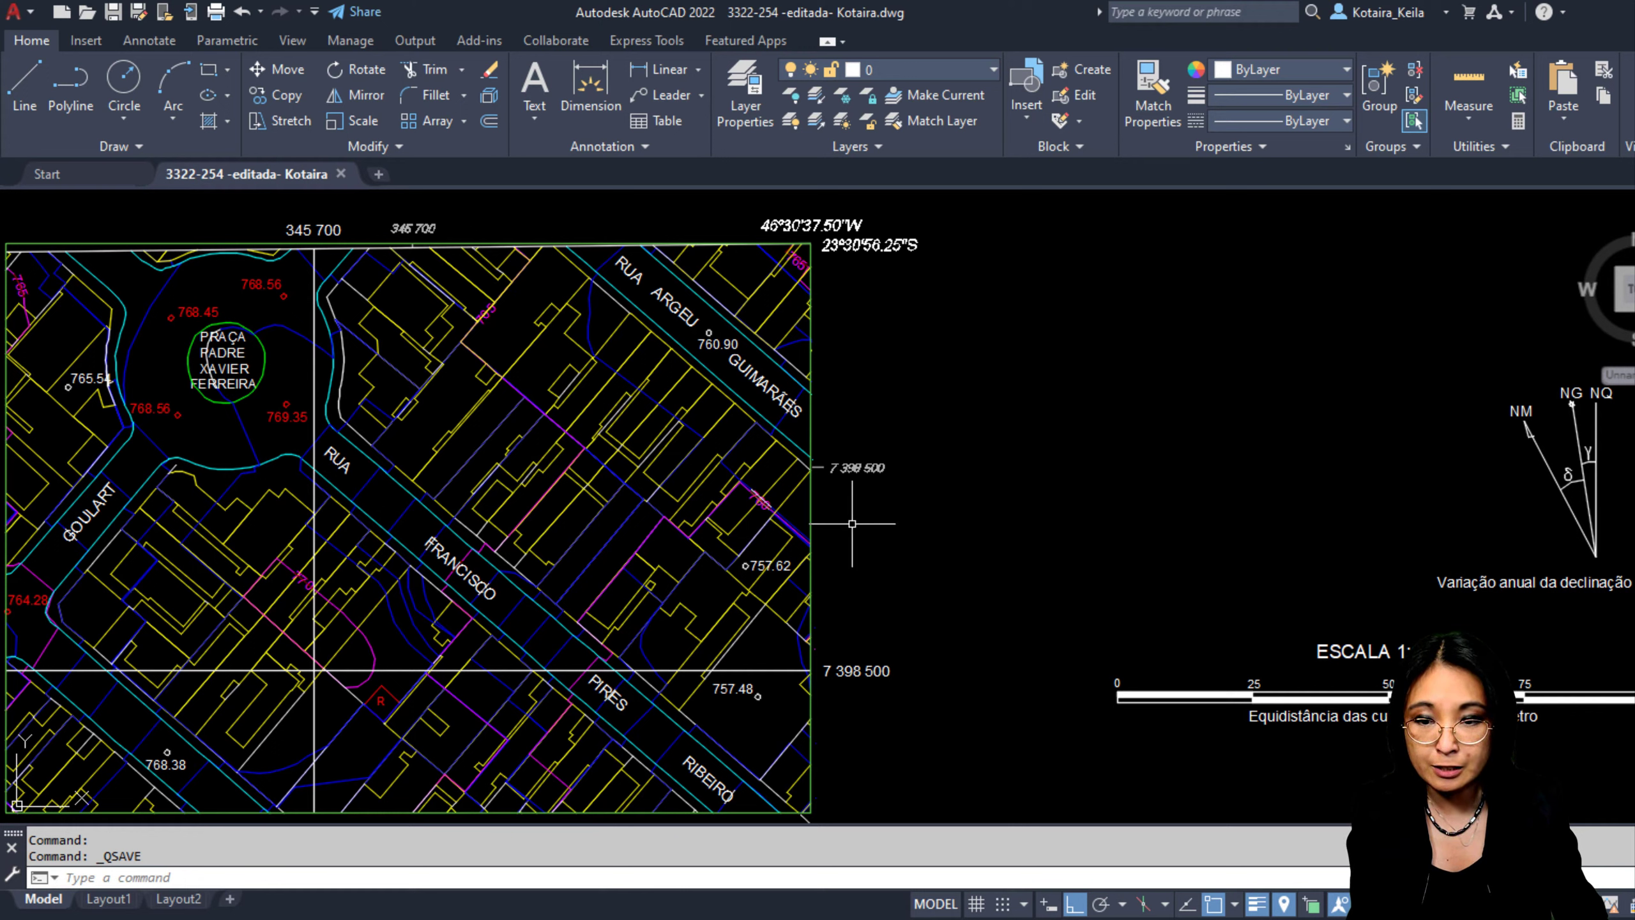
Step: Review the drawing's layers in the Layer Properties Manager and close it
left_click(732, 120)
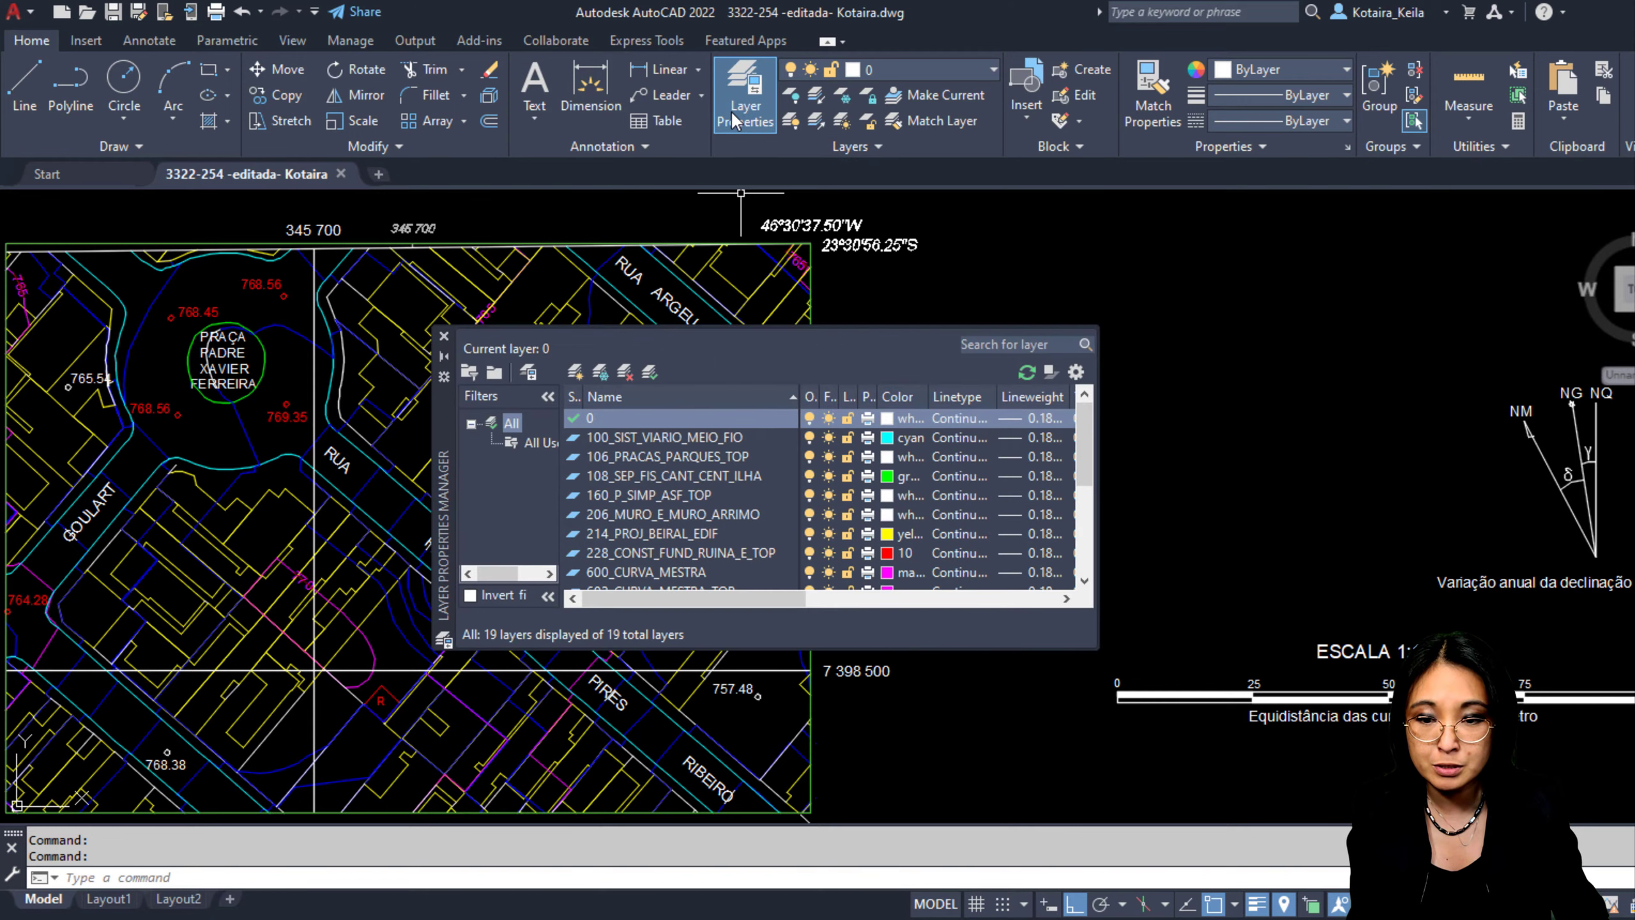
left_click_drag(1080, 441, 1103, 373)
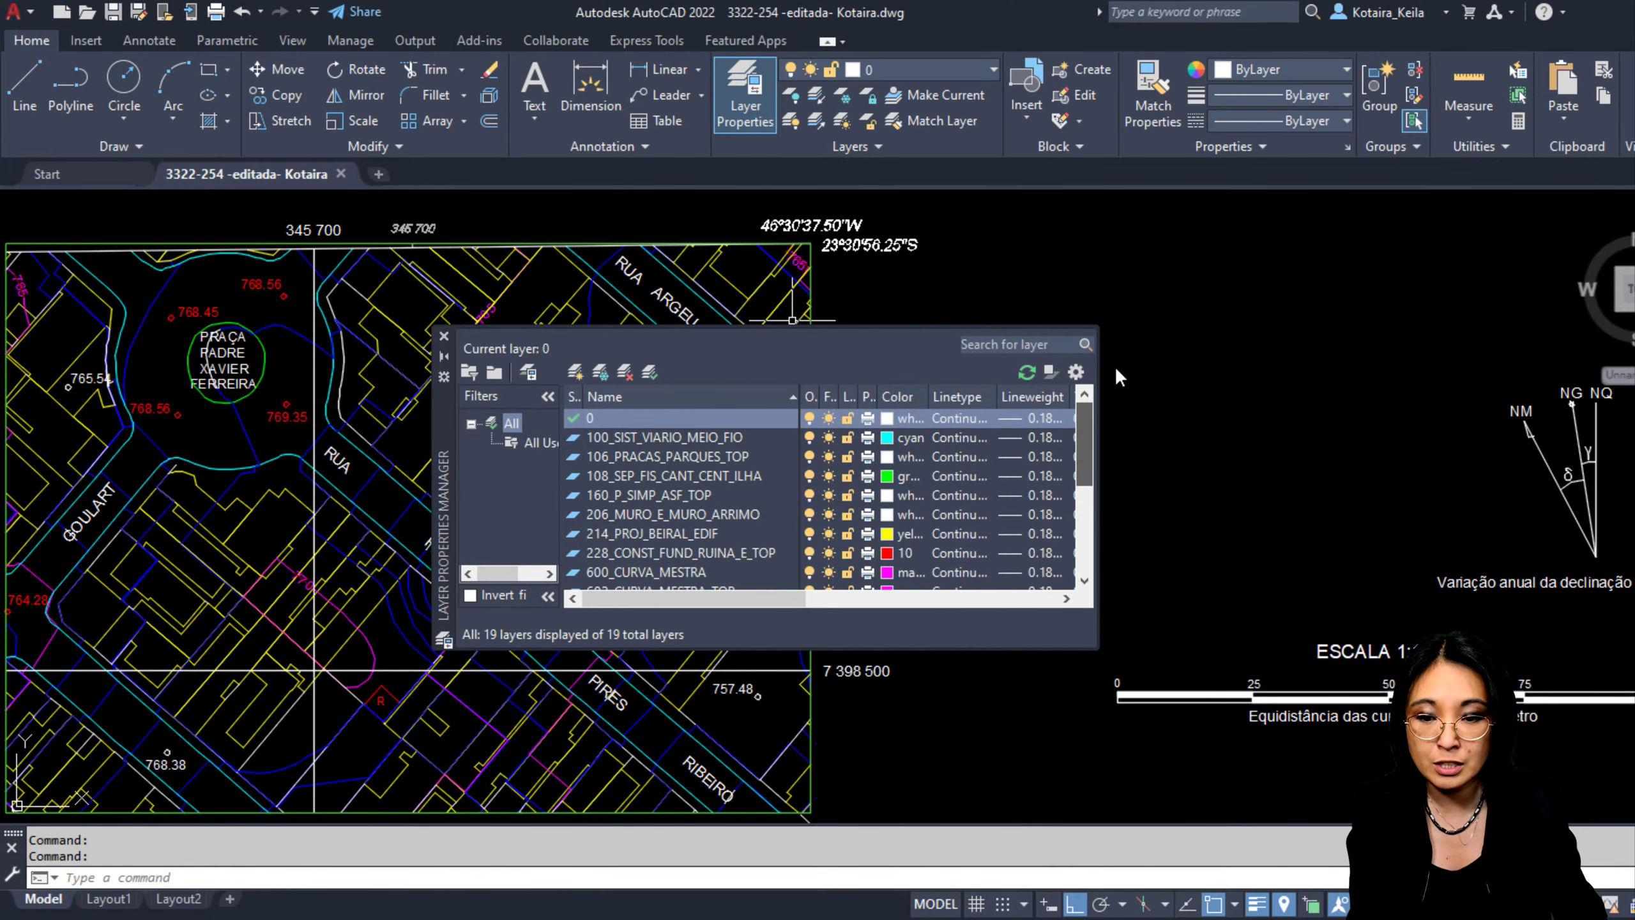
left_click(444, 335)
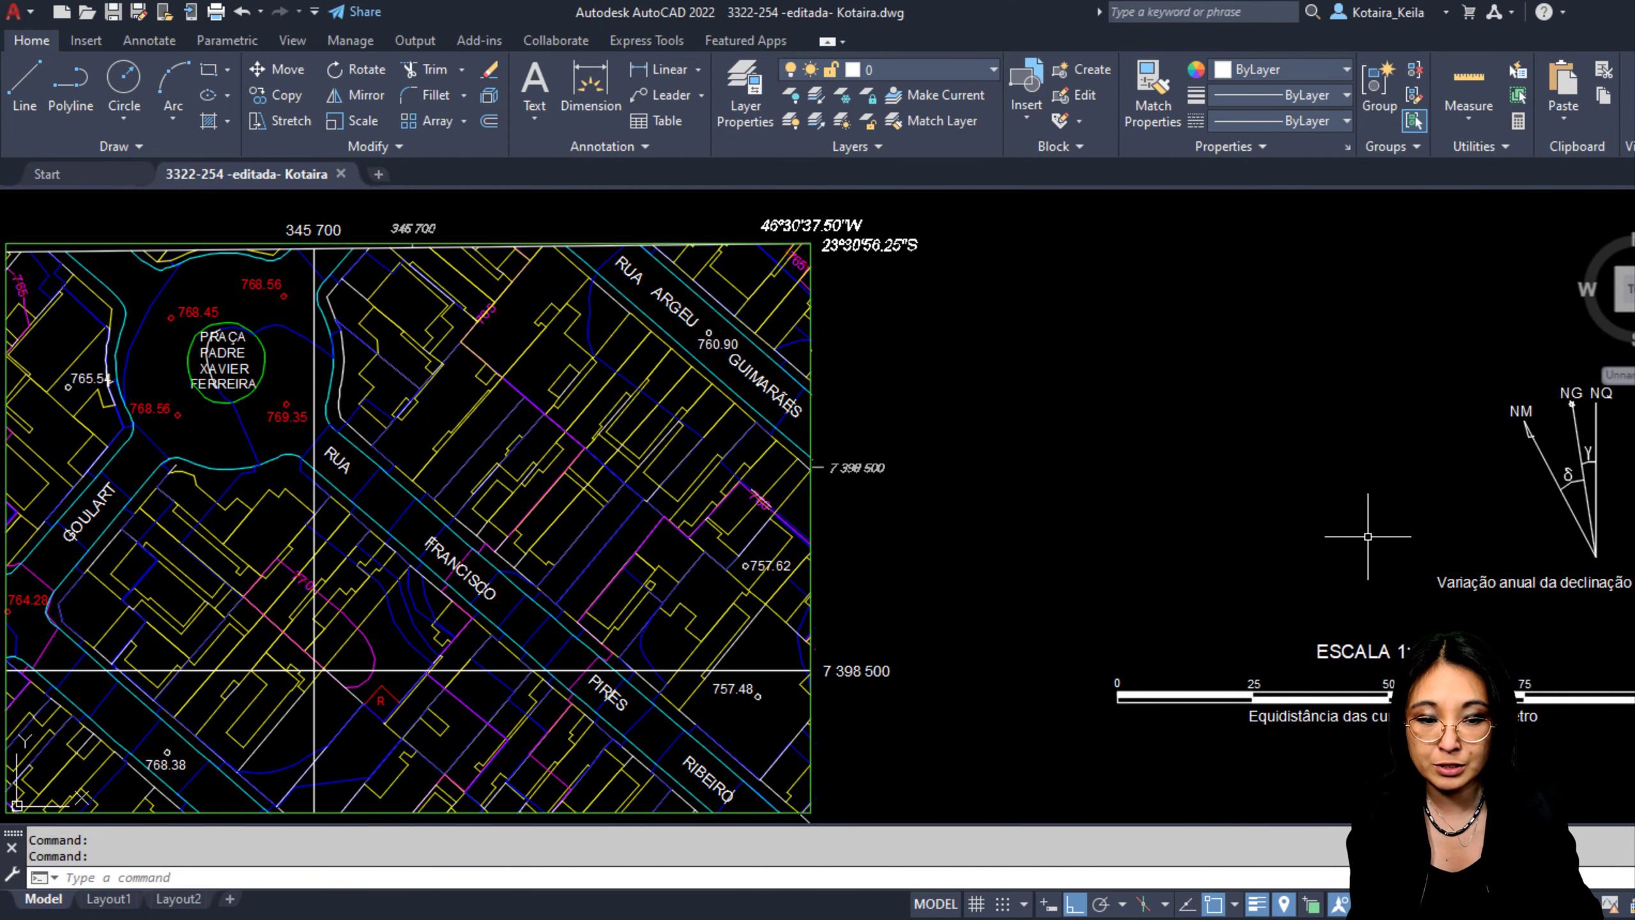
Step: Examine the north and magnetic declination diagram, the graphic scale and the contour interval note beside the map
middle_click_drag(1375, 536, 1139, 525)
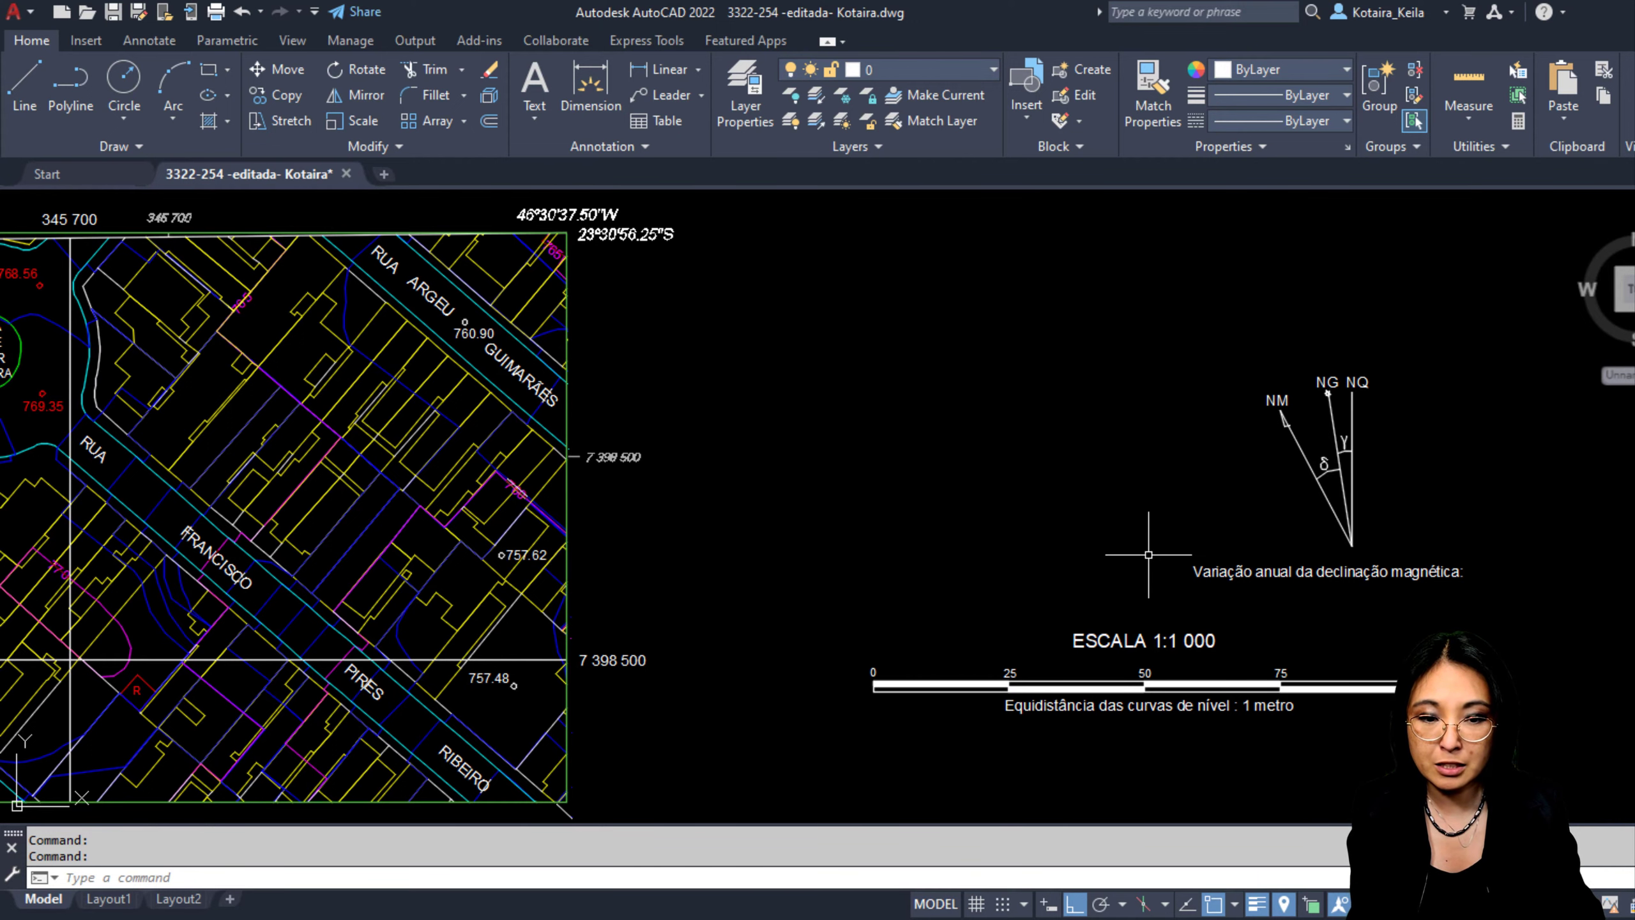
scroll(1381, 451, "up", 2)
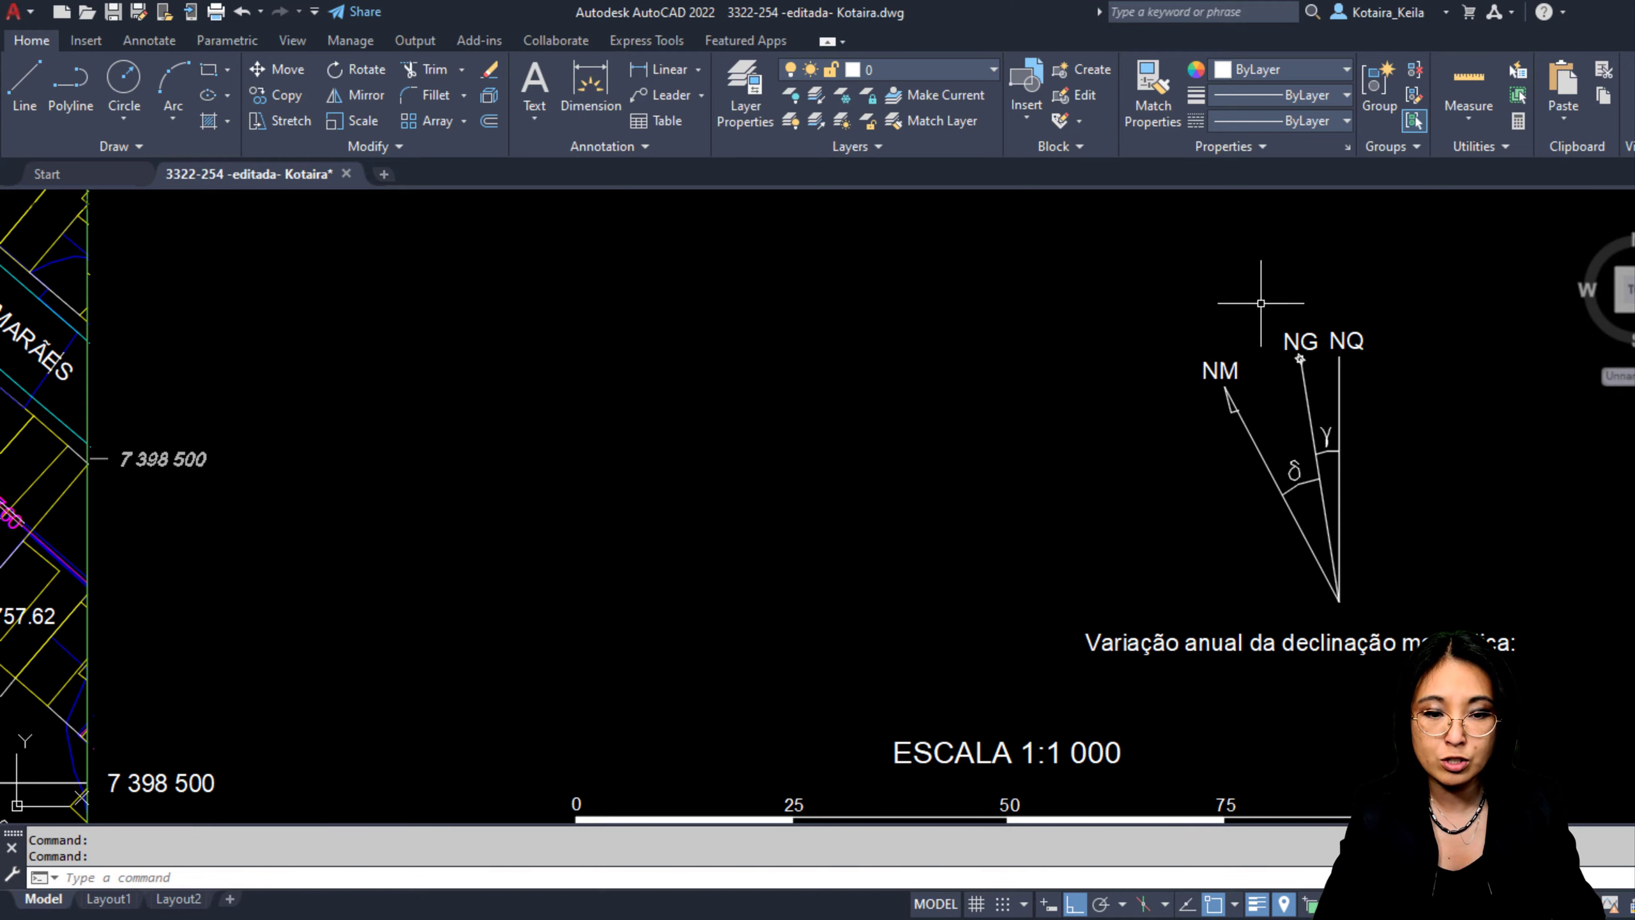
scroll(1345, 299, "down", 4)
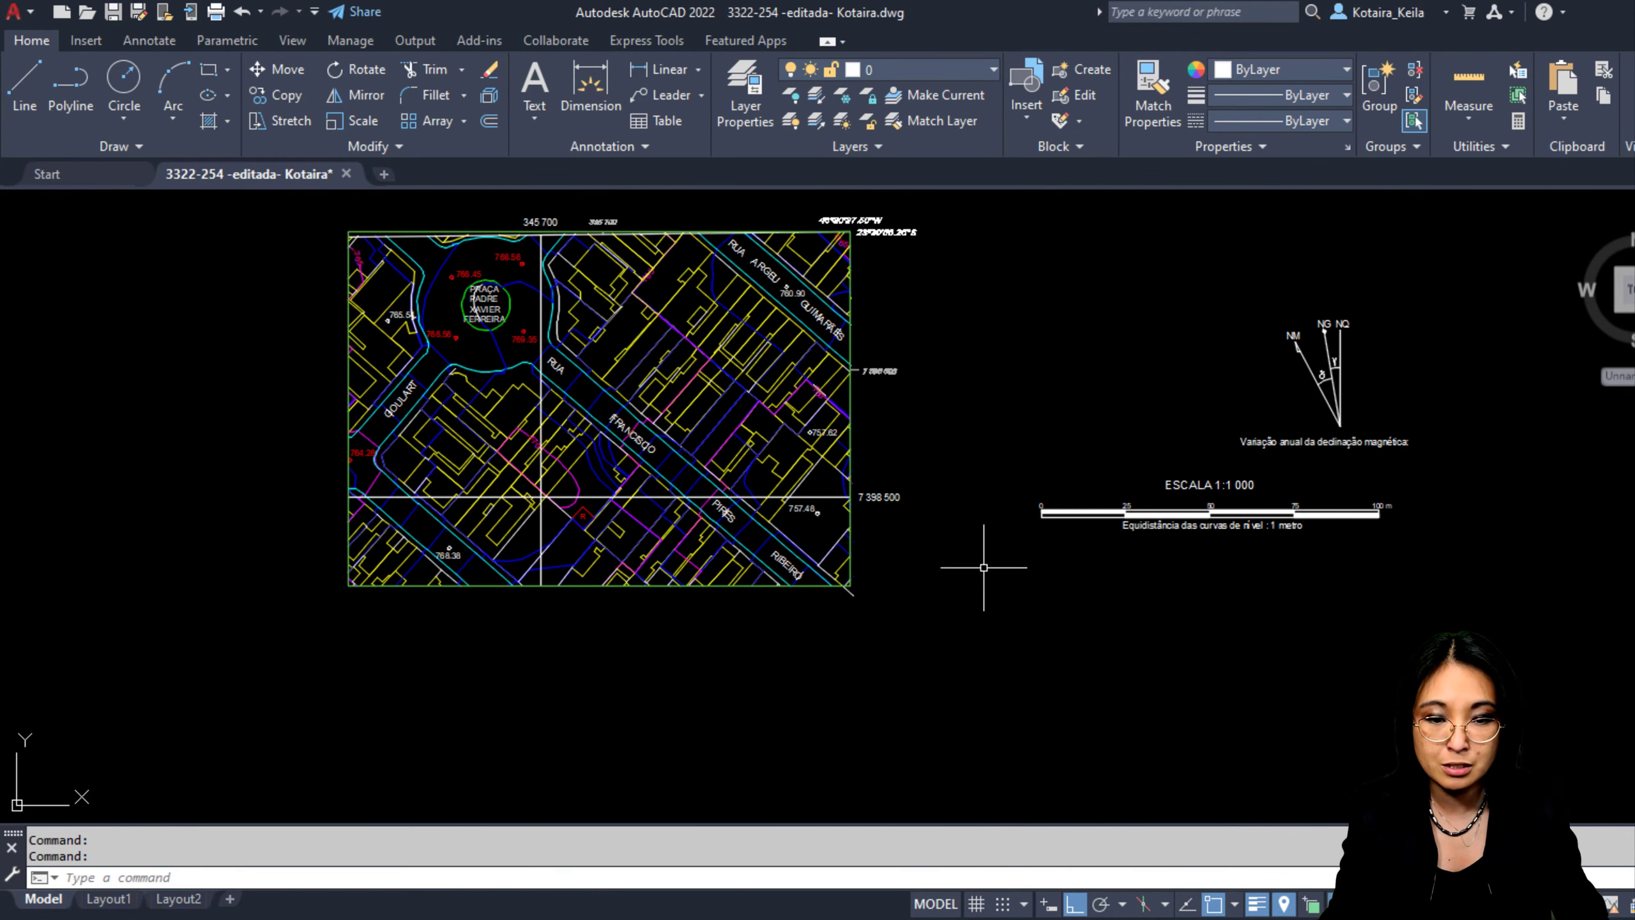
scroll(1372, 647, "up", 2)
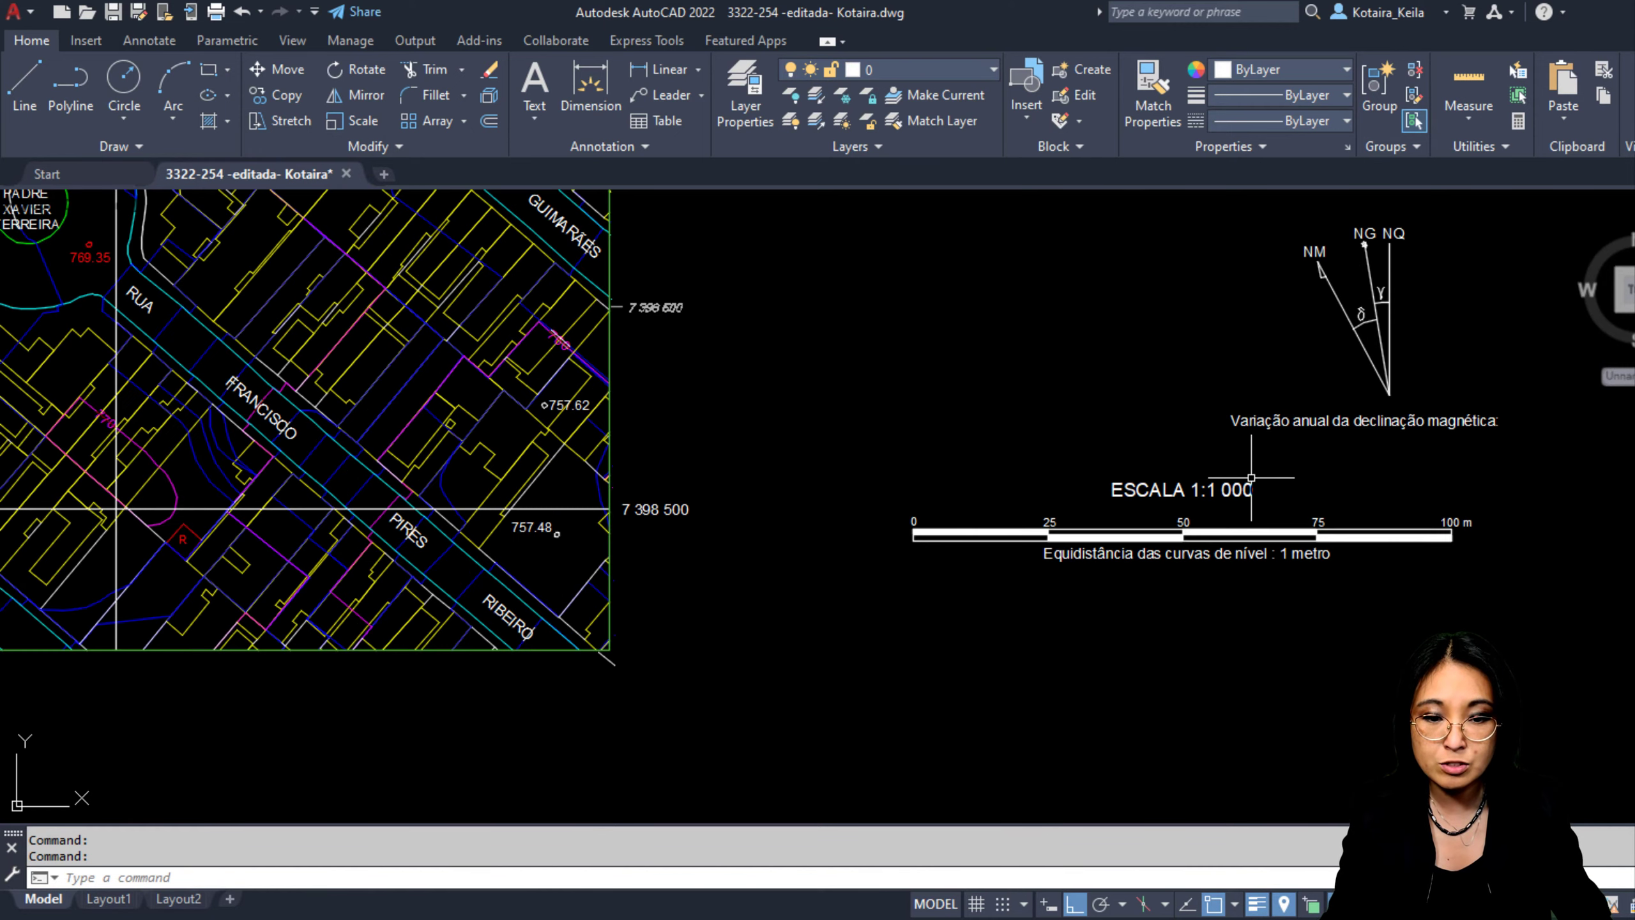
middle_click_drag(1261, 535, 1357, 629)
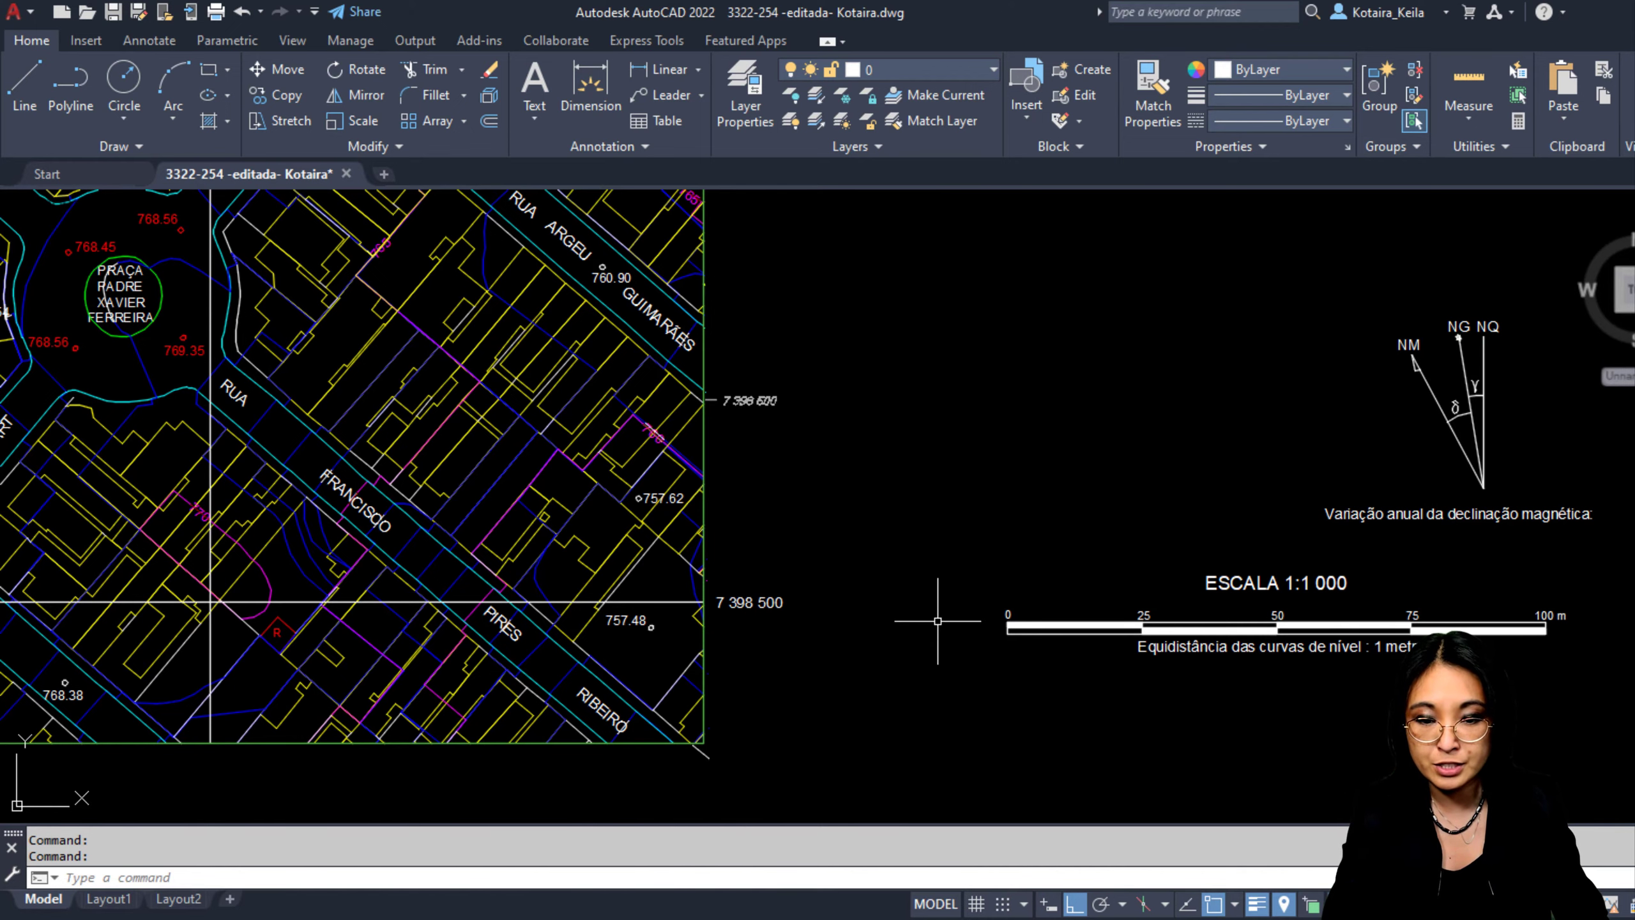
Step: Examine the contour lines and spot elevations in a tilted 3D view, apart from the street map
mouse_move(938, 621)
middle_mouse_down("shift")
mouse_move(1084, 555)
mouse_move(1041, 514)
mouse_move(956, 512)
mouse_move(1019, 573)
mouse_move(1019, 519)
mouse_move(968, 540)
mouse_move(949, 515)
mouse_move(1009, 622)
middle_mouse_up("shift")
scroll(969, 521, "down", 5)
scroll(1017, 513, "down", 3)
scroll(1016, 513, "down", 2)
scroll(1009, 623, "up", 3)
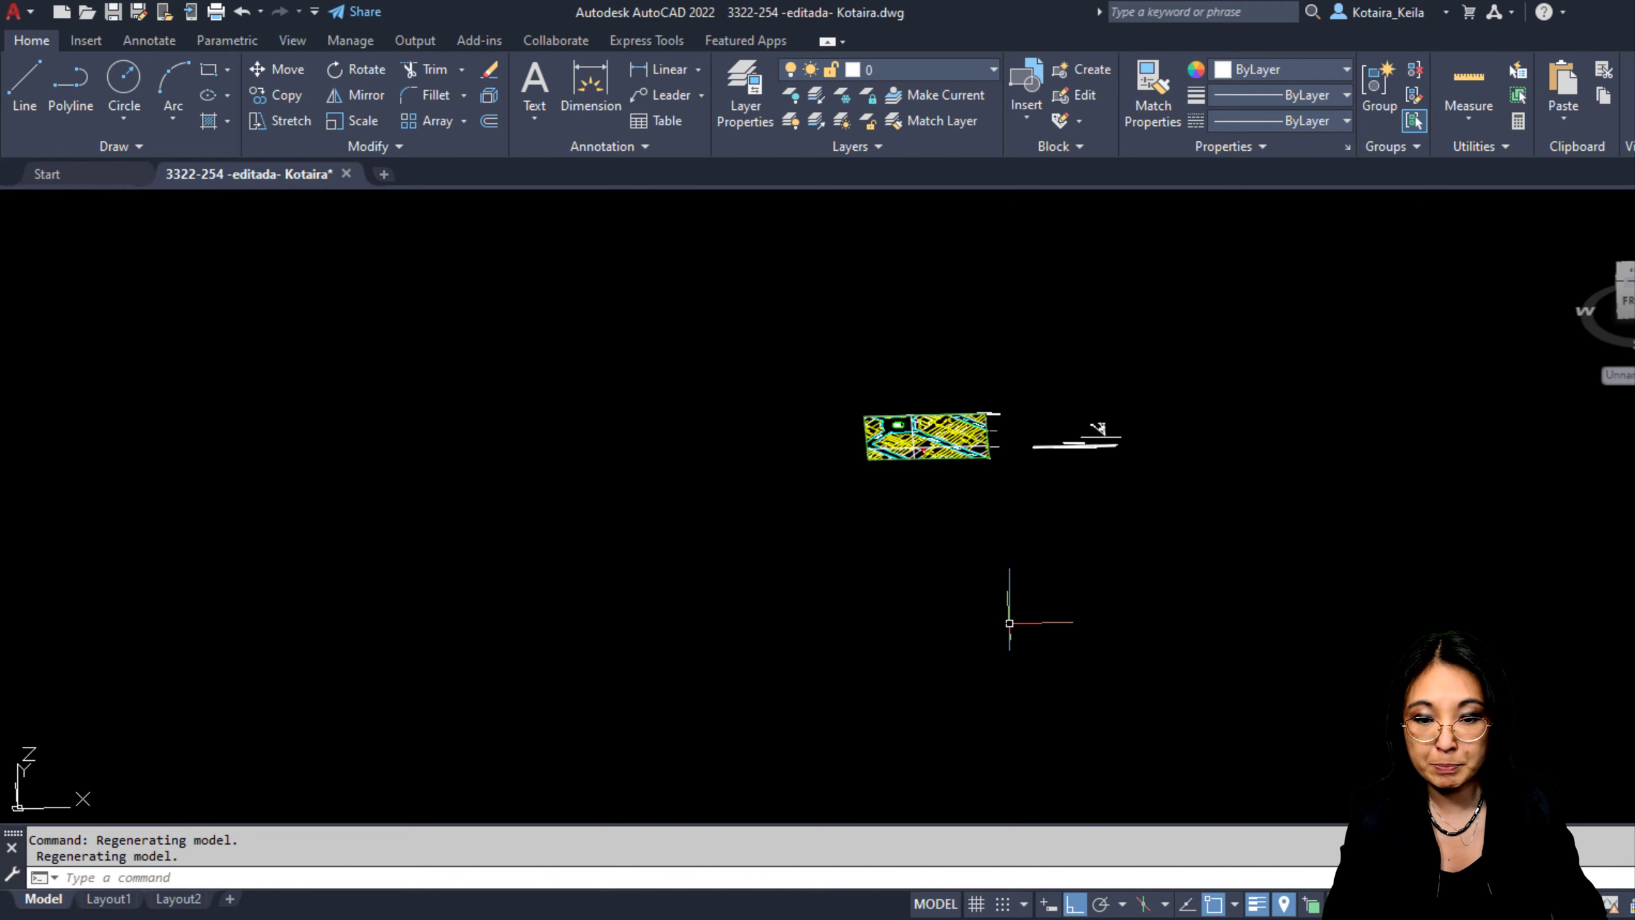
scroll(905, 417, "up", 5)
scroll(933, 474, "up", 2)
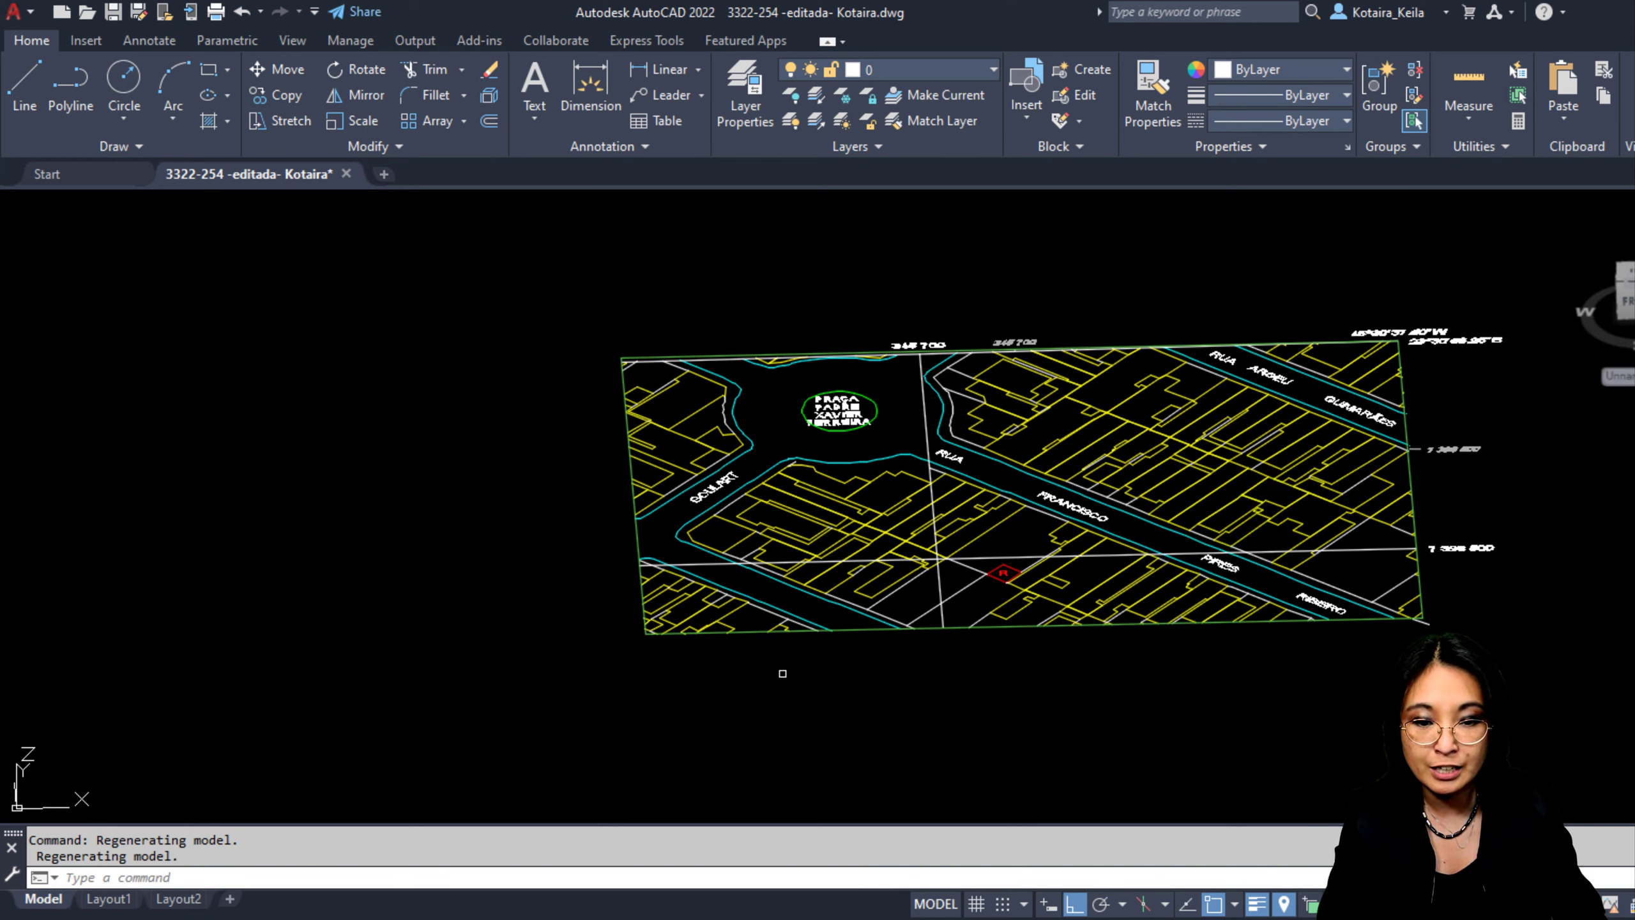
scroll(792, 661, "down", 3)
scroll(1254, 609, "up", 4)
scroll(1254, 608, "down", 5)
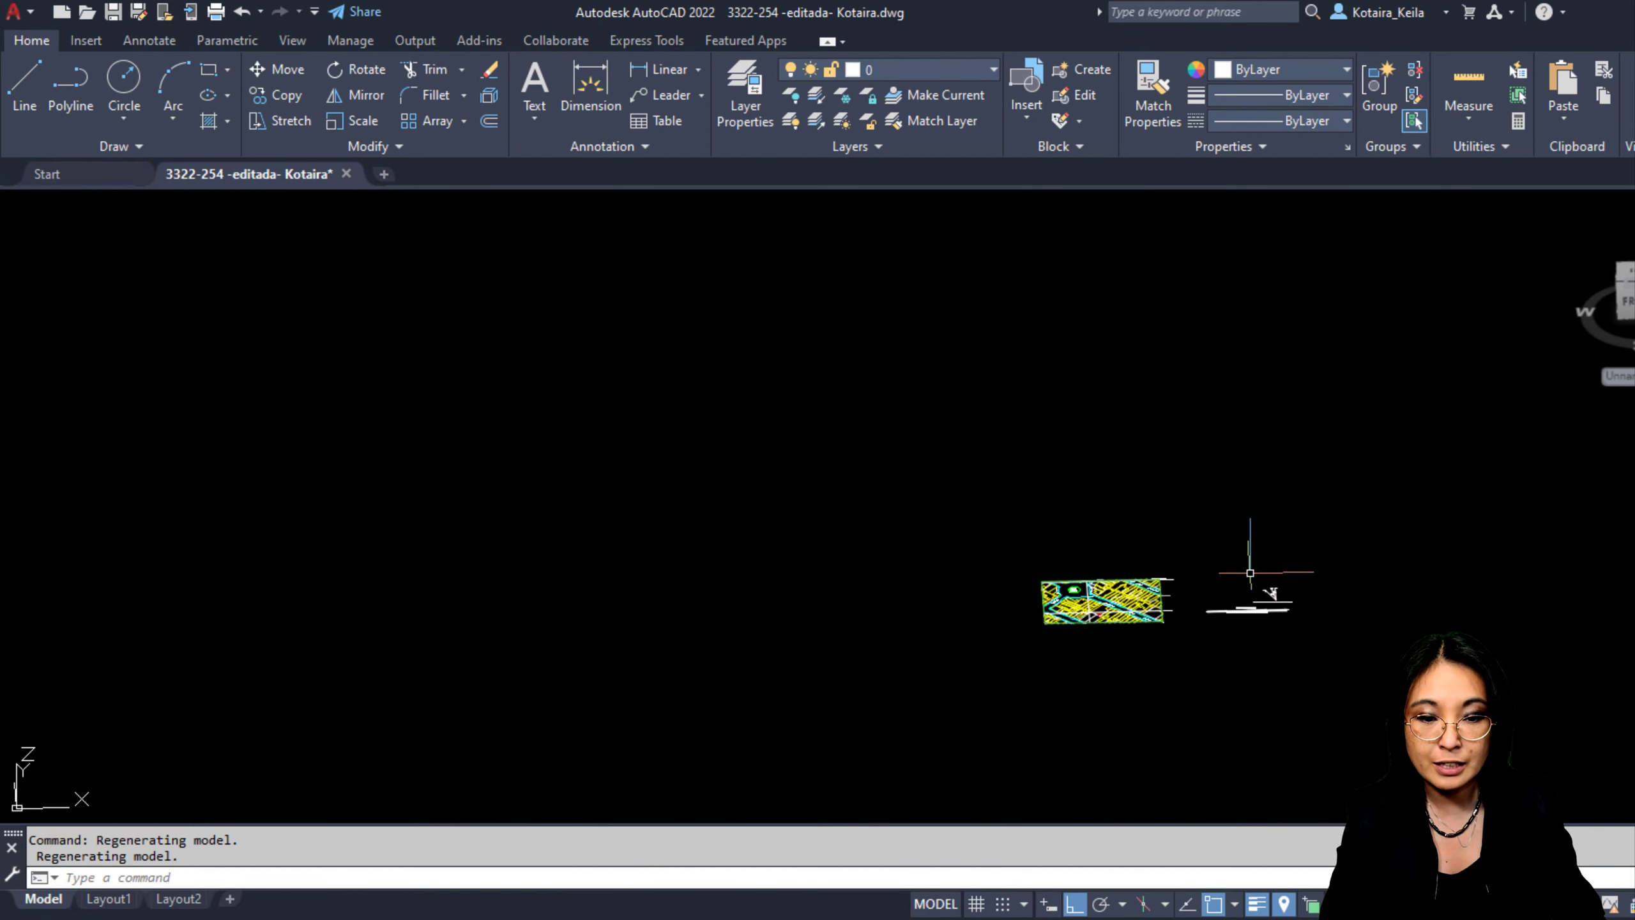
middle_click_drag(1161, 523, 1098, 661)
scroll(1034, 472, "up", 8)
scroll(1034, 472, "up", 2)
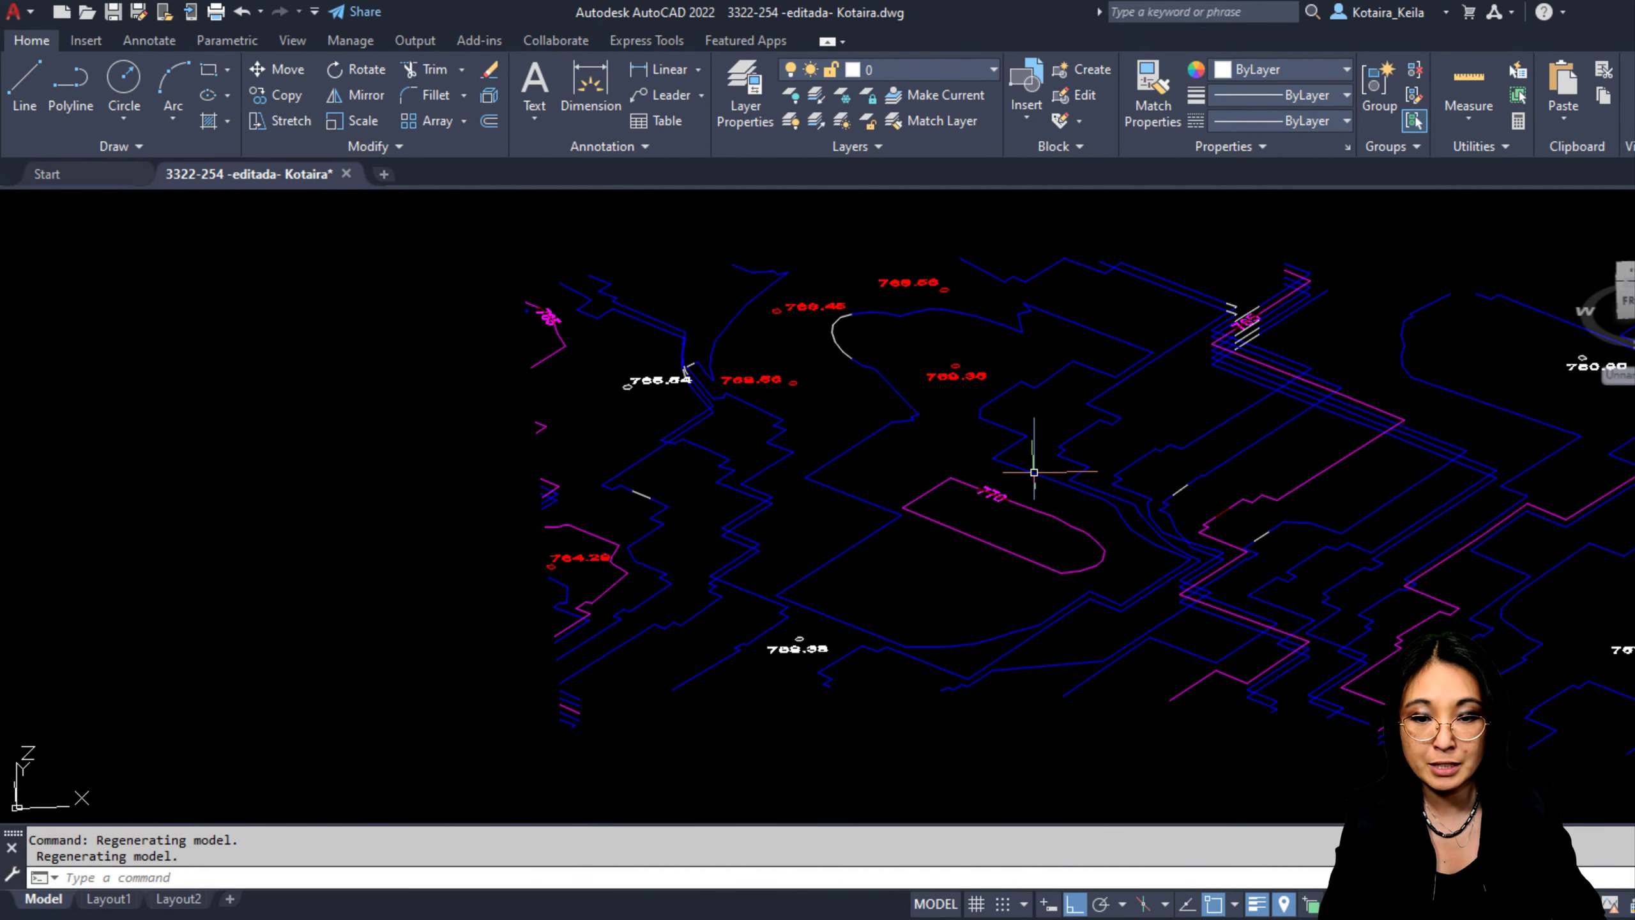
middle_click_drag(1028, 501, 803, 582)
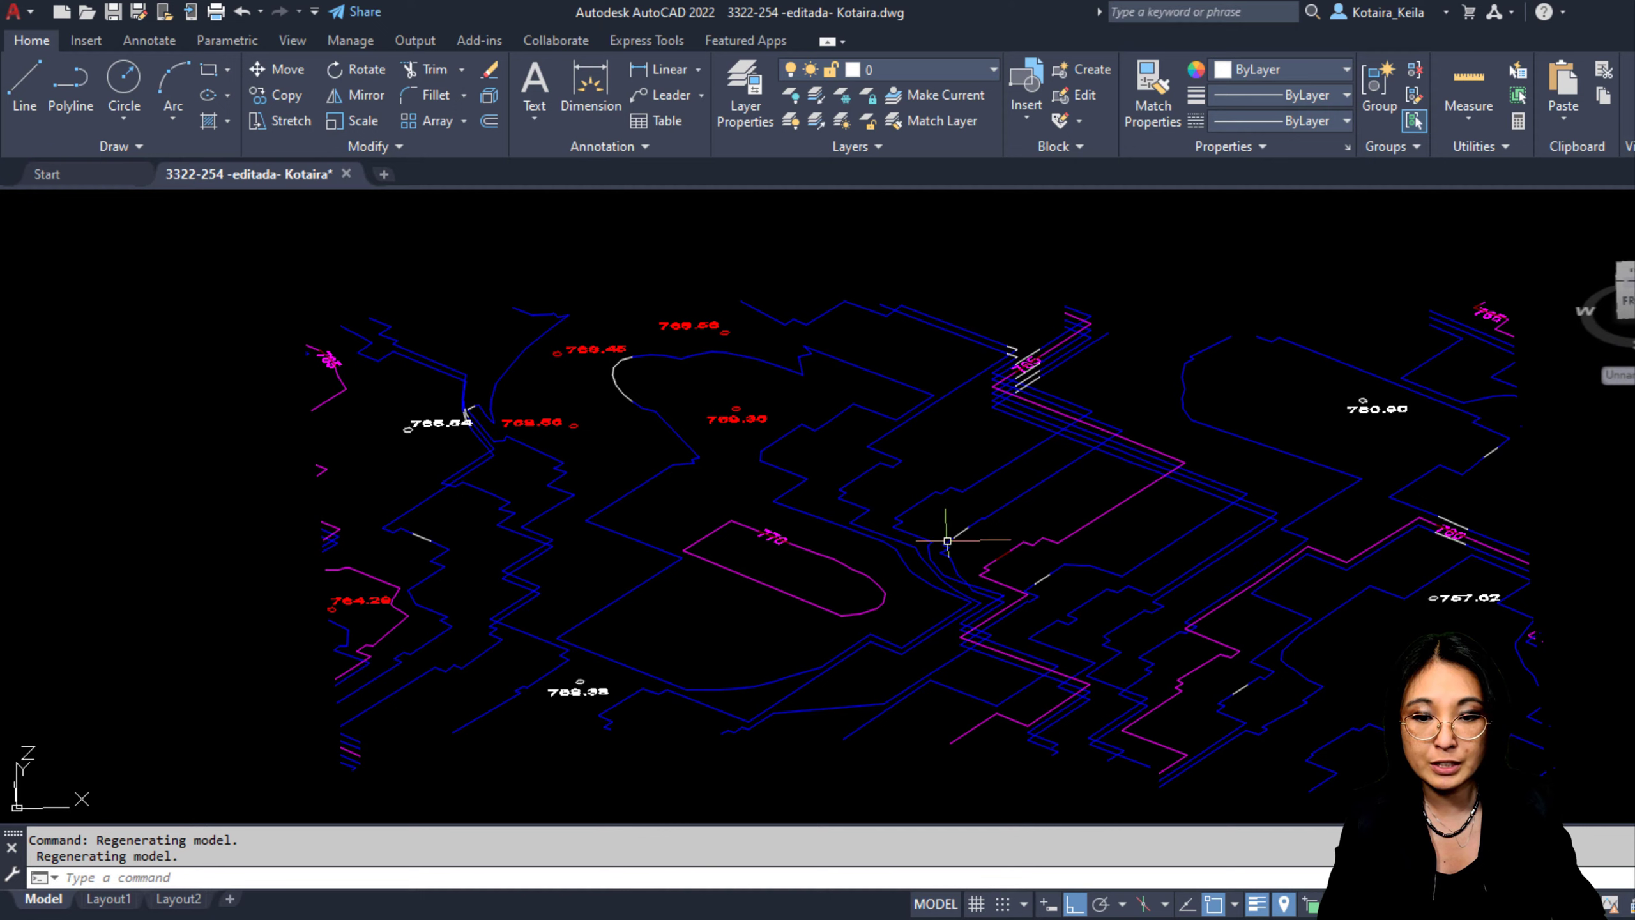
scroll(730, 427, "up", 4)
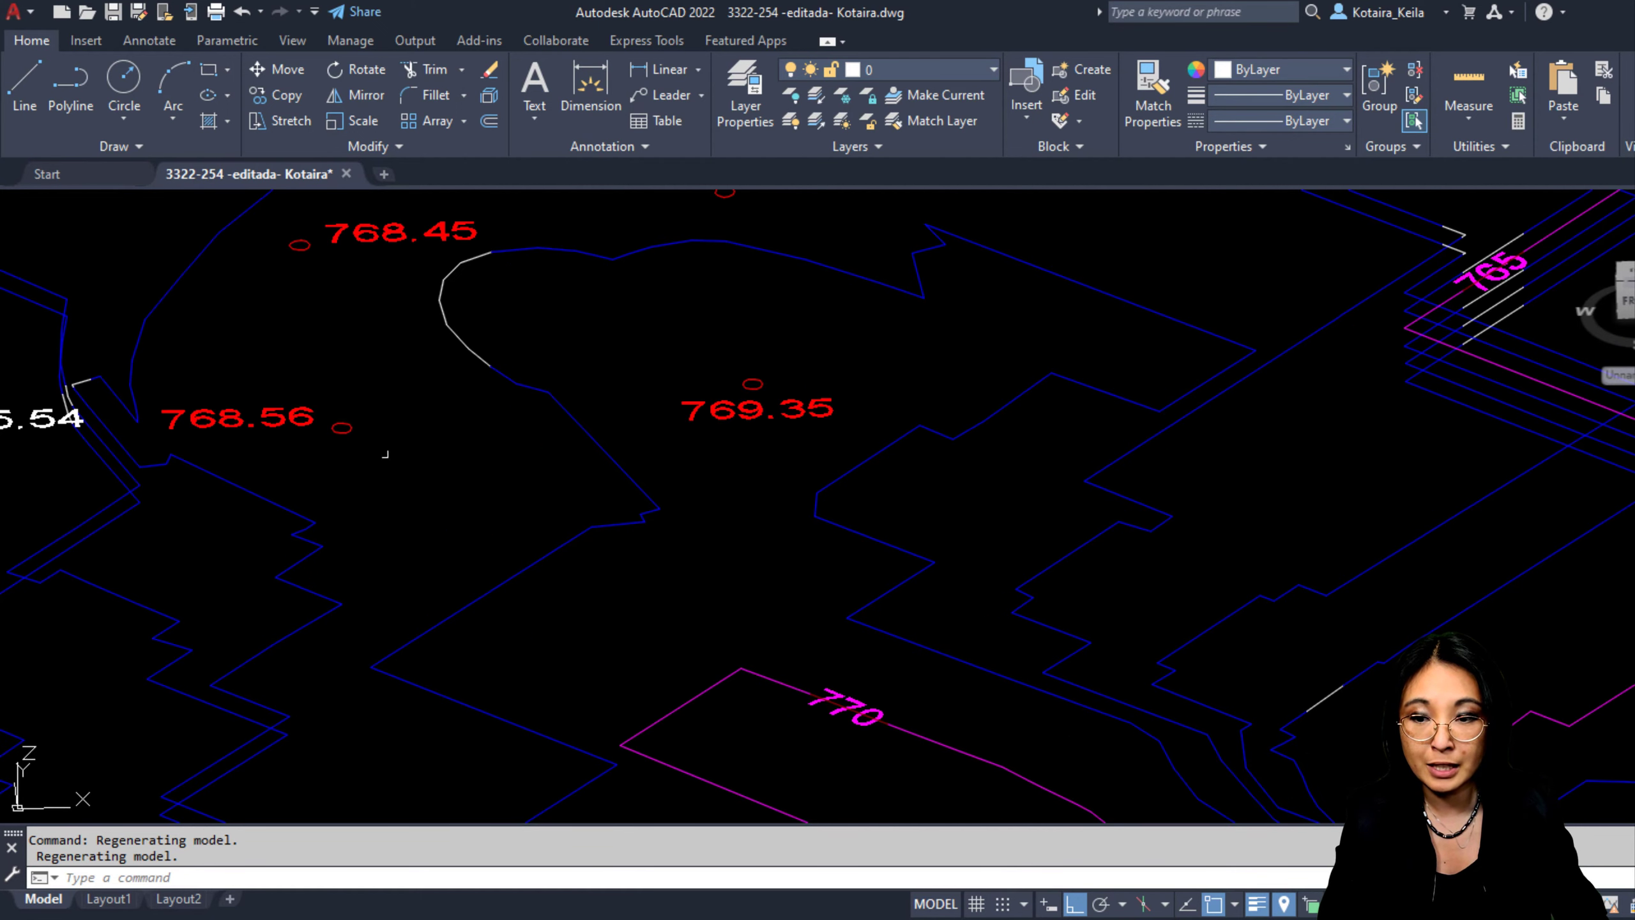
scroll(817, 468, "down", 10)
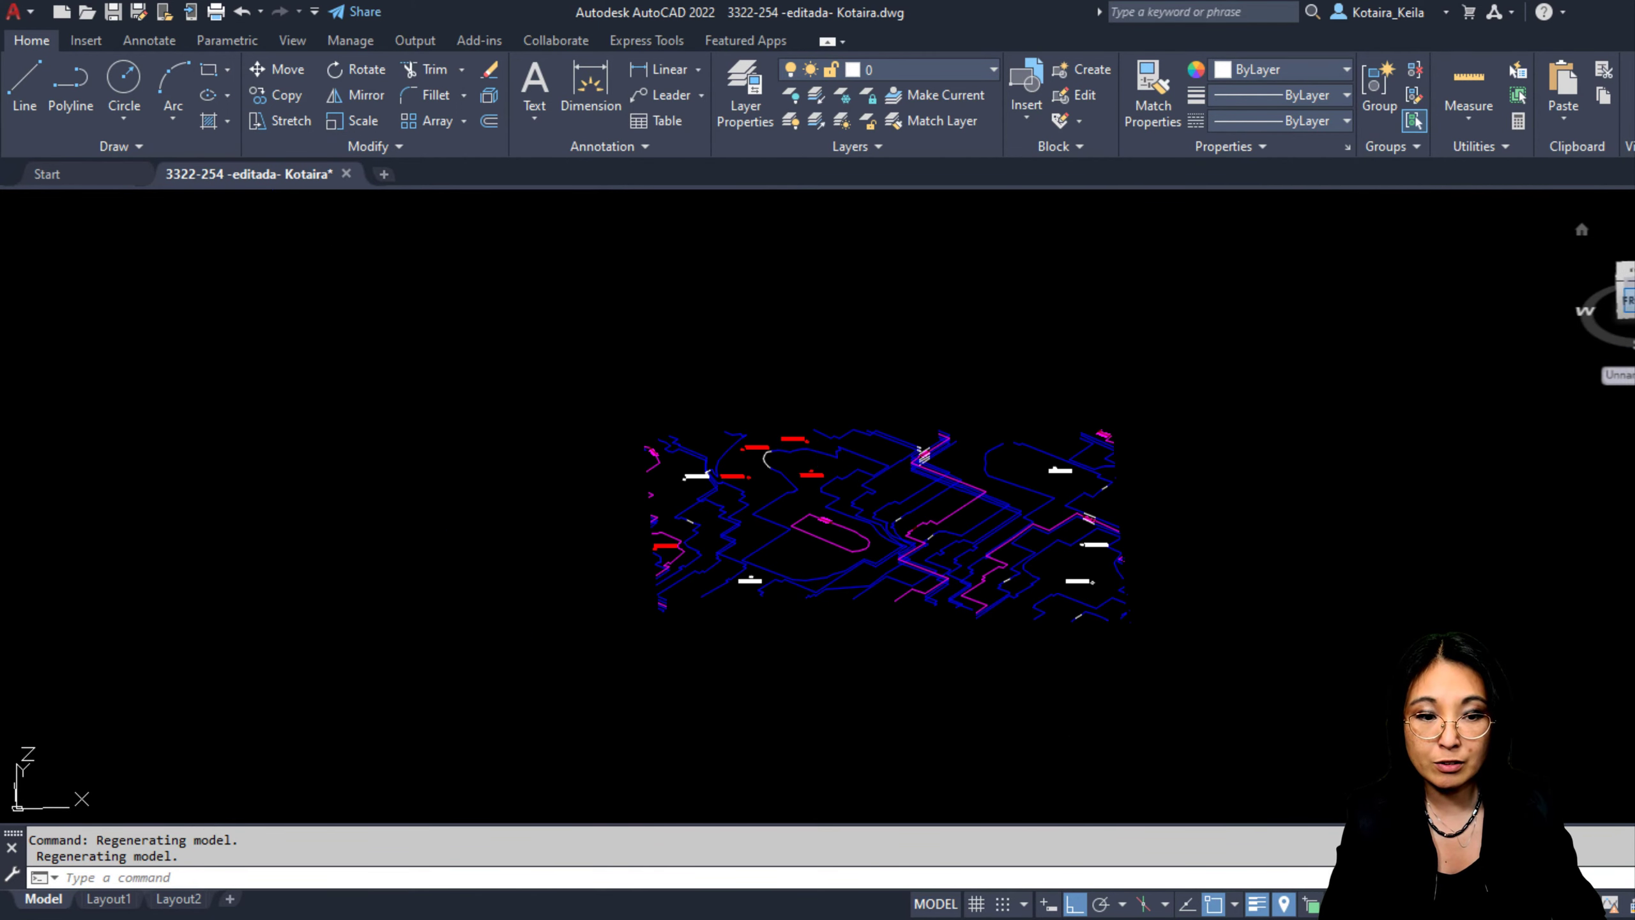
Step: Set the front view and measure the distance from the lower to the upper of two adjacent blue contour lines, checking Delta Z
left_click(1627, 300)
scroll(833, 226, "up", 5)
middle_click_drag(833, 226, 881, 404)
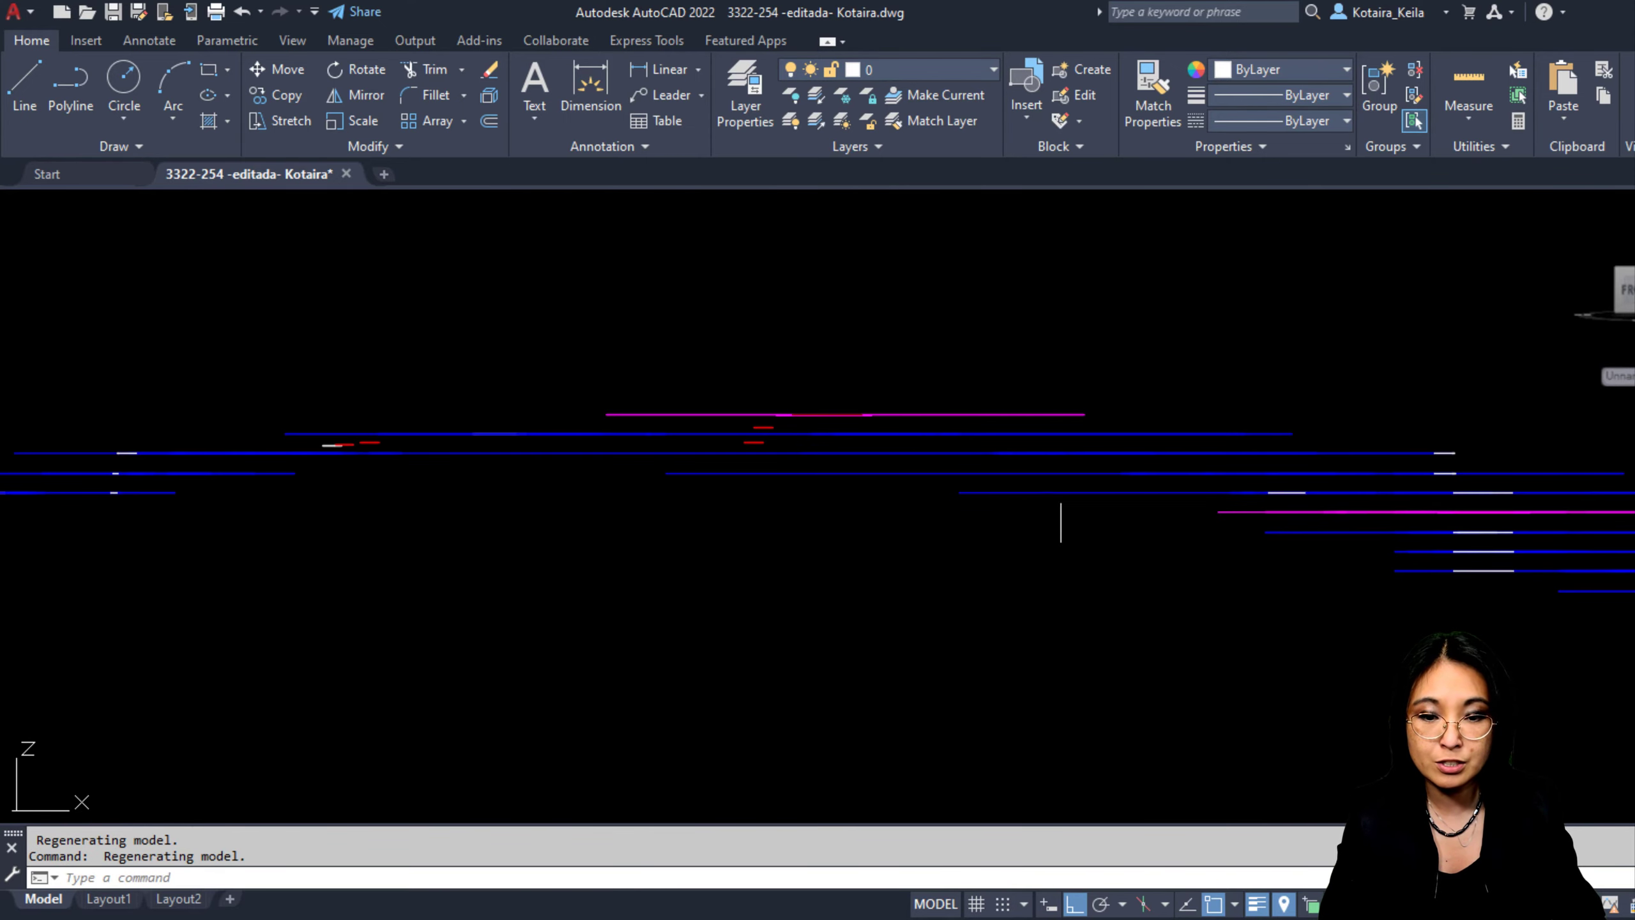
middle_click_drag(1061, 495, 967, 485)
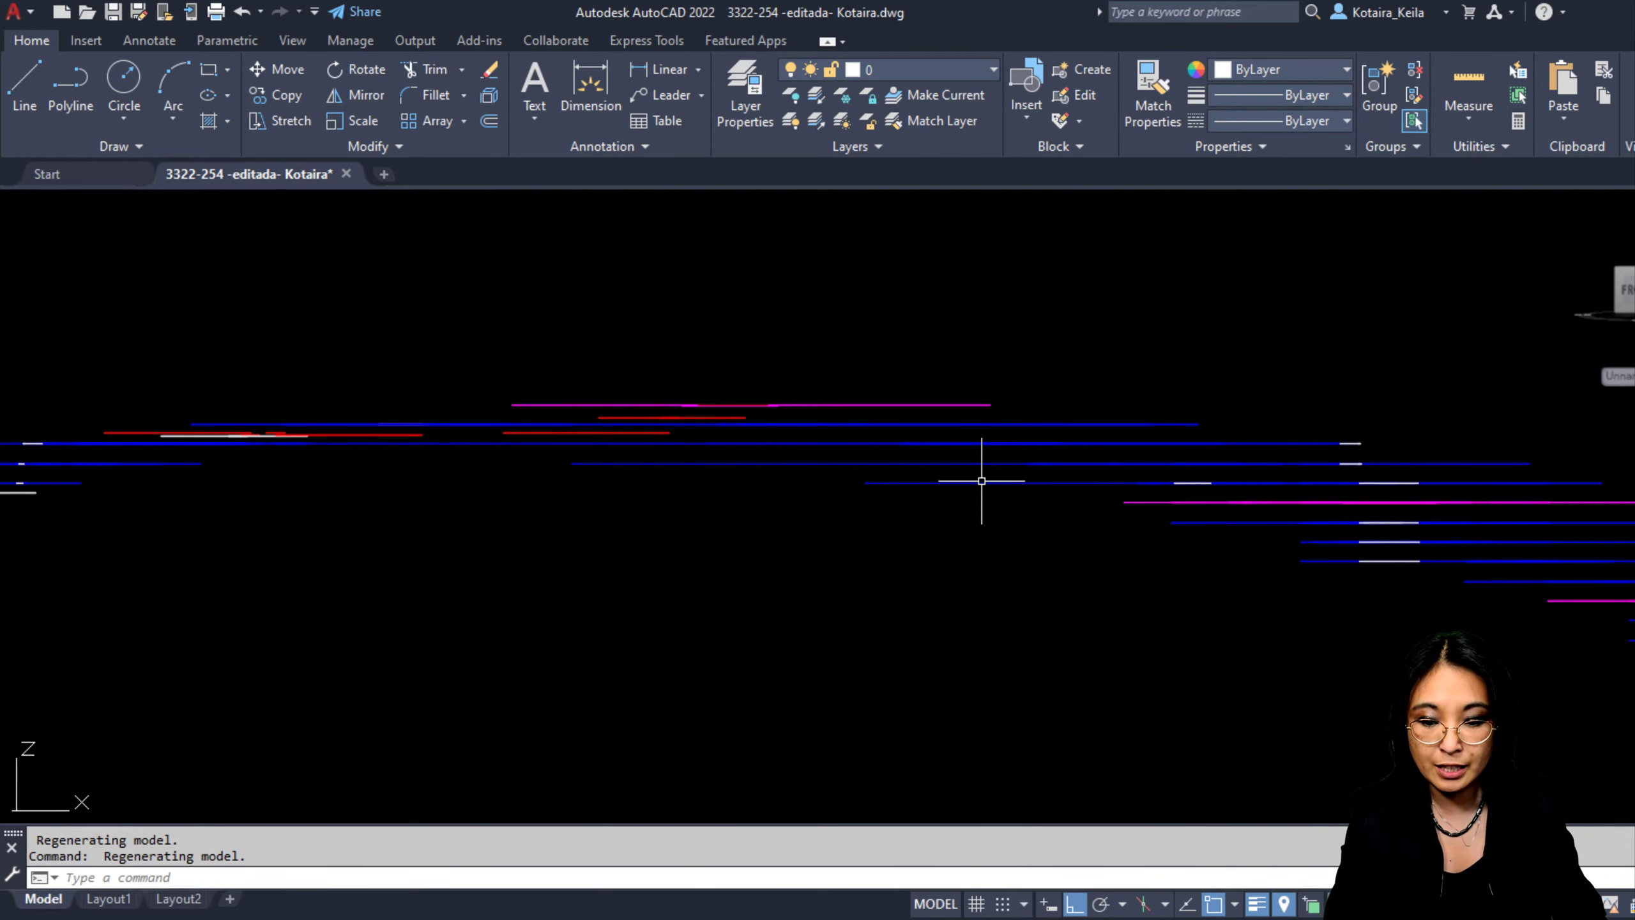
type("DI")
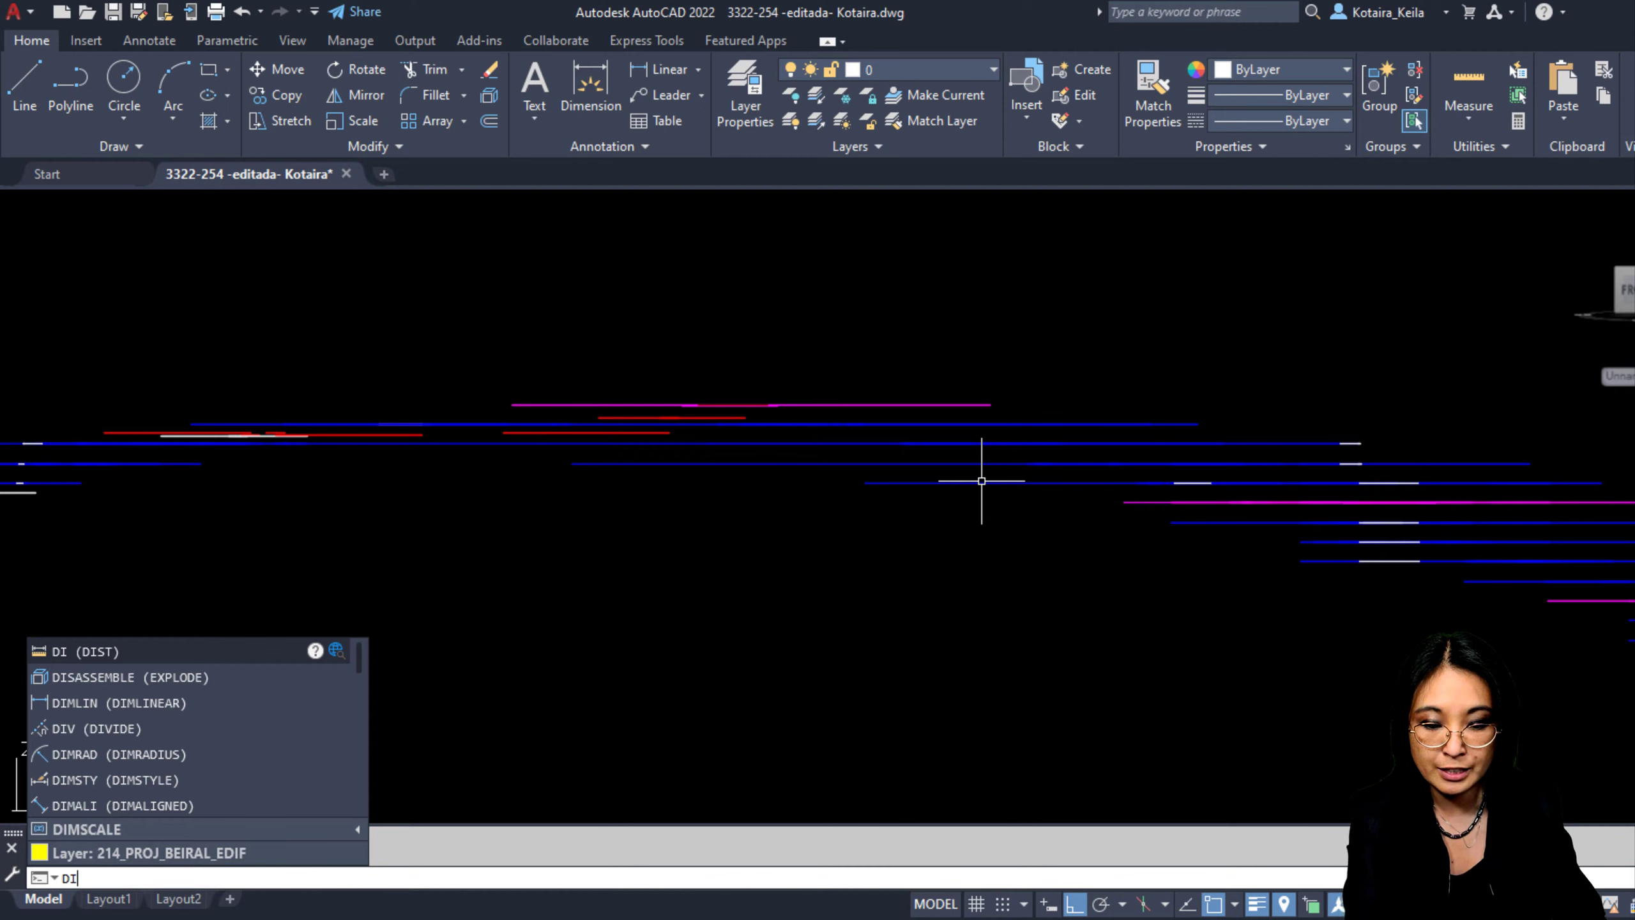
key("Return")
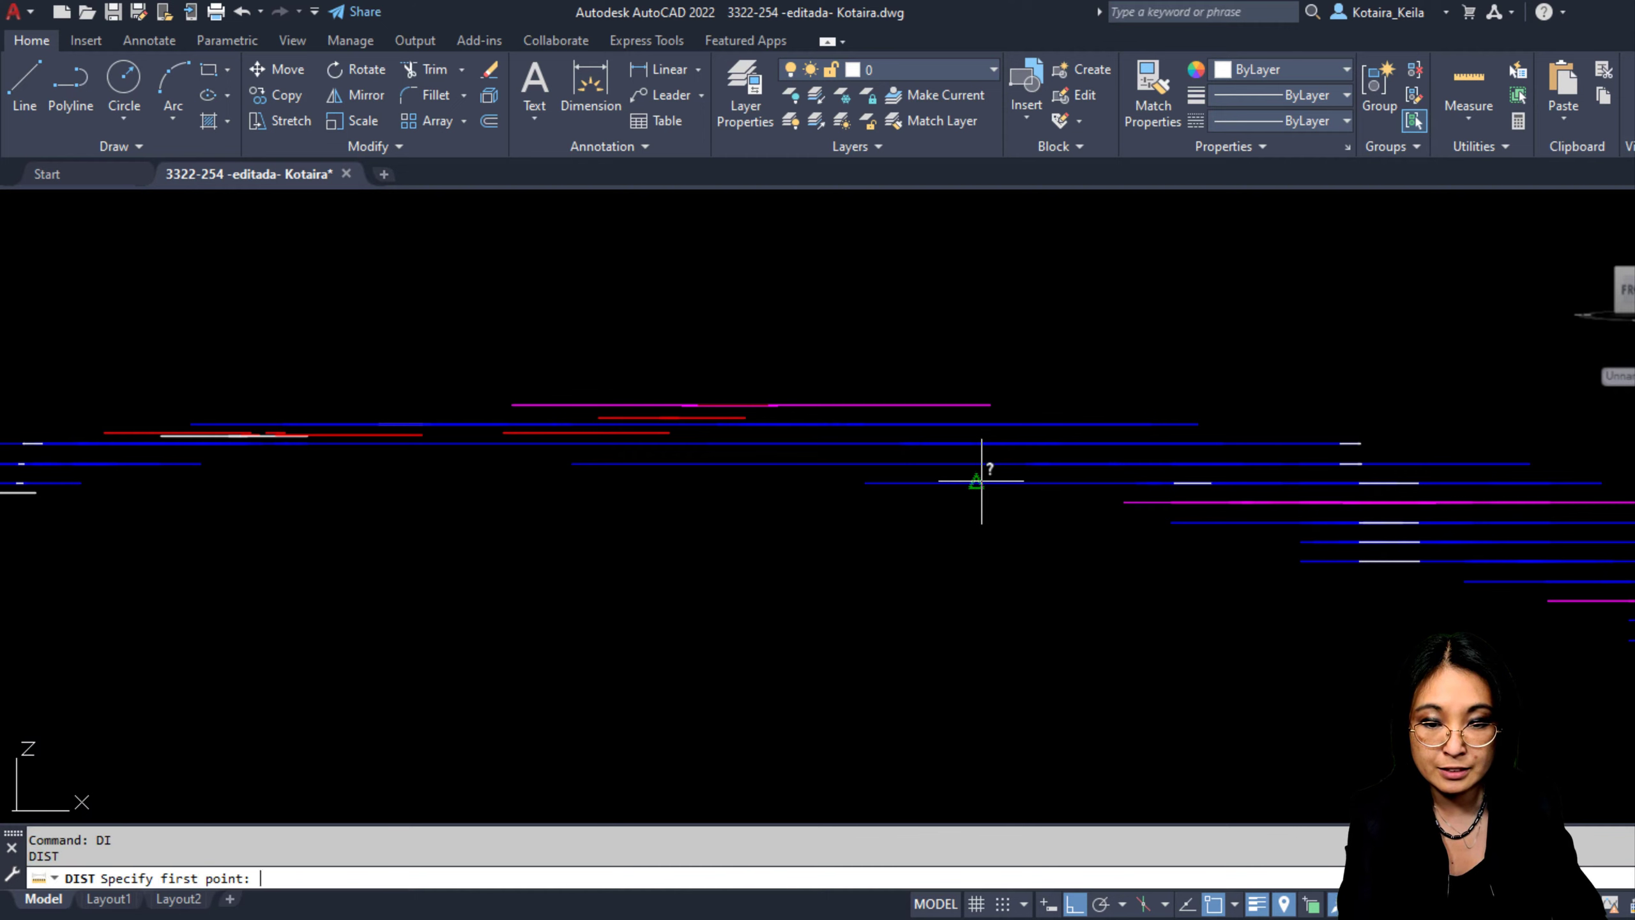
left_click(861, 490)
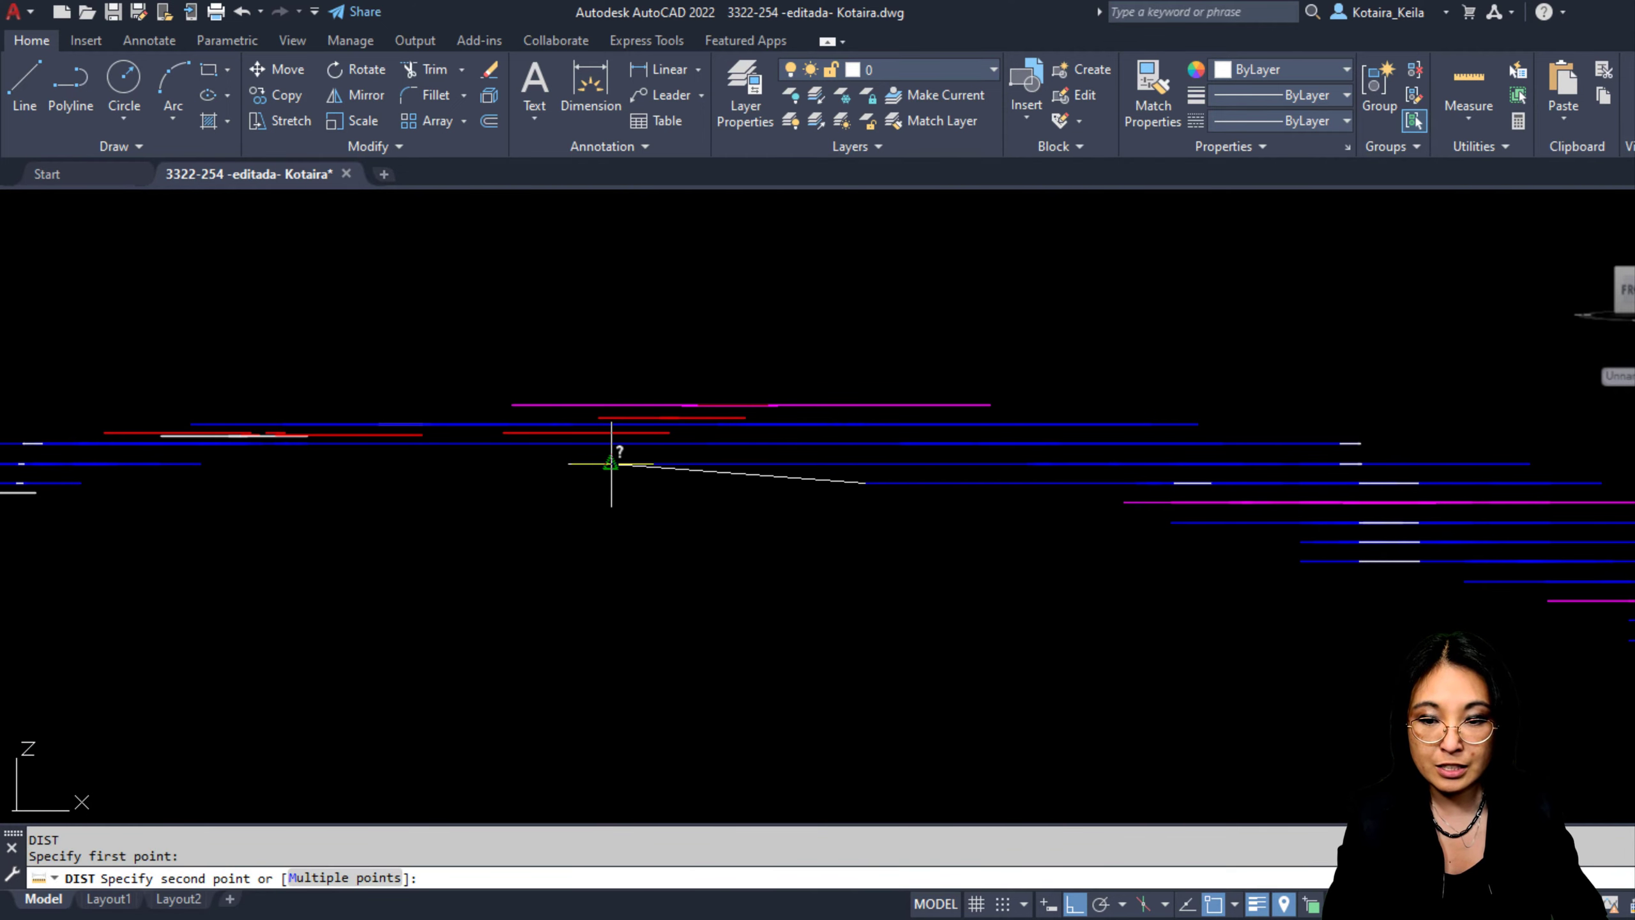
left_click(570, 464)
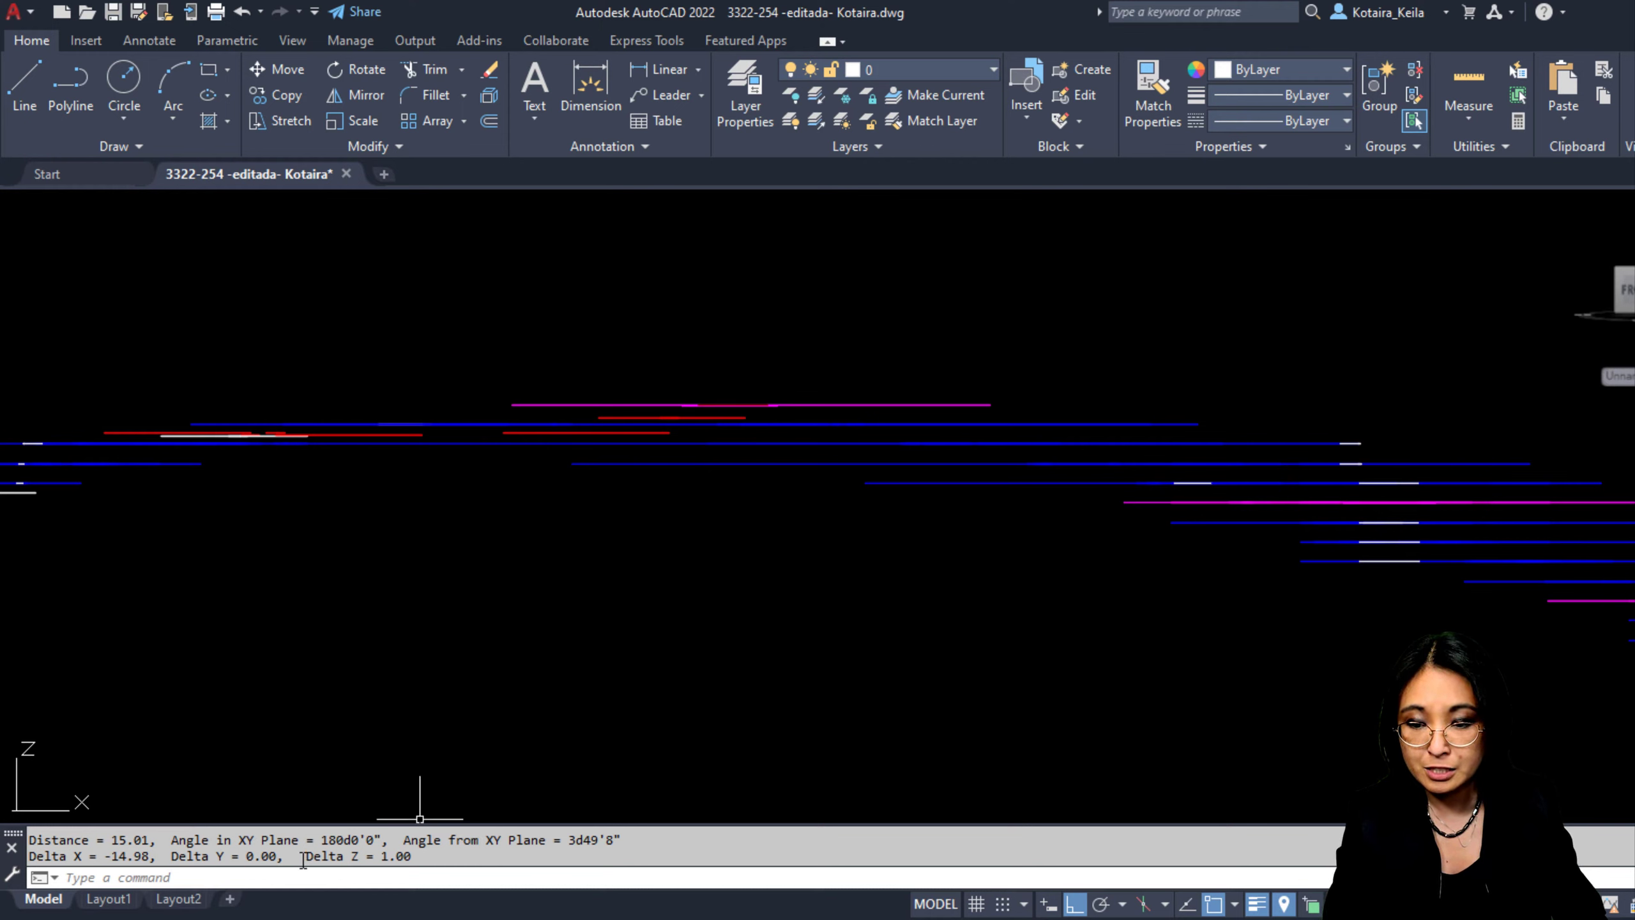
left_click_drag(347, 846, 412, 855)
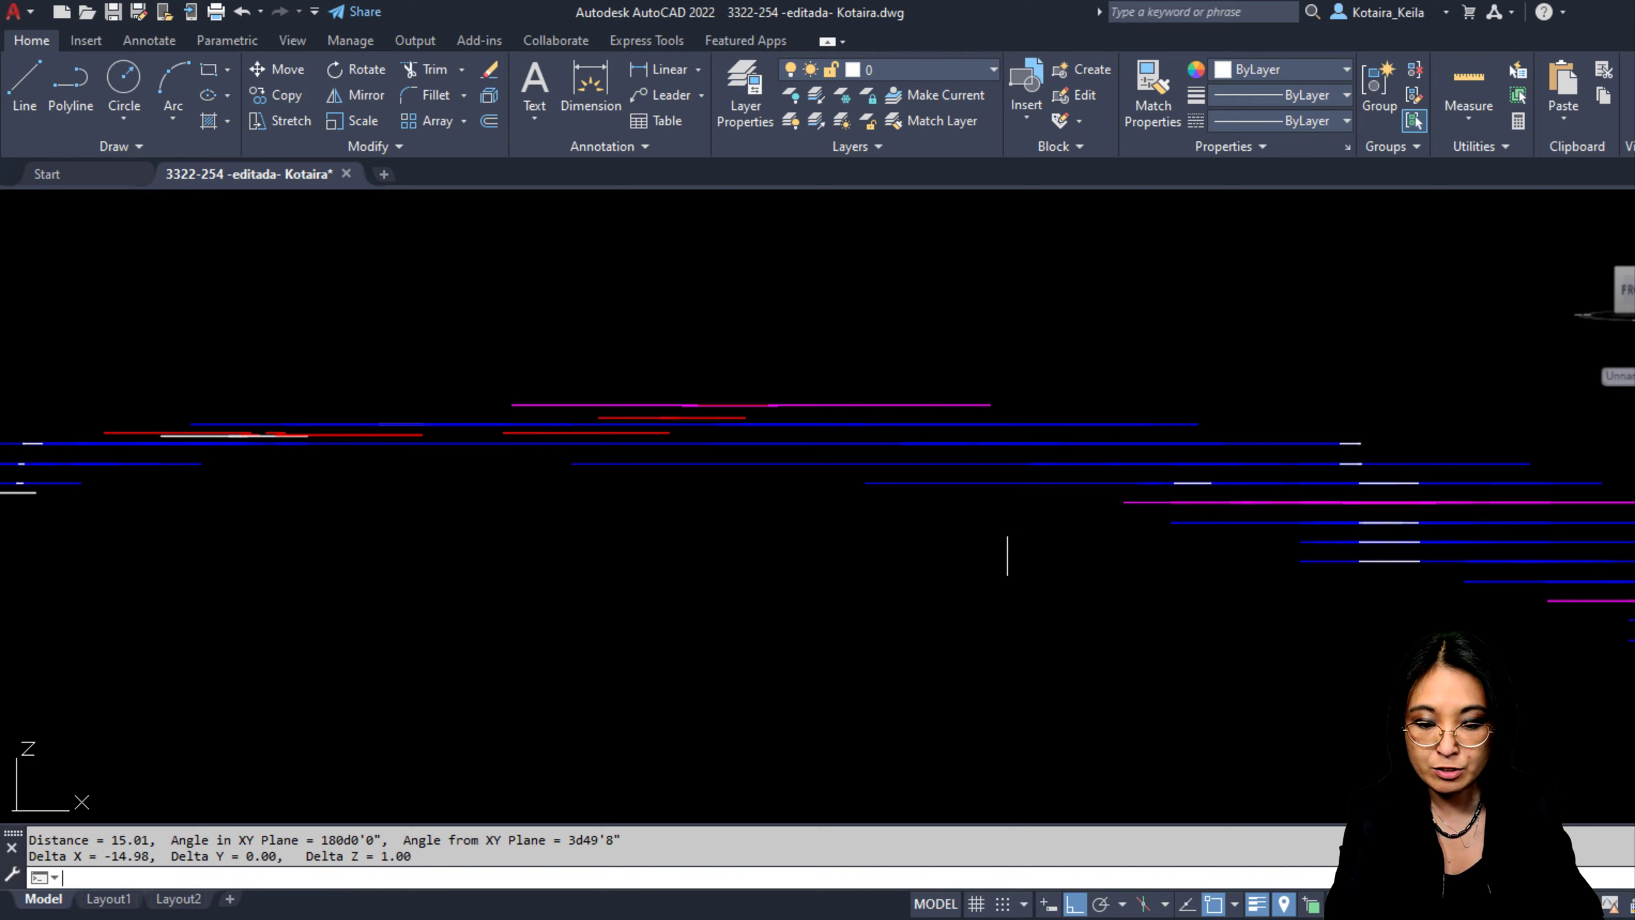
Step: Measure the distance between the same two contour lines in the opposite direction, from upper to lower, and check Delta Z
type("DIST")
key("Return")
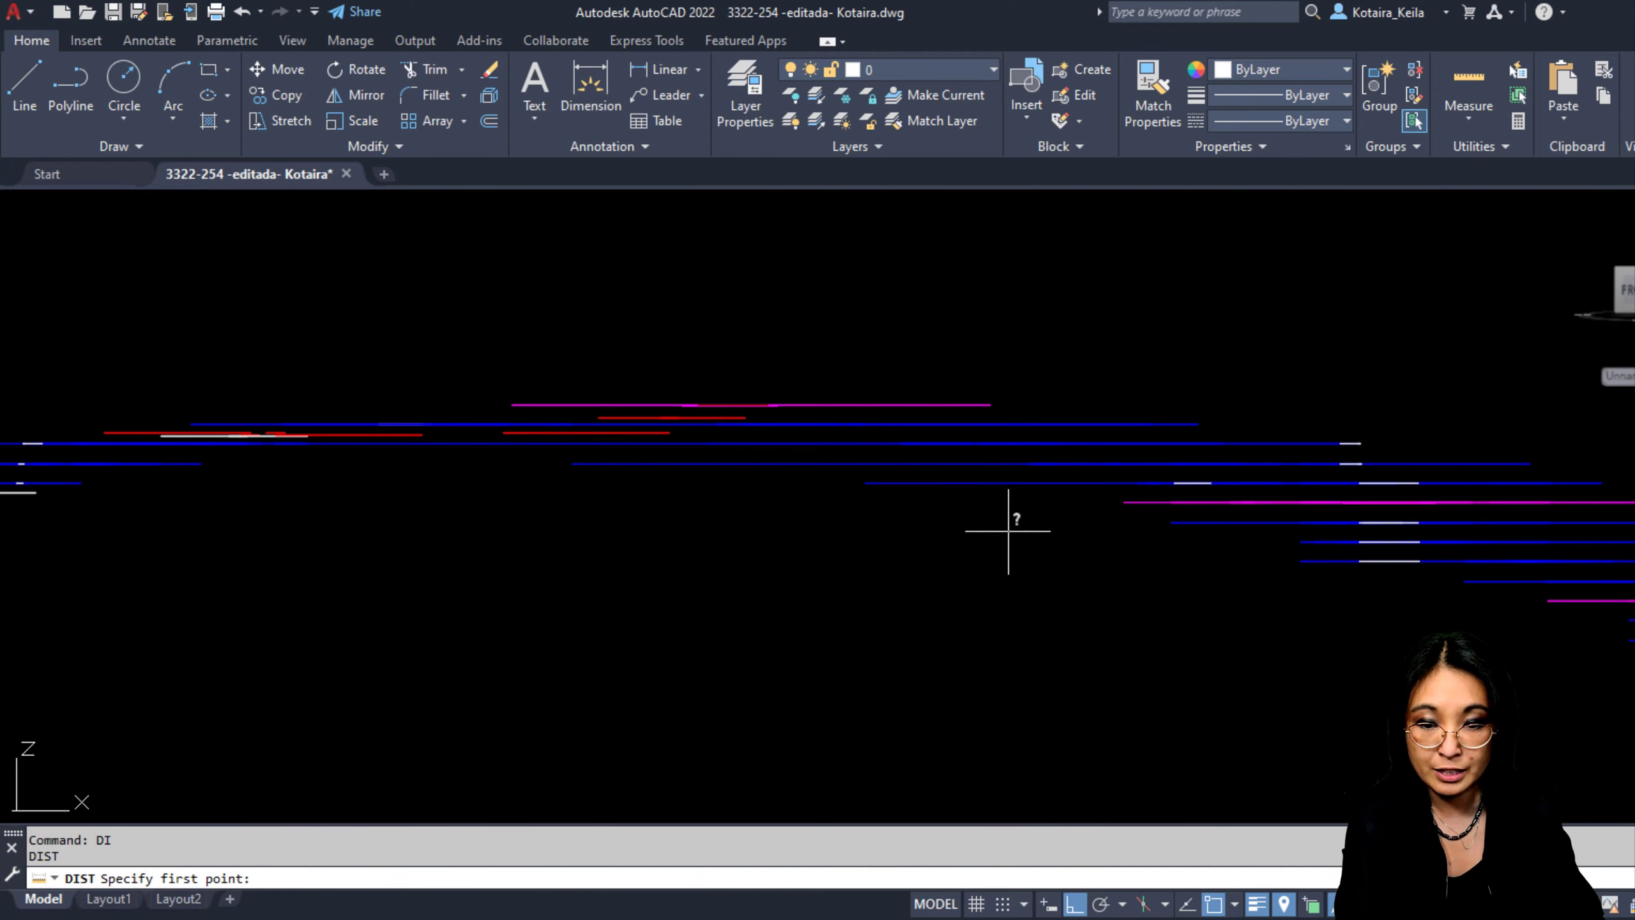
left_click(572, 461)
left_click(867, 480)
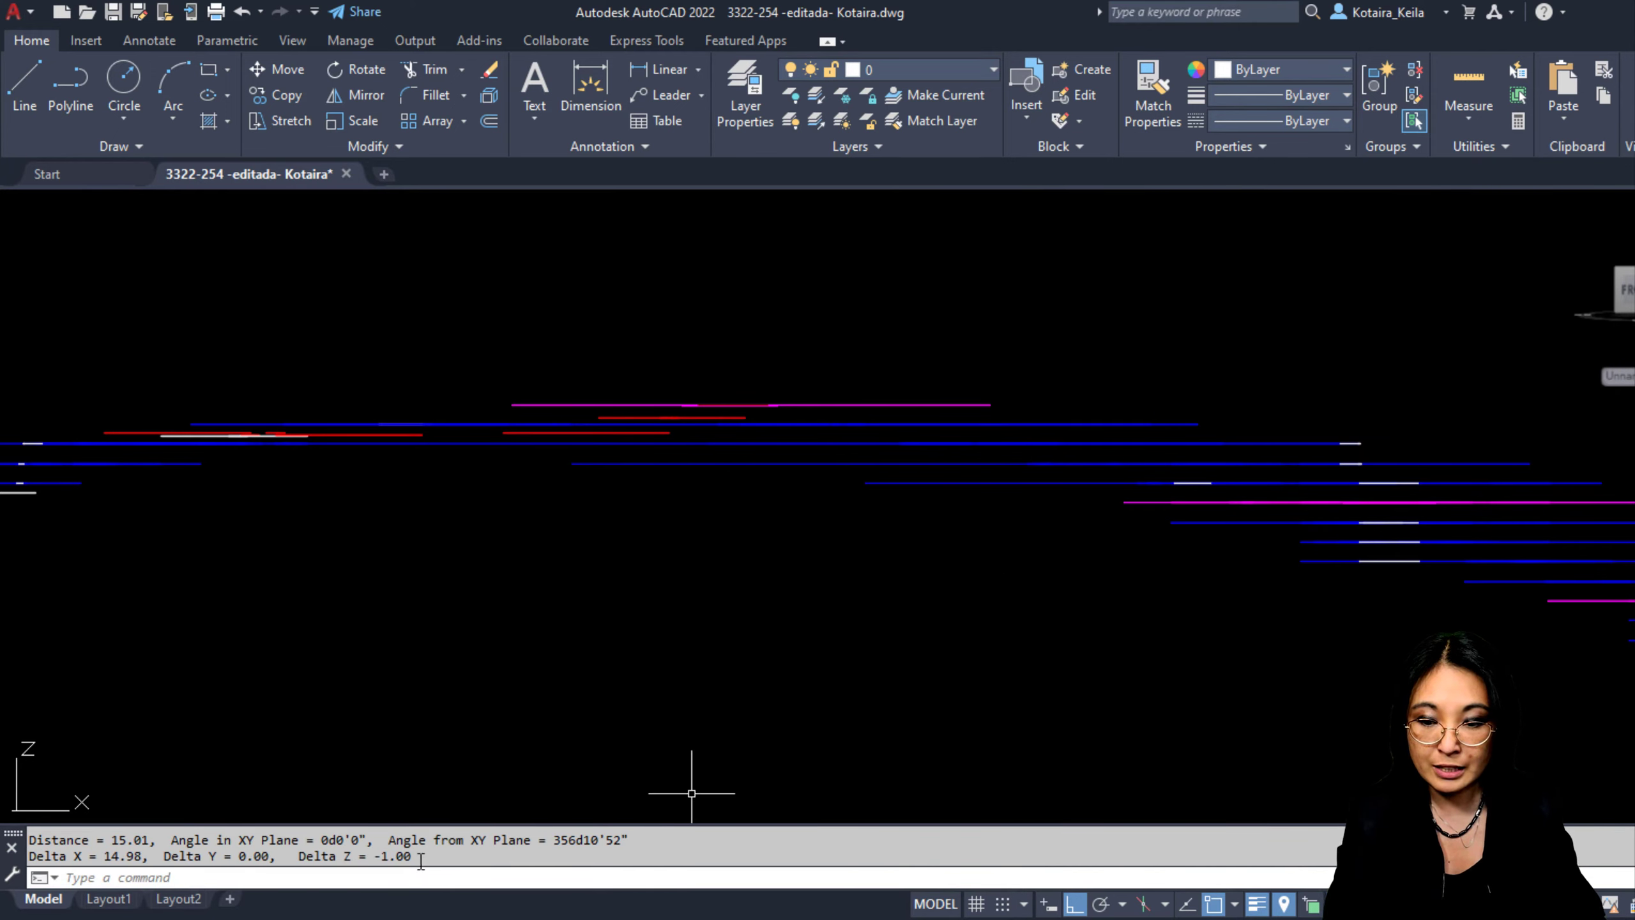
left_click_drag(378, 857, 447, 855)
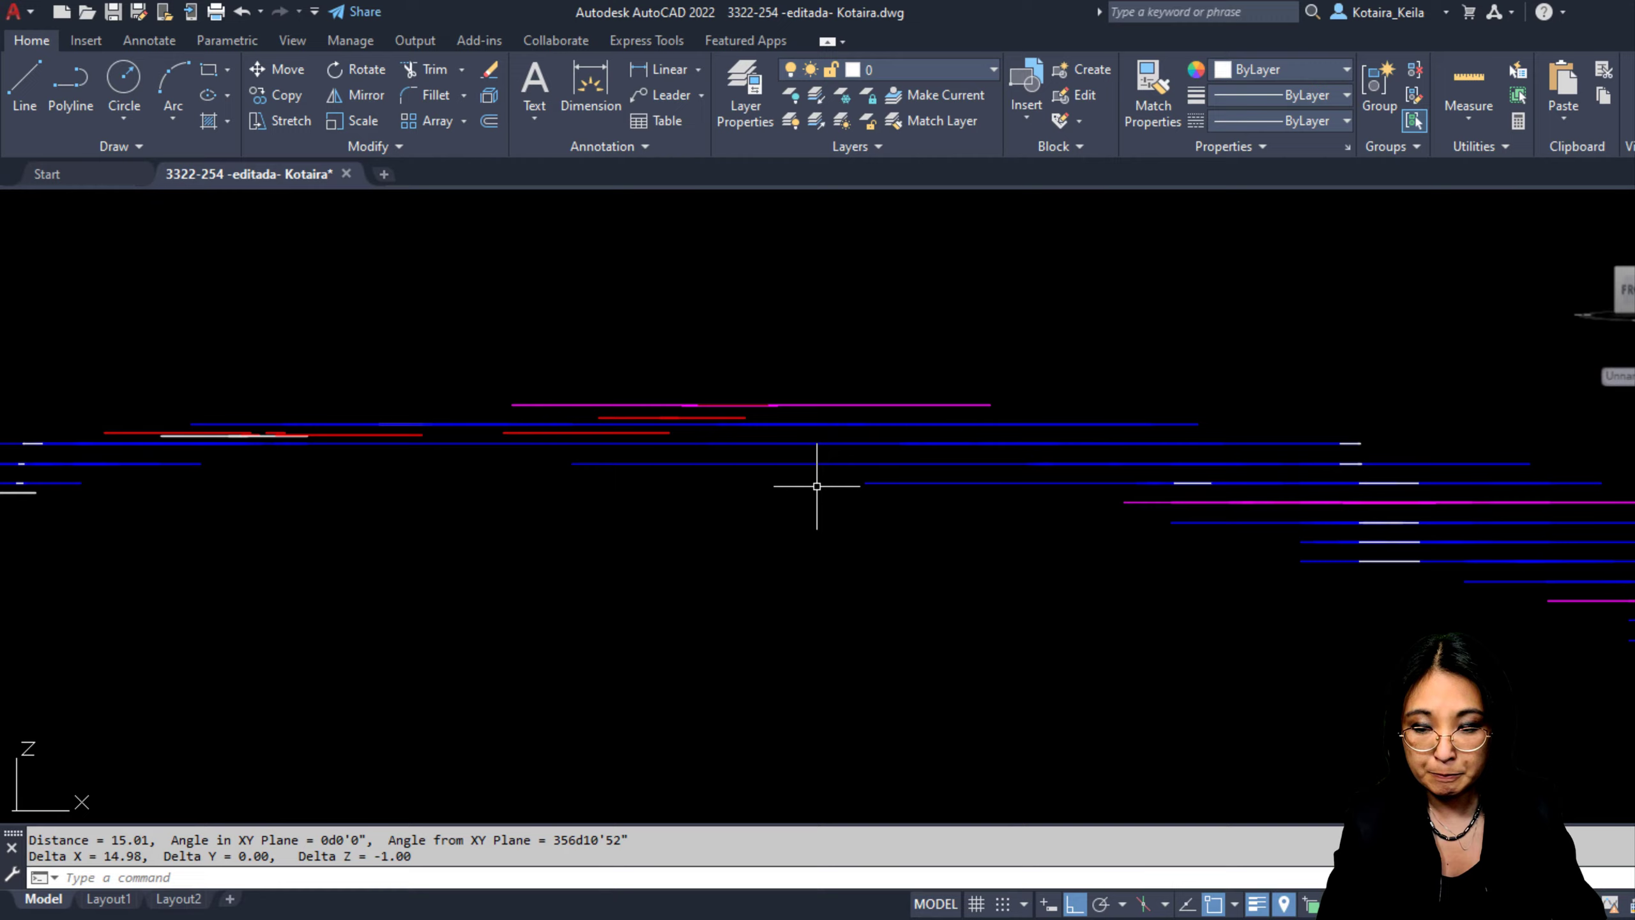
Step: Inspect the contour lines in 3D from the front and back, and restore the home view of the whole map
mouse_move(818, 474)
middle_mouse_down("shift")
mouse_move(840, 471)
mouse_move(821, 482)
middle_mouse_up("shift")
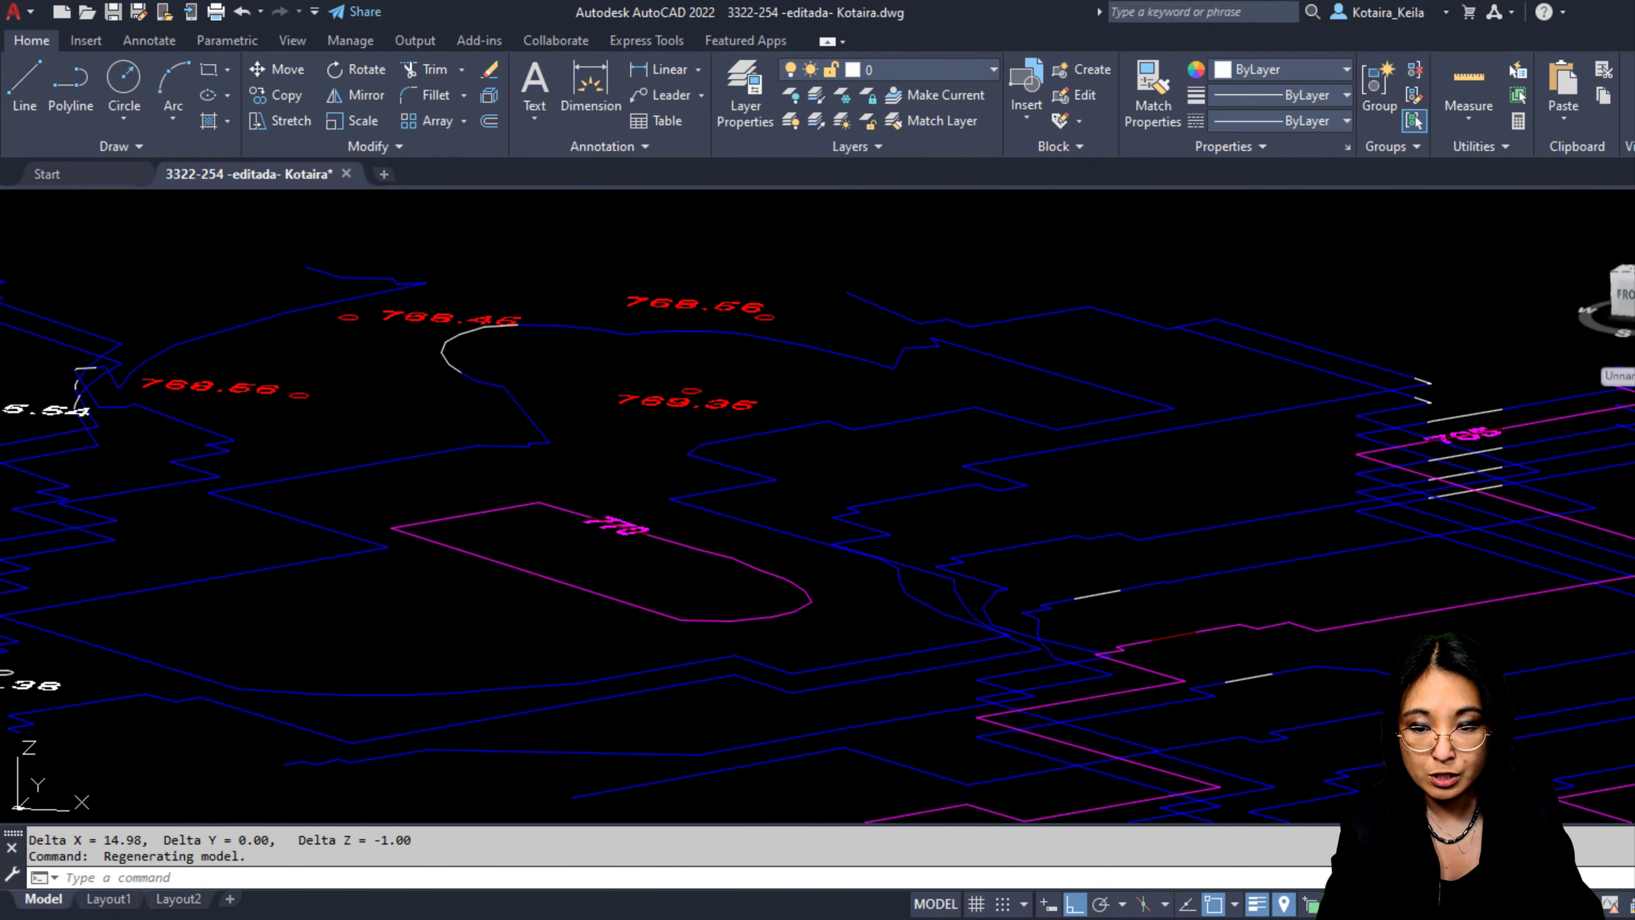
scroll(814, 529, "down", 5)
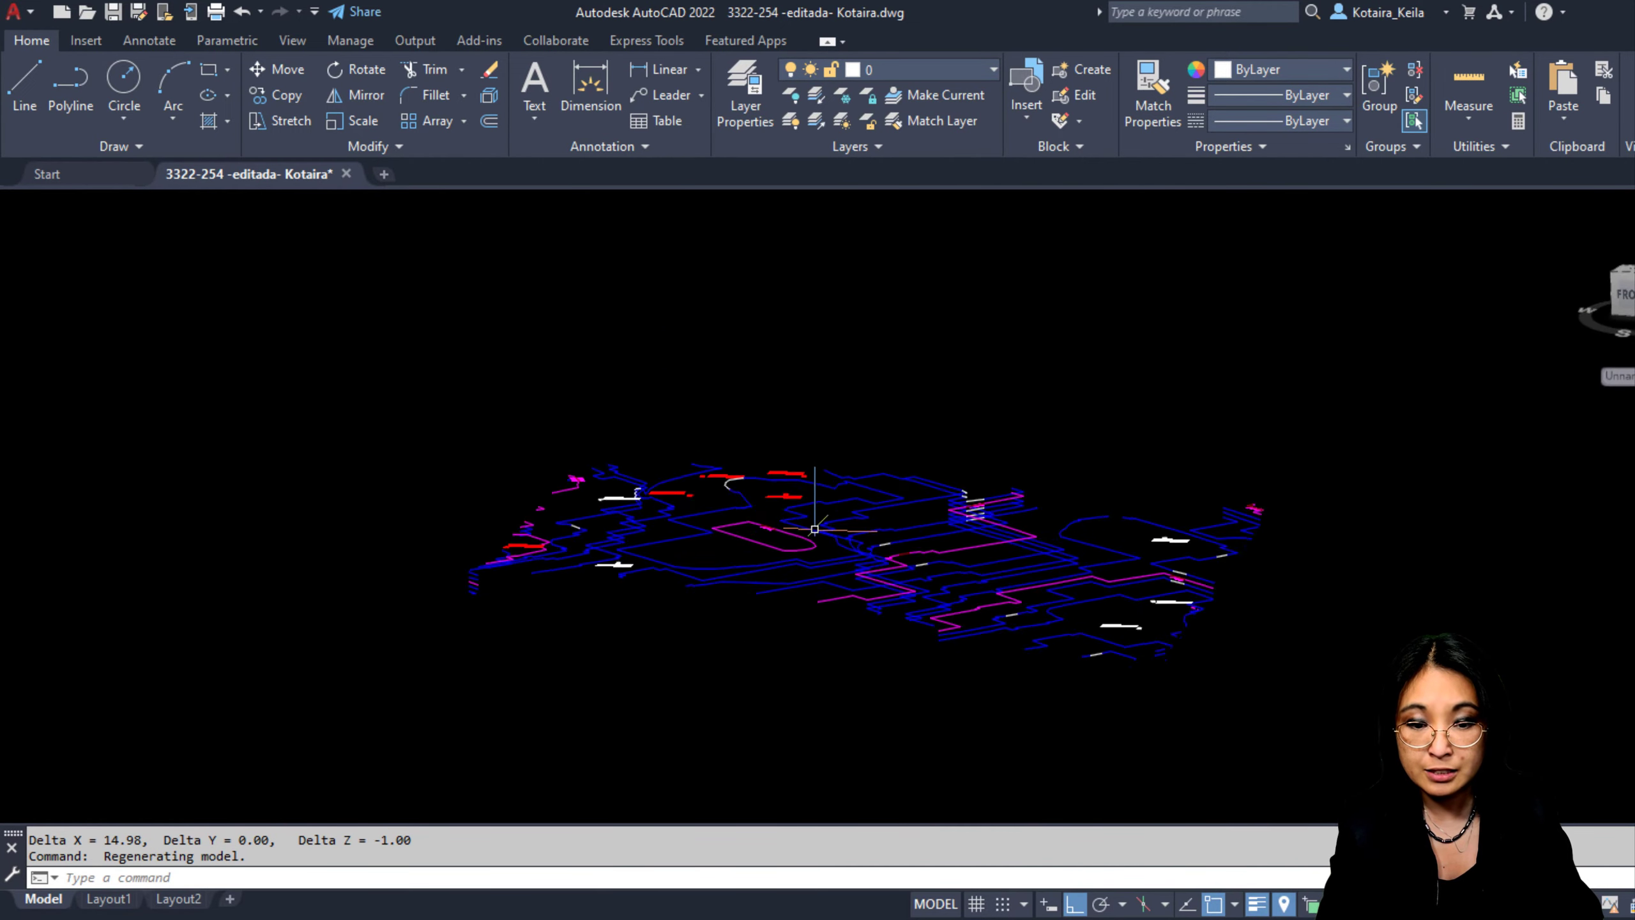
middle_click_drag(814, 529, 943, 577, "shift")
middle_click_drag(1162, 584, 1241, 566, "shift")
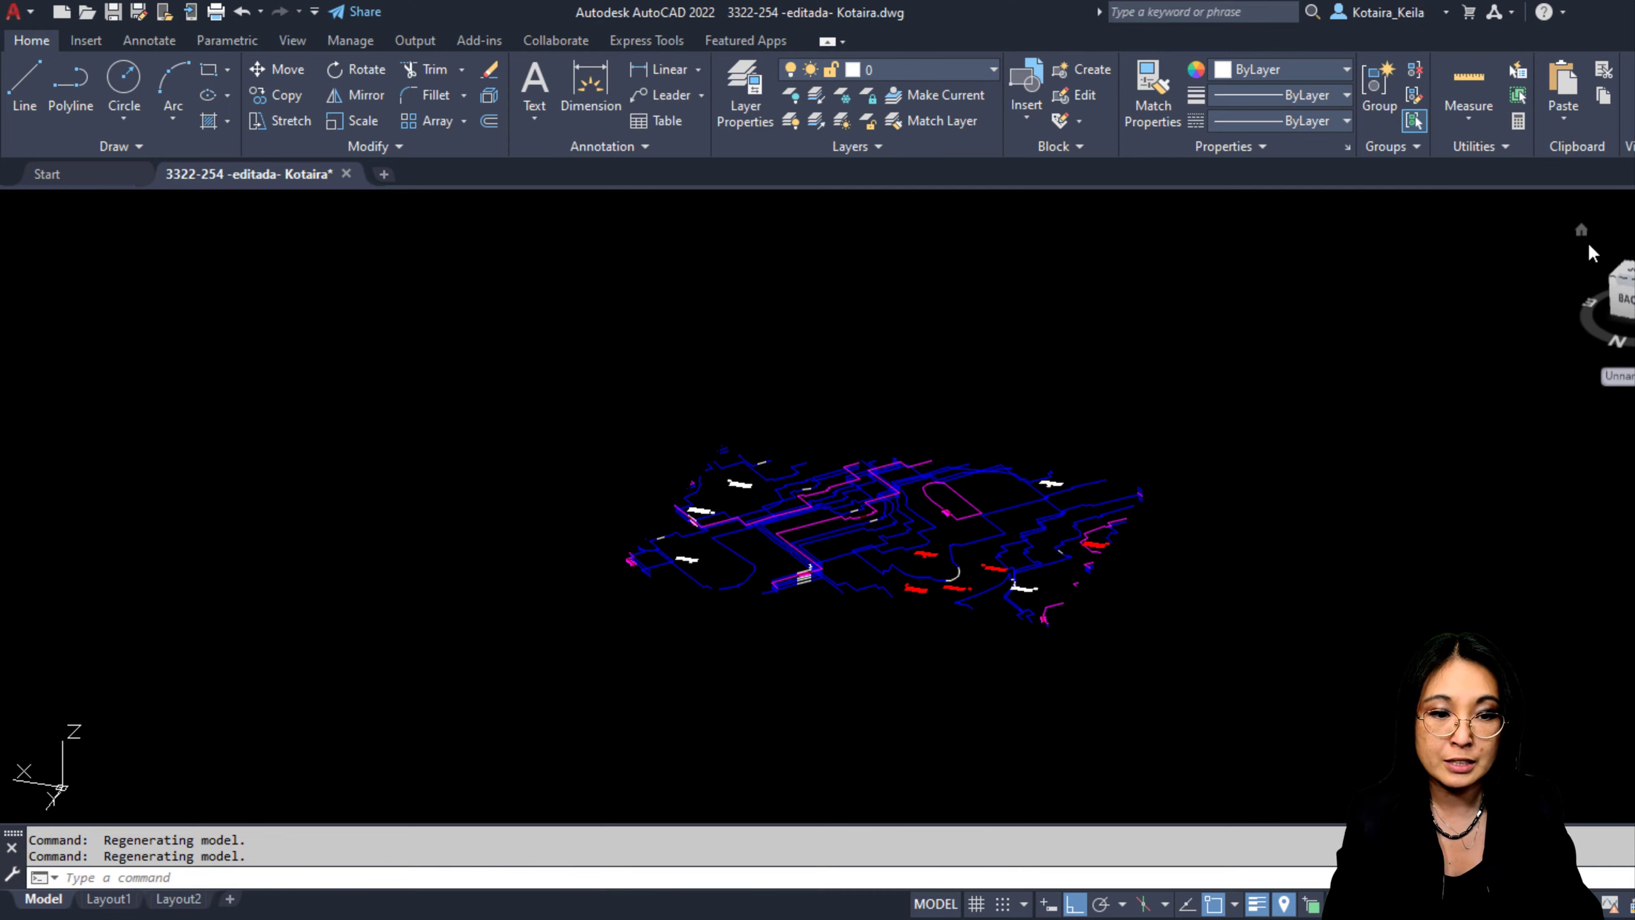
left_click(1581, 230)
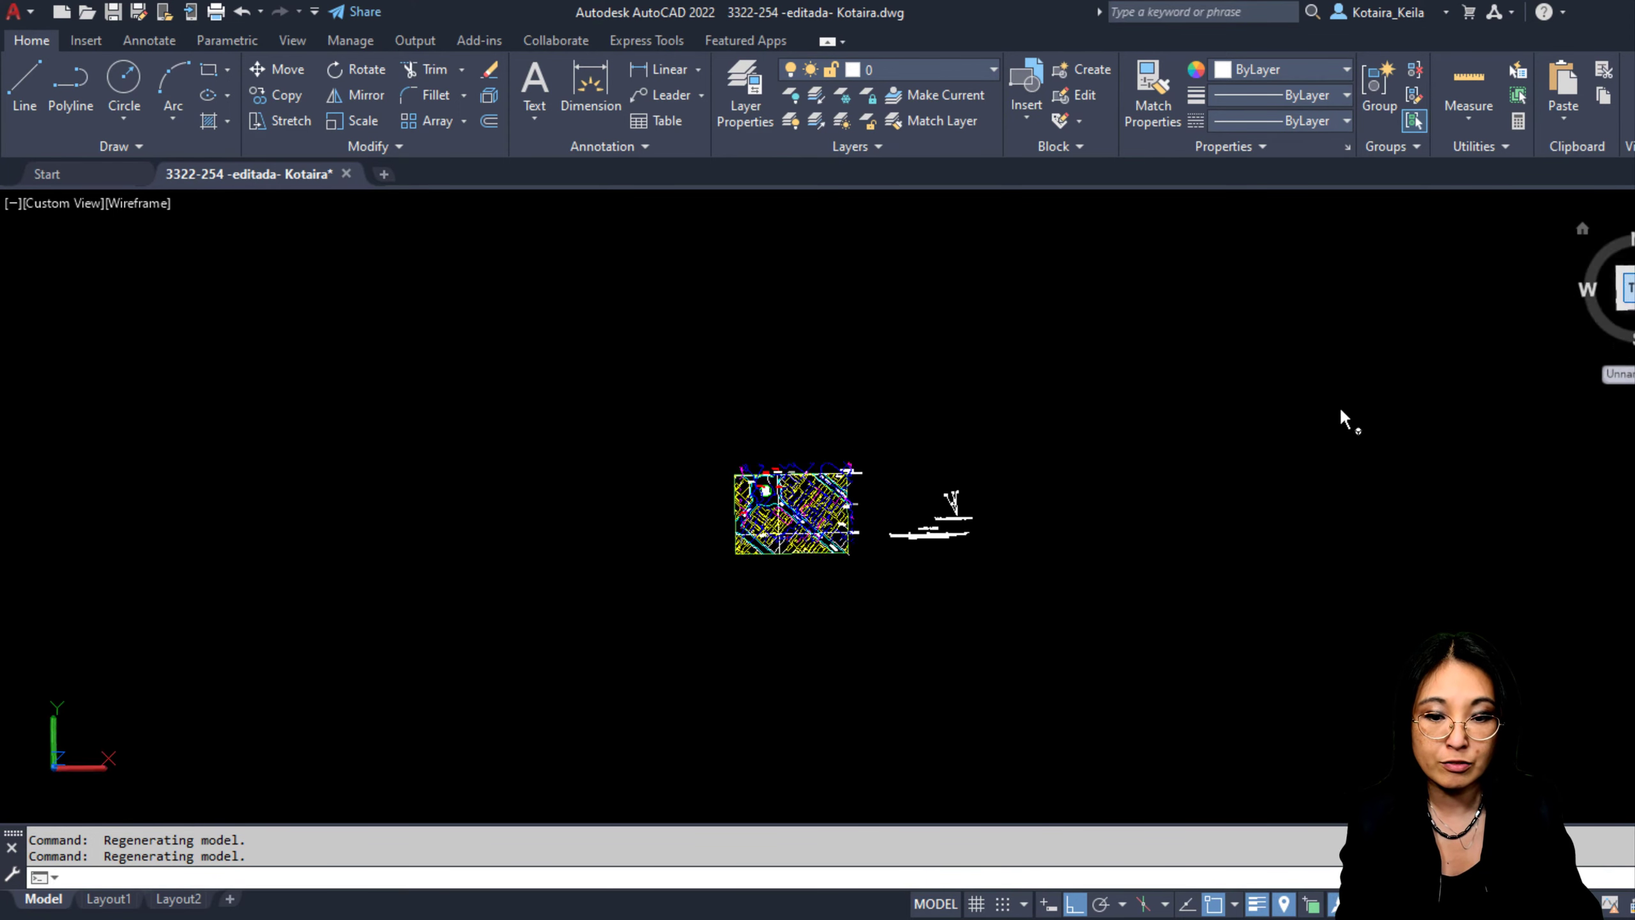
scroll(965, 541, "up", 5)
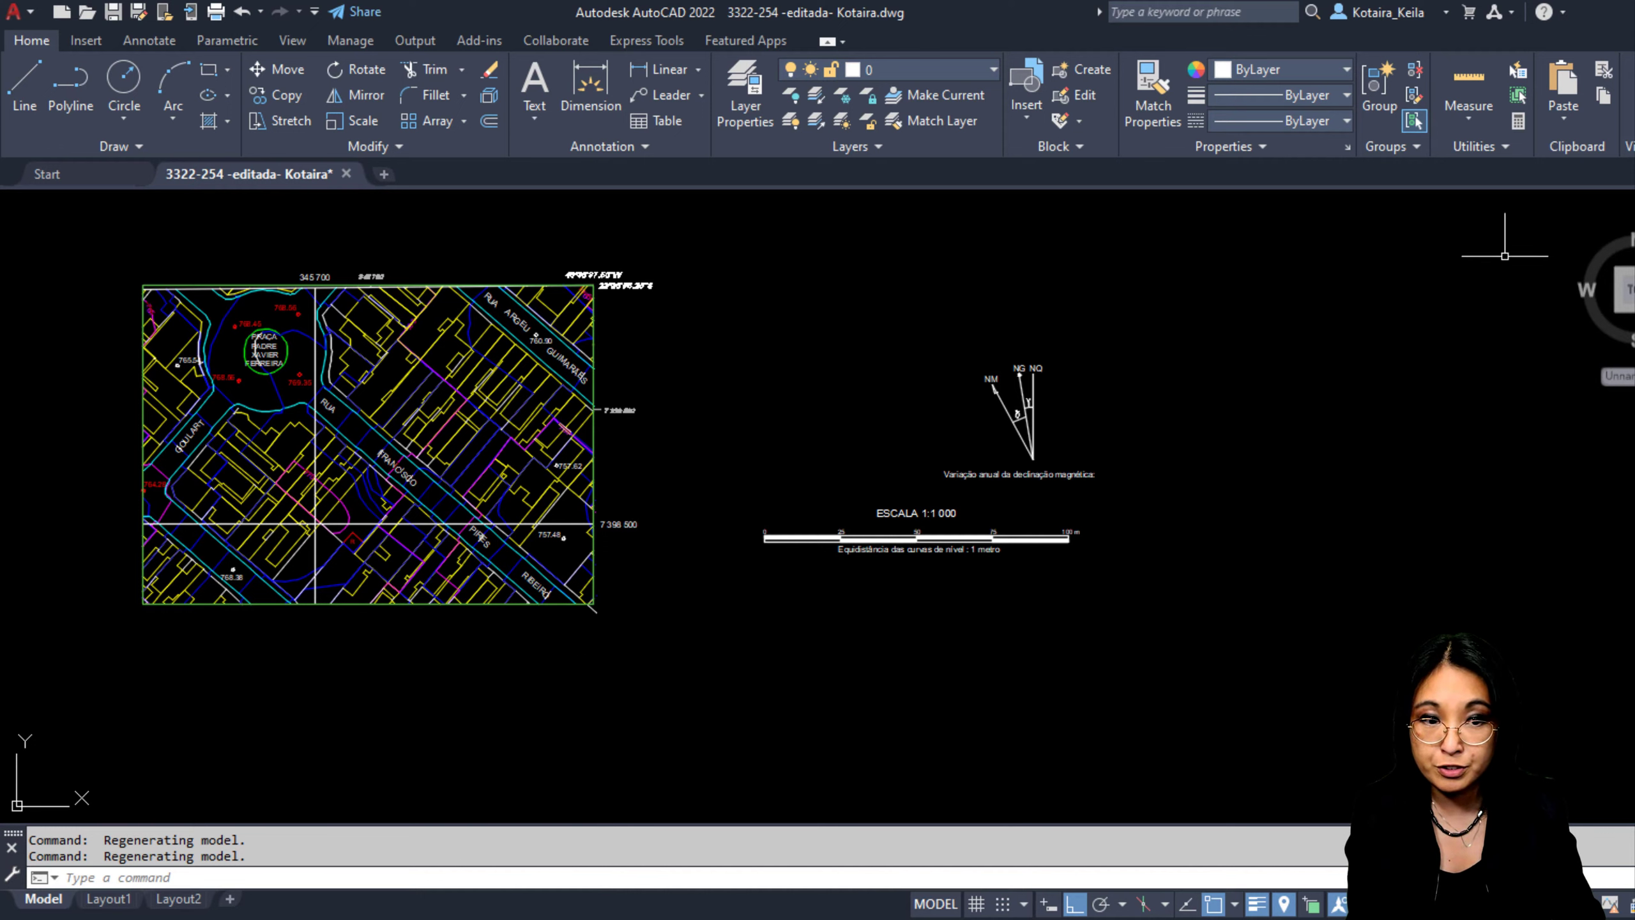
Step: Quit AutoCAD without saving the changes to the map drawing
key("ctrl+q")
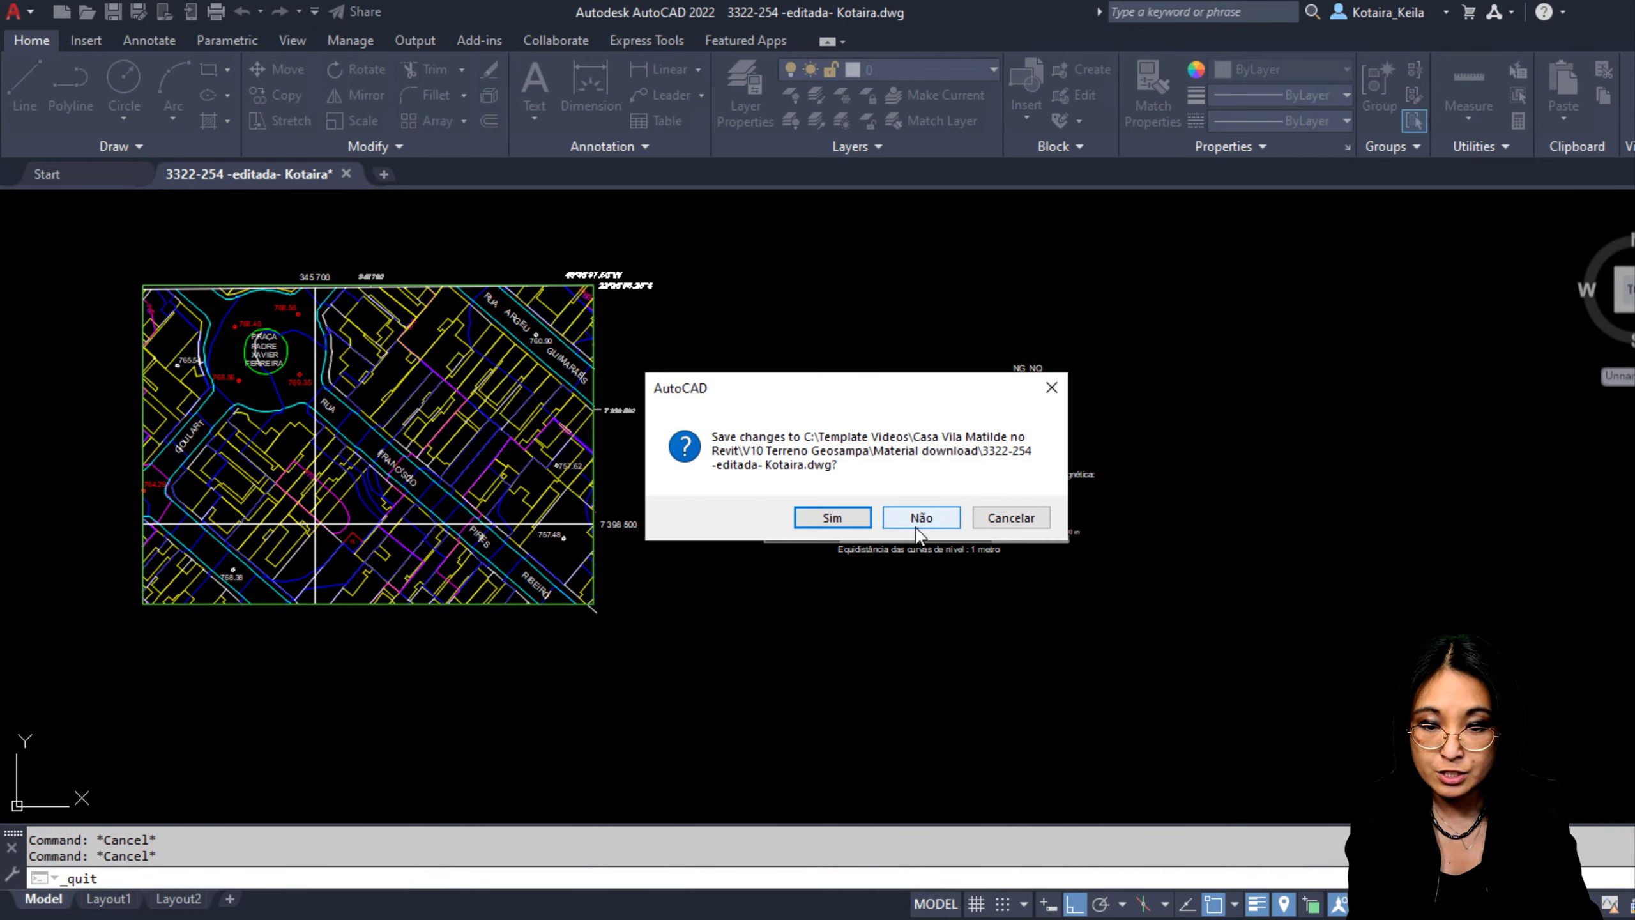
left_click(950, 522)
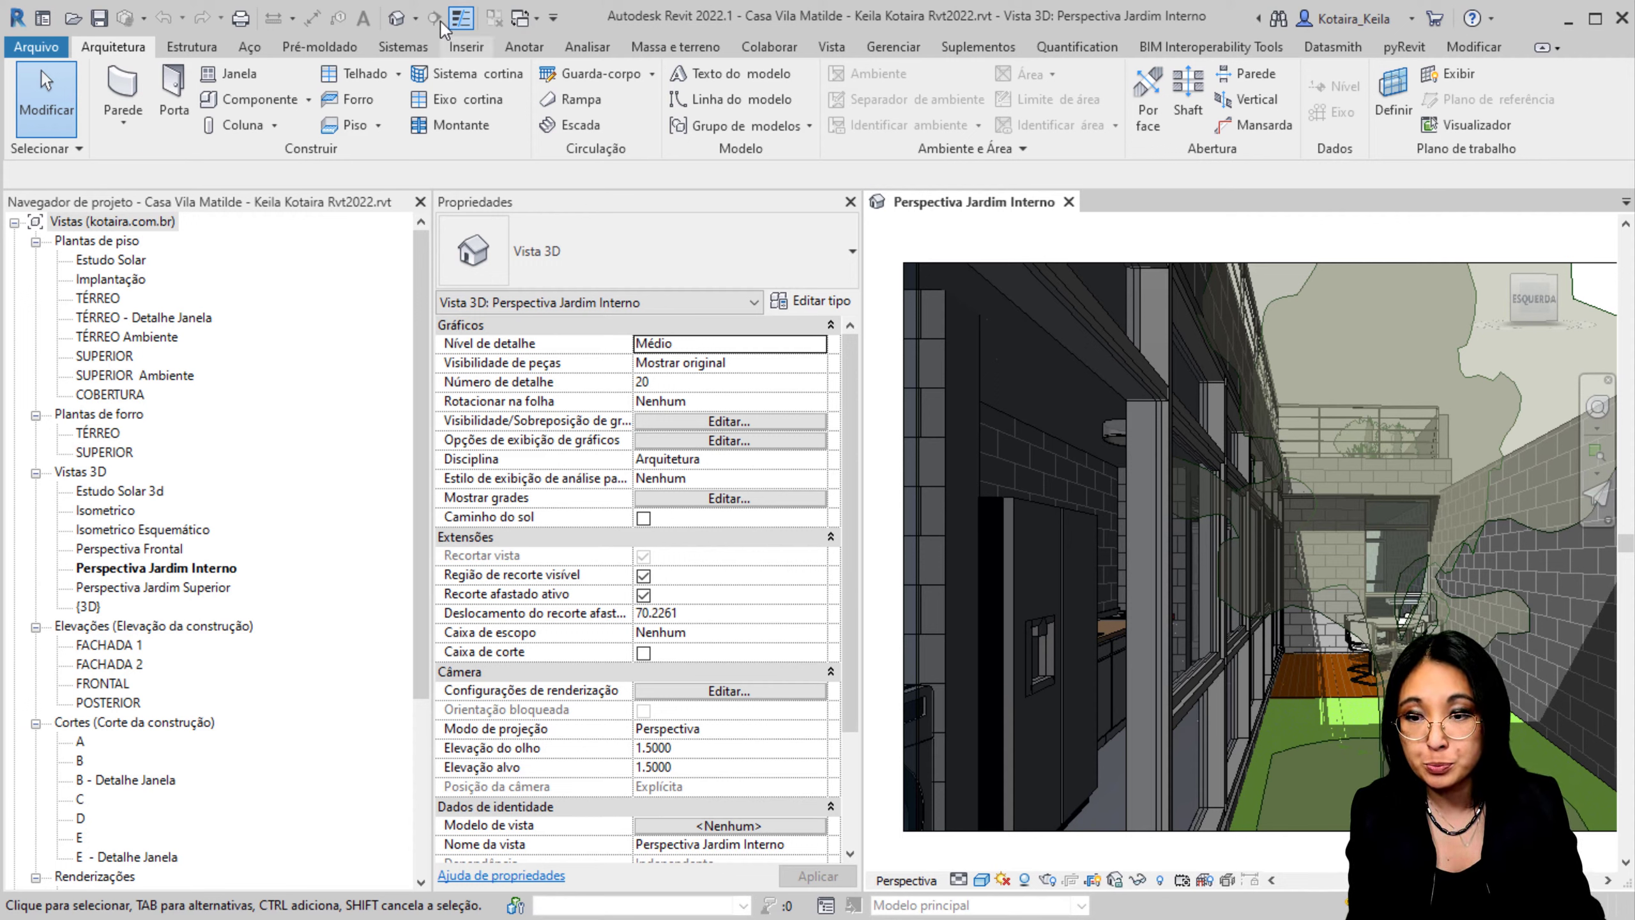
Step: In Revit, open the house project's default {3D} view and select the long ground-floor concrete block side wall
left_click(397, 18)
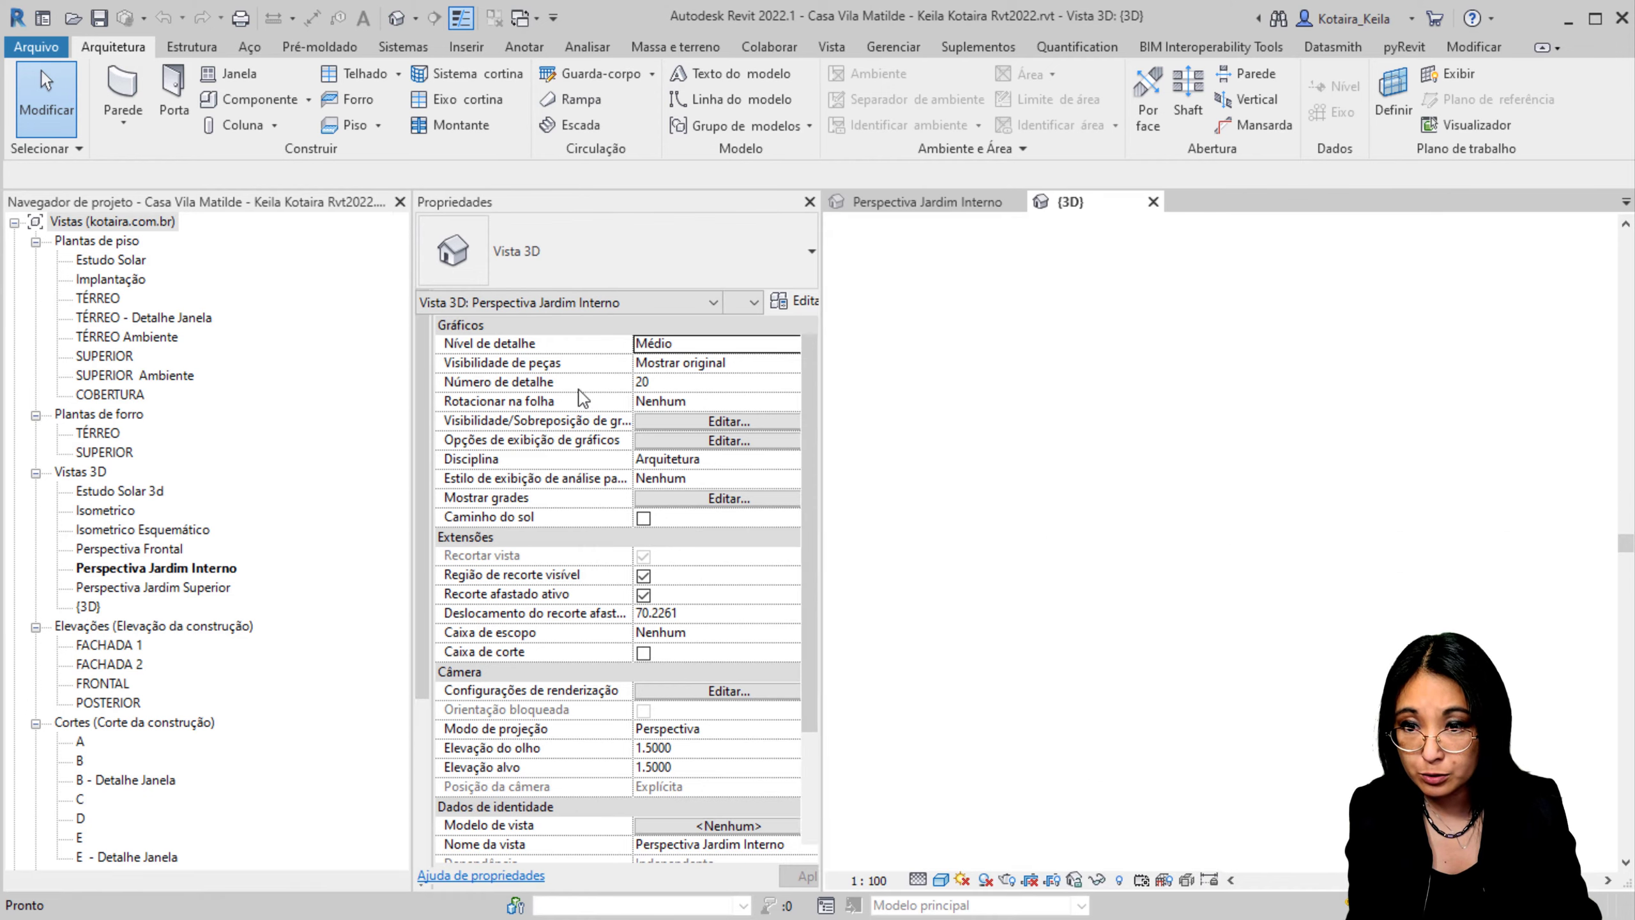
middle_click_drag(1423, 628, 1197, 586, "shift")
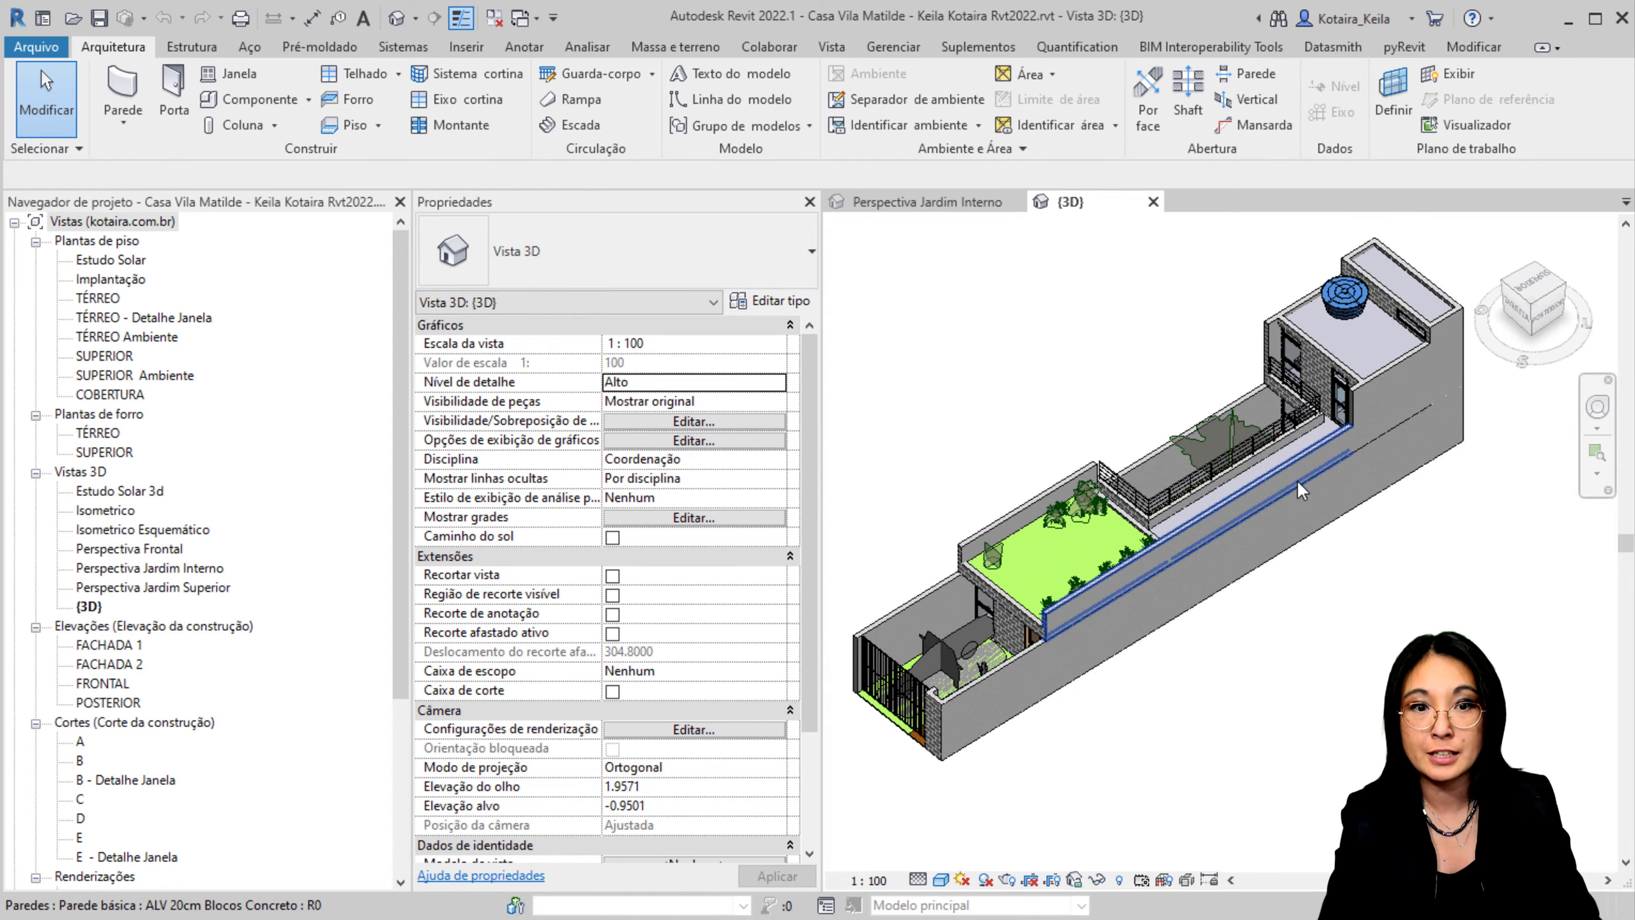
left_click(1011, 660)
scroll(1001, 605, "down", 3)
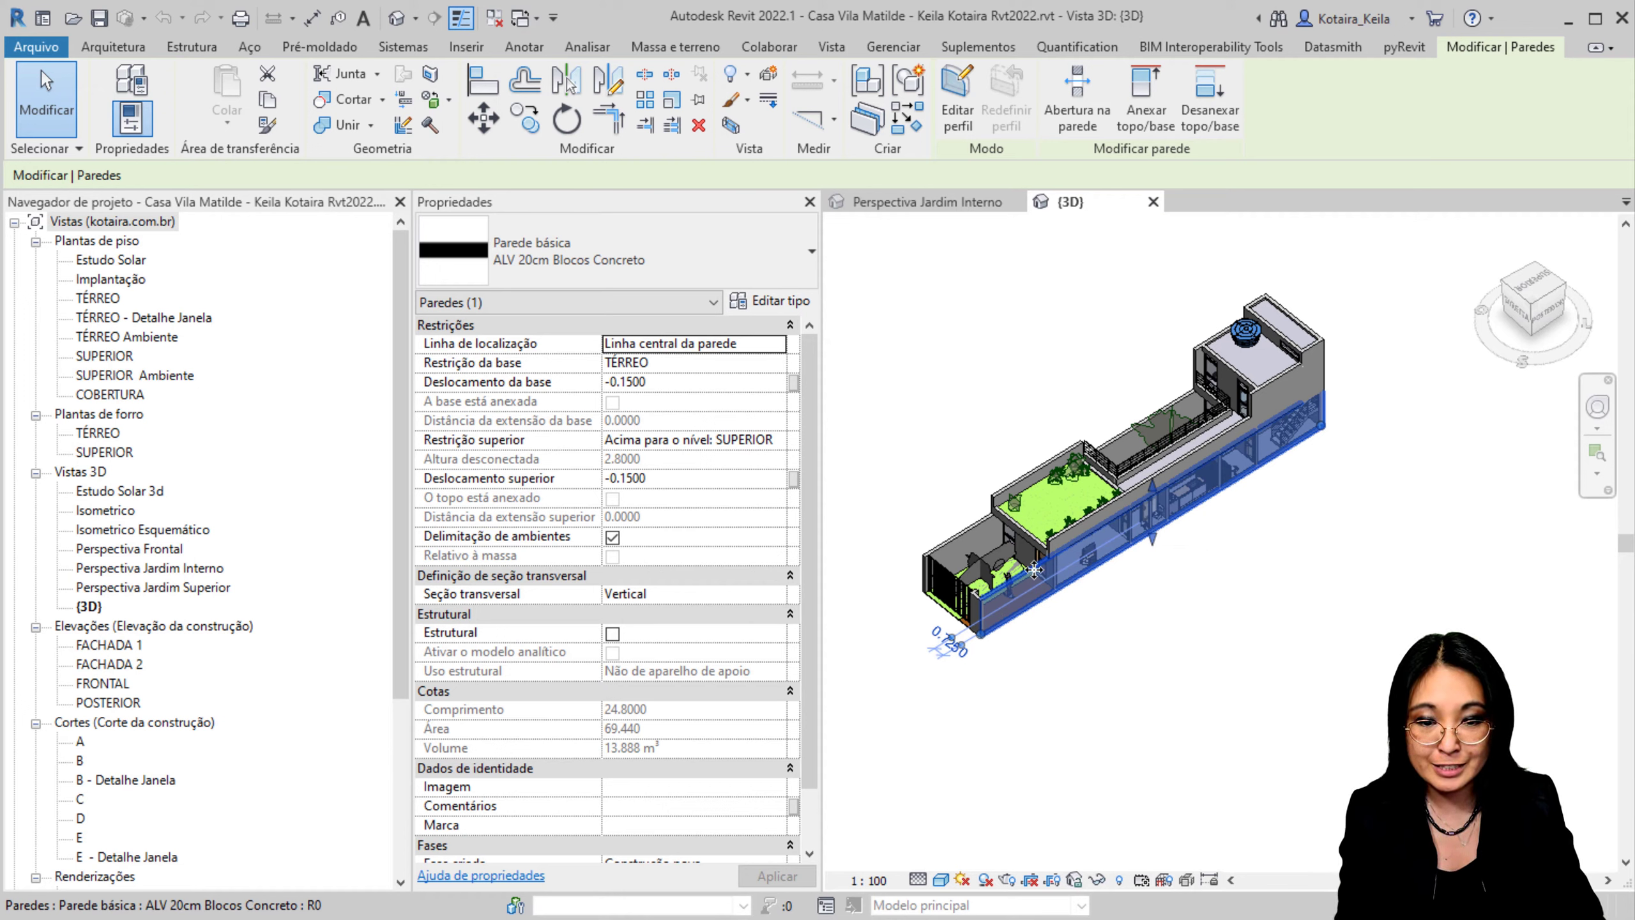
Step: Try to move the selected side wall outward to widen the house, and undo the move
left_click_drag(1034, 572, 1168, 628)
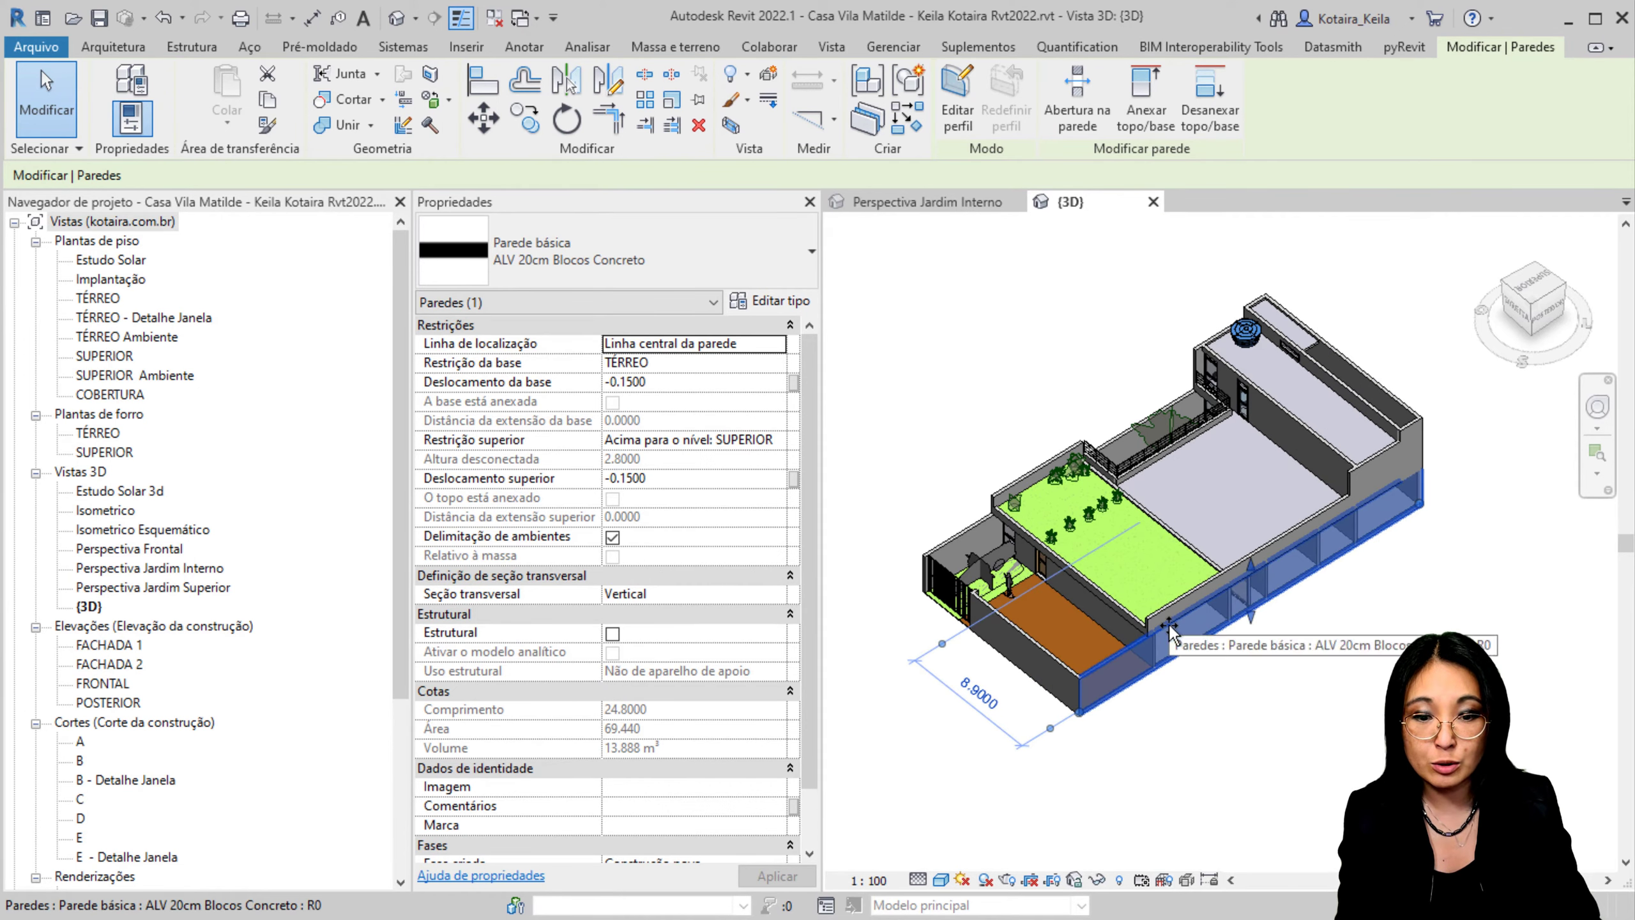
key("ctrl+z")
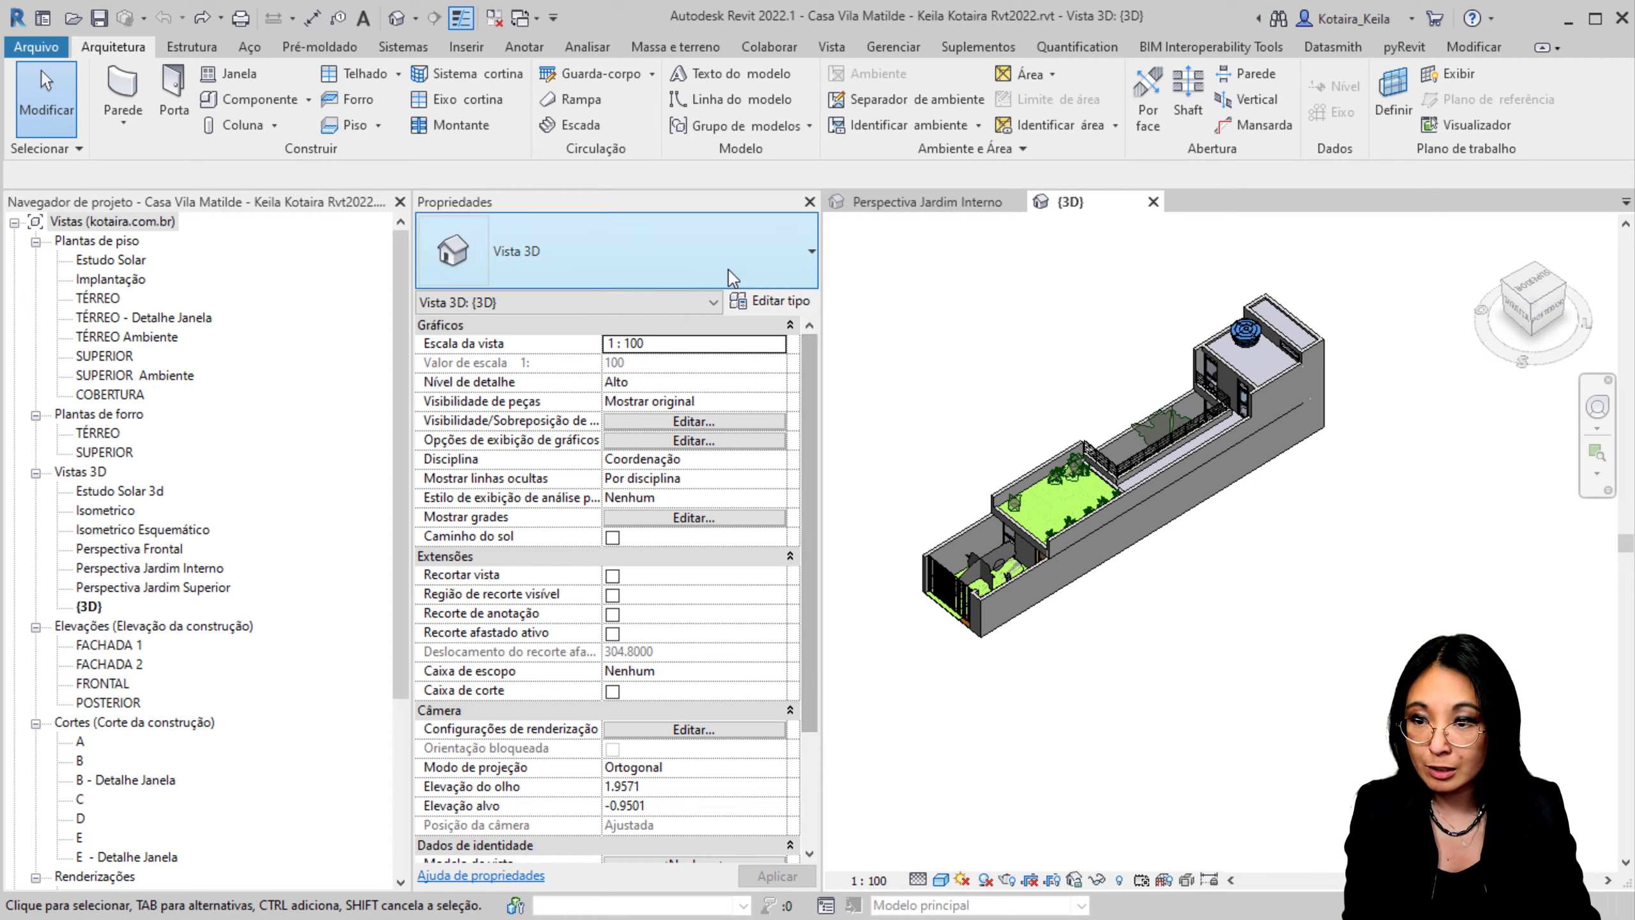
Step: Create a new project based on the Modelo de arquitetura template
left_click(36, 47)
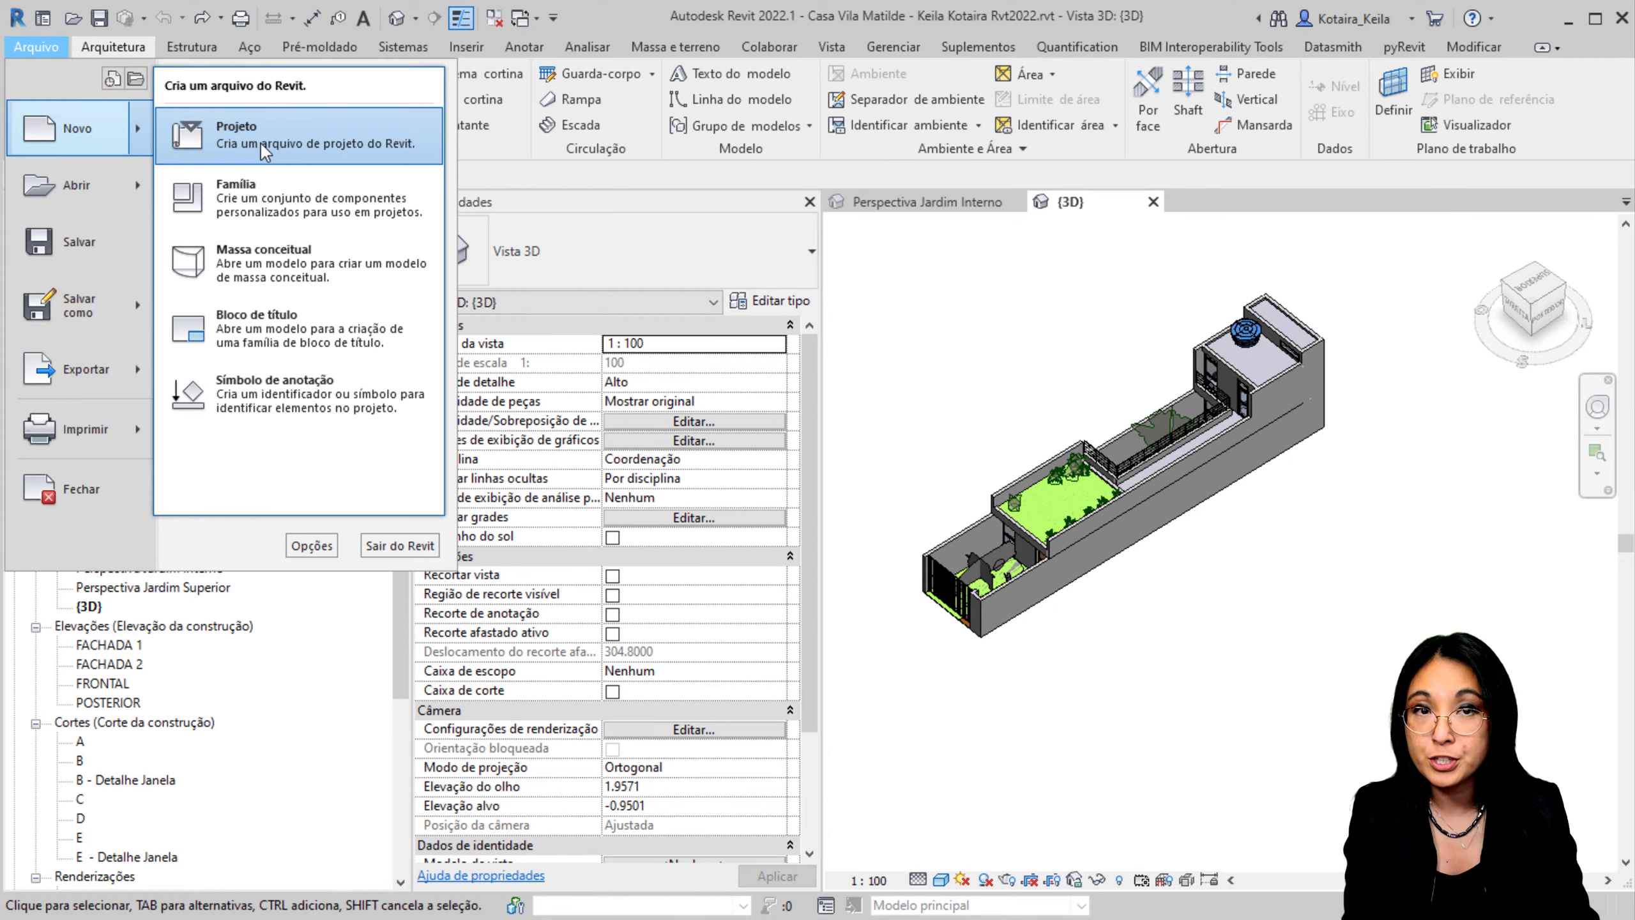
left_click(260, 143)
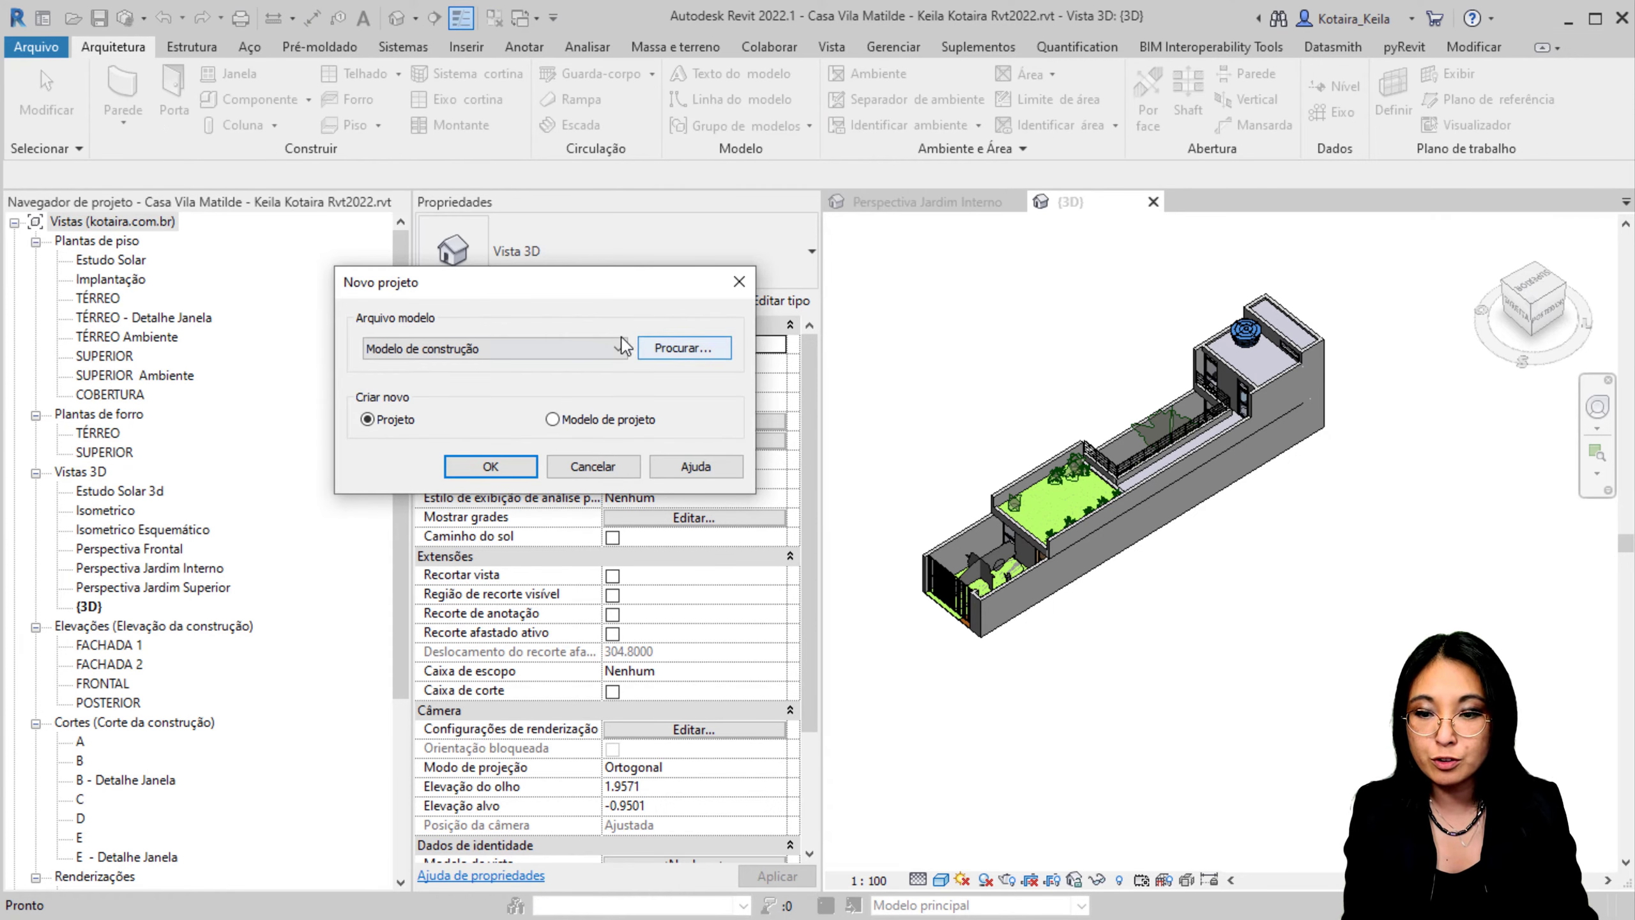
left_click(584, 348)
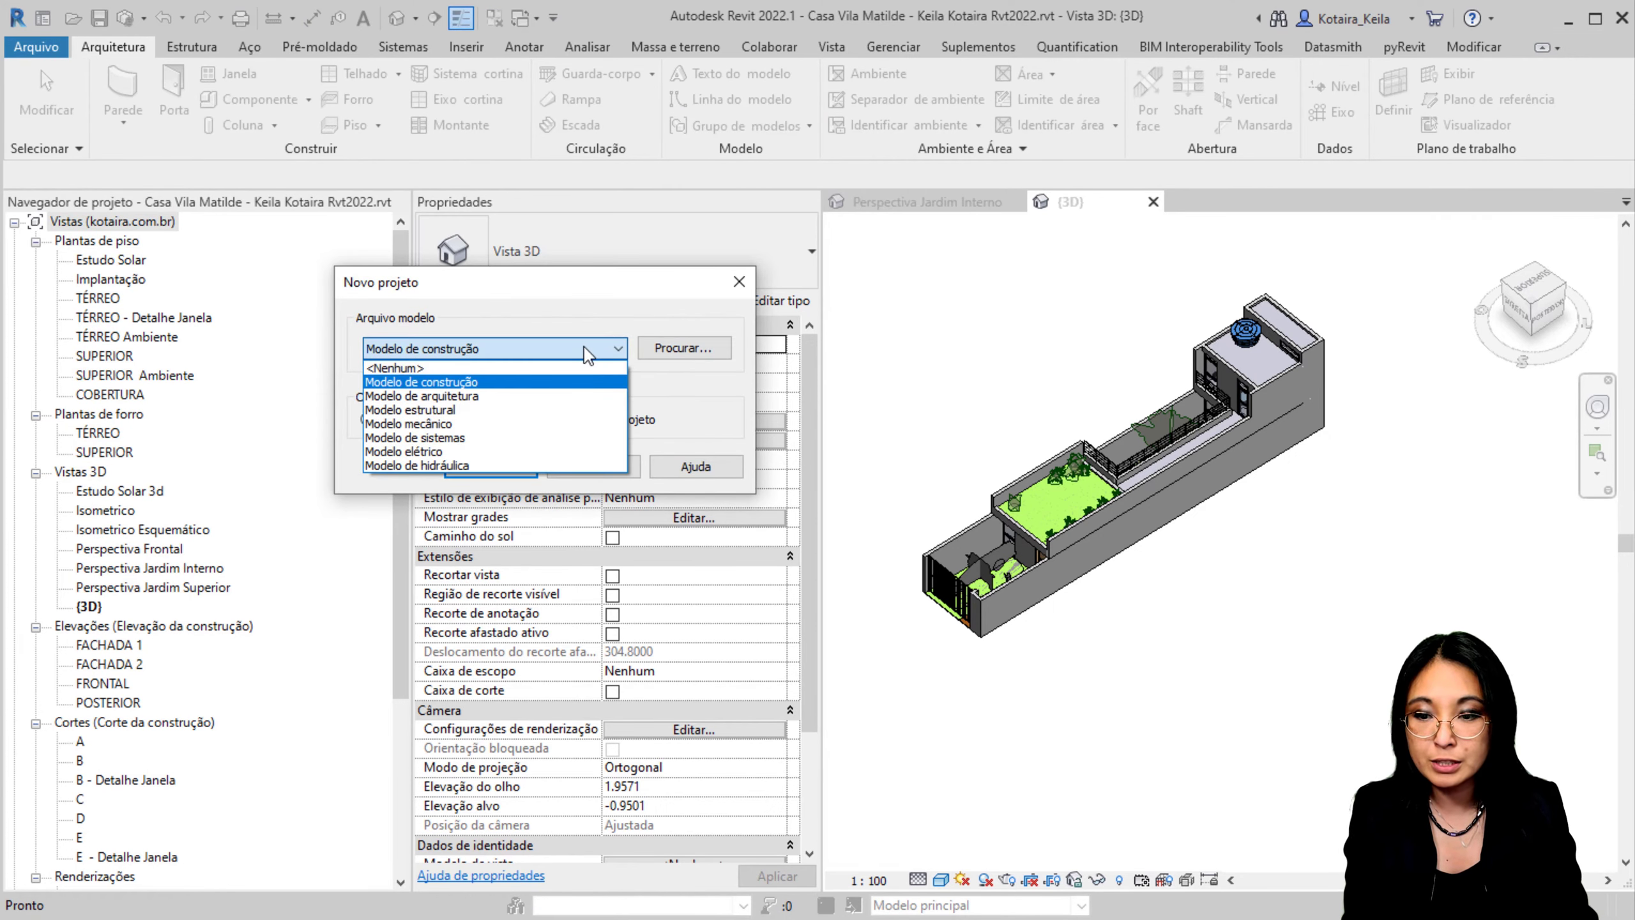
left_click(493, 395)
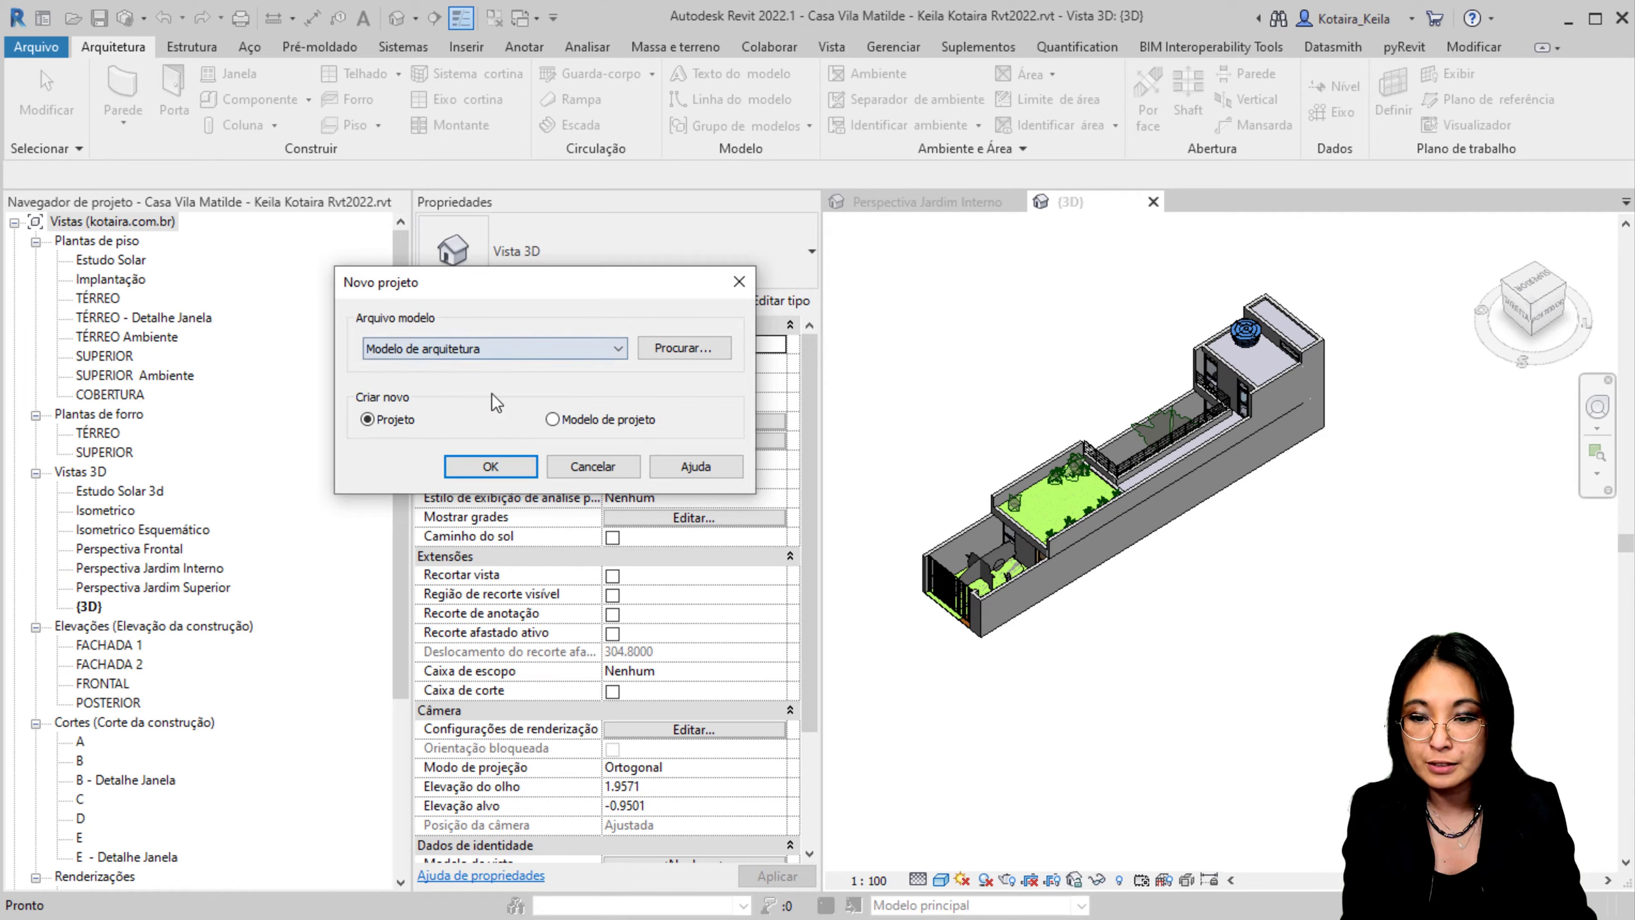
left_click(704, 348)
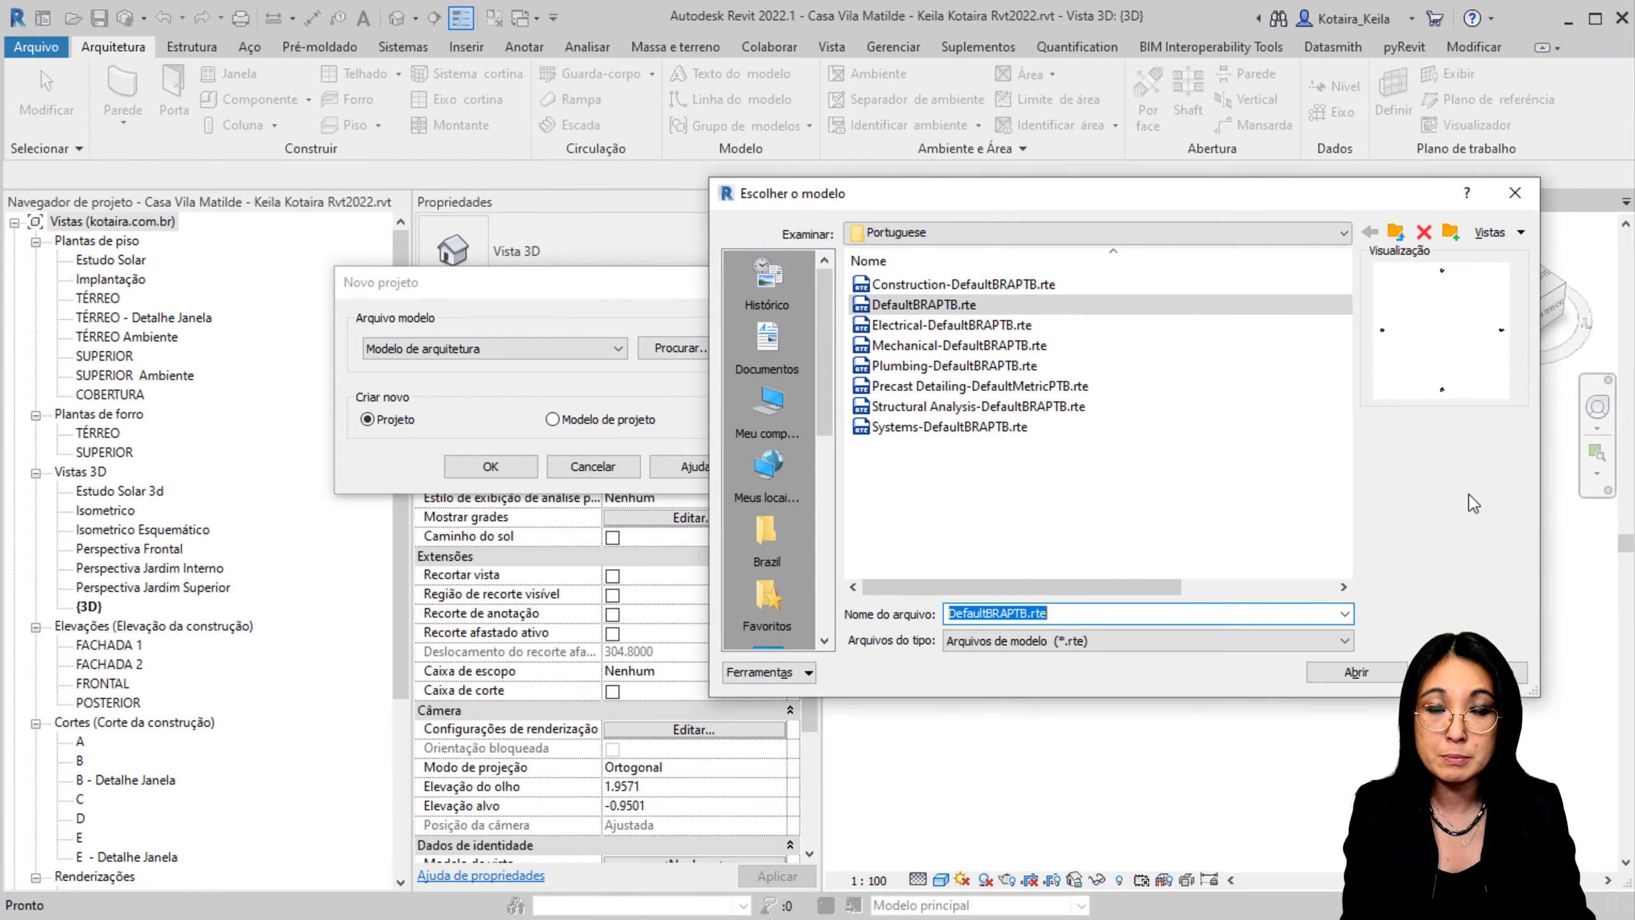
left_click(1515, 193)
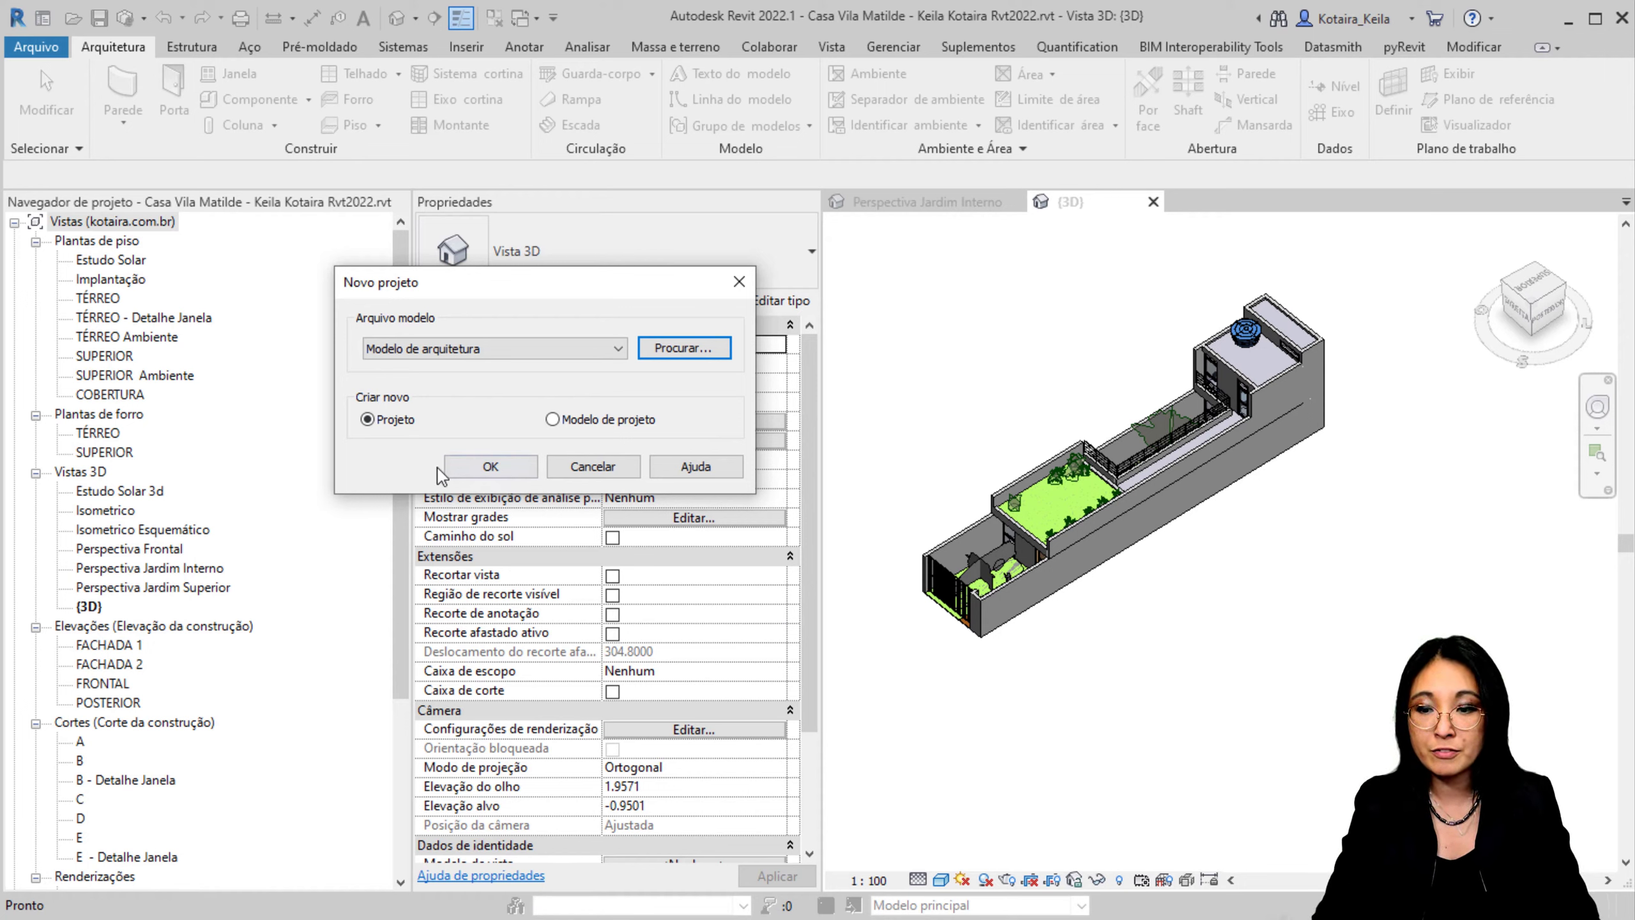
left_click(505, 465)
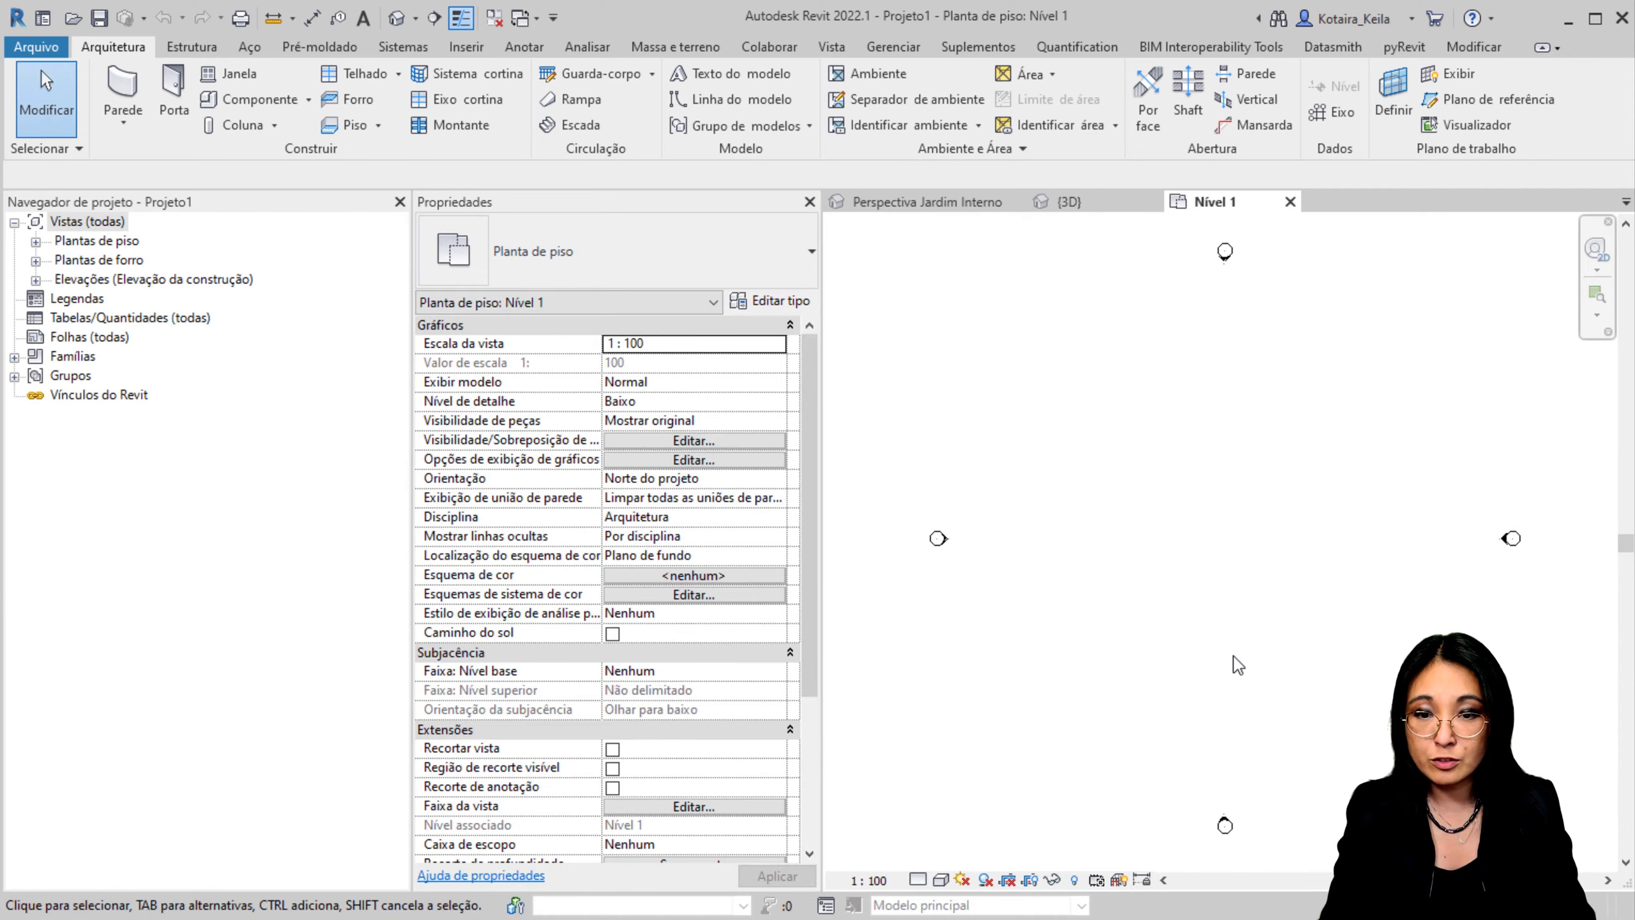
Step: Set the project's length units to Metros with 2 casas decimais and the unit symbol m
left_click(909, 50)
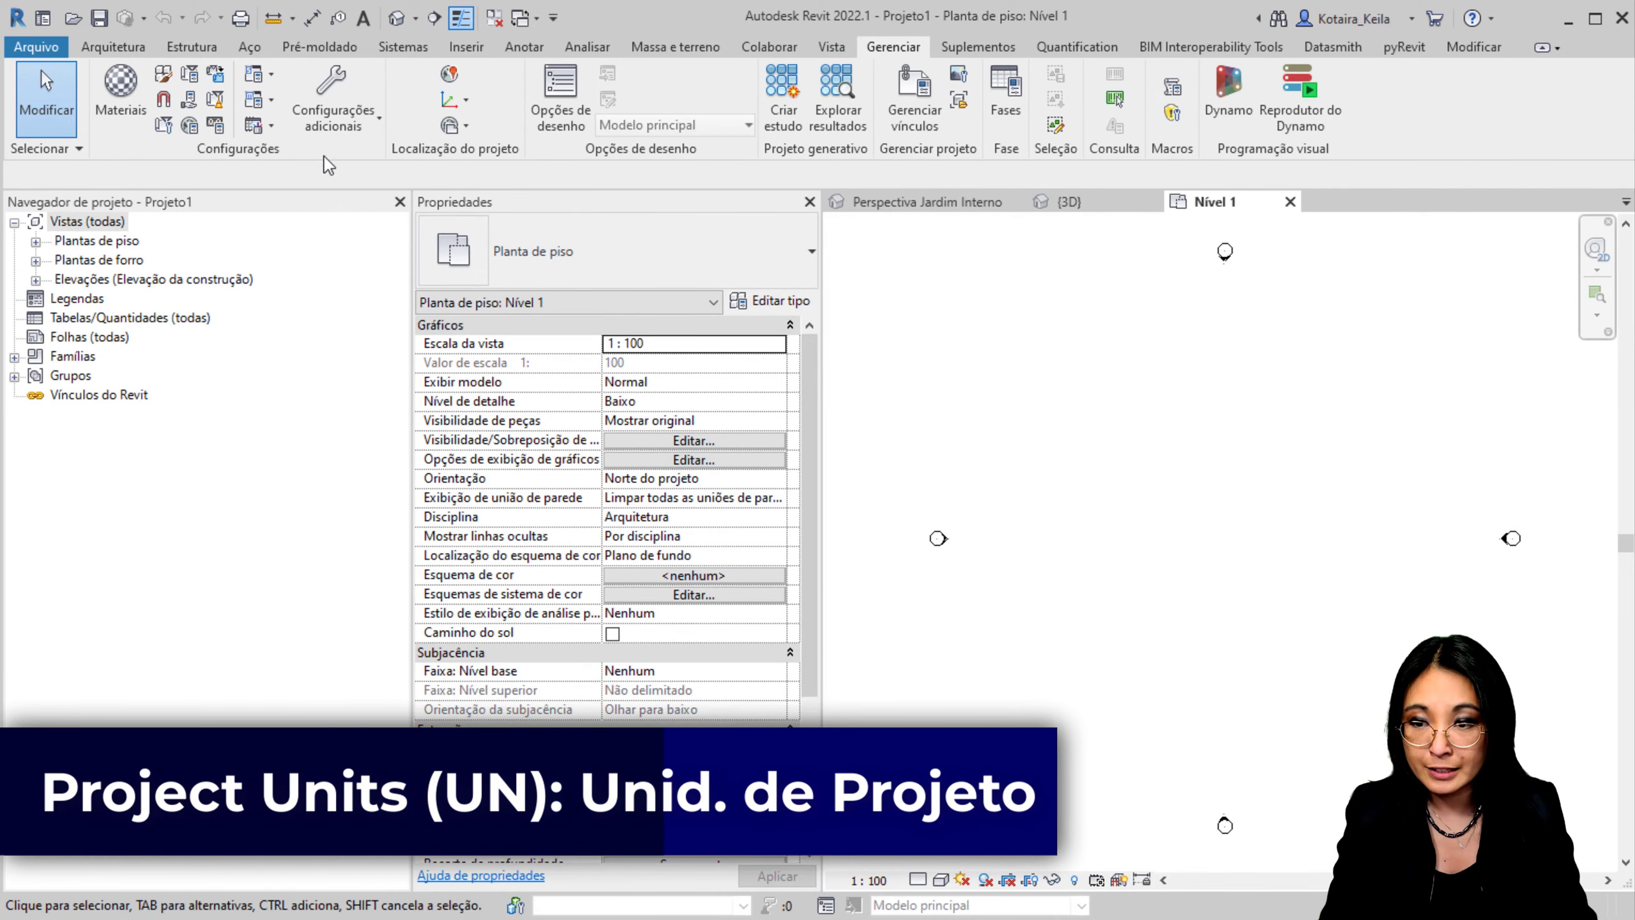
left_click(217, 127)
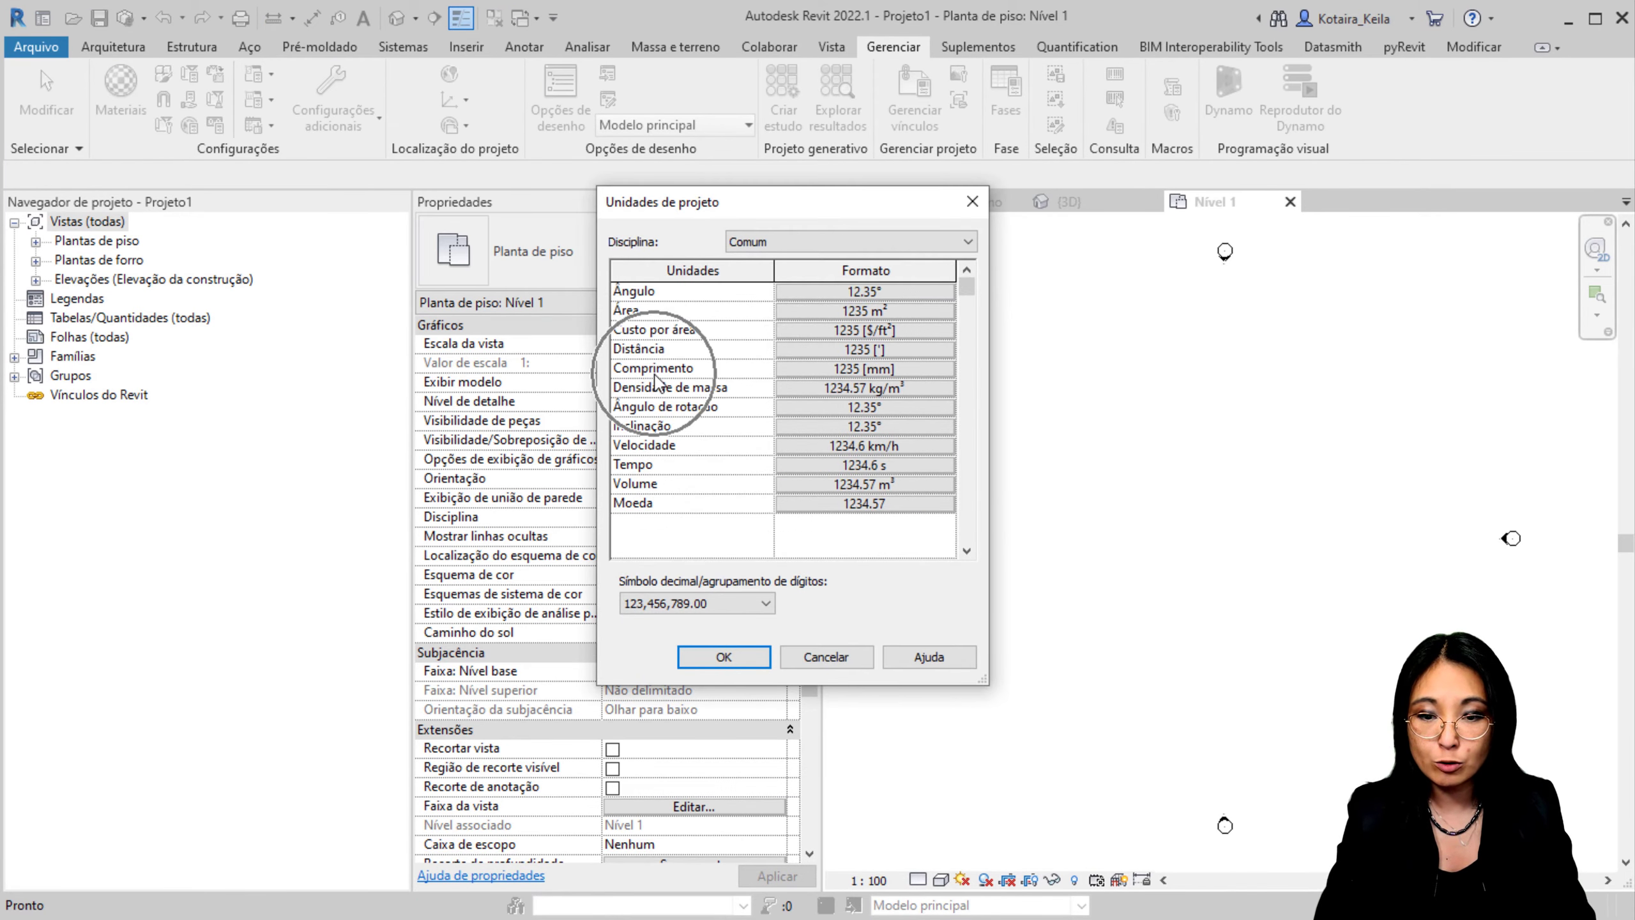
left_click(894, 380)
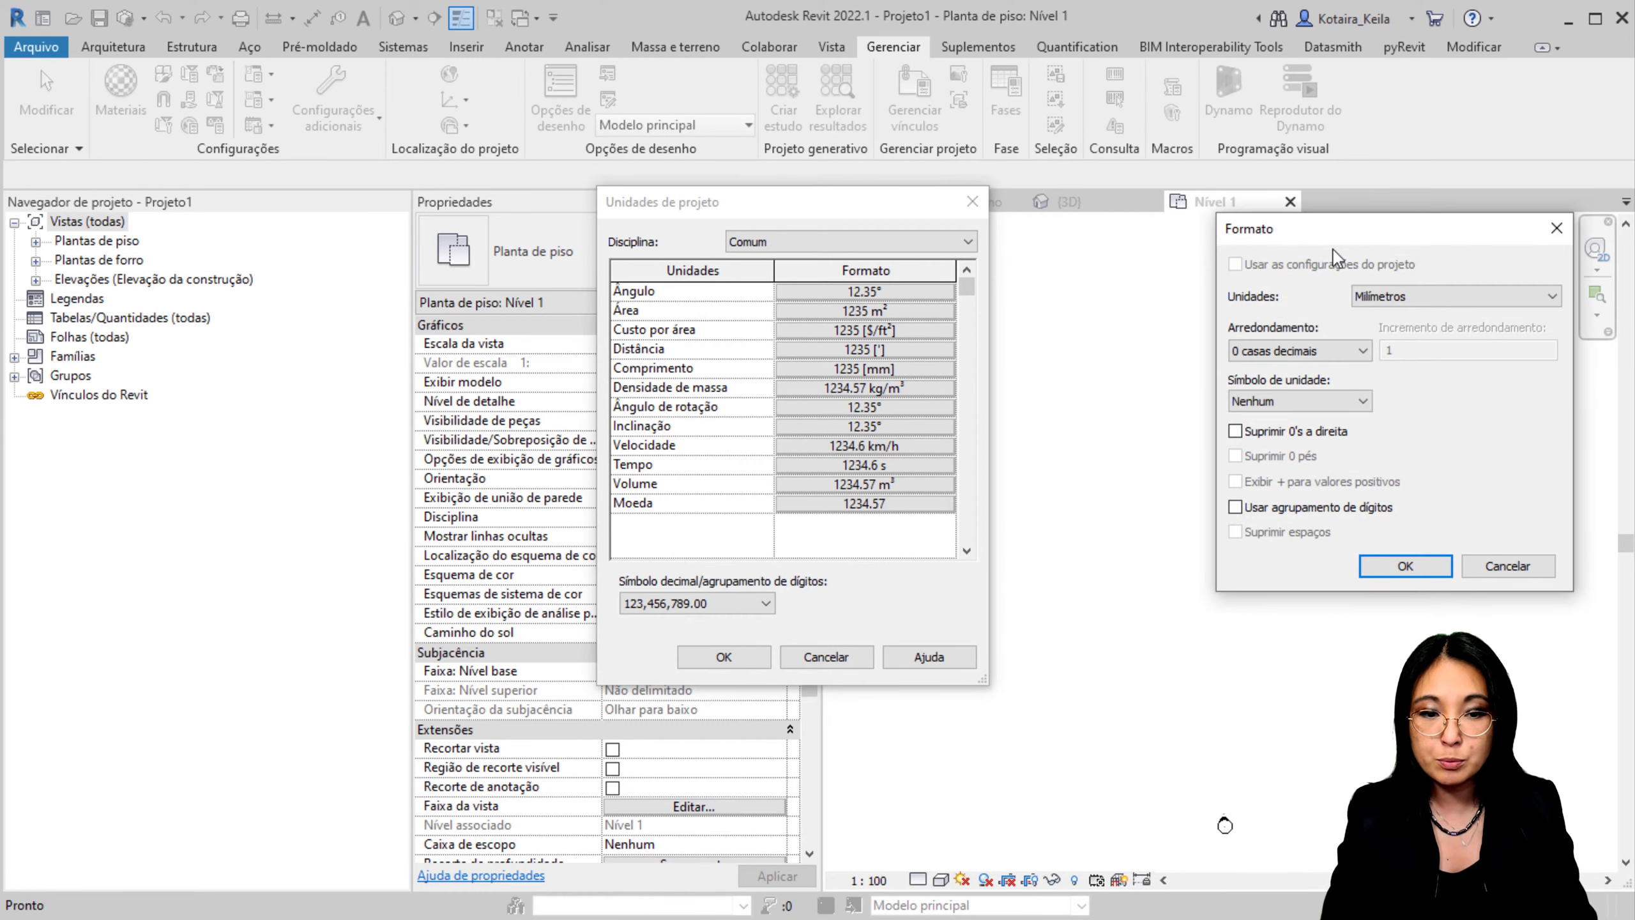
left_click_drag(1342, 235, 1123, 210)
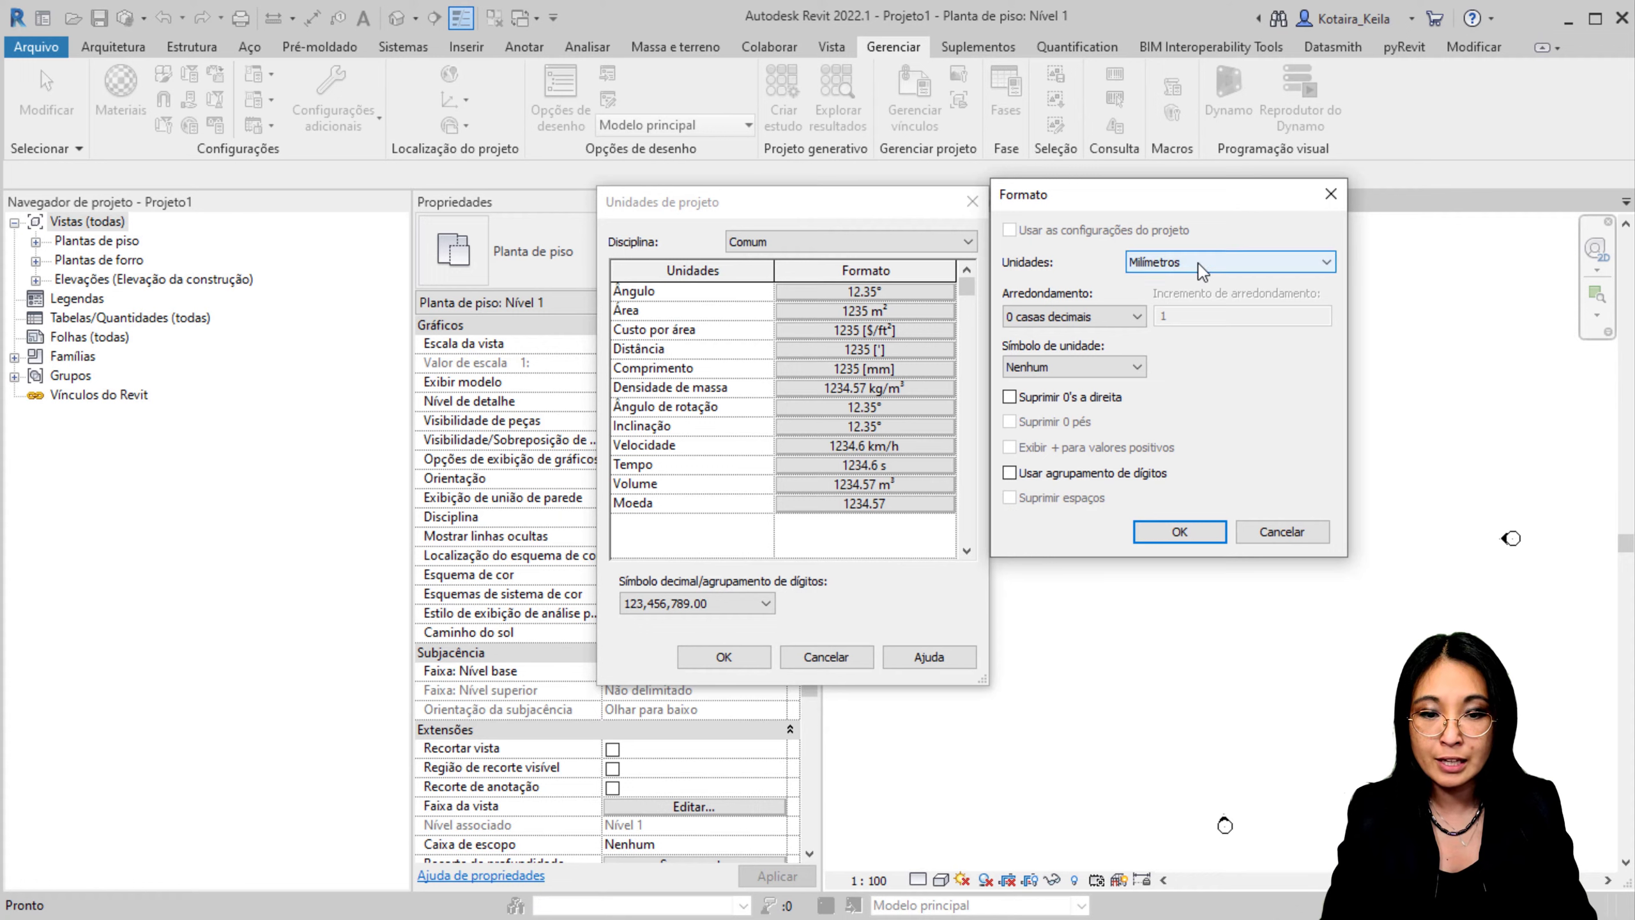
left_click(1178, 261)
left_click(1170, 338)
left_click(1095, 316)
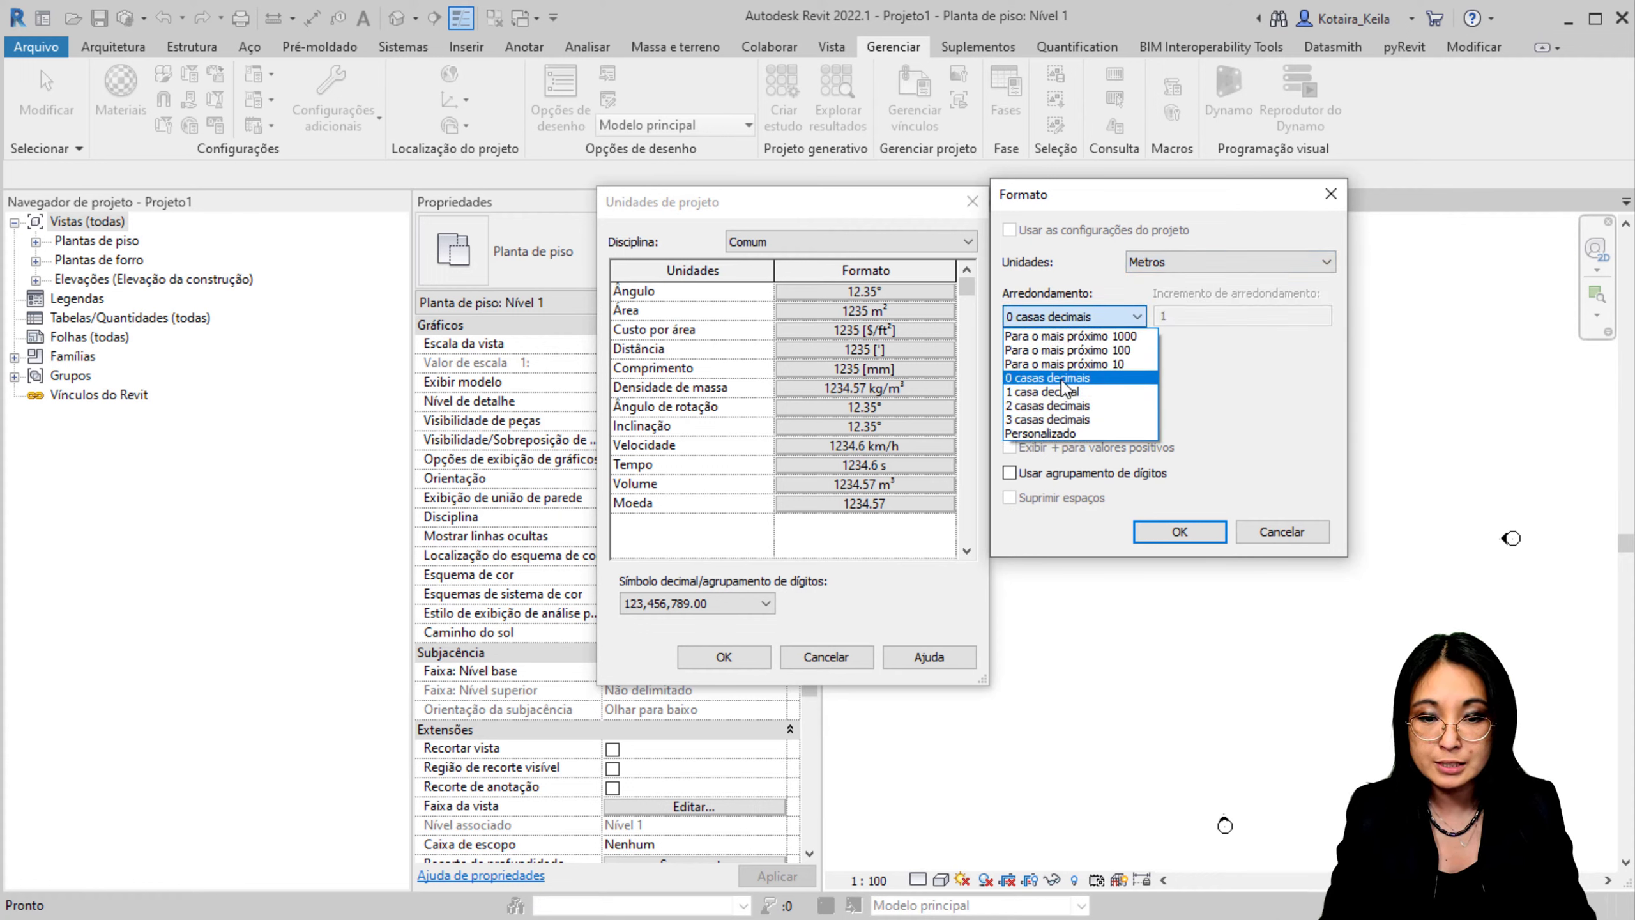
left_click(1063, 405)
left_click(1072, 367)
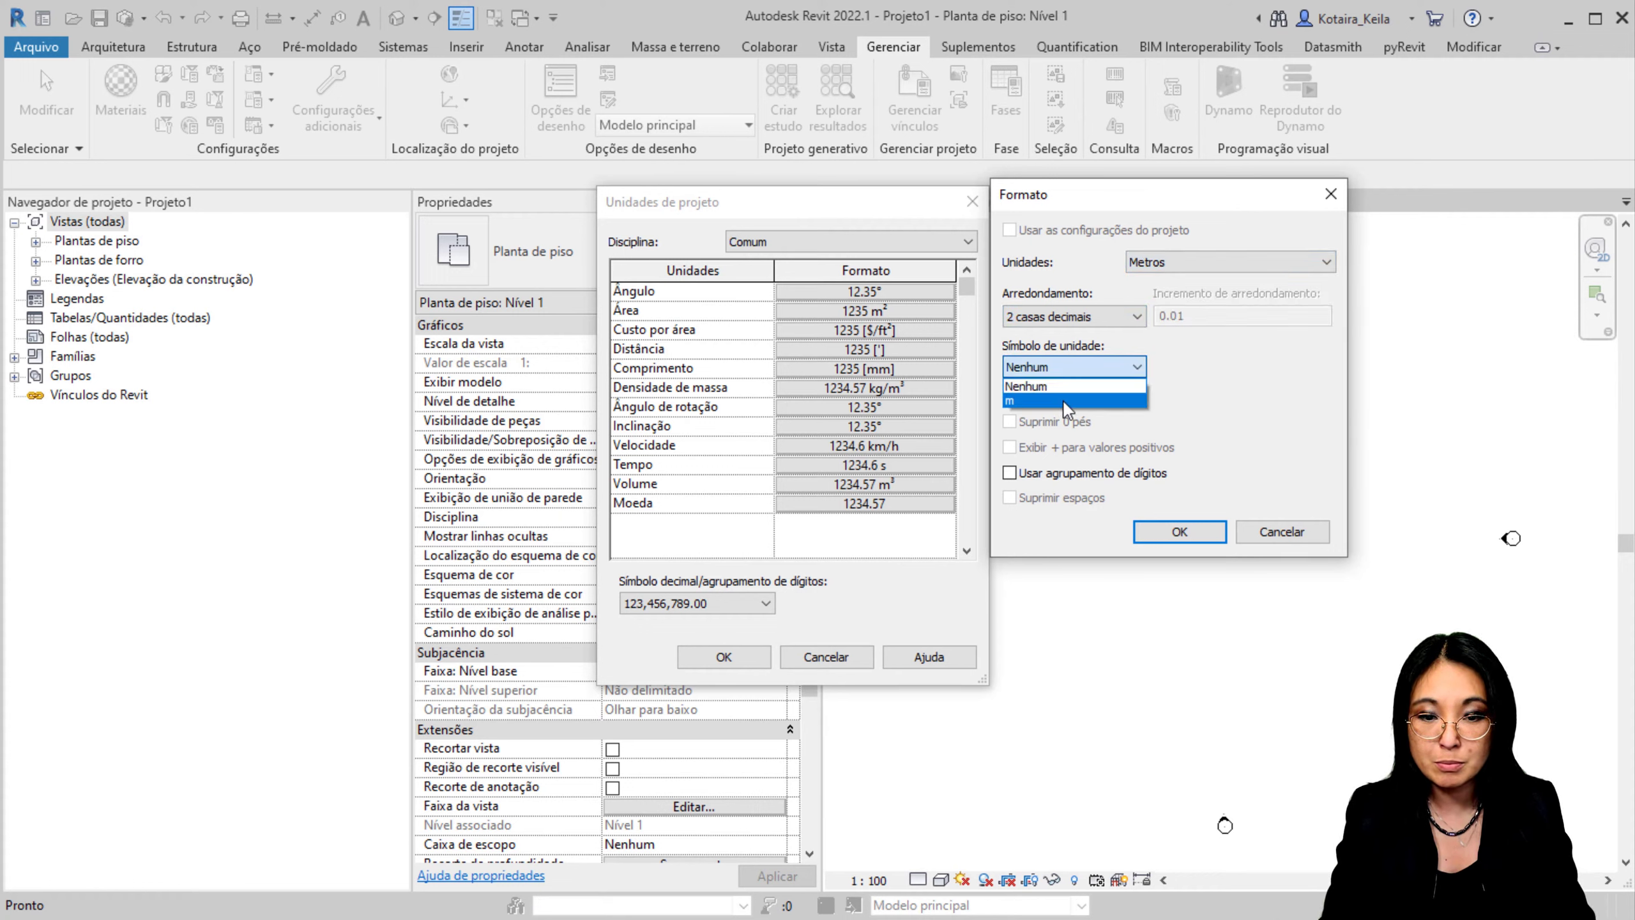
left_click(1056, 390)
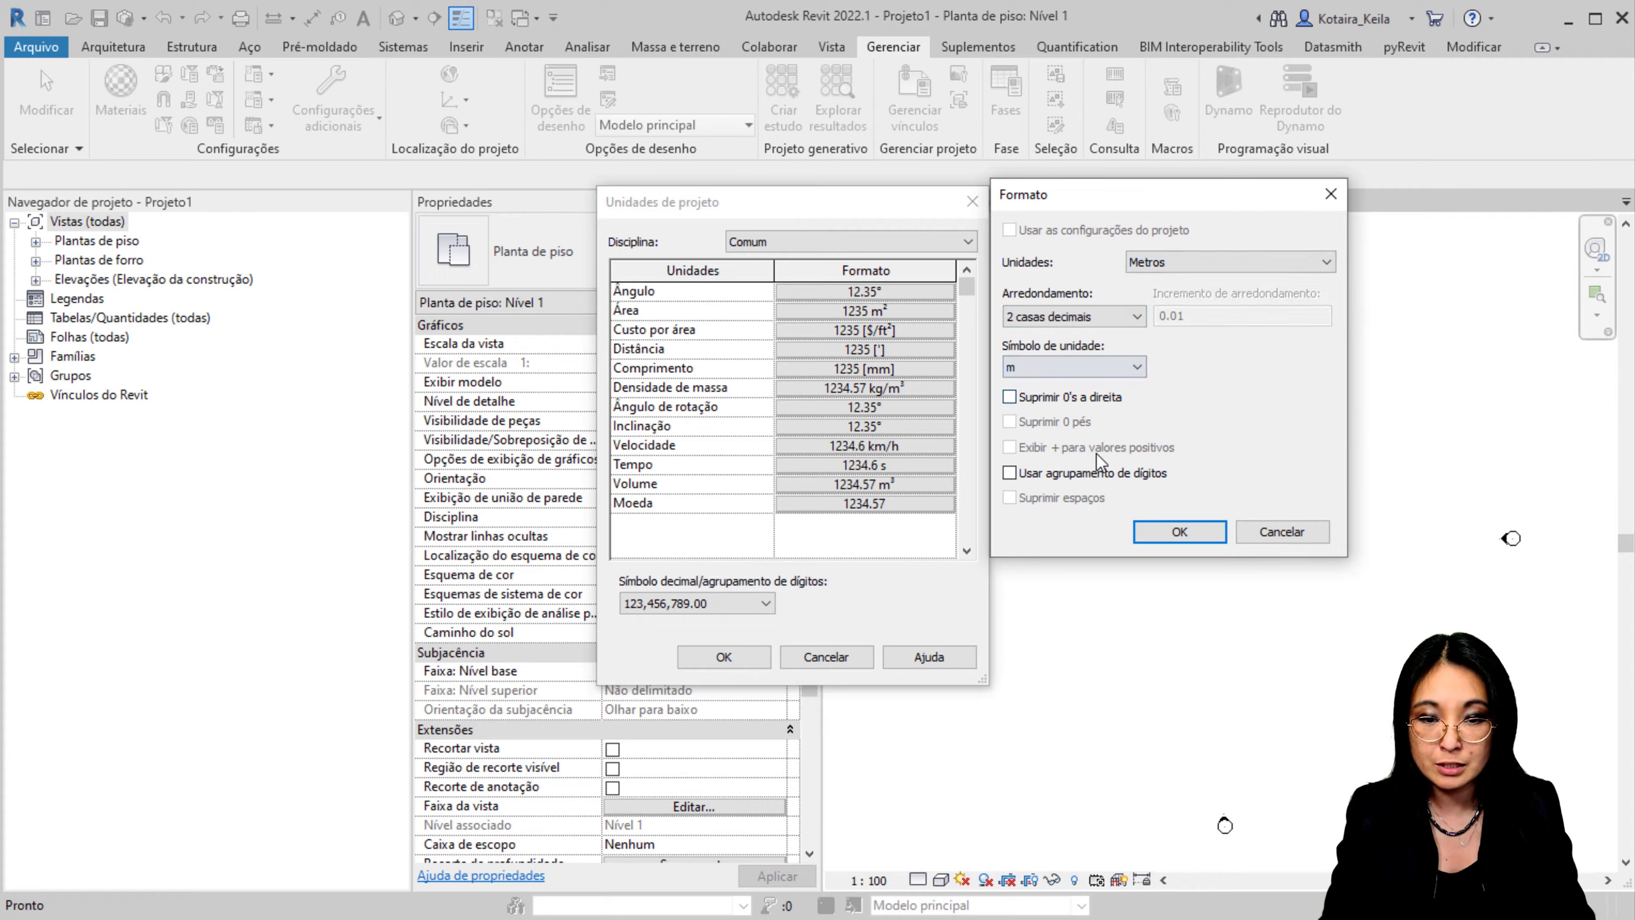
left_click(1183, 532)
left_click(724, 657)
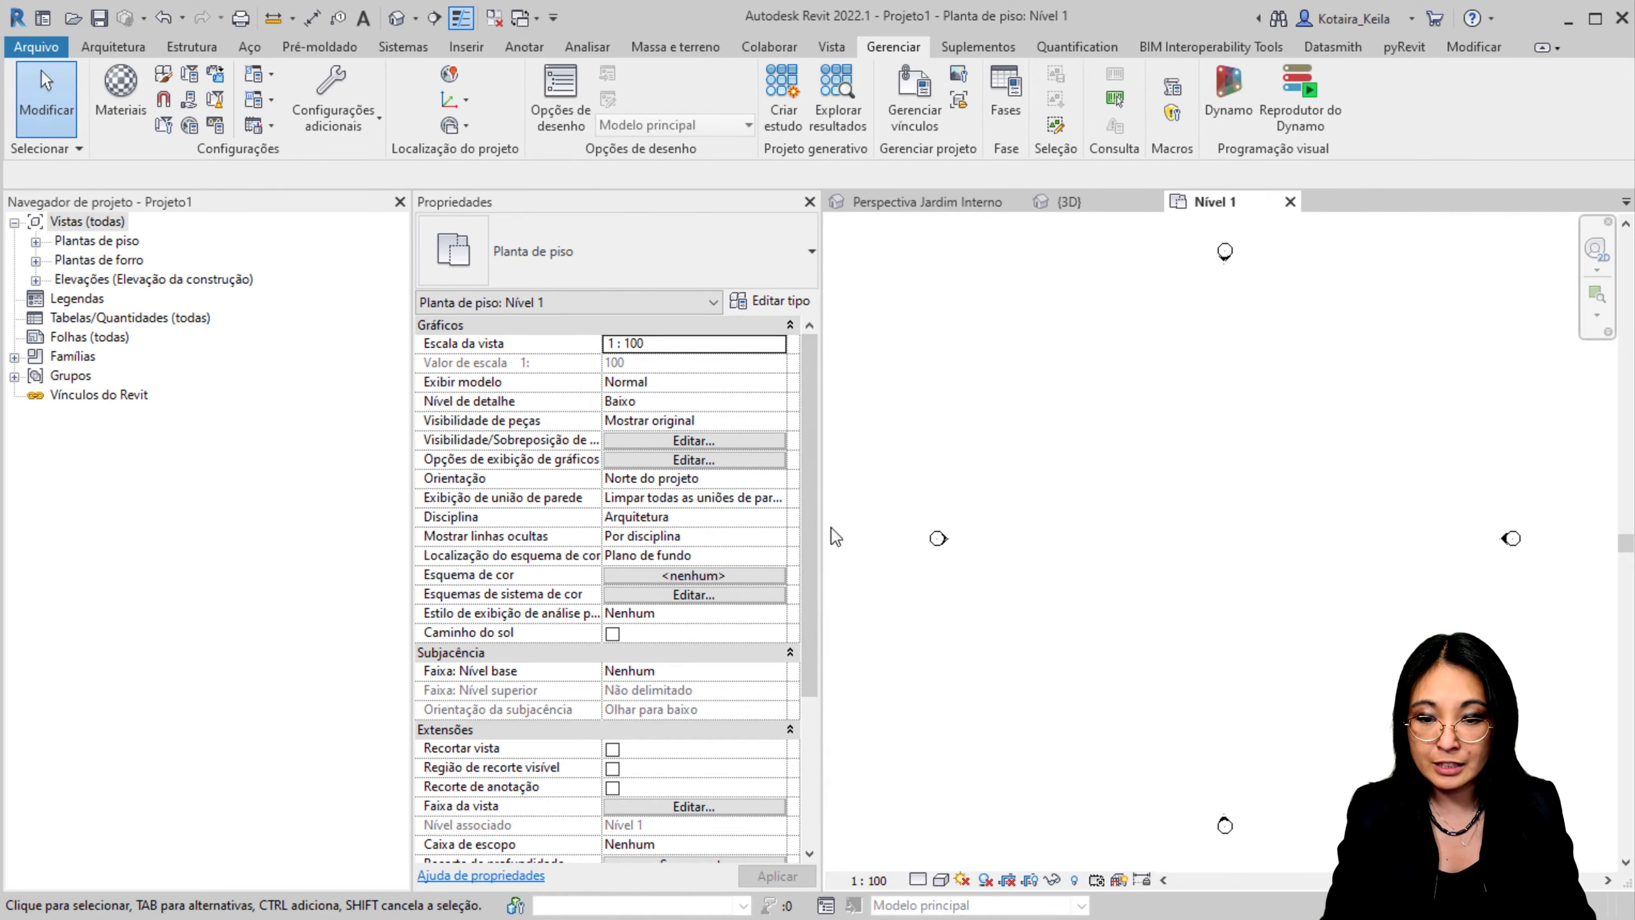
Step: Widen the drawing area and start a CAD import with colours set to Preservar, layers to Todos and import units to metro
left_click_drag(827, 533, 554, 530)
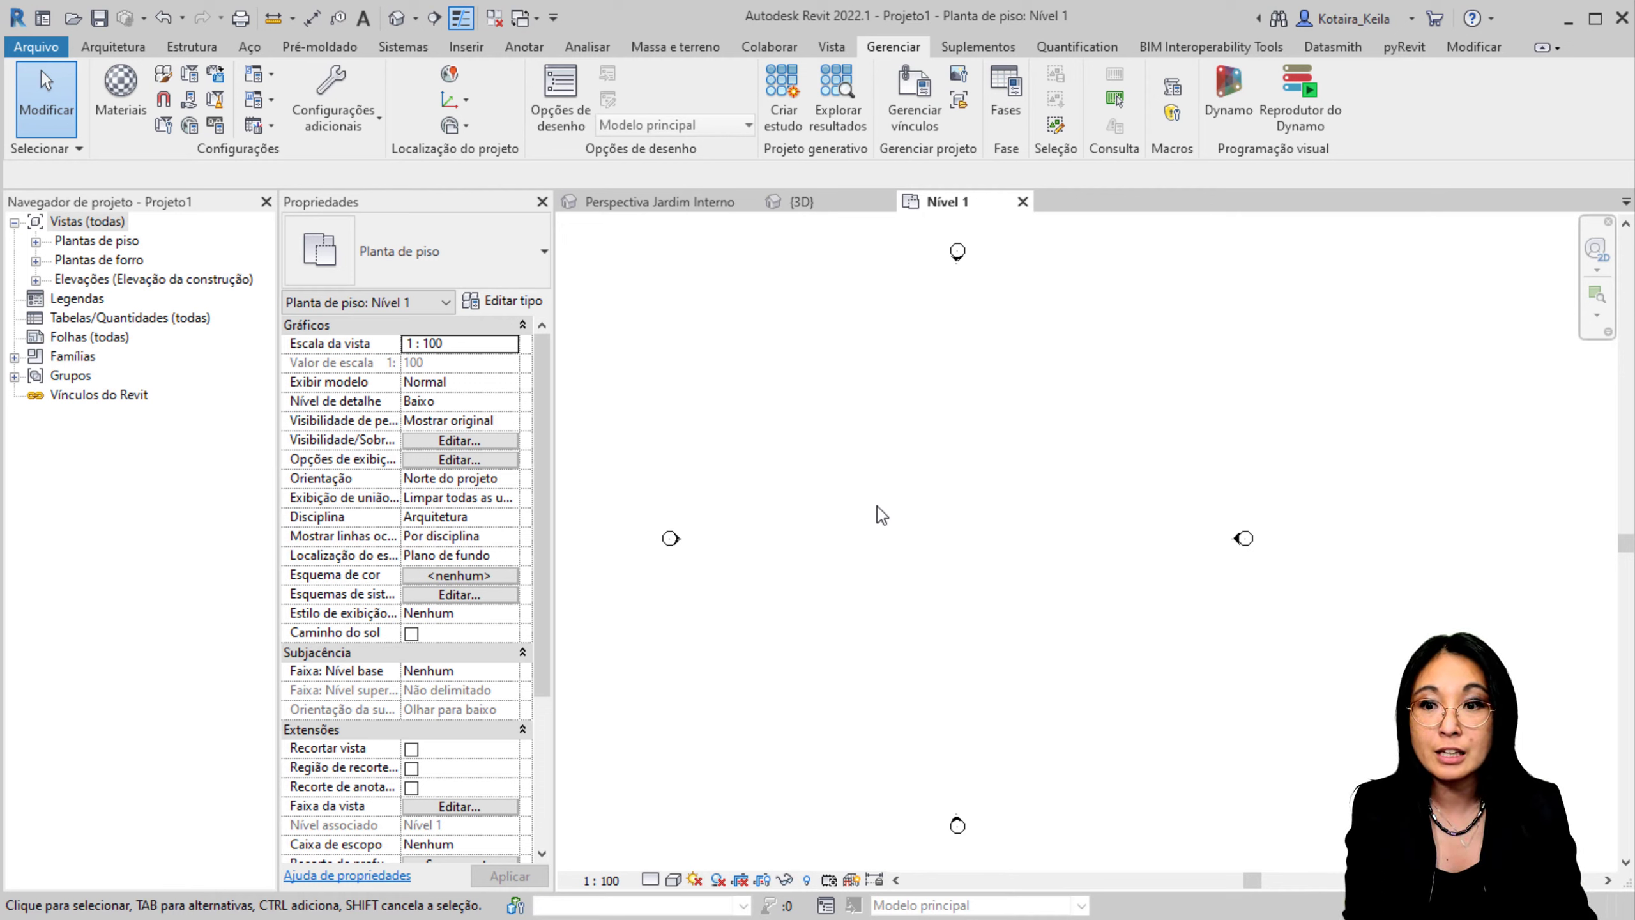
left_click(477, 57)
left_click(882, 96)
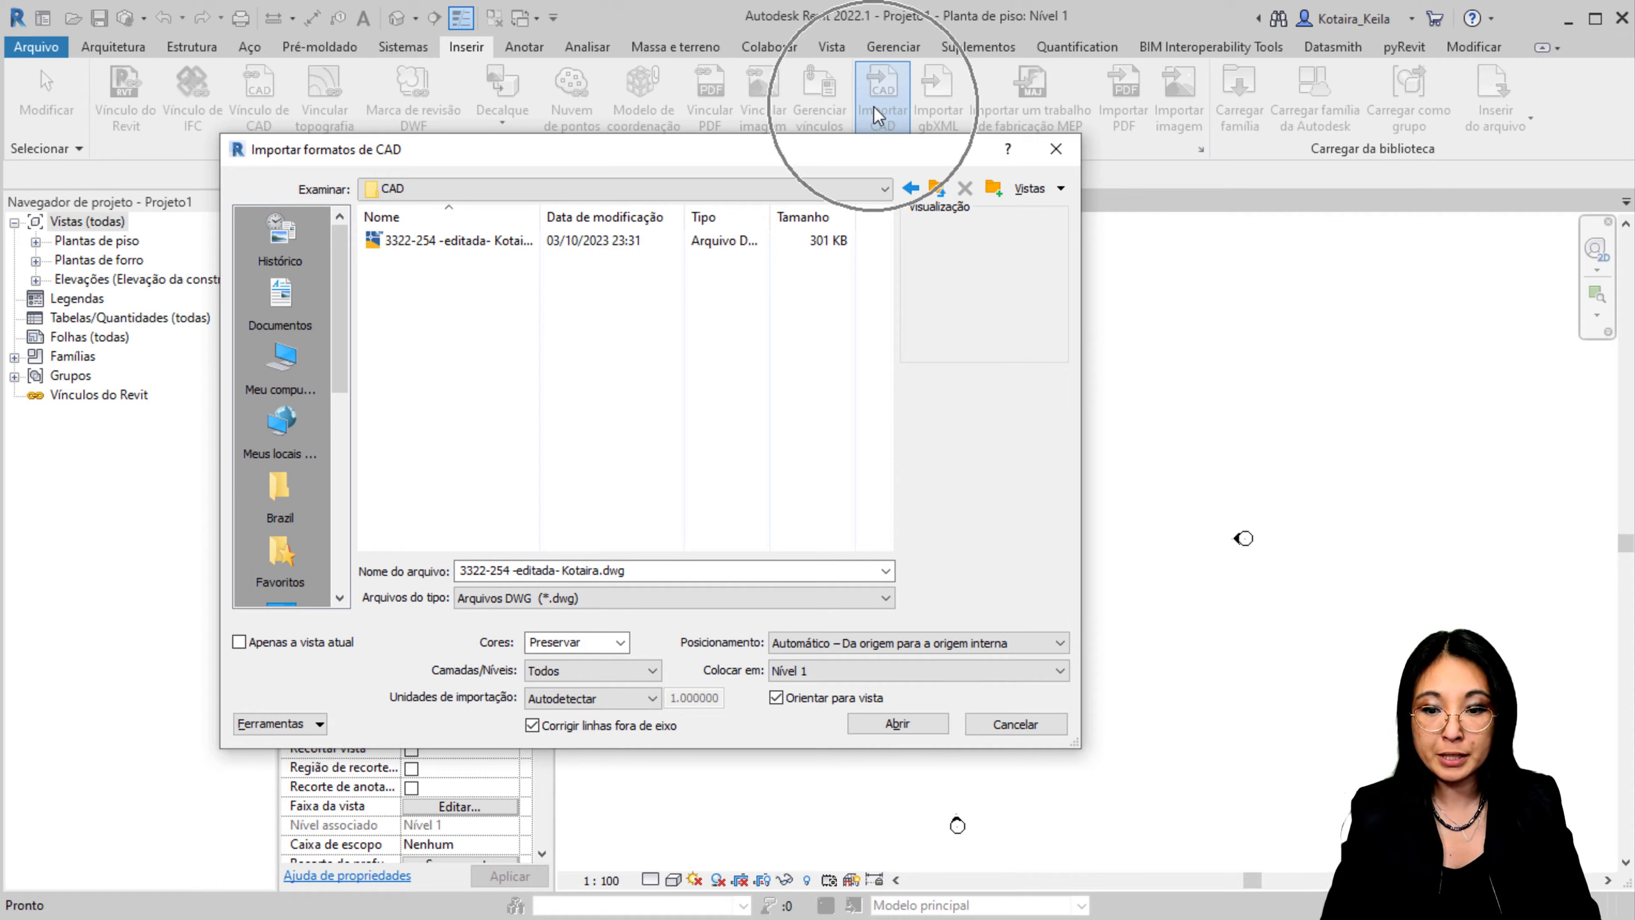
left_click(623, 643)
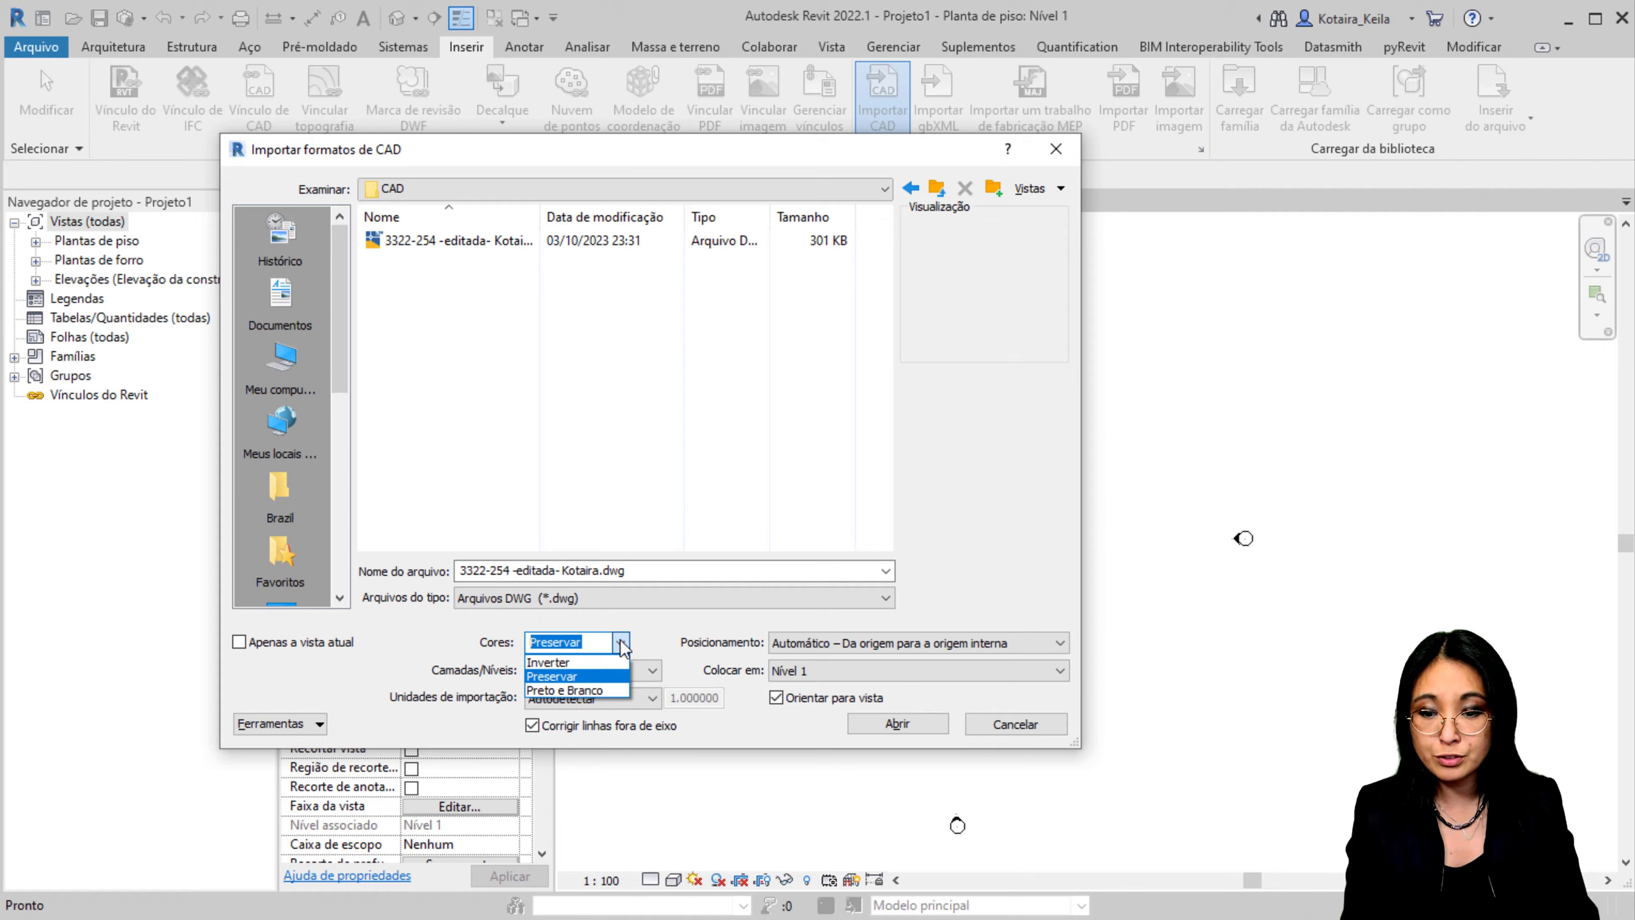
left_click(652, 624)
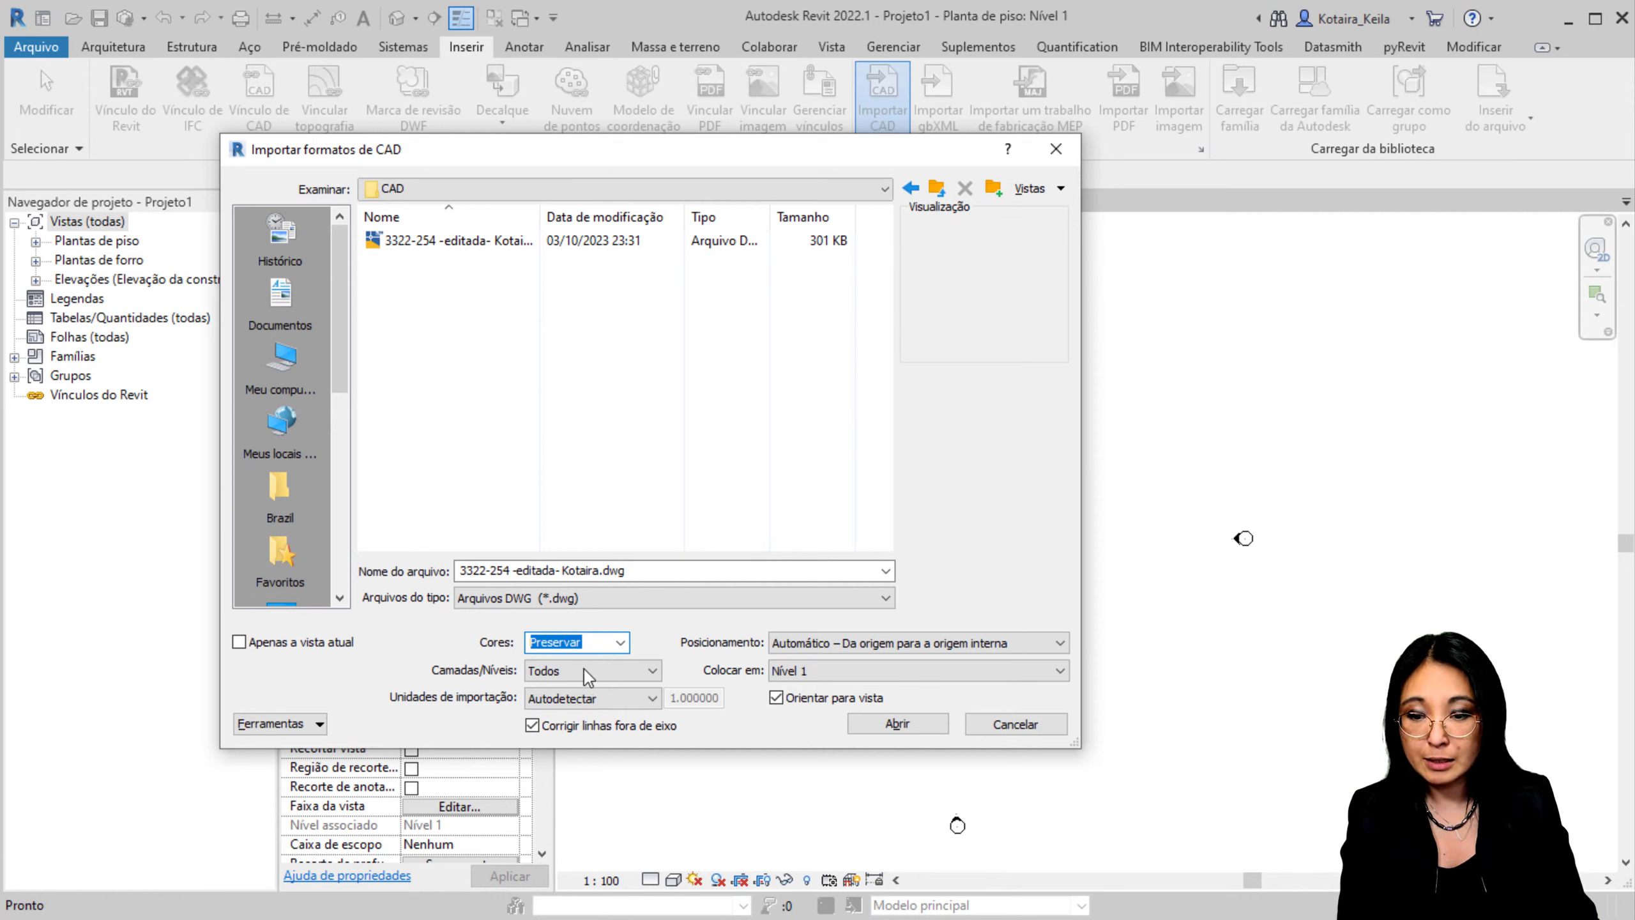
left_click(651, 671)
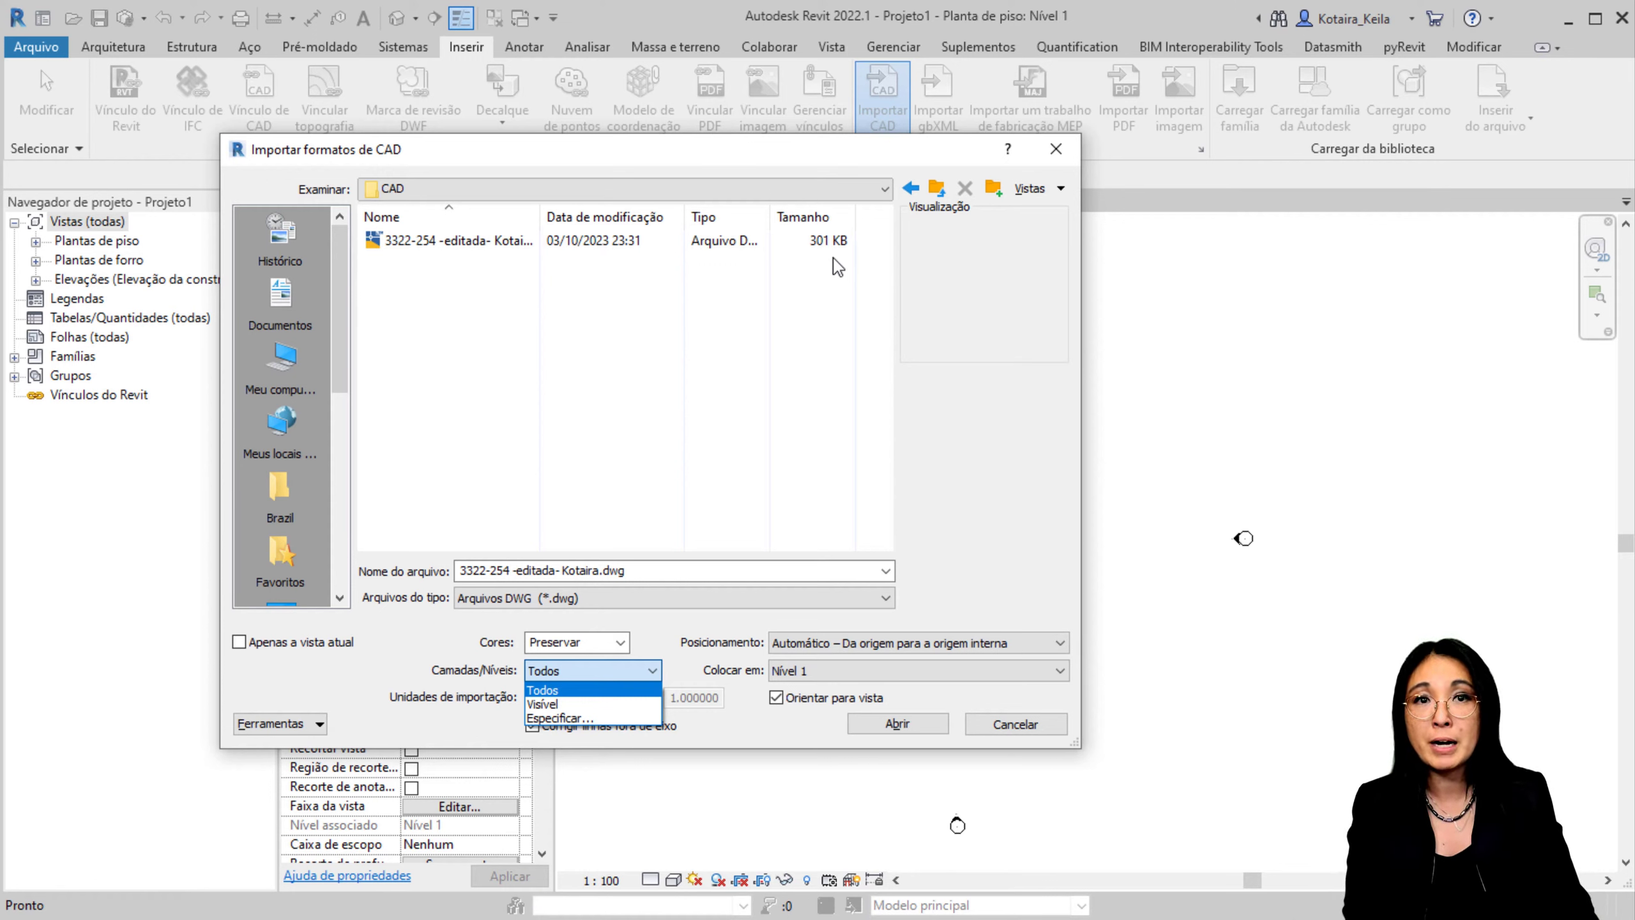
left_click(598, 688)
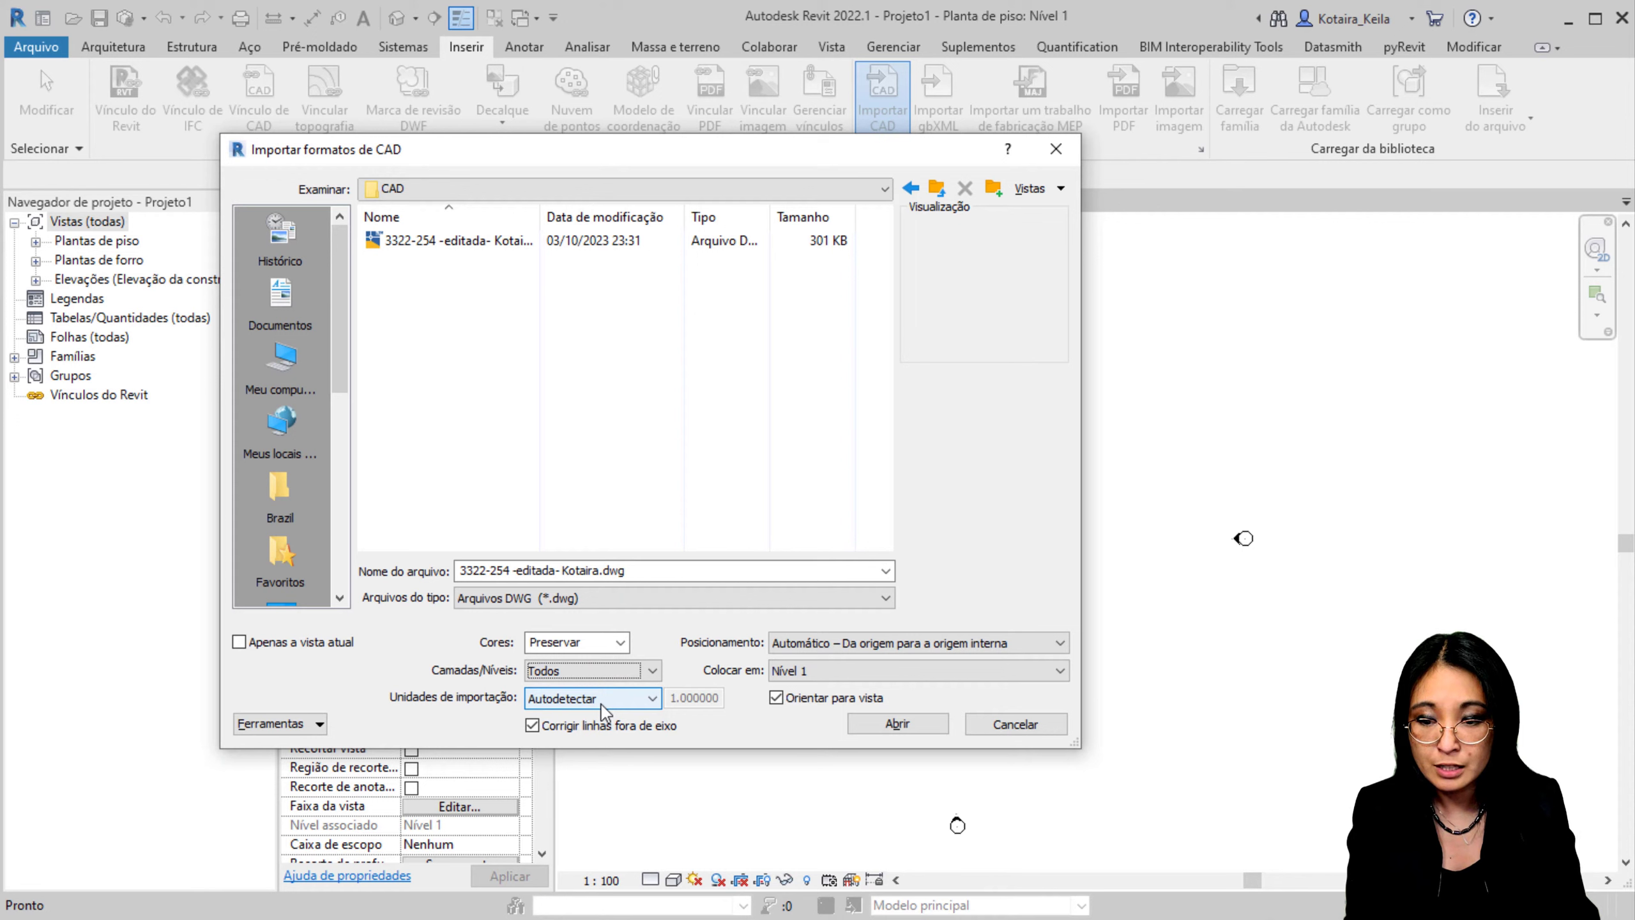
left_click(600, 704)
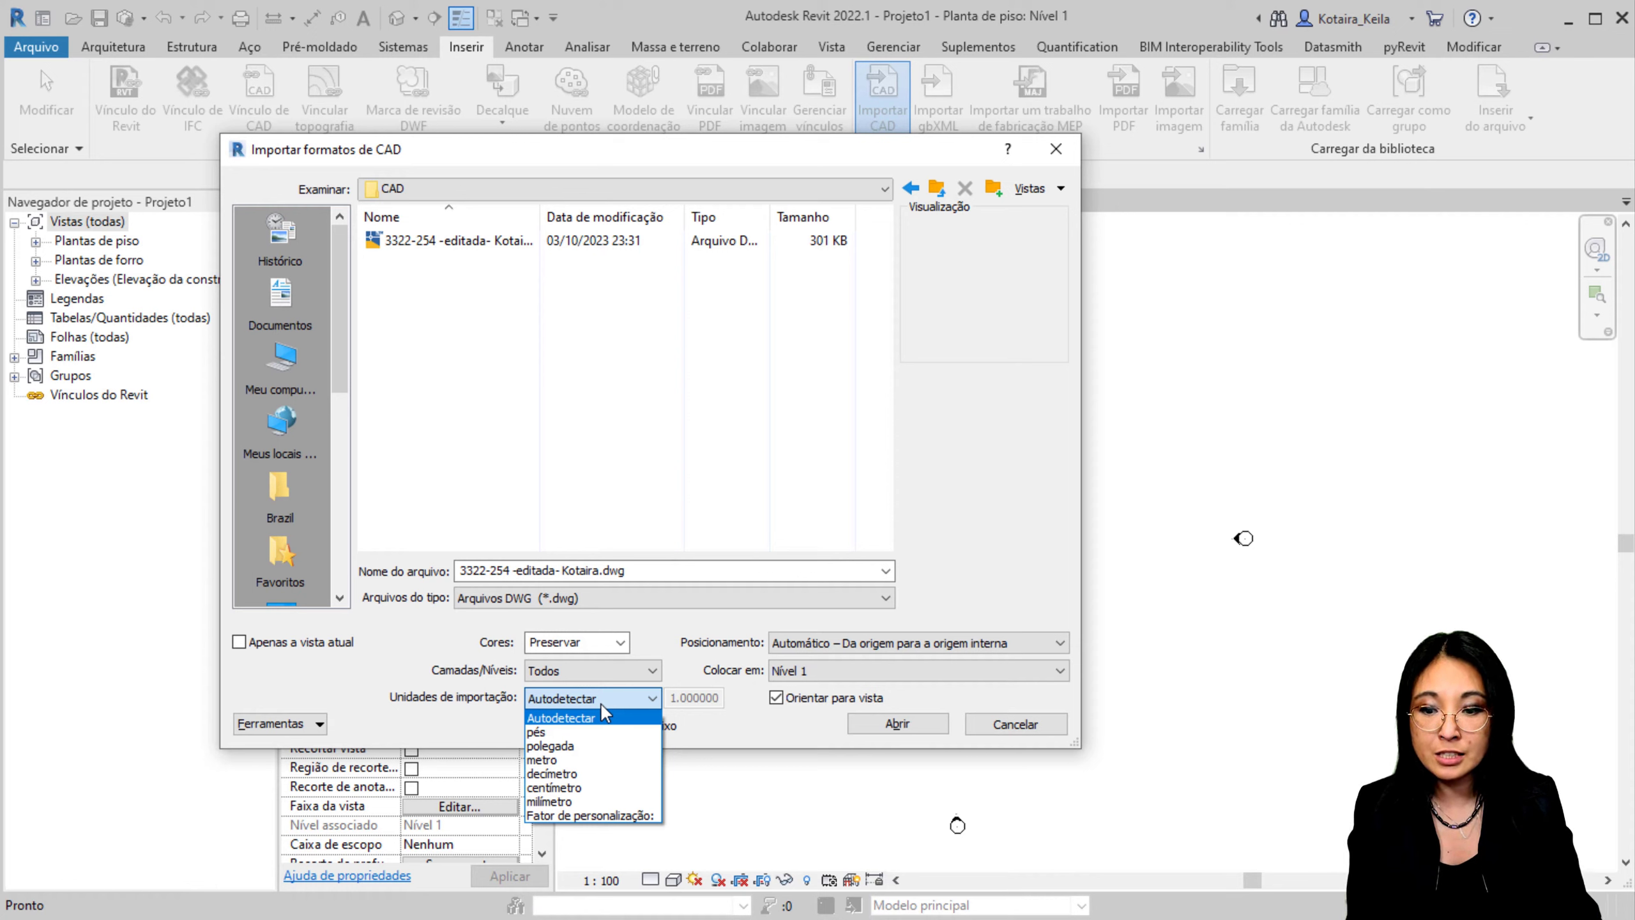
left_click(571, 761)
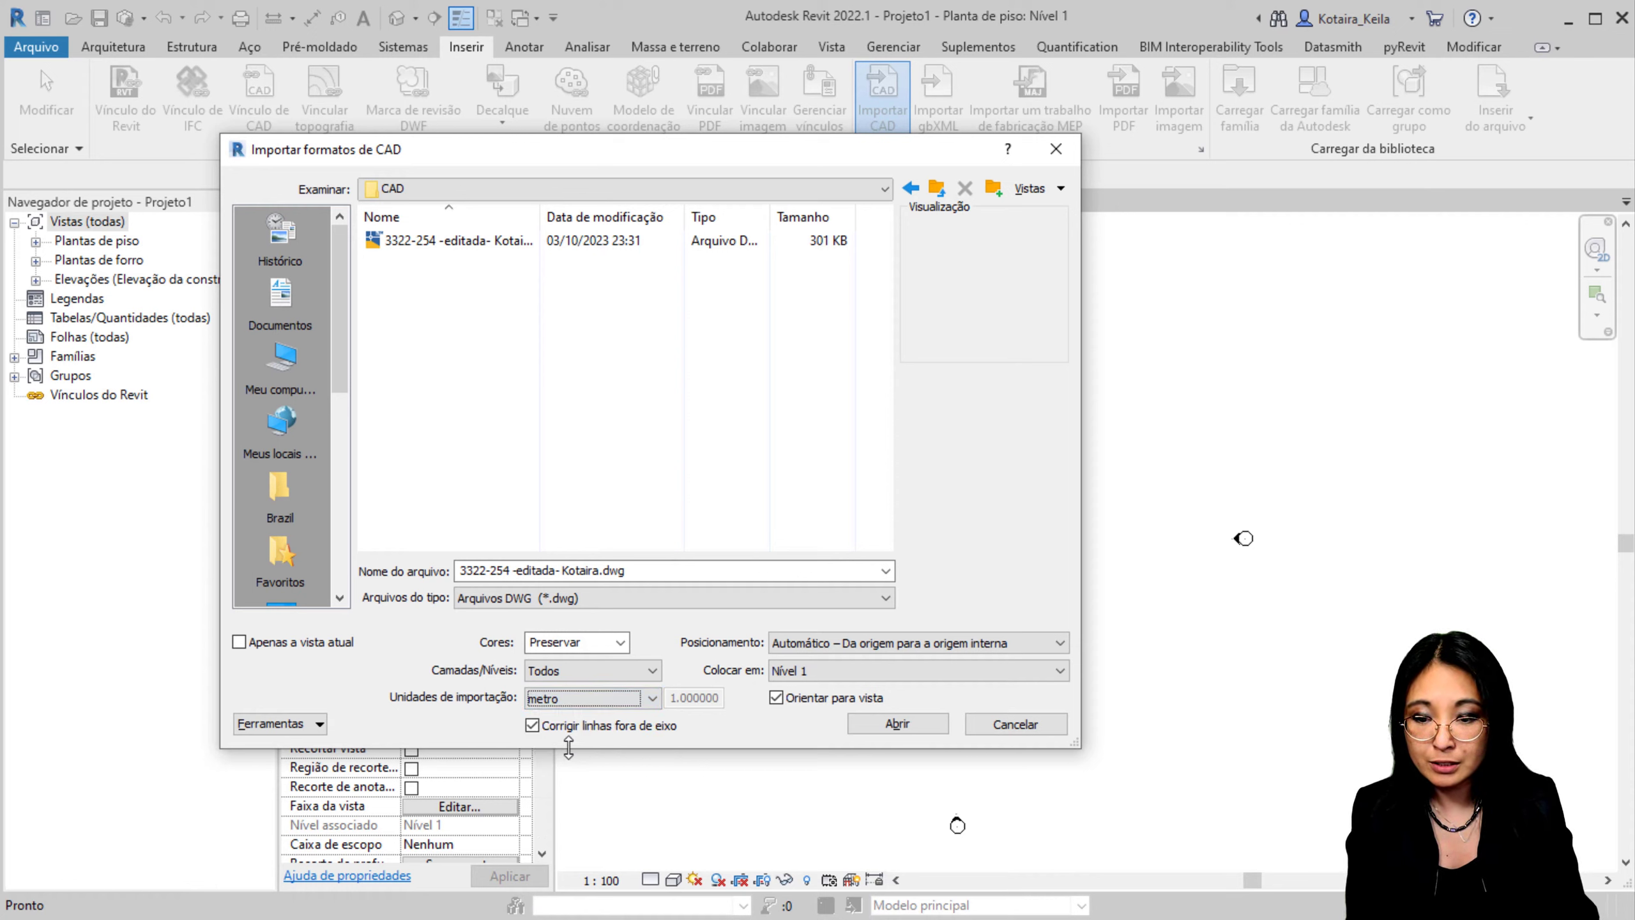
Step: Import the edited 3322-254 DWG map positioned Auto - Centro para Centro on Nível 1, for all views, with Corrigir linhas fora de eixo disabled
left_click(796, 643)
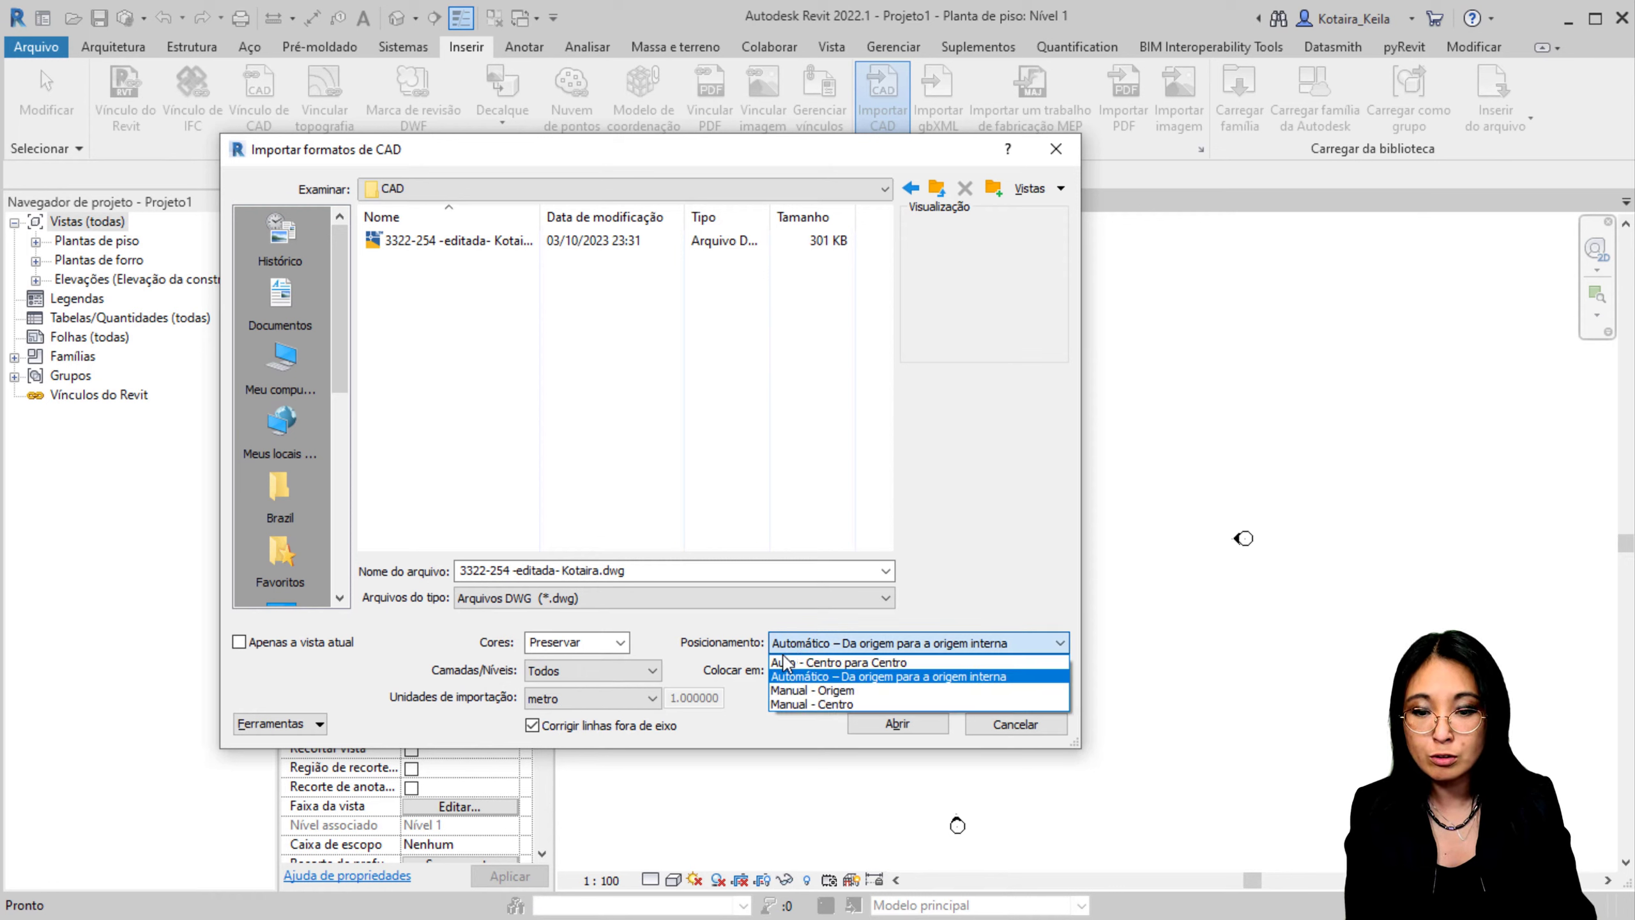
left_click(781, 664)
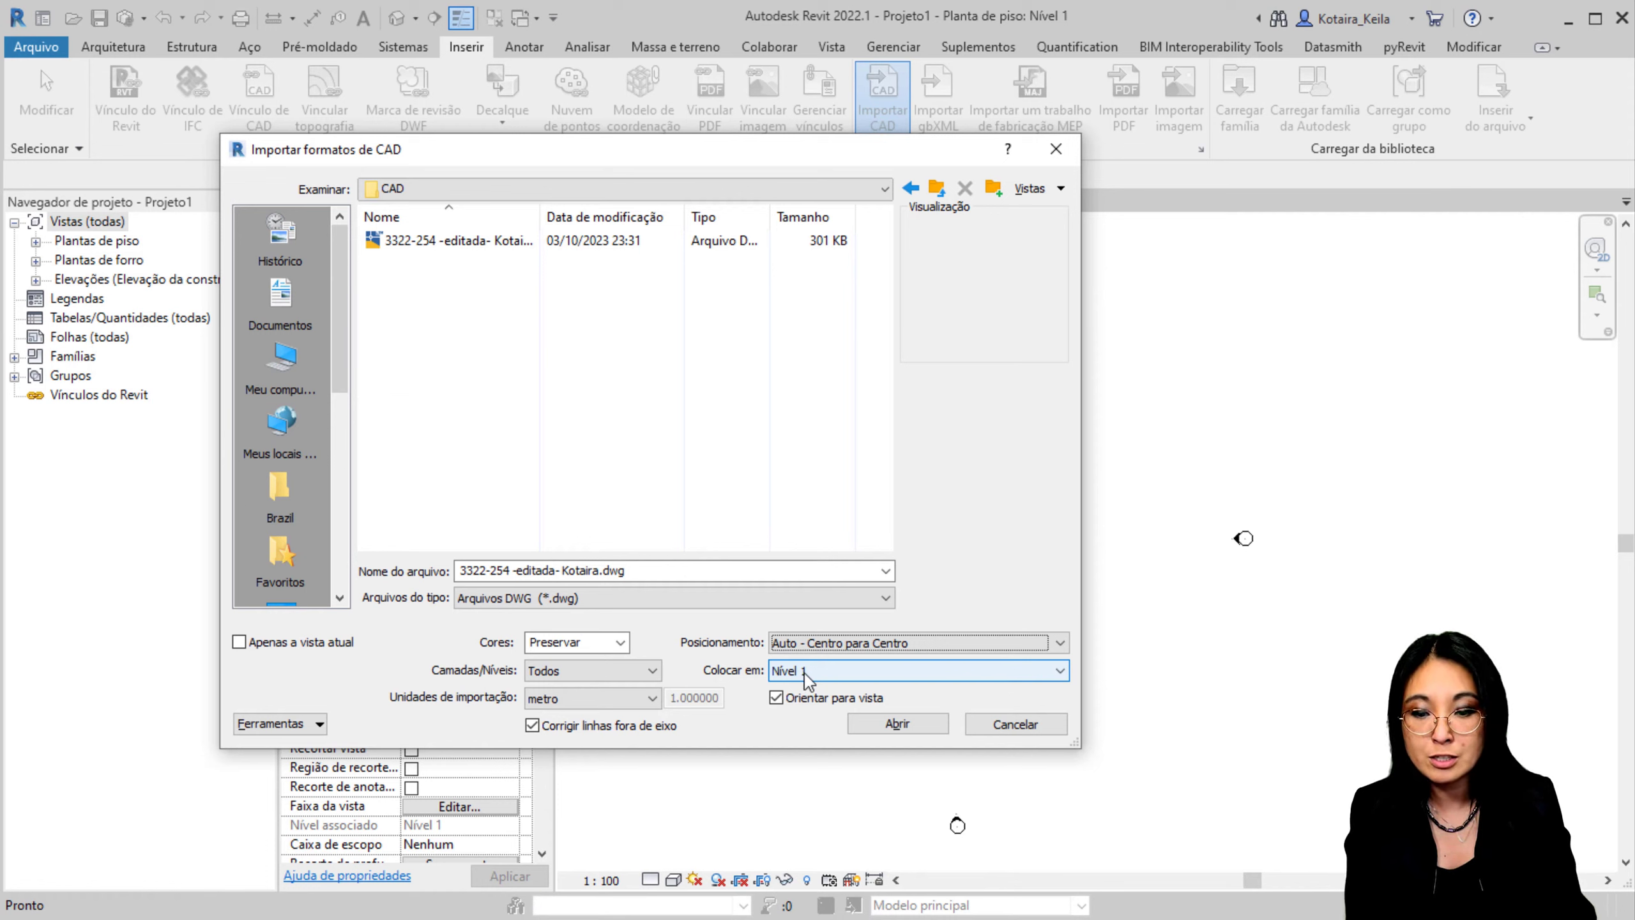
left_click(805, 673)
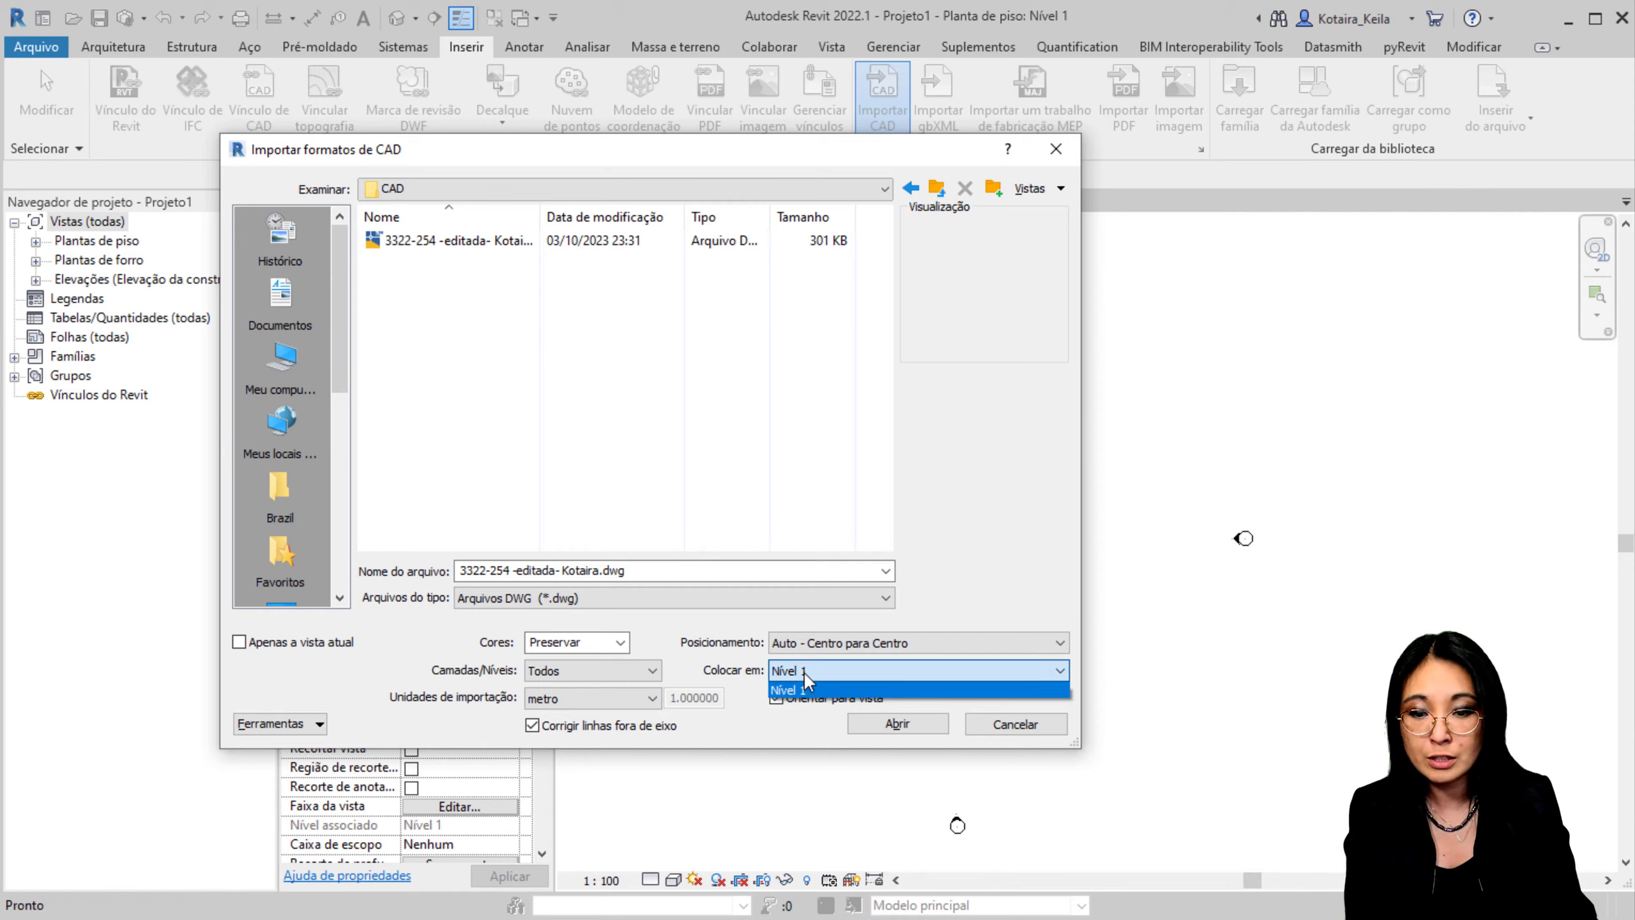
left_click(805, 685)
left_click(313, 654)
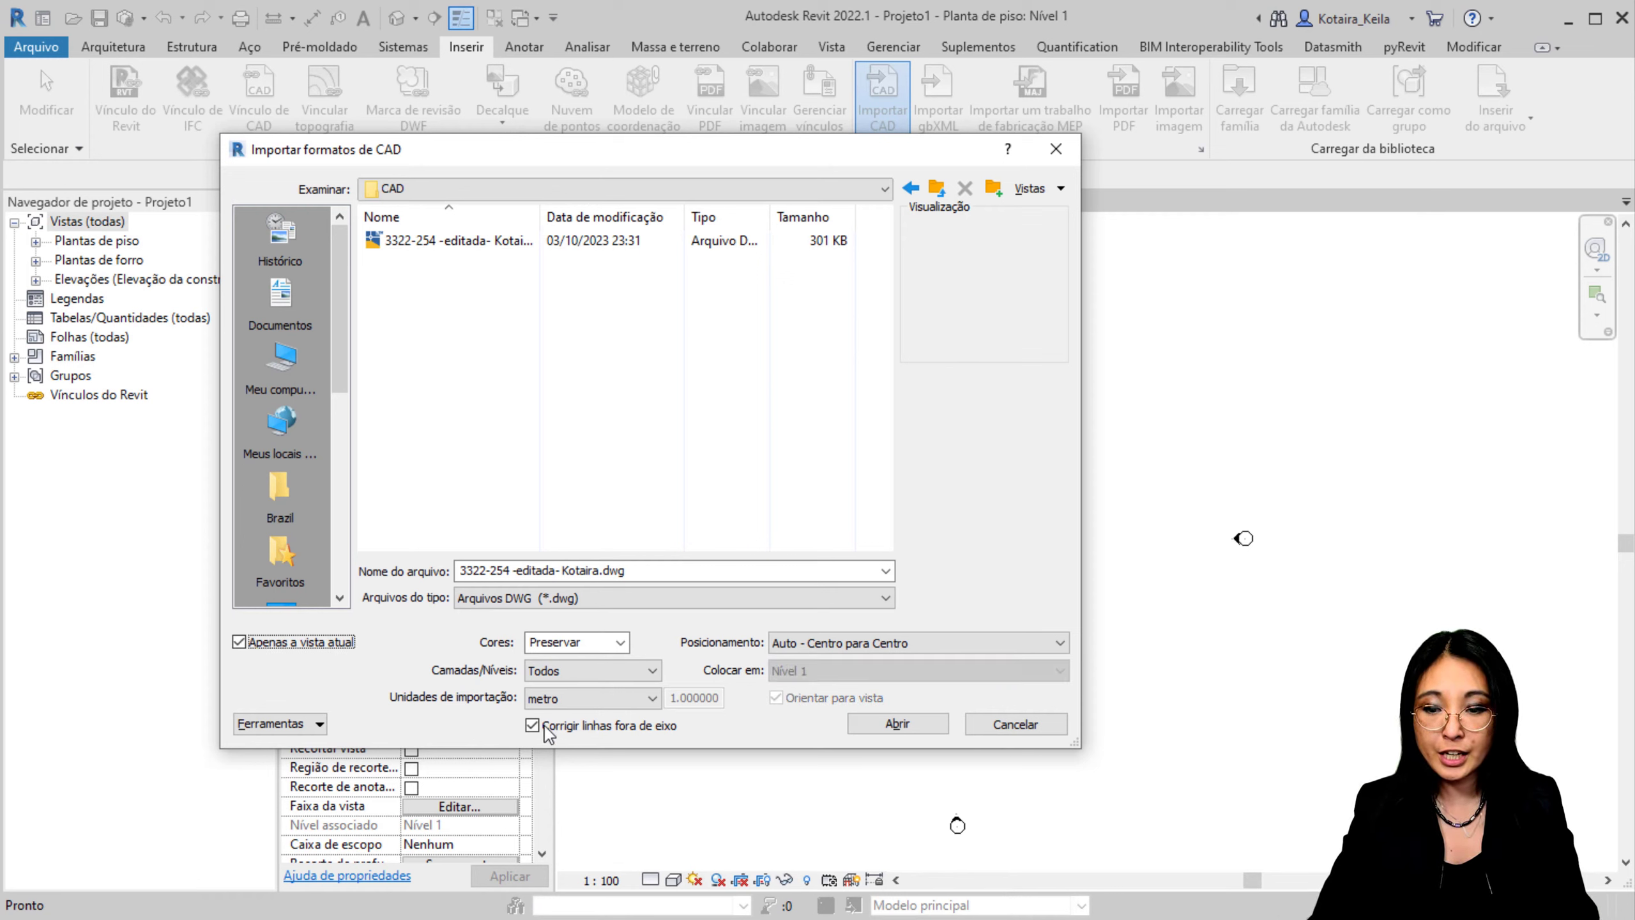
left_click(261, 644)
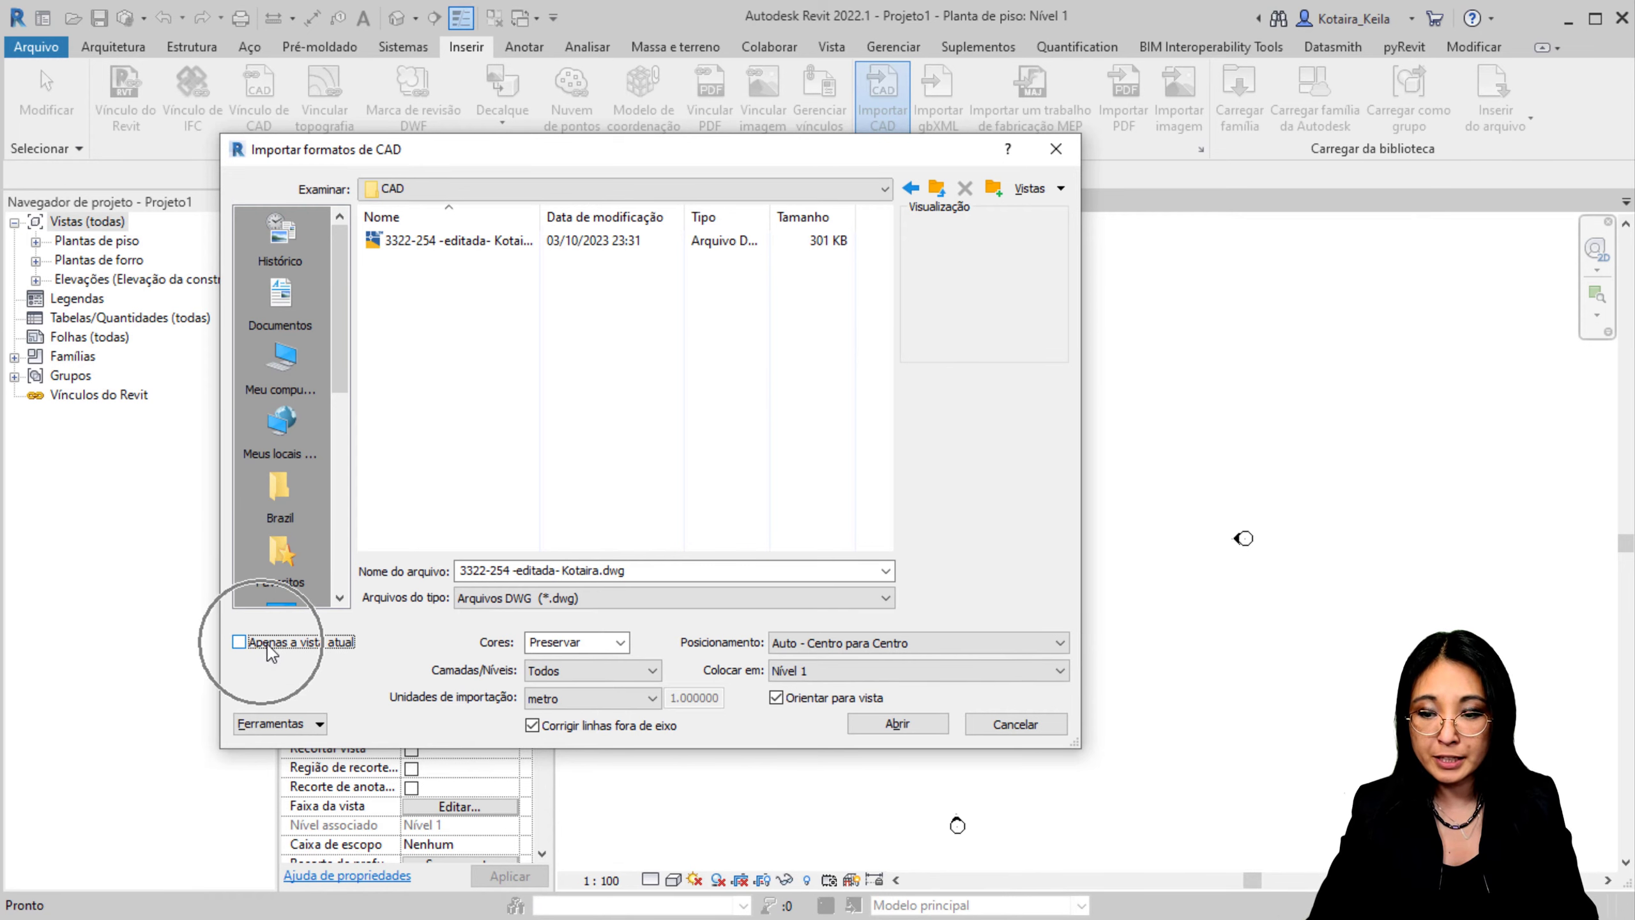
left_click(564, 727)
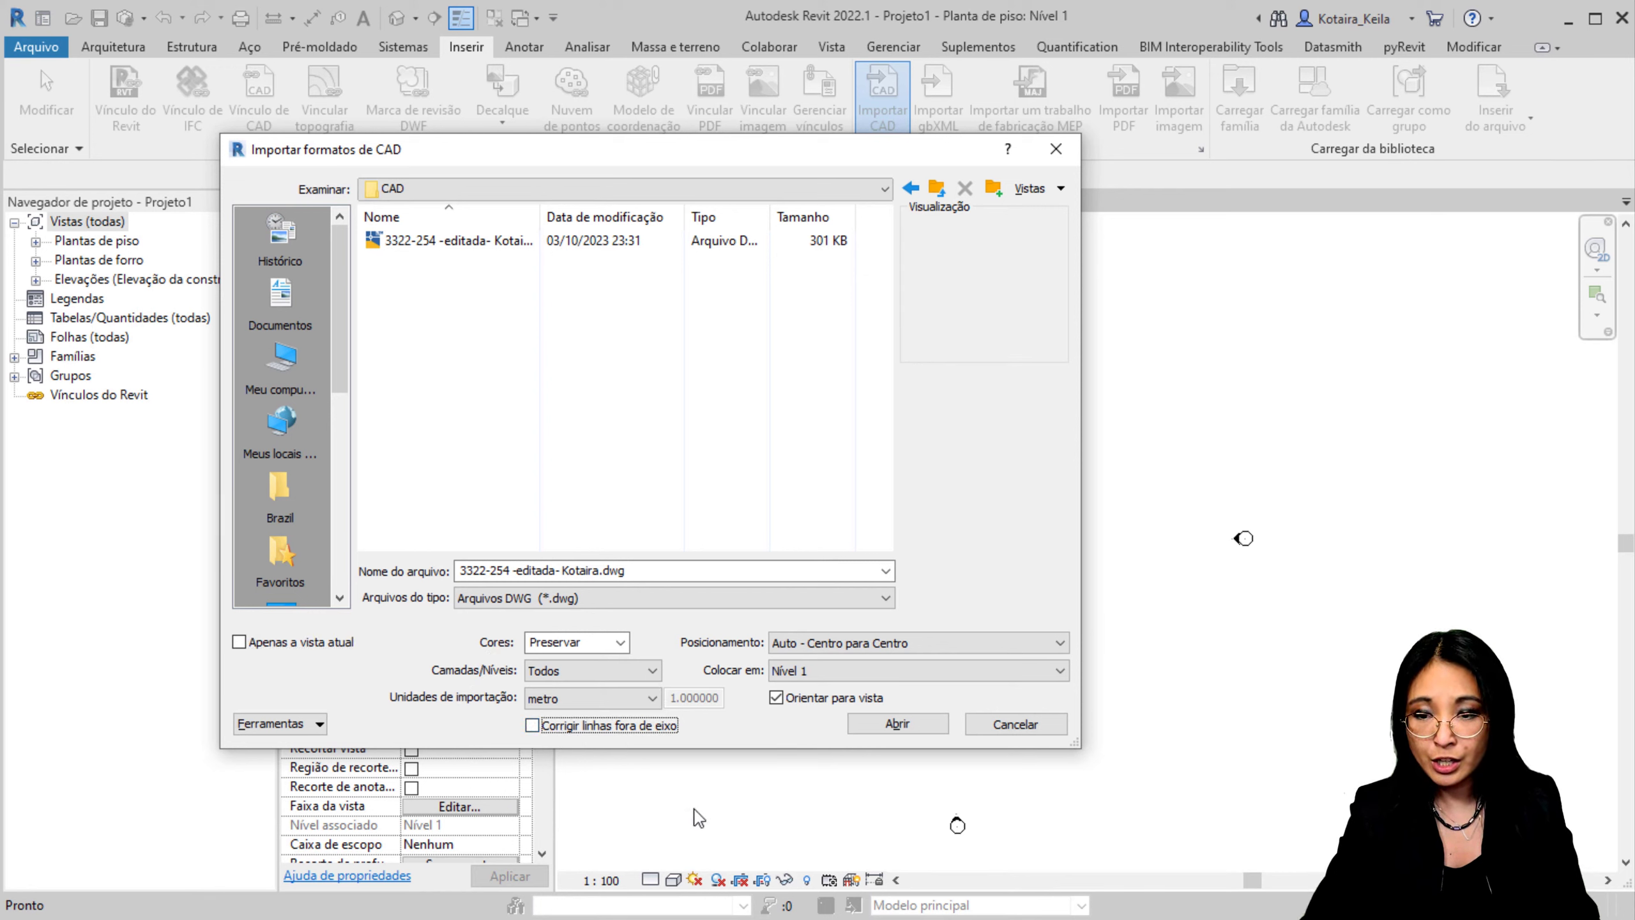
left_click(544, 241)
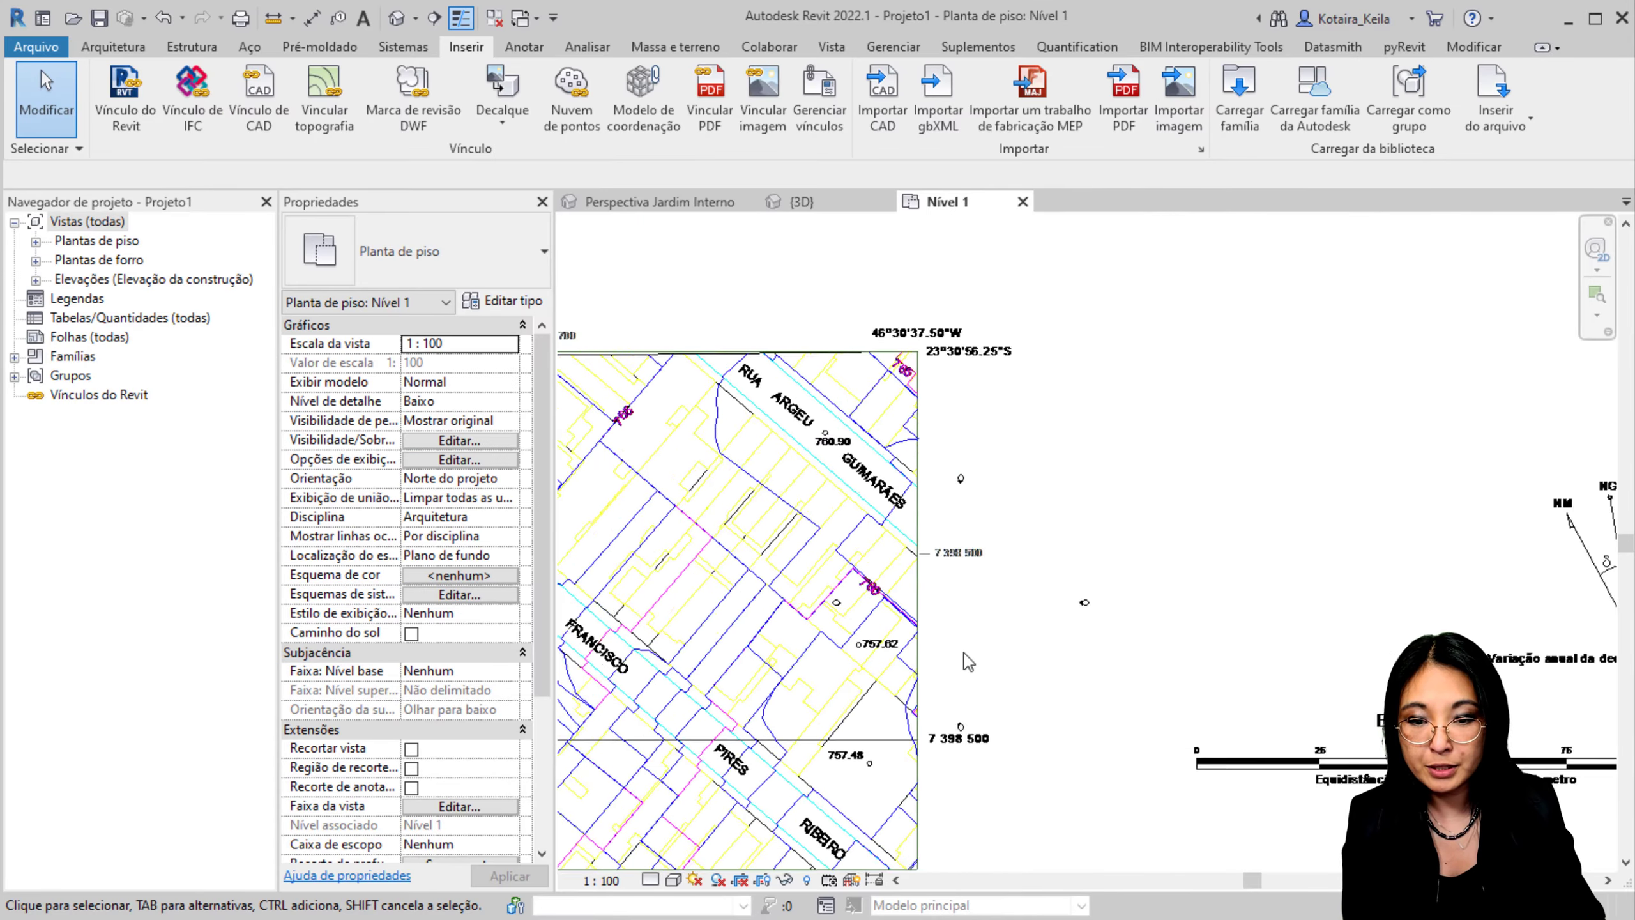
Step: Check the imported map in the Nível 1 plan and select the whole import symbol
scroll(1059, 600, "down", 4)
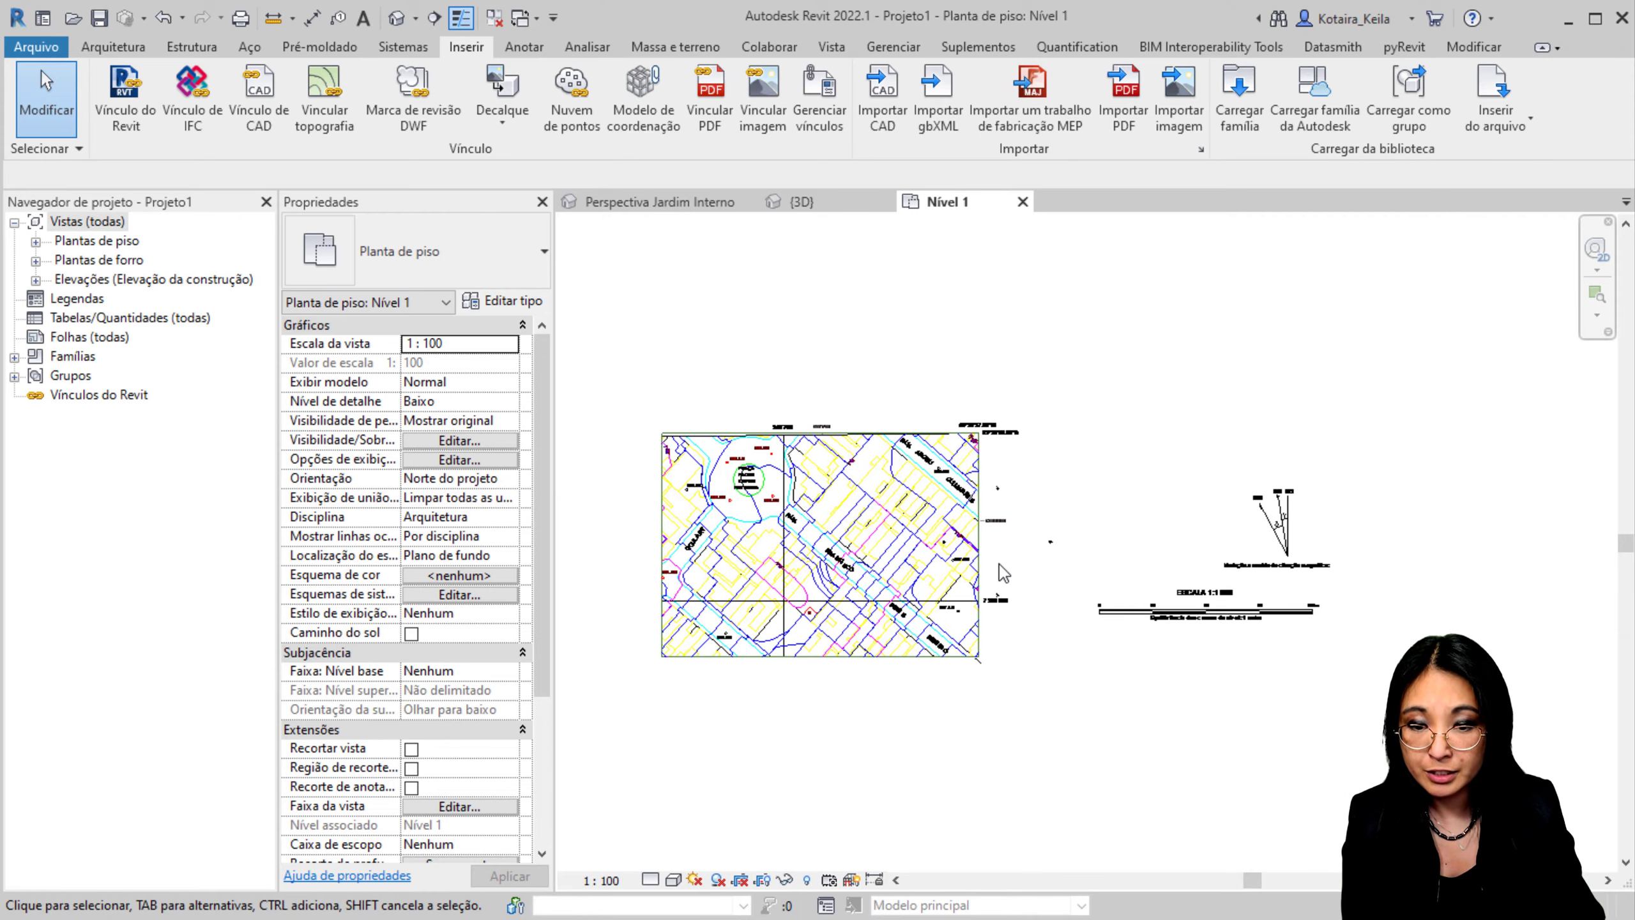
scroll(999, 563, "up", 6)
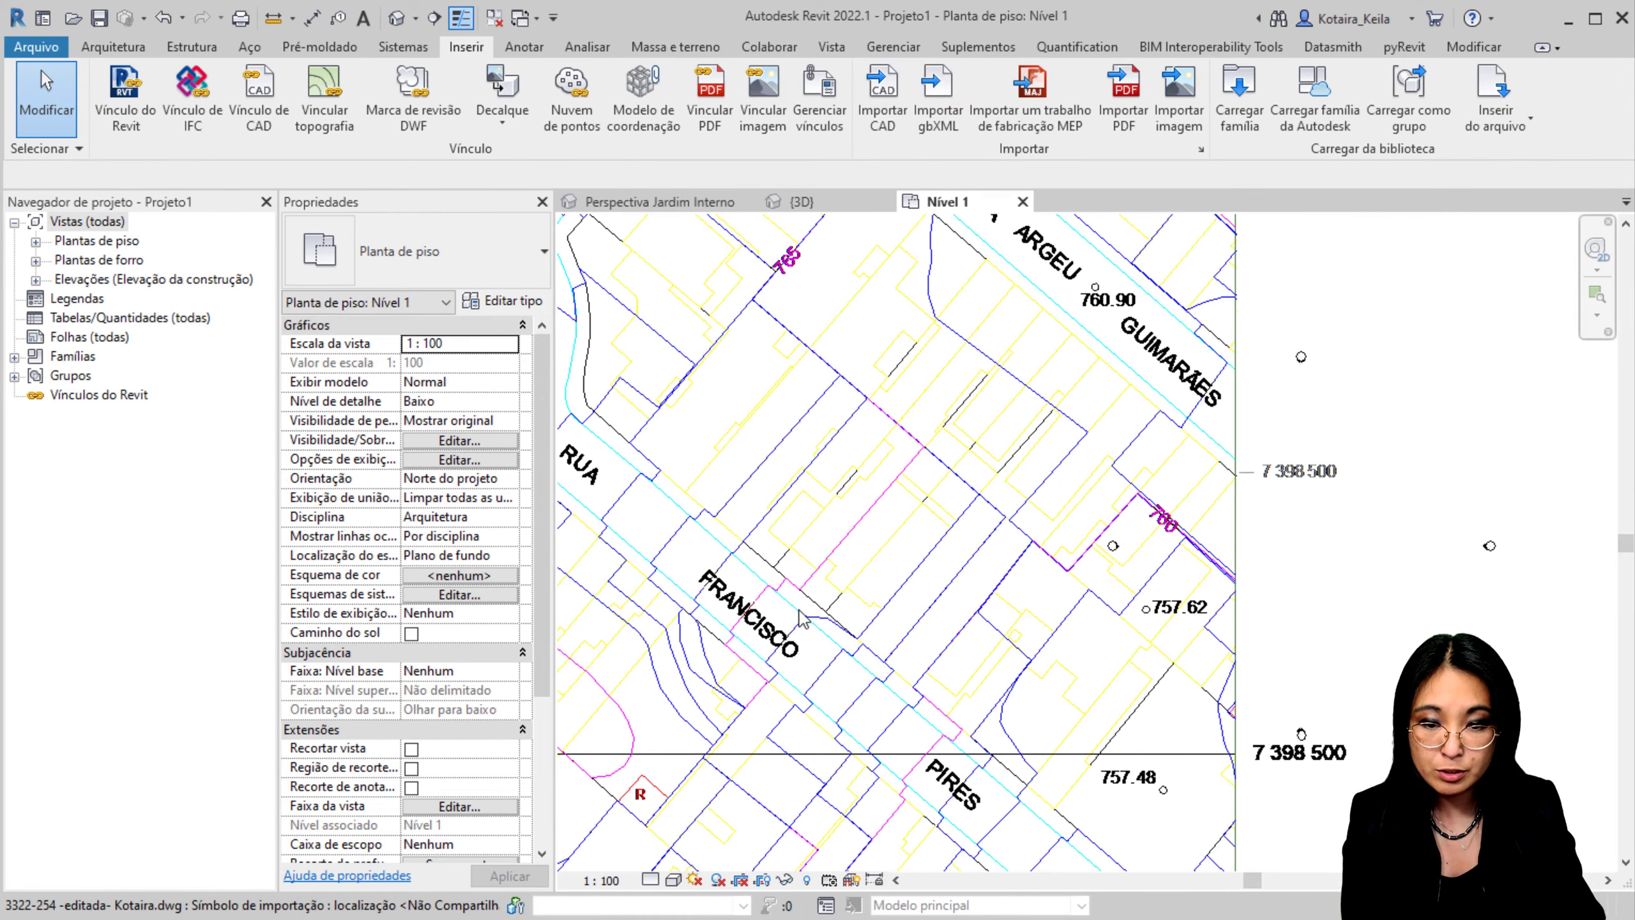
scroll(840, 617, "down", 3)
left_click(880, 527)
scroll(880, 527, "down", 3)
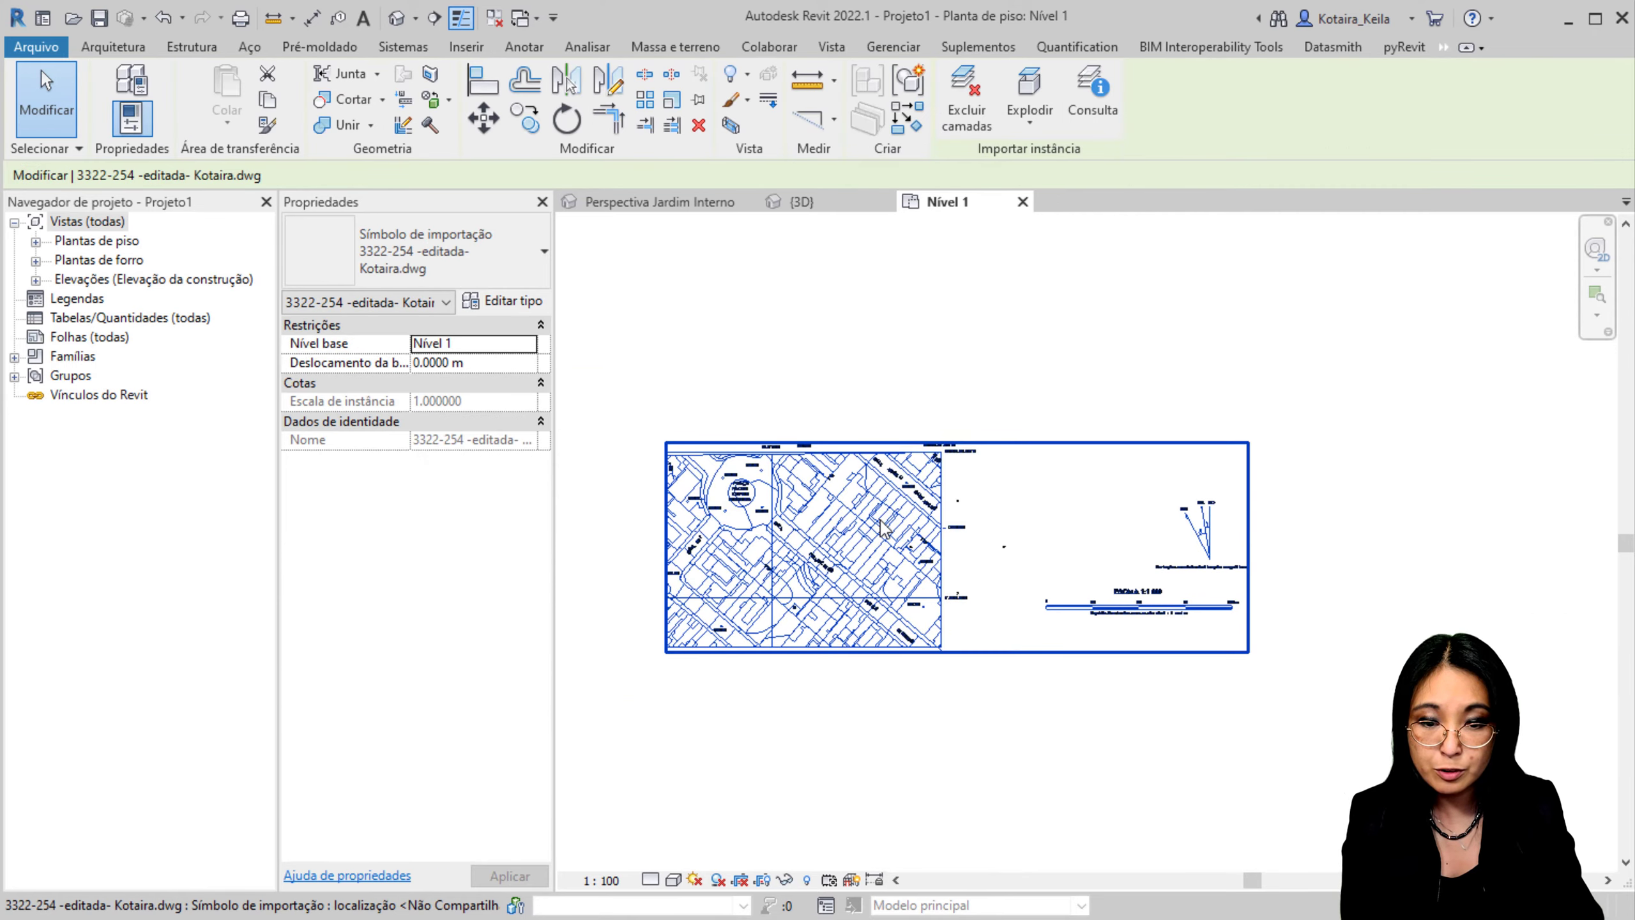
Step: View the Perspectiva Jardim Interno view of the Casa Vila Matilde project and return to the Nível 1 plan
mouse_move(814, 542)
left_mouse_down()
mouse_move(919, 576)
mouse_move(953, 554)
mouse_move(793, 523)
left_mouse_up()
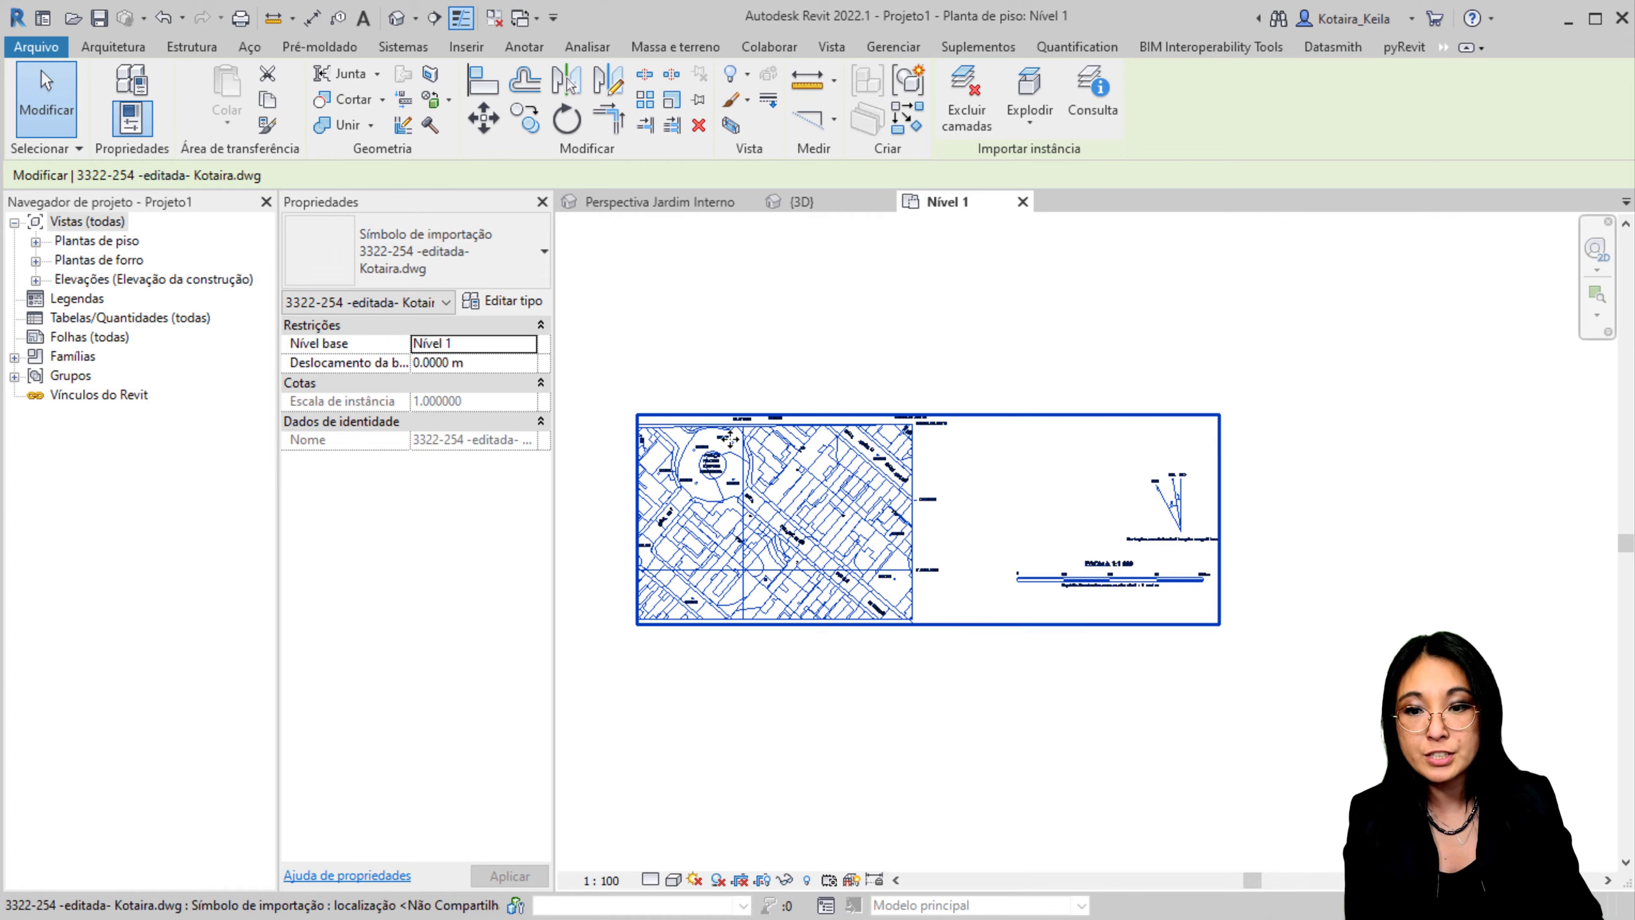
left_click(632, 205)
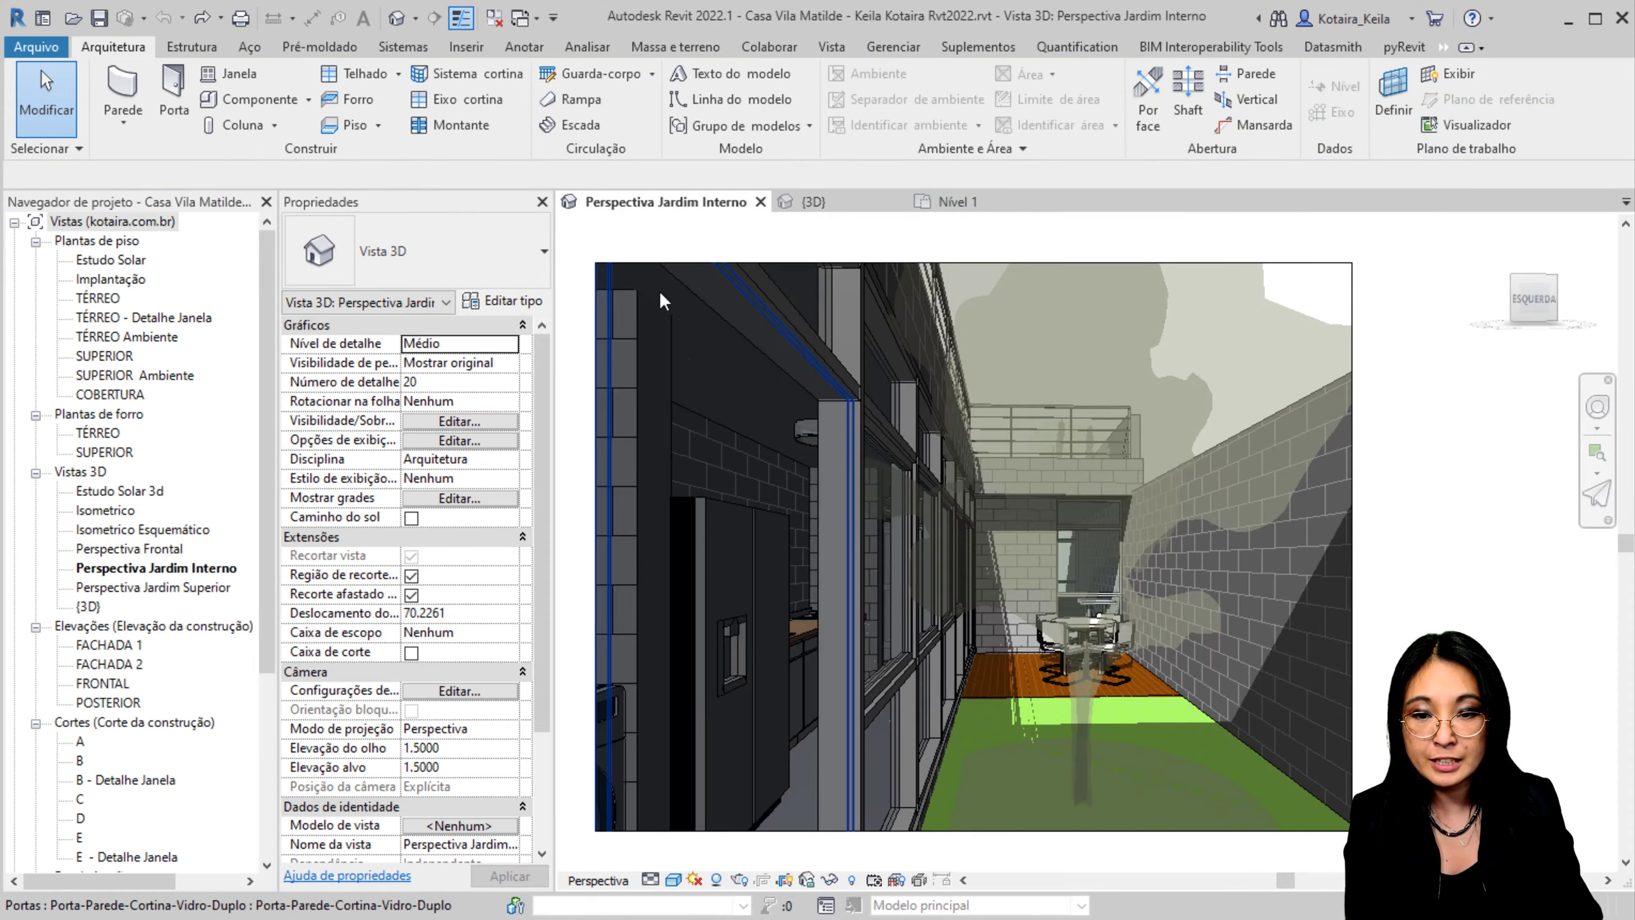
left_click(968, 205)
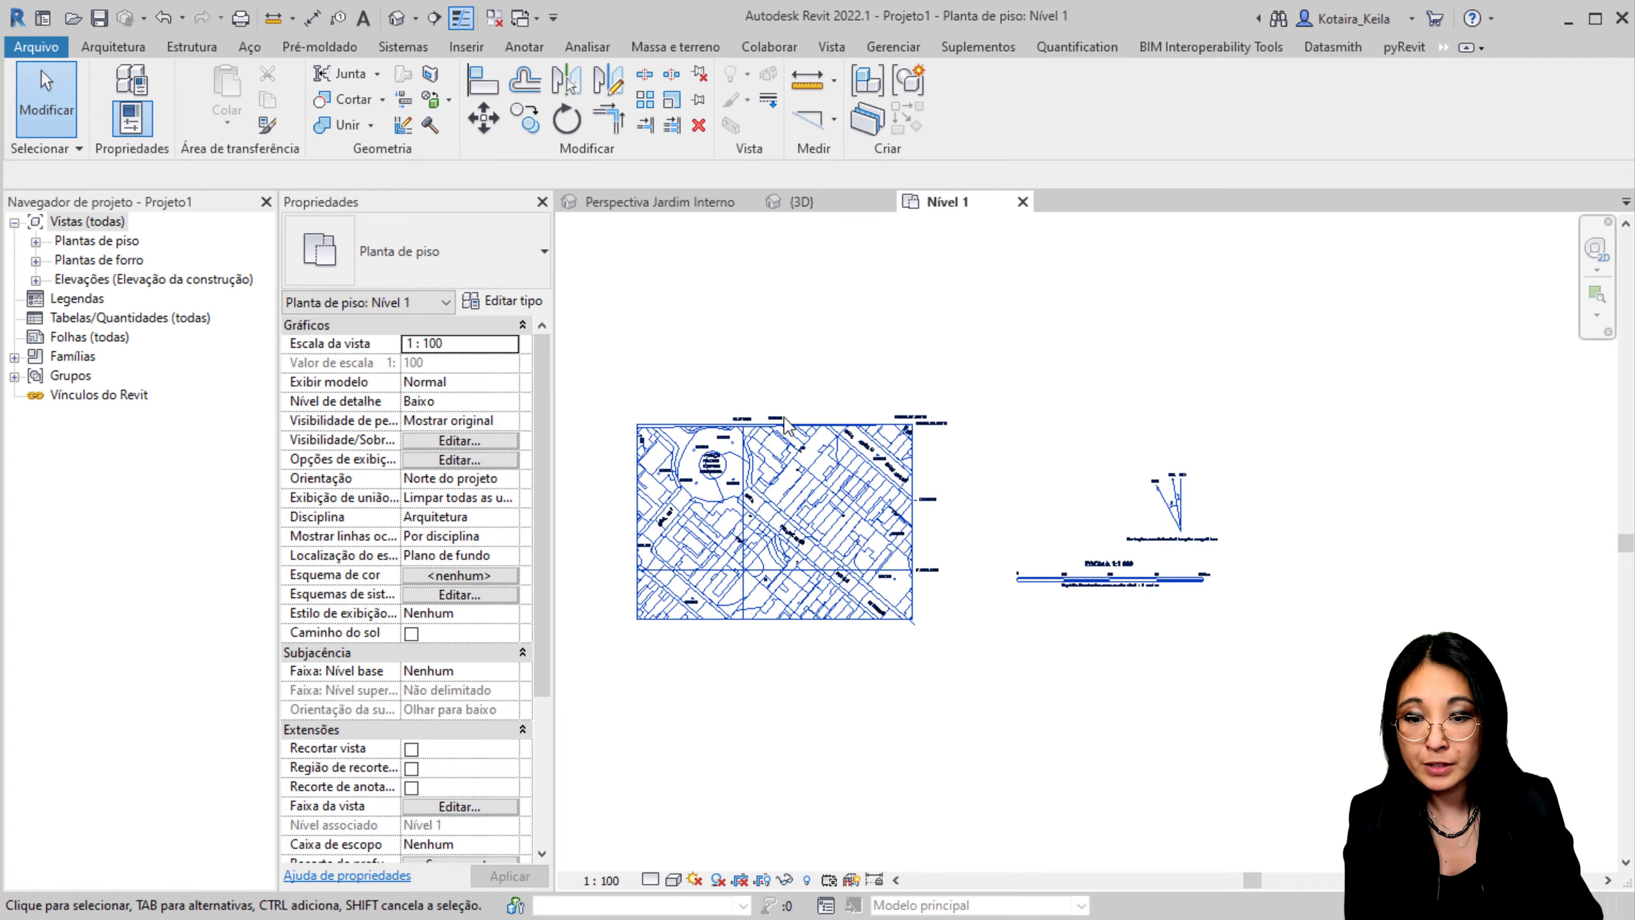
Step: Start the Rotate command on the imported DWG map and place its centre of rotation at the street-side corner of the lot
left_click(567, 120)
scroll(914, 503, "up", 6)
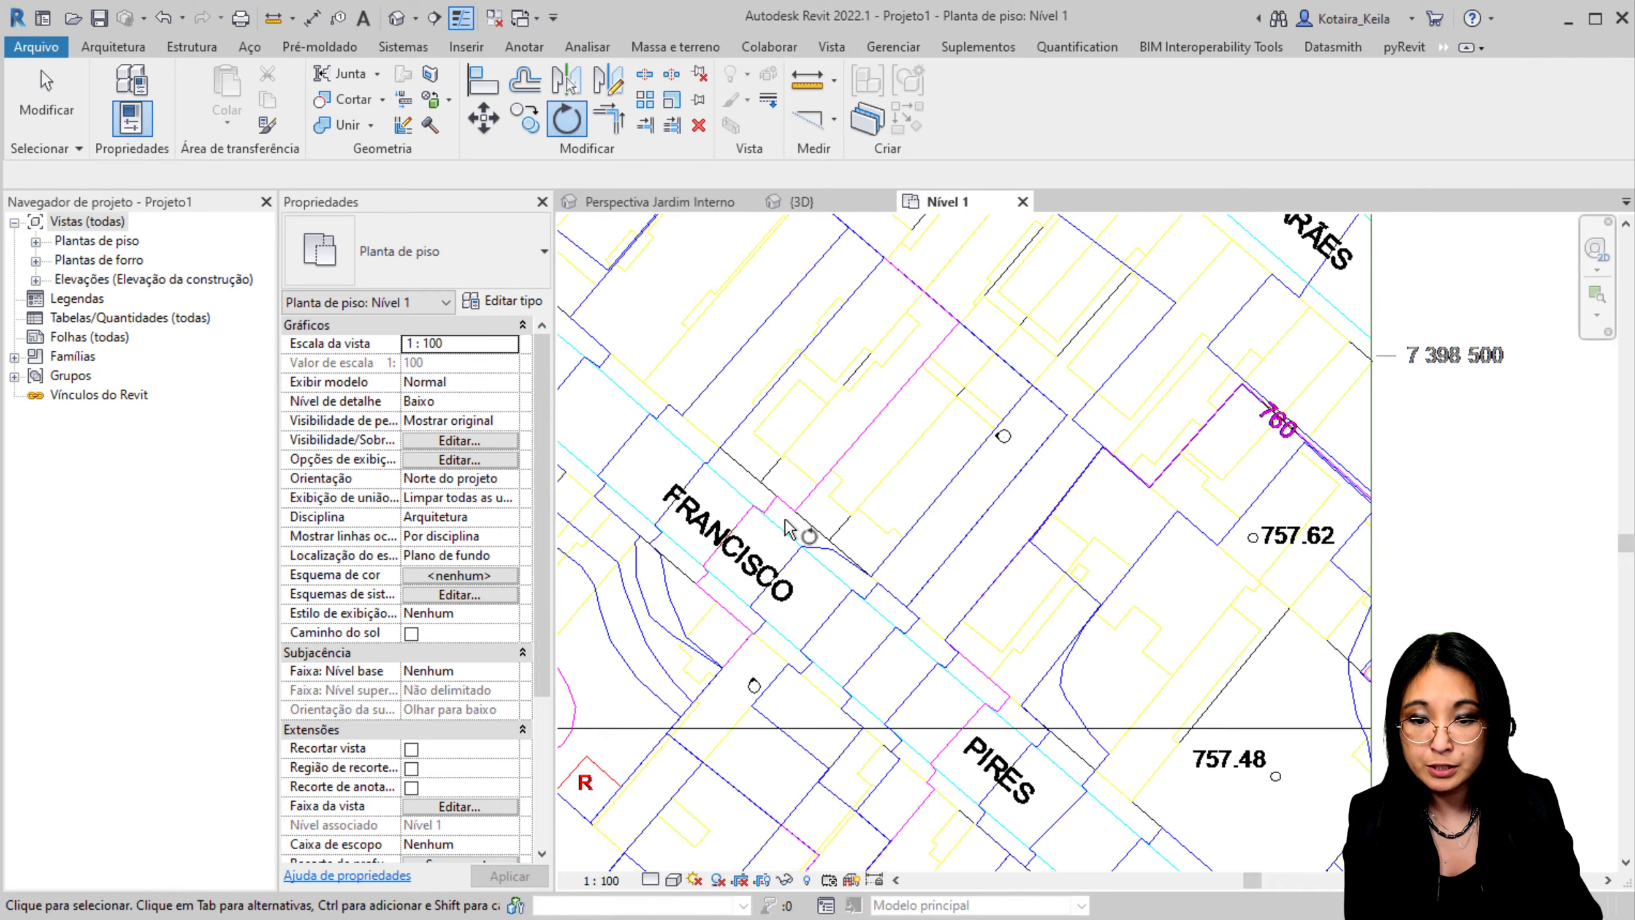
left_click(813, 521)
key("Return")
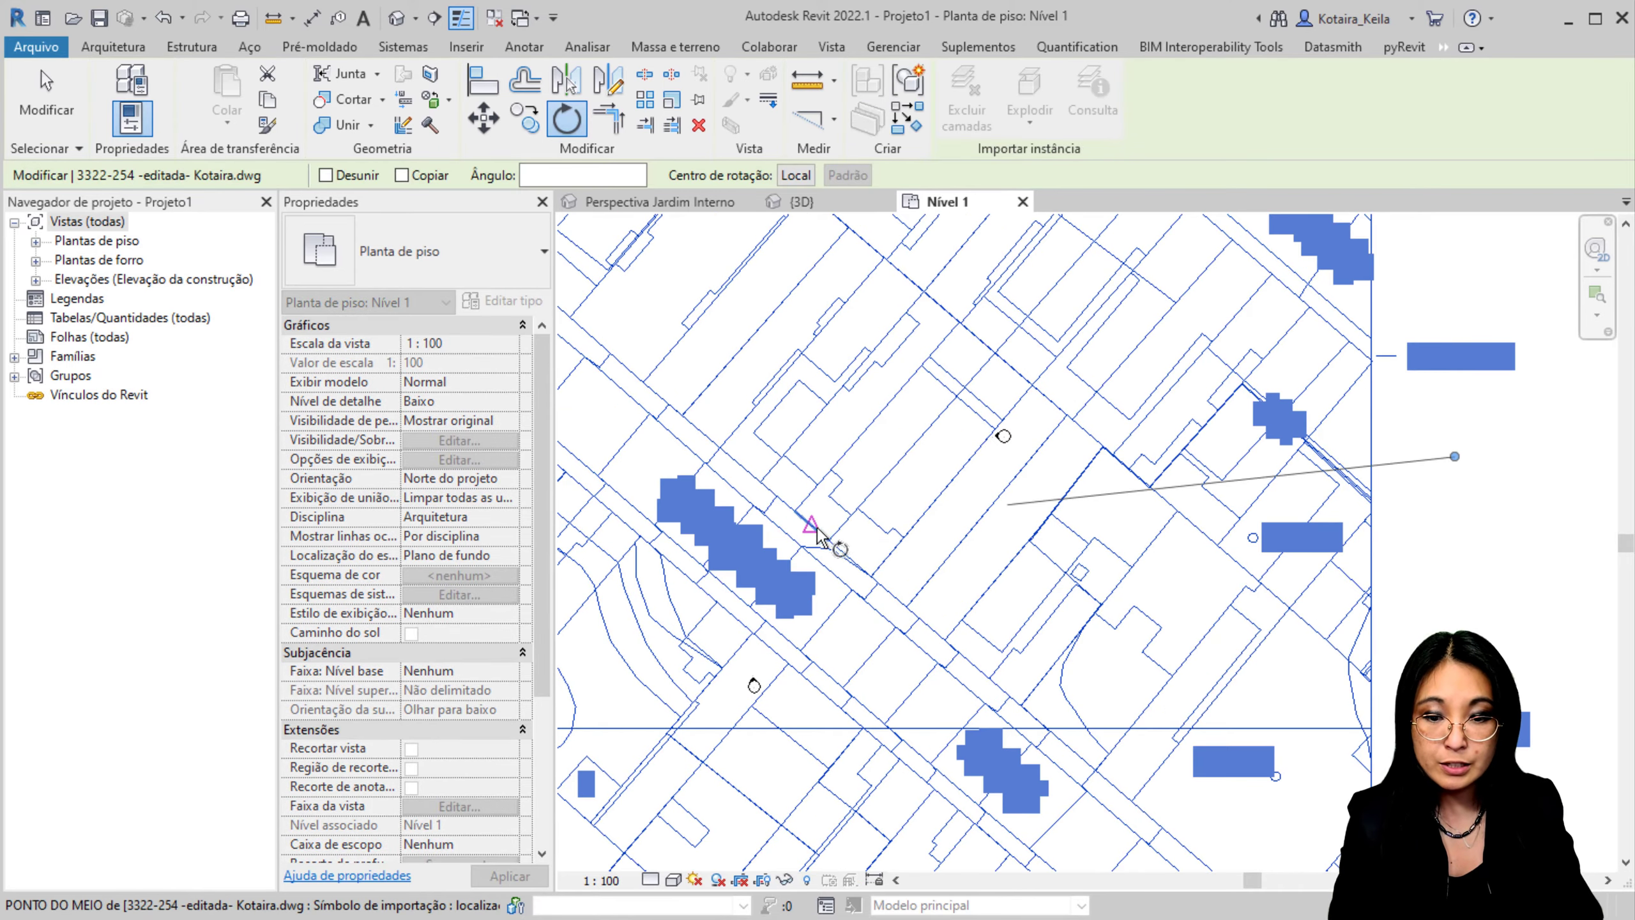
scroll(847, 483, "down", 4)
scroll(846, 483, "down", 3)
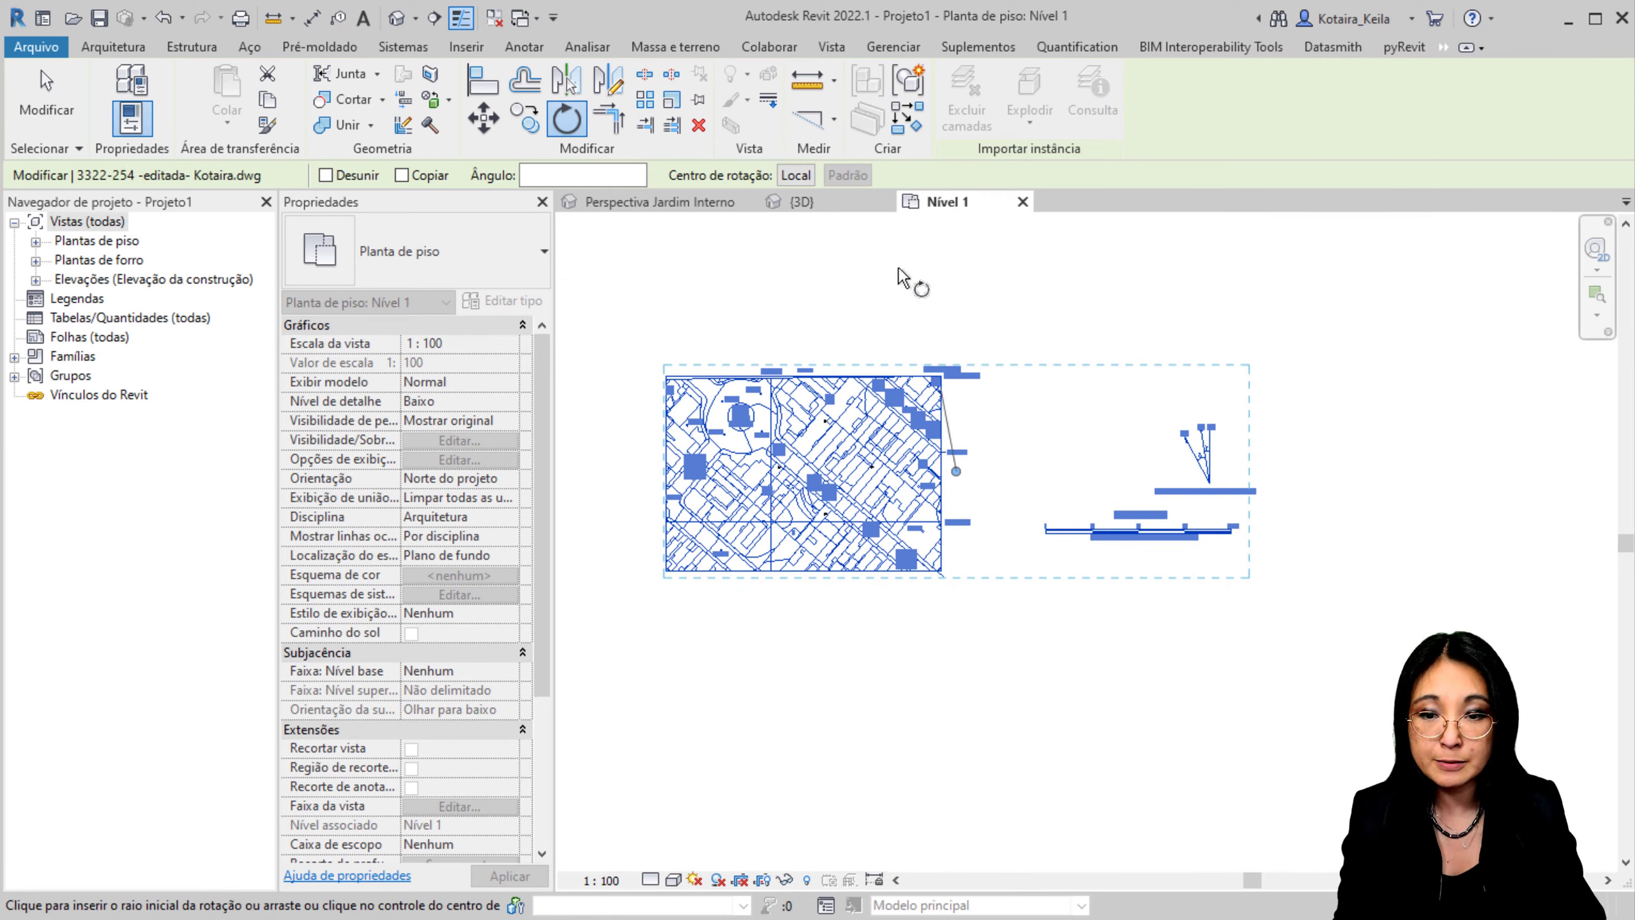
left_click(796, 175)
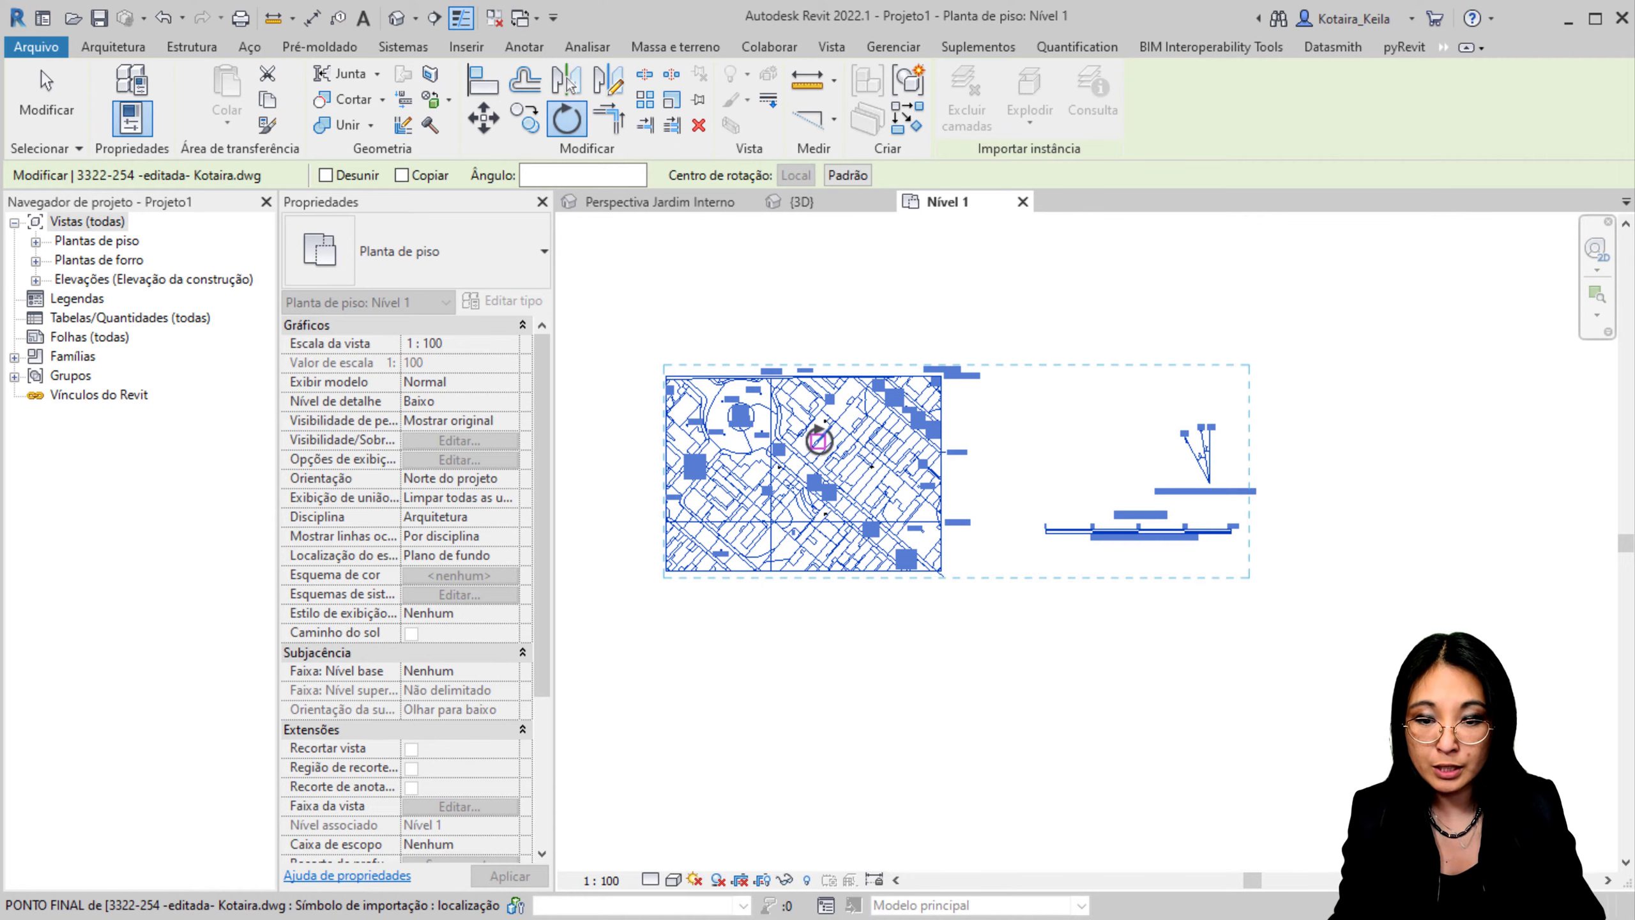
scroll(862, 510, "up", 7)
middle_click_drag(882, 528, 892, 628)
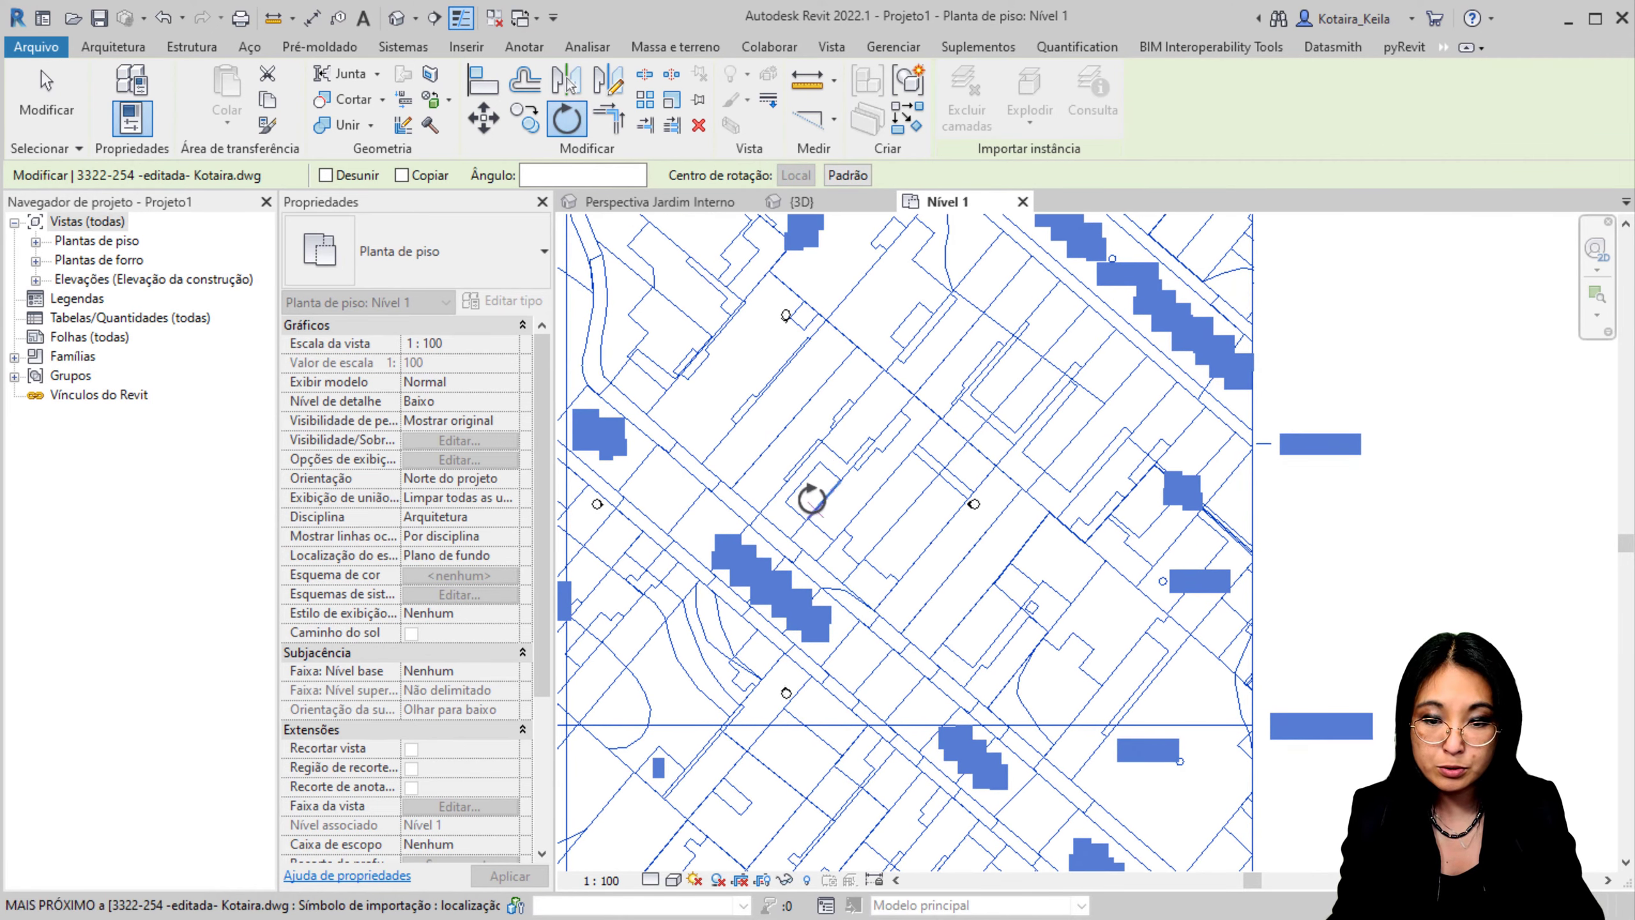
scroll(849, 583, "up", 2)
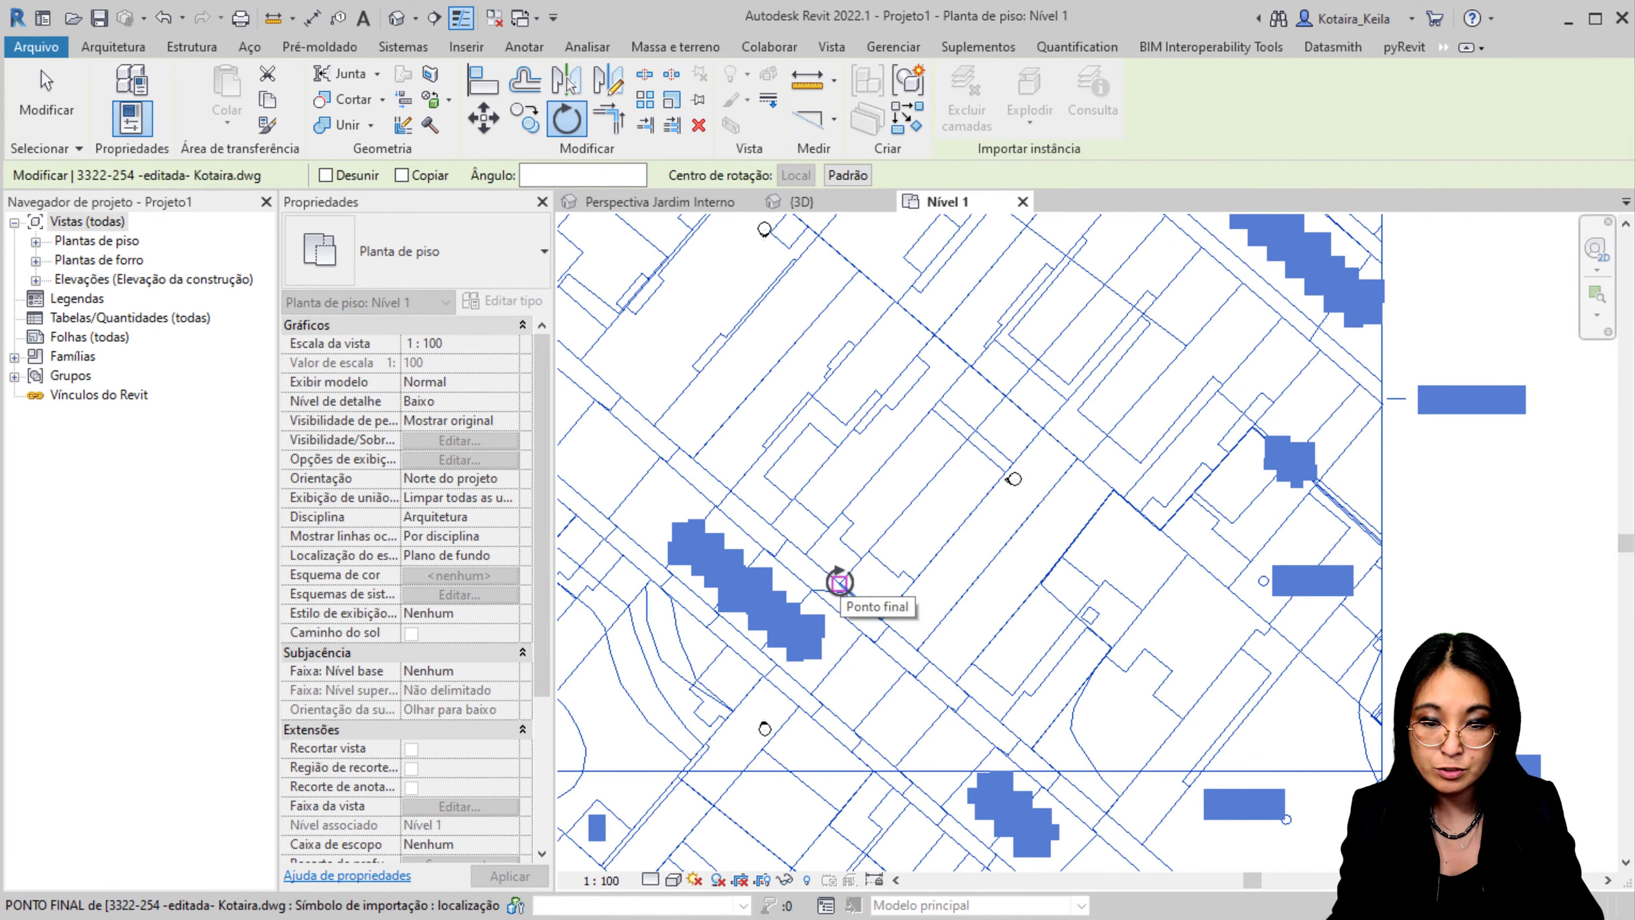
left_click(839, 584)
left_click(840, 584)
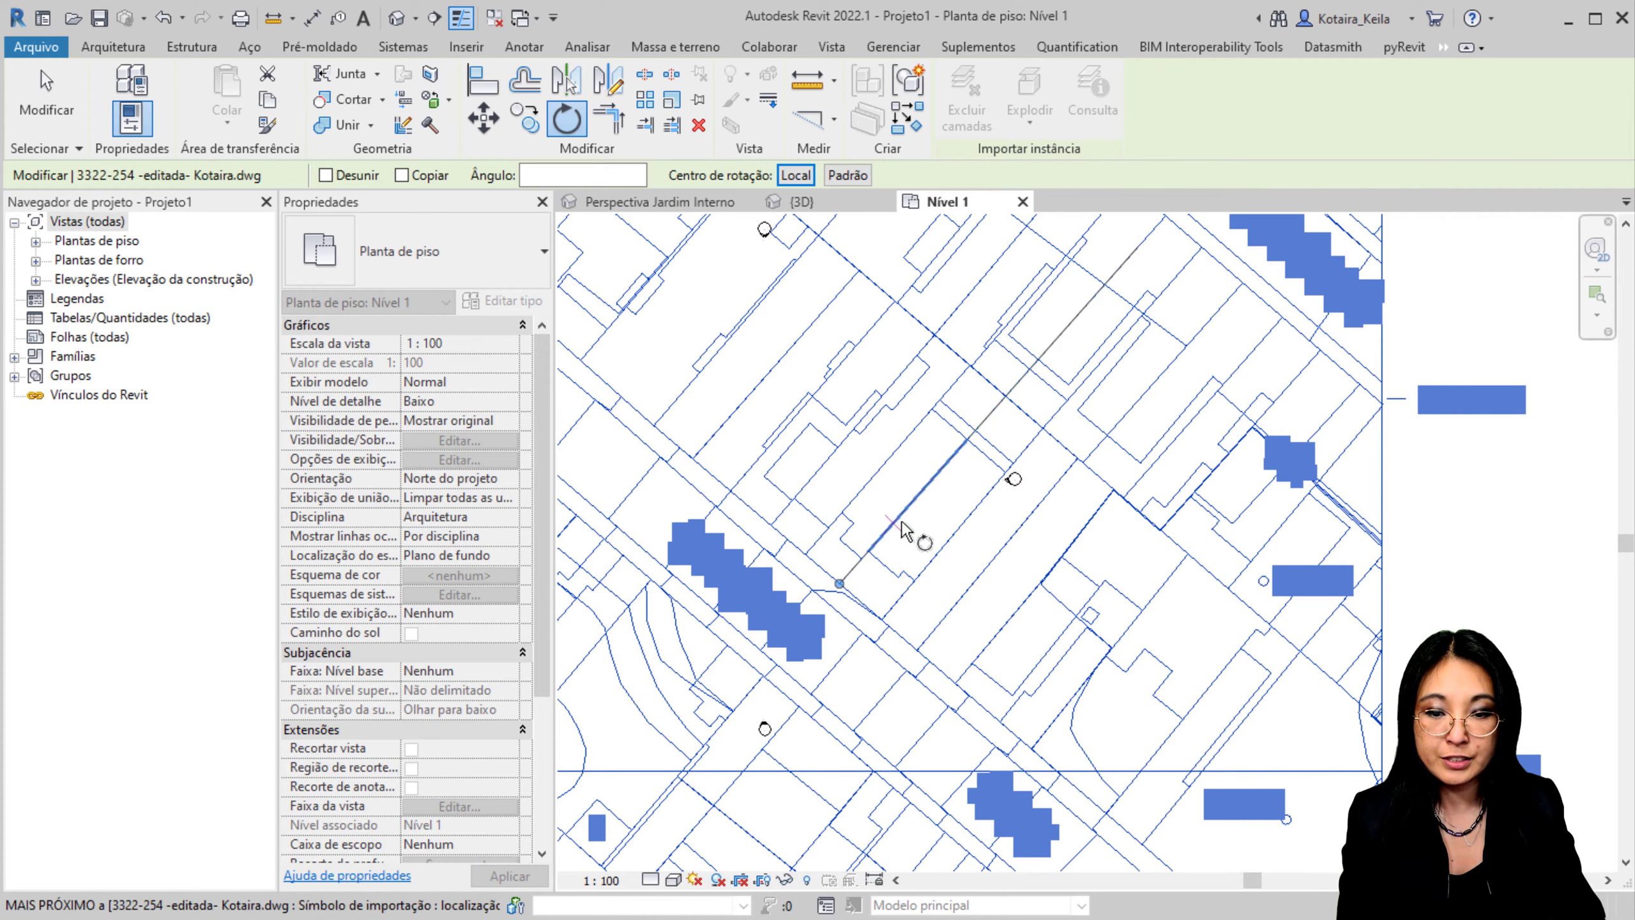
Step: Rotate the imported map from the lot's side boundary to the horizontal, with the lot's street front facing right
scroll(869, 586, "up", 2)
middle_click_drag(876, 578, 822, 679)
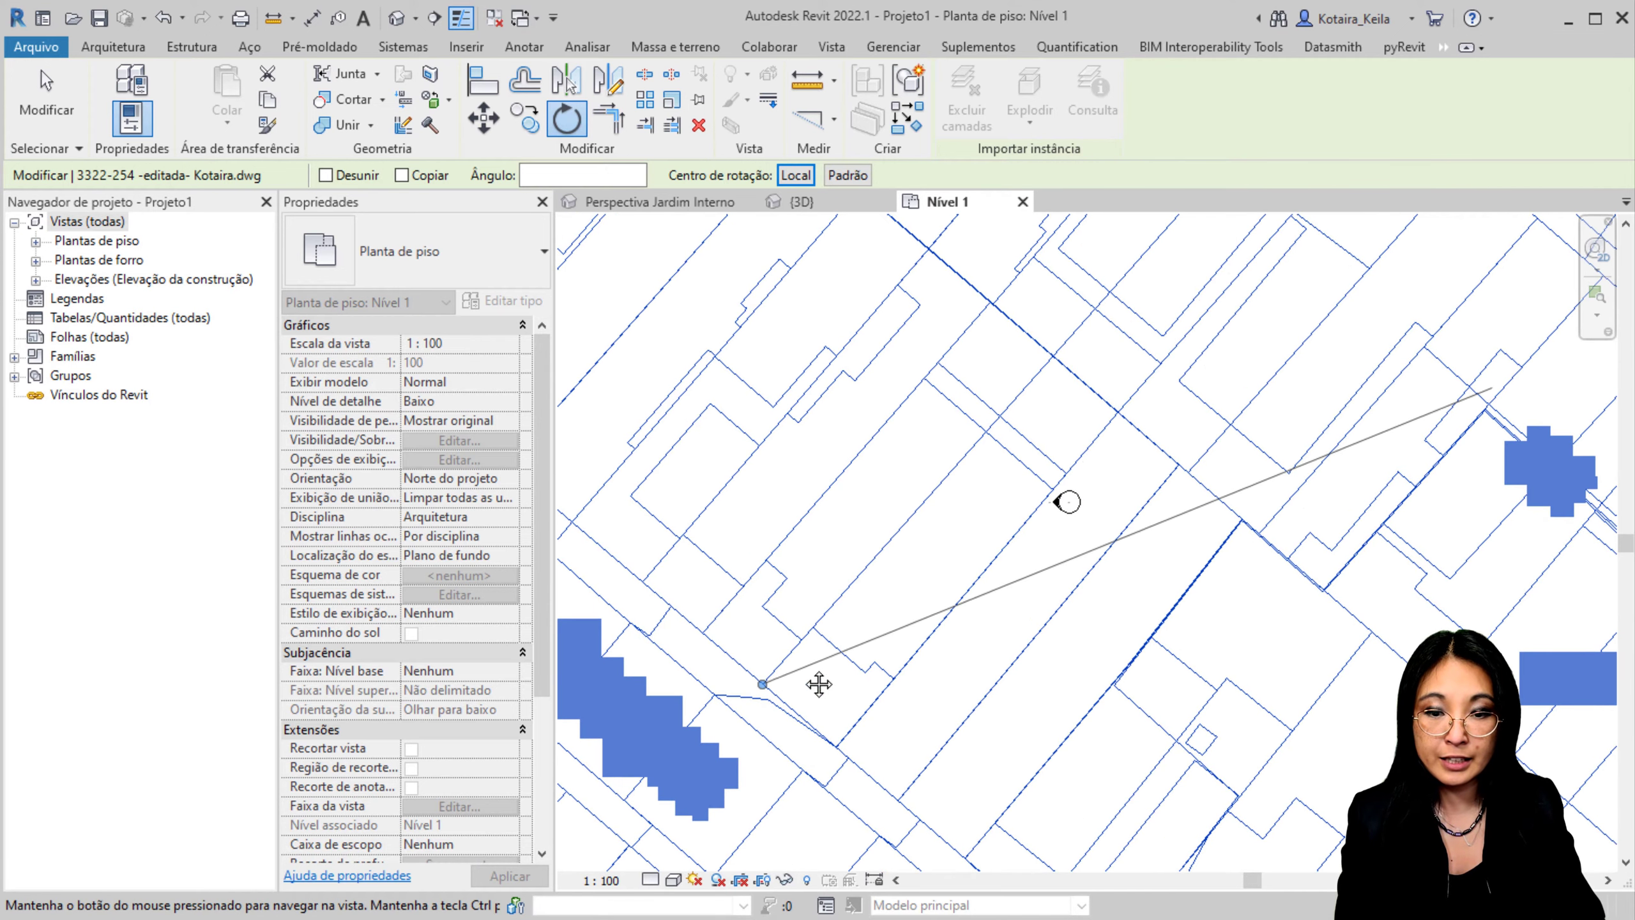
left_click(1054, 356)
scroll(1056, 361, "down", 5)
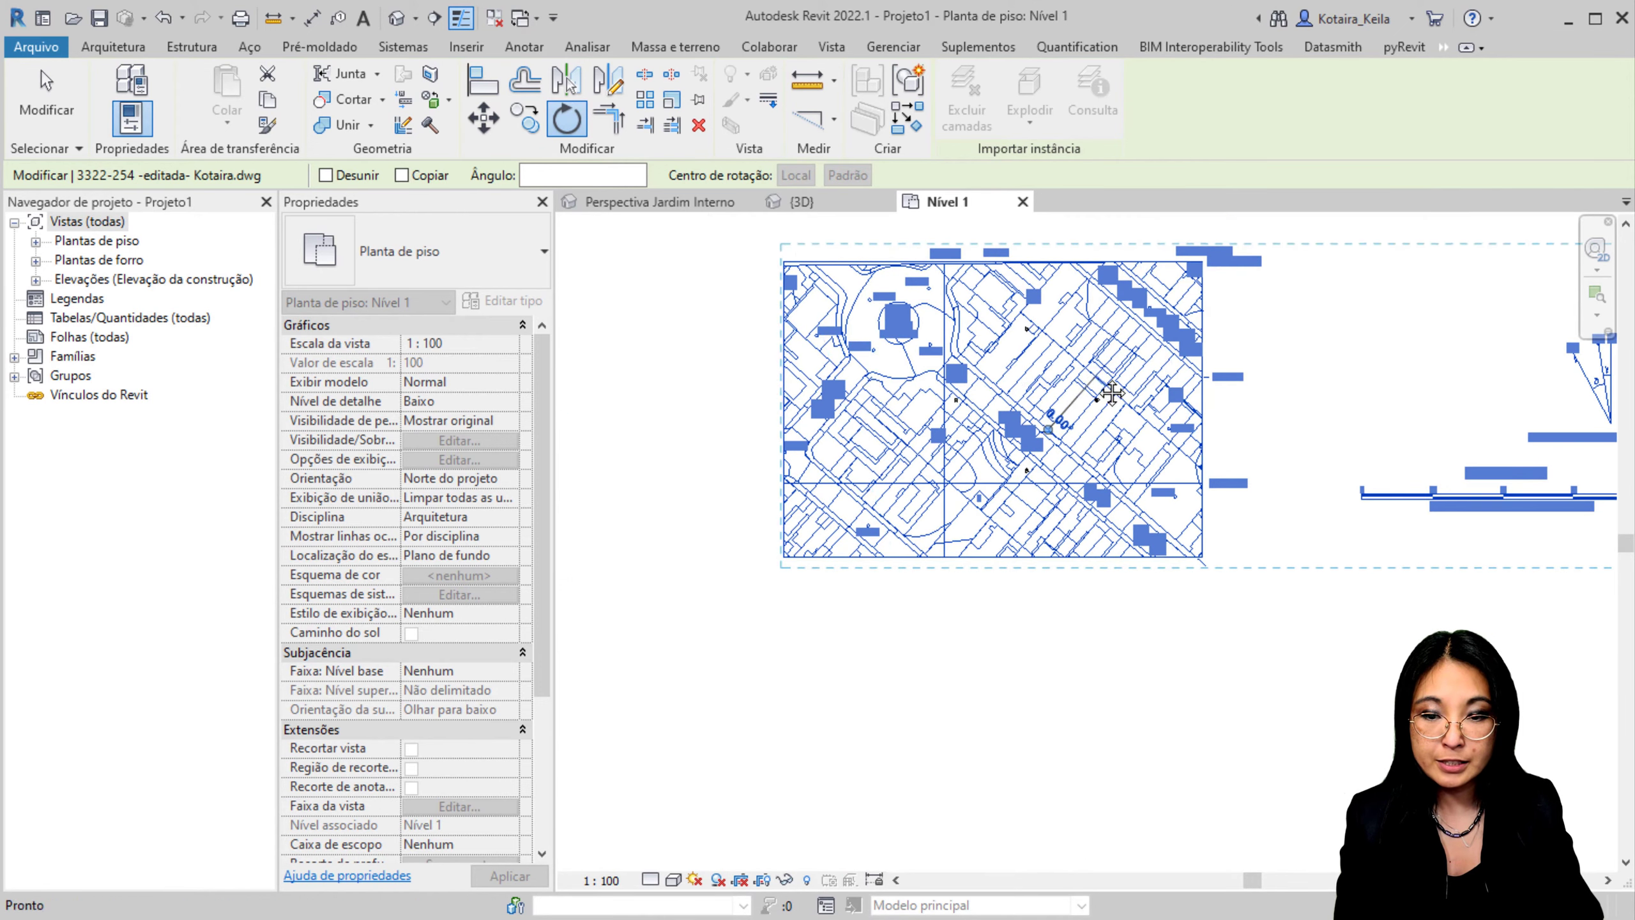
middle_click_drag(705, 426, 636, 642)
left_click(402, 175)
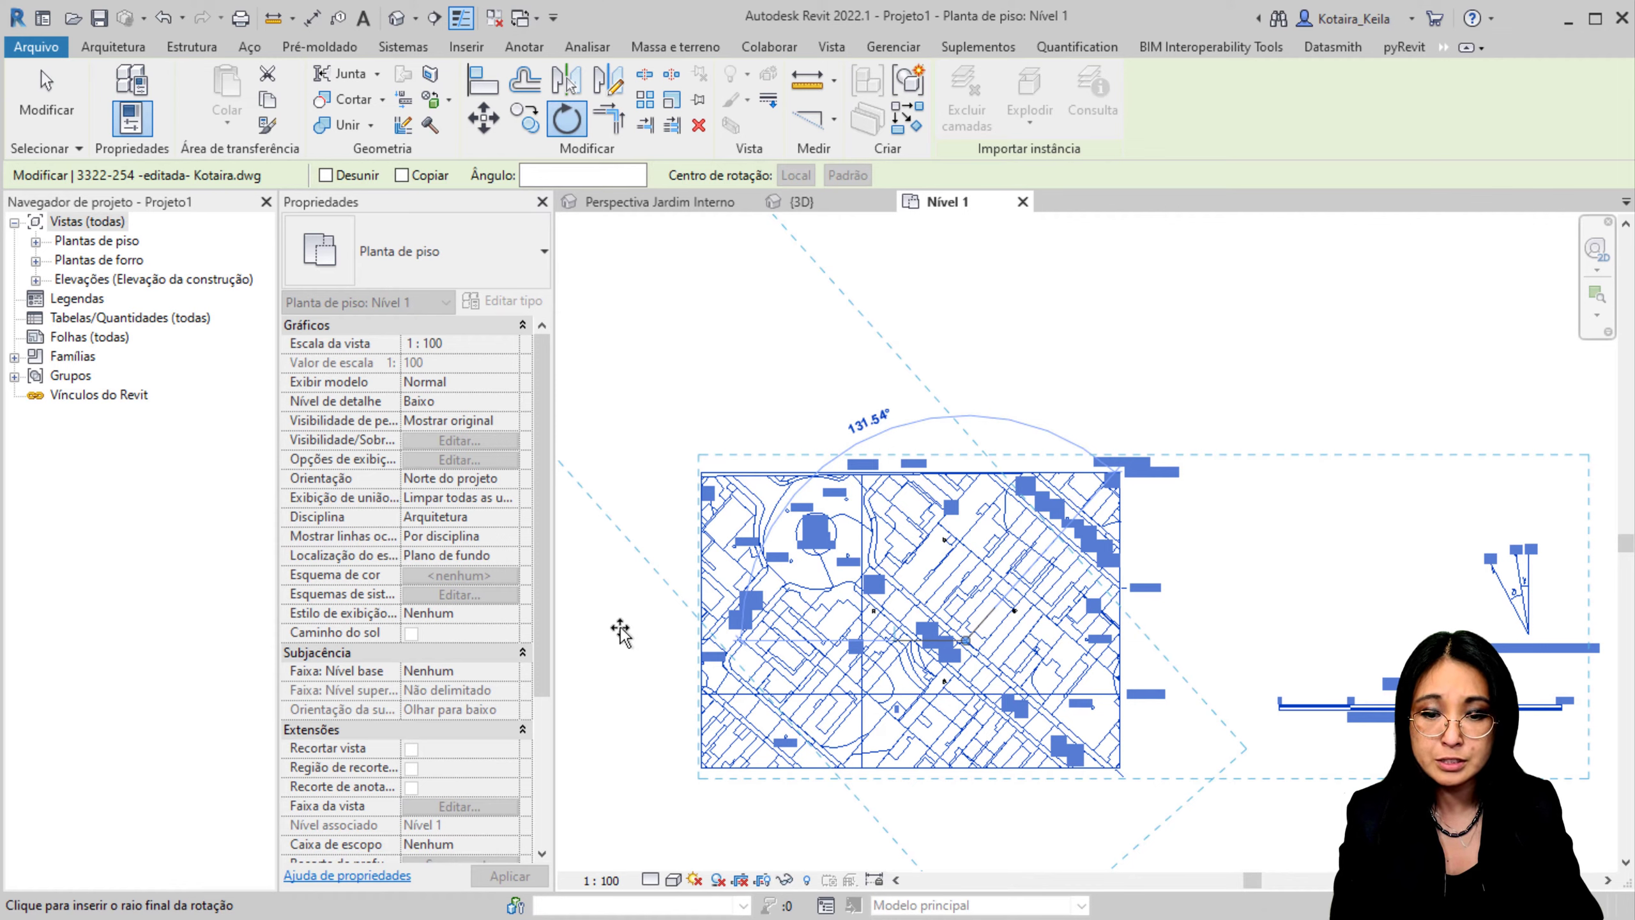
left_click(620, 629)
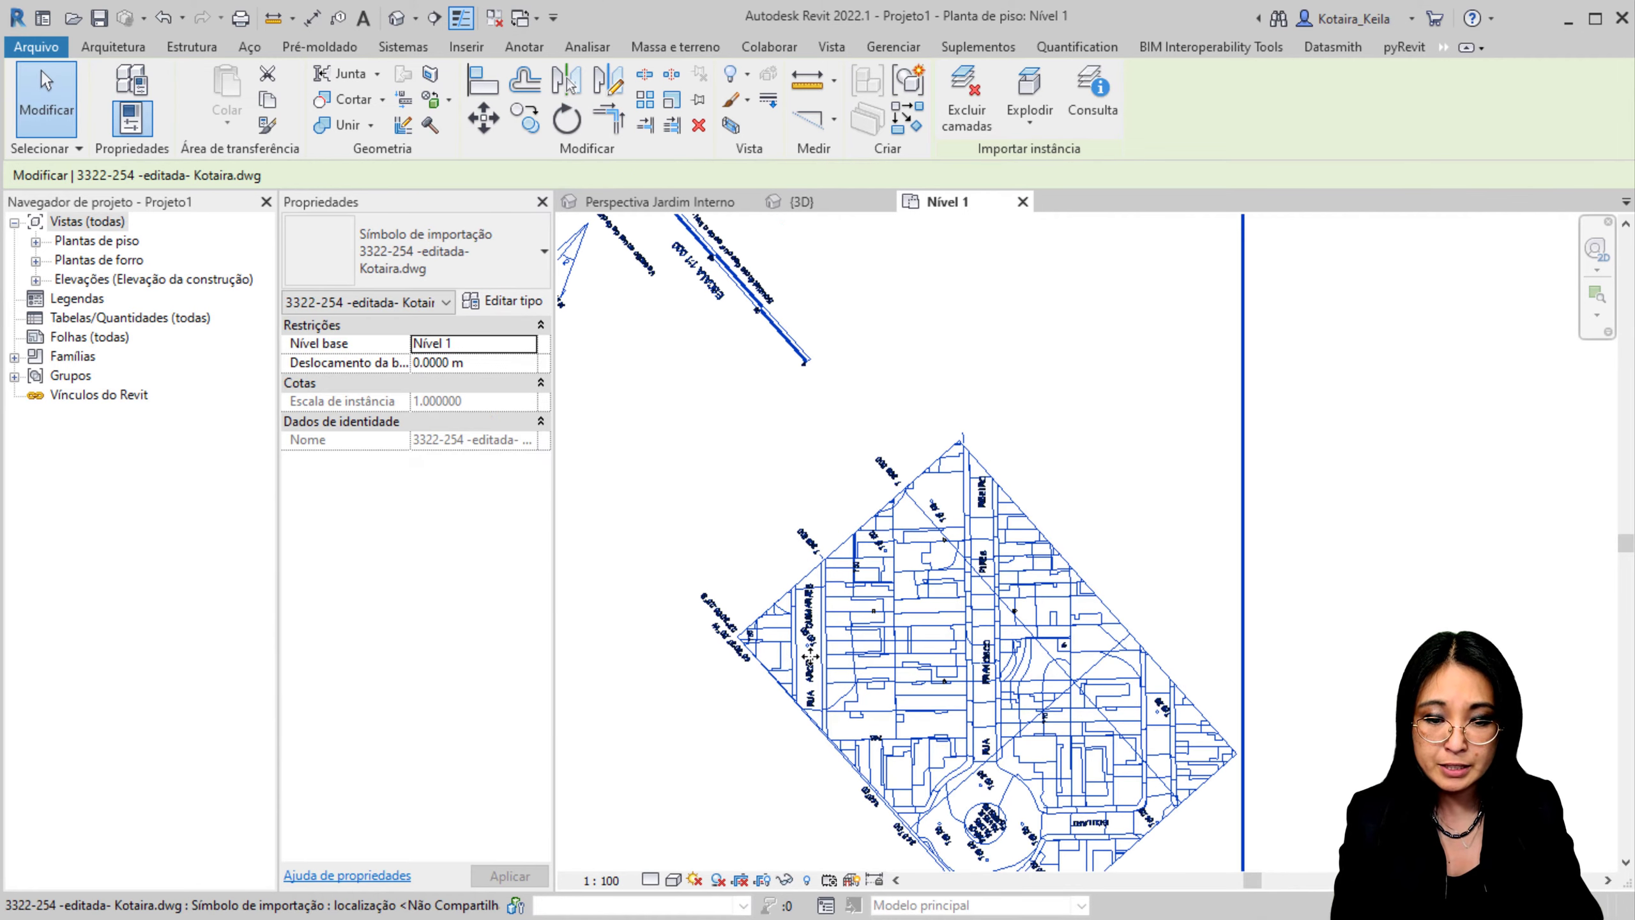
Step: Check the orientation of the house in the TÉRREO floor plan, close that plan and return to the map in Nível 1
left_click(657, 202)
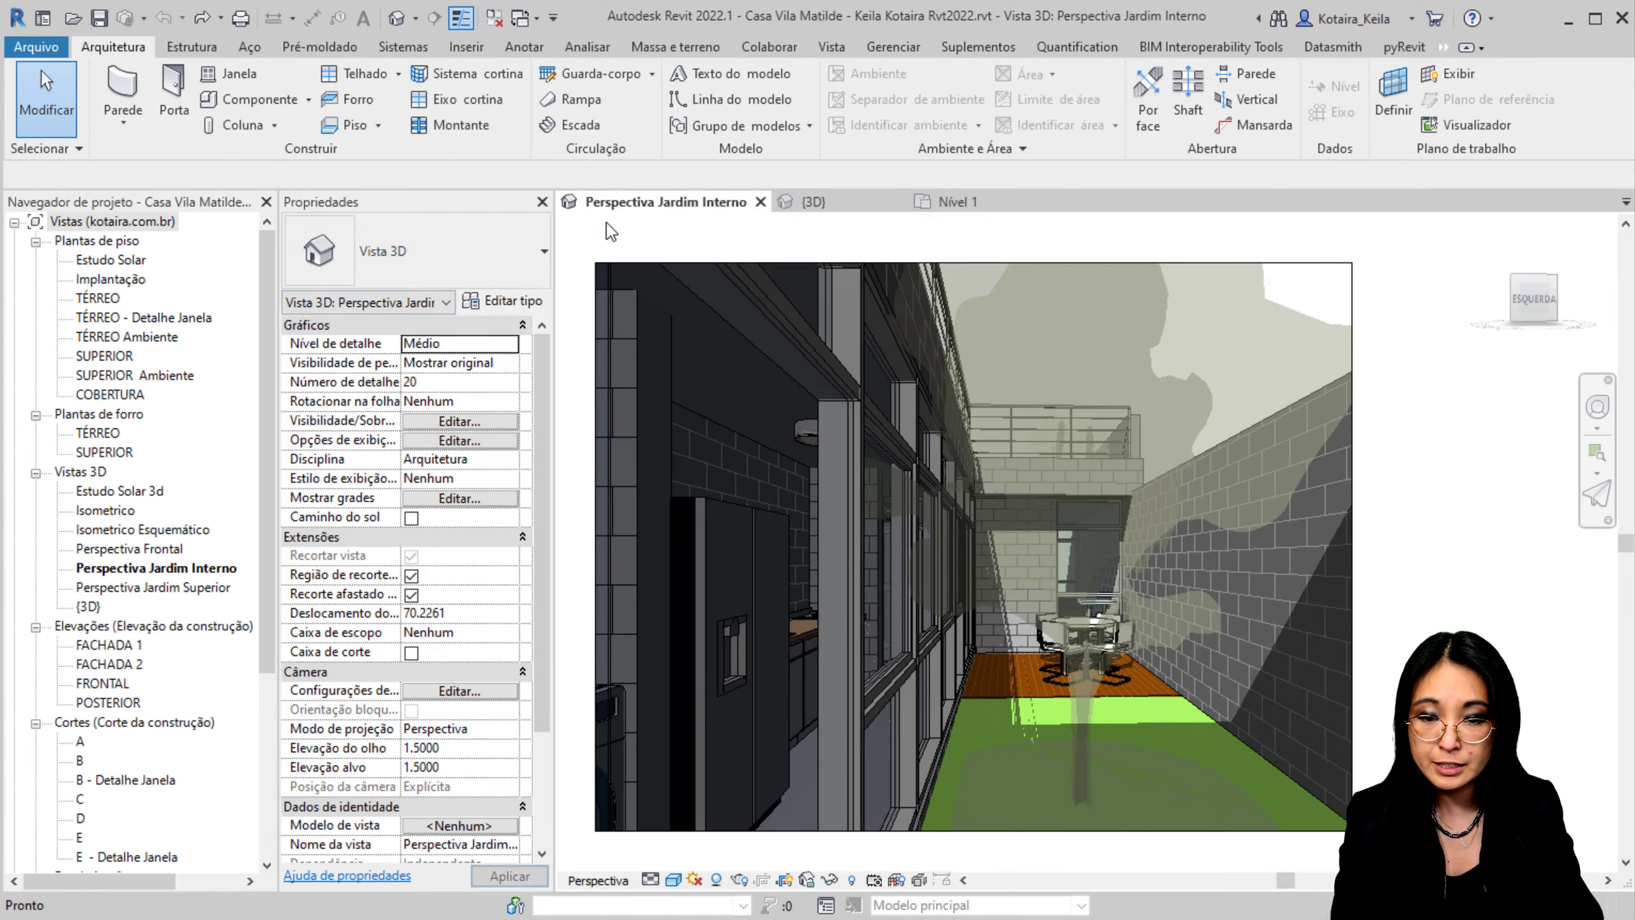
double_click(140, 303)
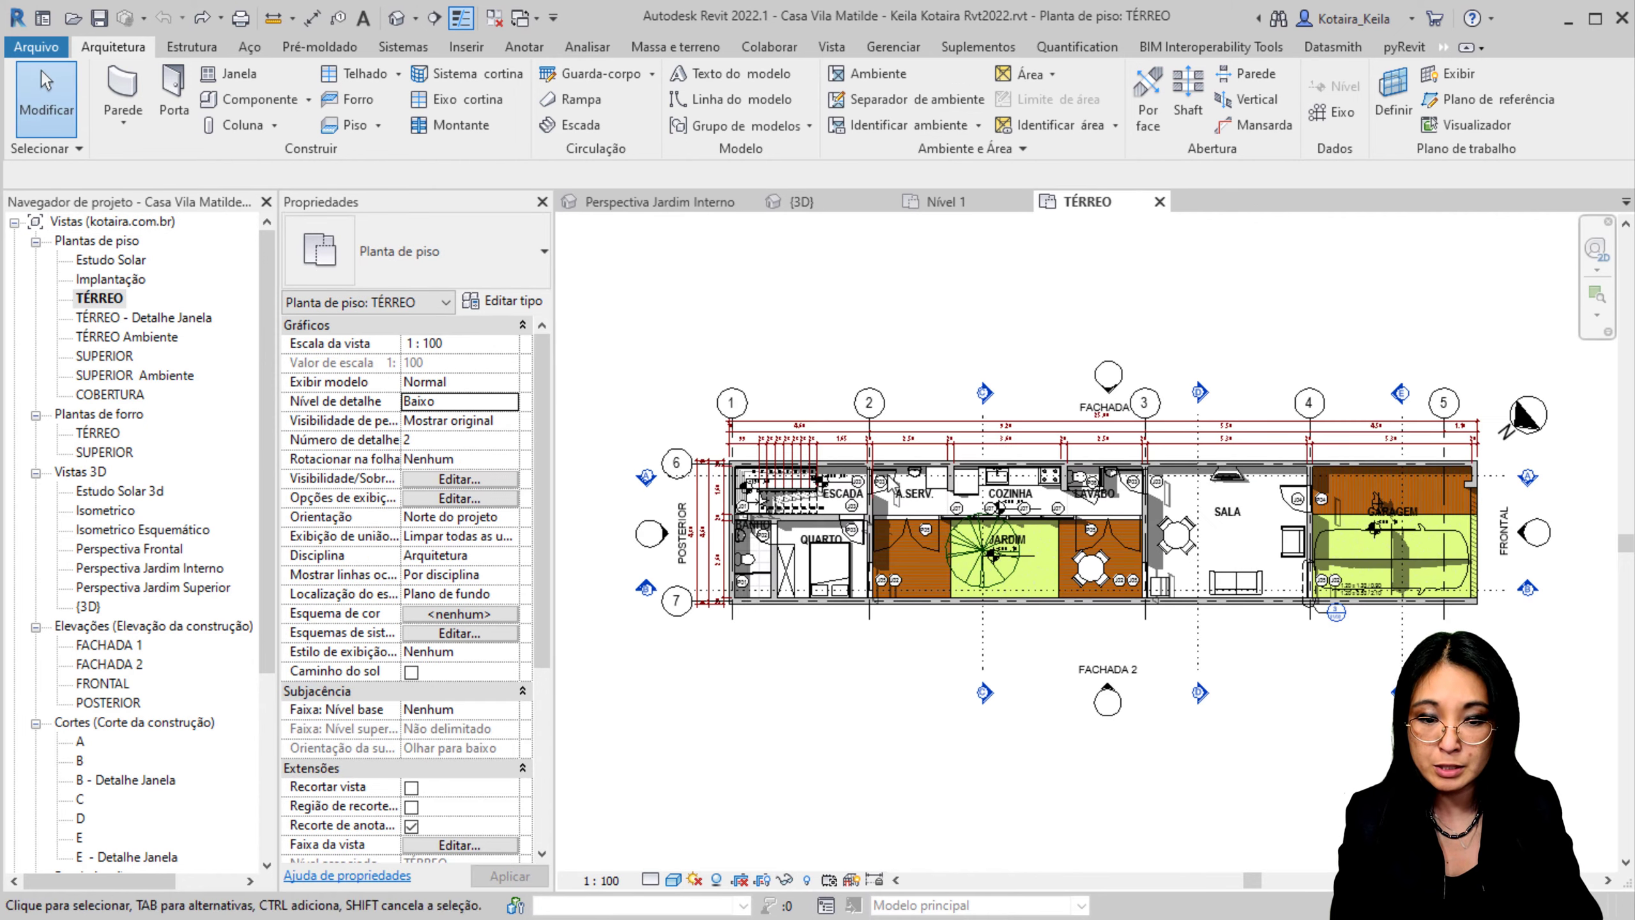
middle_click_drag(1506, 519, 1376, 497)
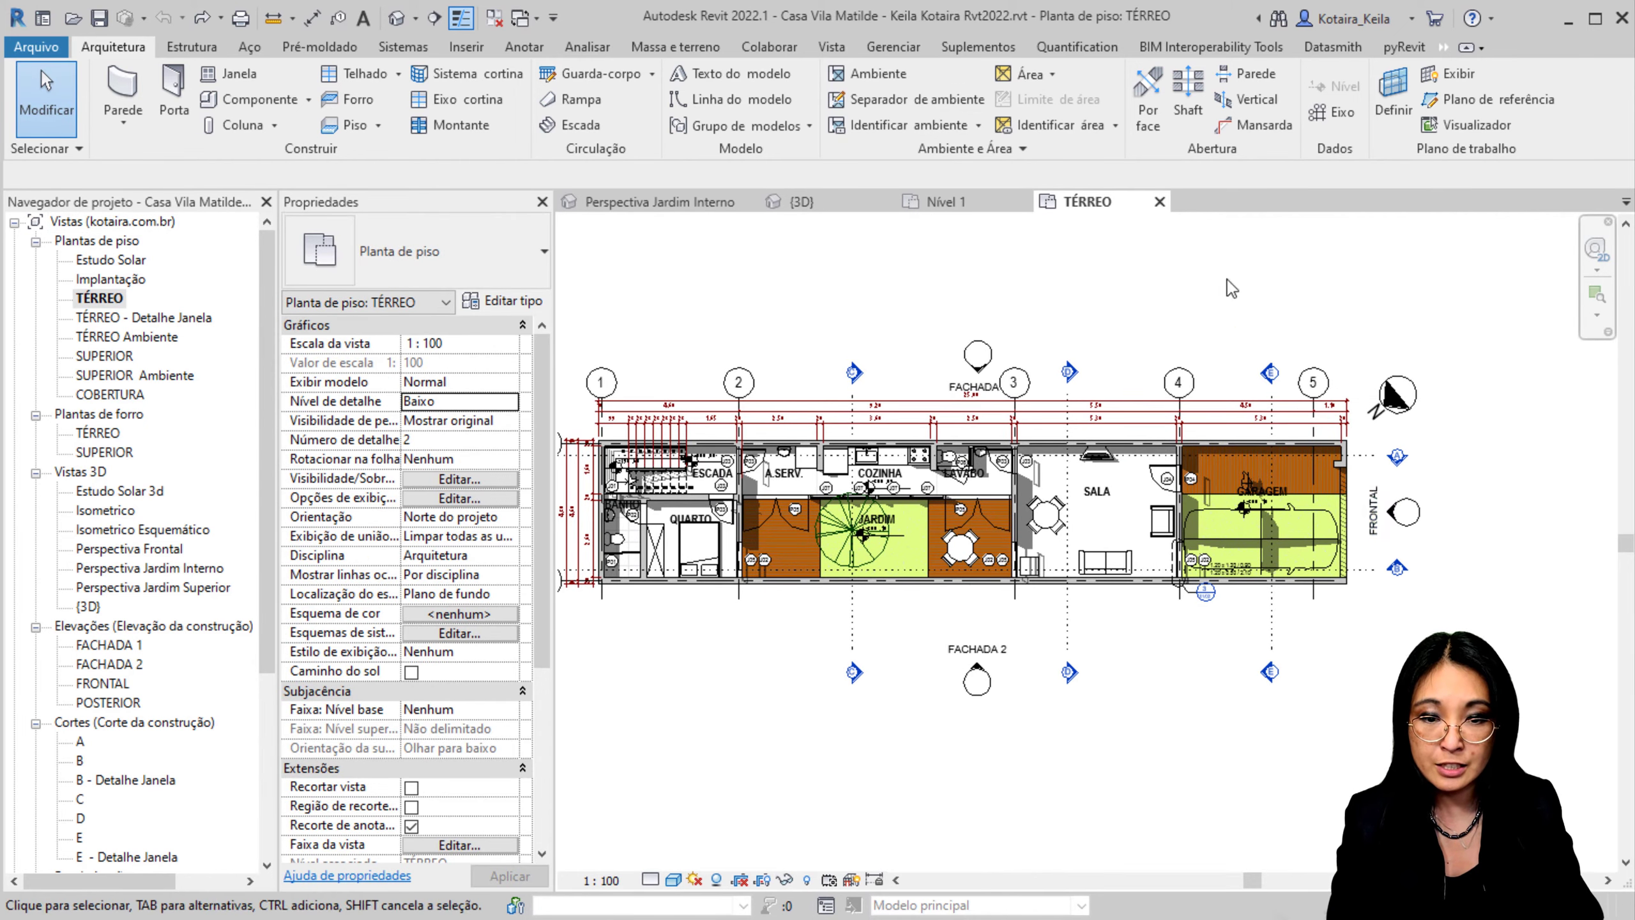
left_click(1160, 202)
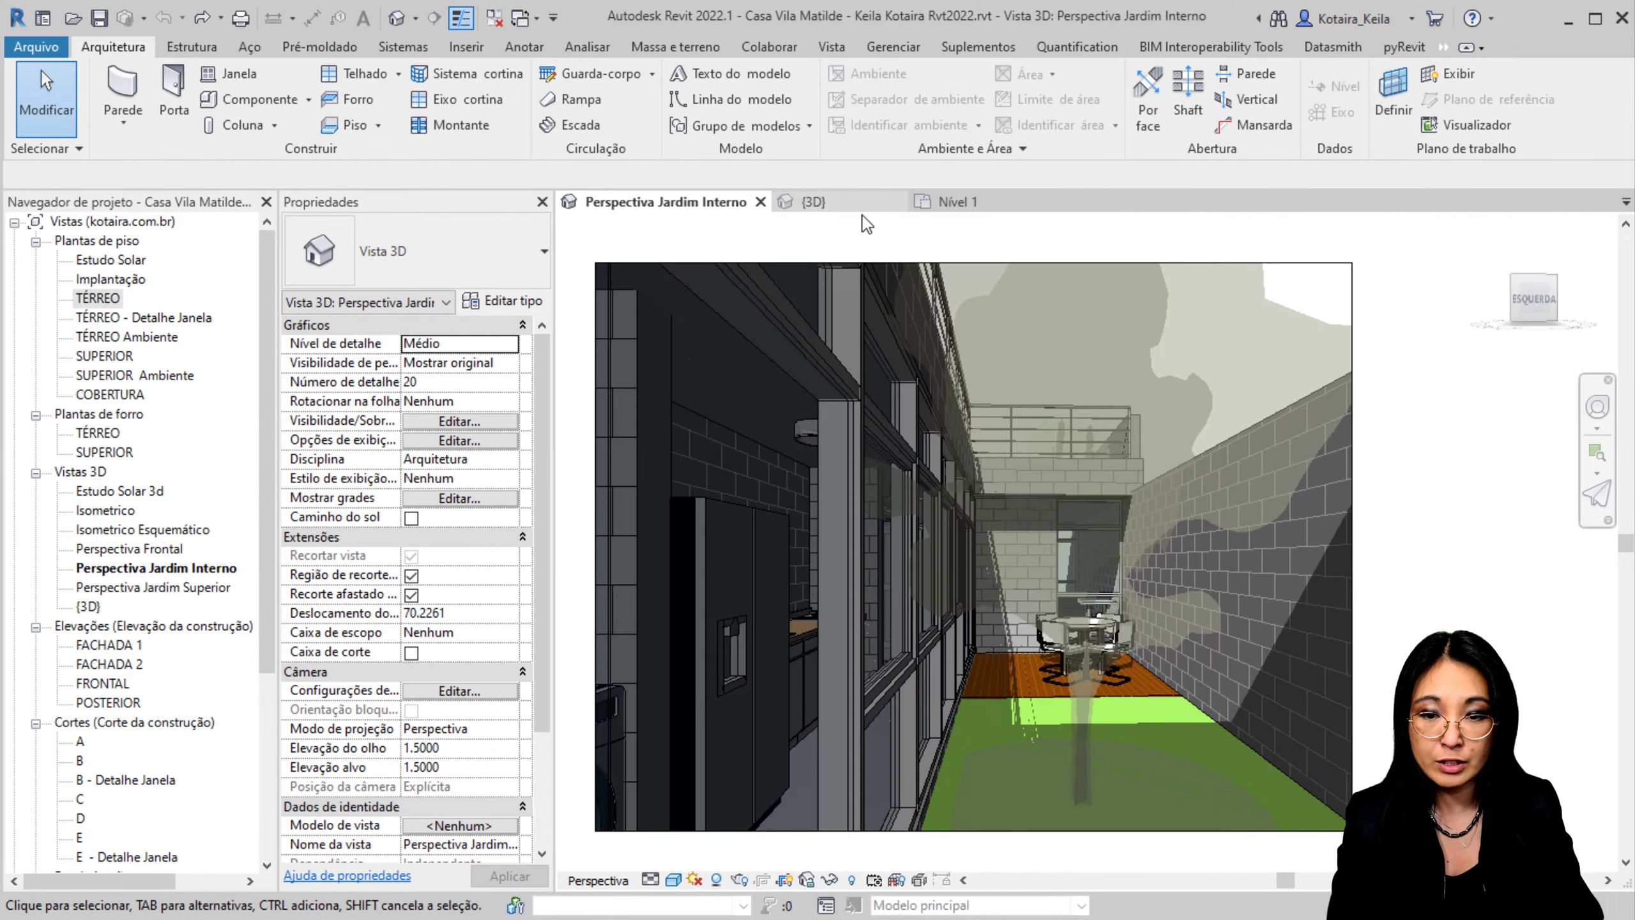
left_click(960, 204)
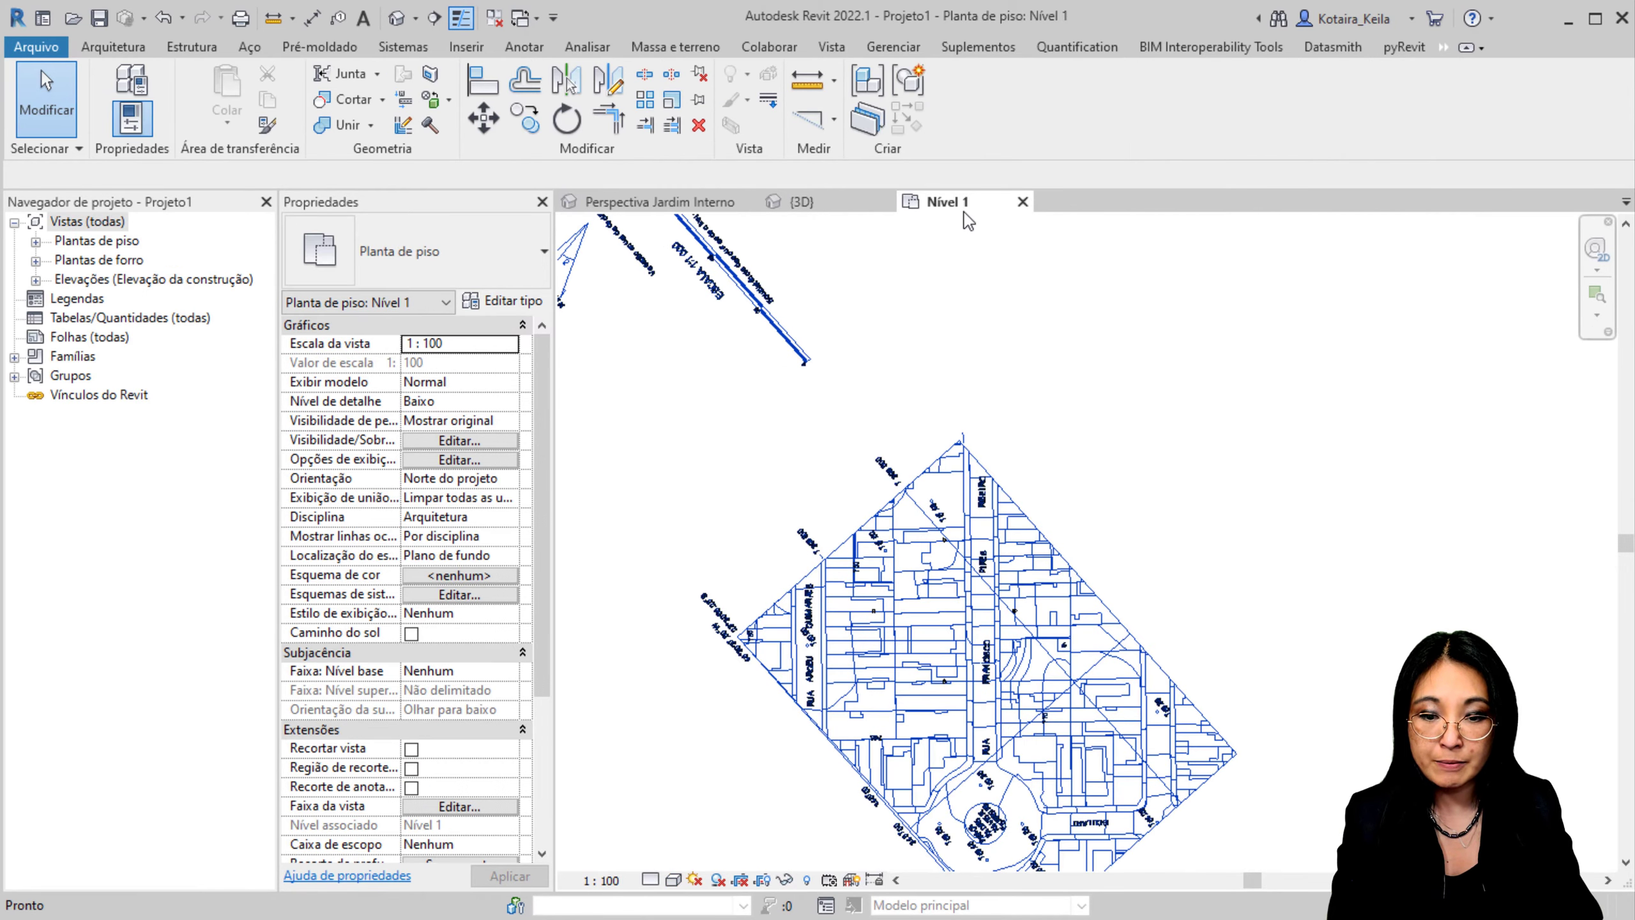
Step: Open the default 3D view and examine the heights of the map's contour lines from an oblique angle
scroll(977, 517, "up", 2)
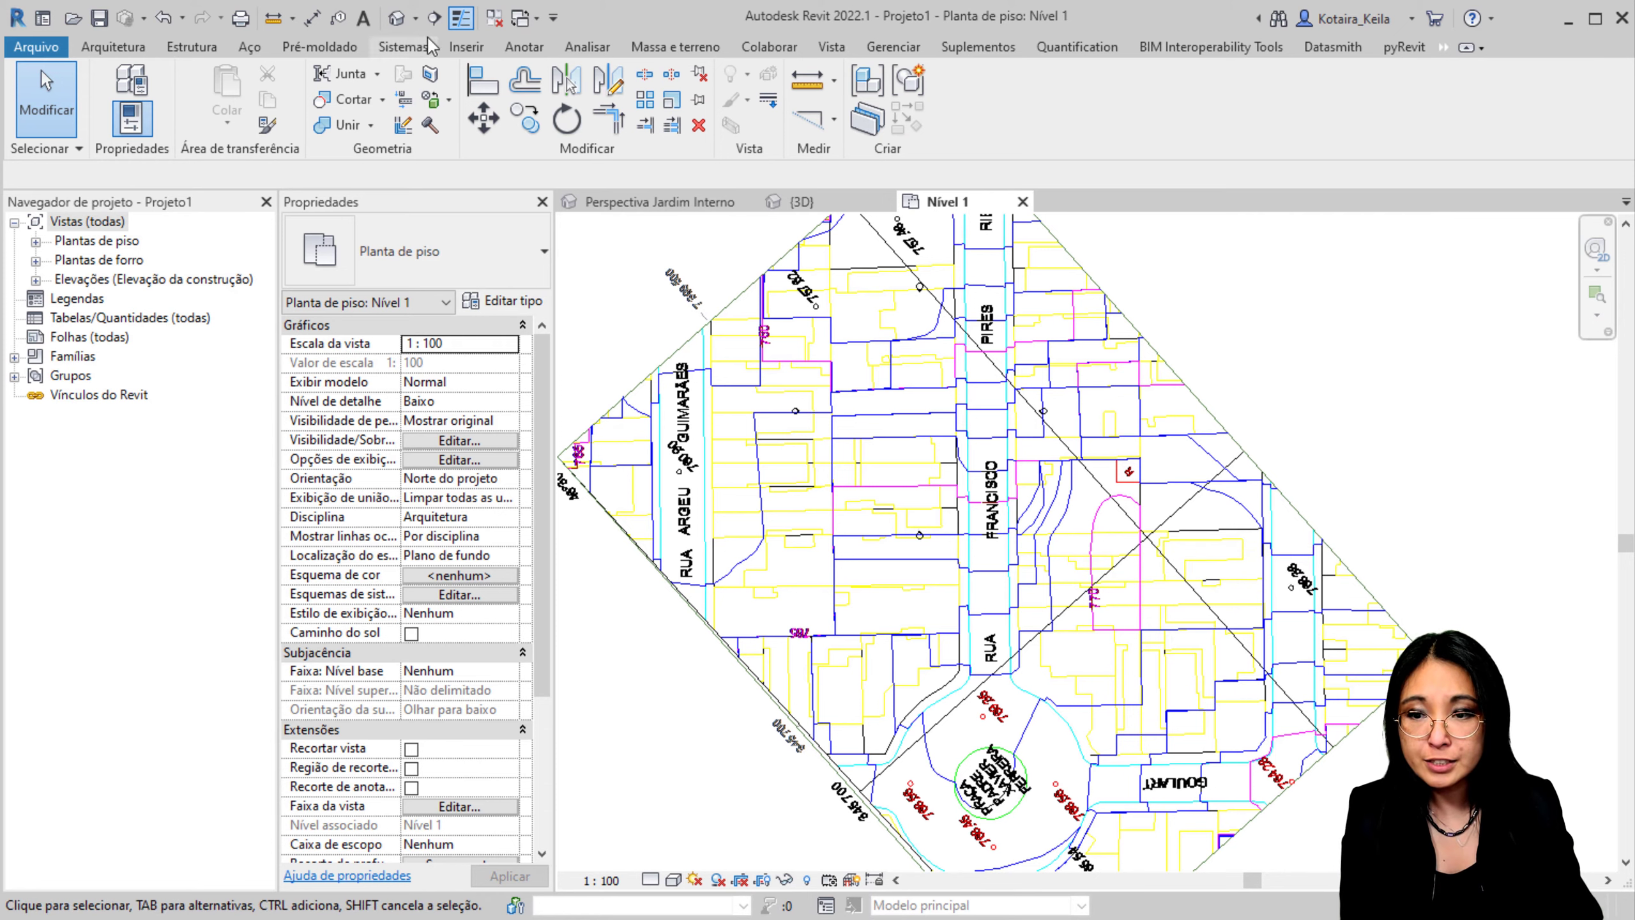
left_click(398, 18)
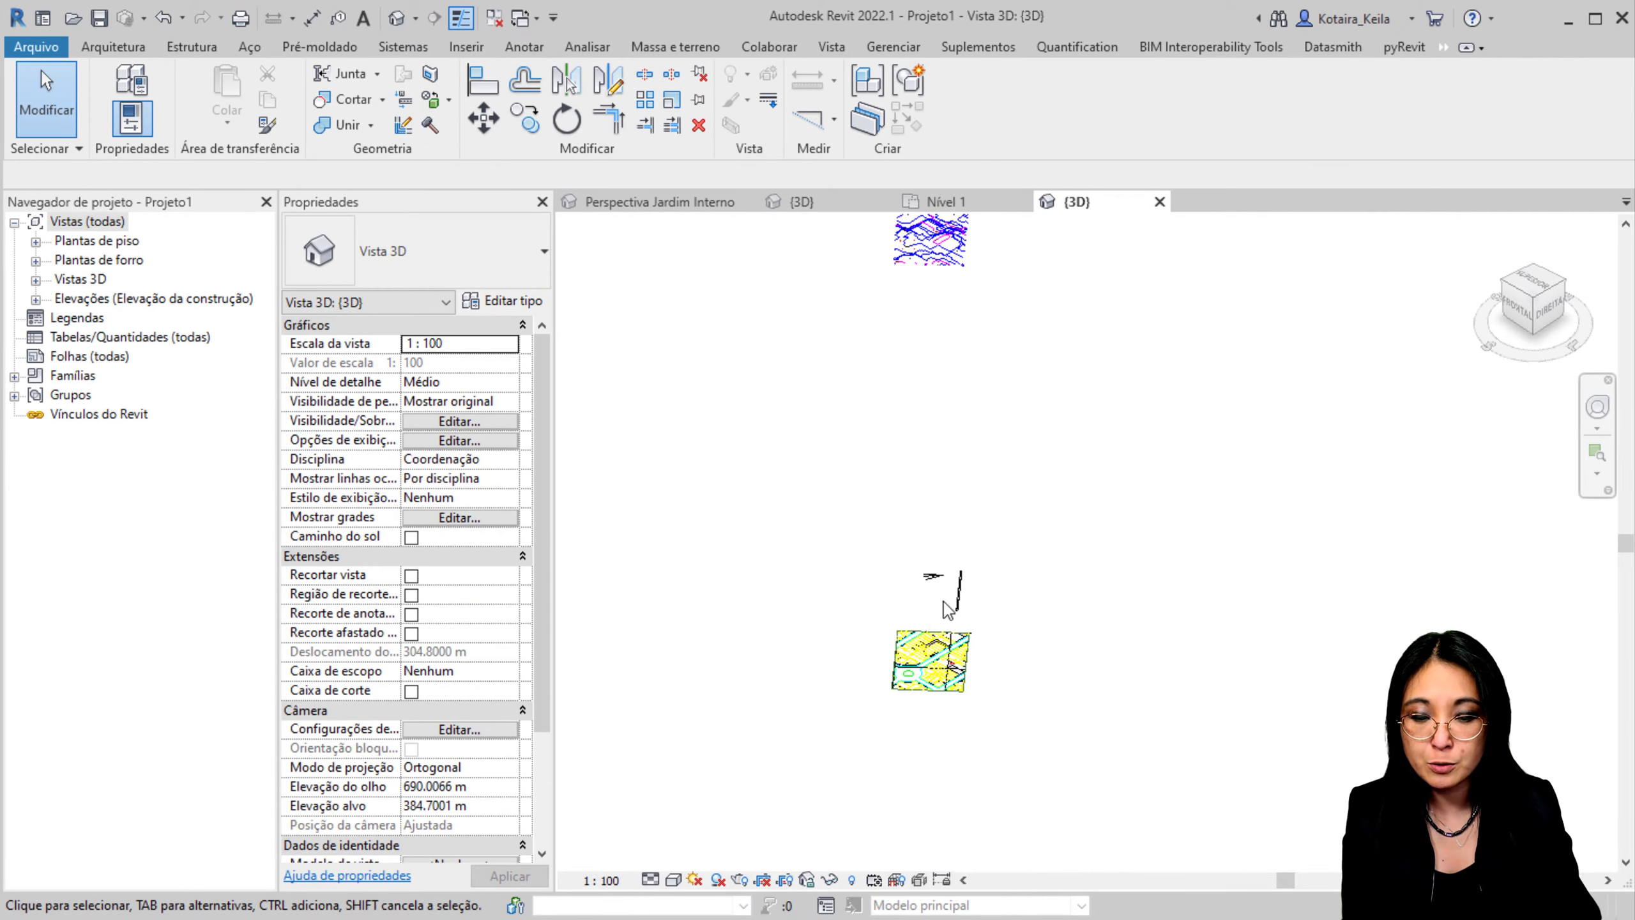
scroll(940, 605, "up", 5)
middle_click_drag(943, 665, 922, 391)
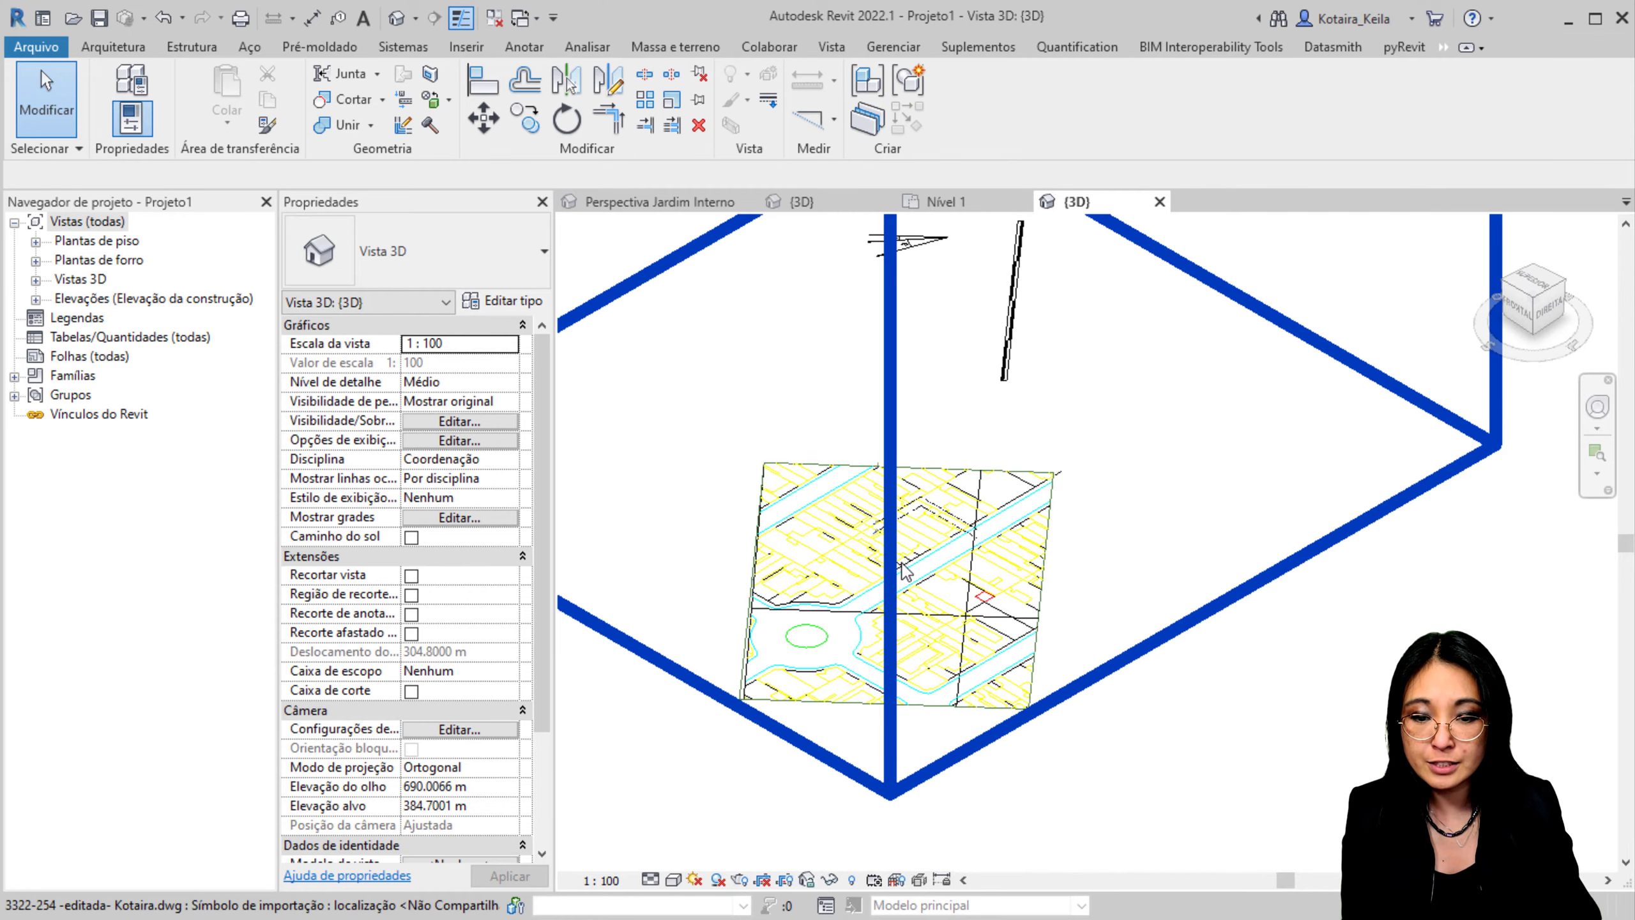
middle_click_drag(912, 711, 770, 451, "shift")
scroll(787, 644, "down", 5)
scroll(765, 512, "up", 5)
scroll(764, 513, "up", 8)
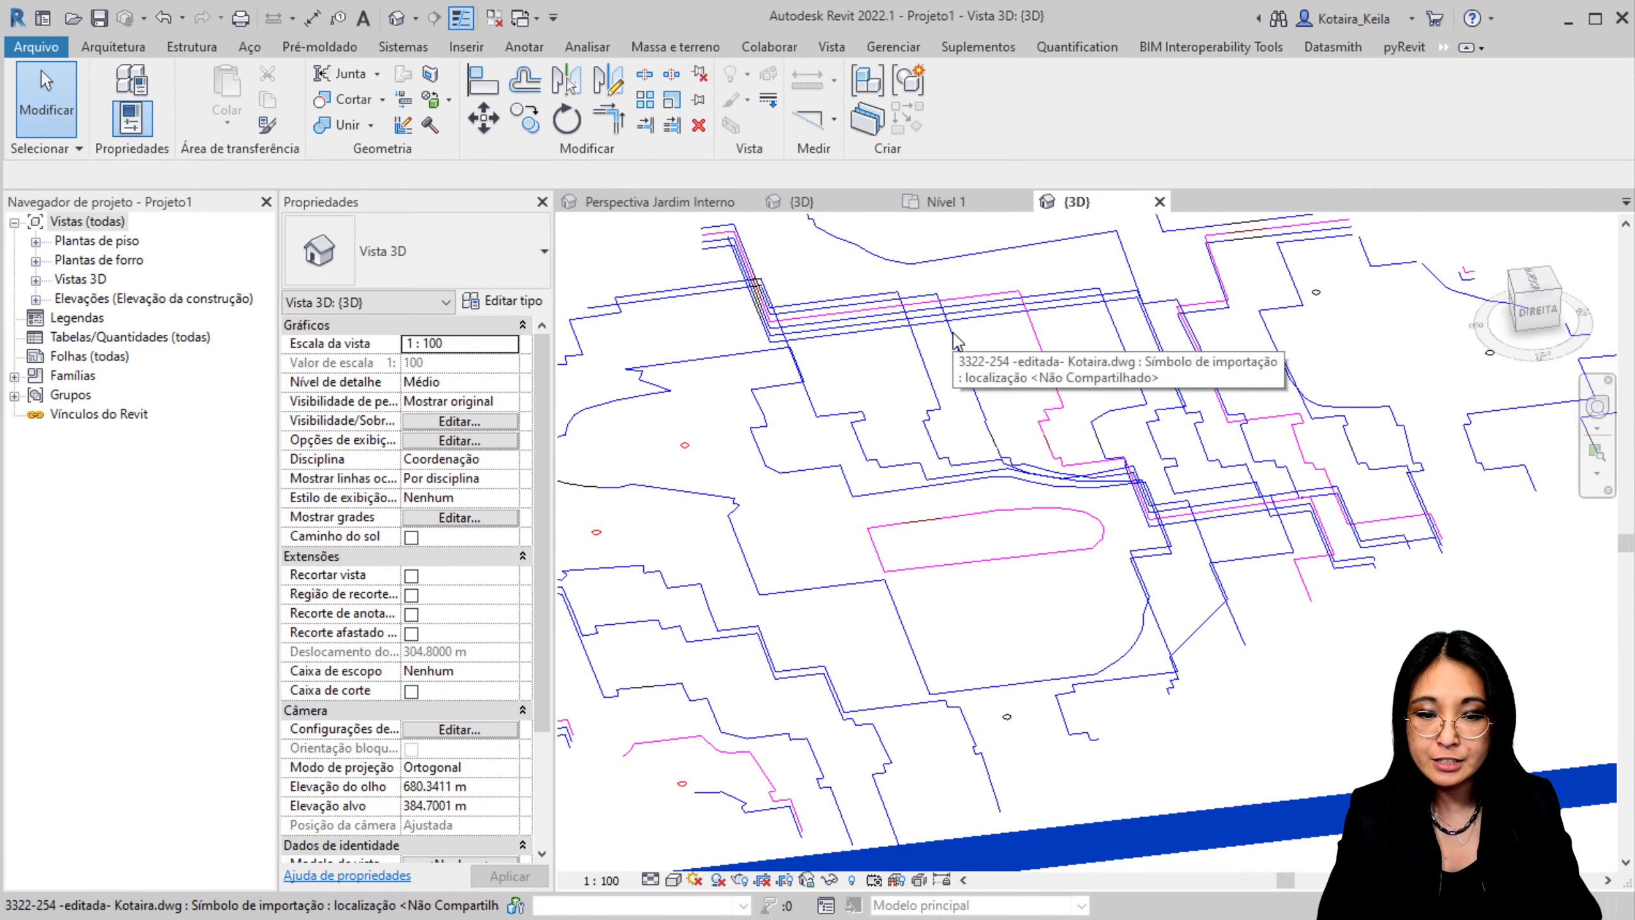
Step: Return to the Nível 1 floor plan and list the project's elevation views in the project browser
left_click(79, 245)
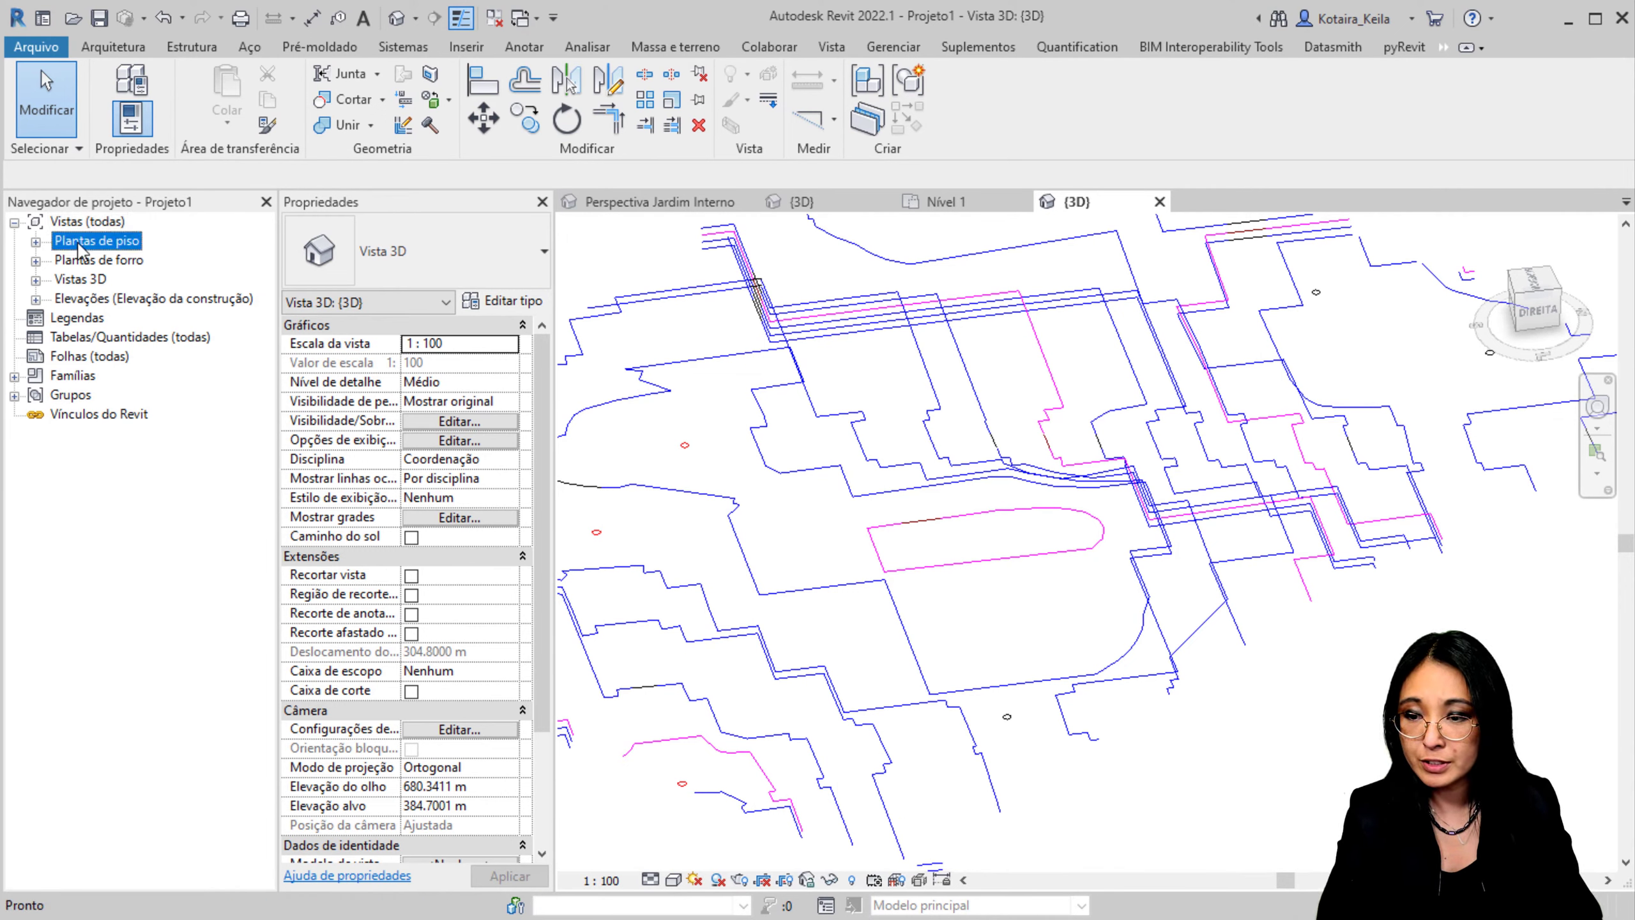
double_click(80, 248)
double_click(96, 259)
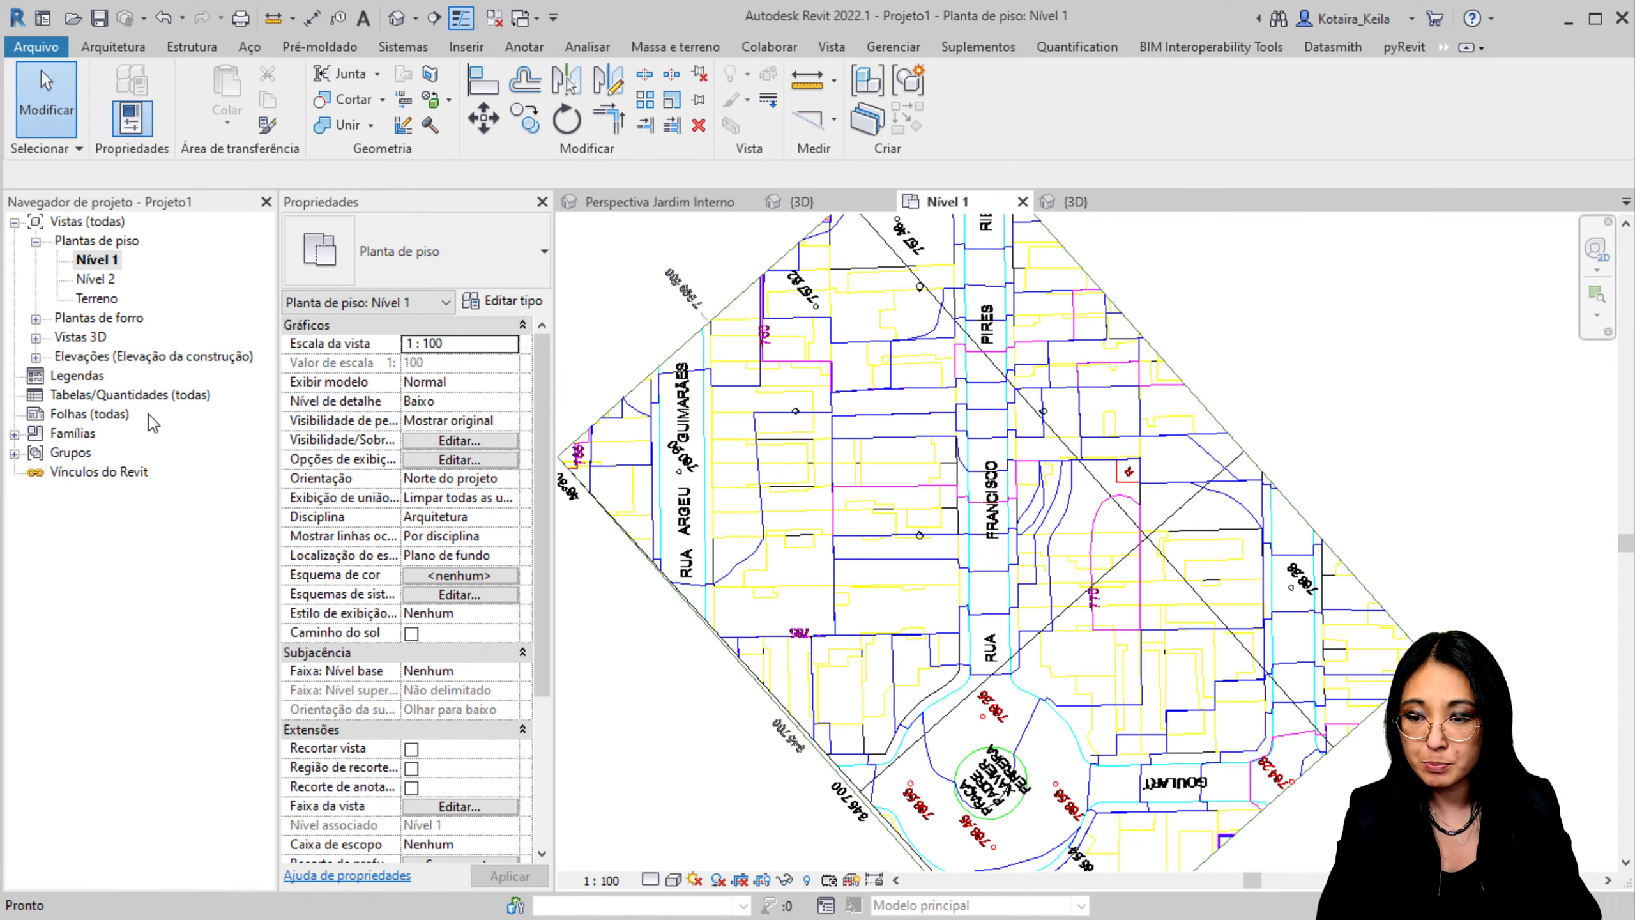
double_click(152, 358)
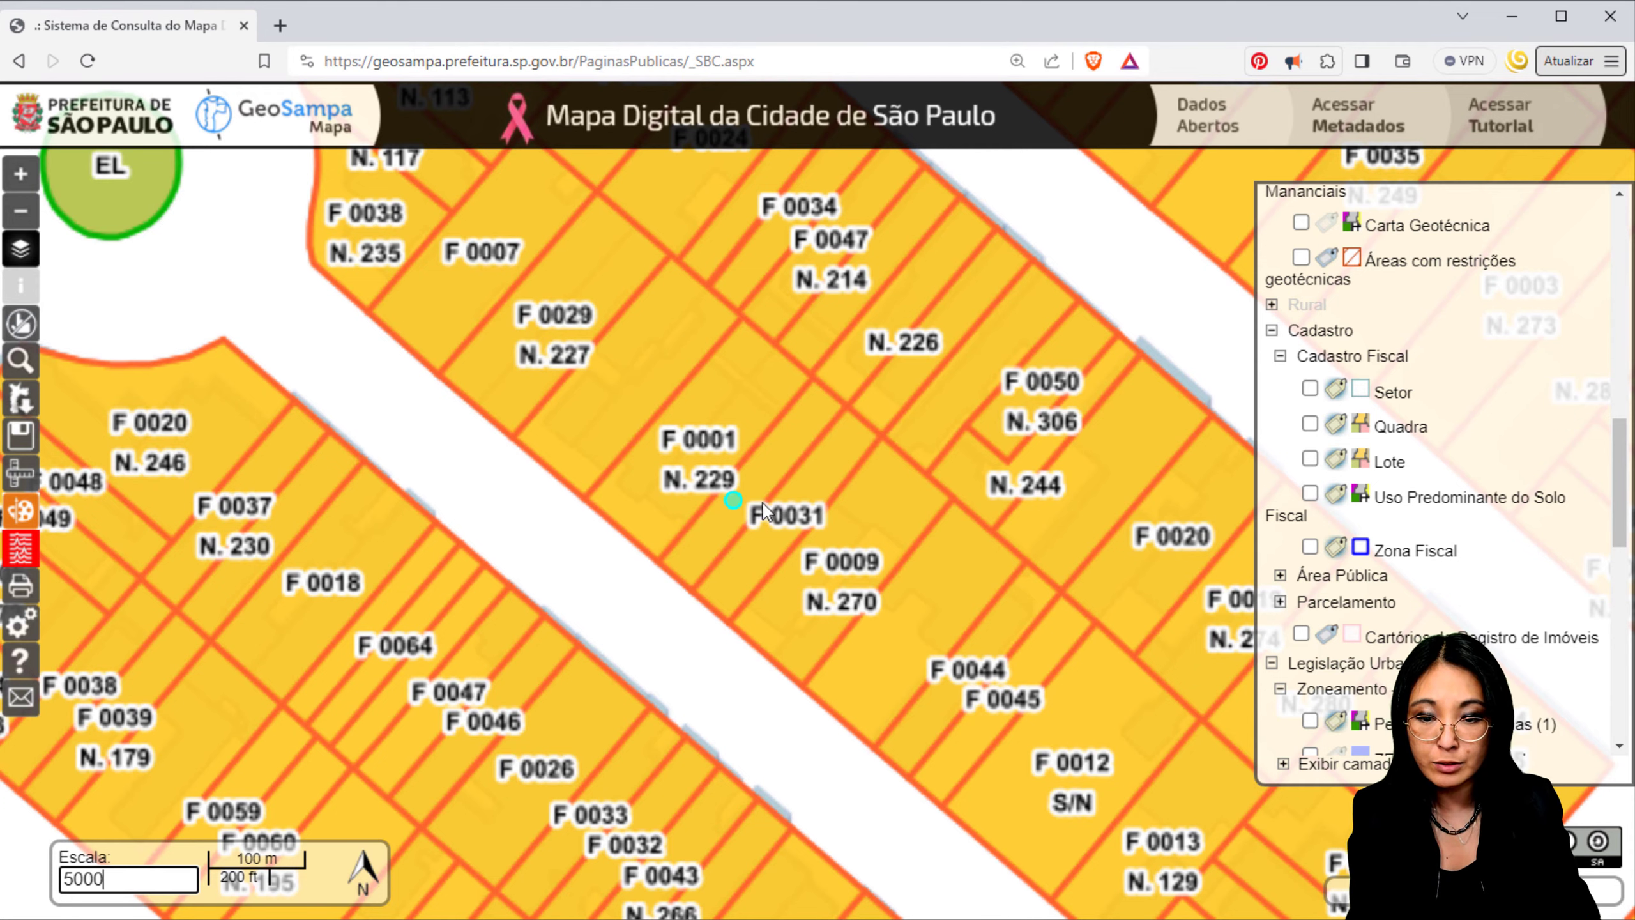
Step: Set the GeoSampa map's scale to 2000 to view the lots, and return to Revit
key("BackSpace")
key("BackSpace")
key("BackSpace")
key("BackSpace")
type("2000")
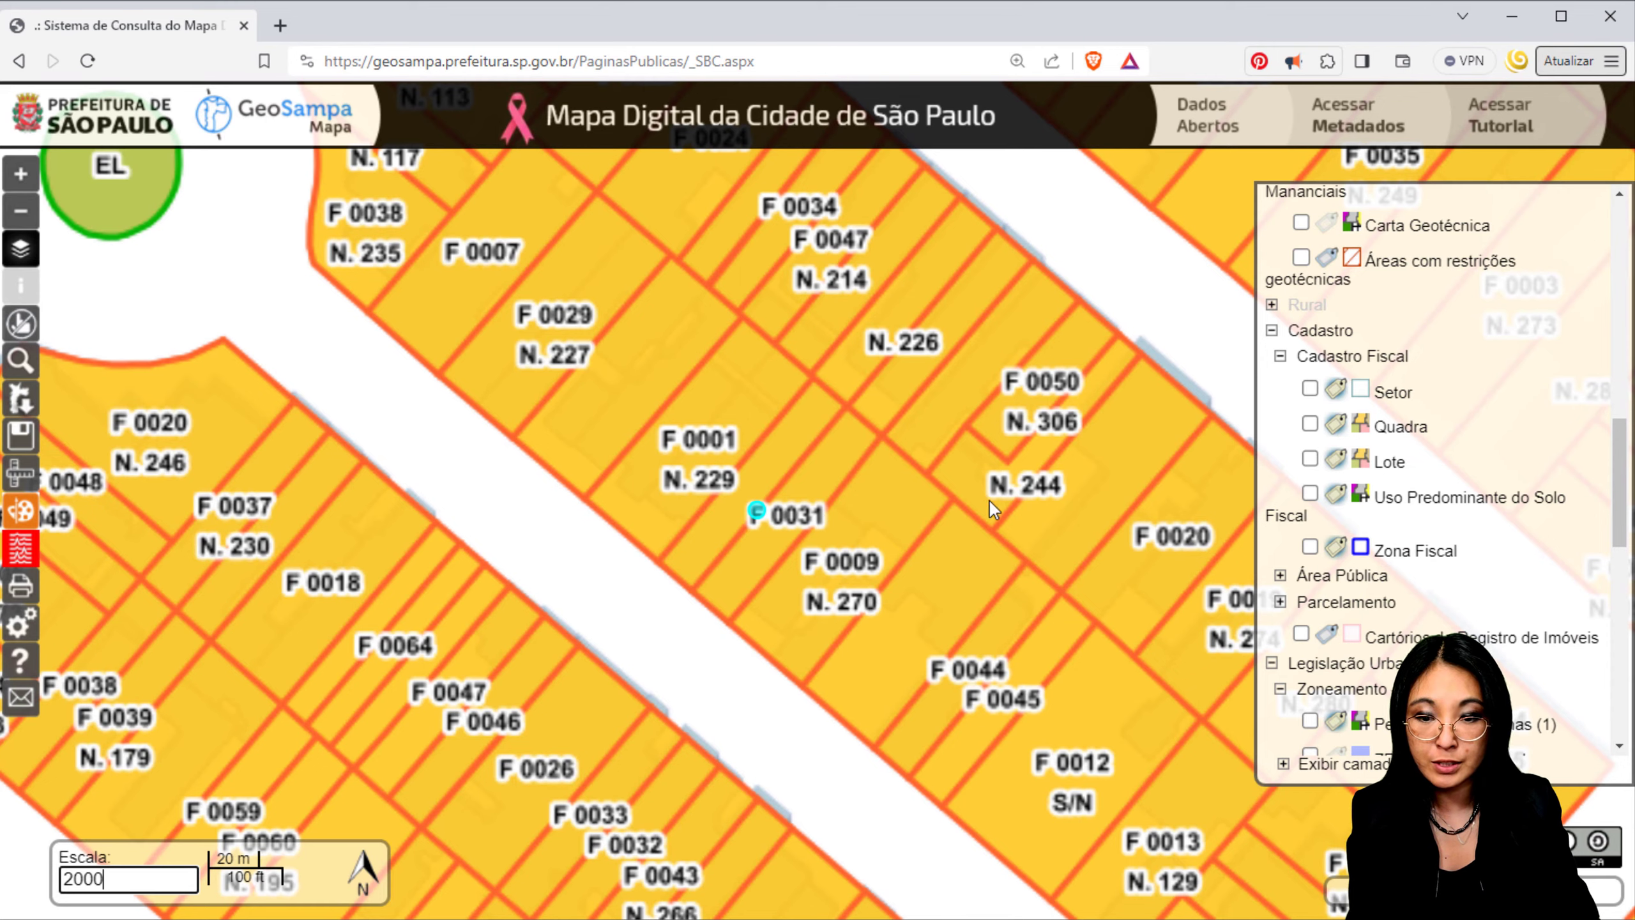
left_click(1500, 17)
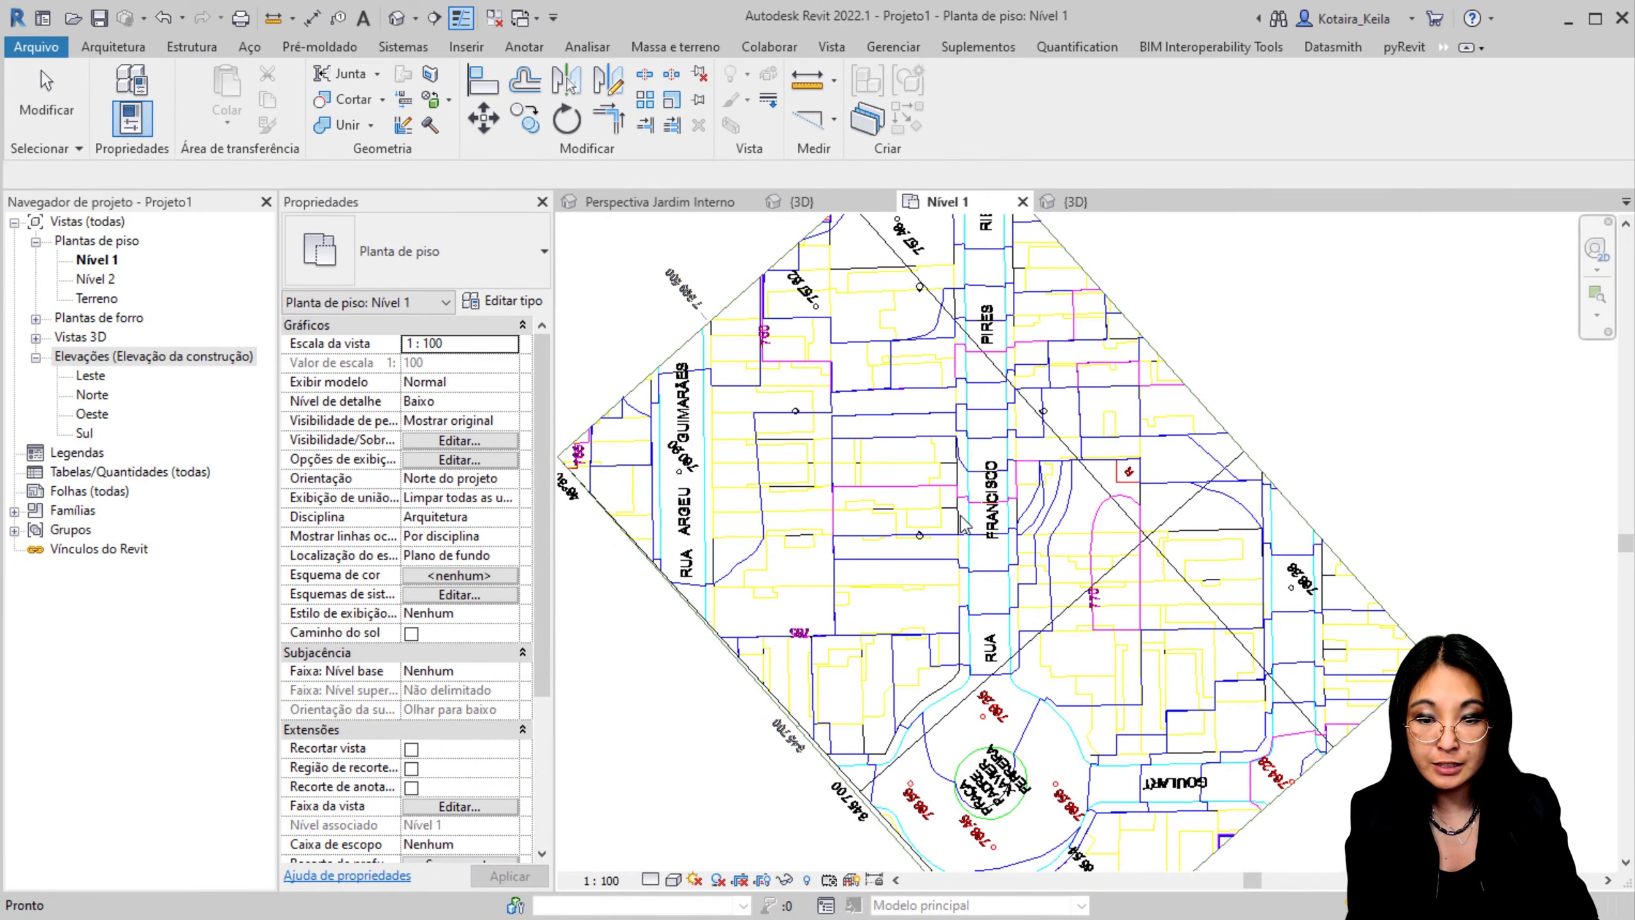
Step: Compare the lots in the Nível 1 plan with those on the GeoSampa map in the browser, and return to Revit
scroll(962, 509, "up", 2)
scroll(923, 473, "up", 1)
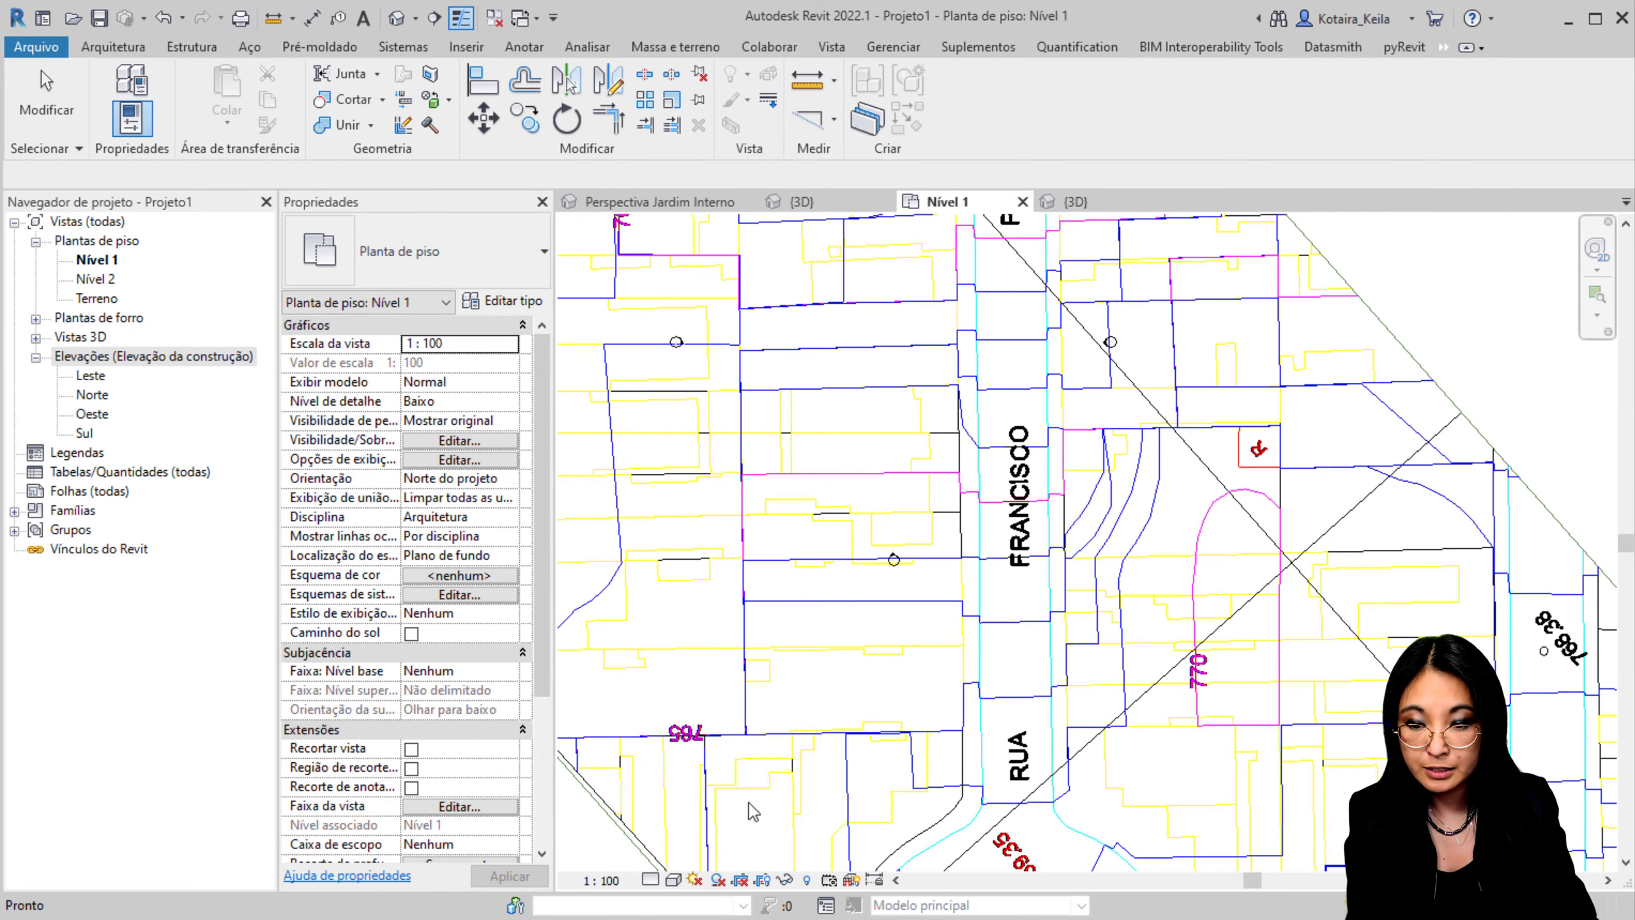
key("alt+Tab")
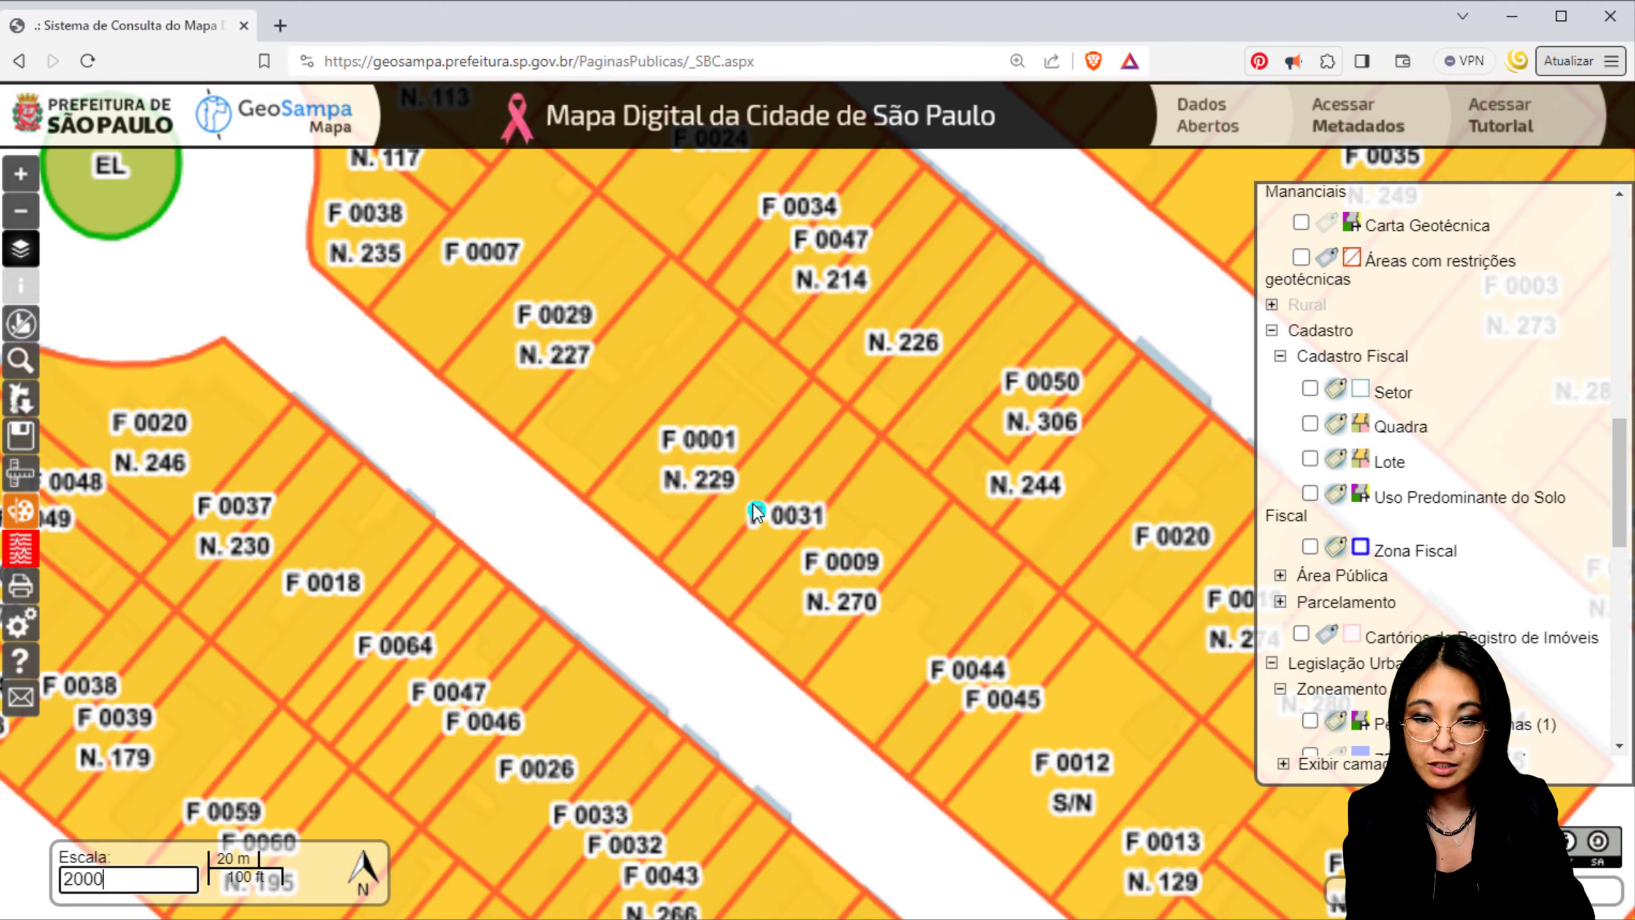
scroll(756, 513, "up", 2)
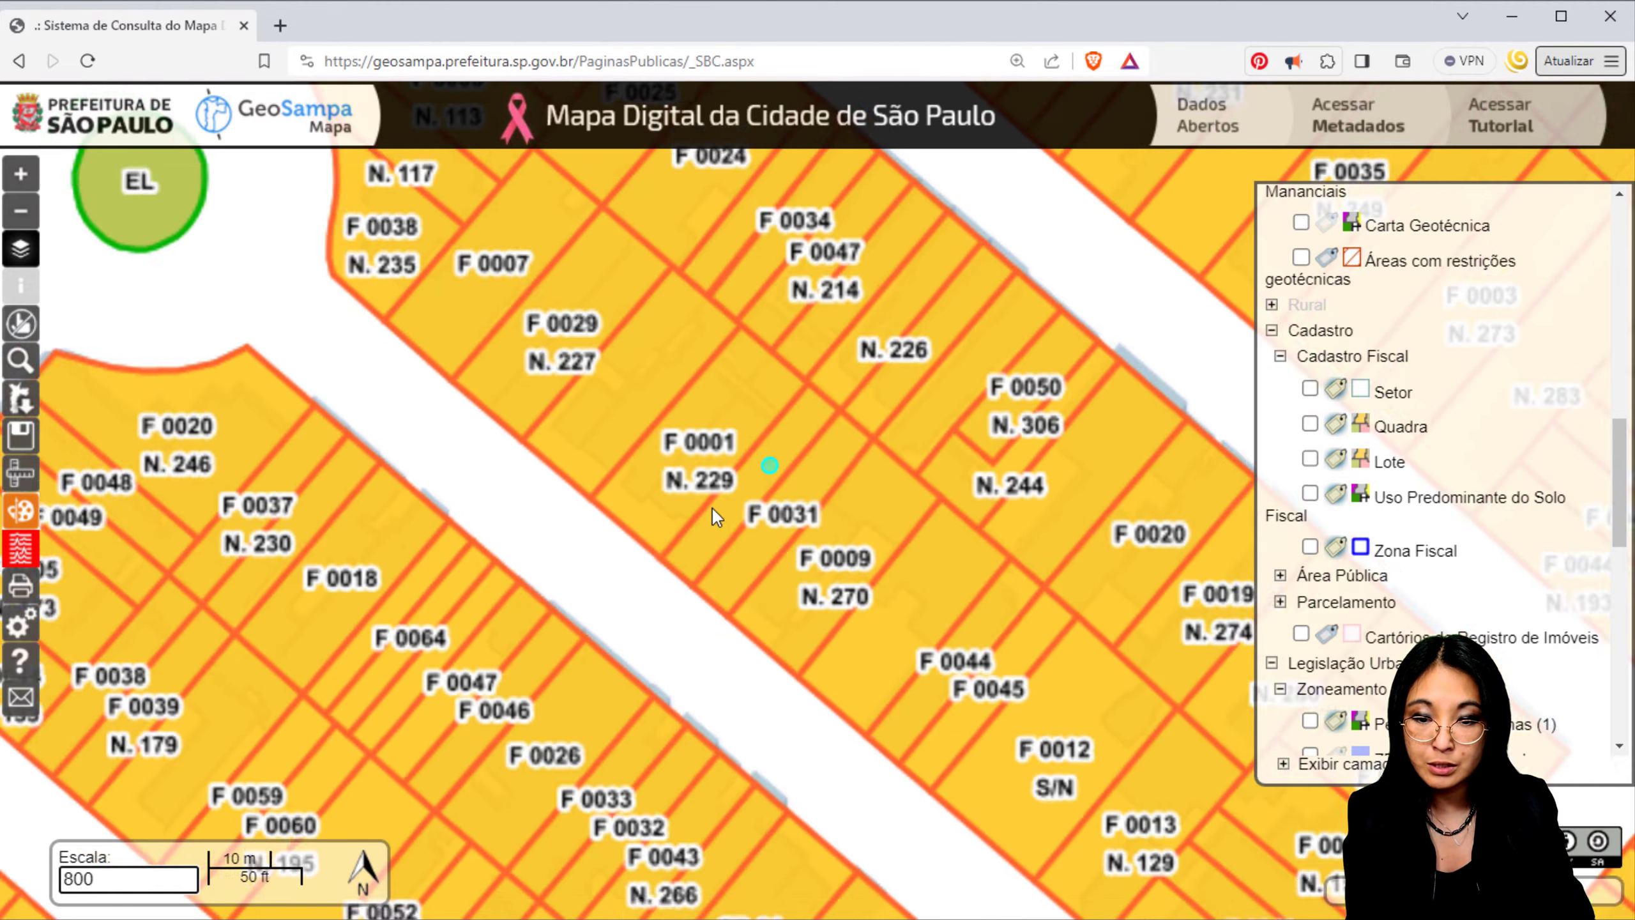
scroll(712, 506, "down", 3)
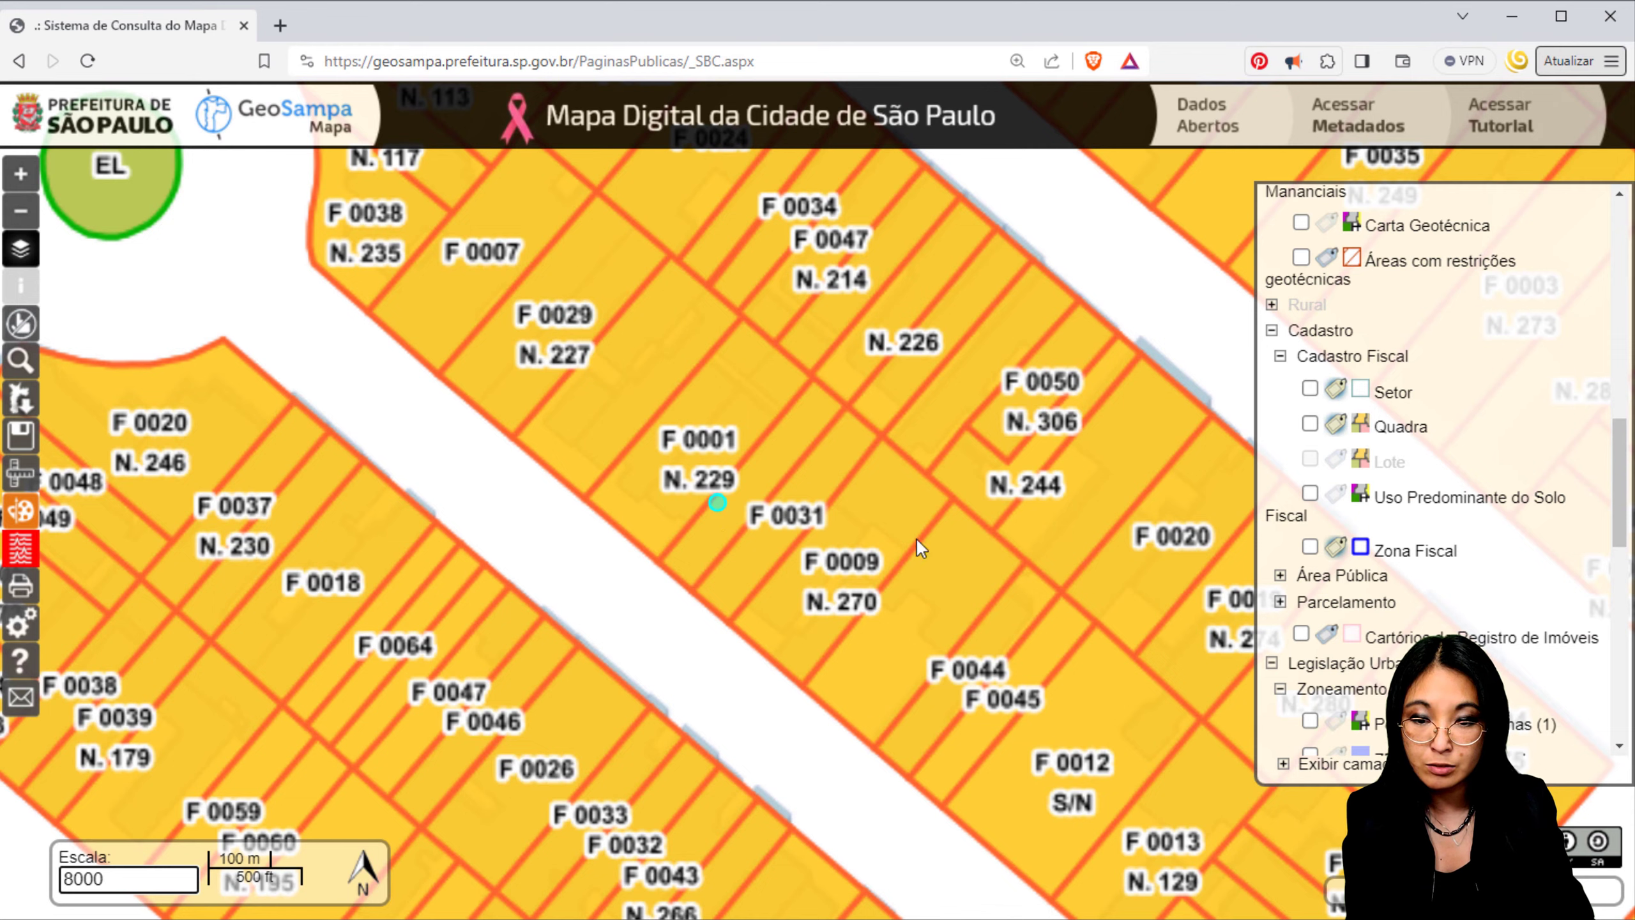
left_click(1511, 16)
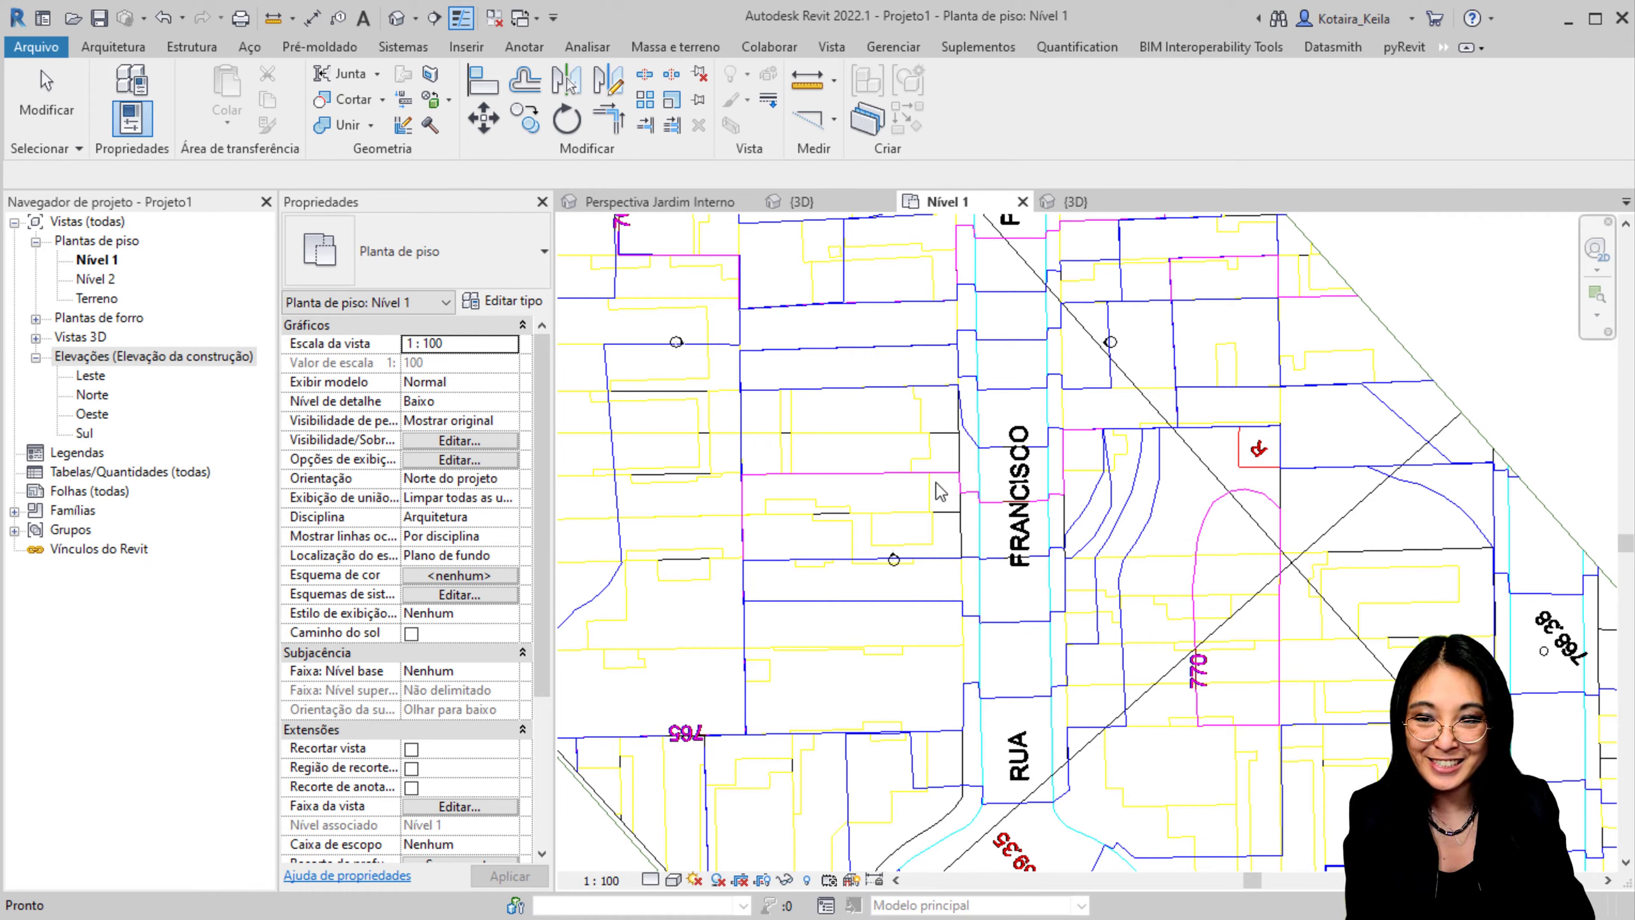
Step: Draw a horizontal section line across the whole GeoSampa map, passing near the magenta-edged lot beside Rua Francisco
left_click(435, 18)
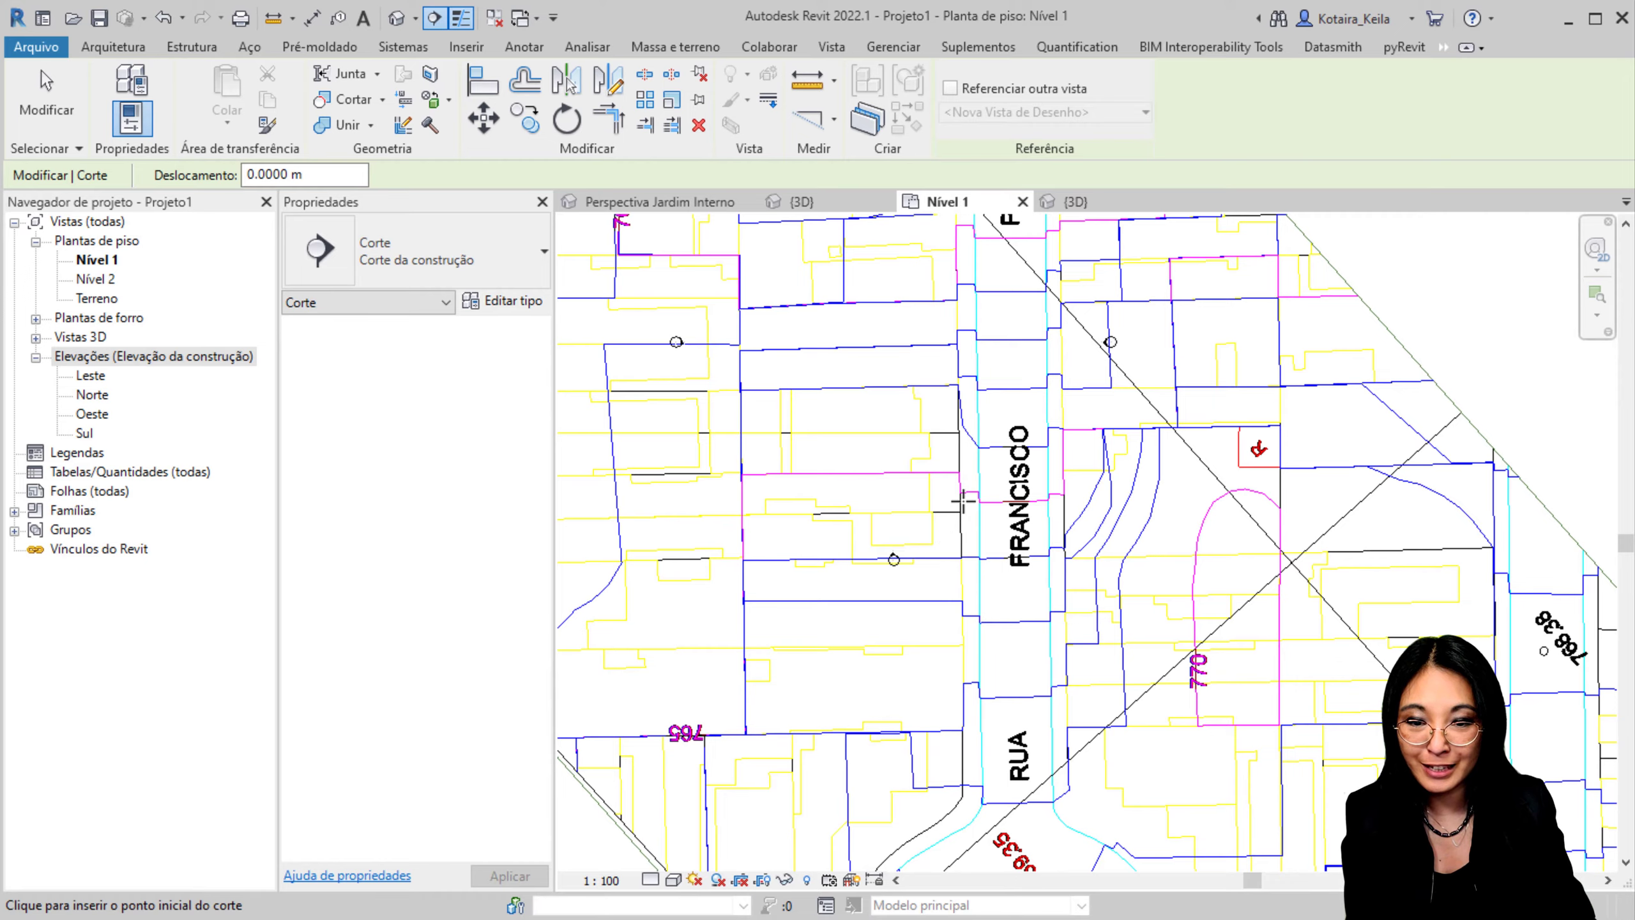
scroll(963, 501, "down", 2)
middle_click_drag(786, 490, 882, 459)
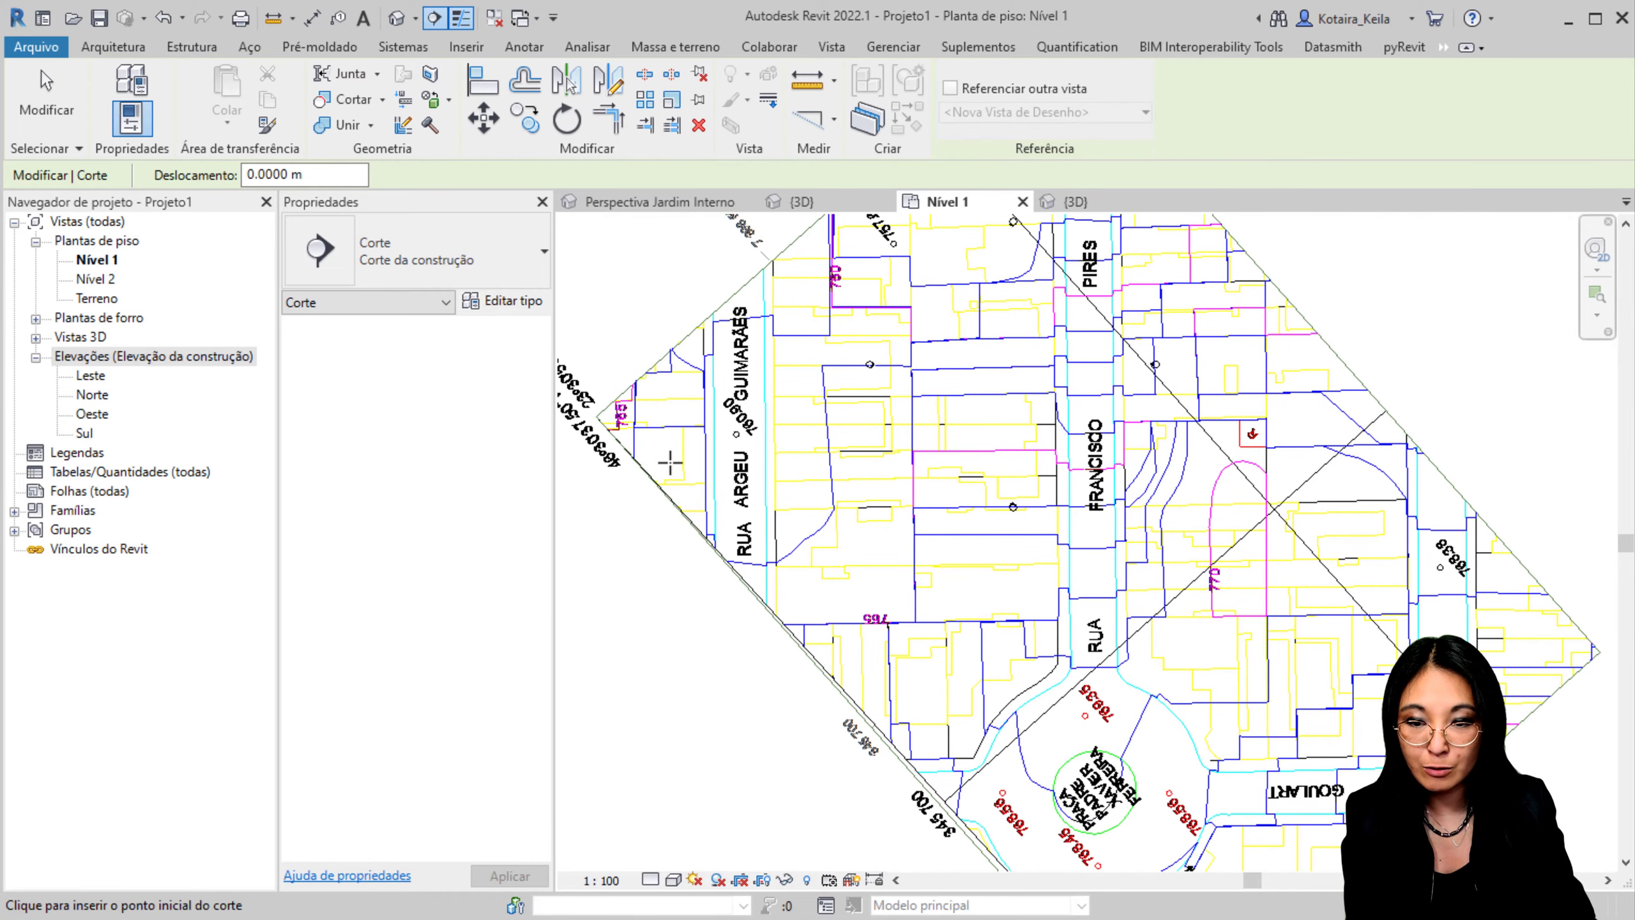
left_click(598, 464)
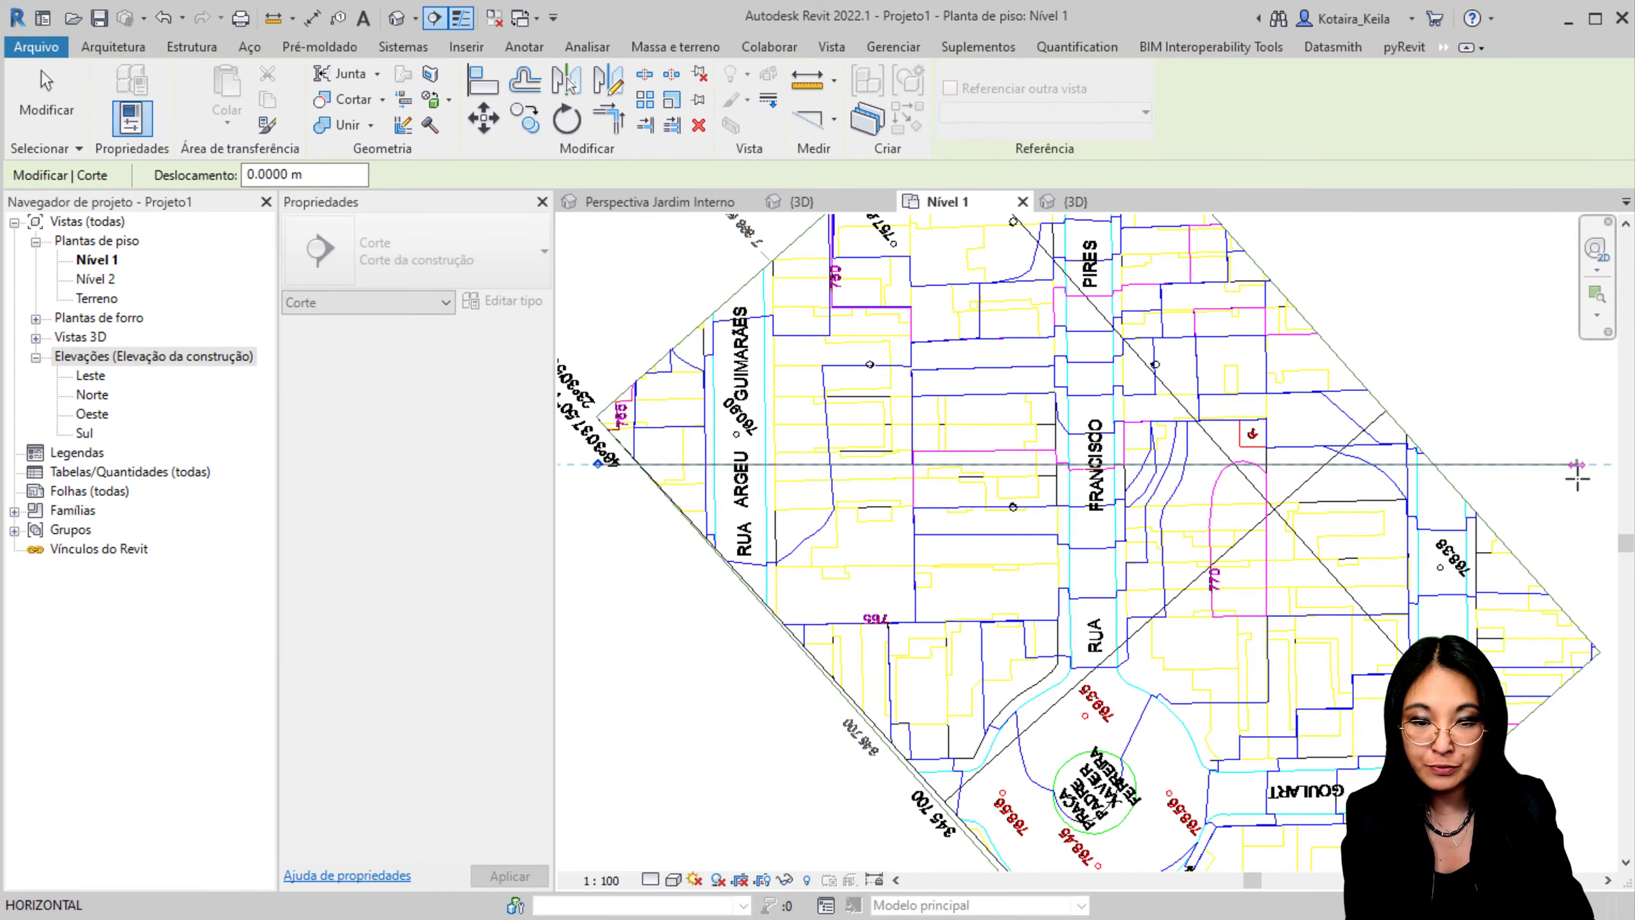
left_click(1500, 465)
Step: Shorten the section's view depth to about 0.64 m and nudge the section line slightly down over the lot
scroll(1066, 460, "up", 3)
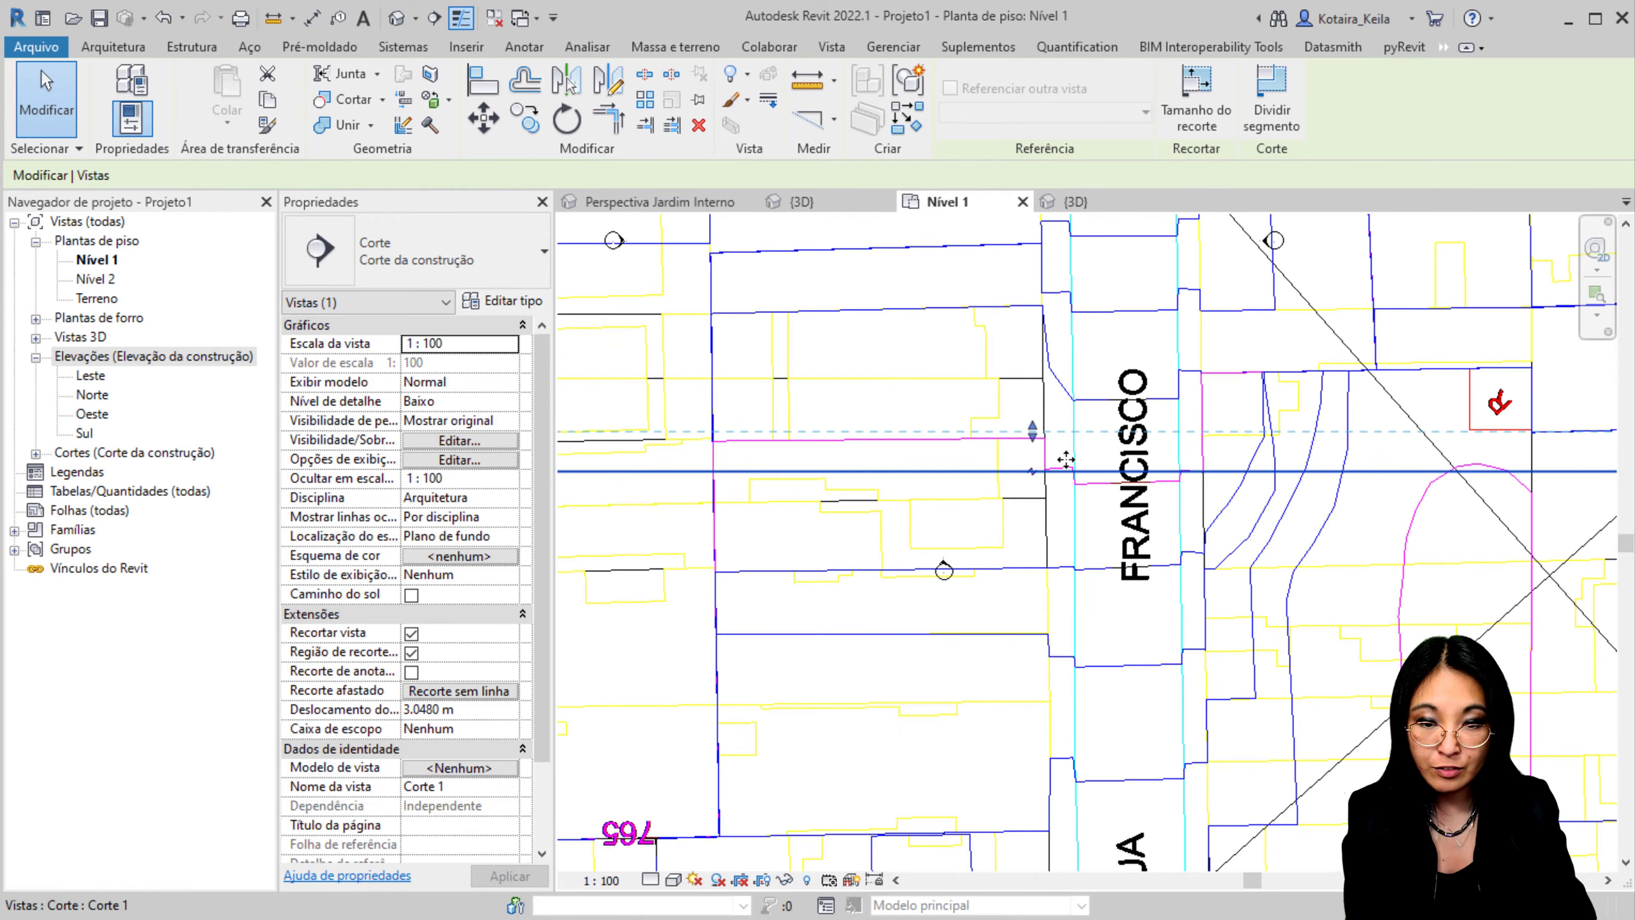
scroll(1067, 460, "up", 1)
left_click_drag(1026, 426, 1029, 465)
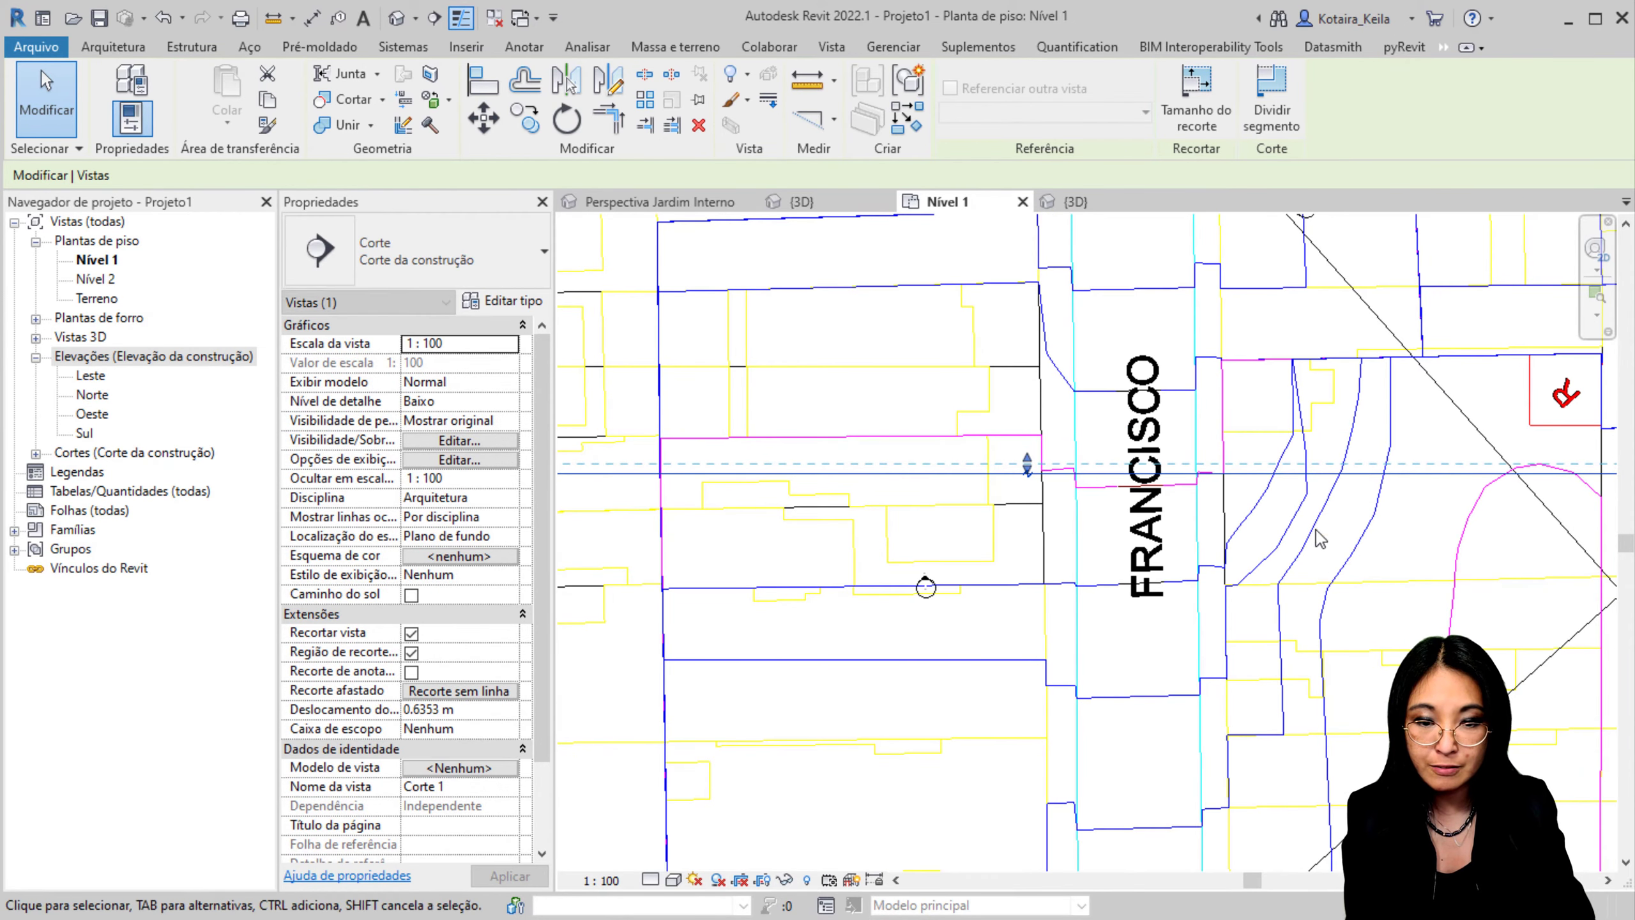
key("Down")
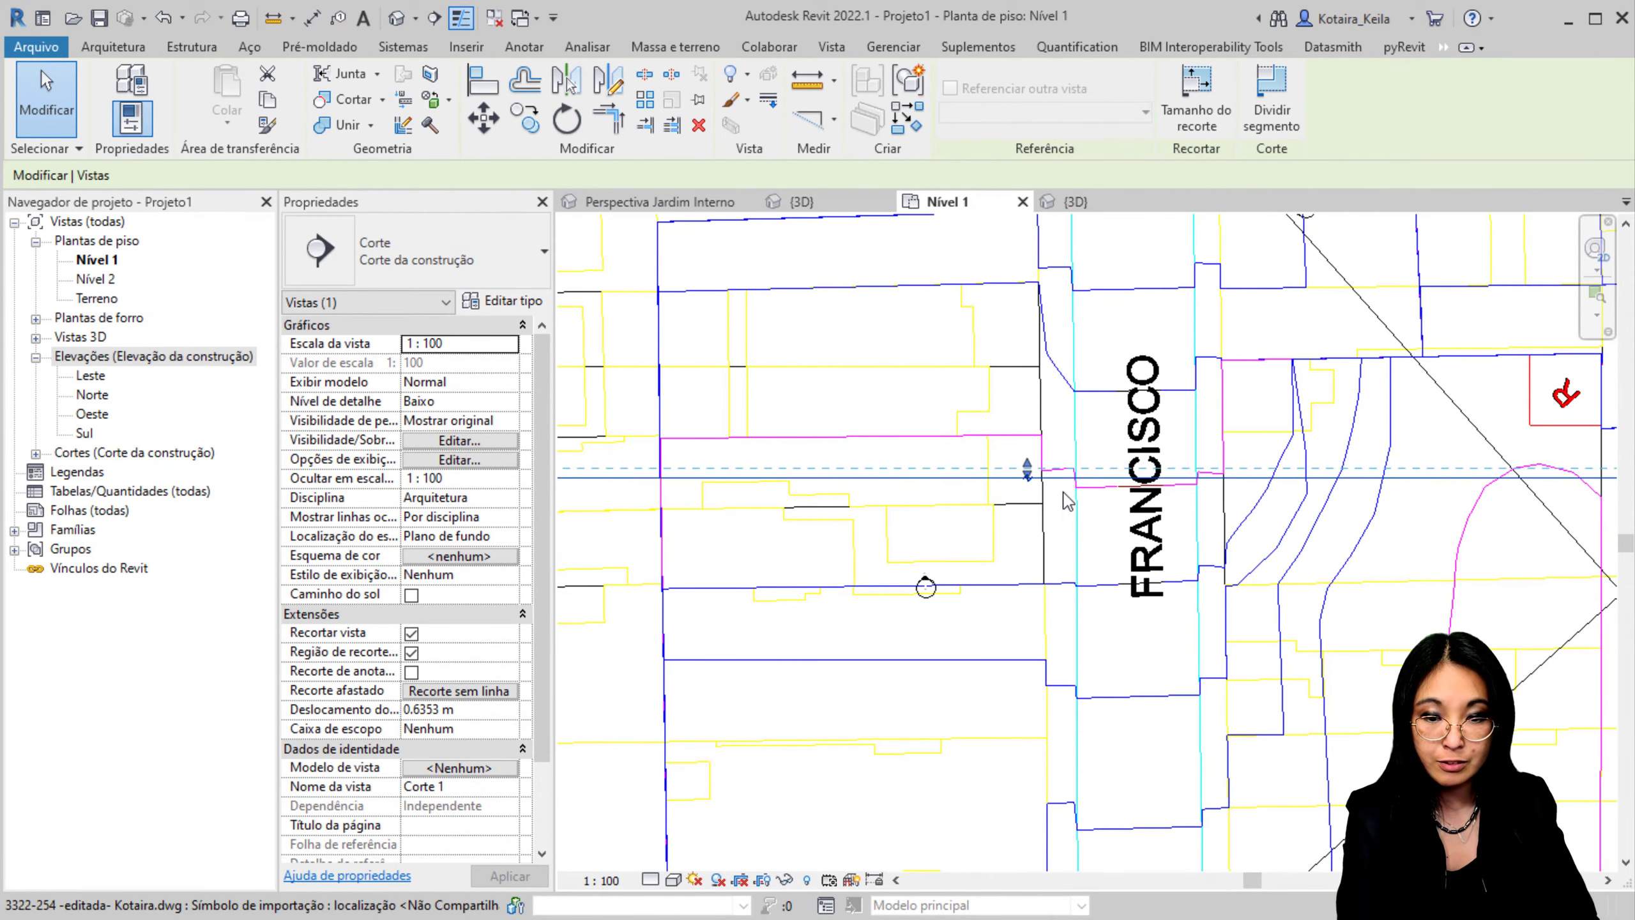
scroll(1138, 565, "down", 5)
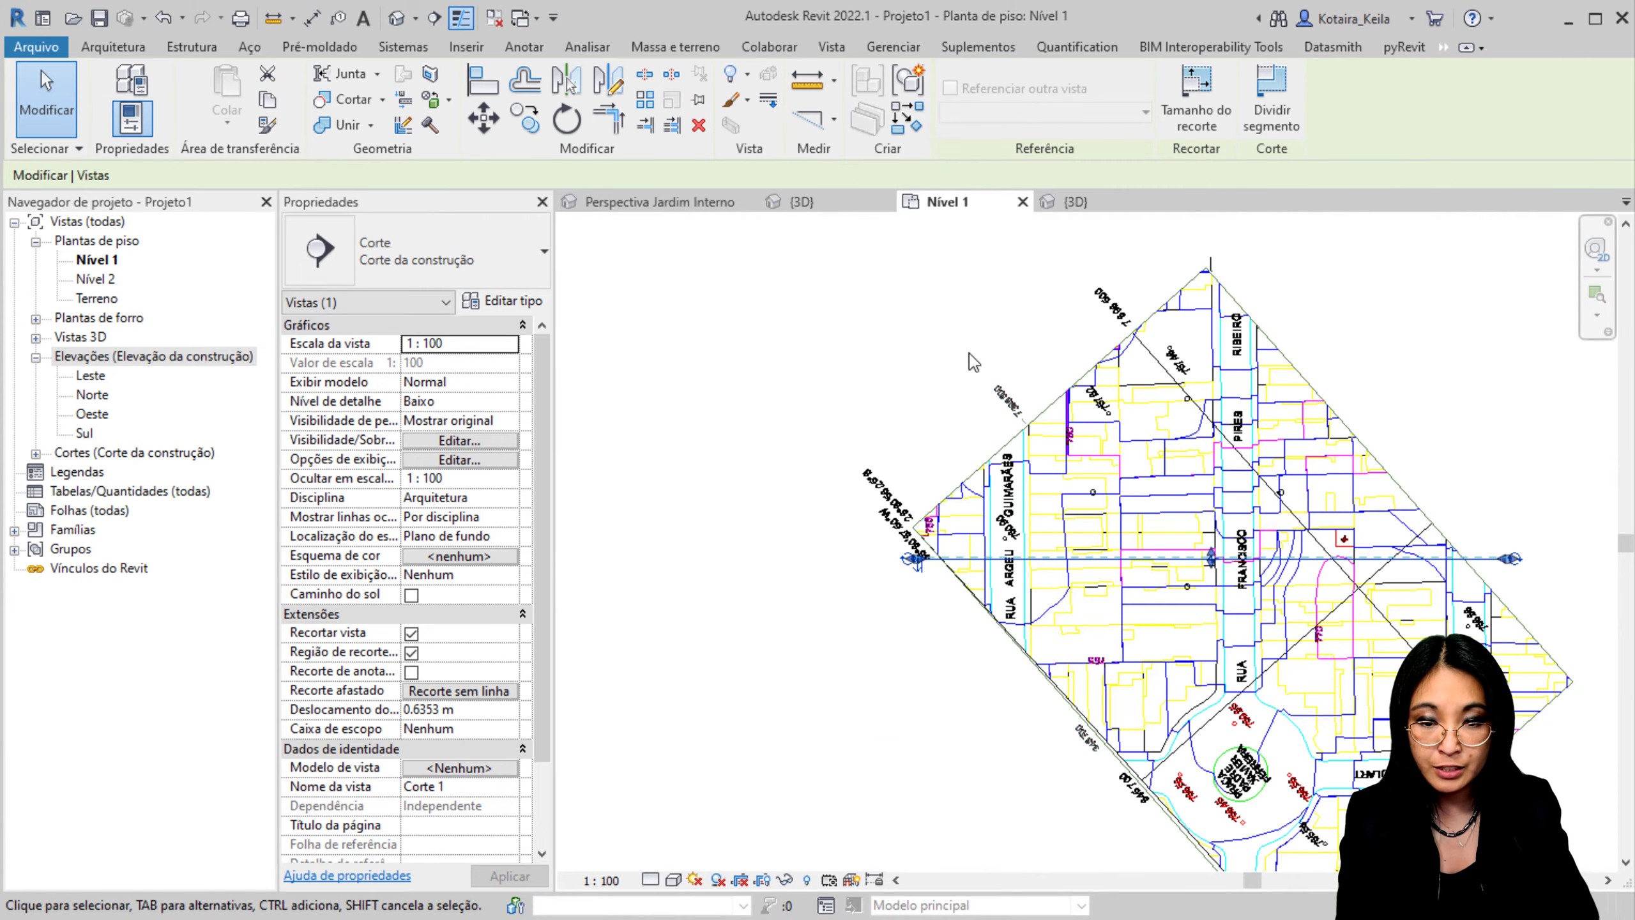
key("Escape")
Step: Open the Corte 1 section and examine the height of the map's contour lines above the base line
scroll(947, 622, "up", 4)
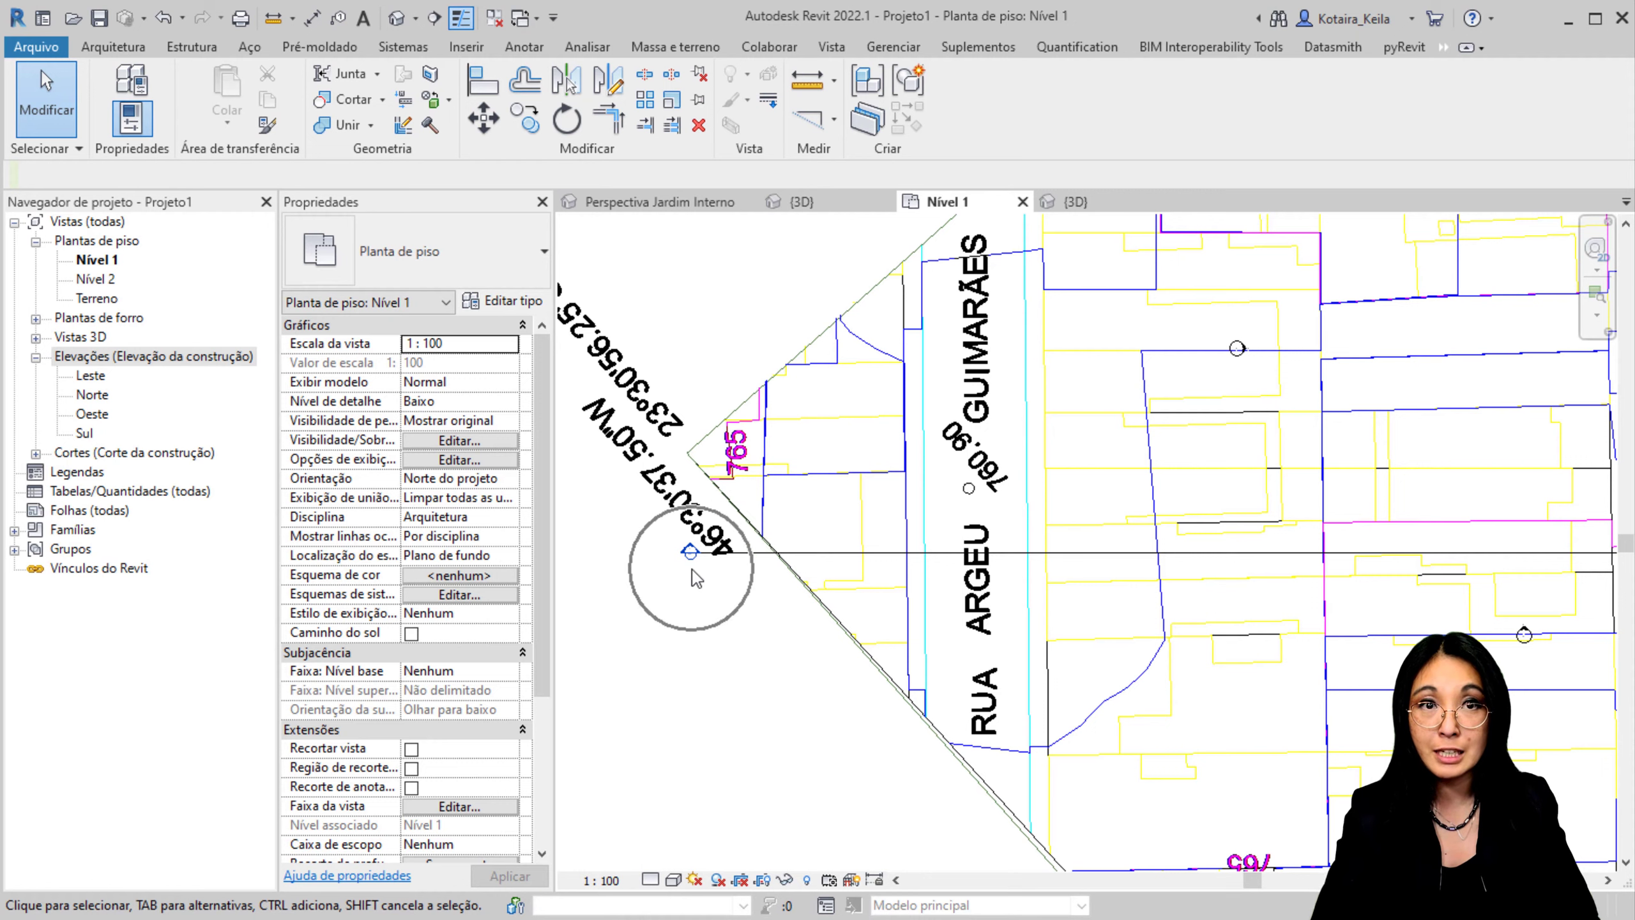
double_click(693, 551)
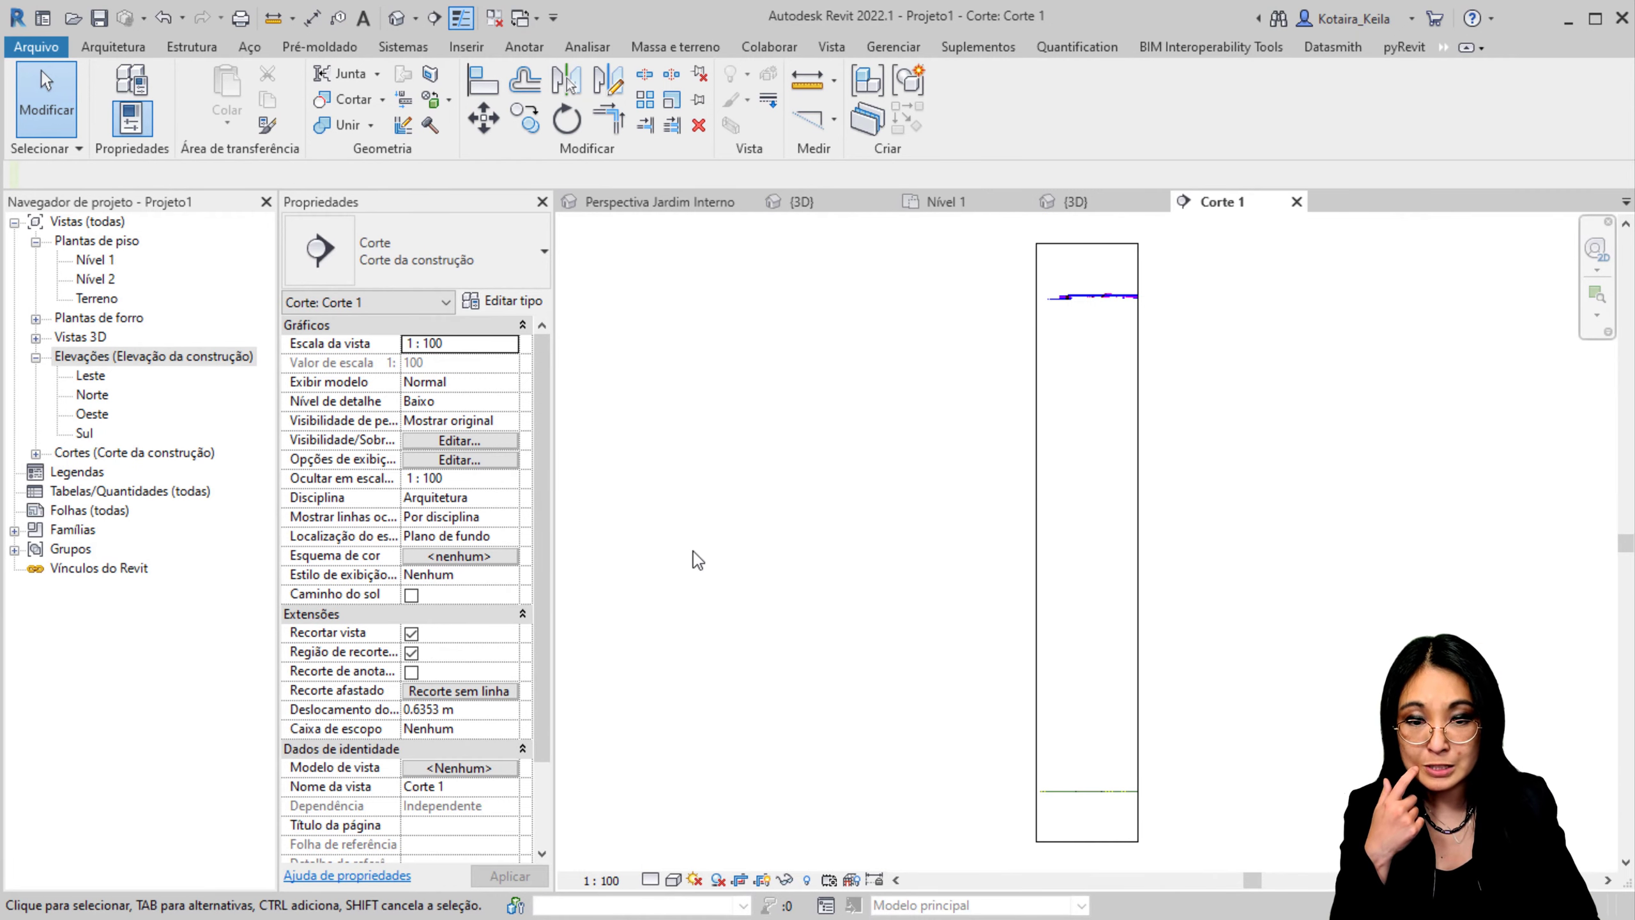
scroll(905, 409, "up", 5)
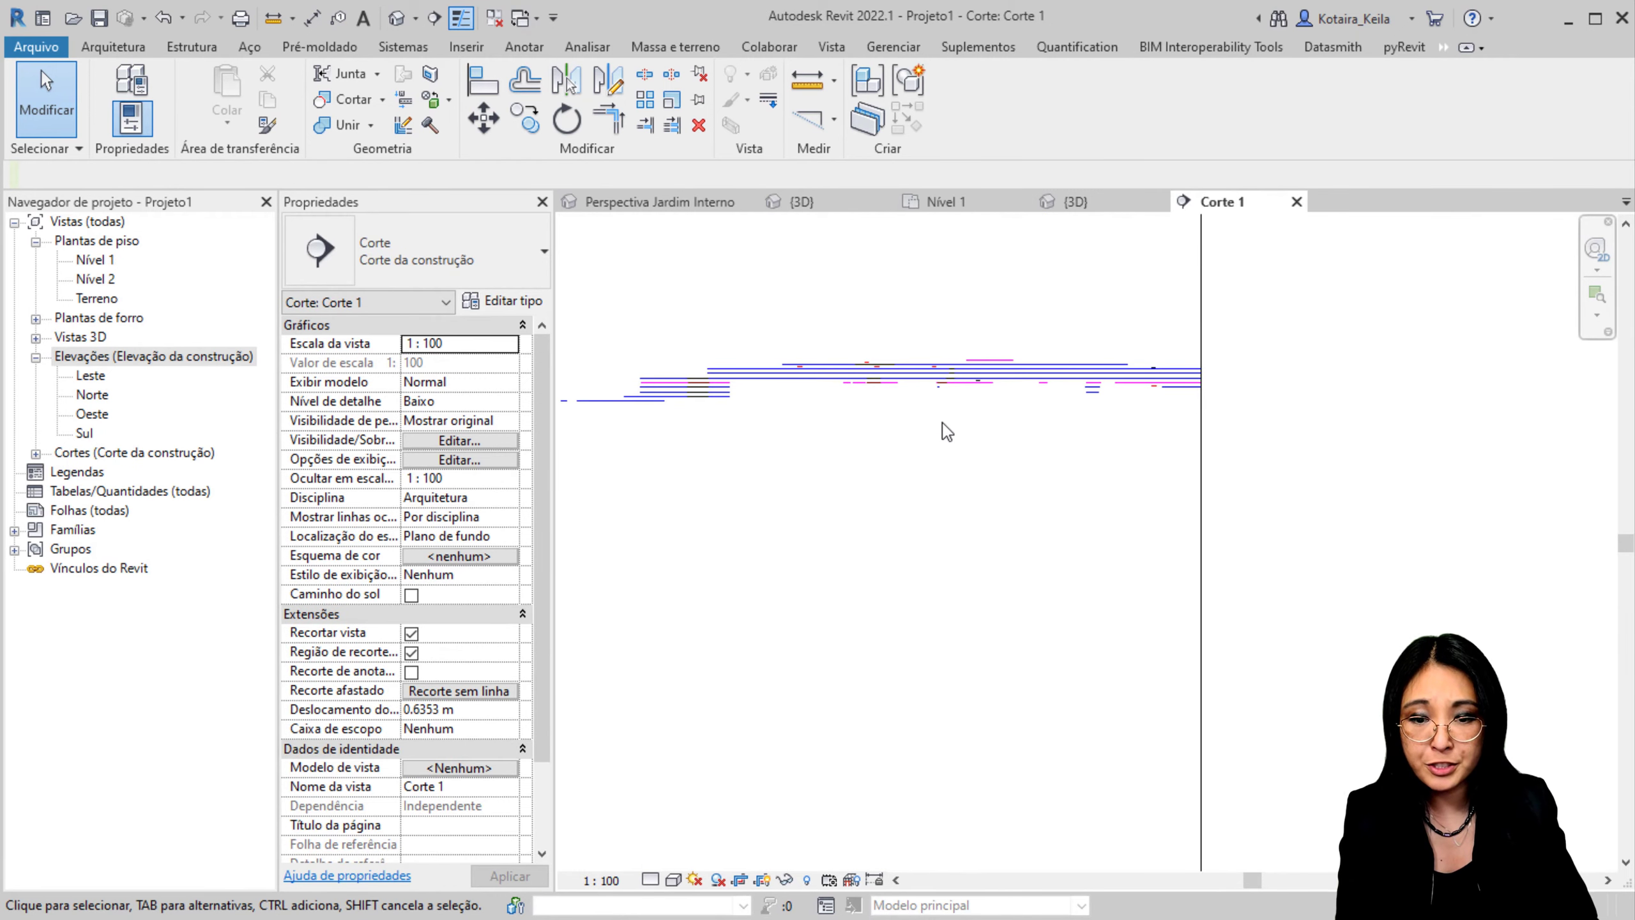
scroll(947, 500, "down", 5)
middle_click_drag(979, 596, 880, 179)
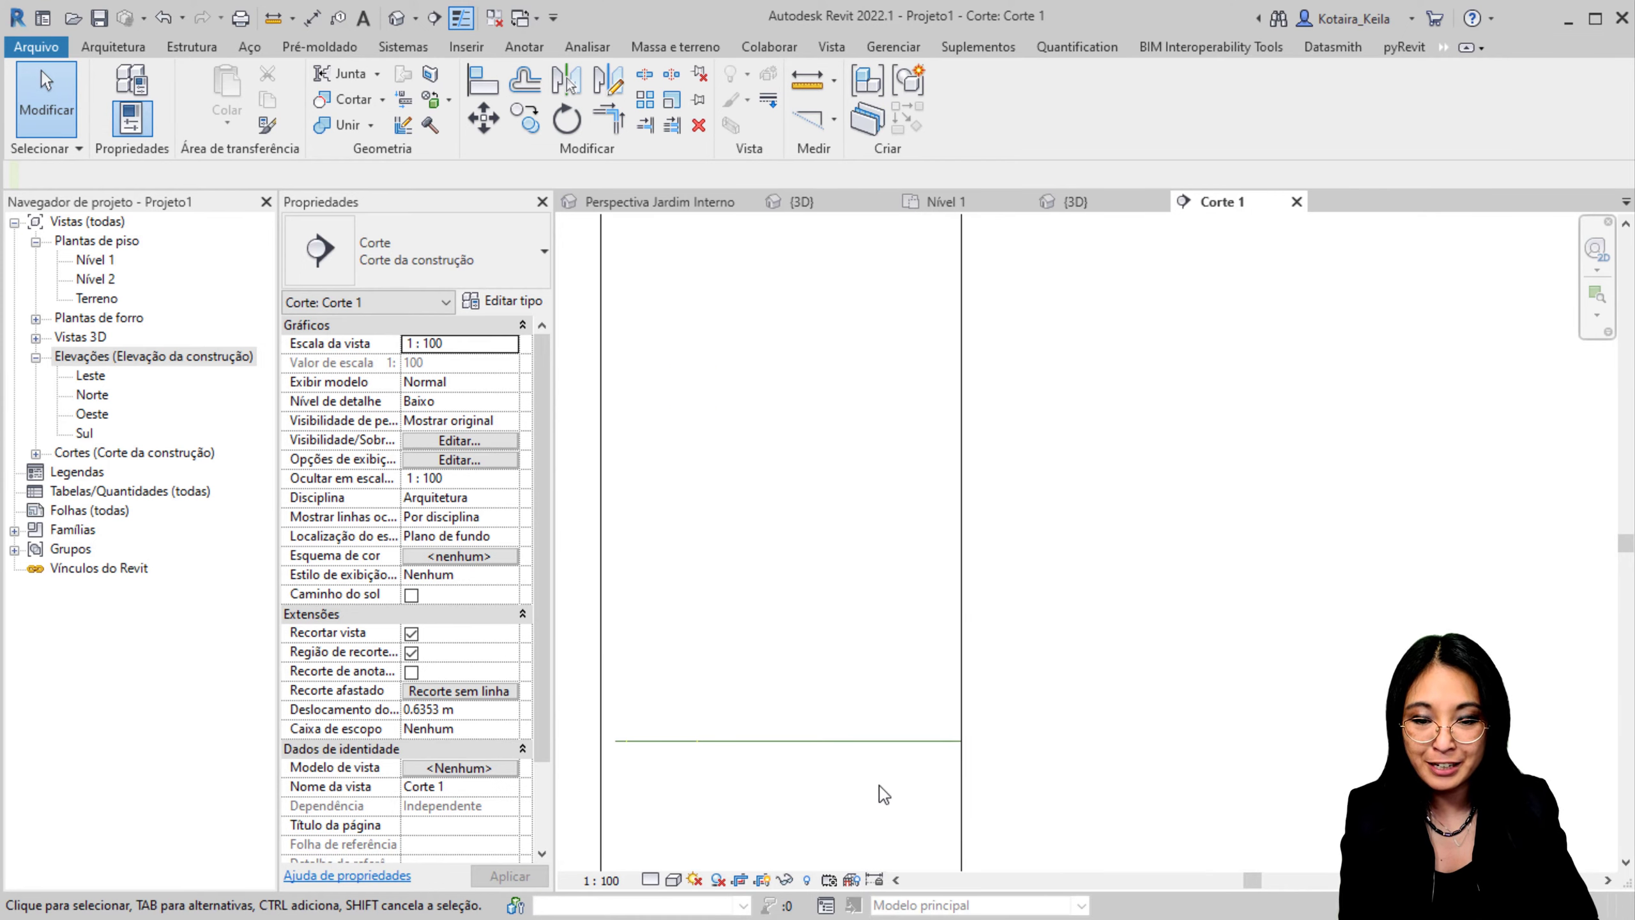
middle_click_drag(883, 799, 925, 386)
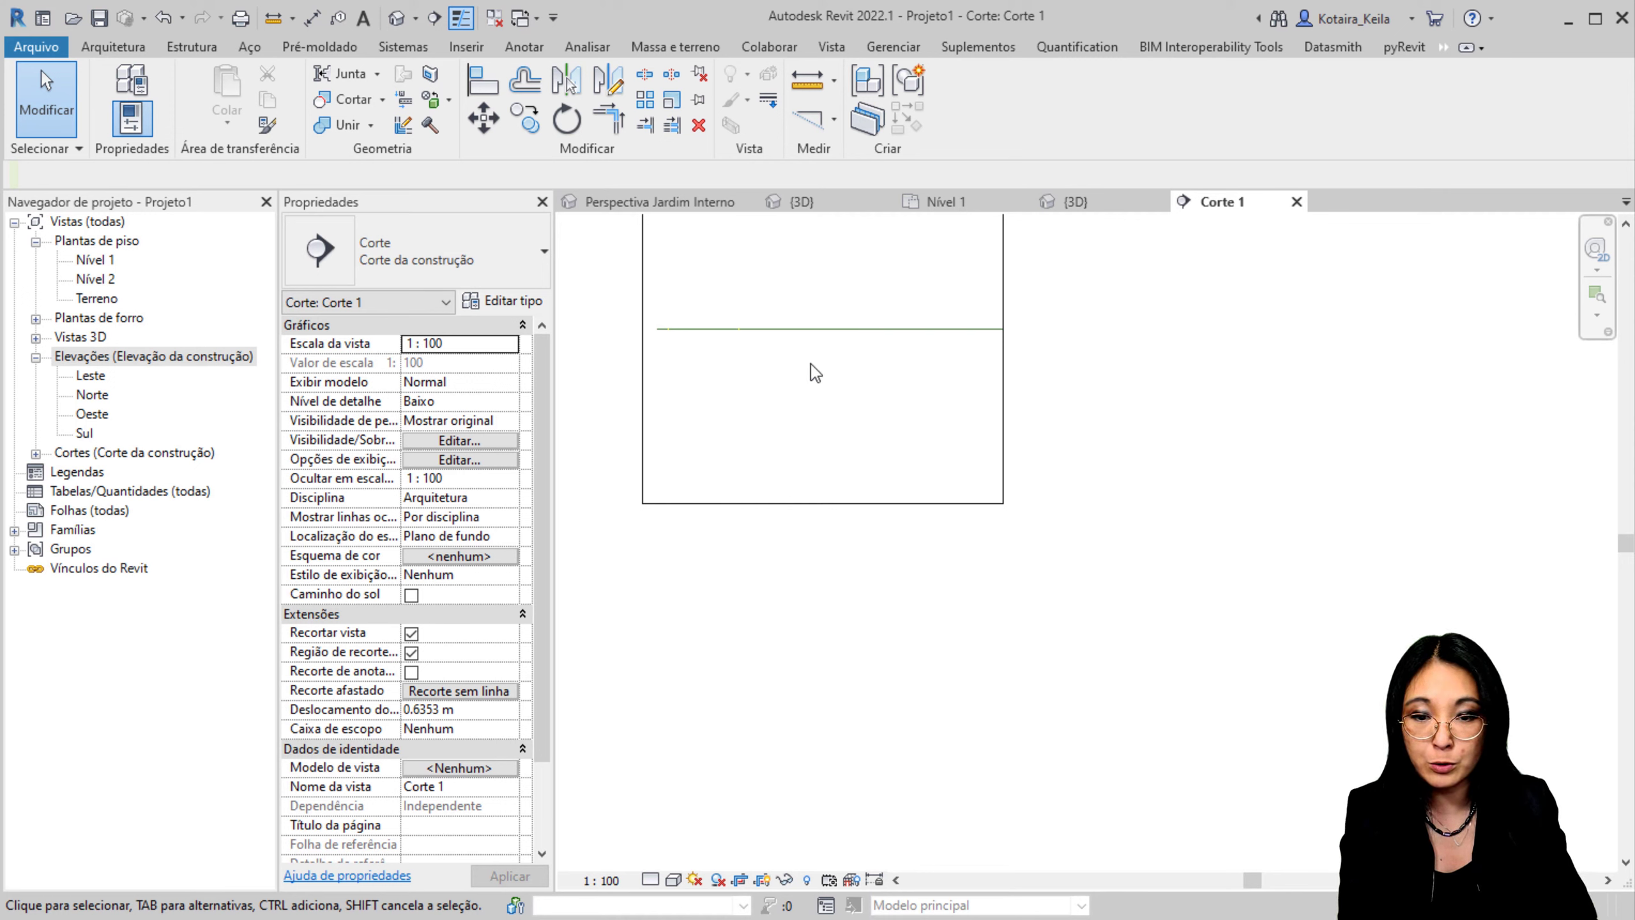
scroll(807, 508, "down", 5)
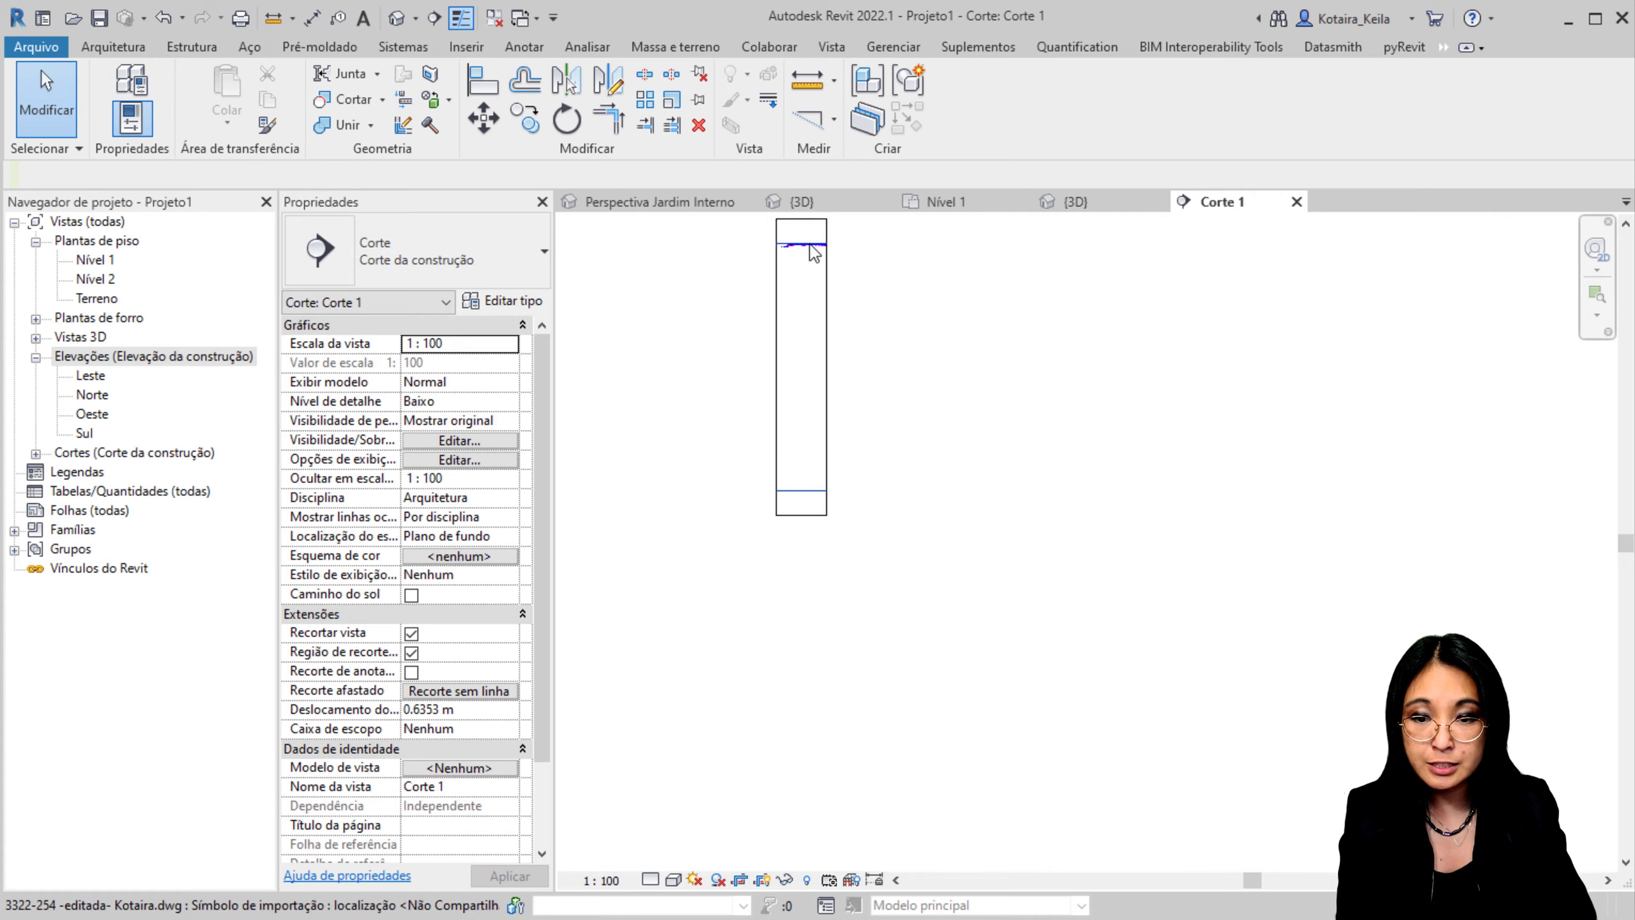
Step: Temporarily hide the DWG map in Corte 1, then turn off the view's cropping and hide its crop region
left_click(814, 253)
key("h")
key("h")
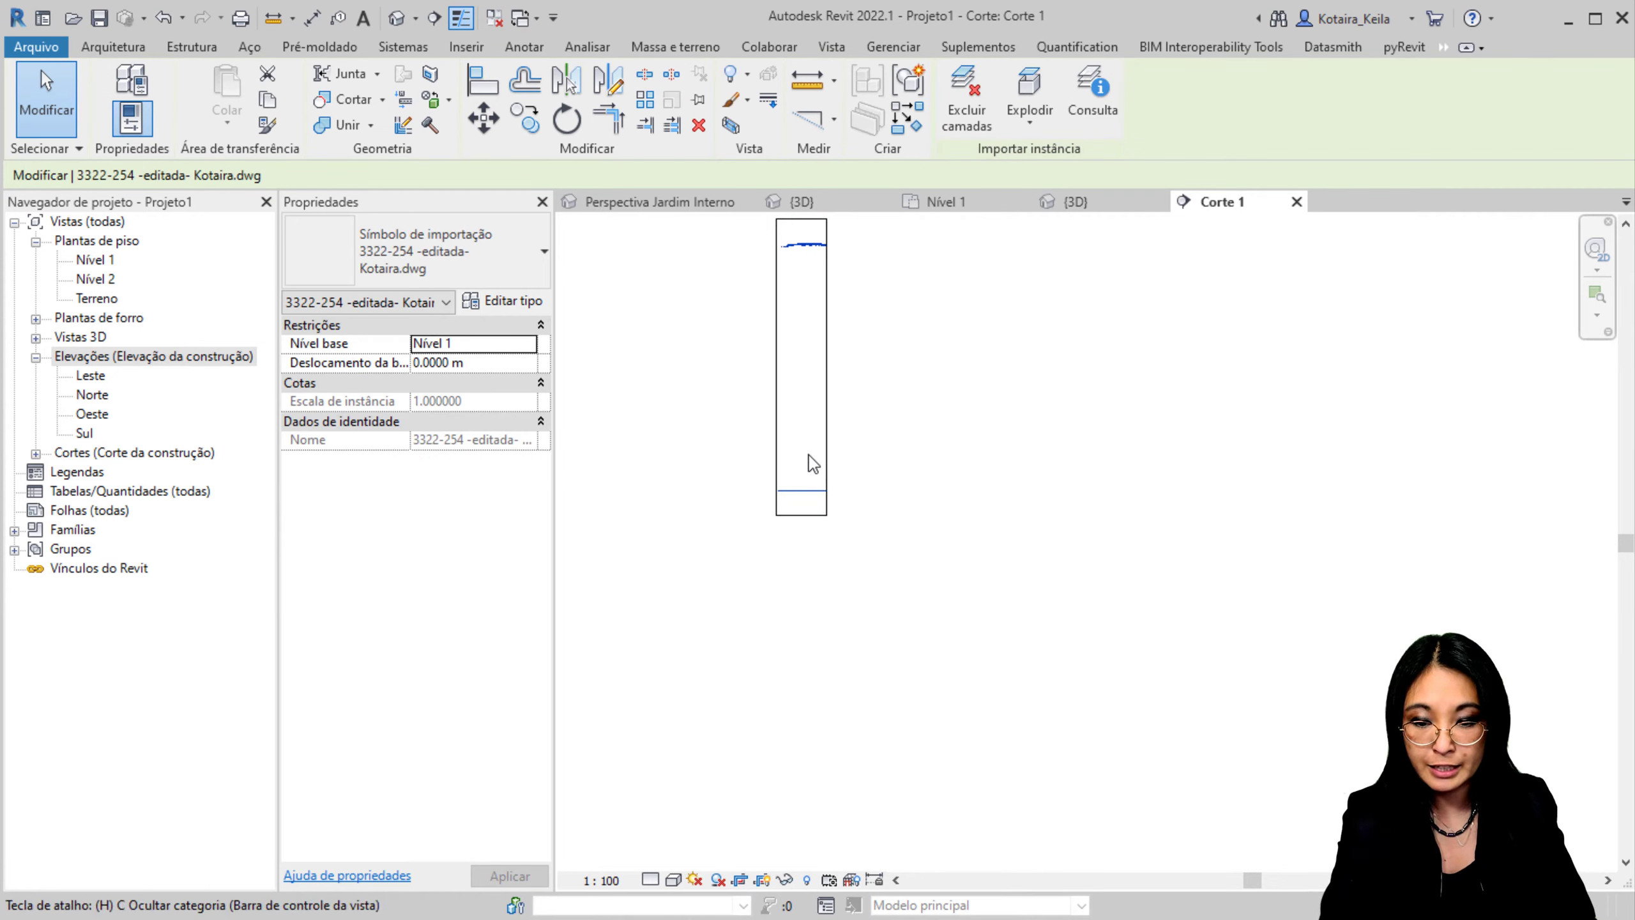
left_click(746, 882)
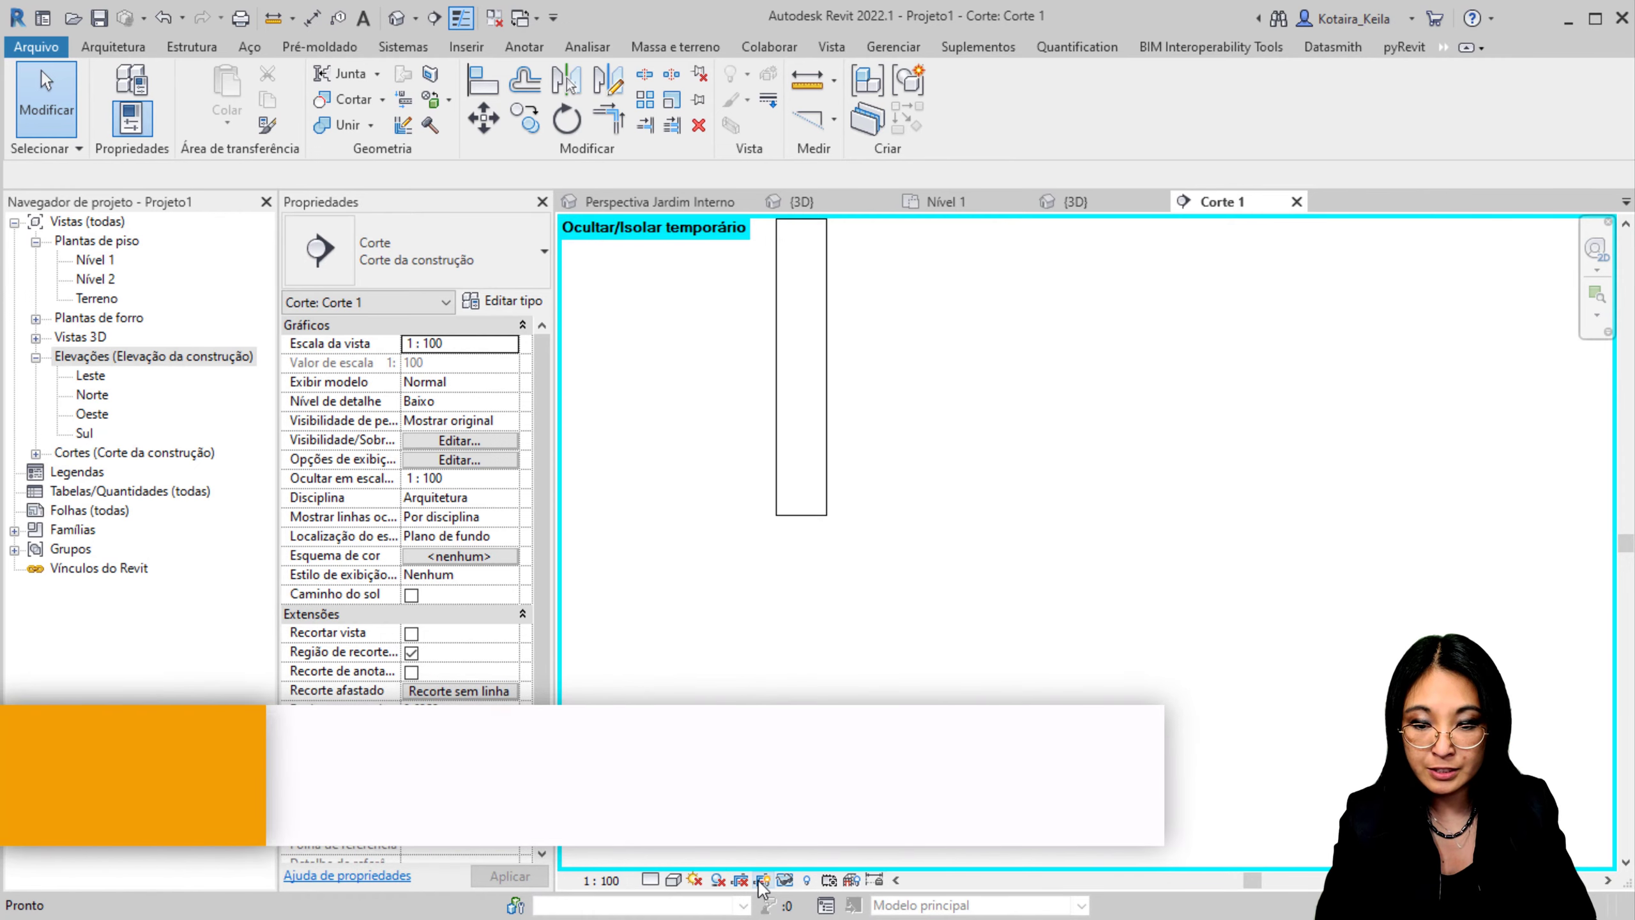
left_click(763, 881)
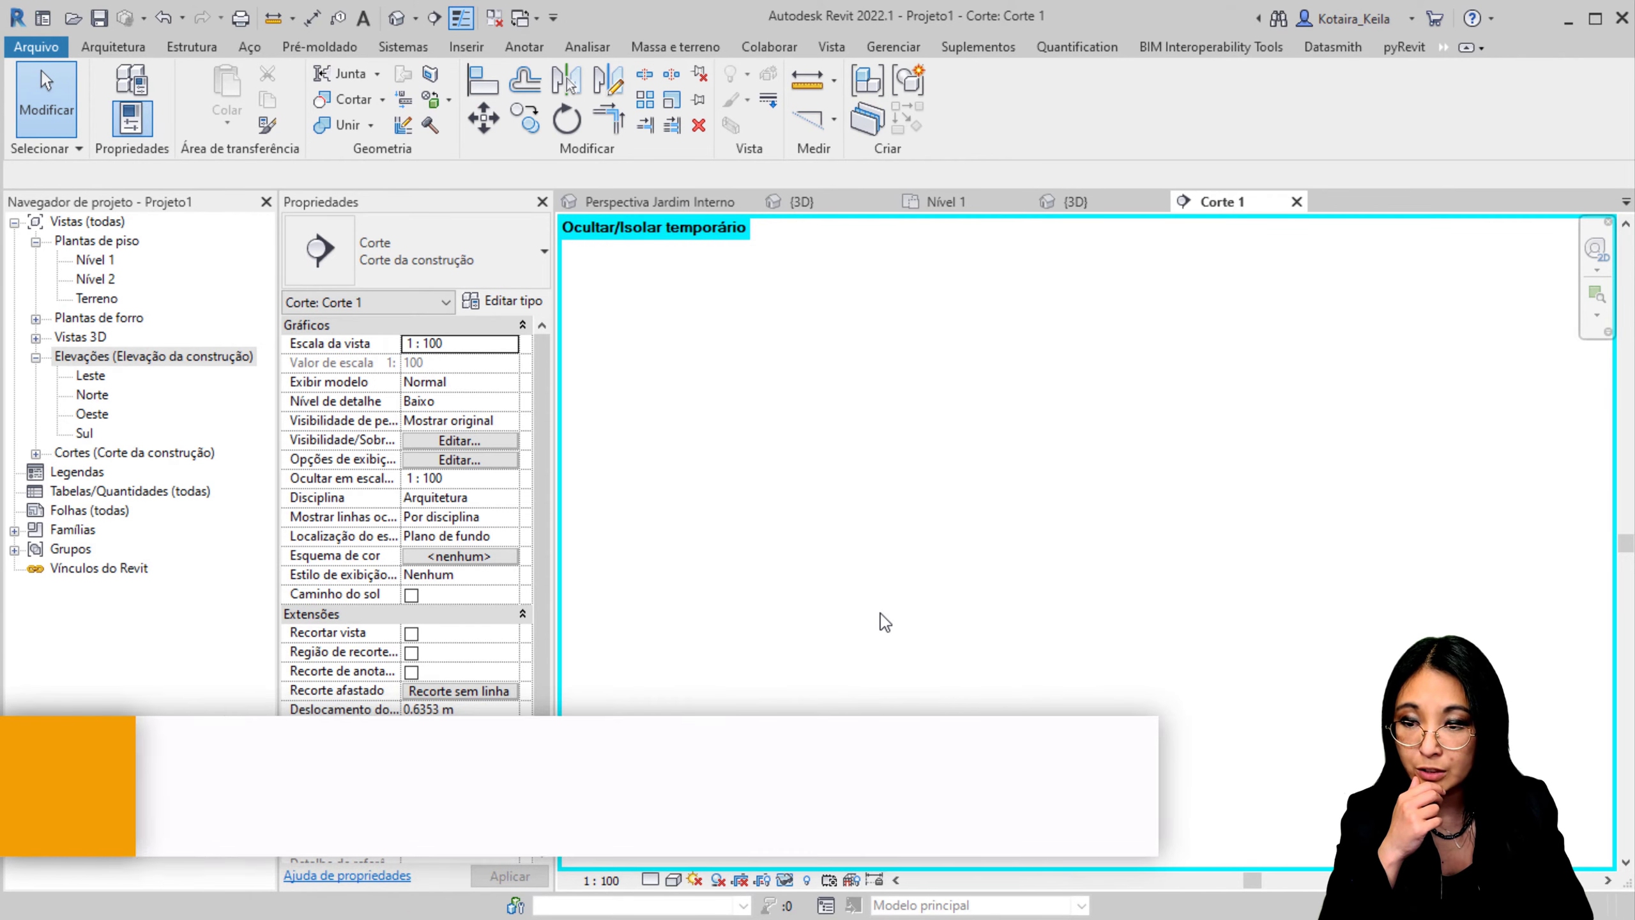
Step: Open the Leste elevation and extend the Nível 1 and Nível 2 lines past the section line
double_click(88, 453)
double_click(90, 376)
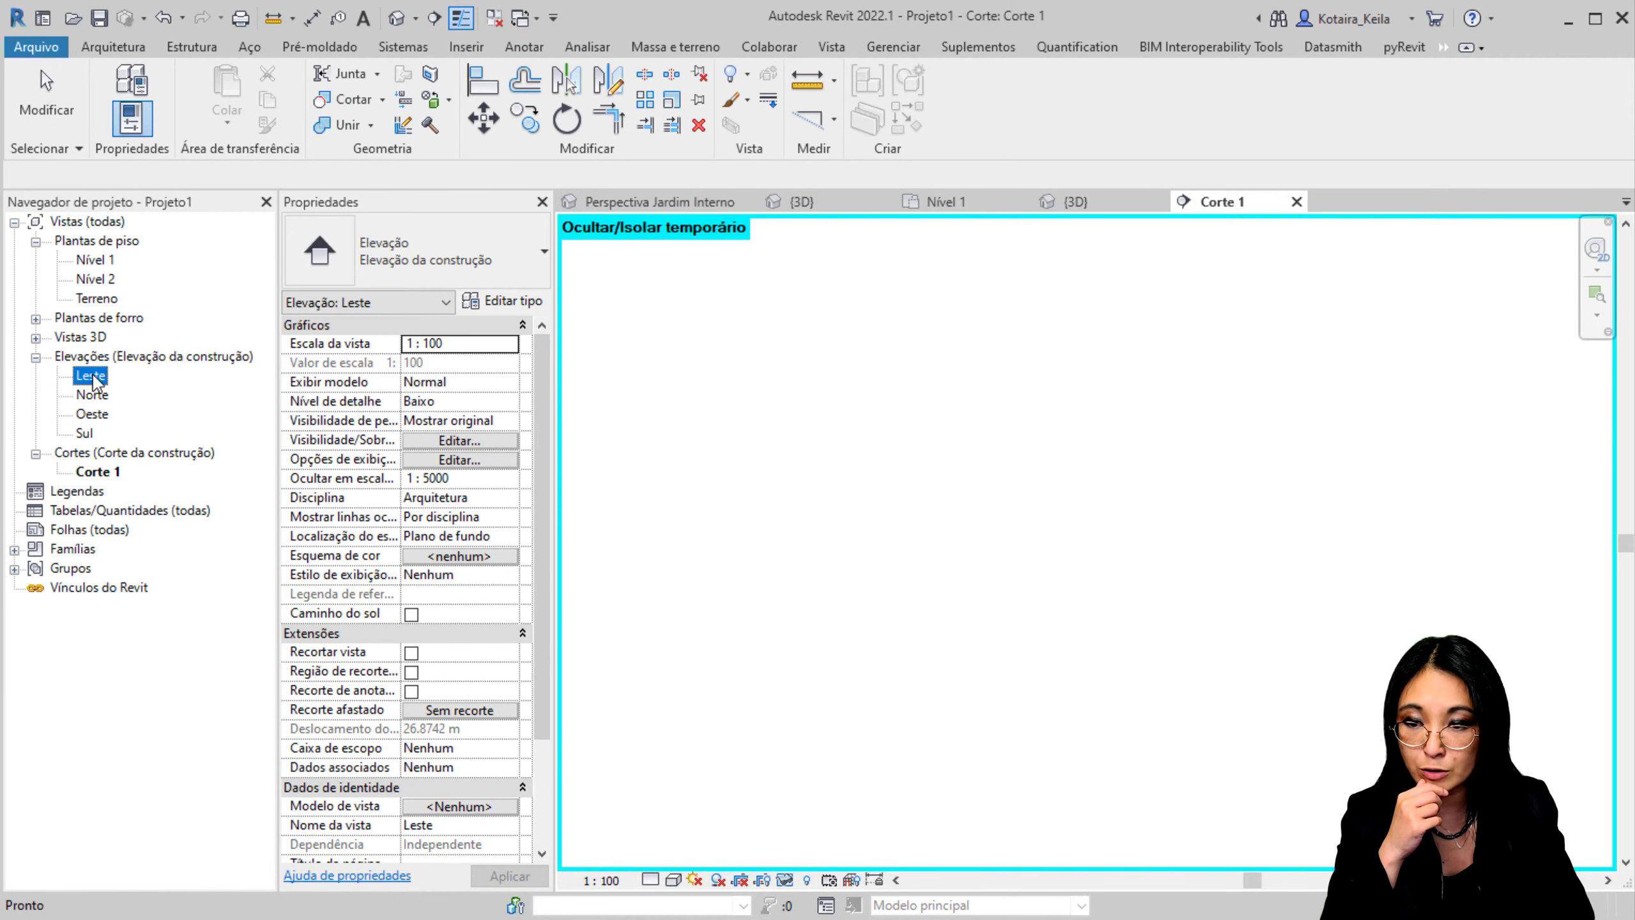
scroll(782, 781, "up", 10)
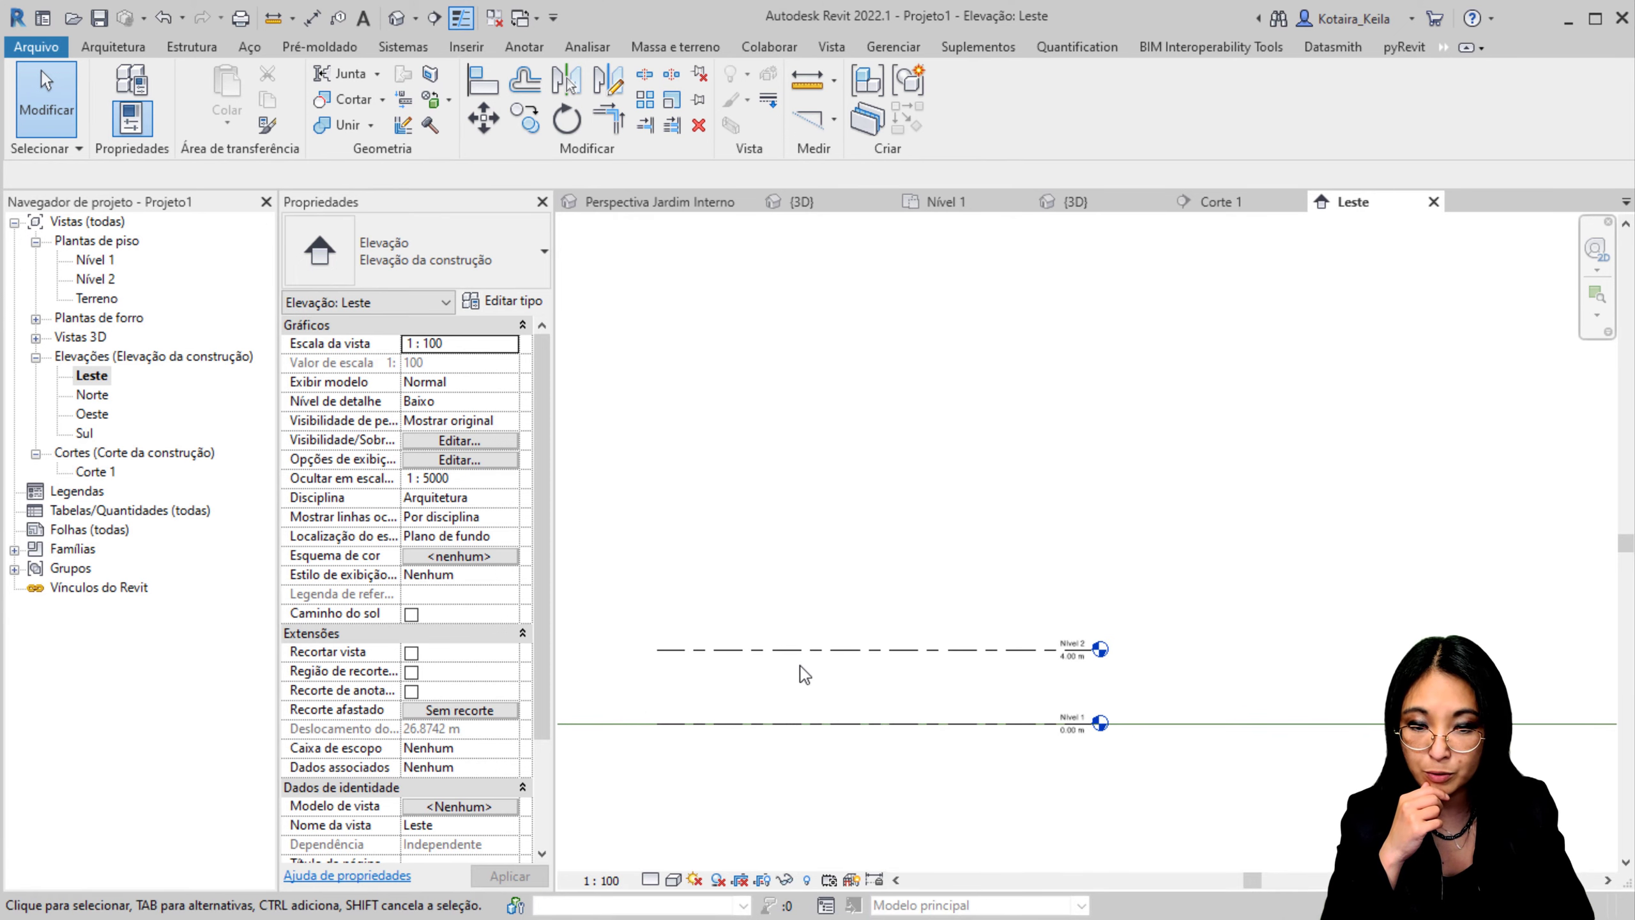
left_click(805, 664)
scroll(1182, 385, "up", 2)
middle_click_drag(1182, 385, 1053, 436)
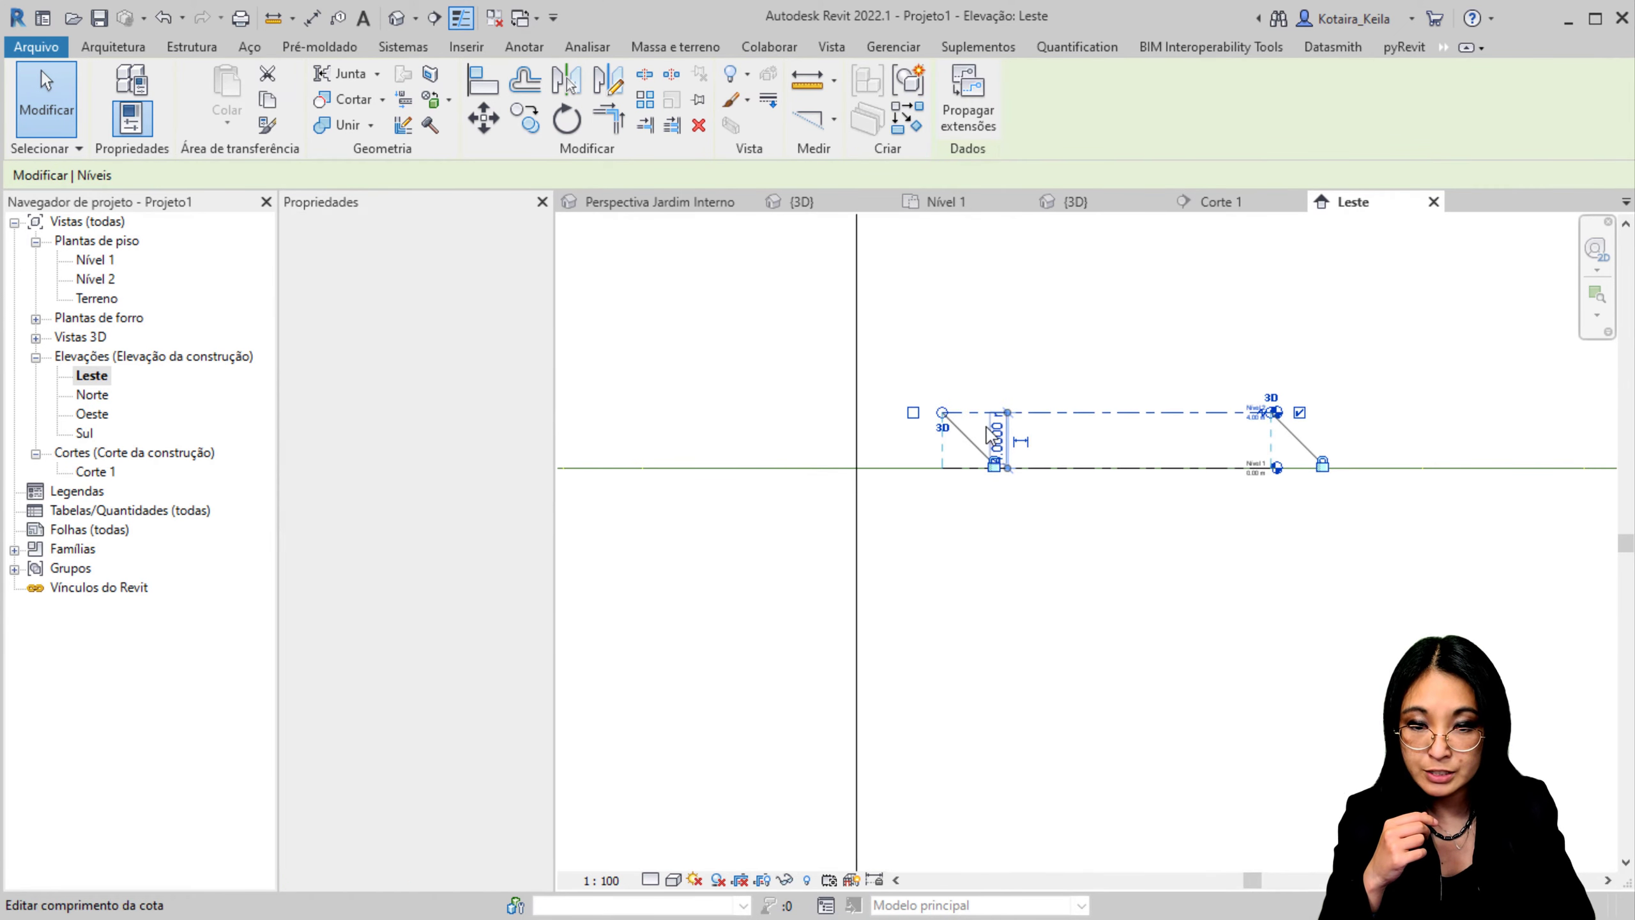
left_click(1070, 363)
left_click_drag(942, 412, 742, 412)
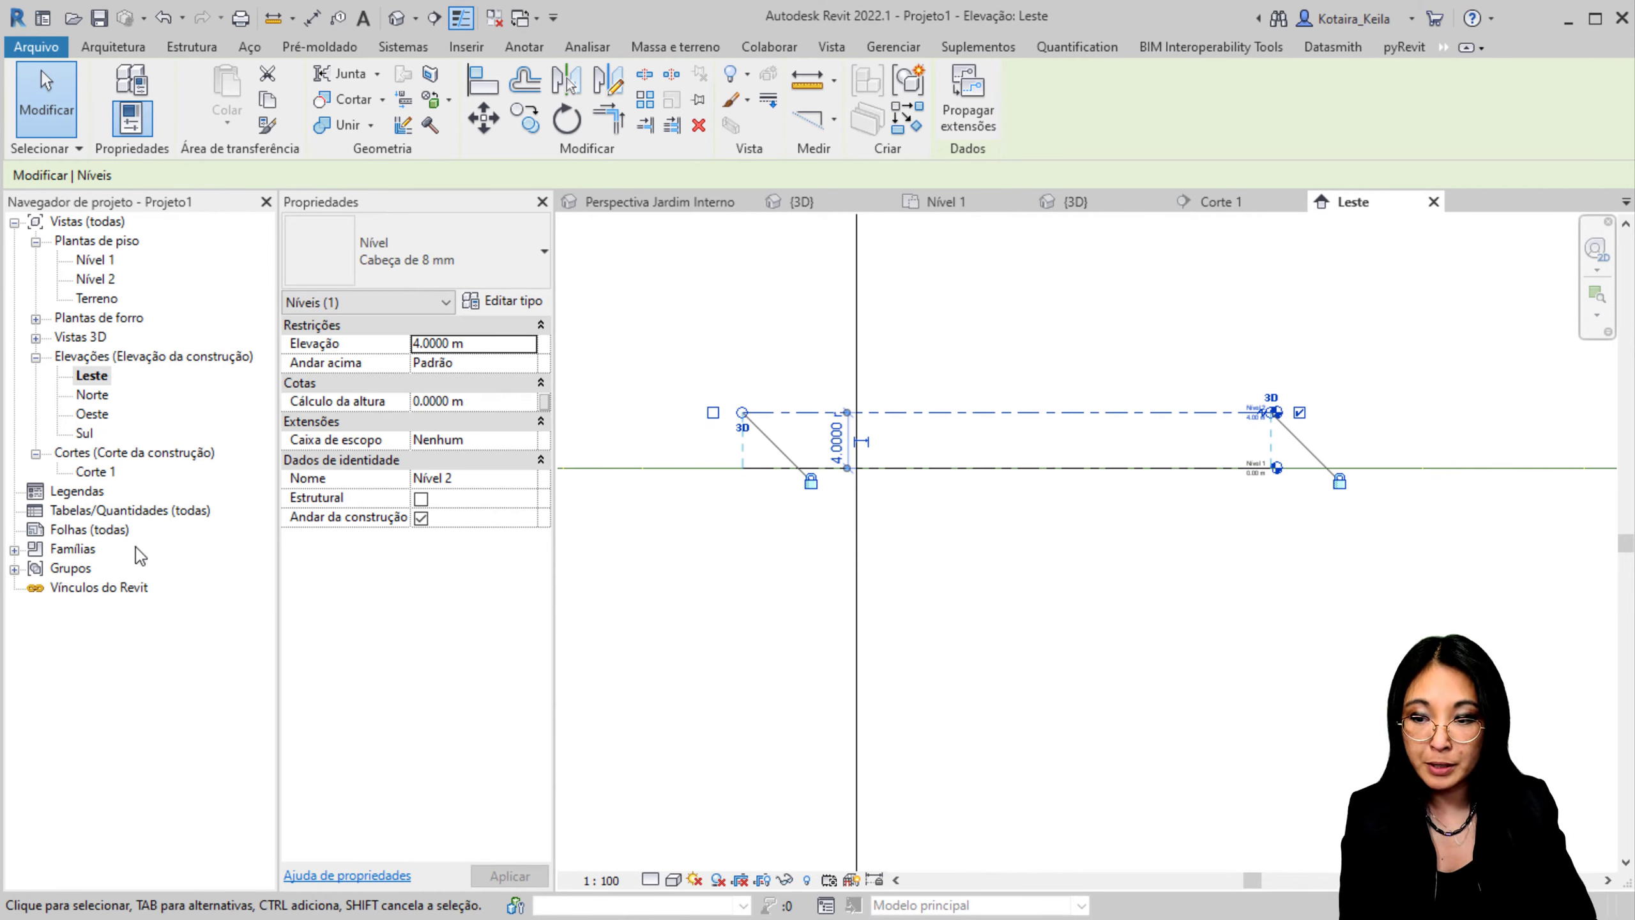
Step: Return to the Corte 1 section and restore its temporarily hidden elements
double_click(96, 471)
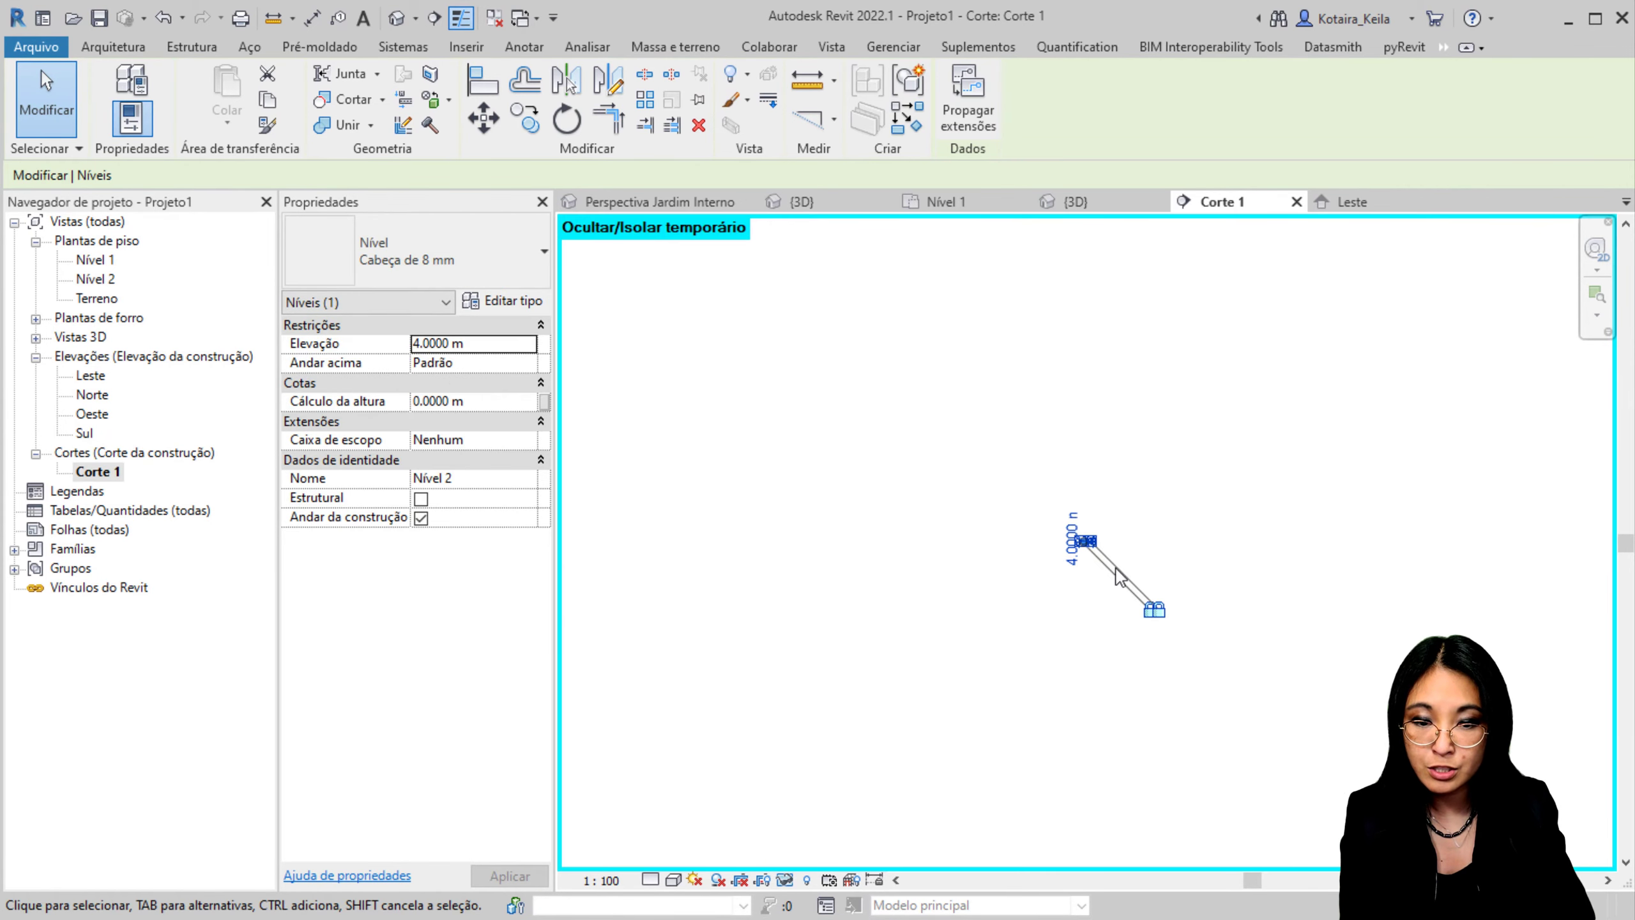
scroll(1121, 582, "up", 10)
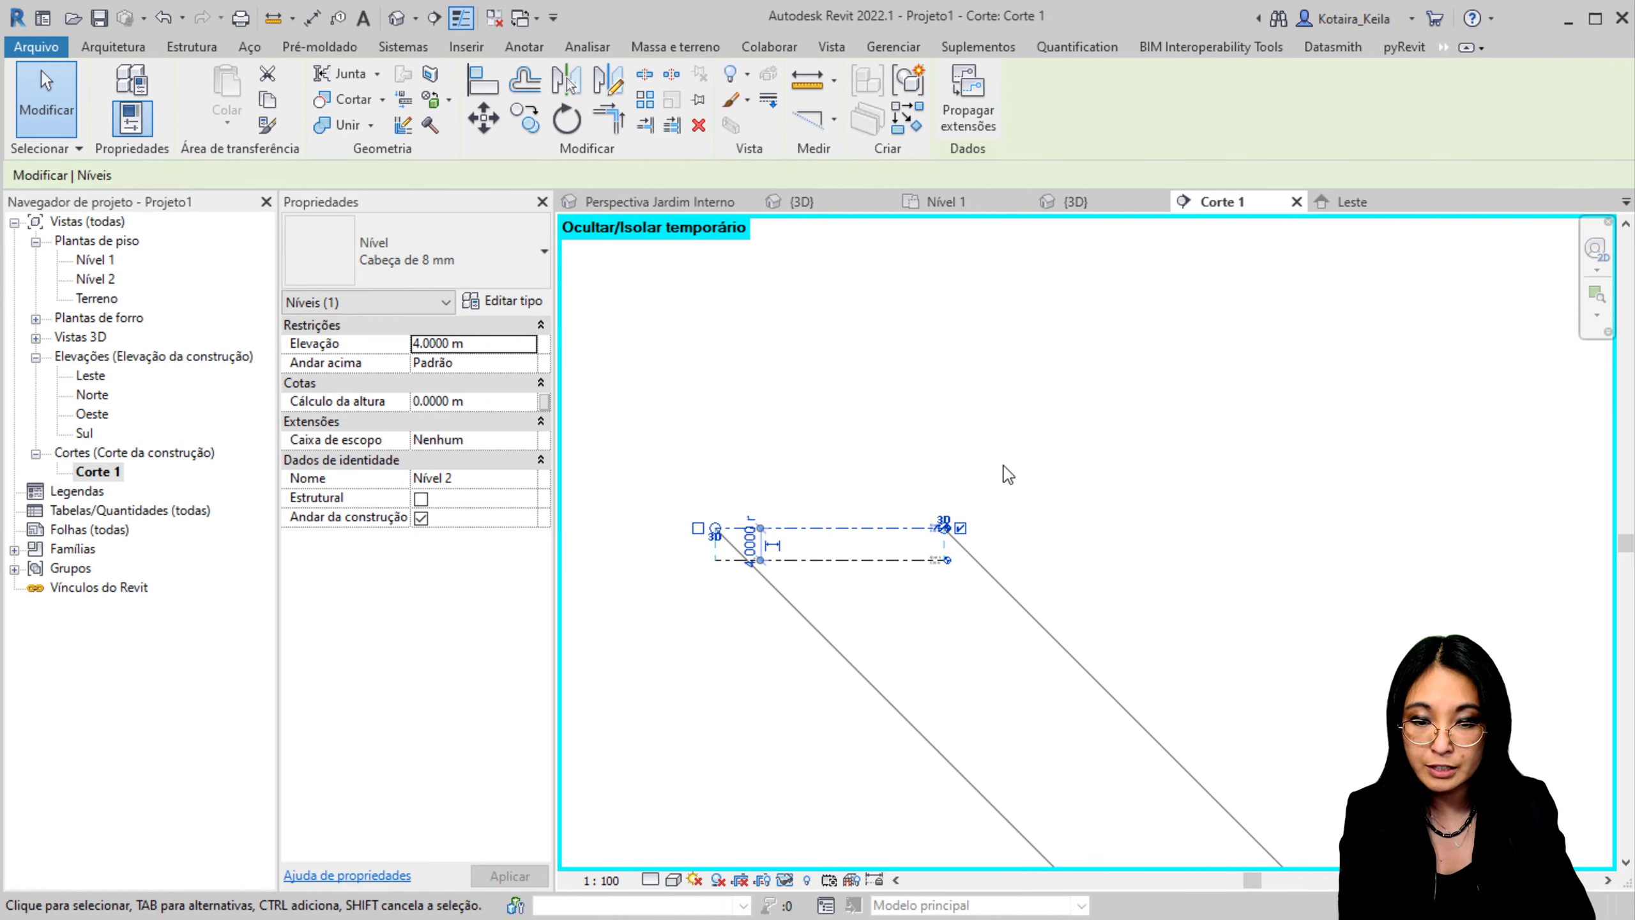
left_click(1021, 454)
key("h")
key("r")
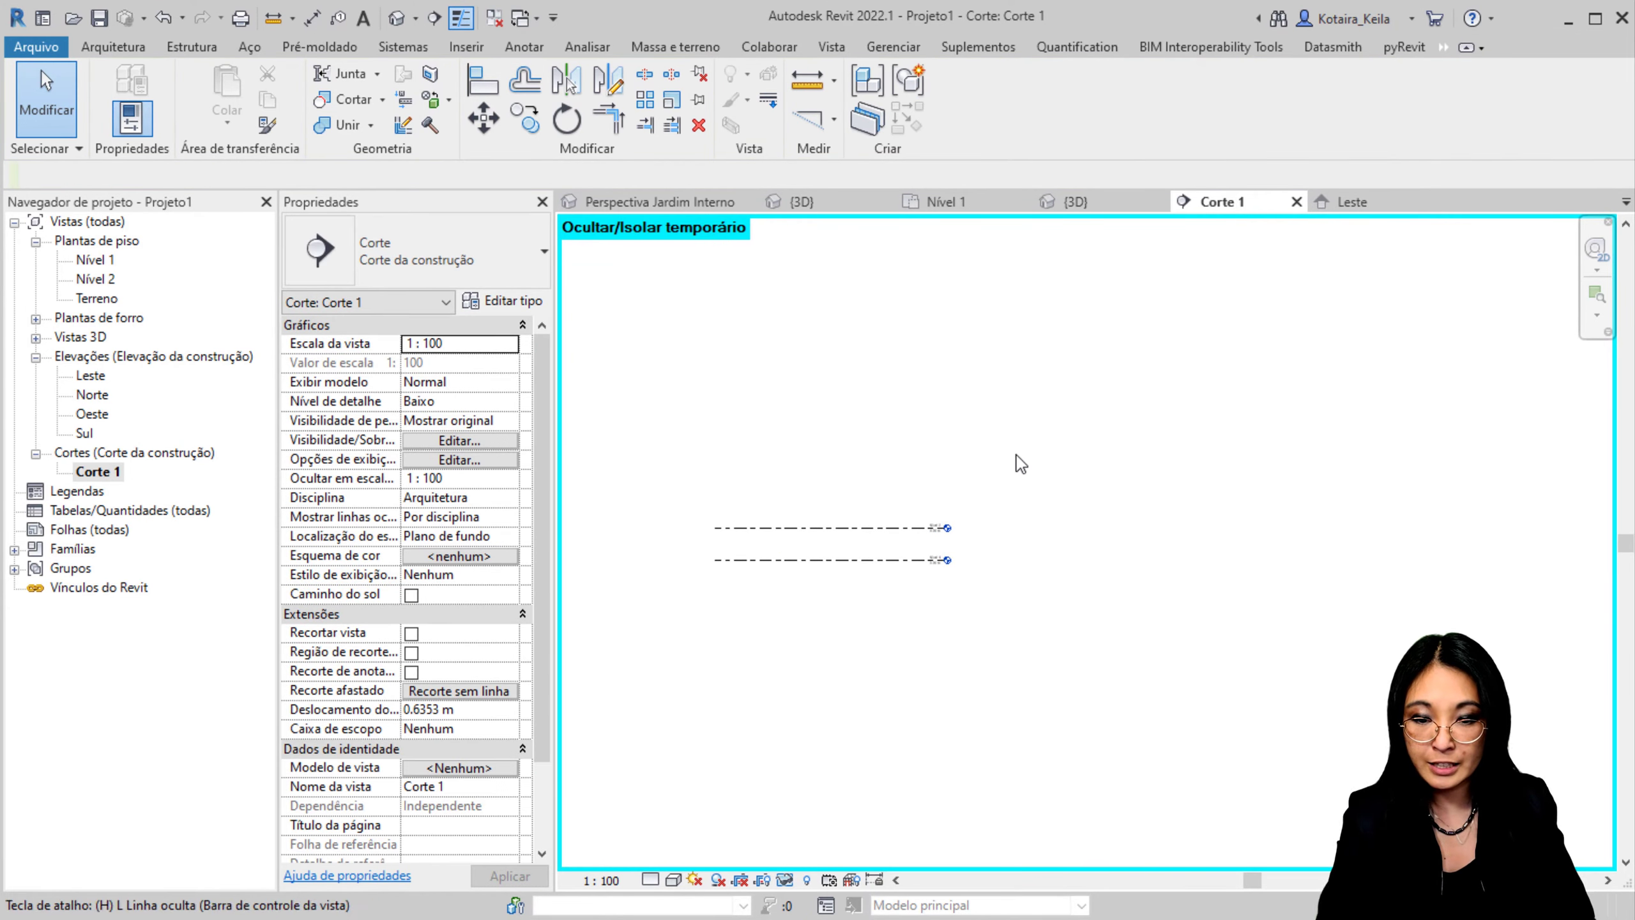
Step: Check Nível 2 and Nível 1 in the section and examine the map's contour lines in relation to them
left_click(868, 528)
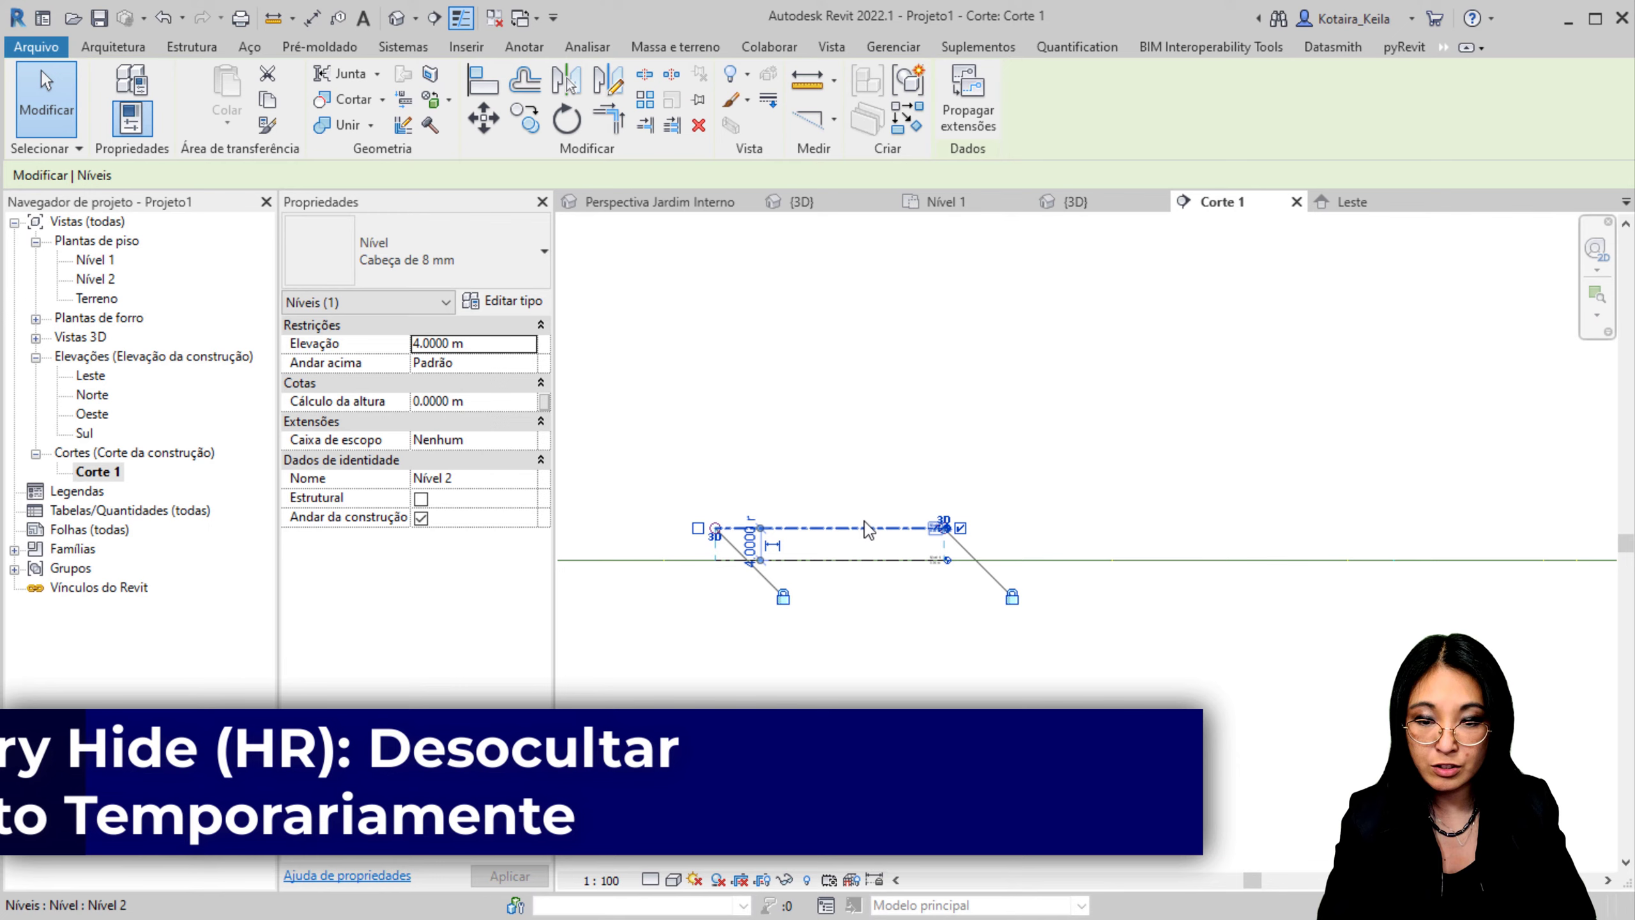
left_click(868, 559)
scroll(813, 702, "down", 1)
scroll(813, 702, "down", 4)
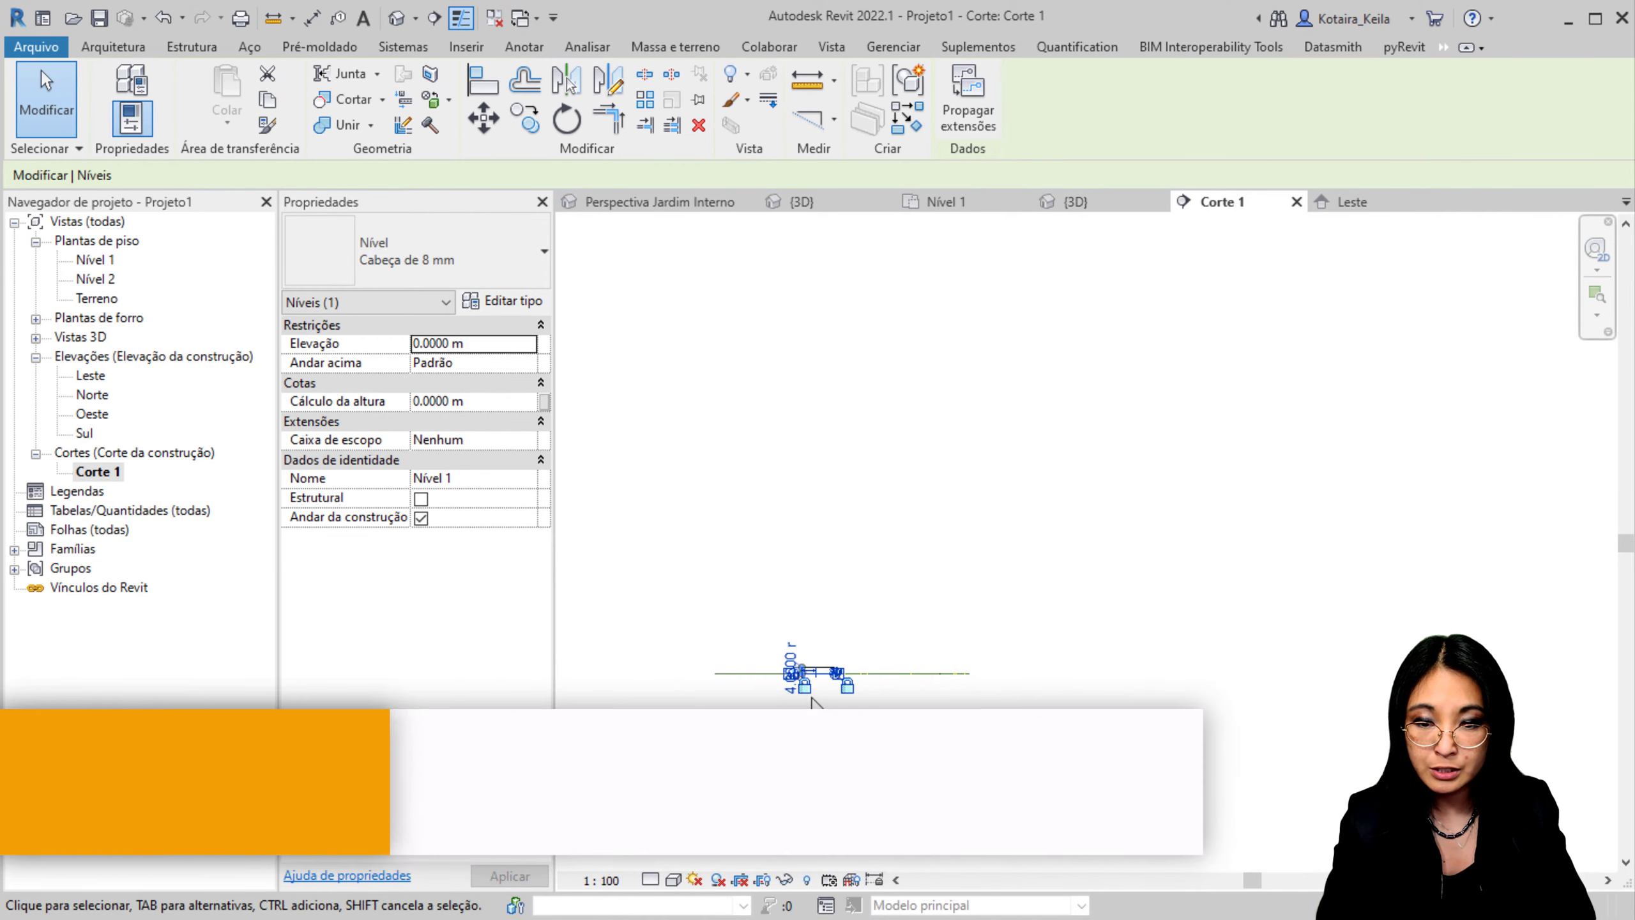
scroll(818, 387, "up", 7)
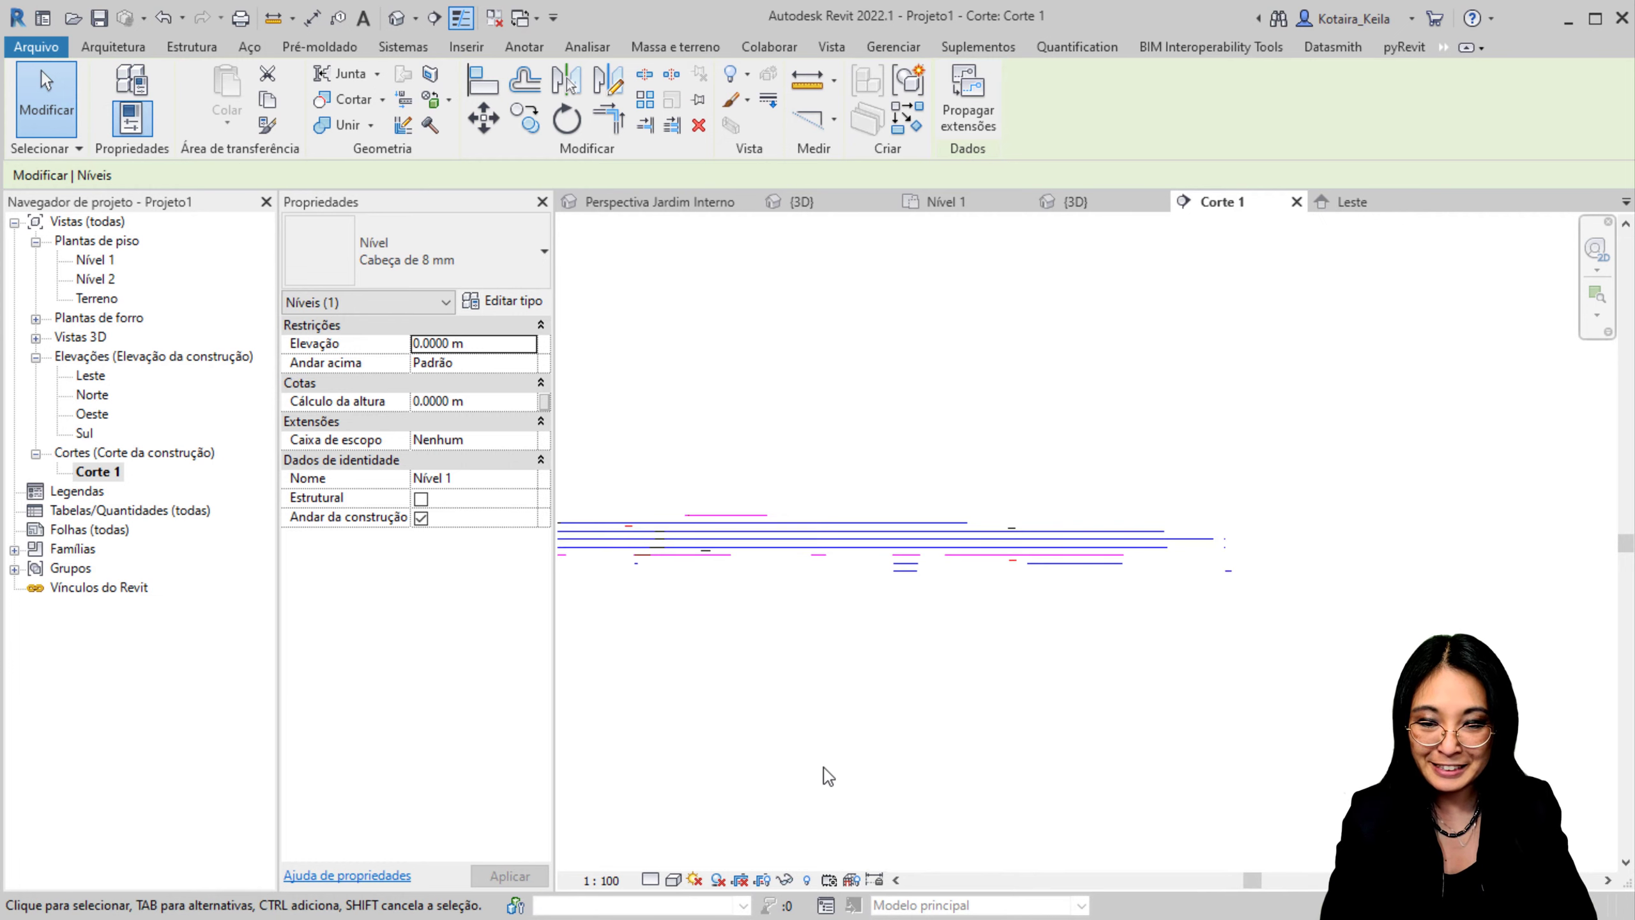
Step: Move the DWG map down 768.455 m, from the endpoint of a short line among the contours to Nível 1
left_click(824, 529)
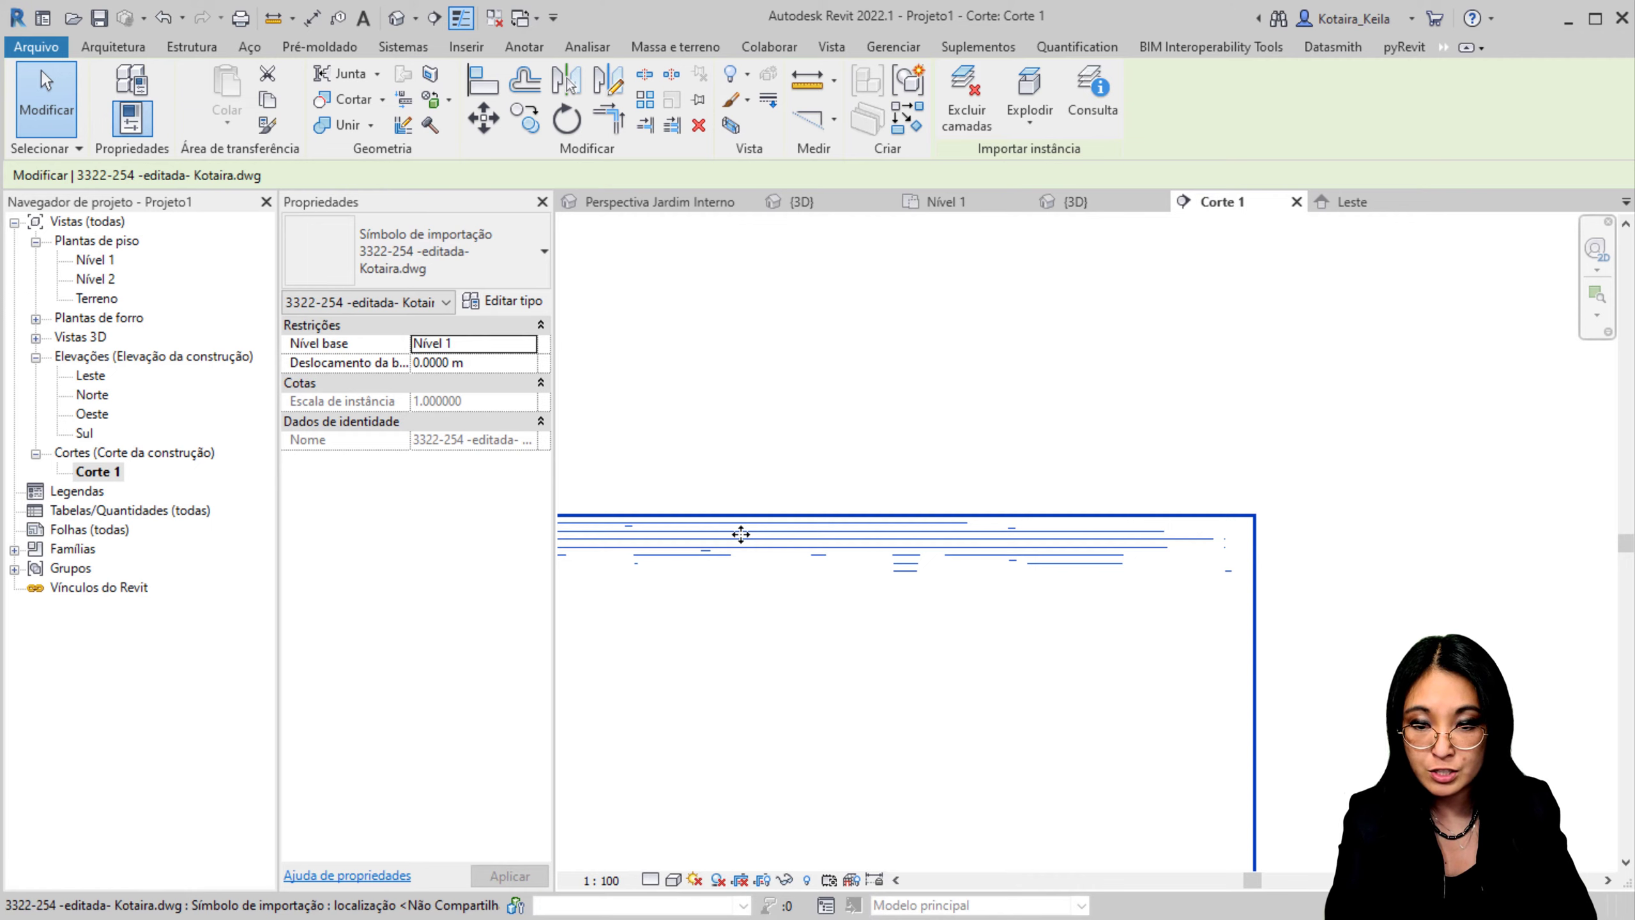
scroll(964, 632, "up", 2)
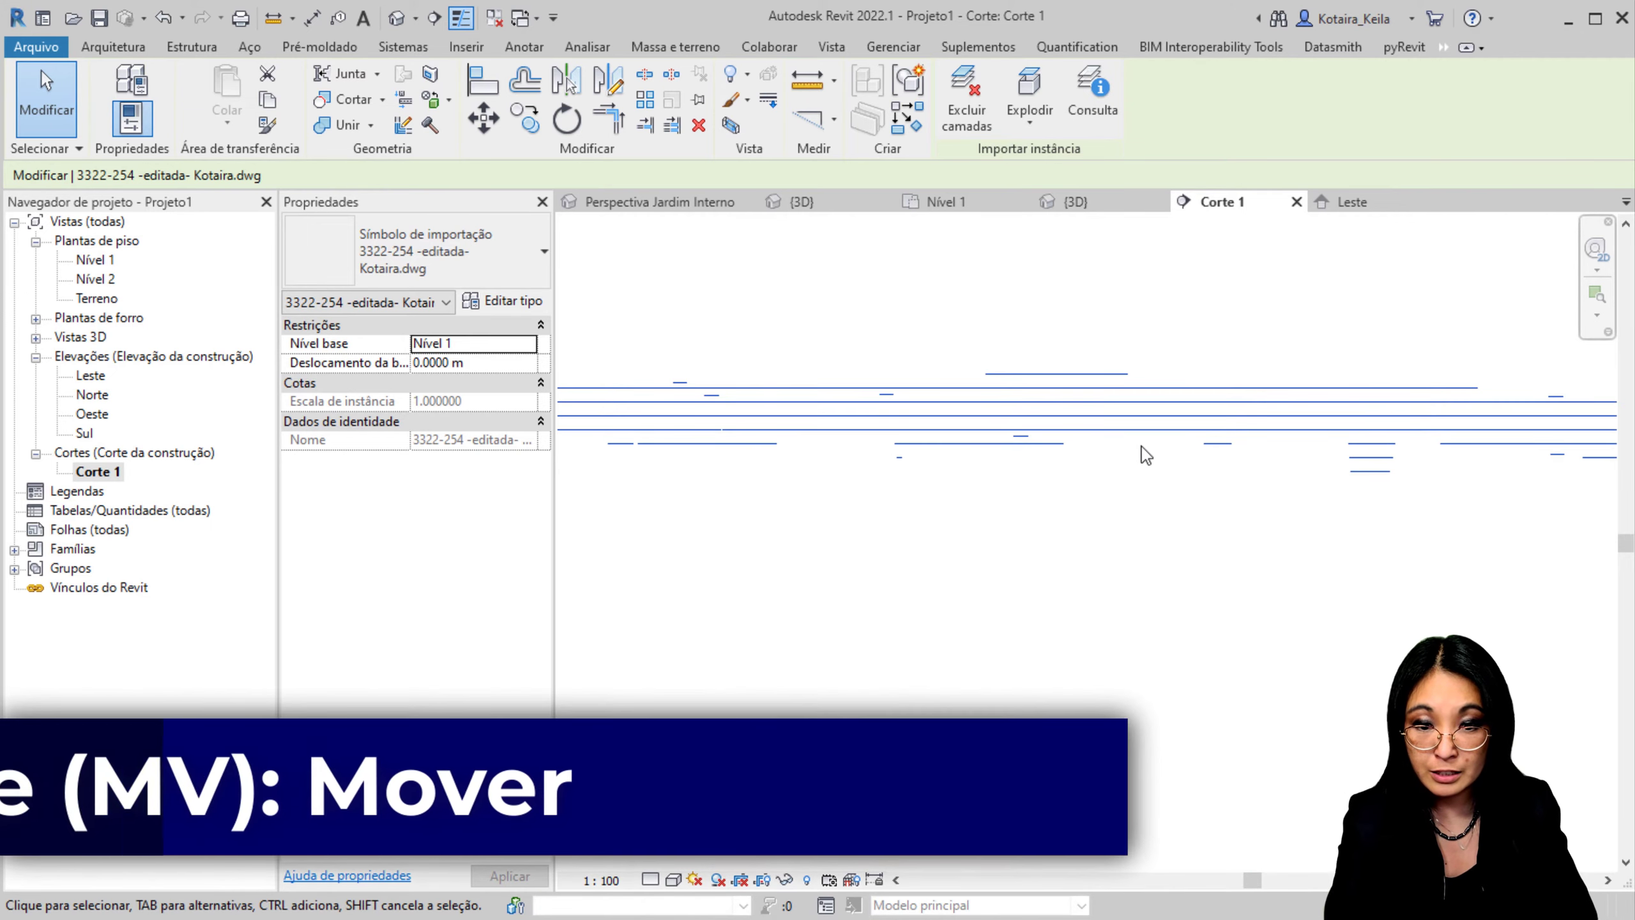
key("m")
key("v")
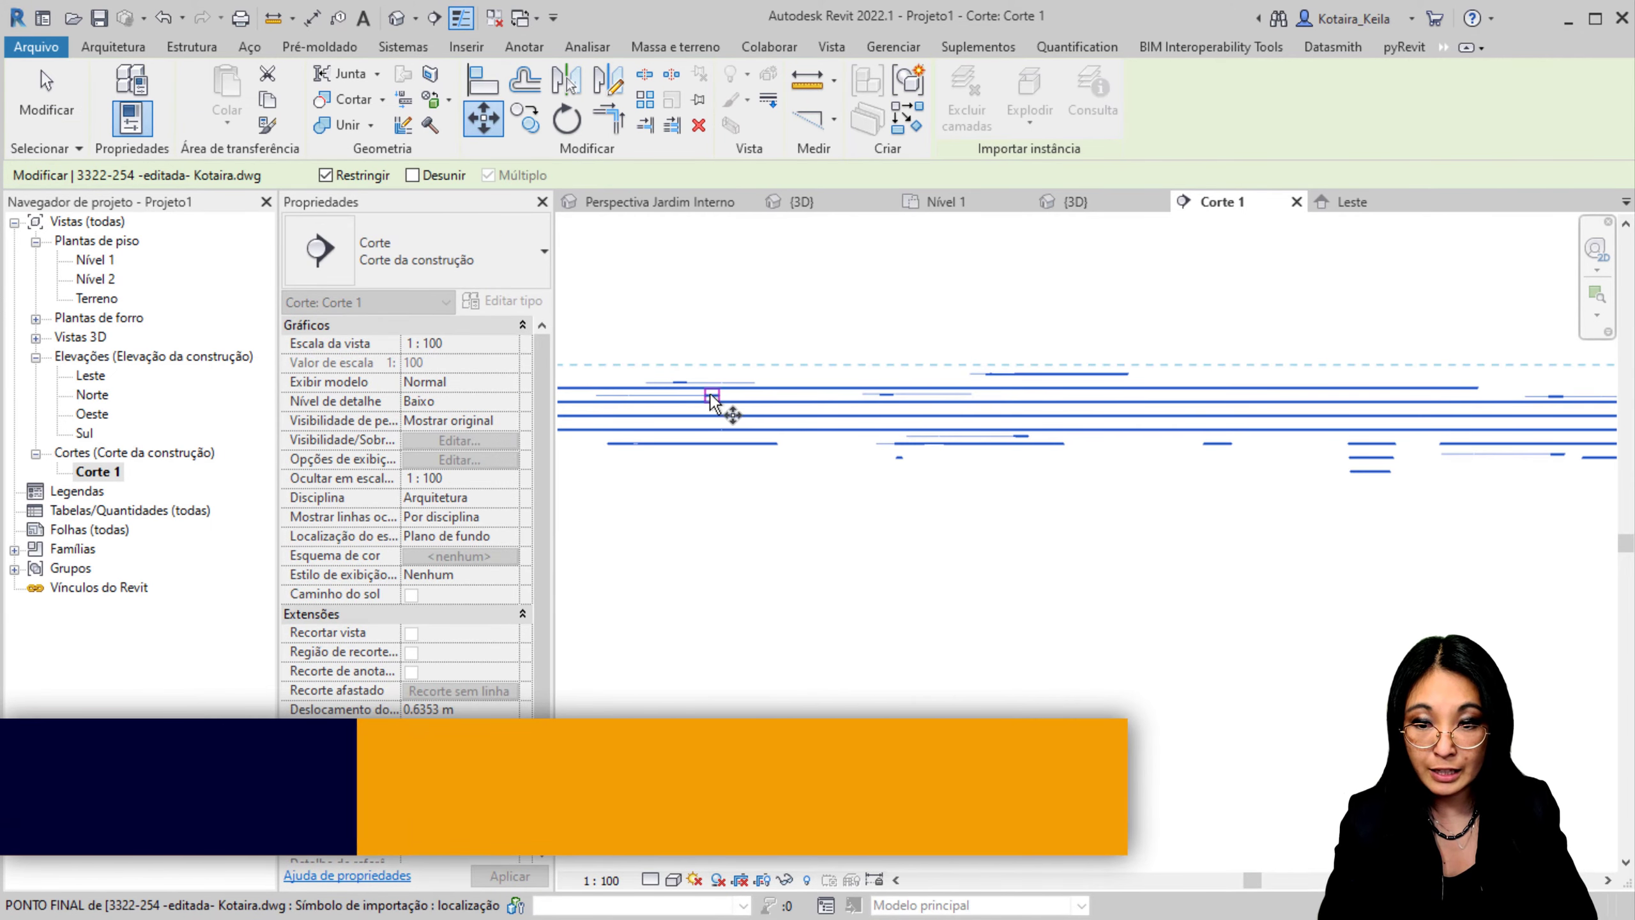
left_click(713, 393)
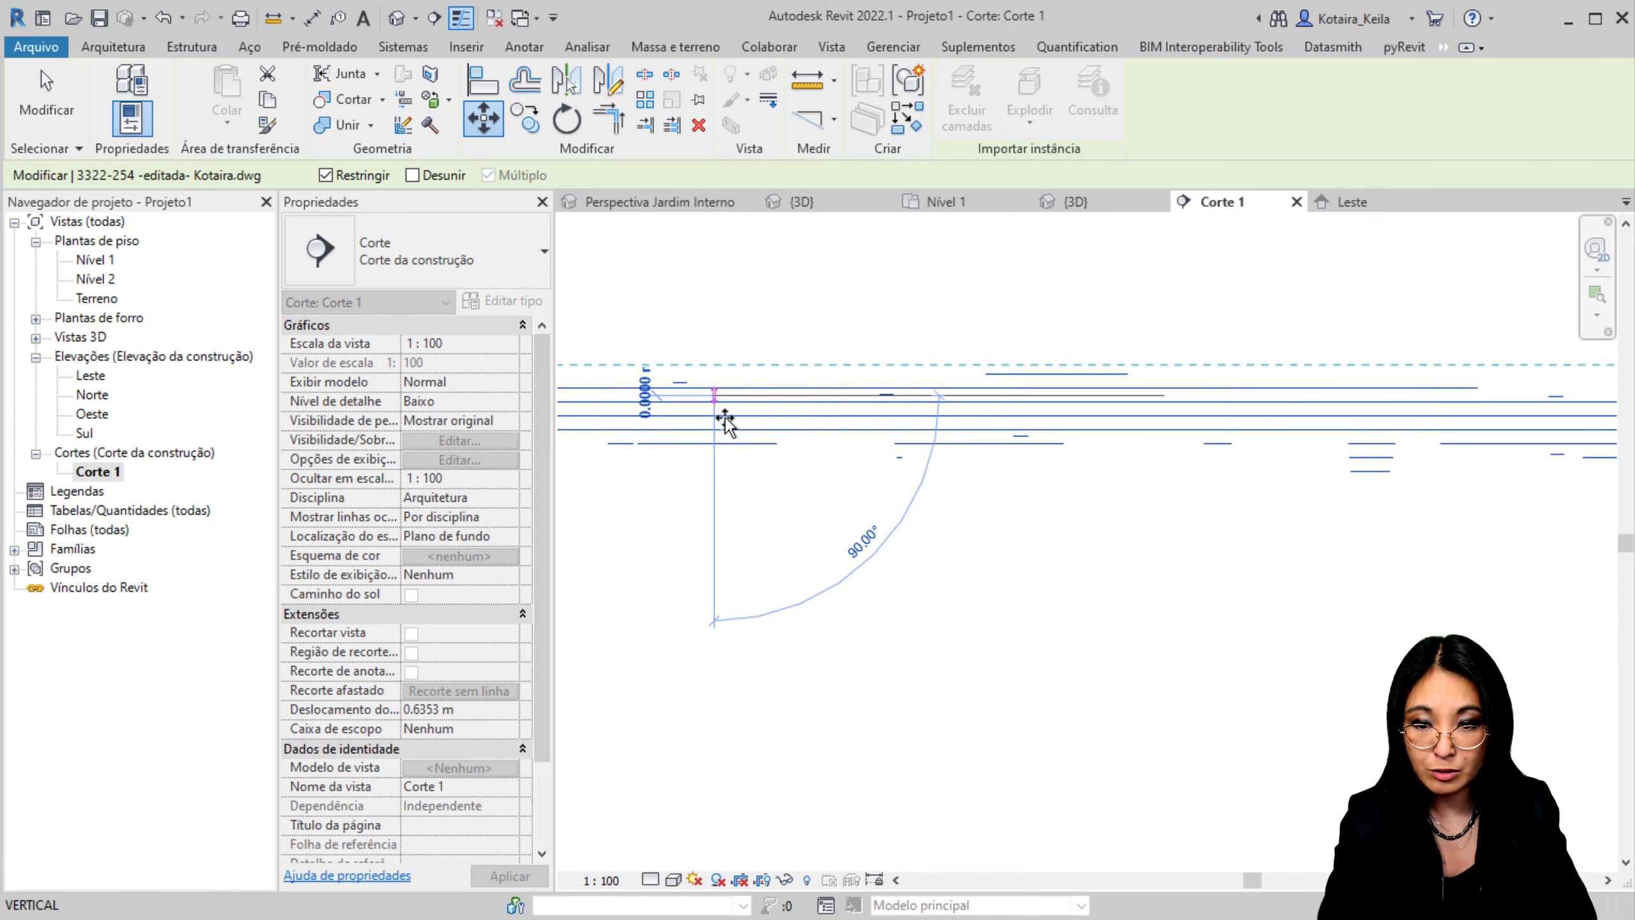
scroll(860, 274, "down", 2)
scroll(863, 560, "up", 6)
scroll(848, 628, "up", 4)
left_click(847, 611)
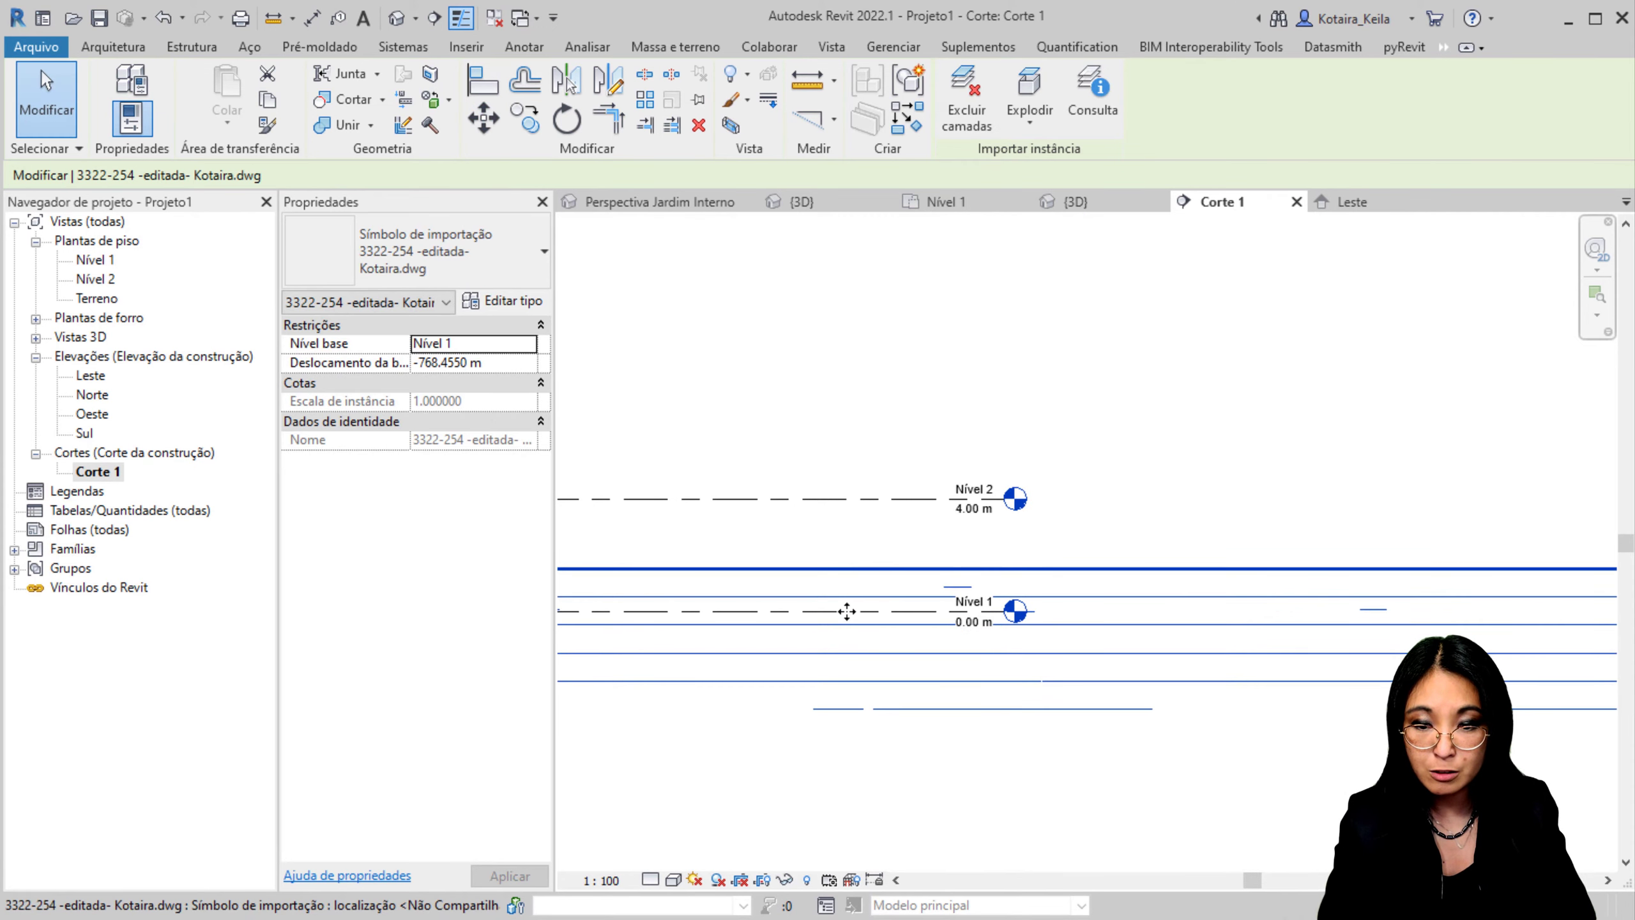
scroll(946, 612, "down", 3)
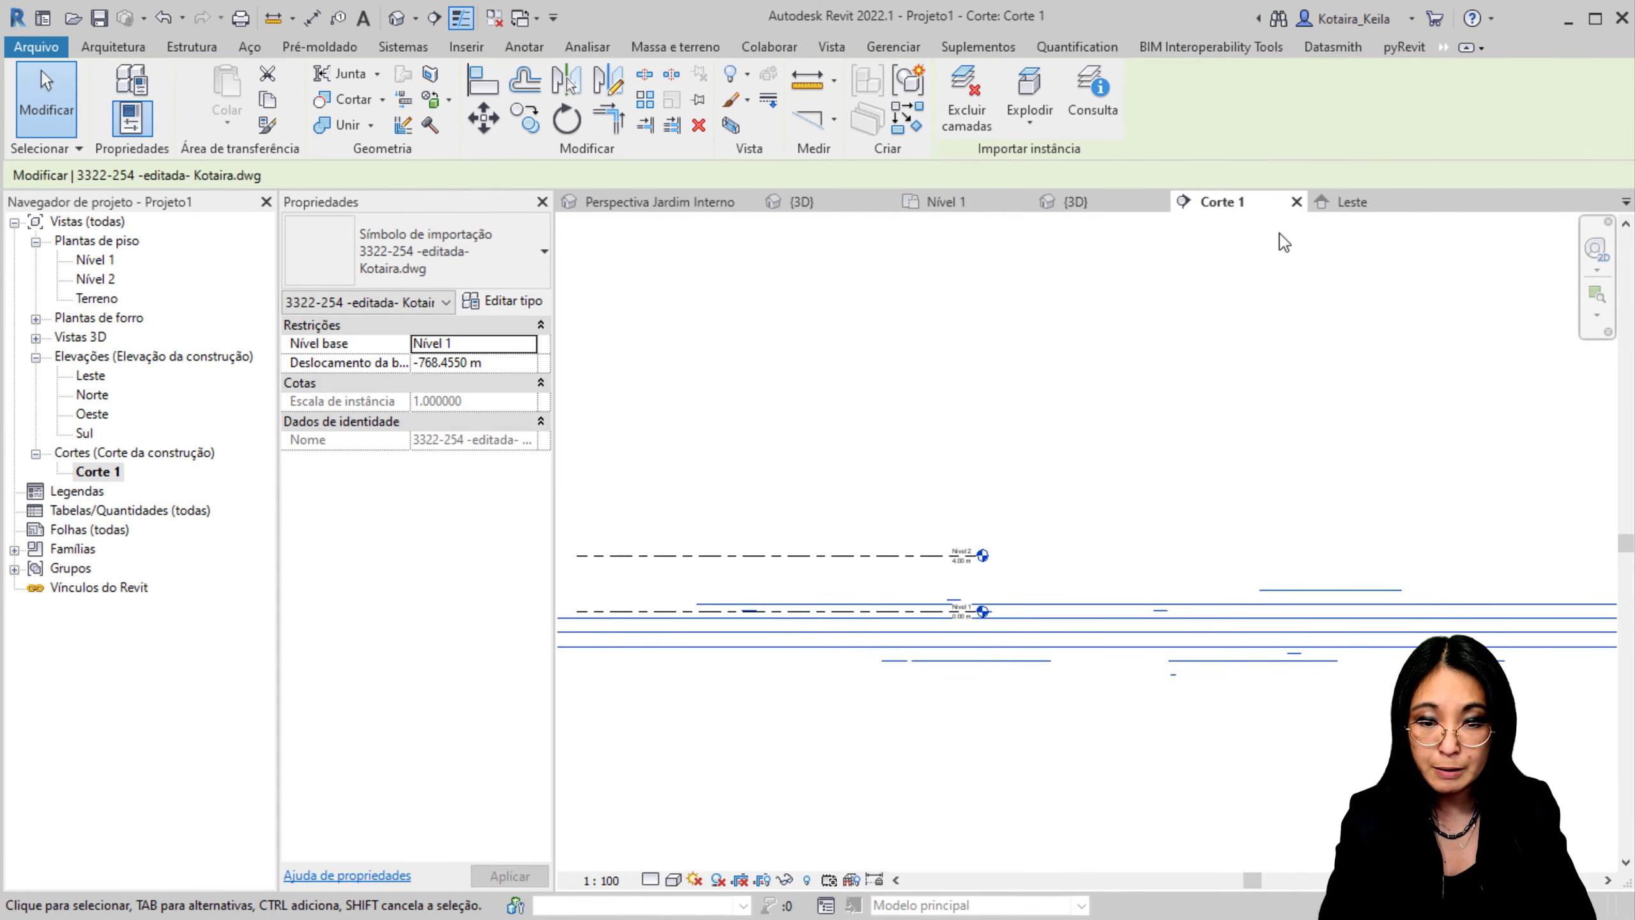
Step: Close the Corte 1 and Leste views and make a copy of the Nível 1 plan's section line rotated 90°
left_click(1297, 202)
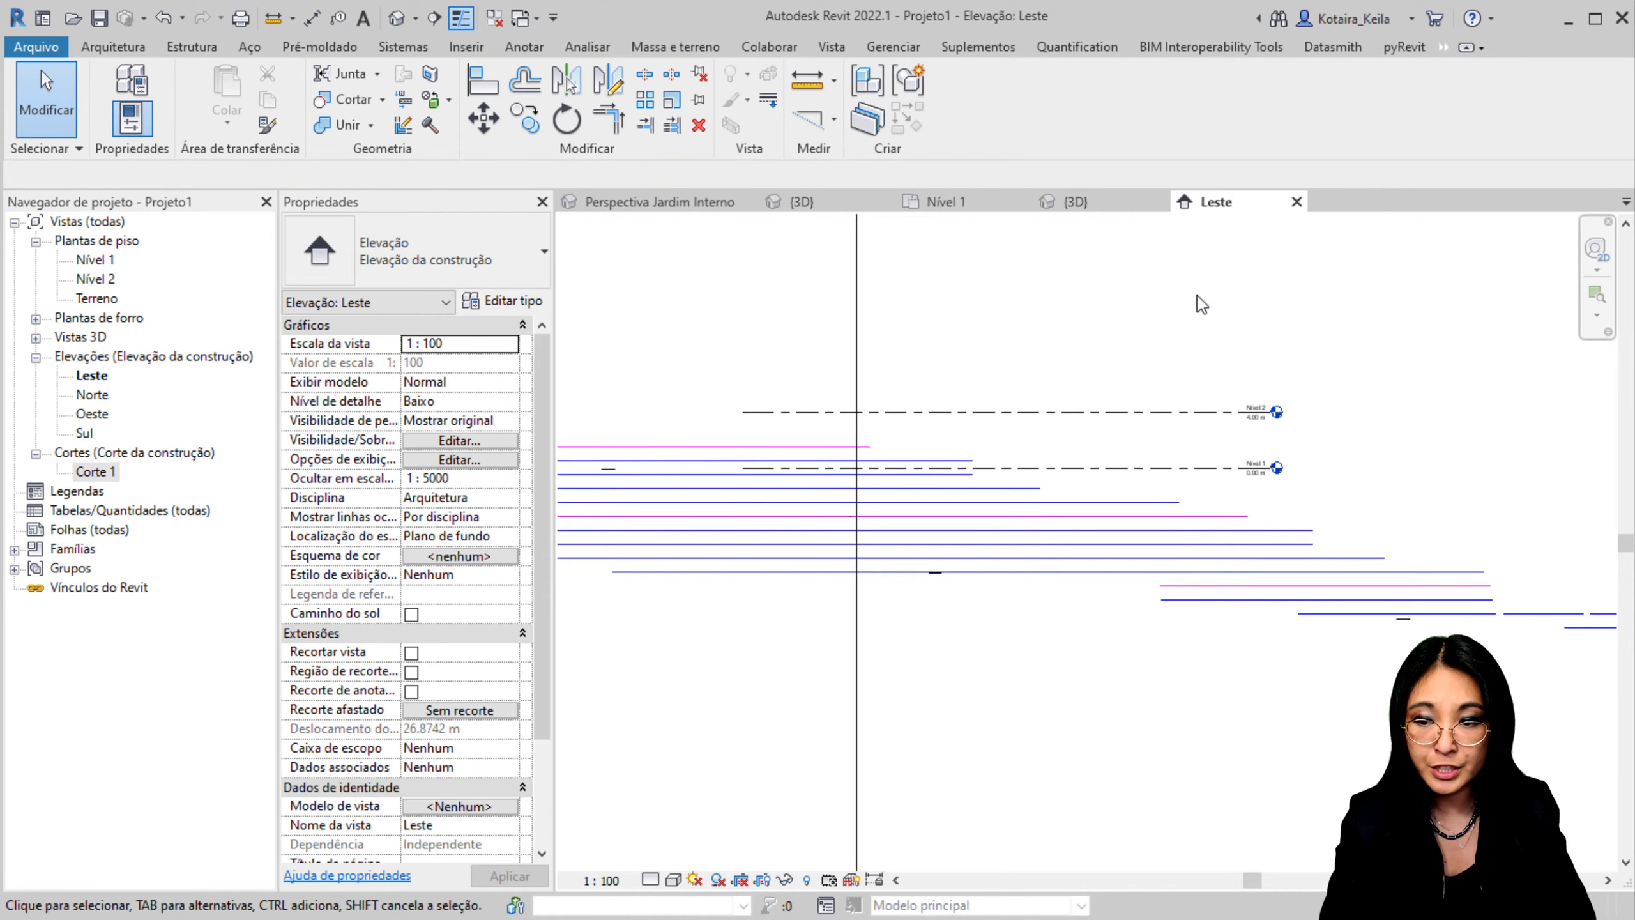
left_click(1297, 202)
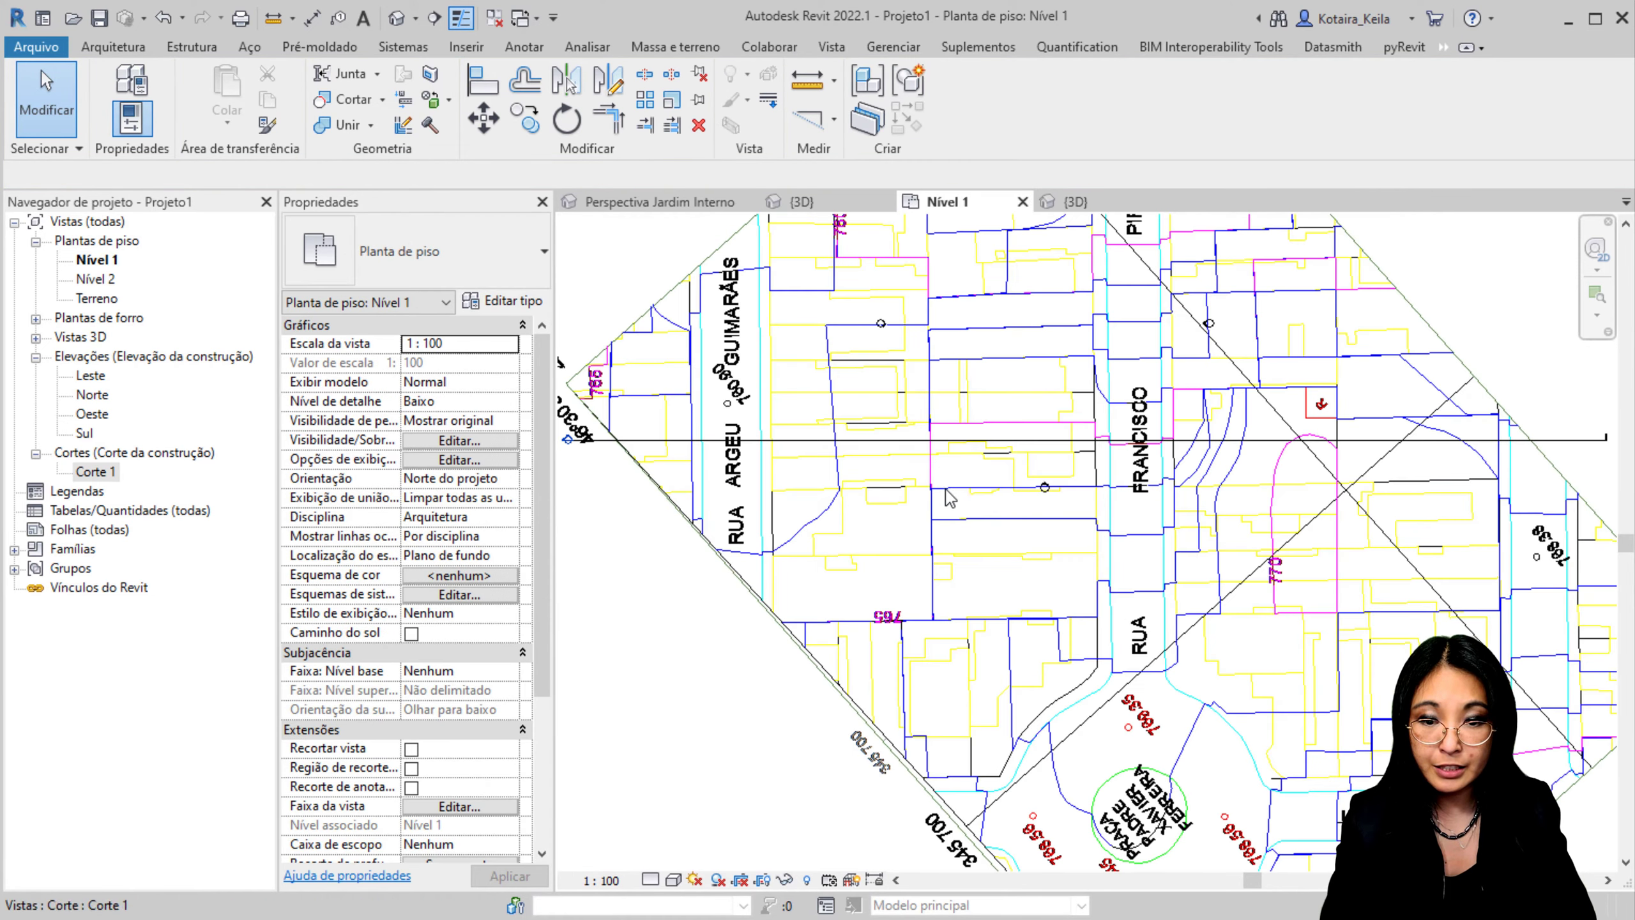
left_click(1085, 441)
middle_click_drag(1227, 512, 1170, 546)
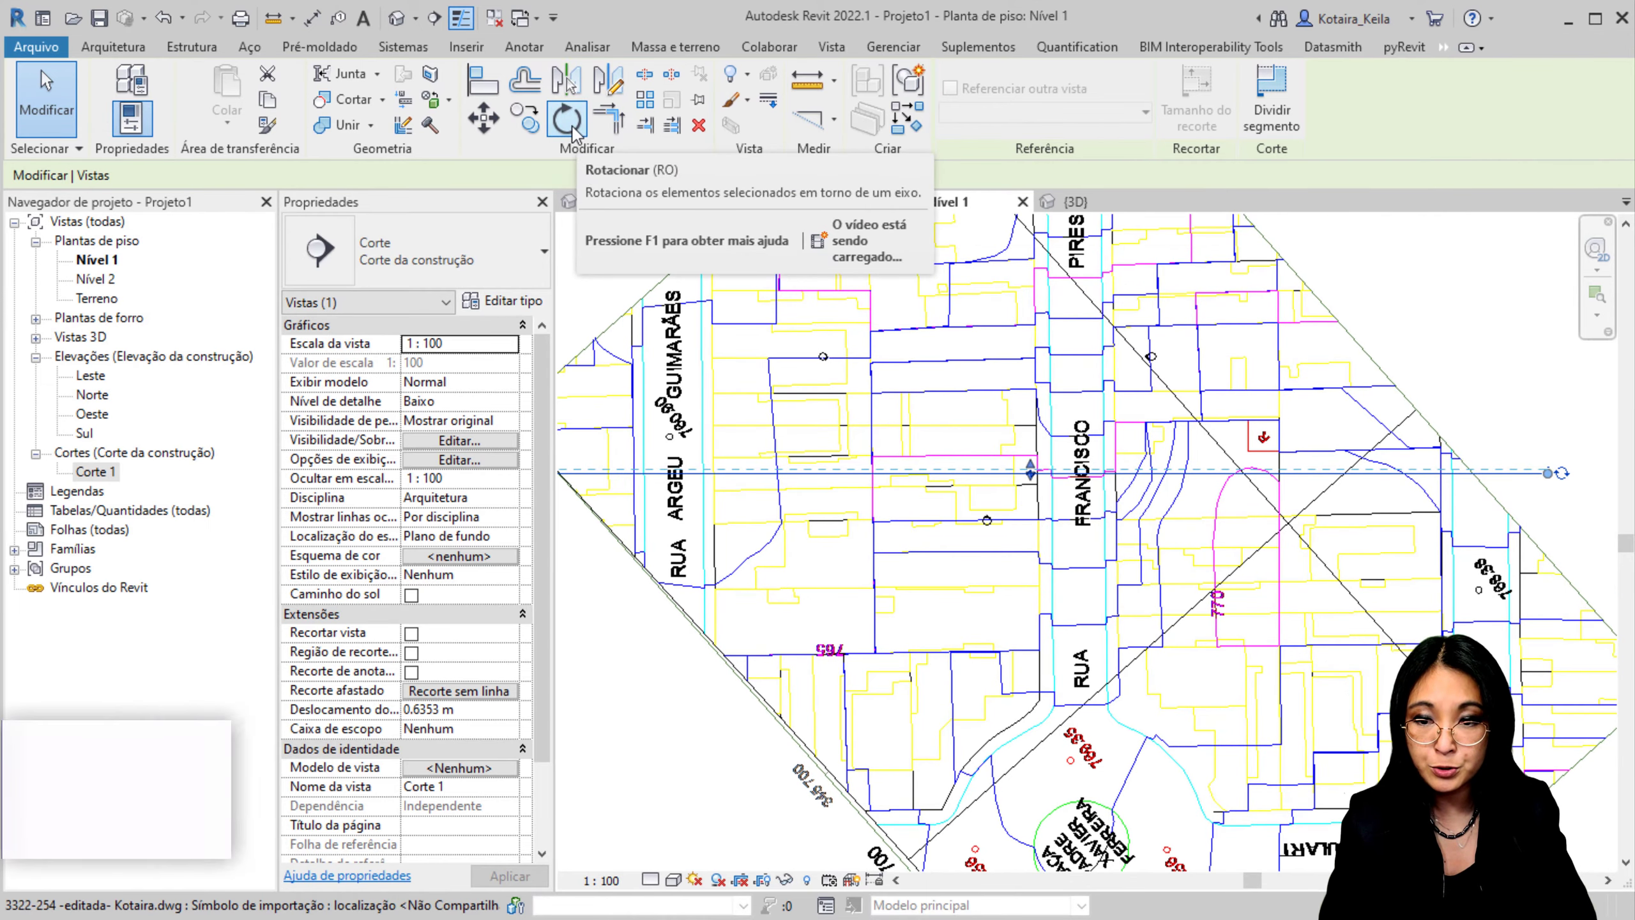
left_click(571, 125)
left_click(227, 175)
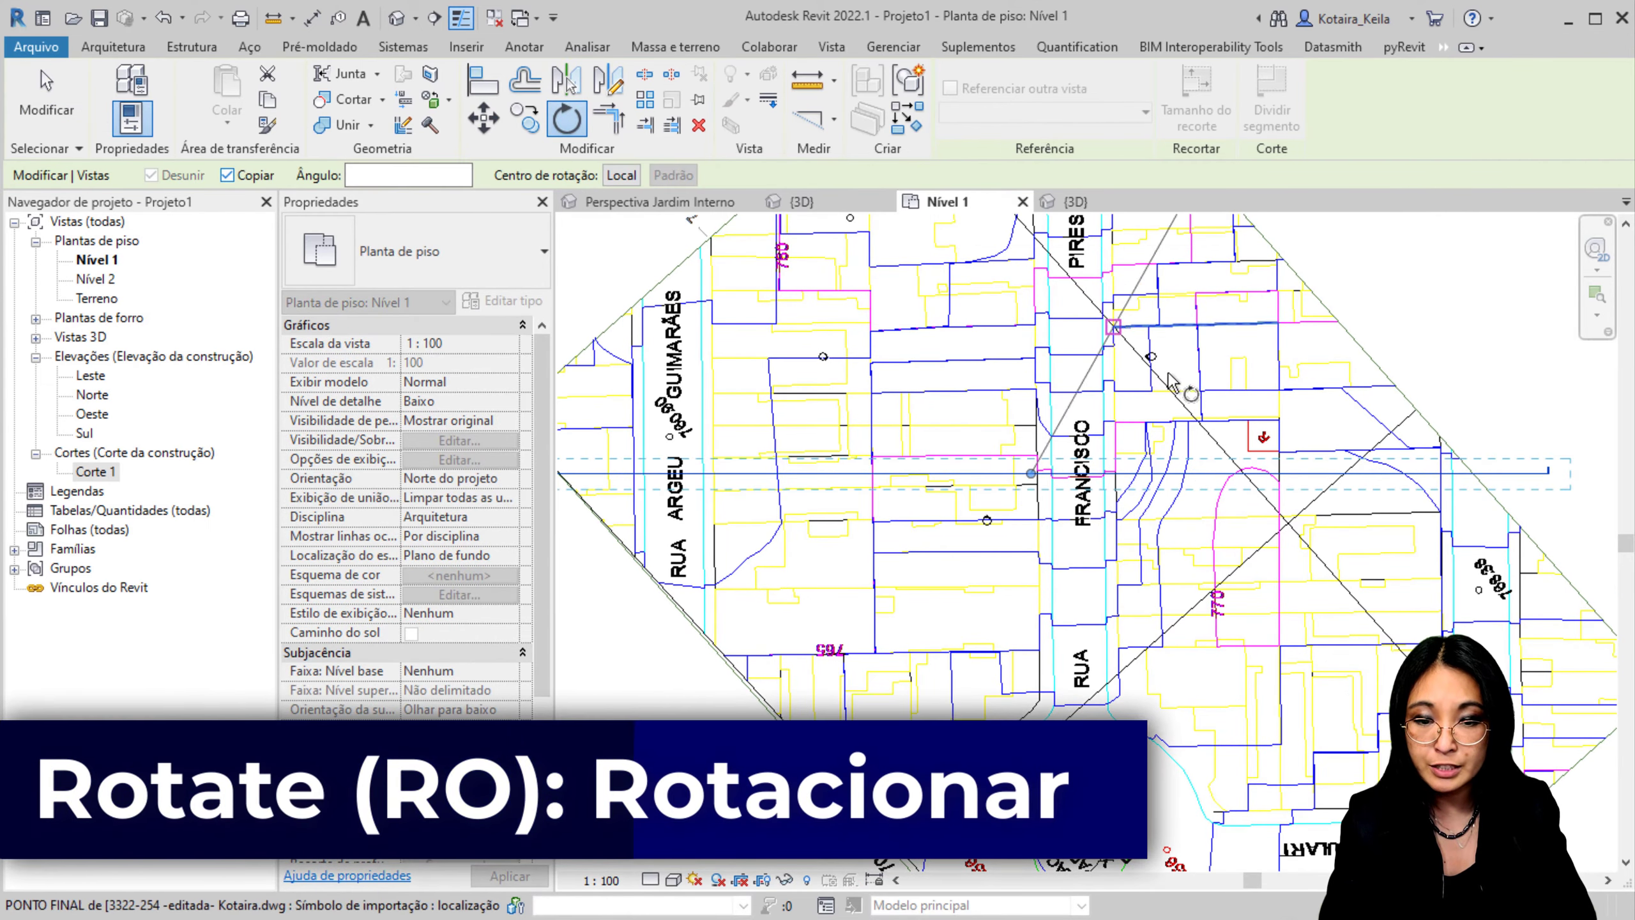
left_click(1138, 477)
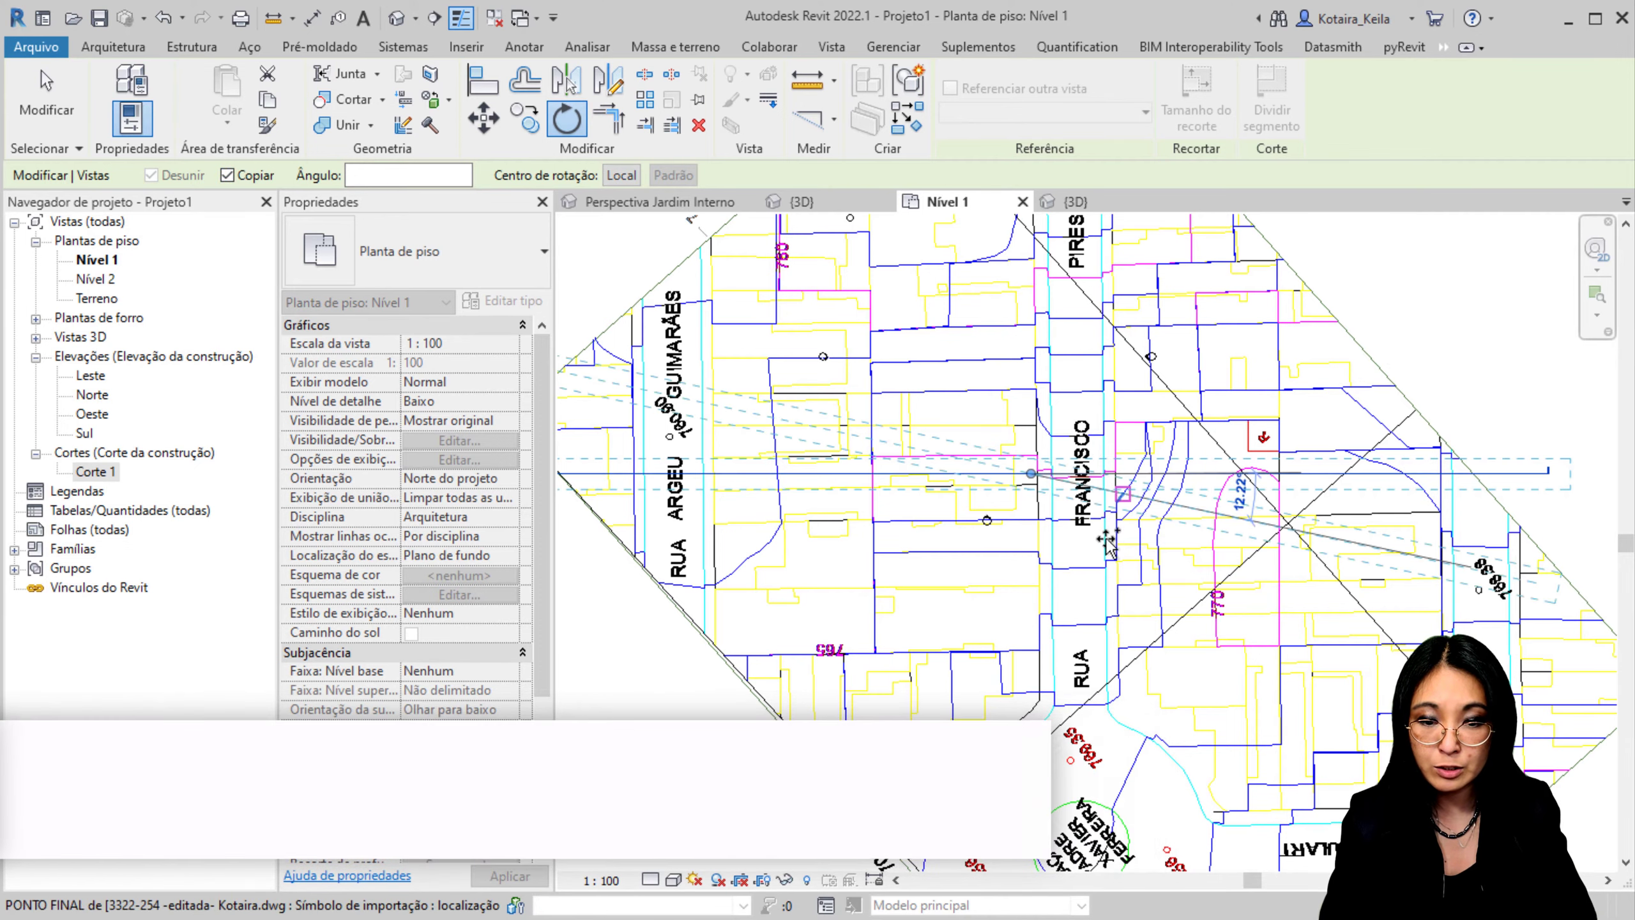
type("90")
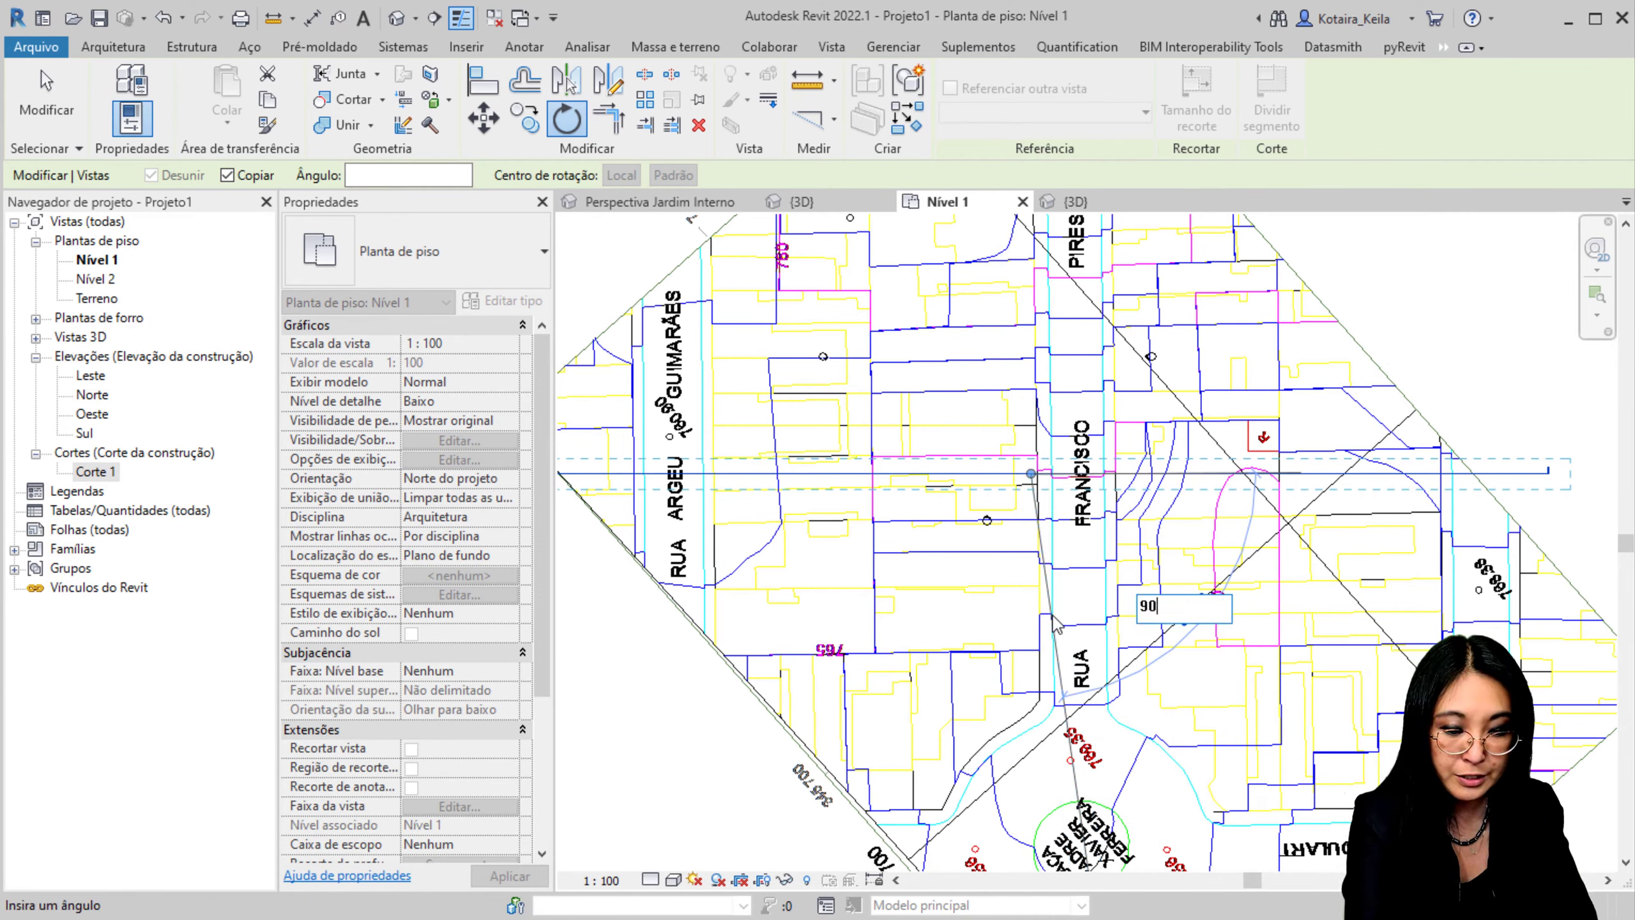
key("Return")
Step: Shift the copied section line slightly away from the street so it crosses the front part of the lots
middle_click_drag(1089, 591, 948, 765)
scroll(907, 688, "up", 5)
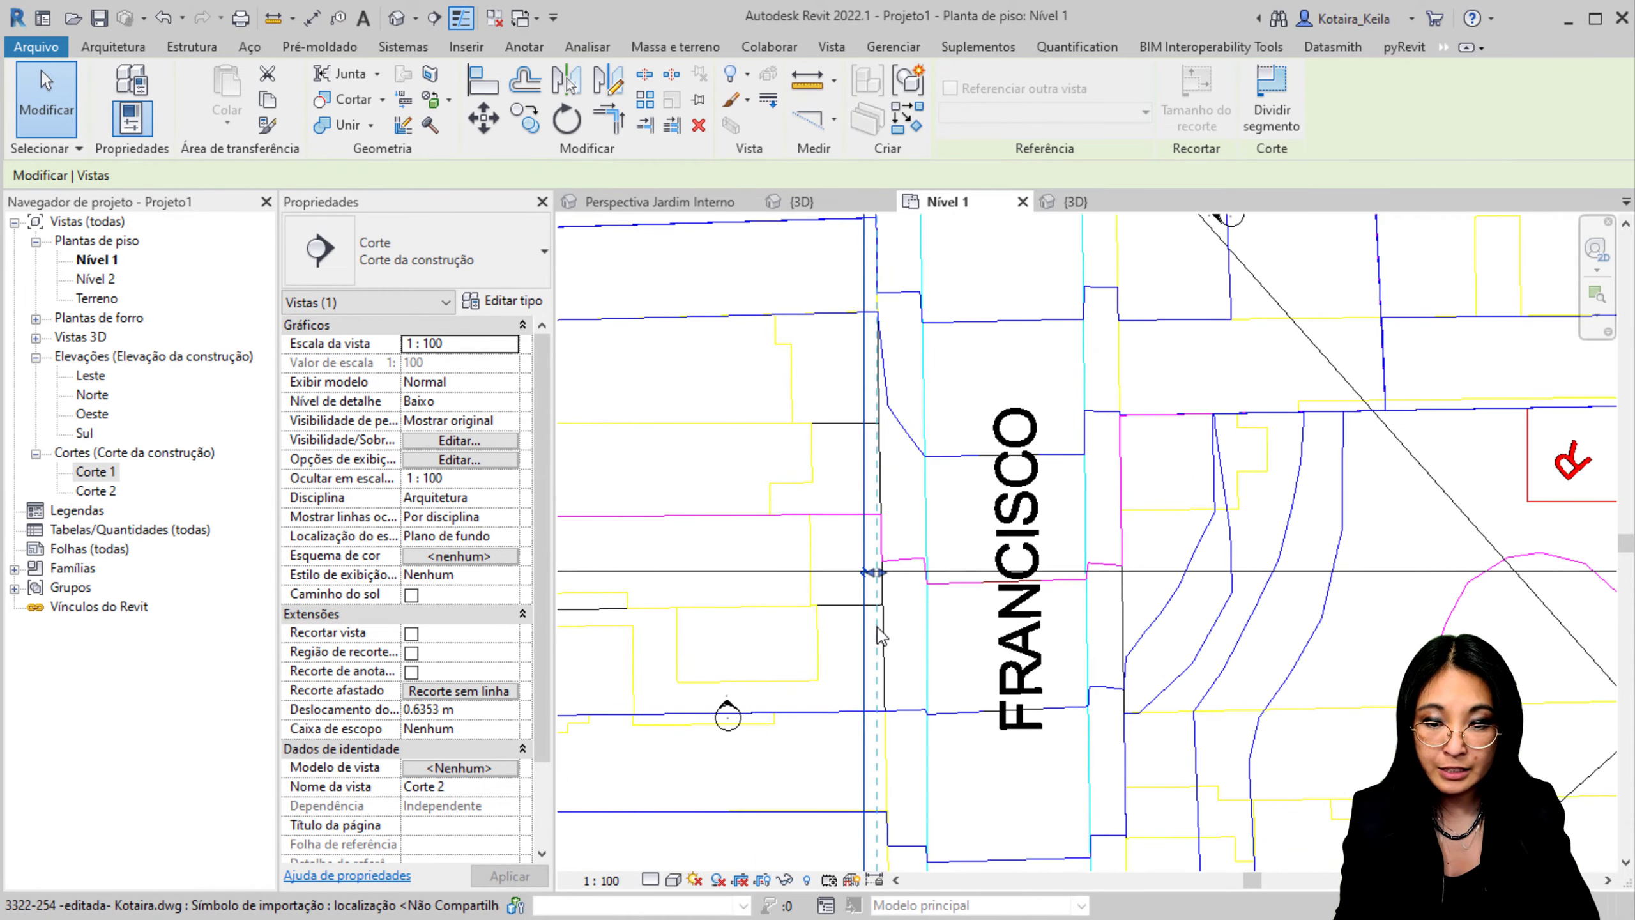
left_click_drag(861, 623, 822, 621)
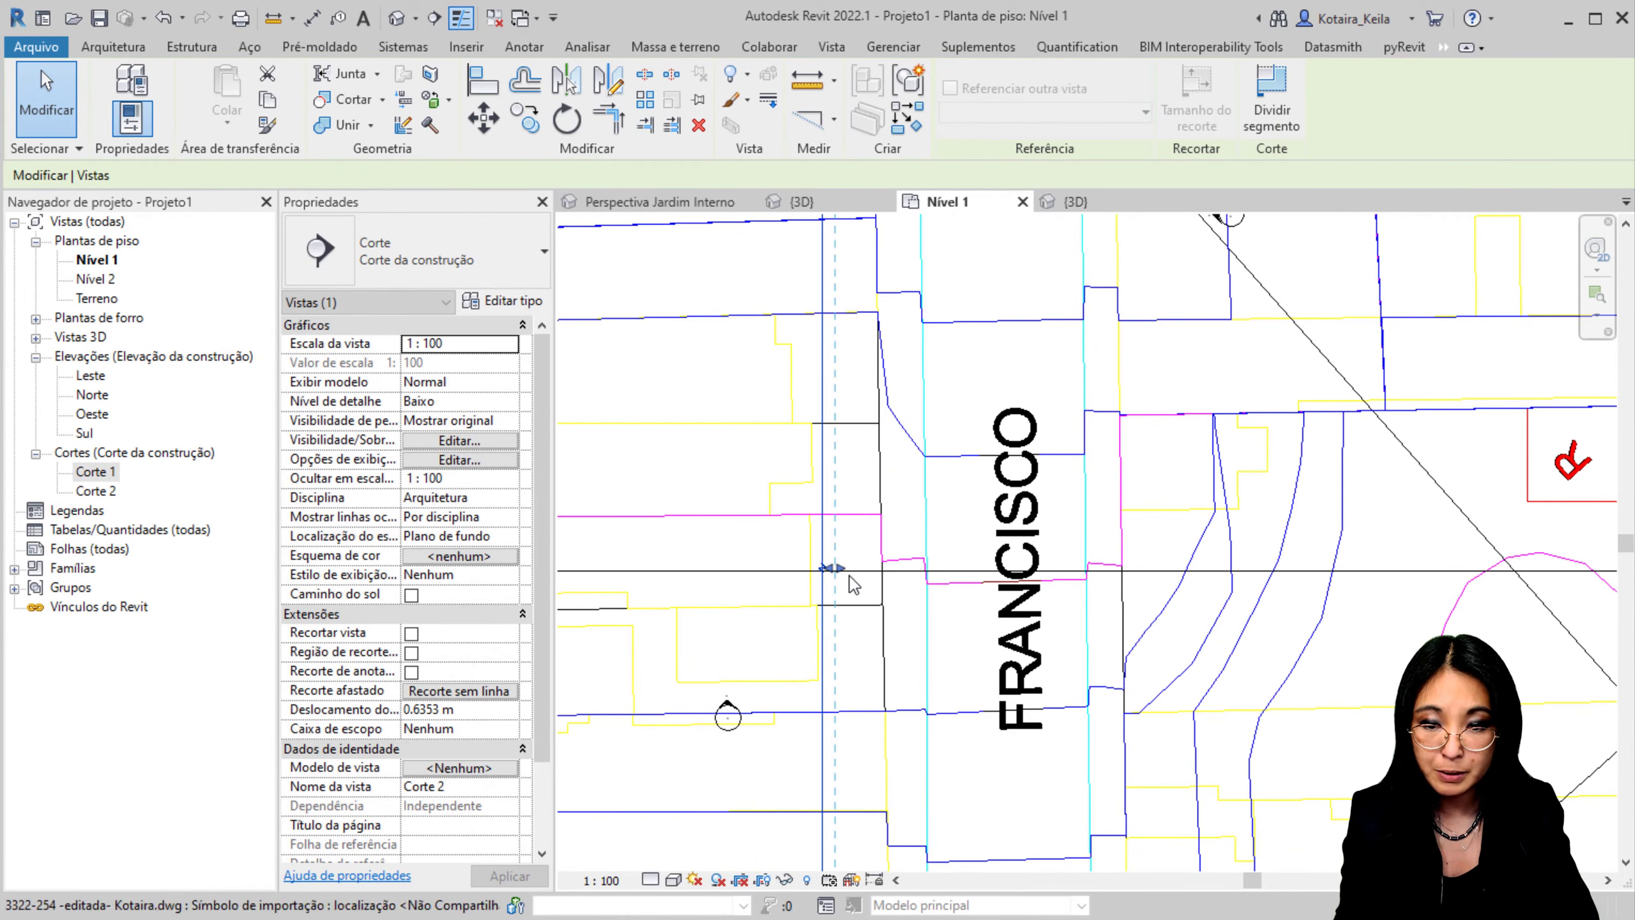
middle_click_drag(928, 581, 1226, 556)
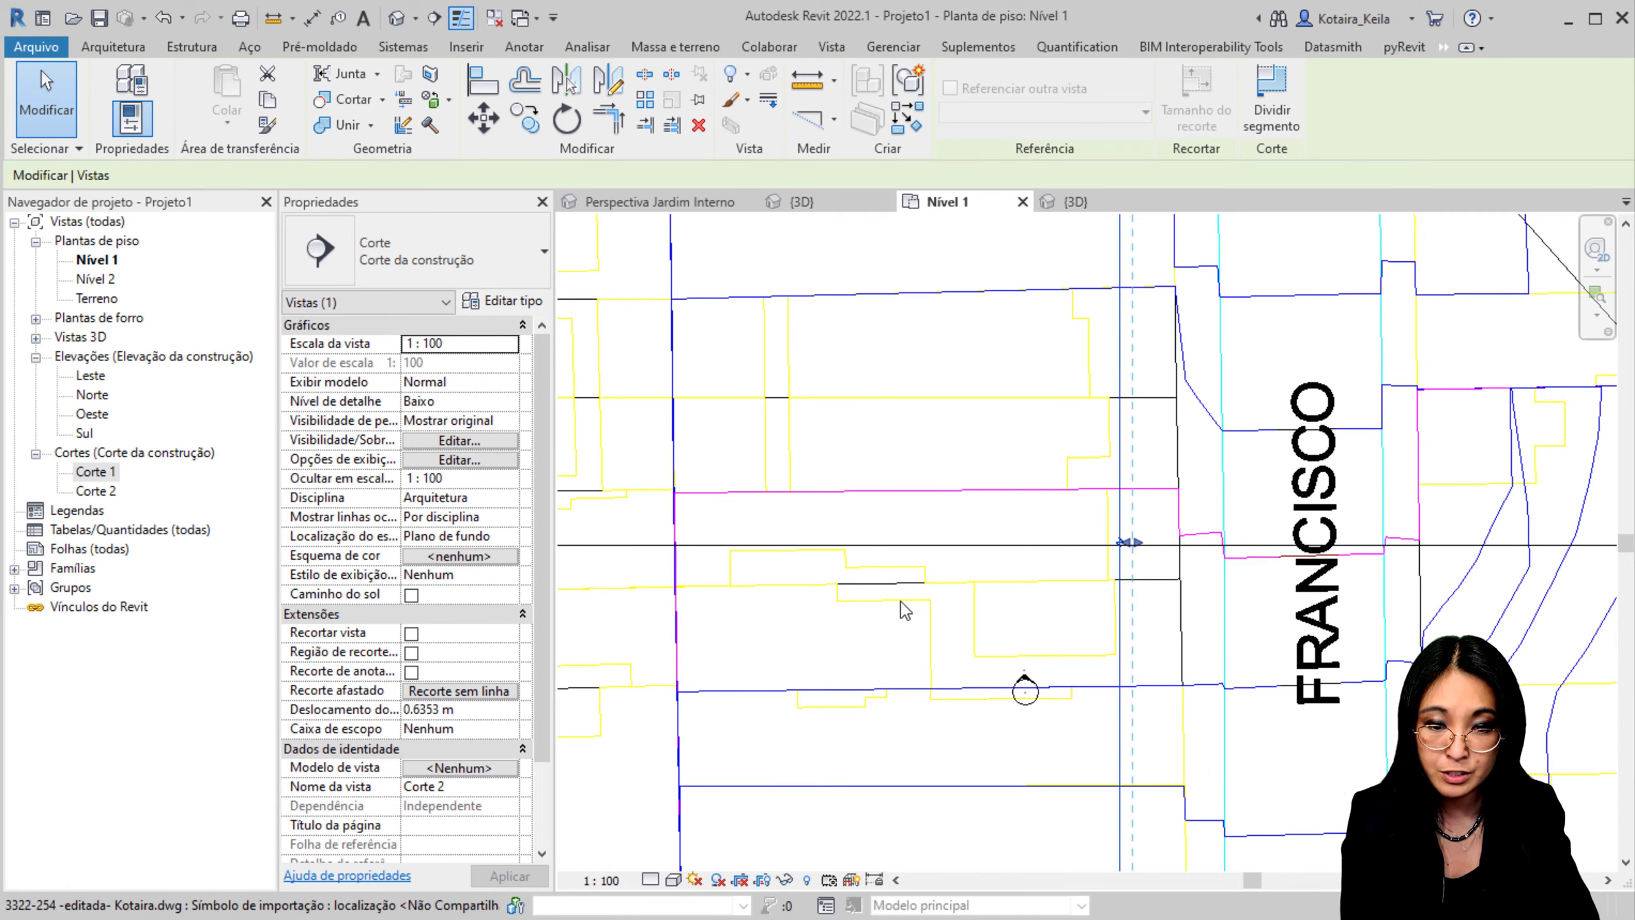
scroll(912, 605, "down", 10)
key("Escape")
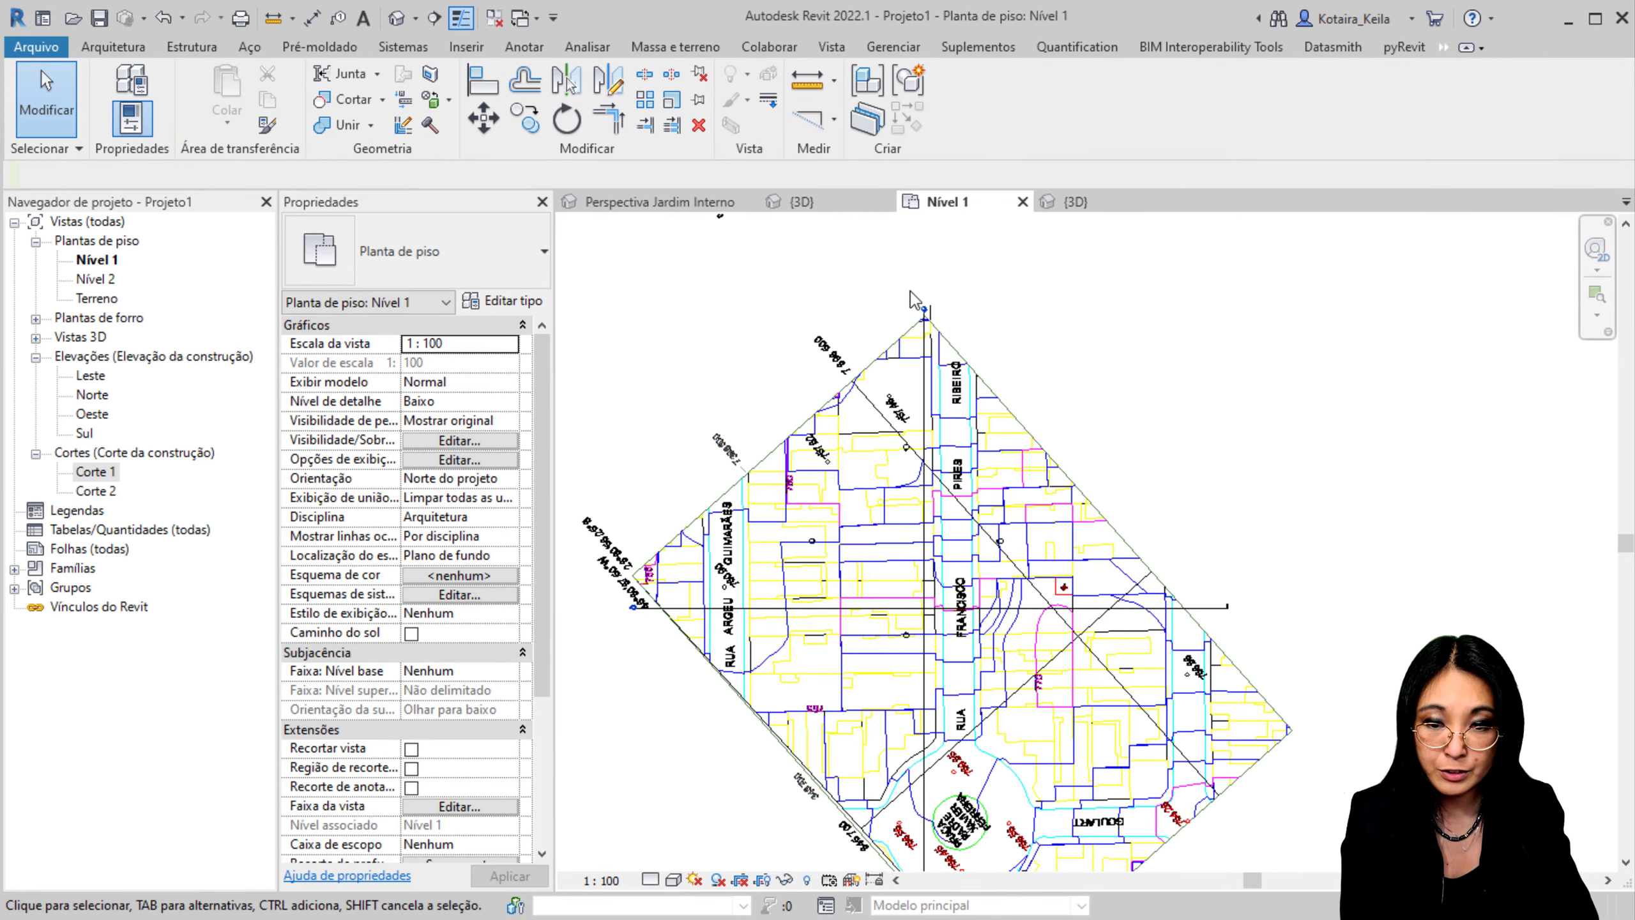
Step: Open the view of the new vertical section and examine Nível 1 and Nível 2 against the map's contour lines
scroll(912, 298, "up", 3)
double_click(929, 324)
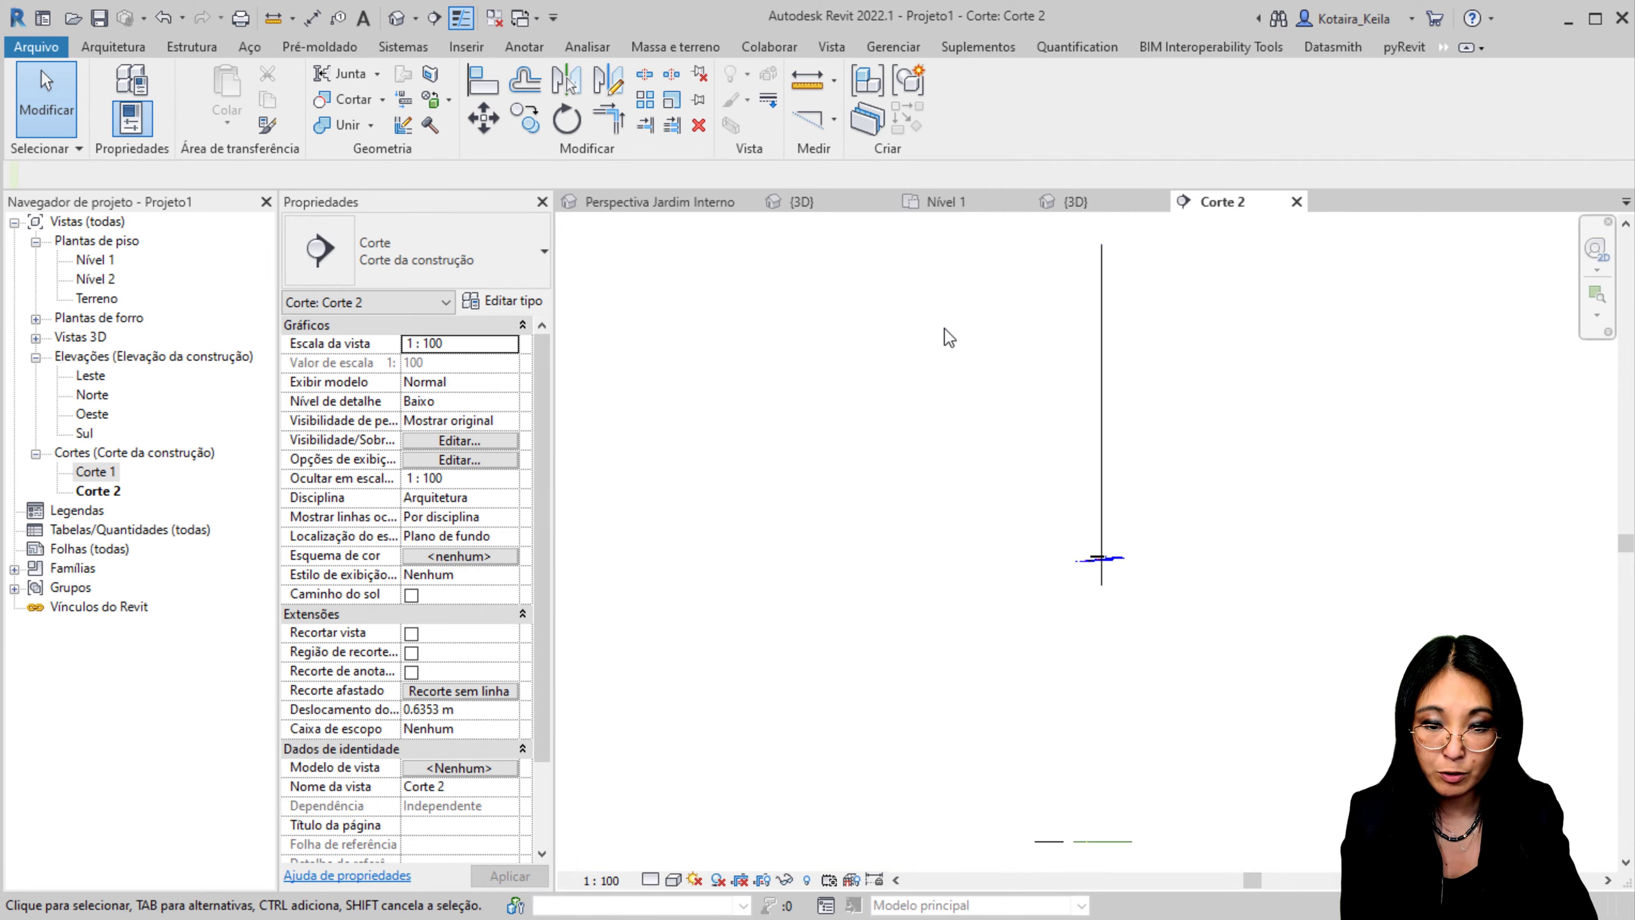
scroll(1094, 600, "up", 6)
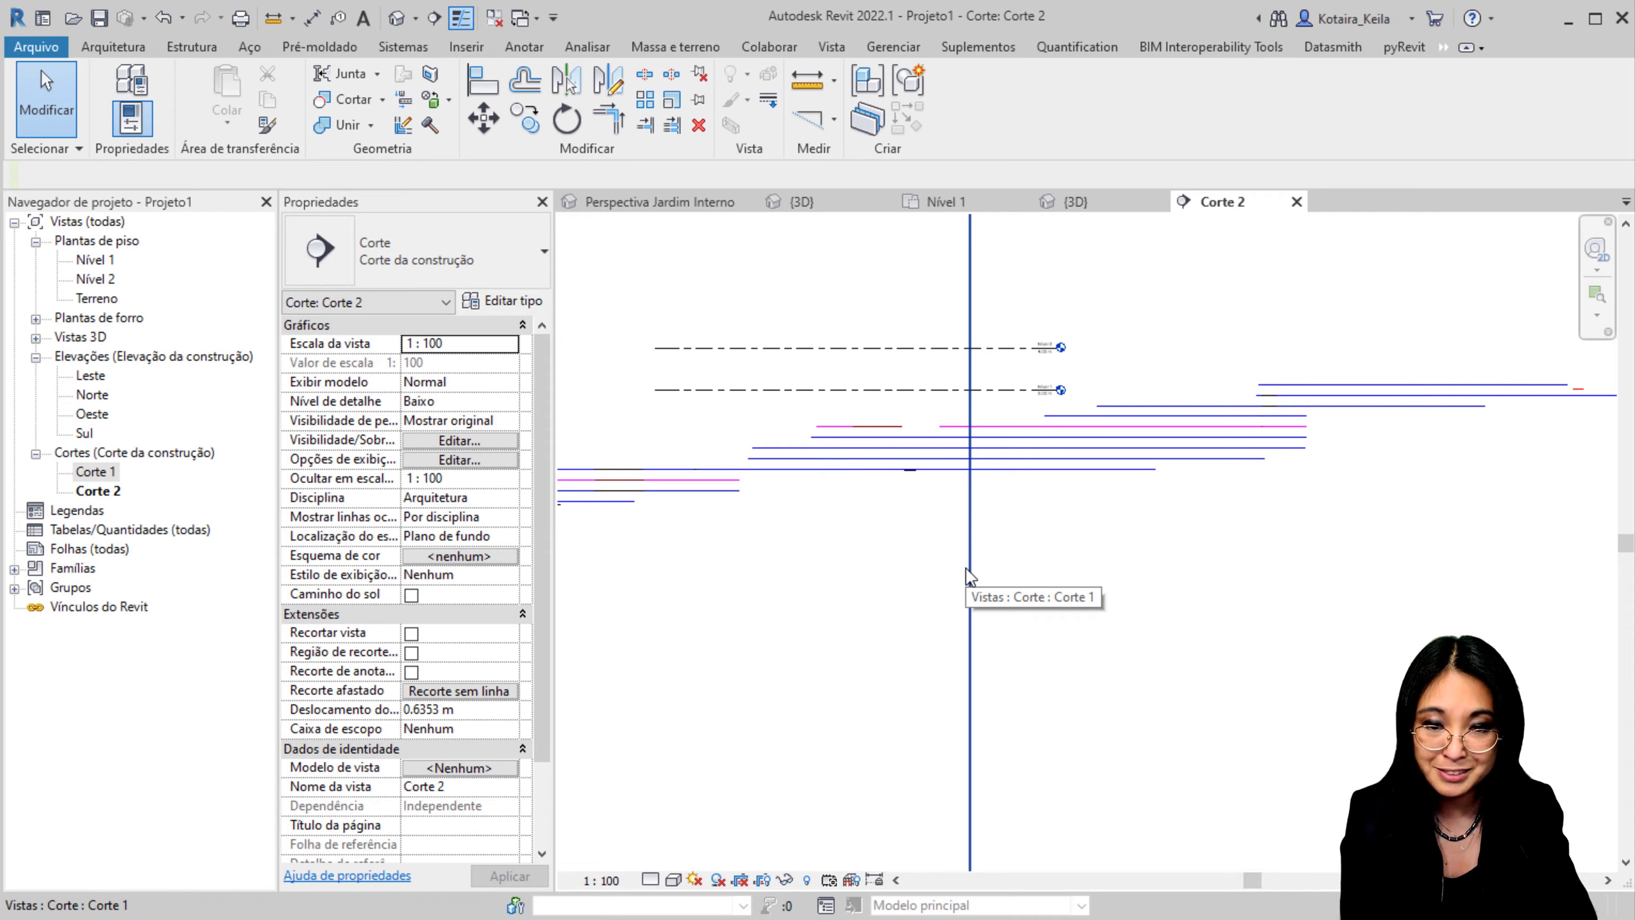
scroll(975, 413, "up", 2)
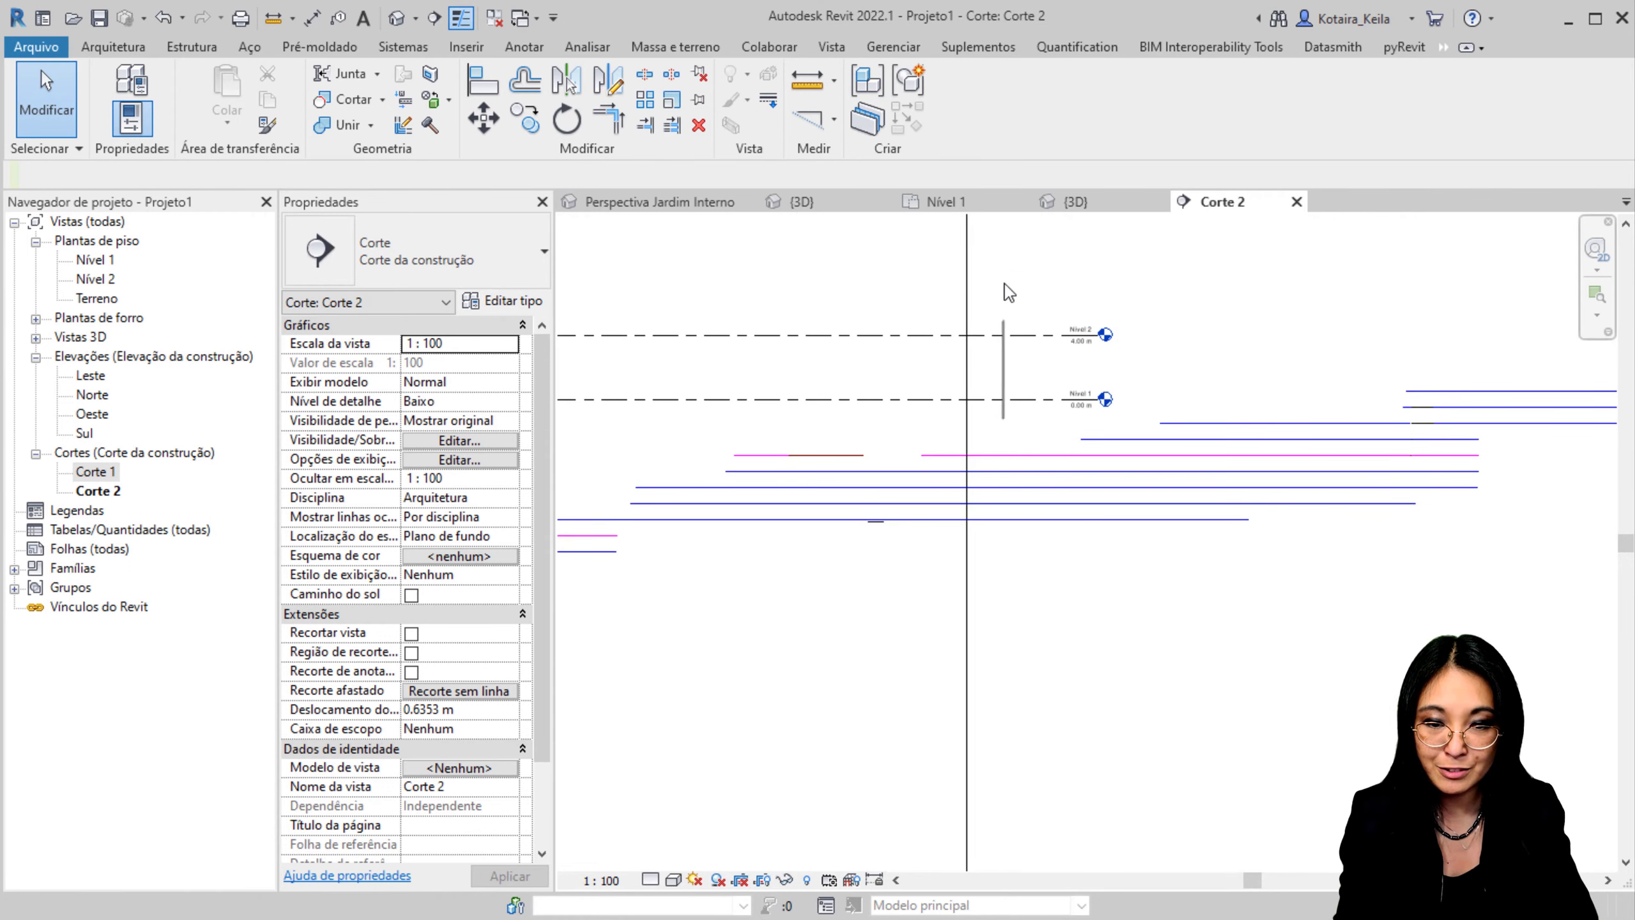
left_click(995, 308)
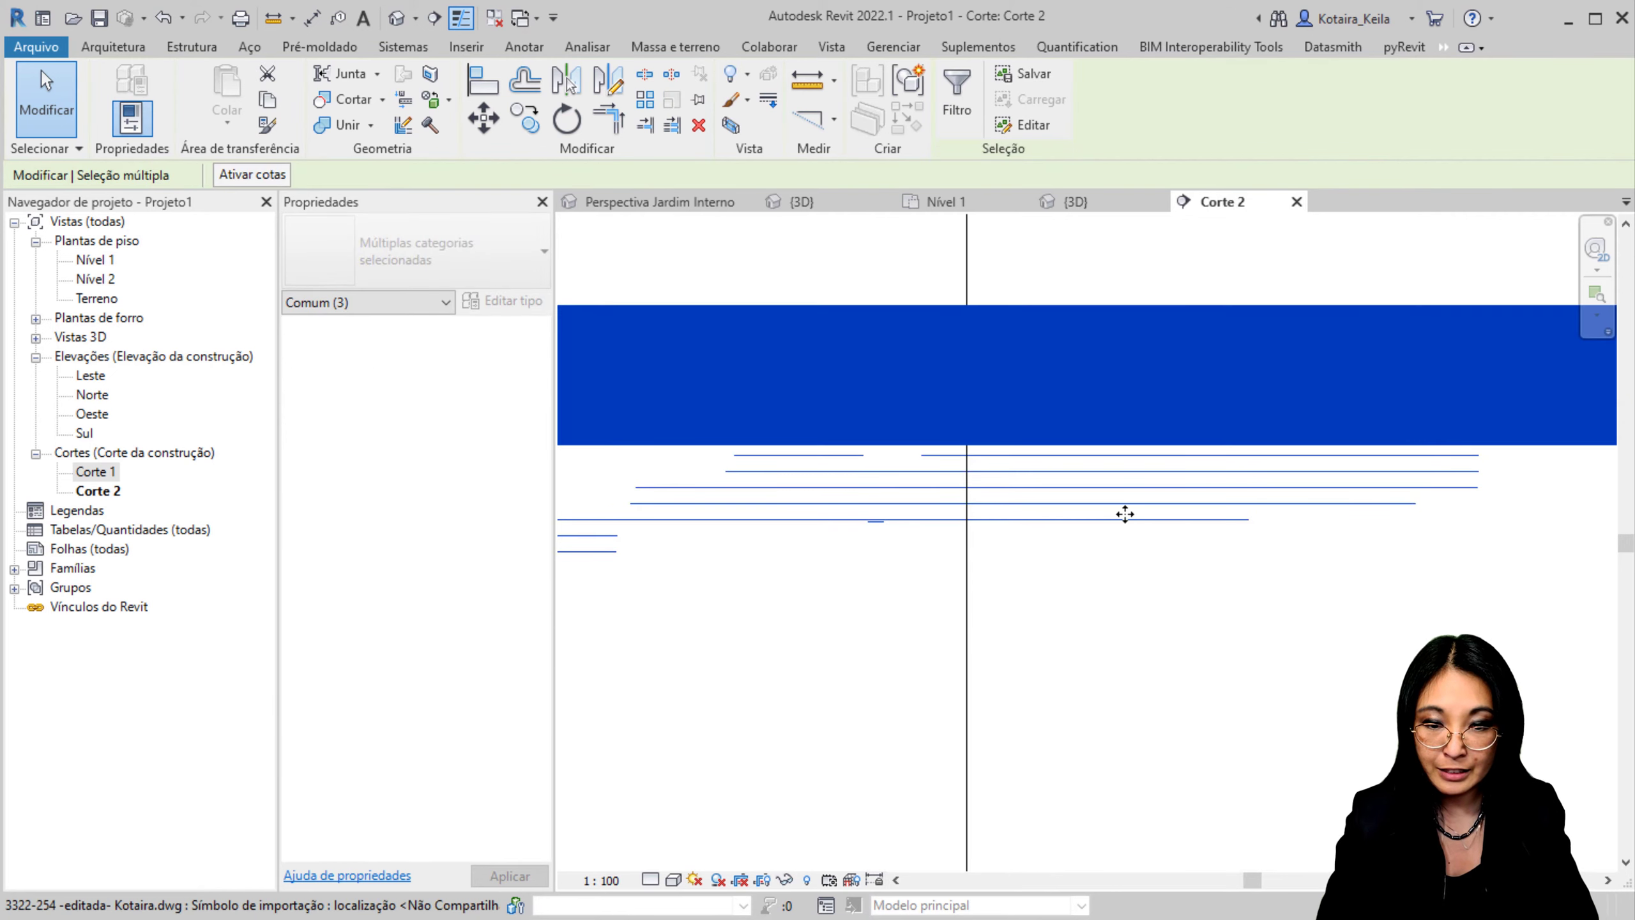
left_click(1127, 515, "shift")
left_click(1156, 559)
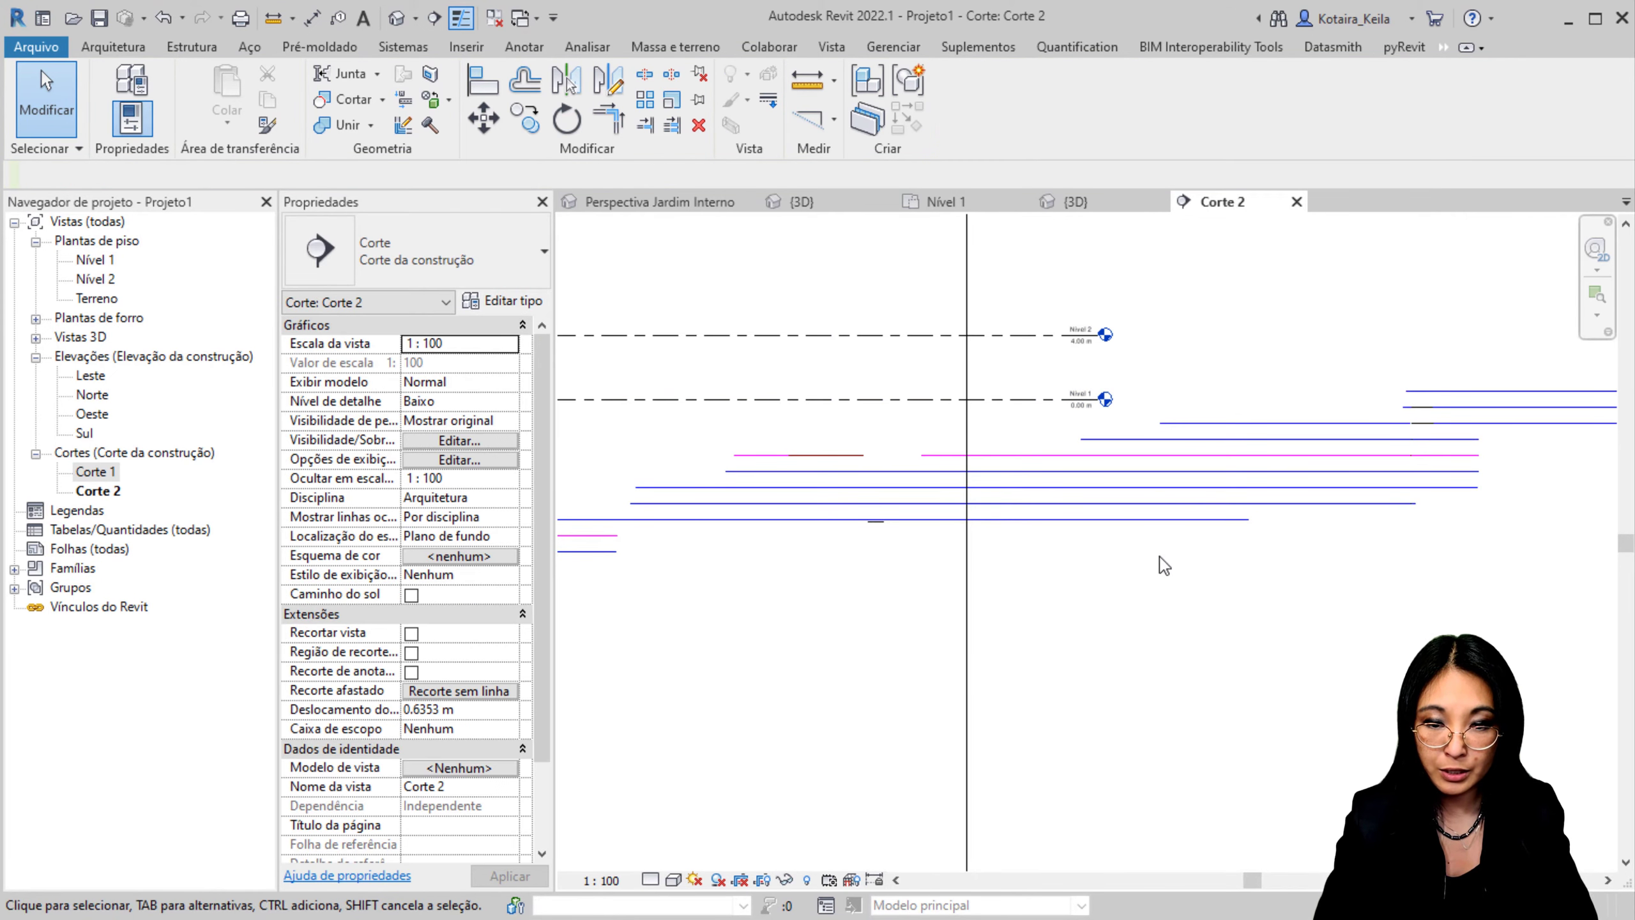
Step: Try to move Nível 1 and Nível 2 together down to the magenta contour just below Nível 1, and undo the move
left_click(1044, 400)
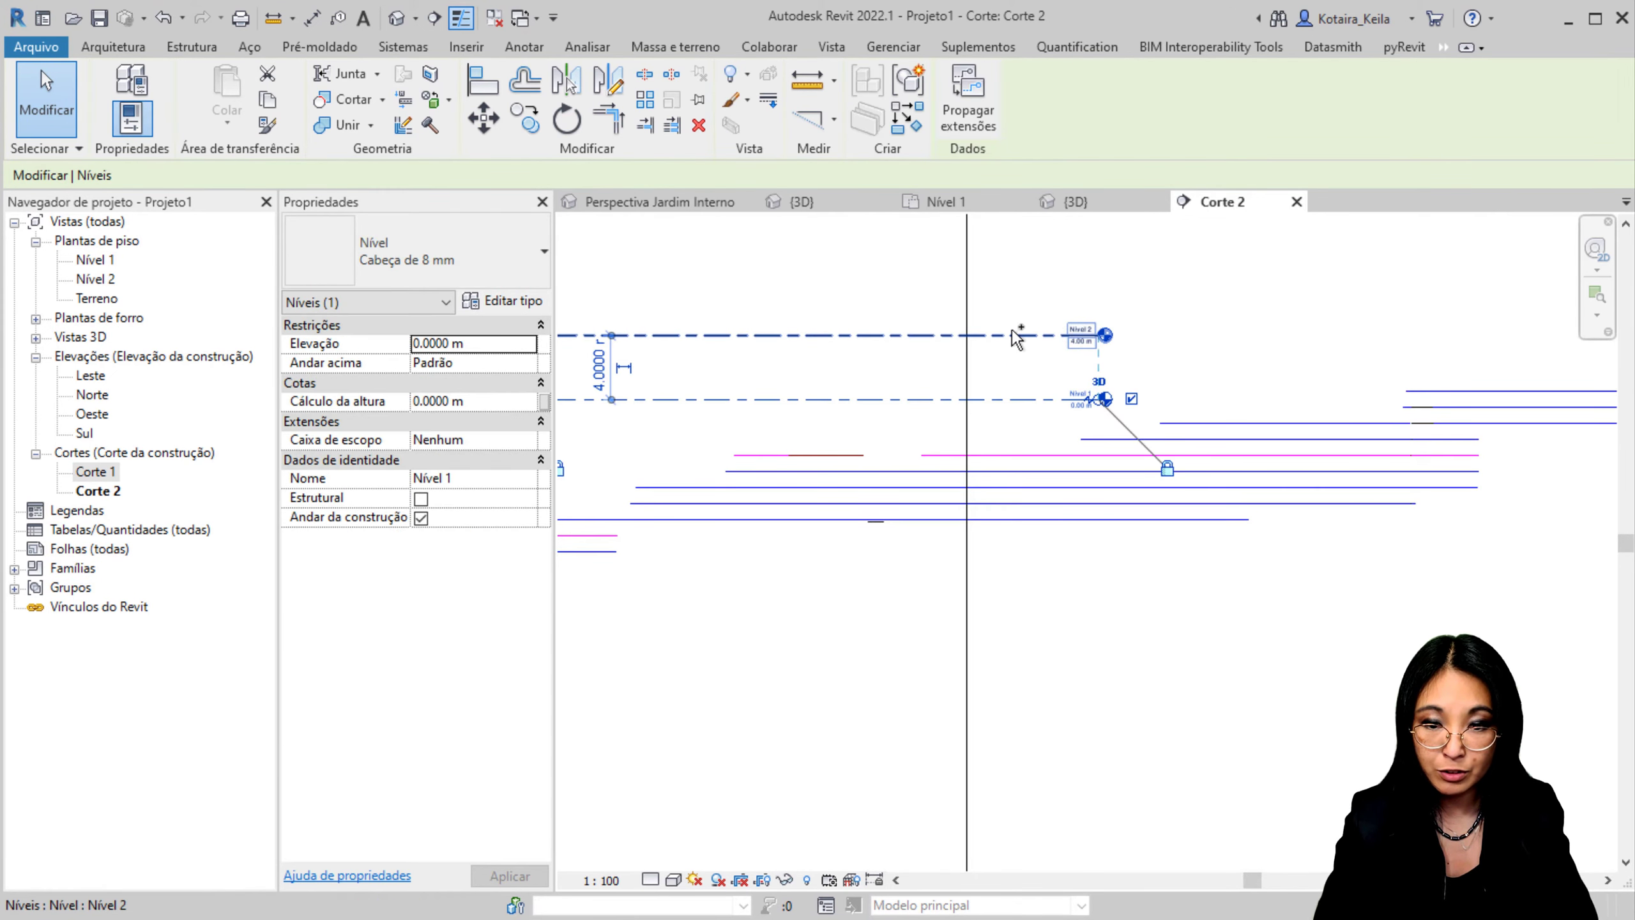
left_click(1015, 336, "ctrl")
left_click(973, 454)
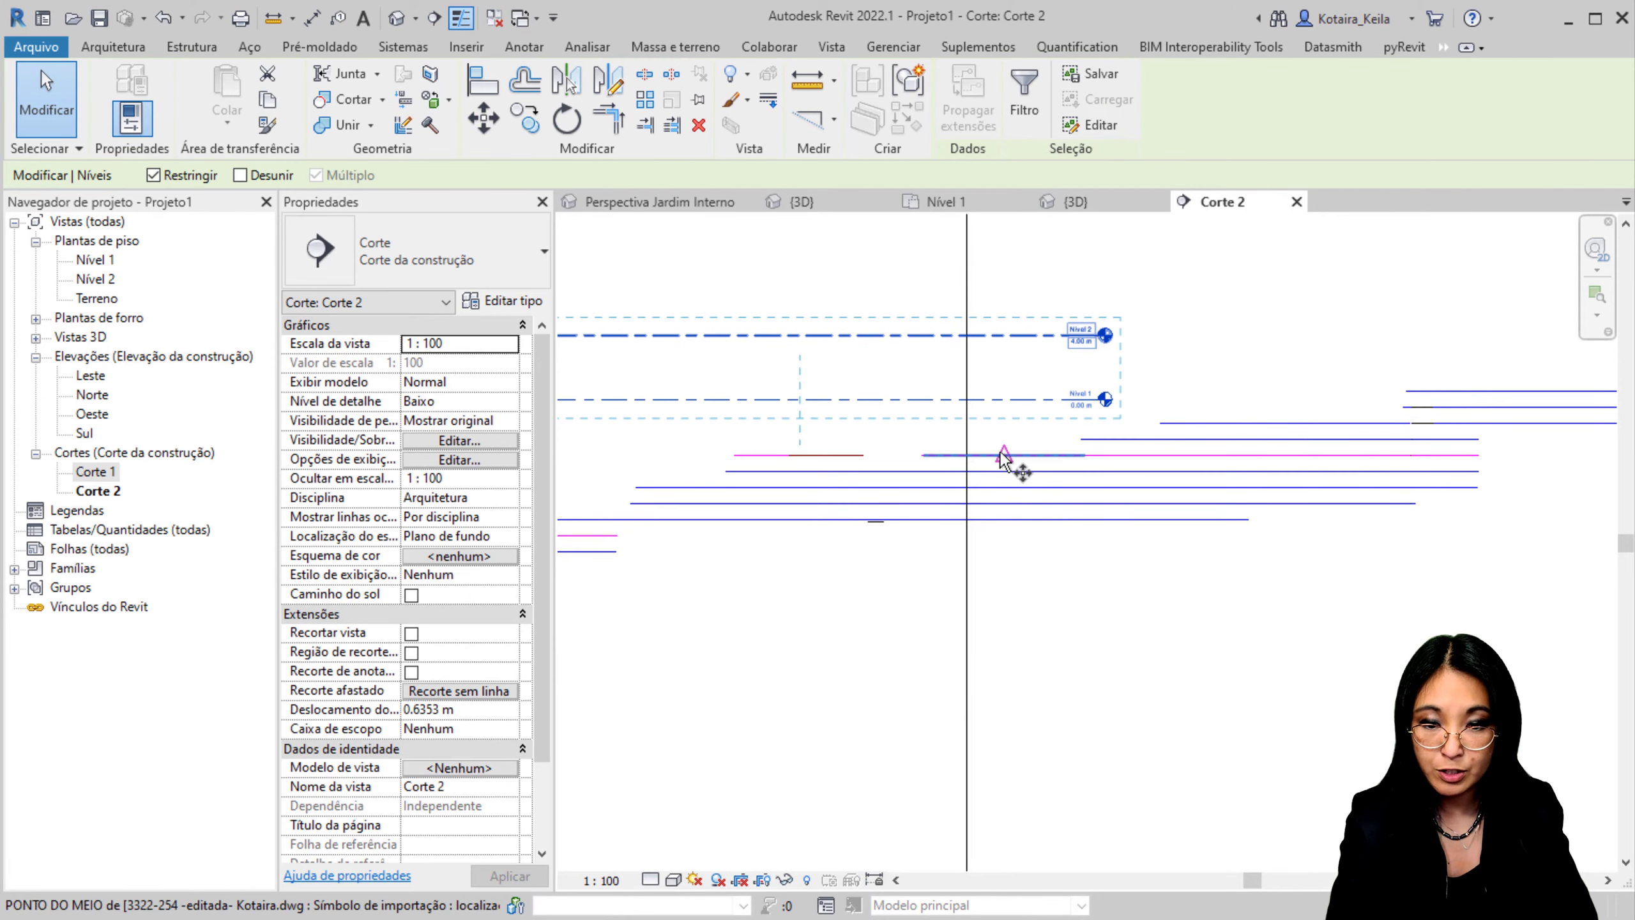
scroll(985, 400, "up", 3)
key("m")
key("v")
left_click(951, 363)
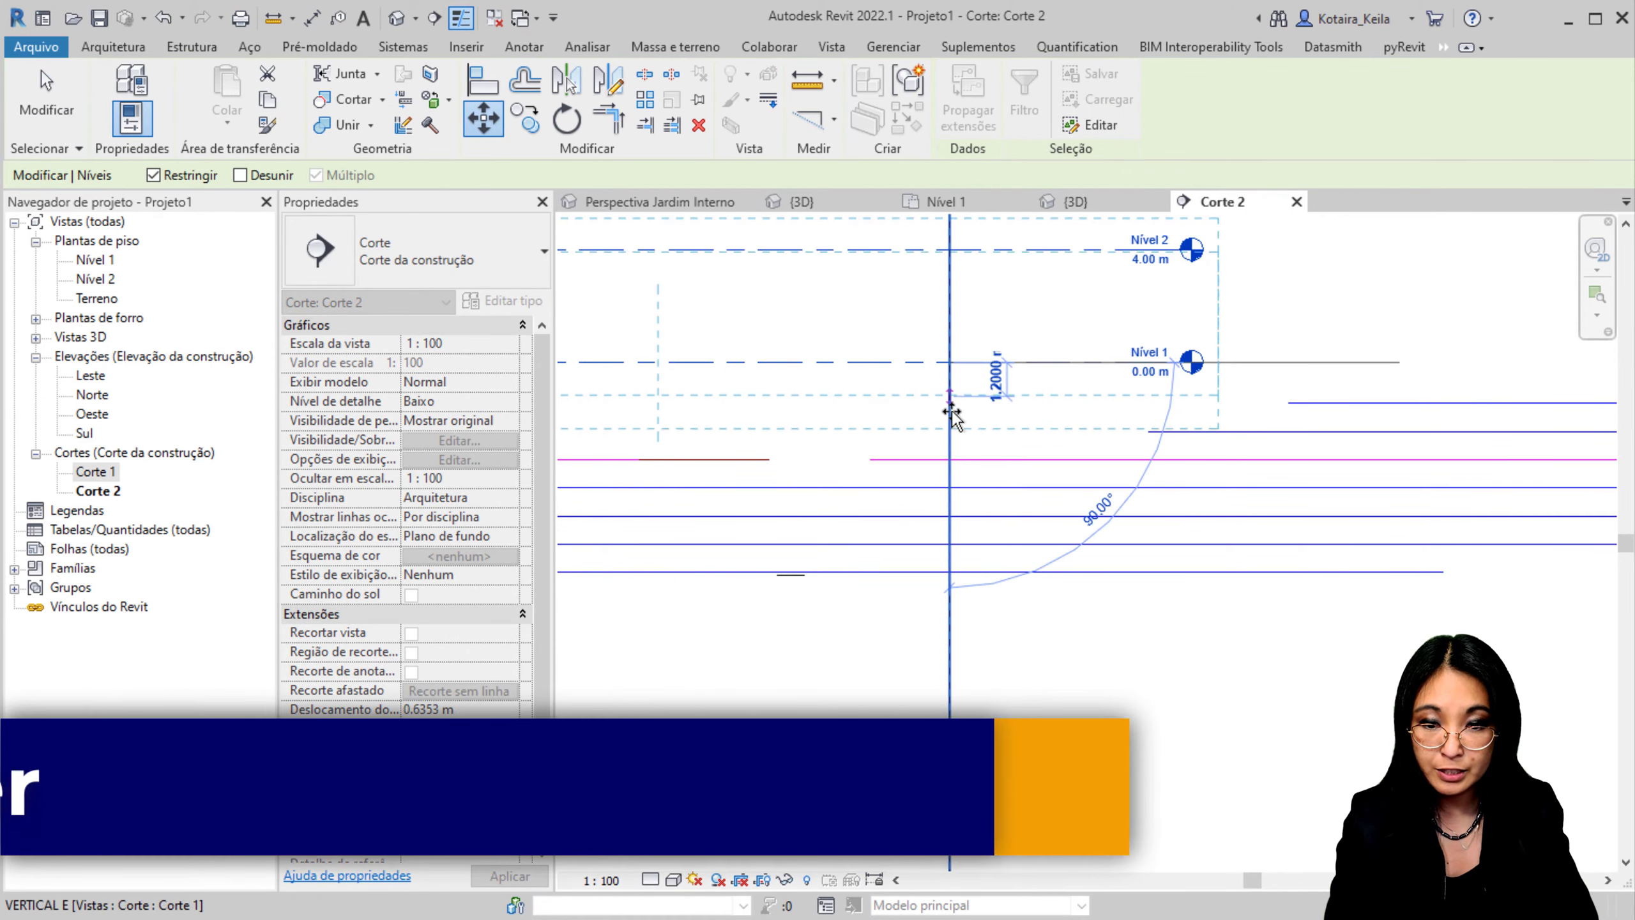
left_click(950, 460)
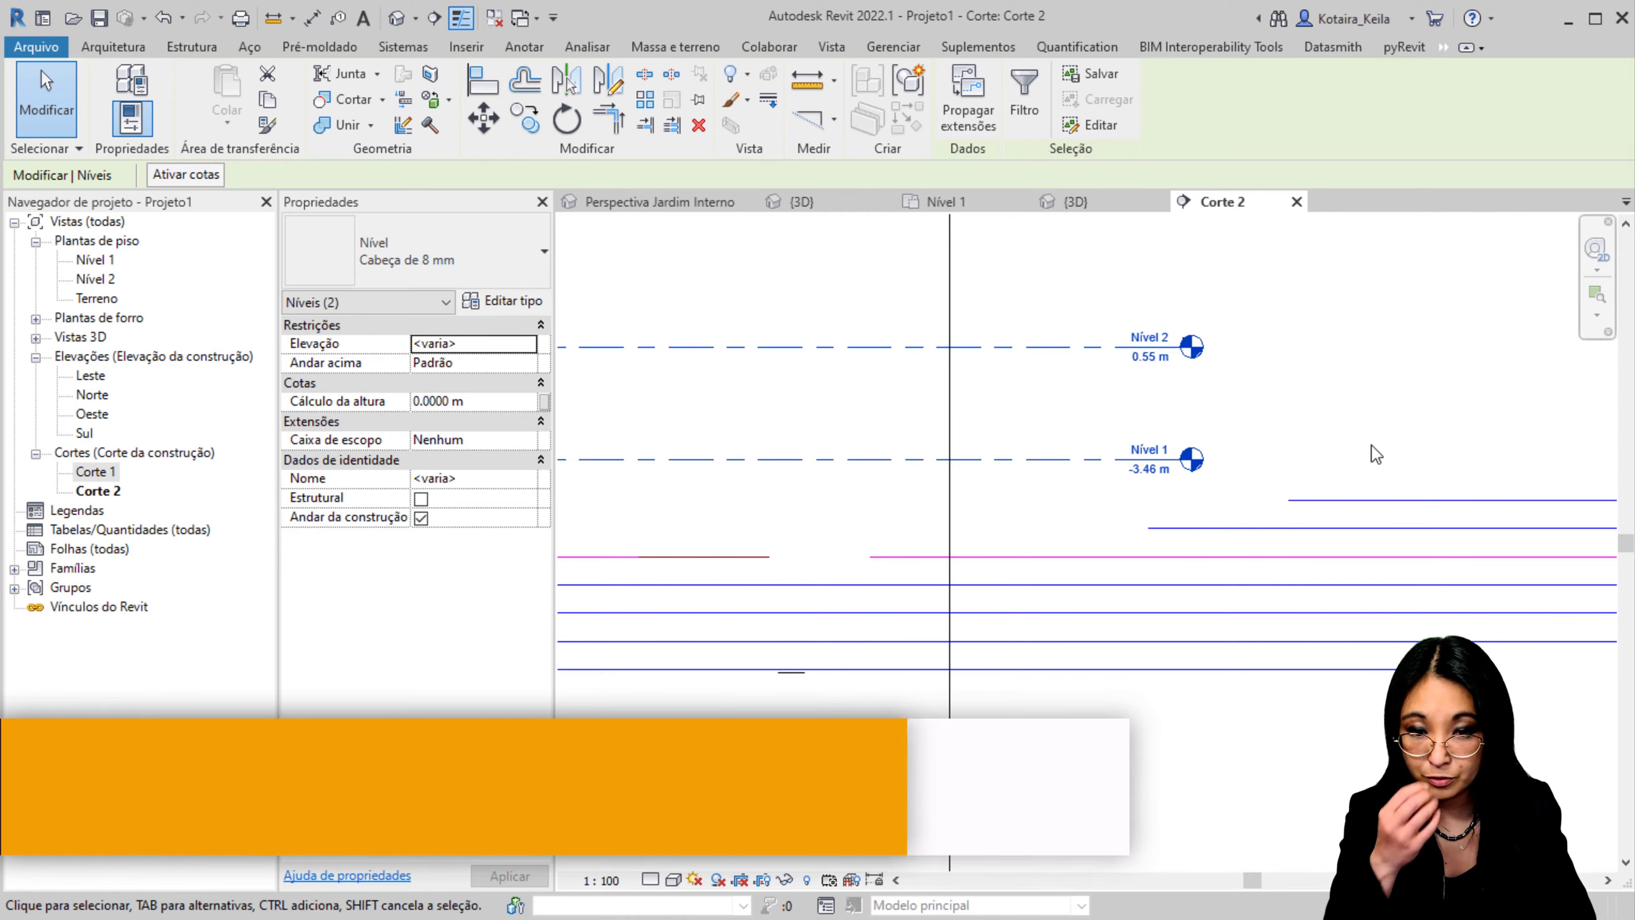
key("Escape")
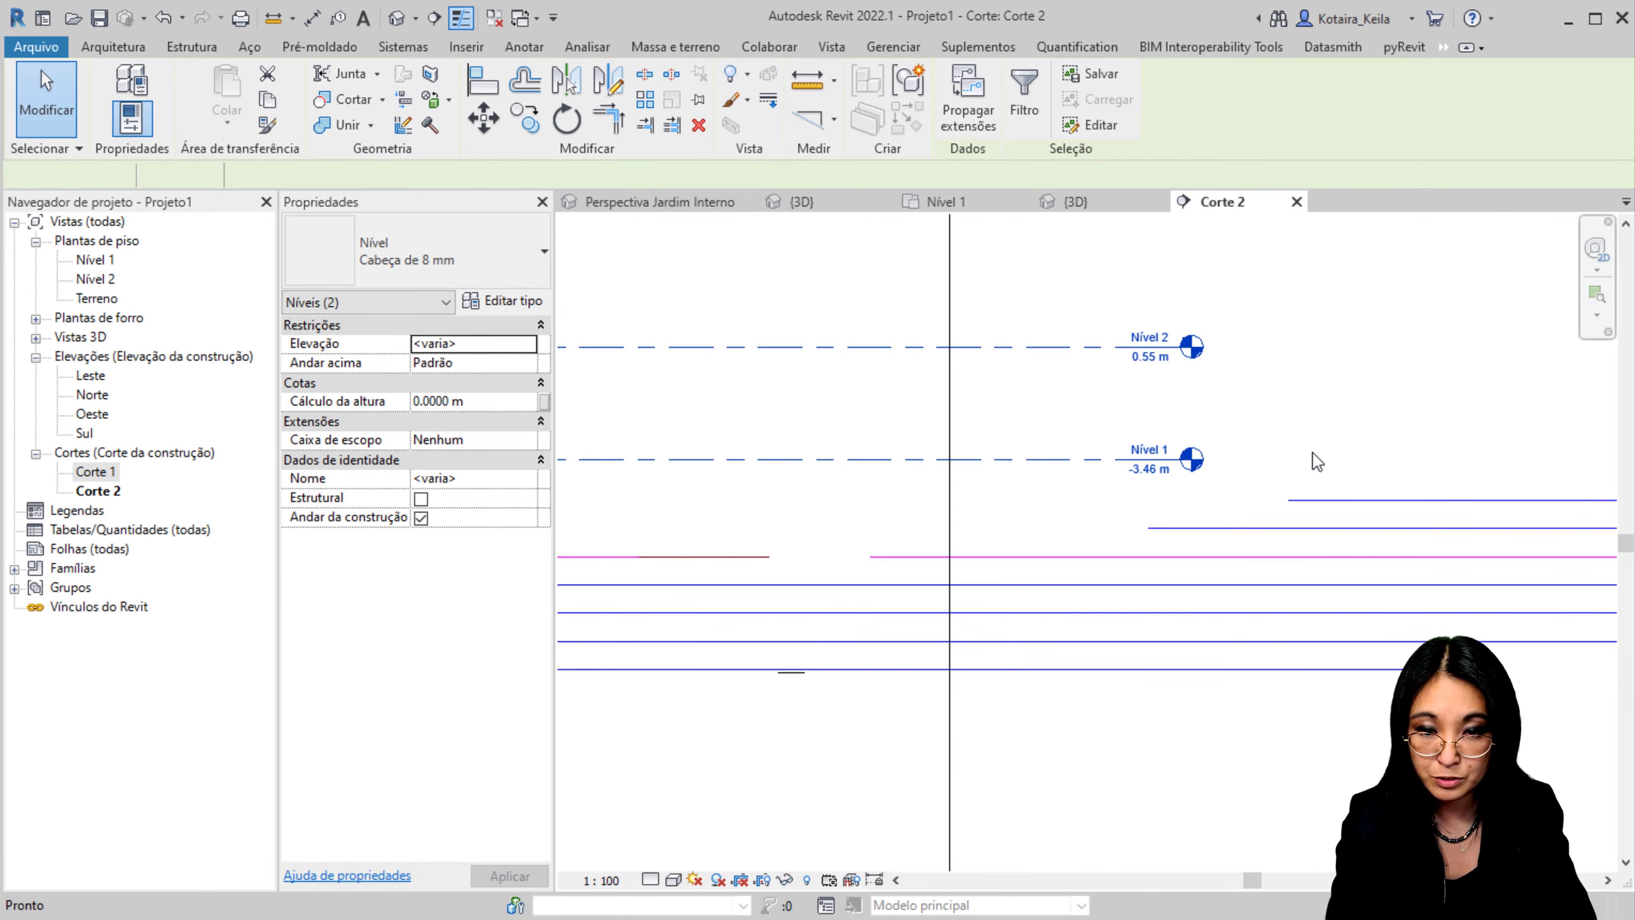
key("ctrl+z")
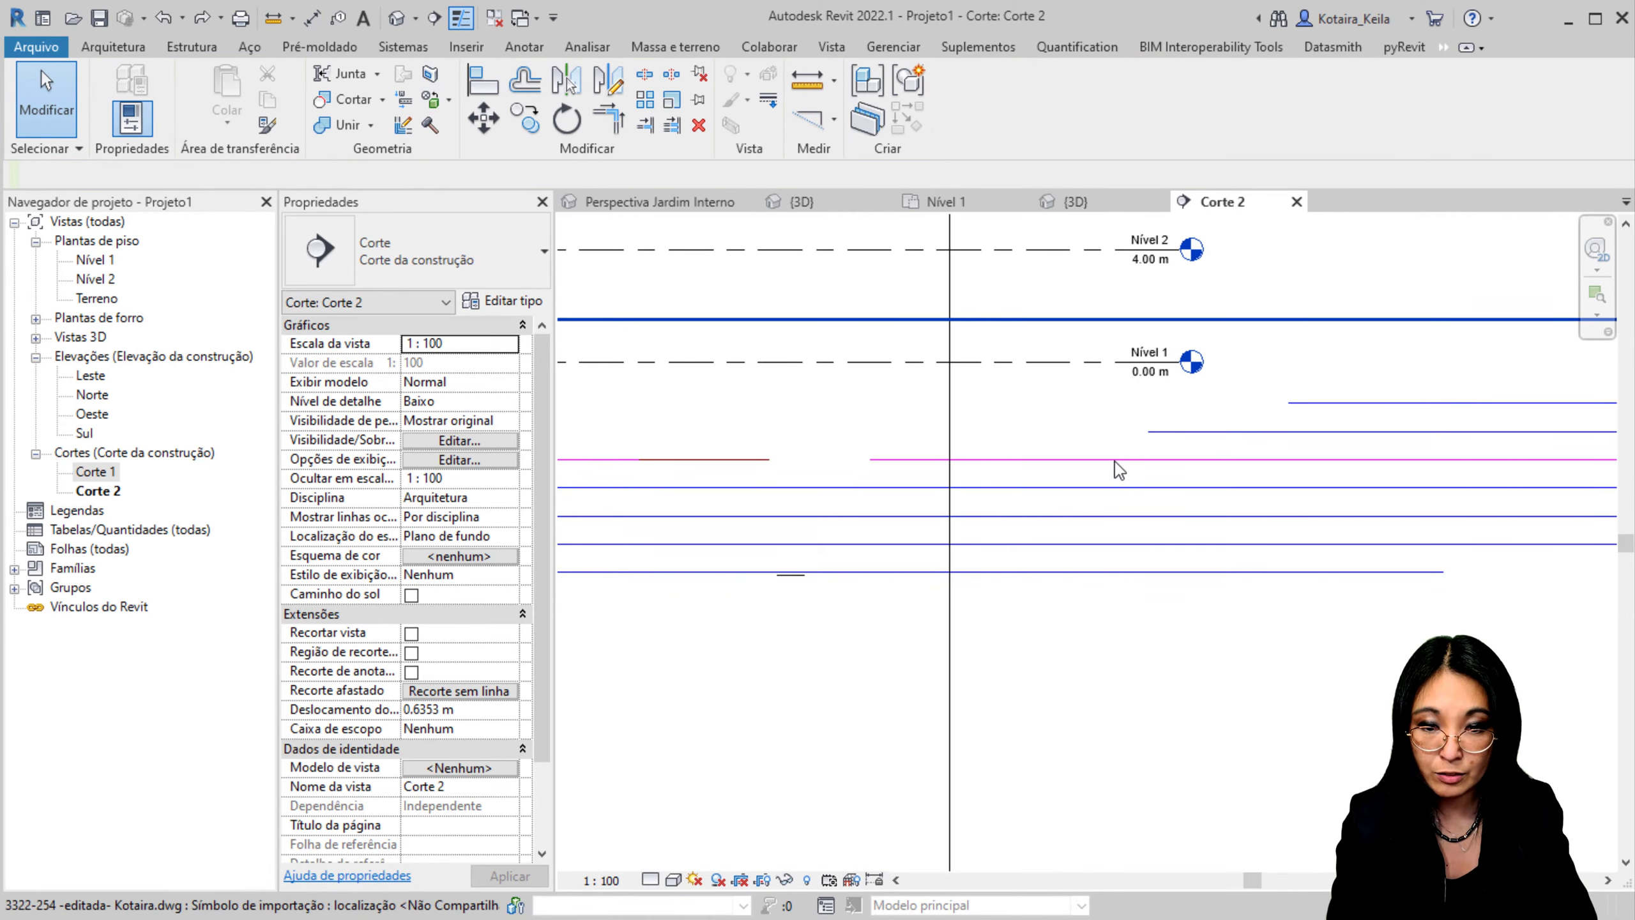
Step: Move the DWG map up so the magenta contour just below Nível 1 lies on the Nível 1 line
left_click(1115, 460)
key("ctrl+z")
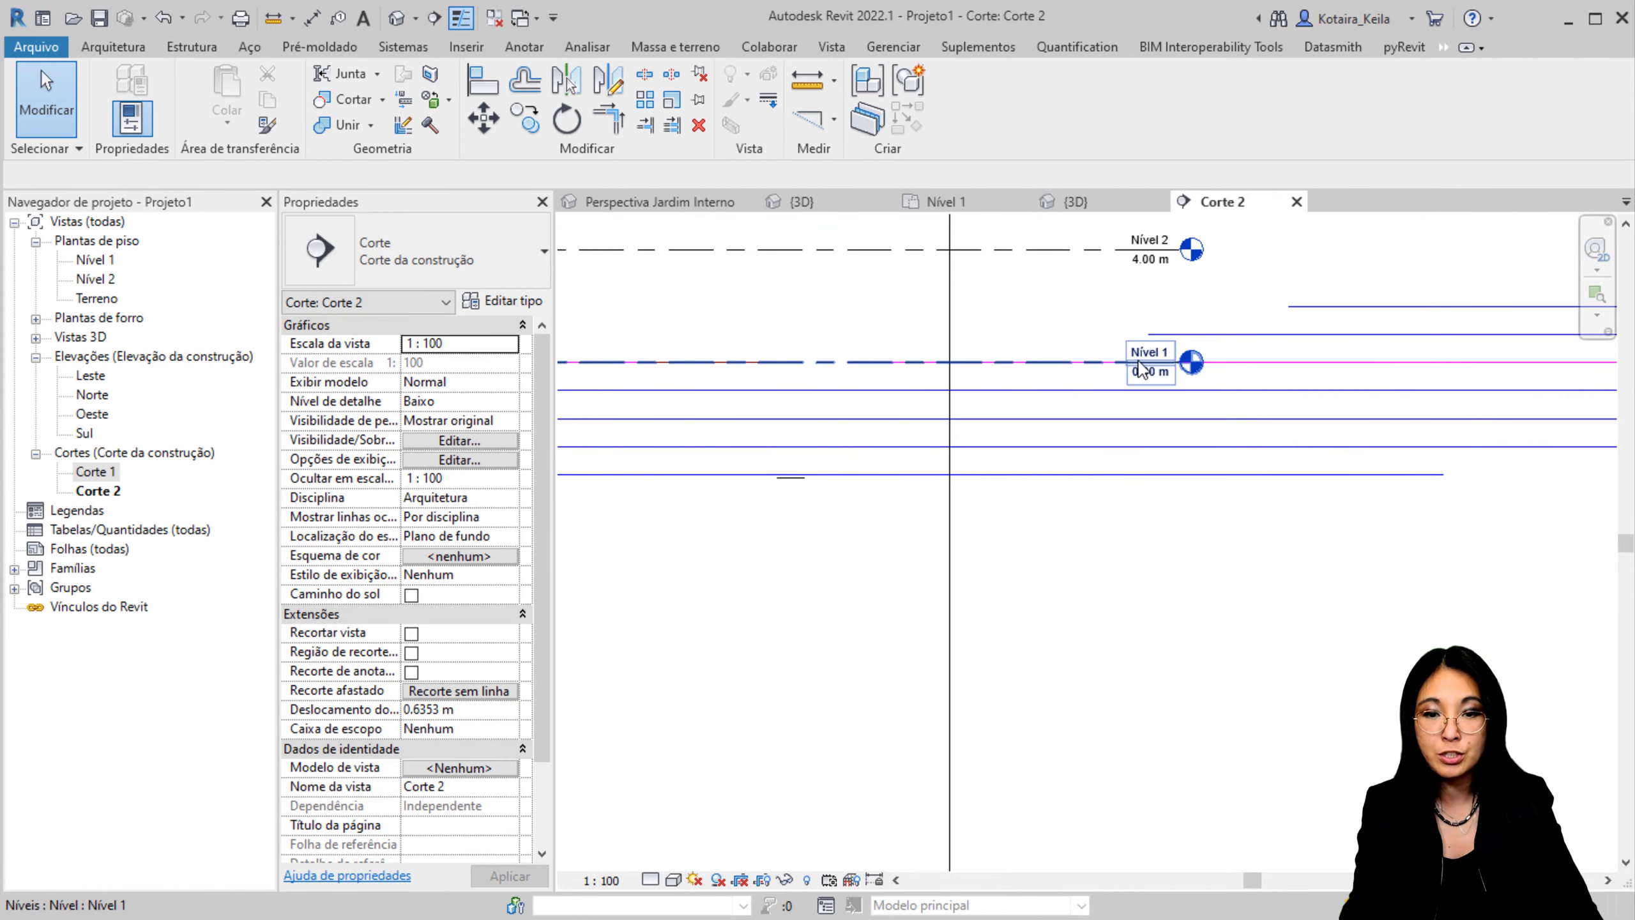
Step: Open the Corte 1 section and the 3D view to check the map's contours against Nível 1 and Nível 2
scroll(866, 764, "down", 5)
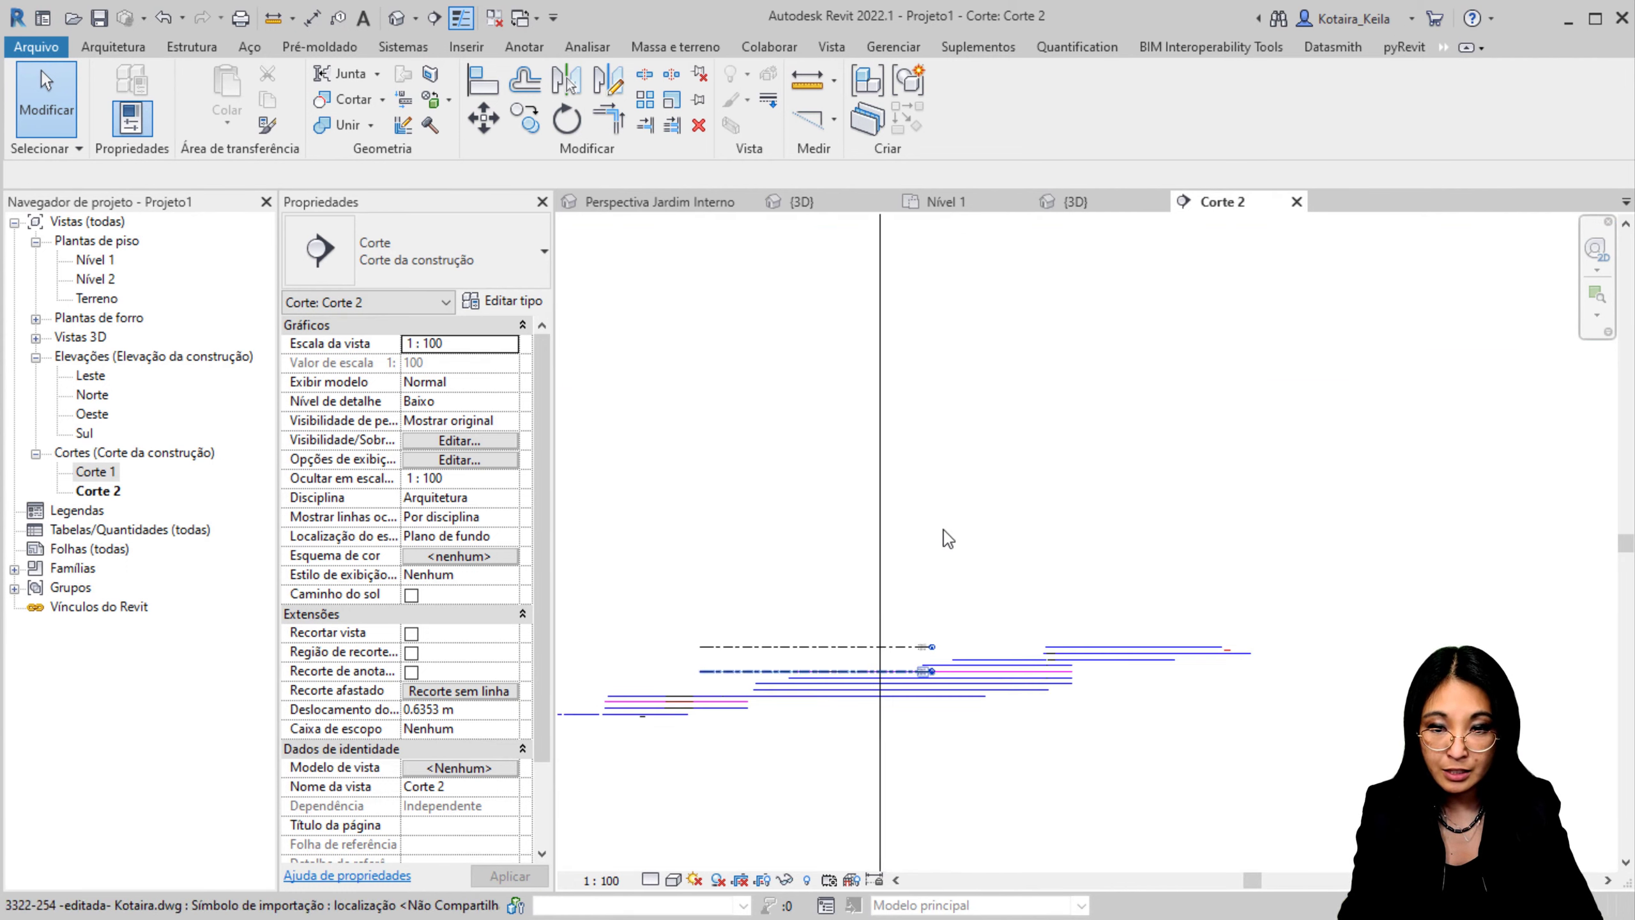
scroll(934, 396, "down", 2)
mouse_move(901, 390)
middle_mouse_down()
mouse_move(873, 679)
mouse_move(894, 522)
middle_mouse_up()
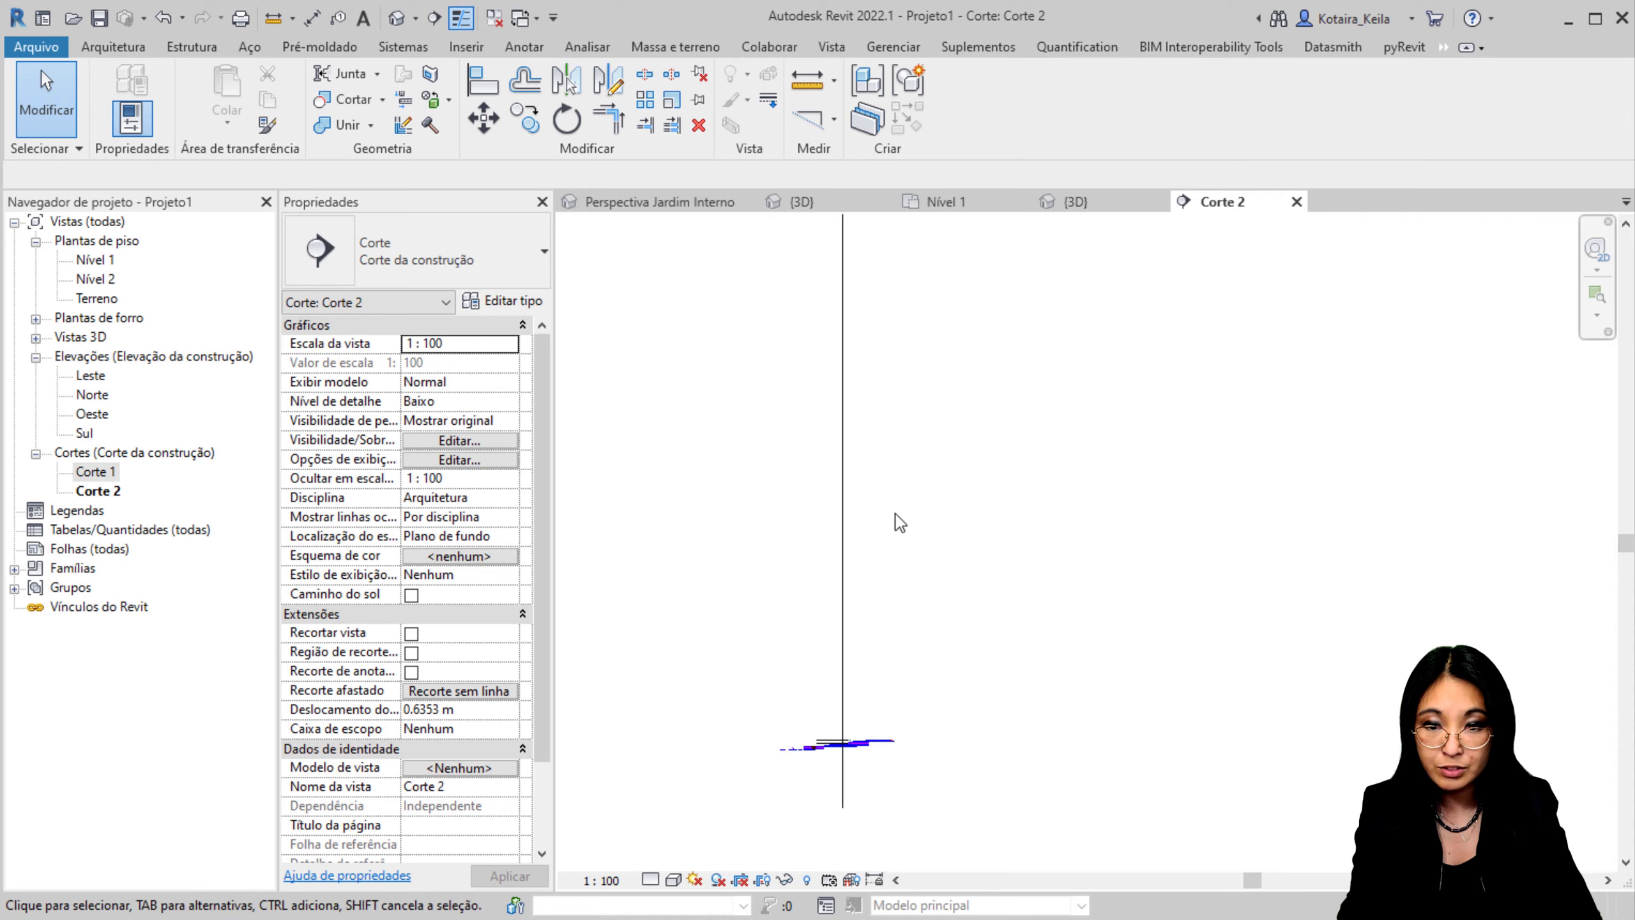
scroll(894, 522, "down", 2)
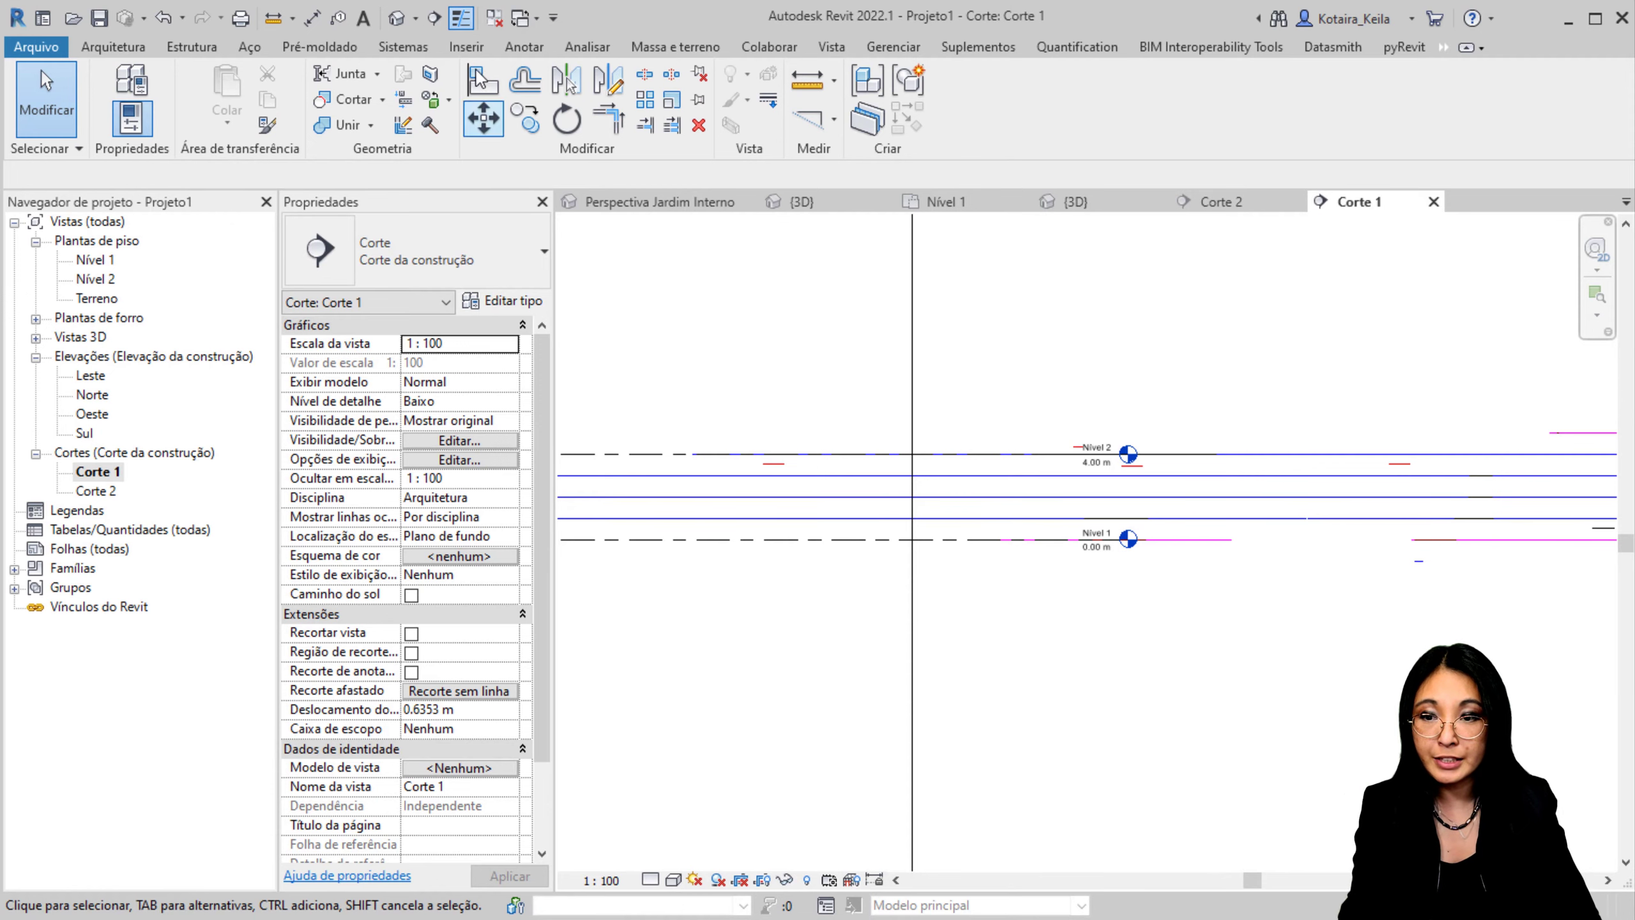
left_click(396, 18)
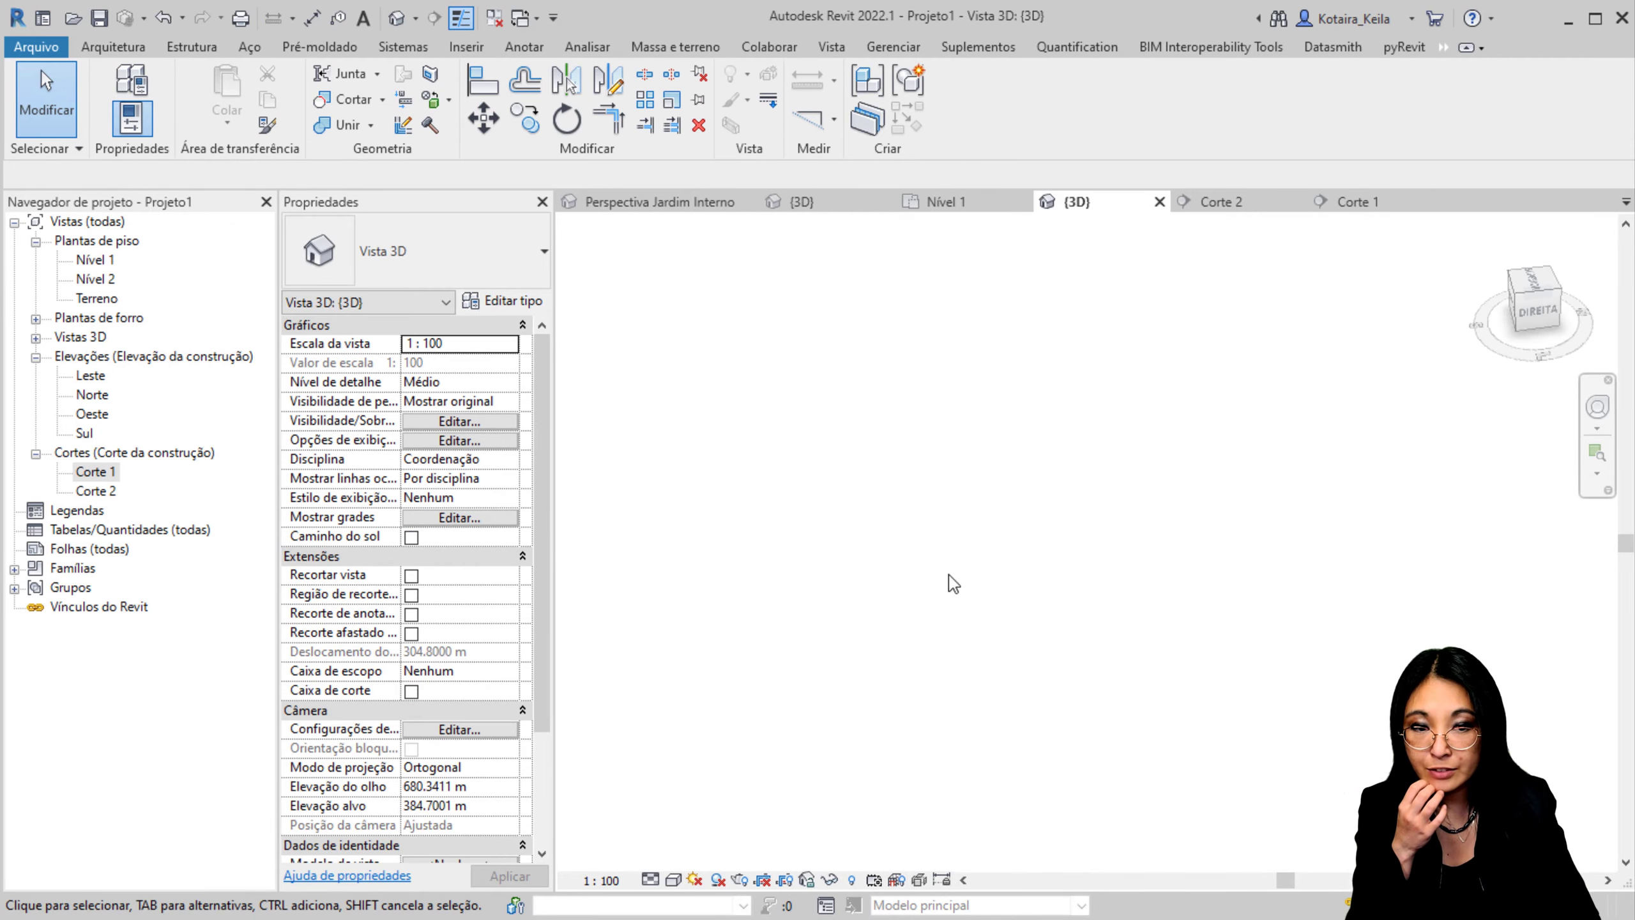
scroll(1051, 285, "up", 6)
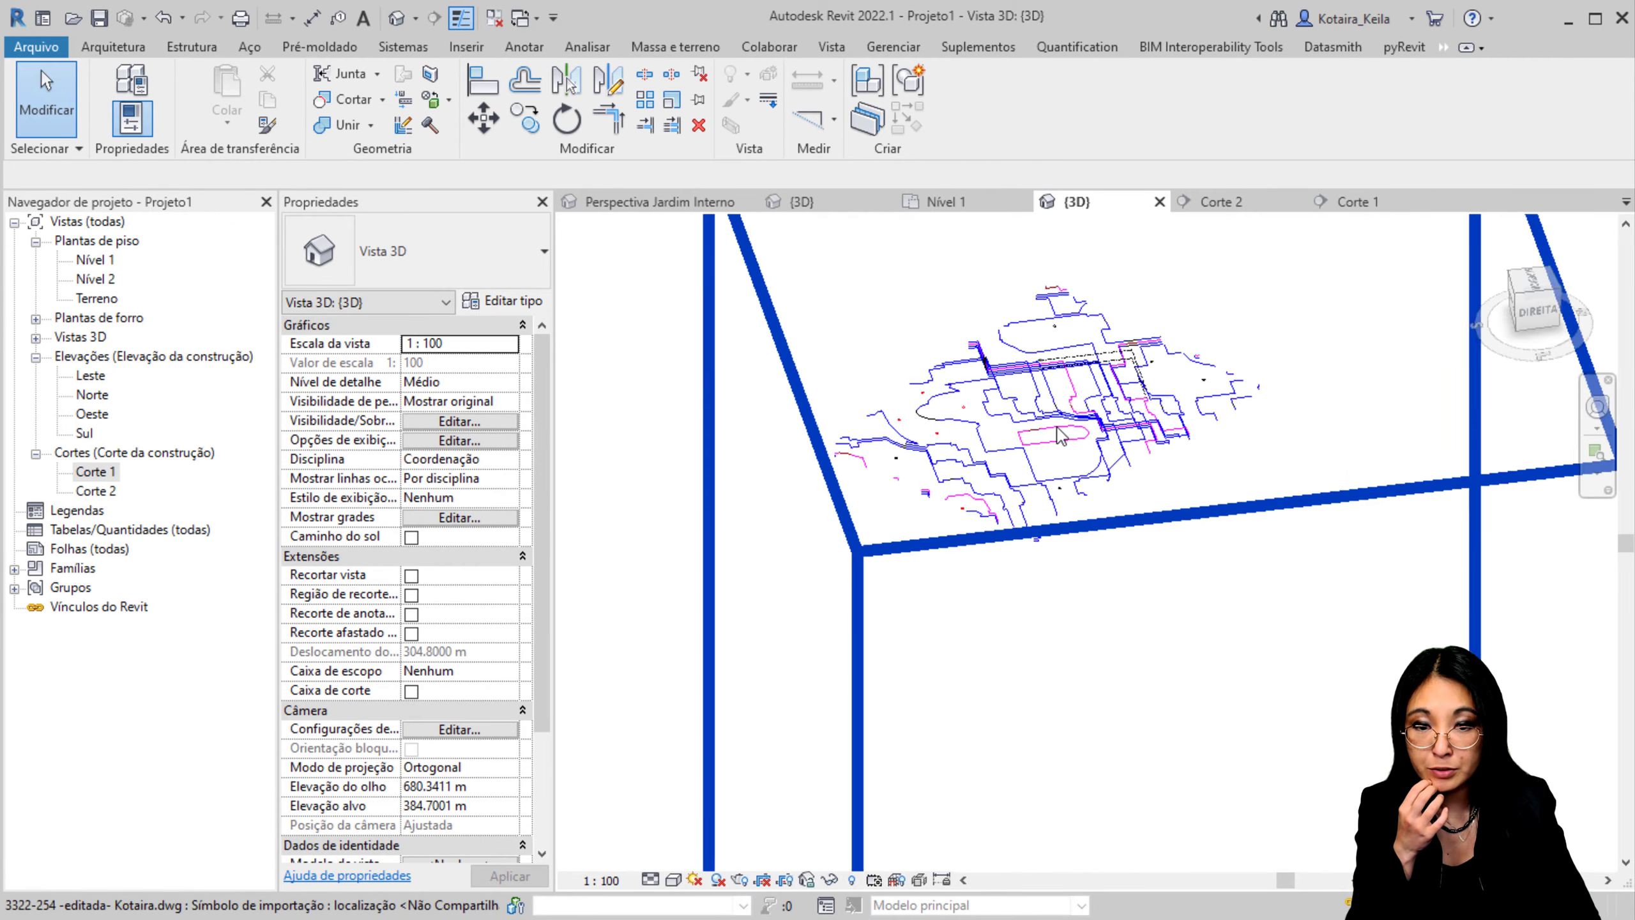
scroll(937, 472, "up", 4)
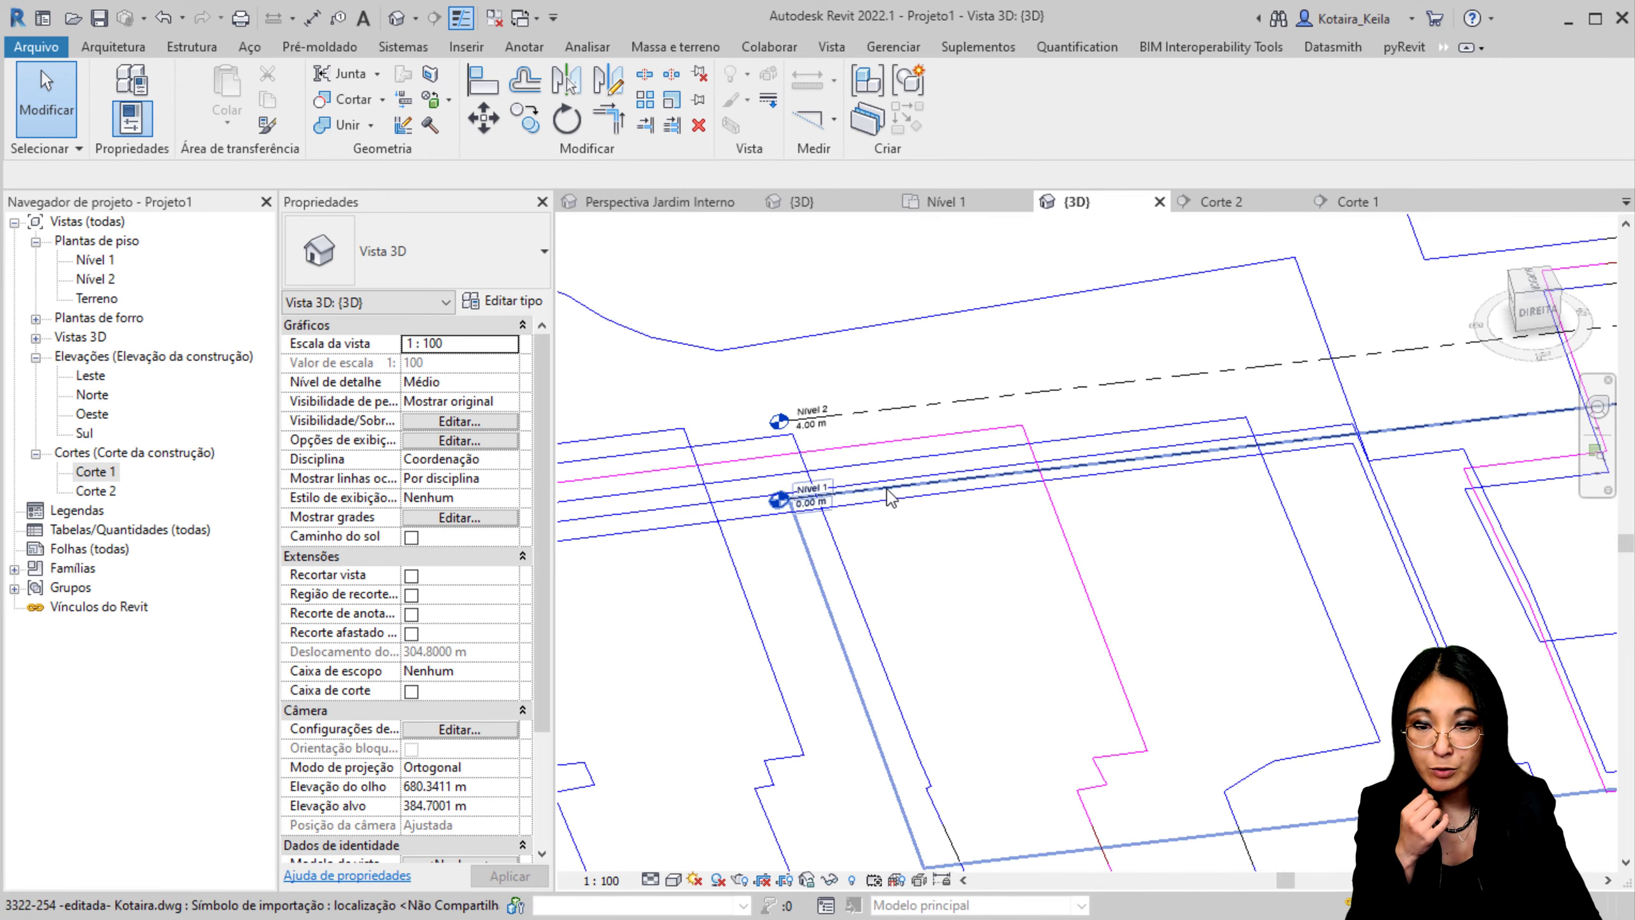
scroll(821, 508, "down", 2)
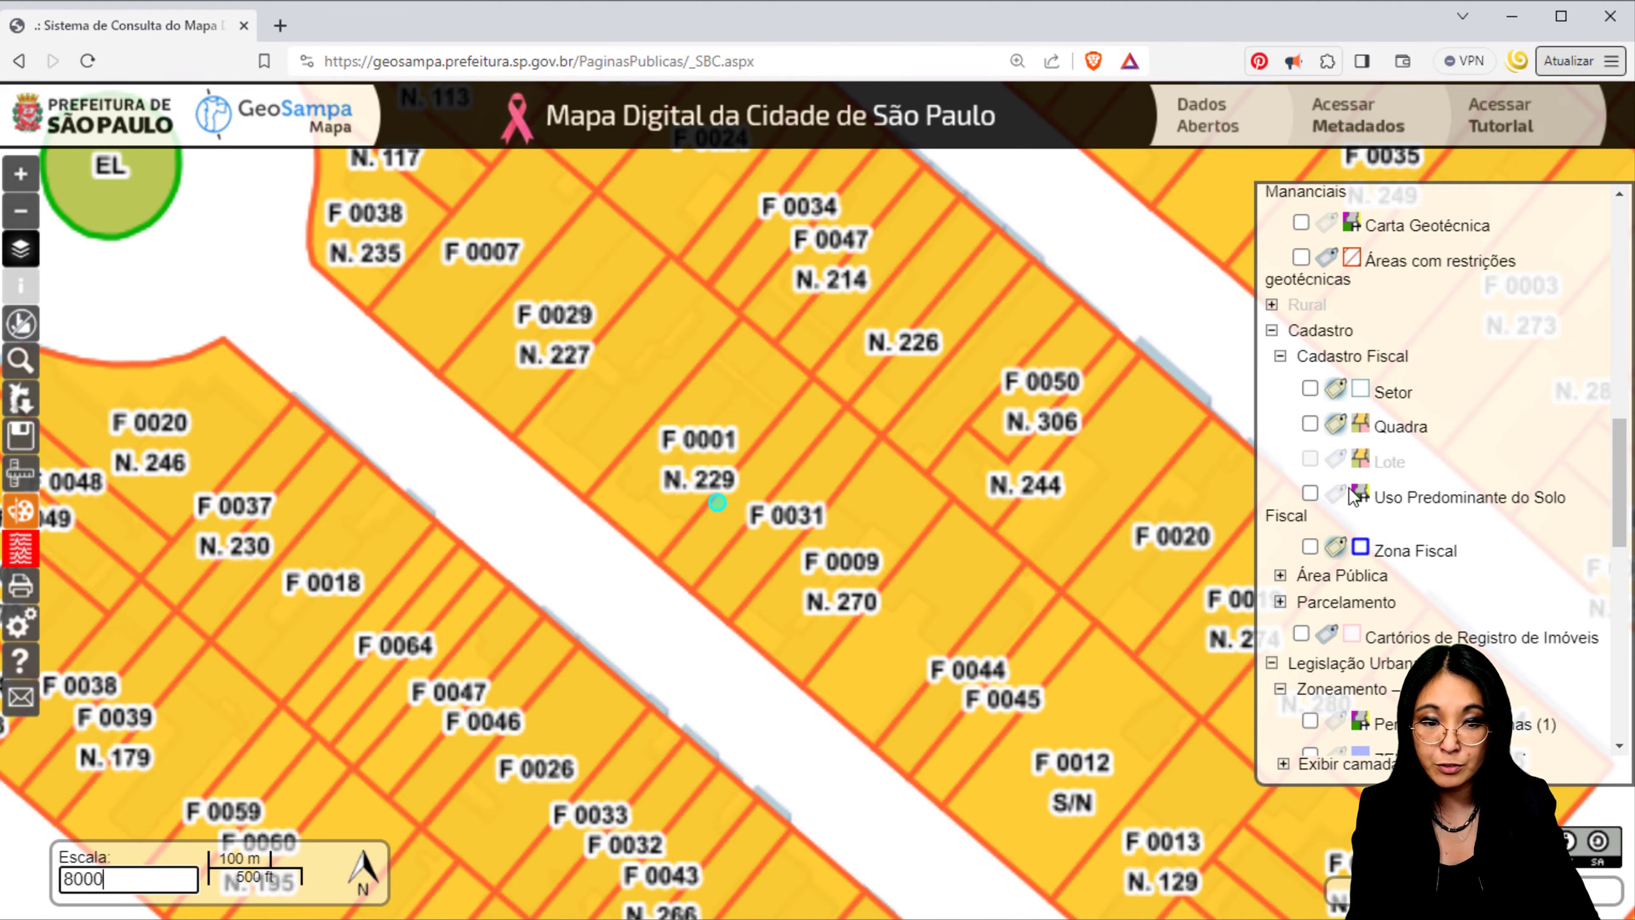
Step: Switch to GeoSampa in the browser, collapse the Cadastro and Legislação Urbana groups, and turn on the Curva Mestra layer under Topografia
left_click(1272, 330)
left_click(1273, 358)
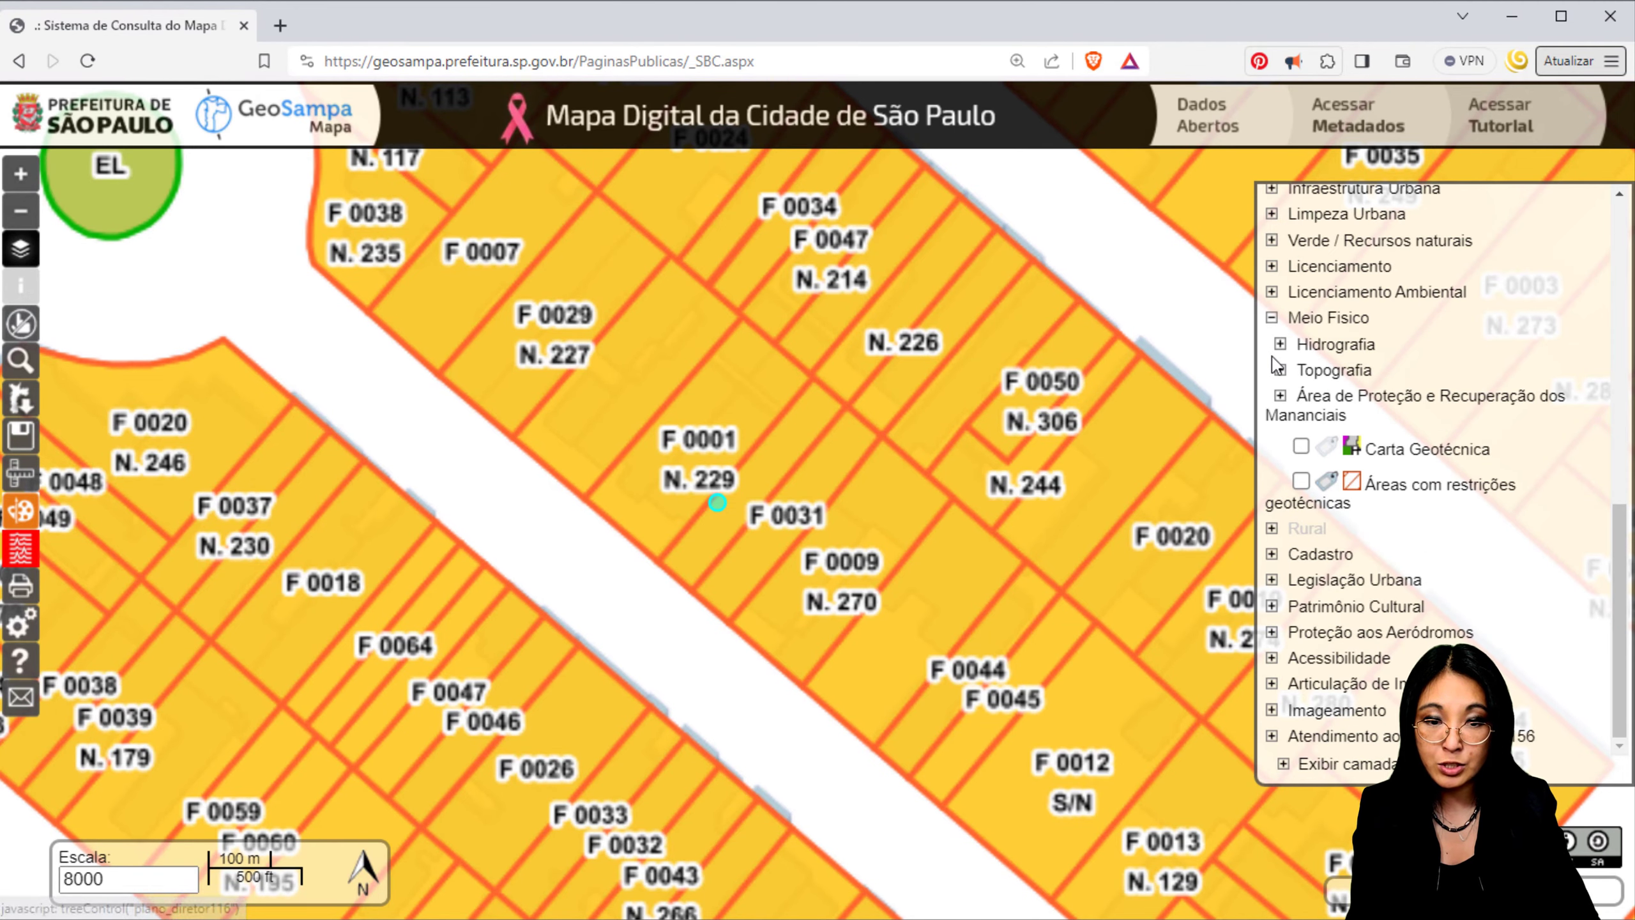
scroll(1319, 444, "up", 3)
scroll(1318, 443, "down", 1)
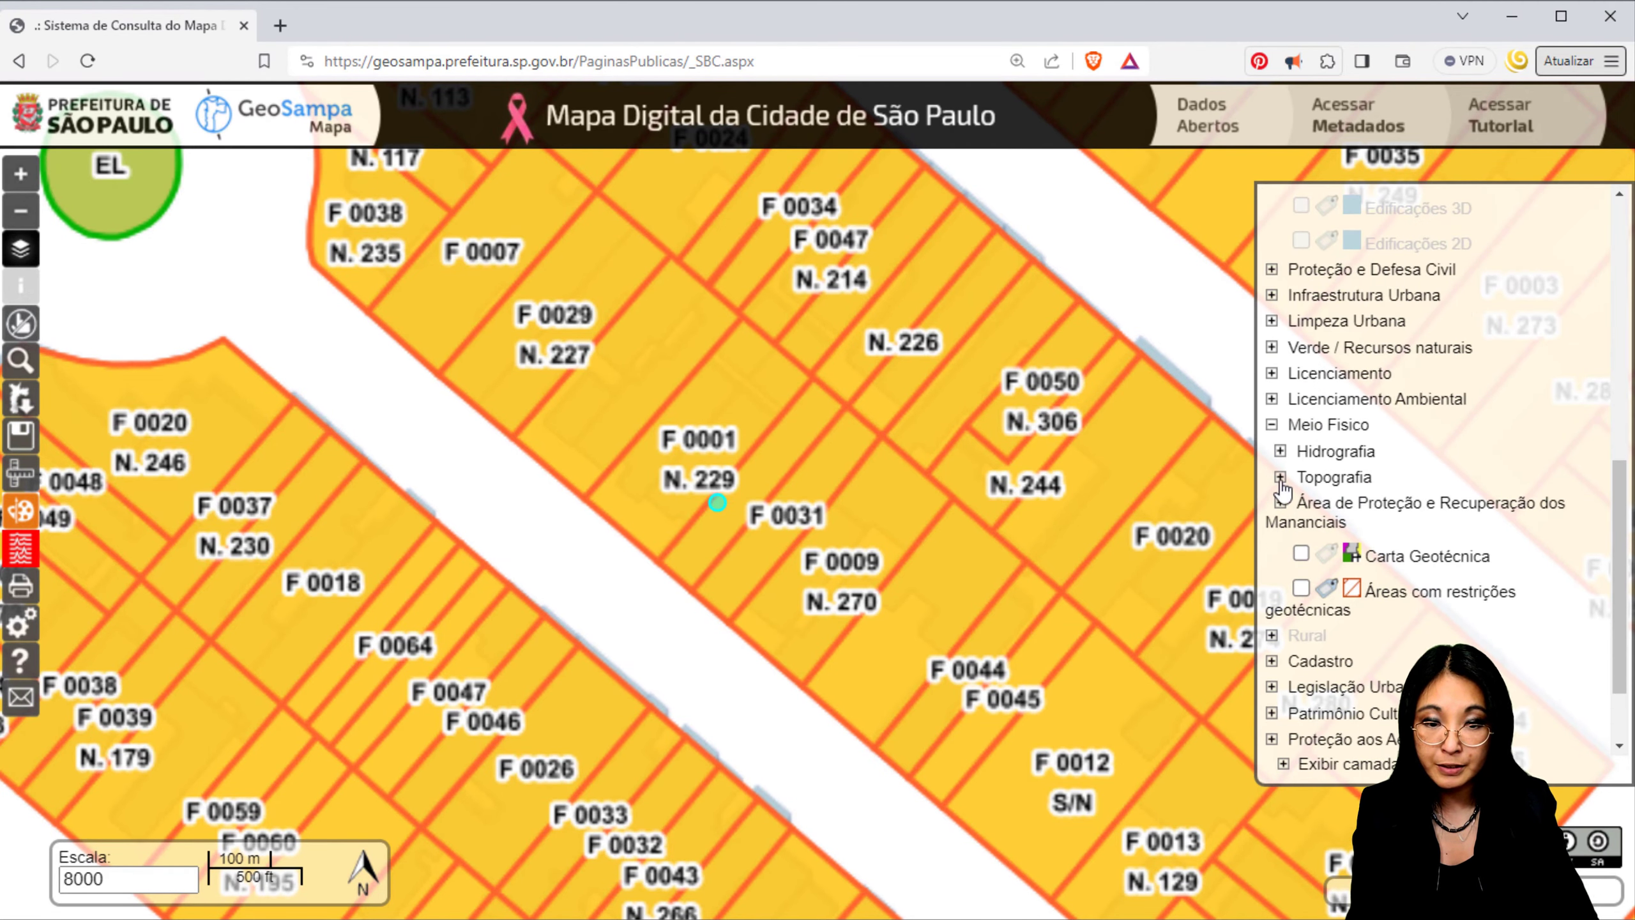
left_click(1281, 480)
scroll(1419, 431, "down", 5)
left_click(1310, 293)
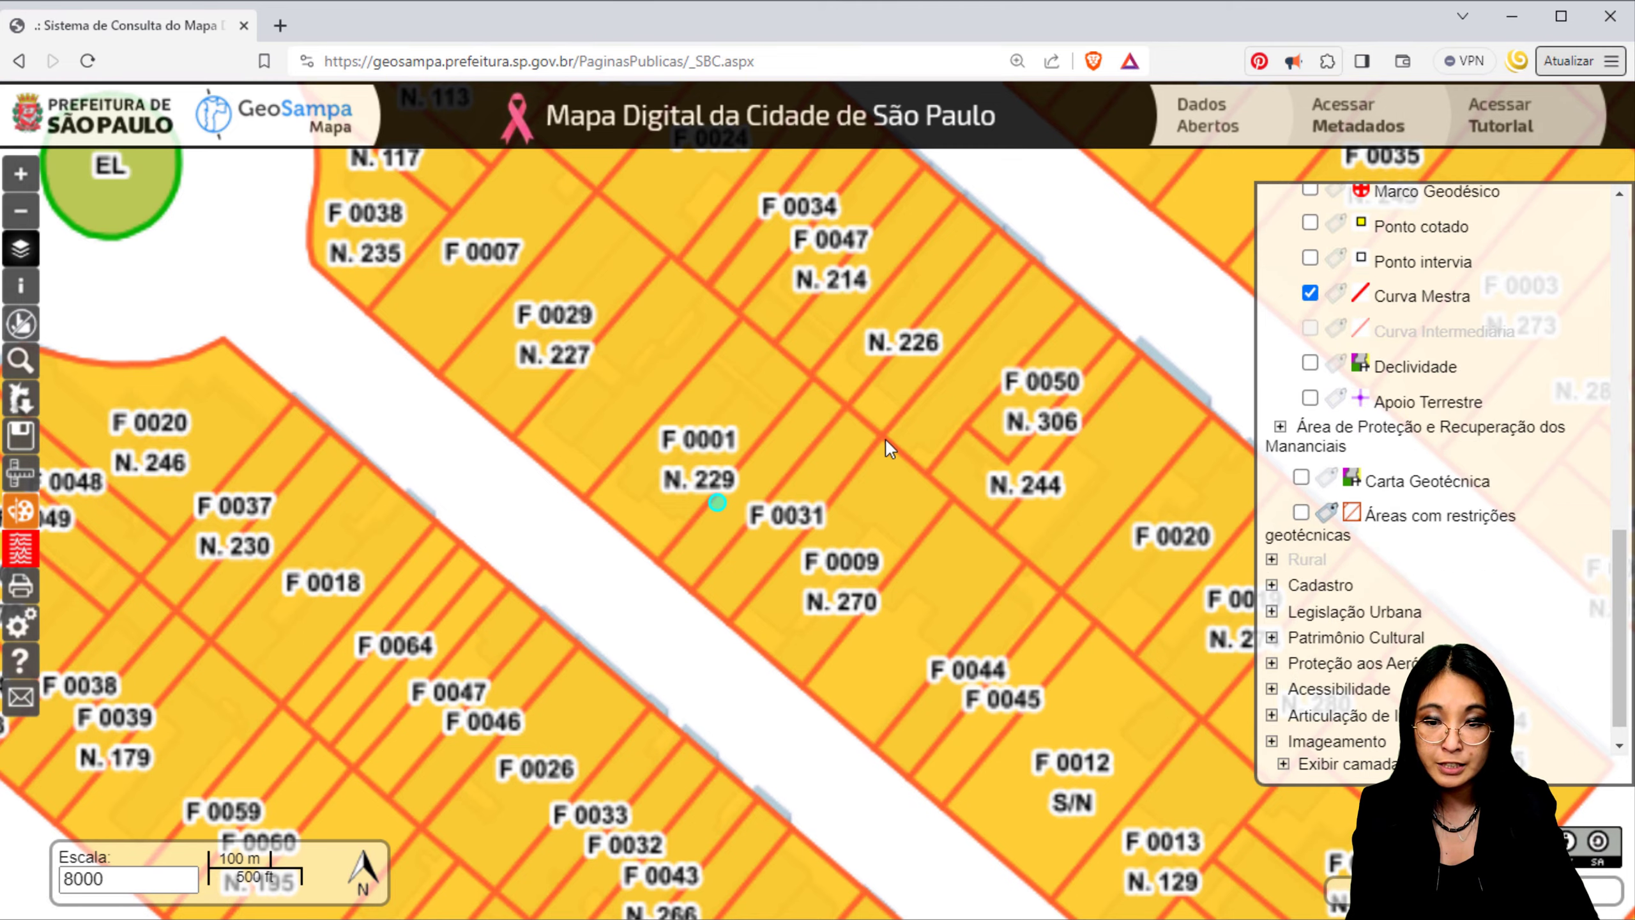
Step: Enlarge the map to scale 1600 and turn on the Curva Intermediária layer
scroll(717, 503, "up", 2)
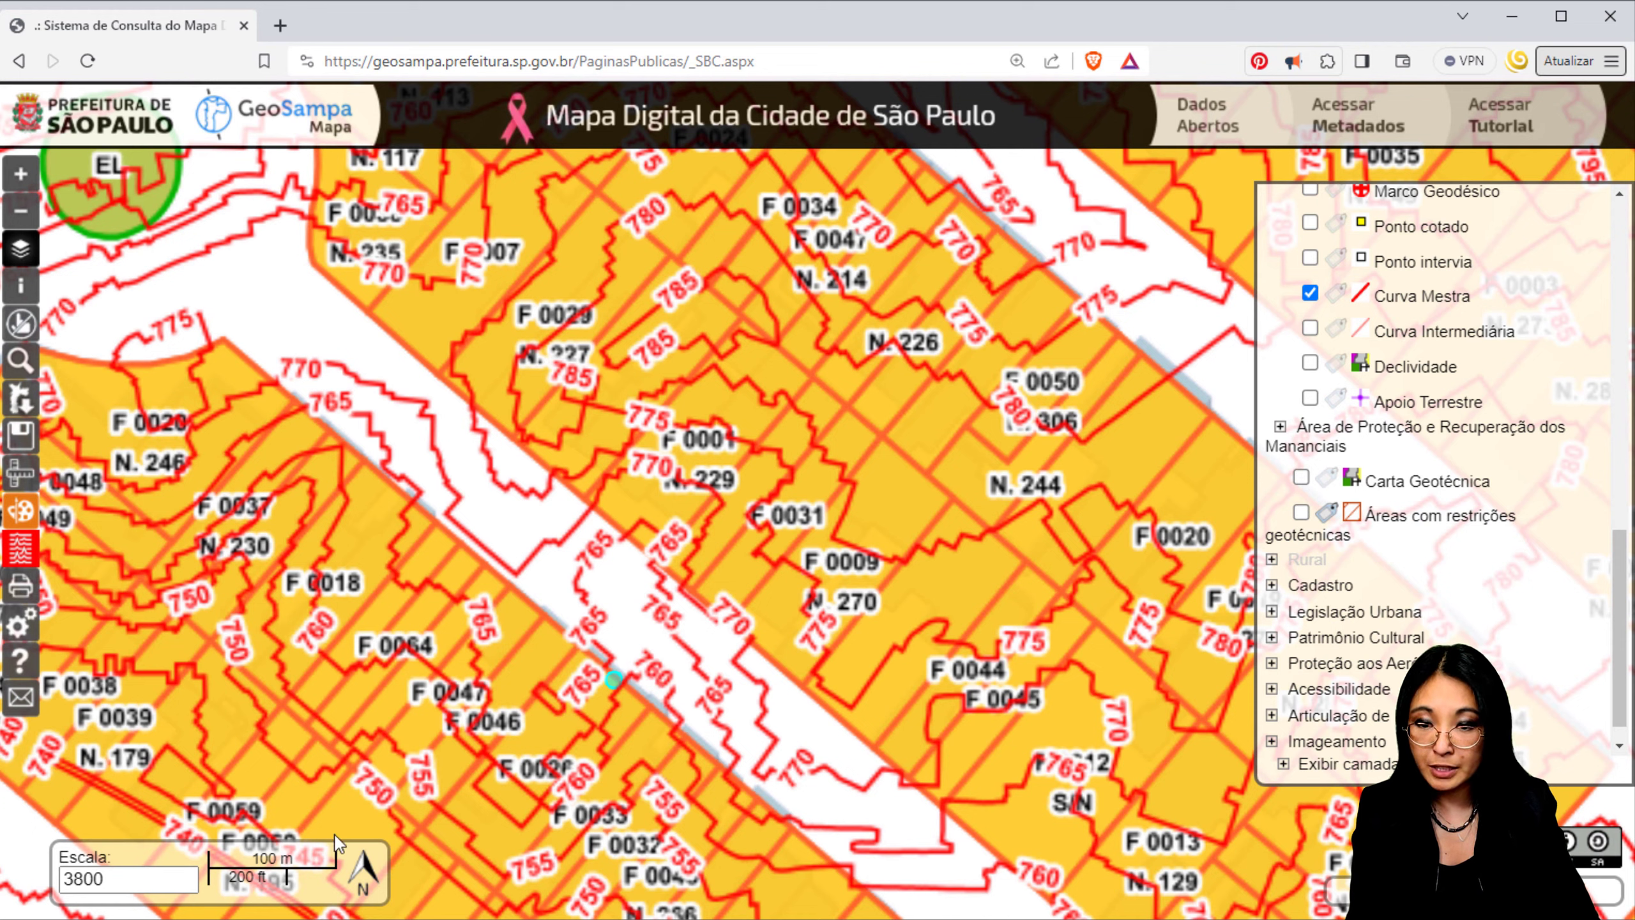
scroll(800, 586, "up", 2)
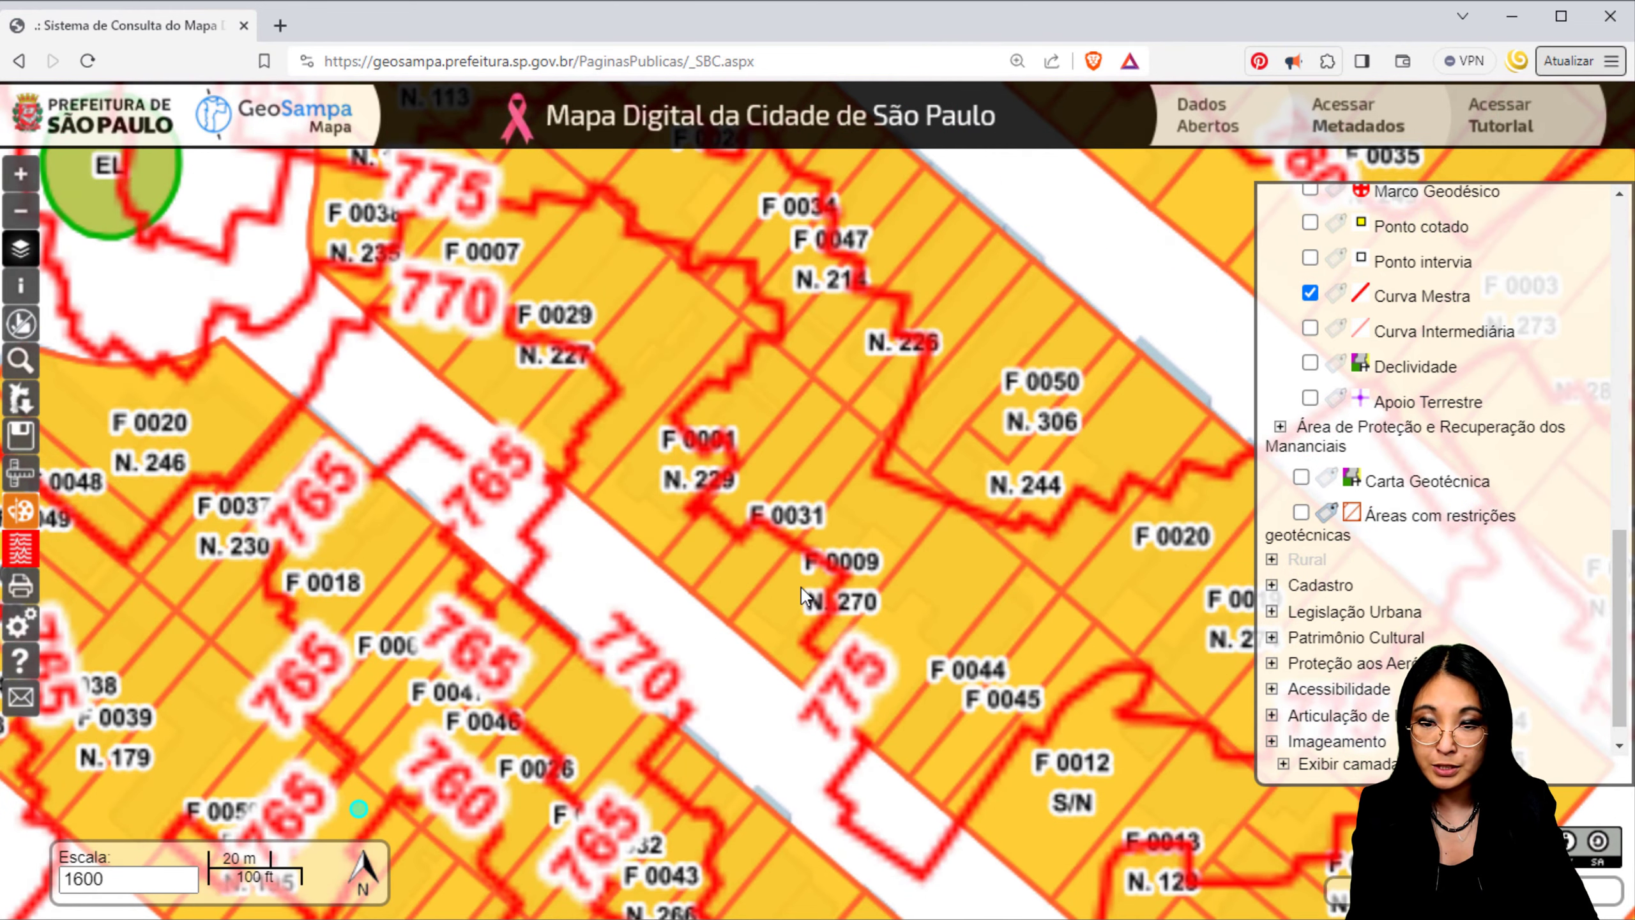
left_click(1310, 329)
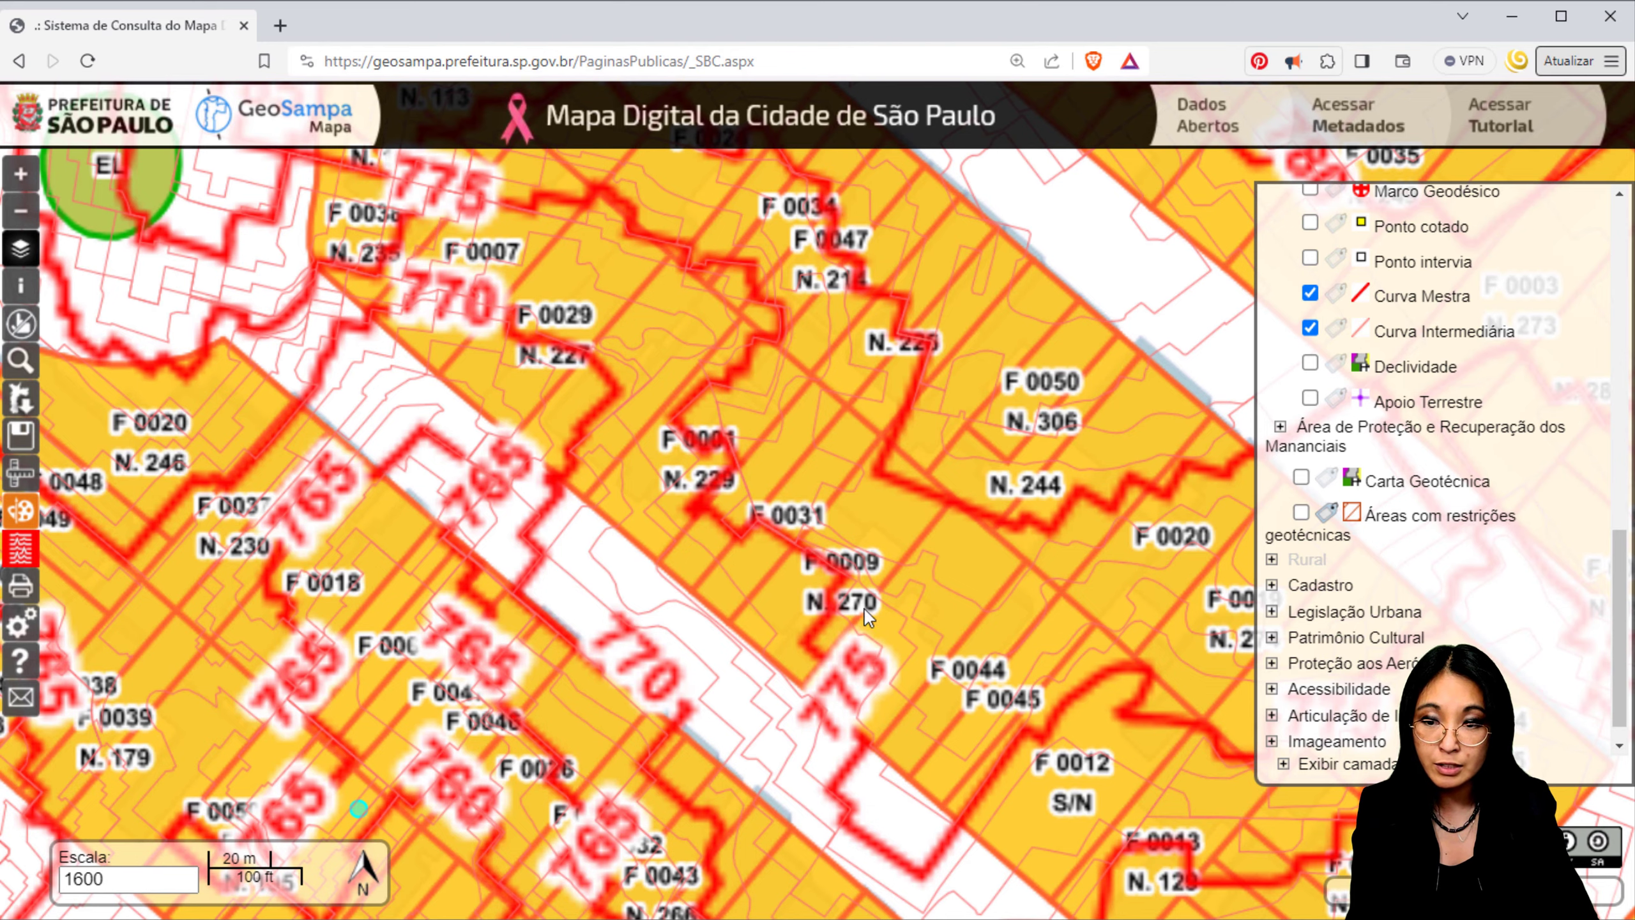
Step: Examine the contour lines around lots N. 229 and N. 270 in GeoSampa at map scales from 3800 to 500
scroll(789, 659, "down", 2)
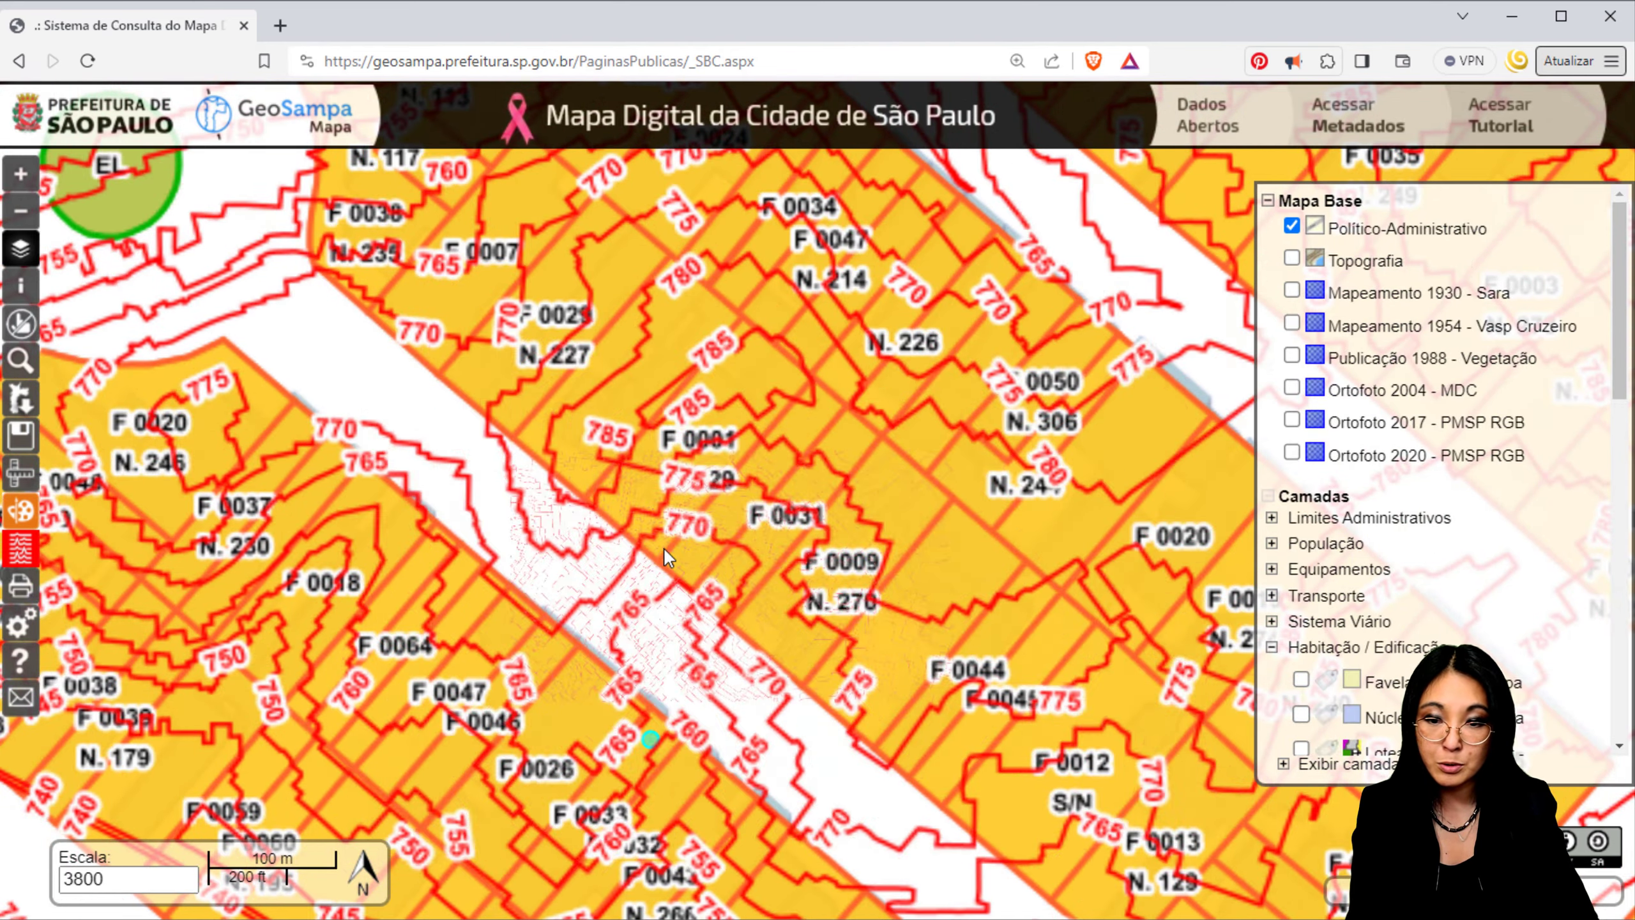
scroll(766, 618, "up", 2)
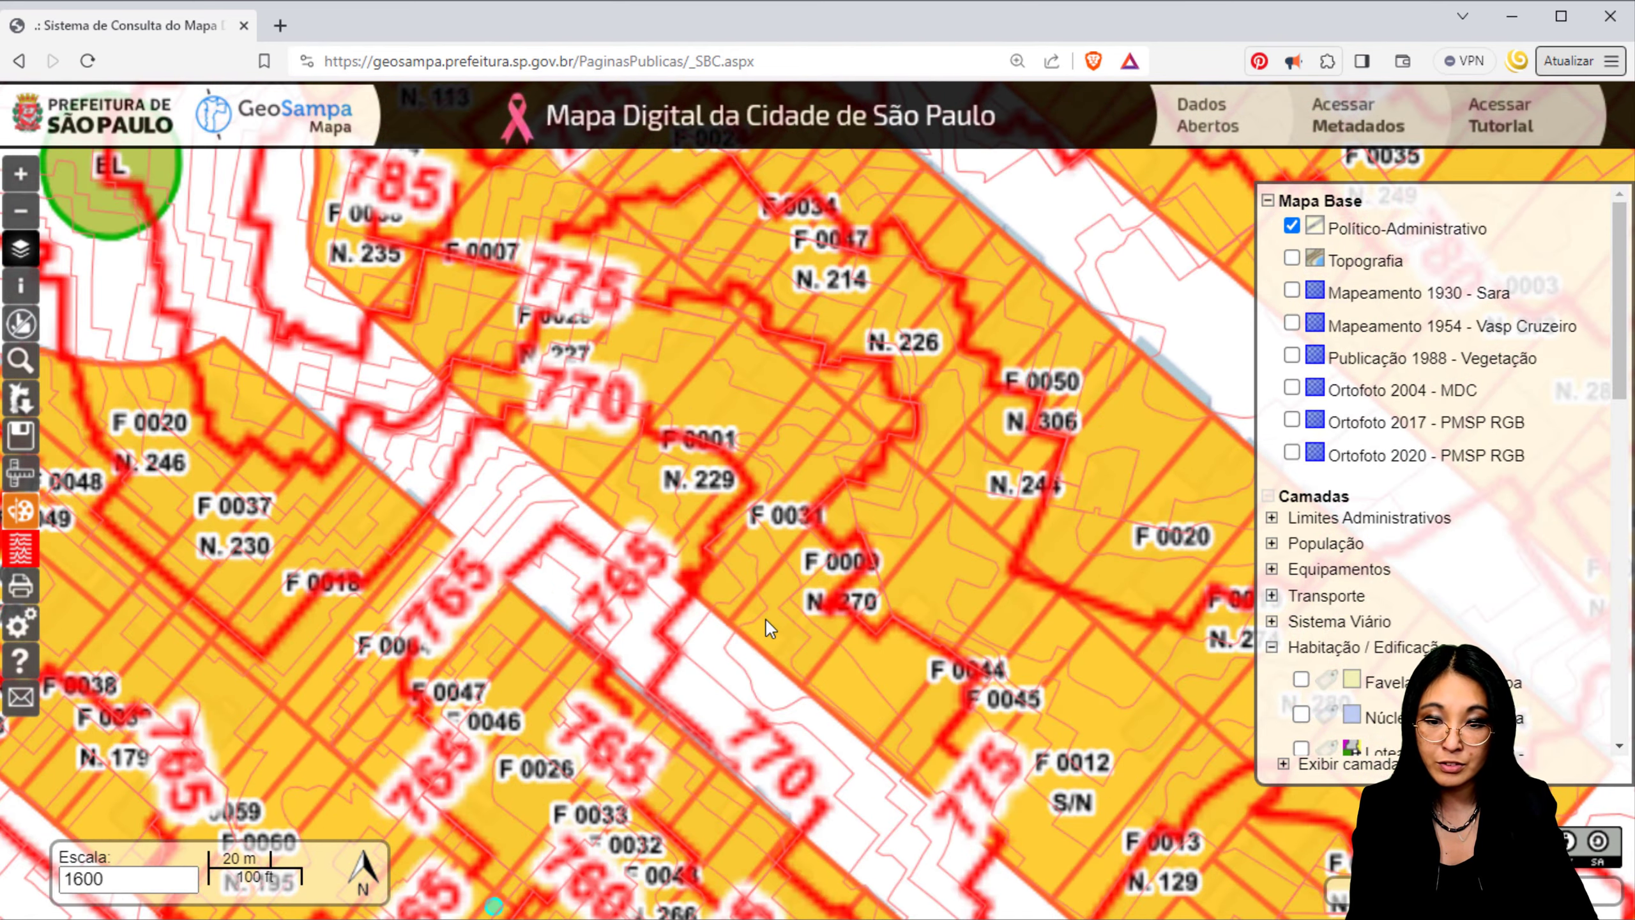
scroll(759, 594, "up", 1)
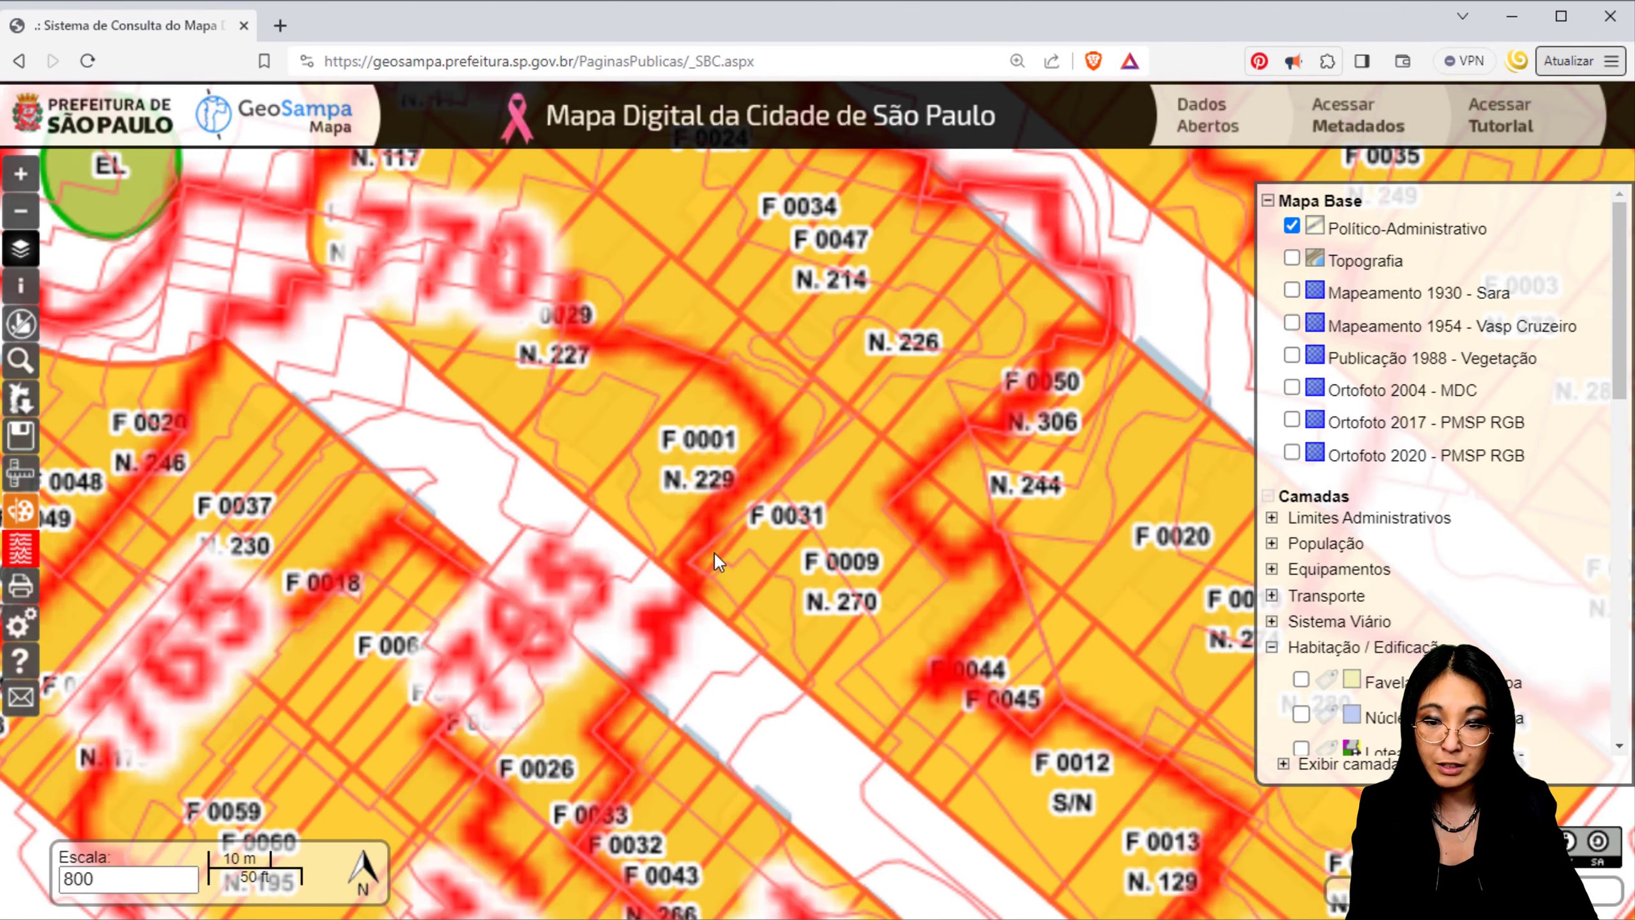
scroll(709, 532, "down", 1)
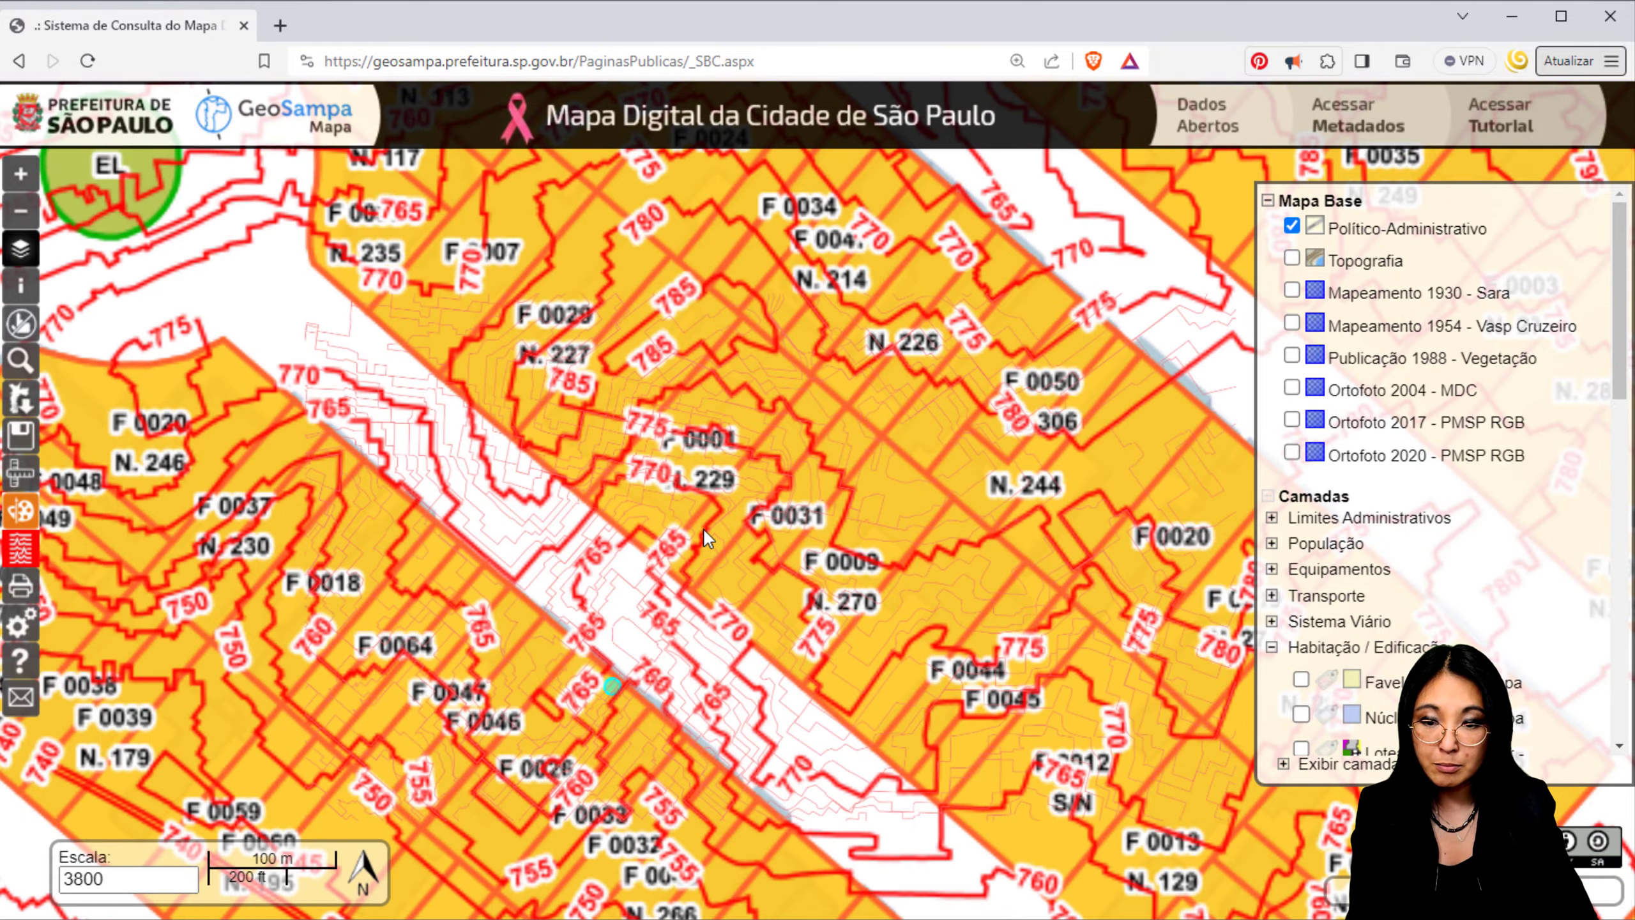
scroll(703, 527, "up", 1)
scroll(703, 529, "up", 1)
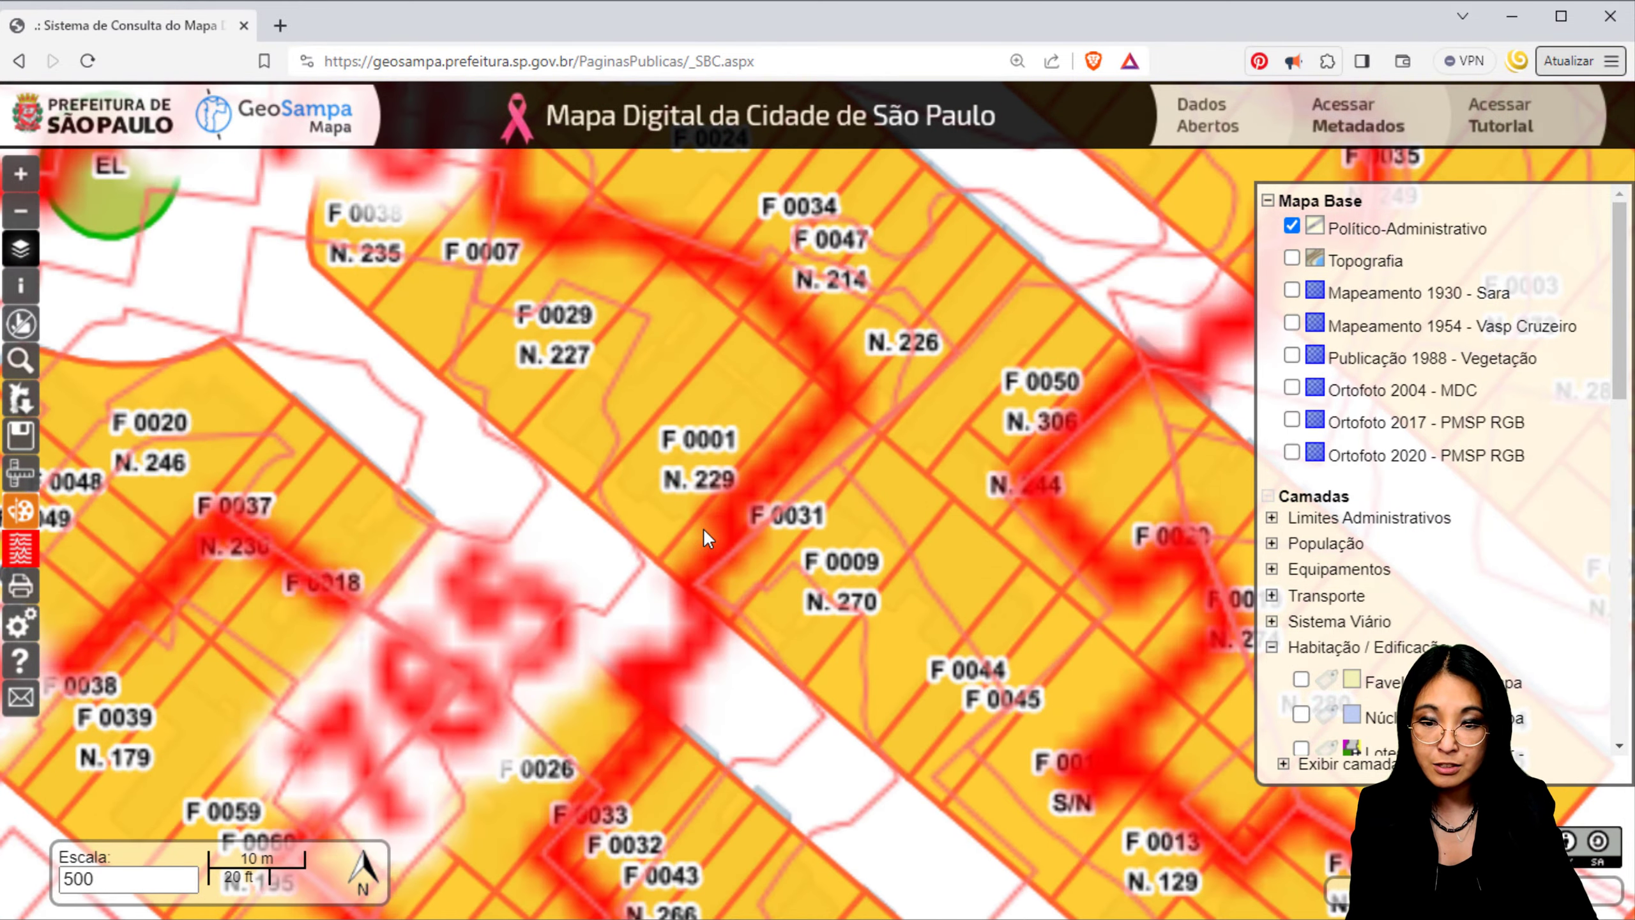
Step: Turn off the Curva Mestra and Curva Intermediária layers under Topografia
scroll(1391, 615, "down", 10)
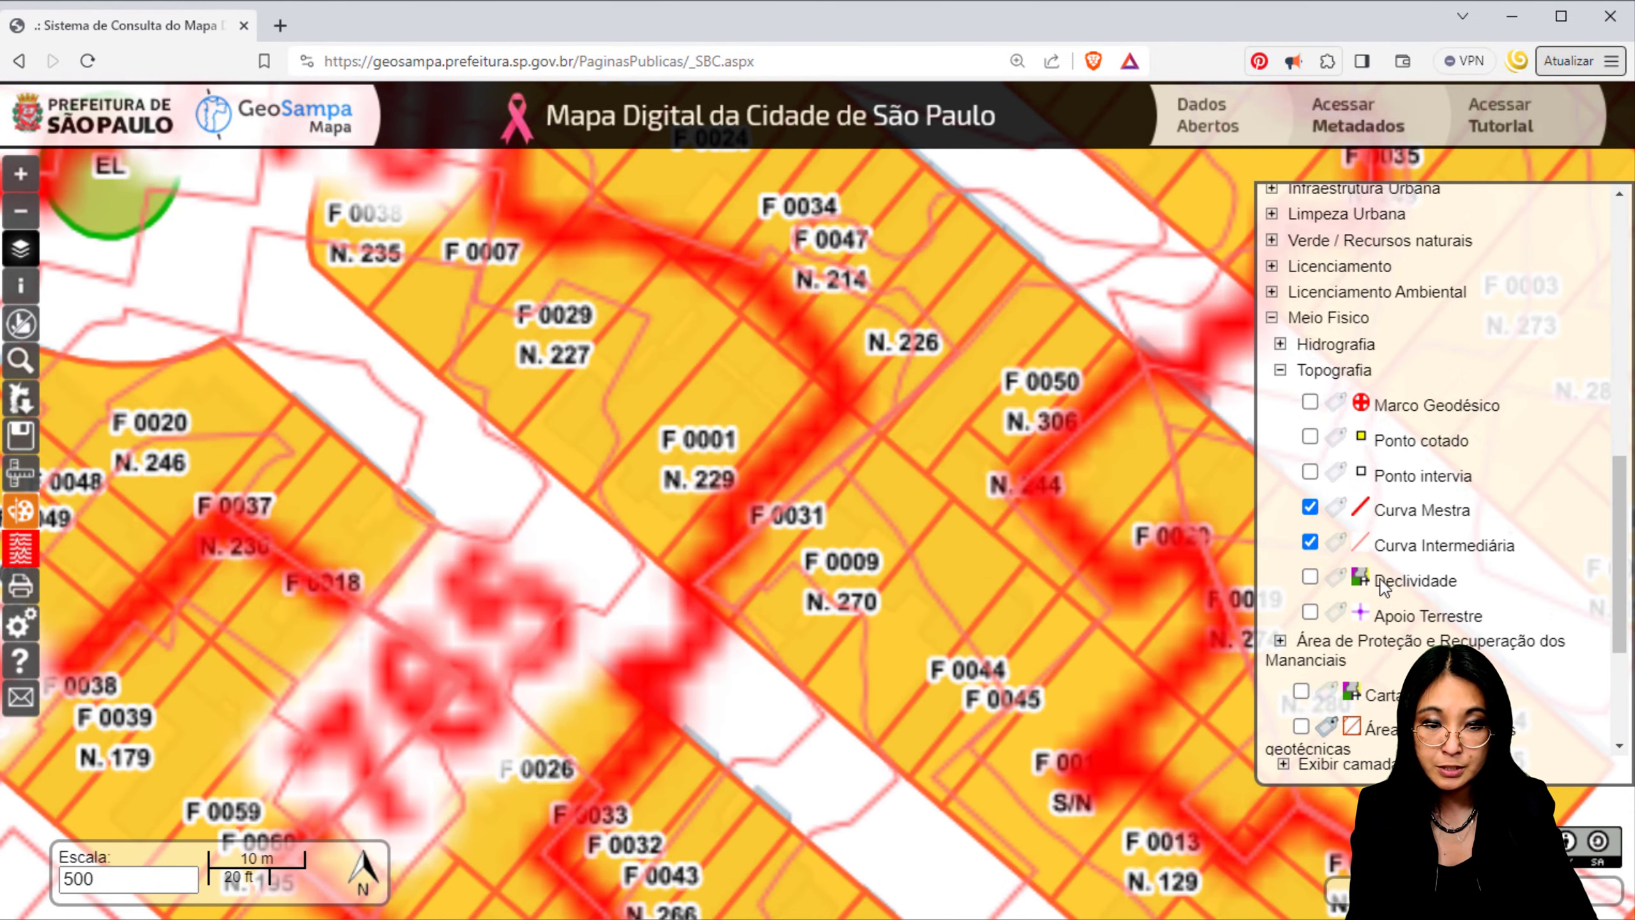
left_click(1311, 533)
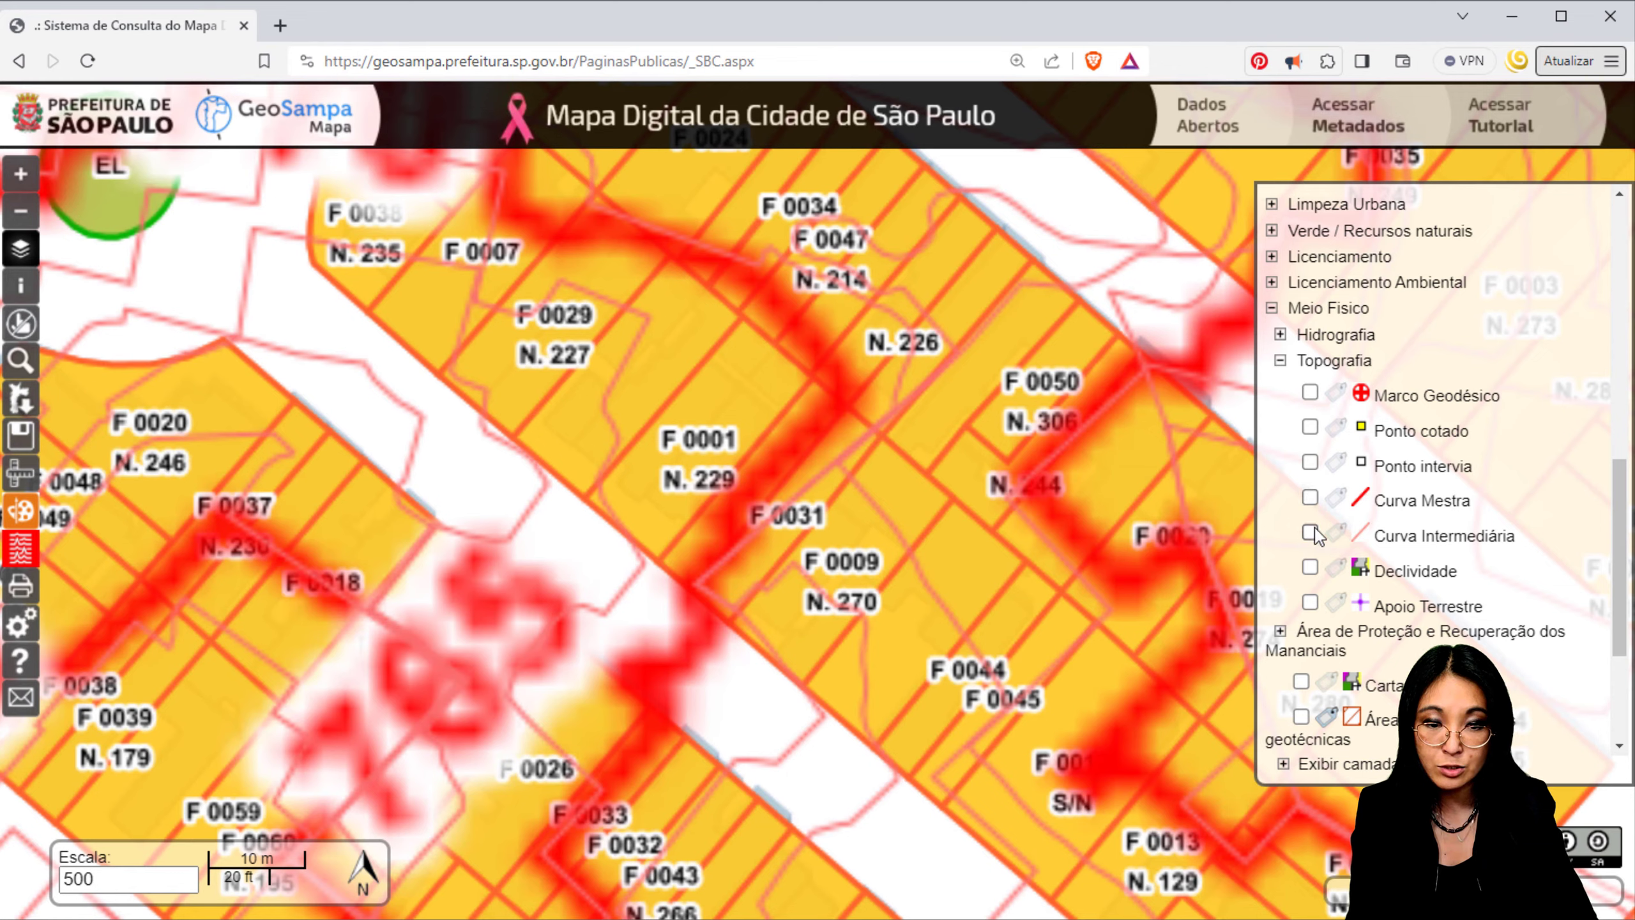
scroll(1365, 525, "up", 5)
scroll(1366, 526, "down", 5)
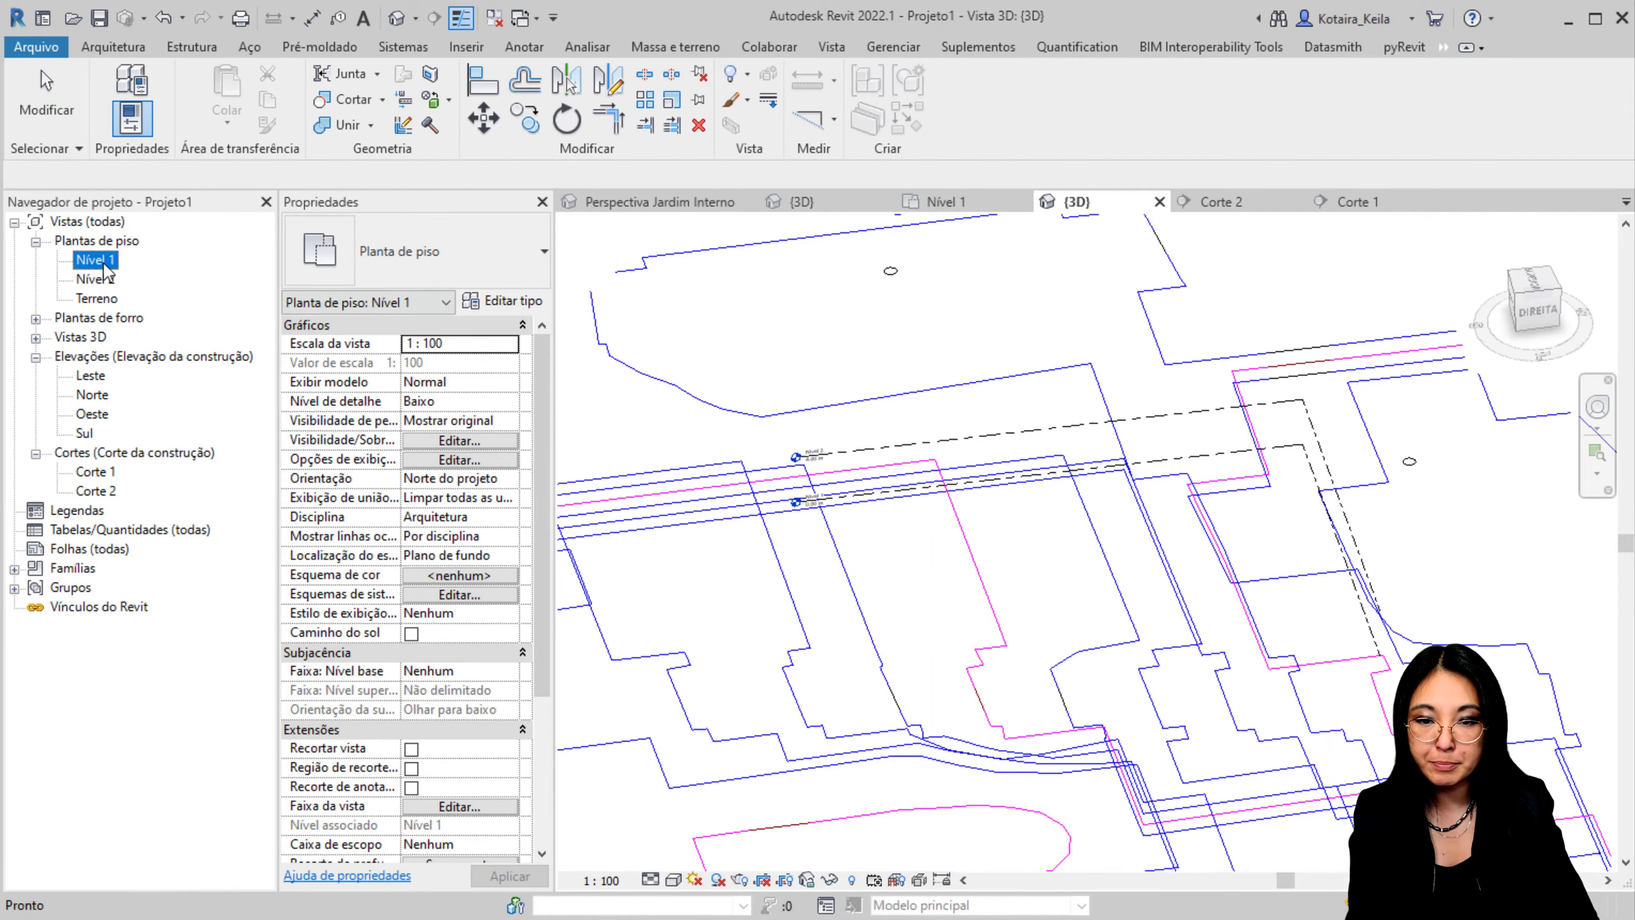
Step: Switch to Revit, open the Nível 1 floor plan and examine the elevation labels of the map's contours around Rua Francisco Pires
double_click(103, 264)
scroll(1122, 451, "up", 6)
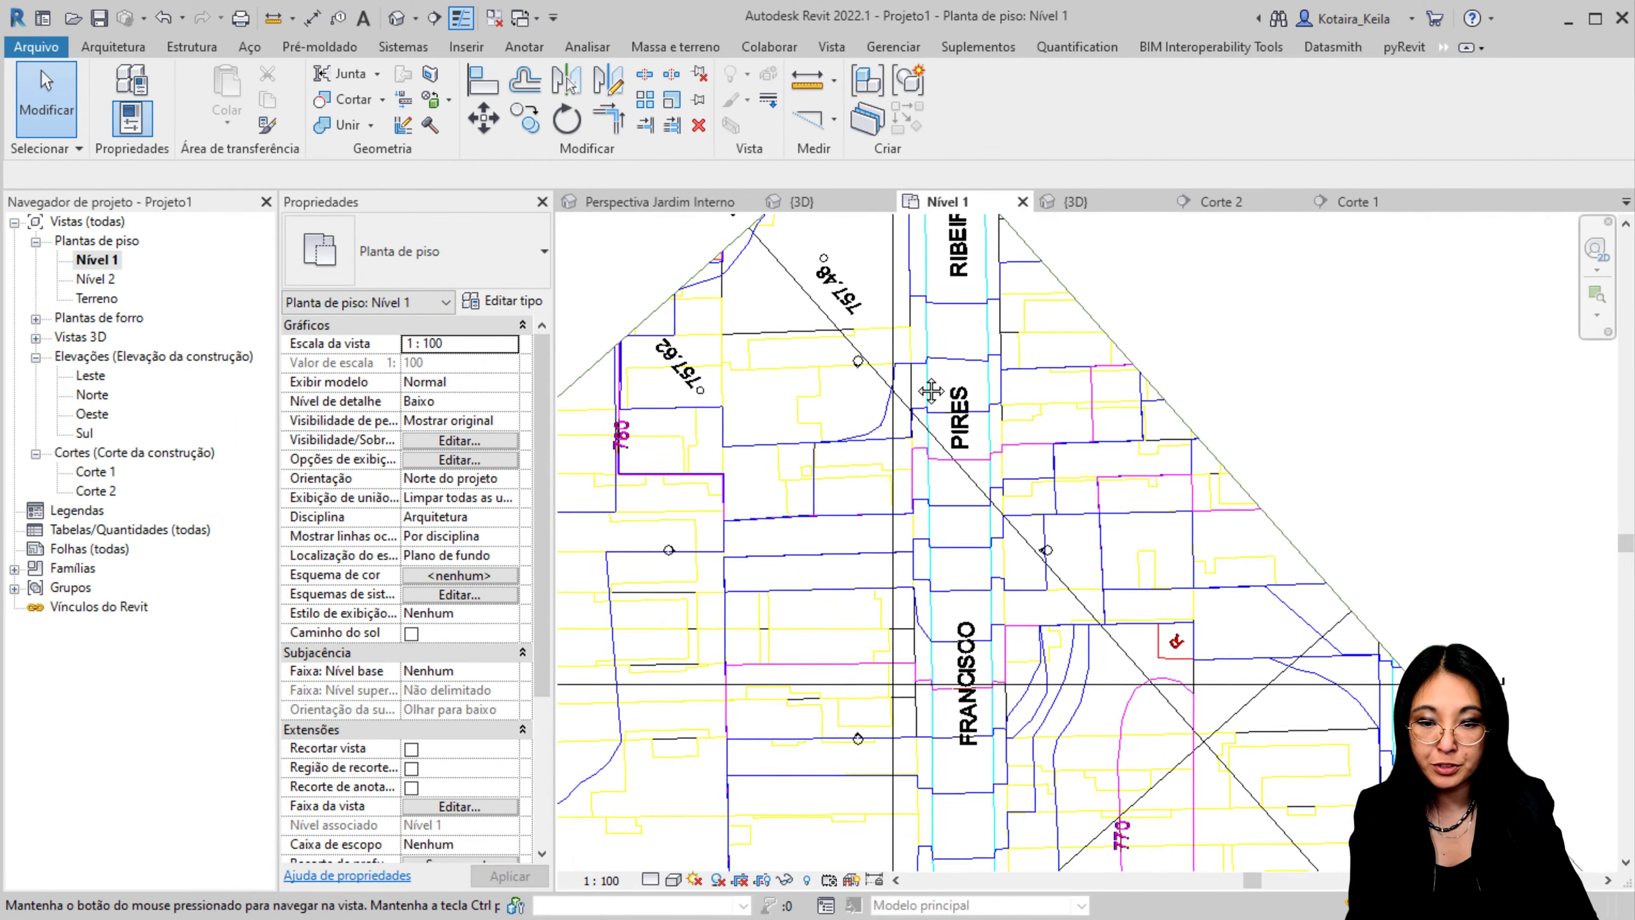
middle_click_drag(1122, 380, 1122, 478)
scroll(1122, 479, "down", 4)
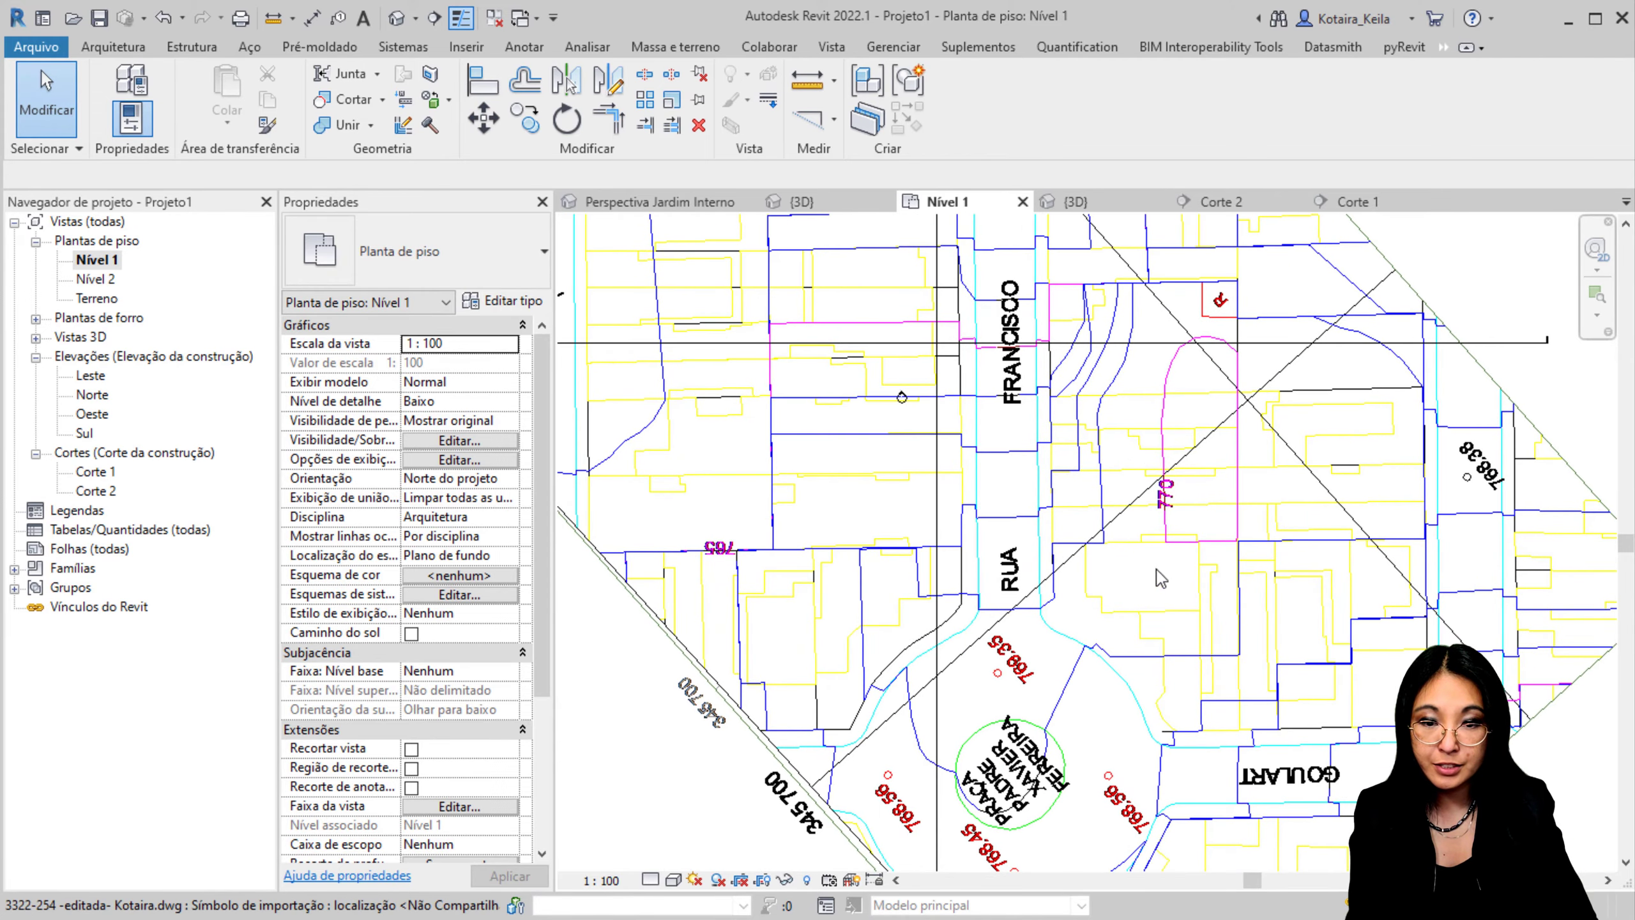
scroll(1056, 387, "up", 4)
middle_click_drag(1196, 557, 1155, 624)
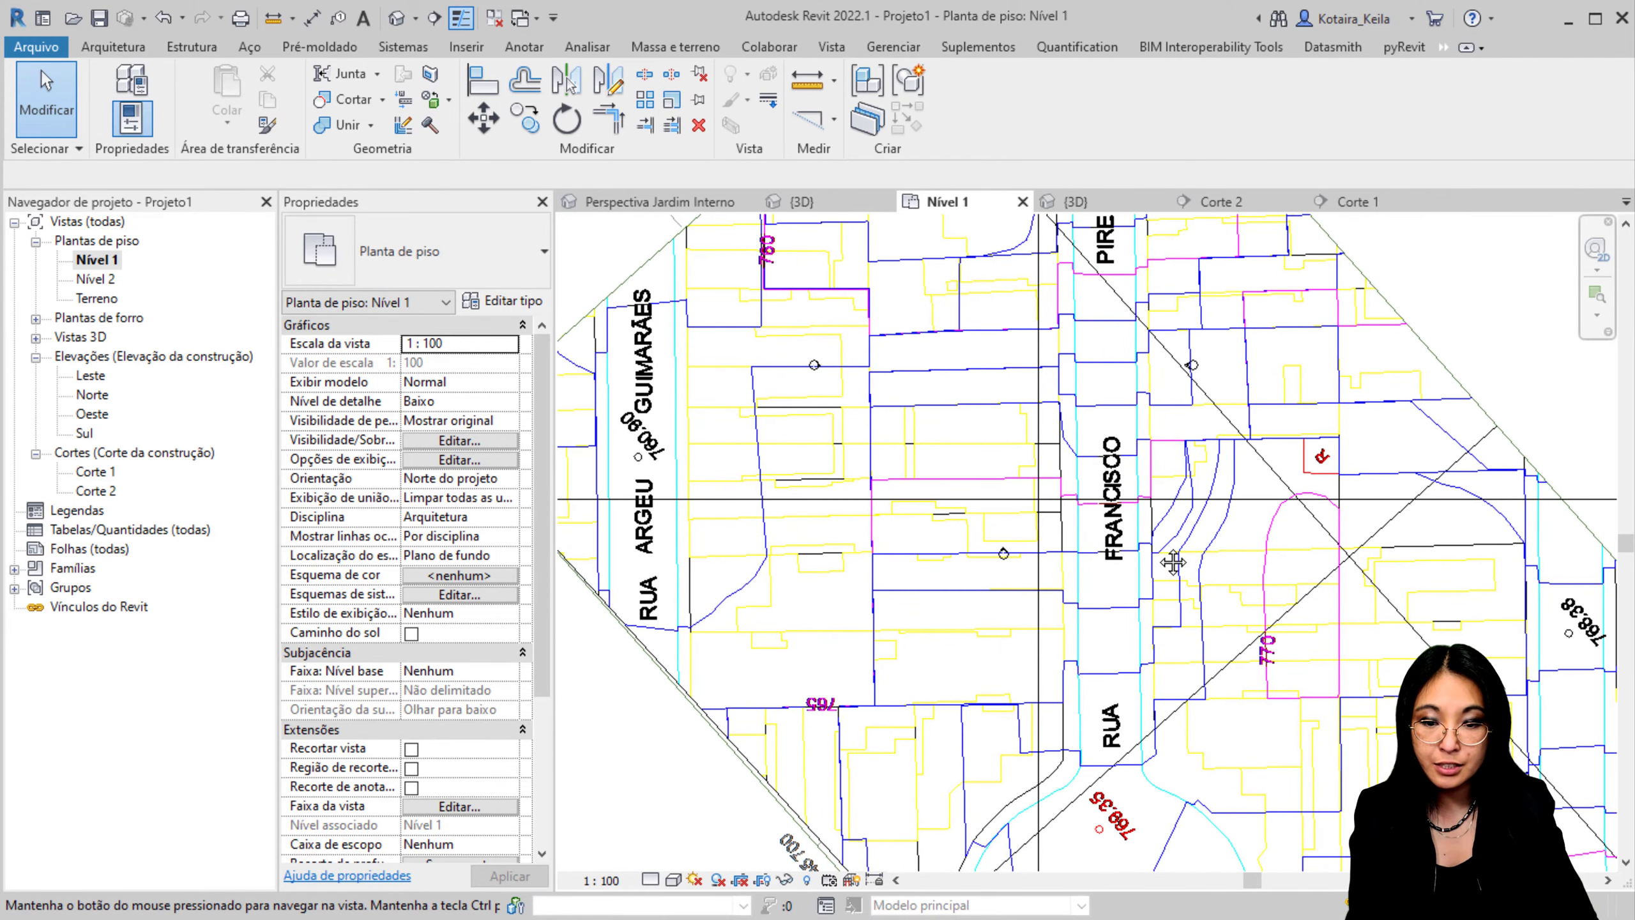
middle_click_drag(883, 514, 787, 603)
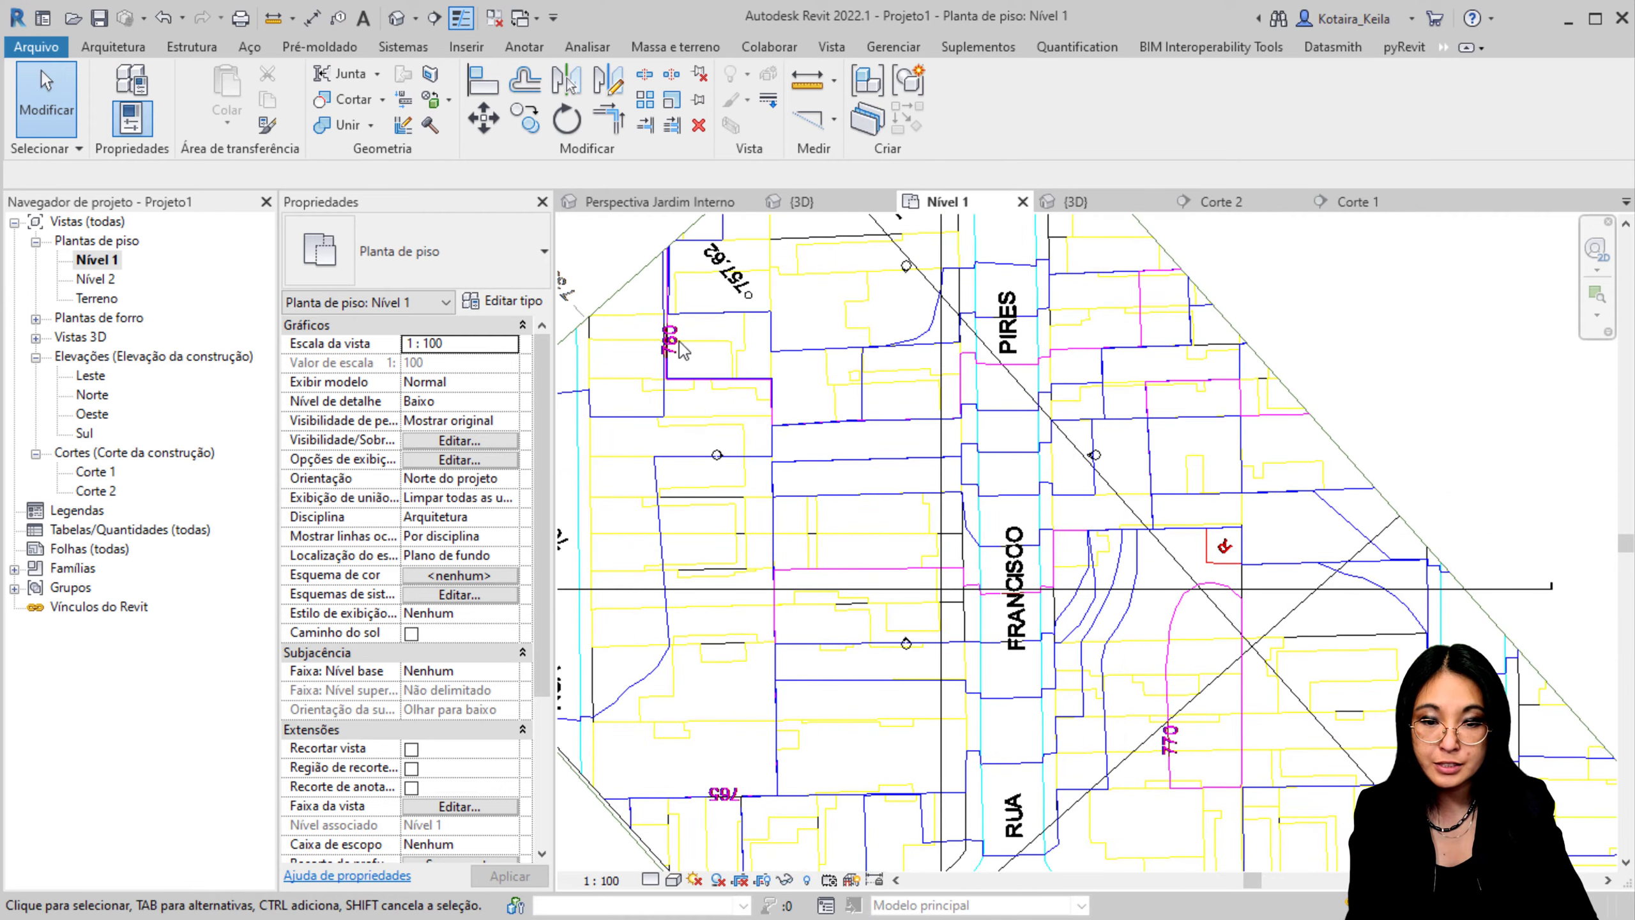
scroll(703, 370, "up", 4)
scroll(708, 361, "down", 4)
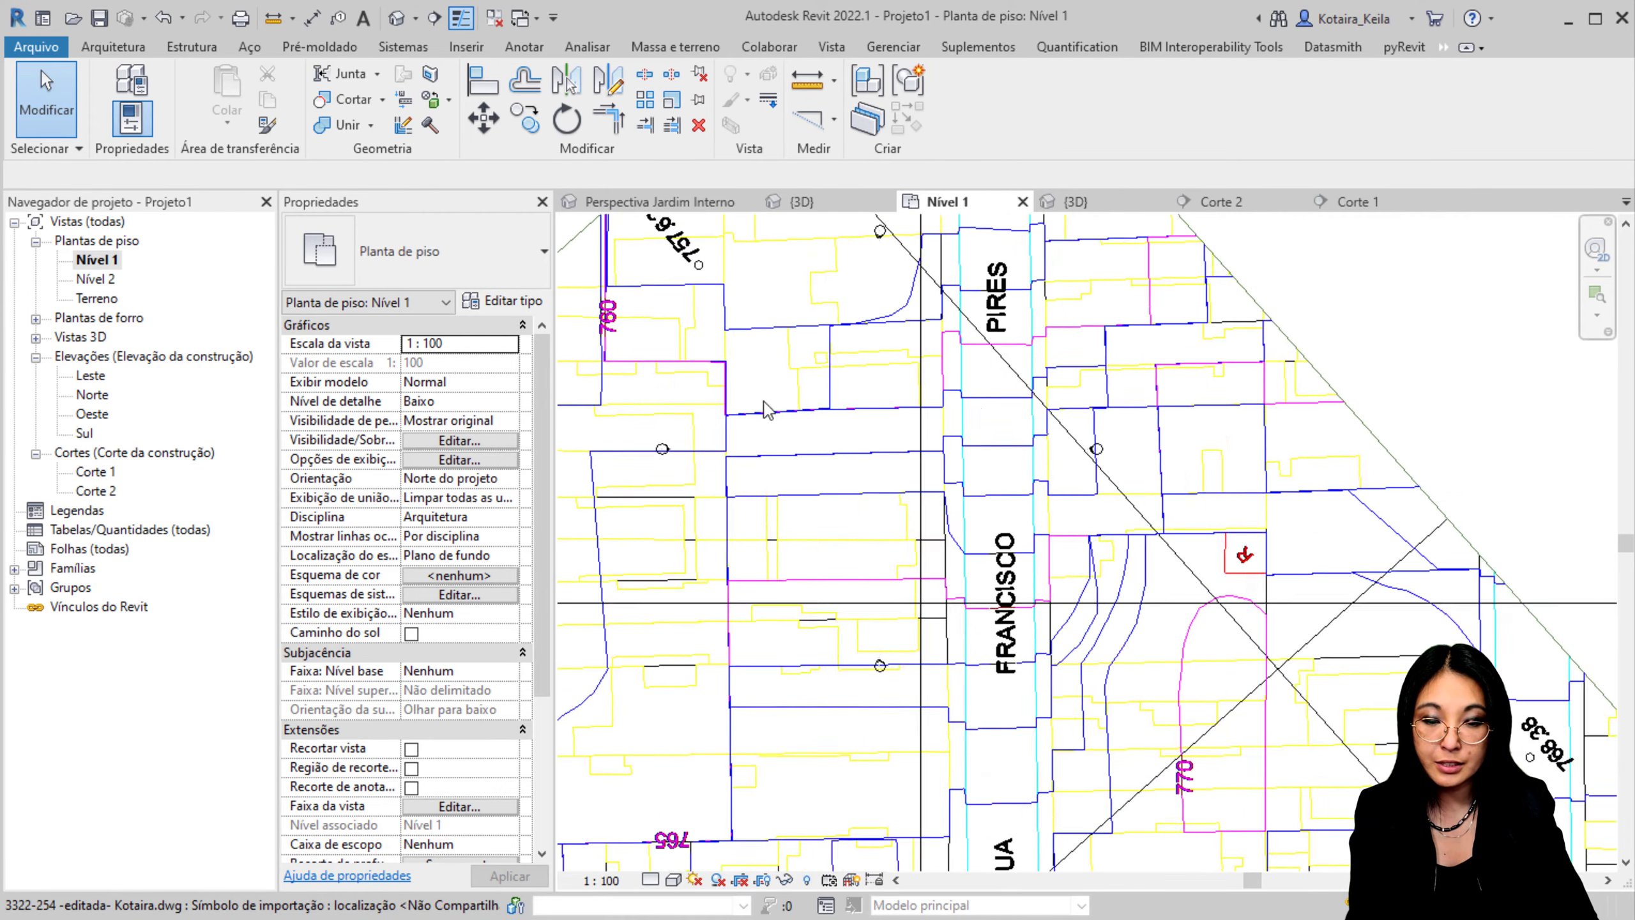
middle_click_drag(935, 391, 1001, 380)
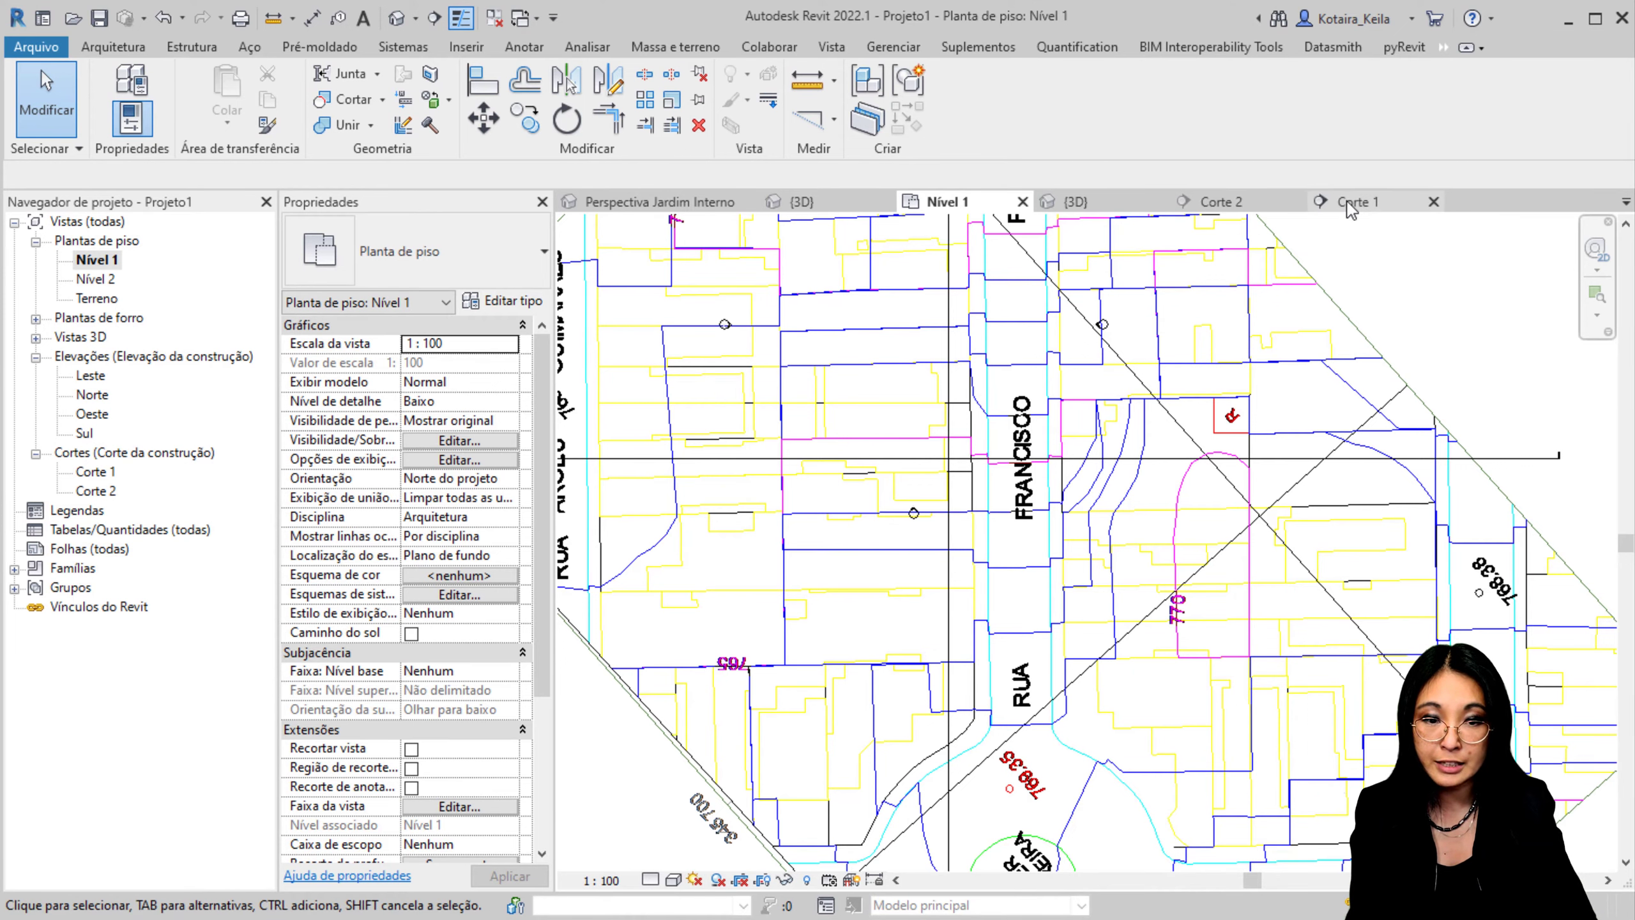
Step: Open the Corte 2 section and select the imported DWG map to check its base offset
left_click(1223, 203)
scroll(869, 606, "up", 10)
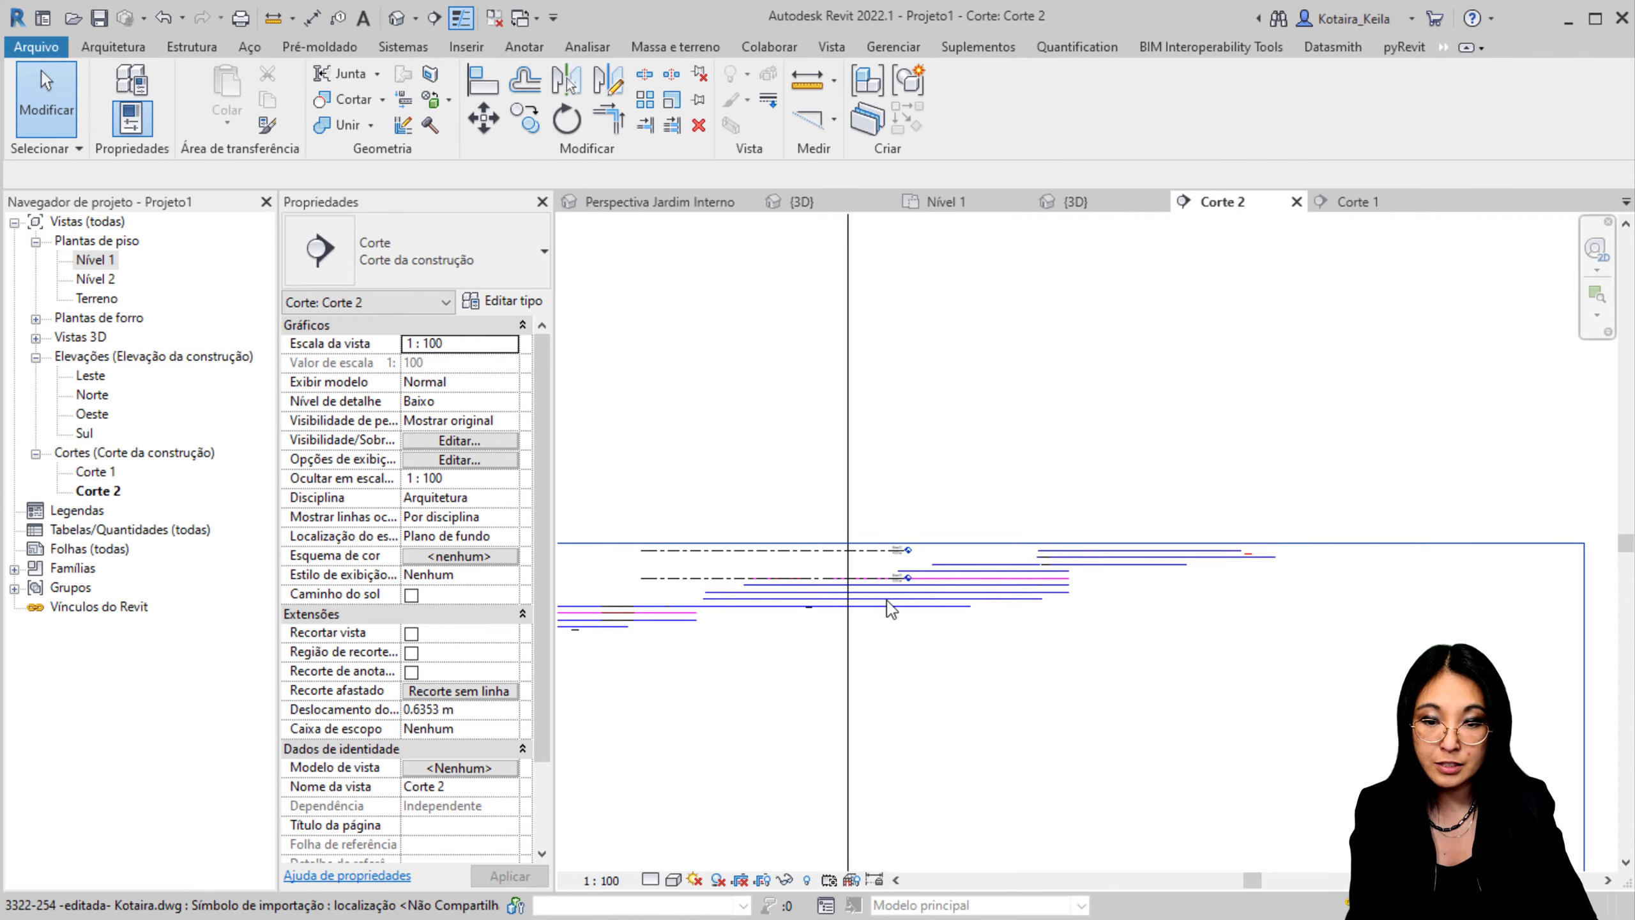
left_click(1106, 538)
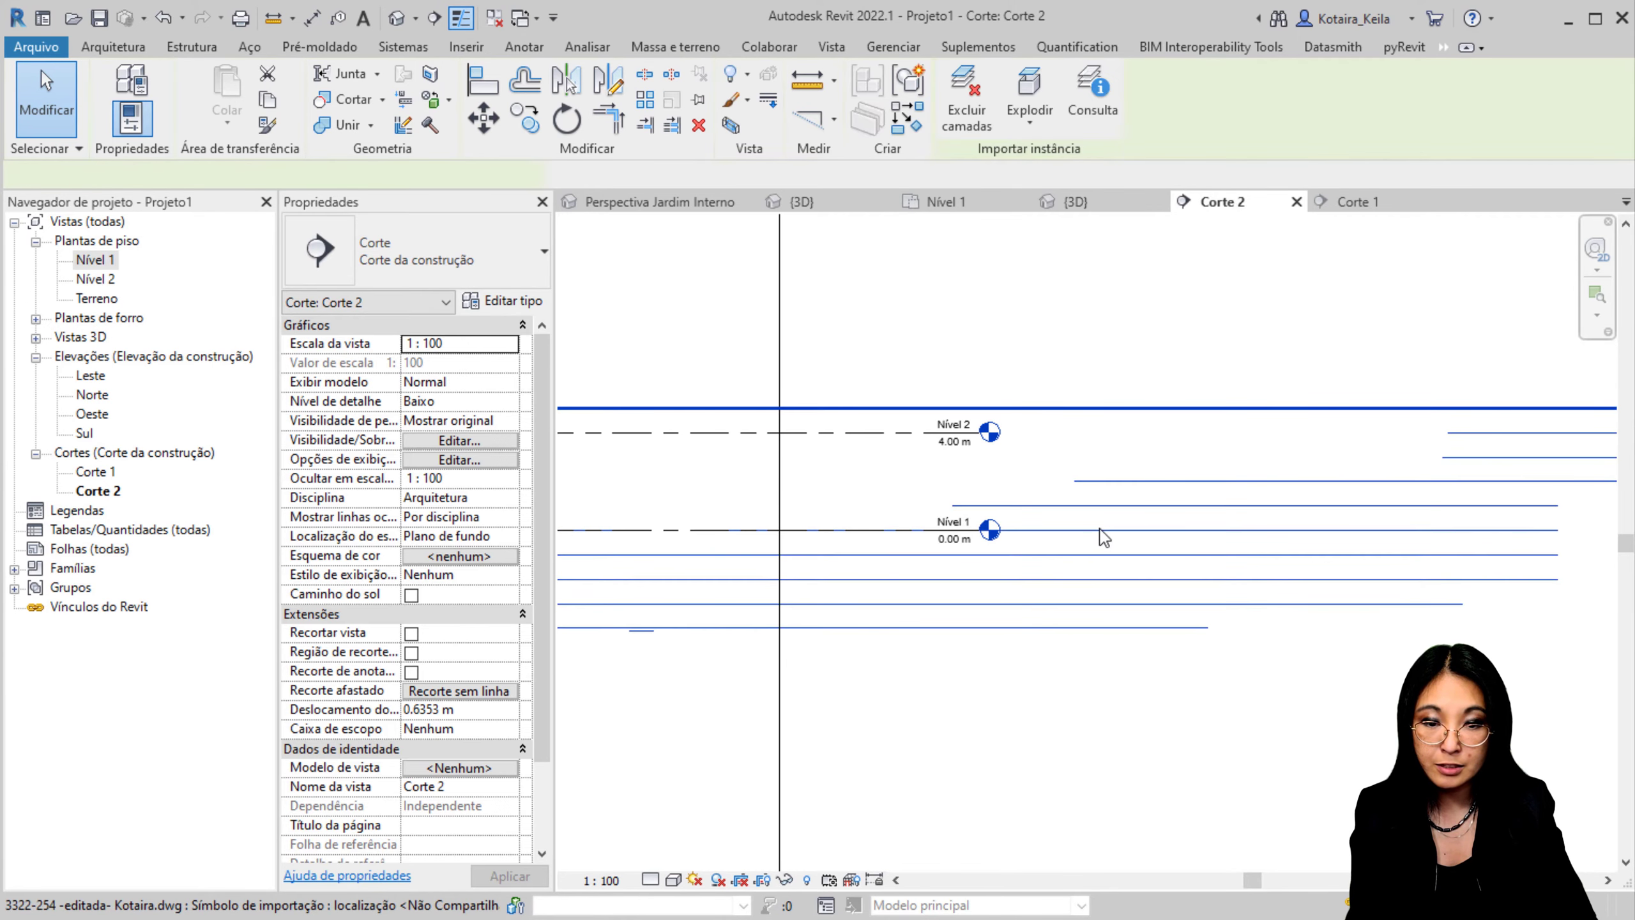
left_click(960, 354)
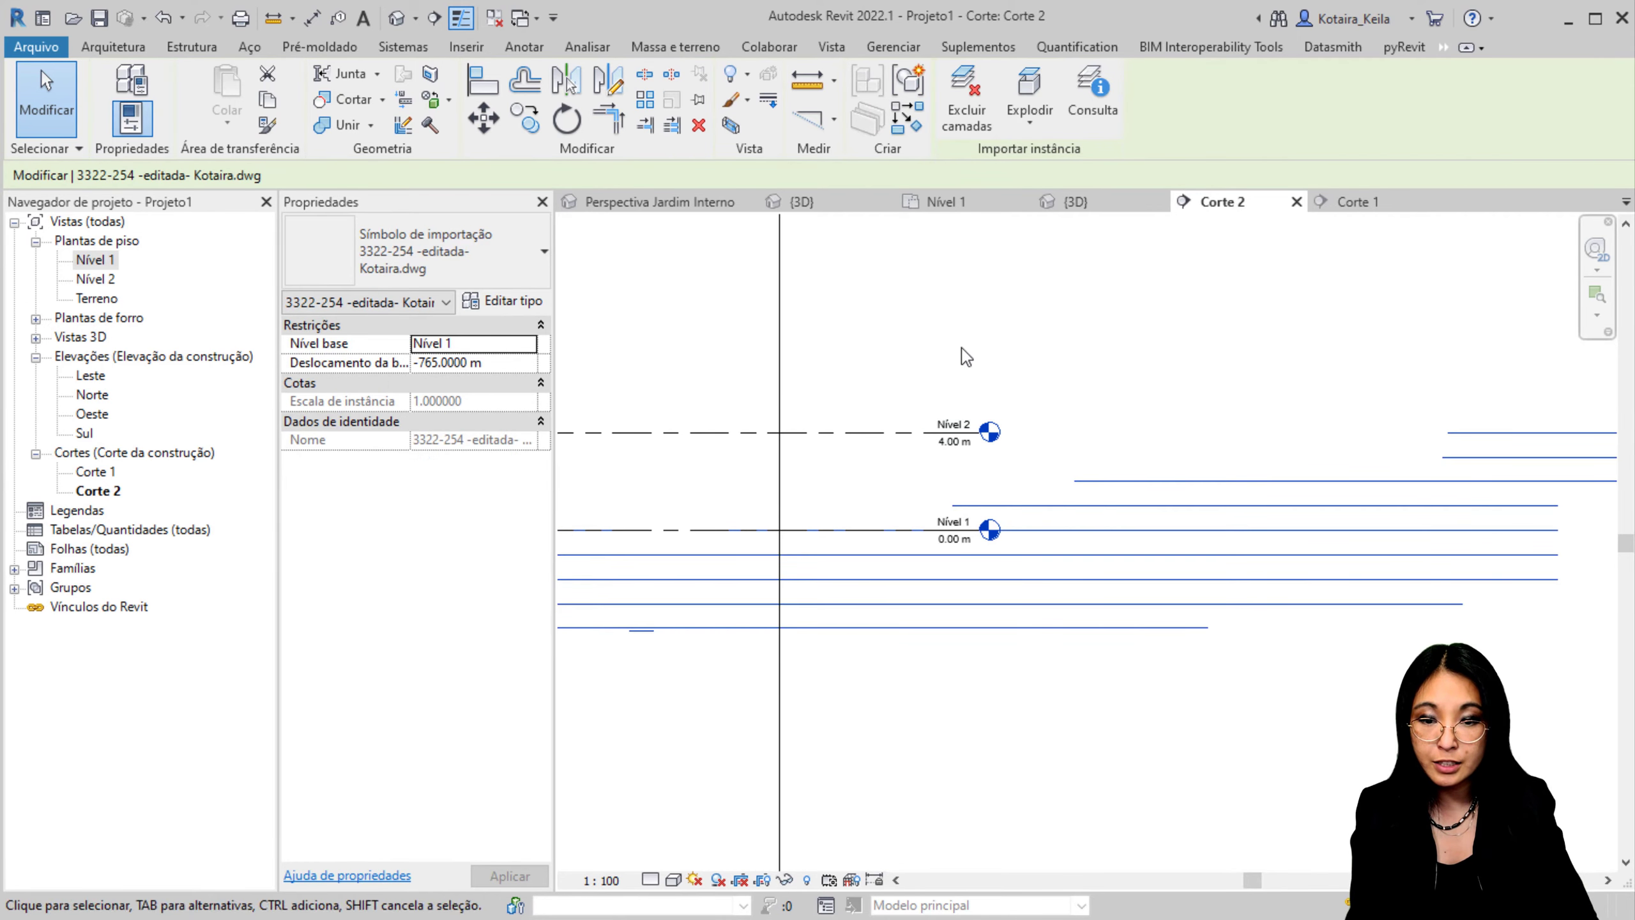
Step: Set Base da elevação to Ponto de levantamento topográfico in the type properties of the Nível 1 level, Cabeça de 8 mm
scroll(957, 554, "up", 3)
left_click(968, 544)
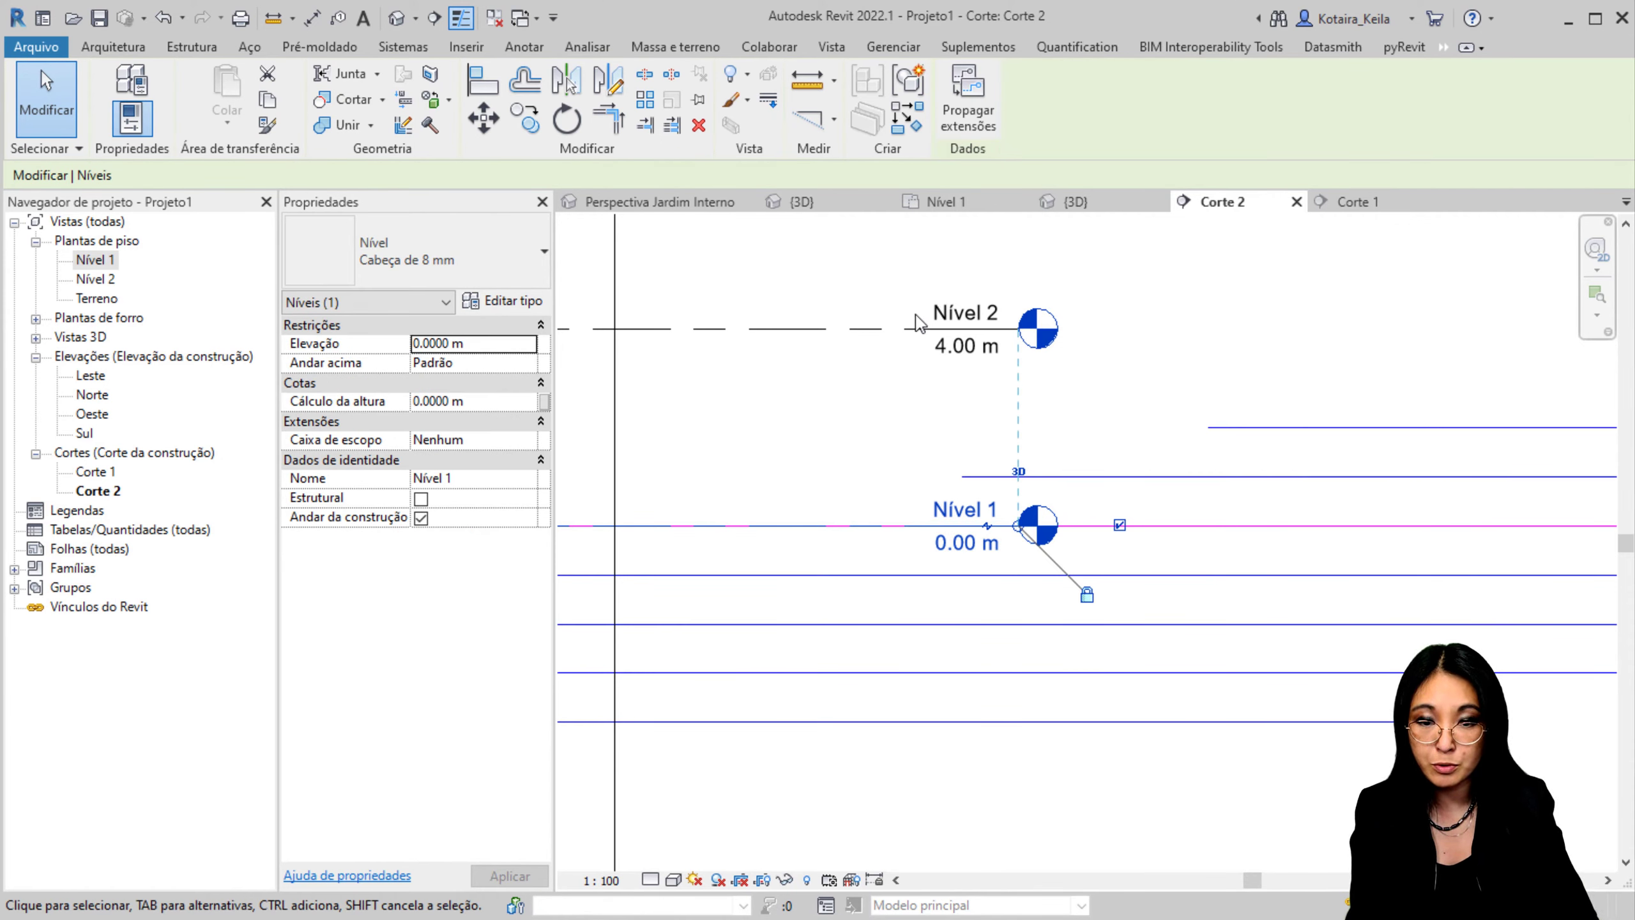
left_click(869, 334)
left_click(925, 522)
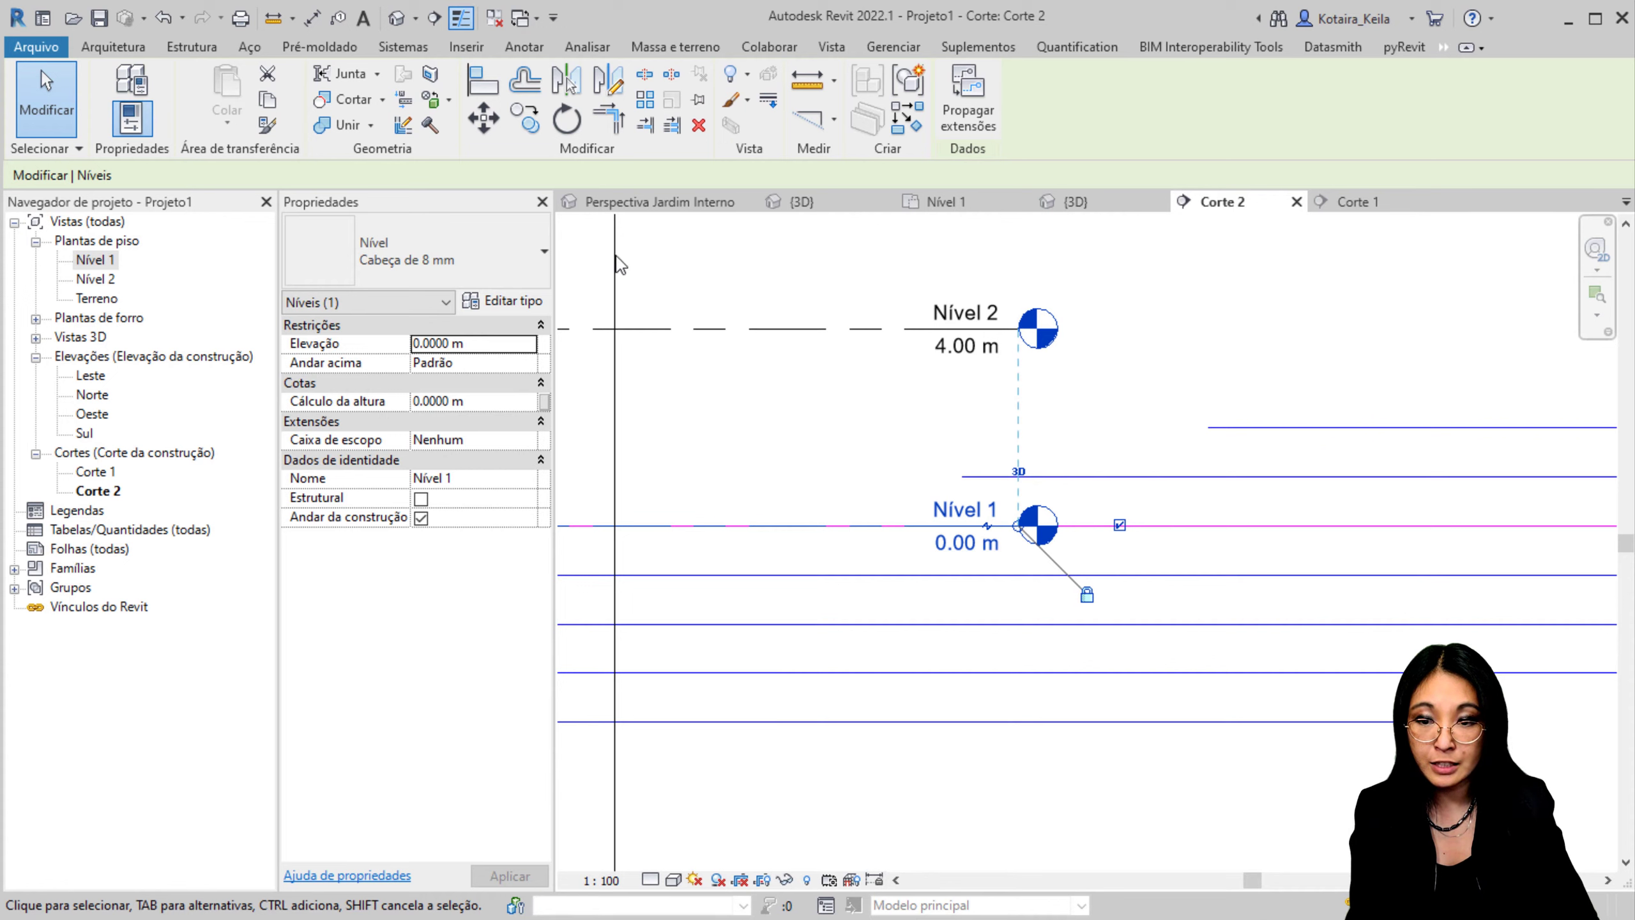
left_click(513, 302)
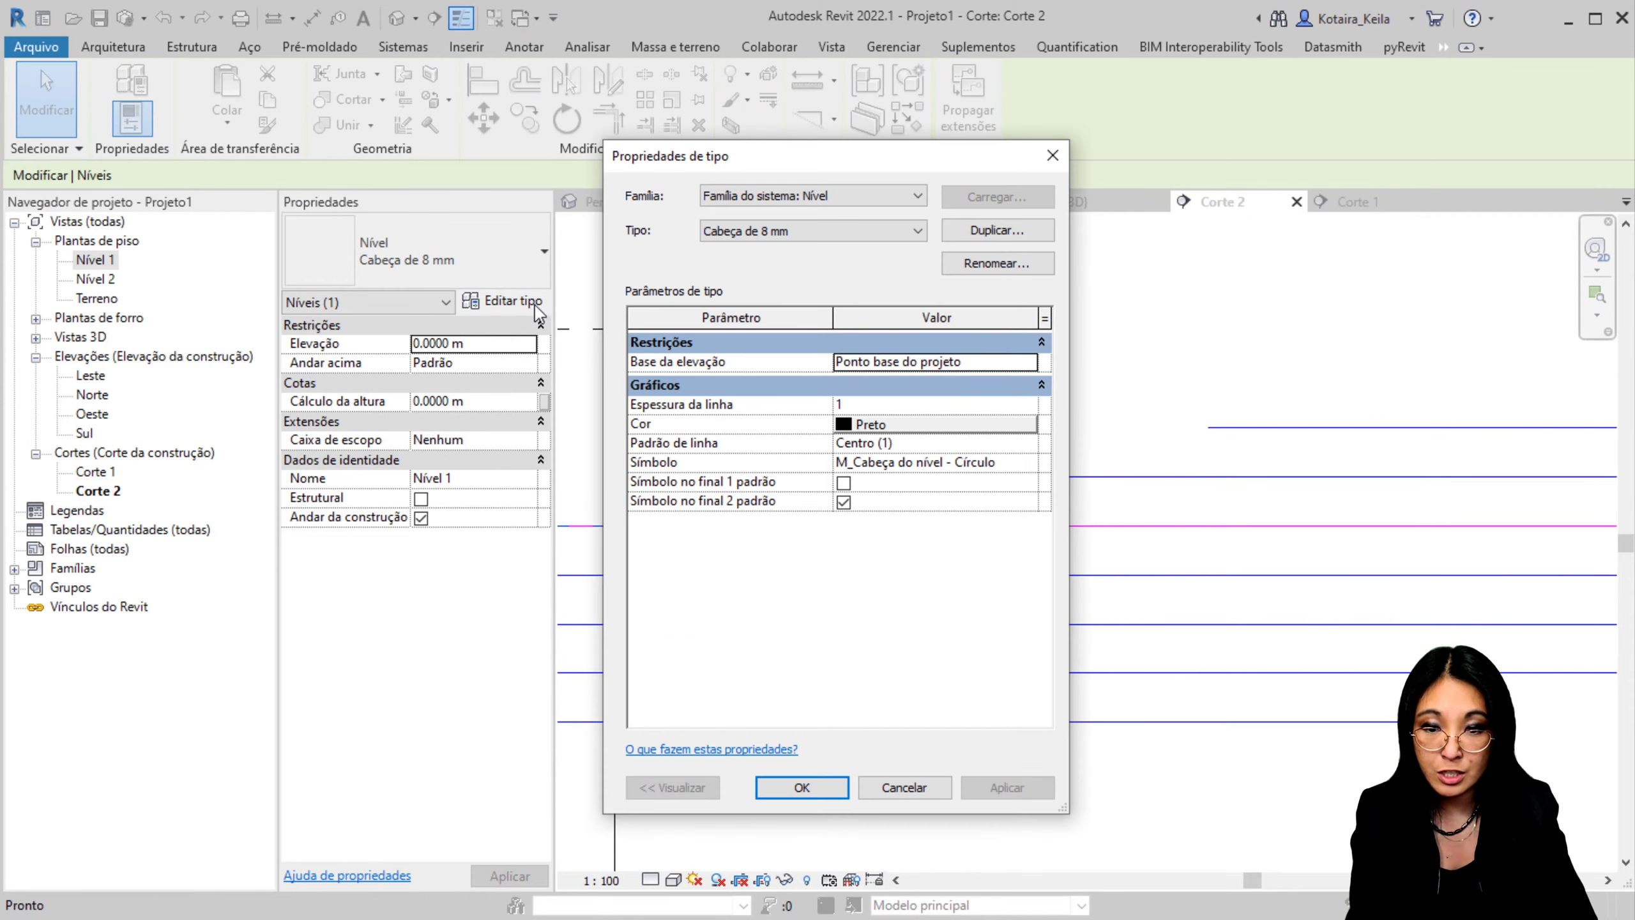
left_click(1031, 364)
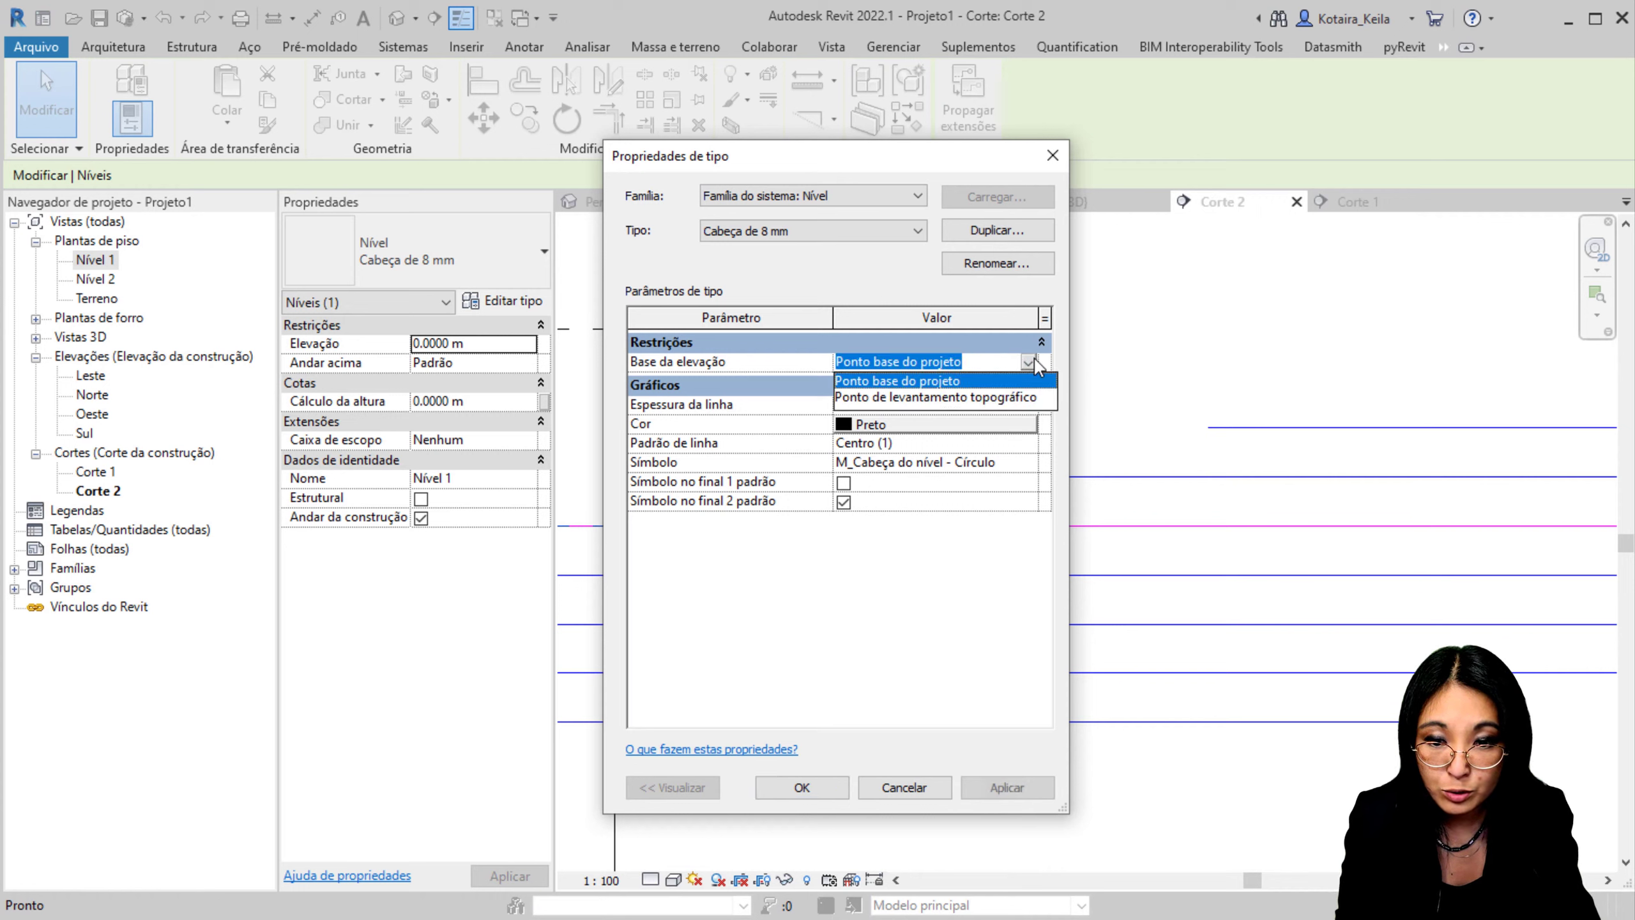
left_click(1013, 400)
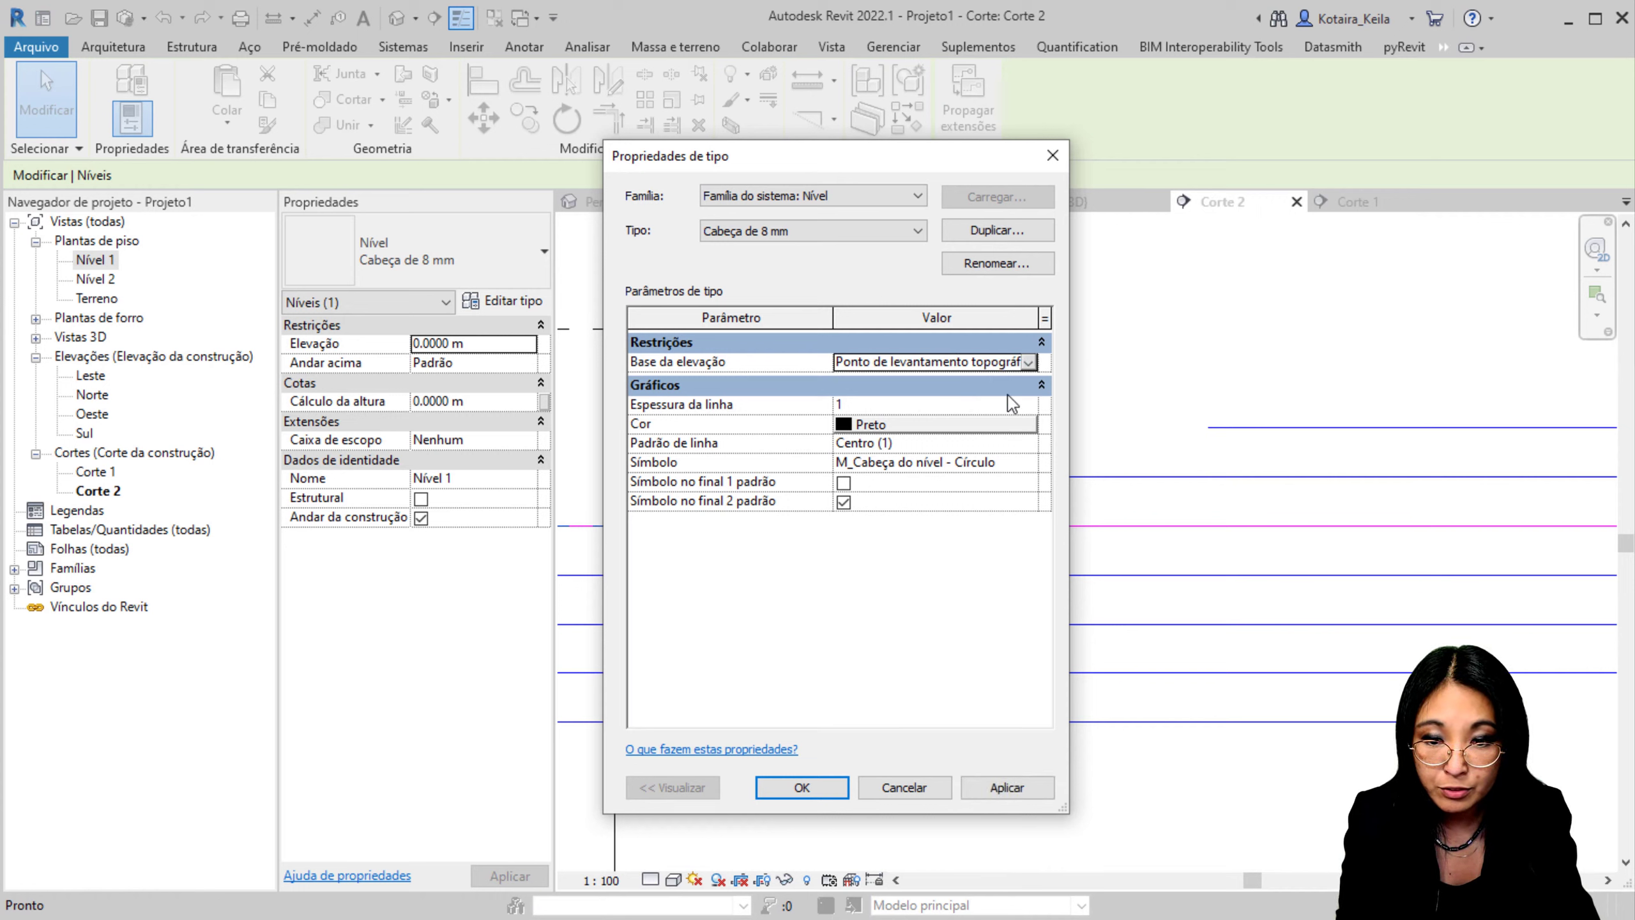
left_click(801, 788)
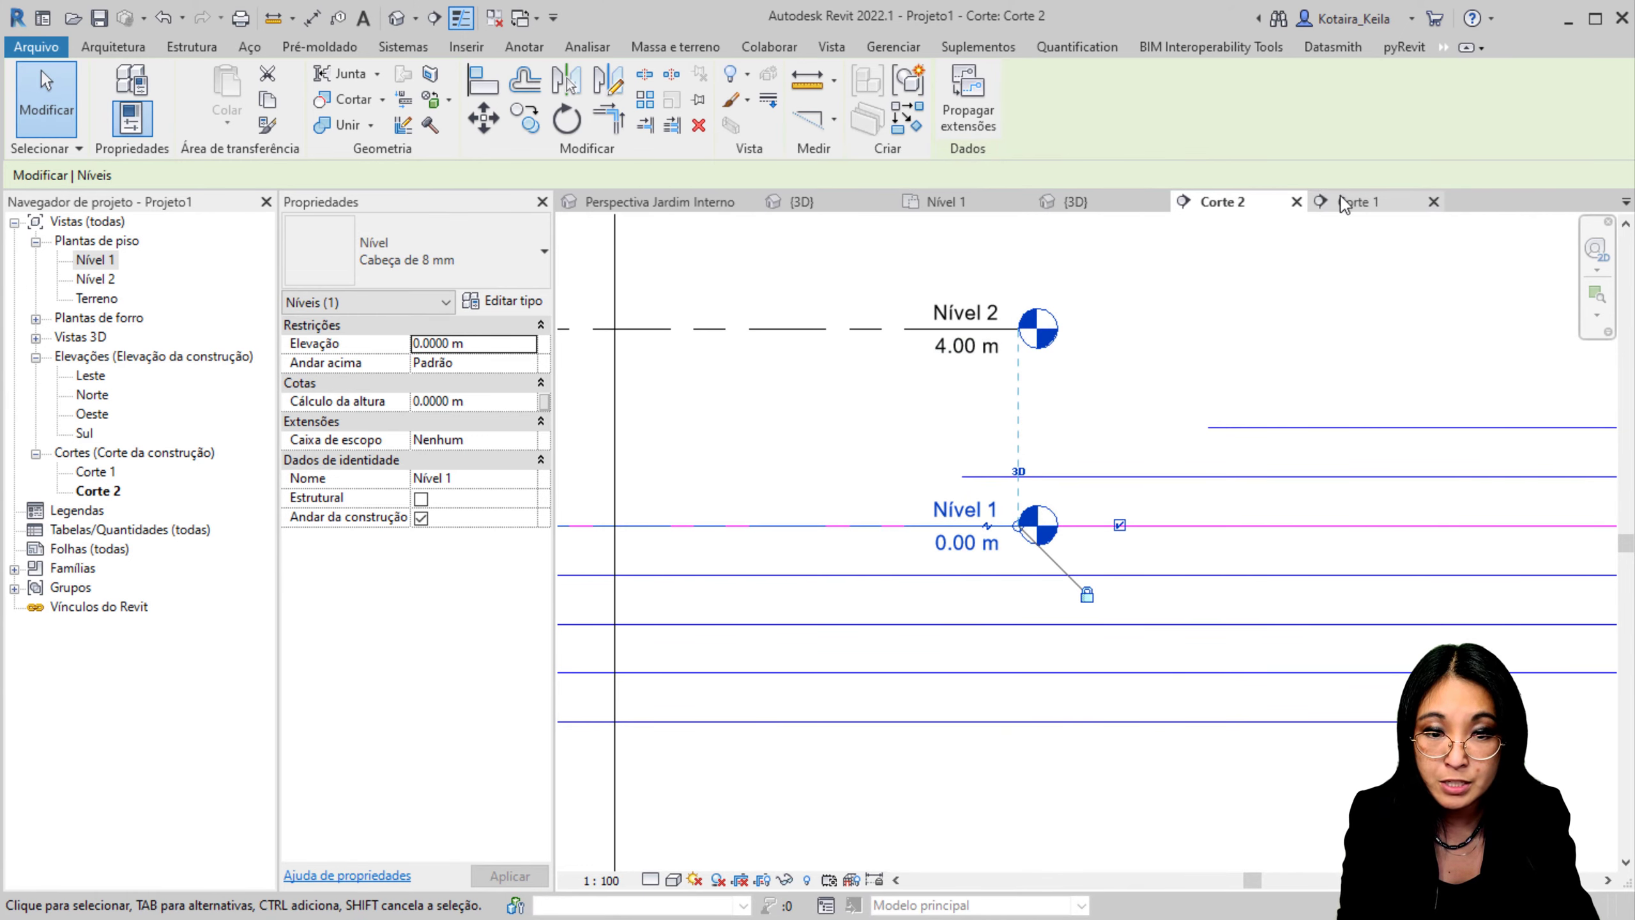
Step: Return to the Nível 1 floor plan and check the contour elevation labels around the lot
left_click(966, 202)
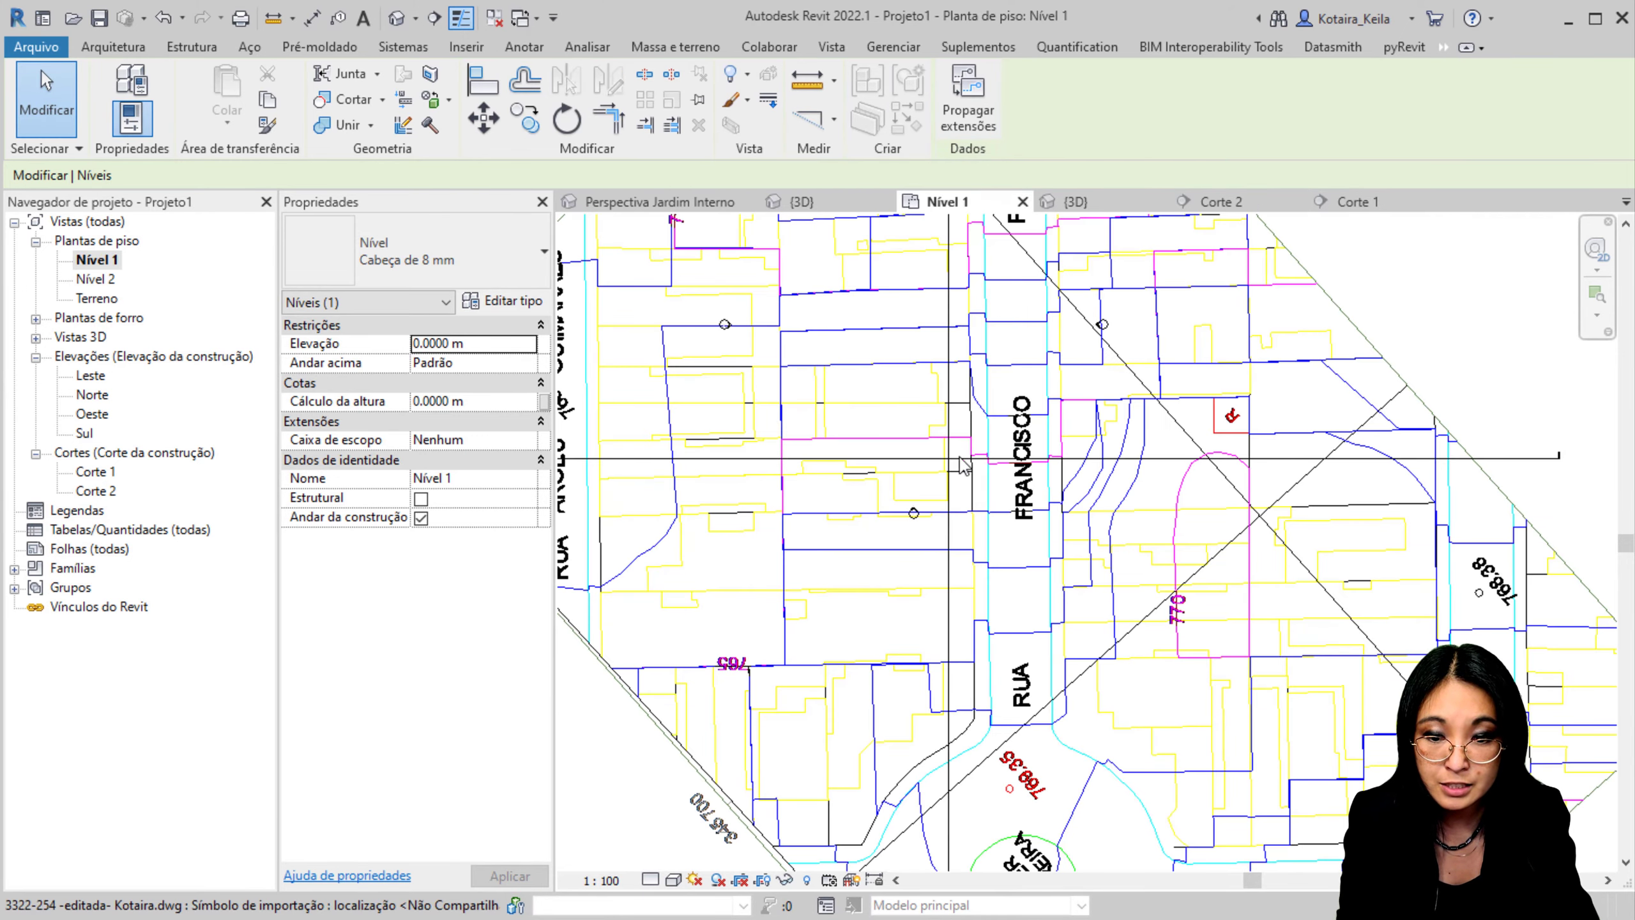
key("ctrl")
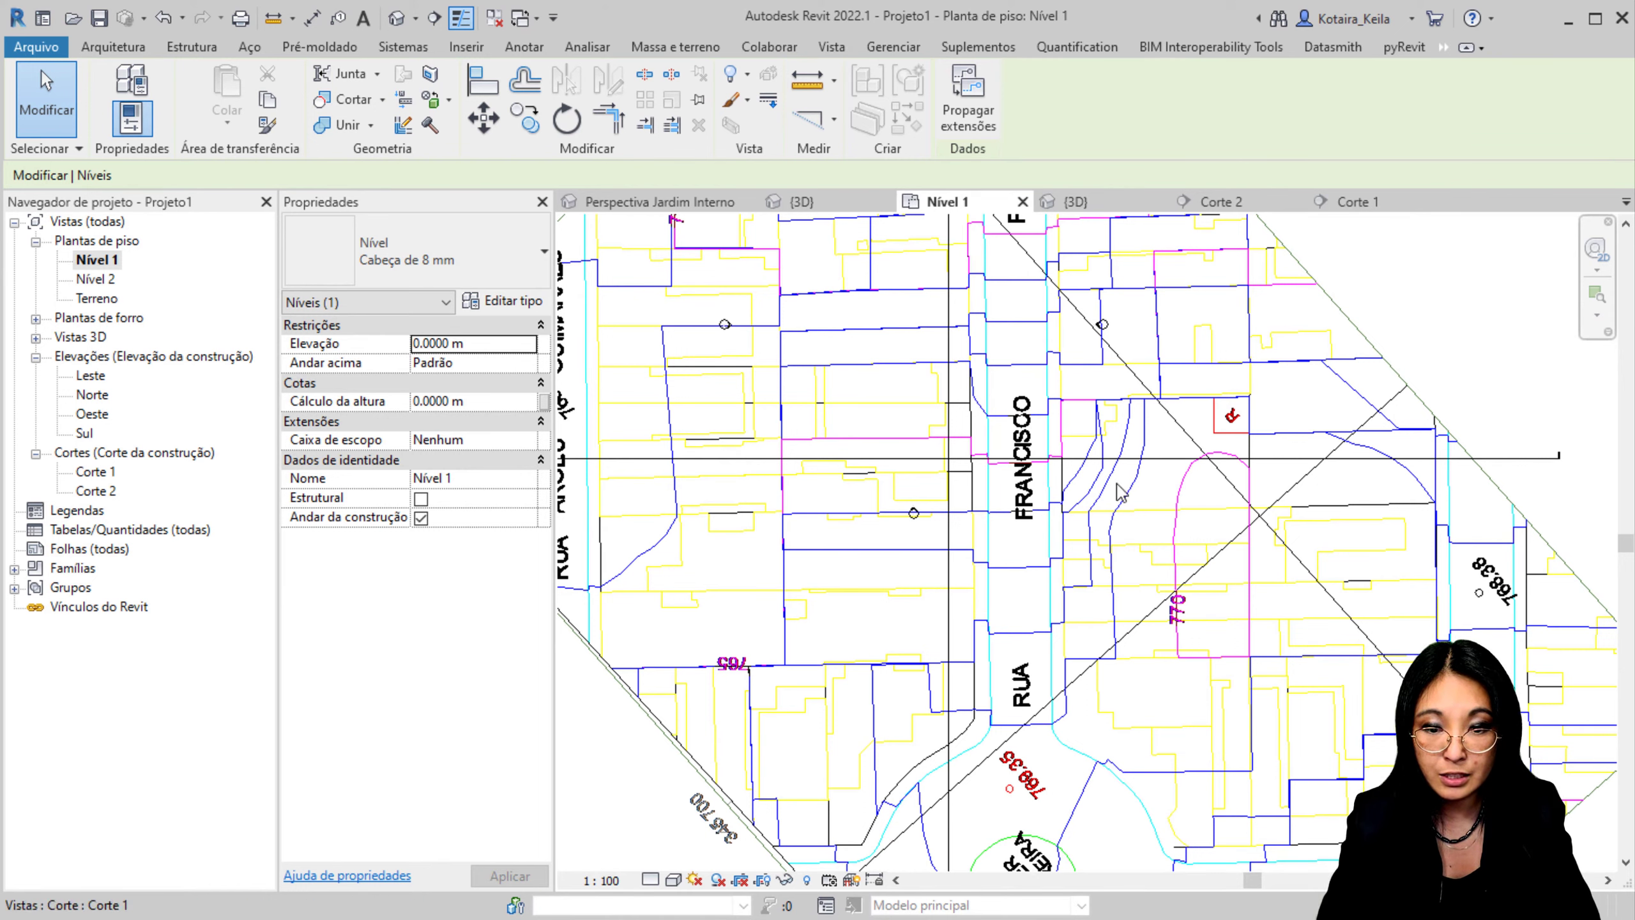
key("ctrl")
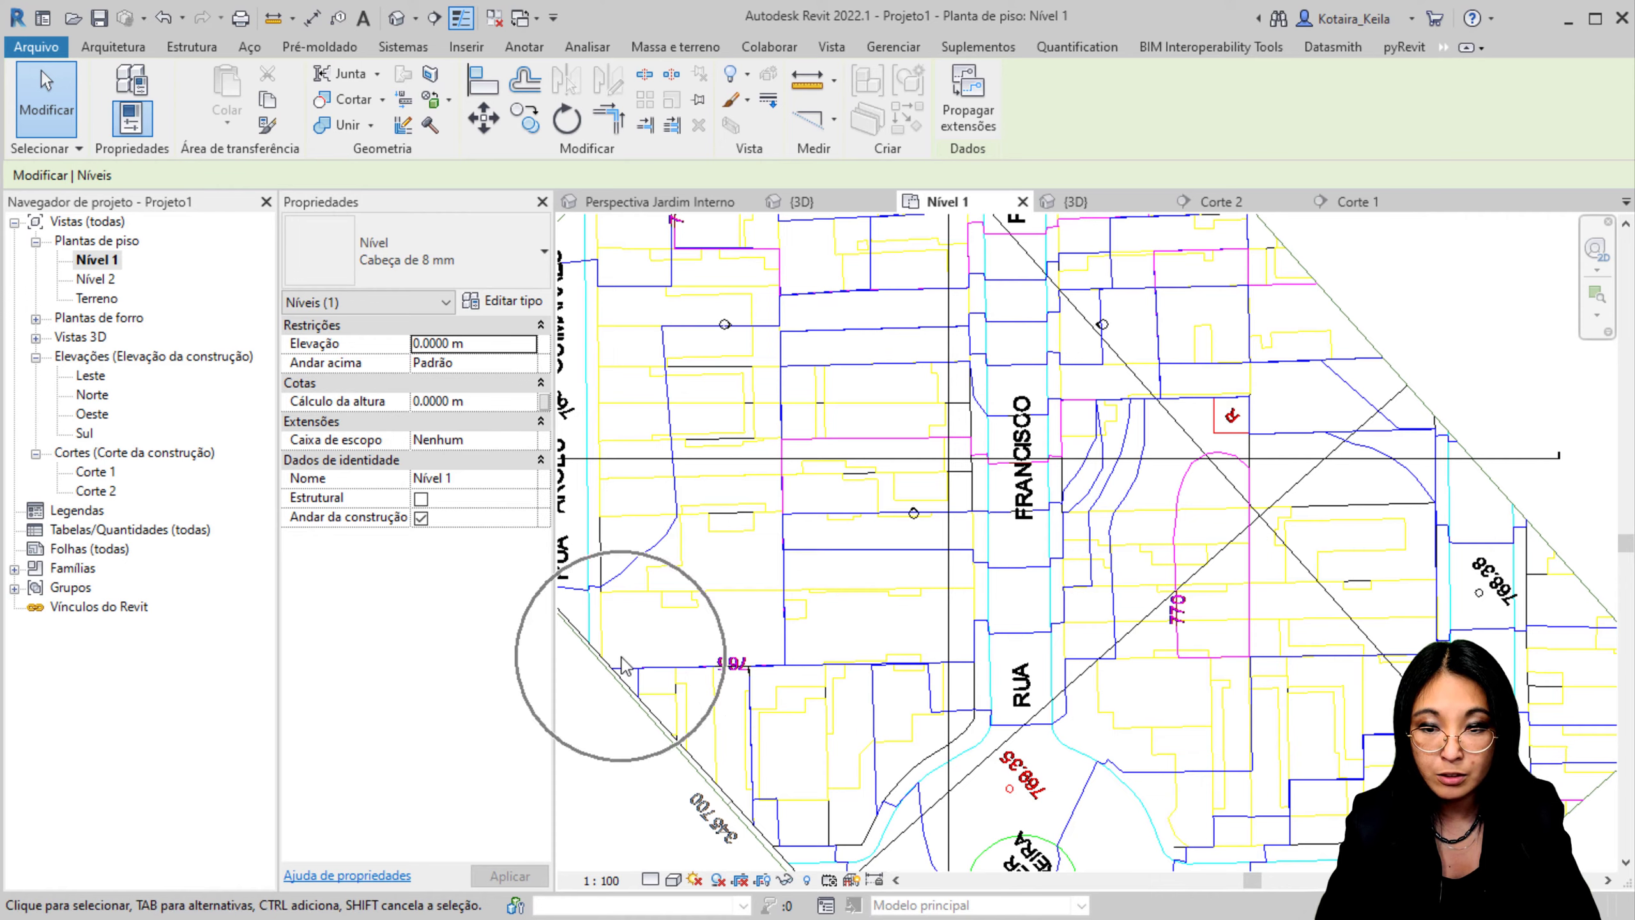
scroll(624, 667, "up", 5, "ctrl")
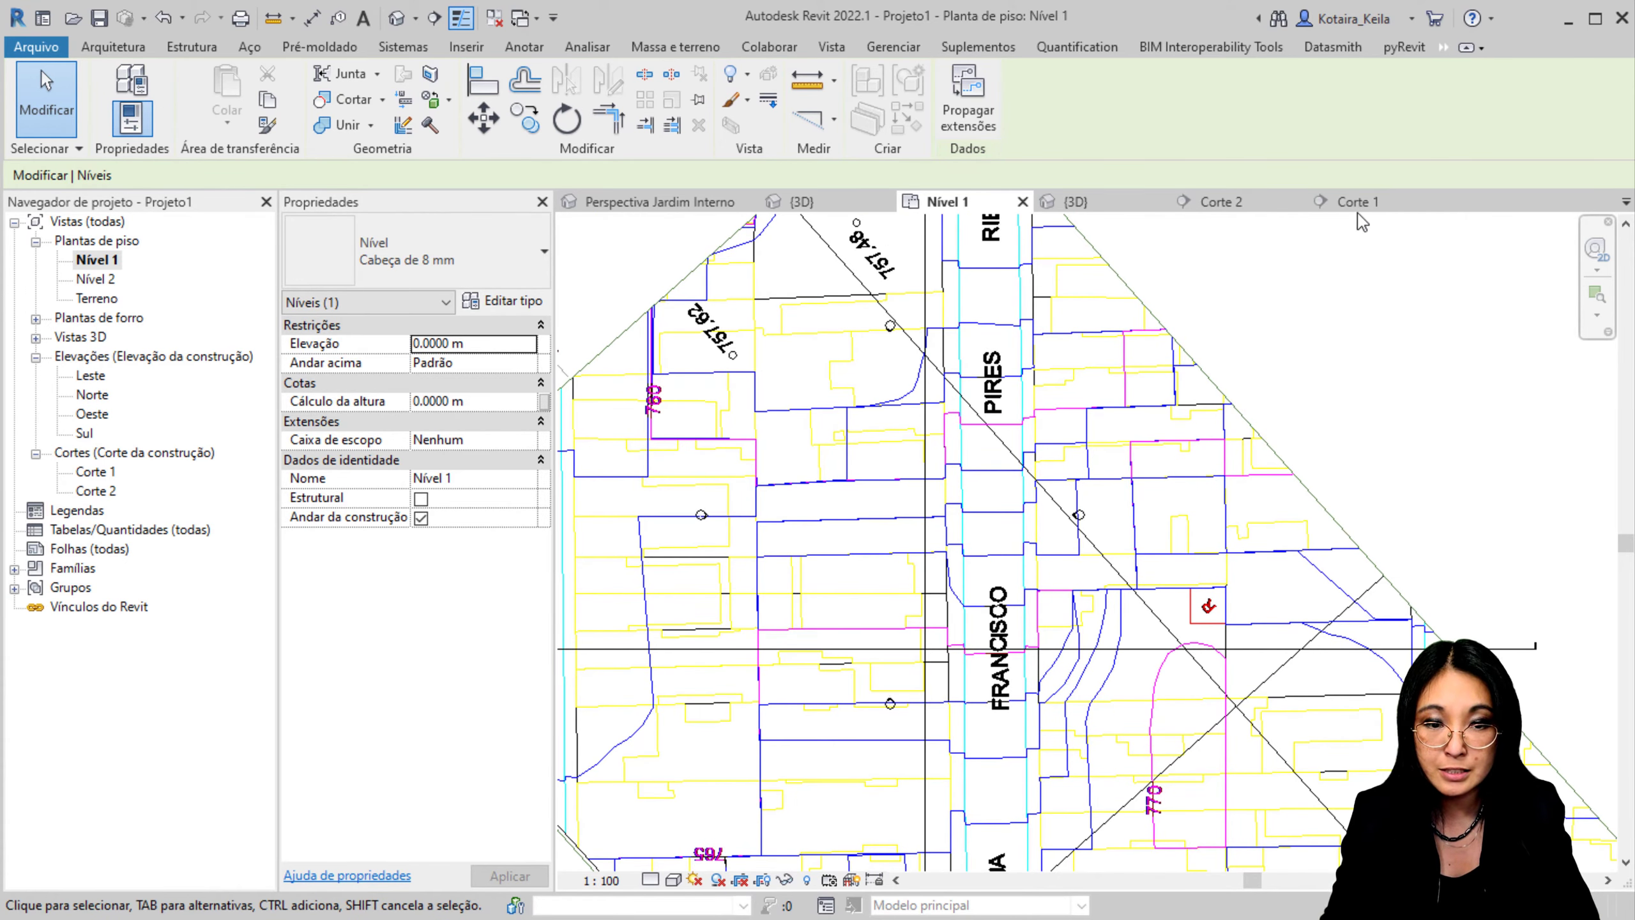
Step: Review the Base da elevação setting in the Nível 1 level's type properties from Corte 2, closing them without changes
left_click(1241, 205)
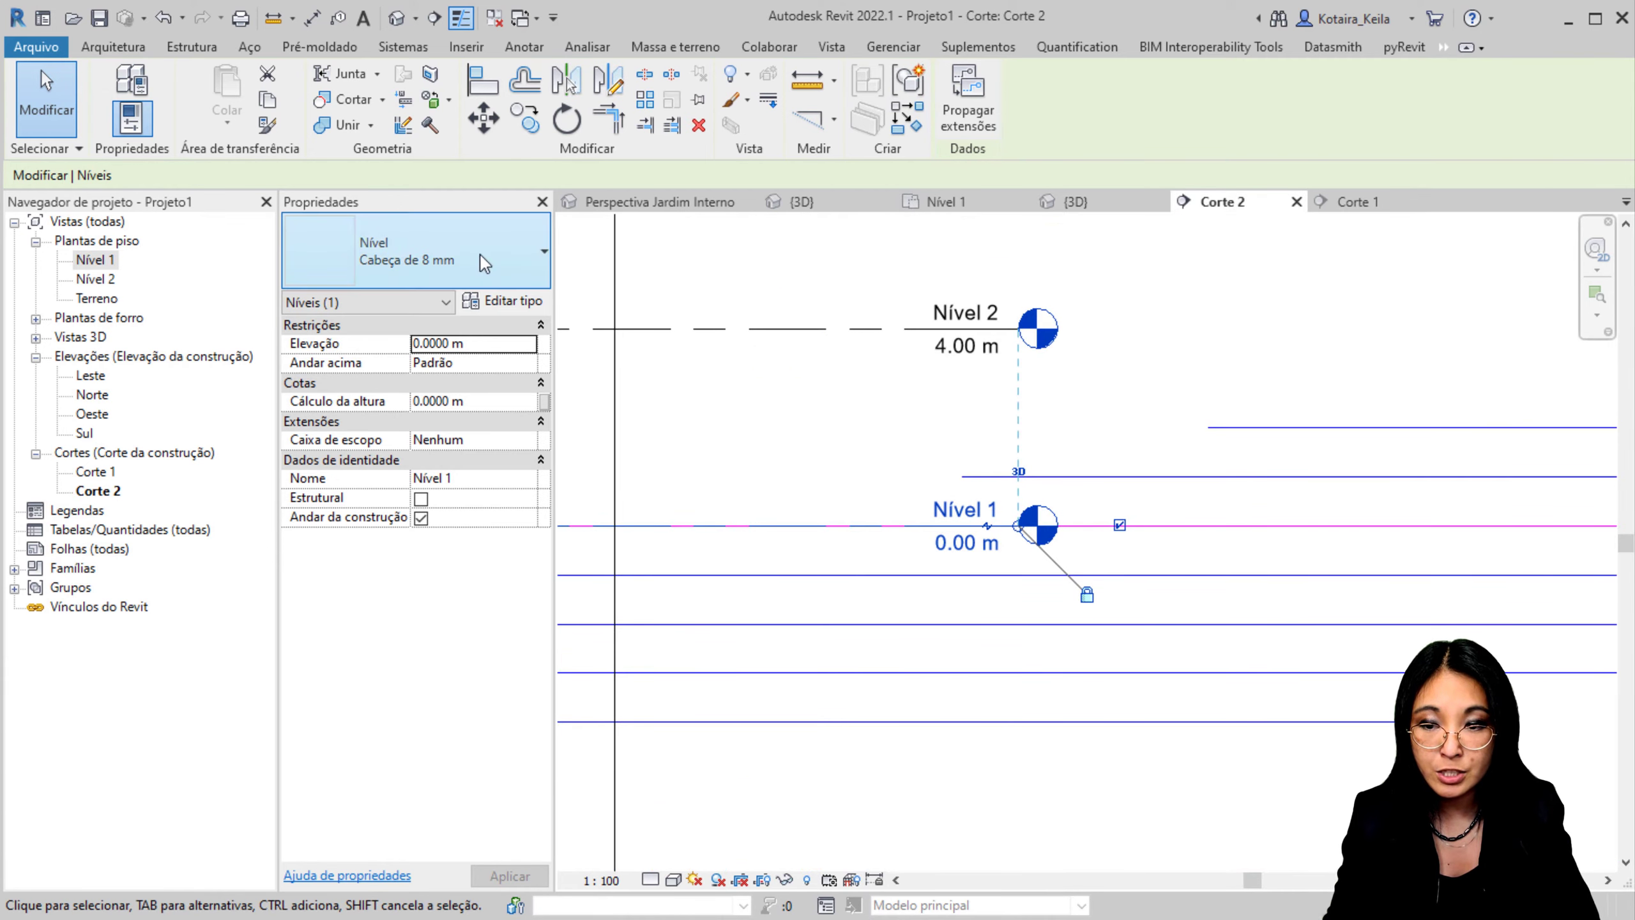
left_click(497, 303)
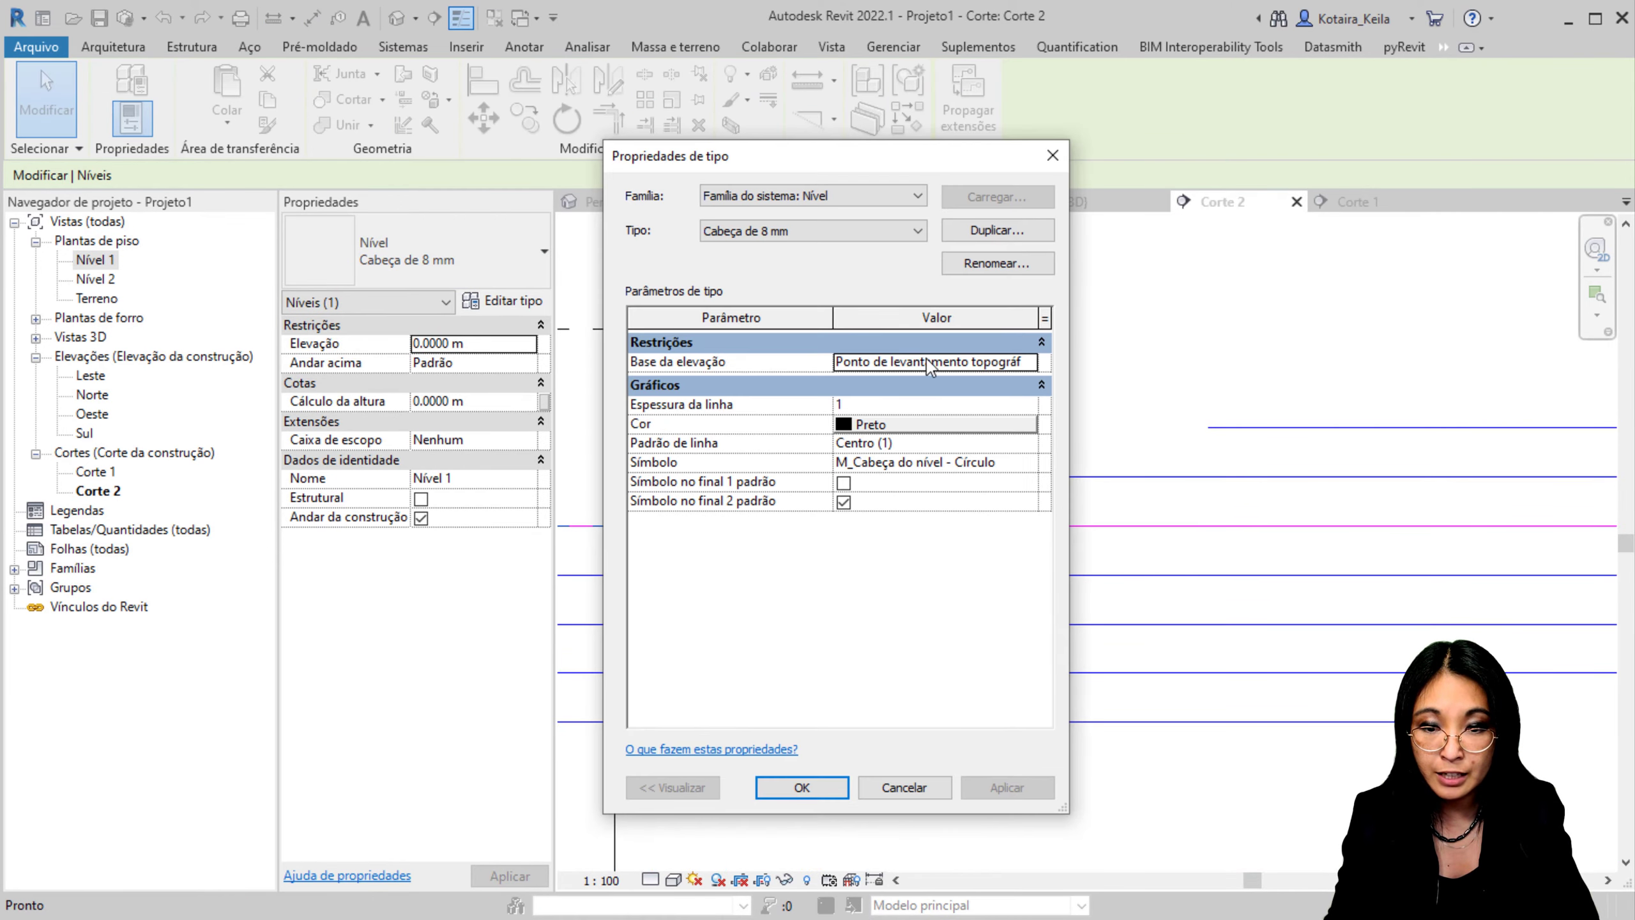
left_click(1028, 362)
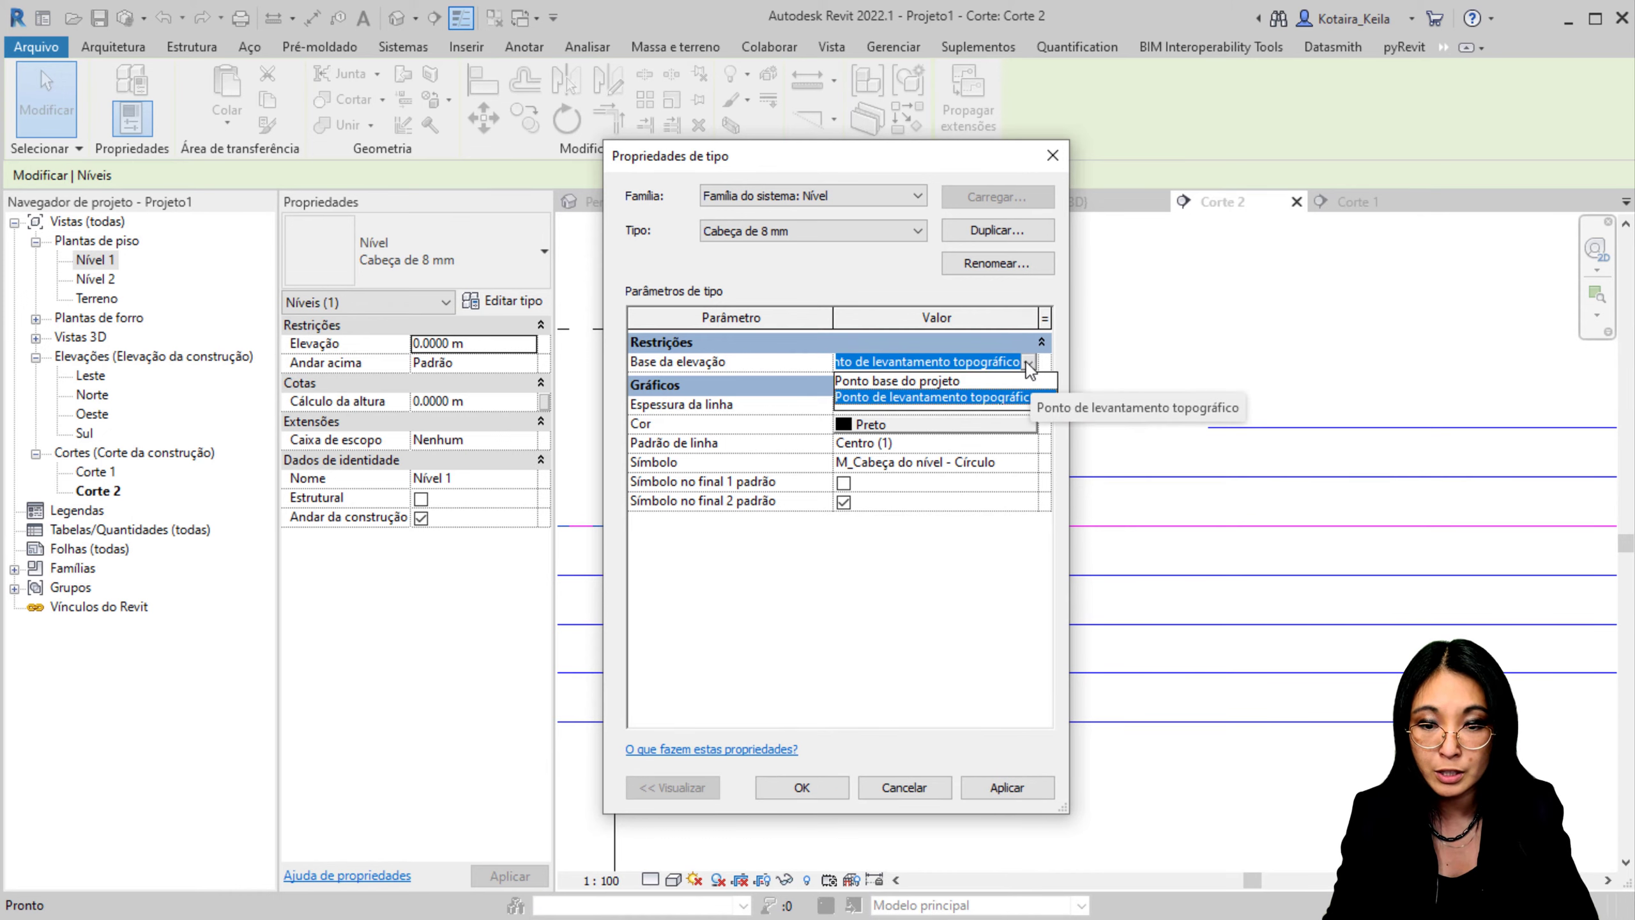
left_click(934, 397)
left_click(1051, 156)
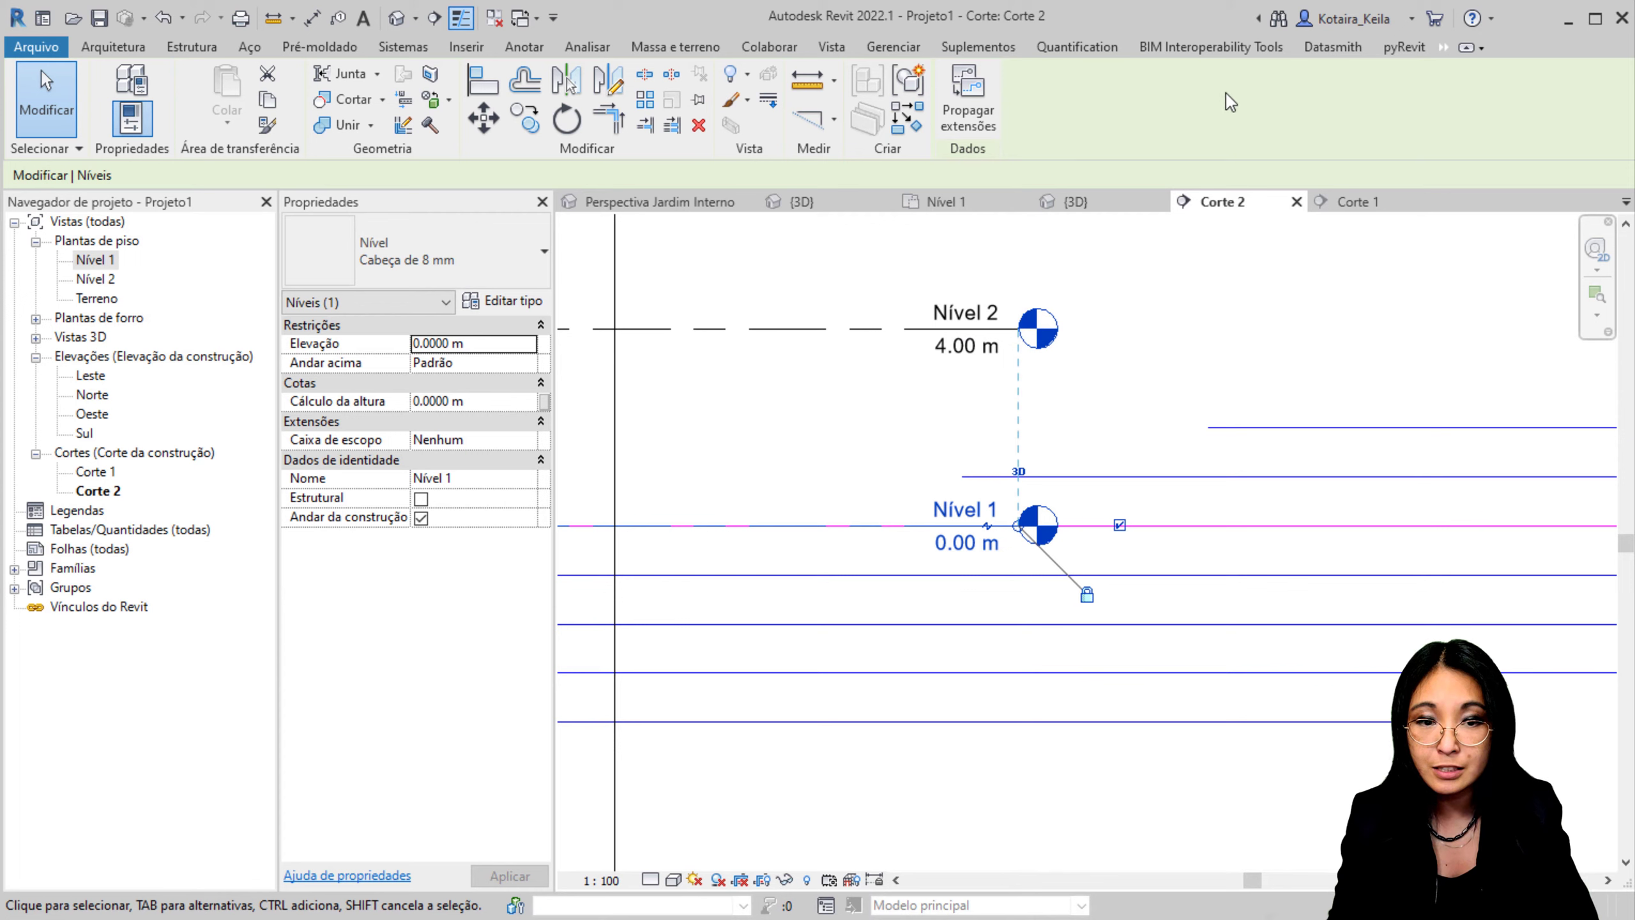
Step: Relocate the project vertically by 765 m, starting from the Nível 1 line in the Corte 2 section
left_click(895, 48)
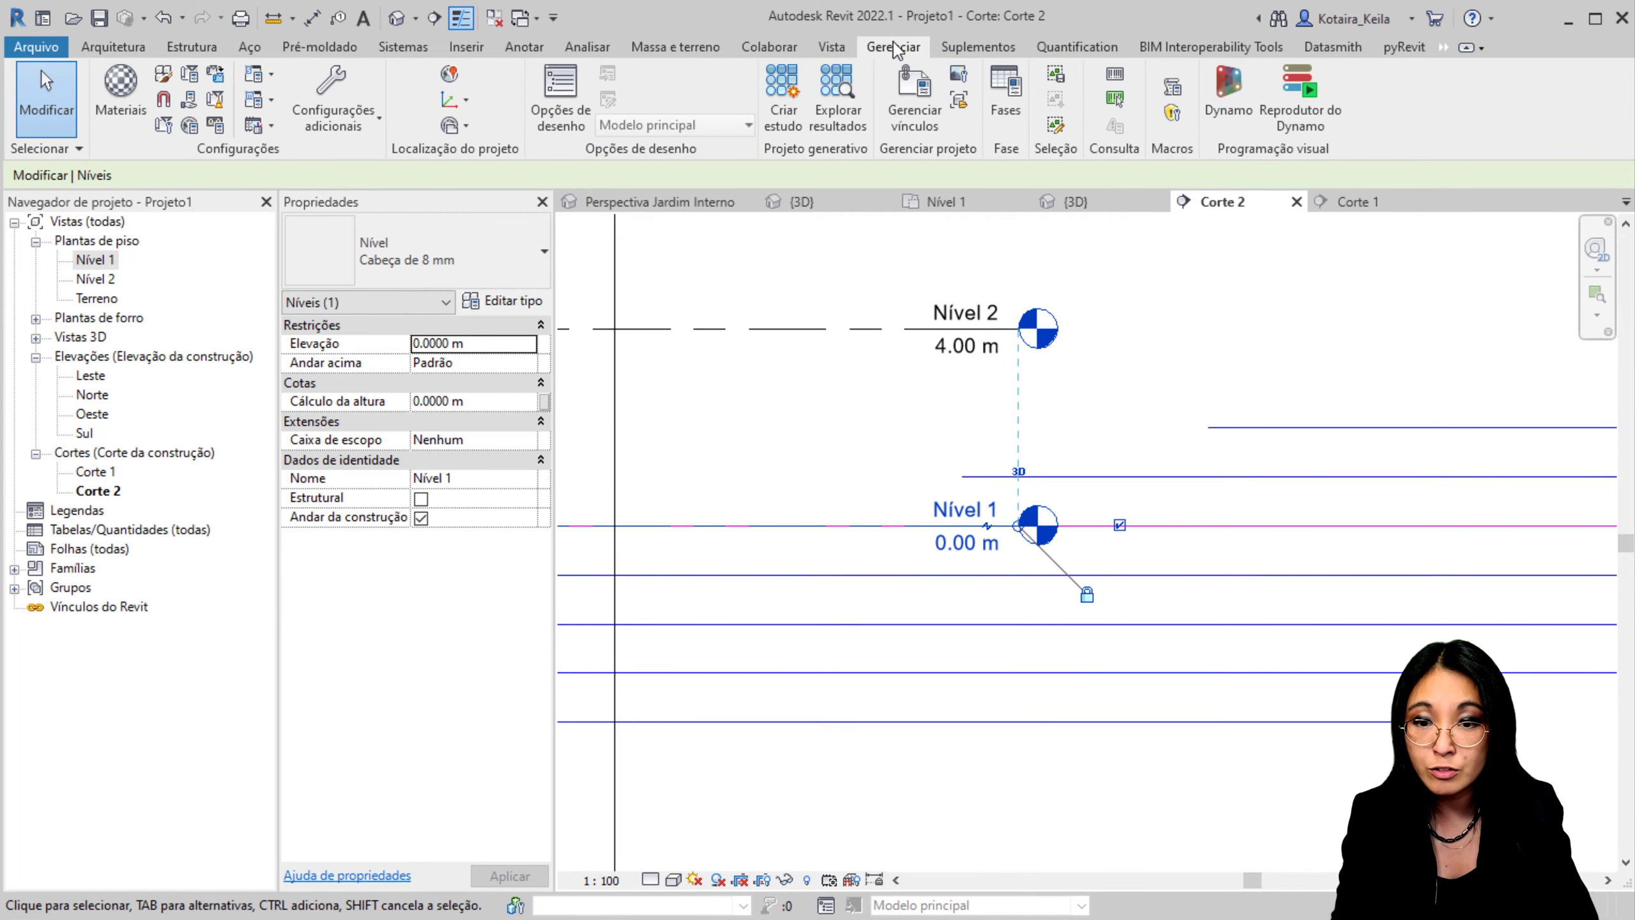
left_click(463, 129)
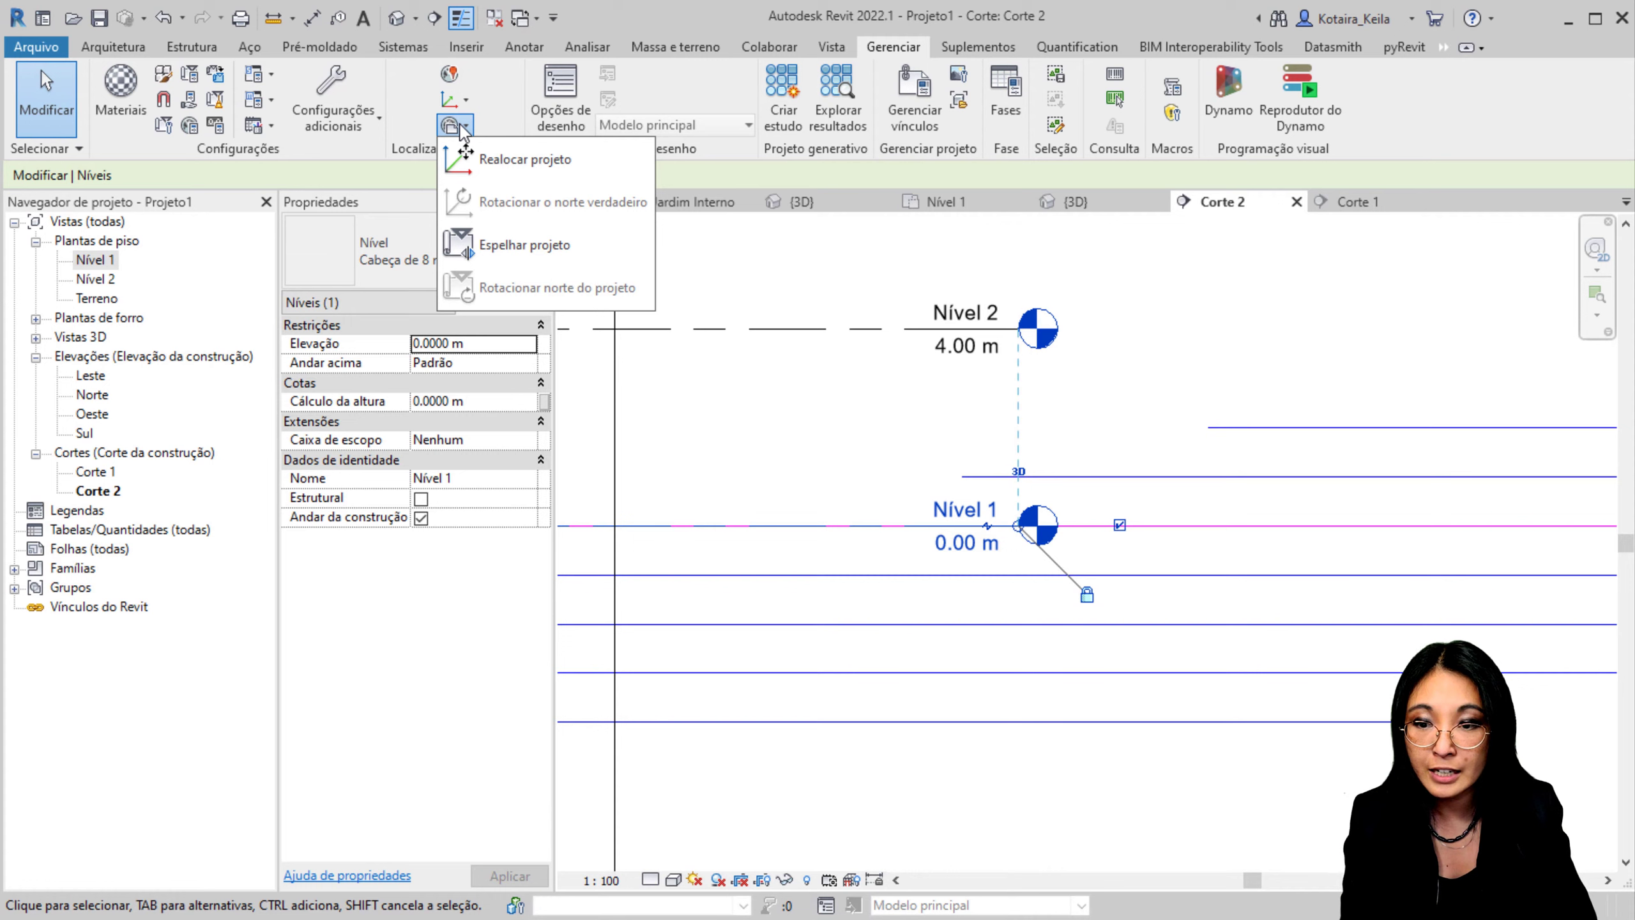
left_click(523, 161)
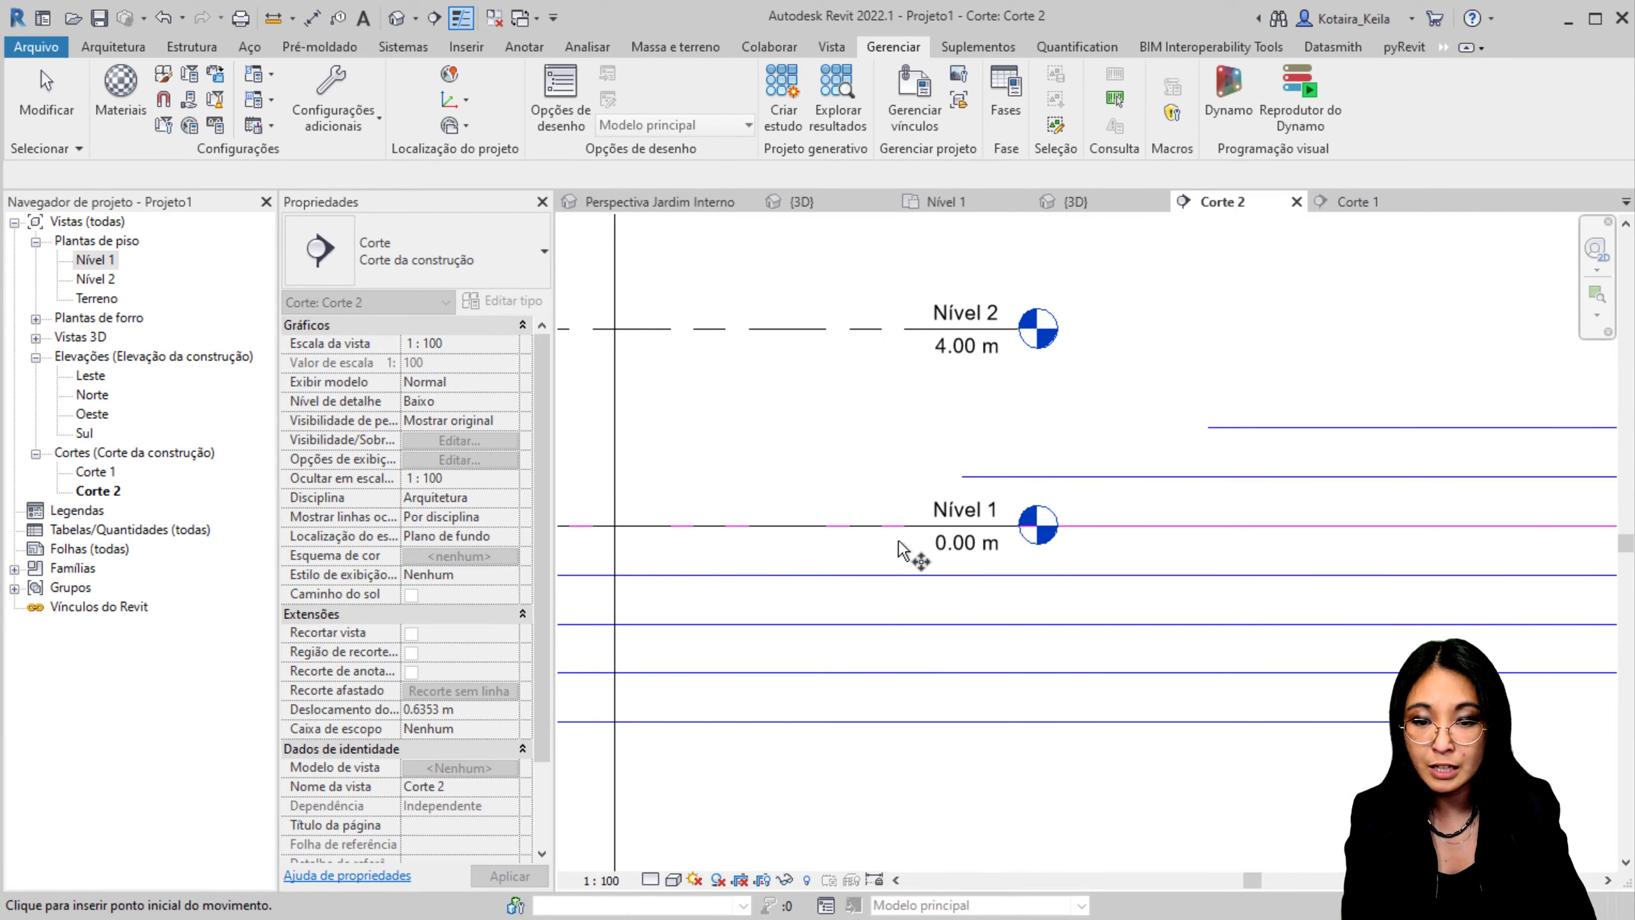
left_click(878, 526)
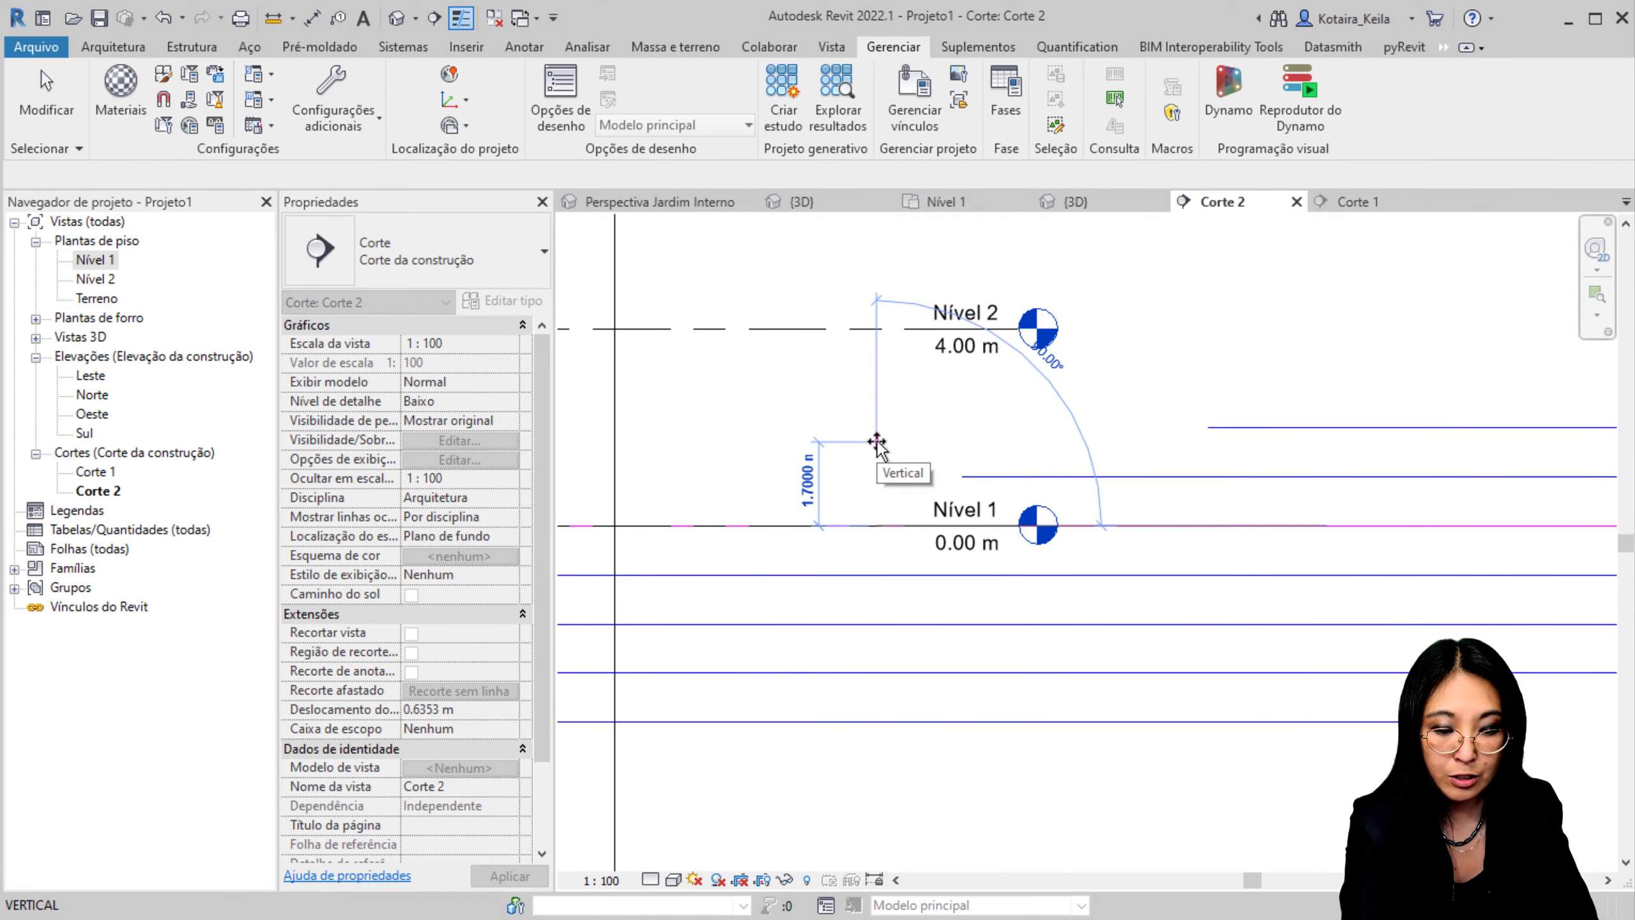
type("765")
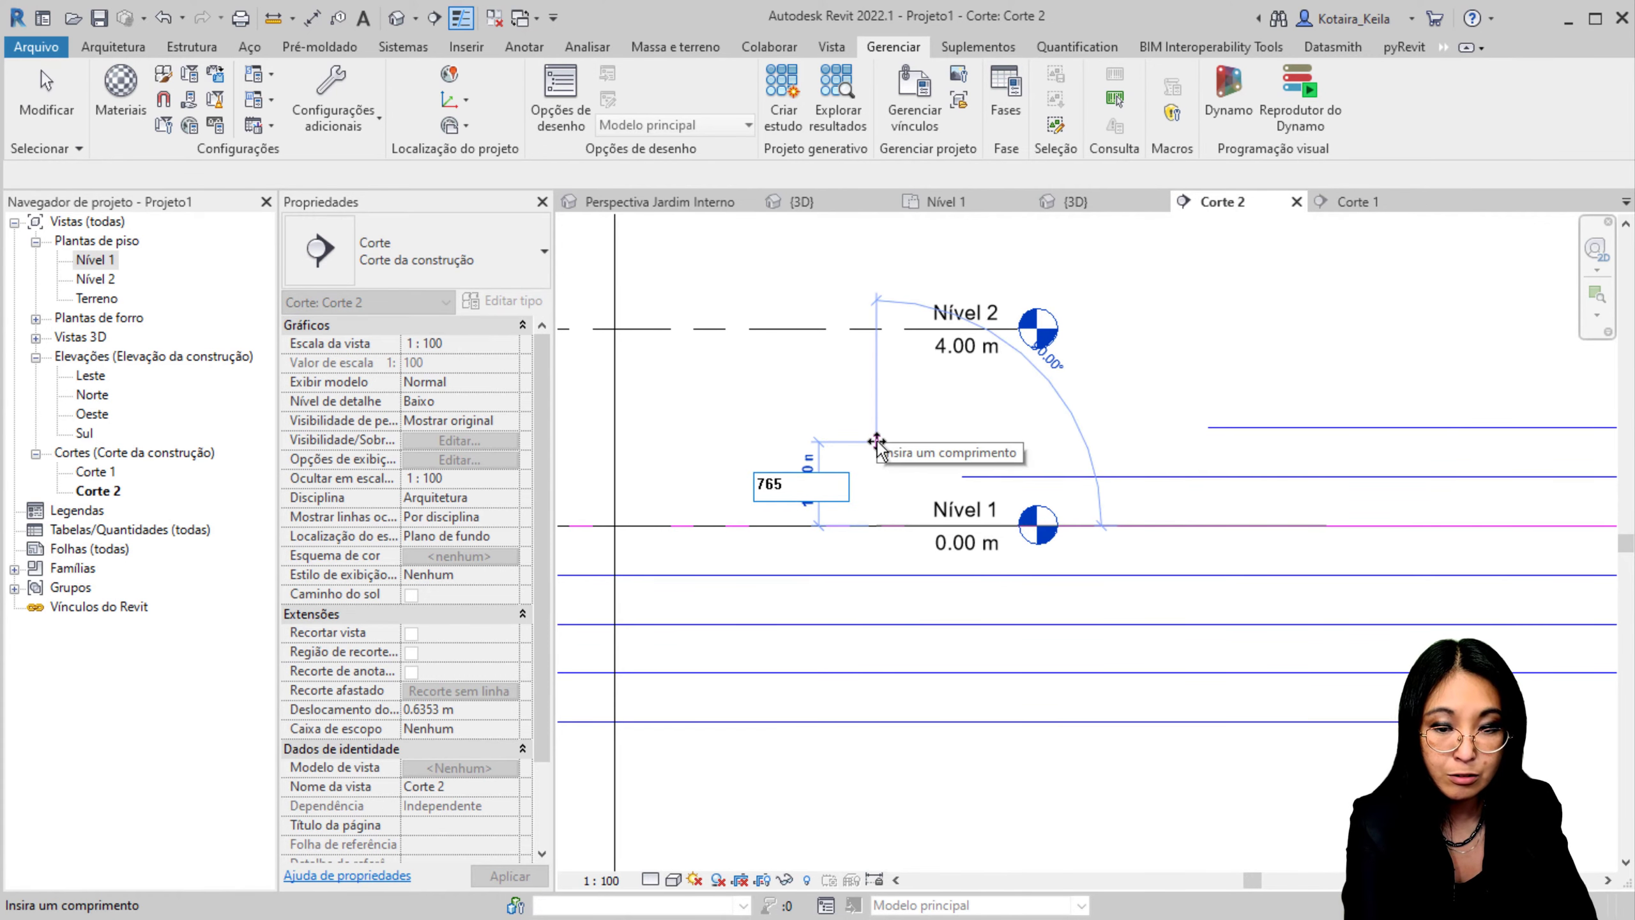
key("Return")
scroll(1069, 558, "up", 15)
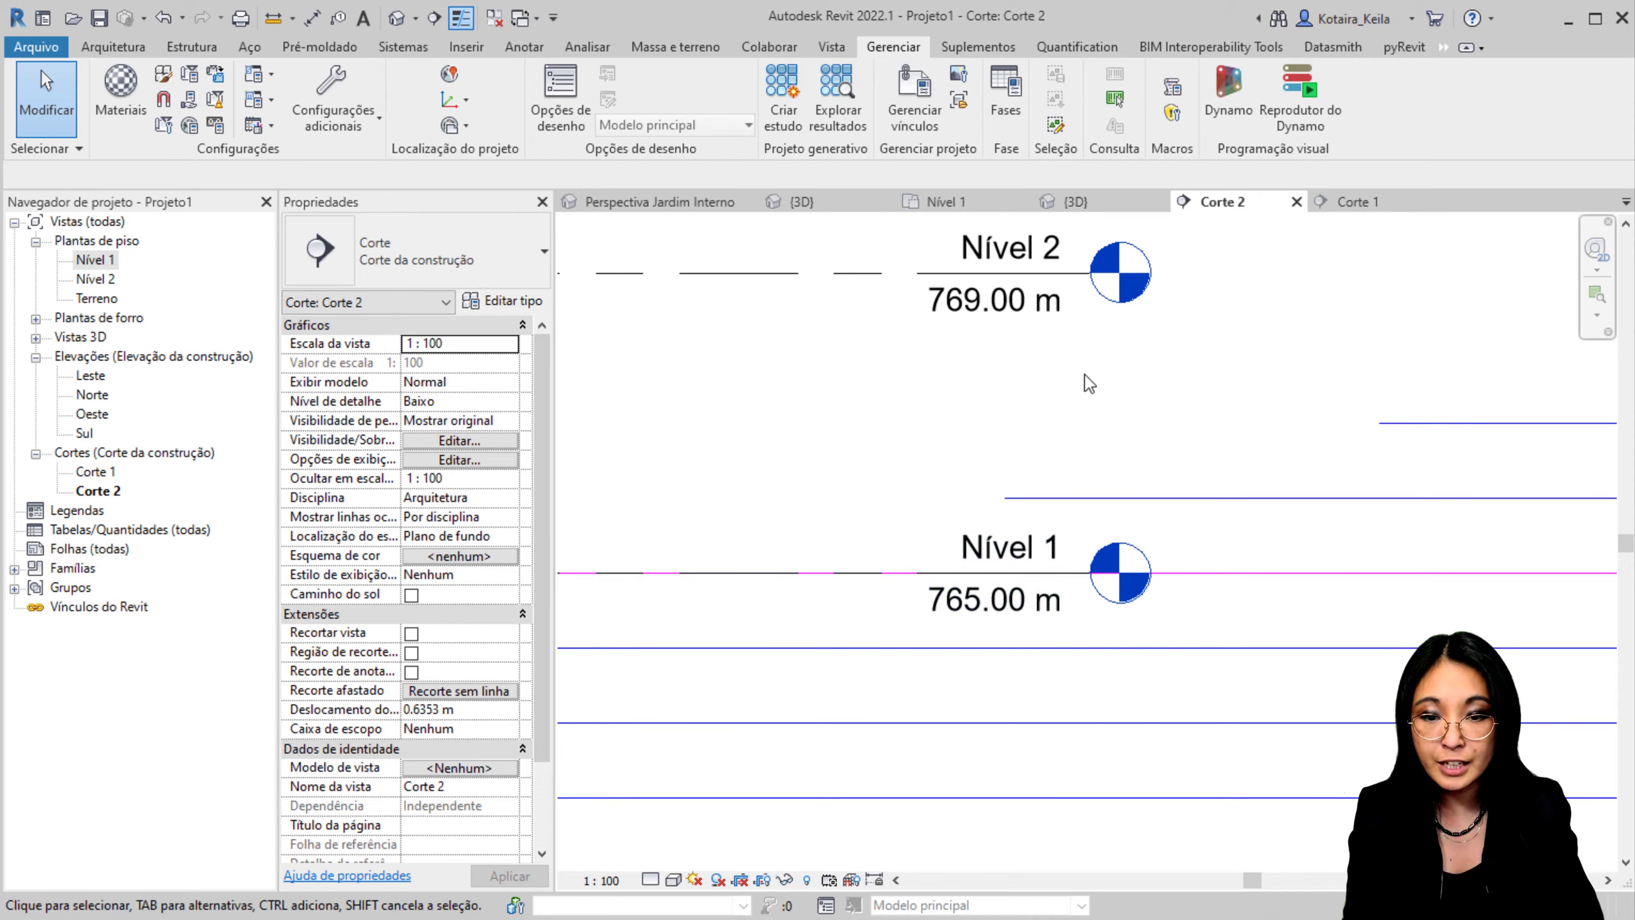
Step: Set the distance between Nível 1 and Nível 2 to 3 m by moving Nível 2
left_click(869, 282)
scroll(914, 476, "down", 4)
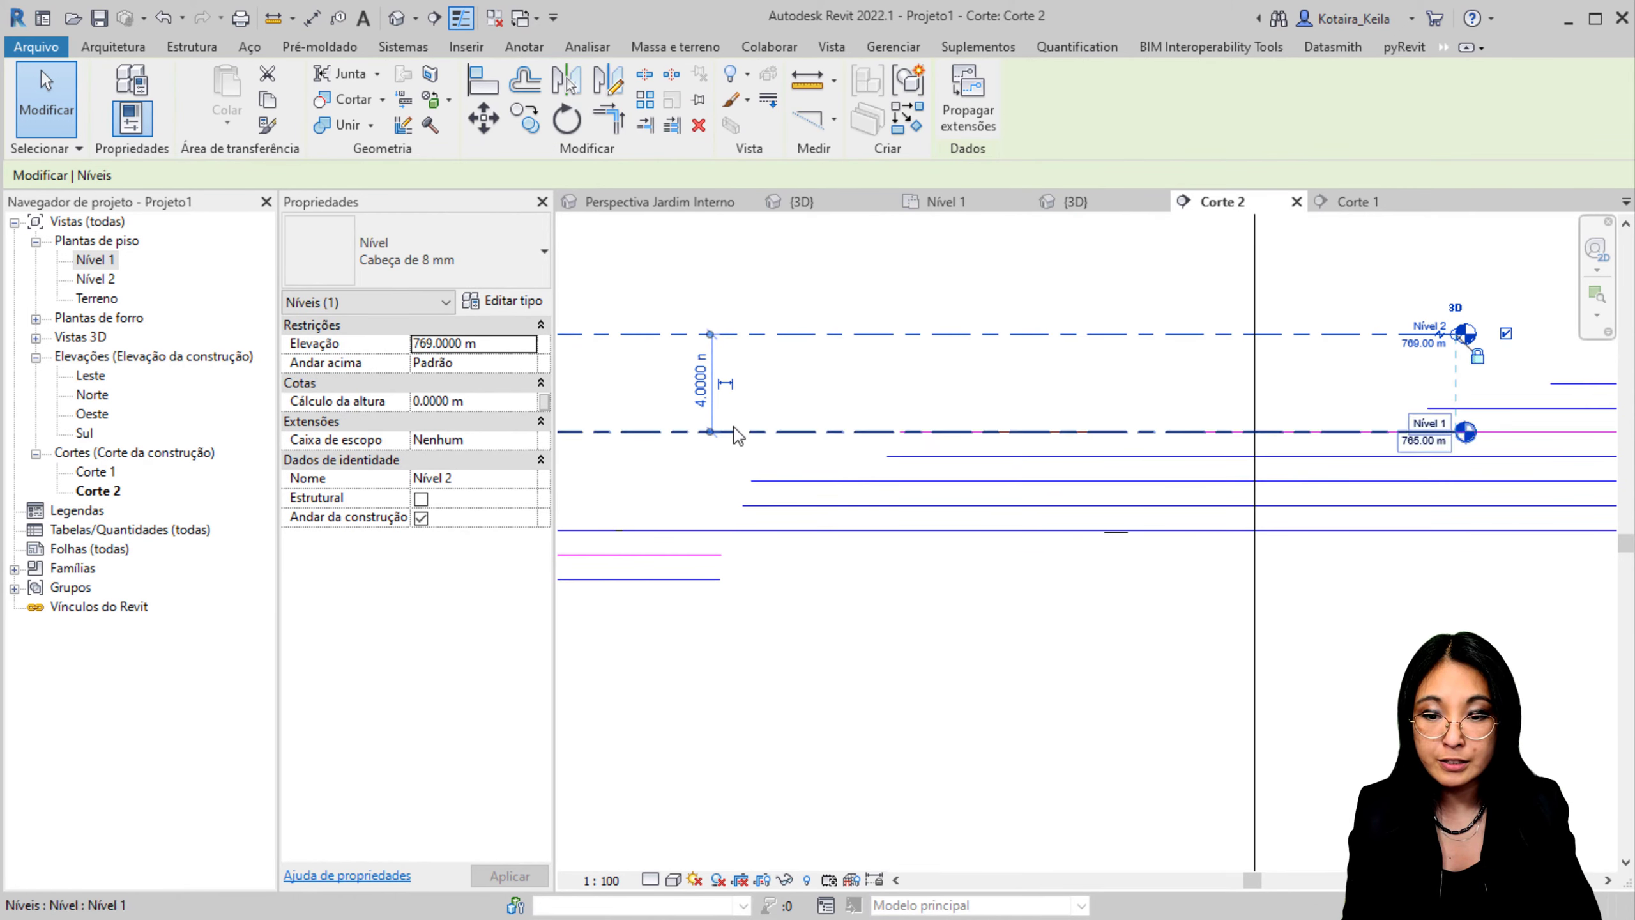
left_click(701, 387)
type("3")
key("Return")
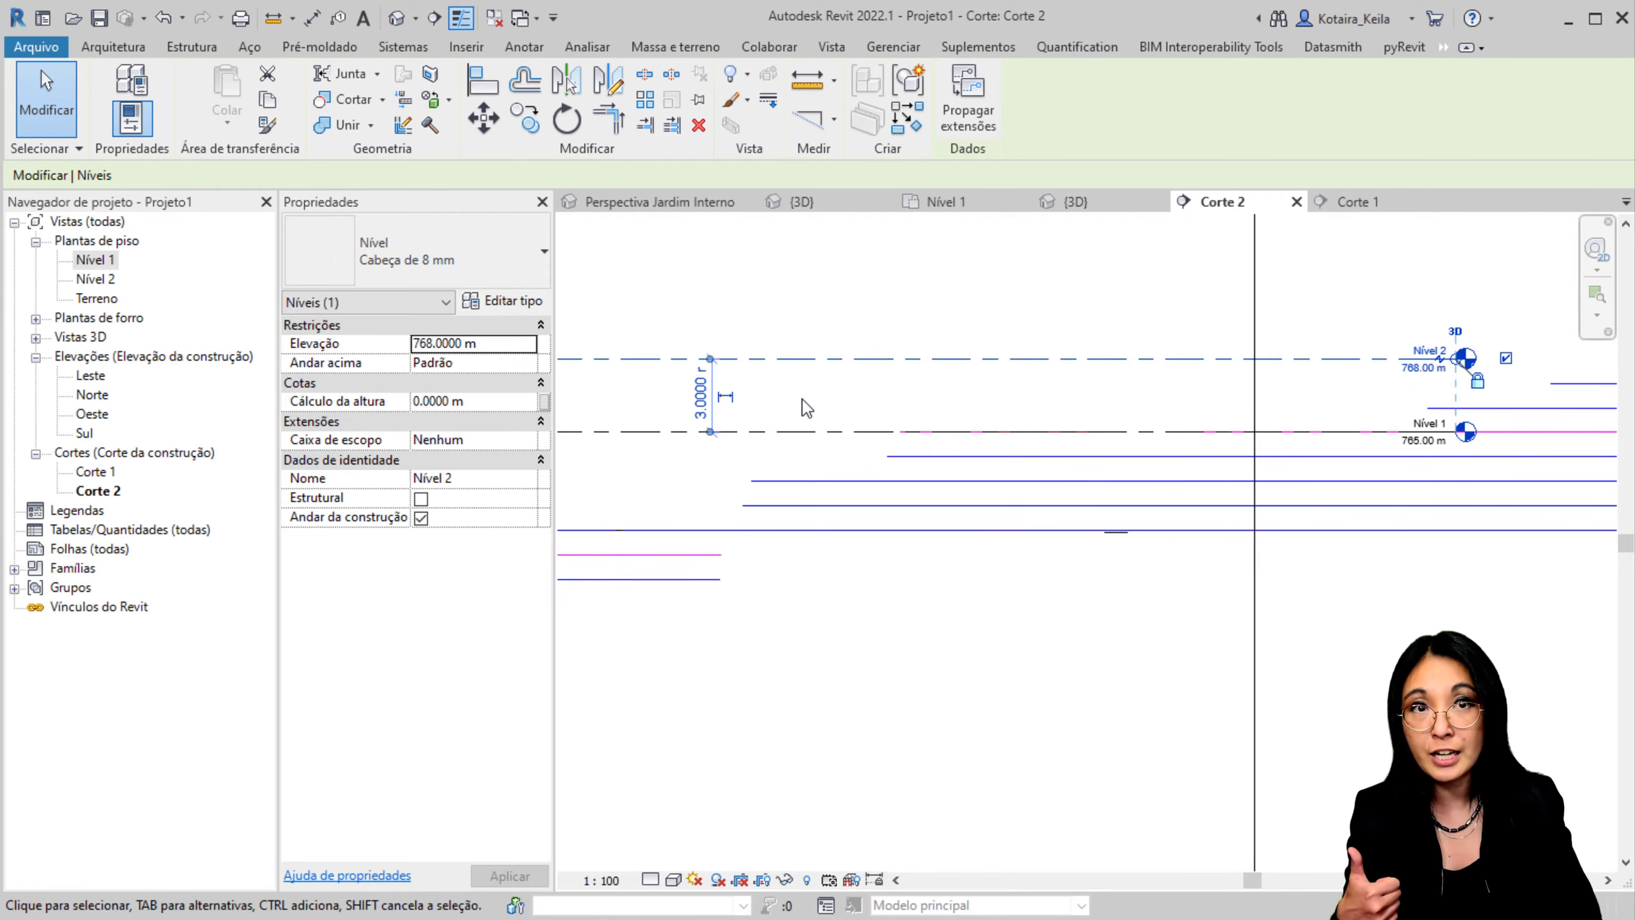
middle_click_drag(1409, 456, 1080, 492)
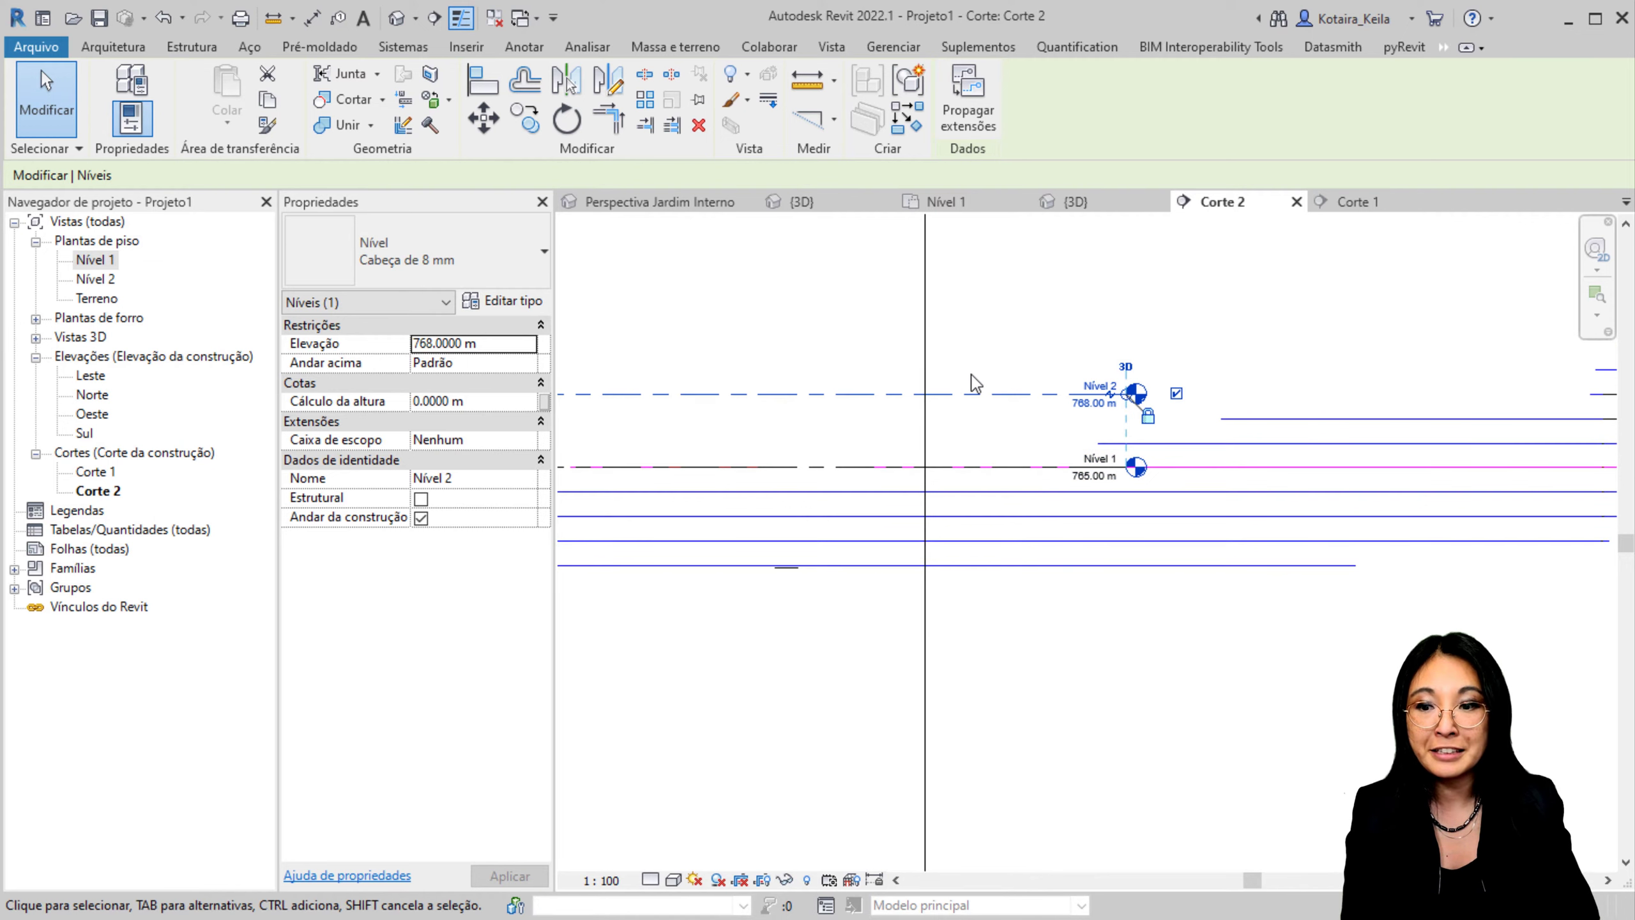
Step: Compare Base da elevação options for the Cabeça de 8 mm level type, applying Ponto base do projeto and restoring Ponto de levantamento topográfico
left_click(505, 301)
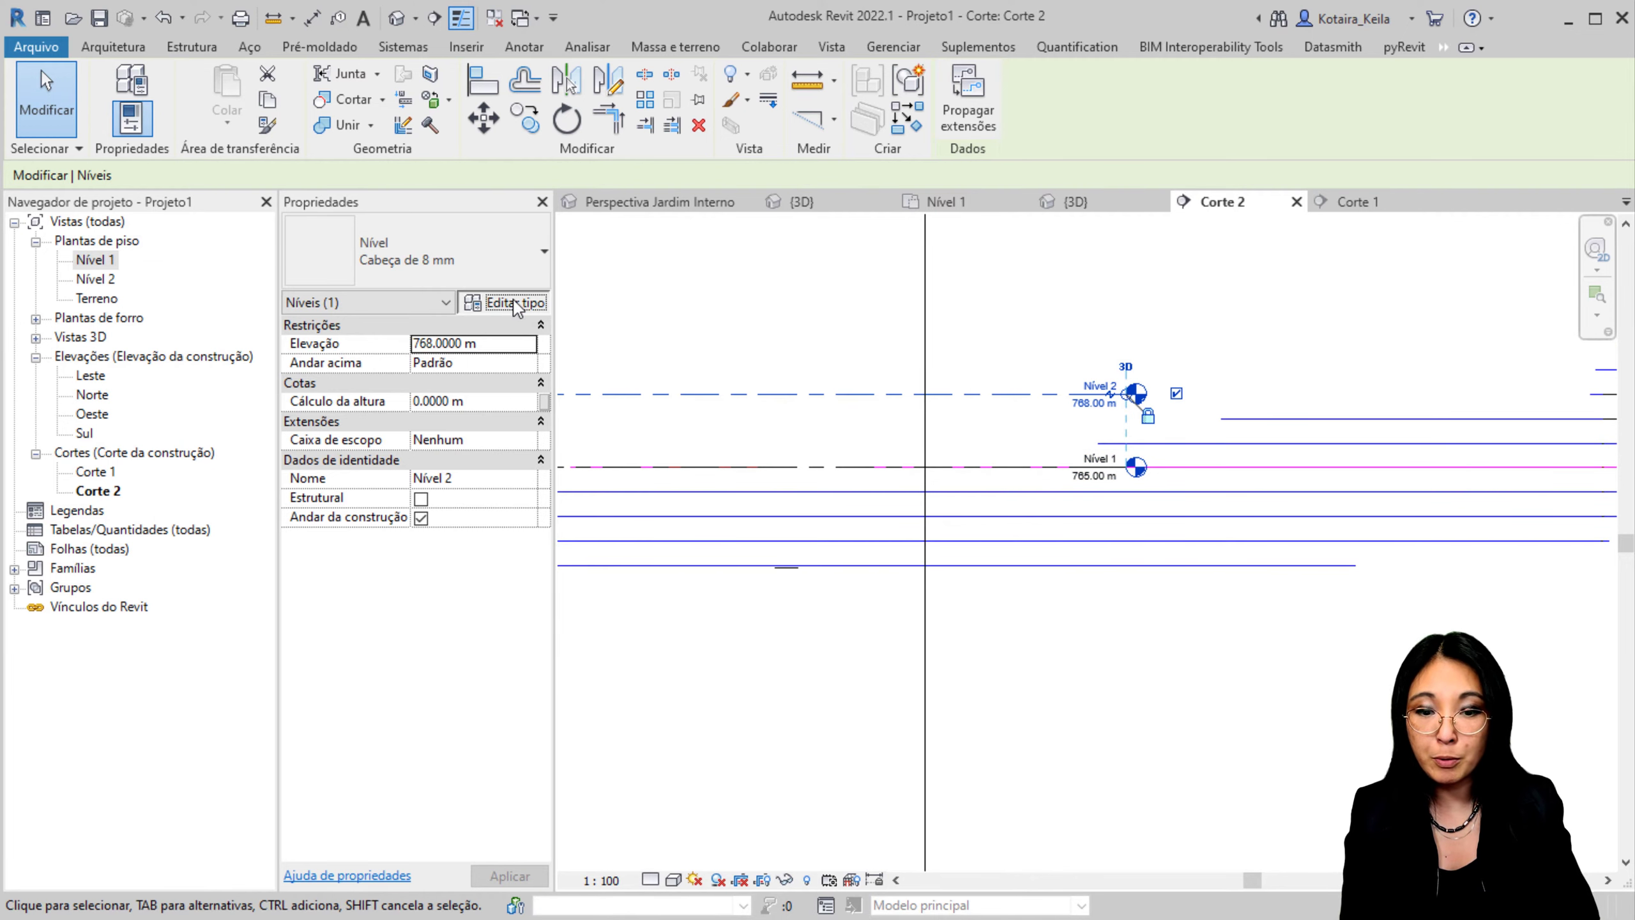
left_click(1029, 363)
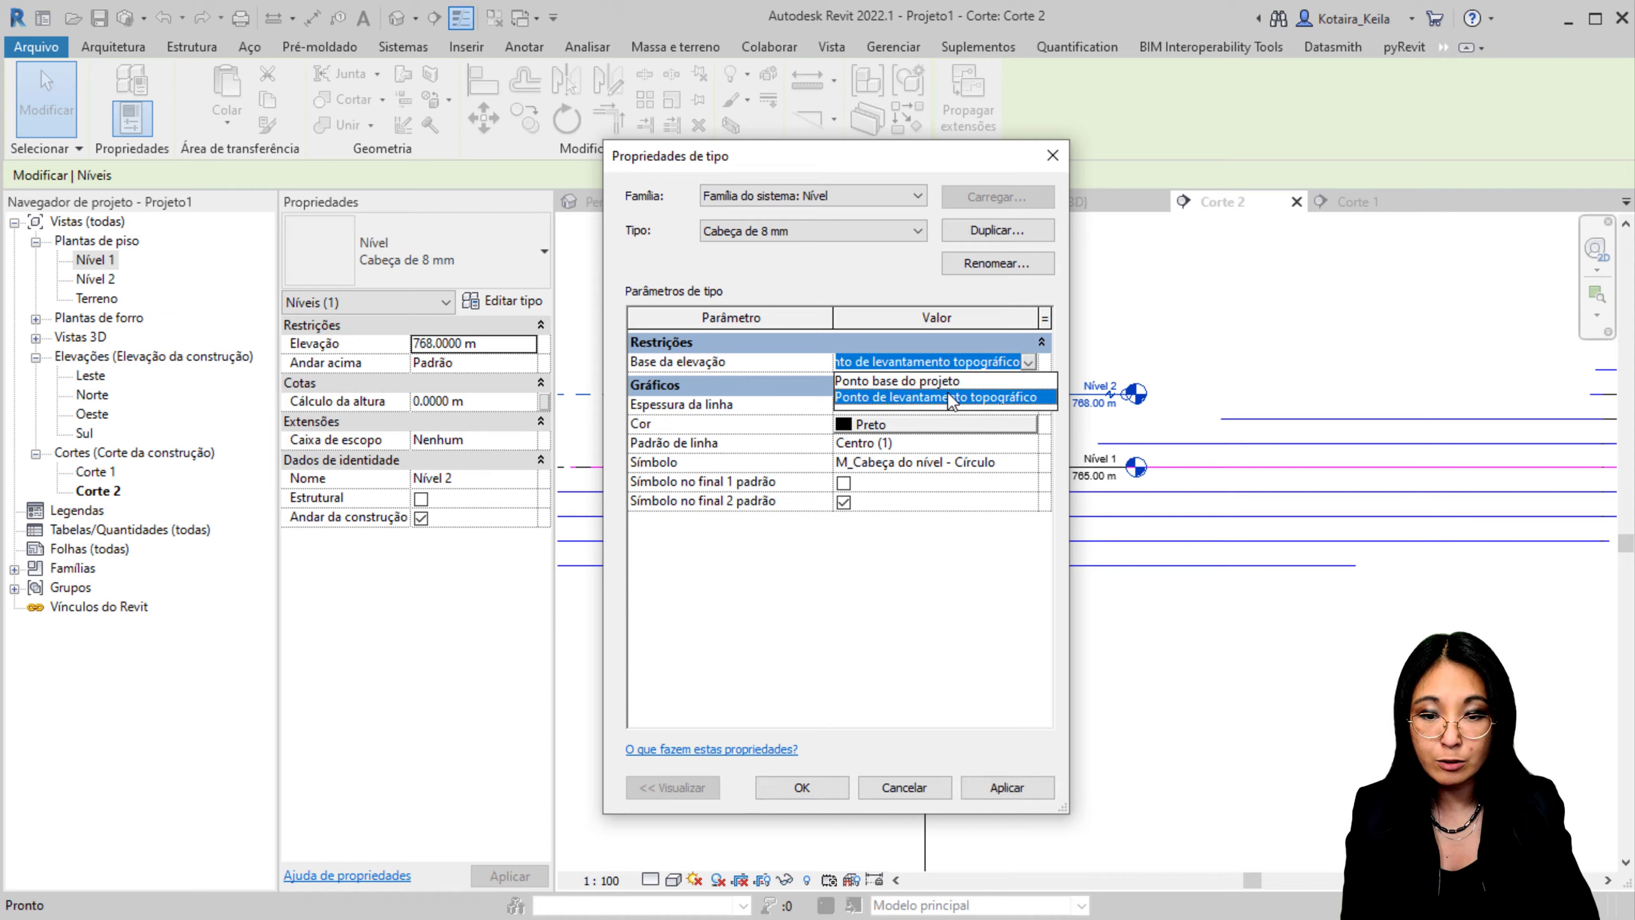
left_click(934, 378)
left_click(1008, 787)
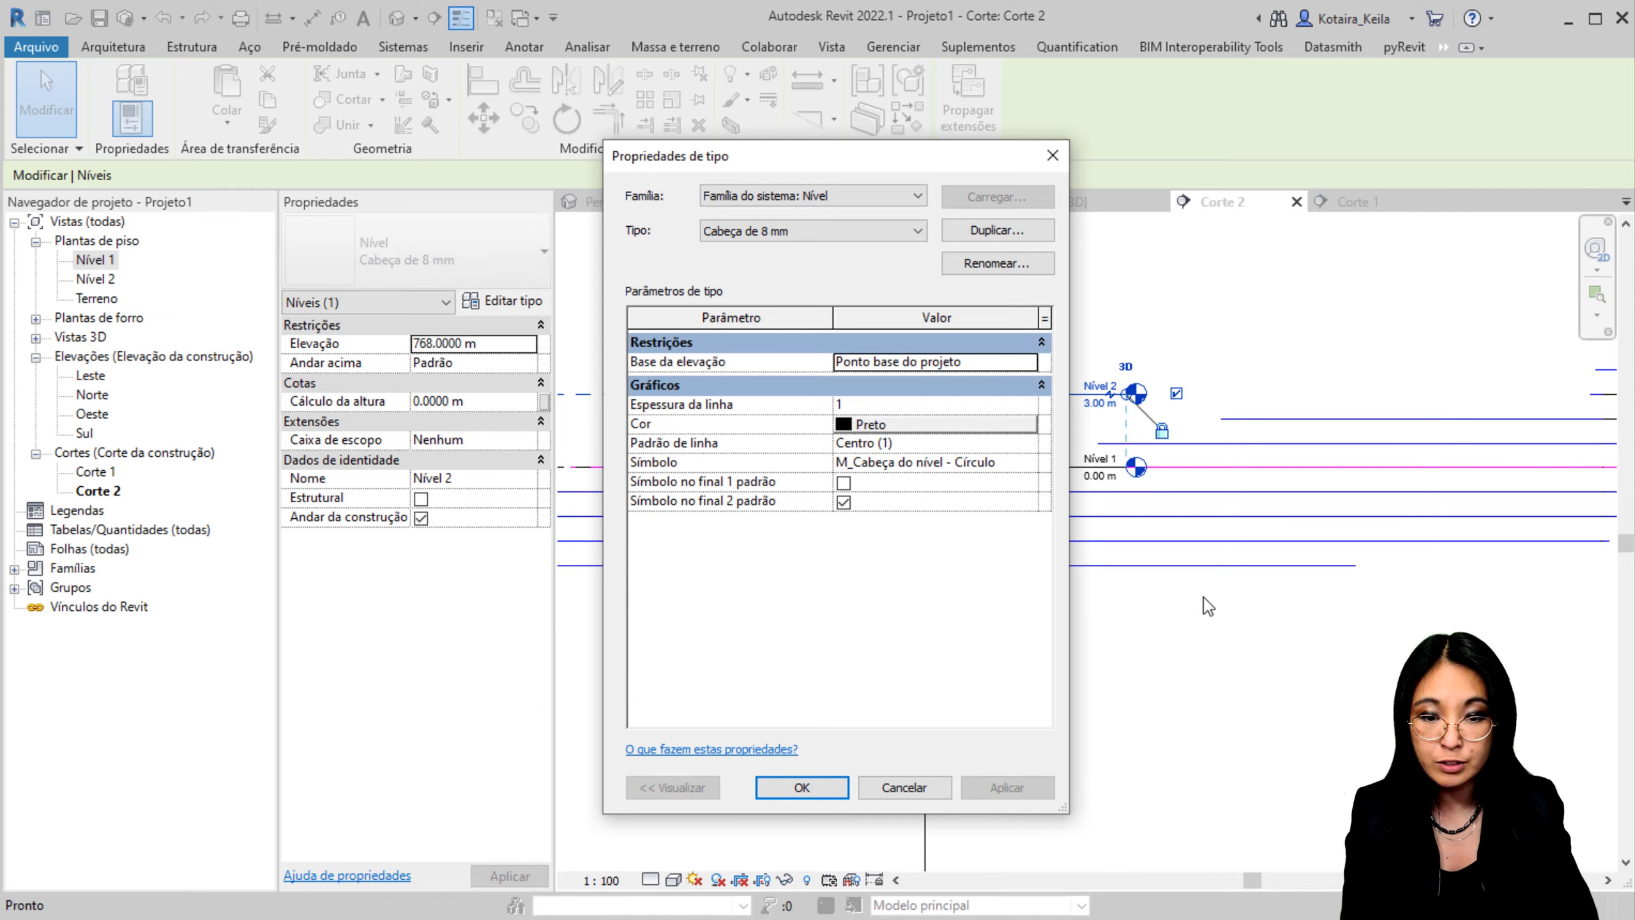
left_click(1031, 364)
left_click(995, 398)
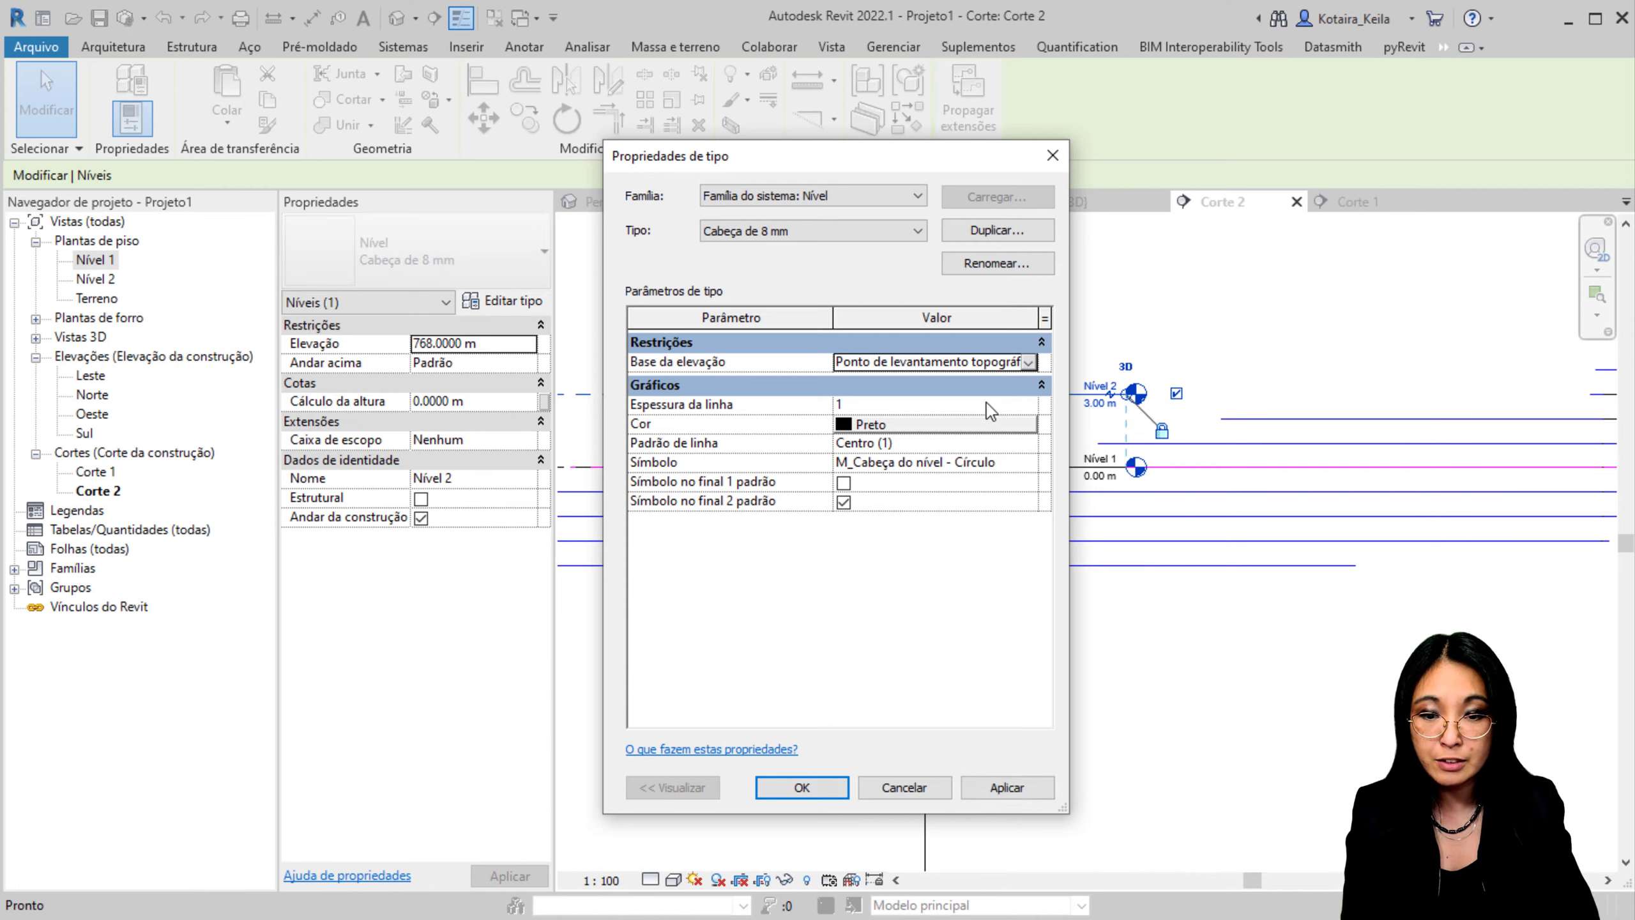
left_click(1008, 787)
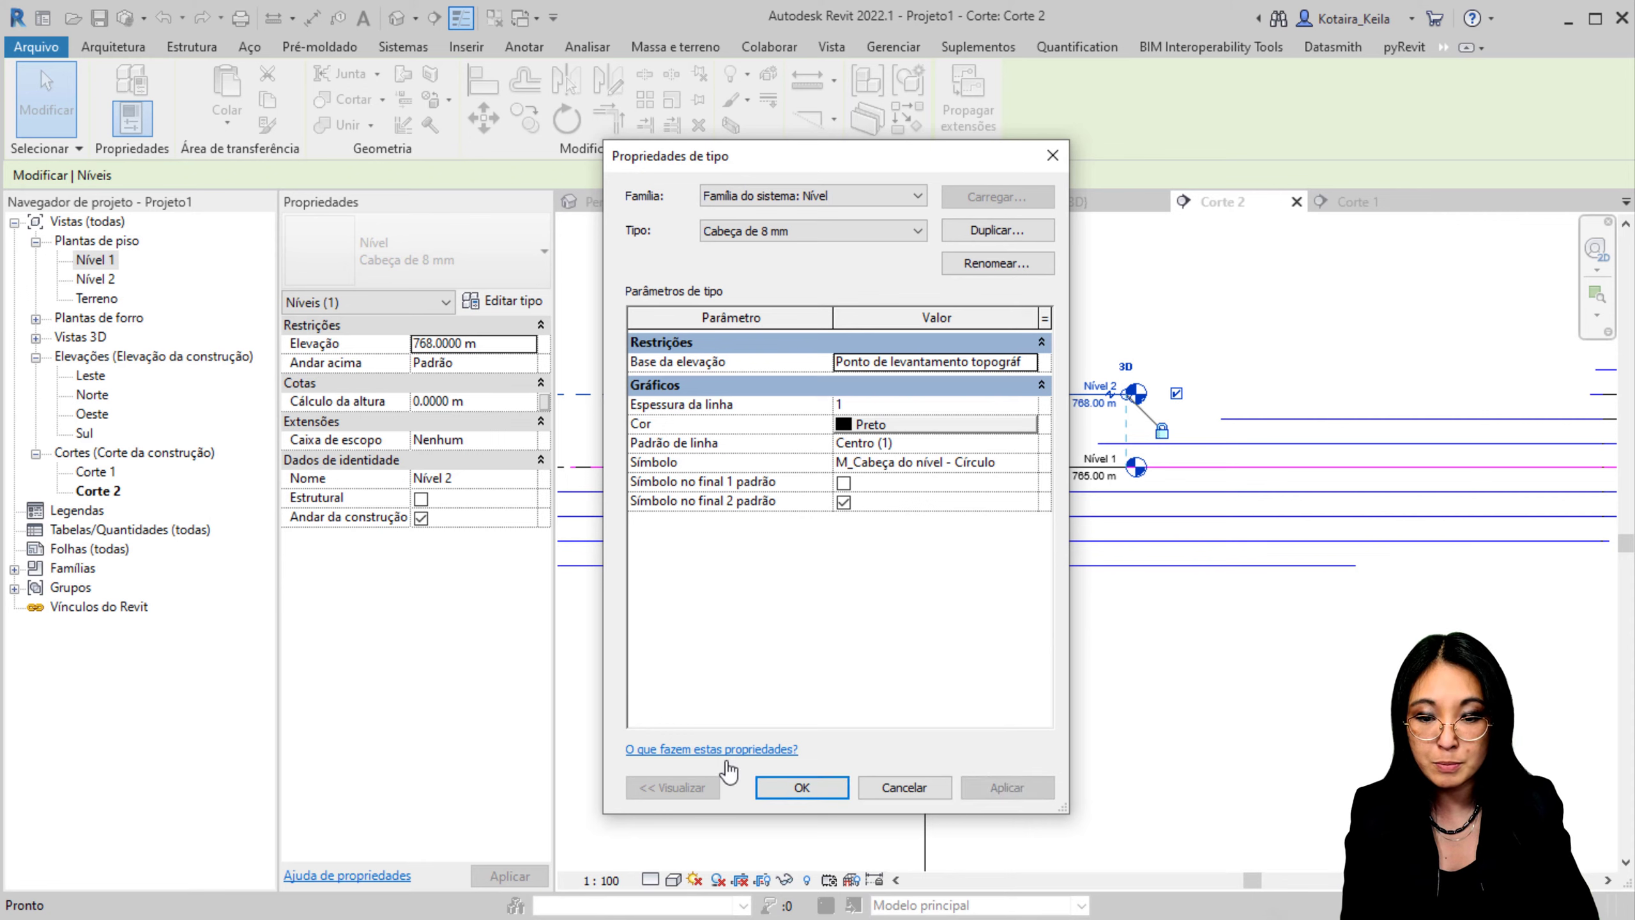
left_click(798, 787)
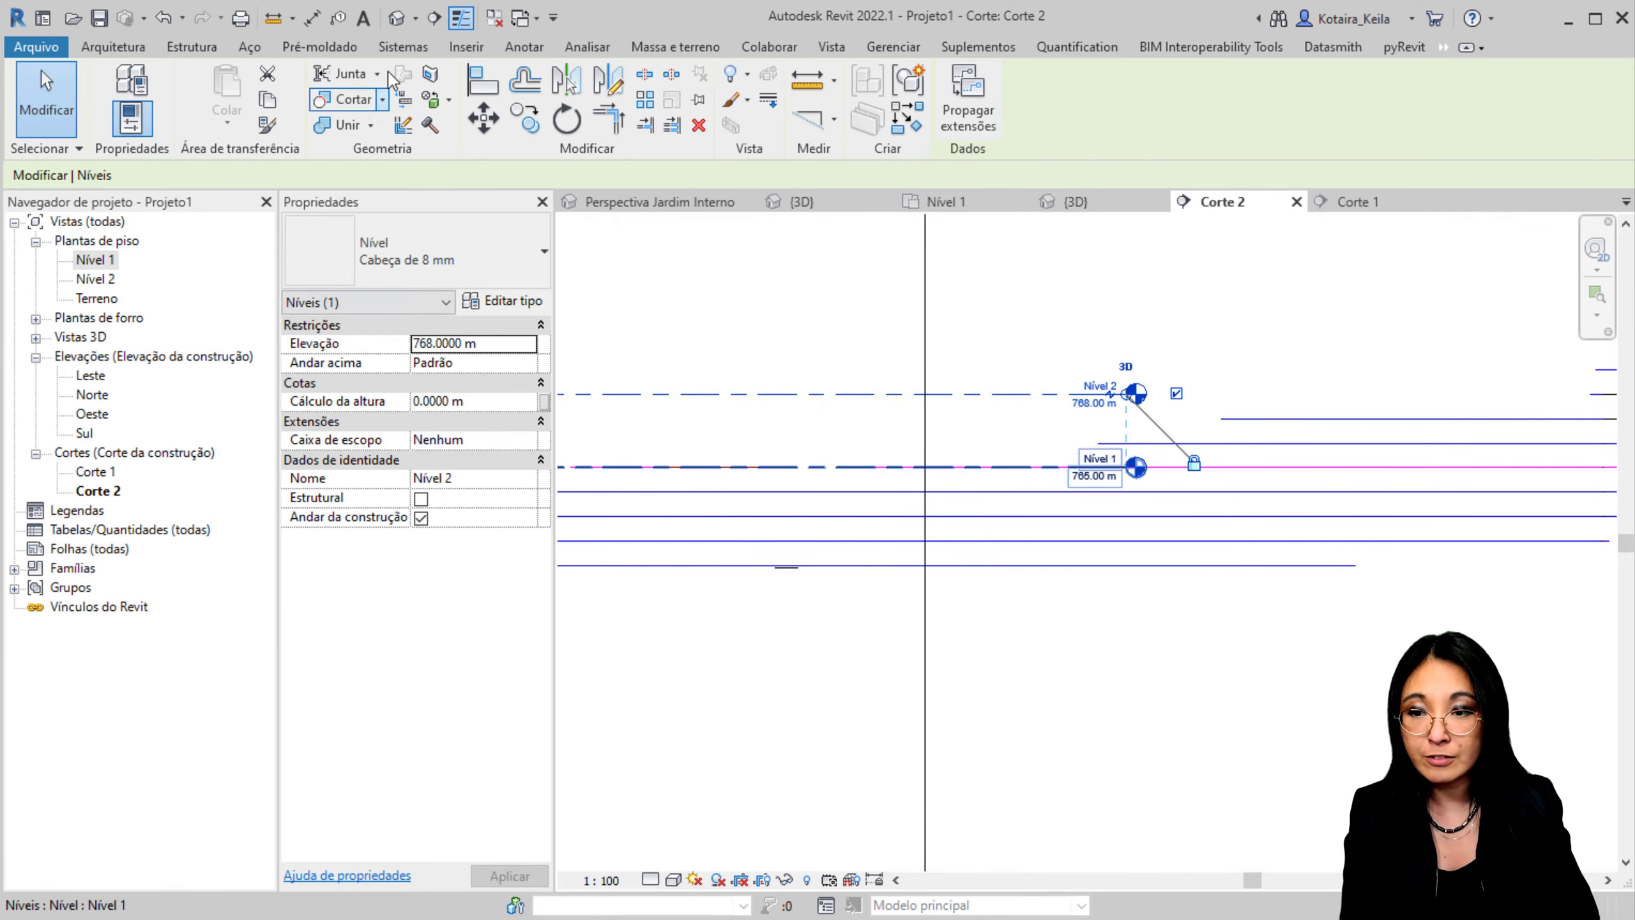
Step: Query the imported DWG map in the 3D view to identify the layers of the blue and magenta contour lines
left_click(1072, 202)
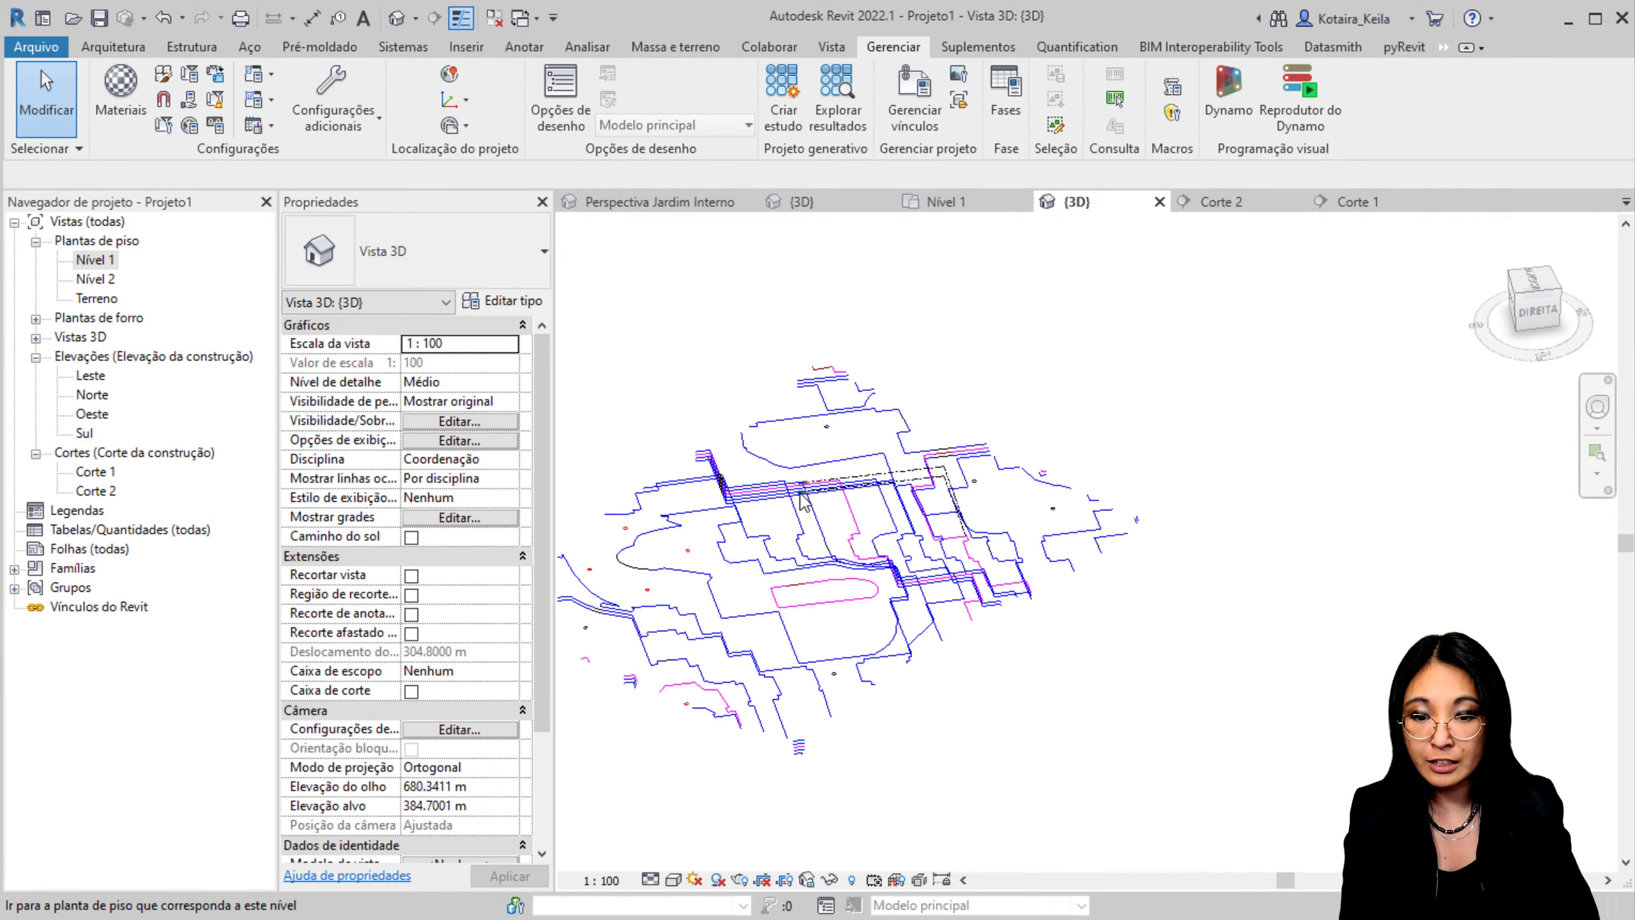
scroll(986, 615, "up", 3)
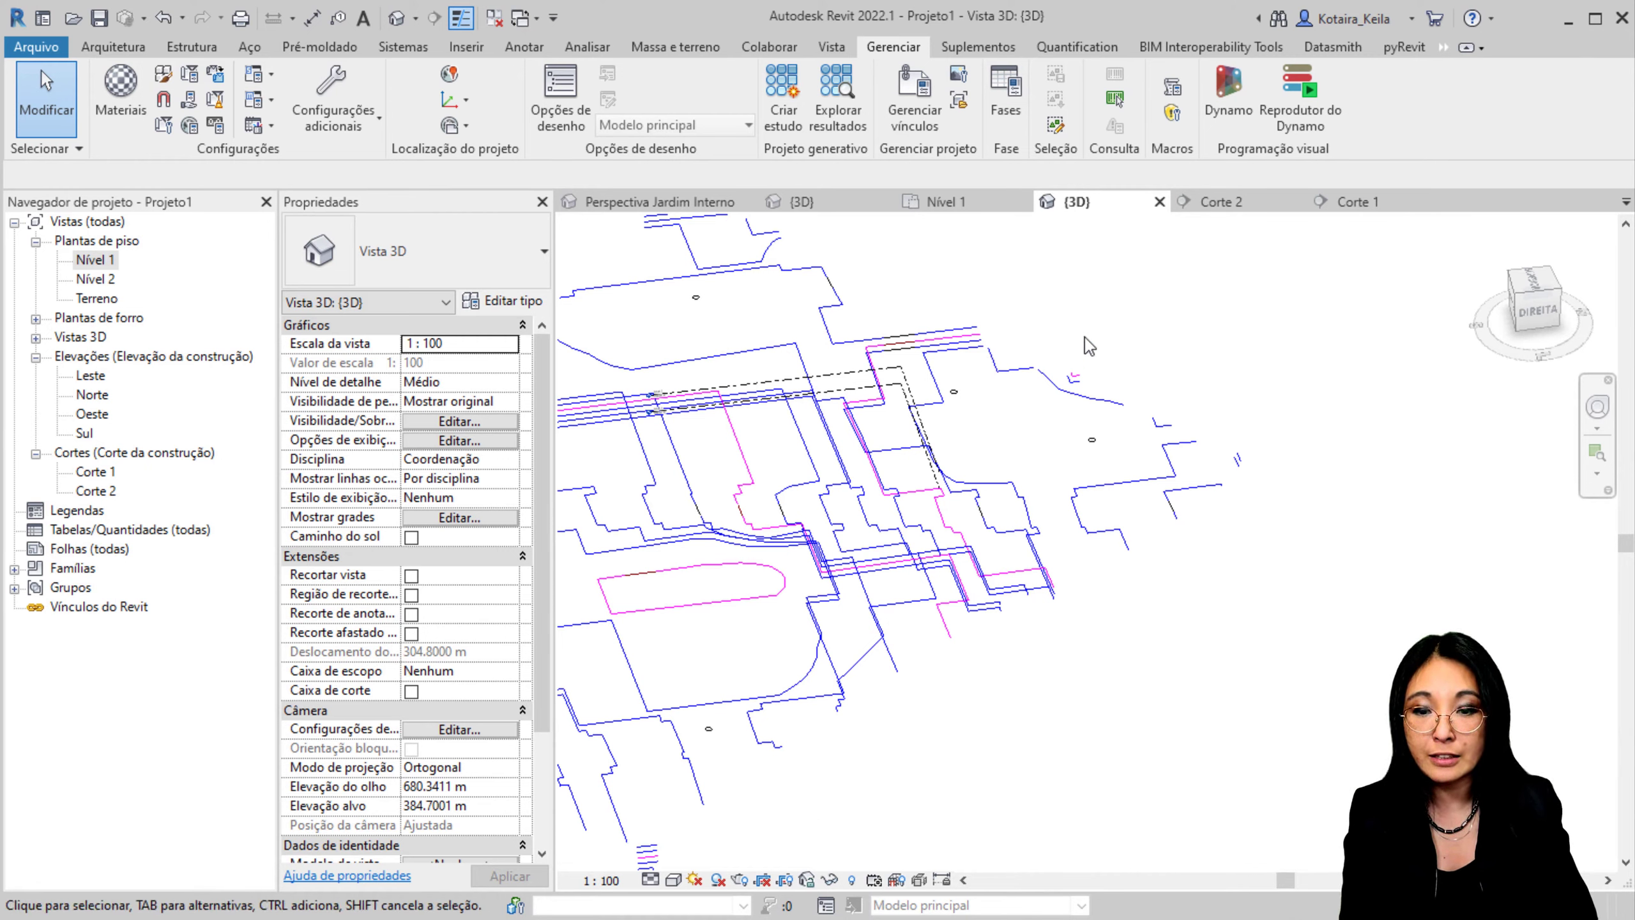
left_click(898, 353)
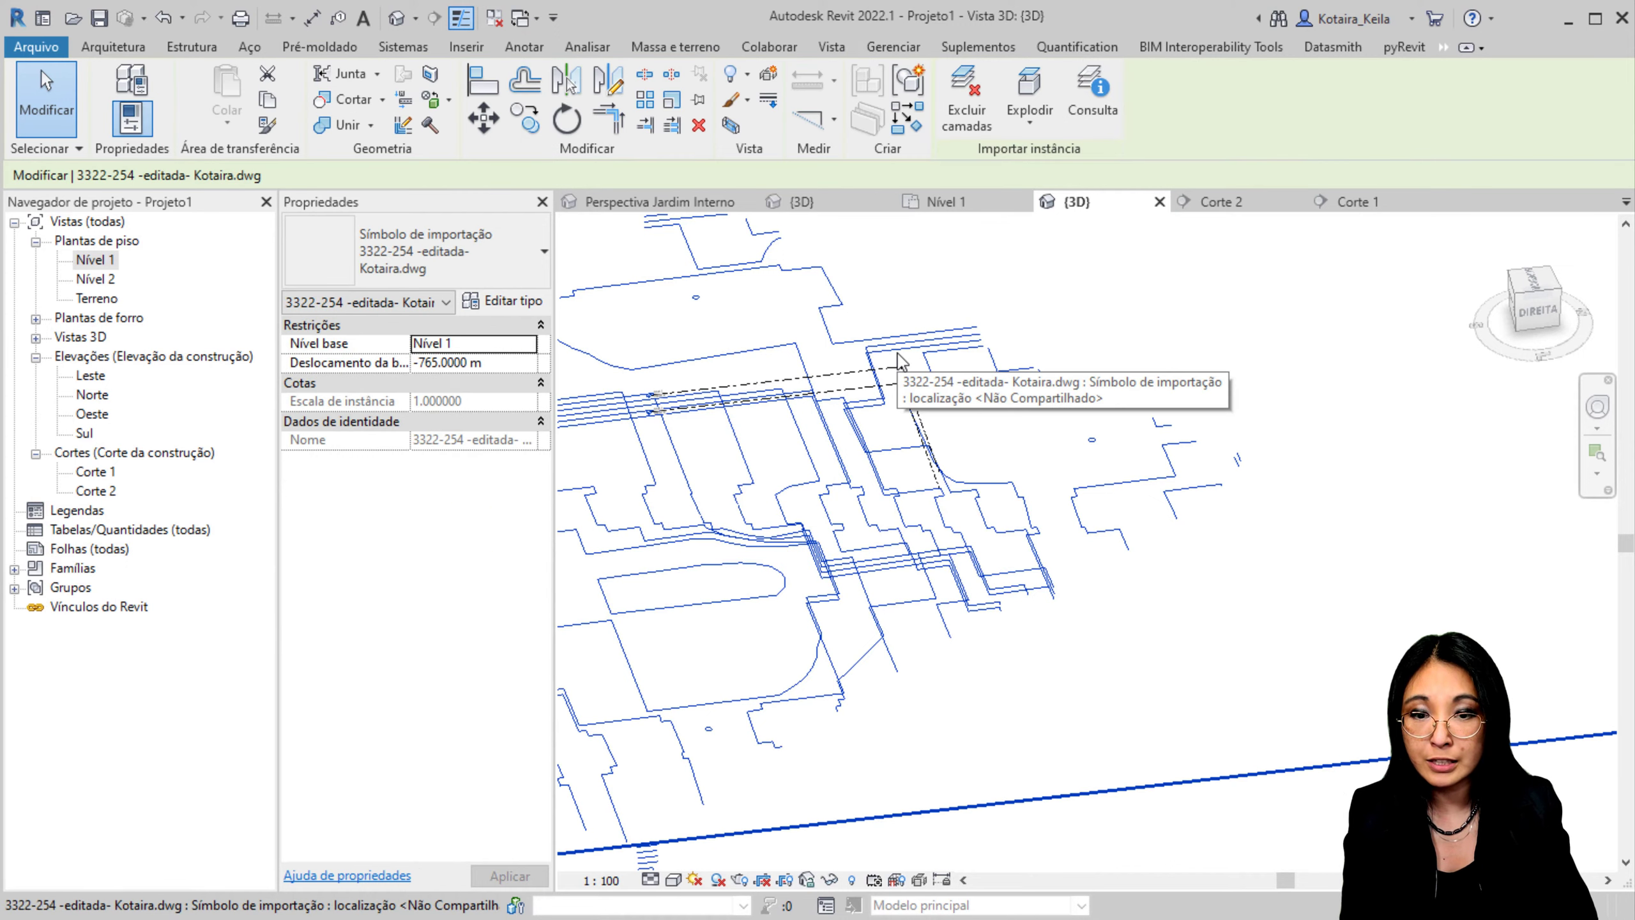
left_click(1102, 126)
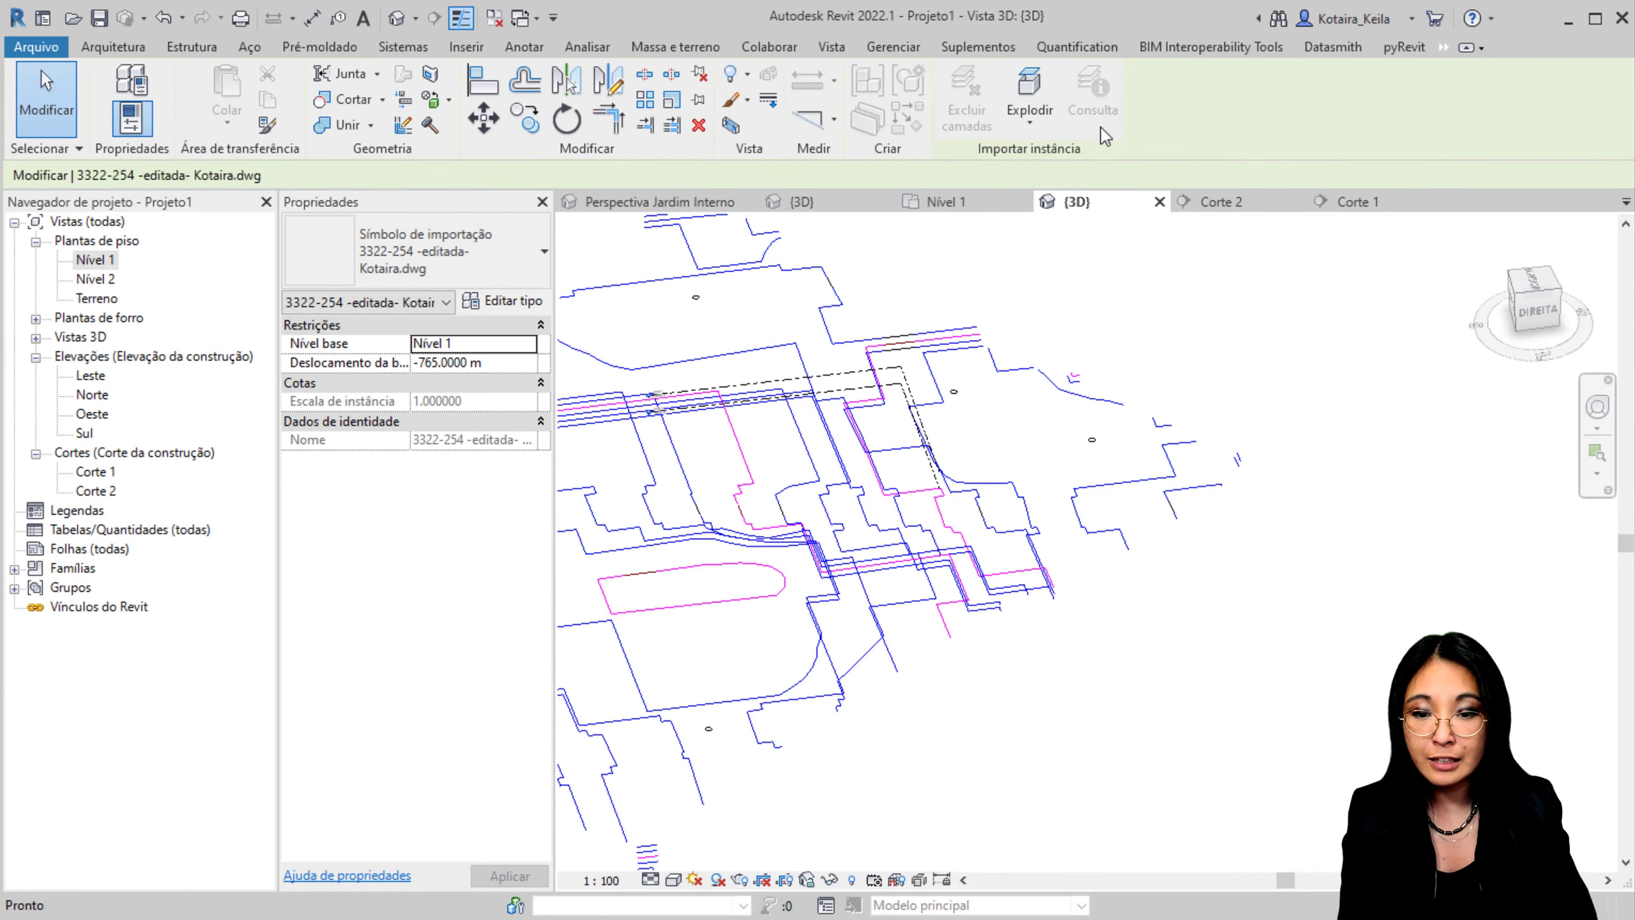
left_click(1001, 367)
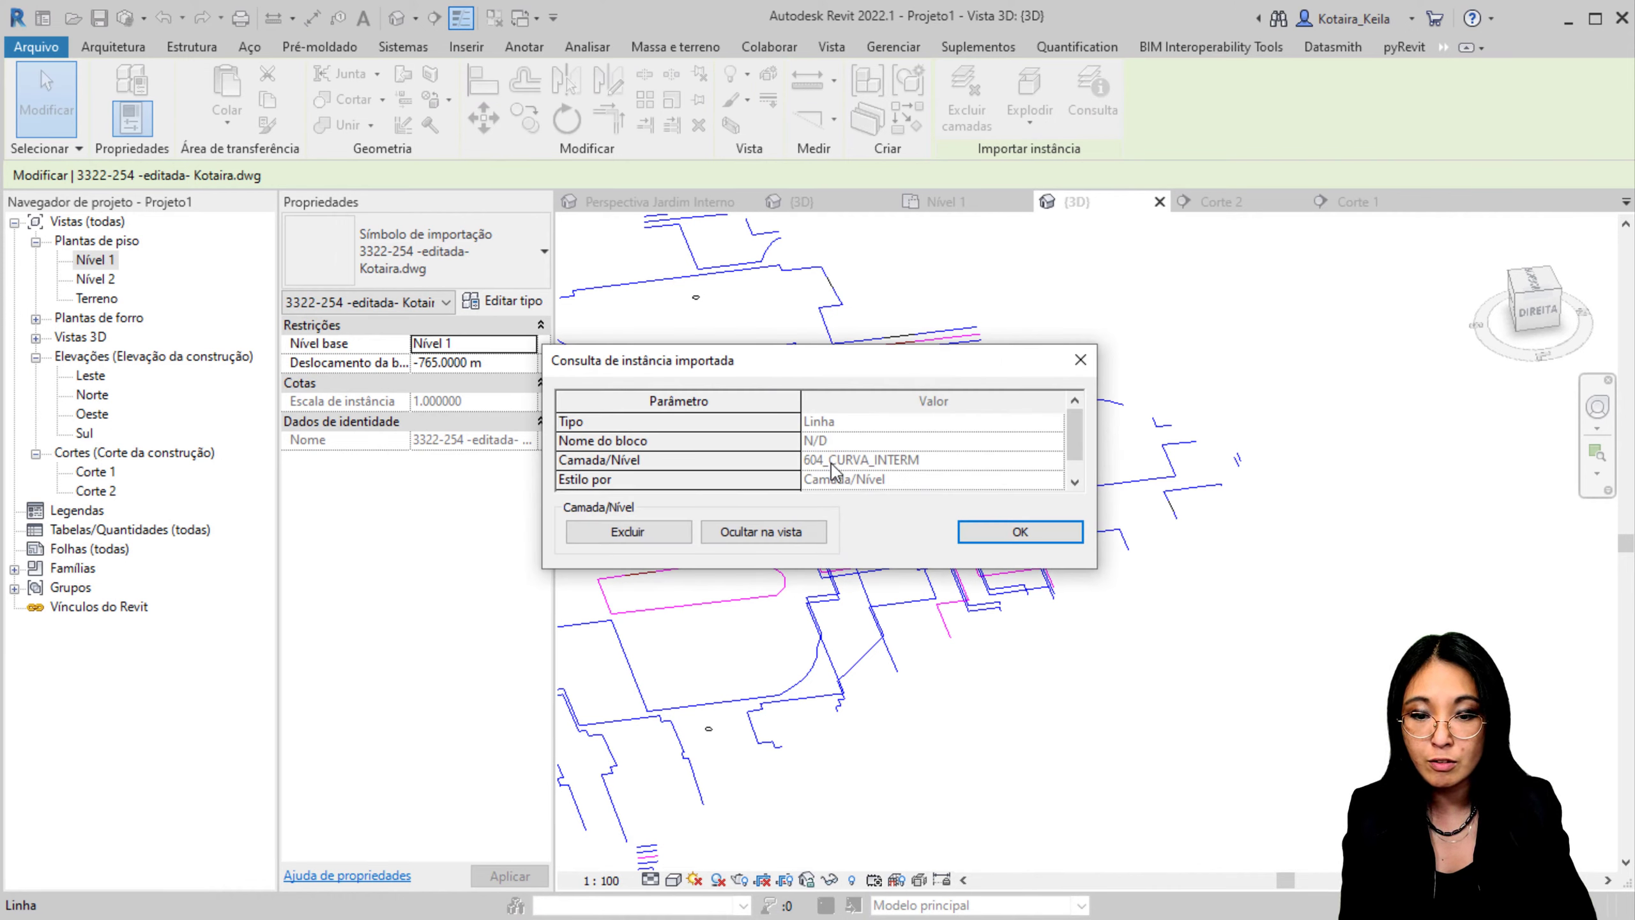
left_click(1079, 361)
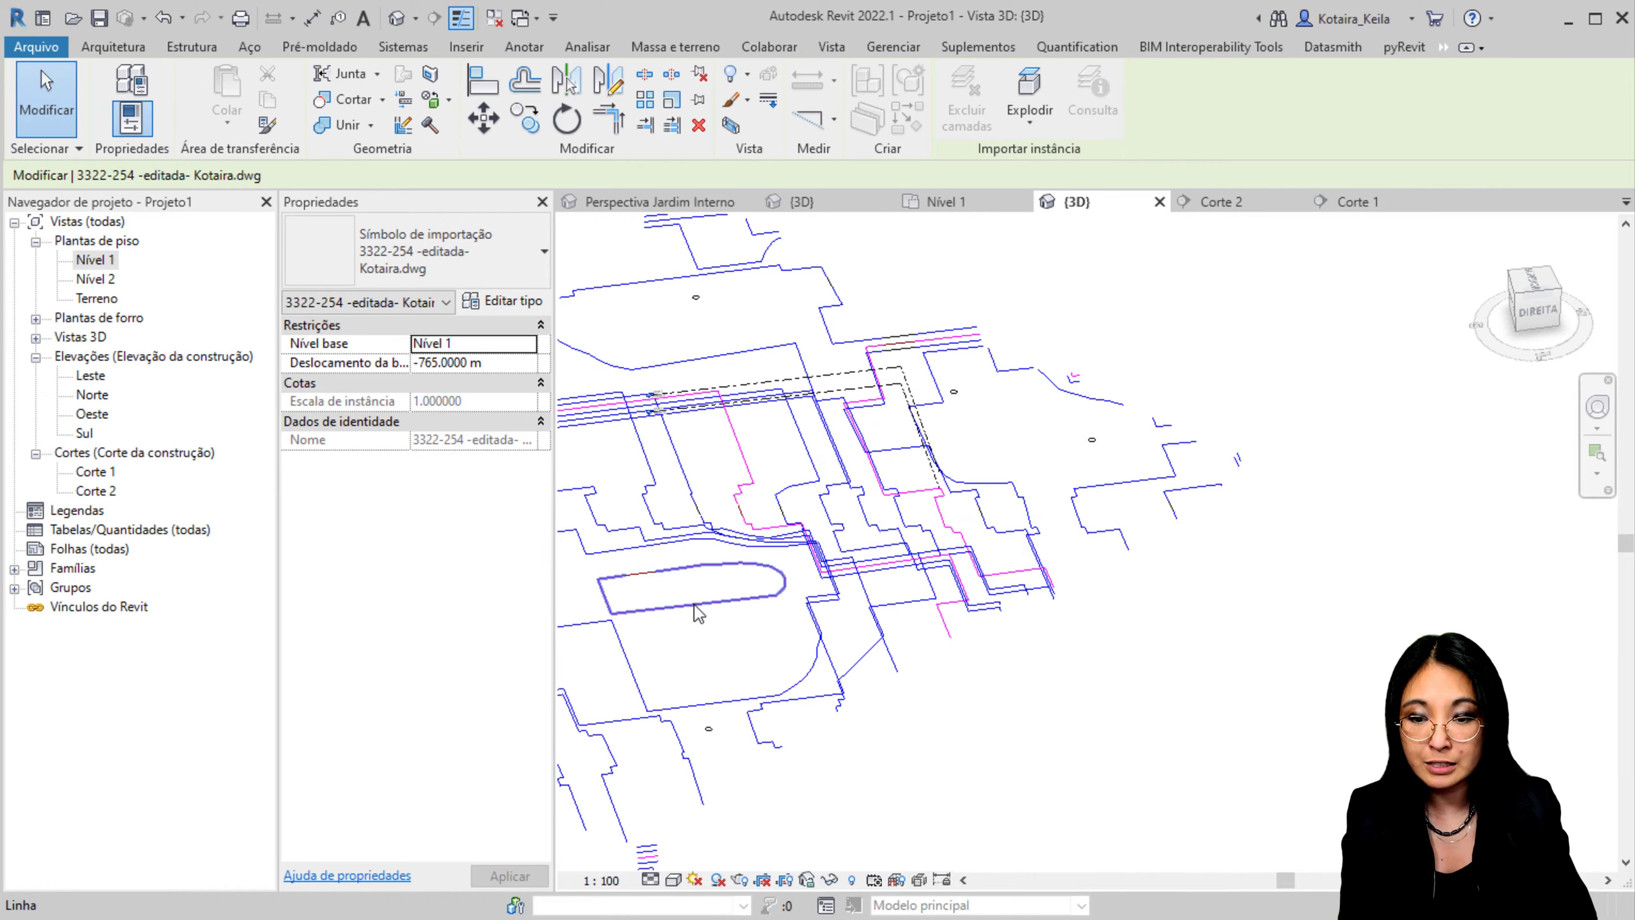
left_click(739, 602)
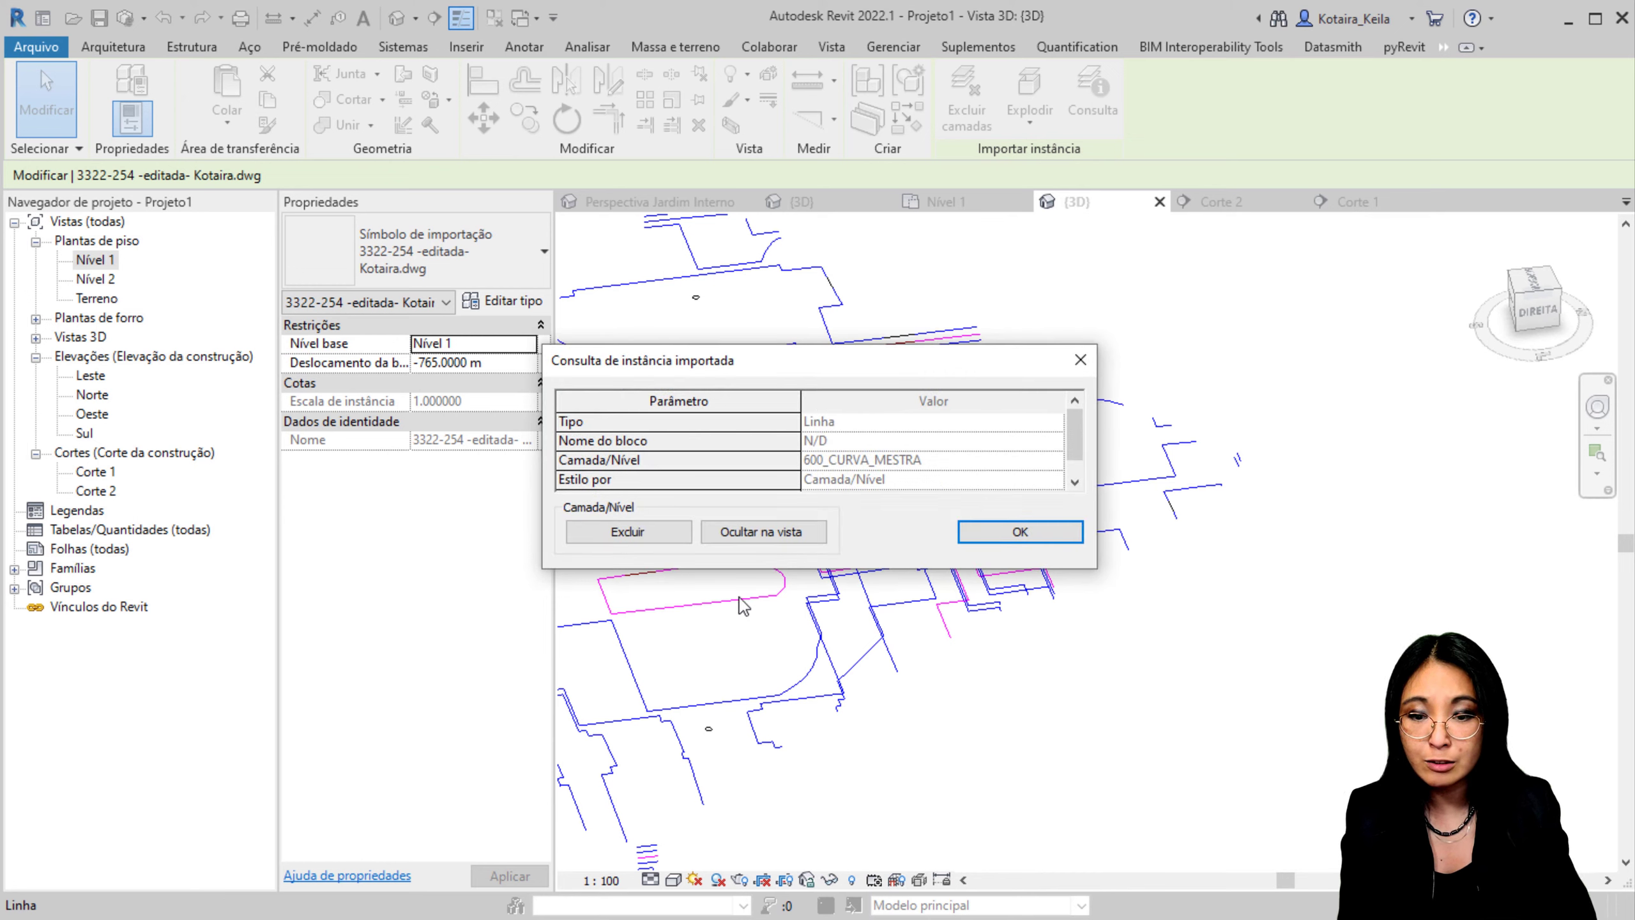
left_click(1080, 360)
Step: Start a topographic surface created from the imported 3322-254 DWG map instance
scroll(953, 412, "down", 5)
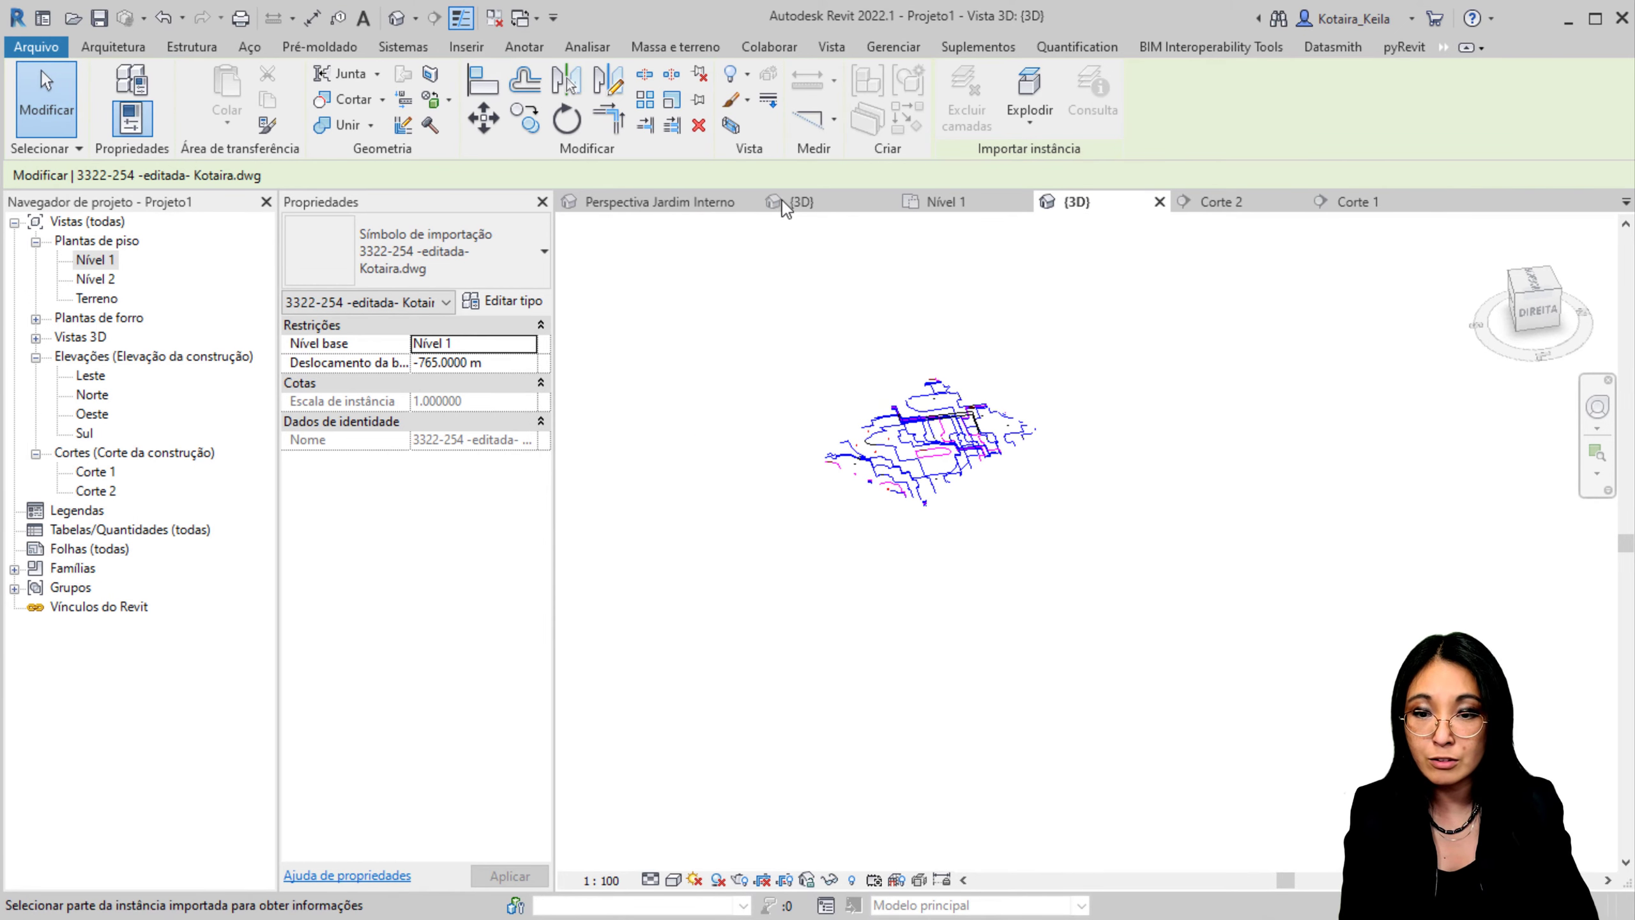
left_click(666, 49)
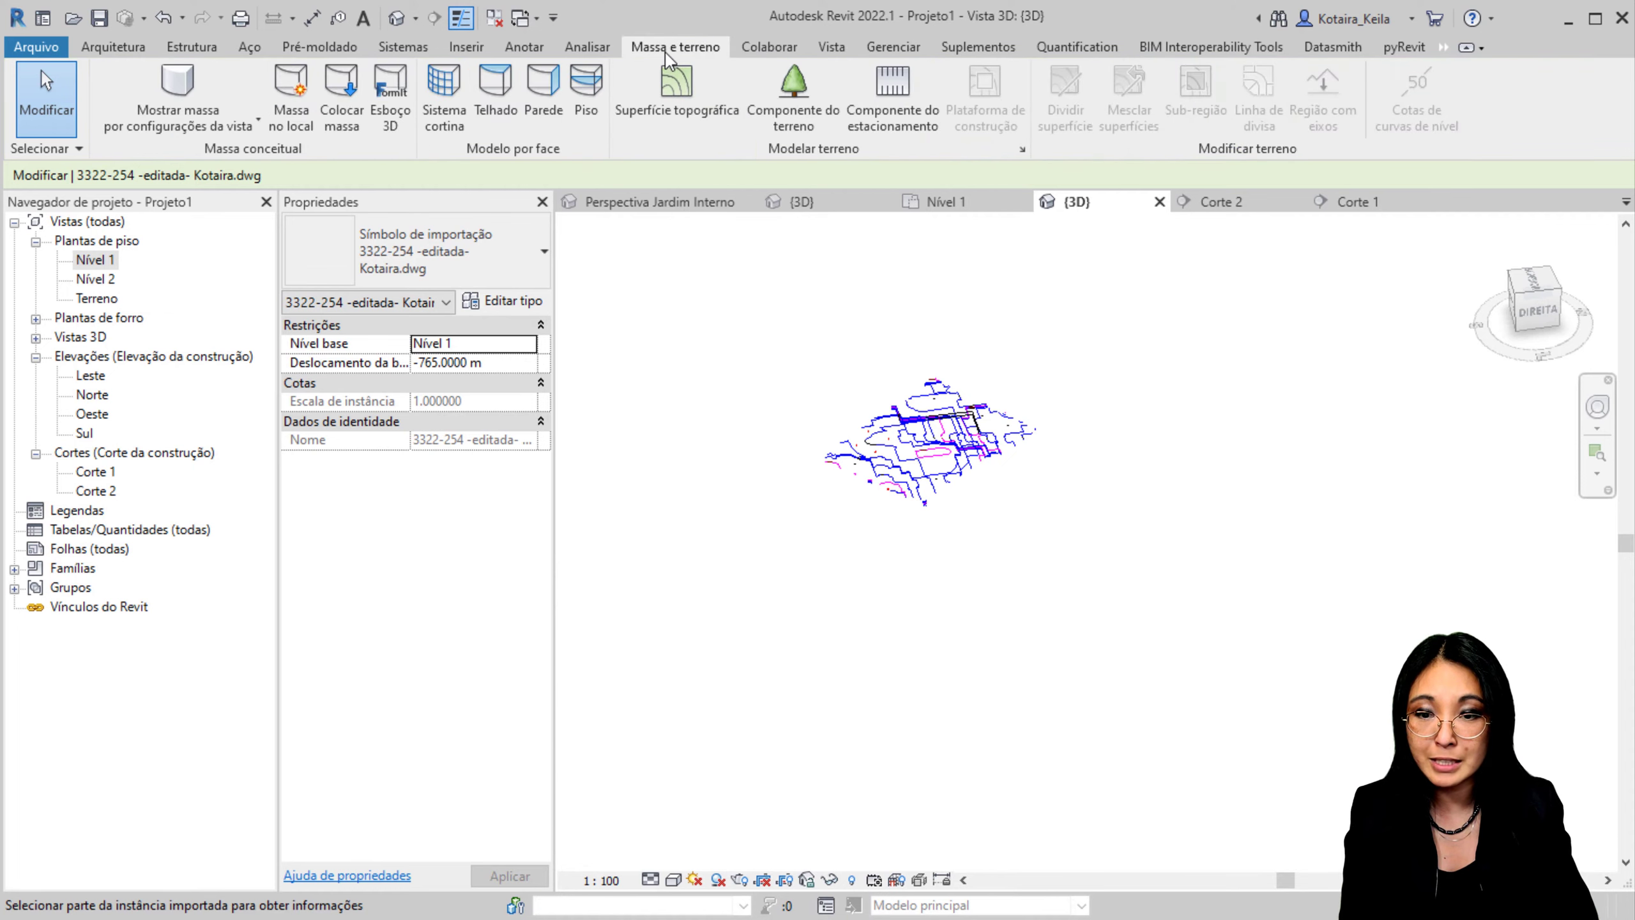
left_click(698, 118)
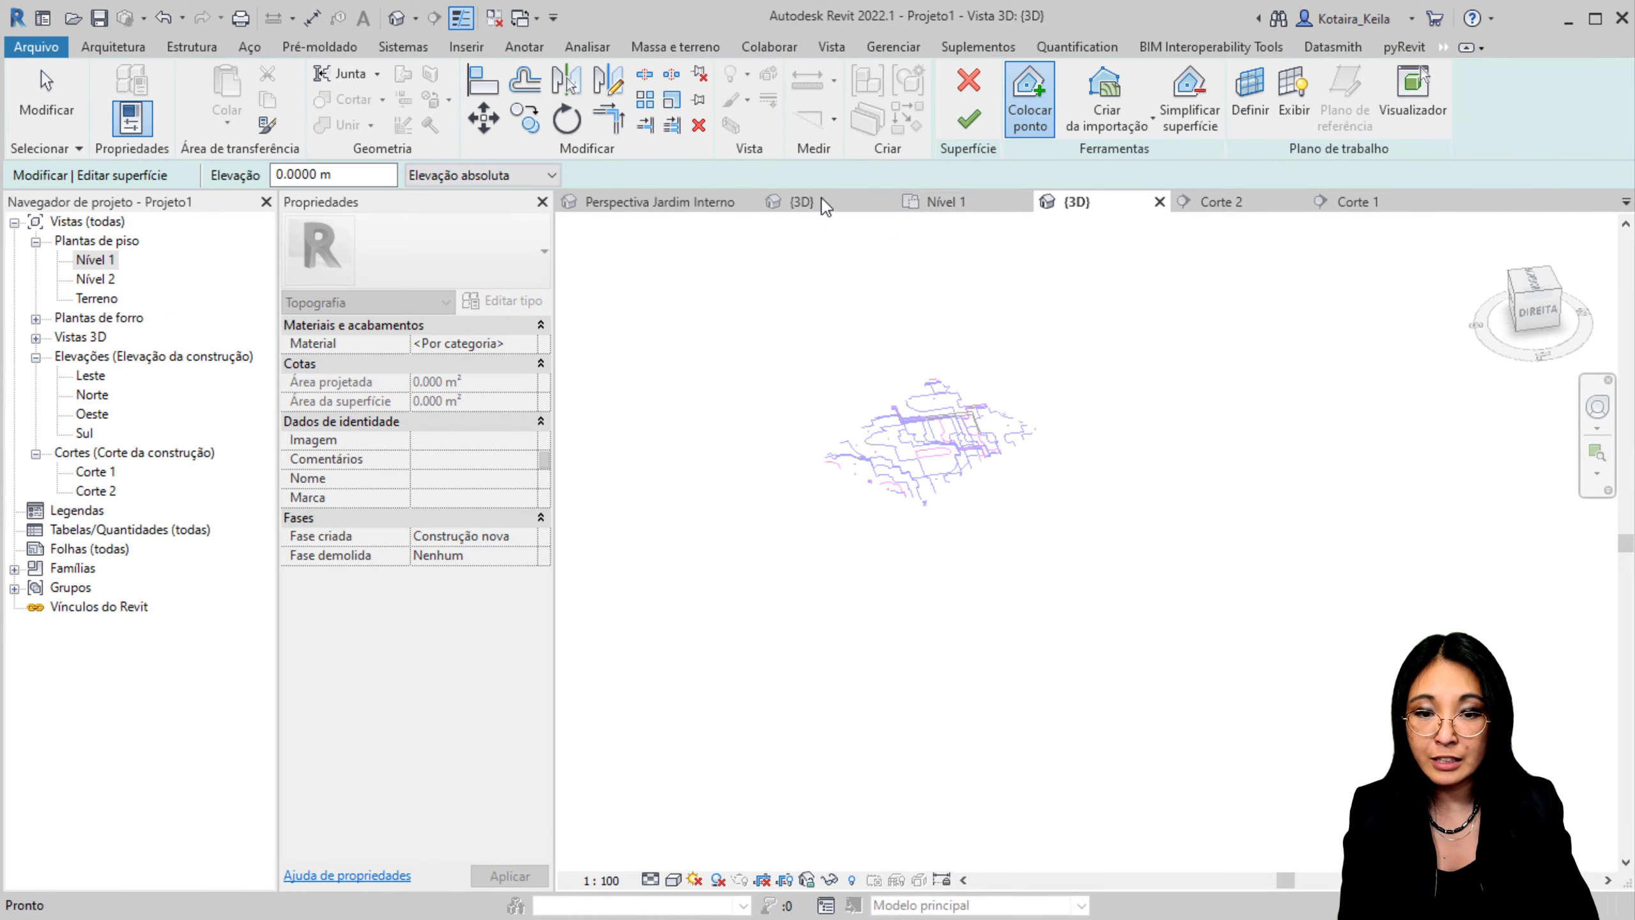
left_click(1120, 135)
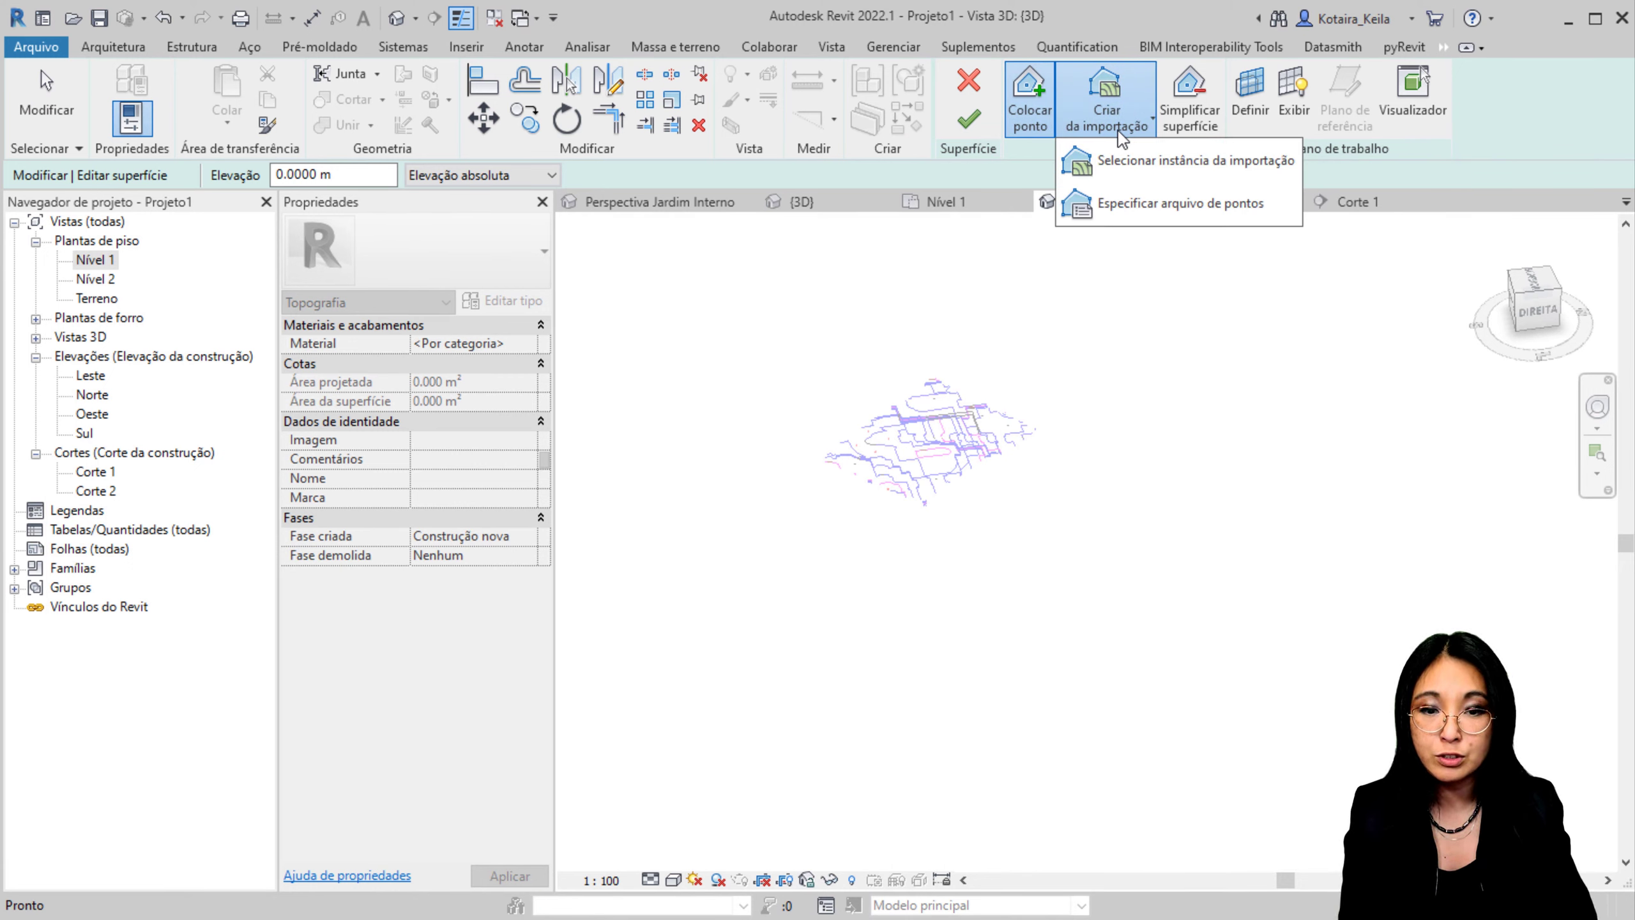
left_click(1127, 160)
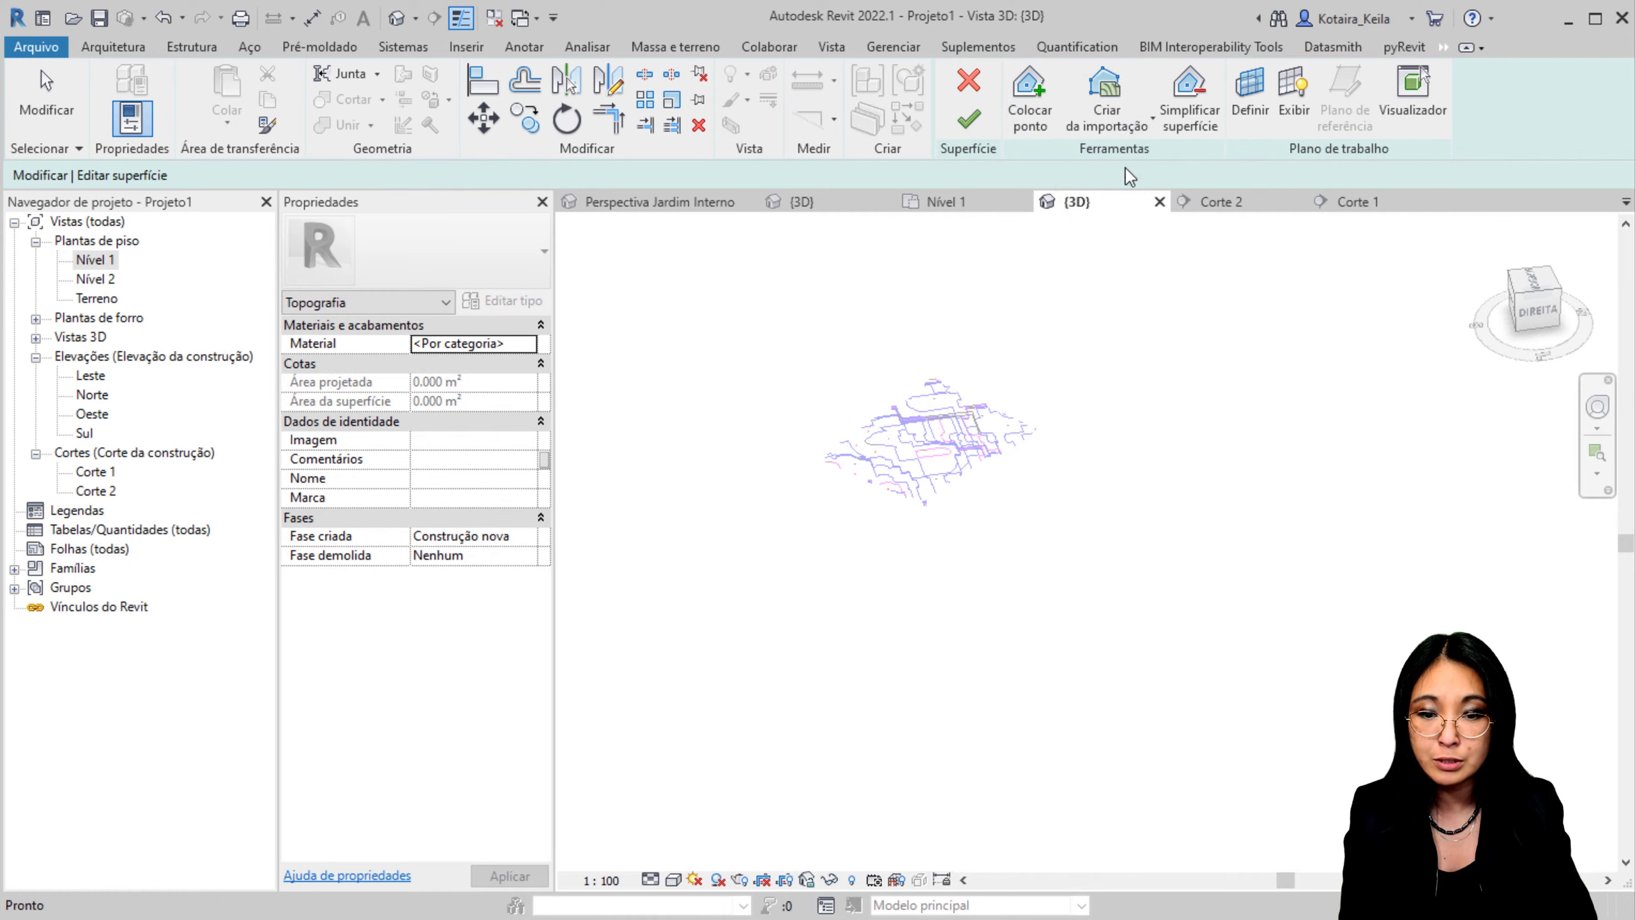
left_click(966, 413)
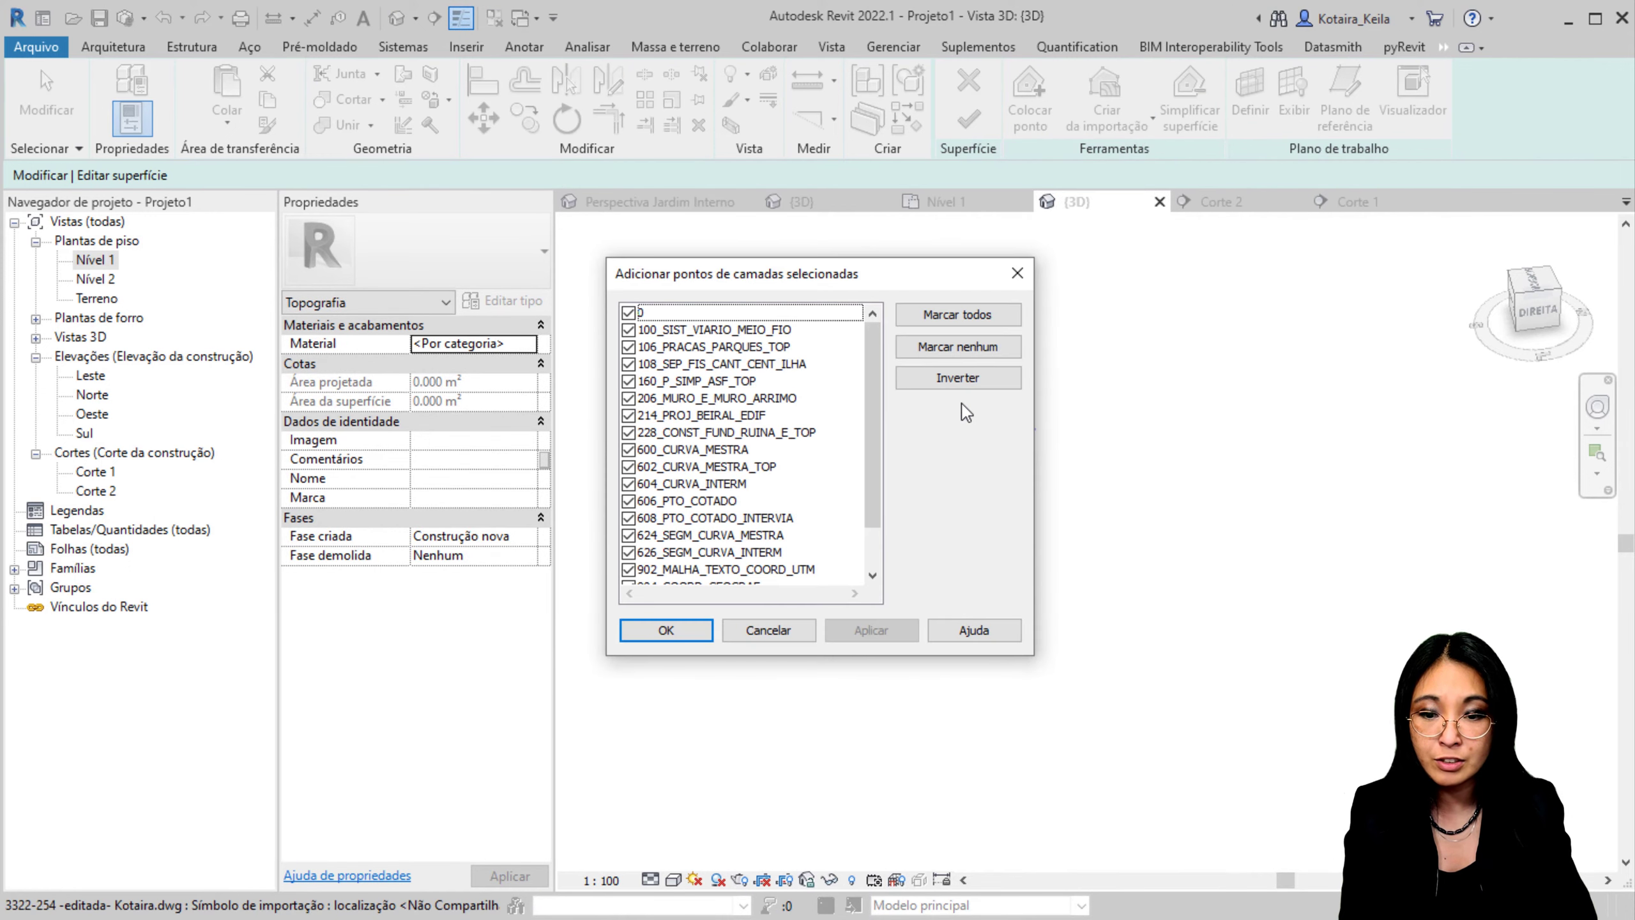
Step: Generate the terrain points from only the 600_CURVA_MESTRA, 602_CURVA_MESTRA_TOP and 604_CURVA_INTERM layers and finish the surface
left_click(976, 349)
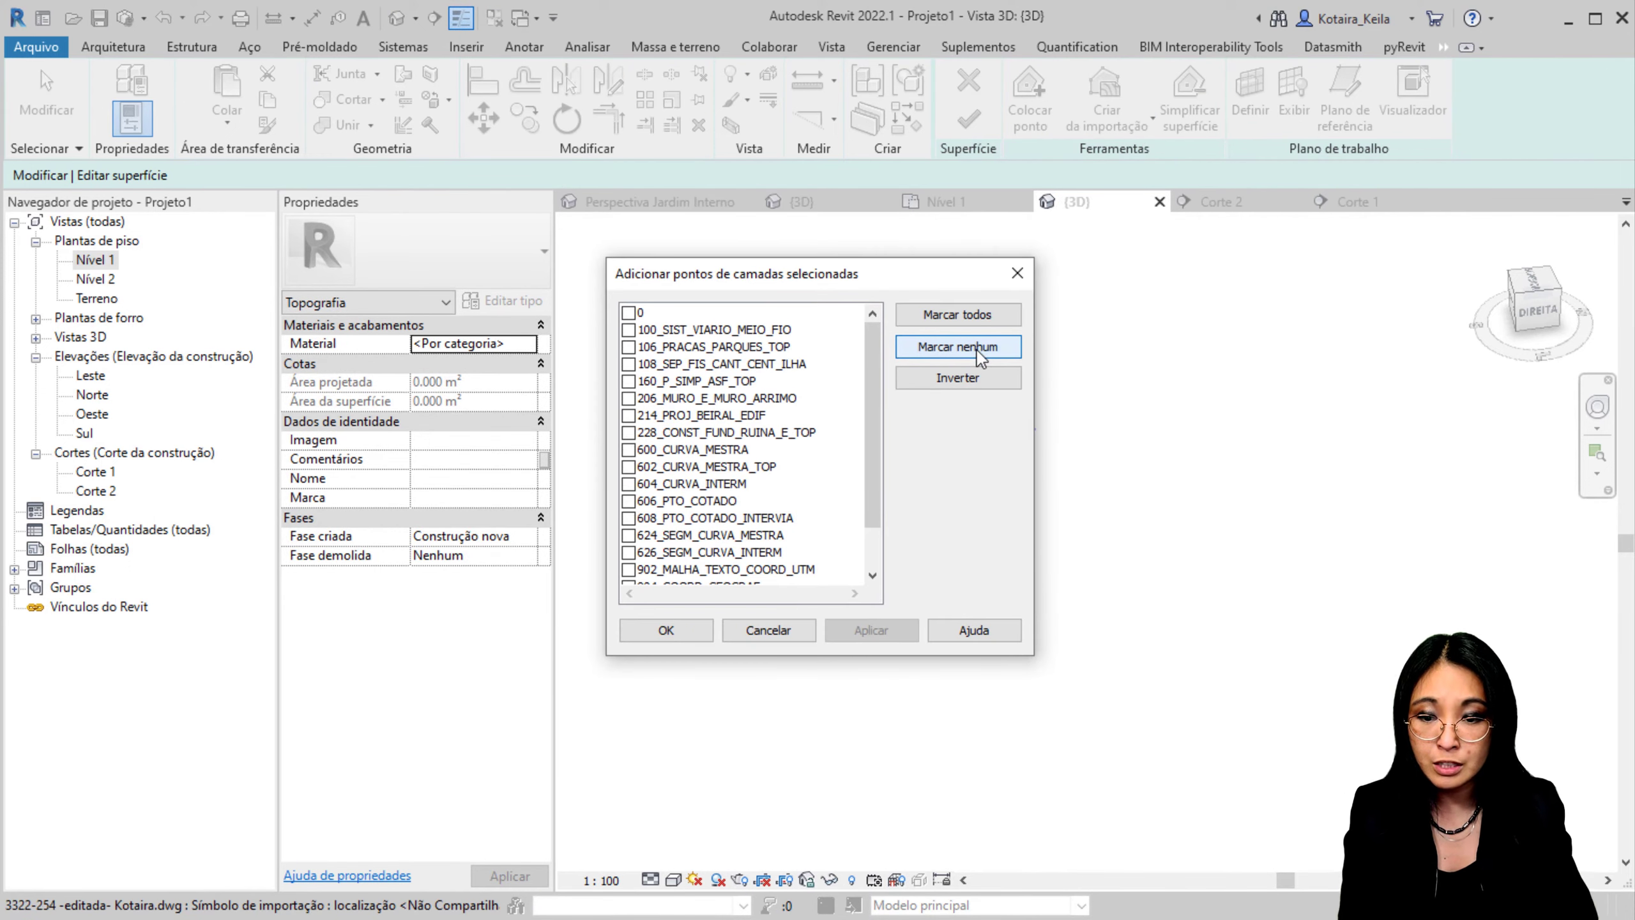
left_click(628, 450)
left_click(629, 467)
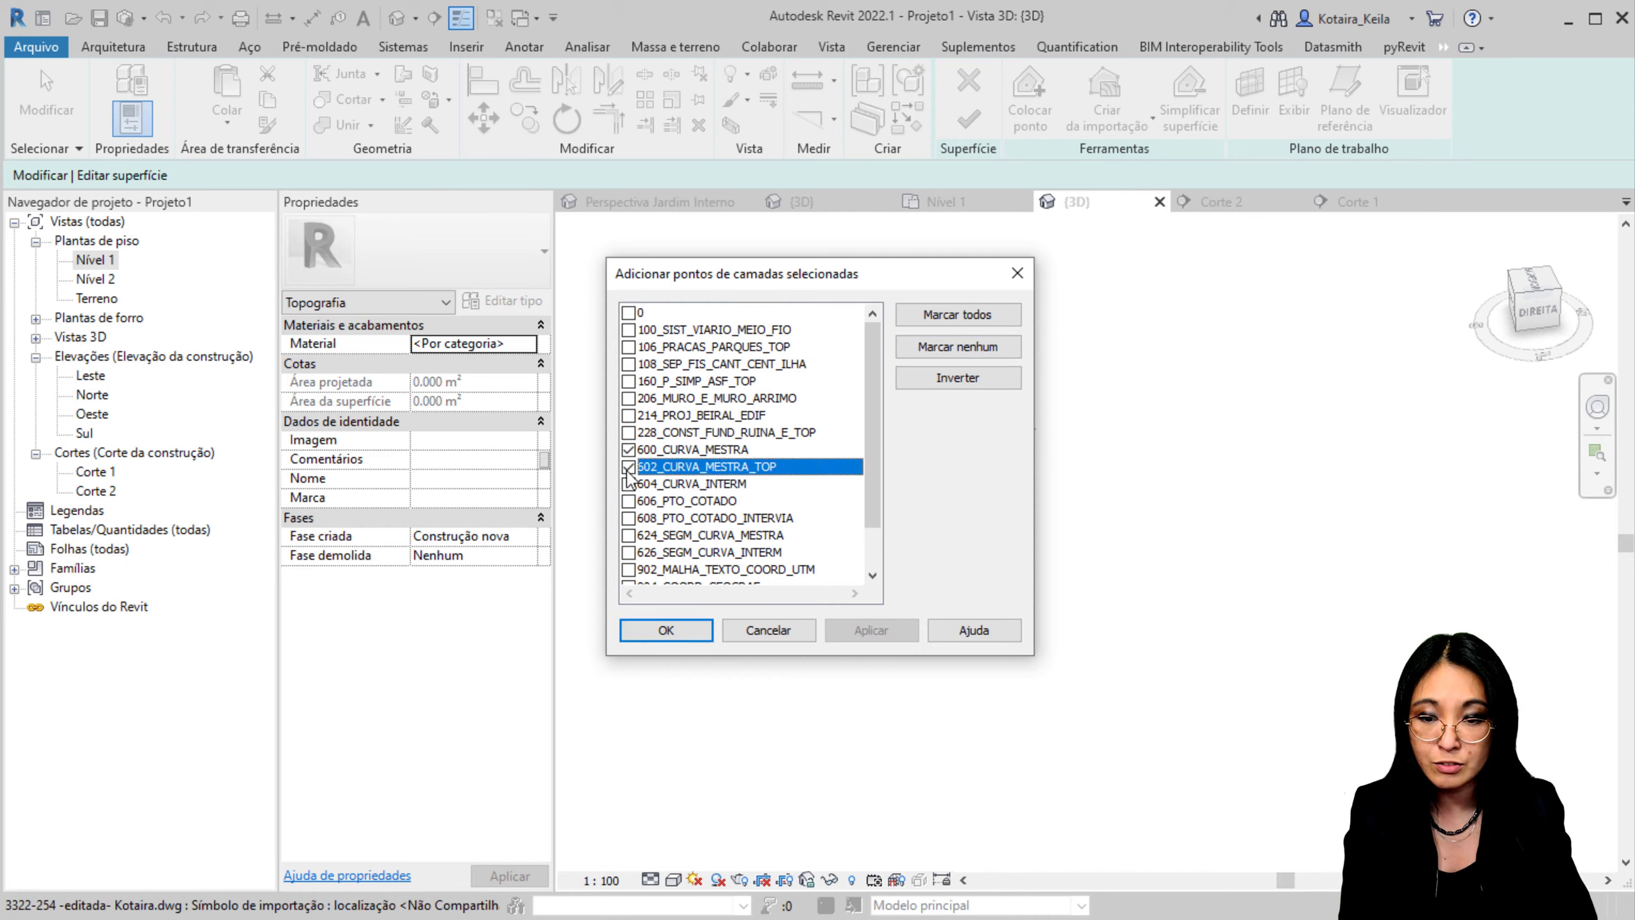
left_click(629, 483)
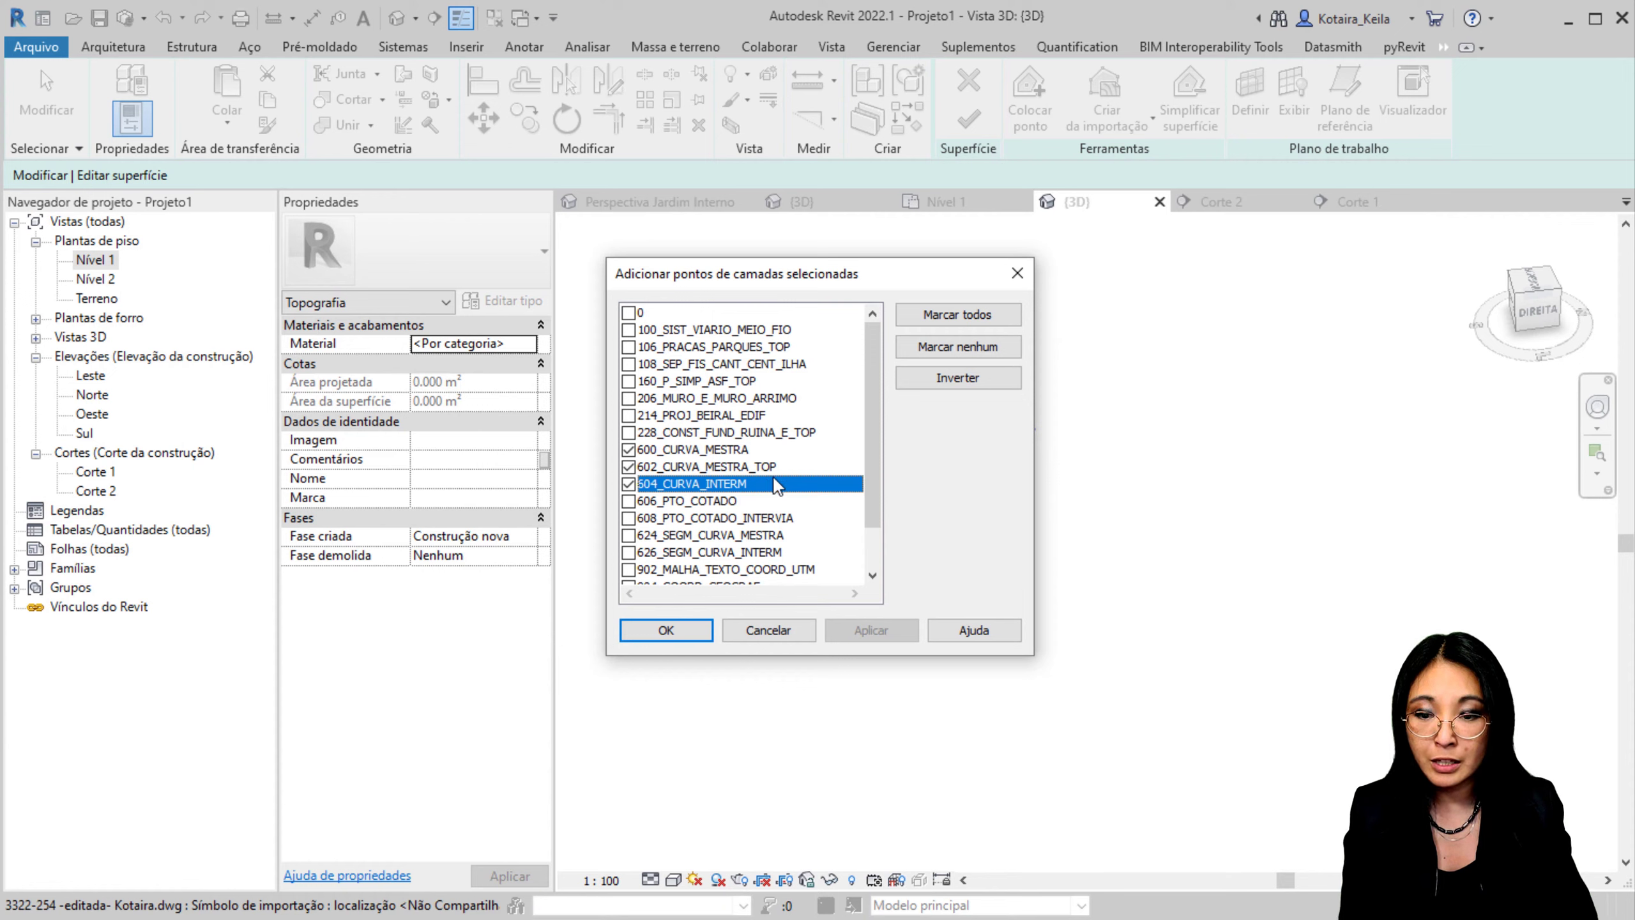
left_click_drag(871, 372, 877, 534)
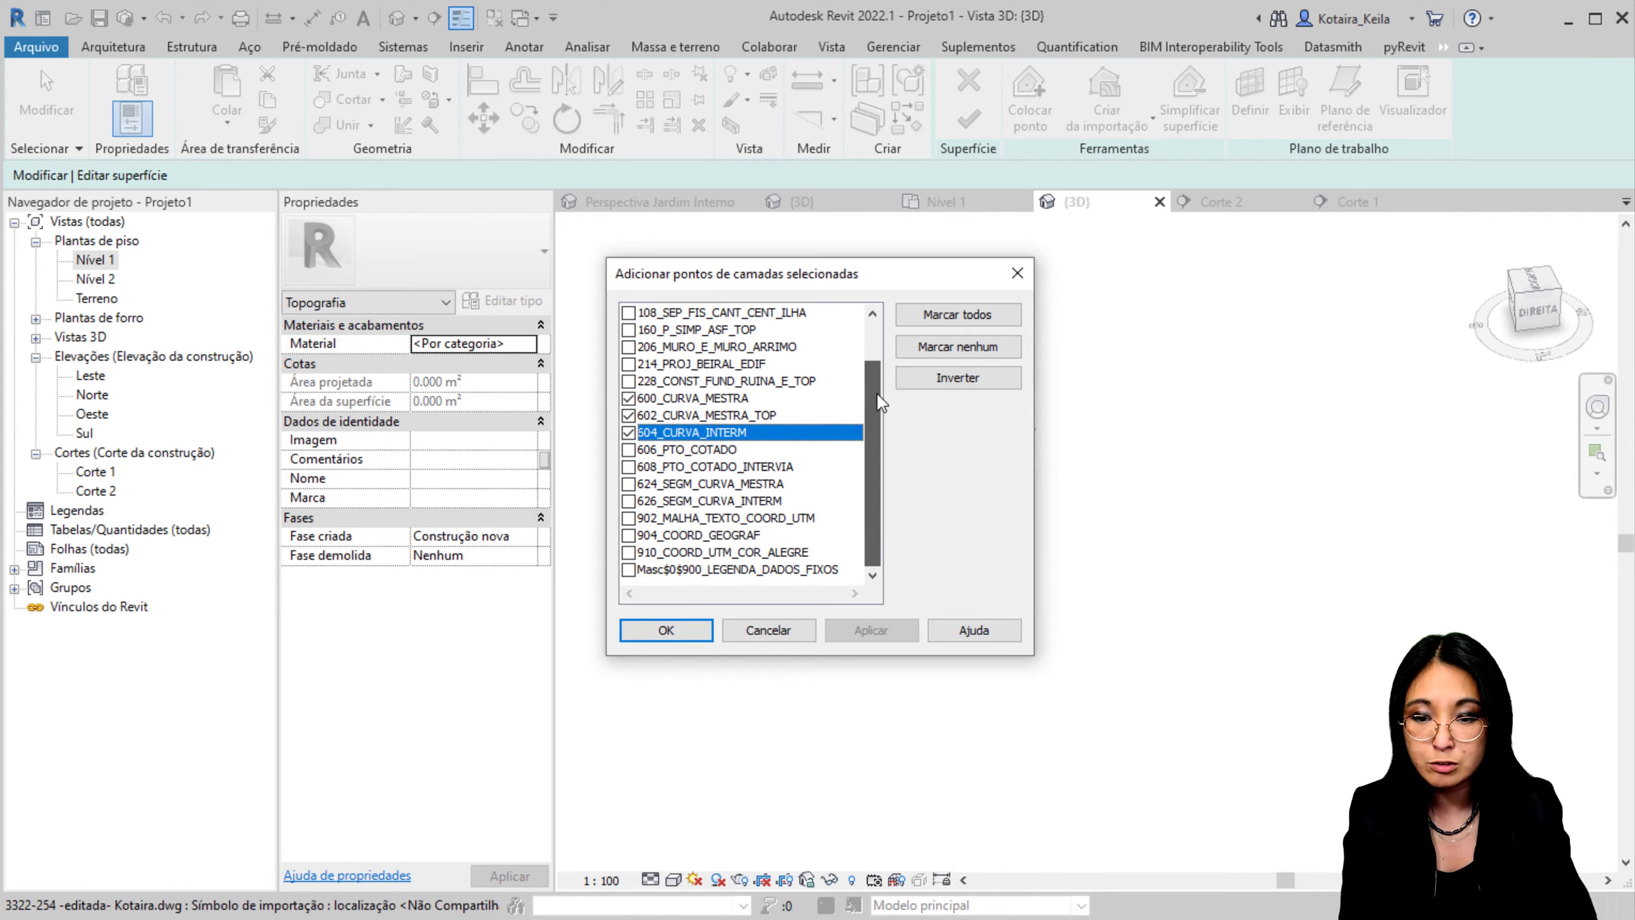
left_click_drag(880, 403, 880, 395)
left_click(667, 630)
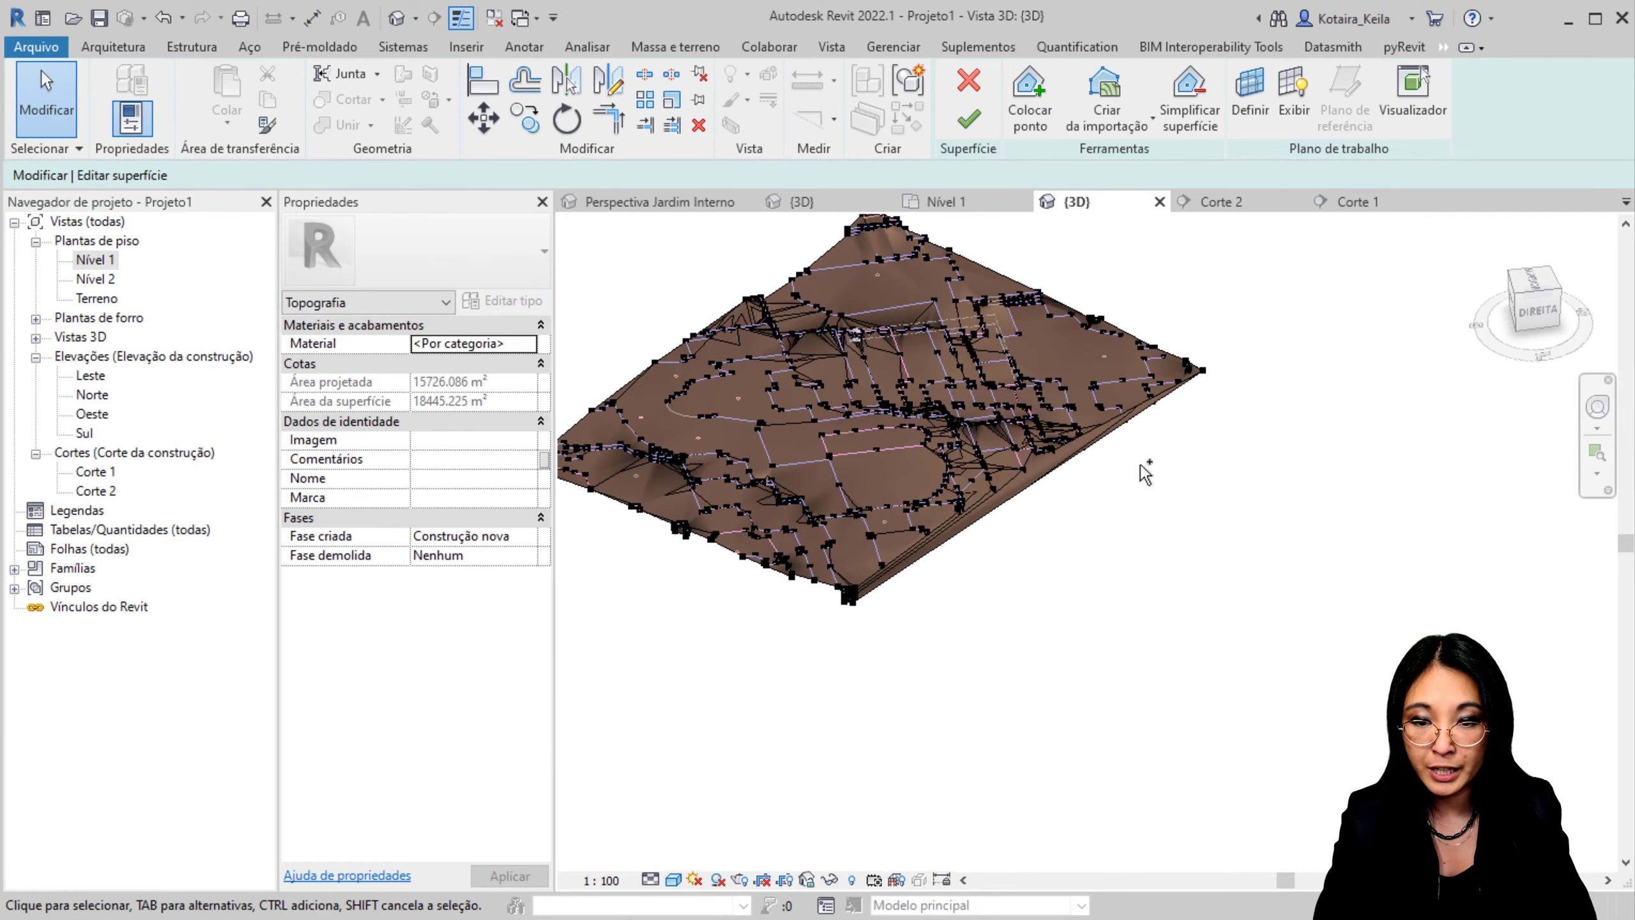
scroll(978, 596, "up", 3)
middle_click_drag(978, 596, 950, 377, "shift")
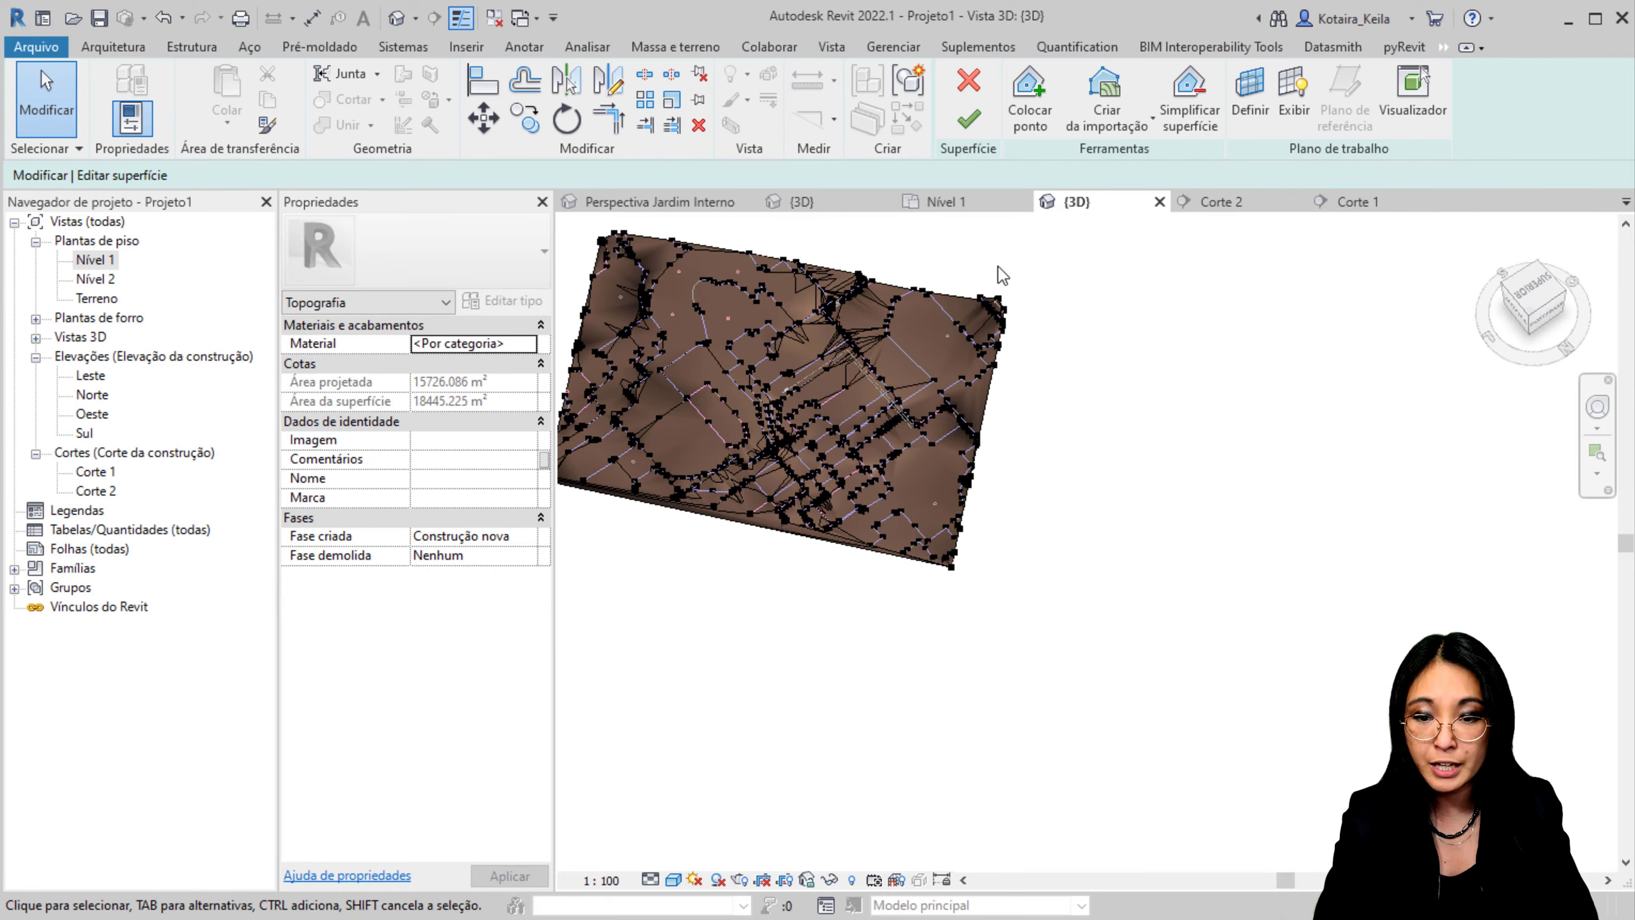
left_click(969, 117)
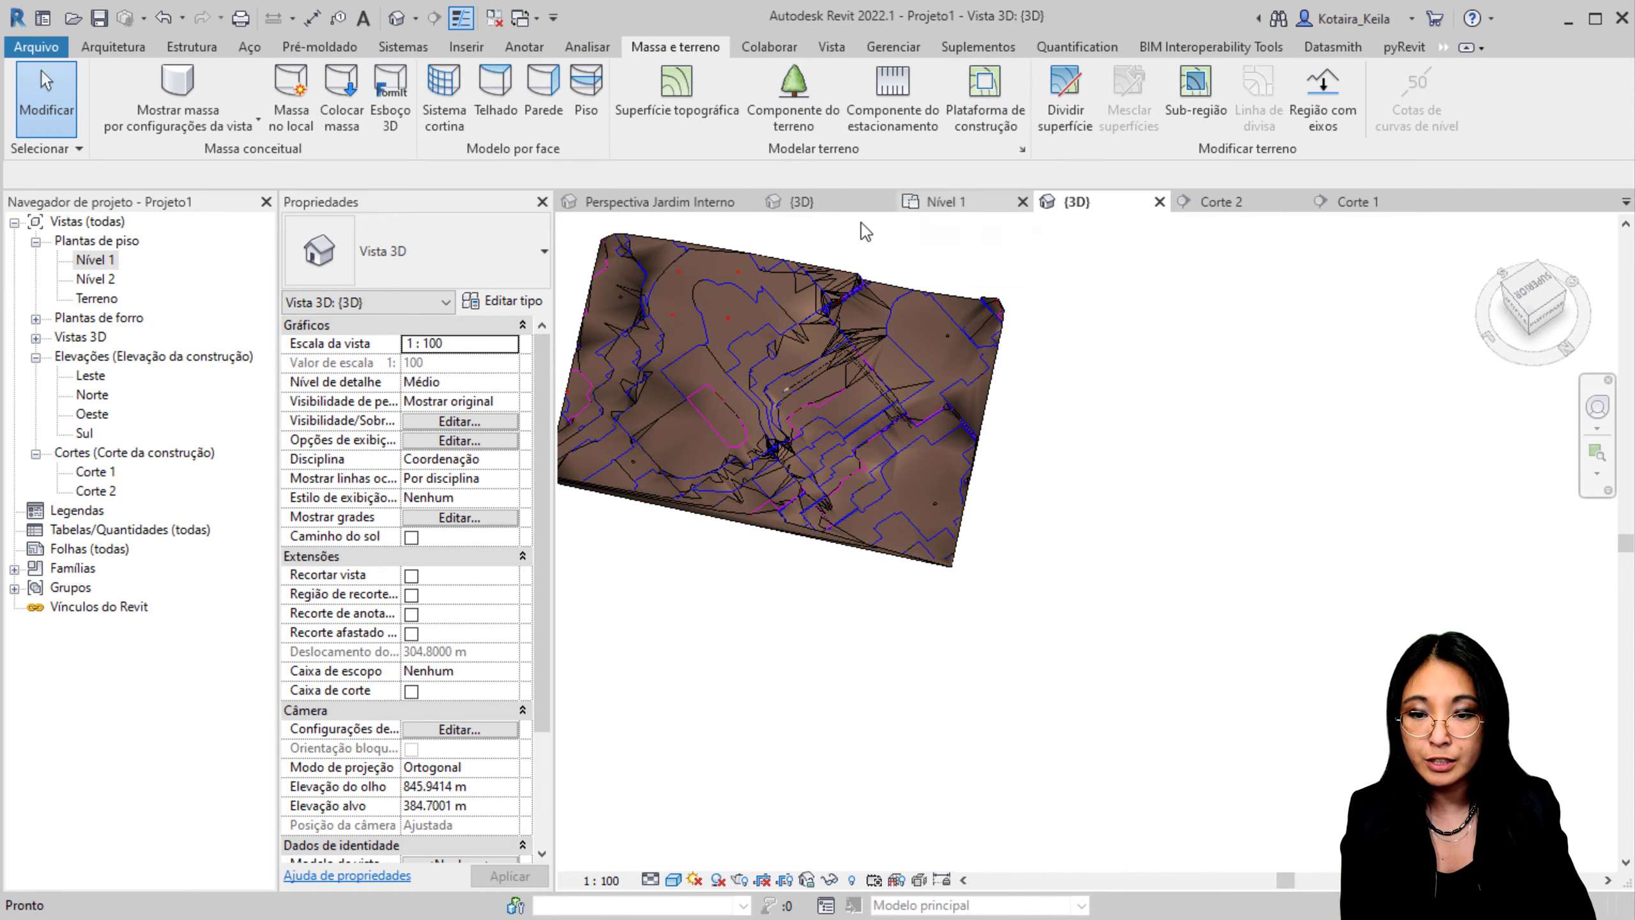
Step: Open the material selection for the terrain surface, search for GRAMA and add the library material Grama to the project materials
left_click(817, 271)
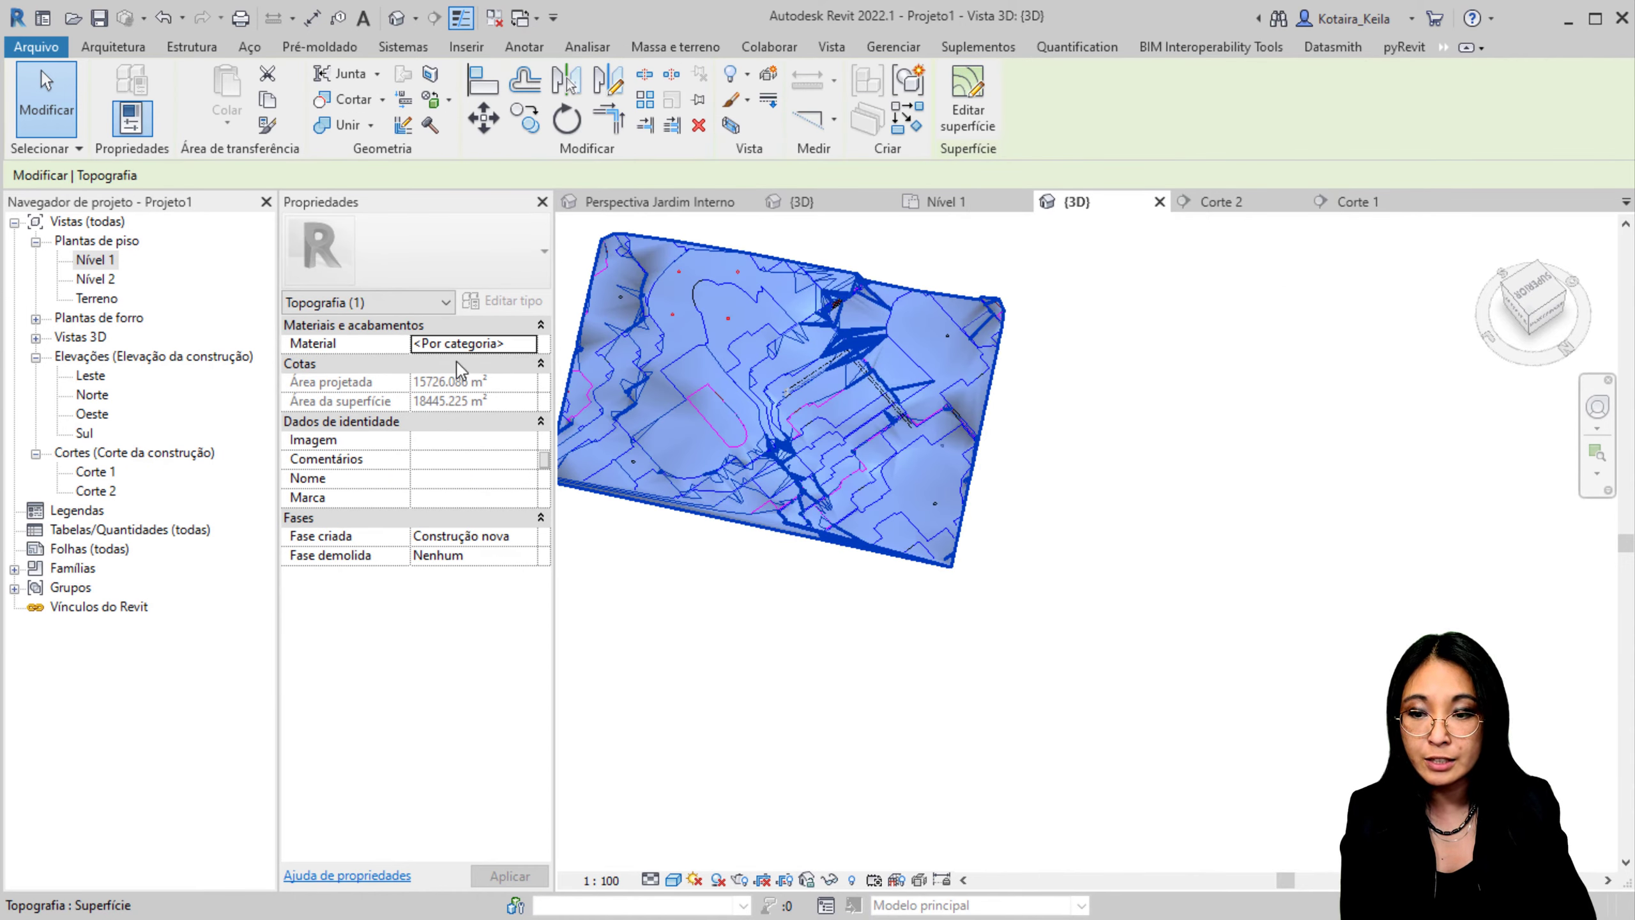
left_click(489, 346)
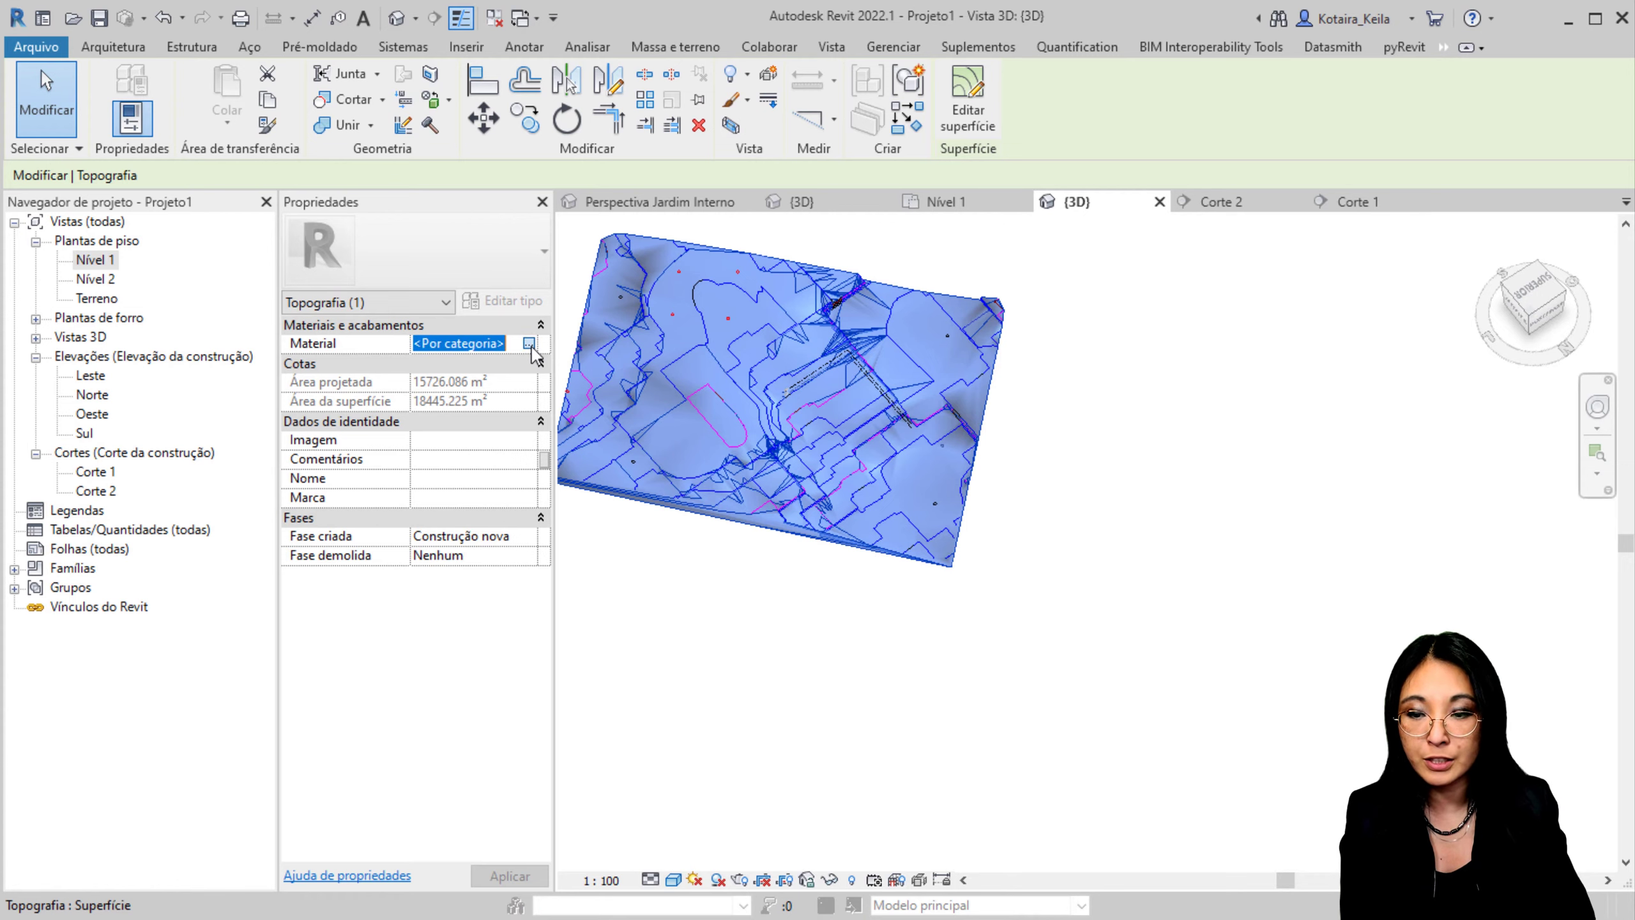
left_click(529, 343)
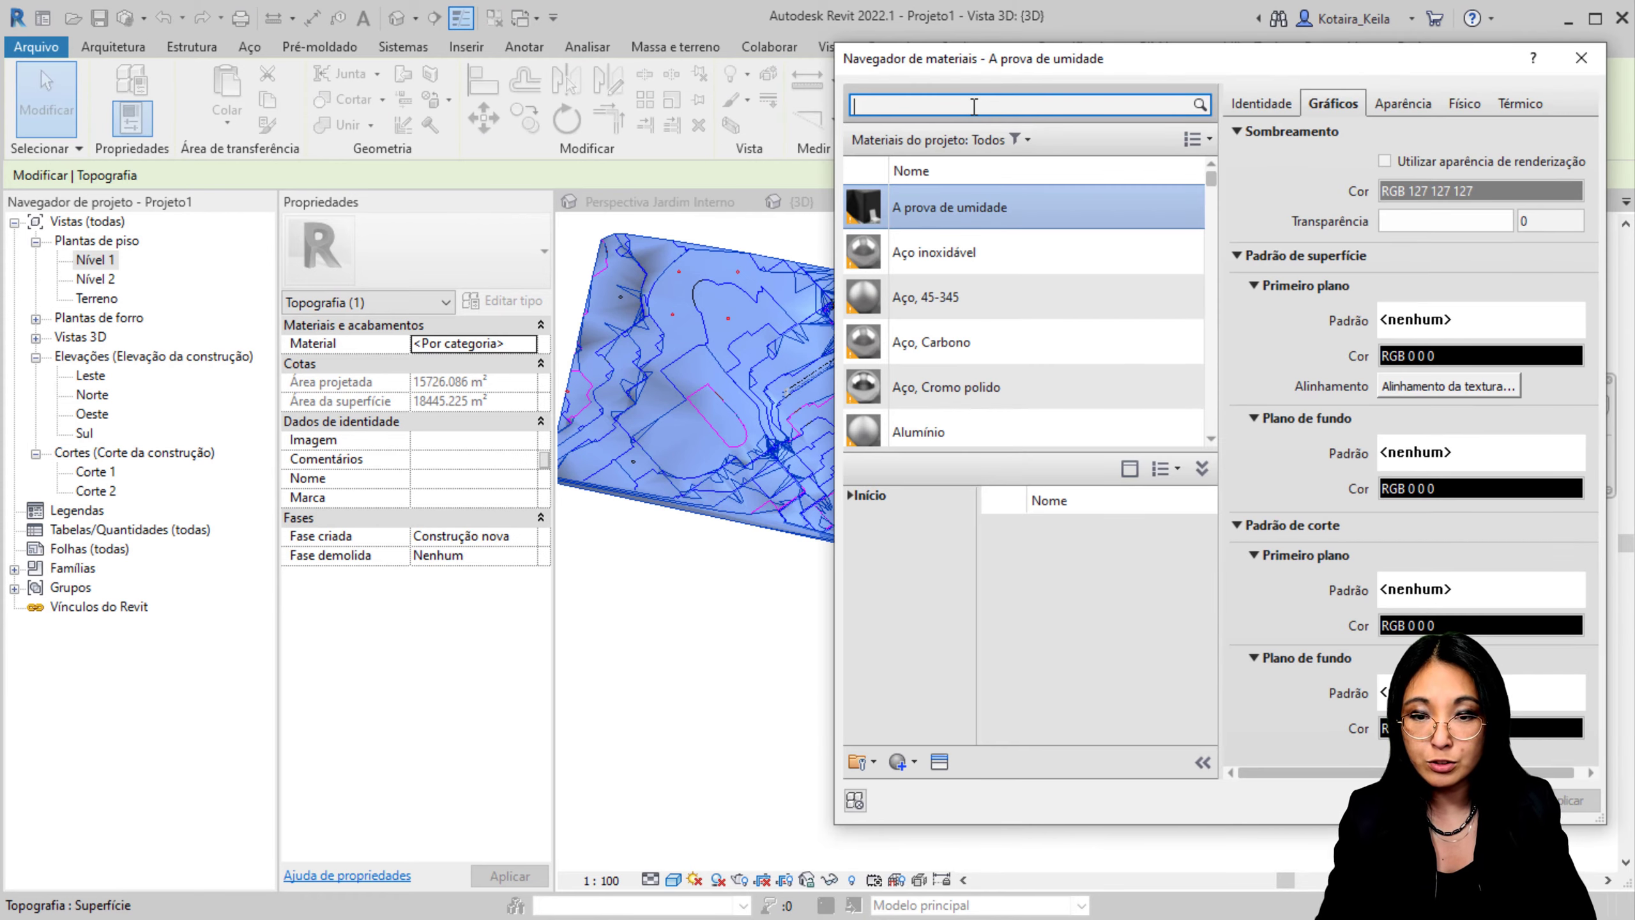
left_click_drag(1024, 65, 520, 92)
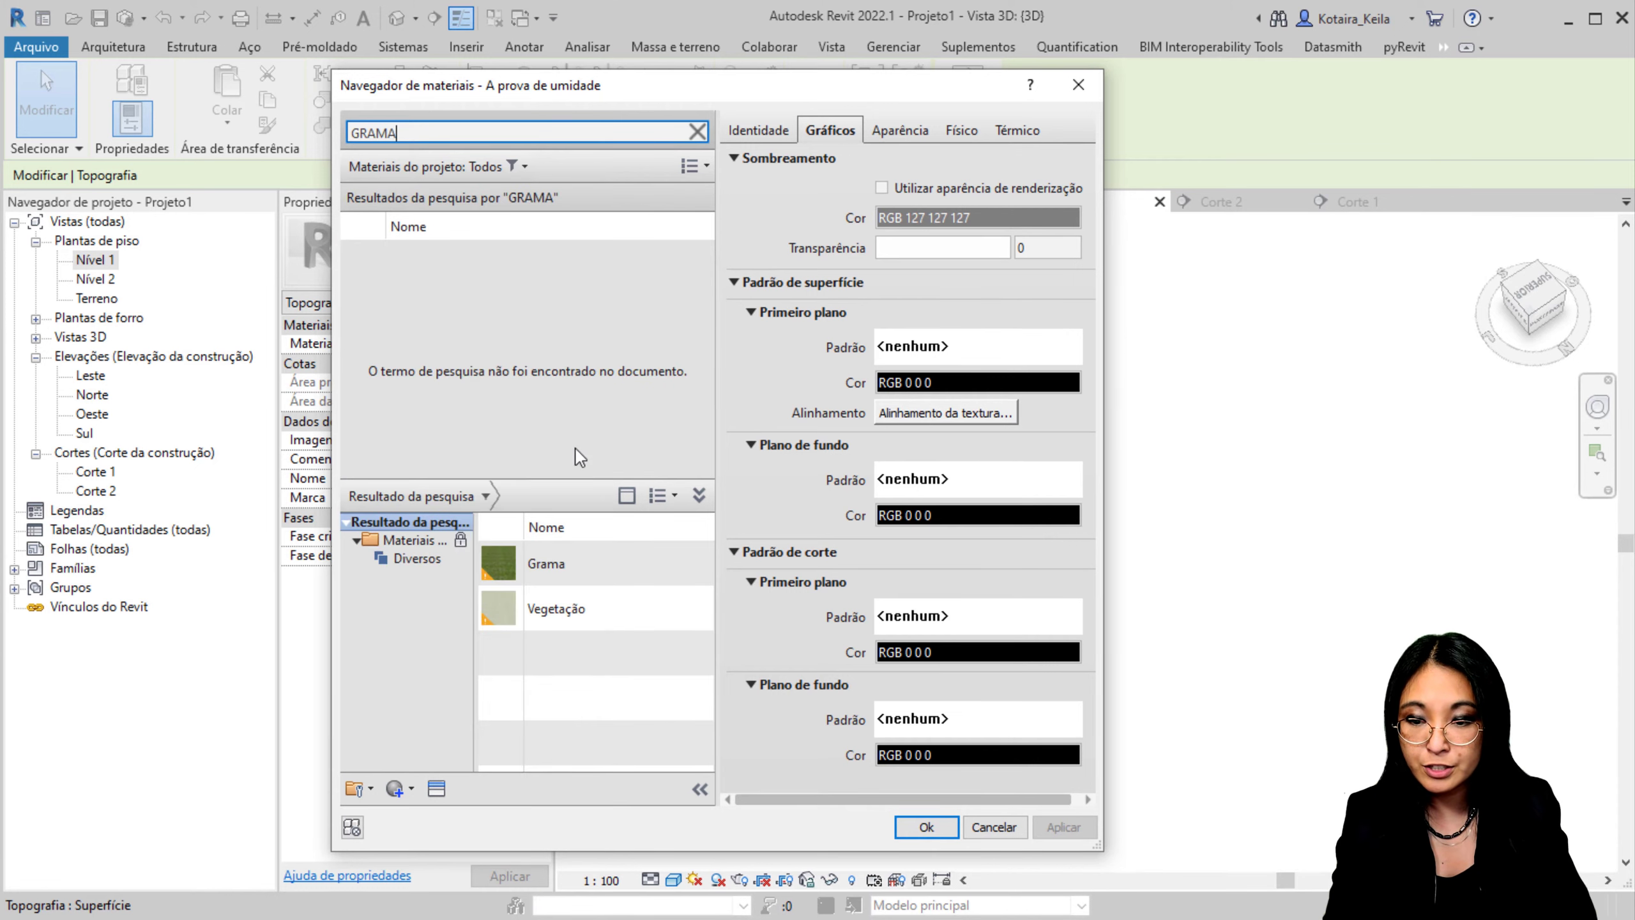
left_click(508, 553)
left_click_drag(504, 554, 523, 346)
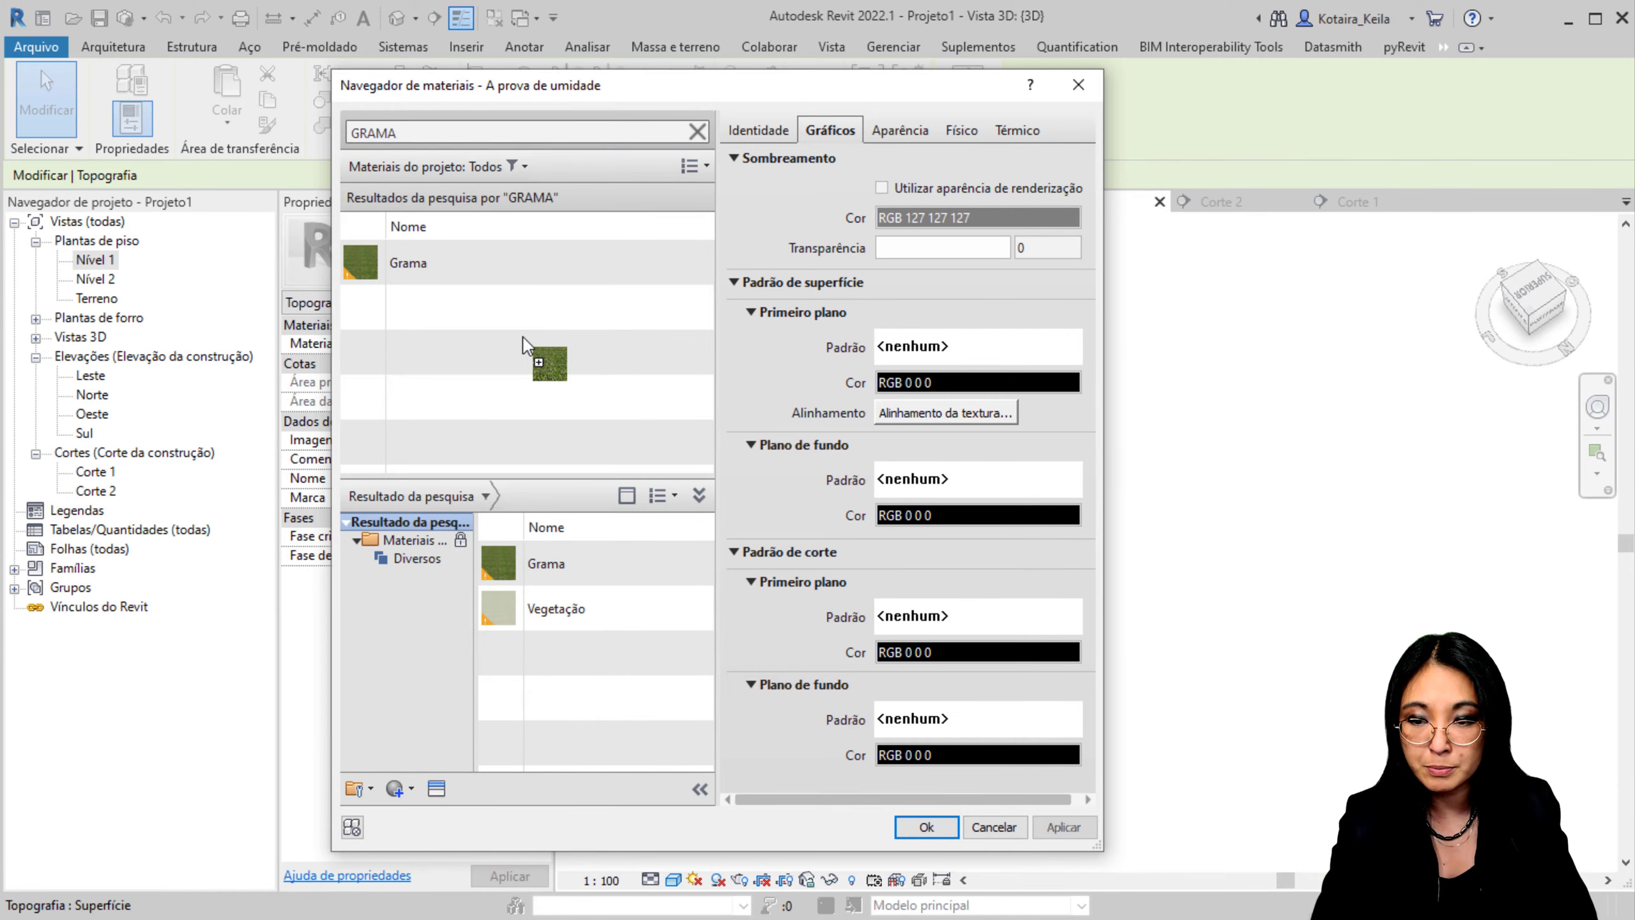
left_click(478, 265)
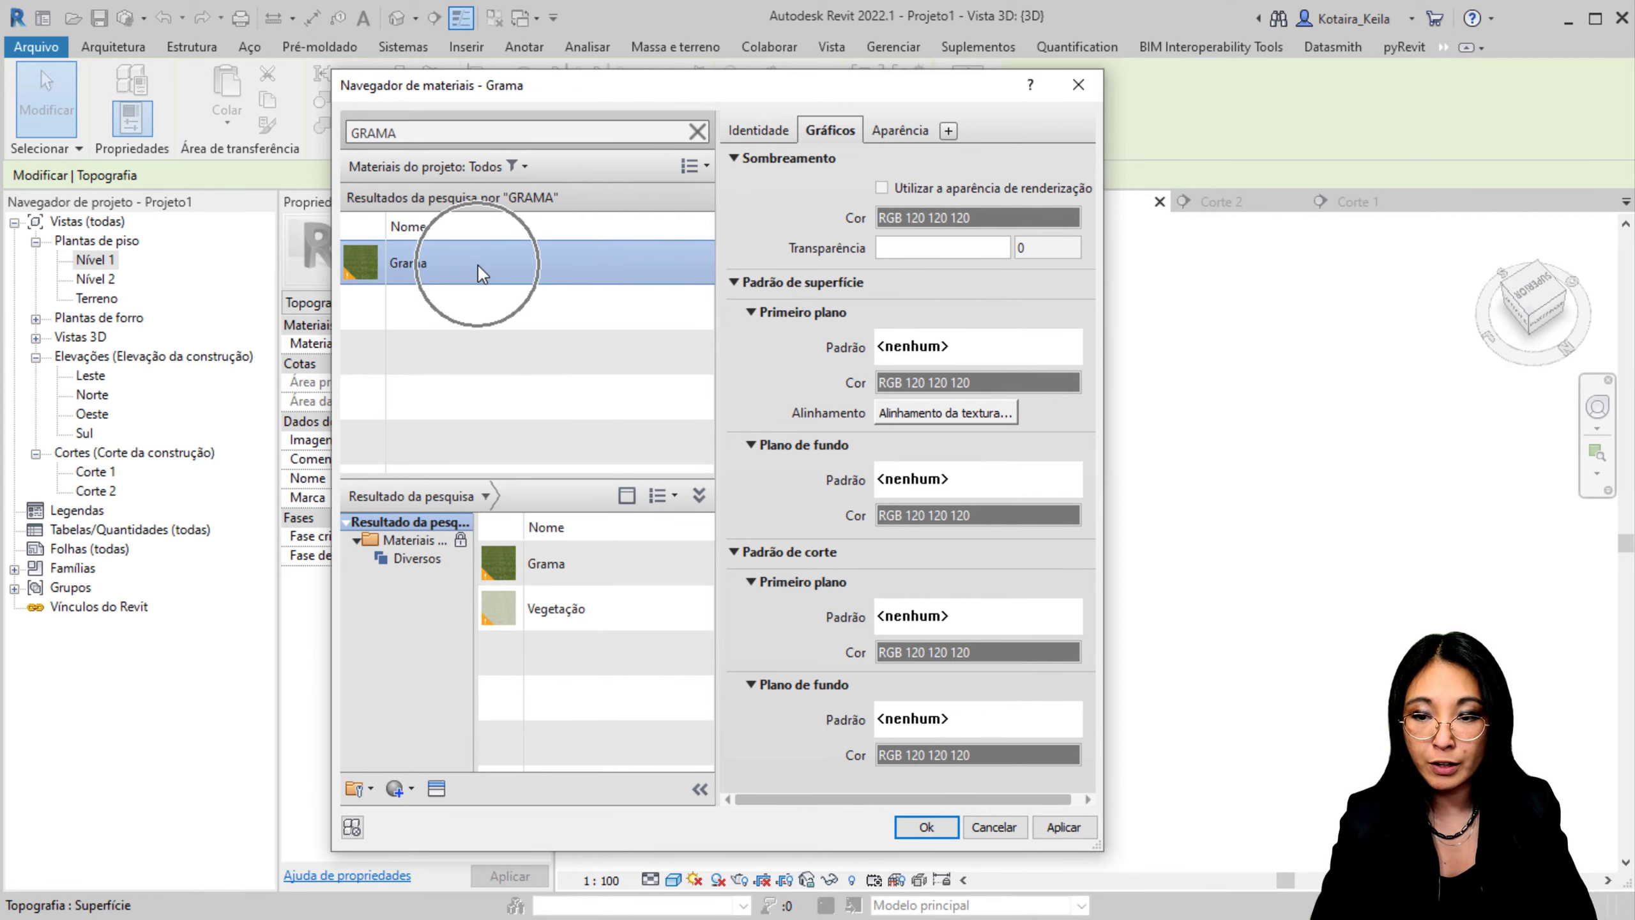
Step: Change Grama's shading colour to light green RGB 166 198 113 with render appearance switched off, and assign the material to the terrain
left_click(995, 193)
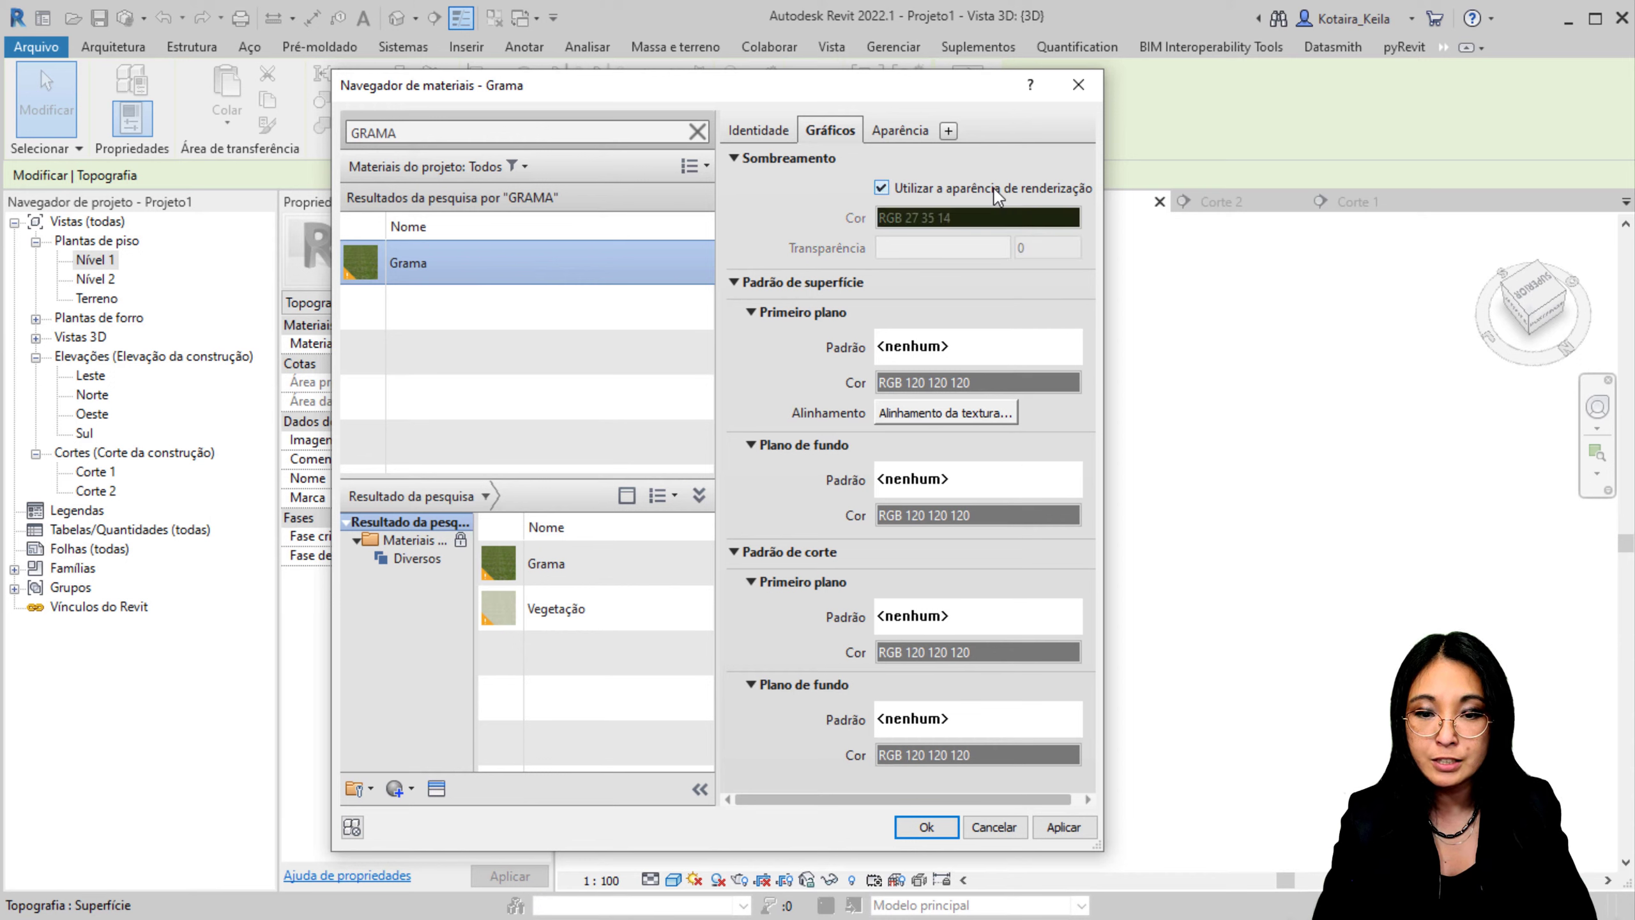
left_click(998, 192)
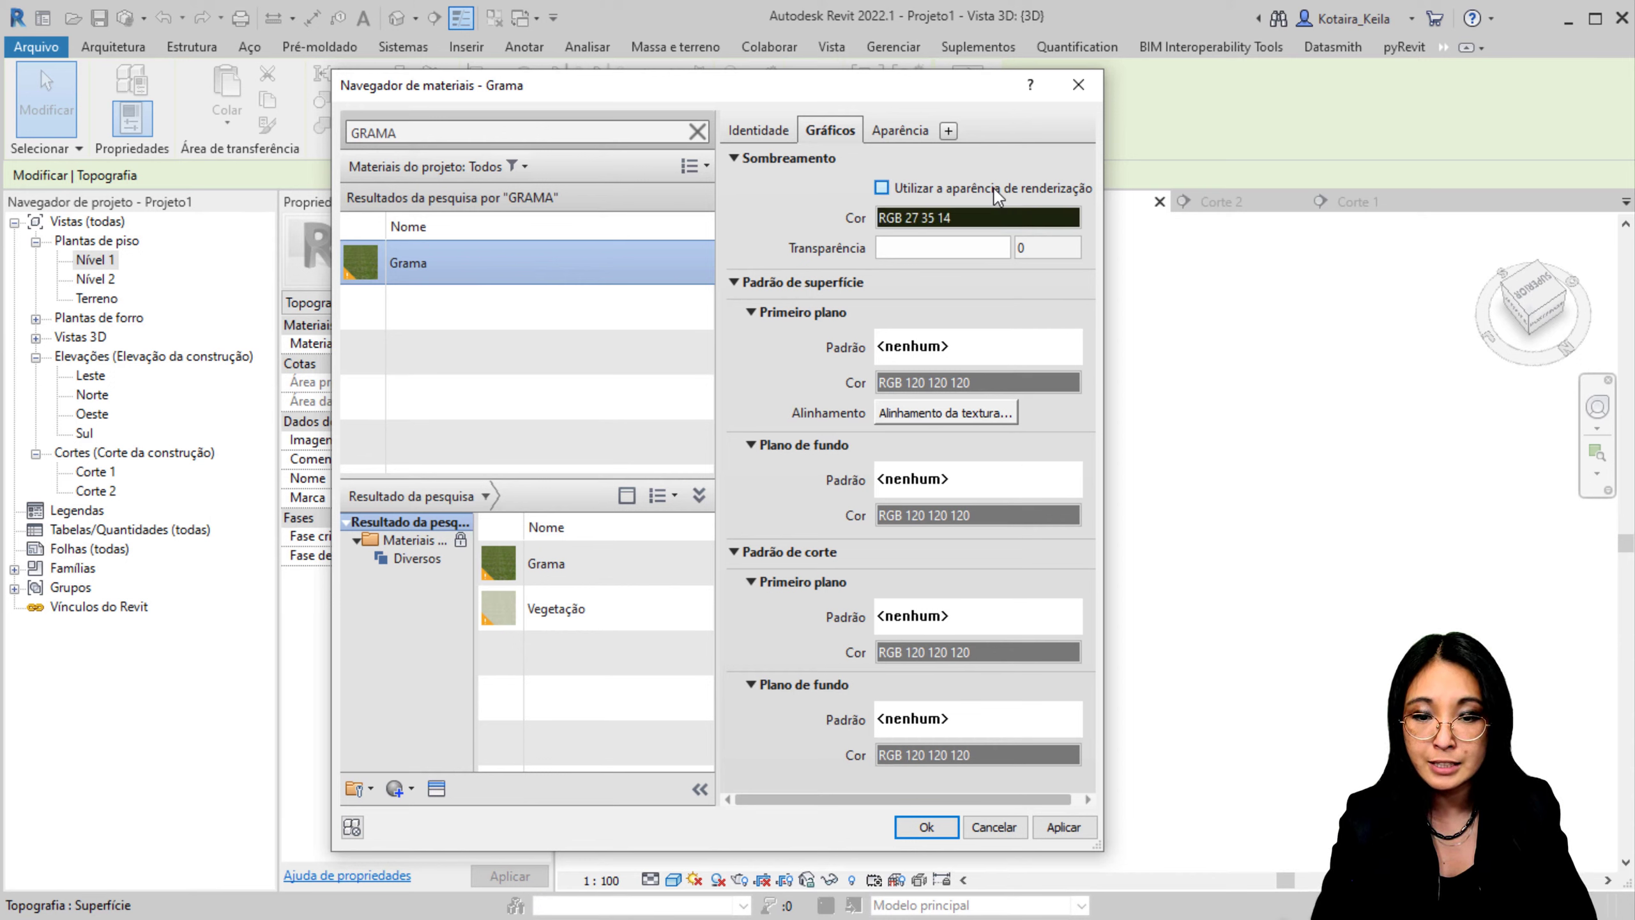
left_click(1002, 219)
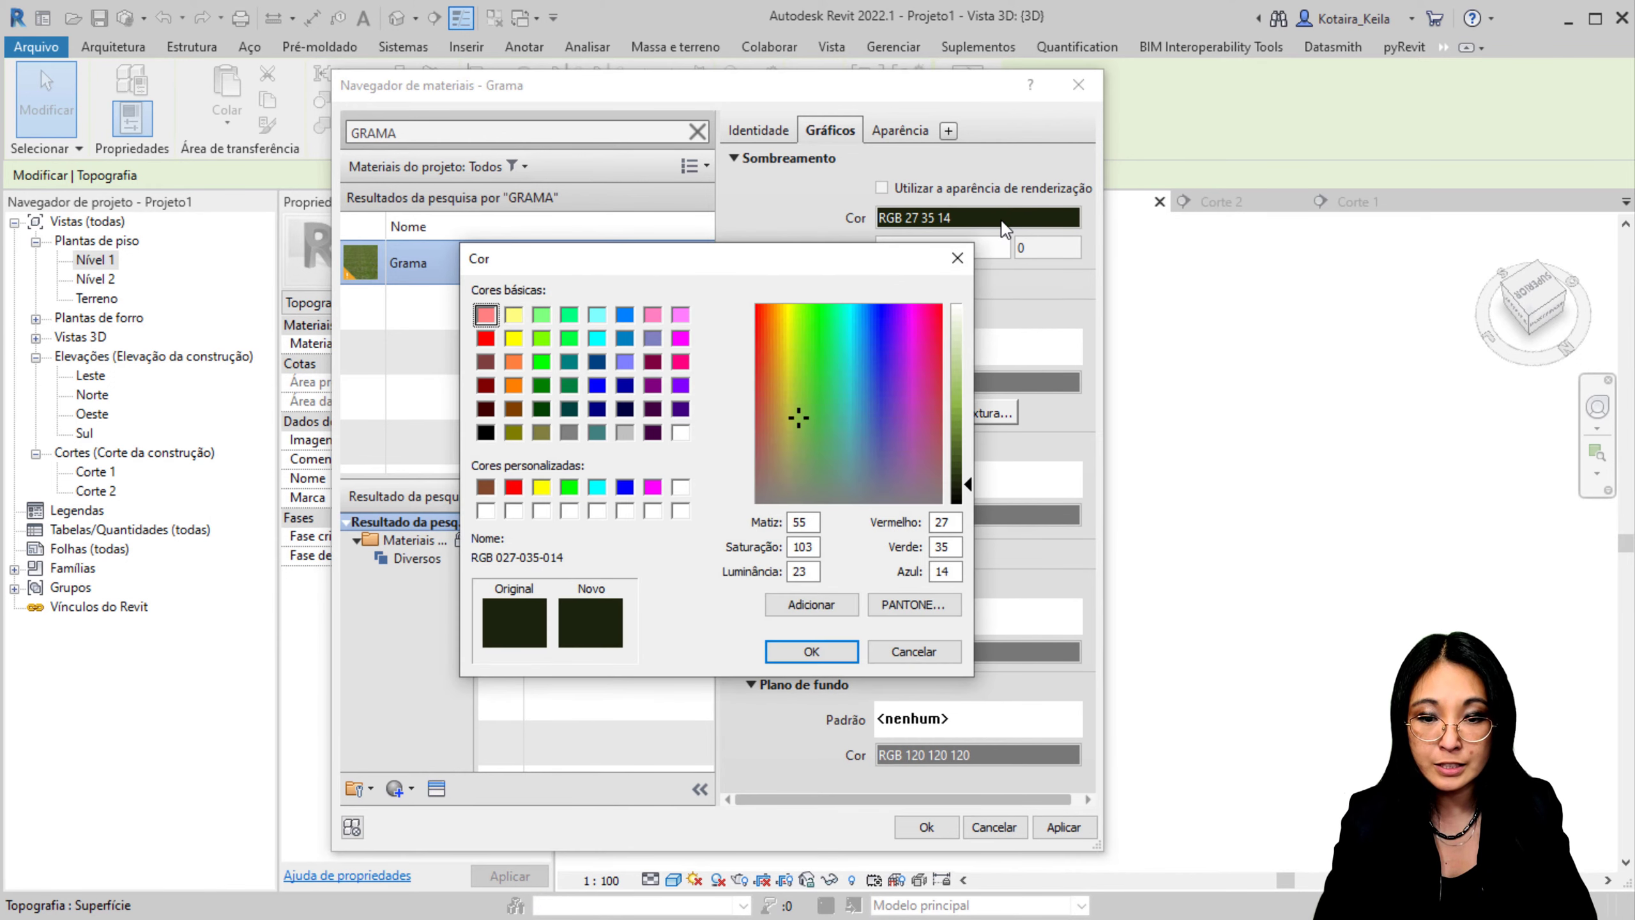
left_click_drag(956, 385, 958, 342)
left_click(956, 383)
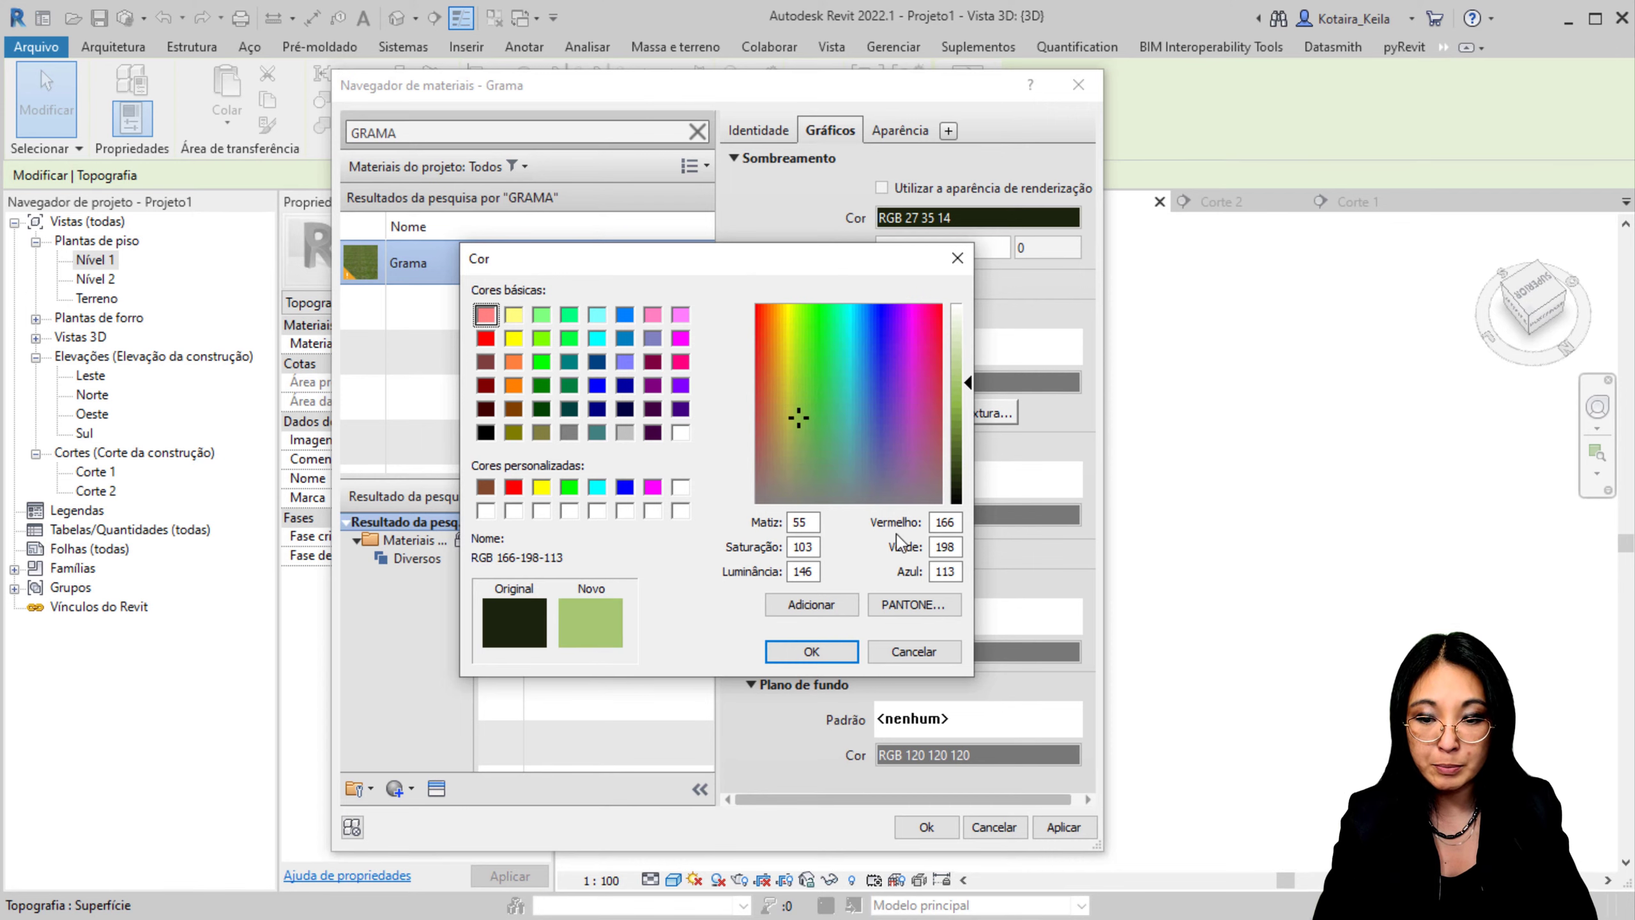
left_click(812, 652)
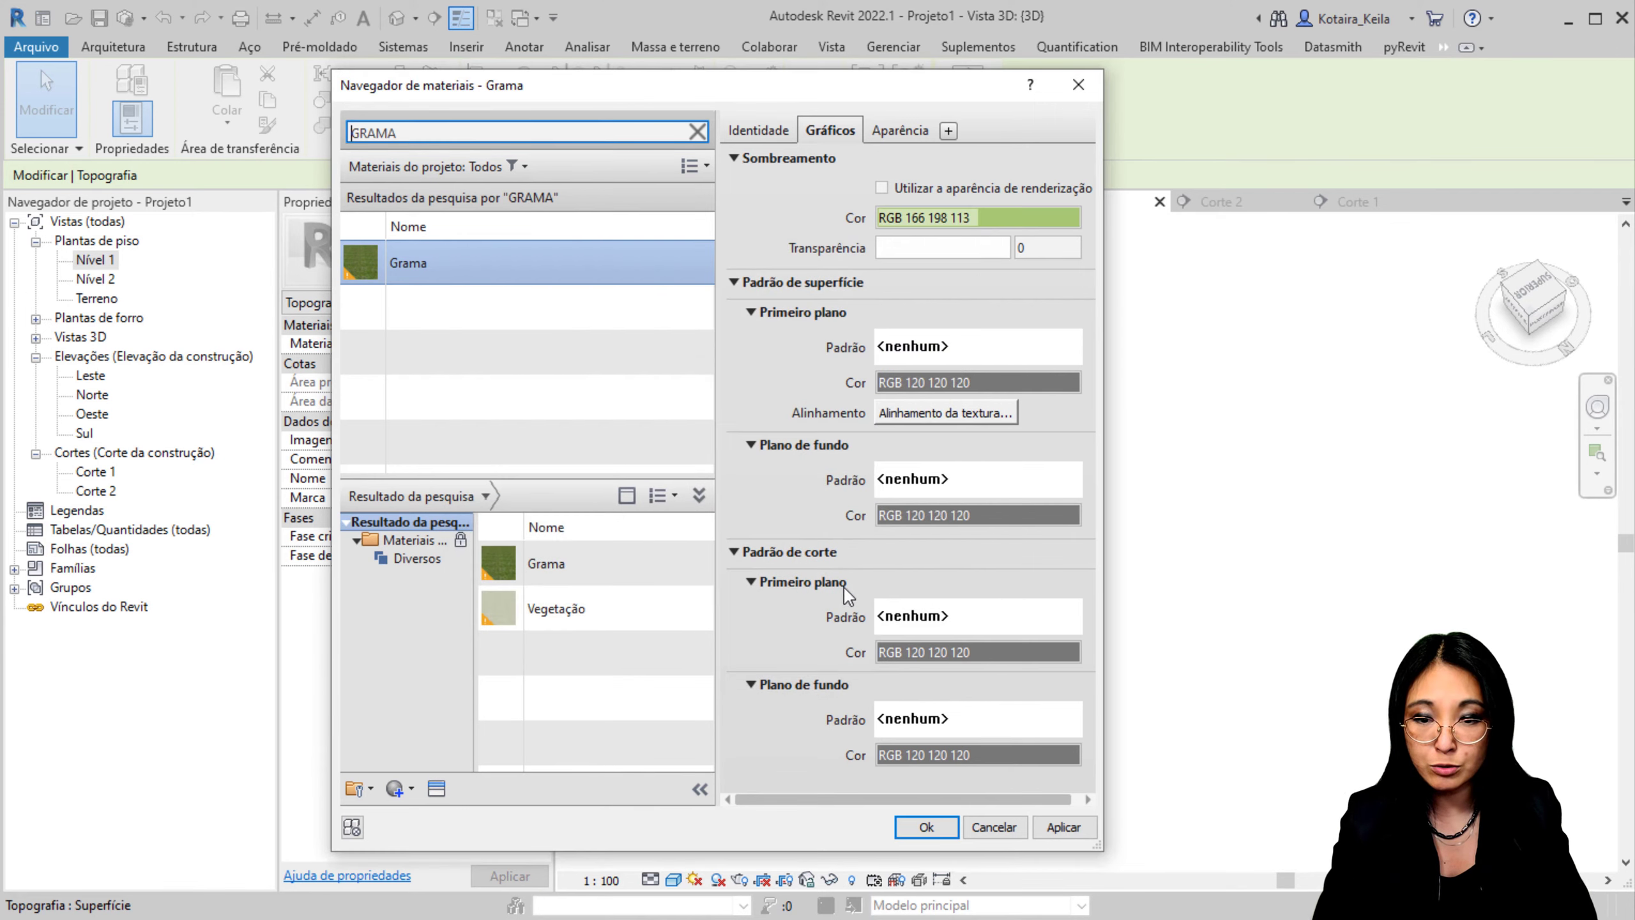
left_click(927, 827)
left_click(938, 664)
scroll(716, 578, "up", 3)
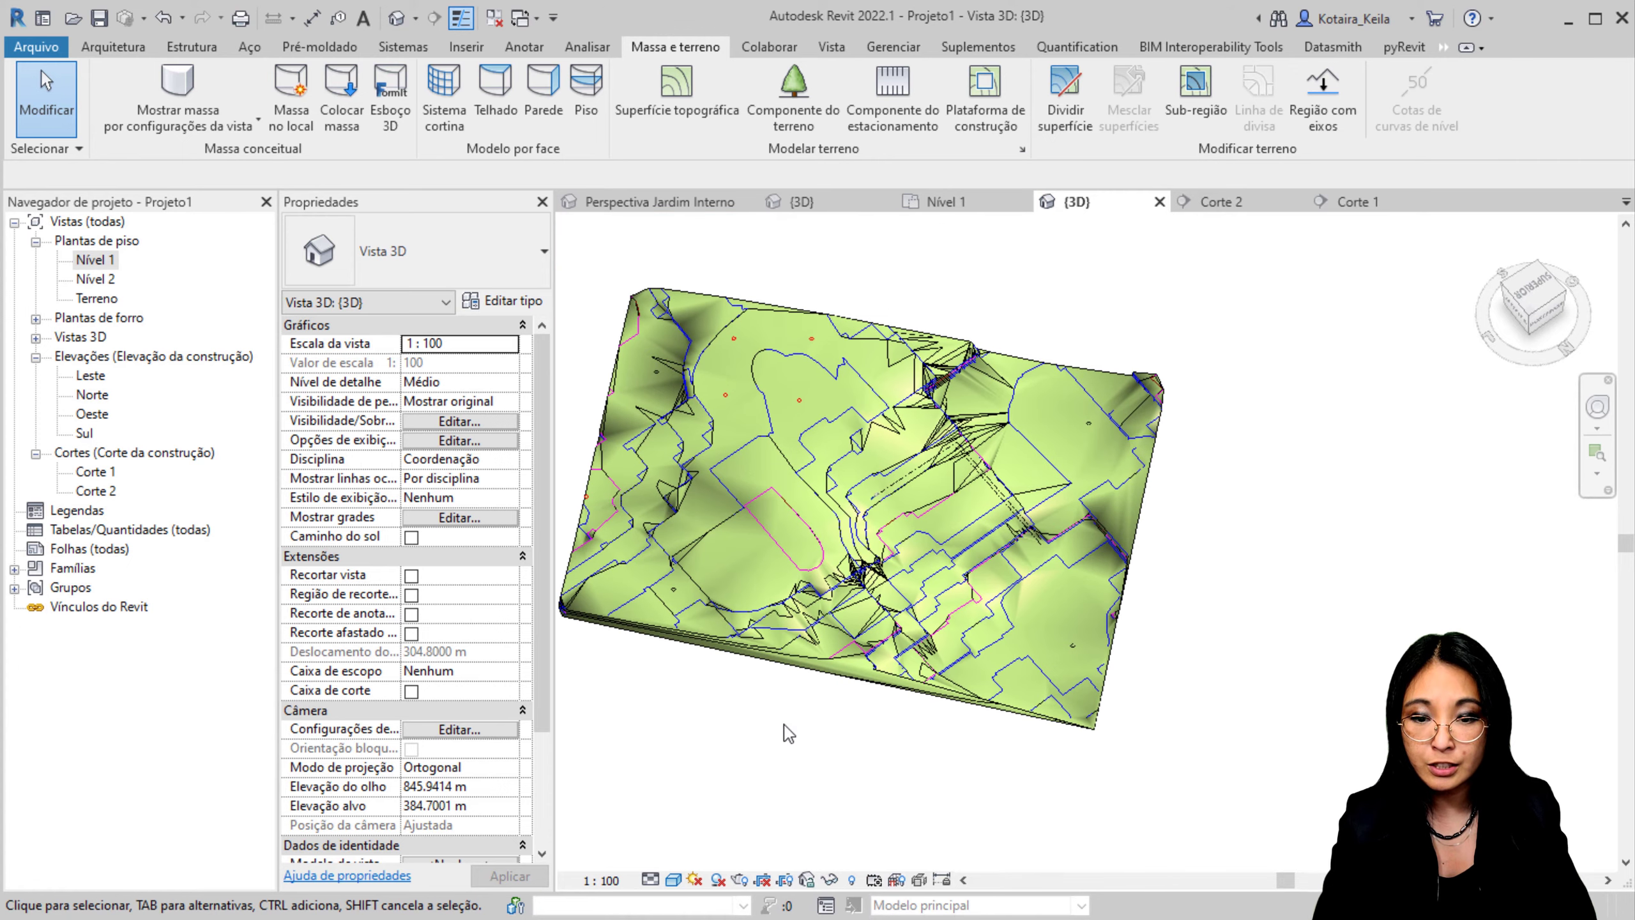
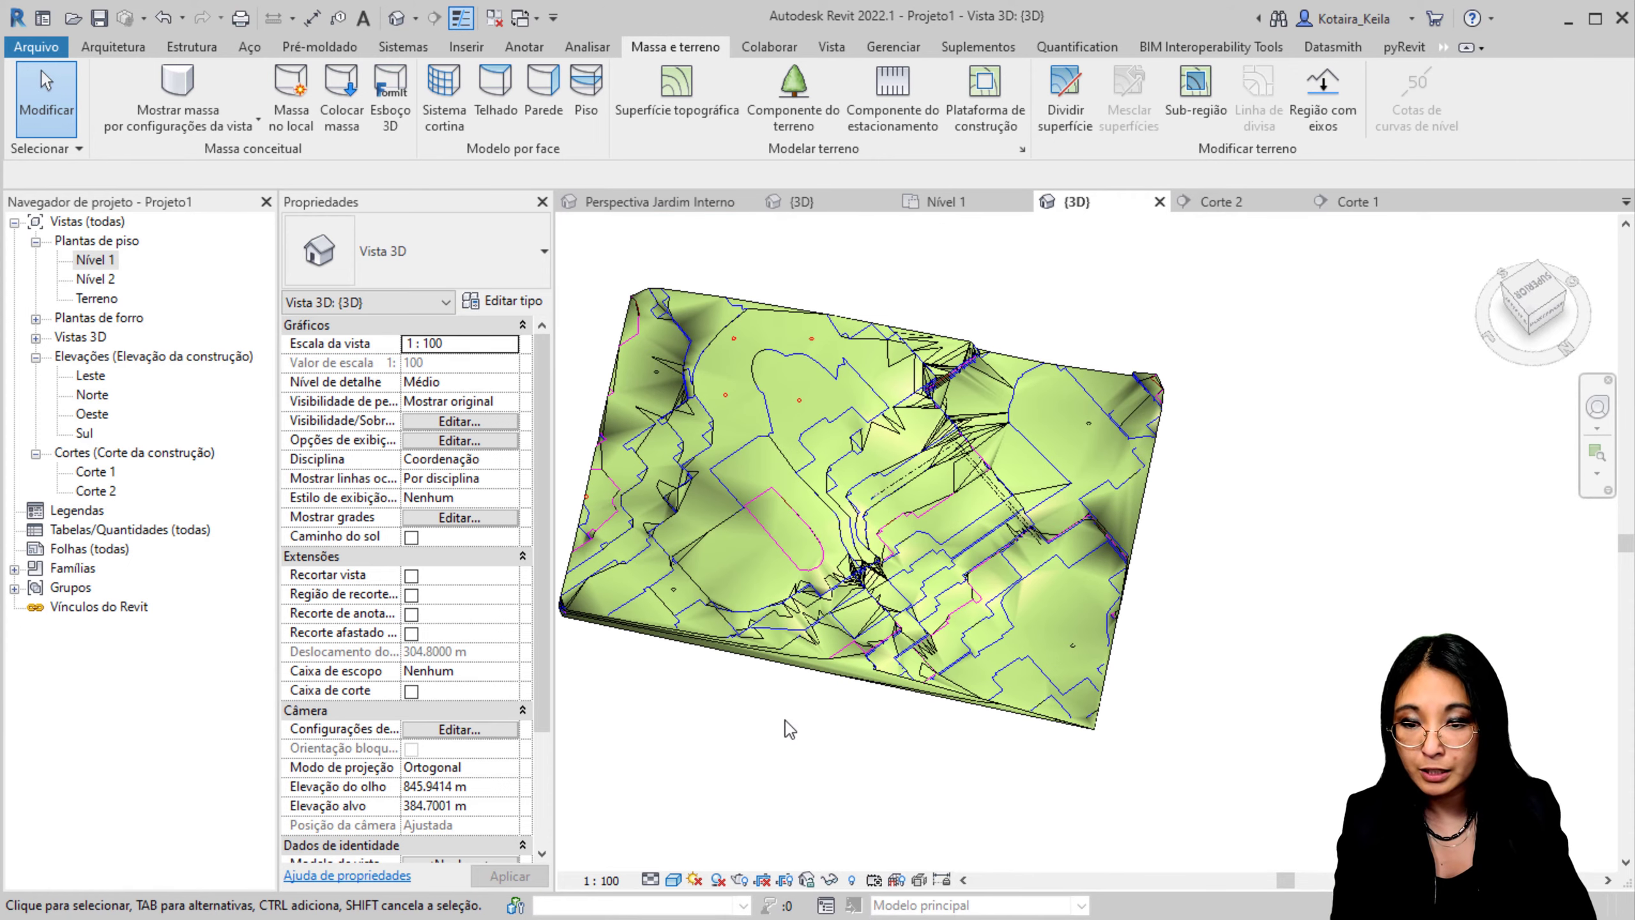
Step: Start a sub-region in the Nível 1 plan and pick both edge lines of Rua Argeu Guimarães and the adjoining map boundary lines
double_click(96, 260)
scroll(941, 426, "down", 5)
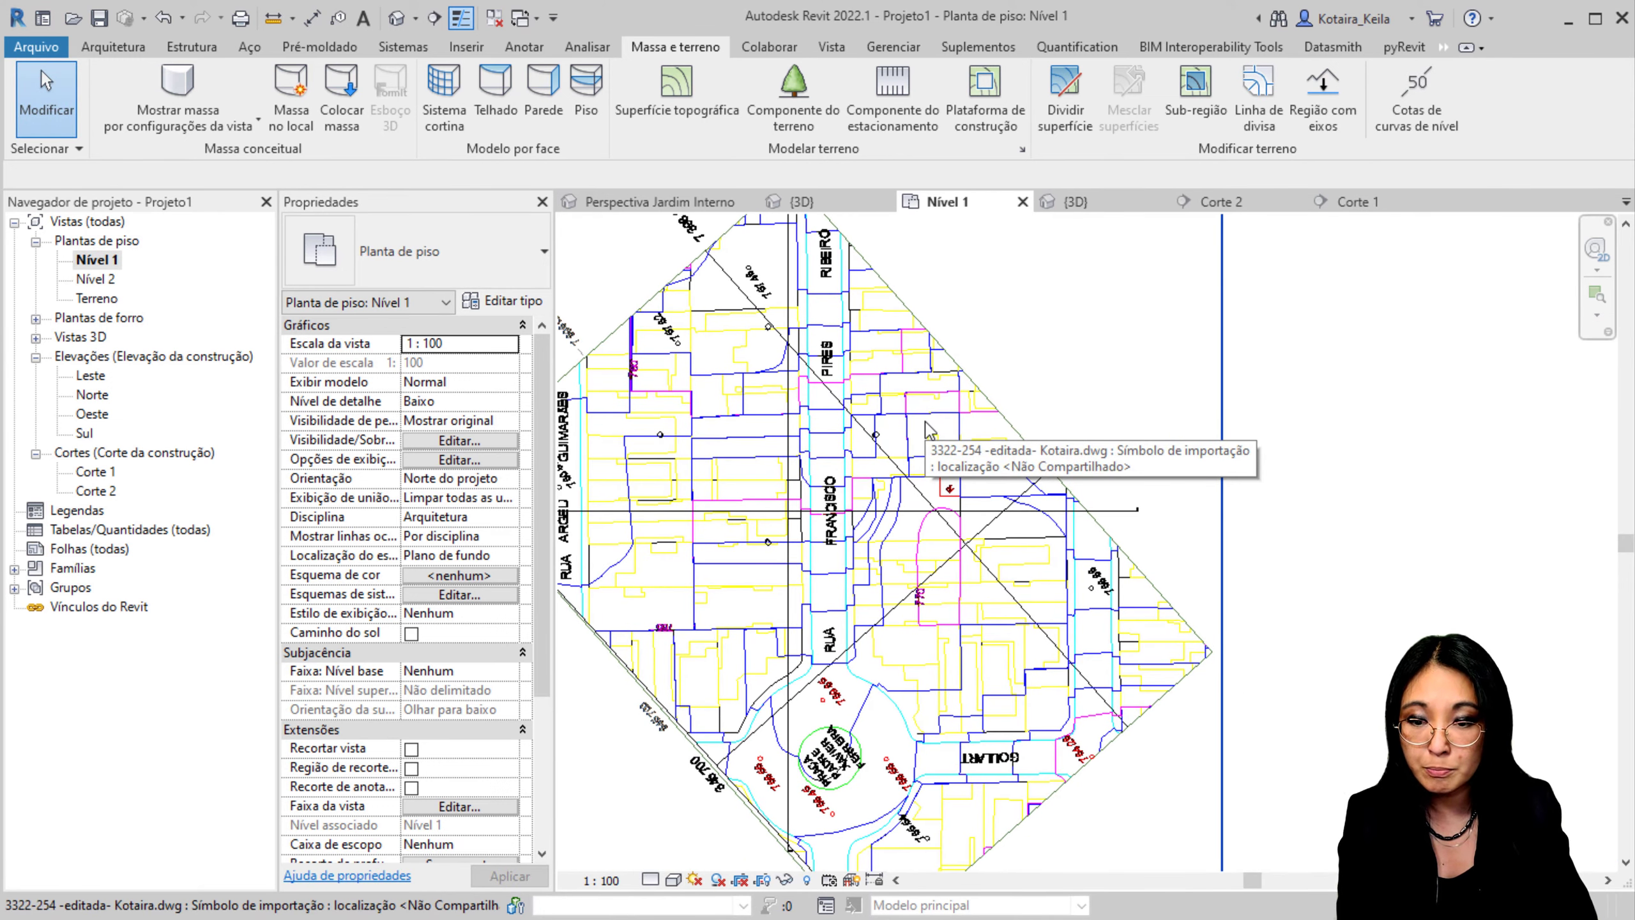
middle_click_drag(987, 455, 1095, 460)
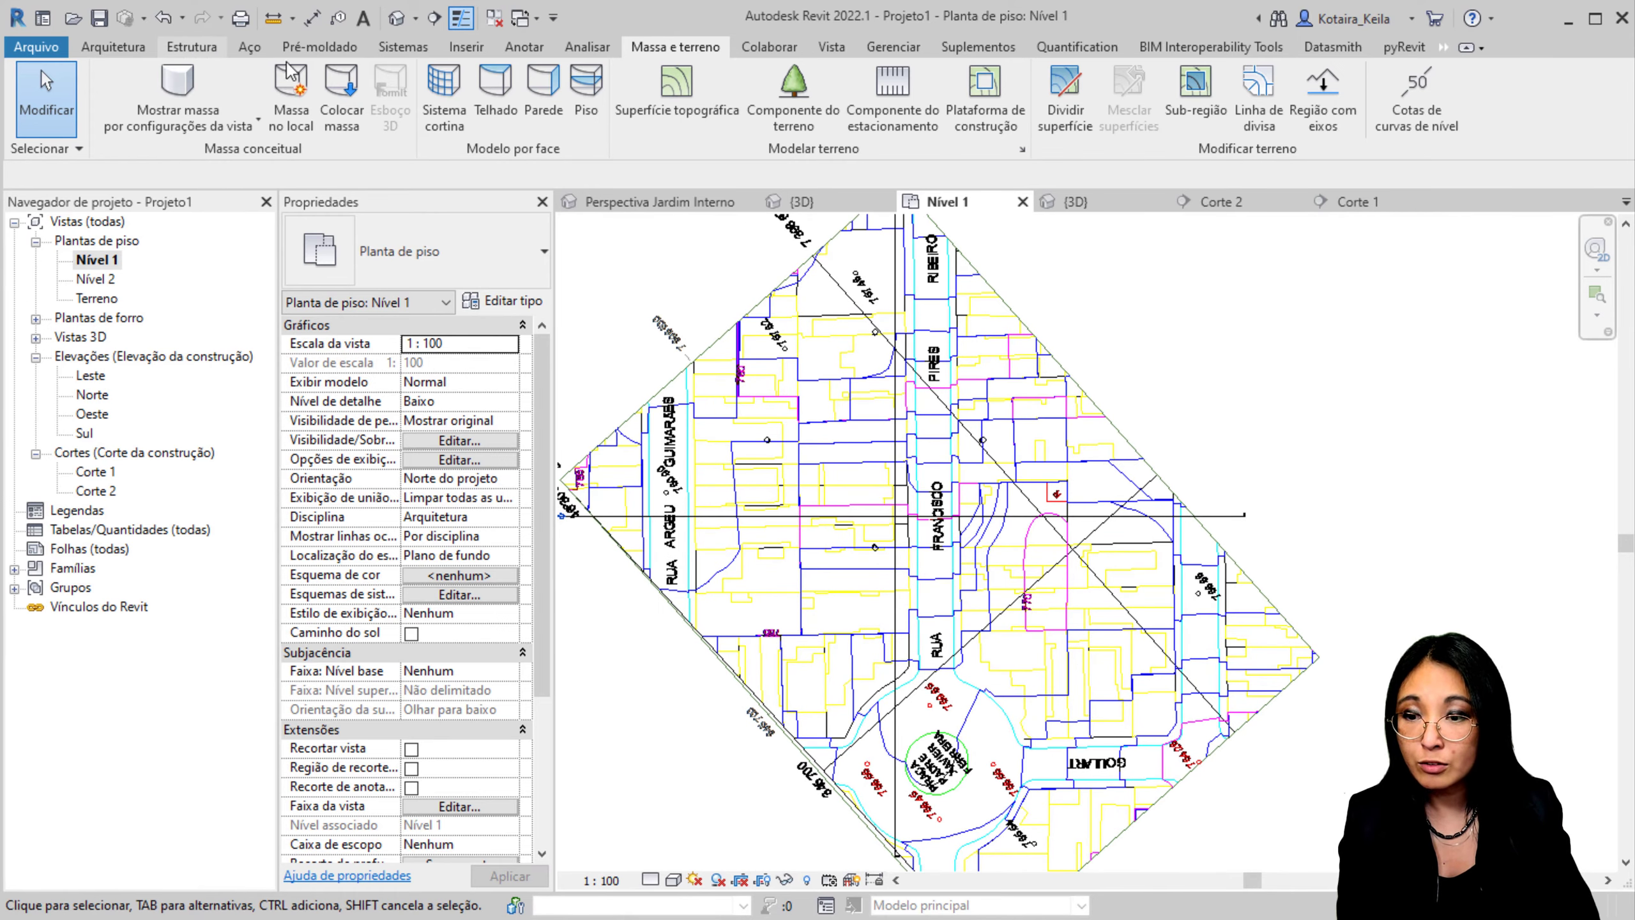
left_click(1180, 129)
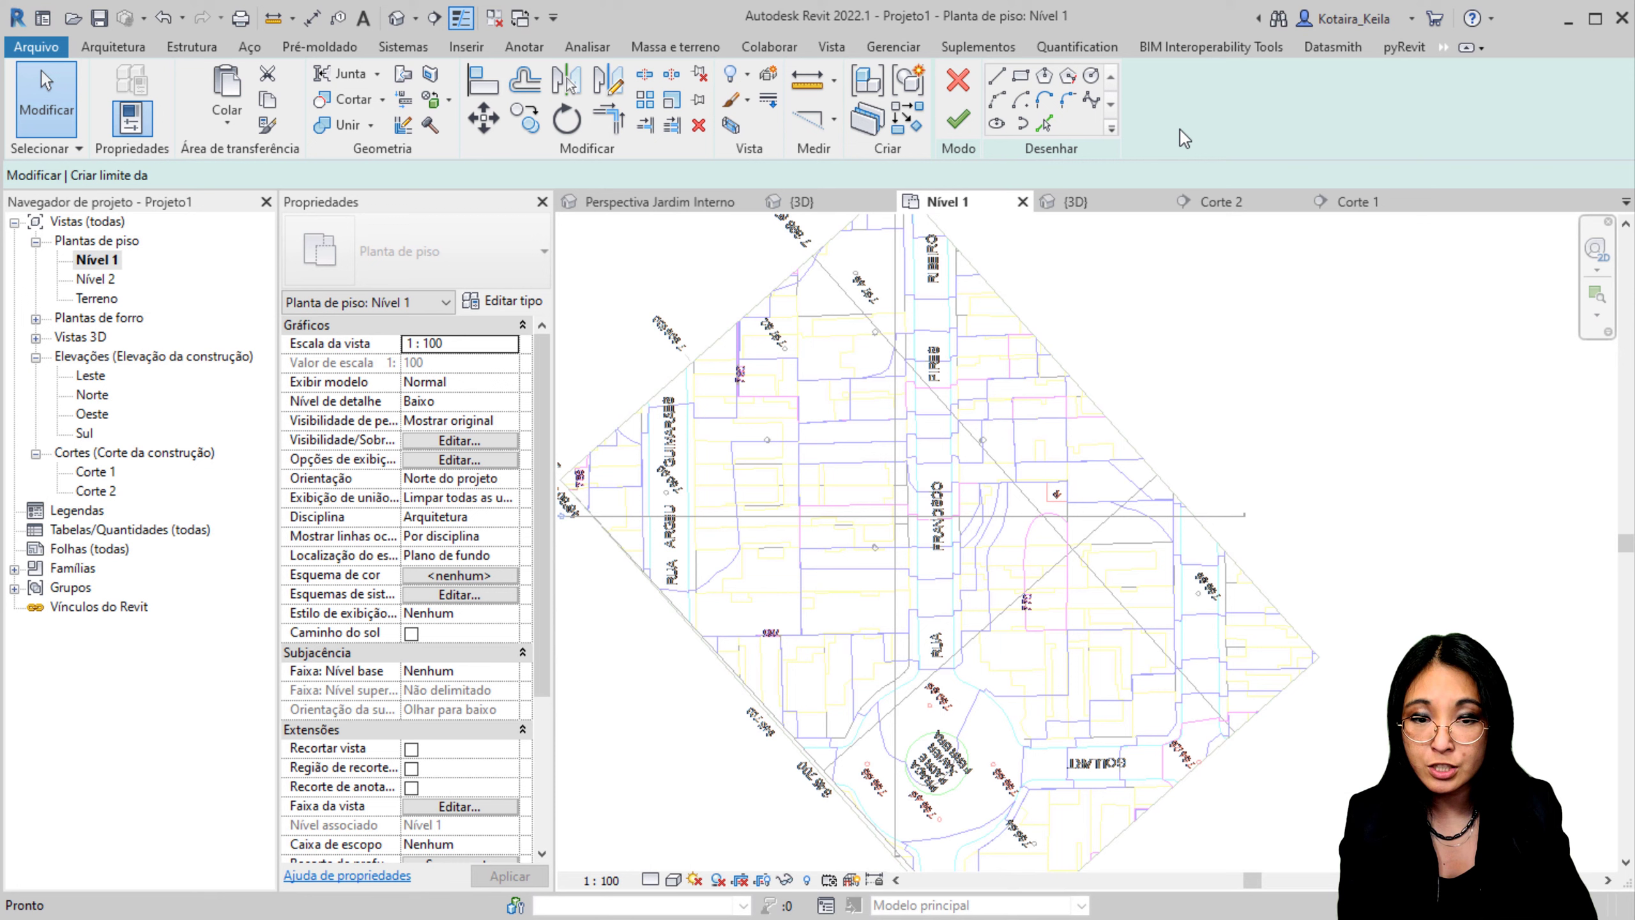
left_click(1046, 122)
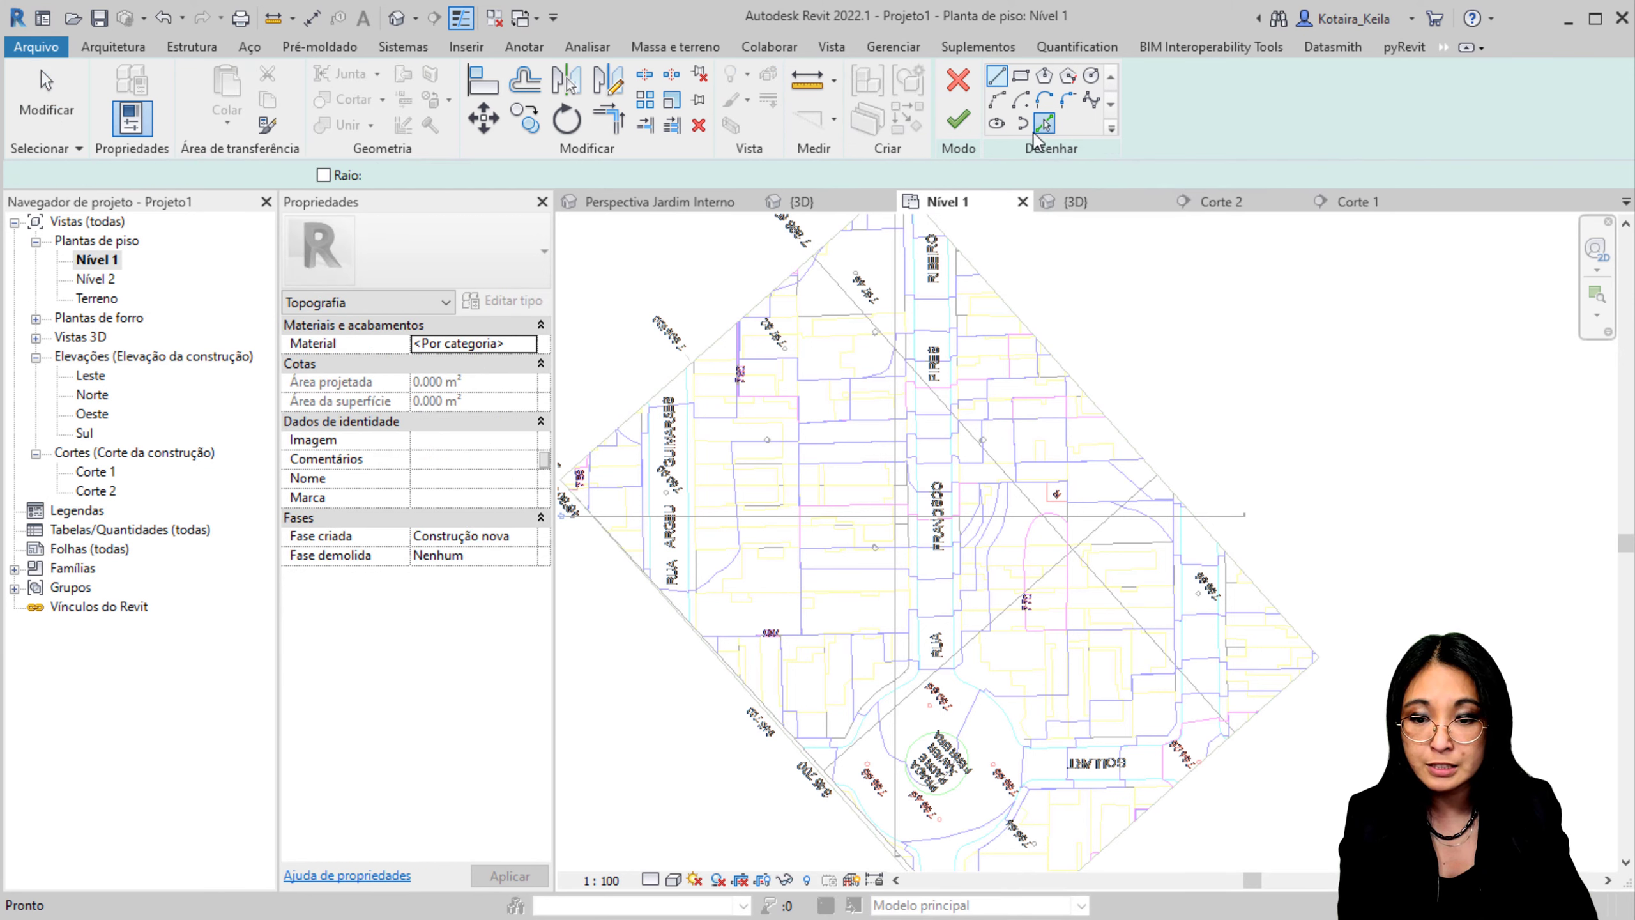
scroll(651, 484, "up", 5)
left_click(642, 484)
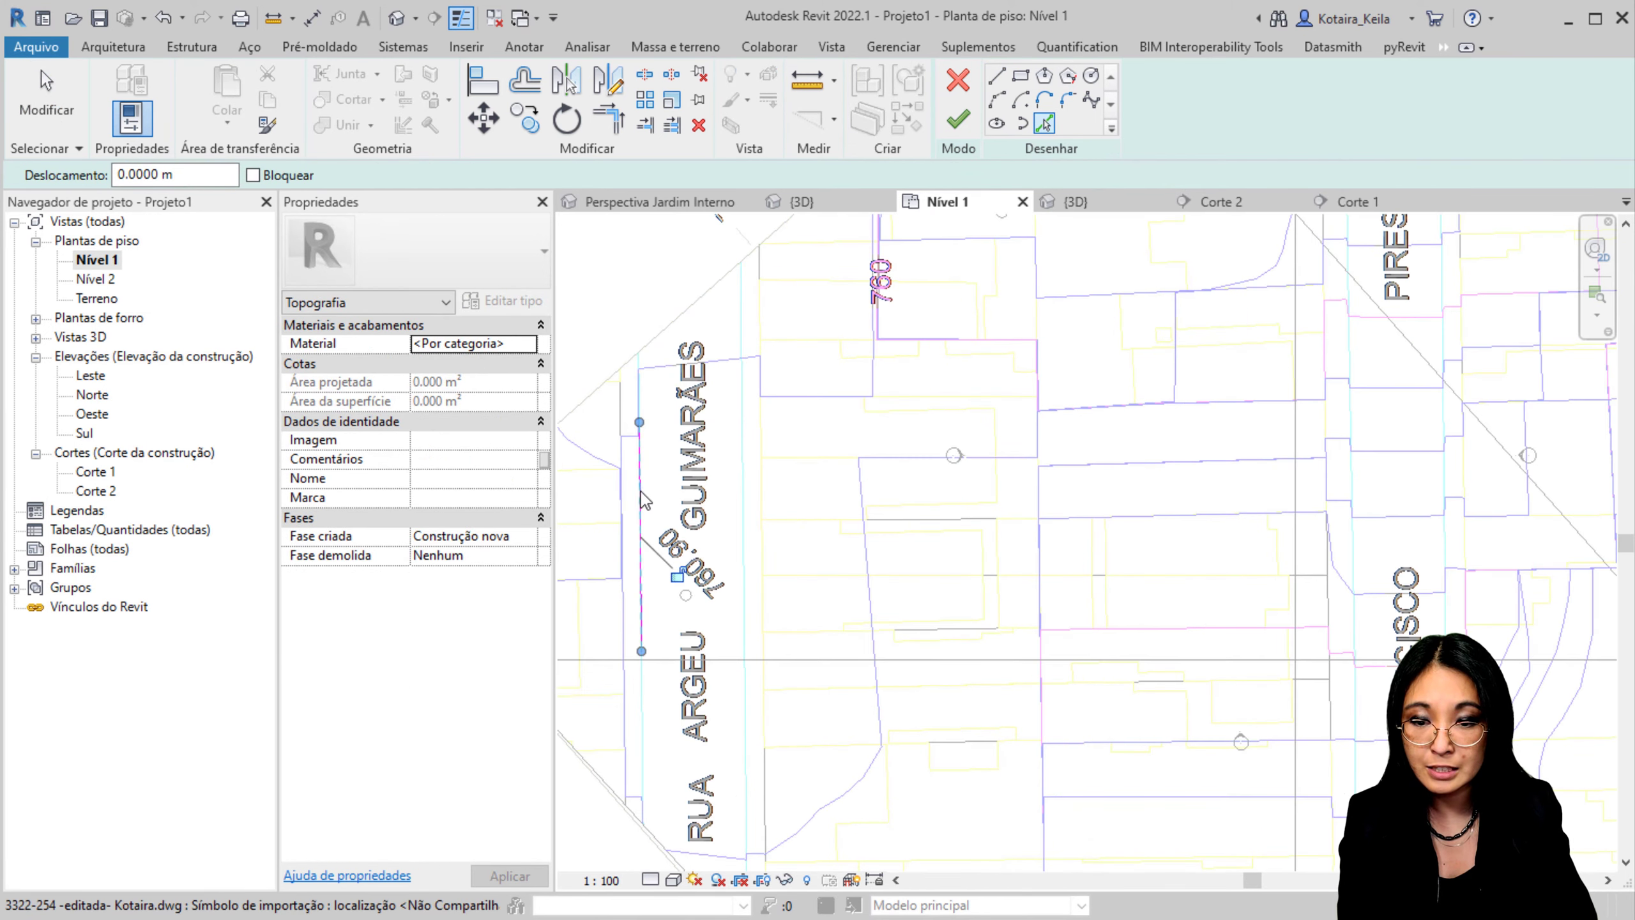
left_click(746, 506)
middle_click_drag(698, 804, 723, 547)
left_click(734, 637)
Step: Pick edge line segments on both sides of Rua Francisco Pires Ribeiro for the sub-region boundary
scroll(1017, 501, "down", 2)
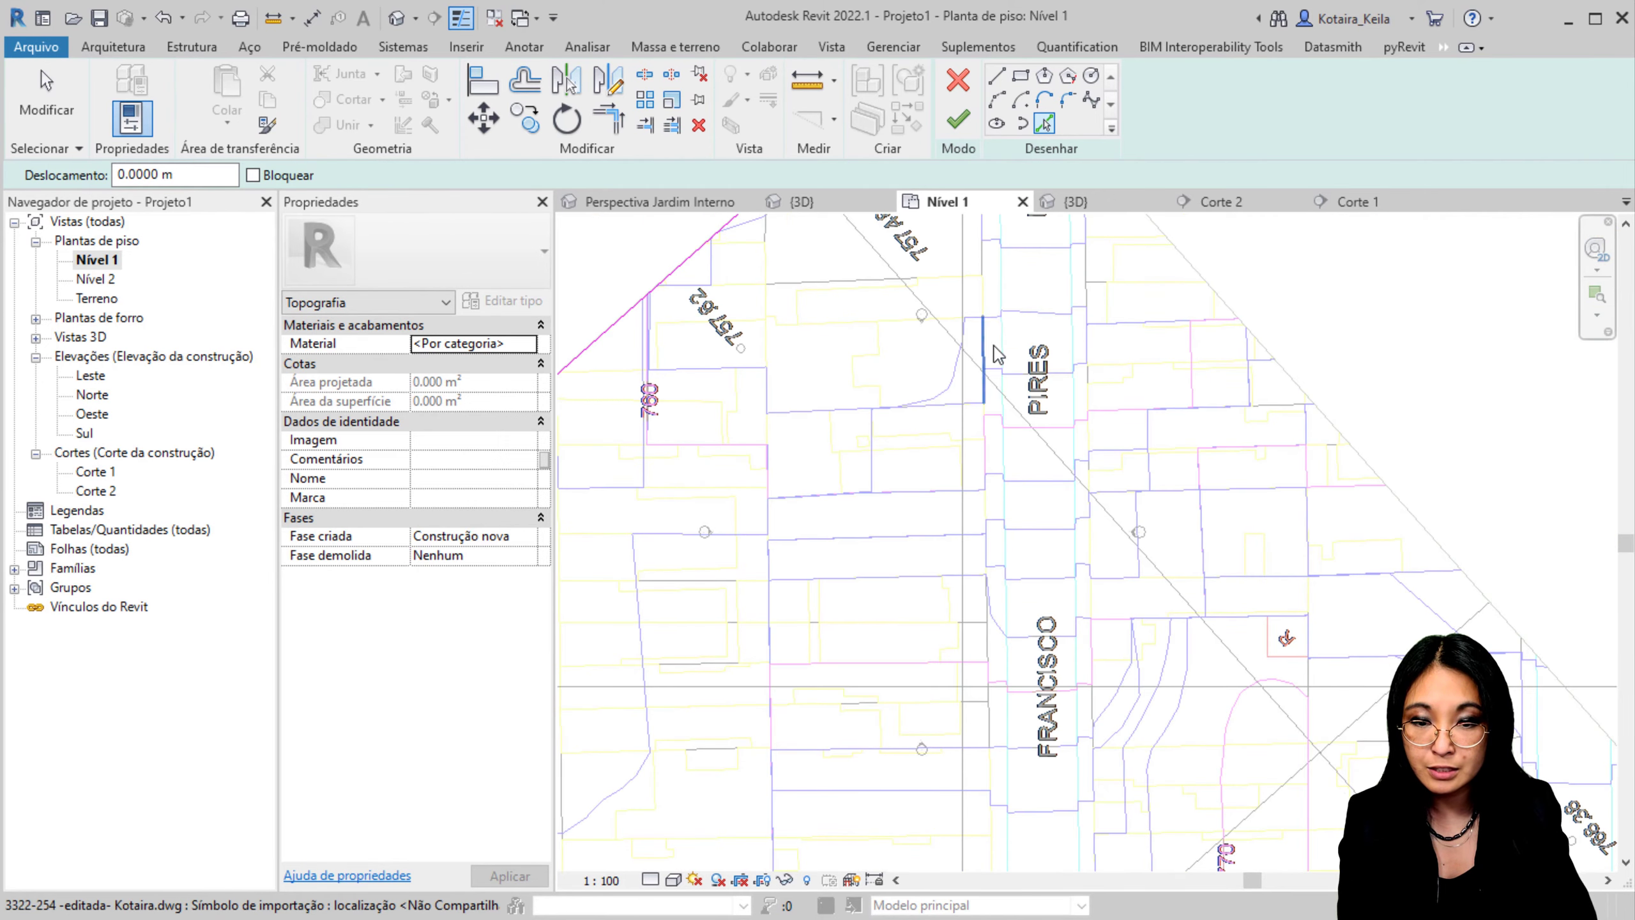
middle_click_drag(949, 504, 856, 506)
scroll(856, 506, "up", 2)
middle_click_drag(860, 632, 996, 494)
left_click(996, 494)
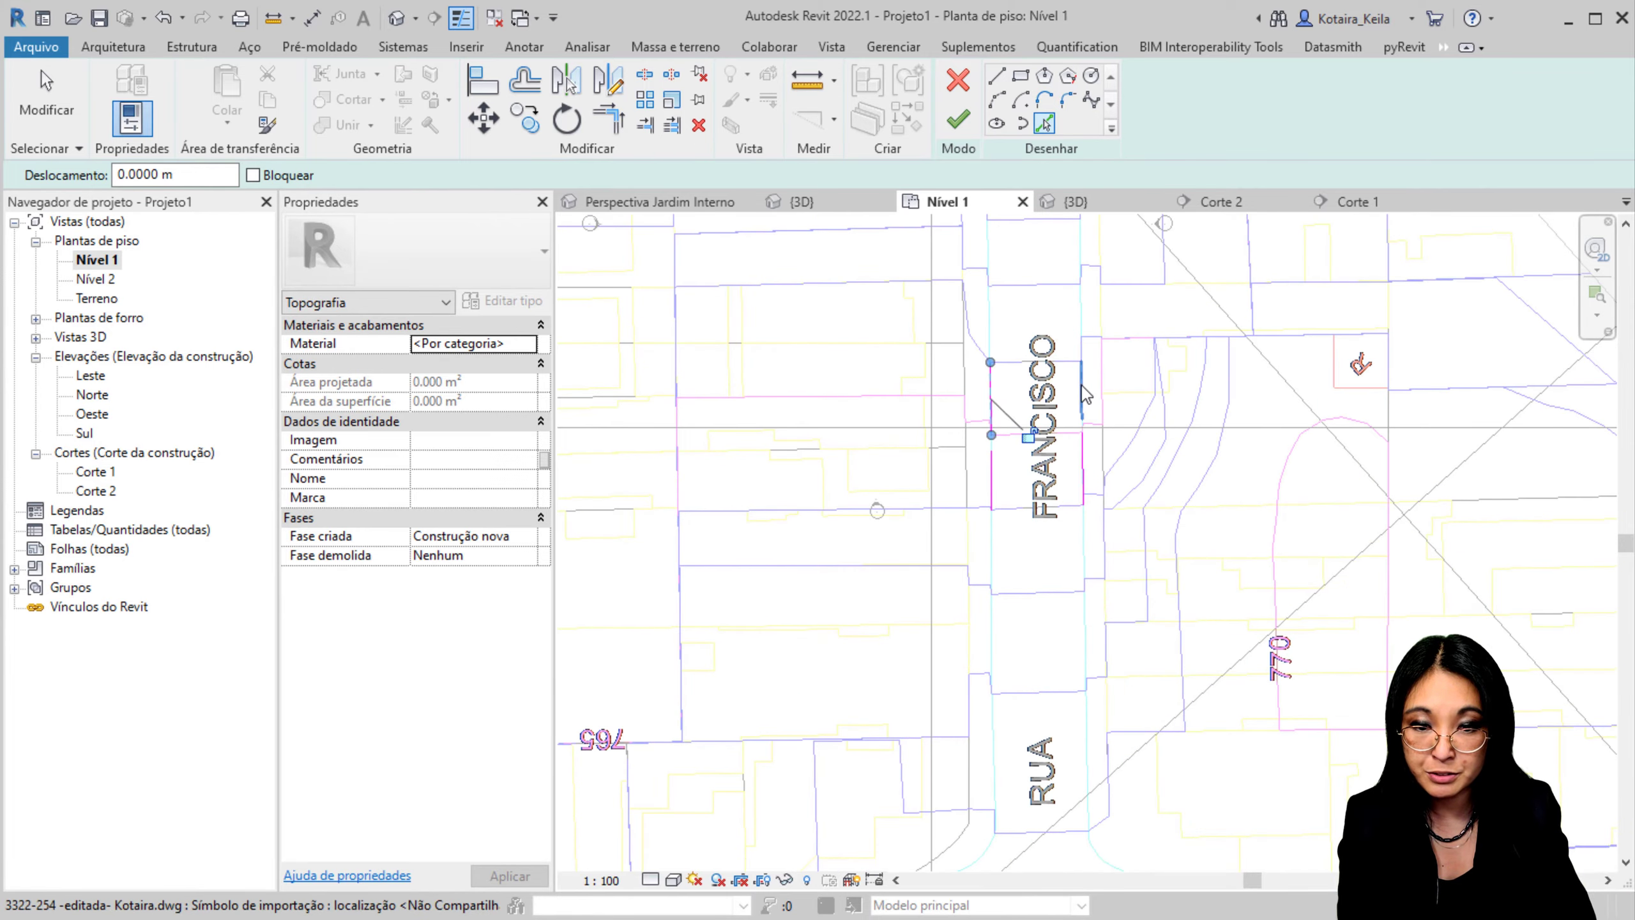
Step: Sketch a circle about 7 m in radius over the round island in the middle of the praça
scroll(995, 399, "down", 3)
middle_click_drag(1042, 721, 999, 533)
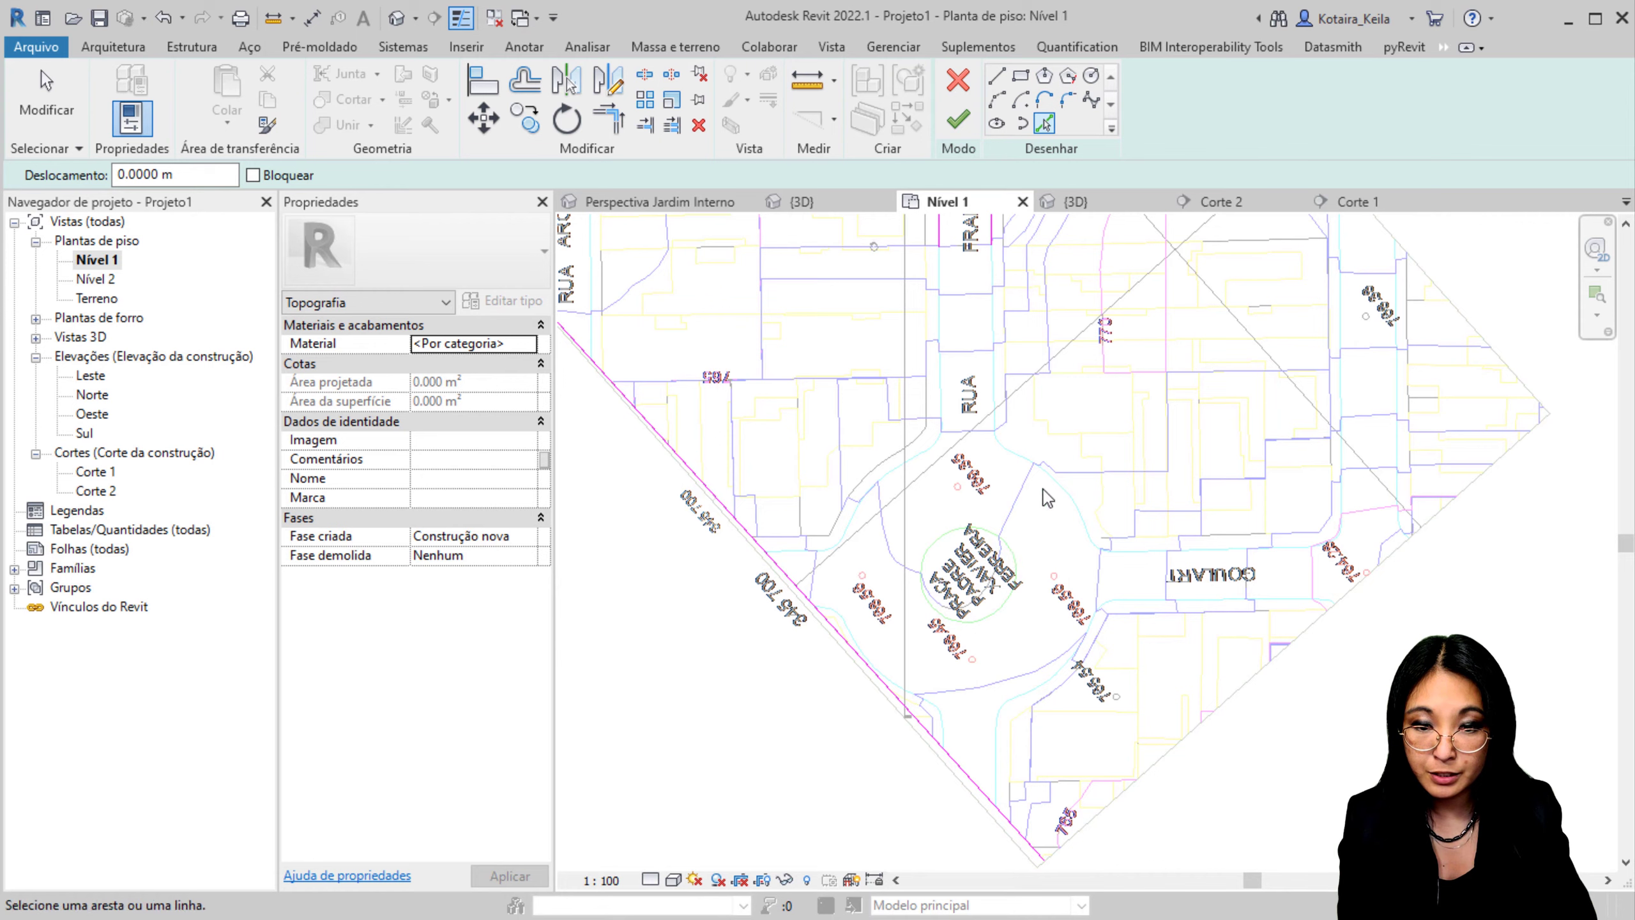
scroll(1004, 554, "up", 4)
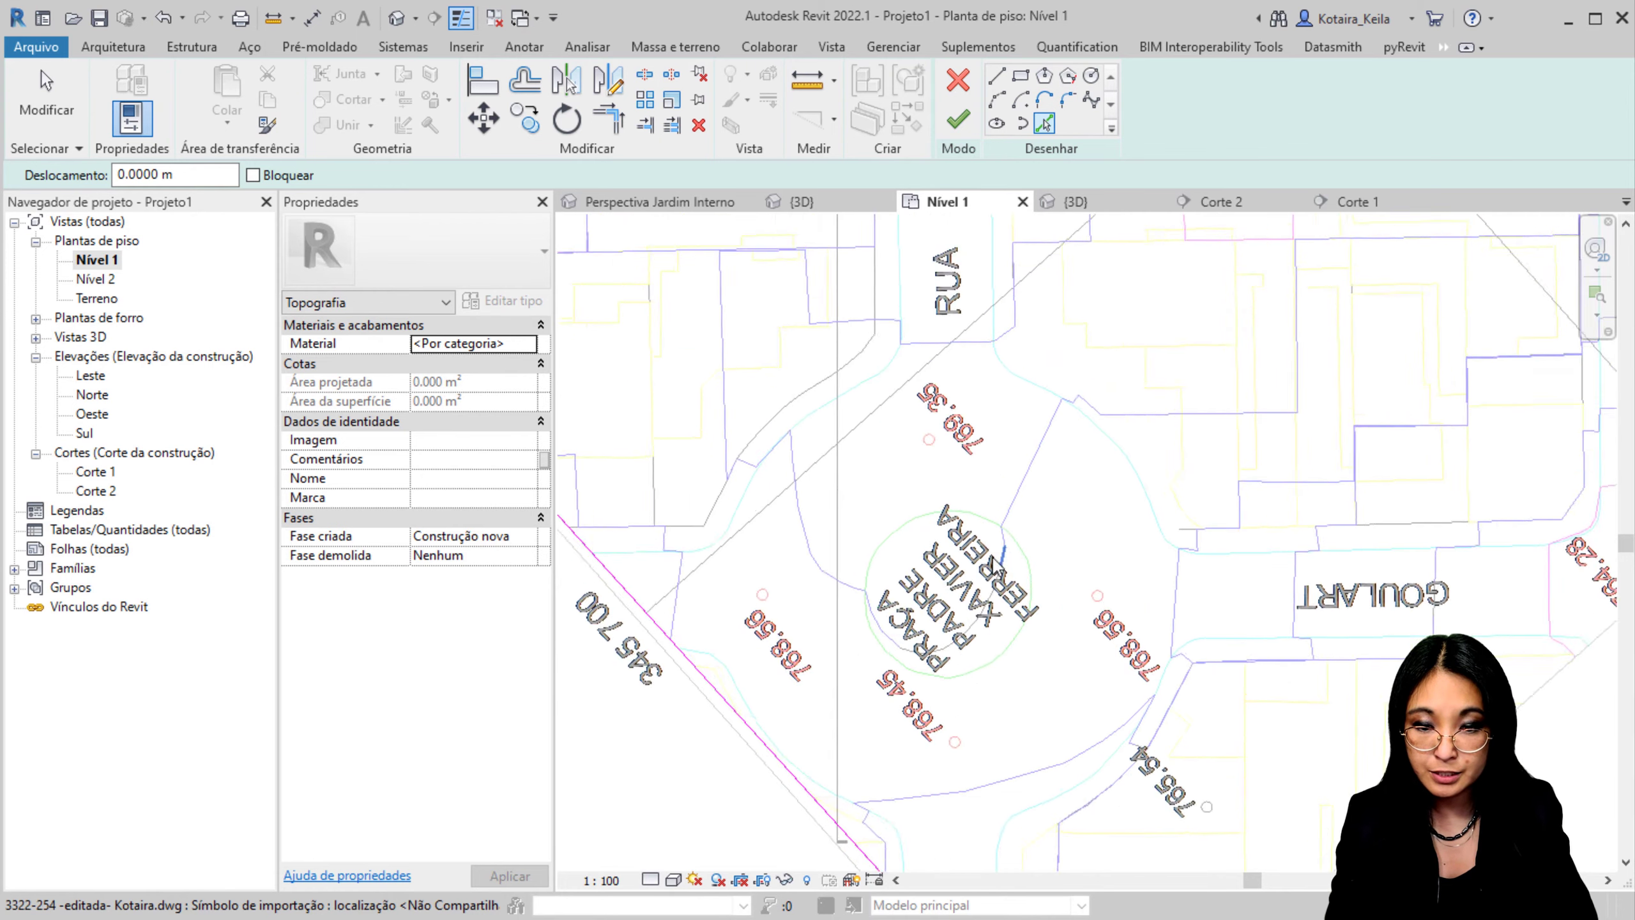
left_click(1090, 78)
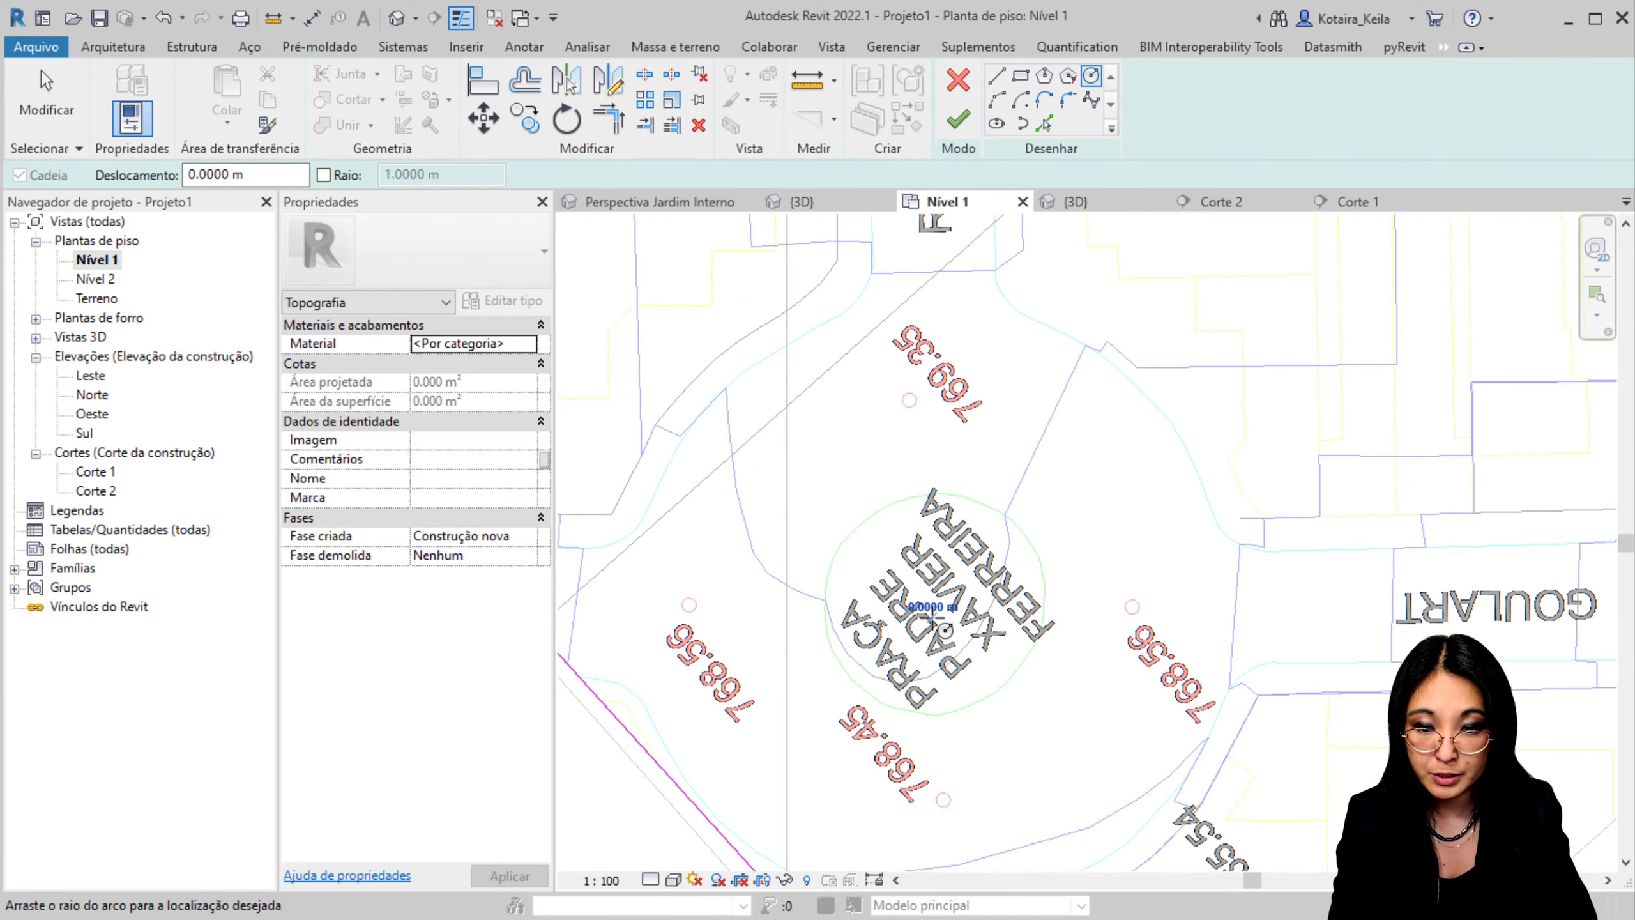
left_click(934, 615)
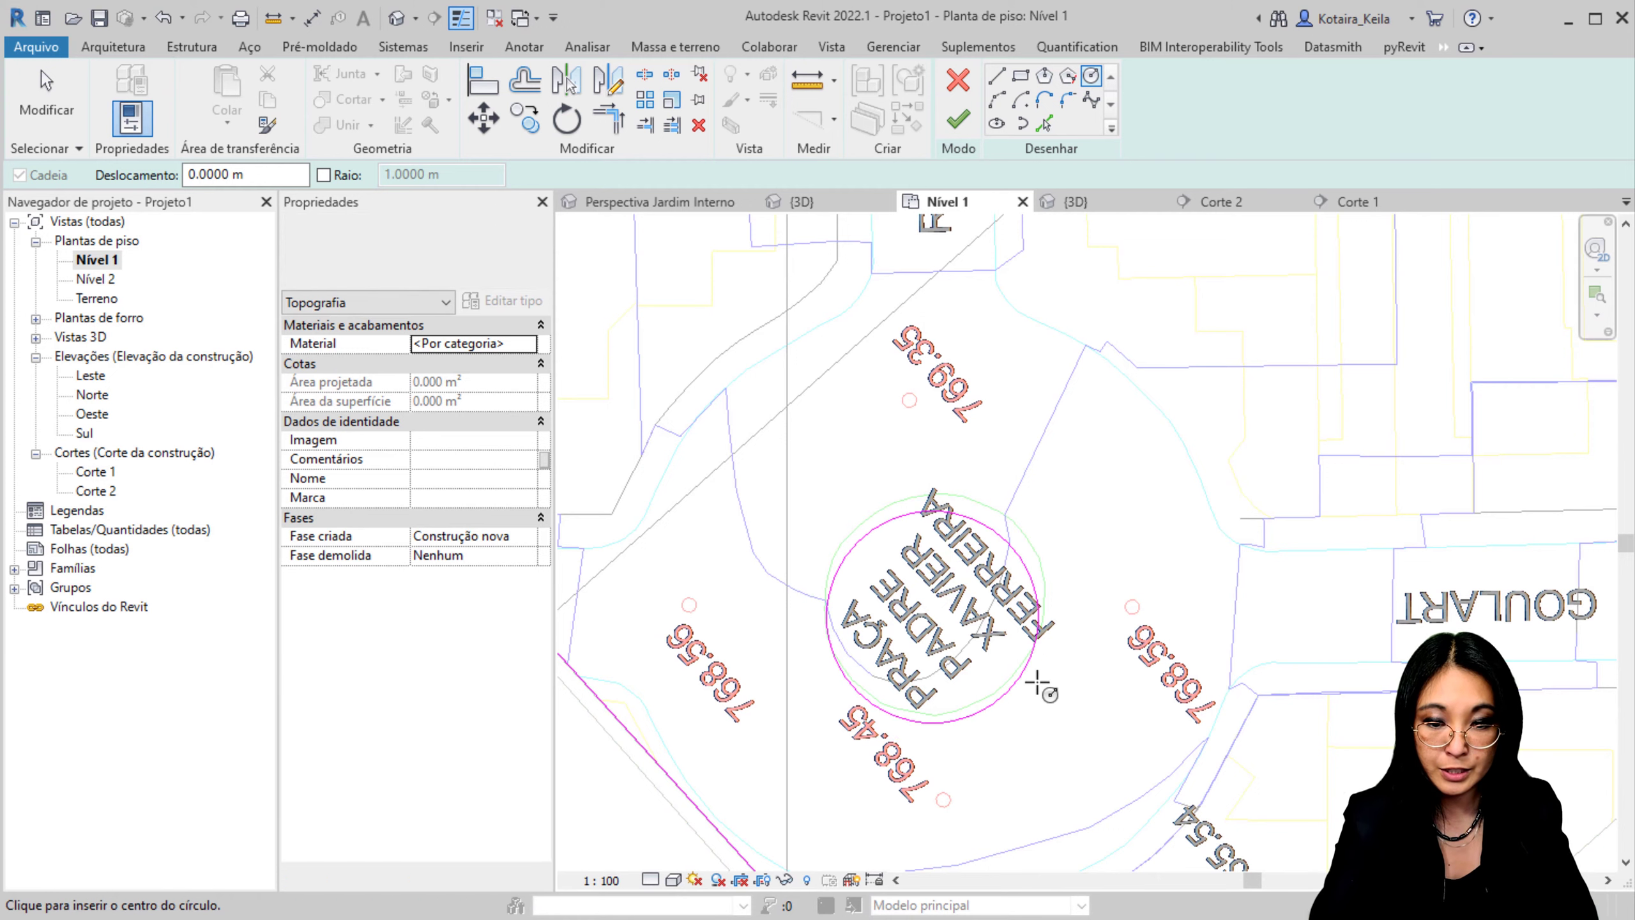
left_click(1040, 680)
key("Escape")
key("Escape")
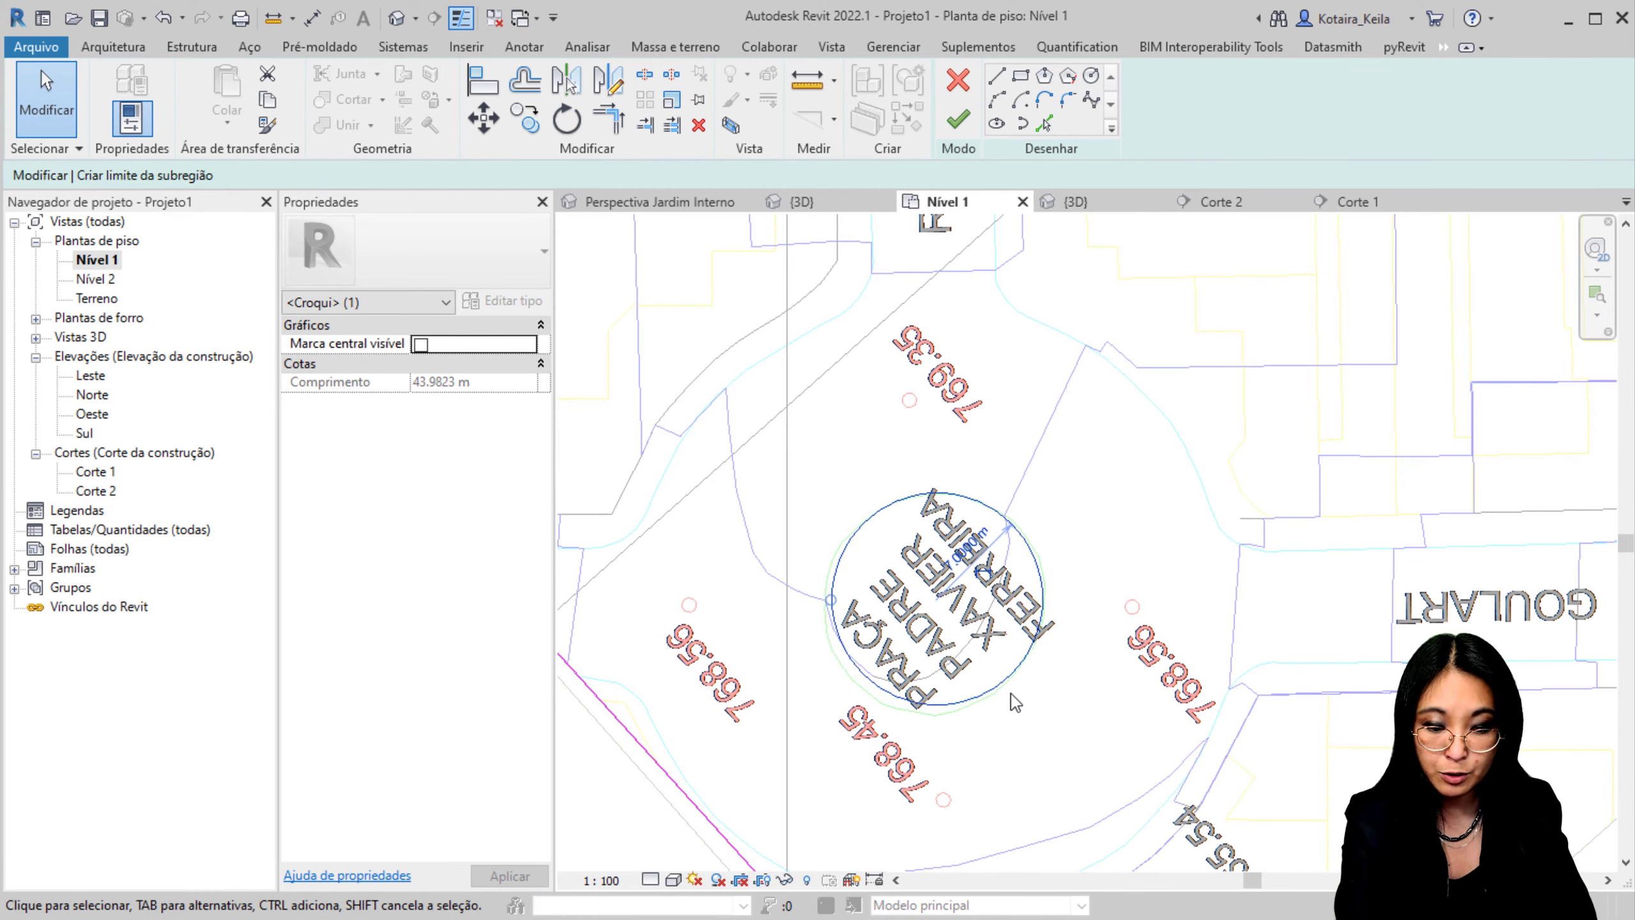
Step: Pick the upper and lower edge lines of the Goulart street beside the praça for the sub-region boundary
scroll(1024, 683, "down", 3)
middle_click_drag(1047, 669, 860, 773)
left_click(1045, 123)
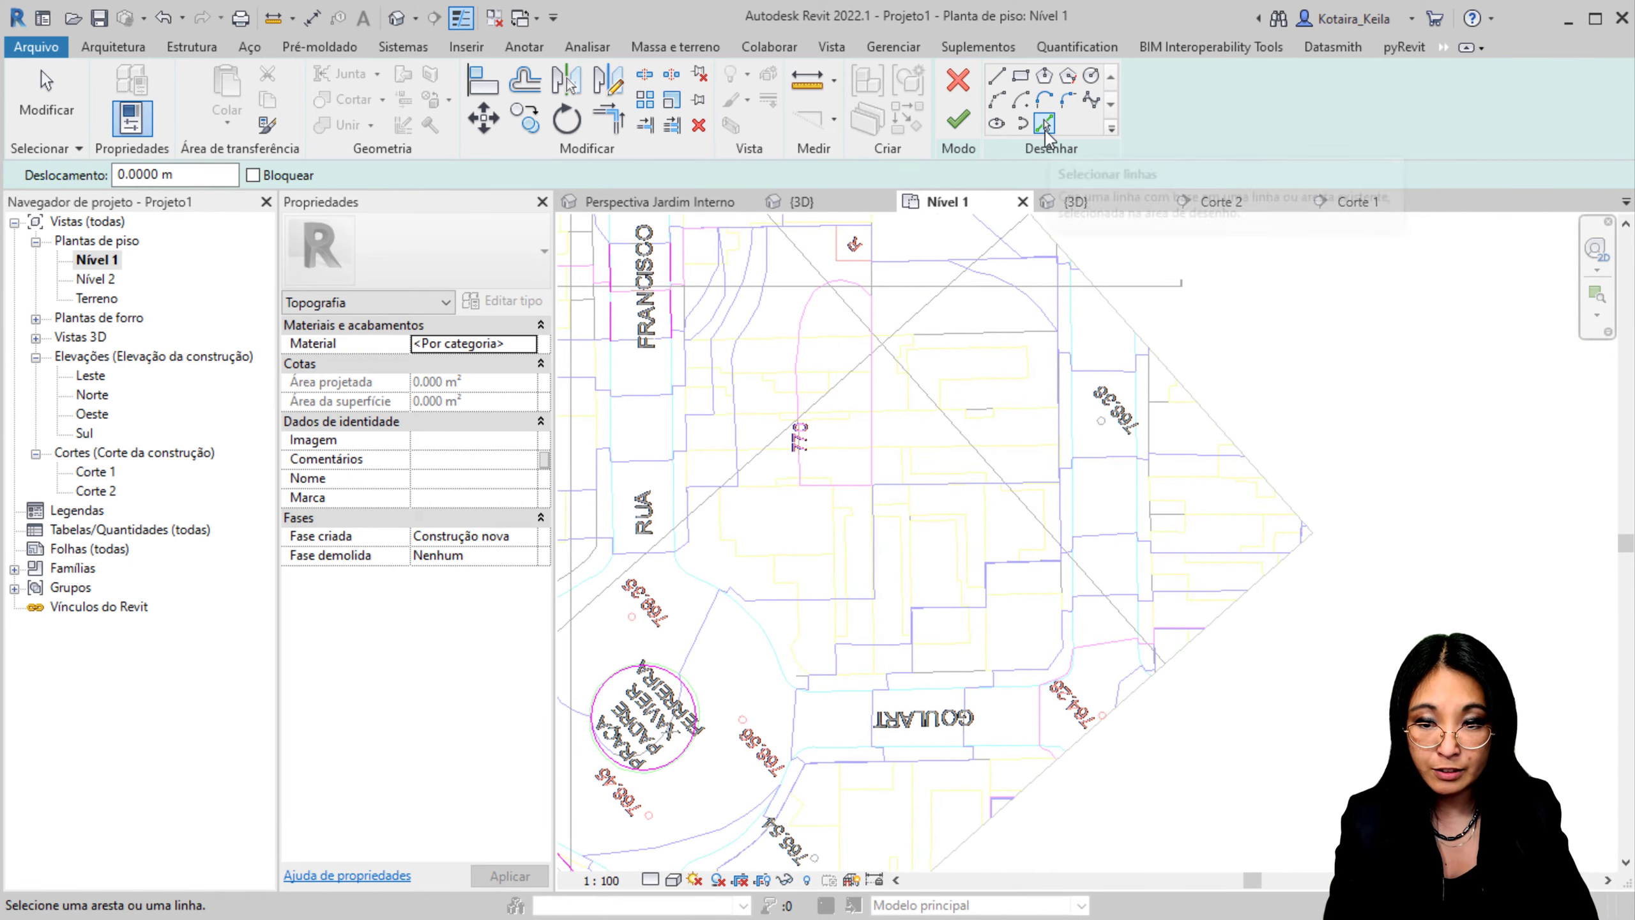
left_click(849, 691)
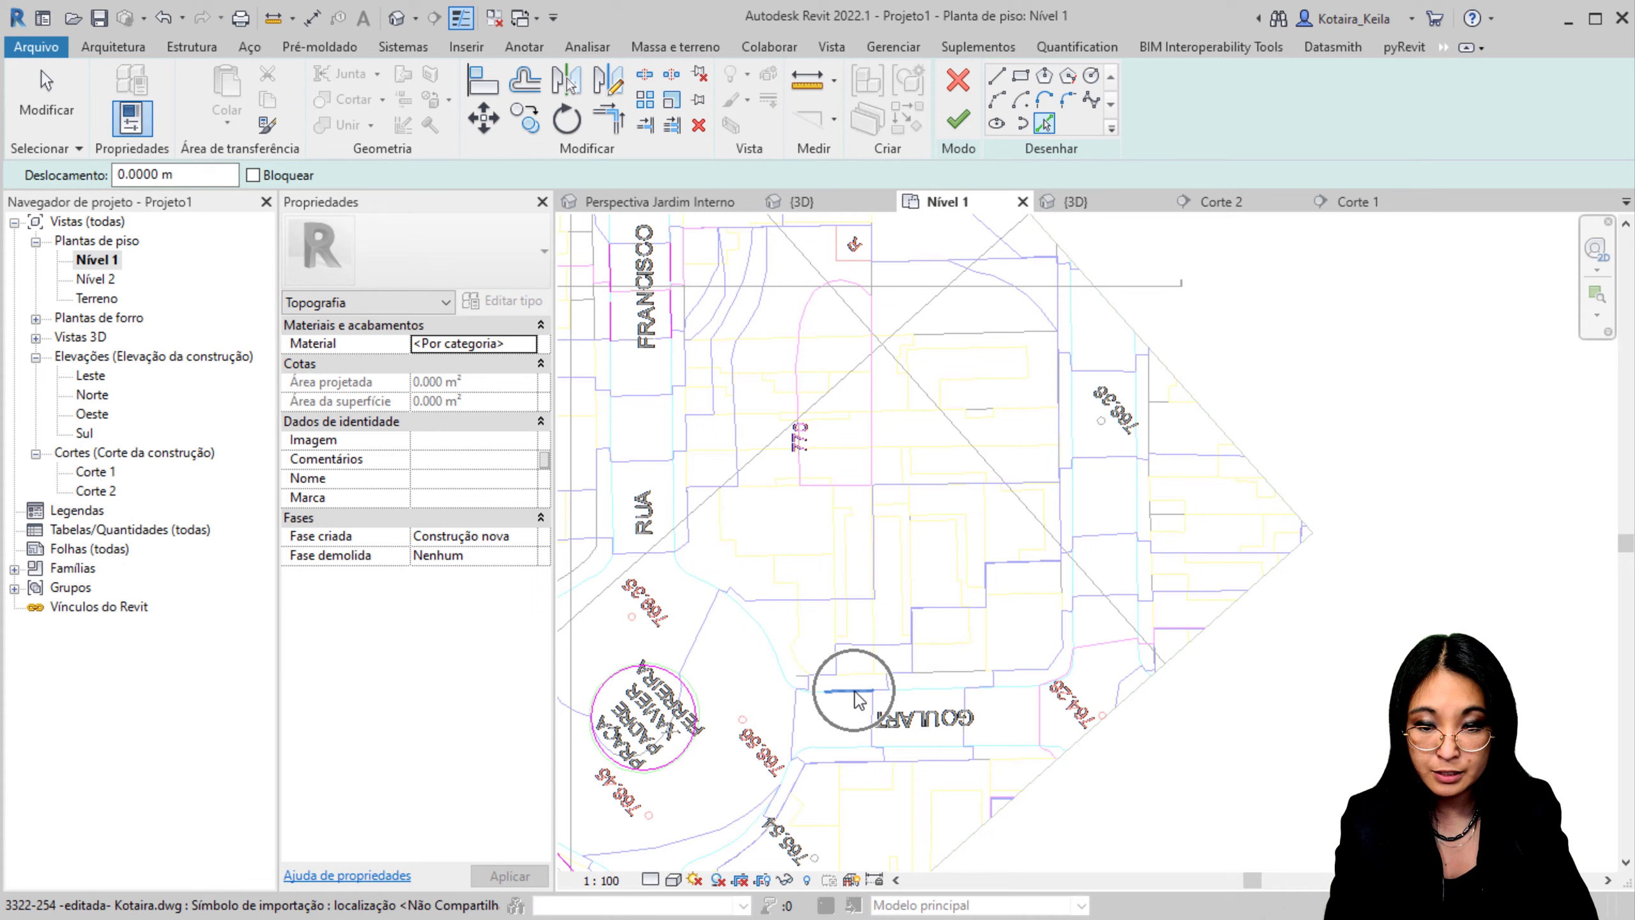
left_click(848, 747)
Step: Pick both edge lines of the vertical street near the map's eastern corner, plus the map's northeast boundary line
middle_click_drag(1087, 492, 911, 541)
left_click(898, 542)
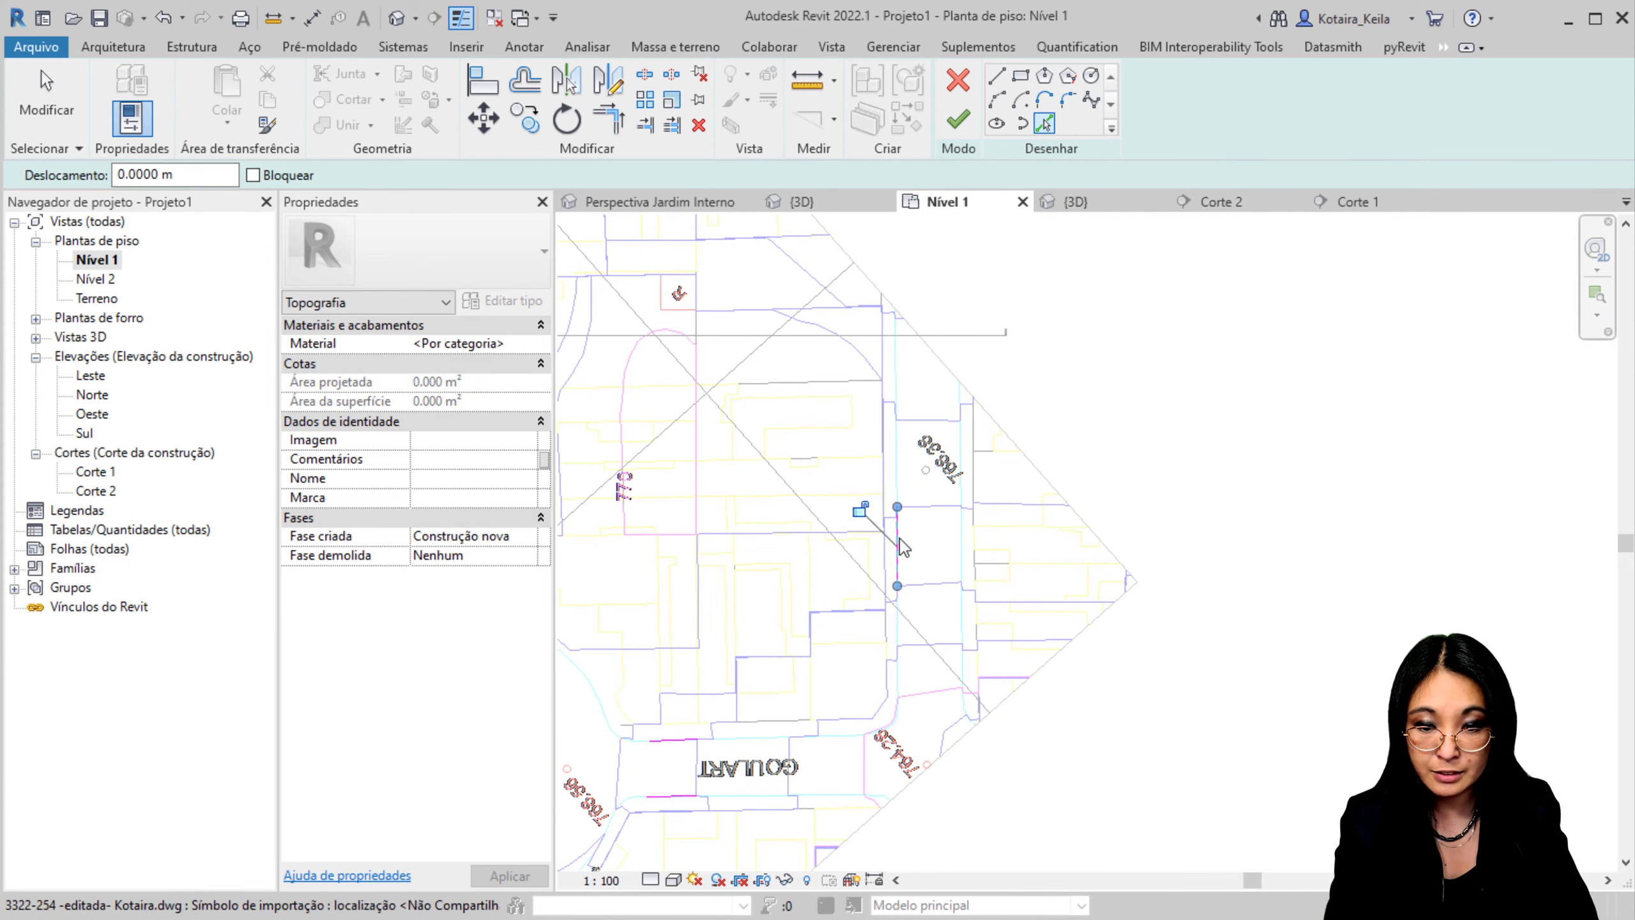
scroll(964, 563, "down", 3)
left_click(1004, 437)
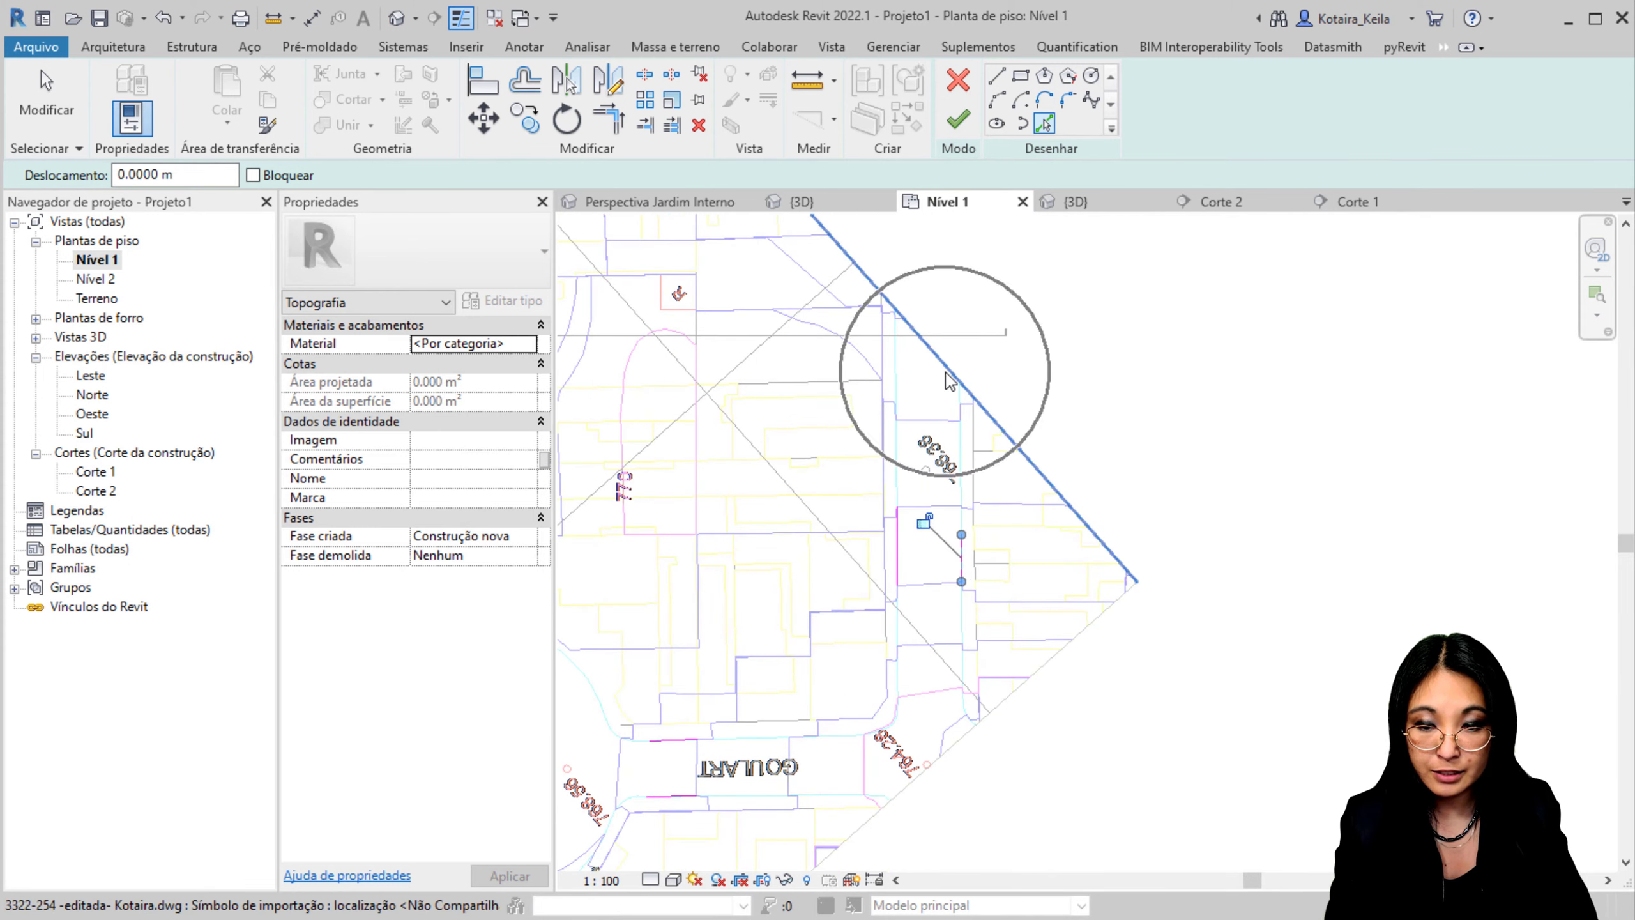
scroll(1213, 452, "down", 3)
middle_click_drag(796, 377, 833, 483)
key("Escape")
Step: Trim or extend both edge lines of Rua Argeu Guimarães to corners with the northwest and southwest map boundary lines
key("r")
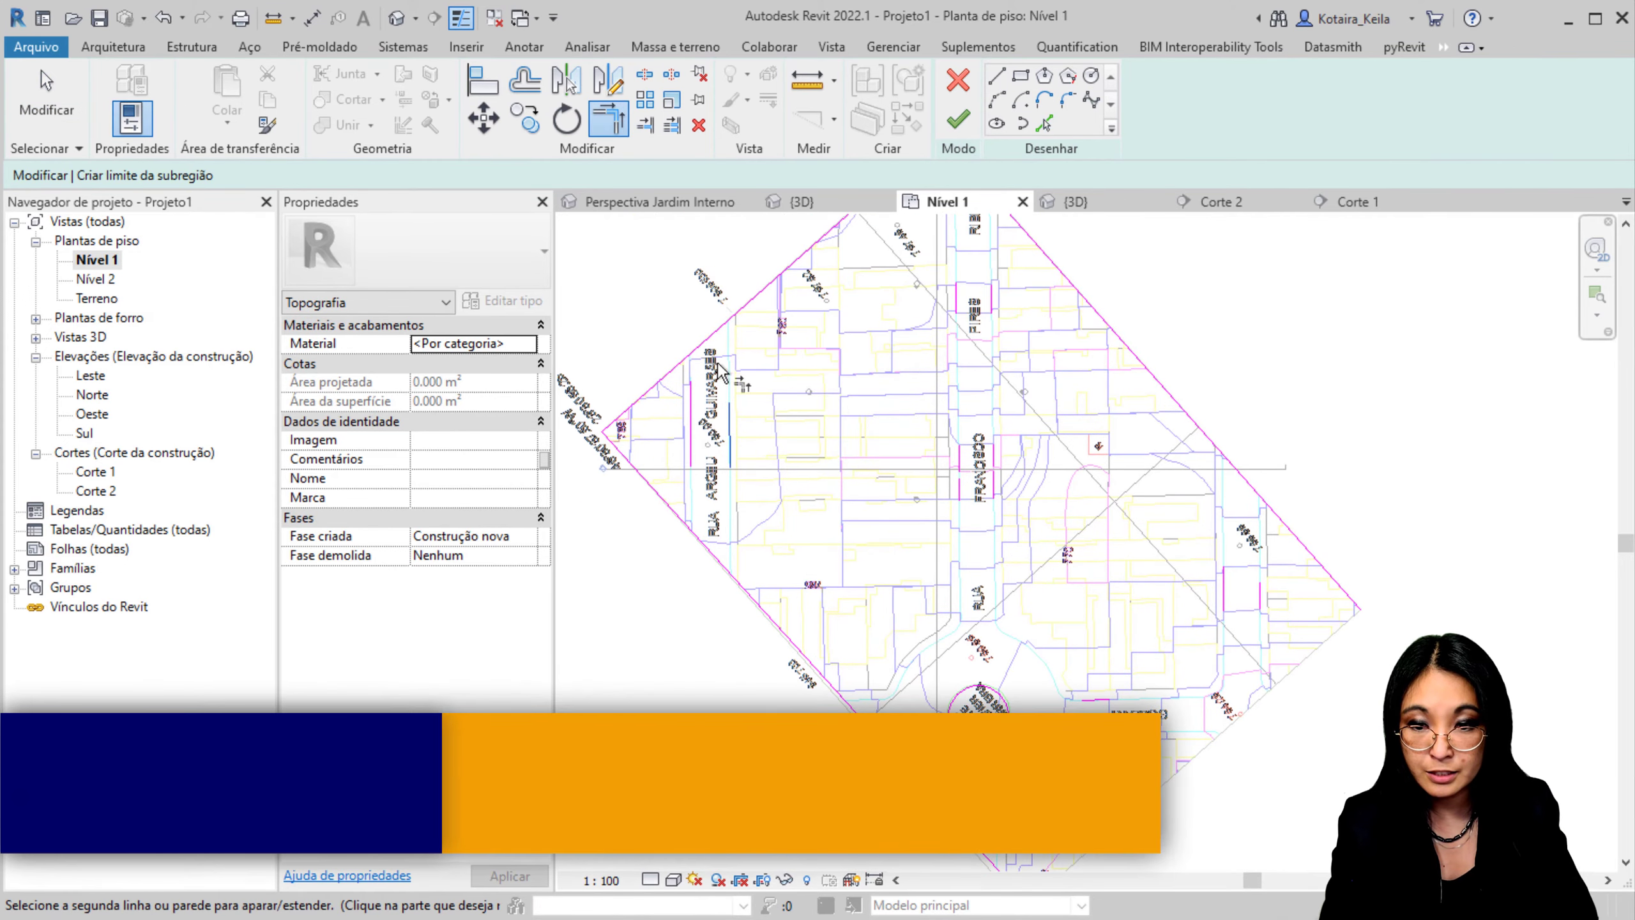
left_click(692, 412)
left_click(711, 336)
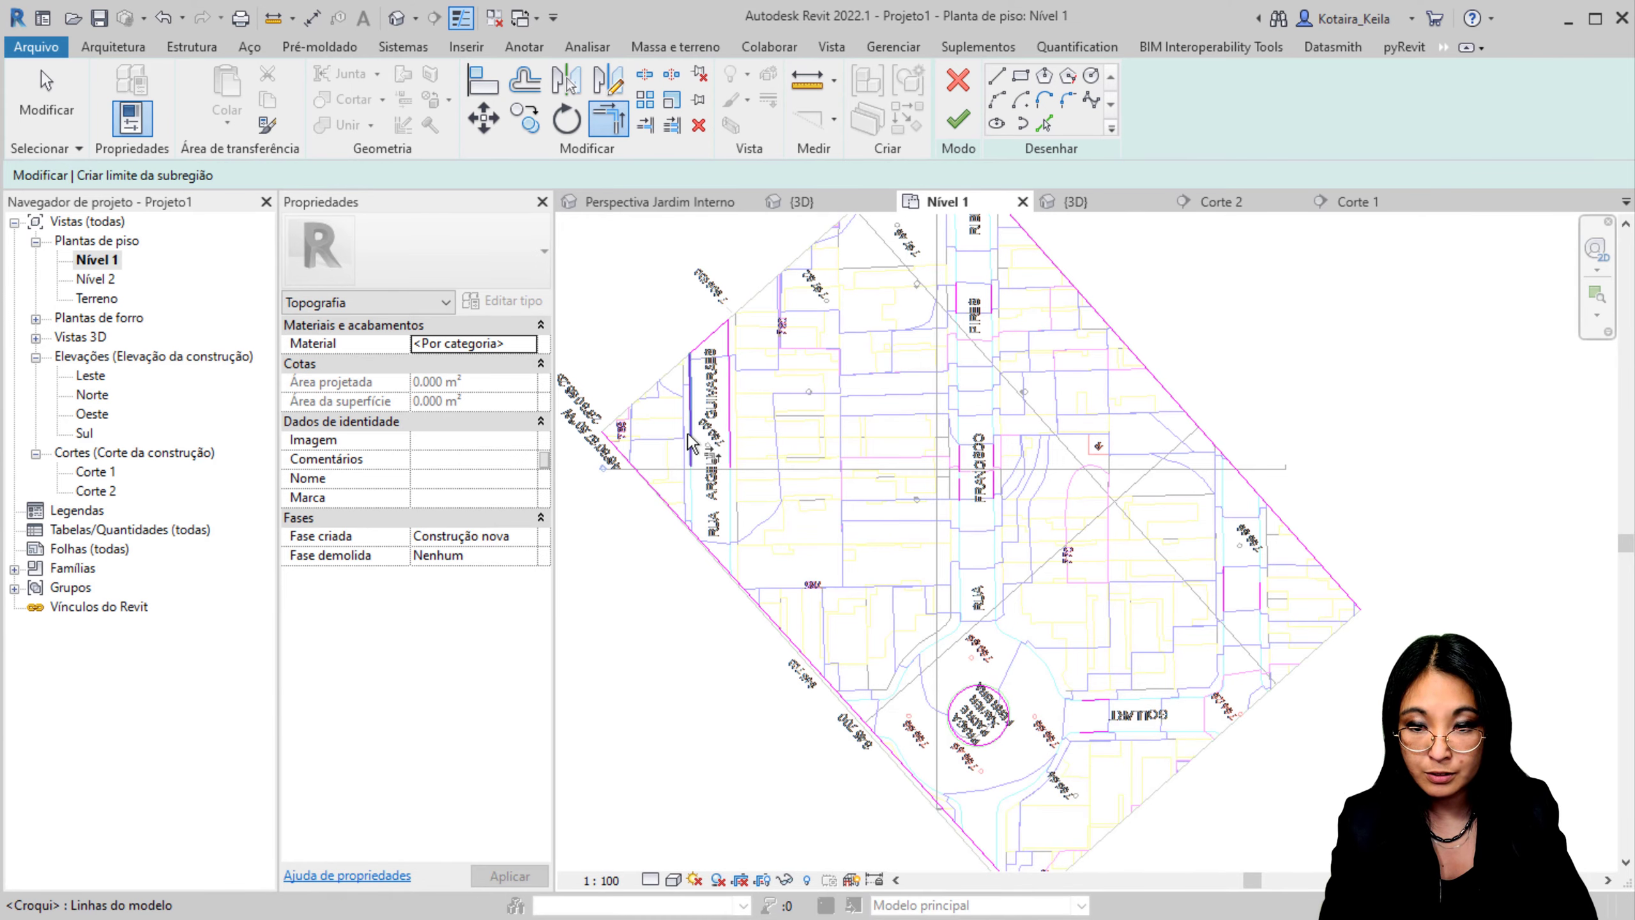
left_click(710, 547)
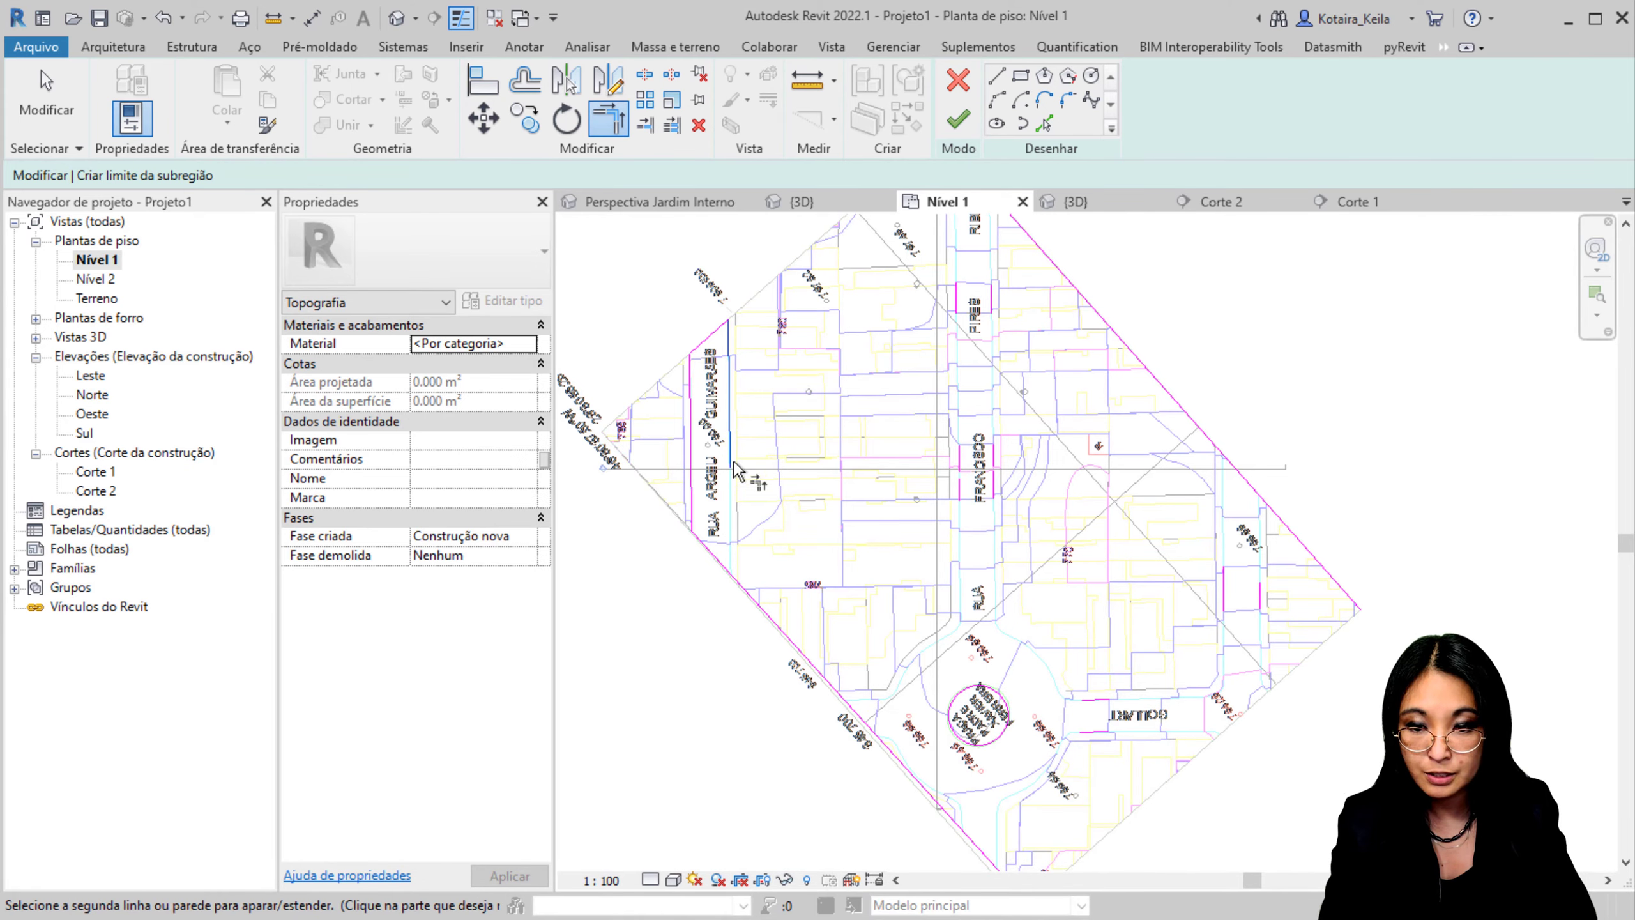
left_click(720, 553)
Step: Trim both edge lines of Rua Francisco Pires to corners with the northeast map boundary line and connect their separate segments
middle_click_drag(721, 554, 611, 732)
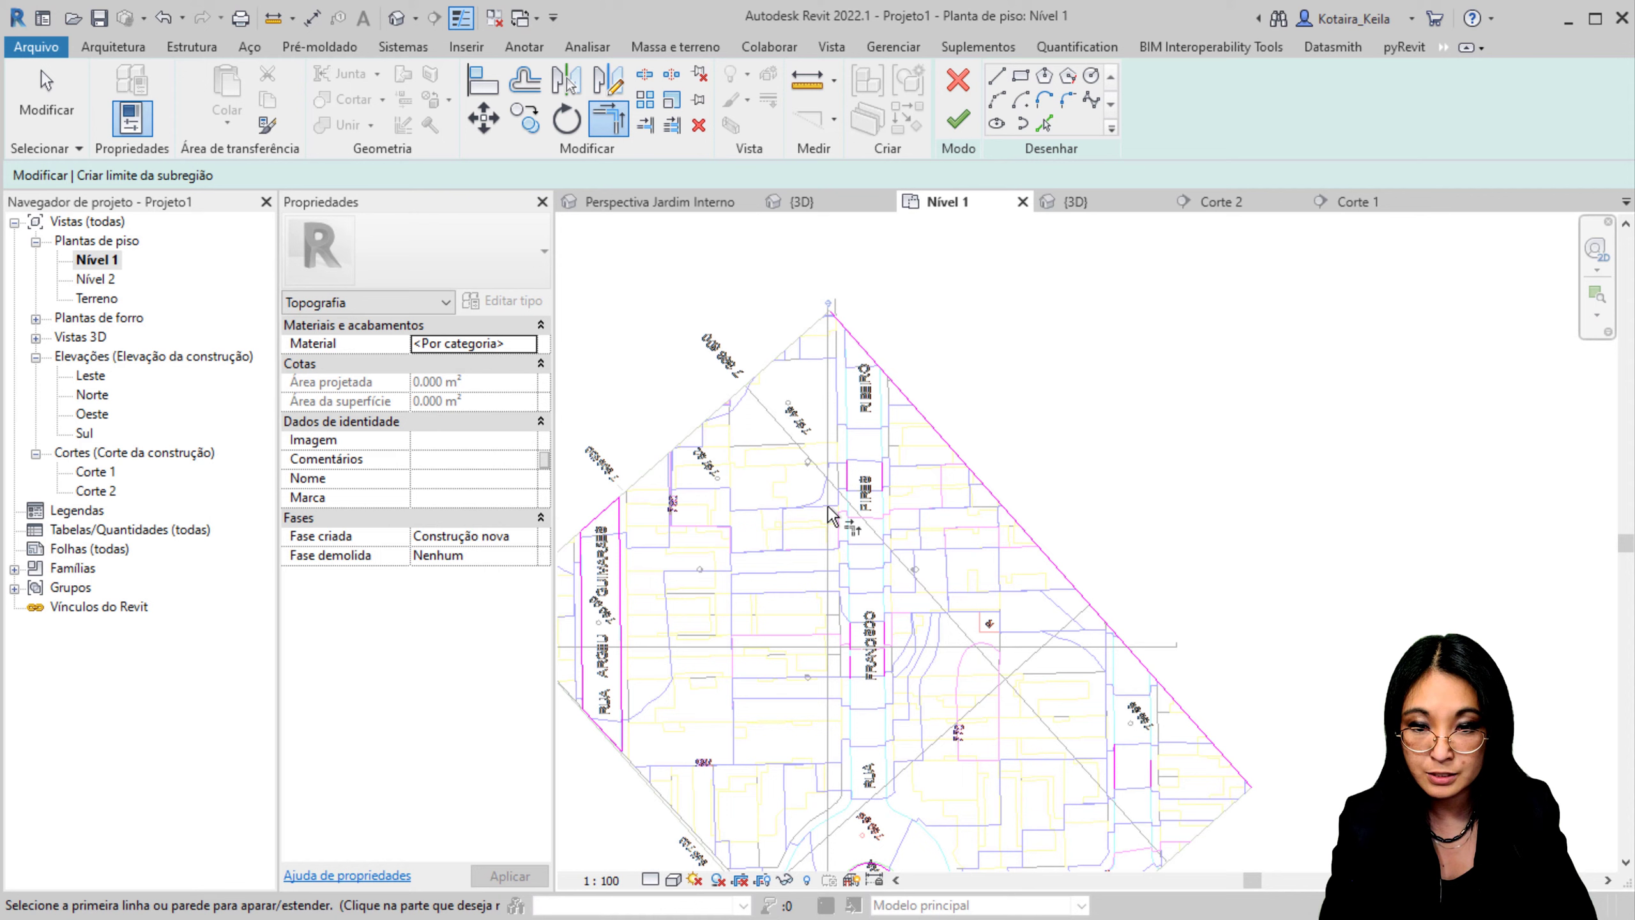
left_click(864, 369)
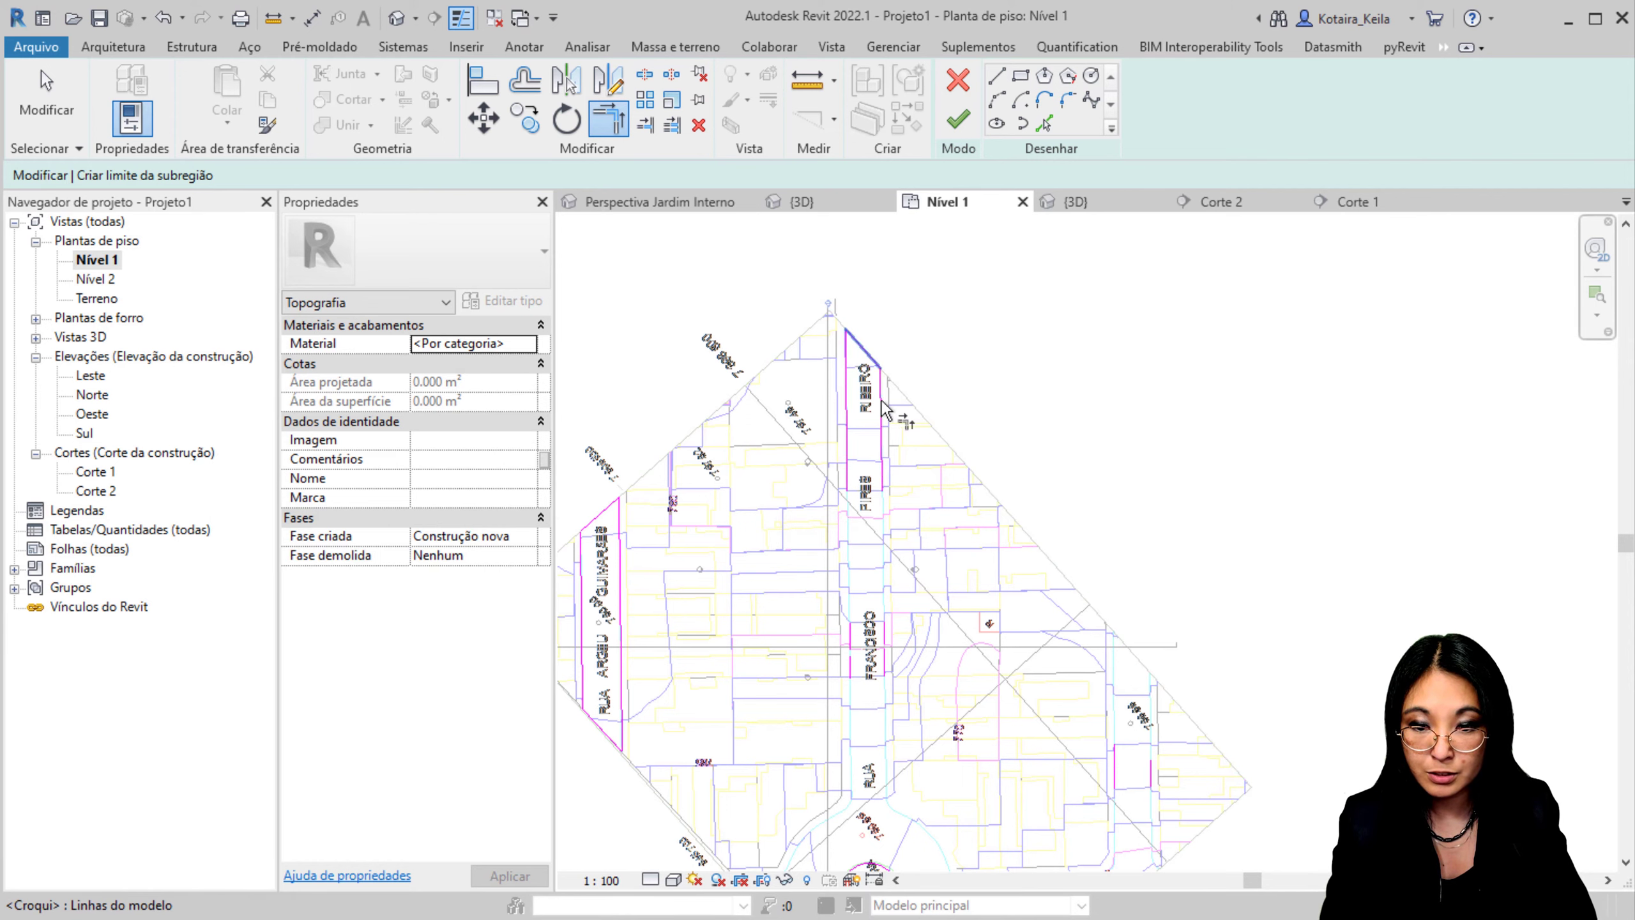
scroll(884, 407, "up", 3)
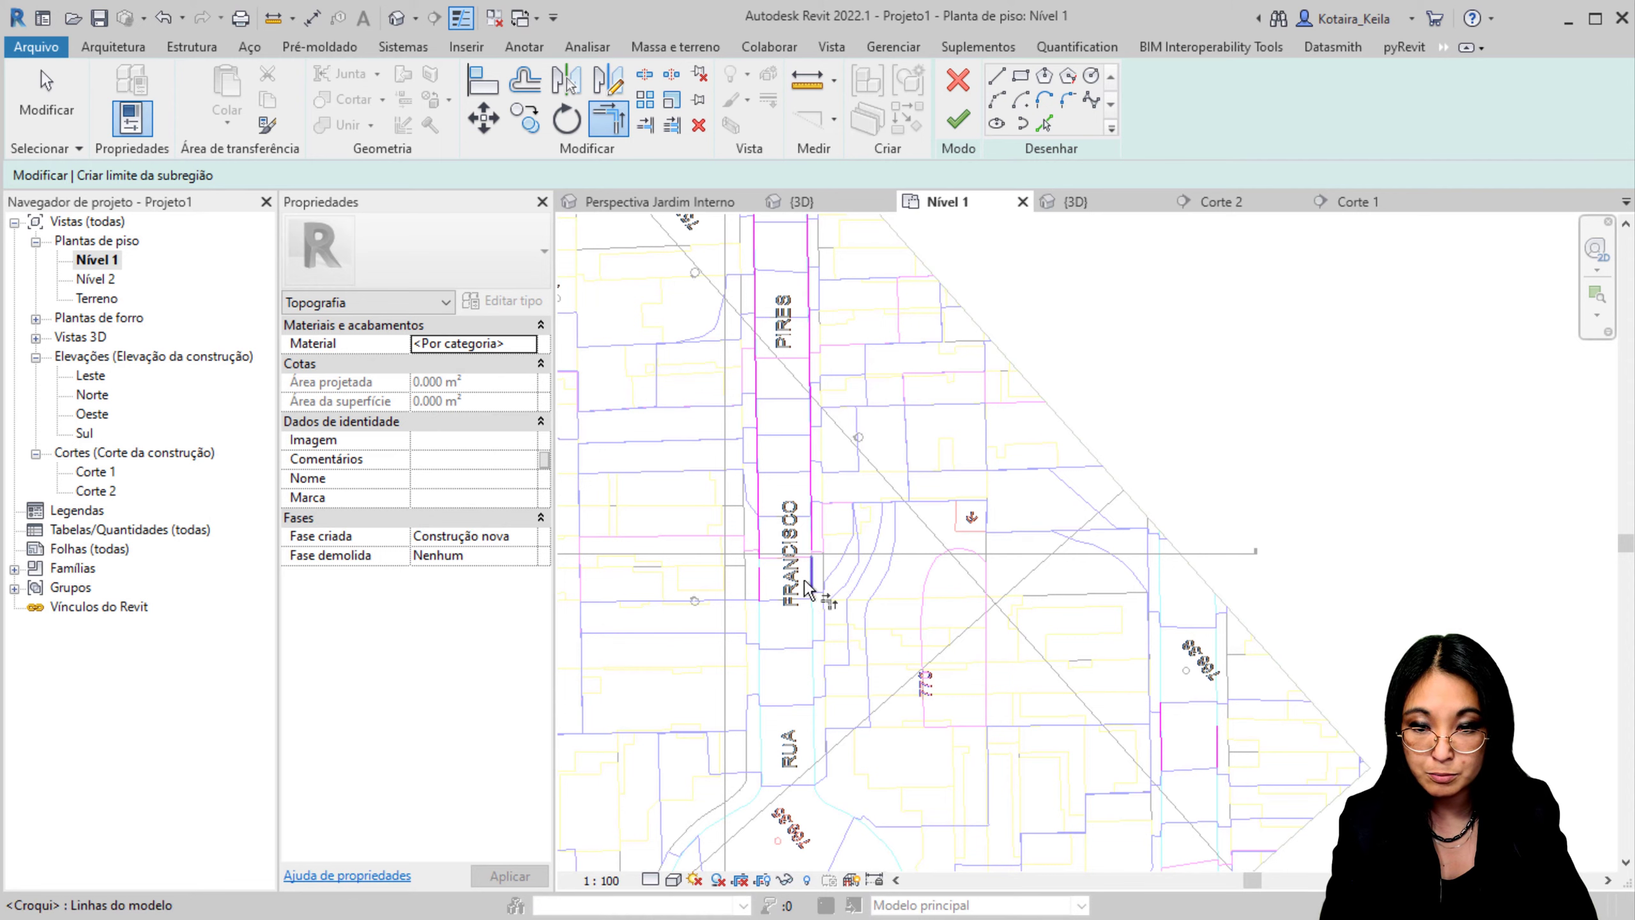
middle_click_drag(817, 570, 836, 352)
left_click(833, 317)
left_click(834, 362)
middle_click_drag(828, 407, 821, 402)
Step: Trim or extend both Goulart street edge lines into corners with the matching edge lines of the eastern vertical street
left_click(917, 522)
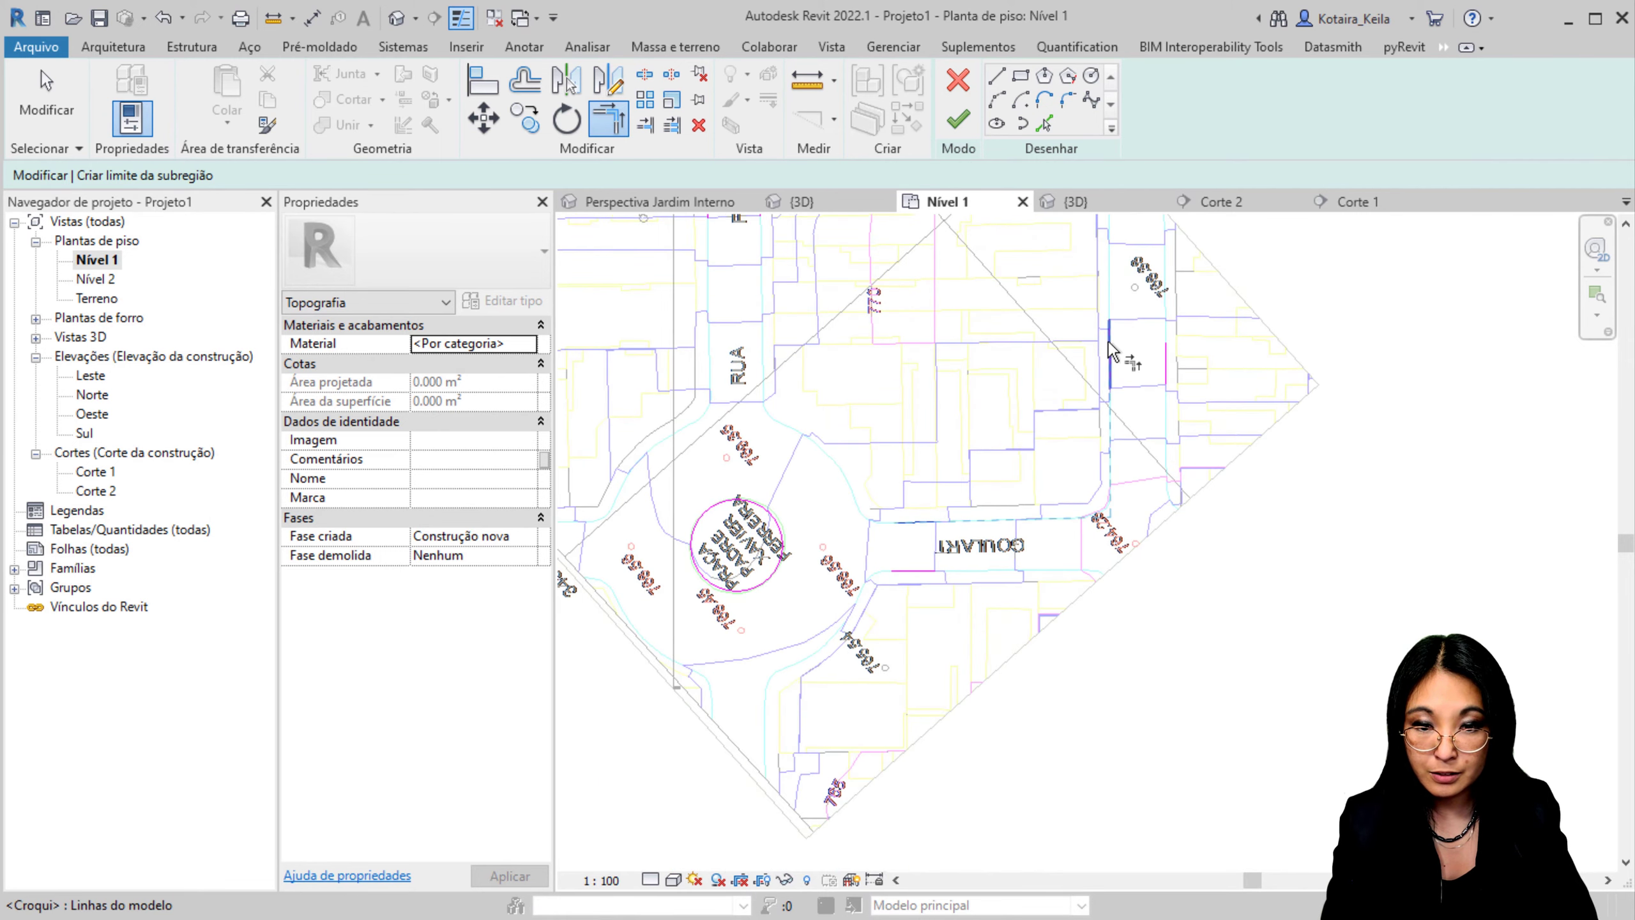
left_click(1110, 349)
left_click(922, 570)
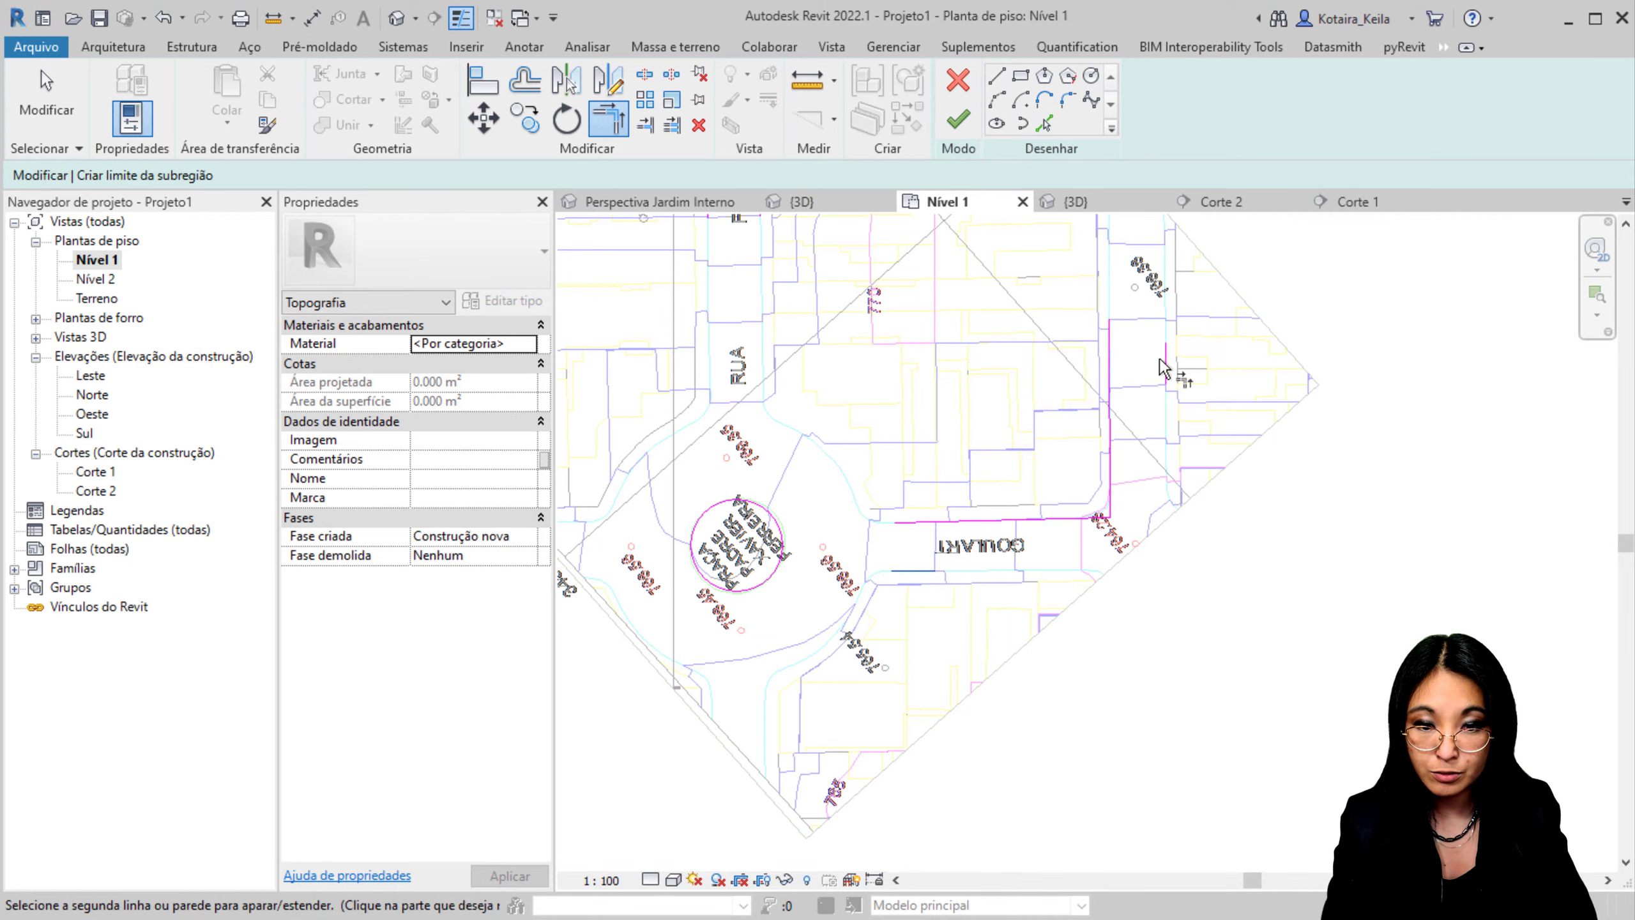
left_click(1166, 446)
middle_click_drag(1162, 444, 1010, 649)
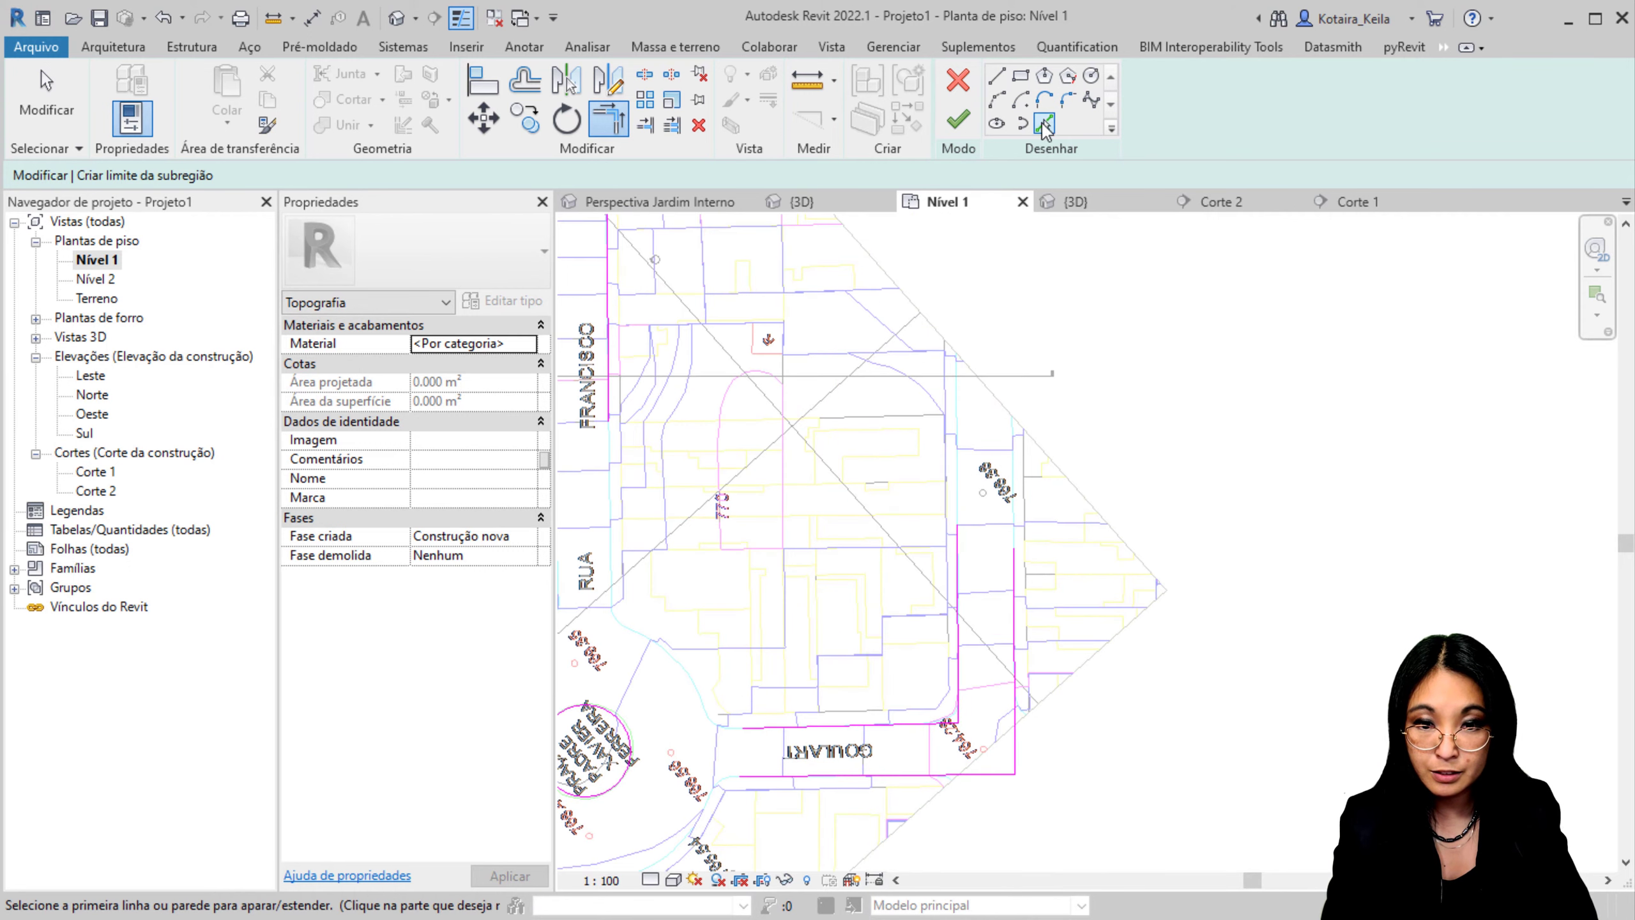
Step: Pick the northeast map boundary line again and trim it to a corner with the eastern vertical street's outer edge
left_click(1044, 124)
left_click(995, 395)
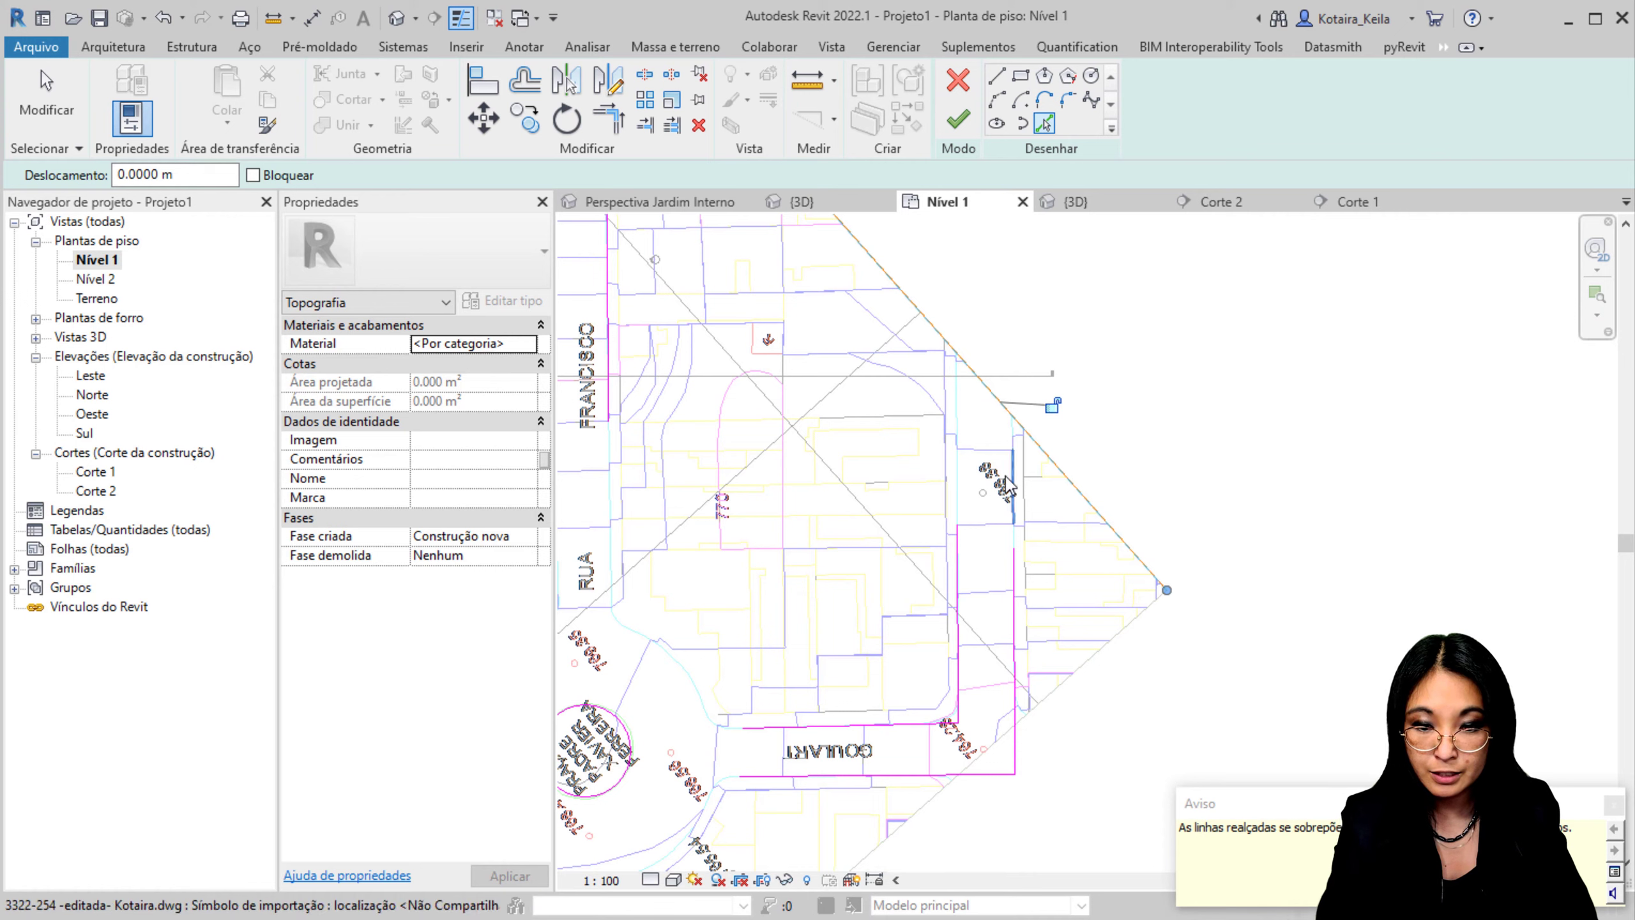
key("t")
key("r")
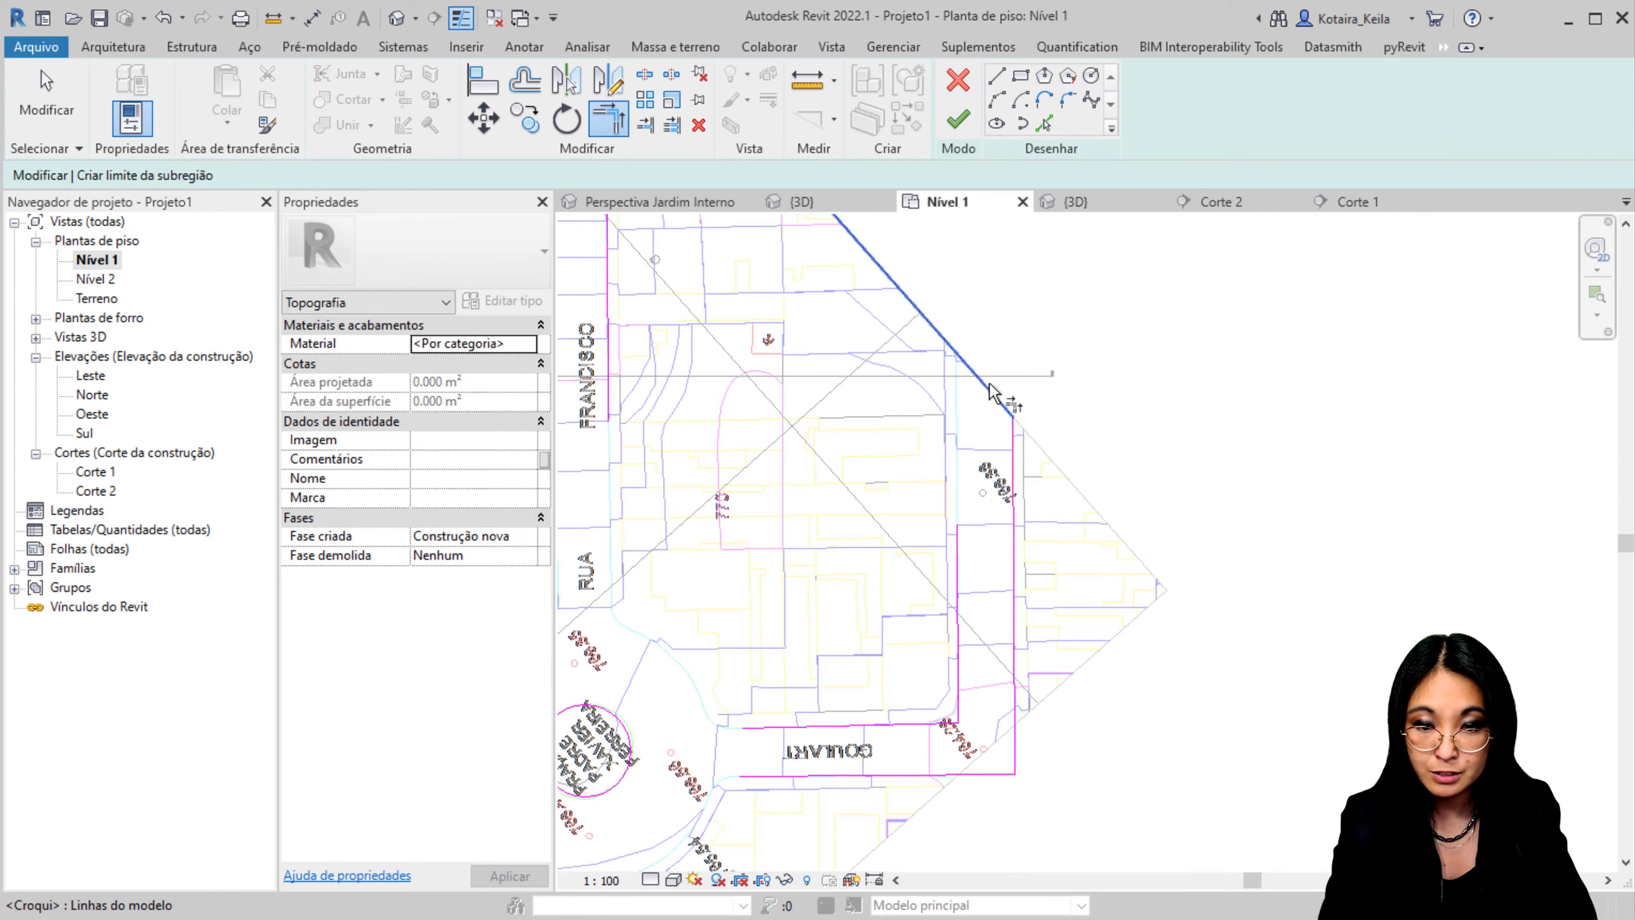
Step: Pick the edge lines of the two street stubs west and south of the praça, plus the southwest map boundary line
middle_click_drag(1094, 593, 1371, 360)
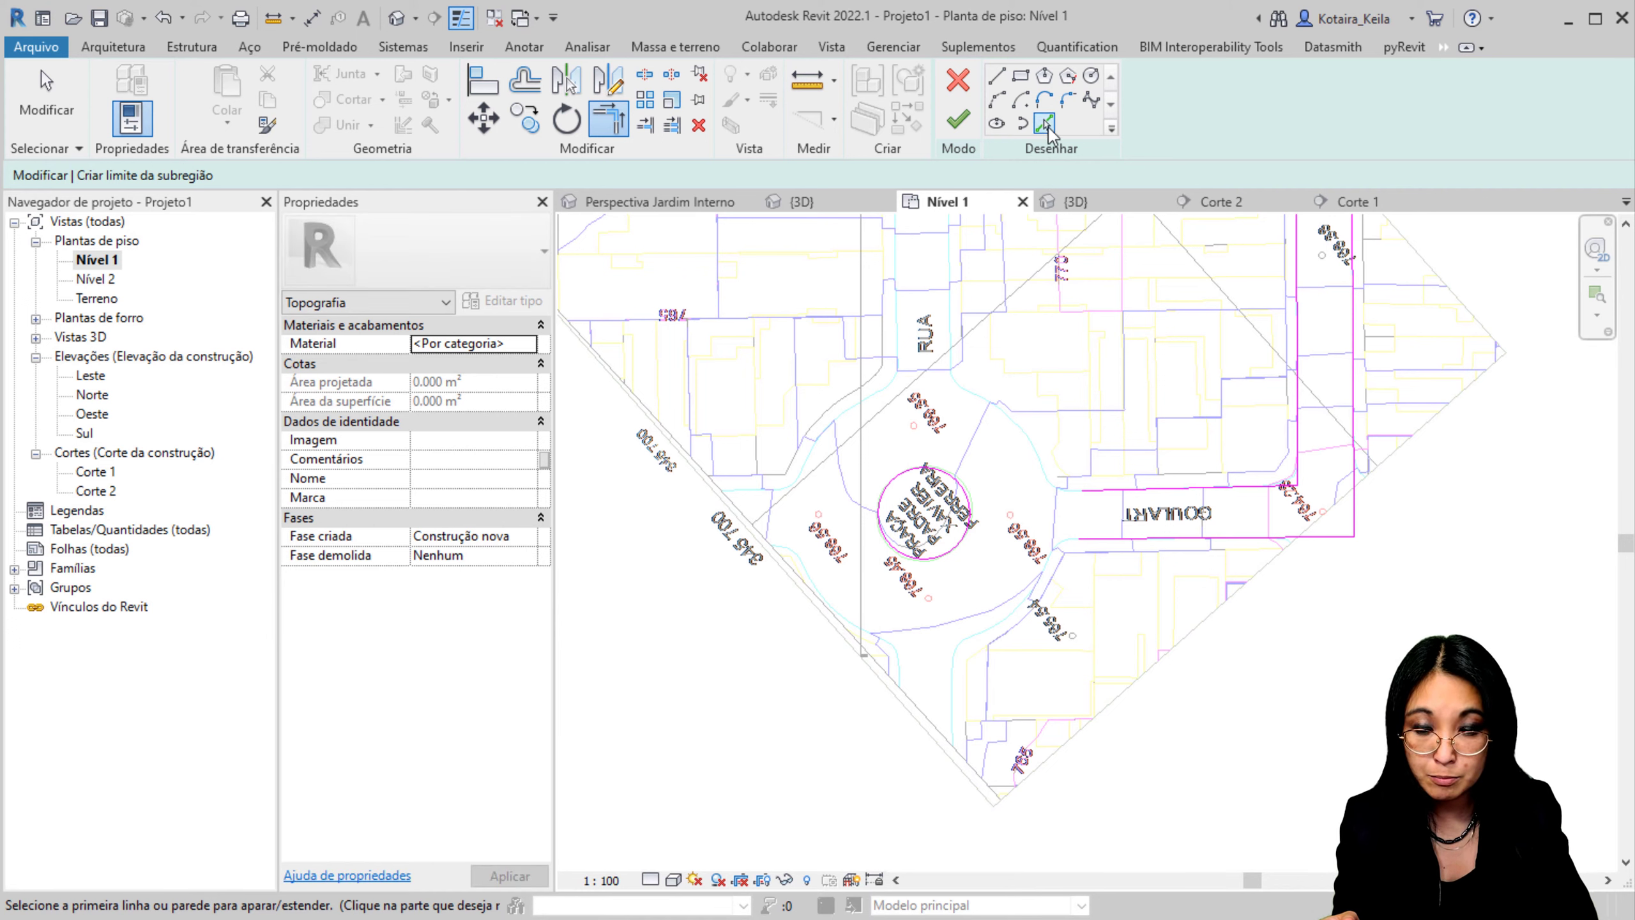
left_click(1045, 124)
left_click(953, 711)
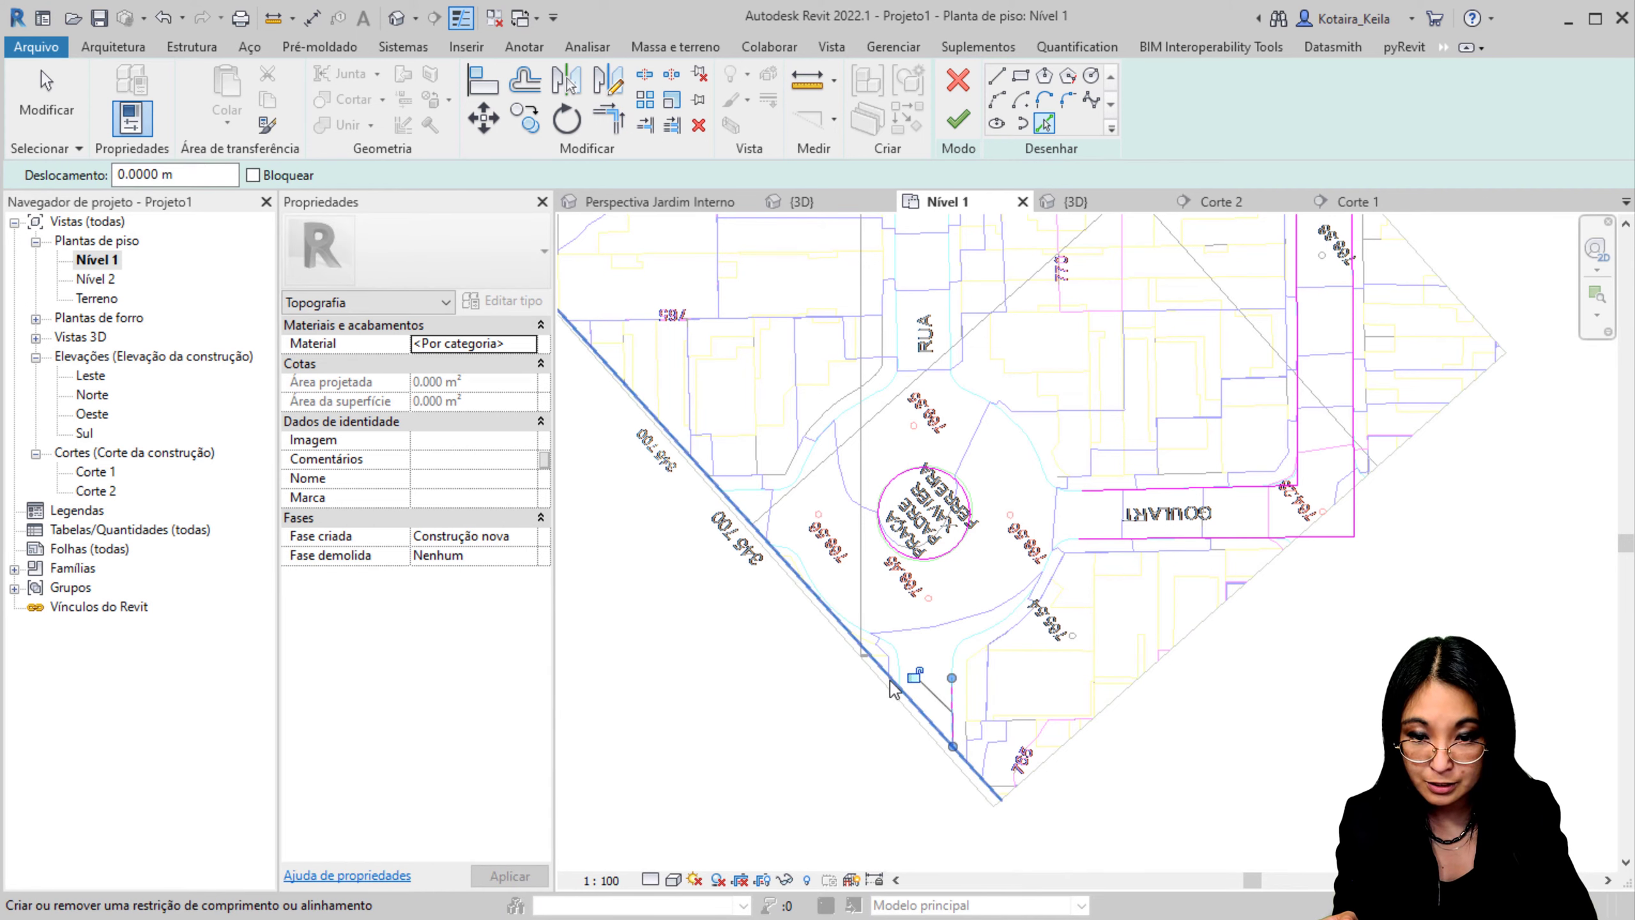
left_click(748, 490)
scroll(792, 573, "up", 5)
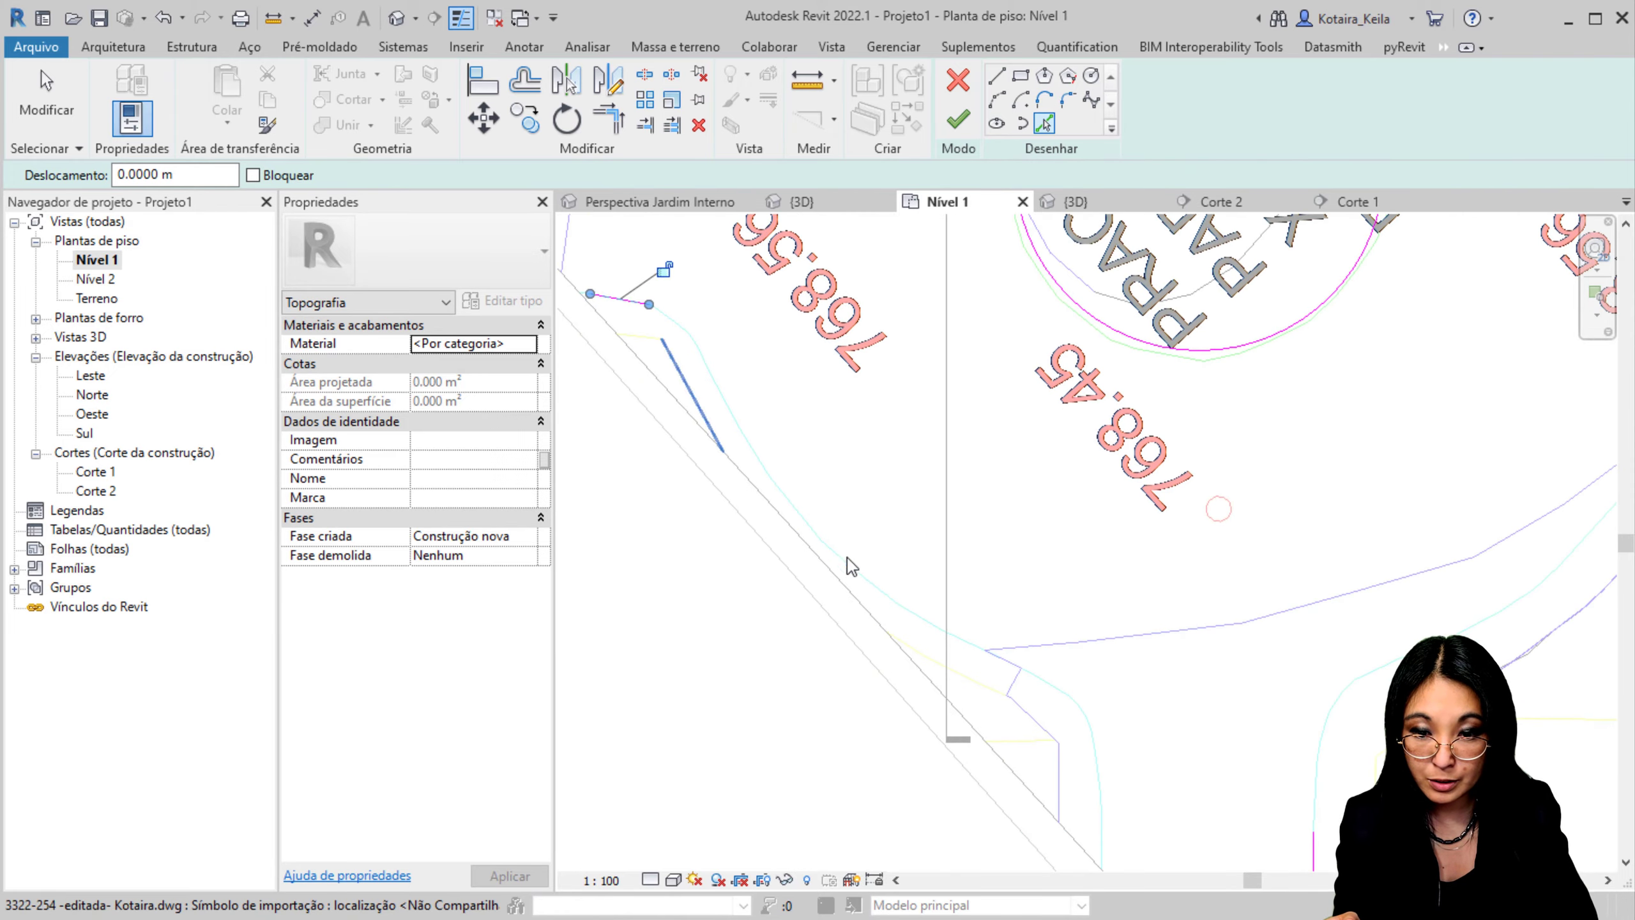
scroll(851, 565, "down", 3)
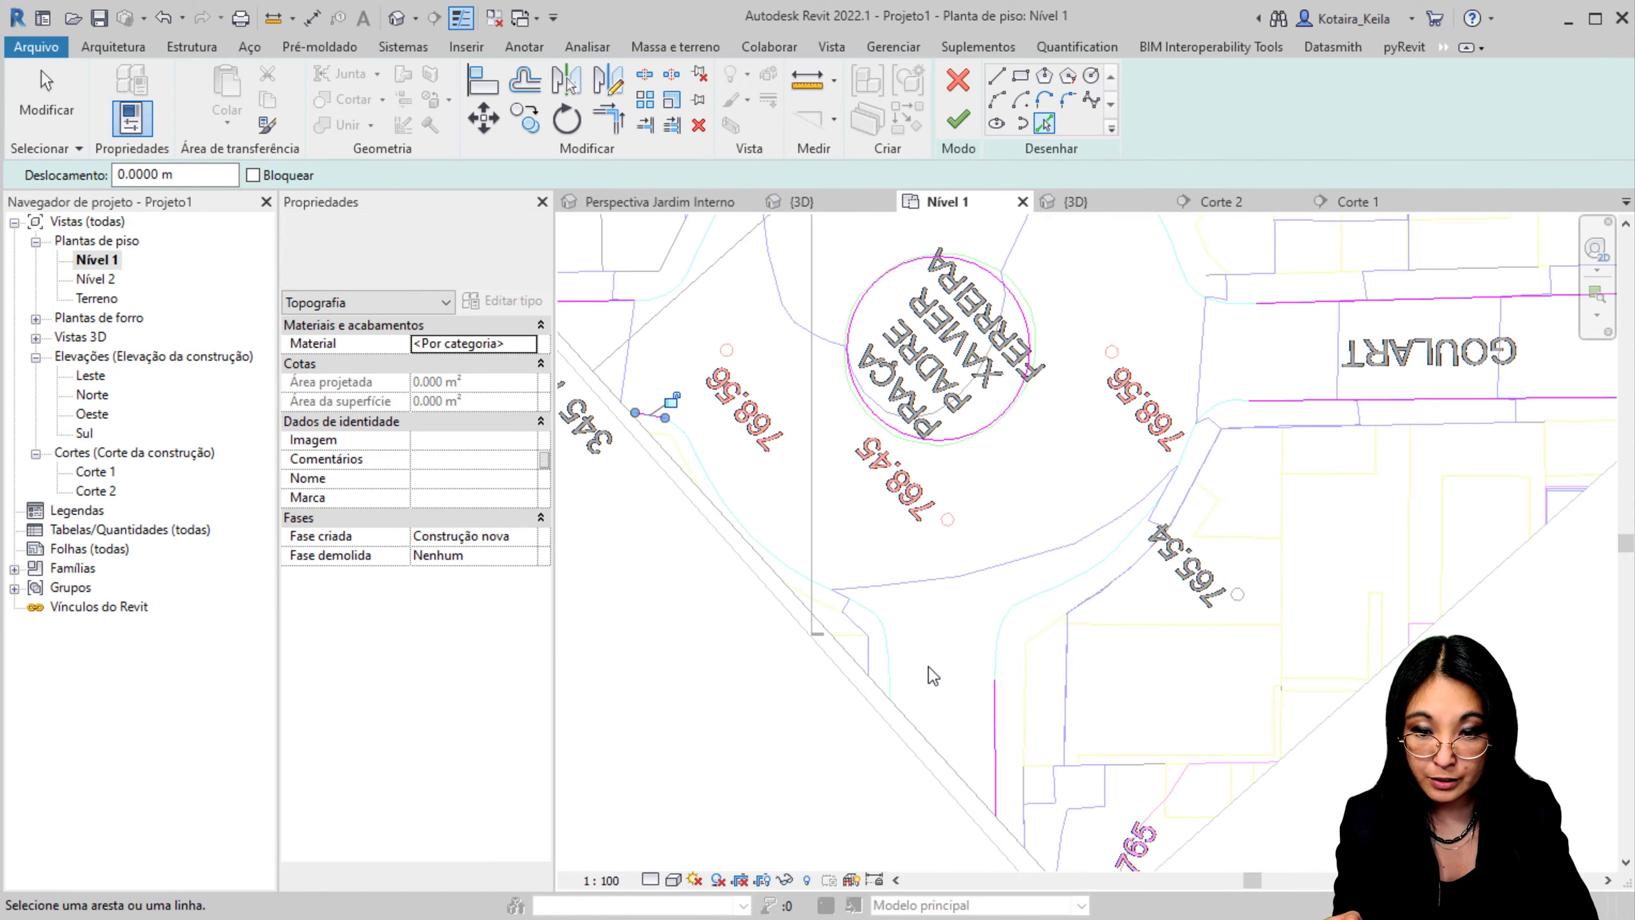
left_click(891, 683)
scroll(901, 702, "down", 3)
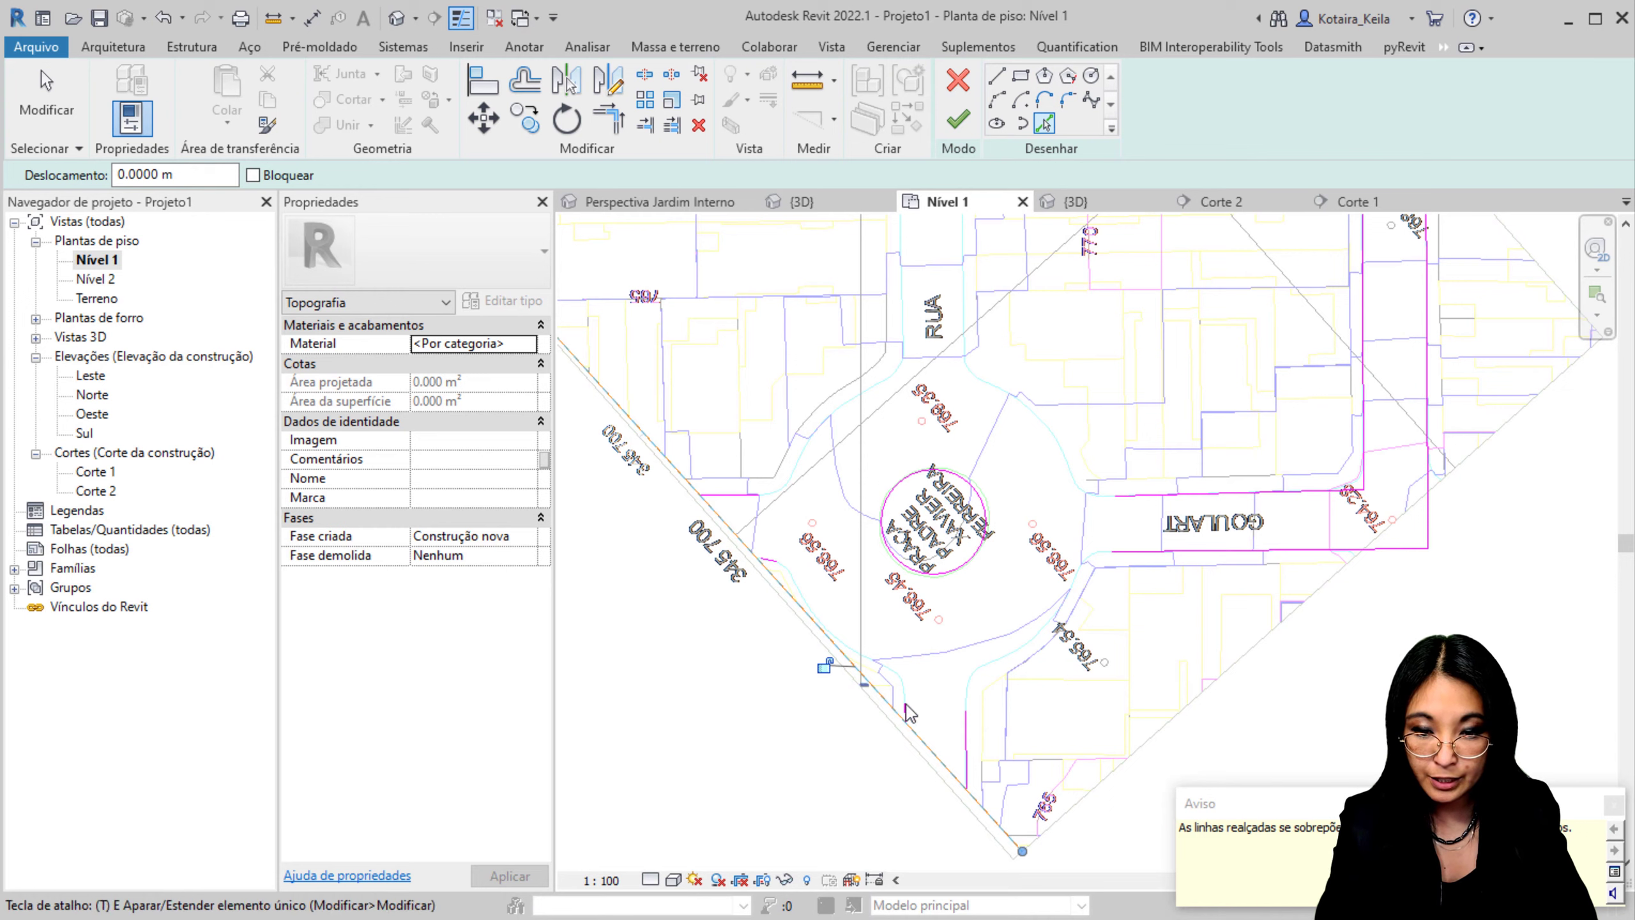
Step: Trim the southwest map boundary line to a corner with the upper edge of the street stub west of the praça
key("e")
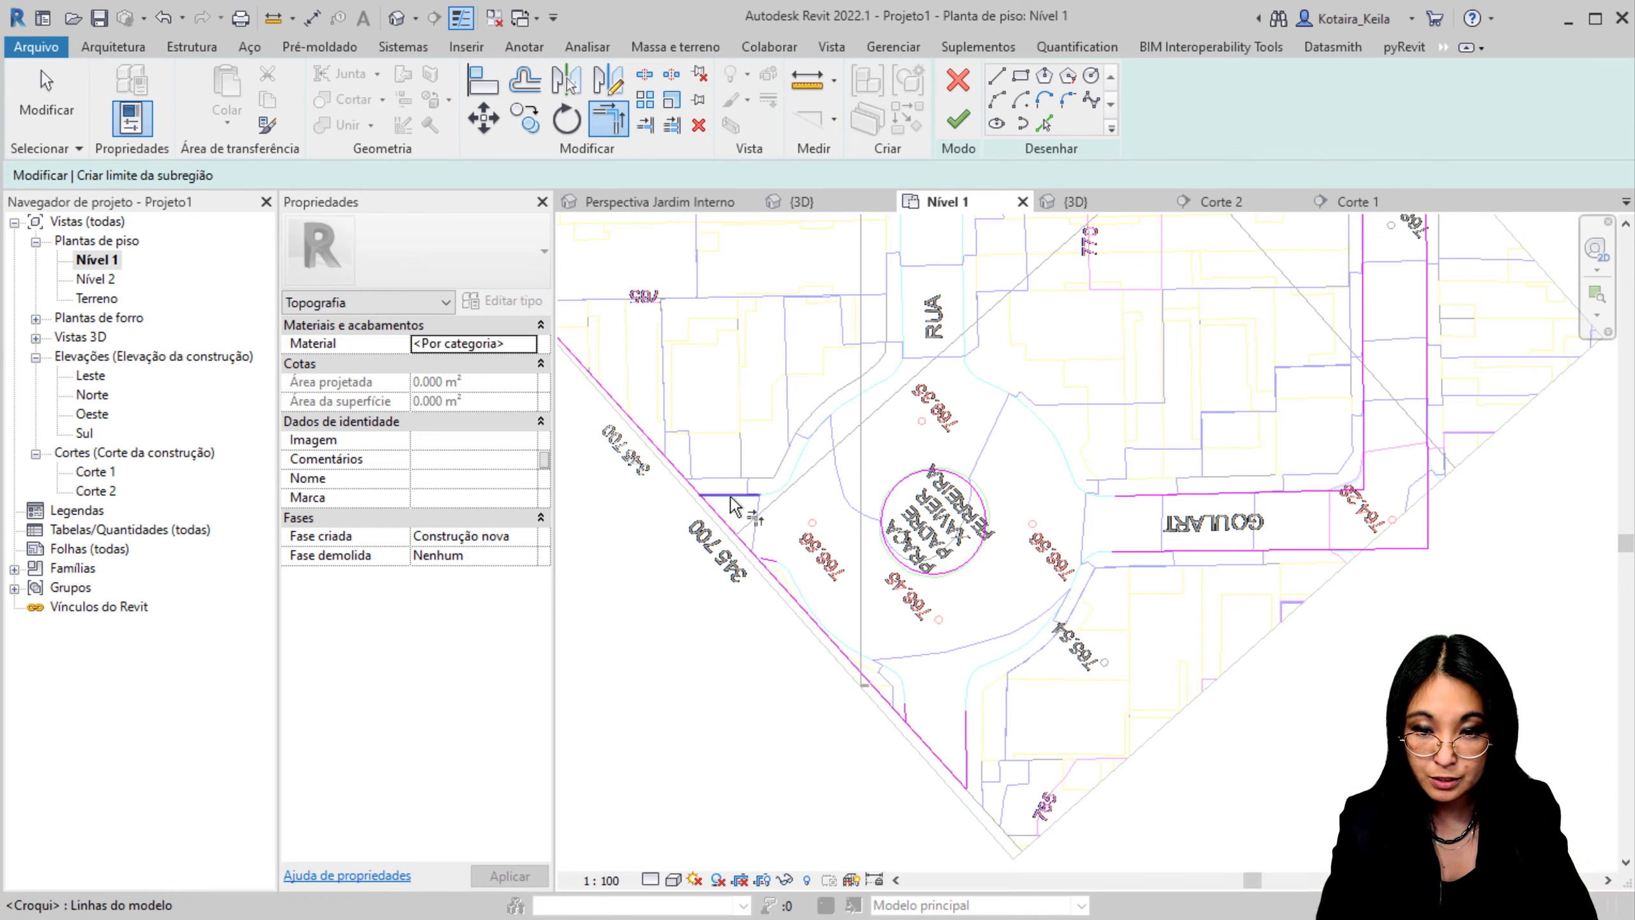
left_click(736, 541)
left_click(741, 496)
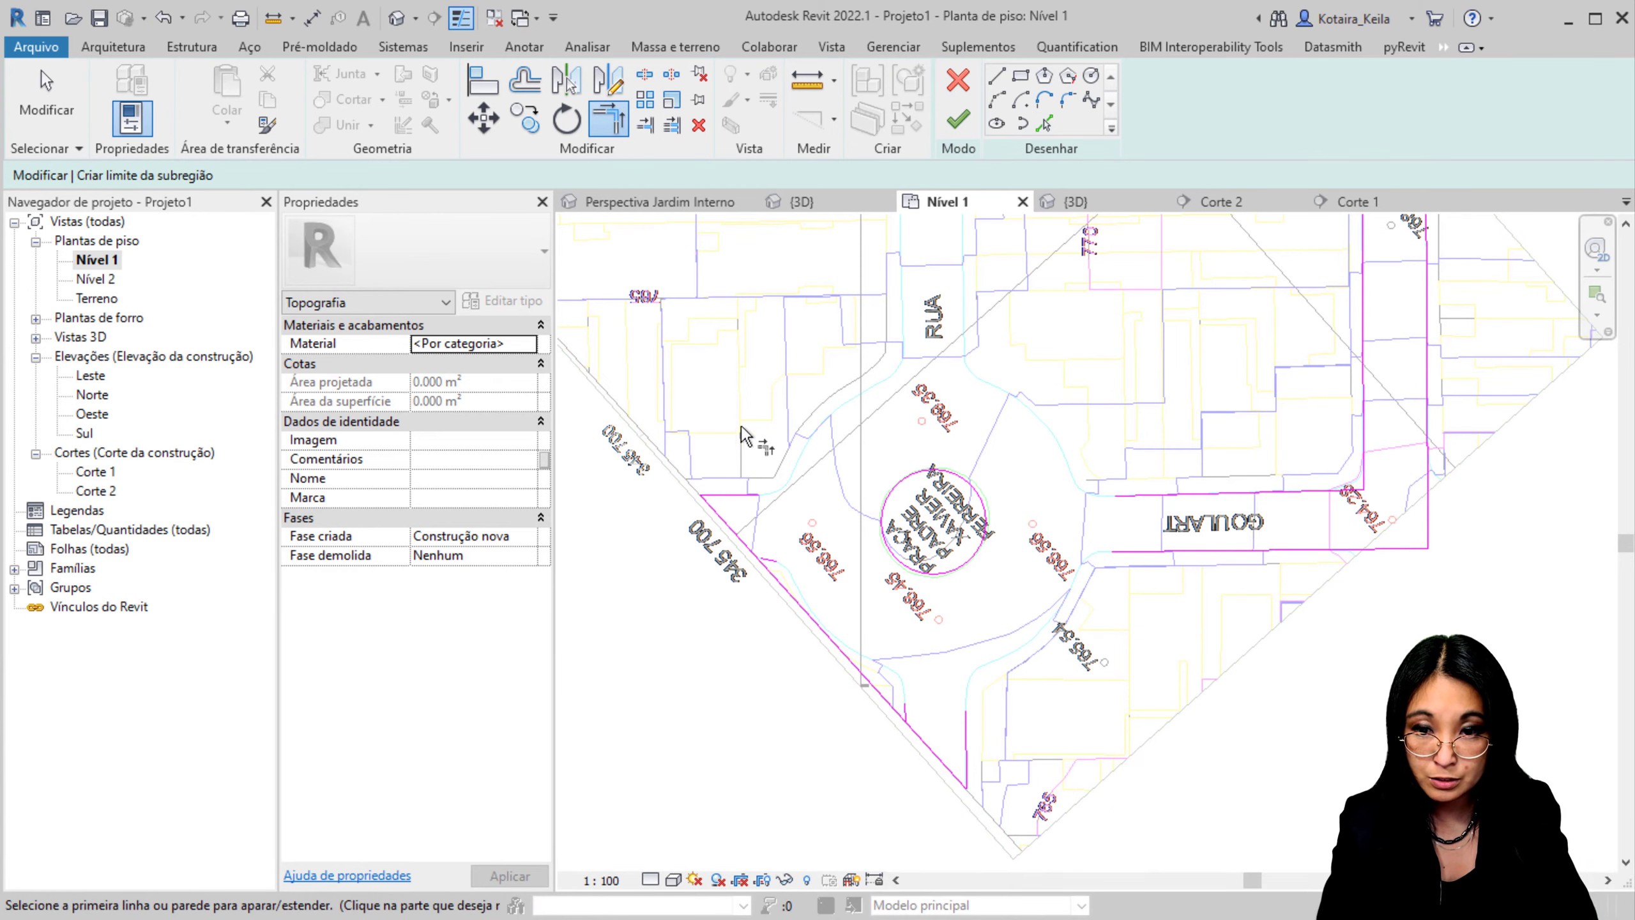
Step: Start Split Element and set its option for deleting the inner segment
left_click(645, 74)
left_click(339, 178)
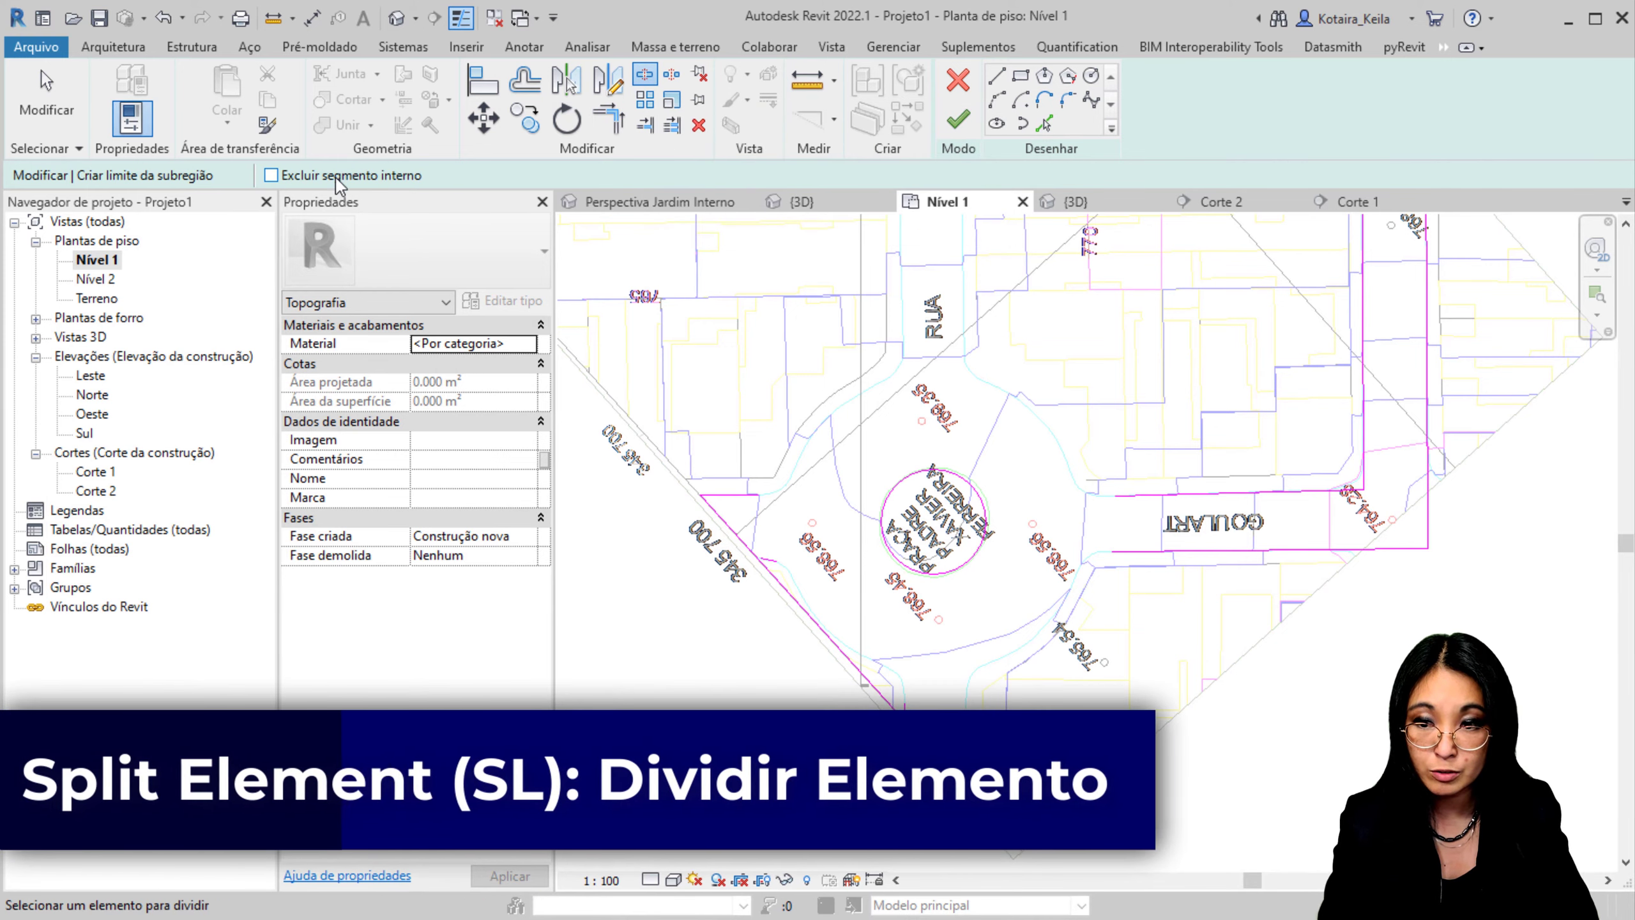
Step: Split the slanted boundary line beside the roundabout at two points with inner-segment deletion enabled, removing the middle portion
left_click(761, 563)
left_click(906, 722)
key("Escape")
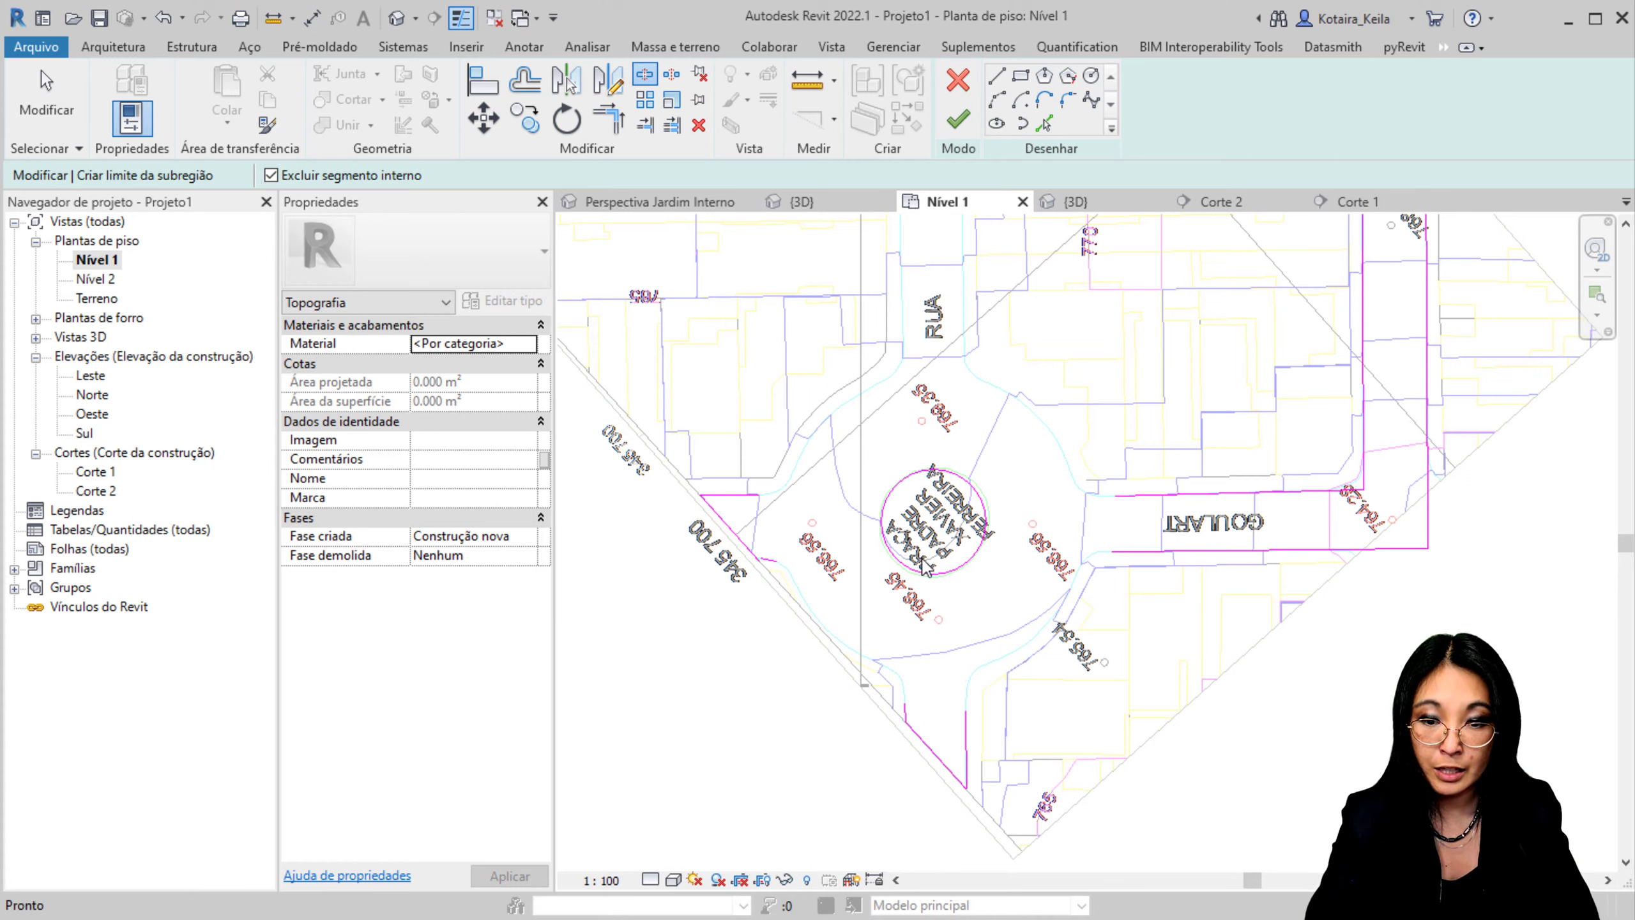
Step: Measure the distance from the central island circle to the roundabout's outer edge
left_click(806, 81)
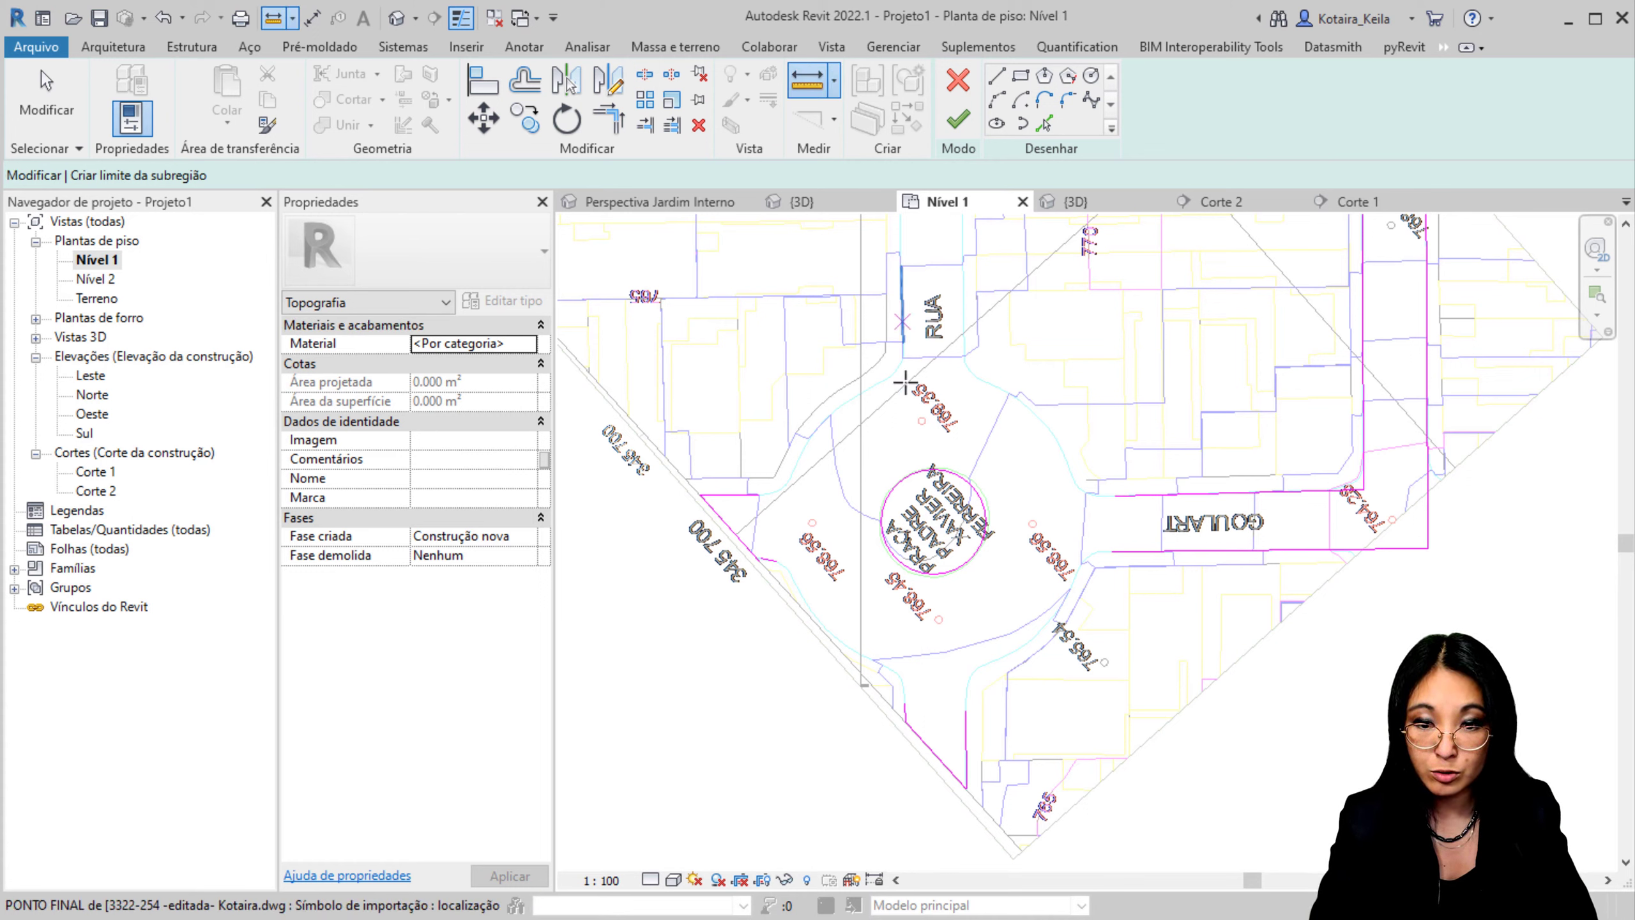
left_click(892, 489)
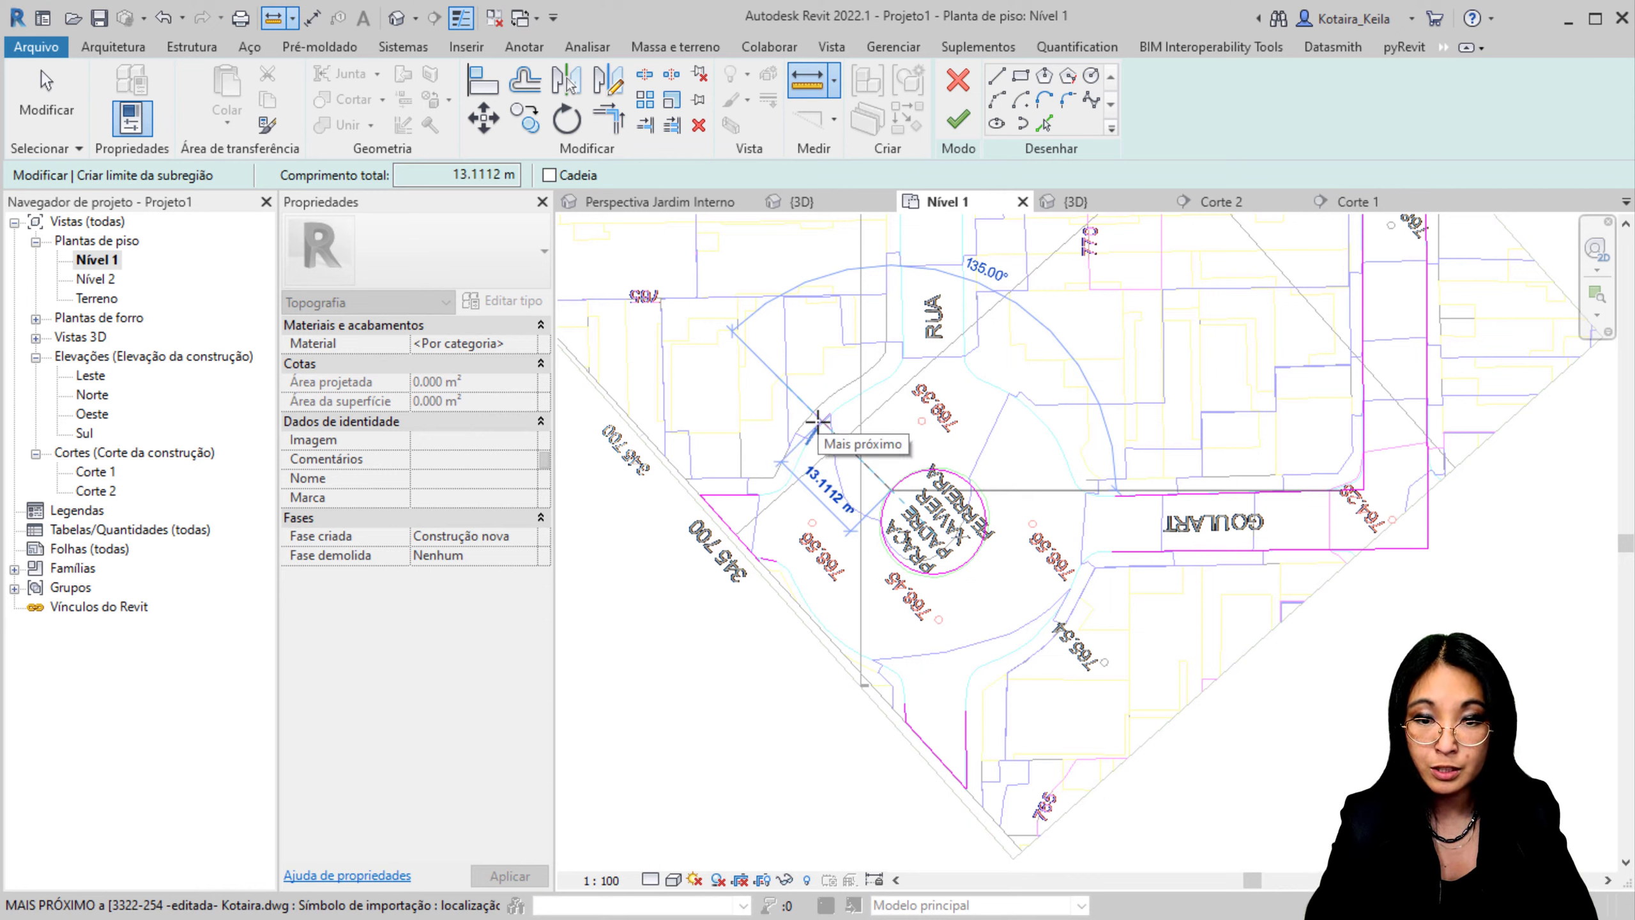
key("Escape")
key("Escape")
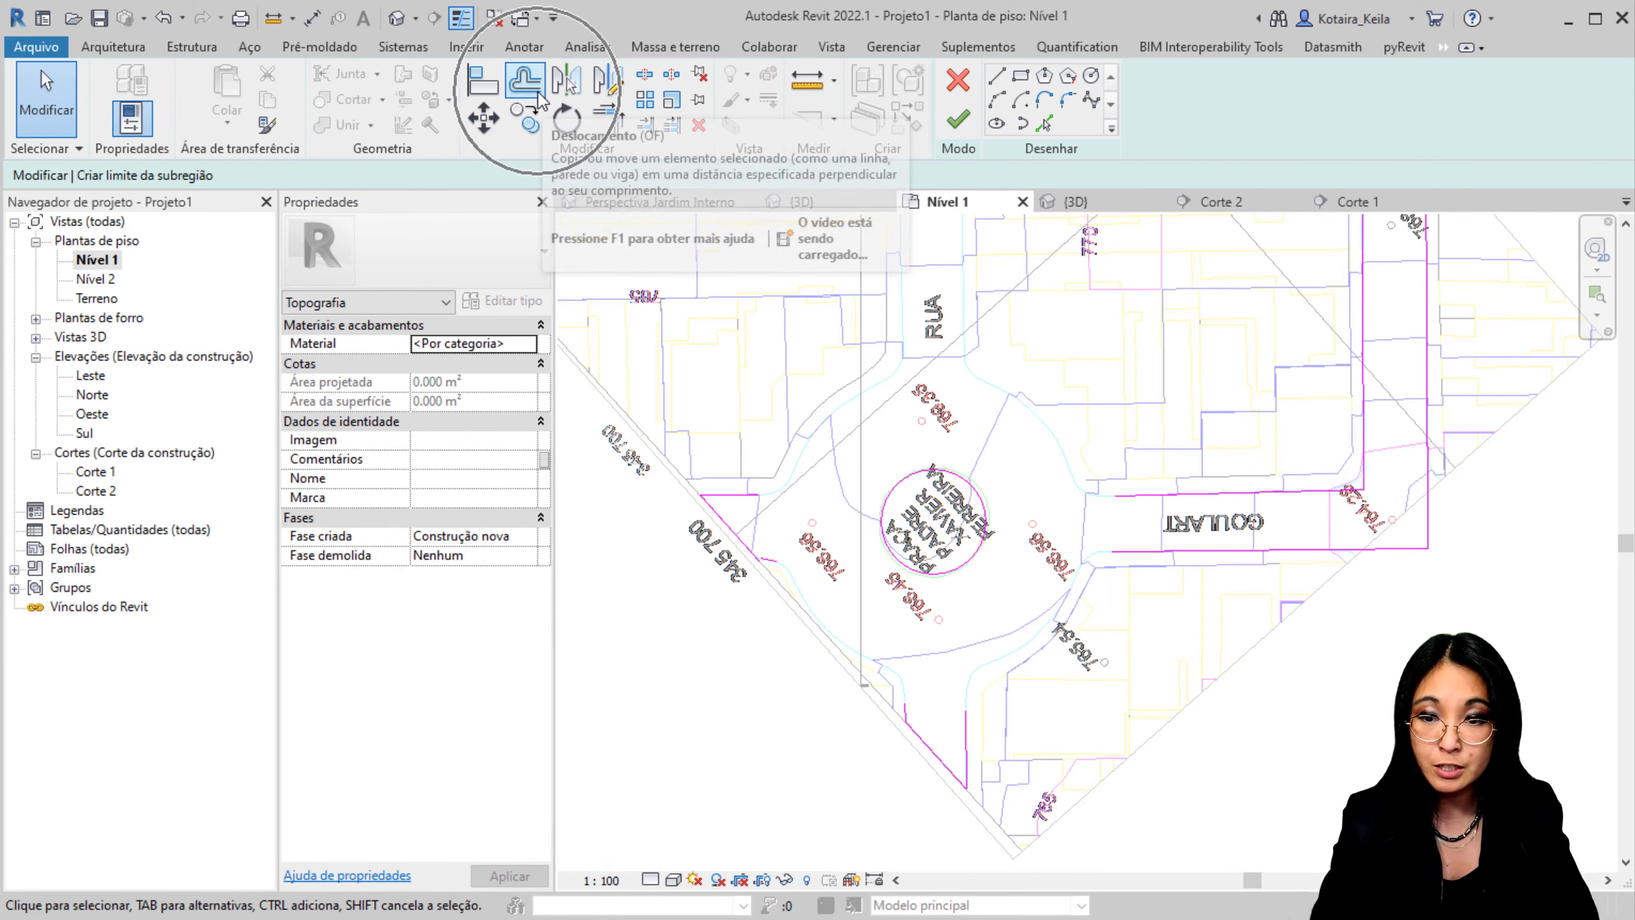
Step: Offset the central island circle outward by 13 m without making a copy
left_click(540, 98)
double_click(587, 174)
type("13")
key("Return")
middle_click_drag(985, 489, 956, 438)
left_click(948, 438)
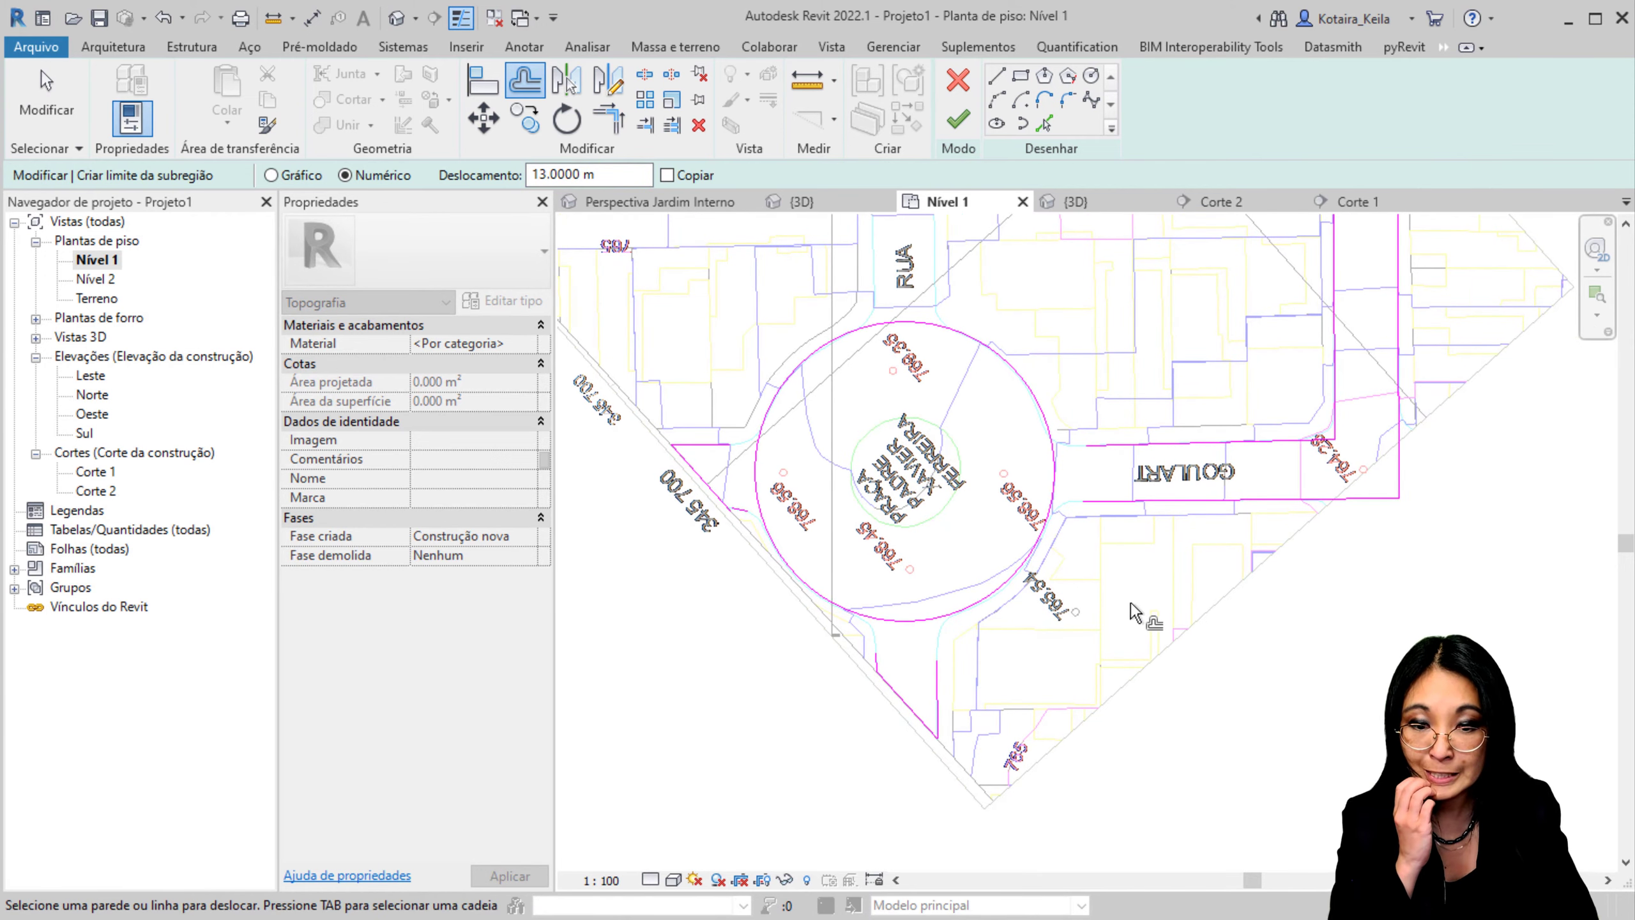
Step: Extend the boundary lines of the northern, western, southern and eastern streets to the large roundabout circle
scroll(938, 547, "down", 1)
middle_click_drag(938, 547, 806, 786)
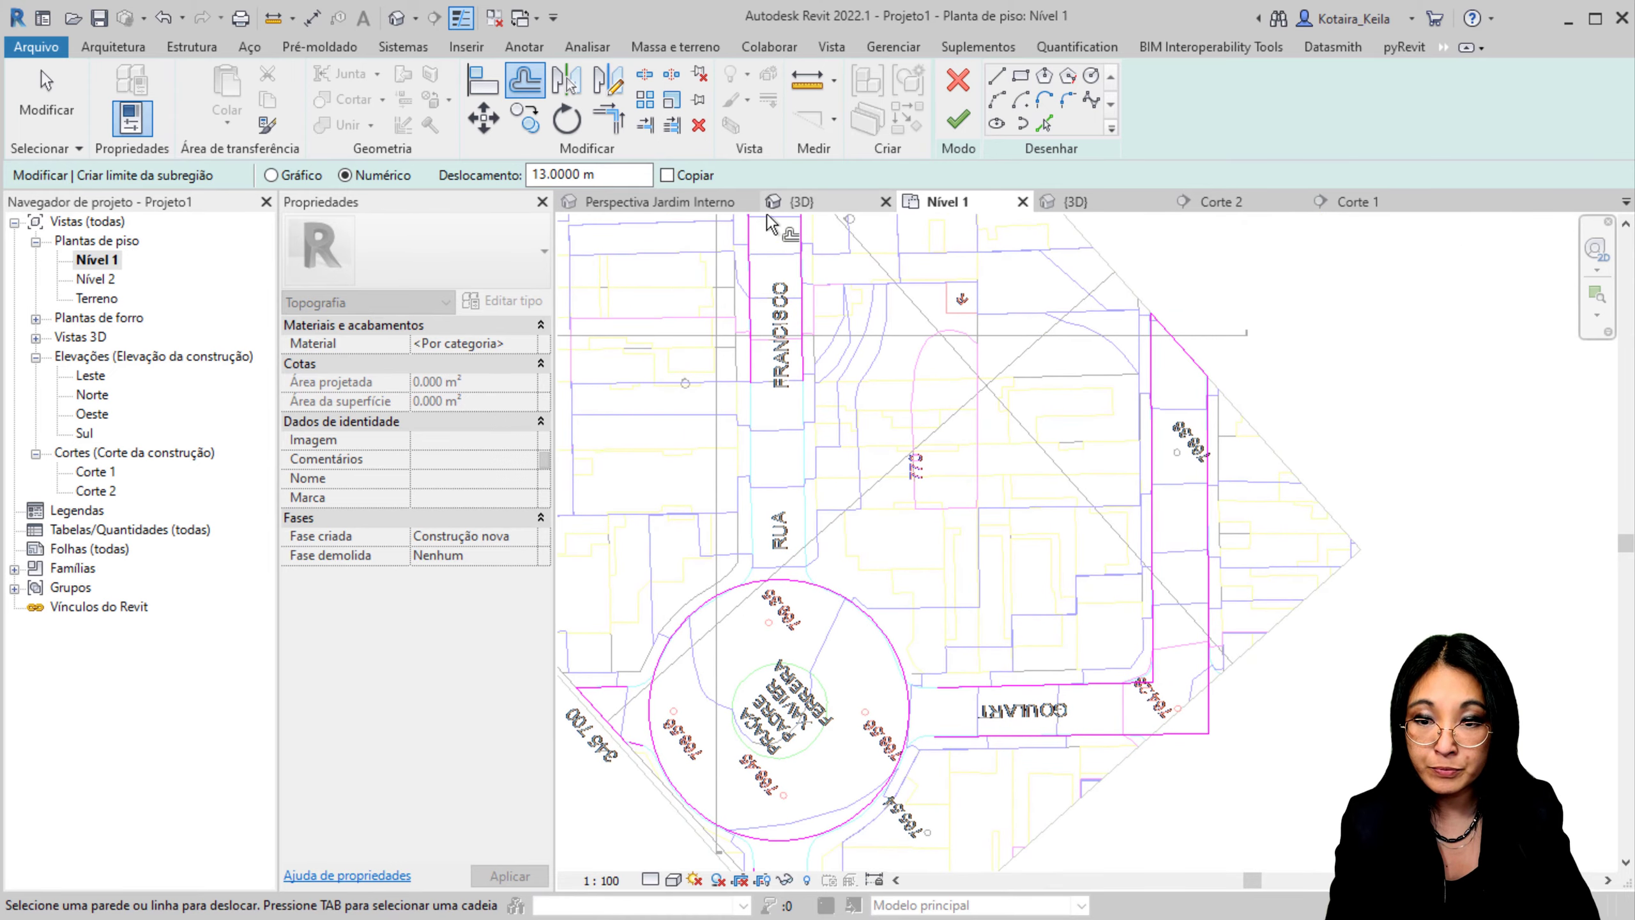
left_click(674, 126)
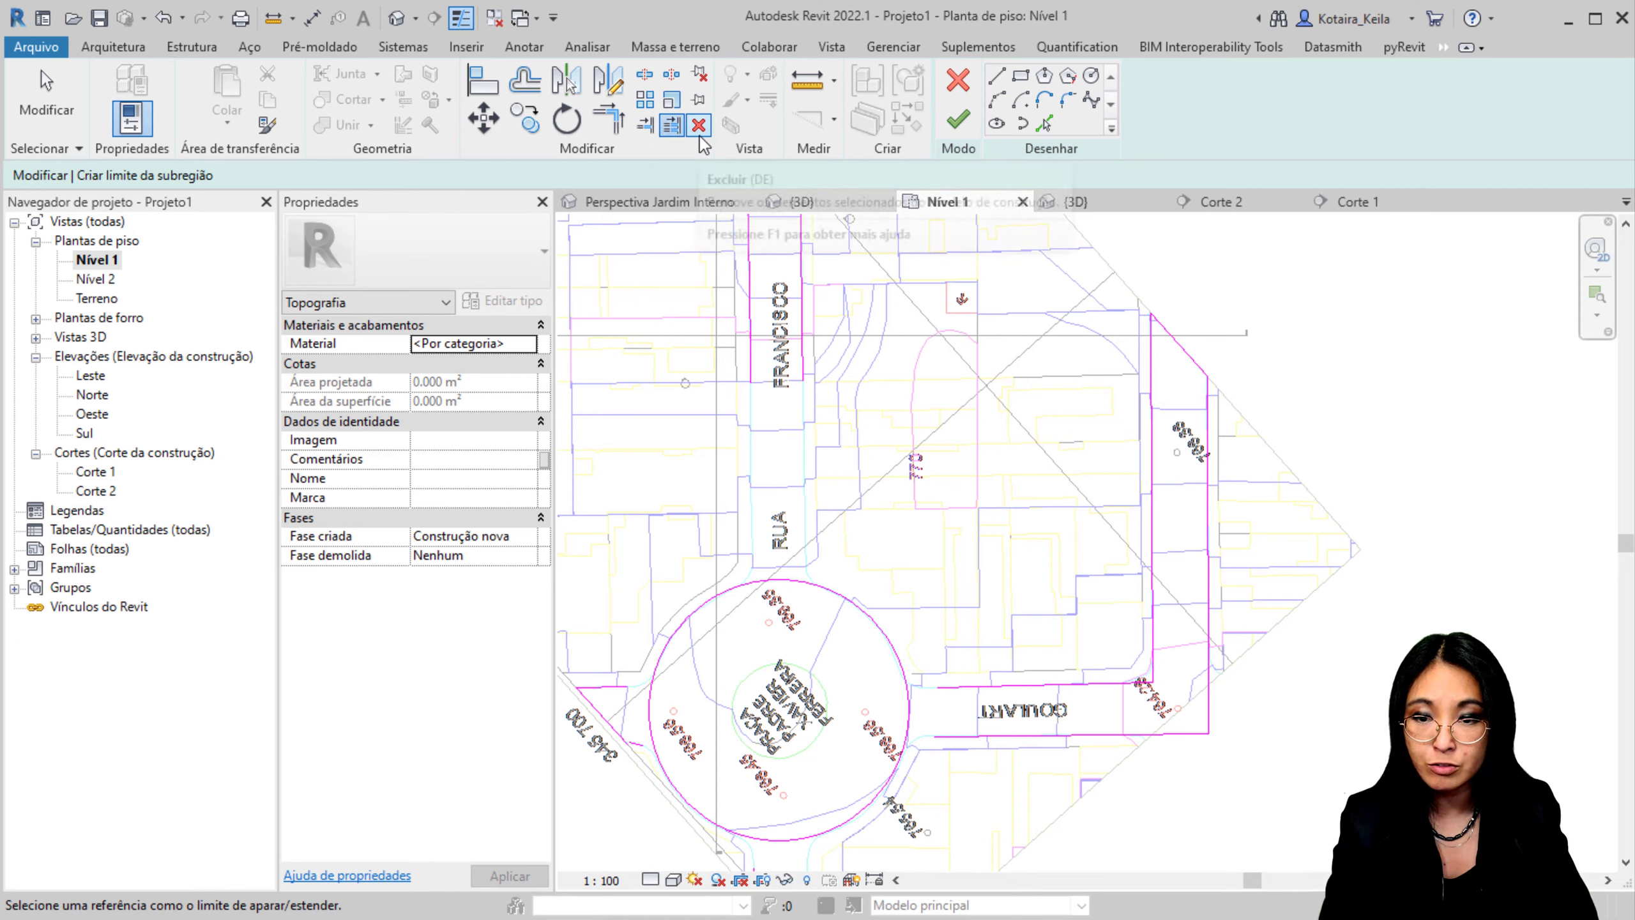
left_click(815, 585)
left_click(804, 371)
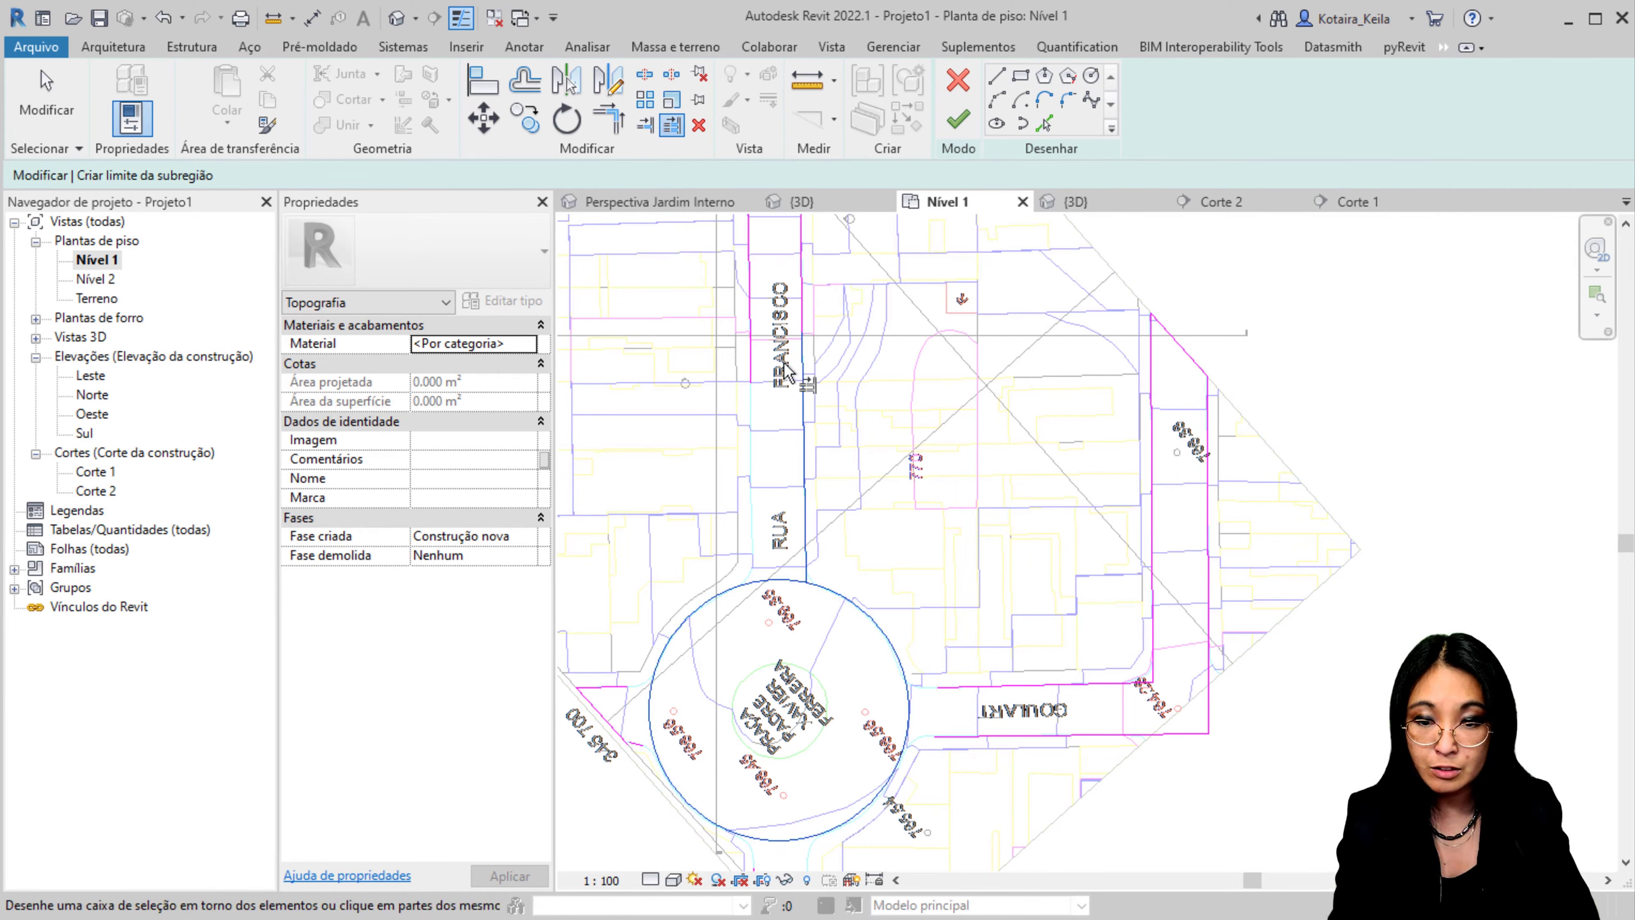
left_click(751, 374)
left_click(624, 687)
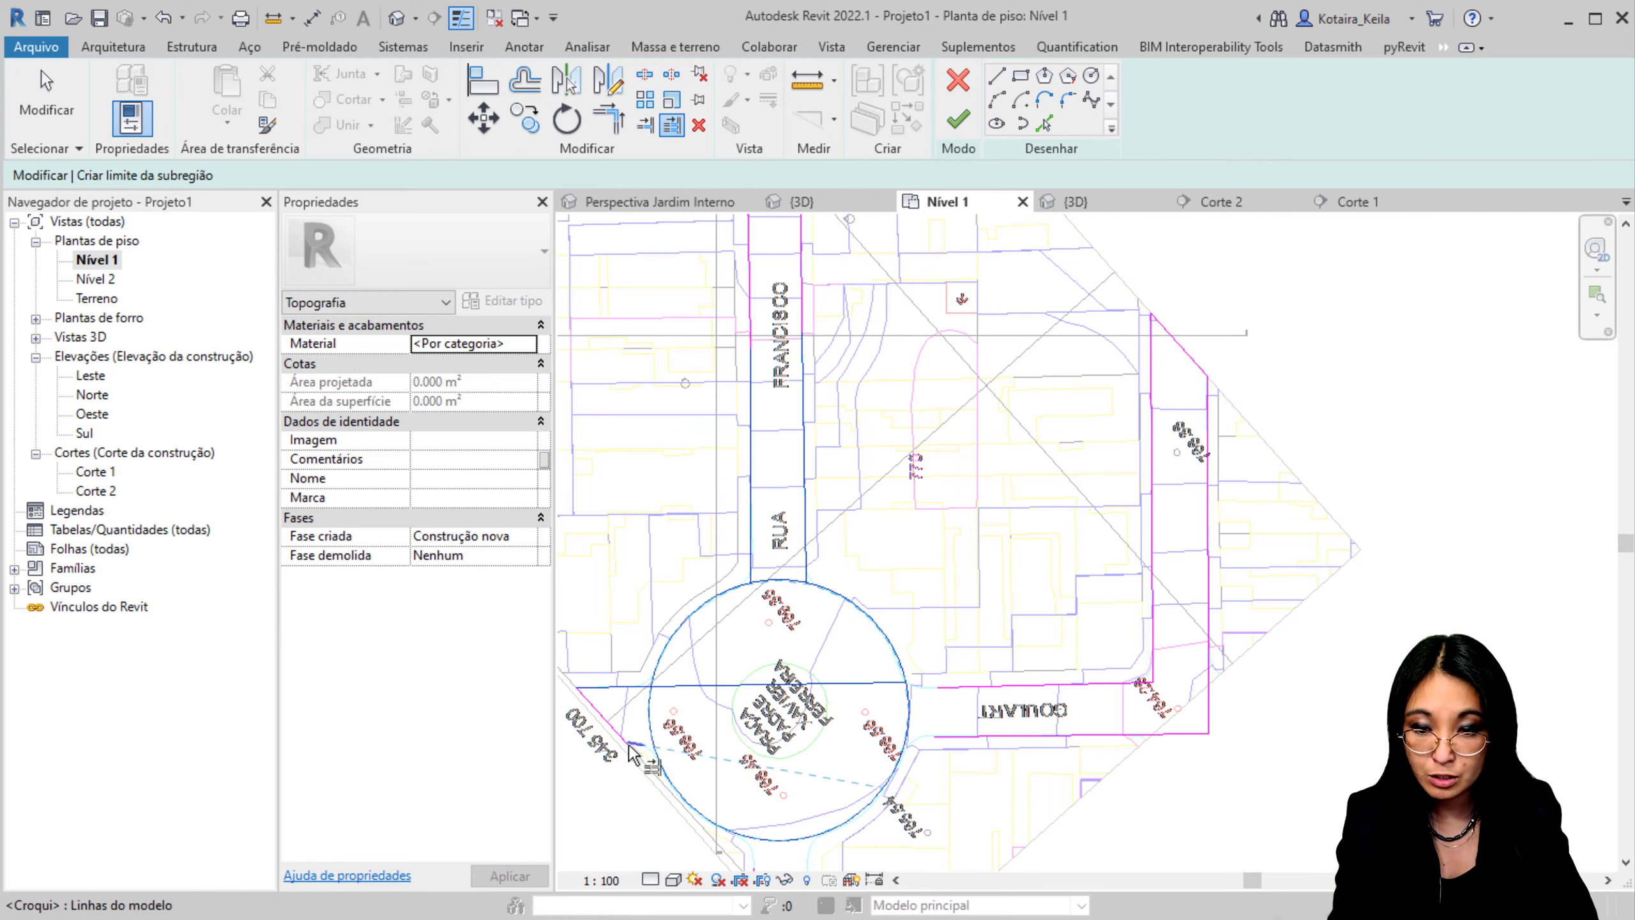
middle_click_drag(635, 751, 621, 522)
left_click(746, 644)
left_click(792, 657)
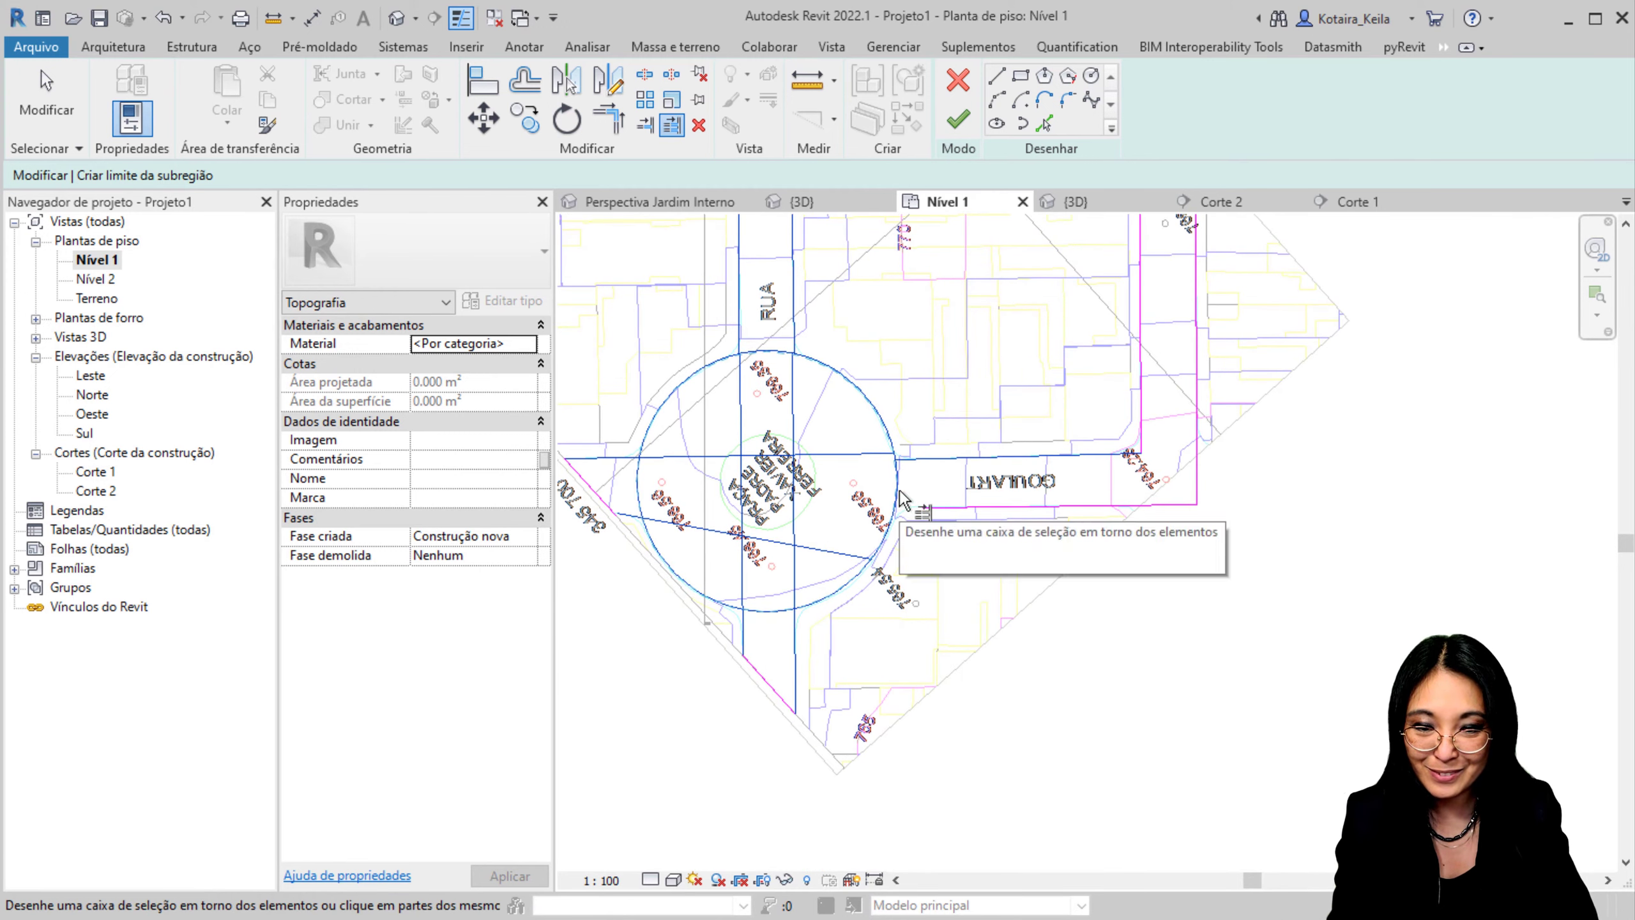
left_click(943, 507)
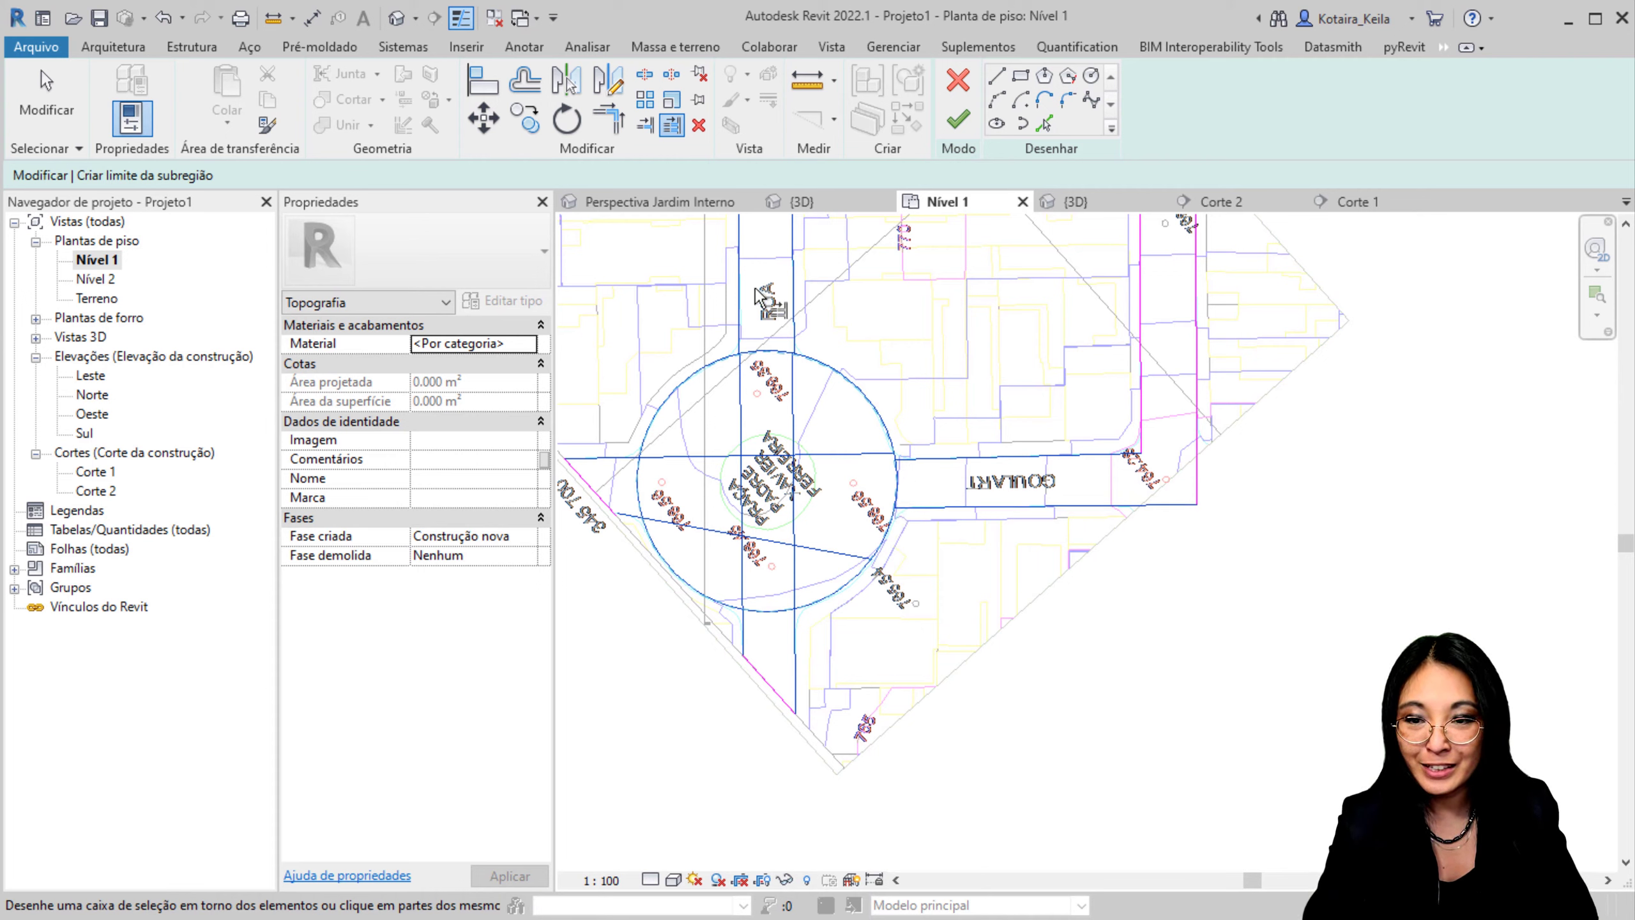
Step: Offset the large roundabout circle inward by 13 m as a copy to recreate the central island circle
left_click(524, 90)
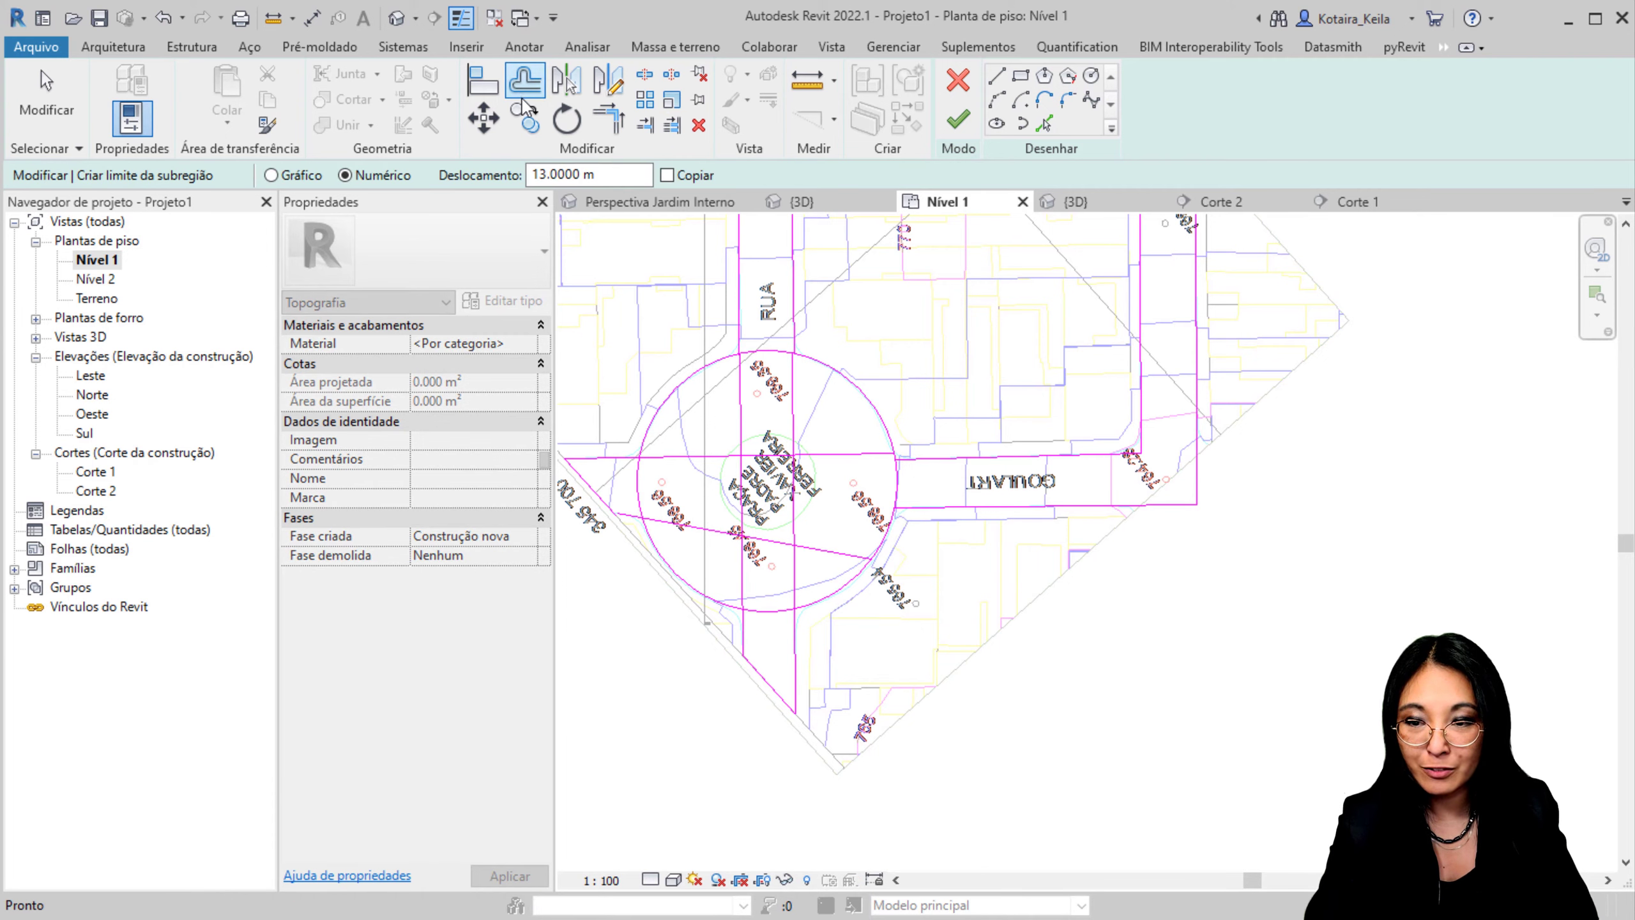
left_click(693, 179)
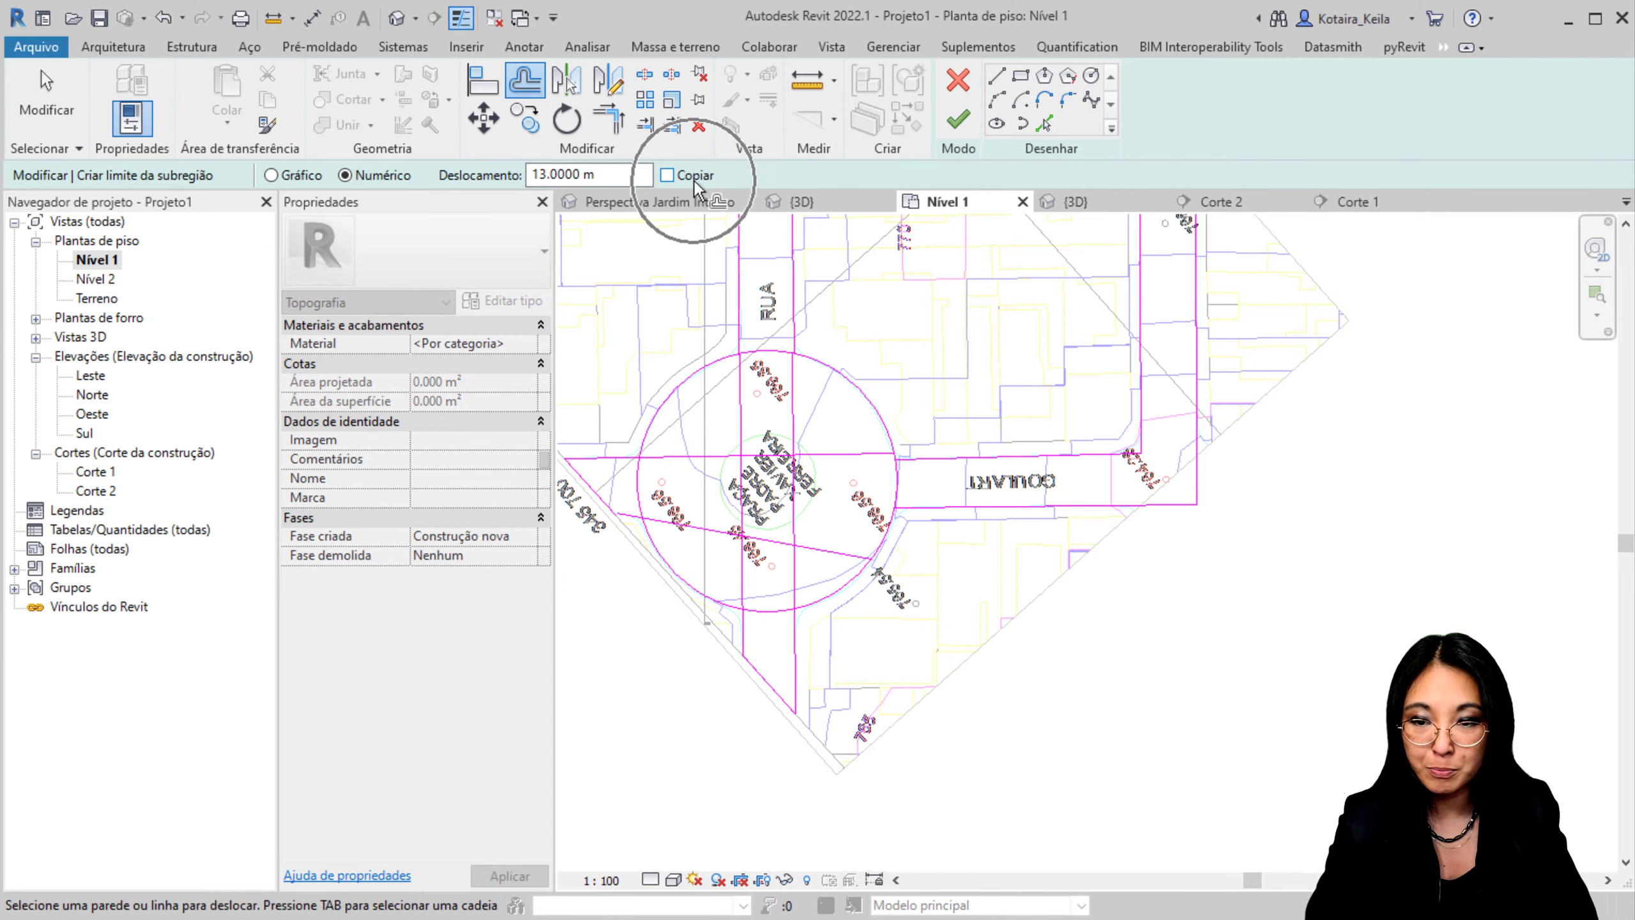
left_click(845, 385)
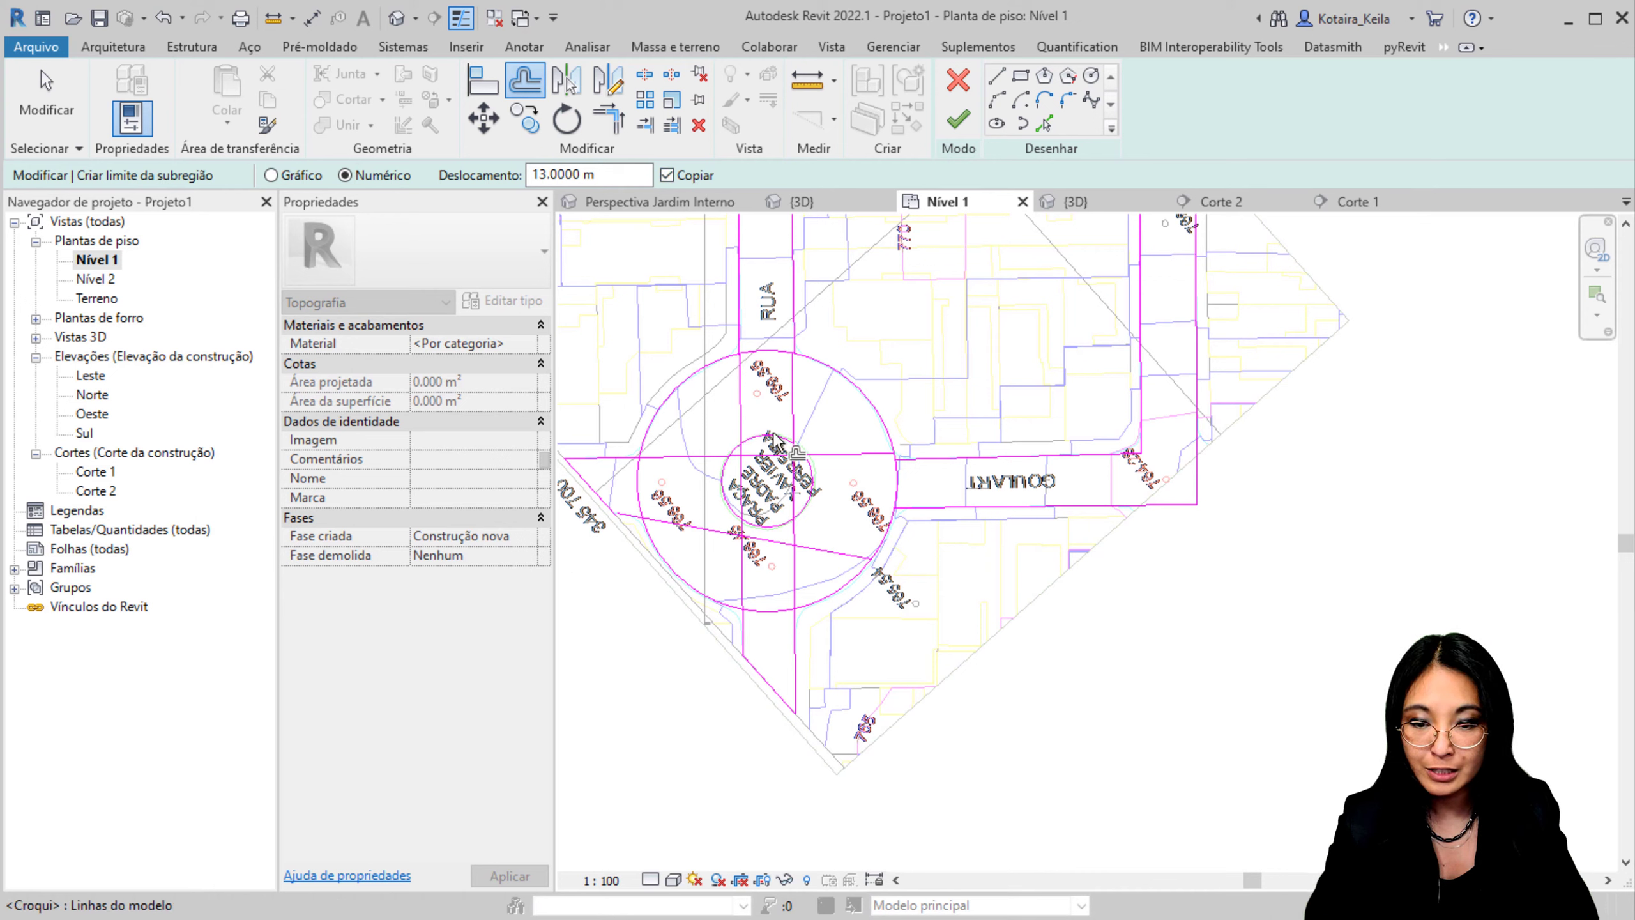
key("Escape")
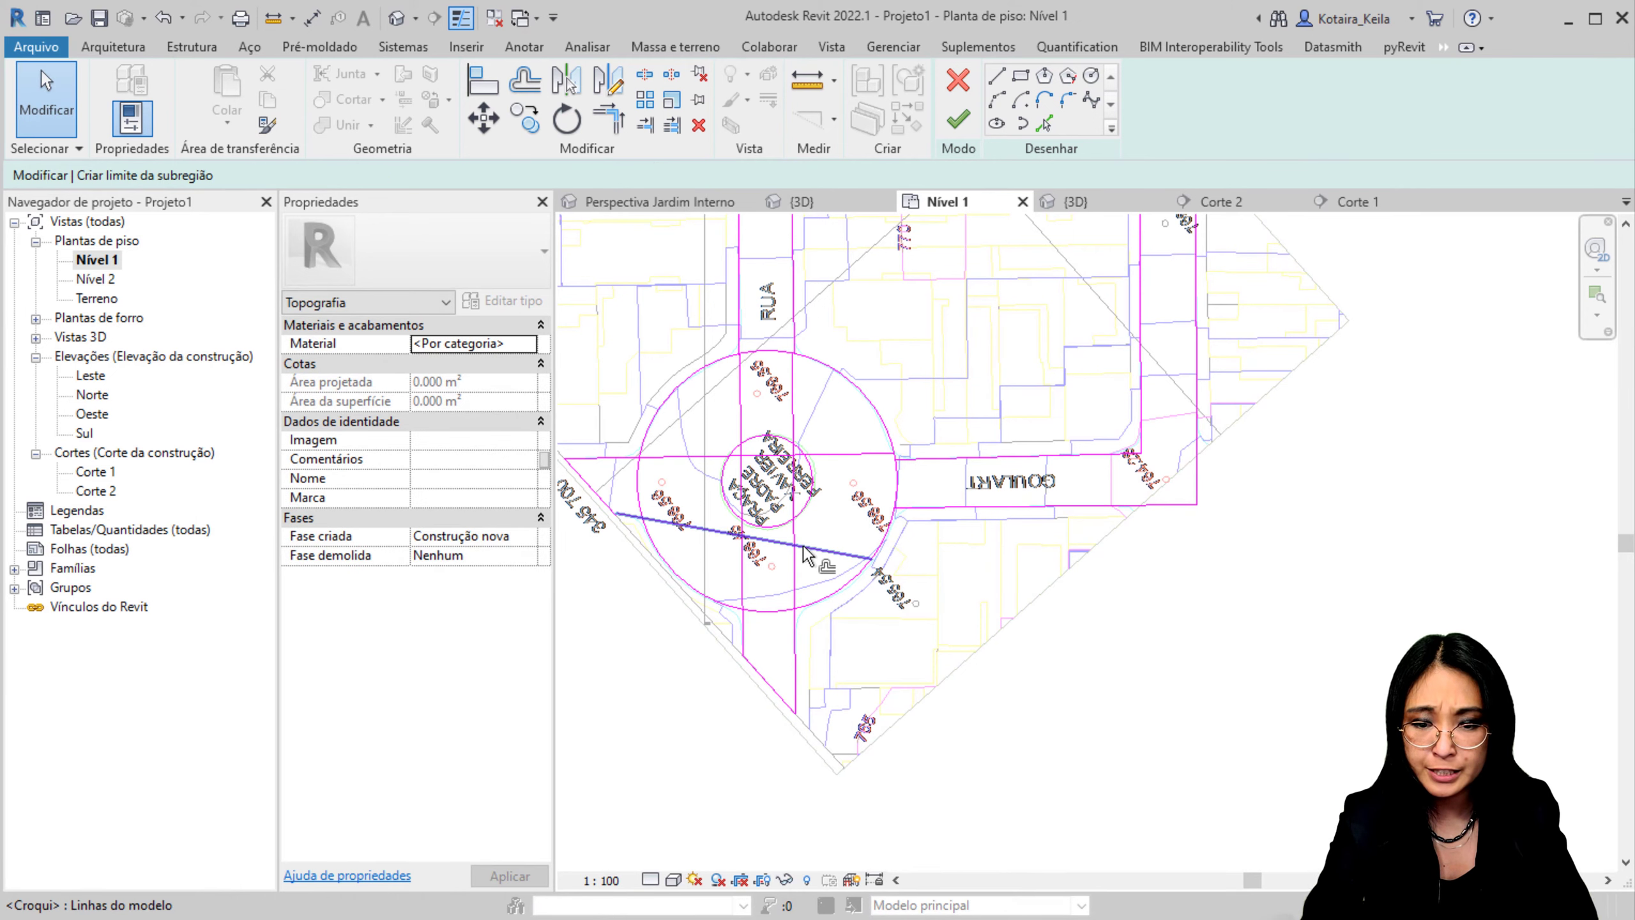
Step: Split the outer roundabout circle into arcs at its four quadrant points, with inner-segment deletion disabled
key("s")
key("l")
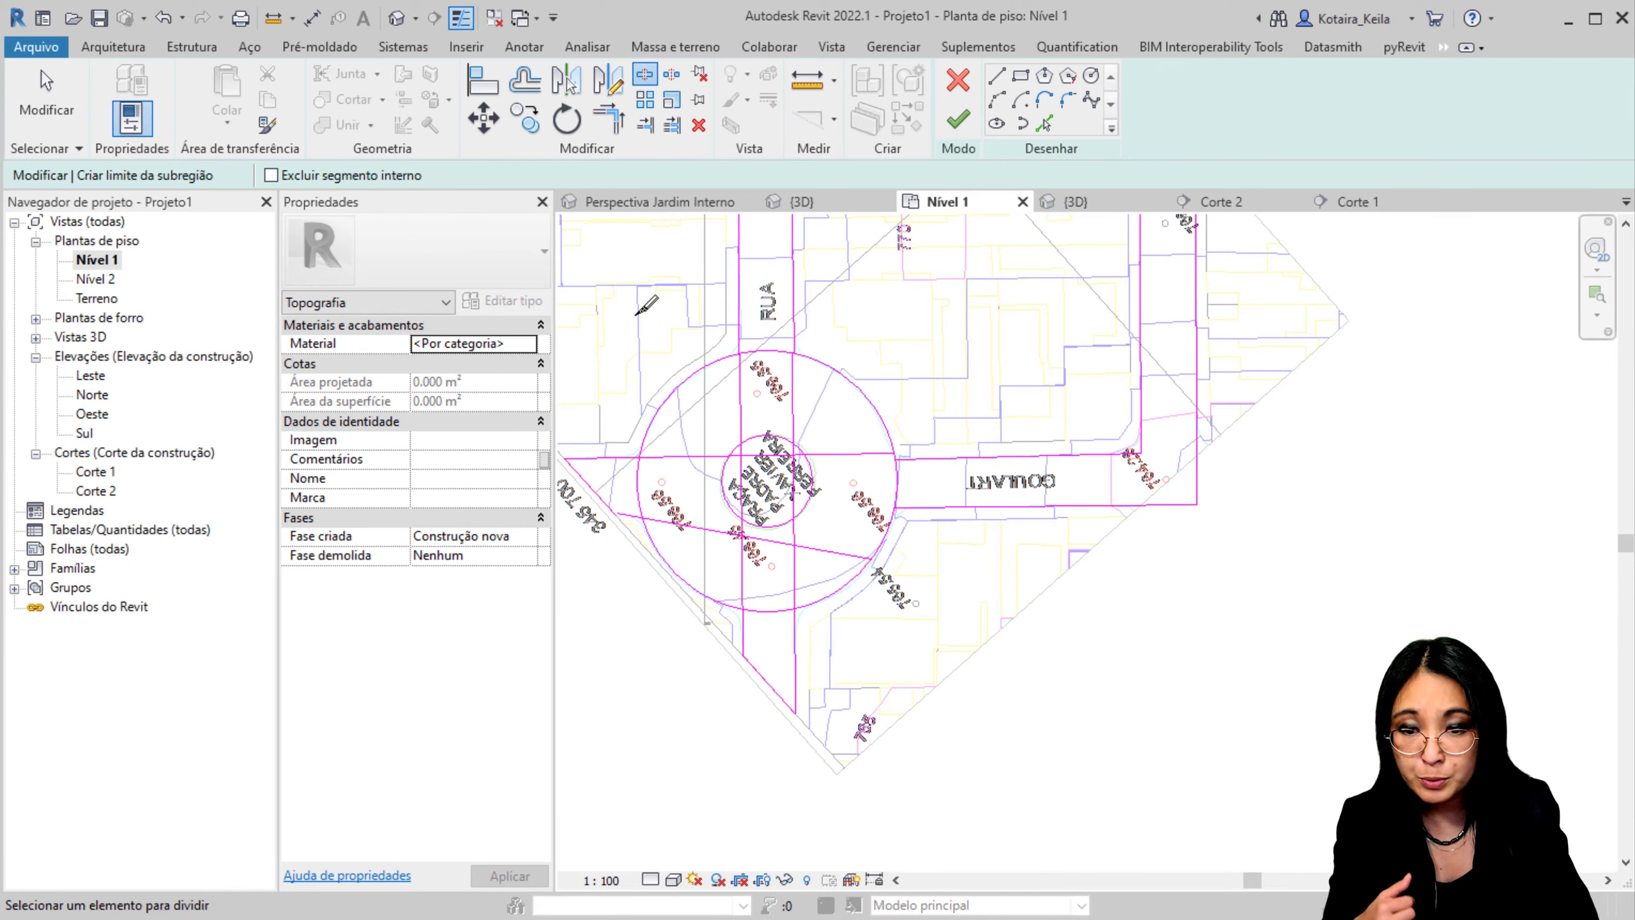
left_click(766, 351)
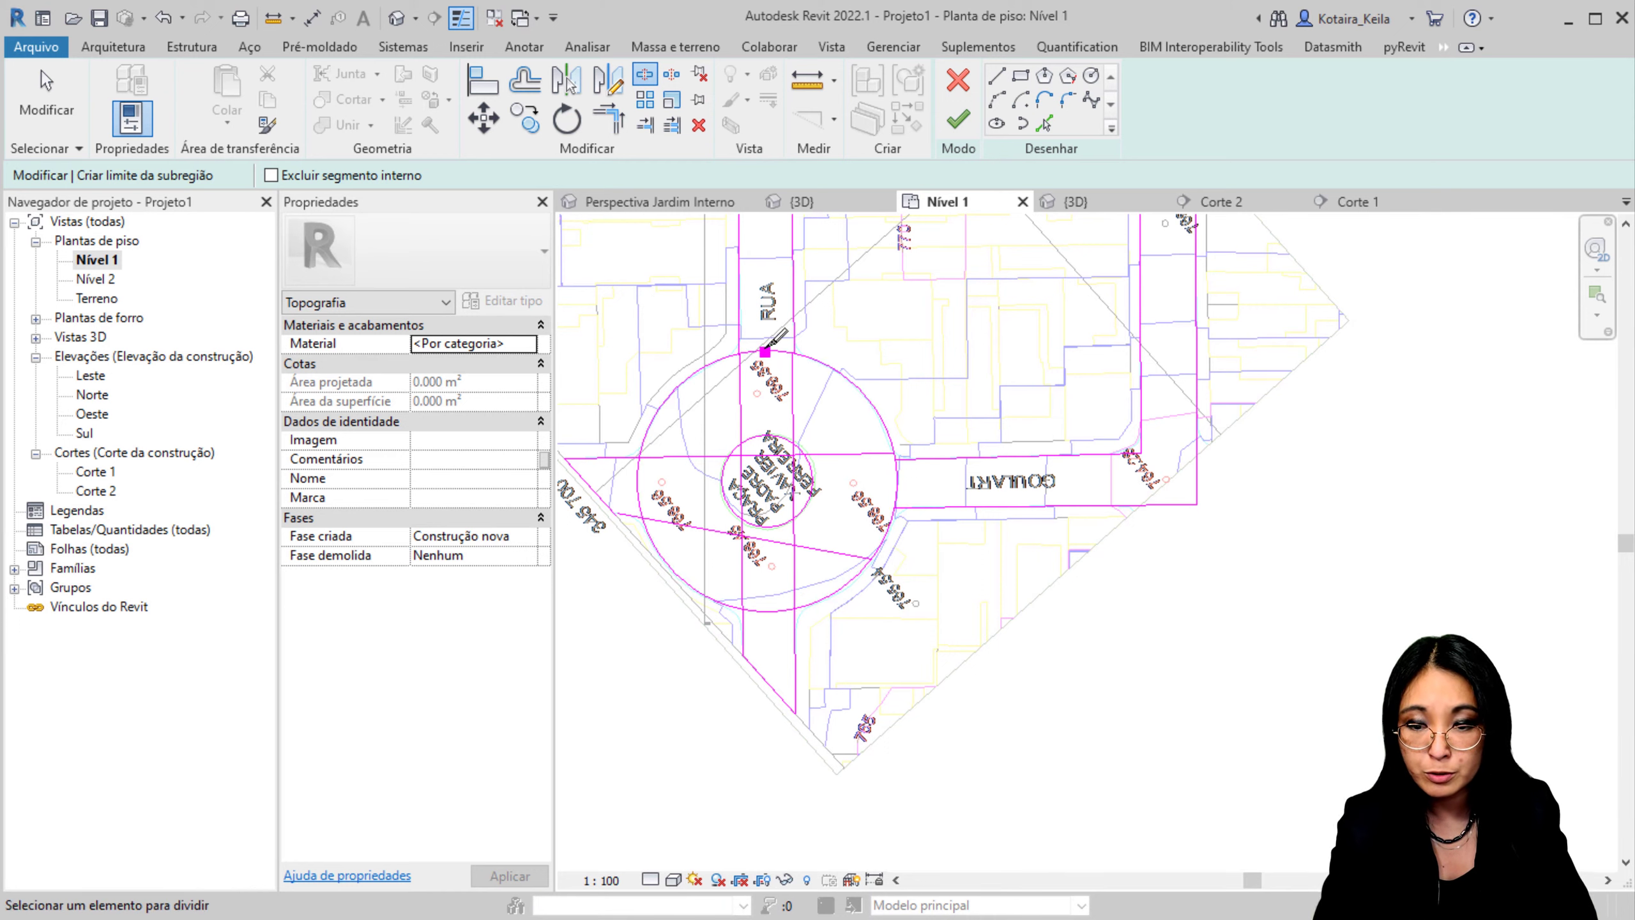
left_click(637, 481)
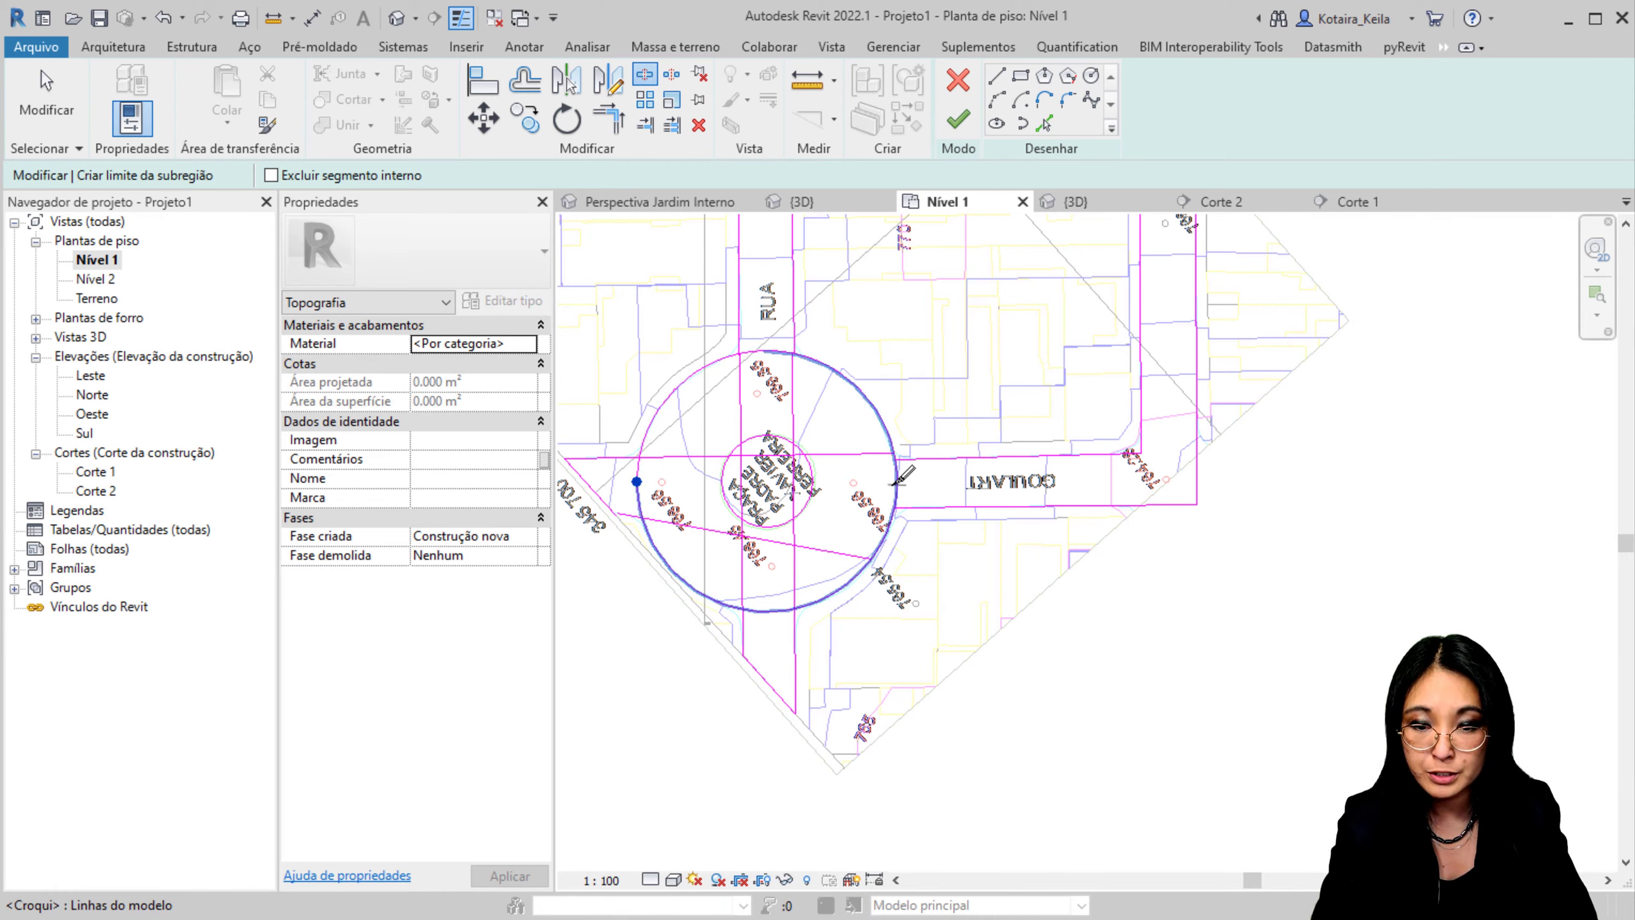
left_click(897, 480)
left_click(769, 610)
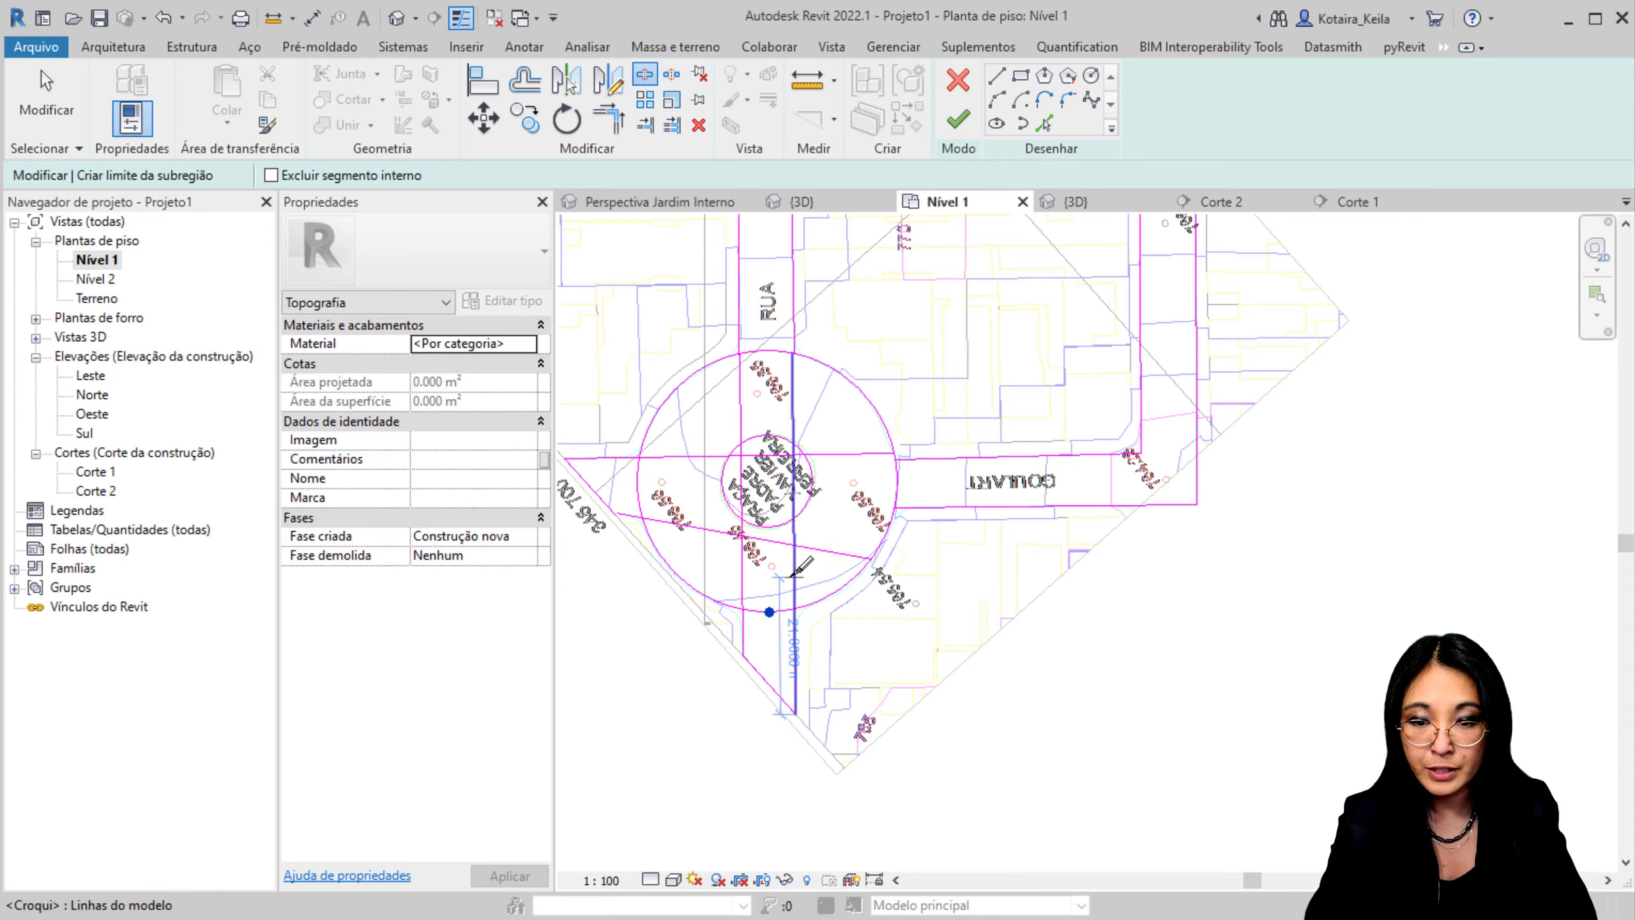
Step: Trim the northern street's edge lines to corners with the upper arcs of the roundabout
key("Escape")
key("t")
key("r")
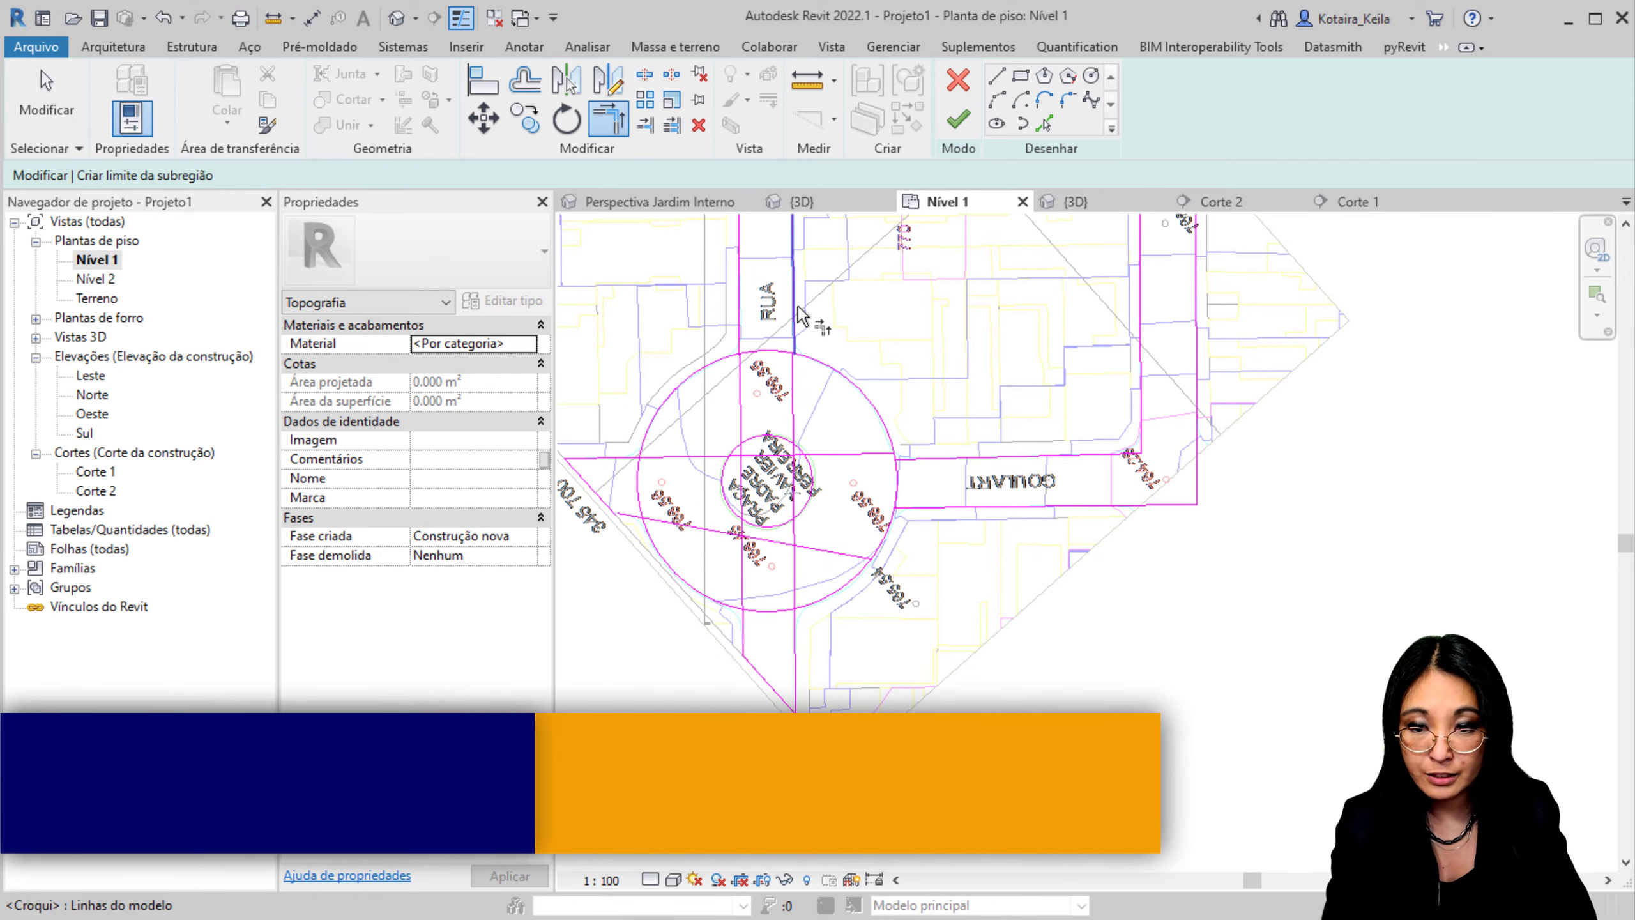
left_click(796, 322)
left_click(712, 325)
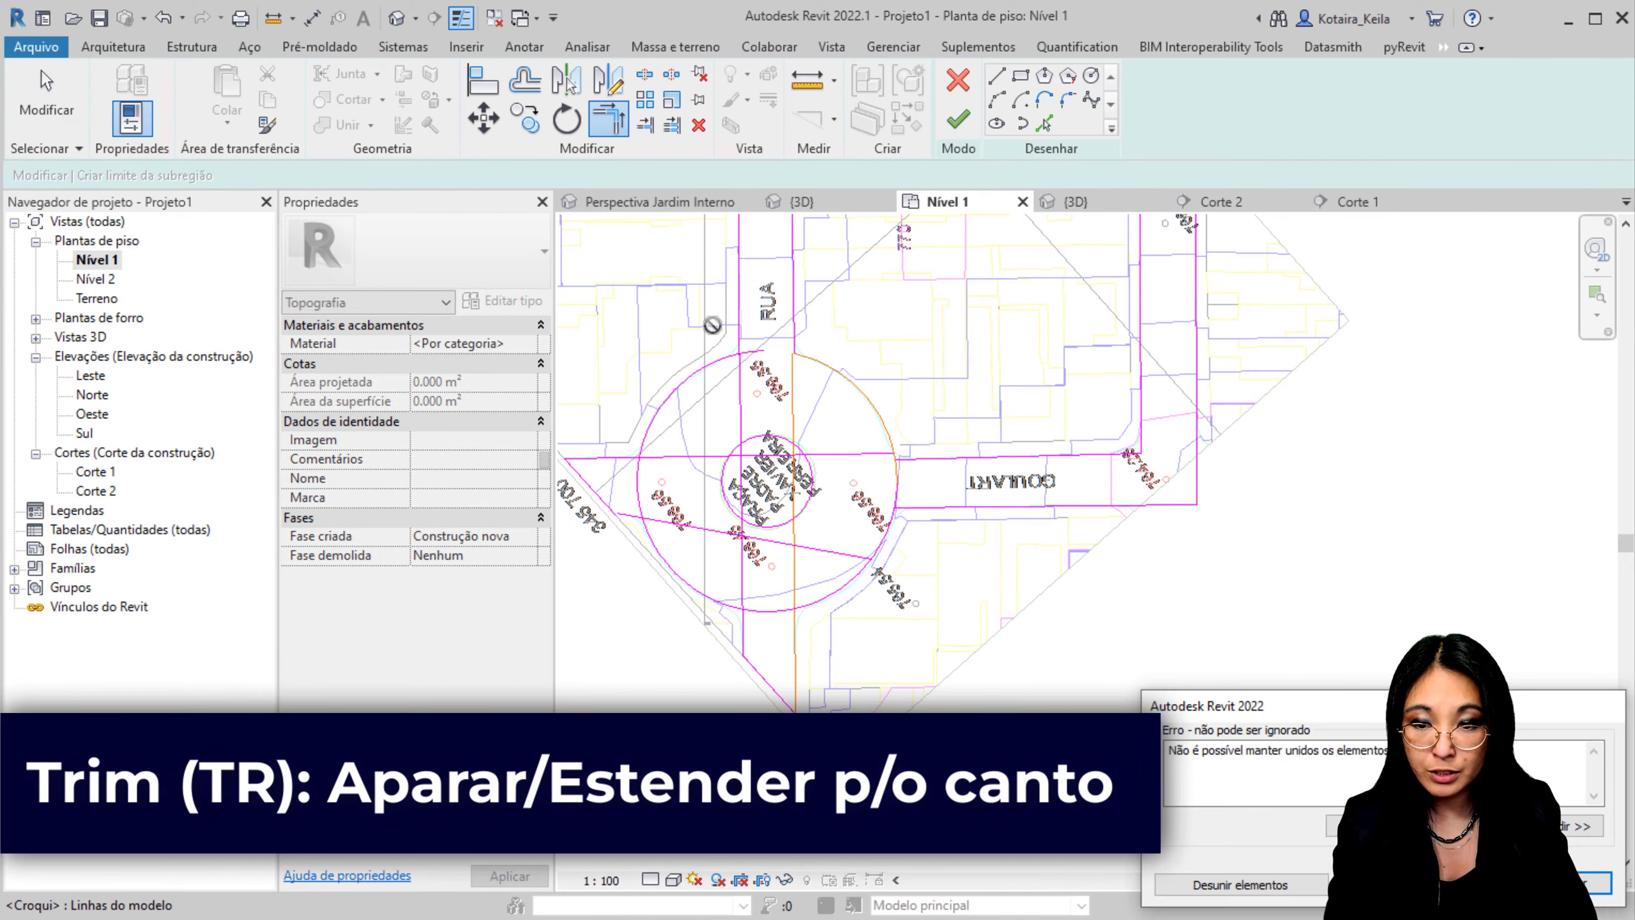
left_click_drag(1316, 716, 1033, 327)
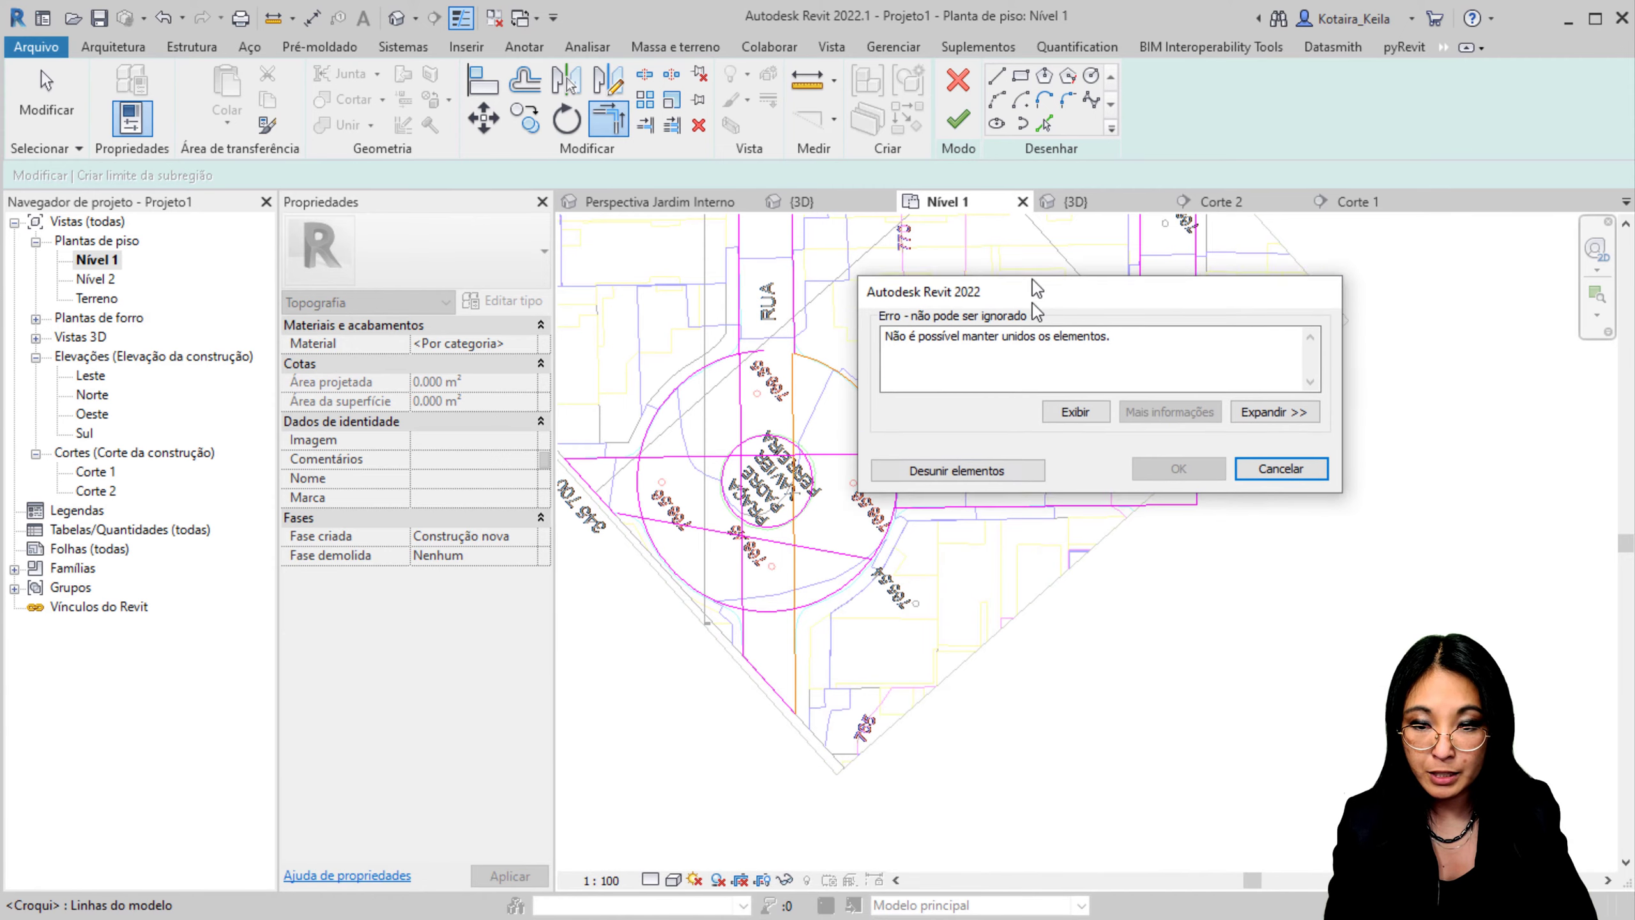
key("Escape")
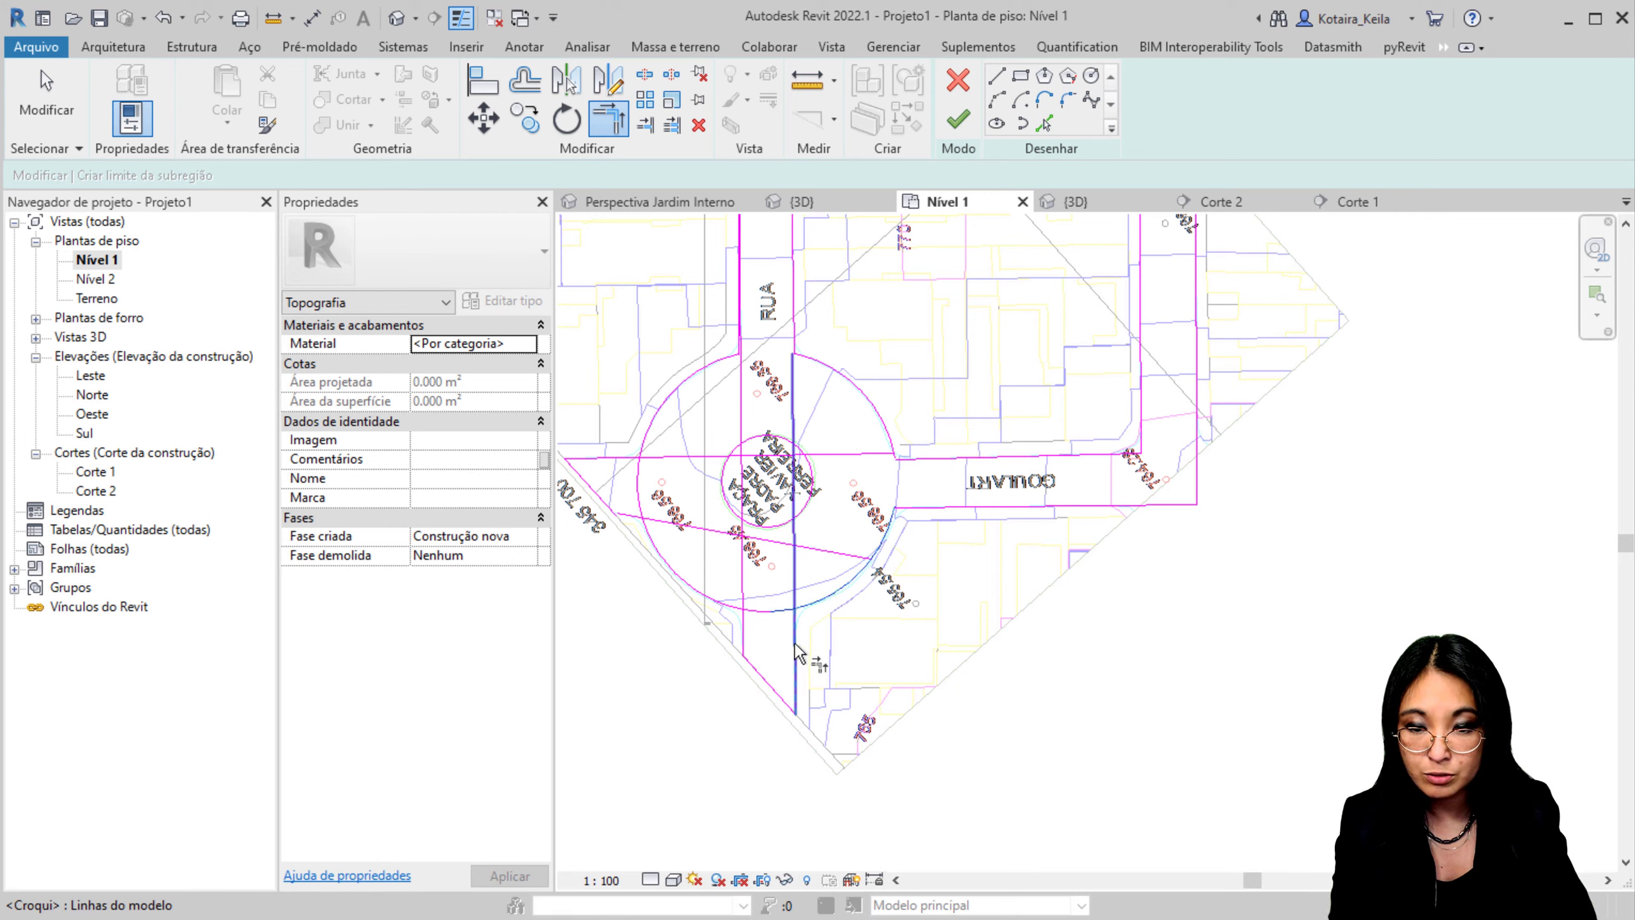
Step: Trim the southern street's edges and the western street's upper edge to corners with the roundabout arcs
left_click(742, 637)
left_click(715, 600)
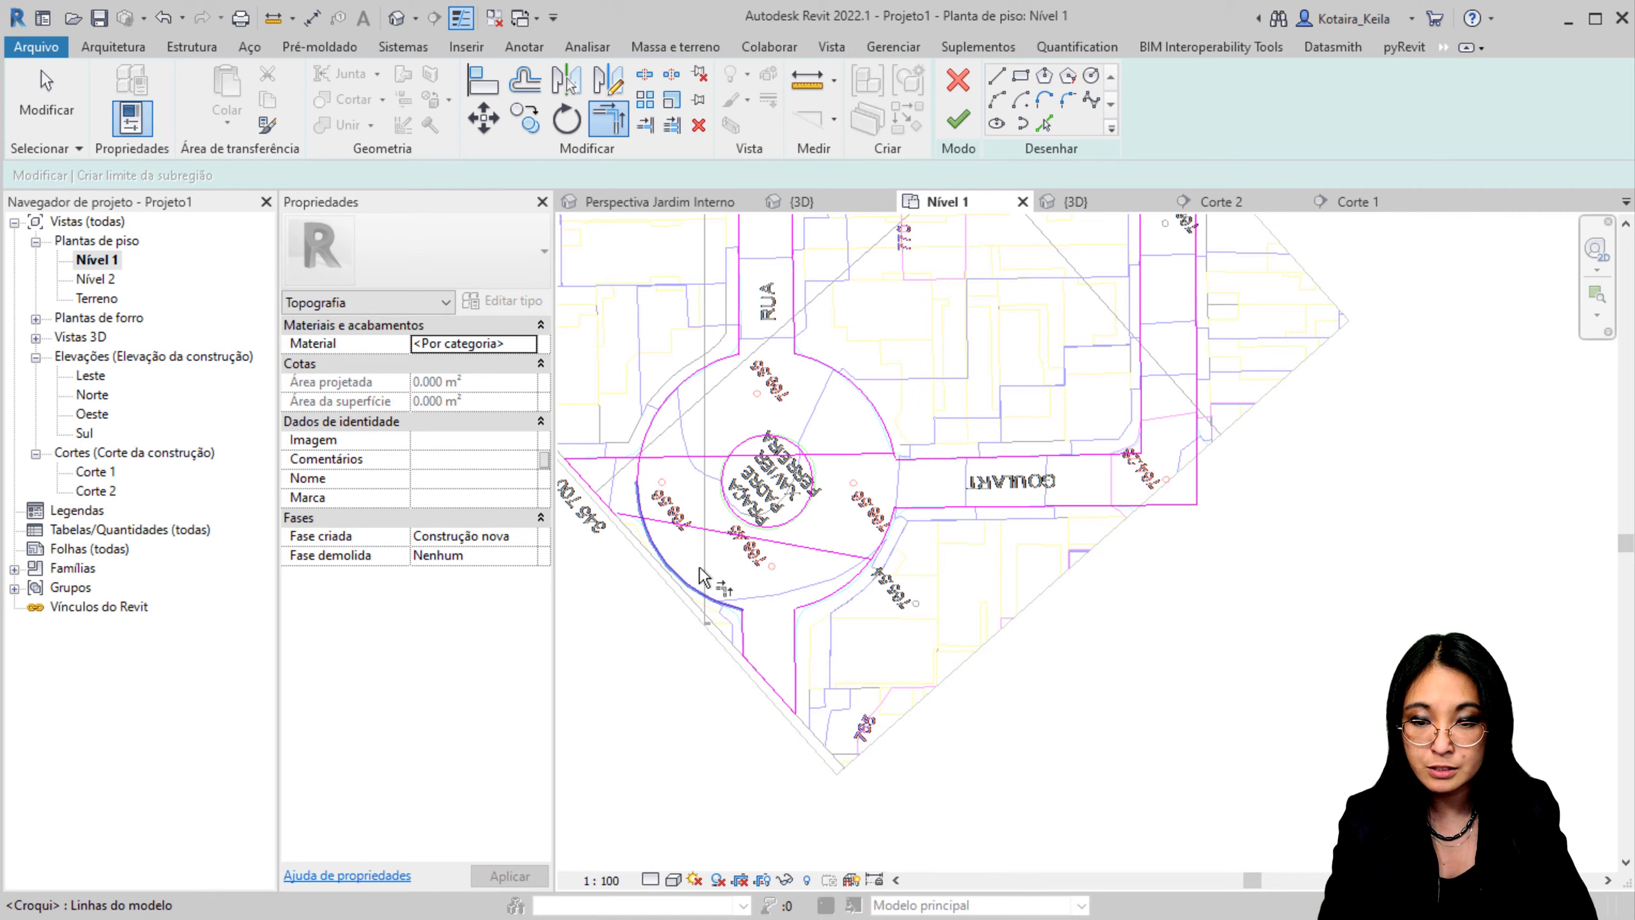
left_click(644, 443)
left_click(624, 459)
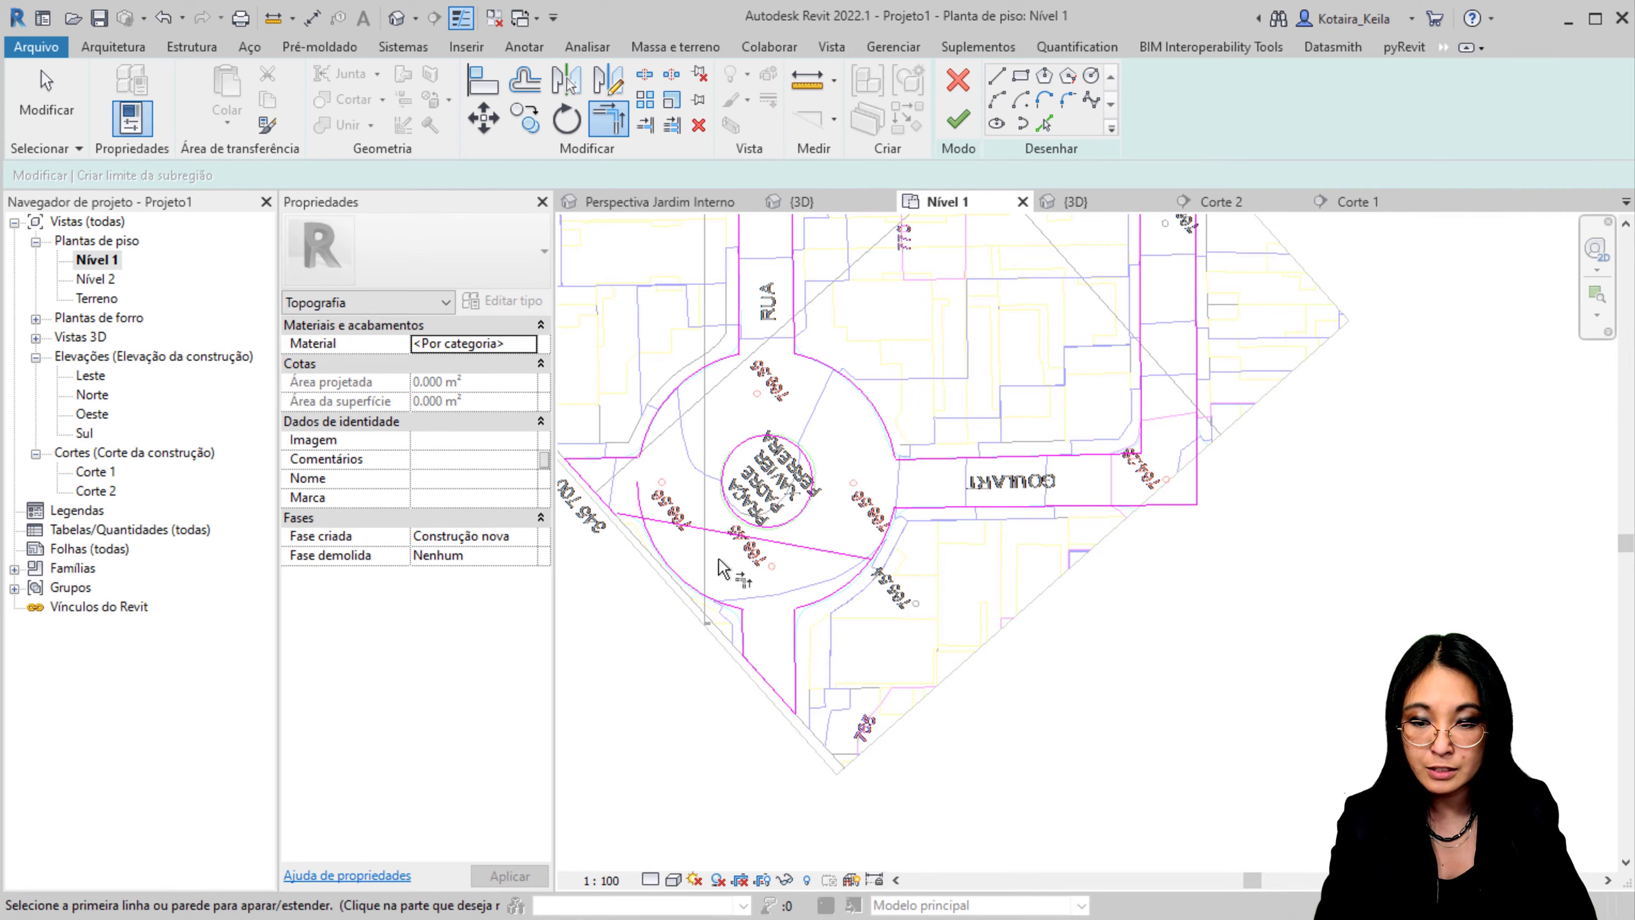
Step: Delete the stray diagonal sketch line crossing the lower half of the roundabout
scroll(727, 534, "up", 2)
middle_click_drag(726, 533, 874, 534)
key("Escape")
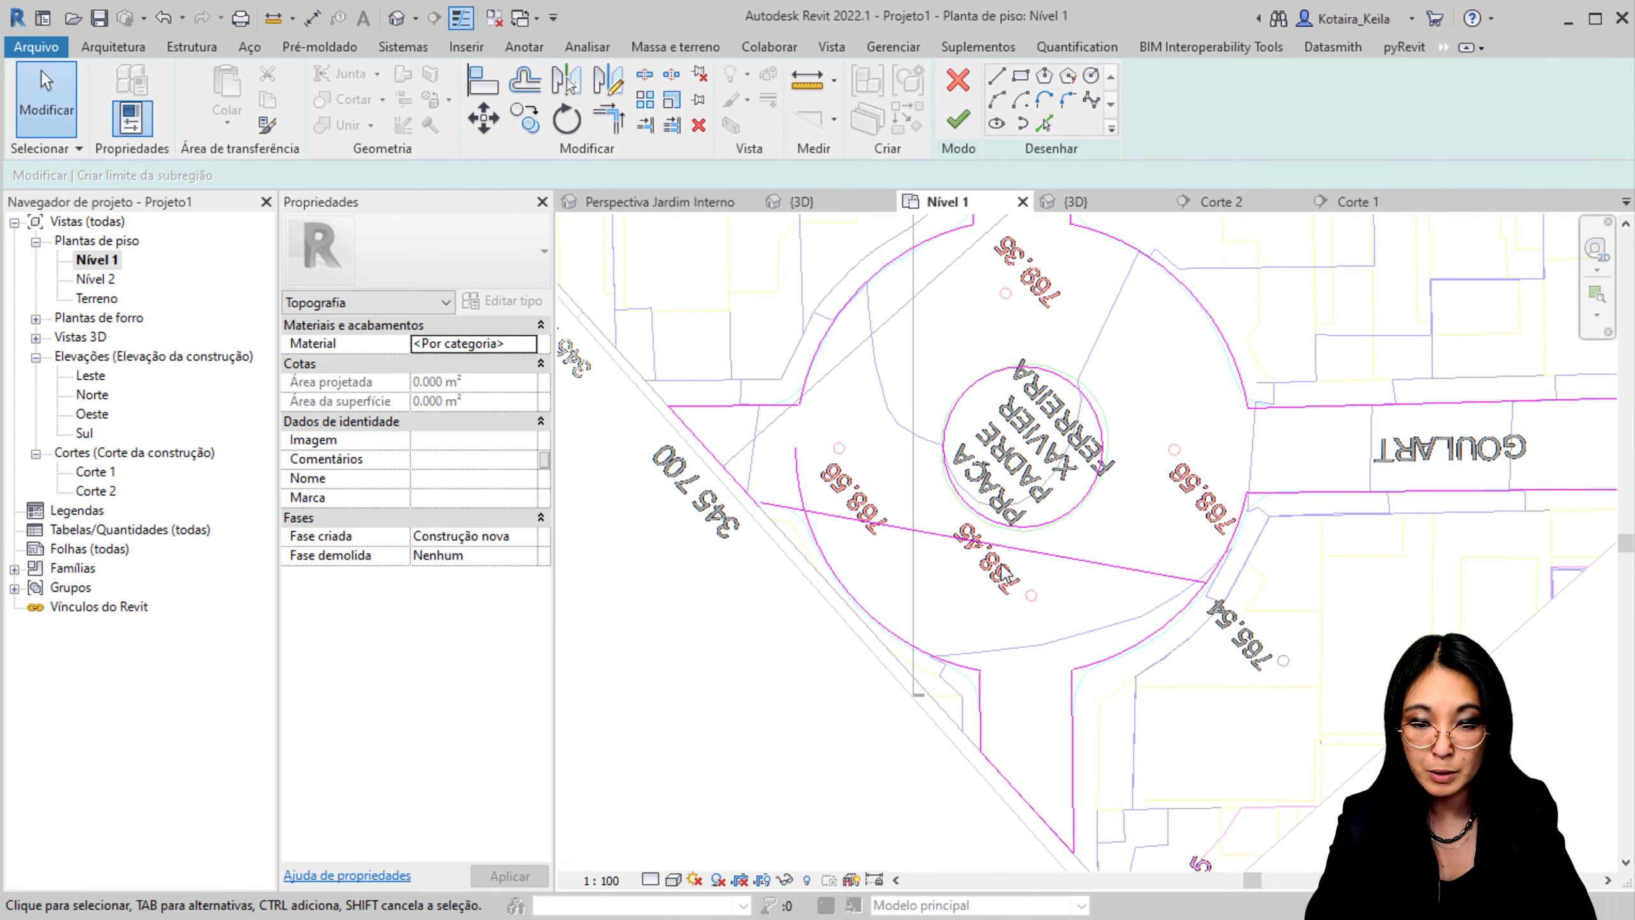
left_click(1006, 553)
key("Delete")
Step: Extend the eastern street's lower edge to a corner with the slanted western boundary, and split it inside the roundabout
key("t")
key("r")
left_click(1287, 482)
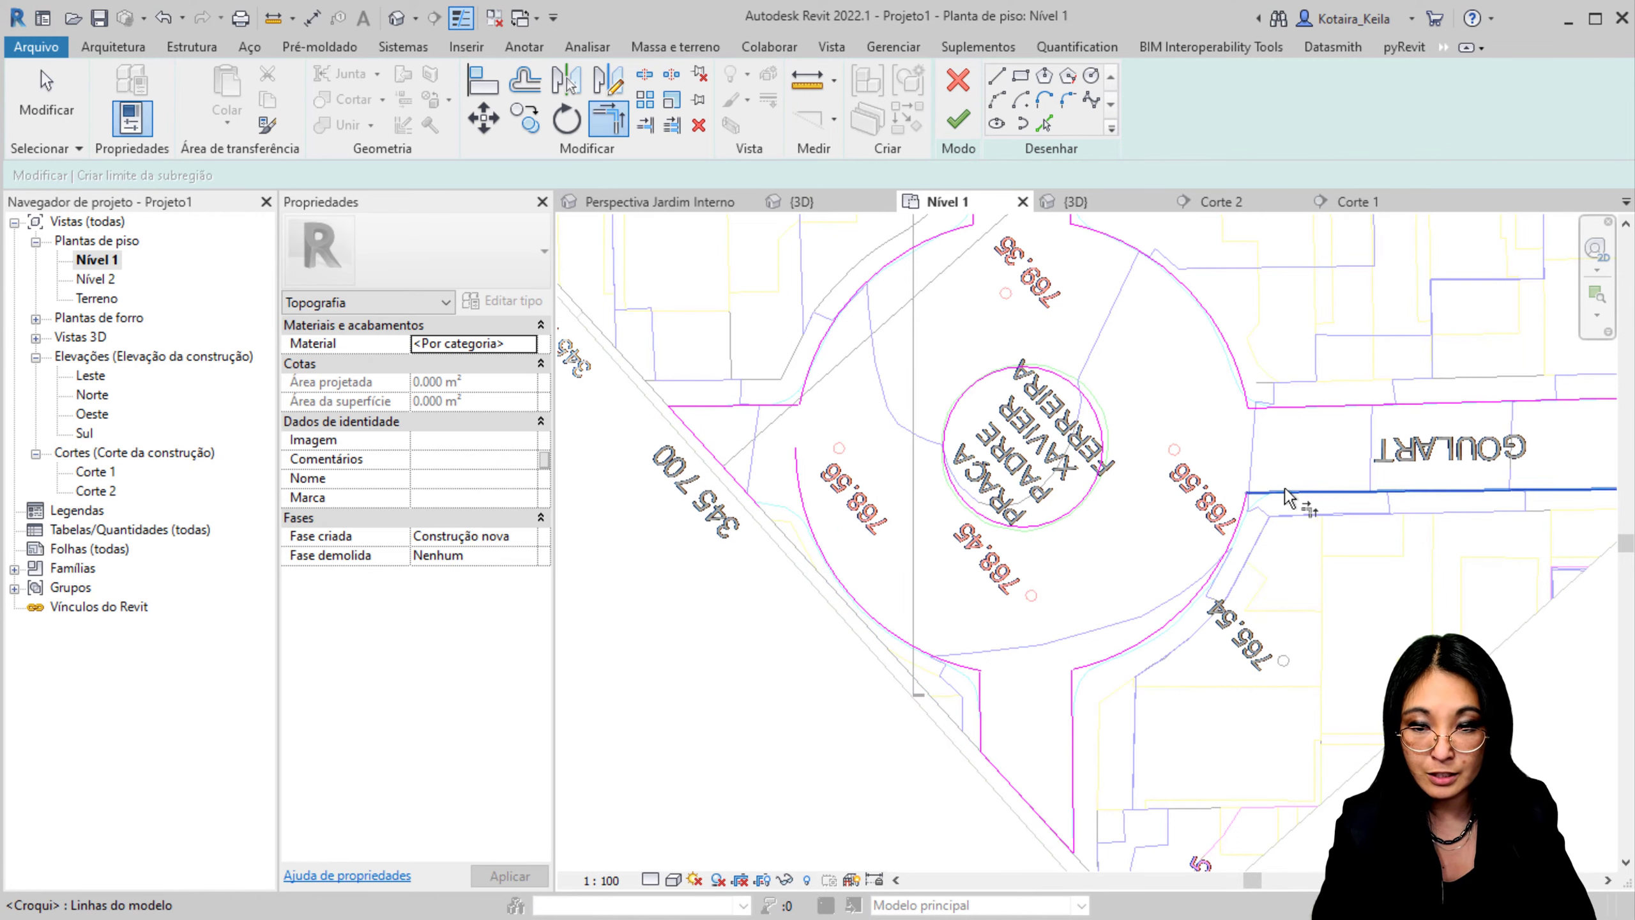
left_click(708, 449)
key("Escape")
key("s")
key("l")
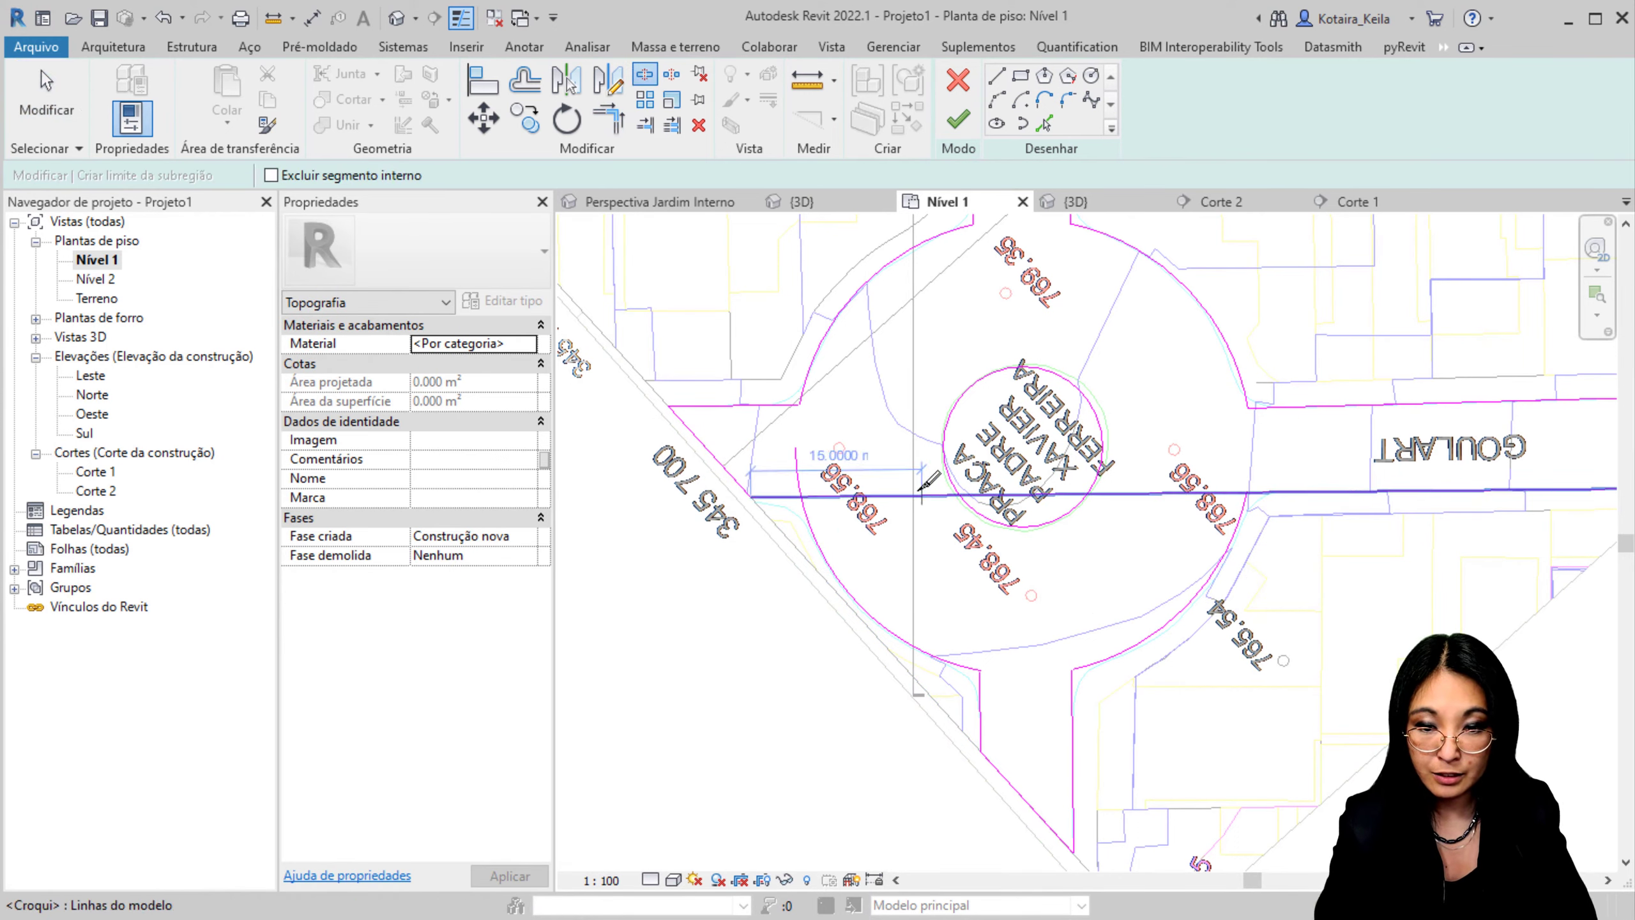
Step: Trim both parts of the split line to corners with the roundabout's lower right and lower left arcs
key("t")
key("r")
left_click(1285, 491)
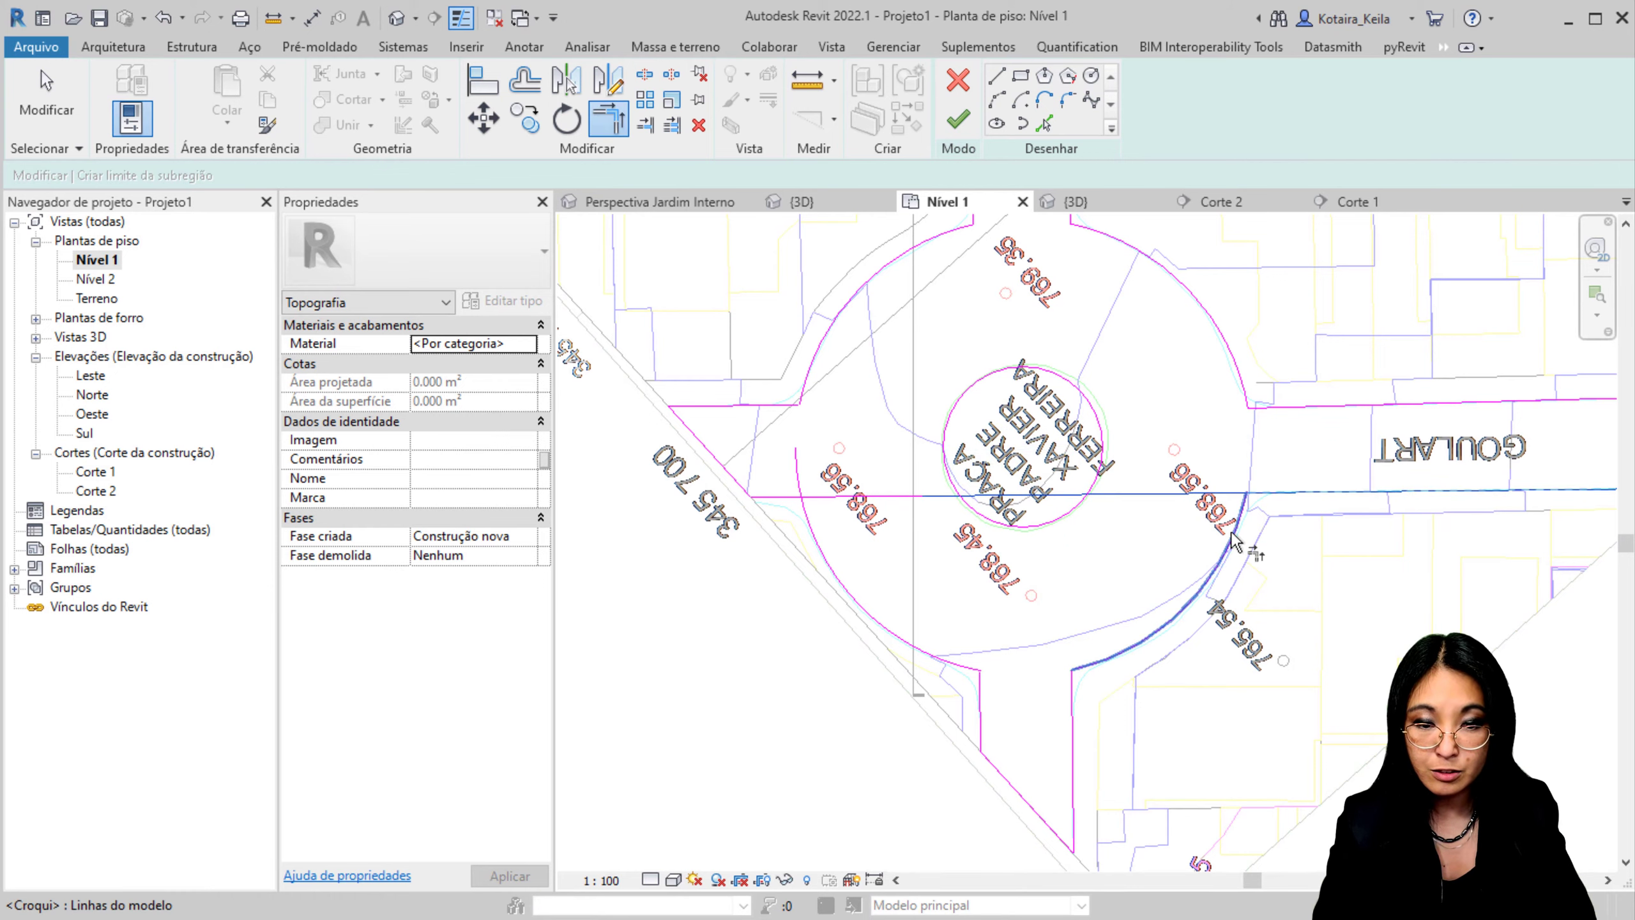
left_click(1235, 529)
left_click(821, 547)
left_click(772, 496)
Step: Measure the diagonal distance across the inner street corner, between the ends of its curved kerb
scroll(863, 467, "down", 5)
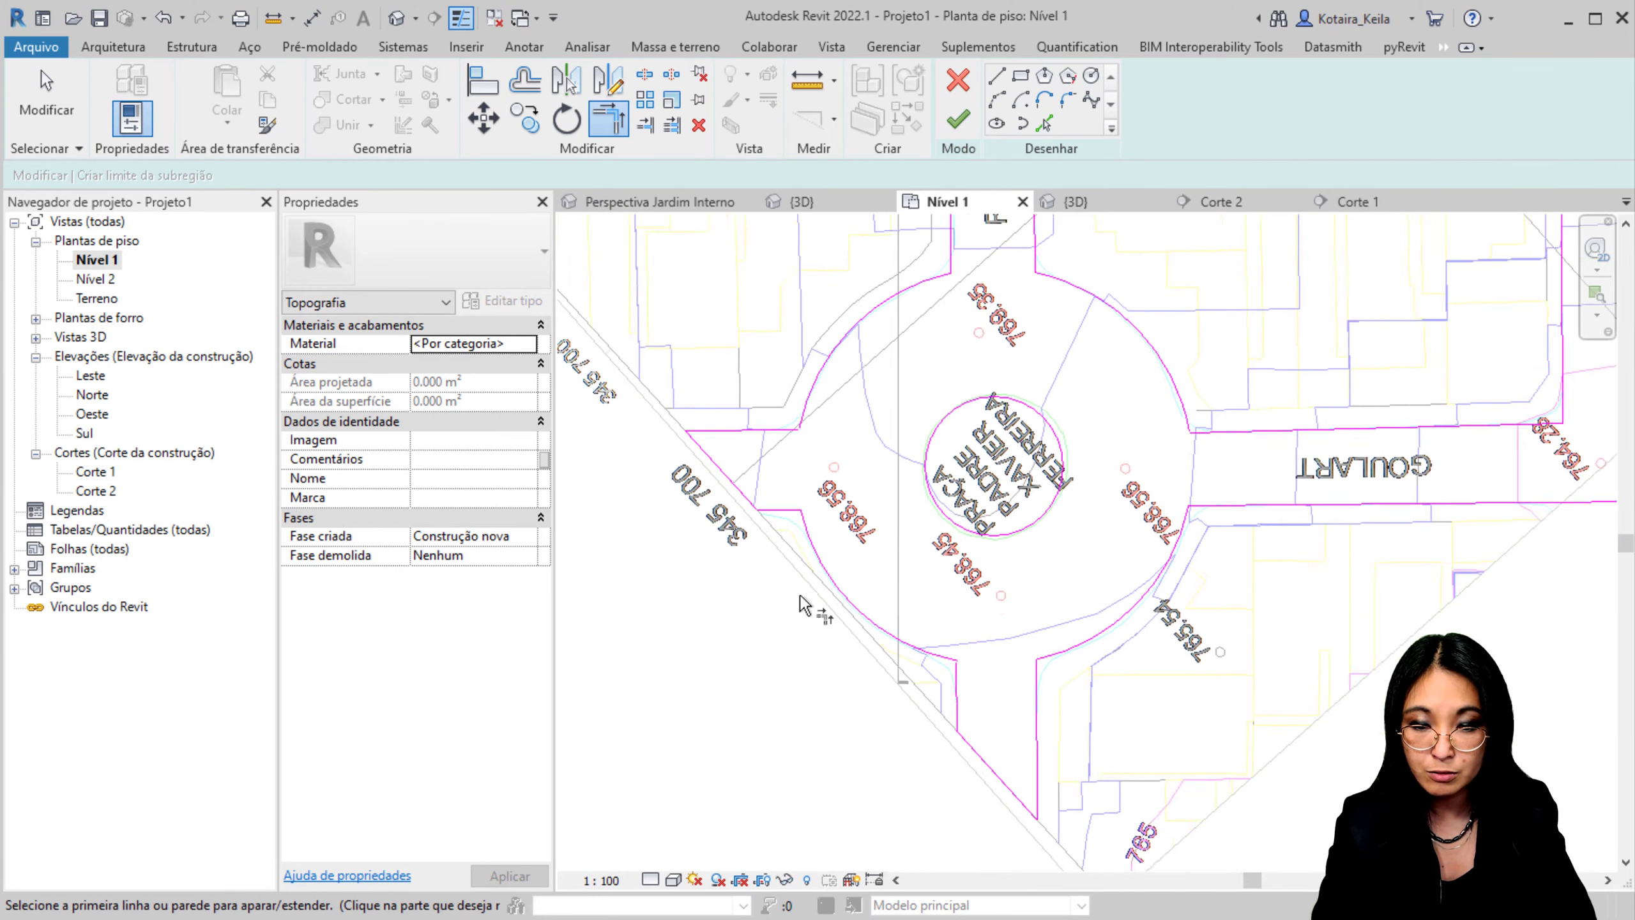
scroll(863, 467, "up", 6)
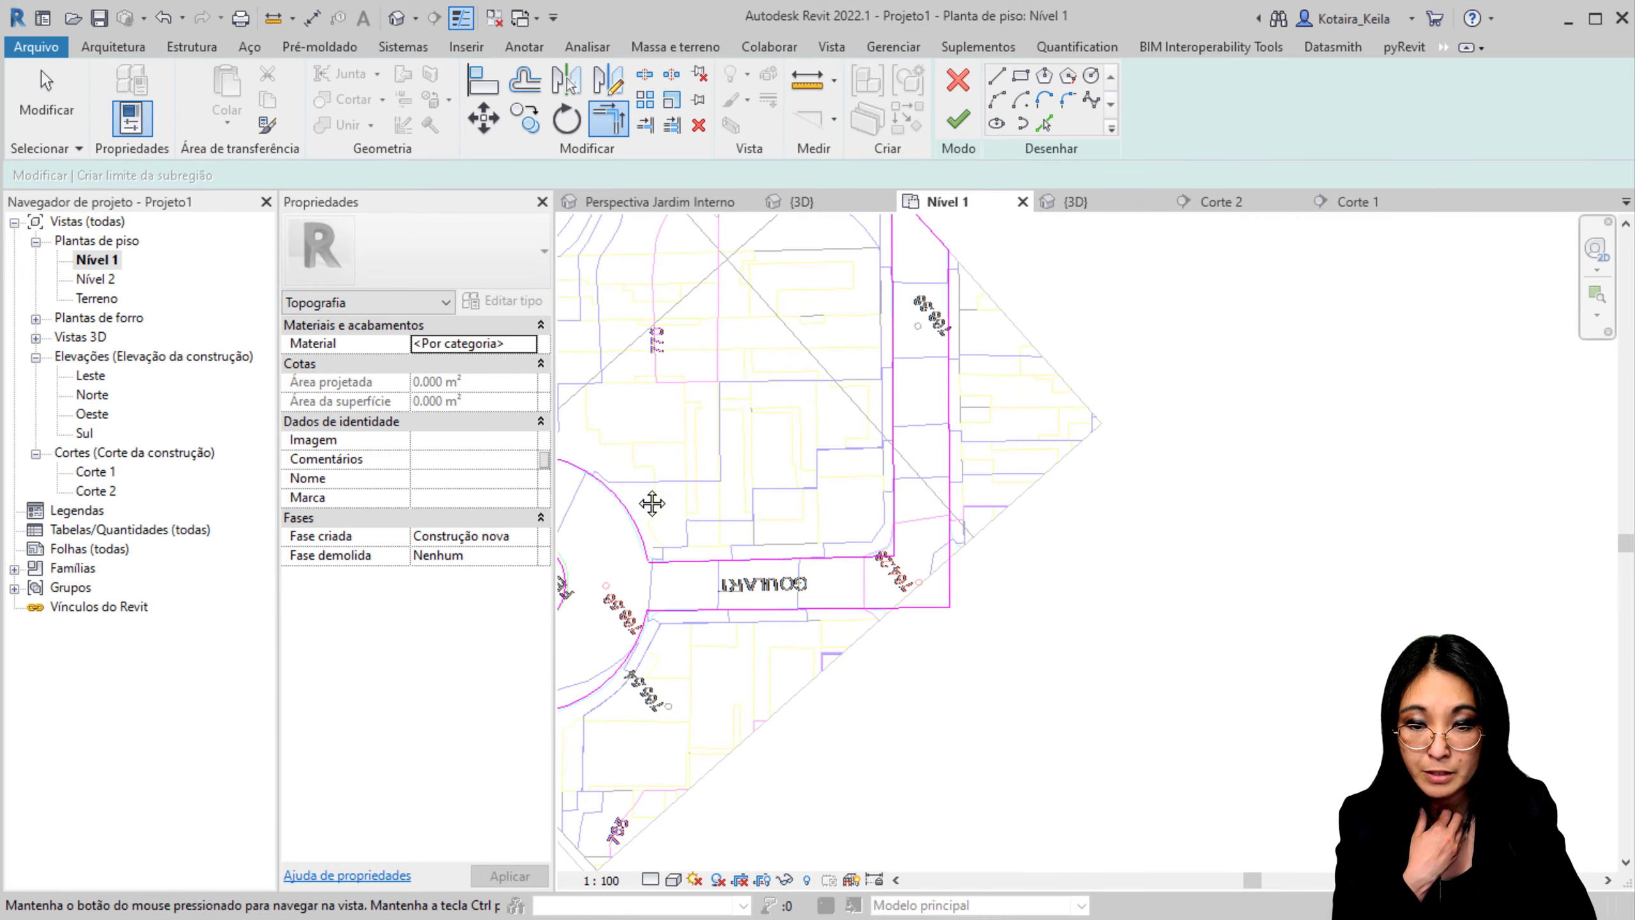
left_click(800, 82)
left_click(839, 552)
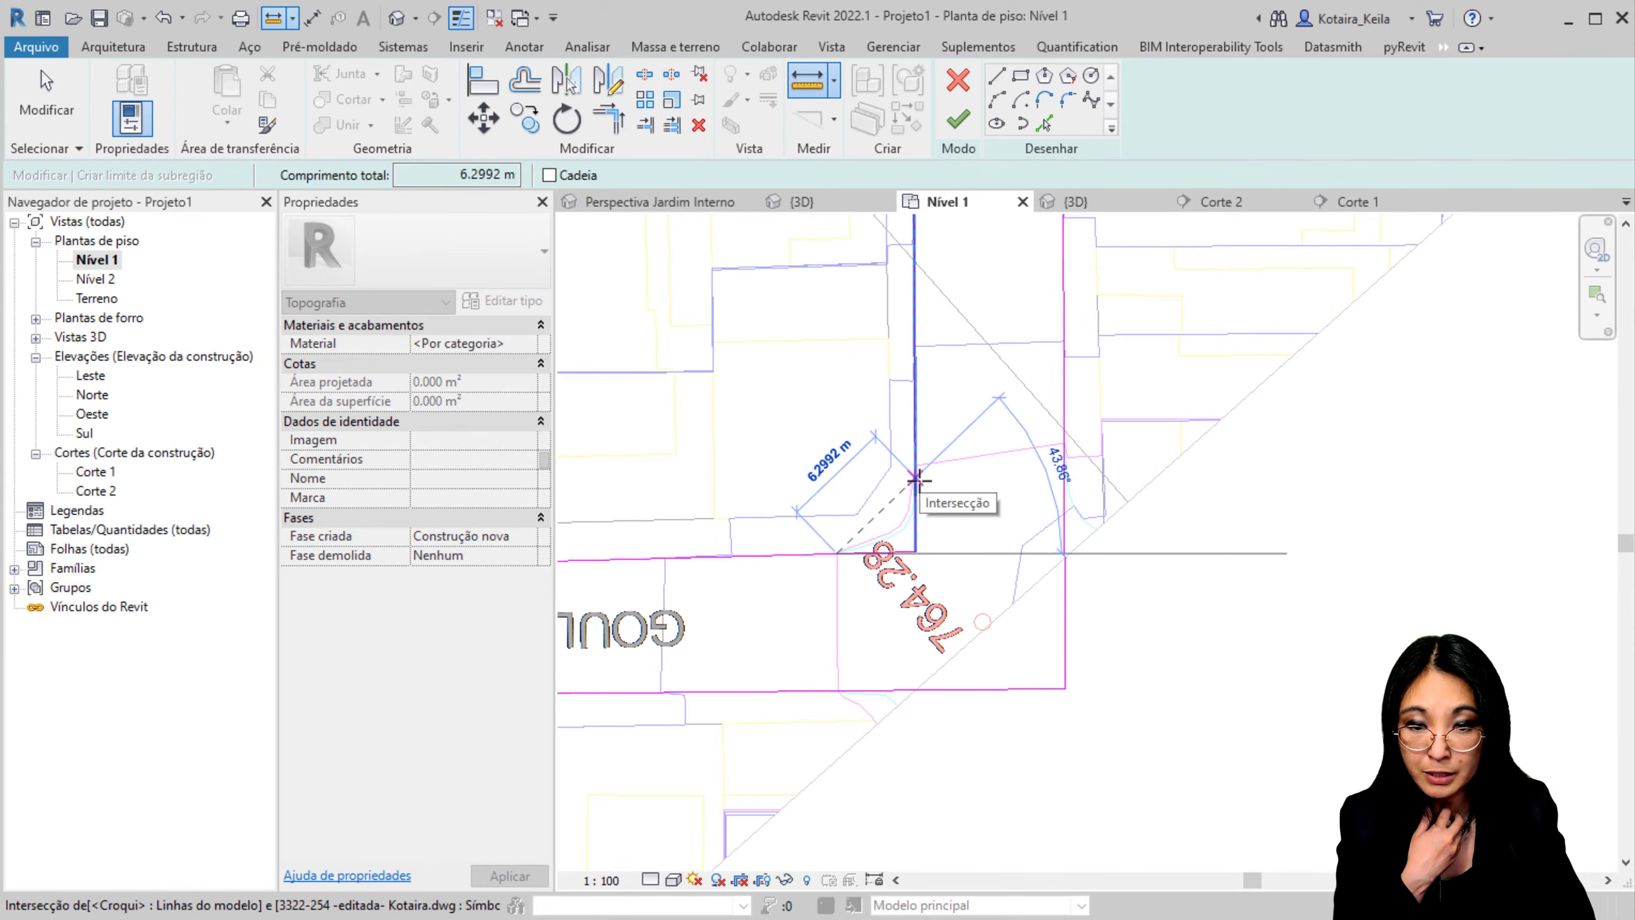
left_click(916, 479)
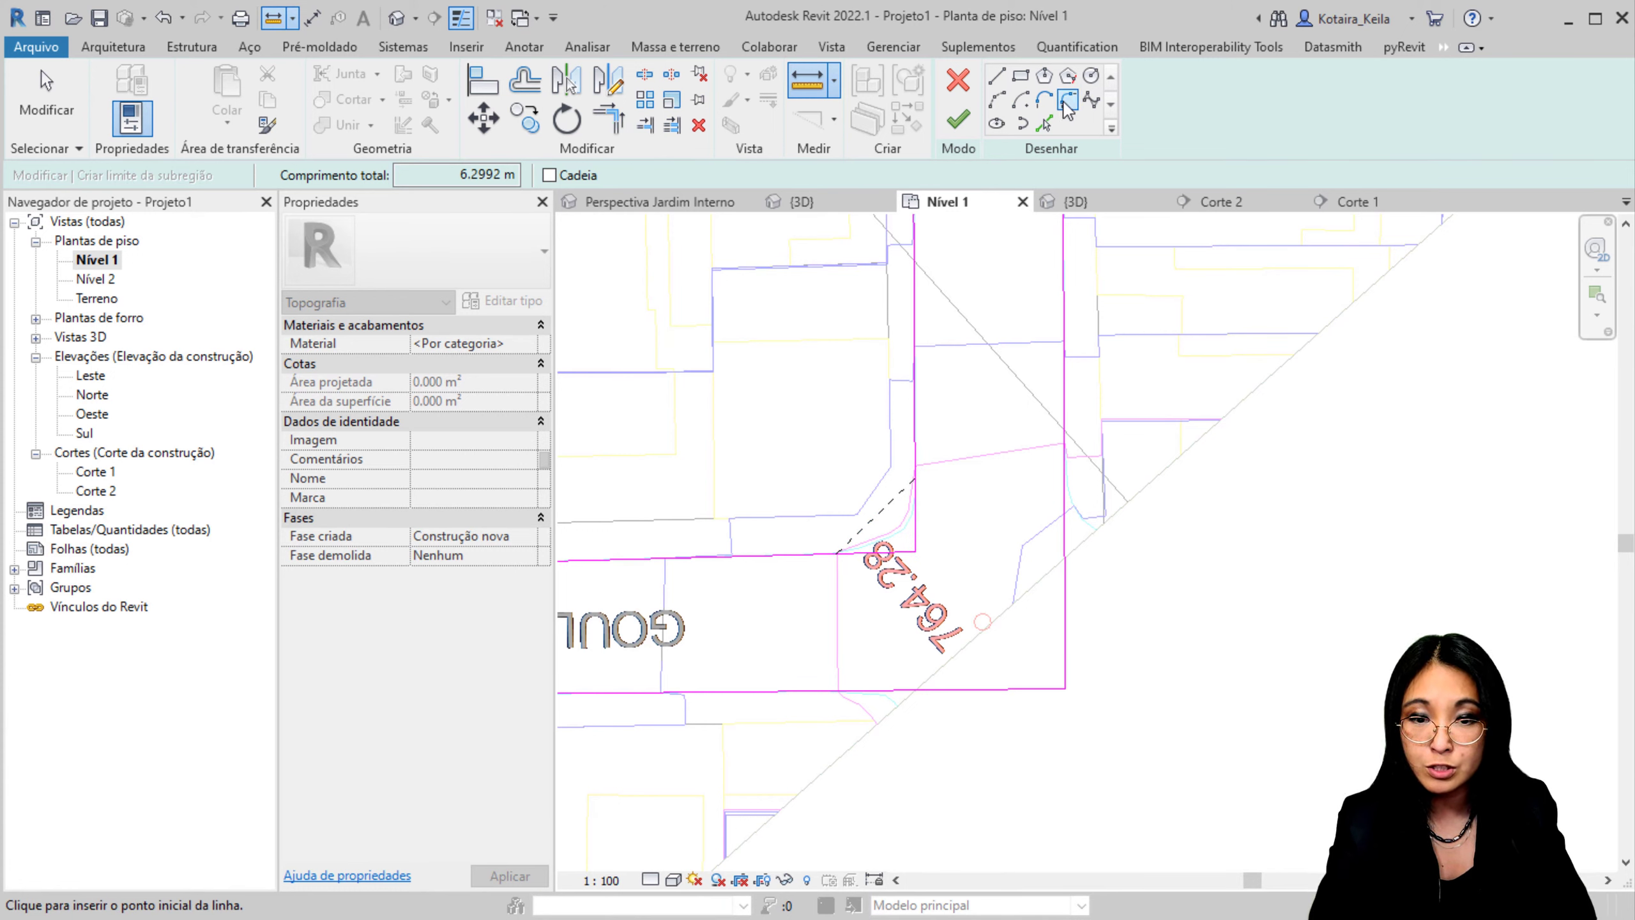
Step: Round the inner corner of the street boundary with a 7 m fillet arc and set its radius to 6 m
left_click(1067, 101)
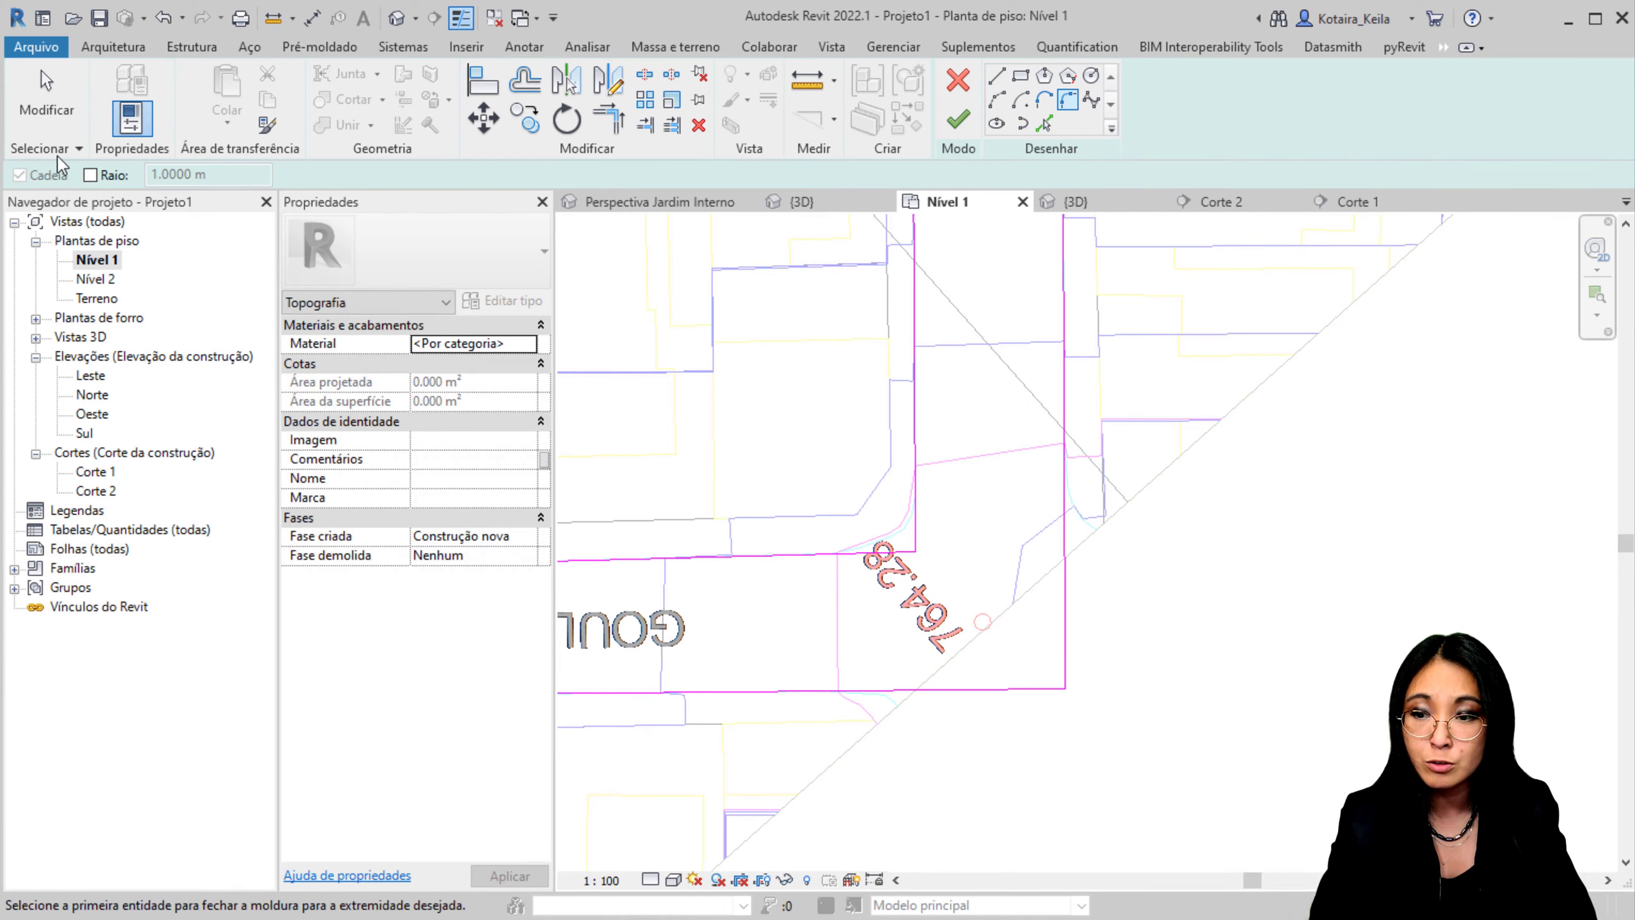
left_click(107, 175)
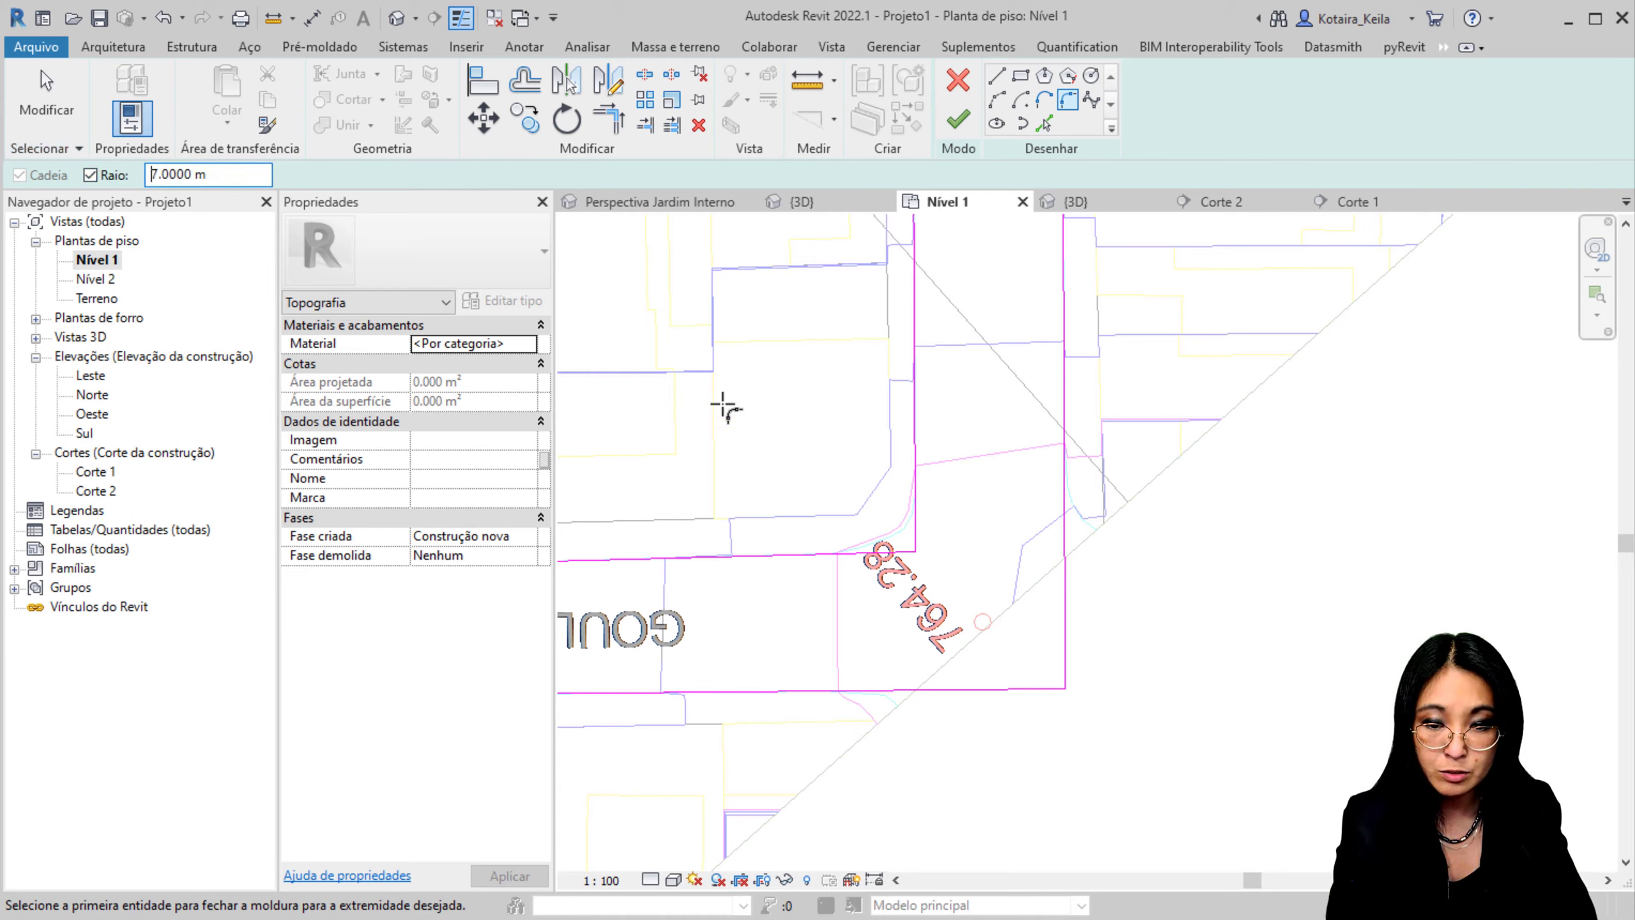
left_click(913, 361)
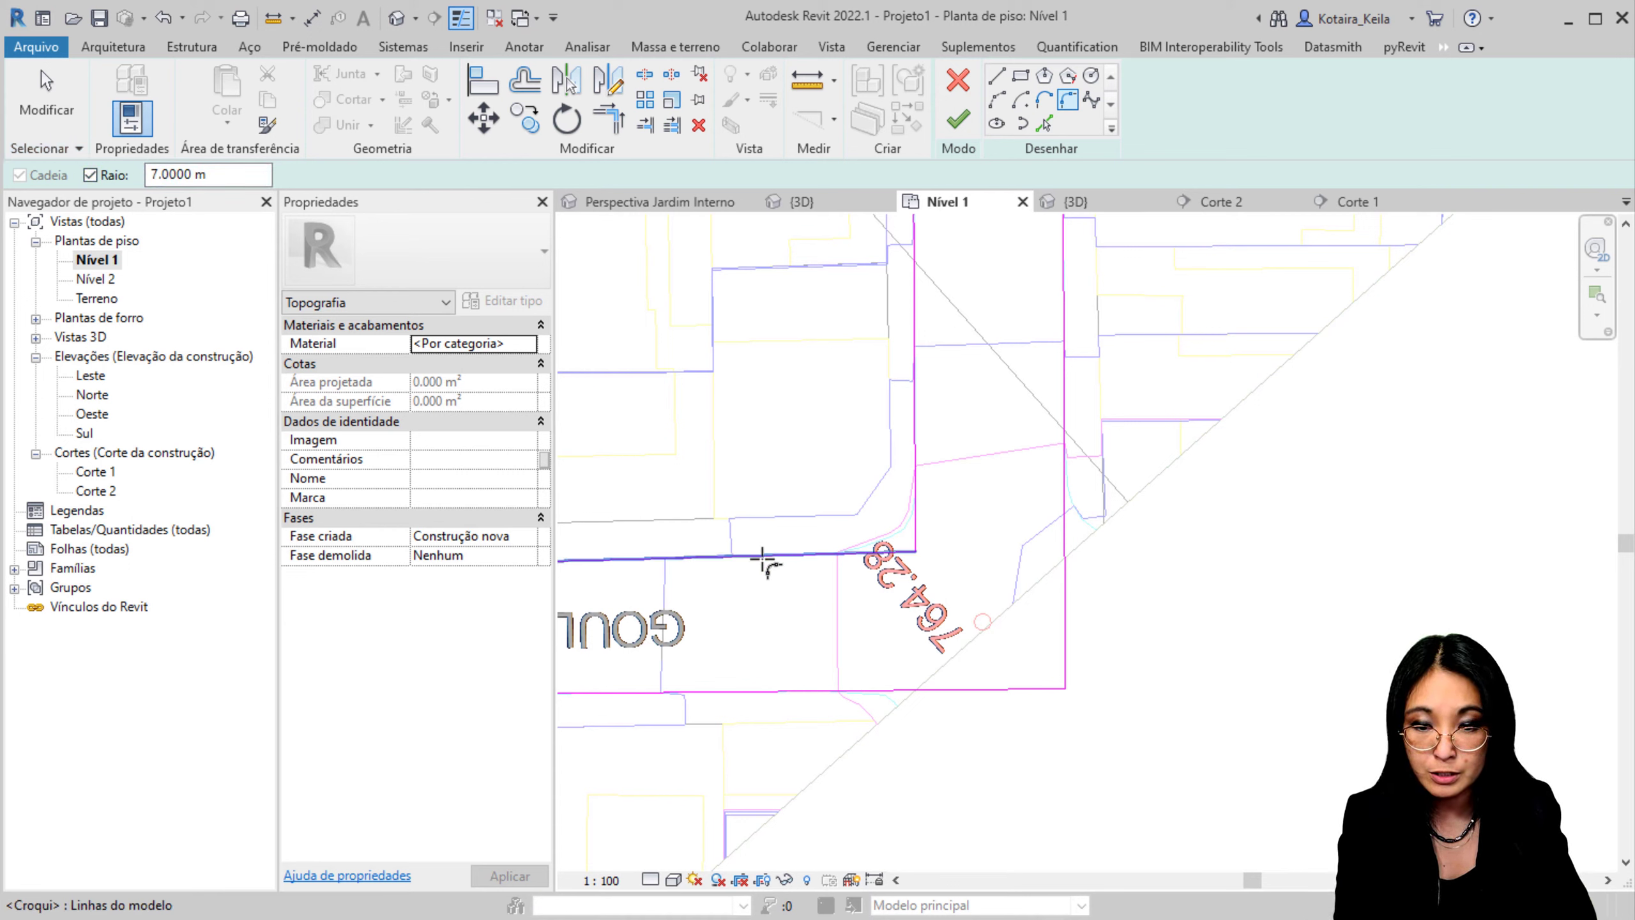
left_click(839, 558)
left_click(858, 440)
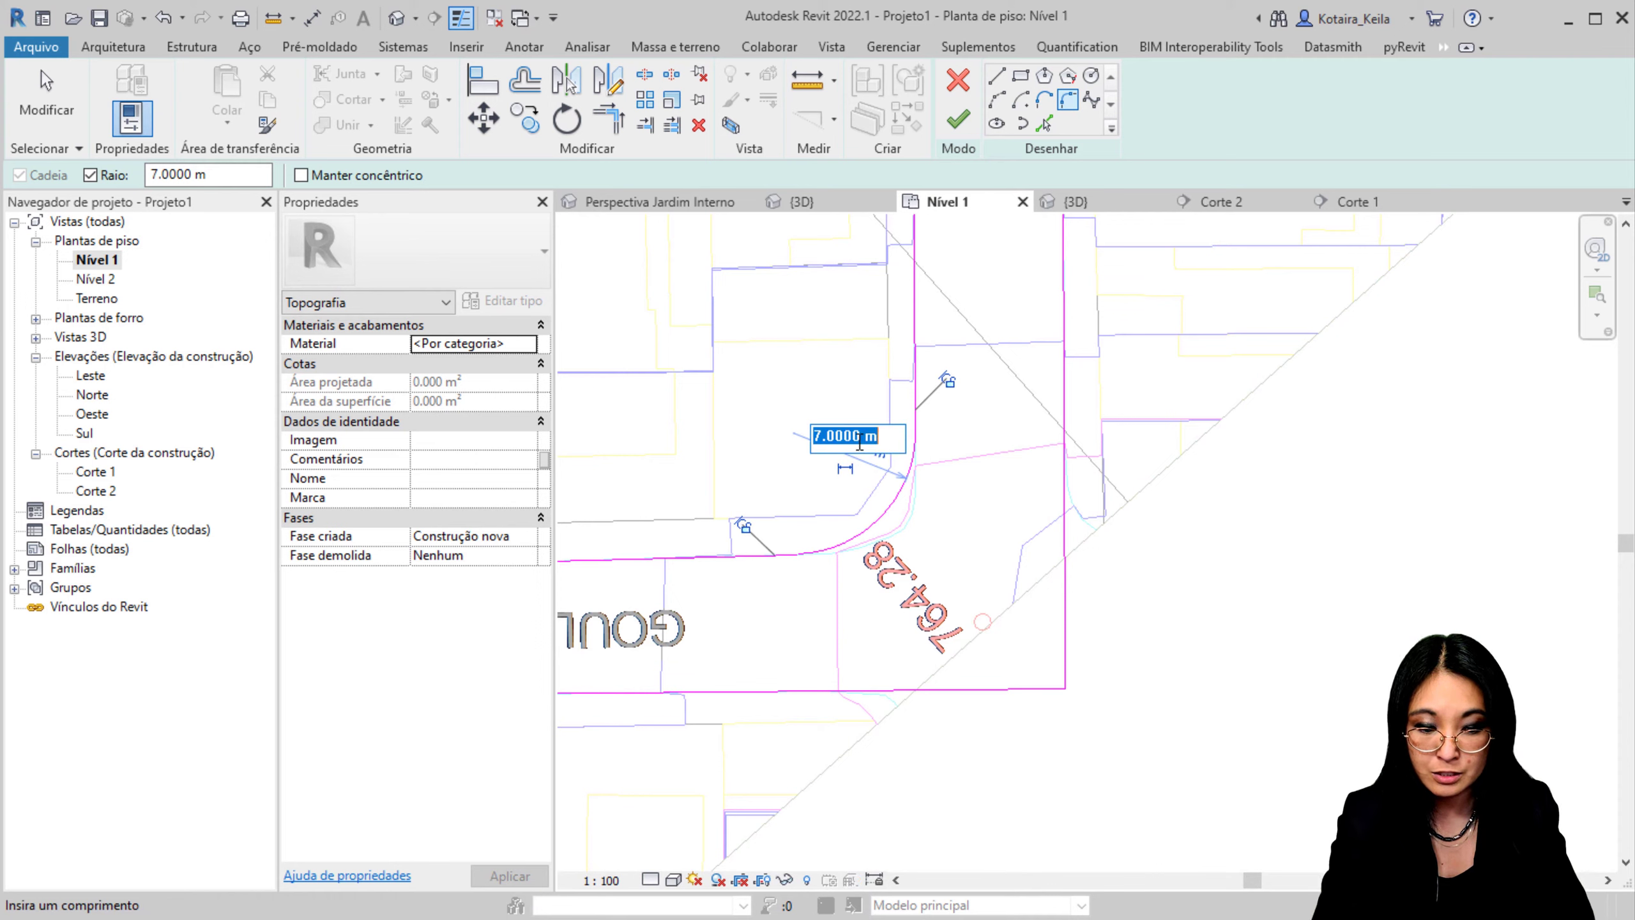
type("6")
key("Return")
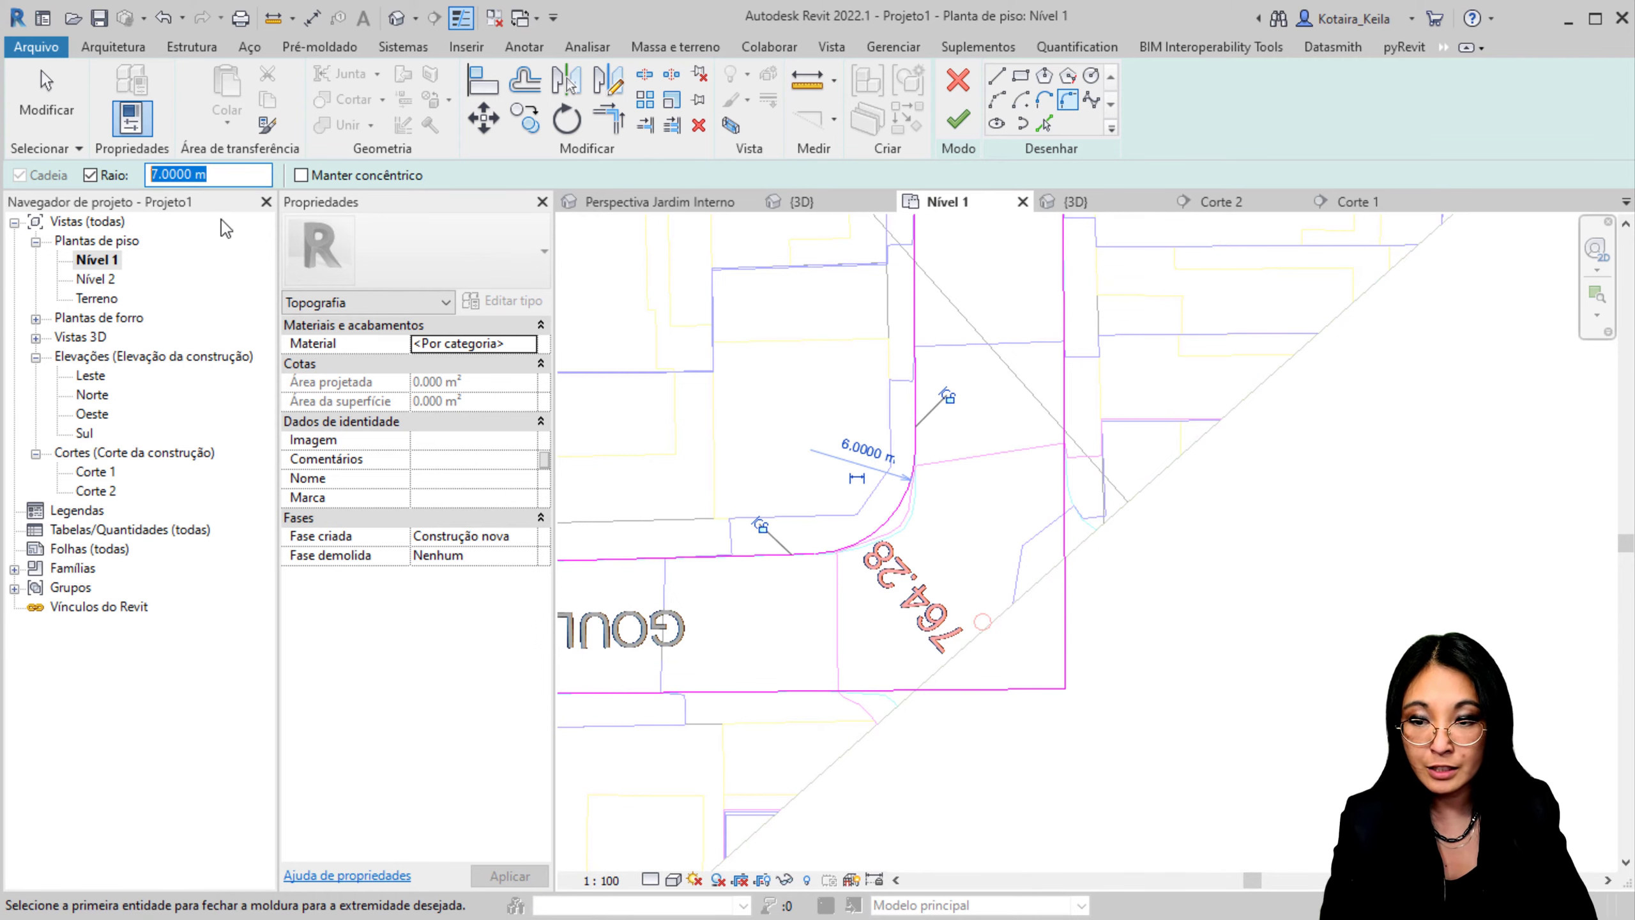
Step: Set the fillet radius to 6 m and round the outer street corner
middle_click_drag(740, 495, 894, 460)
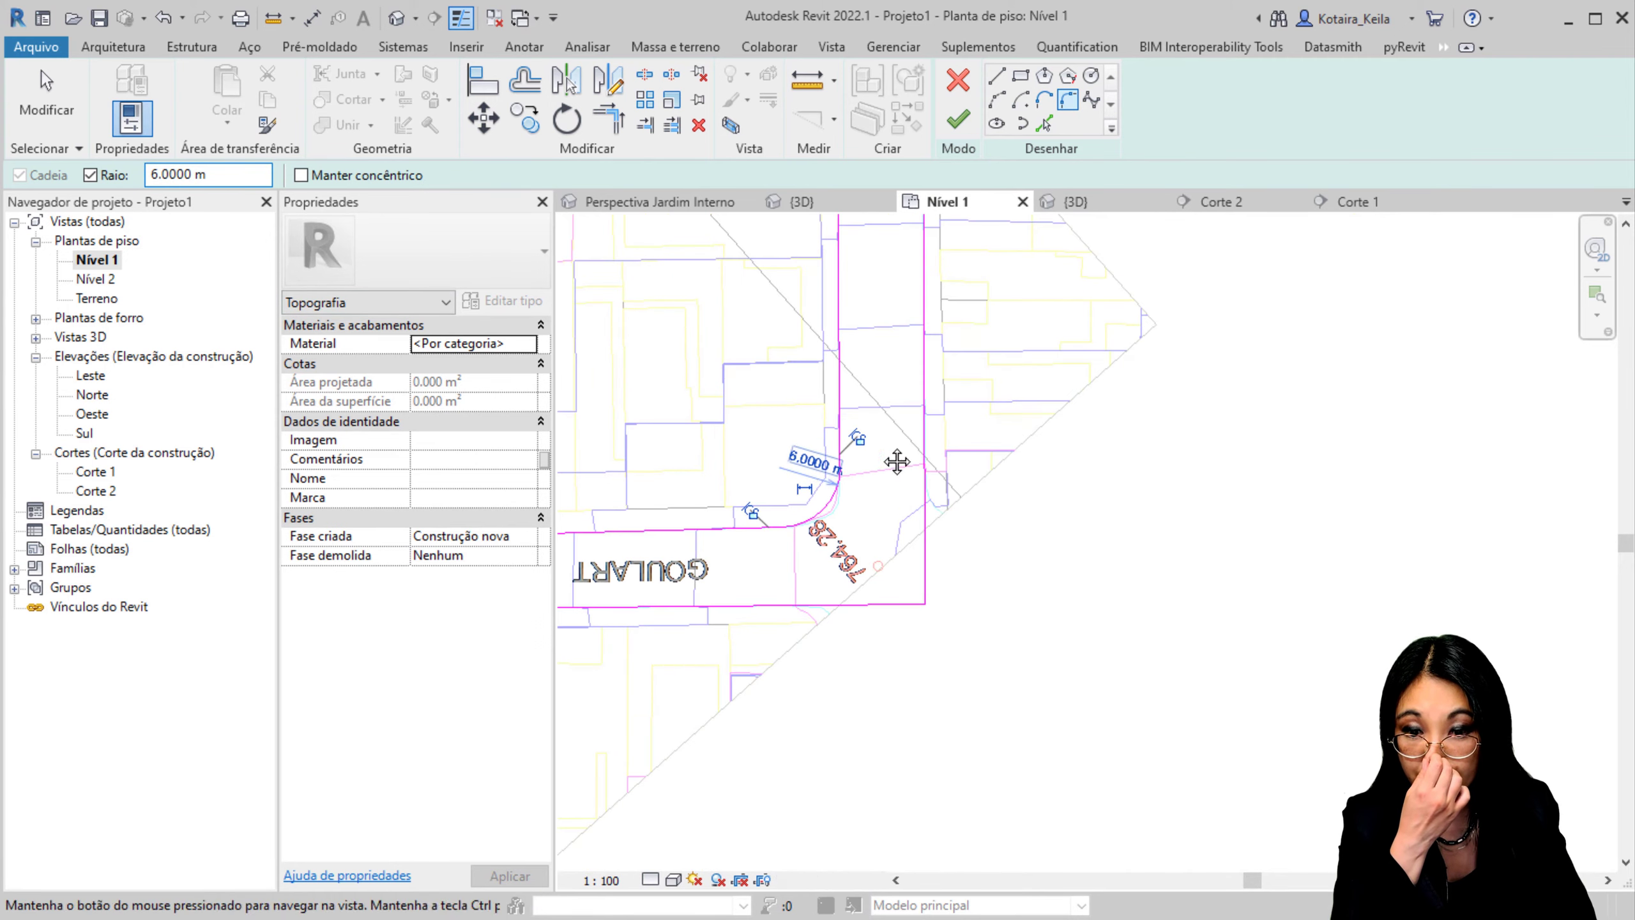
scroll(896, 476, "down", 3)
left_click(902, 514)
left_click(1034, 407)
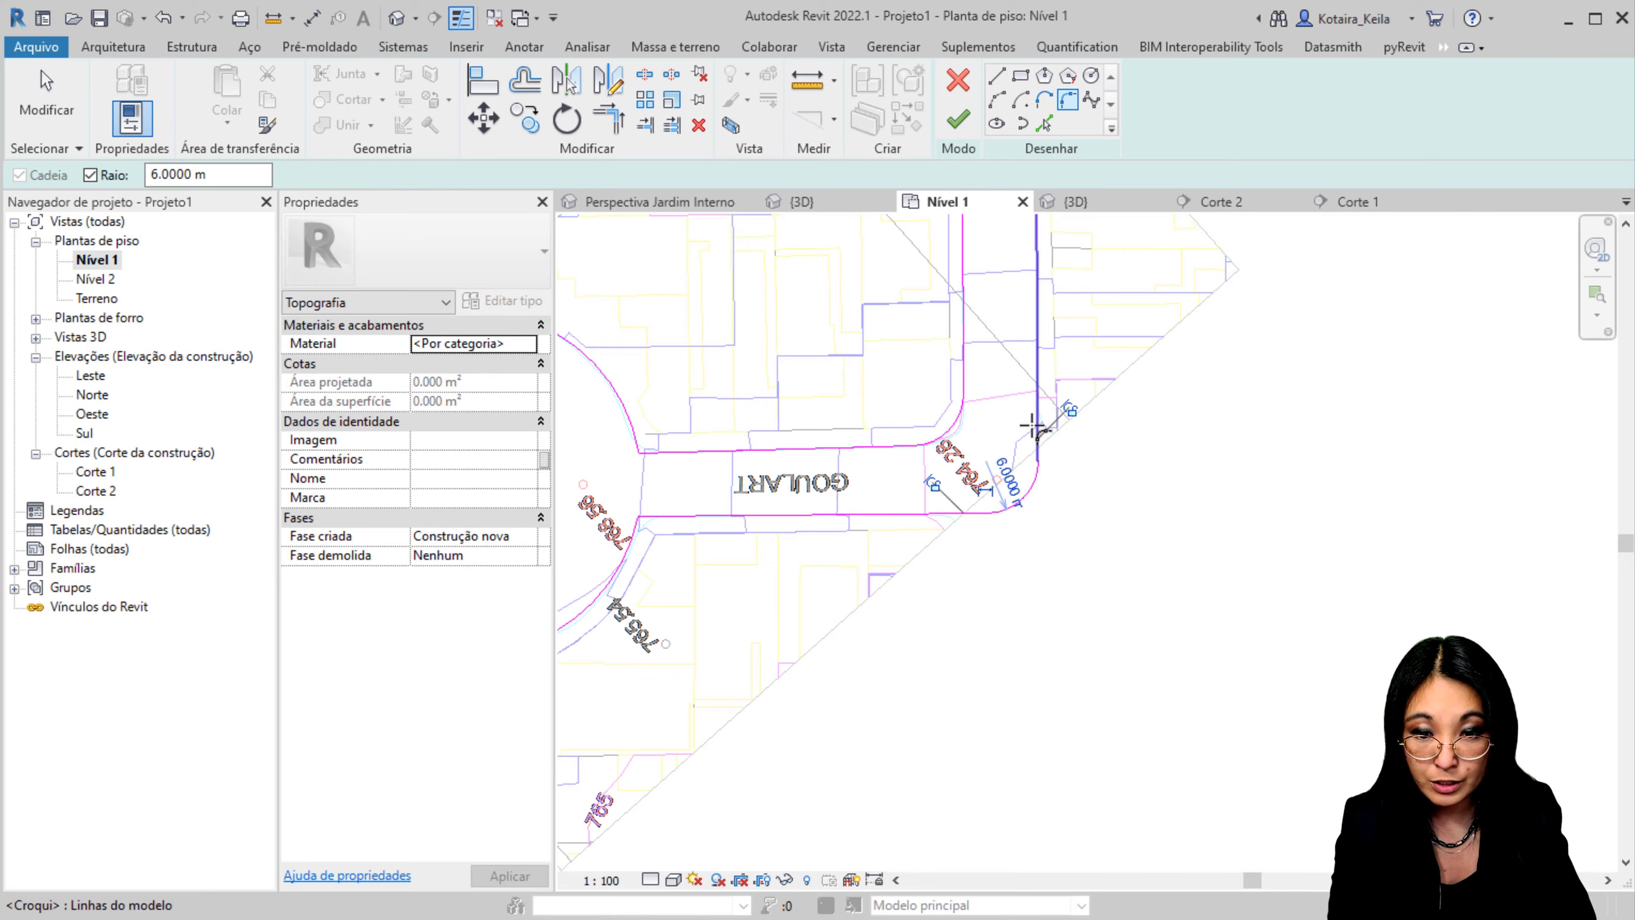
Step: Round both eastern street edges and the southern street's left edge where they meet the roundabout, using 6 m fillets
middle_click_drag(559, 469, 1050, 431)
left_click(1184, 422)
left_click(1126, 374)
left_click(1157, 485)
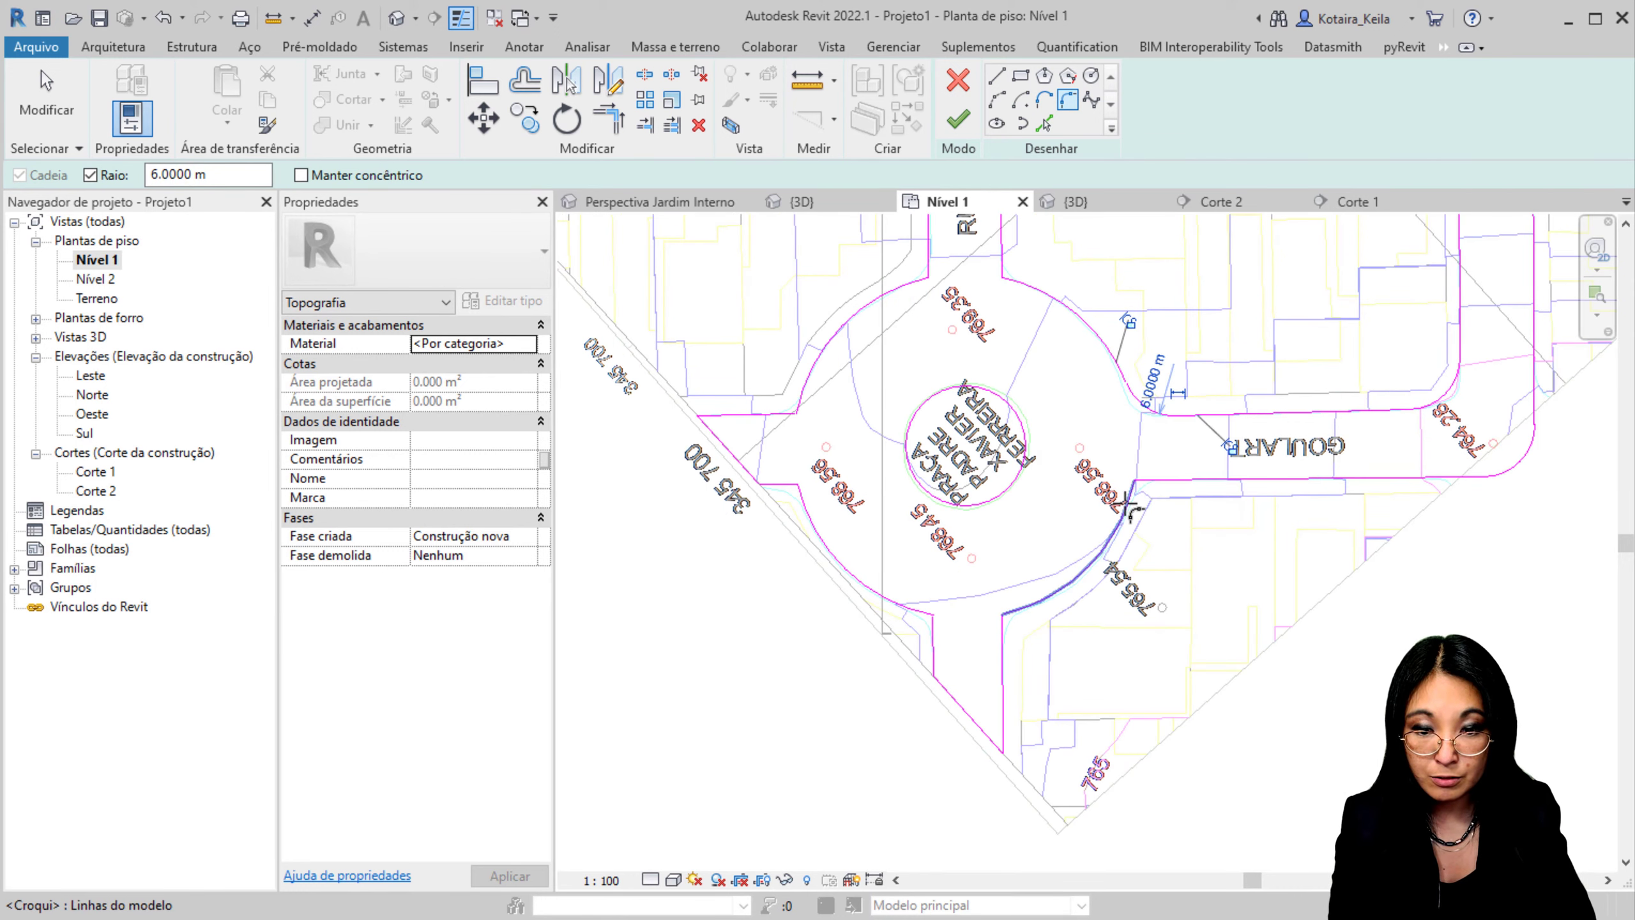
left_click(1124, 513)
left_click(906, 611)
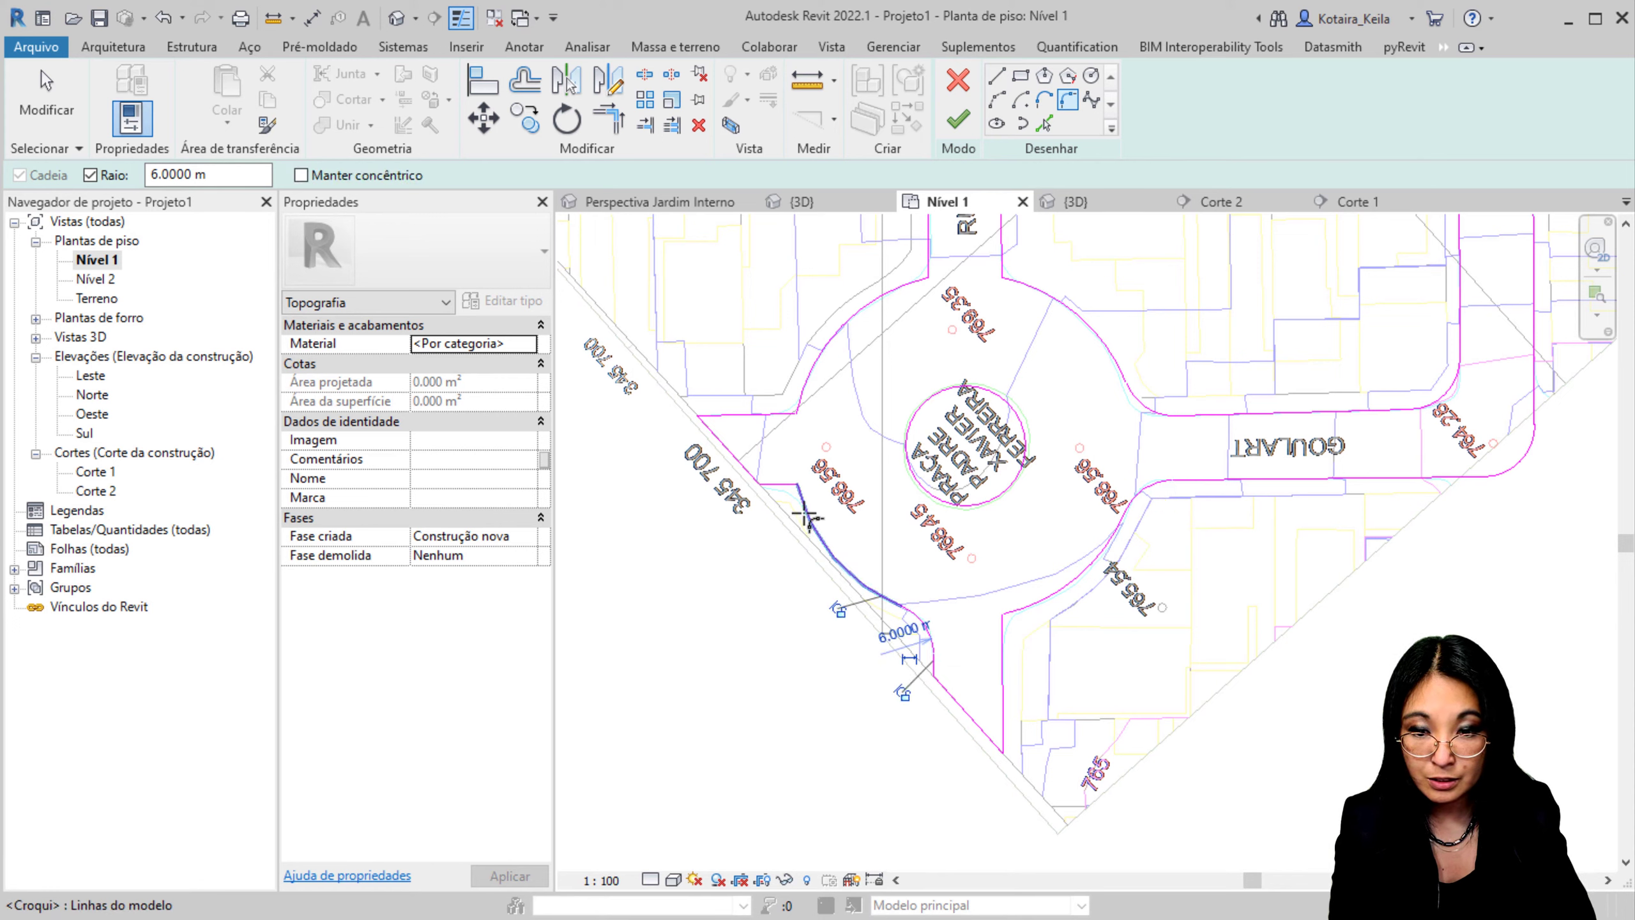
Step: Add 6 m fillets between the roundabout arcs and both edges of the short western street
left_click(766, 484)
left_click(802, 496)
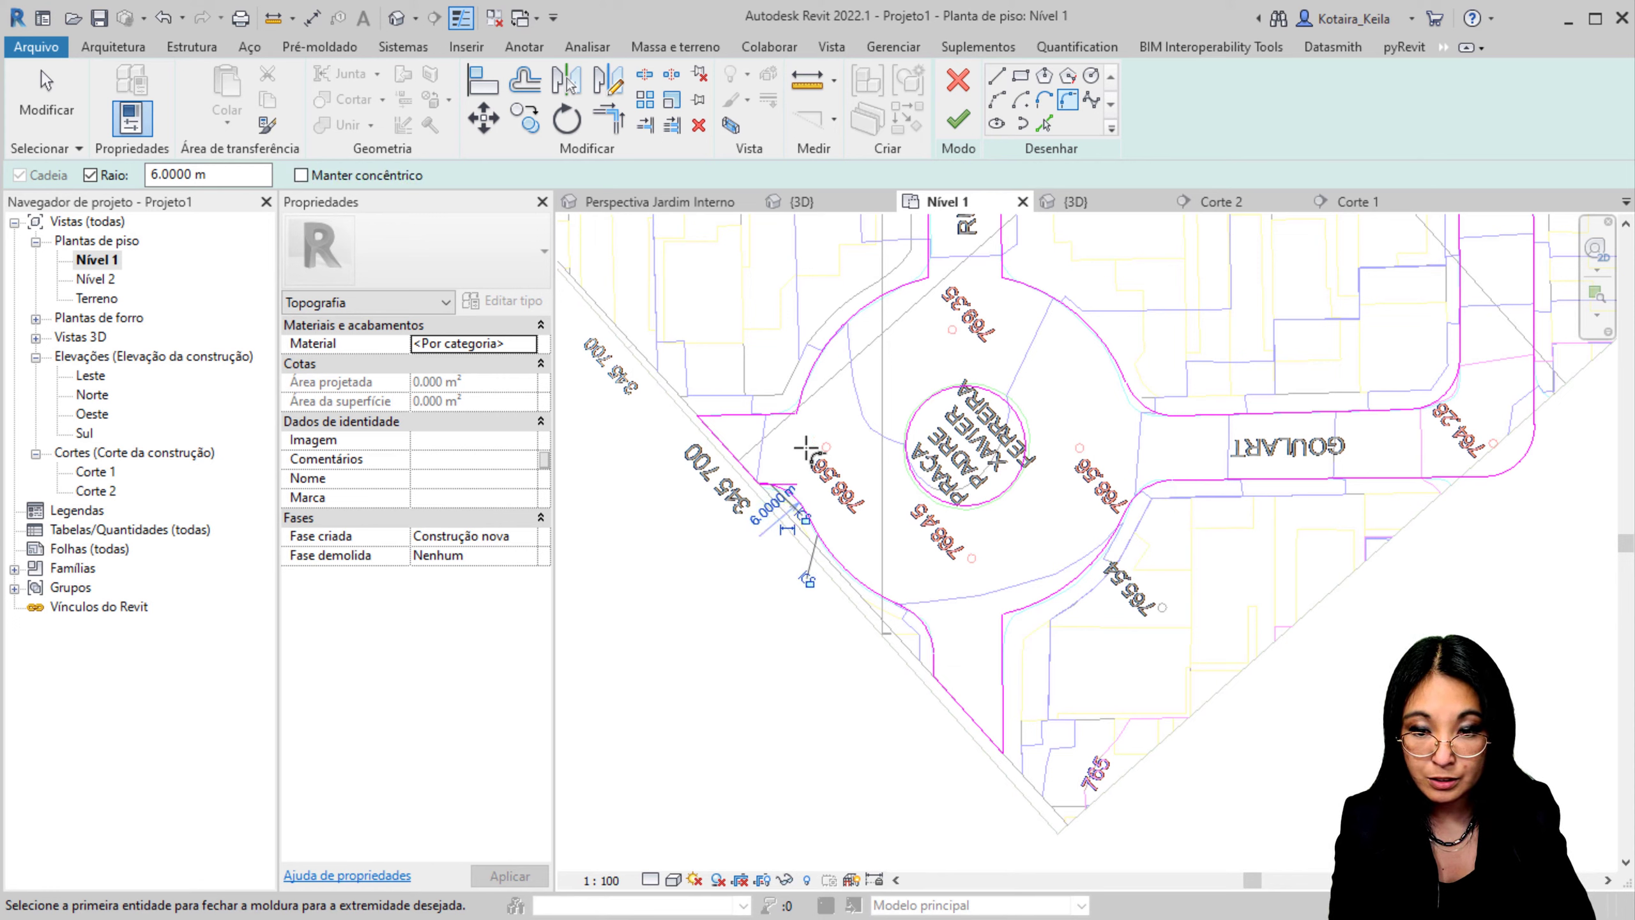
left_click(753, 414)
left_click(837, 328)
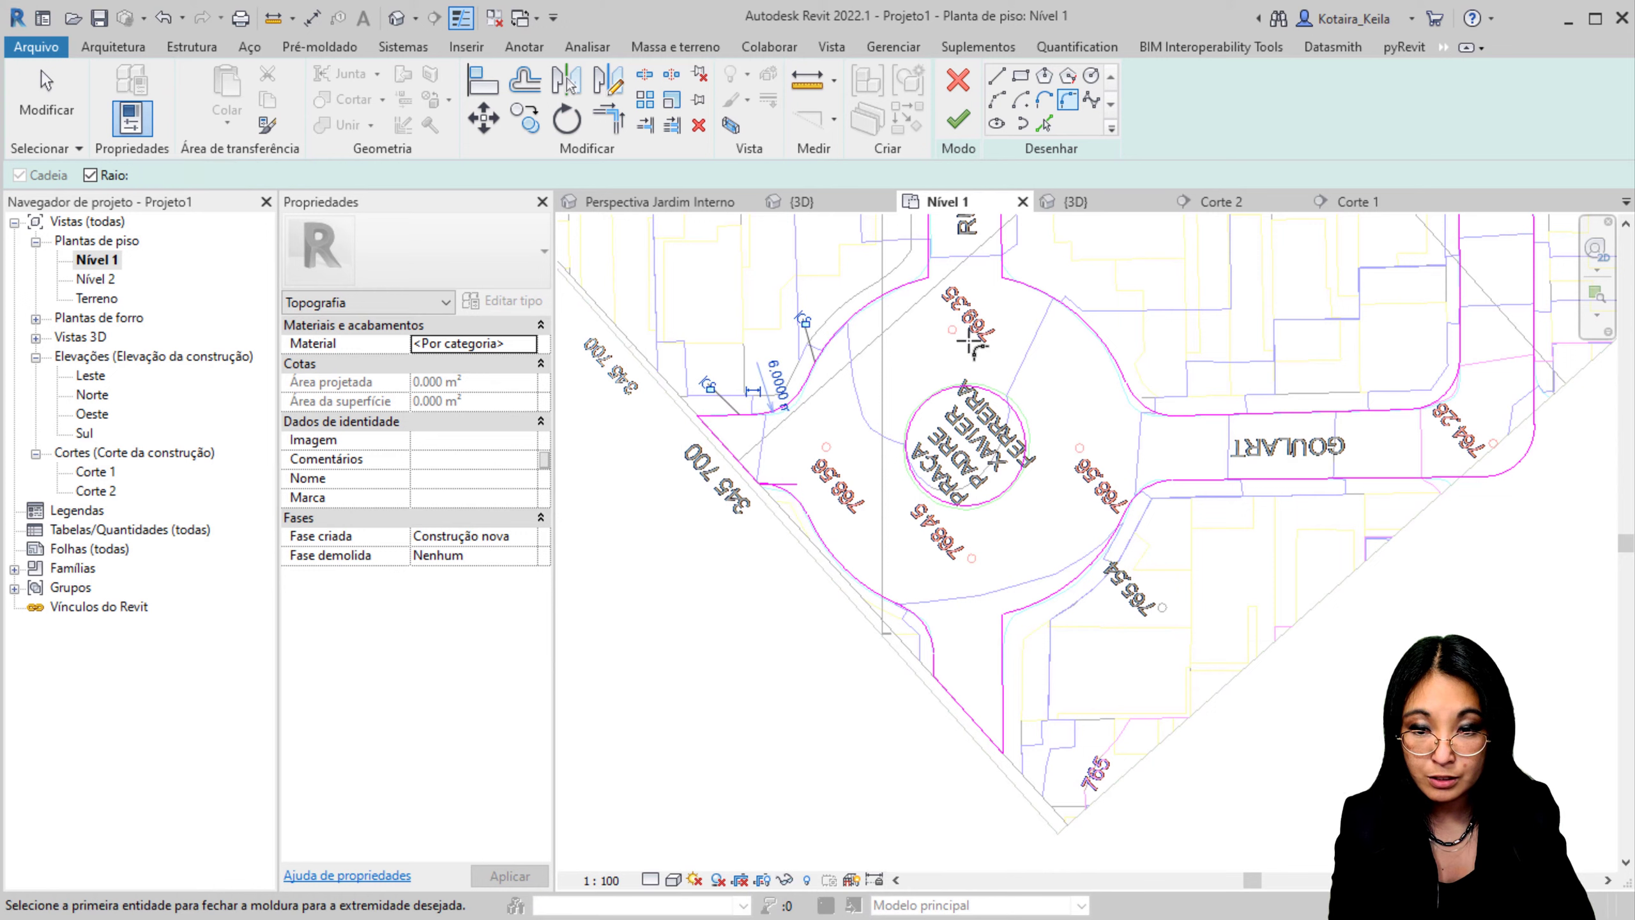
Step: Add 6 m fillets between the roundabout arcs and both edges of the northern street
left_click(1009, 254)
left_click(1044, 289)
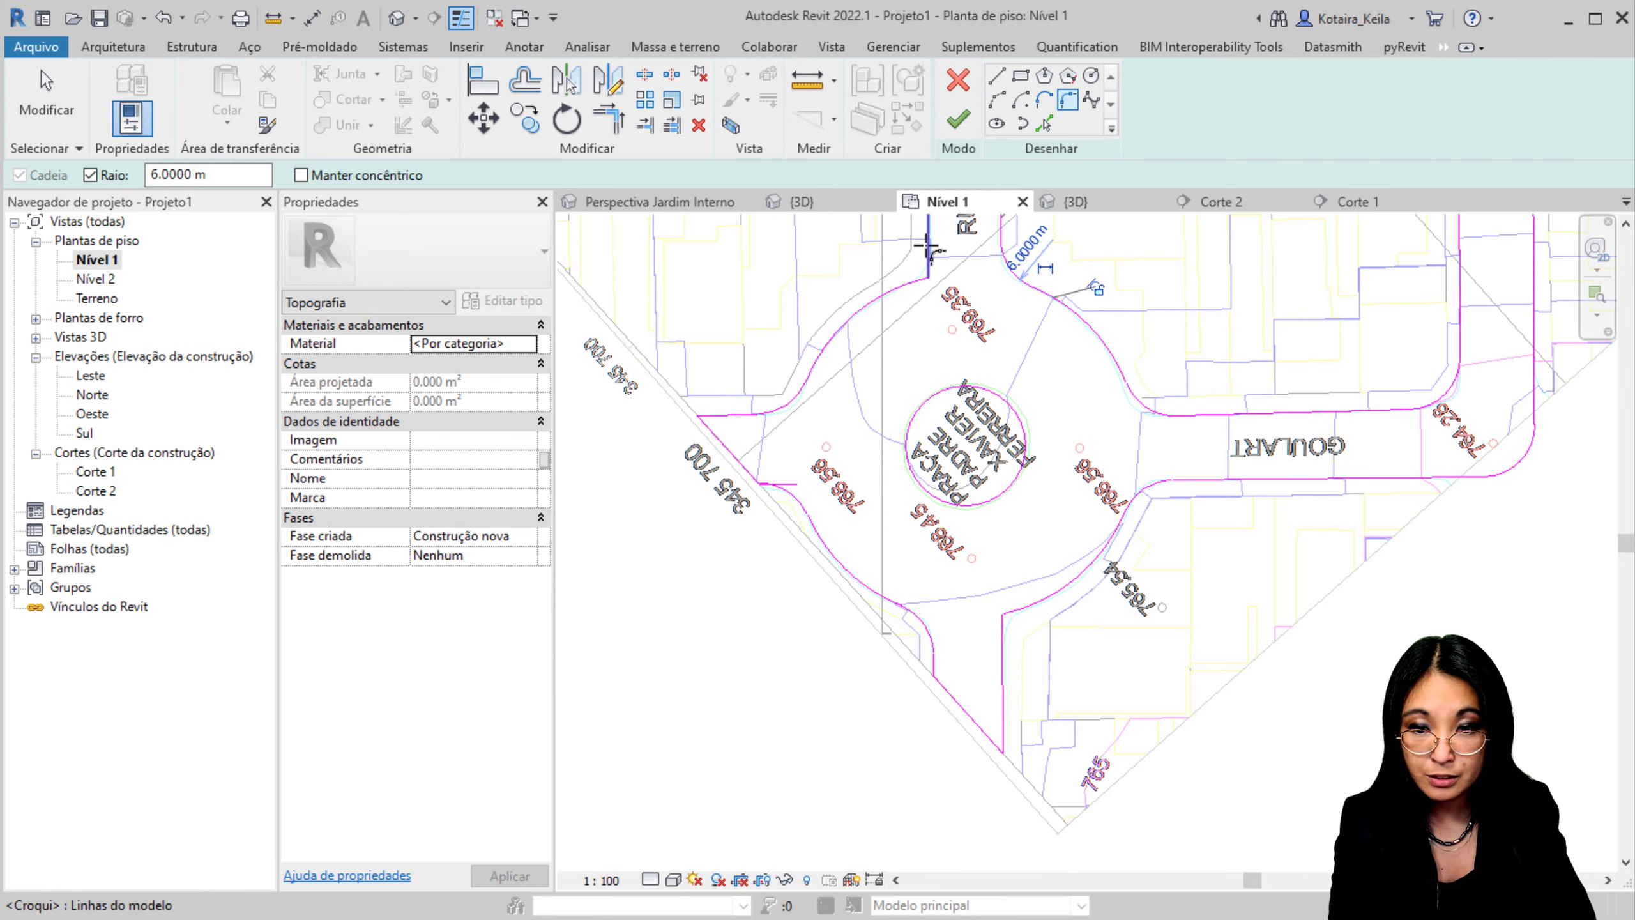
left_click(882, 293)
left_click(927, 235)
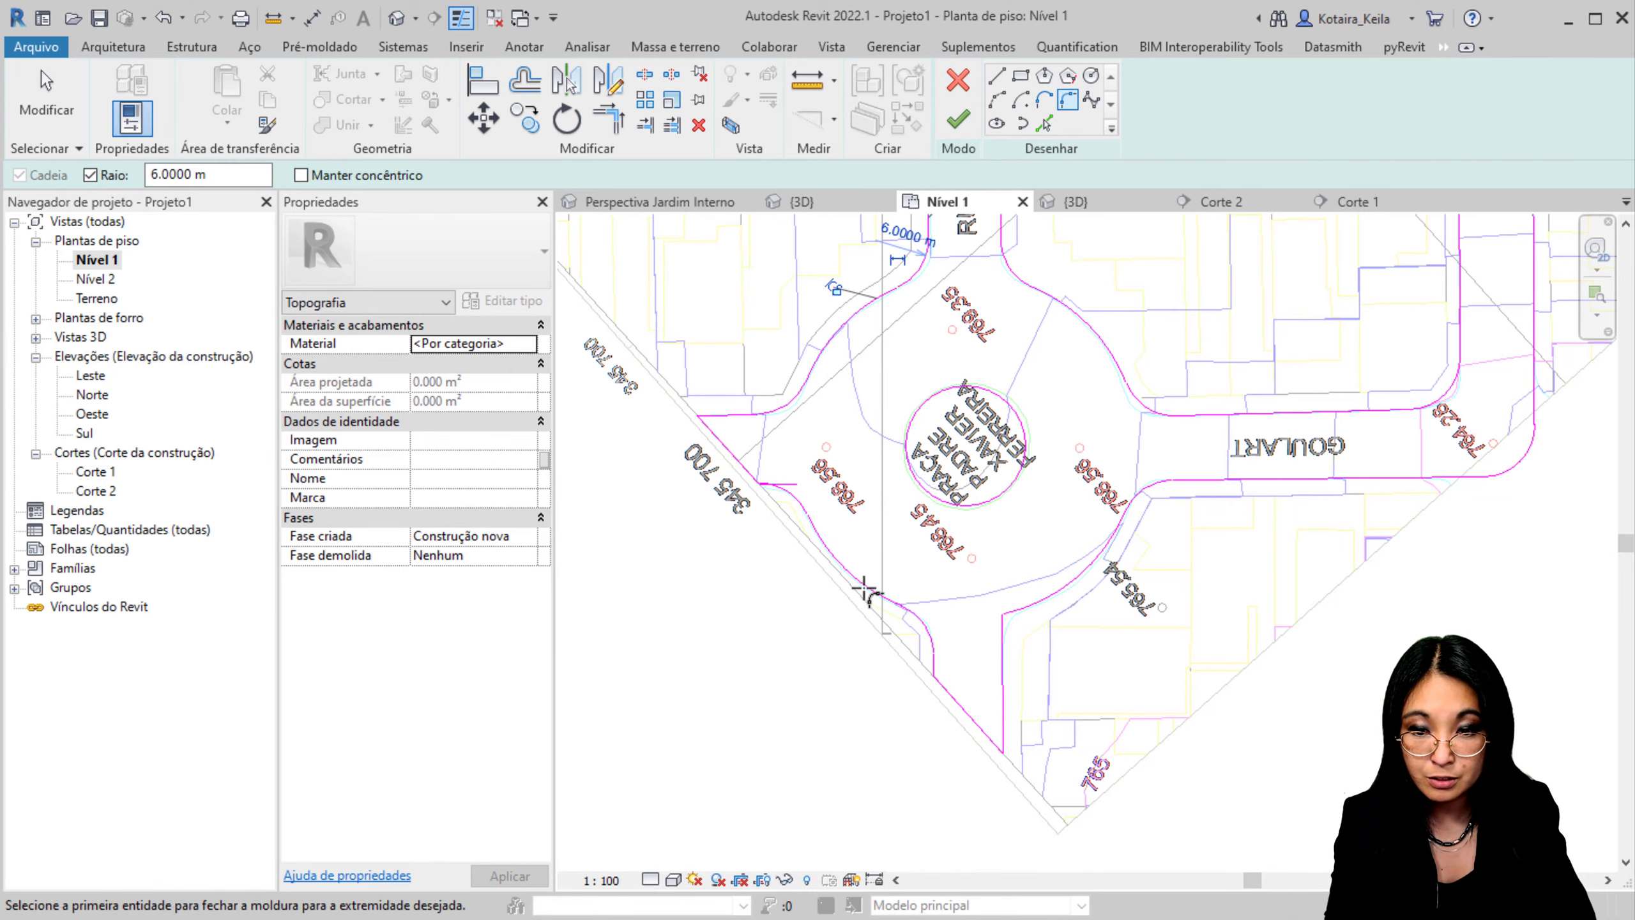
Step: Delete the leftover horizontal line beside the fillet on the western street's lower edge
scroll(761, 509, "up", 8)
key("Escape")
left_click(906, 379)
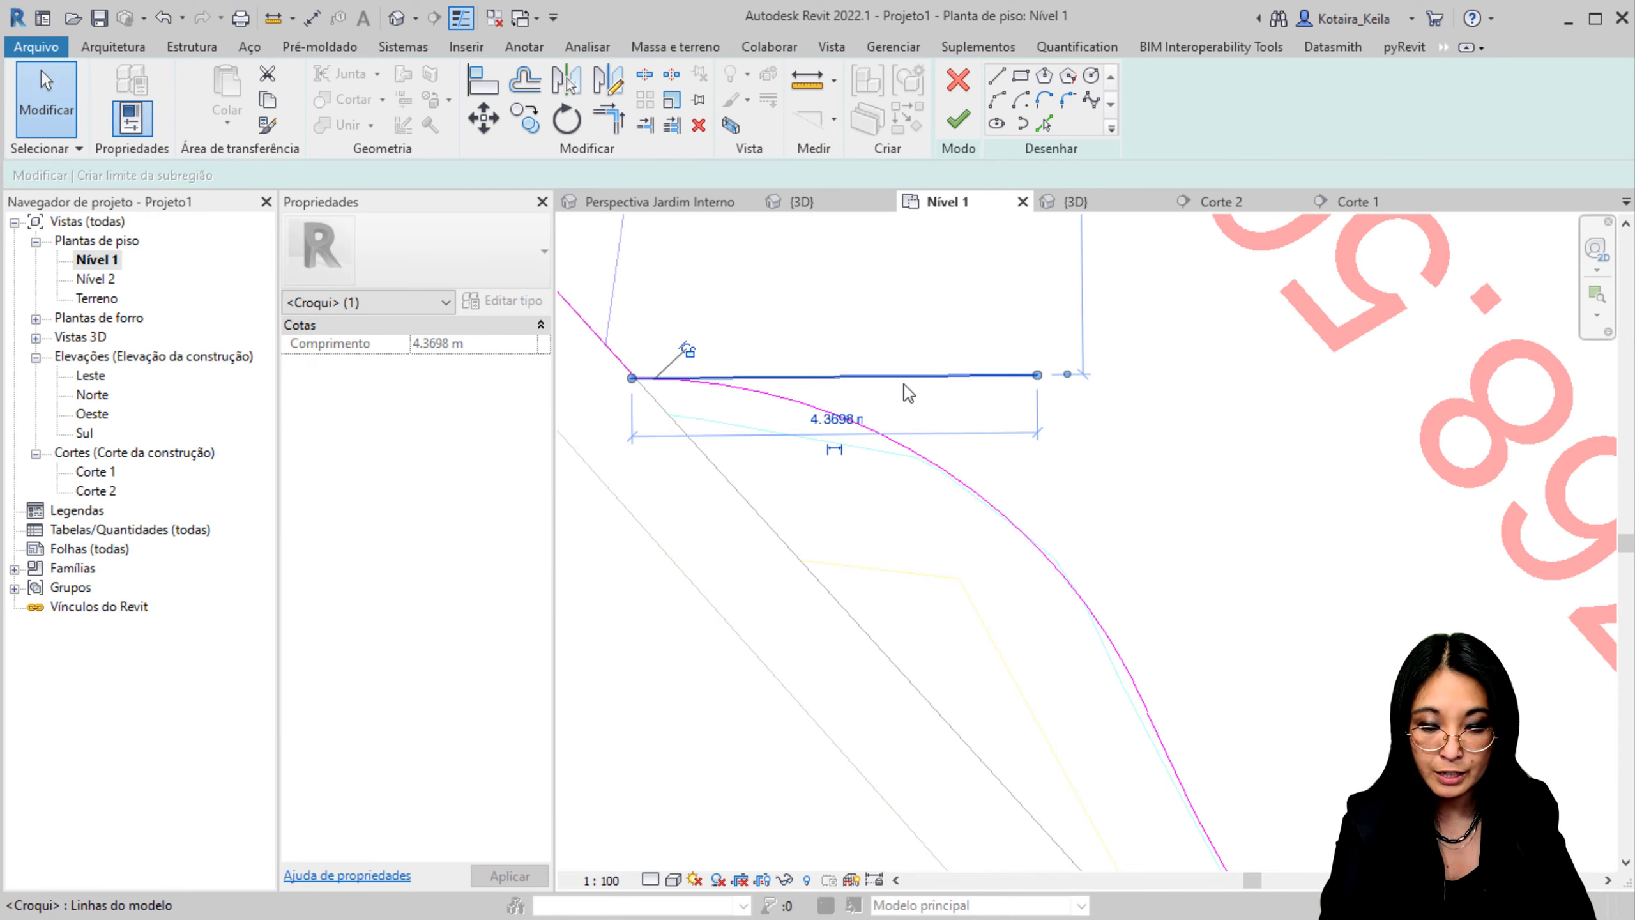
key("Delete")
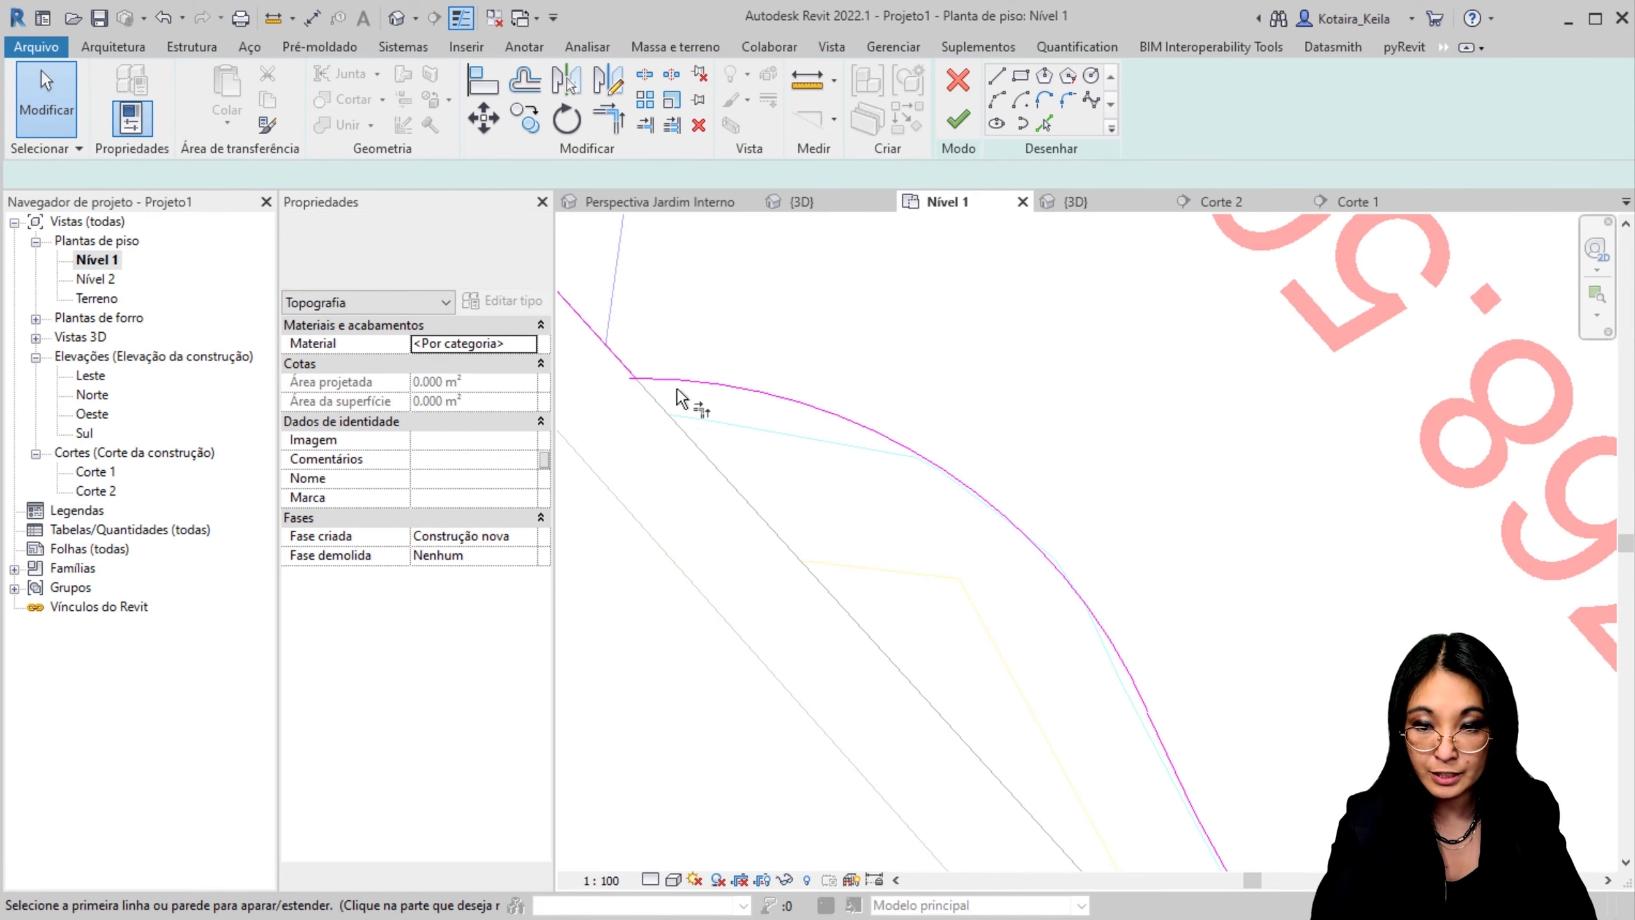
key("t")
key("r")
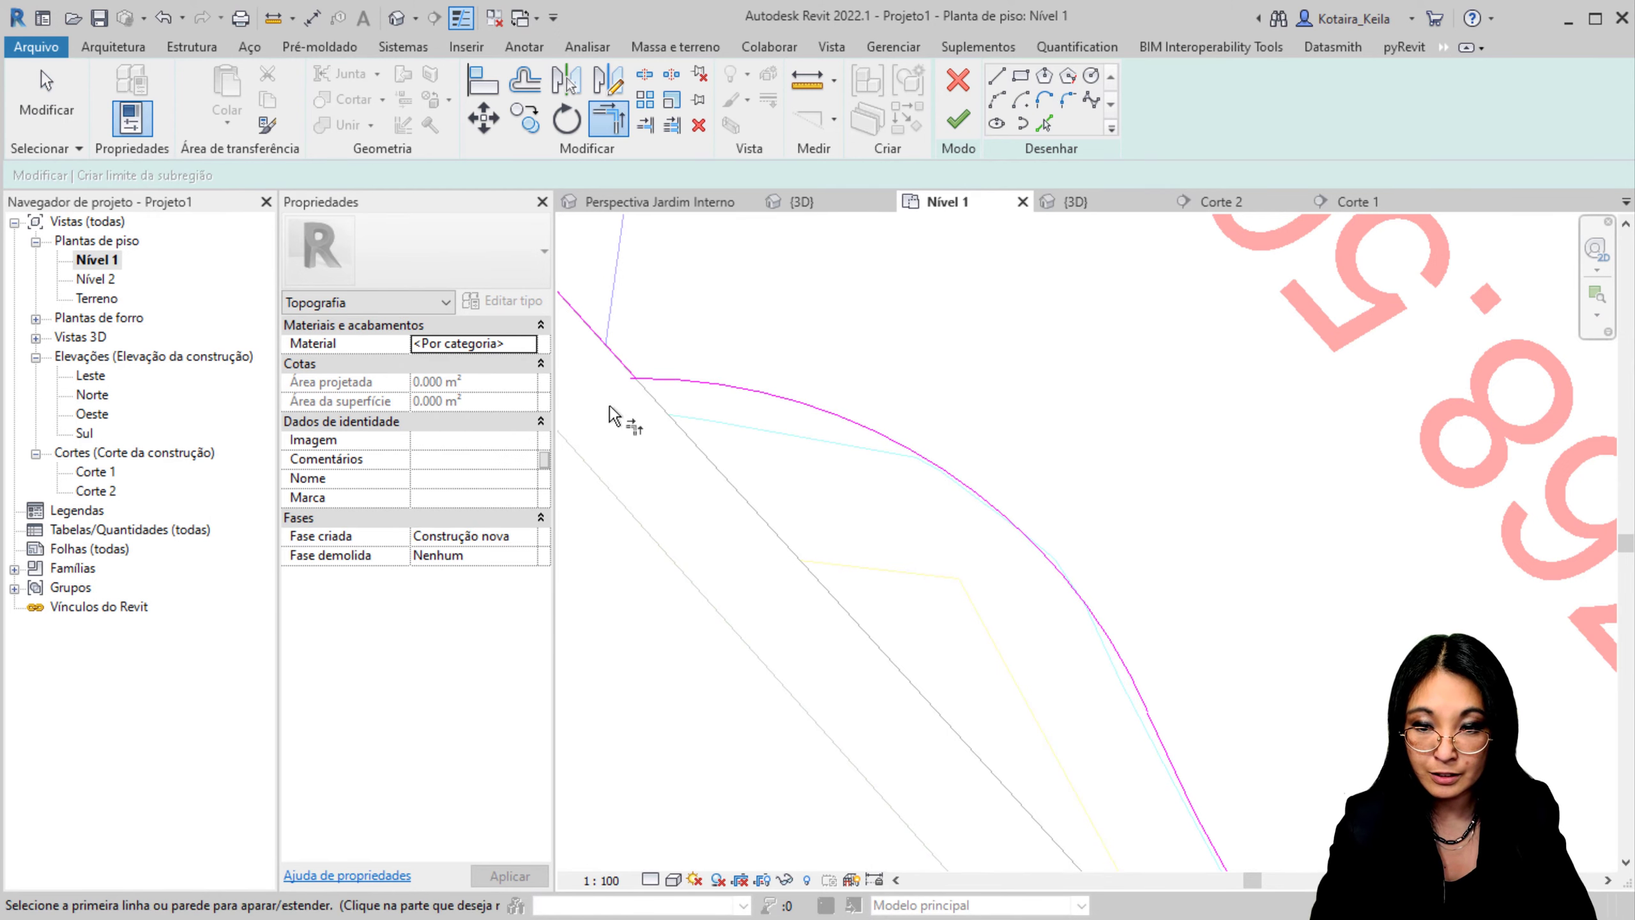
Step: Copy the whole street boundary sketch to the clipboard and finish the subregion
scroll(614, 424, "down", 8)
middle_click_drag(632, 394, 827, 608)
key("Escape")
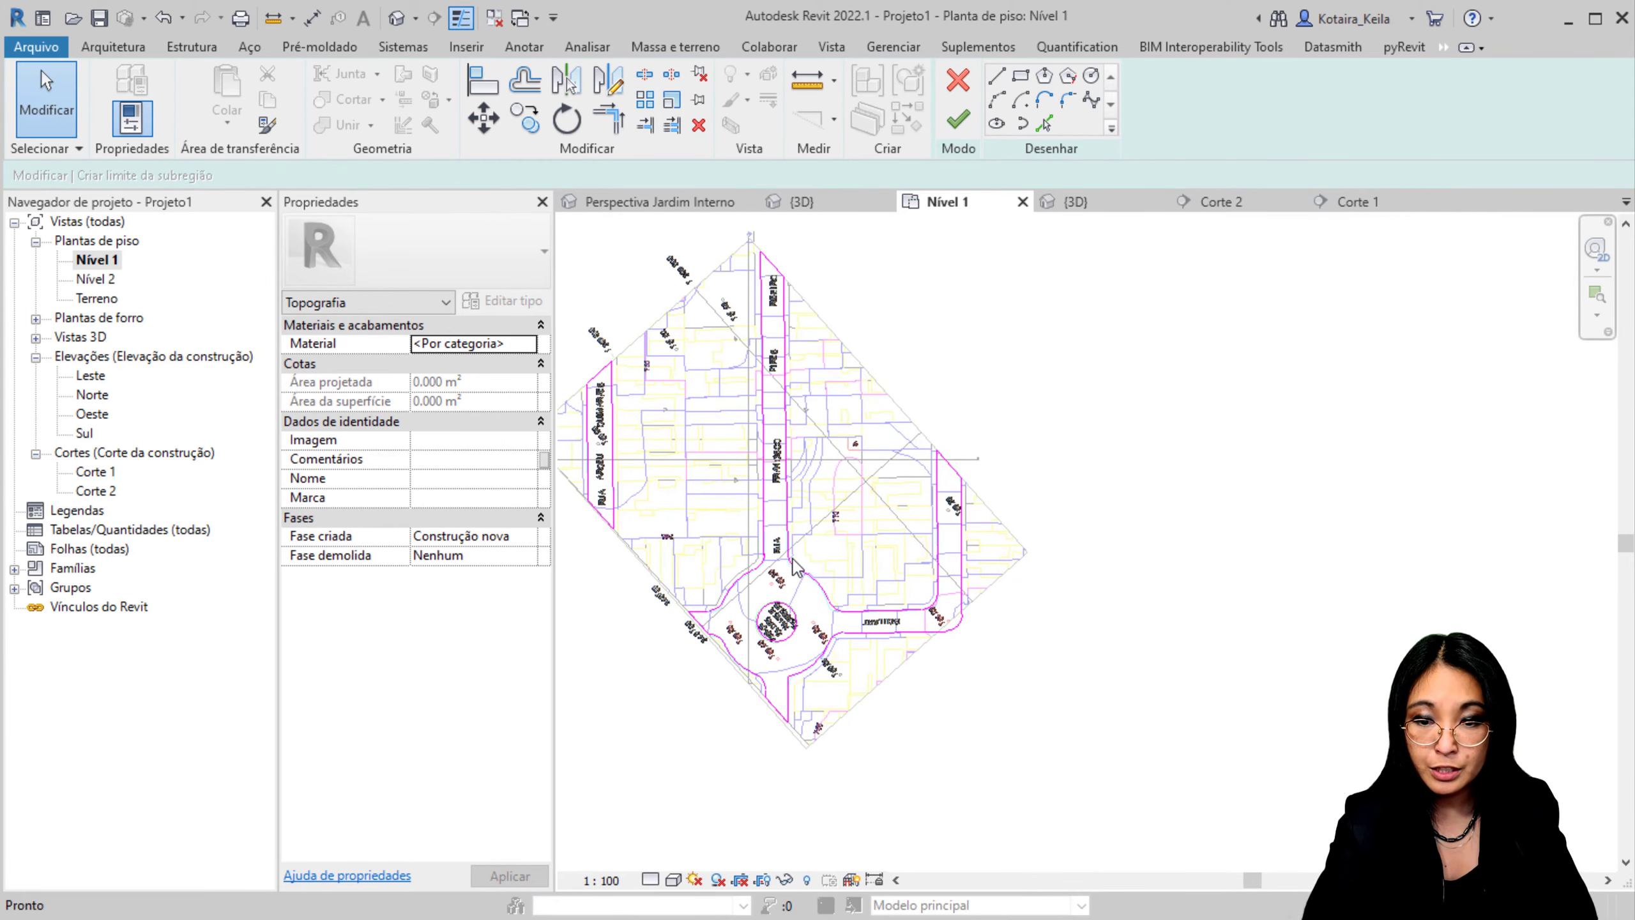
scroll(652, 380, "down", 1)
mouse_move(586, 247)
left_mouse_down()
mouse_move(678, 420)
mouse_move(1003, 814)
left_mouse_up()
left_click(959, 119)
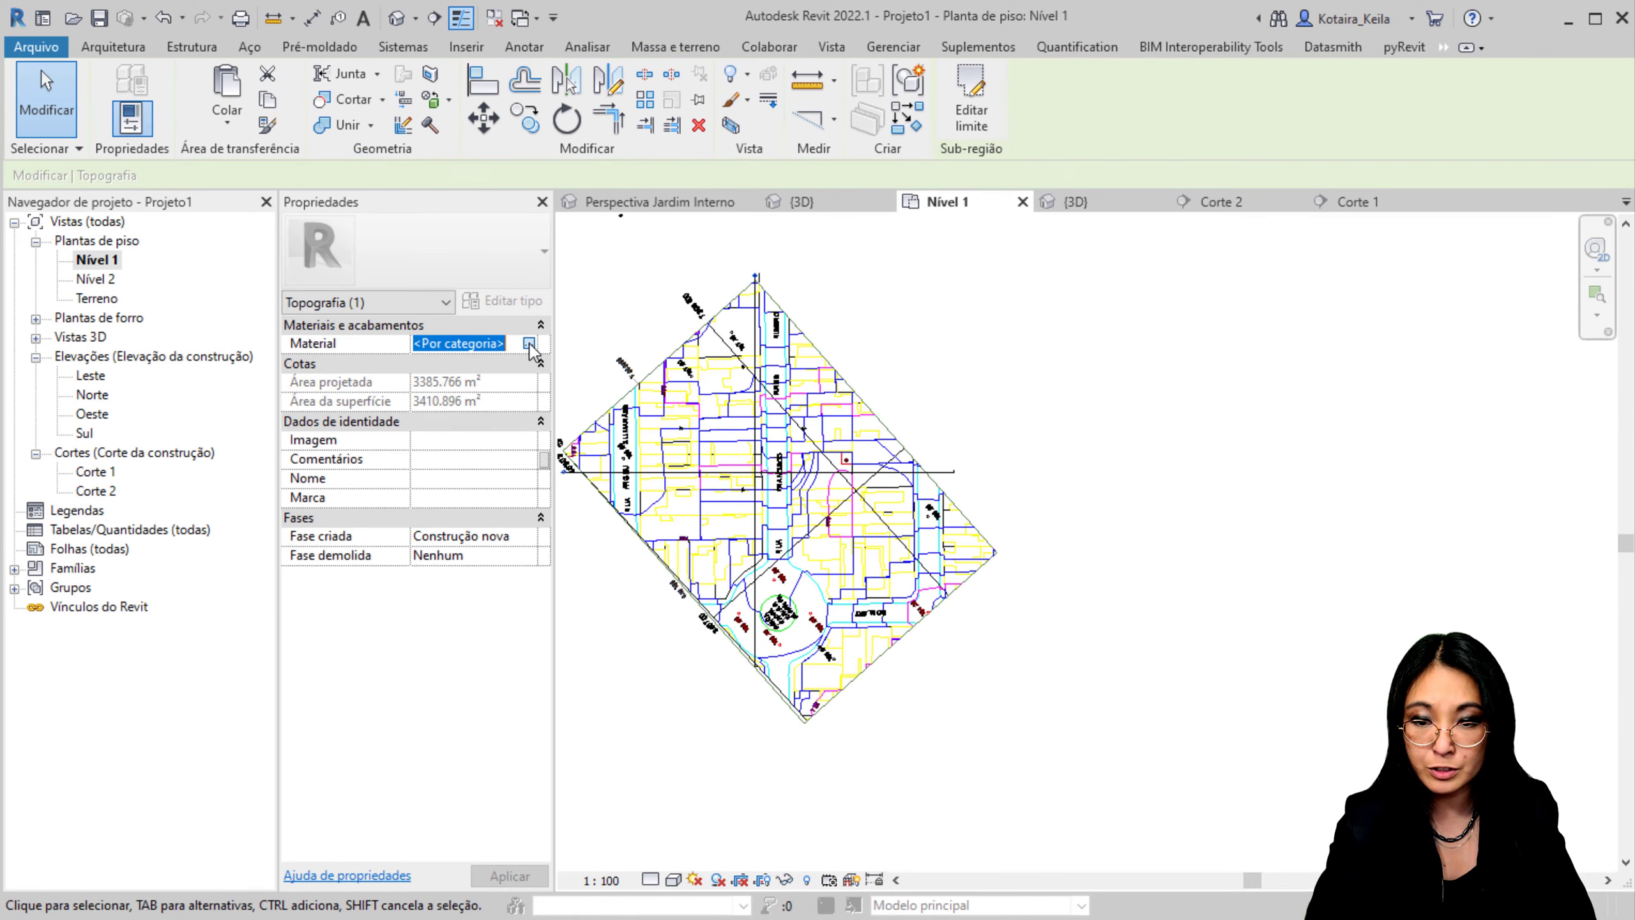
Step: Pick the Asfalto, Betume material for the street subregion and set its shading colour to RGB 92-137-135
left_click(528, 344)
left_click(452, 129)
type("ASFALT")
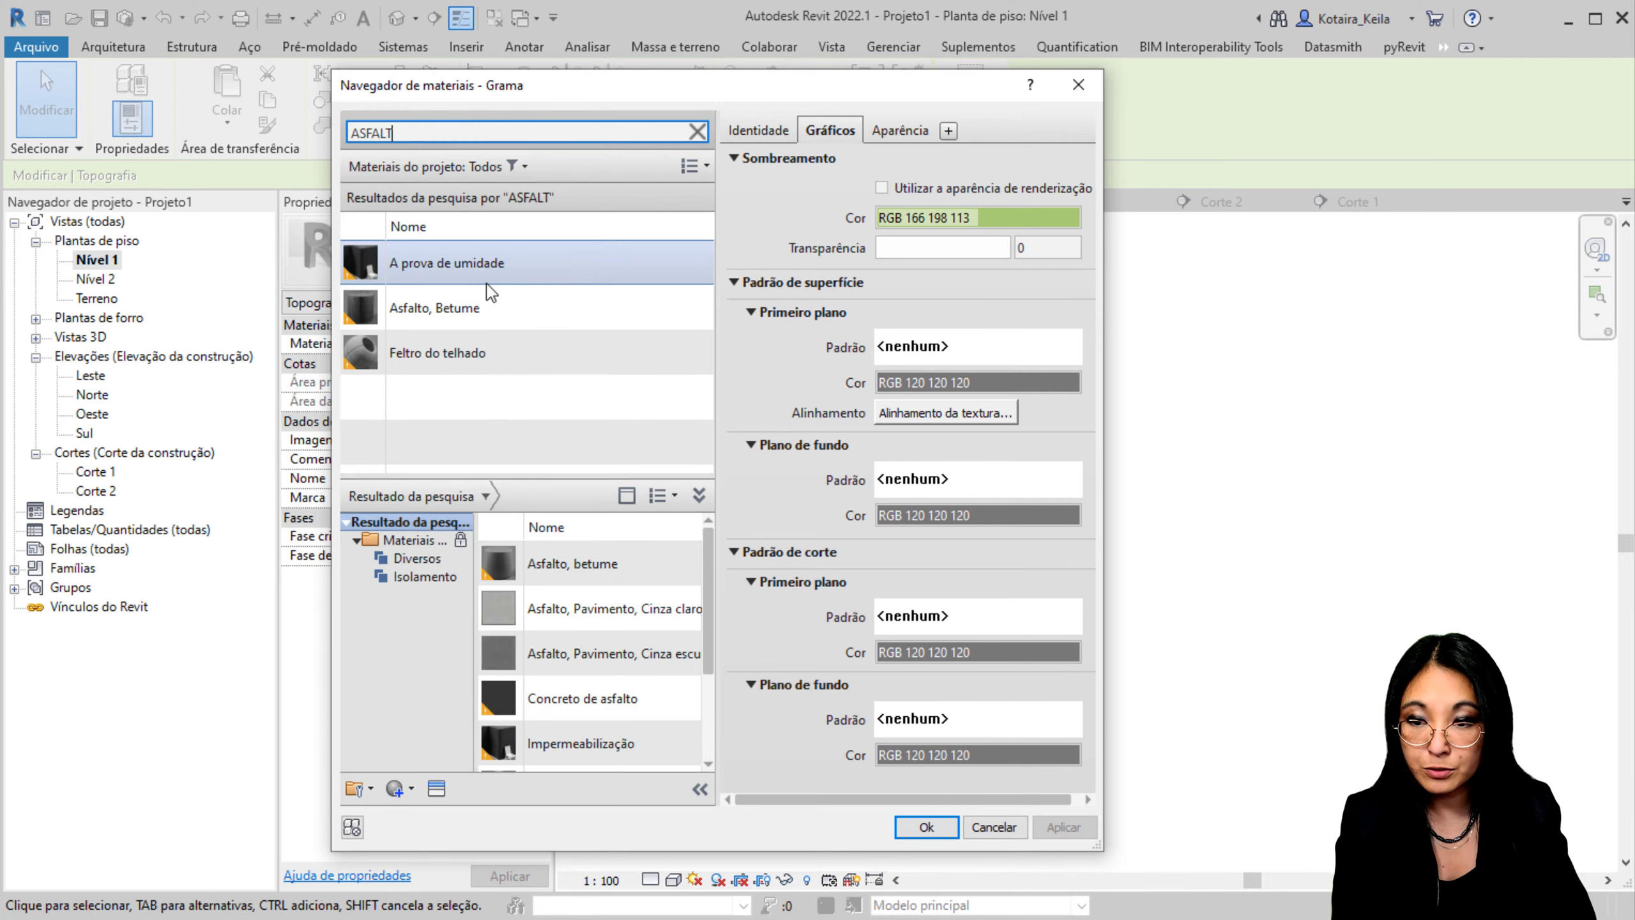
left_click(486, 312)
left_click(978, 219)
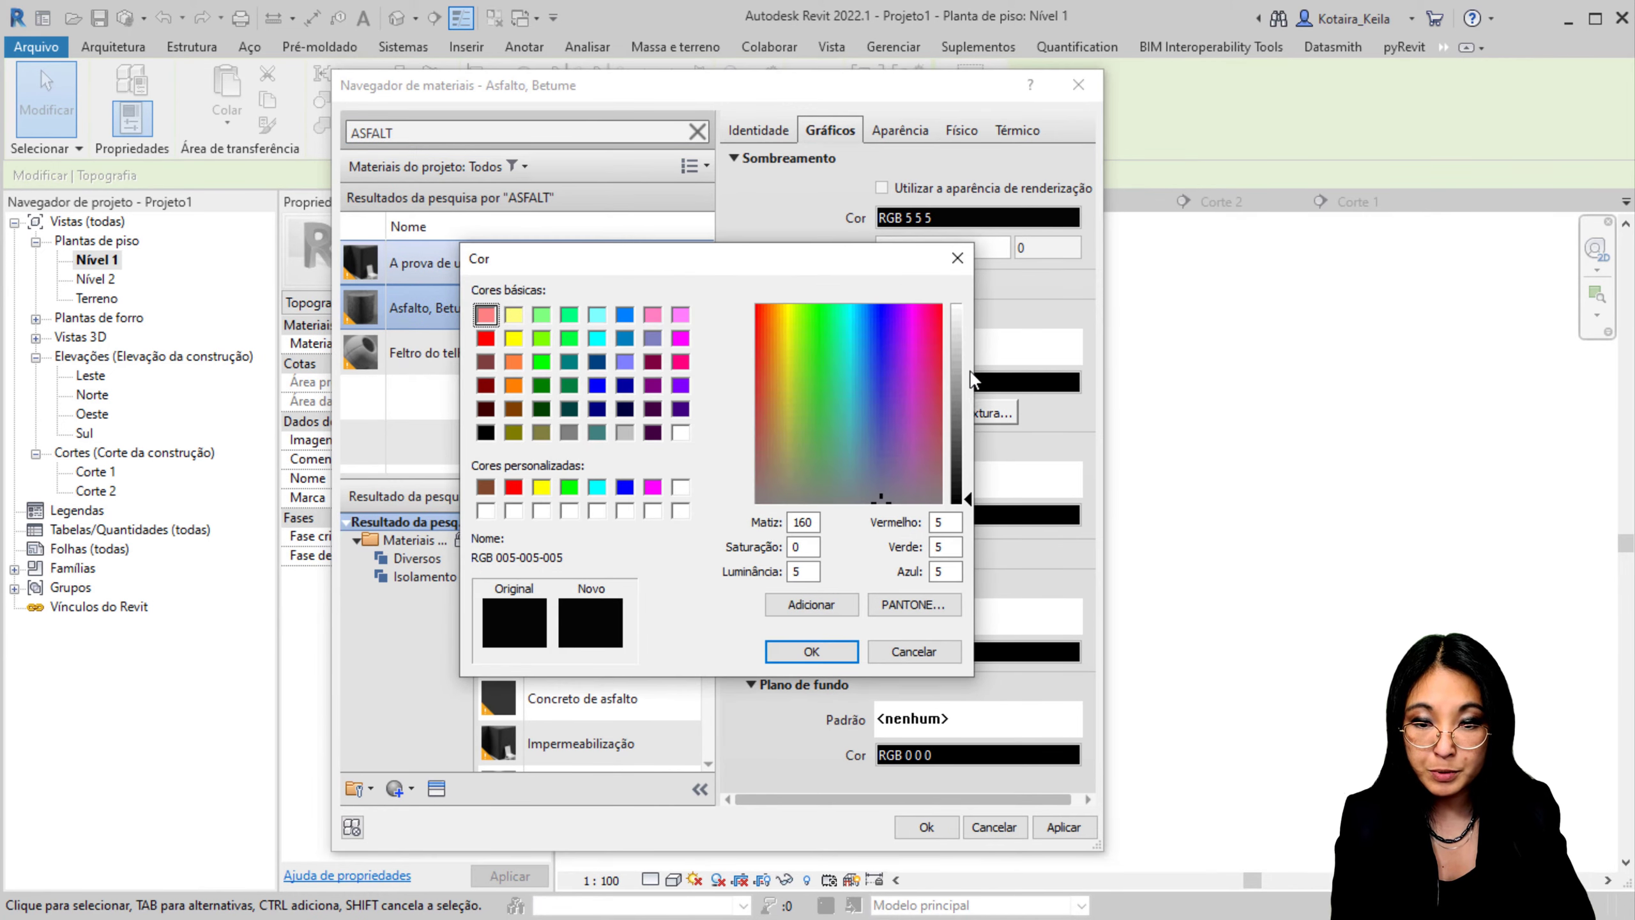
left_click(856, 465)
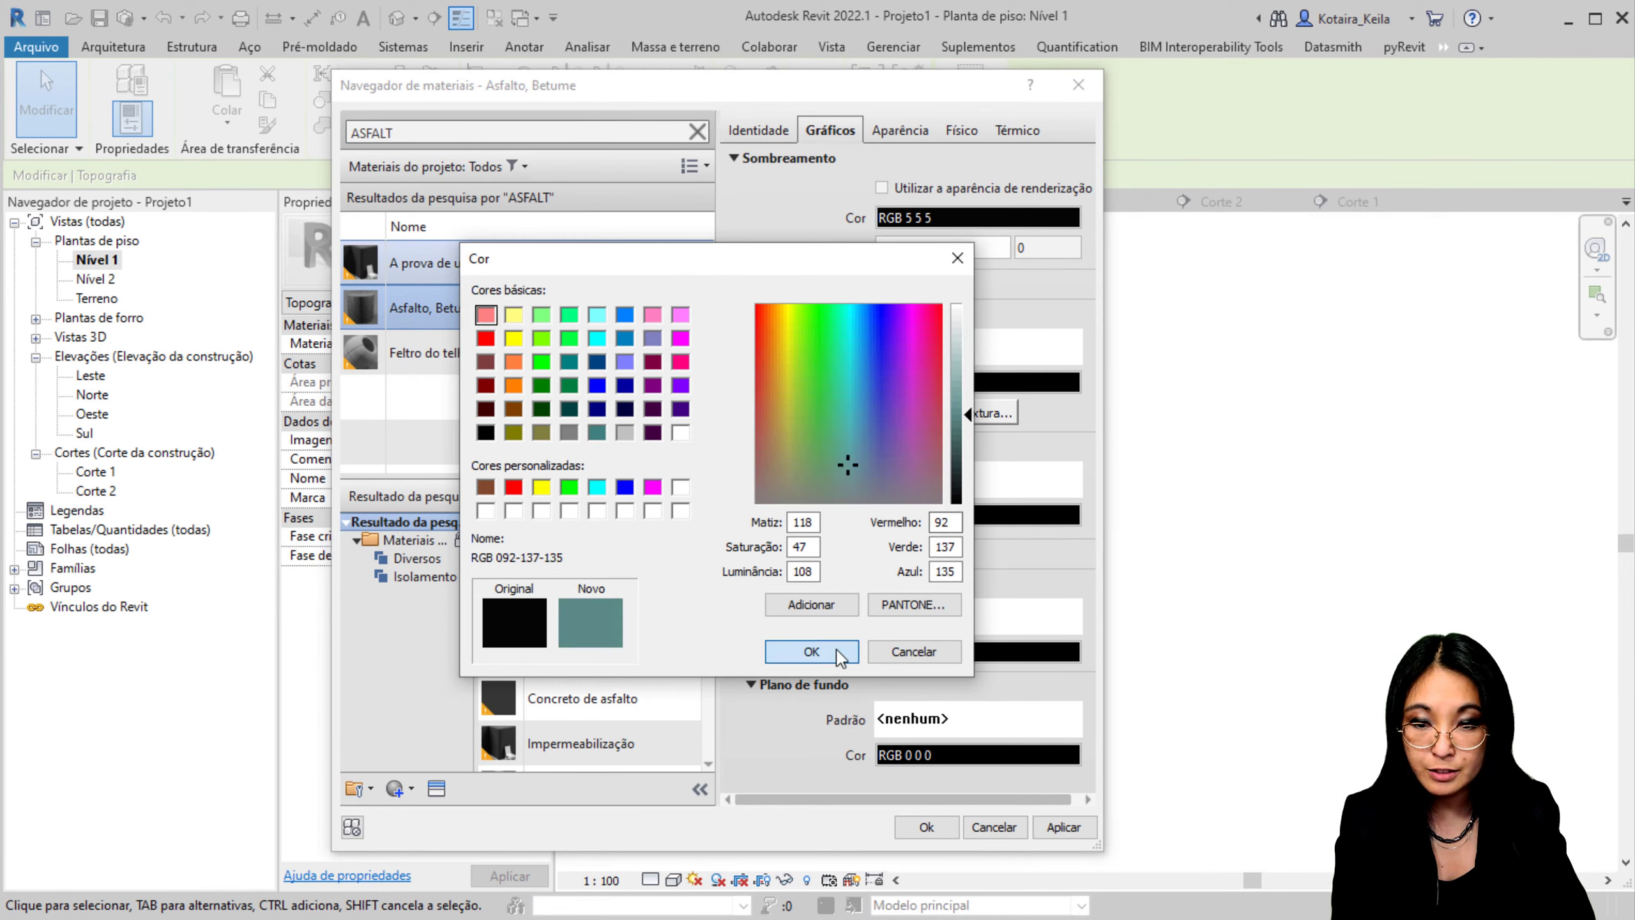
left_click(812, 651)
Step: Rename the material to Asfalto and assign it to the subregion
left_click(758, 130)
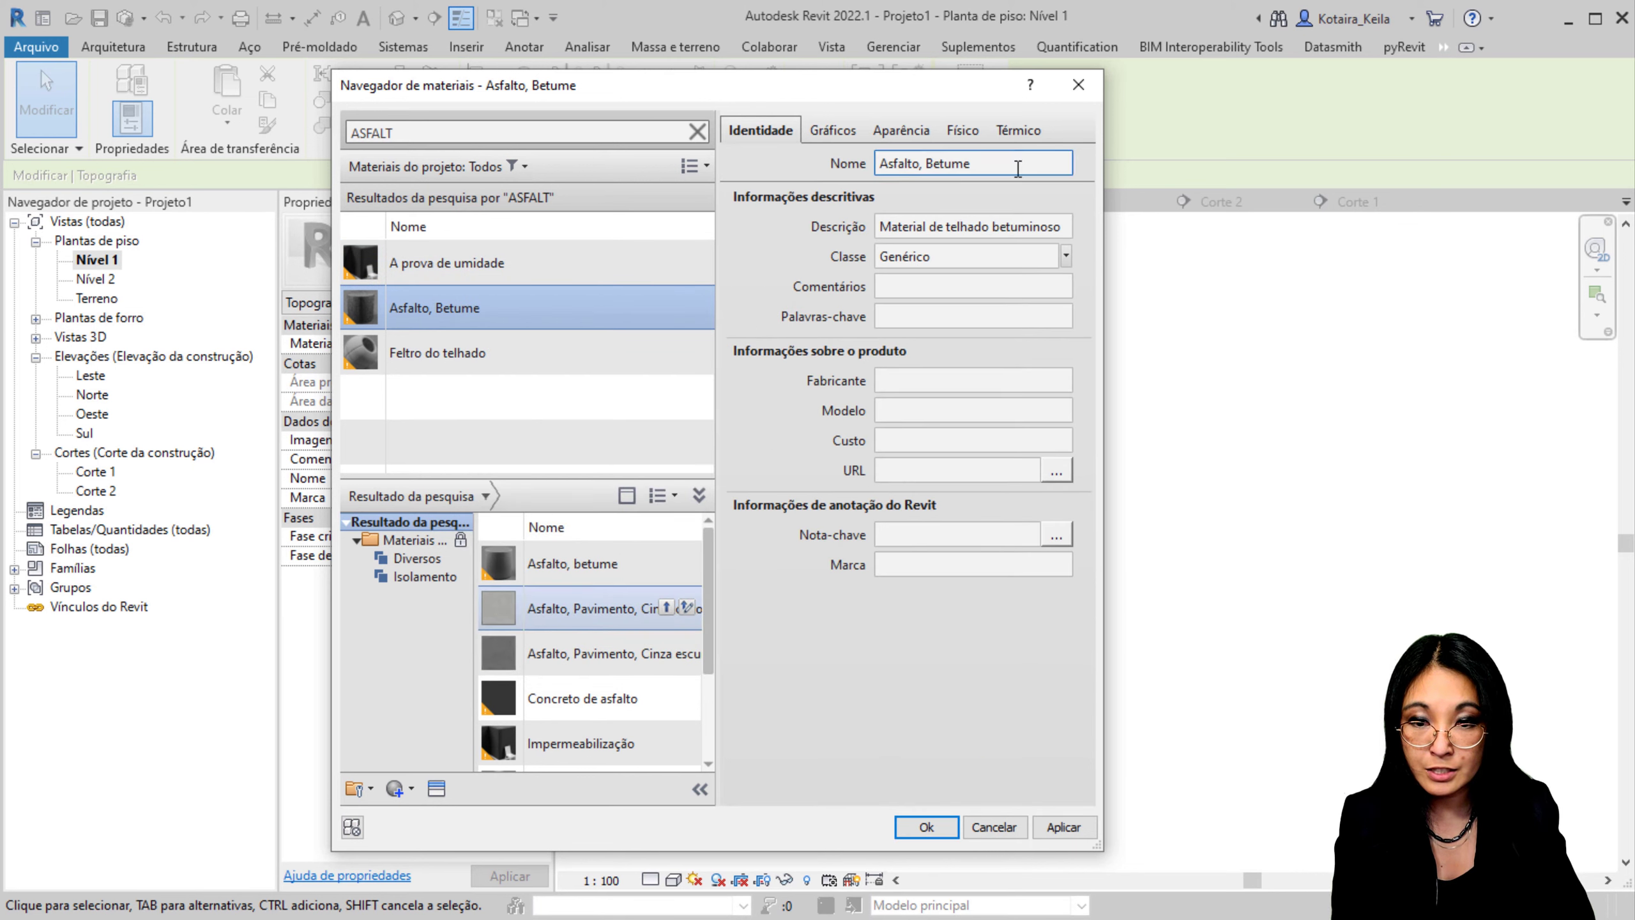
left_click_drag(879, 164, 947, 172)
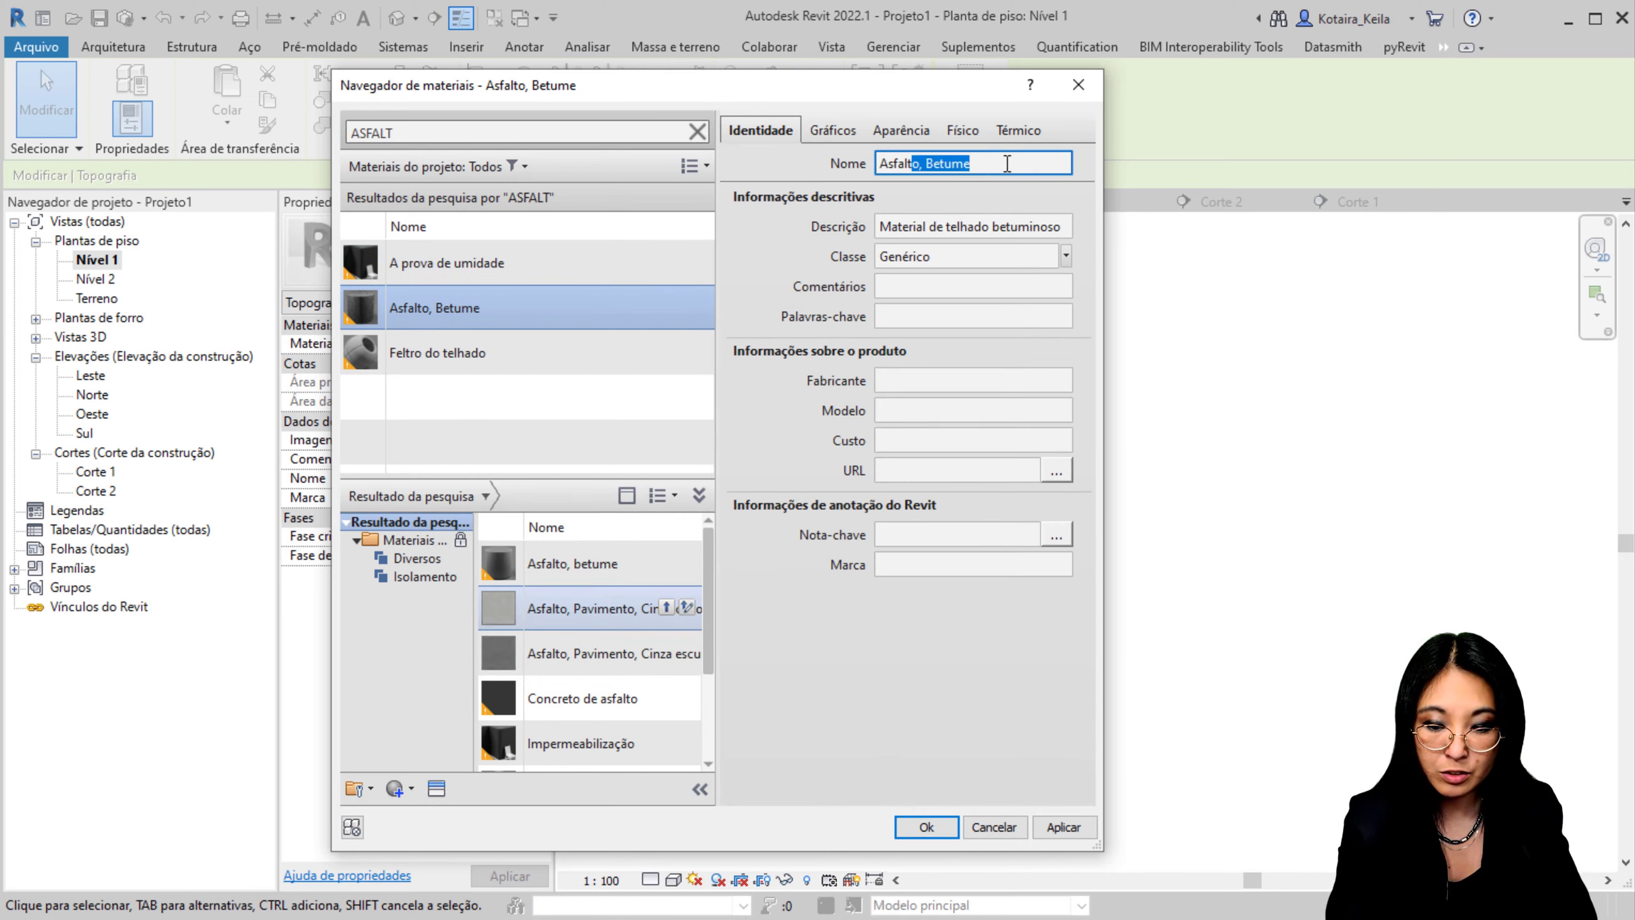
left_click(929, 827)
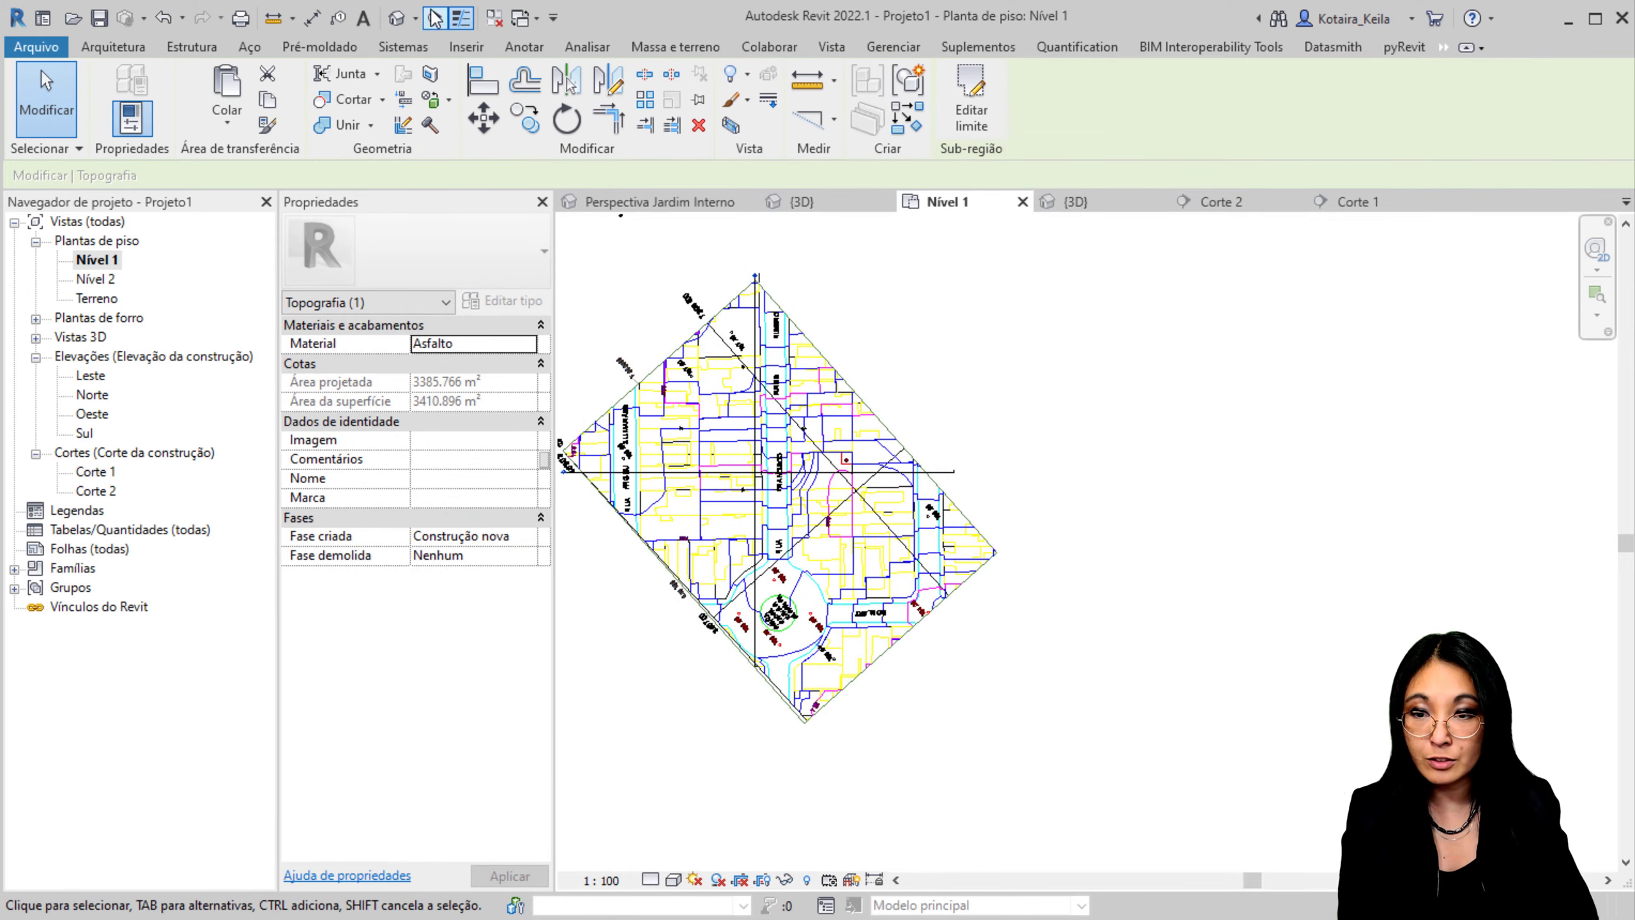
Step: Examine the asphalt streets in the default 3D view, close it and return to the Nível 1 plan
left_click(397, 19)
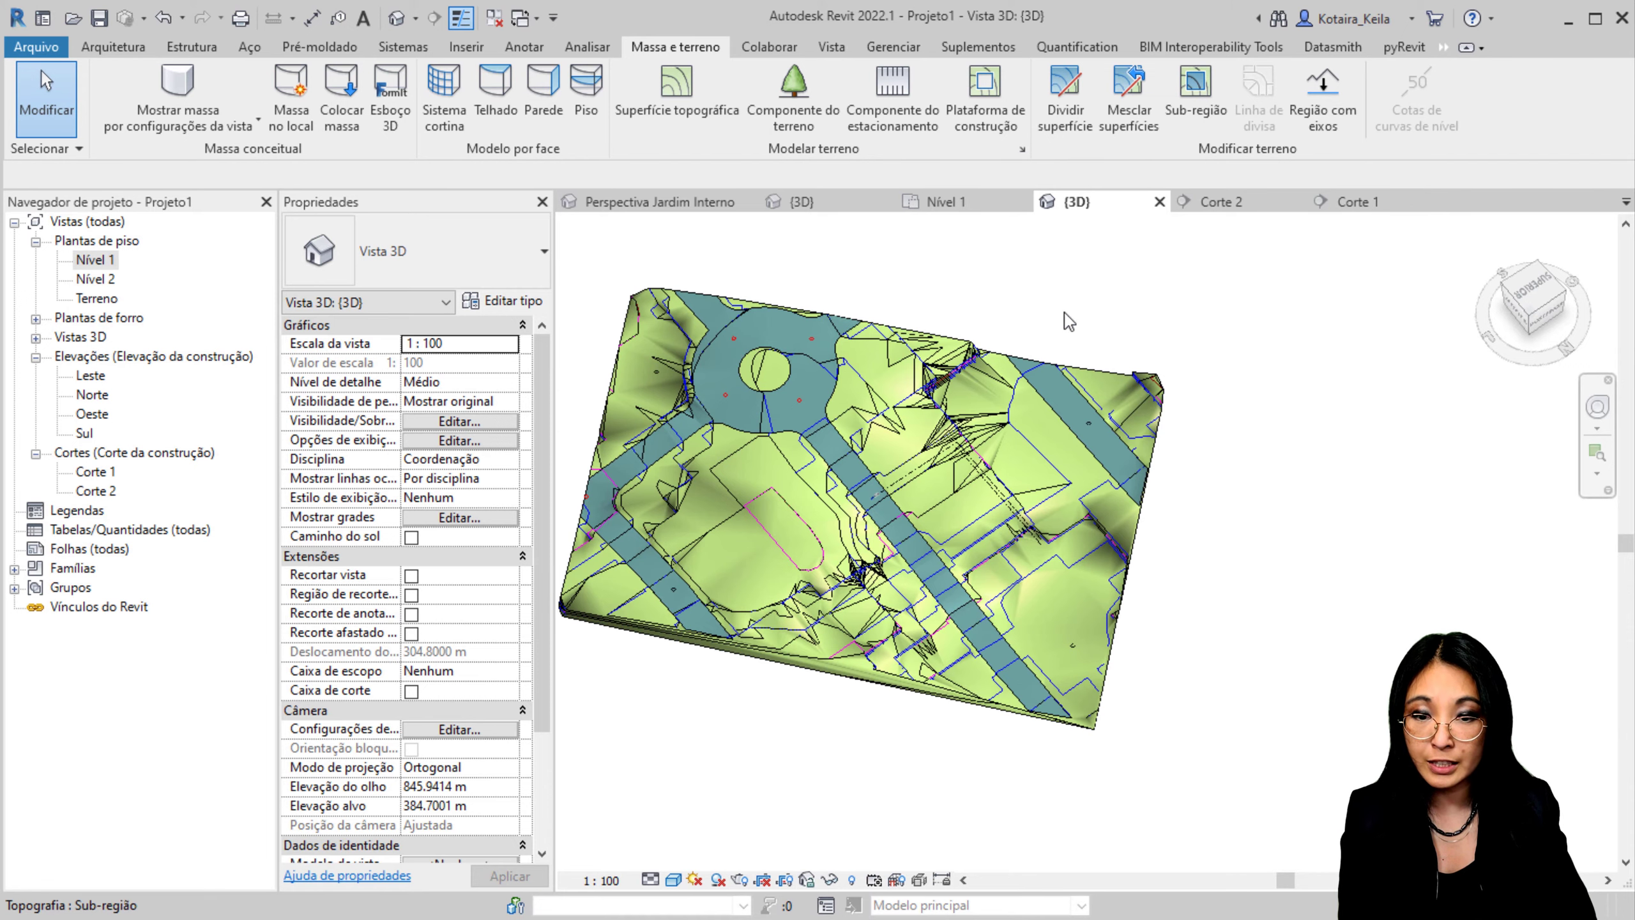
left_click(1159, 202)
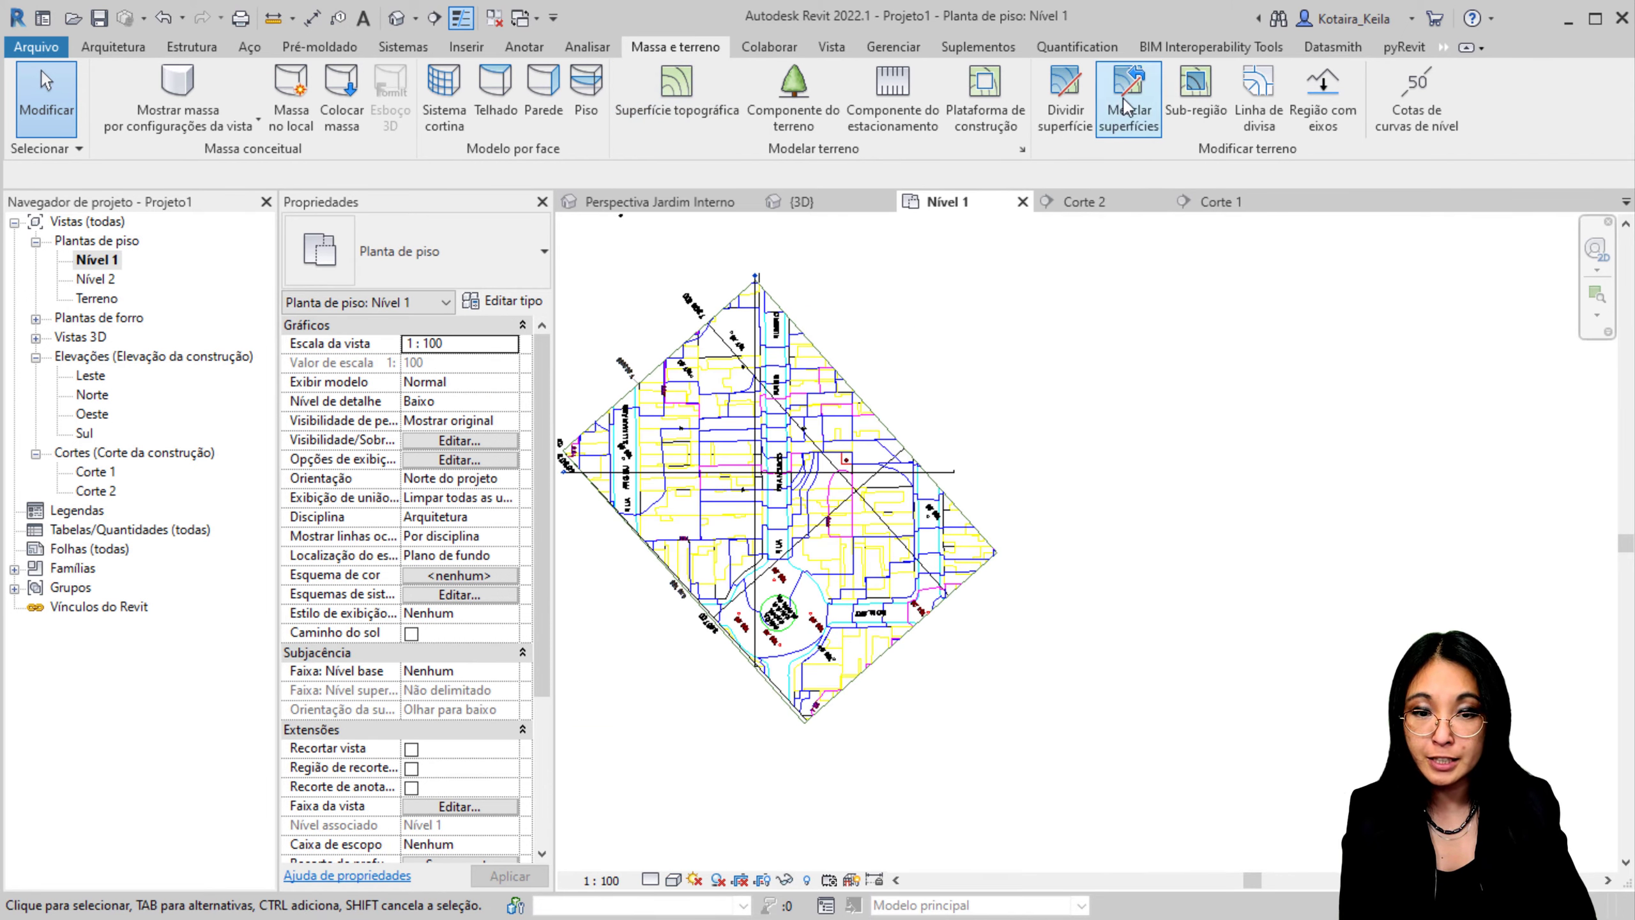
Step: Start a new subregion and paste the copied street boundary aligned with the current view
left_click(1197, 112)
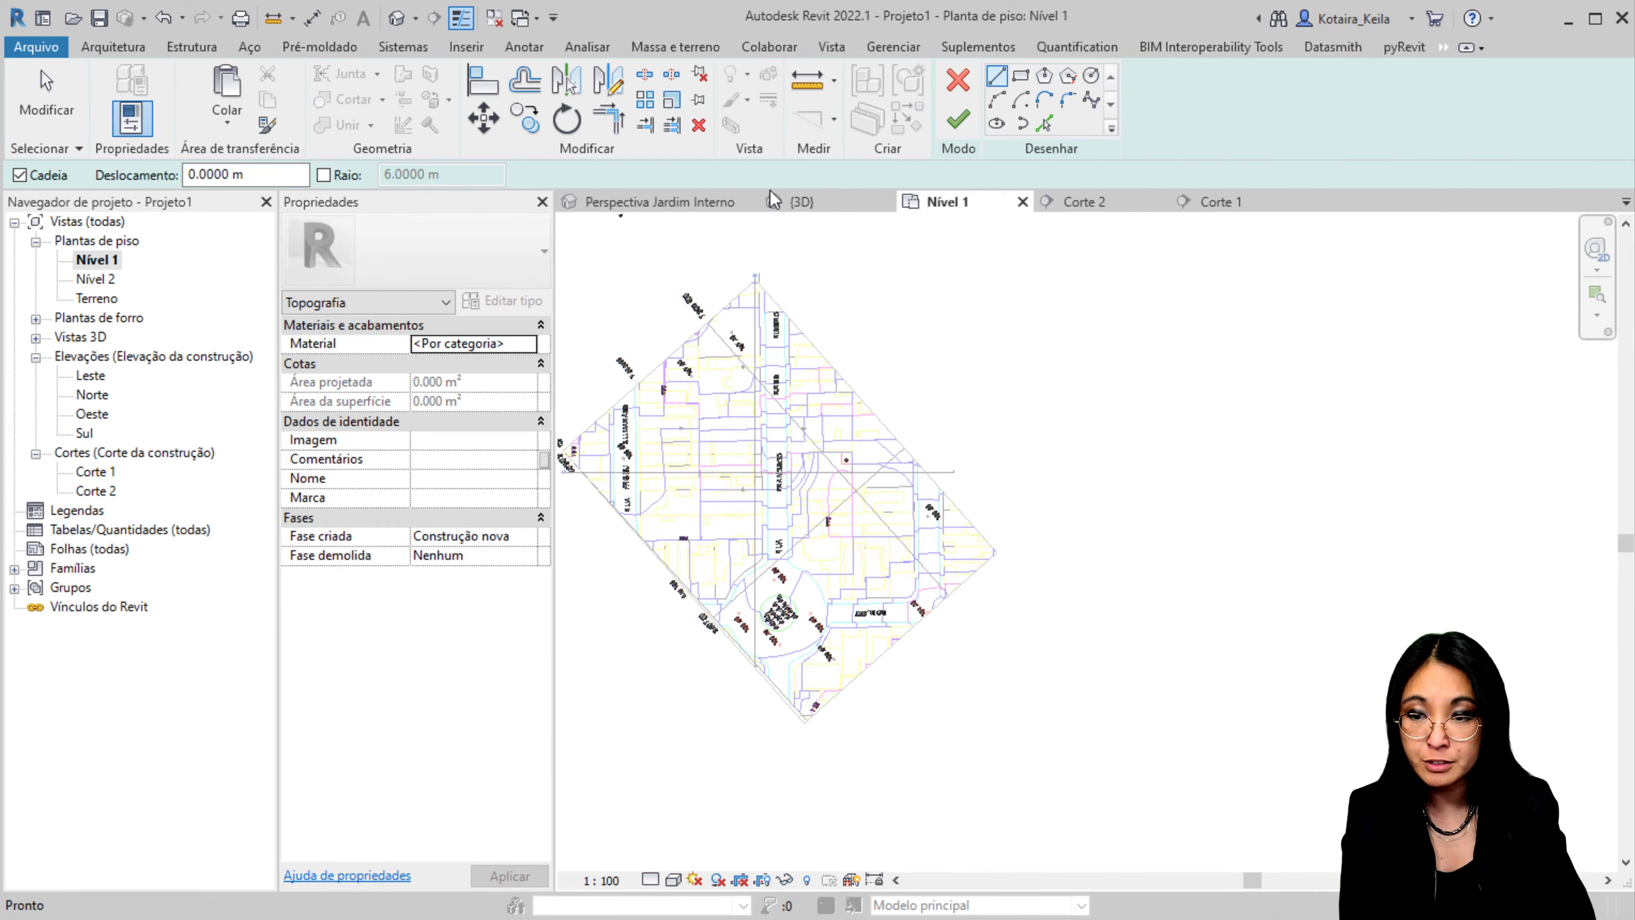
left_click(238, 133)
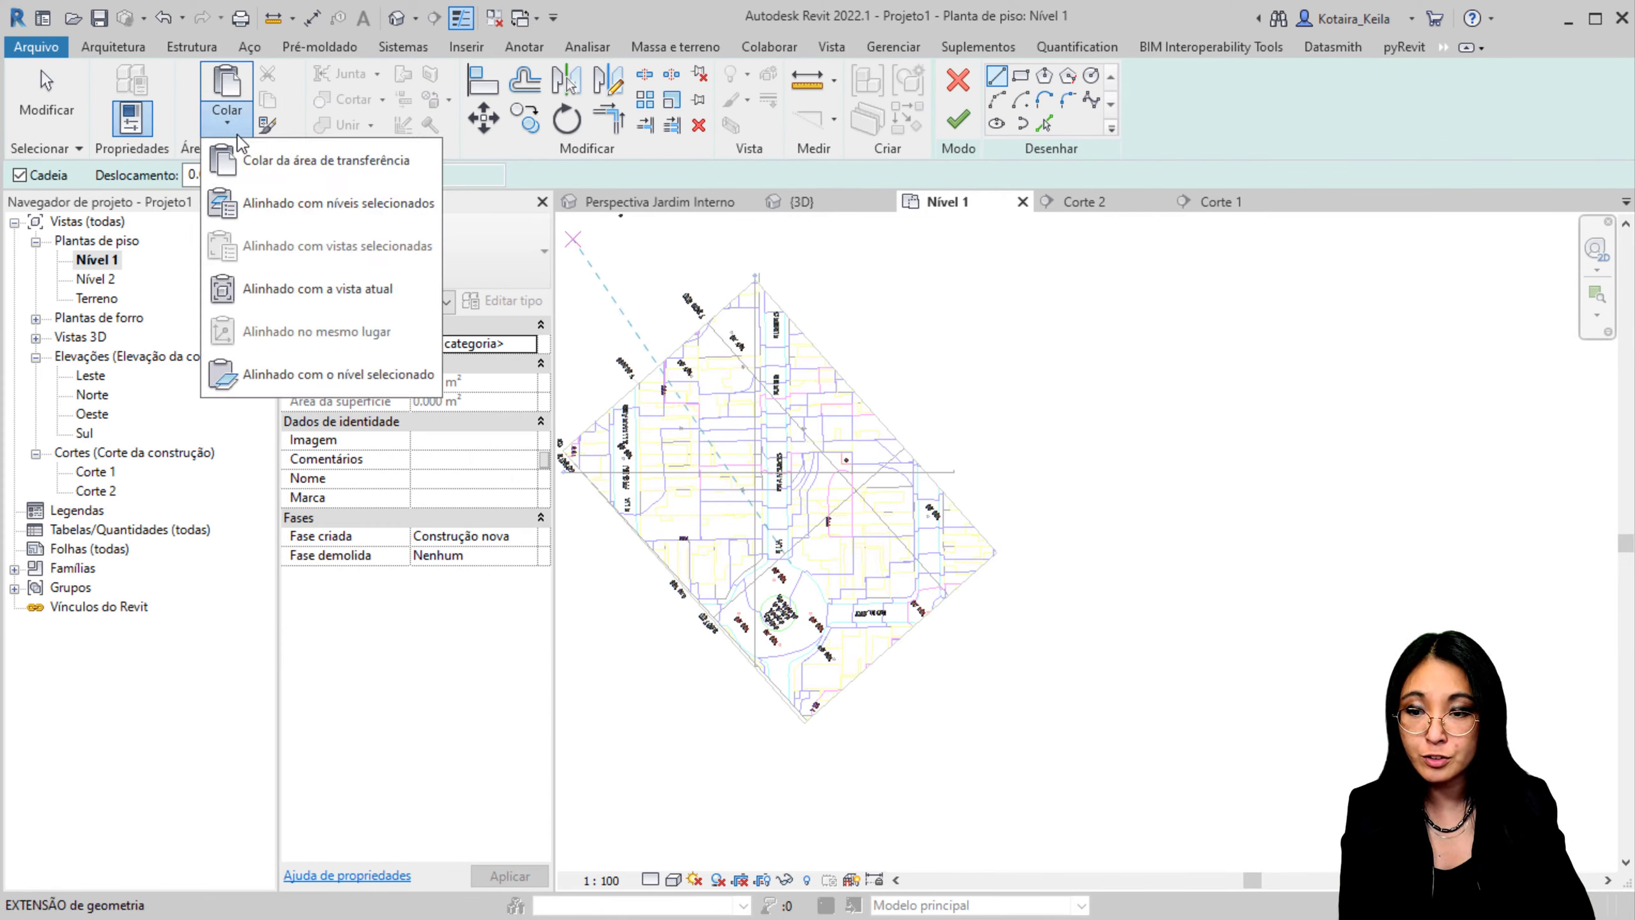
left_click(310, 290)
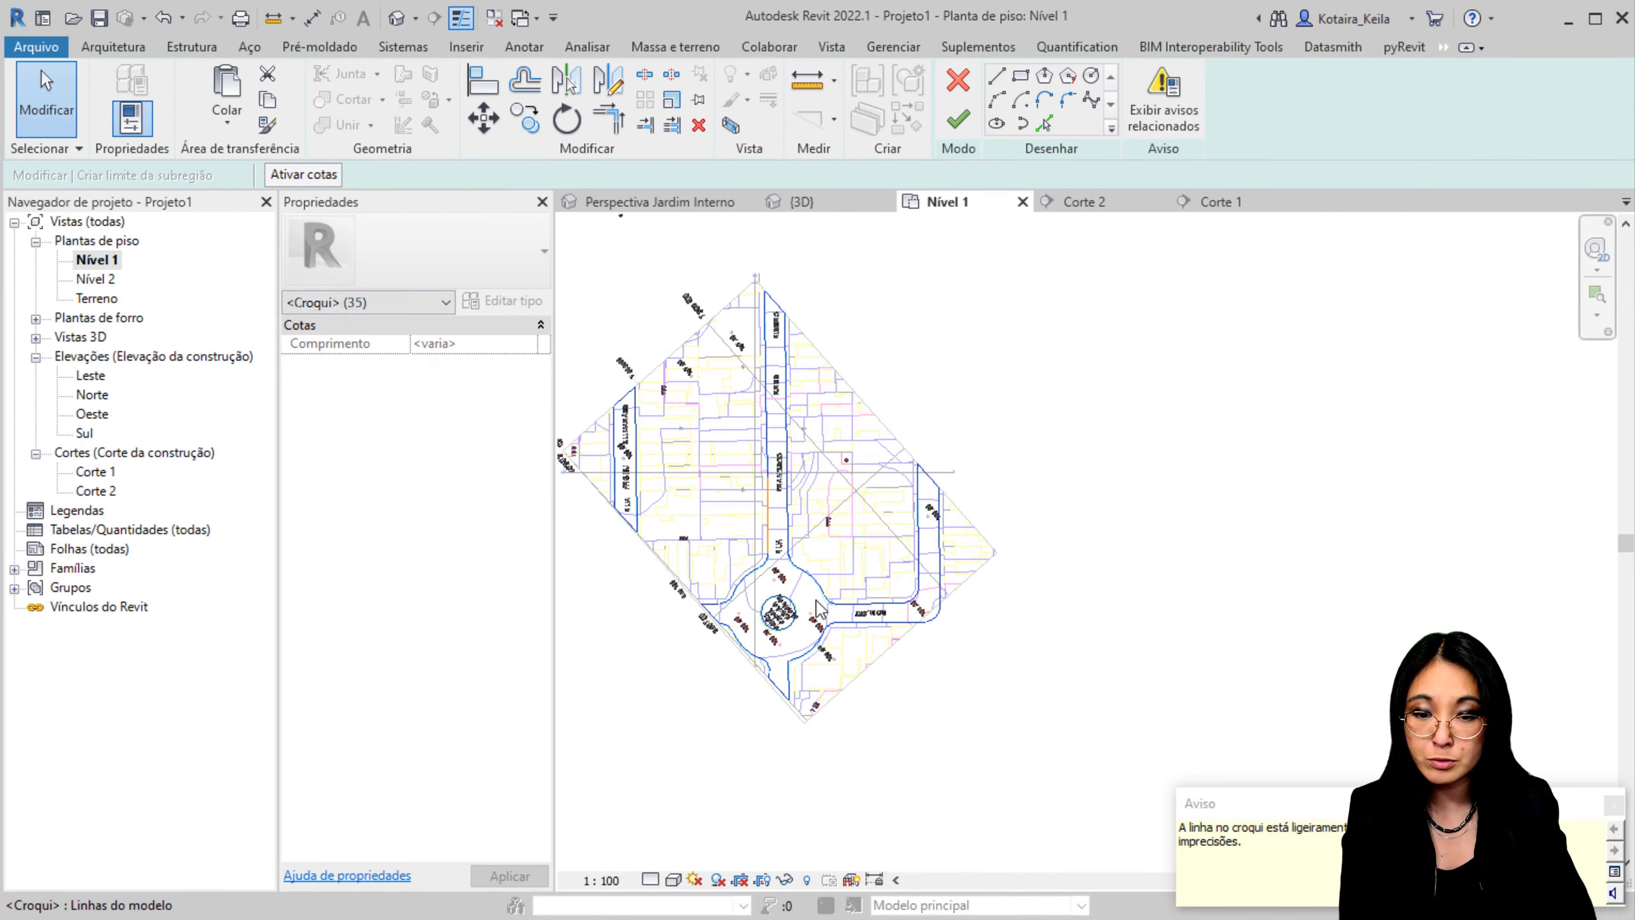
Step: Measure the sidewalk width between the inner street edge and the neighbouring lot line
scroll(973, 612, "up", 6)
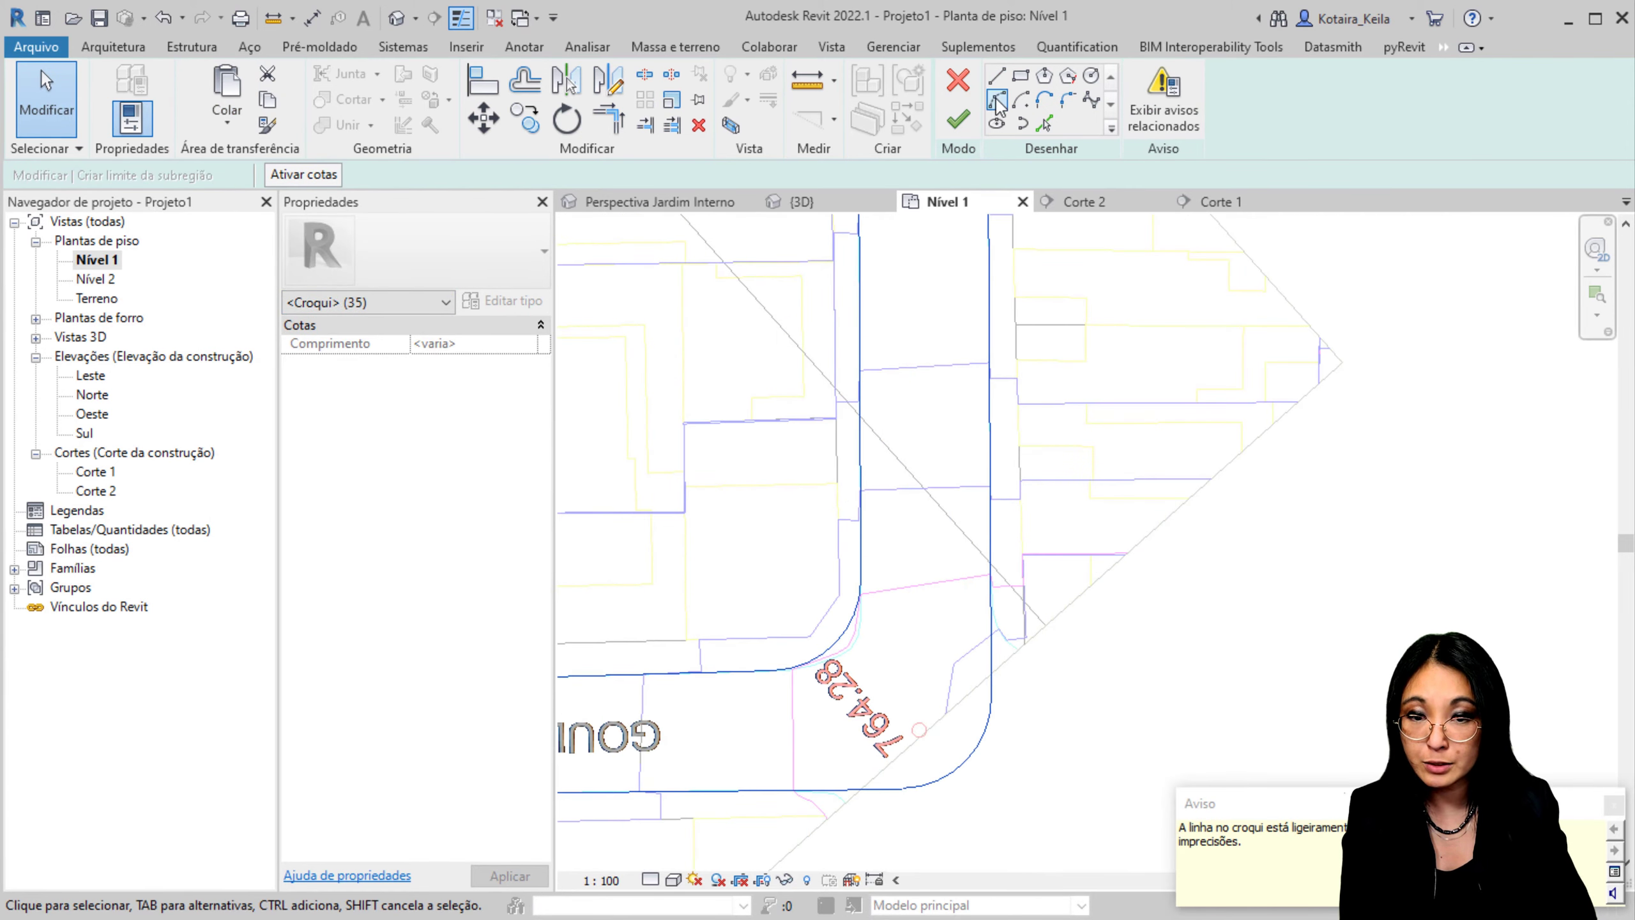
left_click(273, 18)
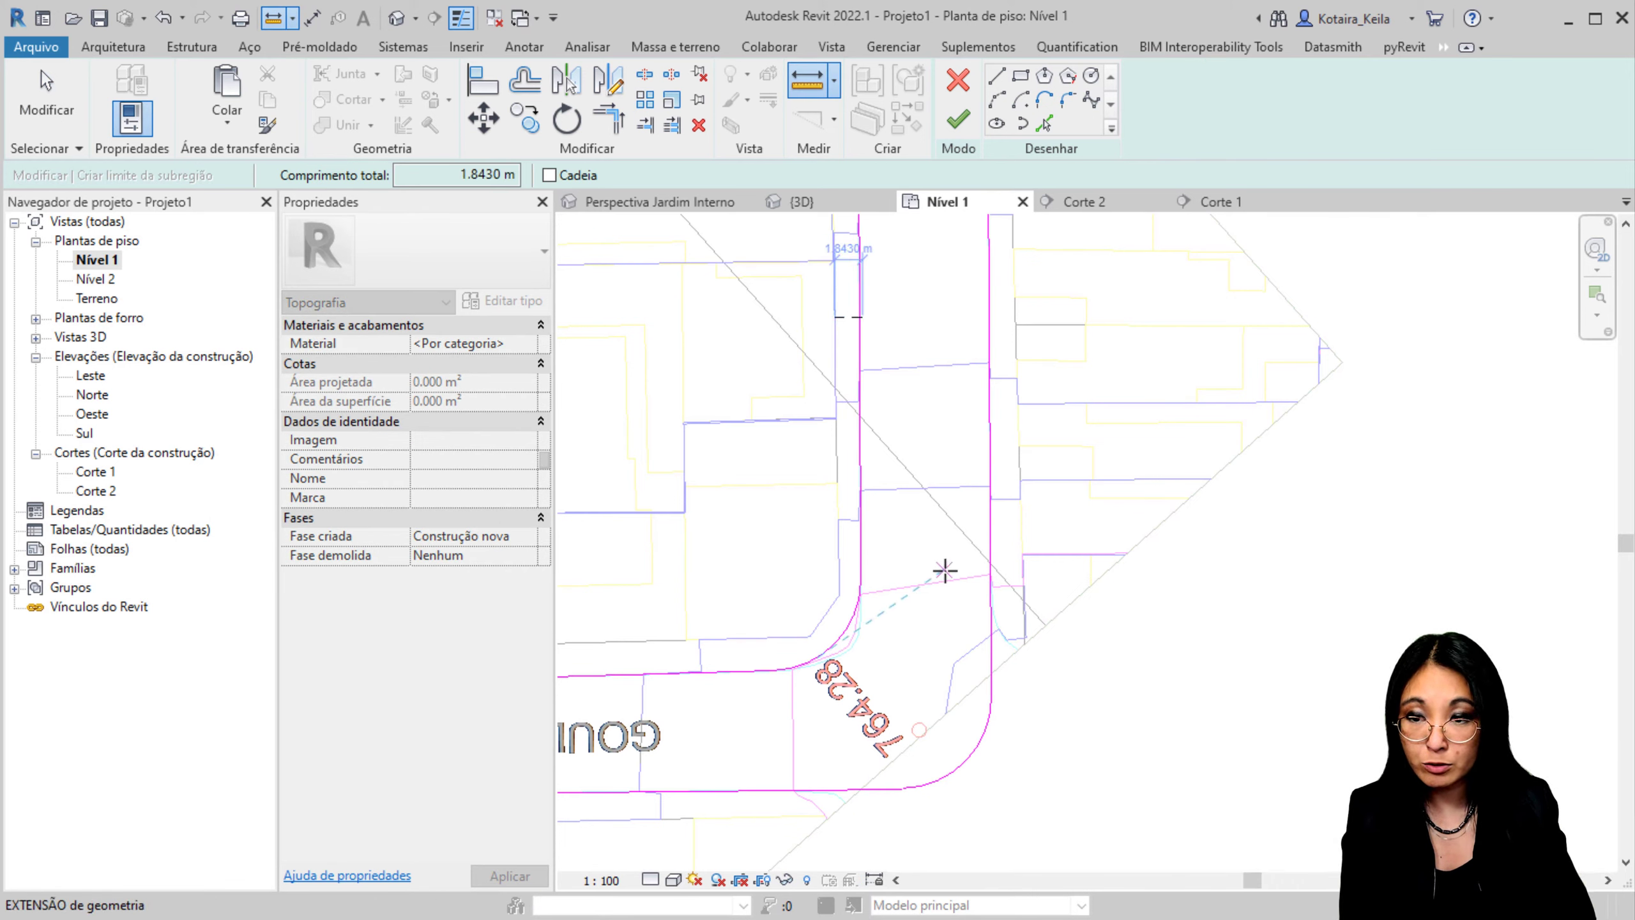
Step: Offset the main street and roundabout boundary chain outward by 2 m, keeping the original lines
left_click(524, 81)
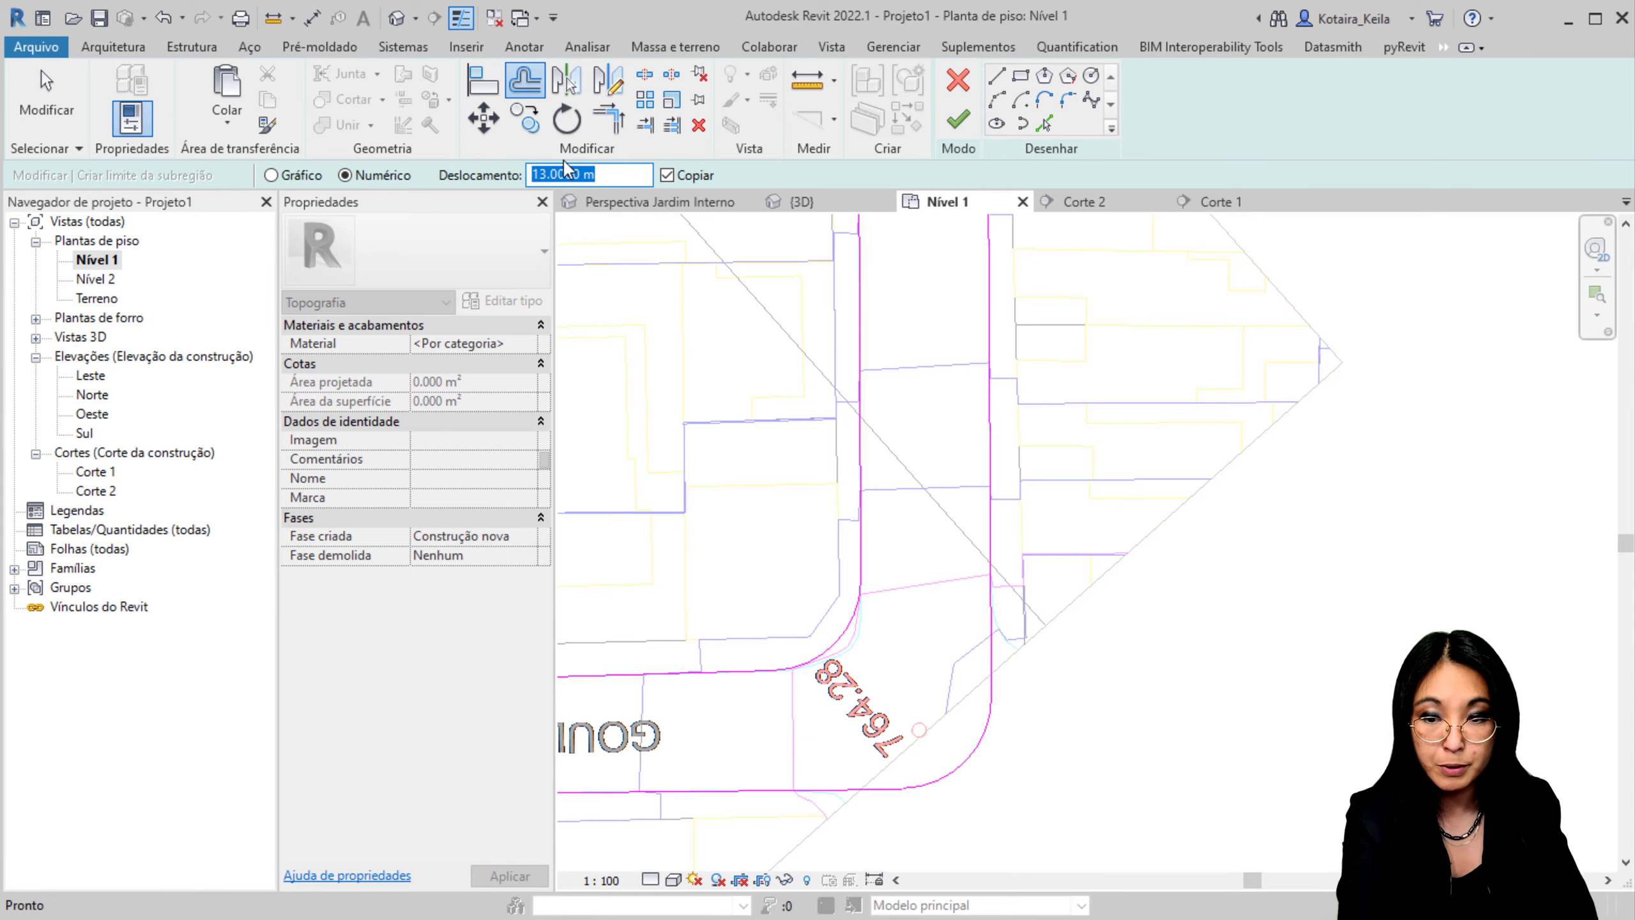
type("2")
scroll(1056, 535, "down", 6)
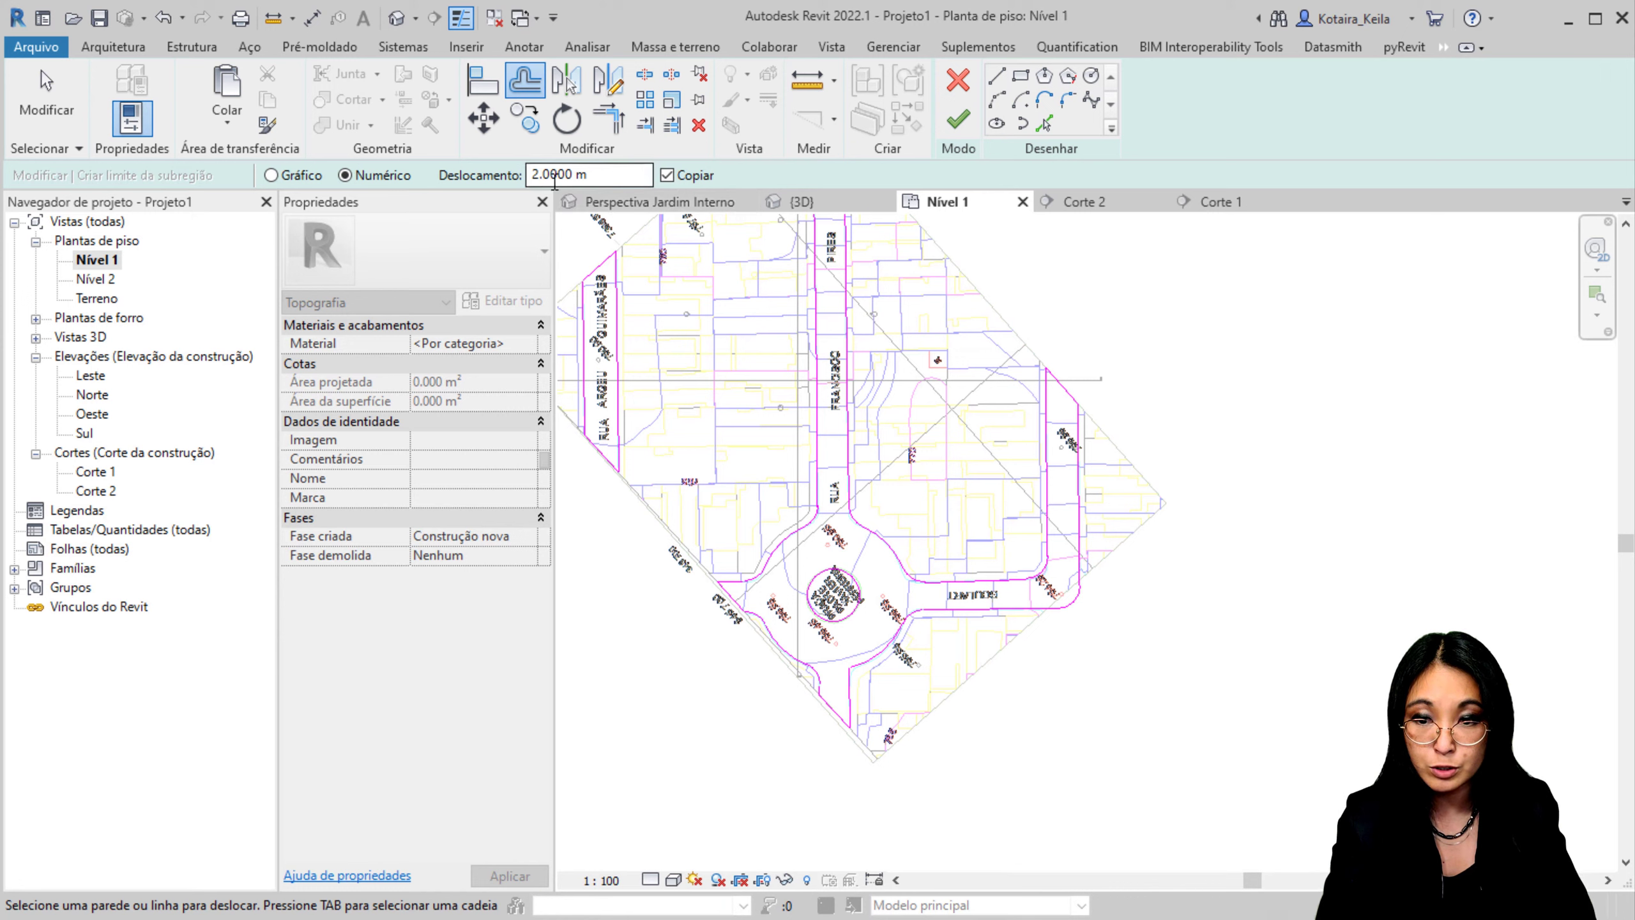
key("Tab")
left_click(1039, 425)
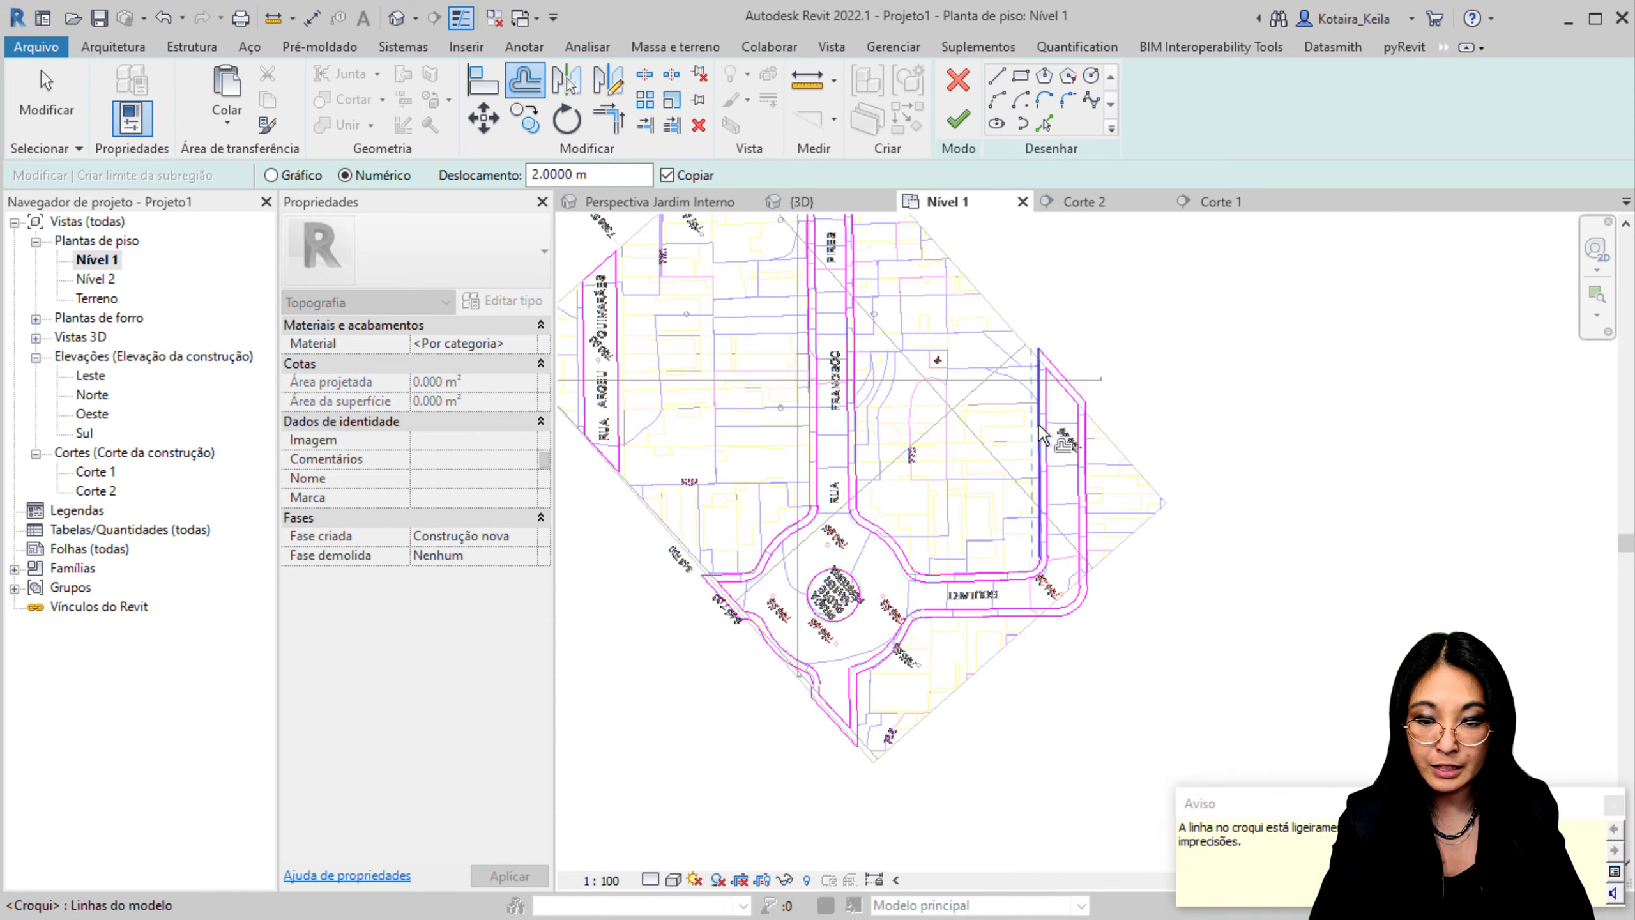
Step: Offset the Rua Argeu Guimarães boundary chain outward by 2 m as a copy and finish the sidewalk subregion sketch
middle_click_drag(942, 477, 1014, 687)
scroll(650, 490, "up", 3)
key("Tab")
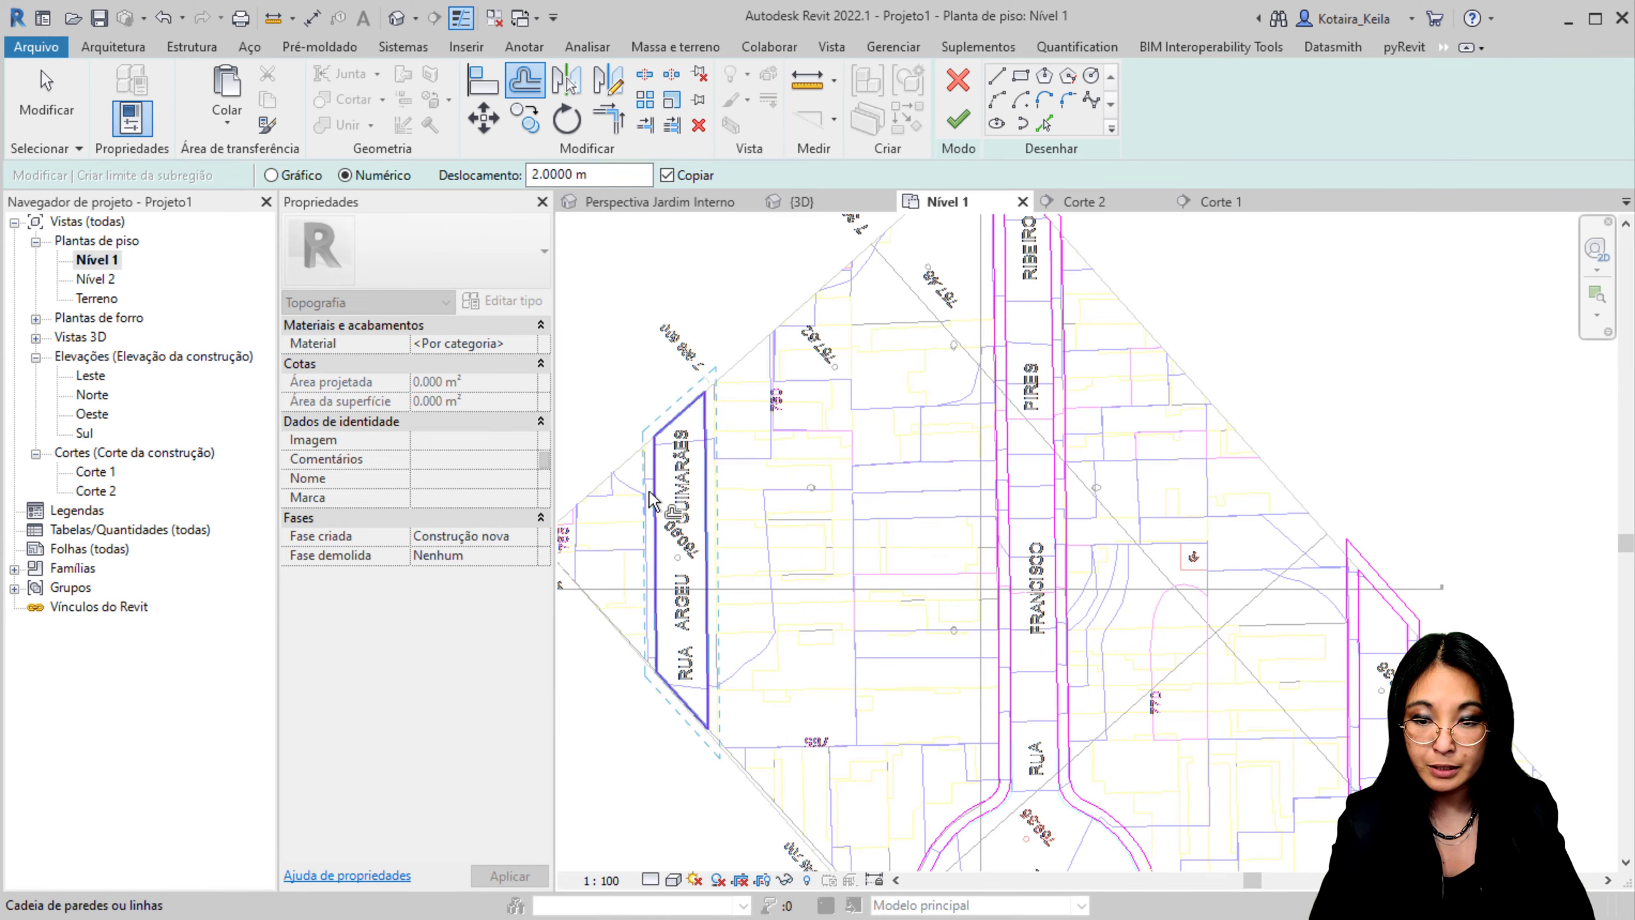
middle_click_drag(882, 586, 711, 314)
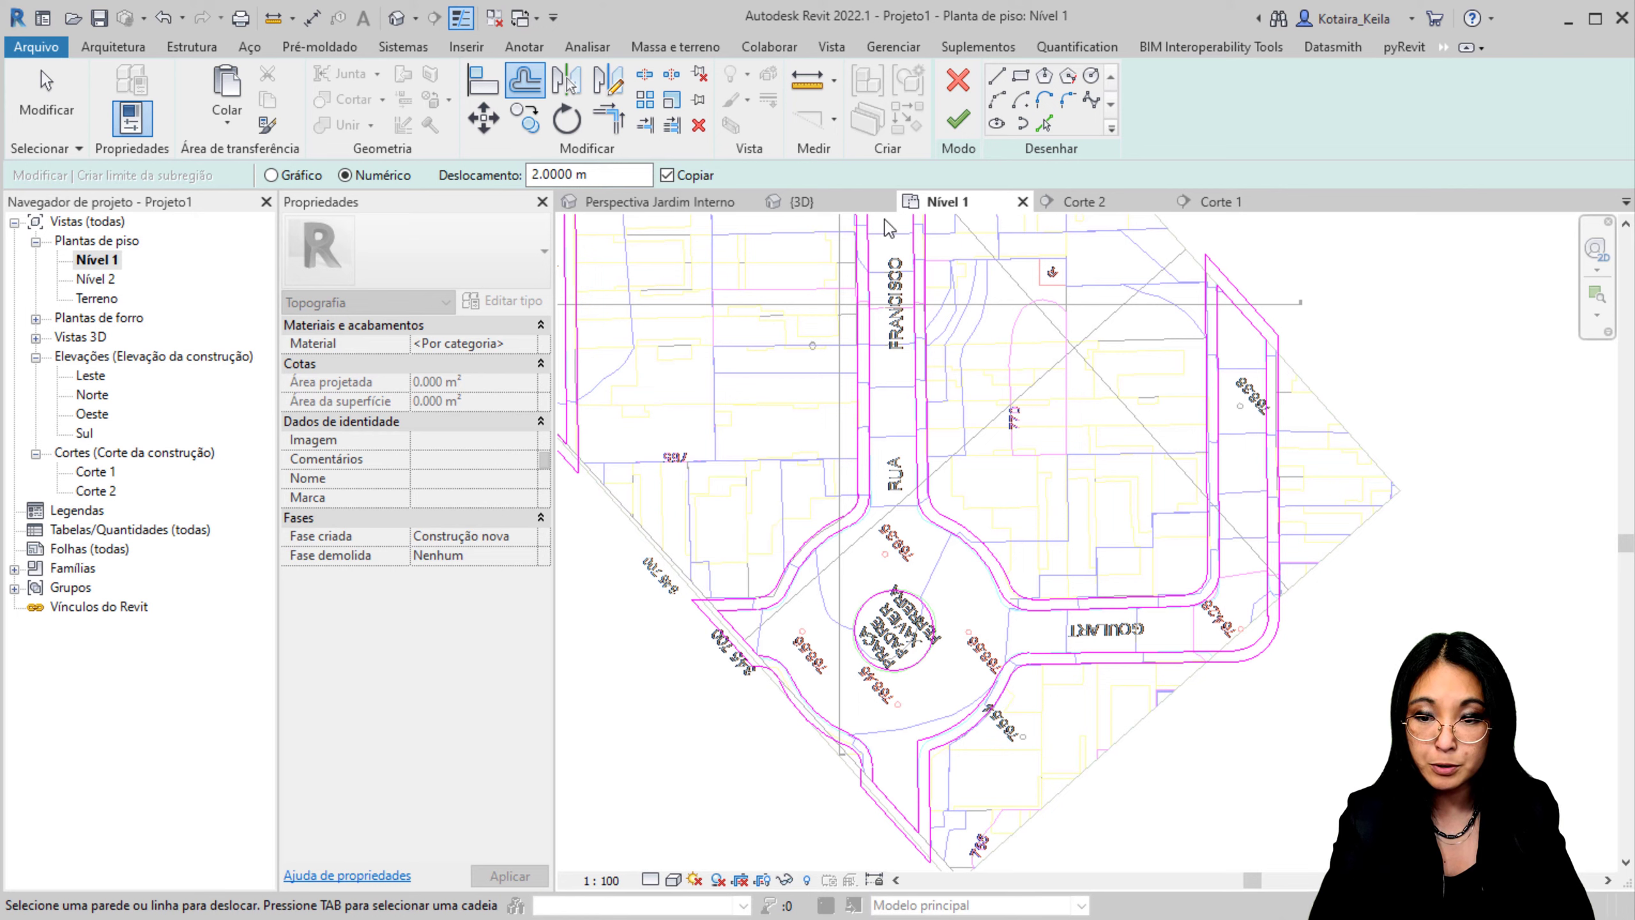
left_click(957, 123)
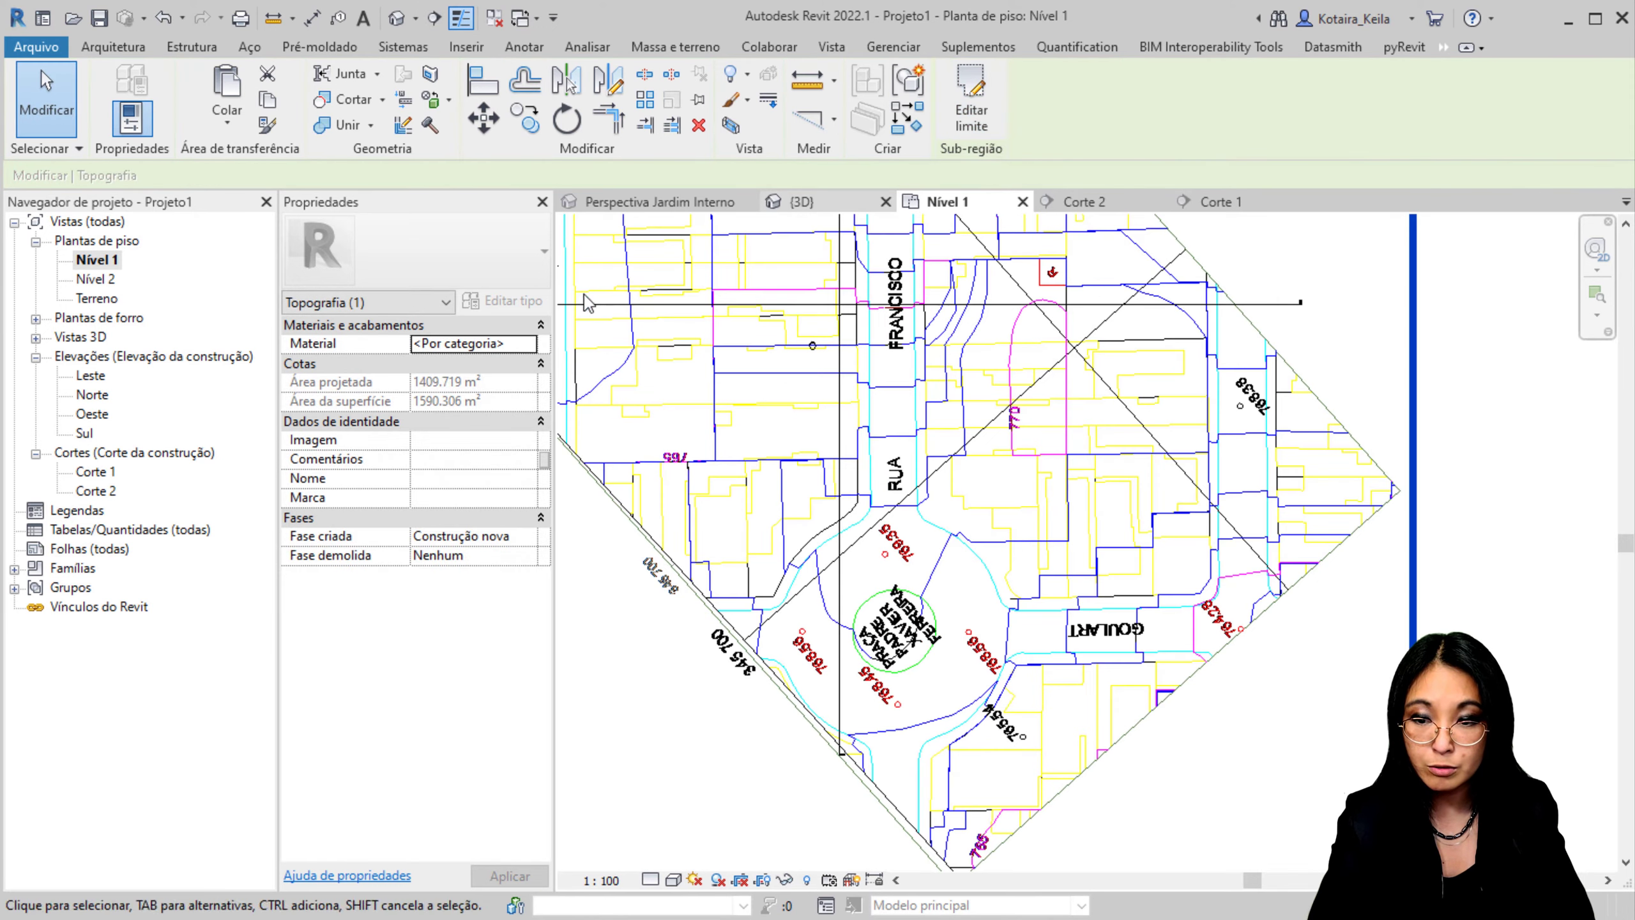
Step: Assign the sidewalk subregion a new material named Calçada, duplicated from Unidades de alvenaria de concreto
left_click(490, 344)
left_click(528, 343)
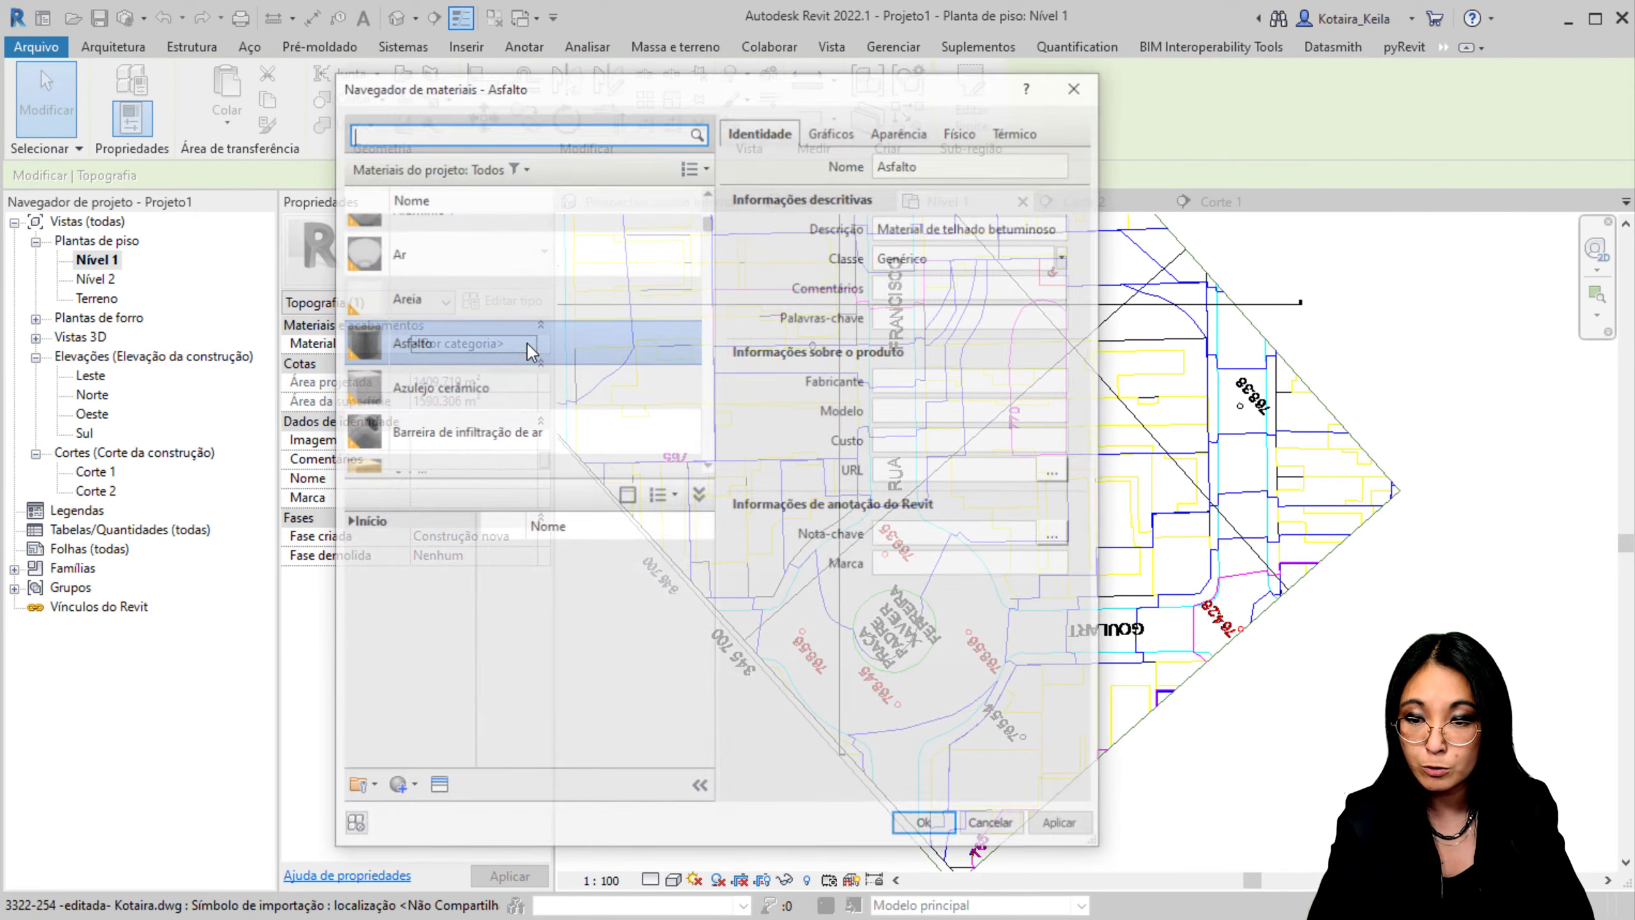
left_click(436, 122)
type("conc")
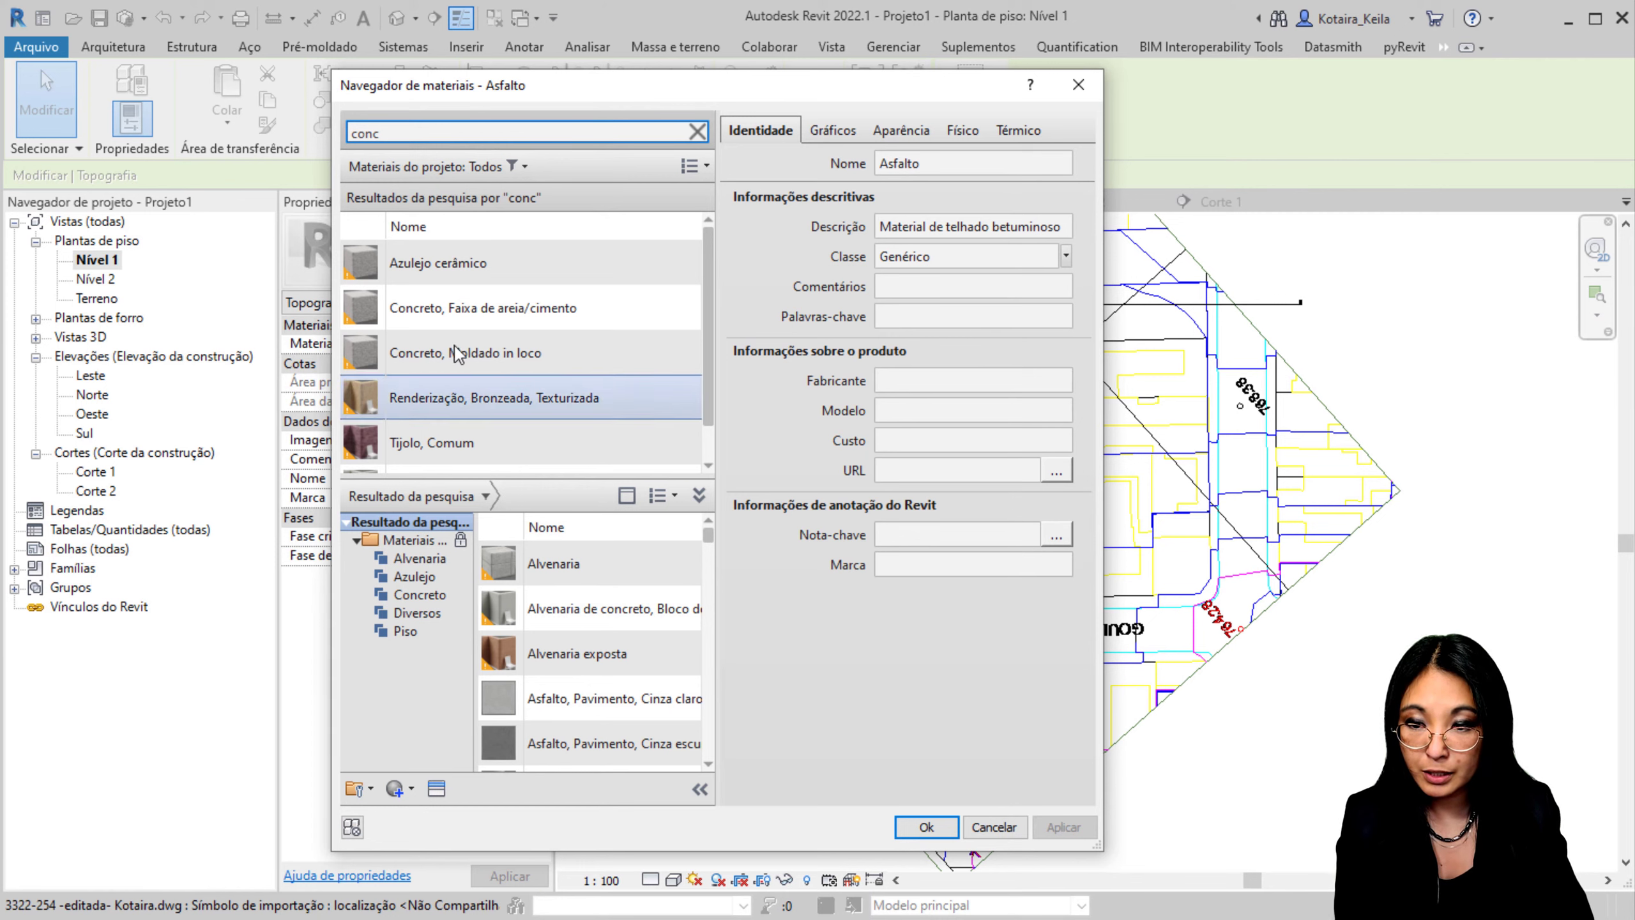
scroll(464, 387, "down", 1)
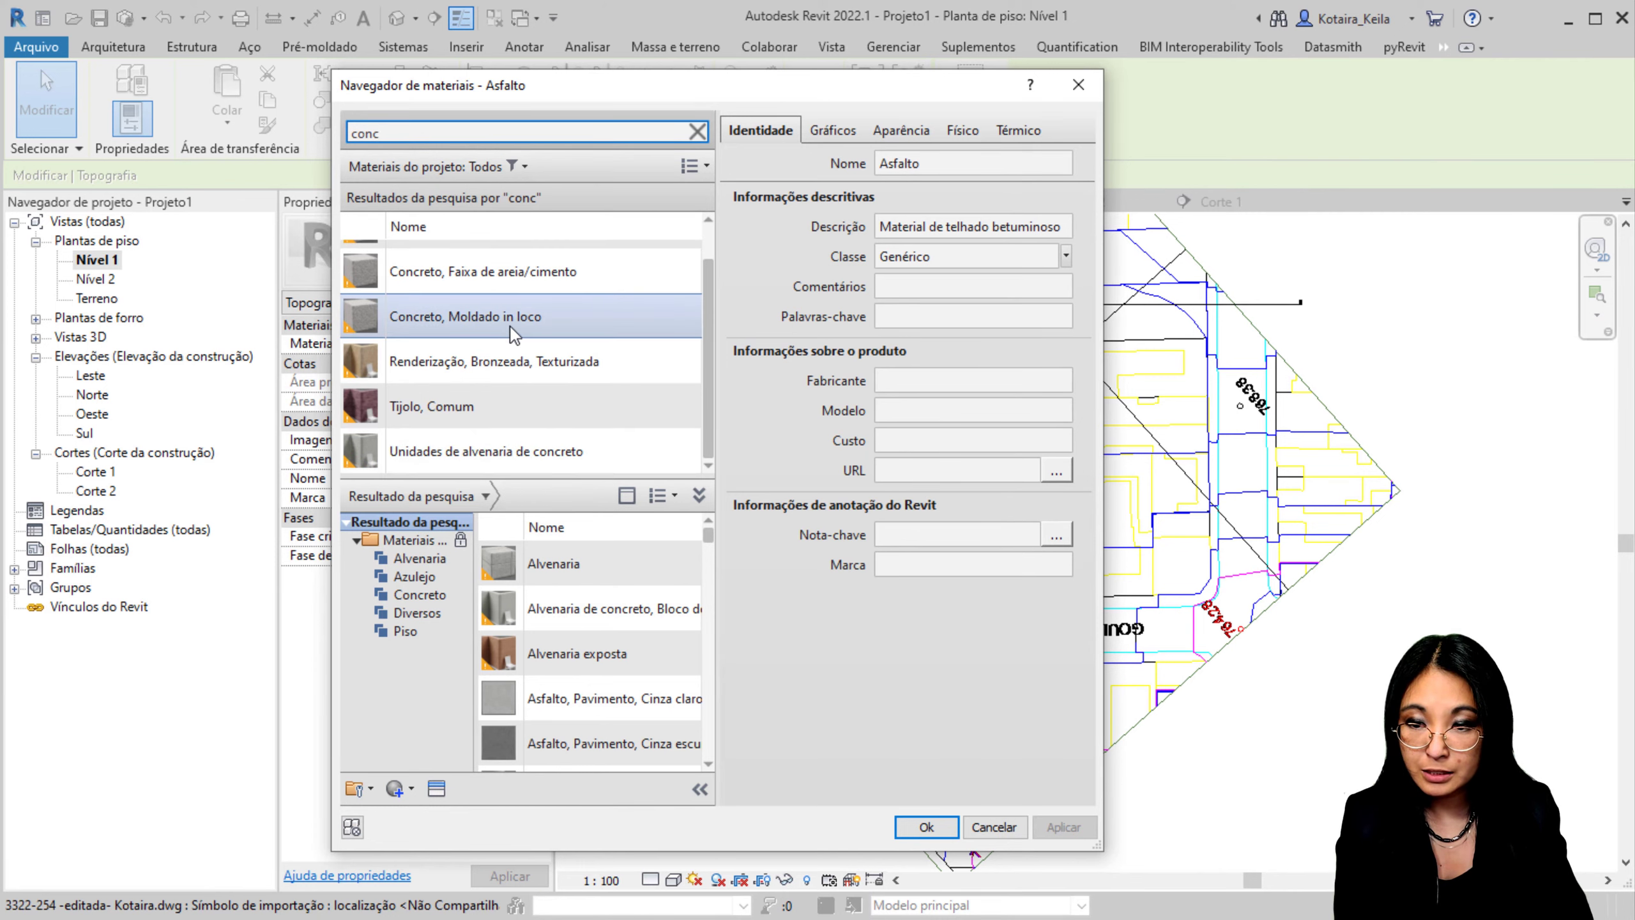
left_click(543, 288)
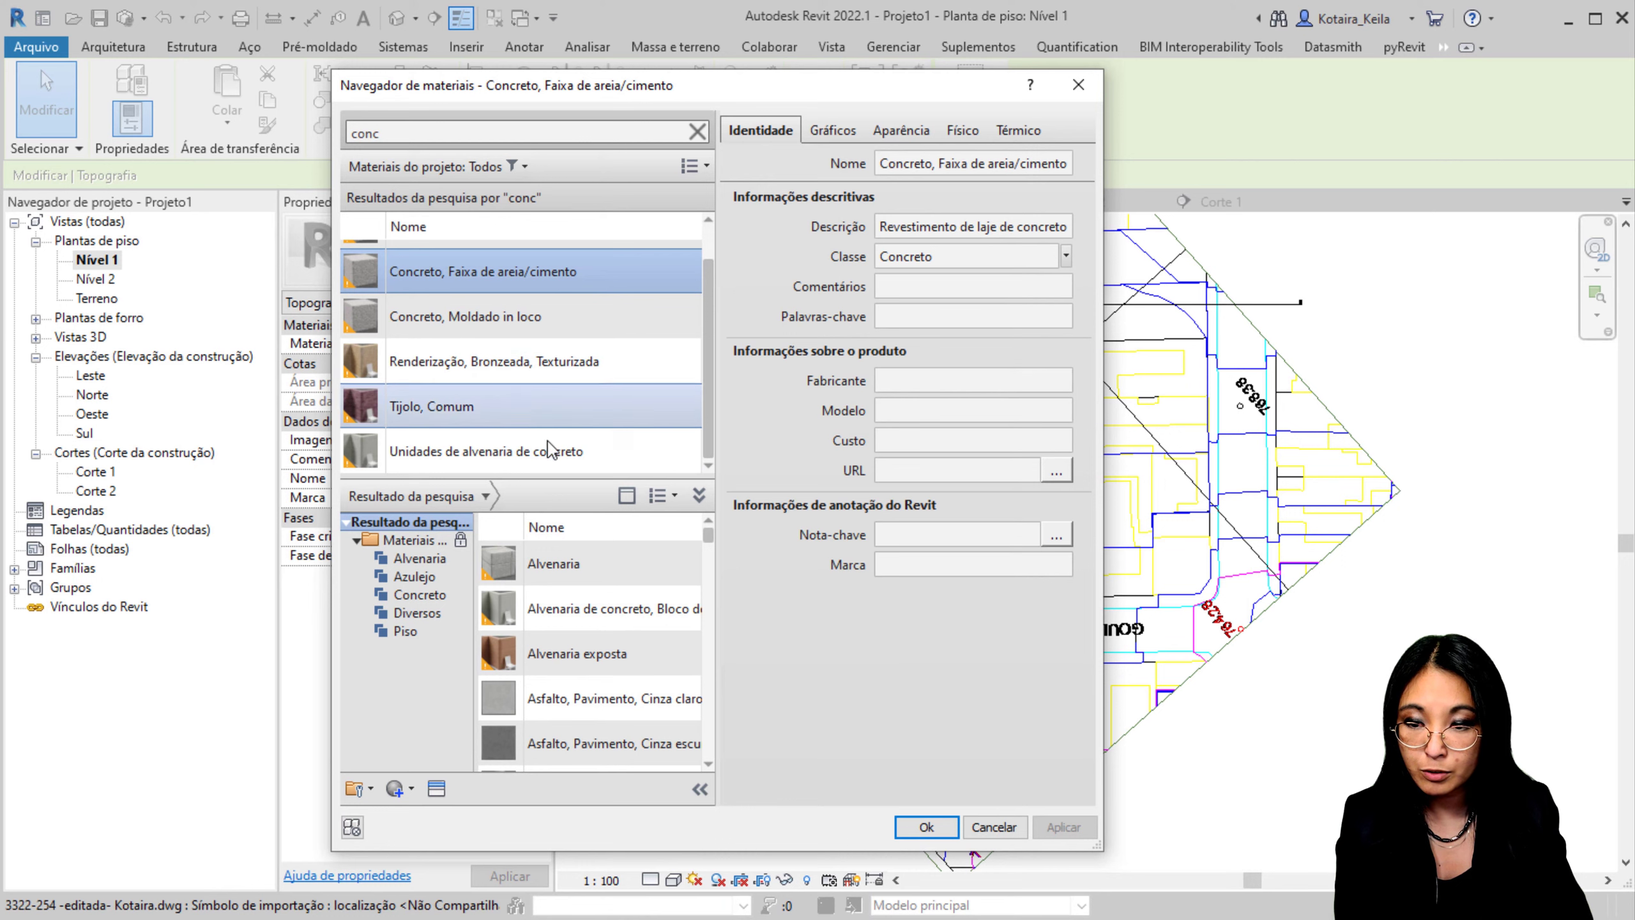
left_click(533, 448)
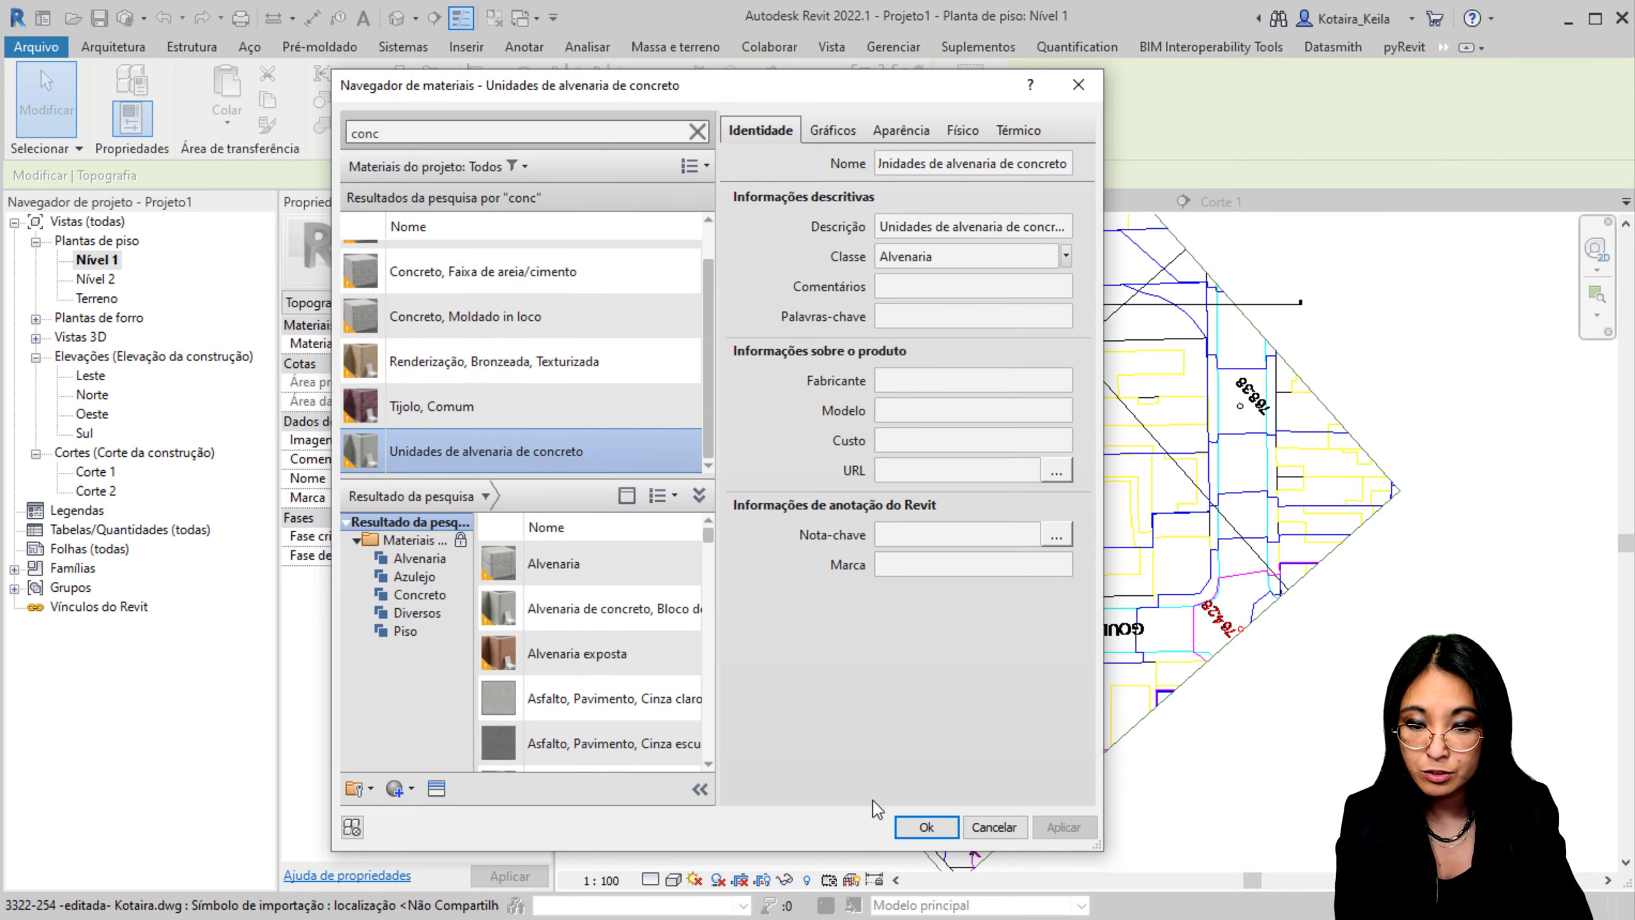
right_click(506, 458)
left_click(546, 494)
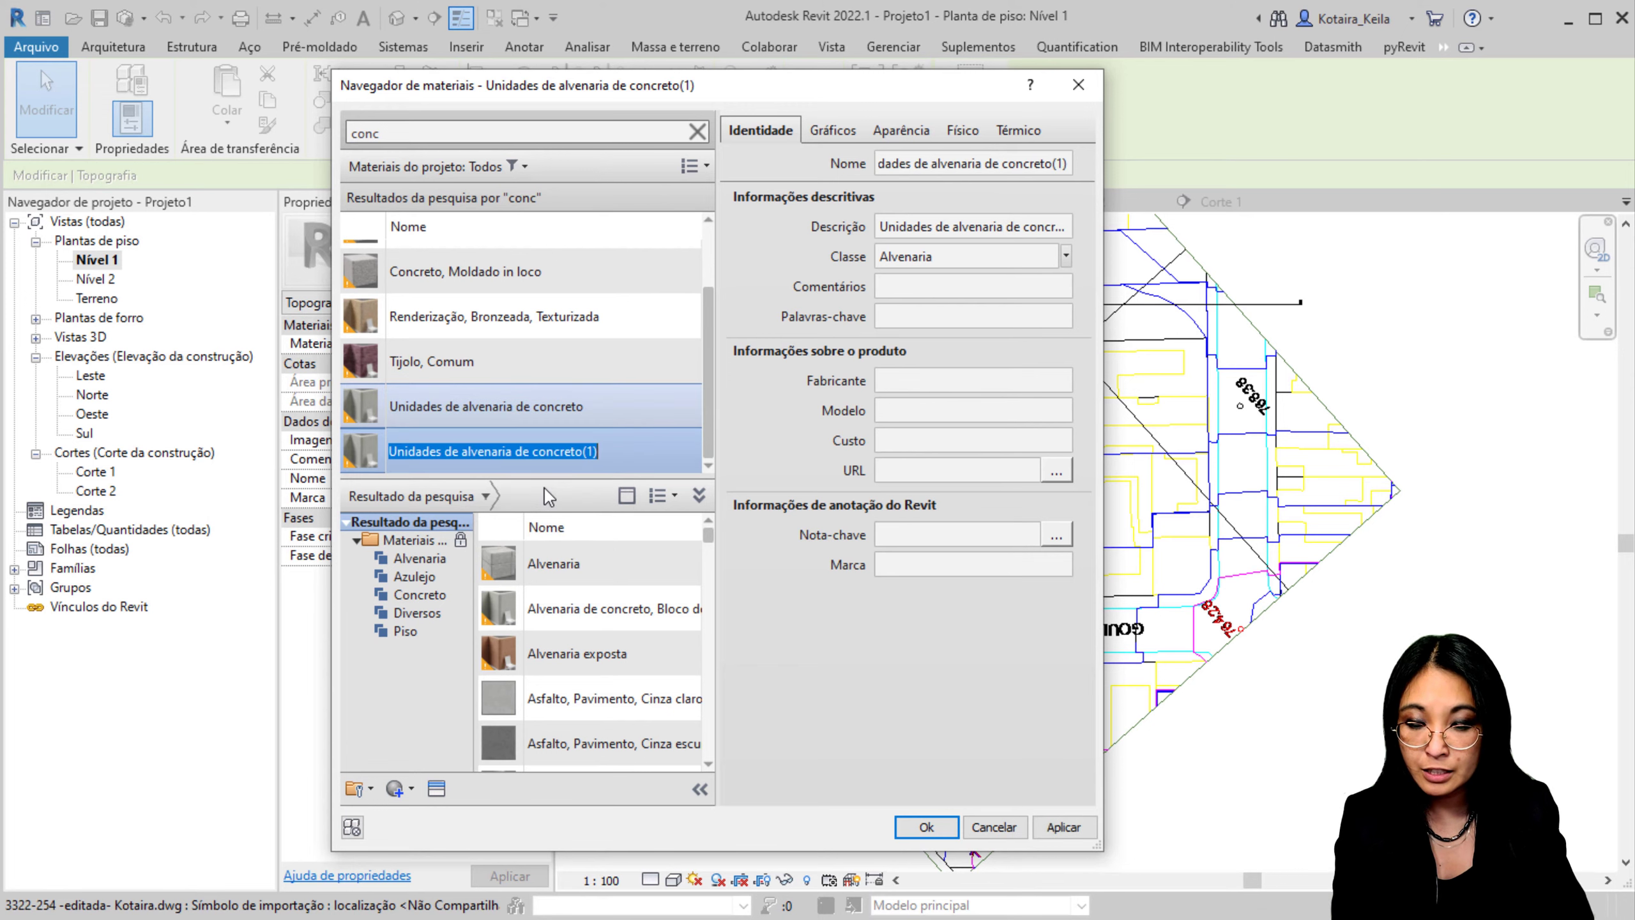
type("Calçada")
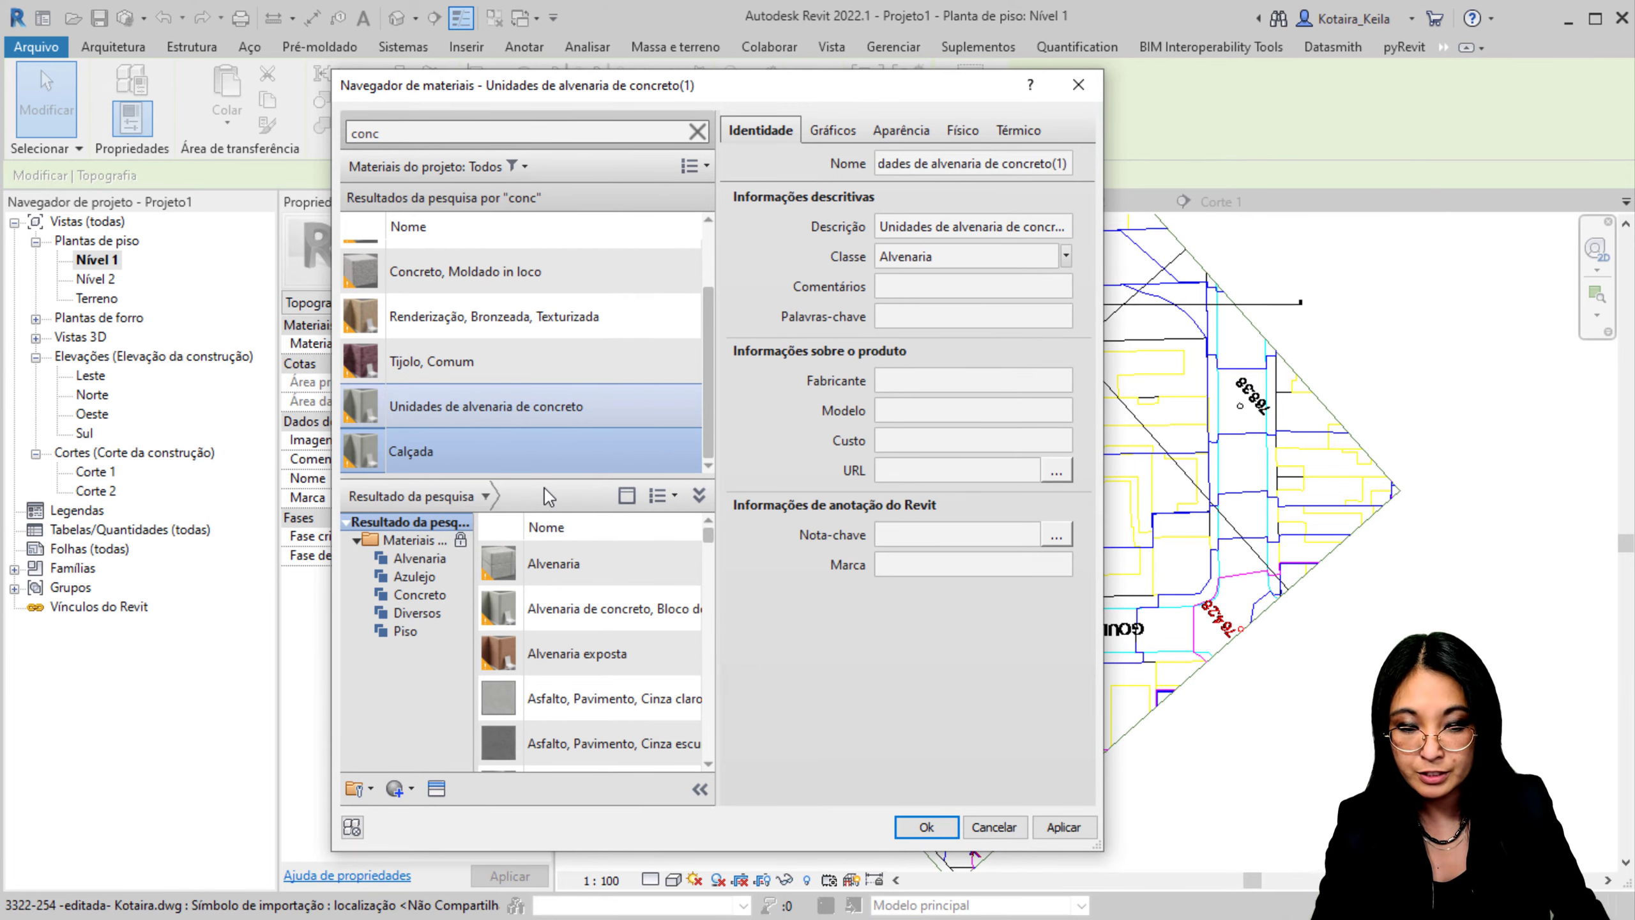
key("Return")
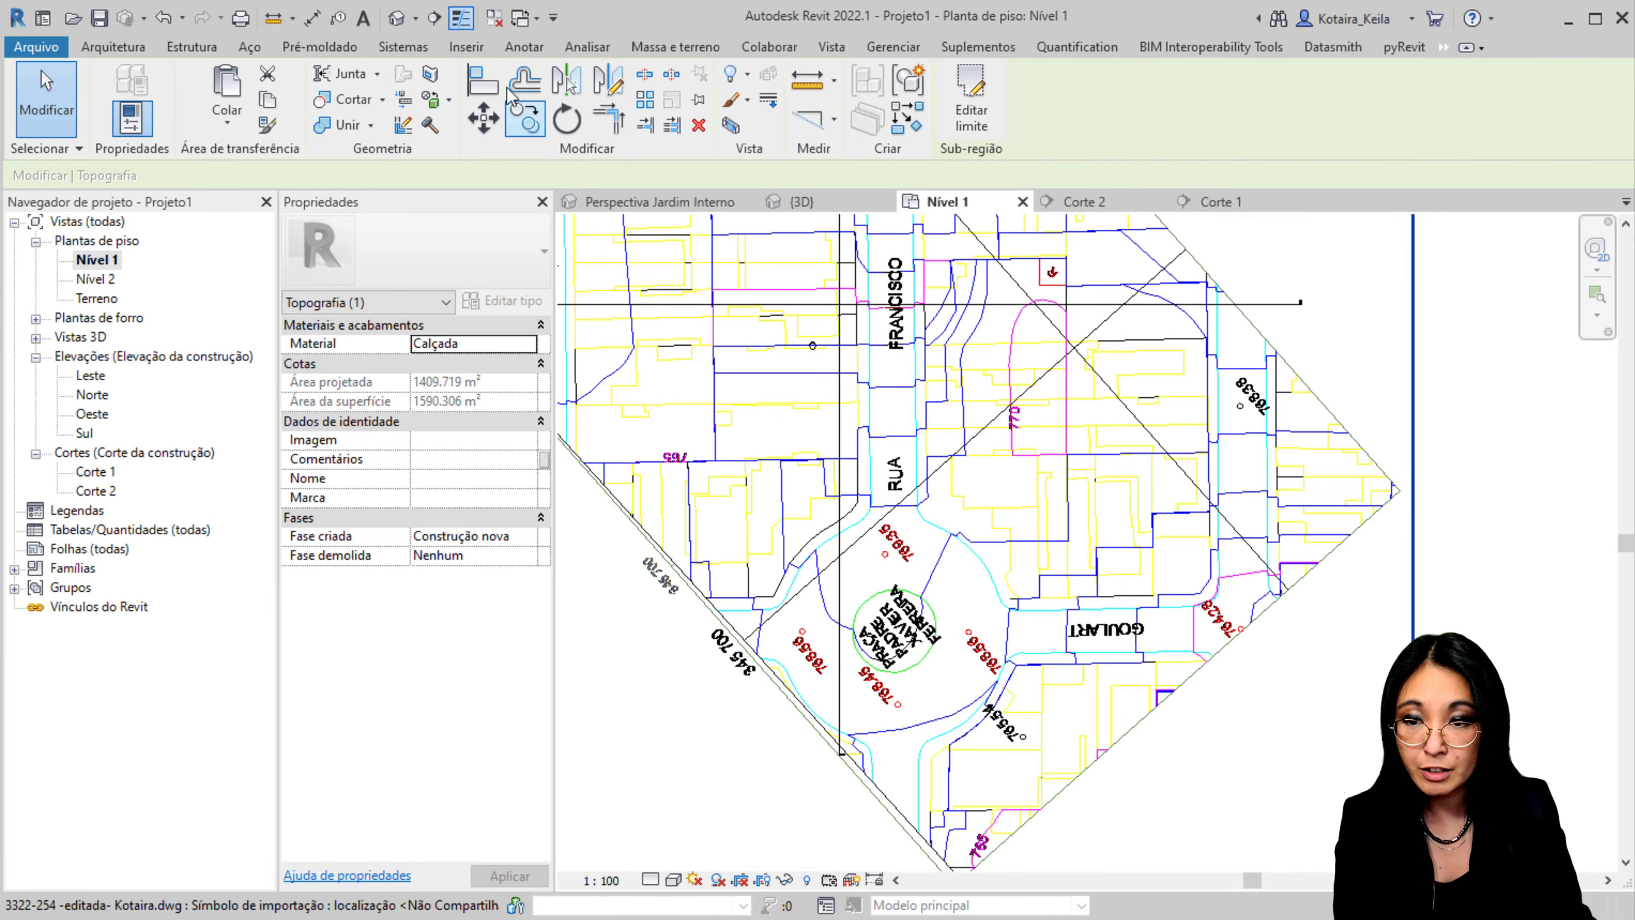
Step: Examine the new sidewalks in the default 3D view, close it and return to the Nível 1 plan
left_click(396, 19)
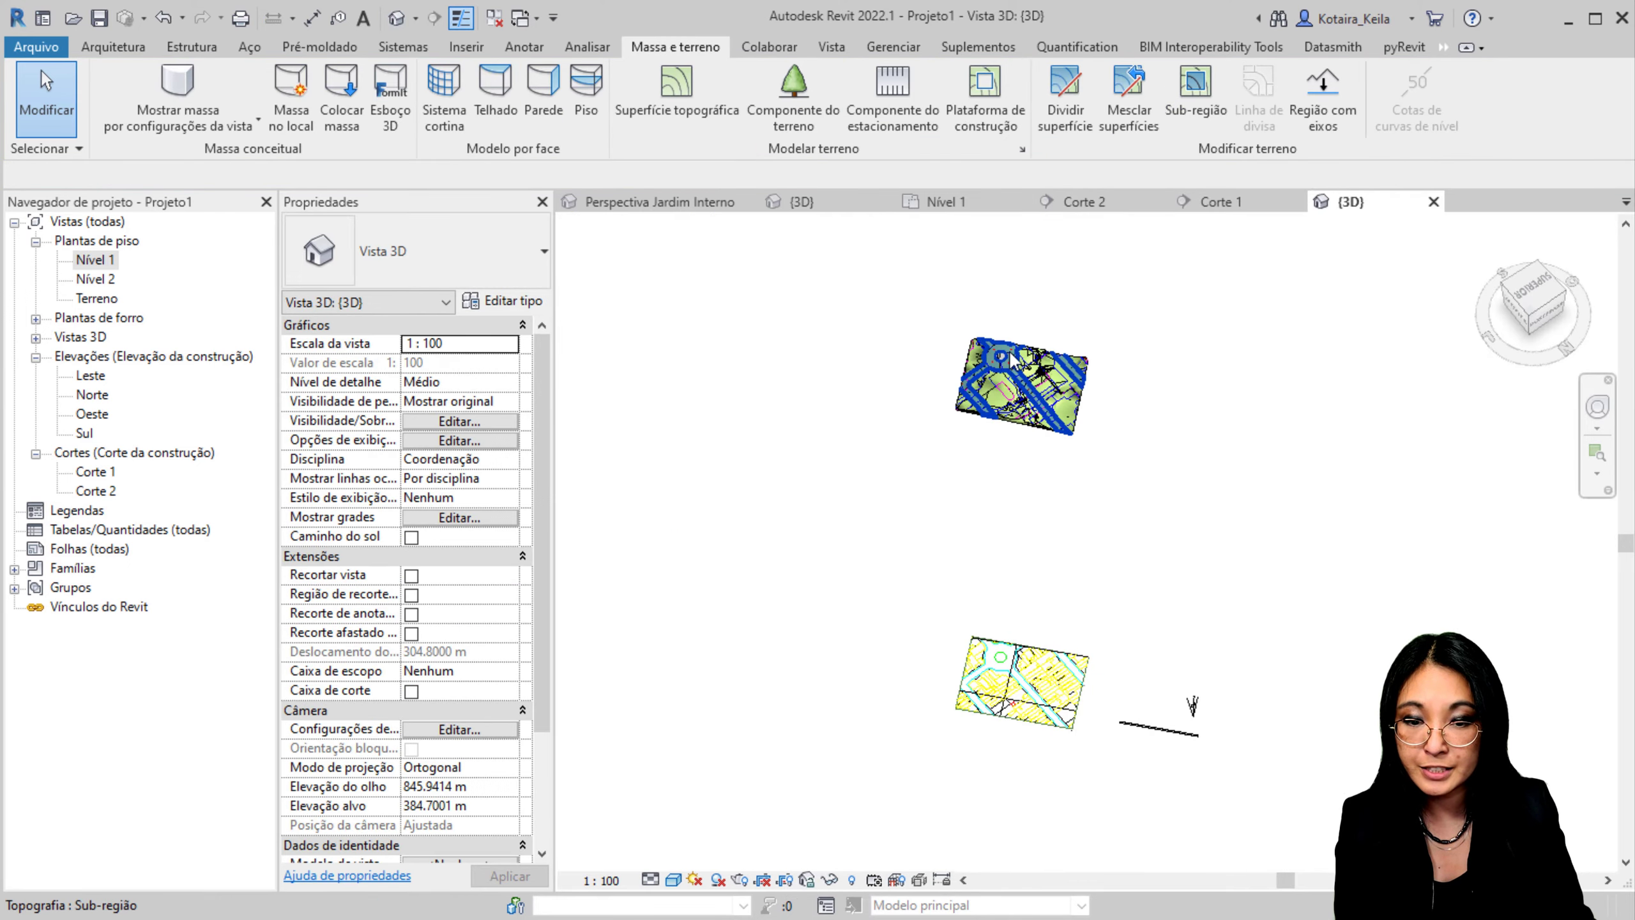
scroll(1094, 399, "up", 5)
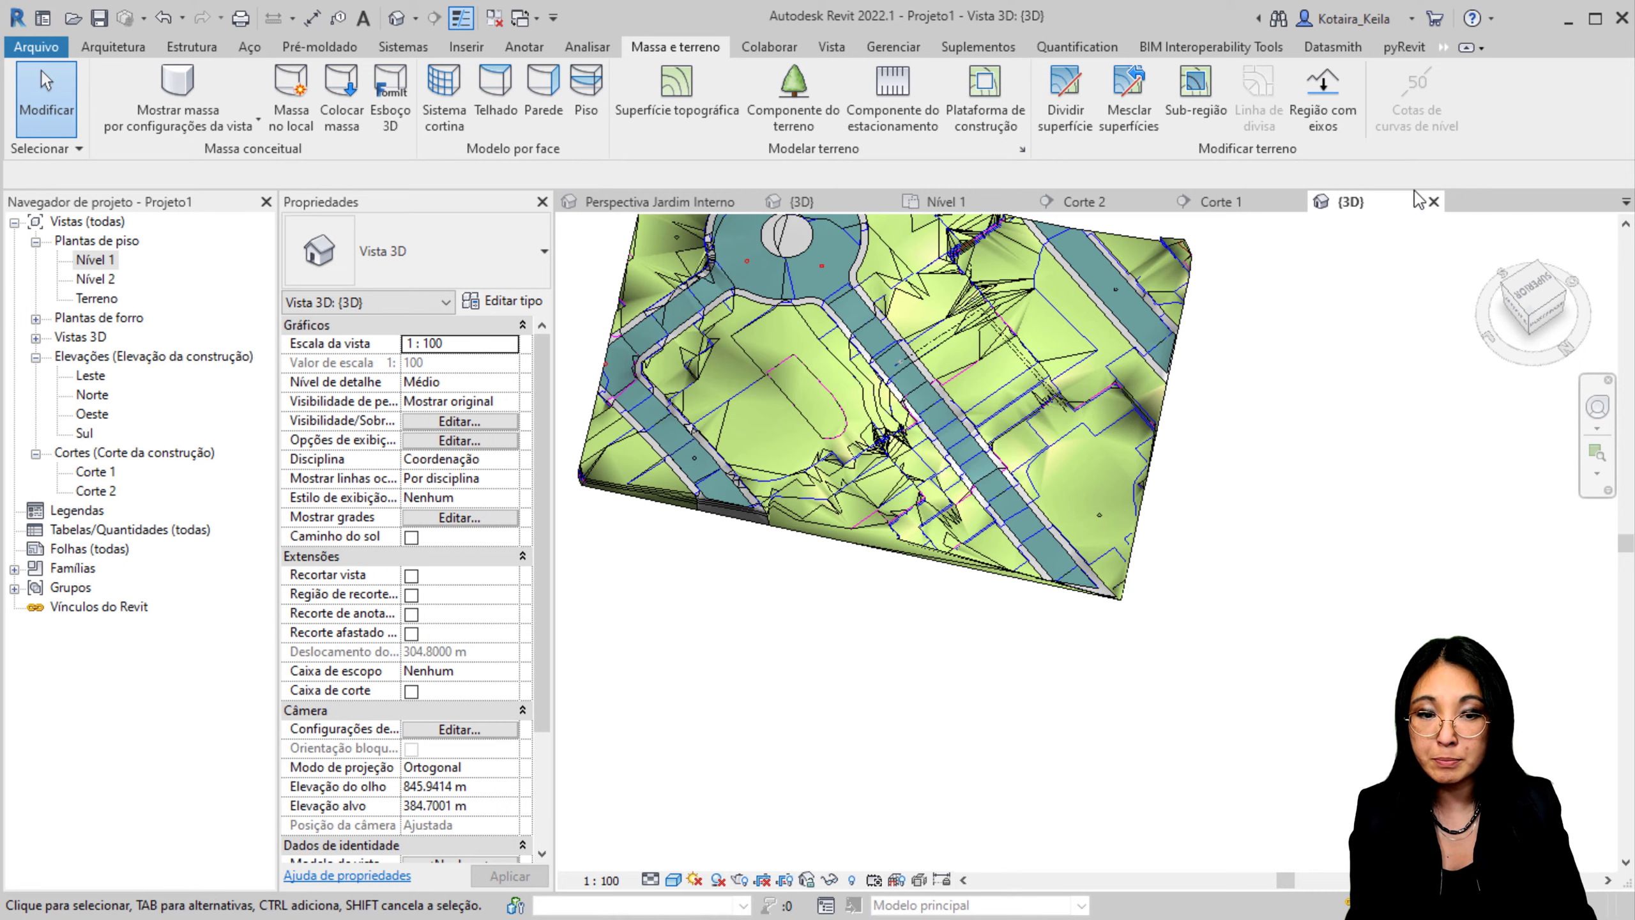
left_click(1434, 203)
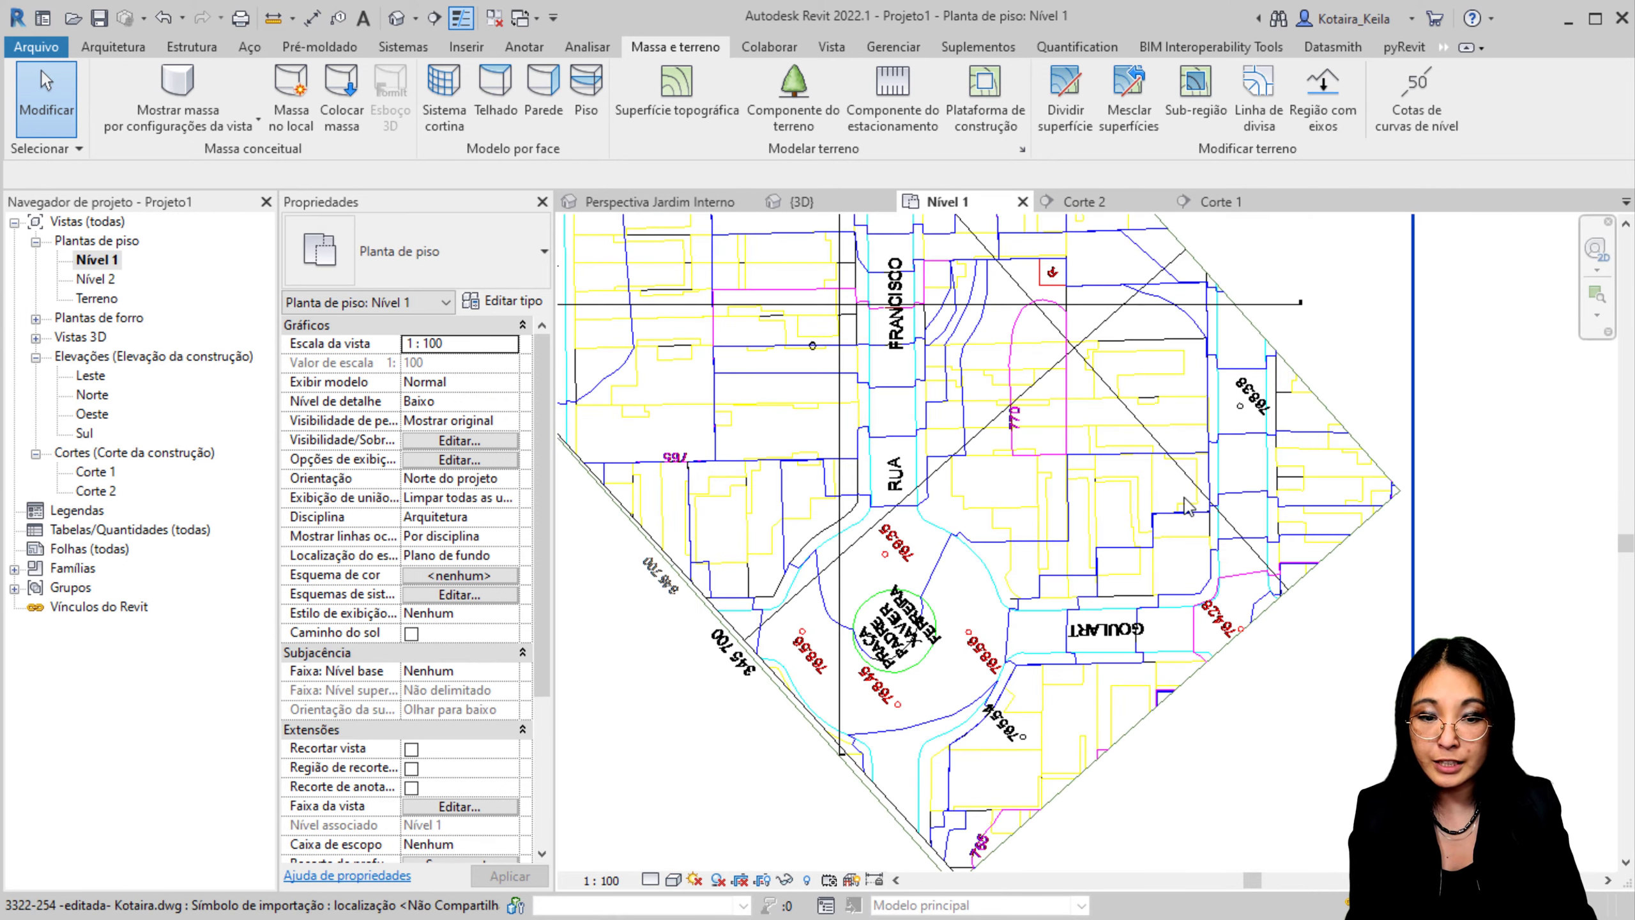
middle_click_drag(1047, 691, 1184, 869)
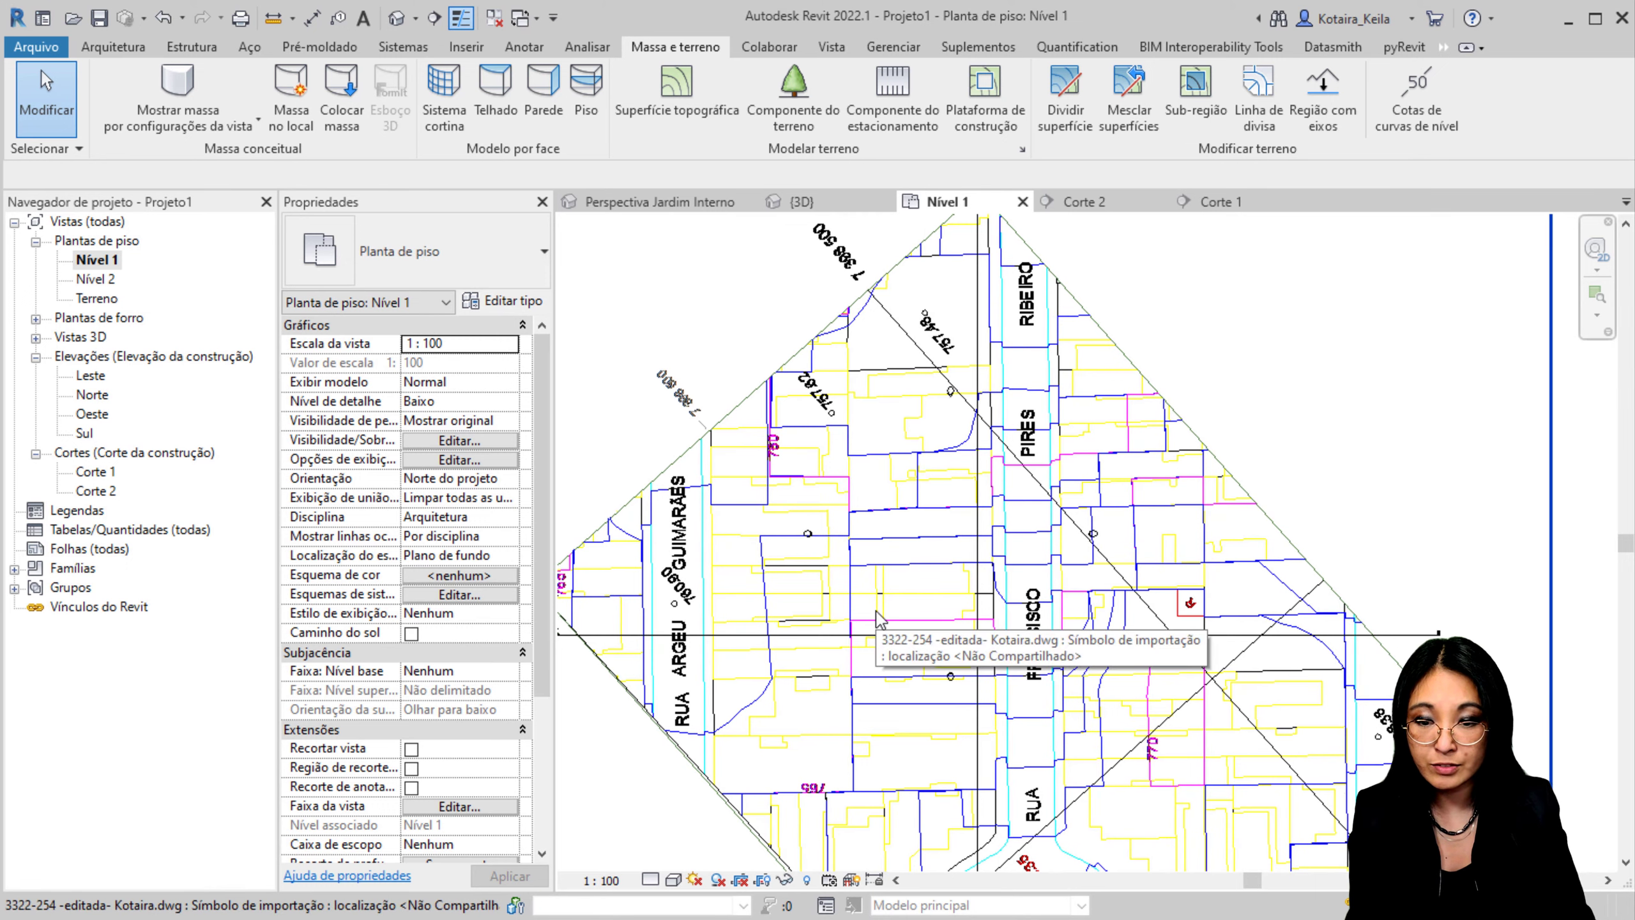
middle_click_drag(947, 670, 892, 562)
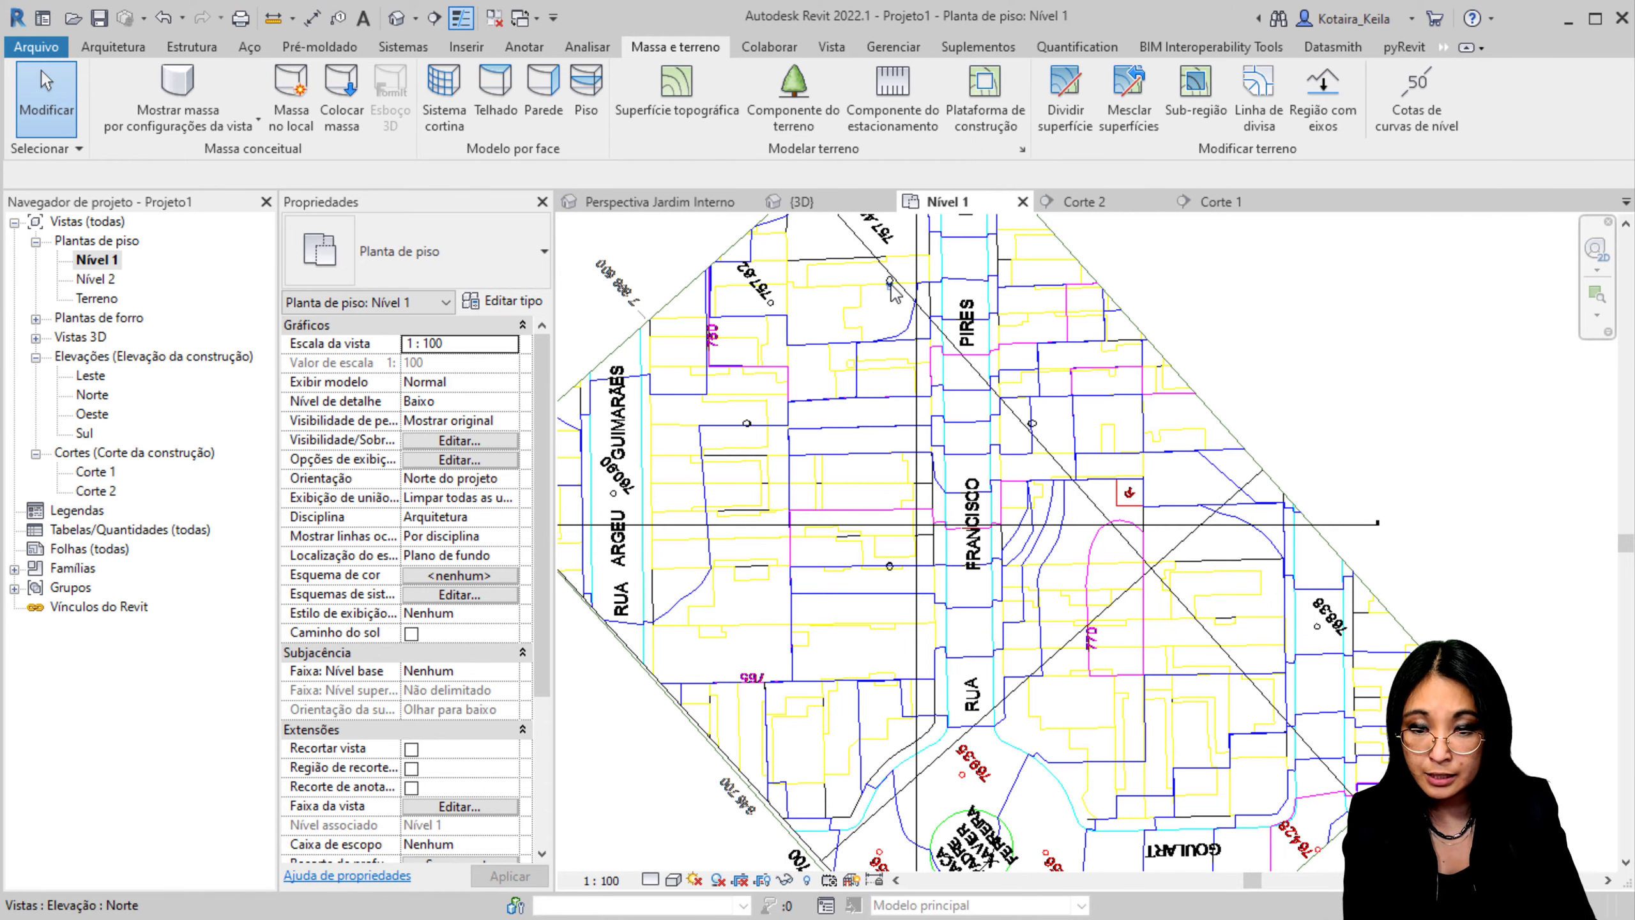
scroll(918, 528, "up", 3)
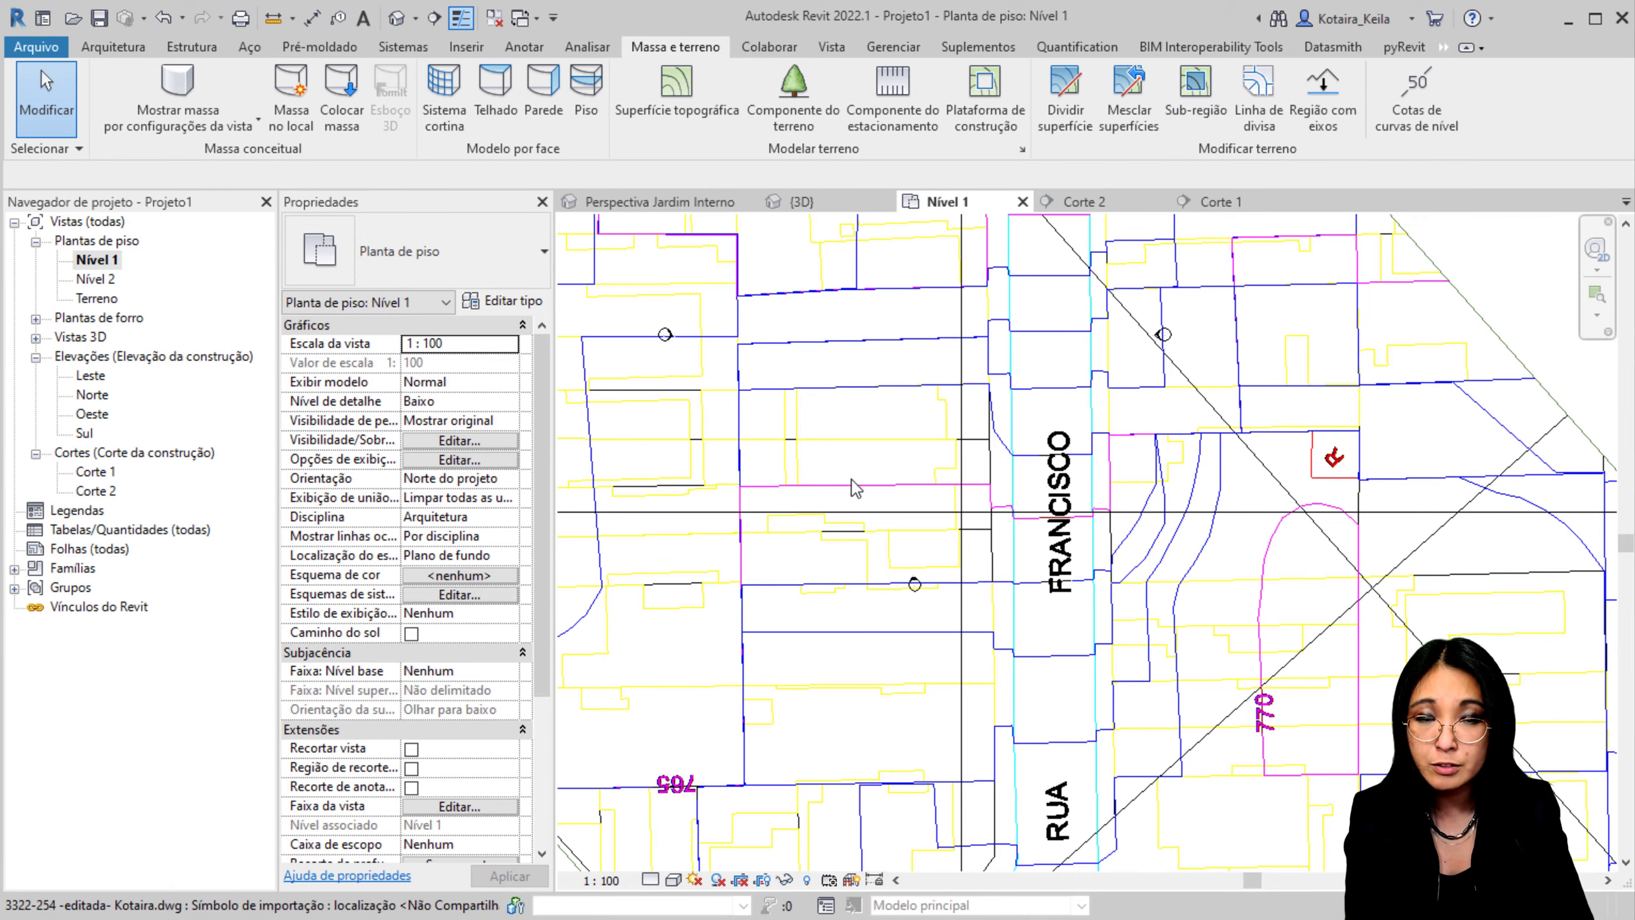
scroll(901, 555, "down", 5)
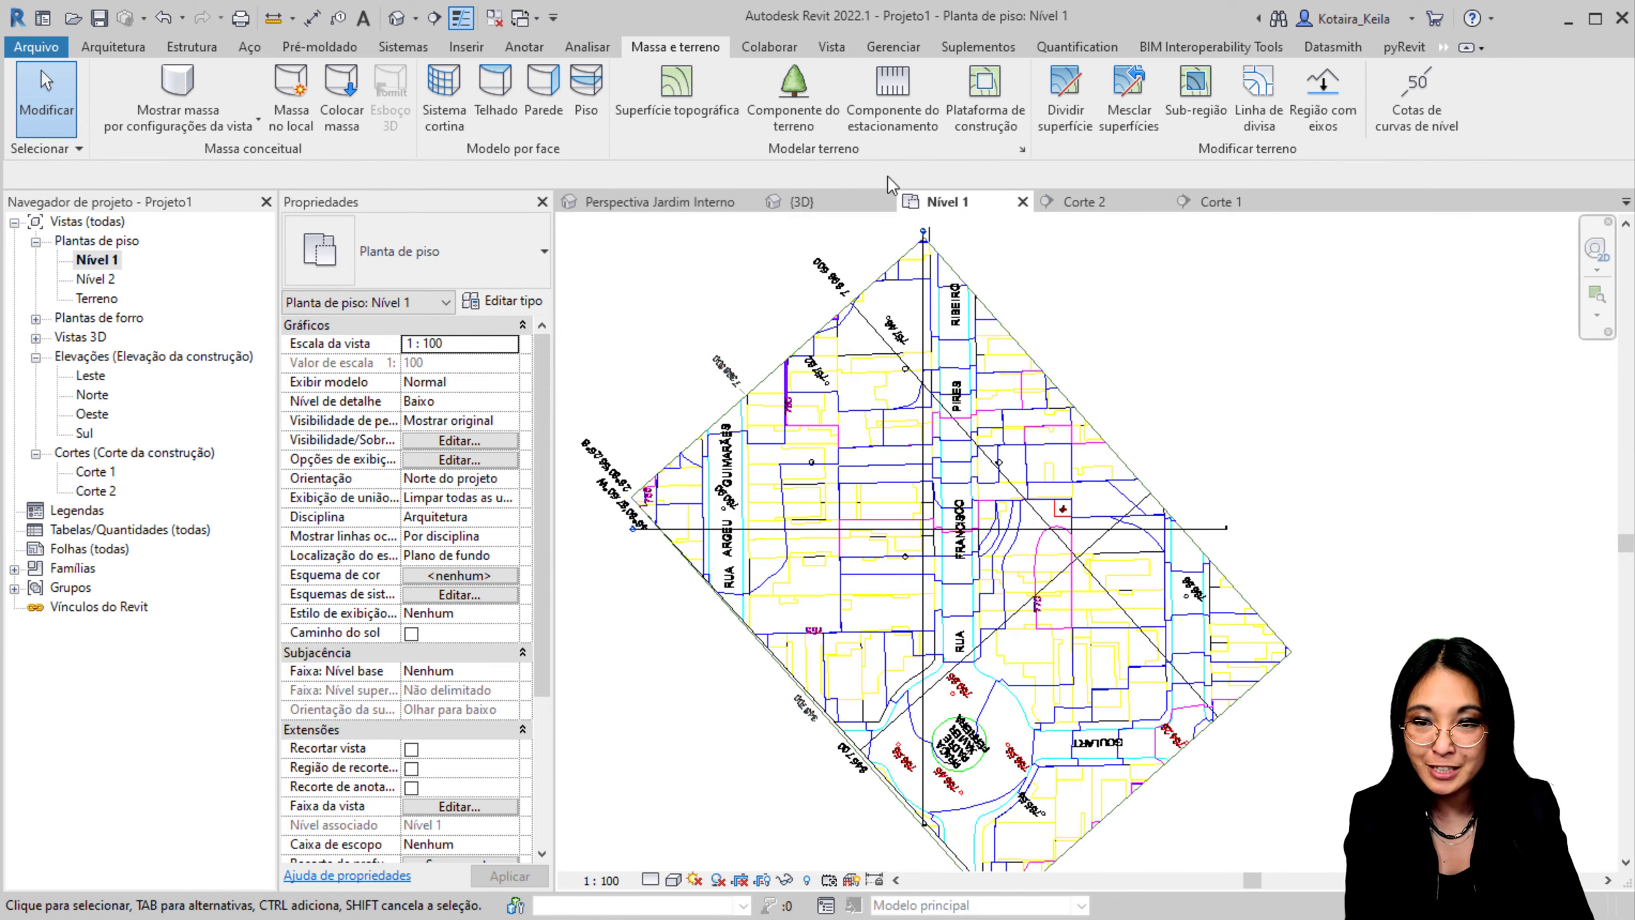
Step: In the default 3D view, edit the sidewalk subregion's boundary, copy the main street's outer line chain to the clipboard and finish editing
left_click(398, 19)
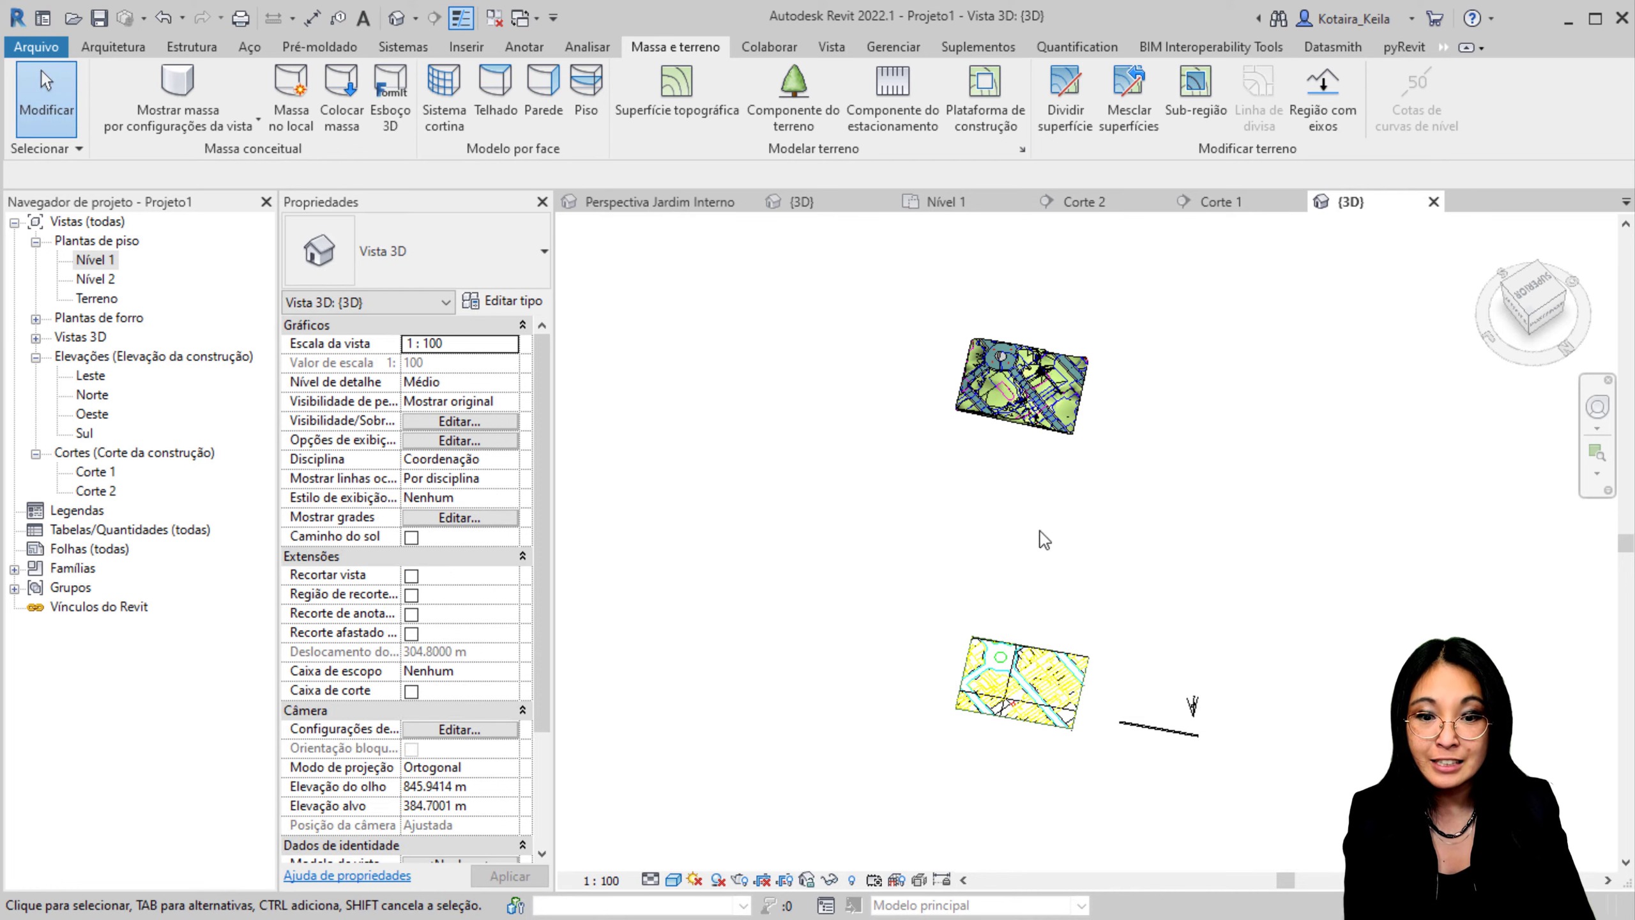
scroll(1017, 400, "up", 6)
scroll(1017, 399, "up", 2)
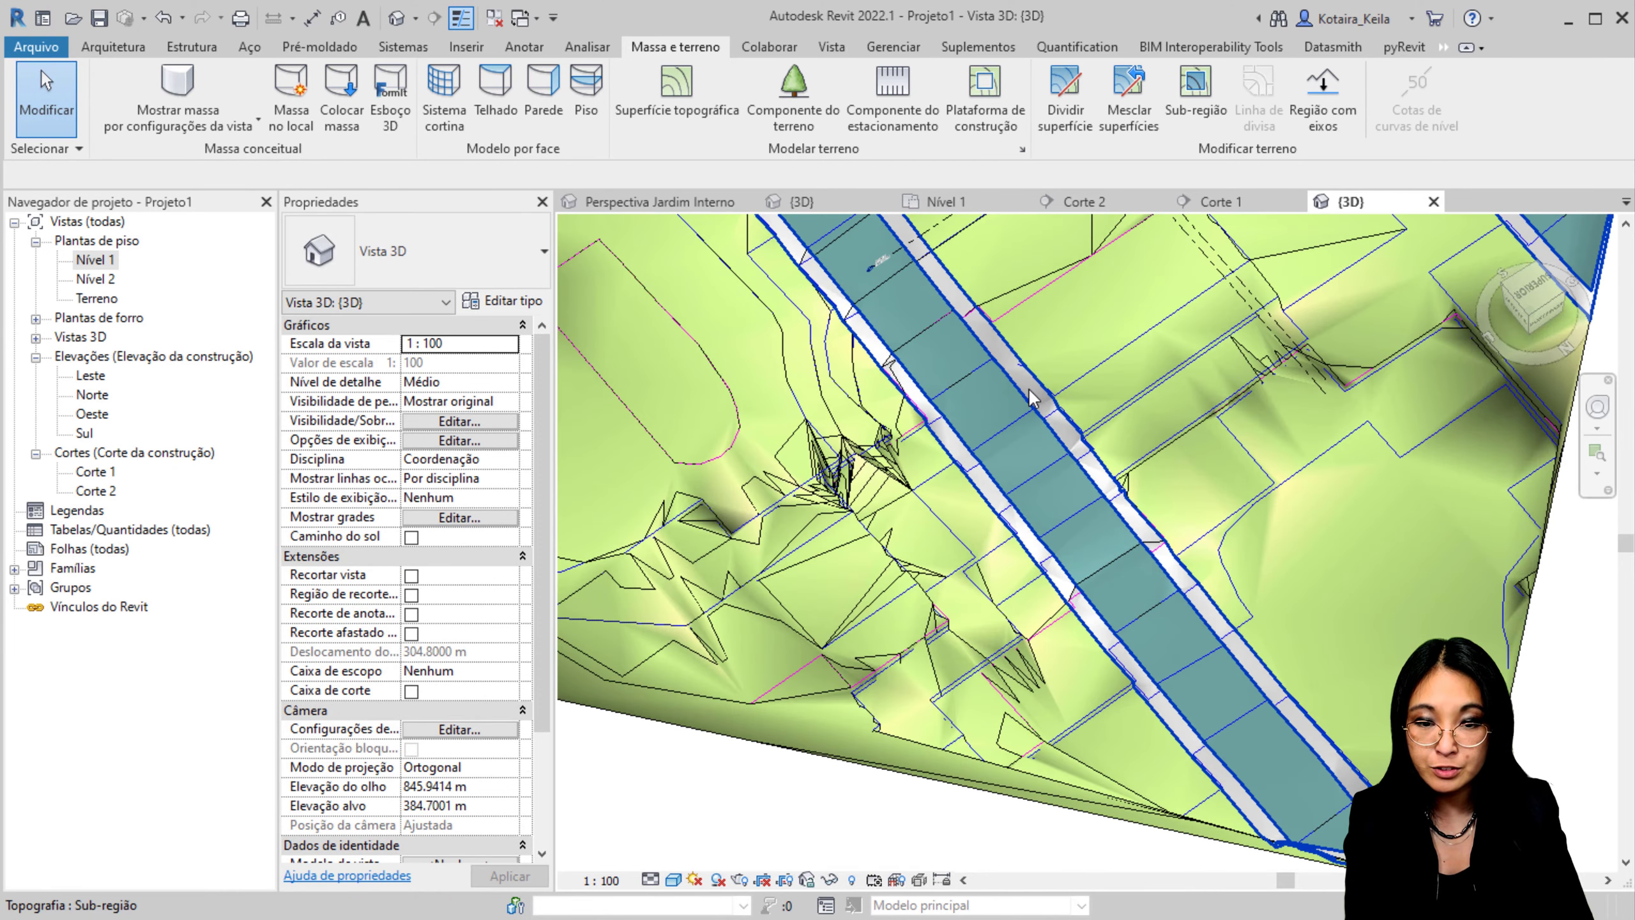
left_click(1024, 399)
left_click(946, 90)
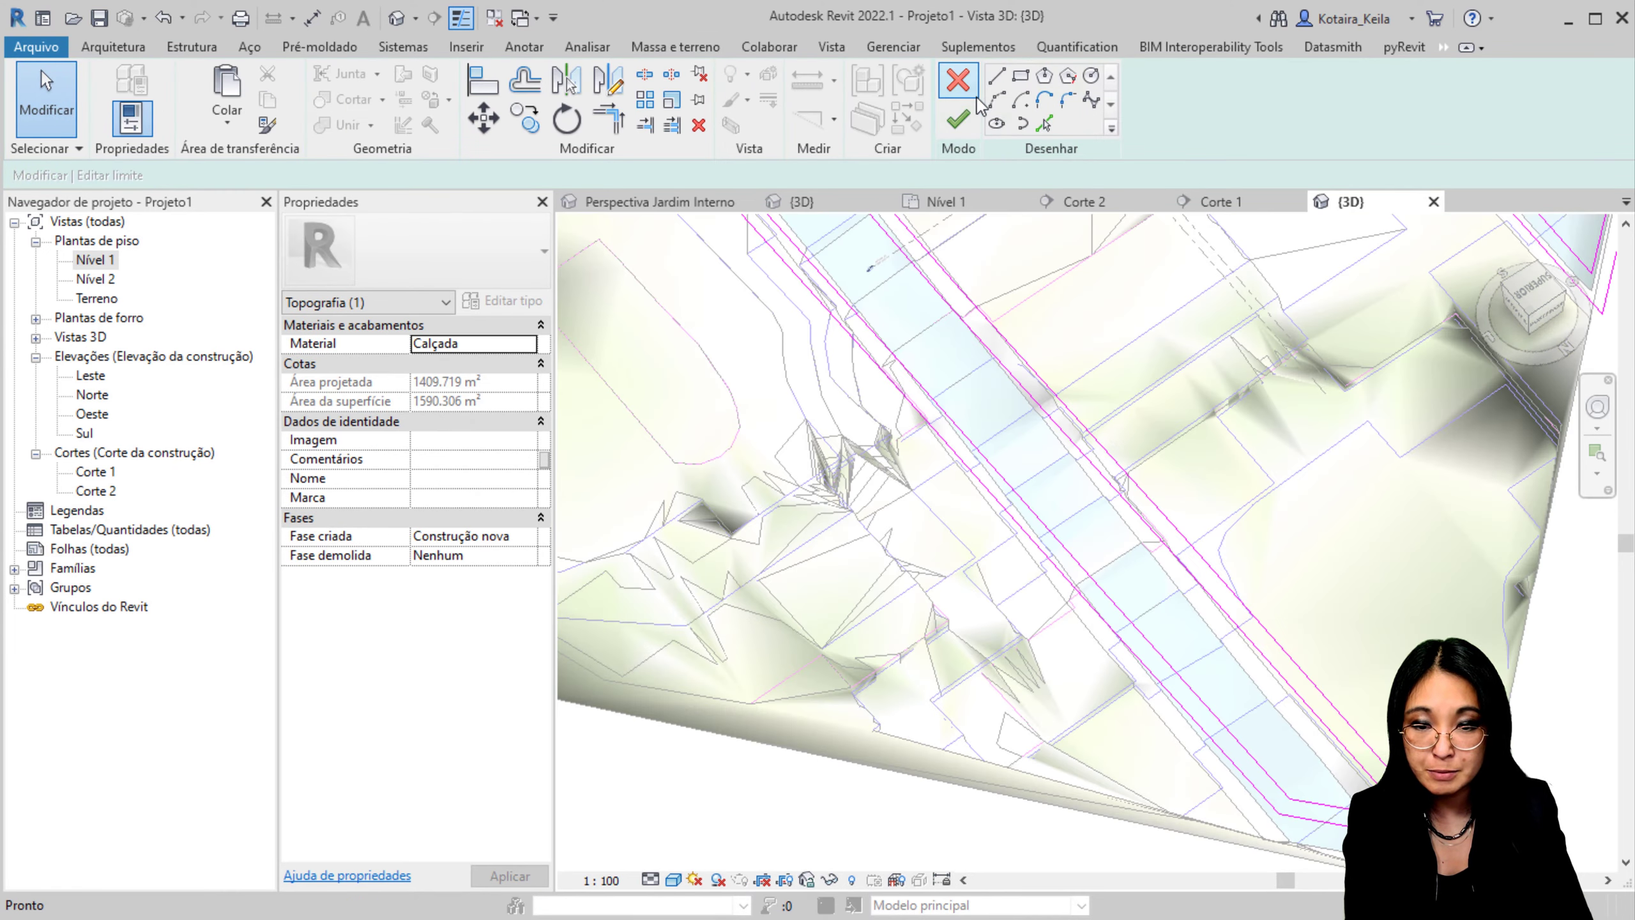
scroll(905, 605, "down", 2)
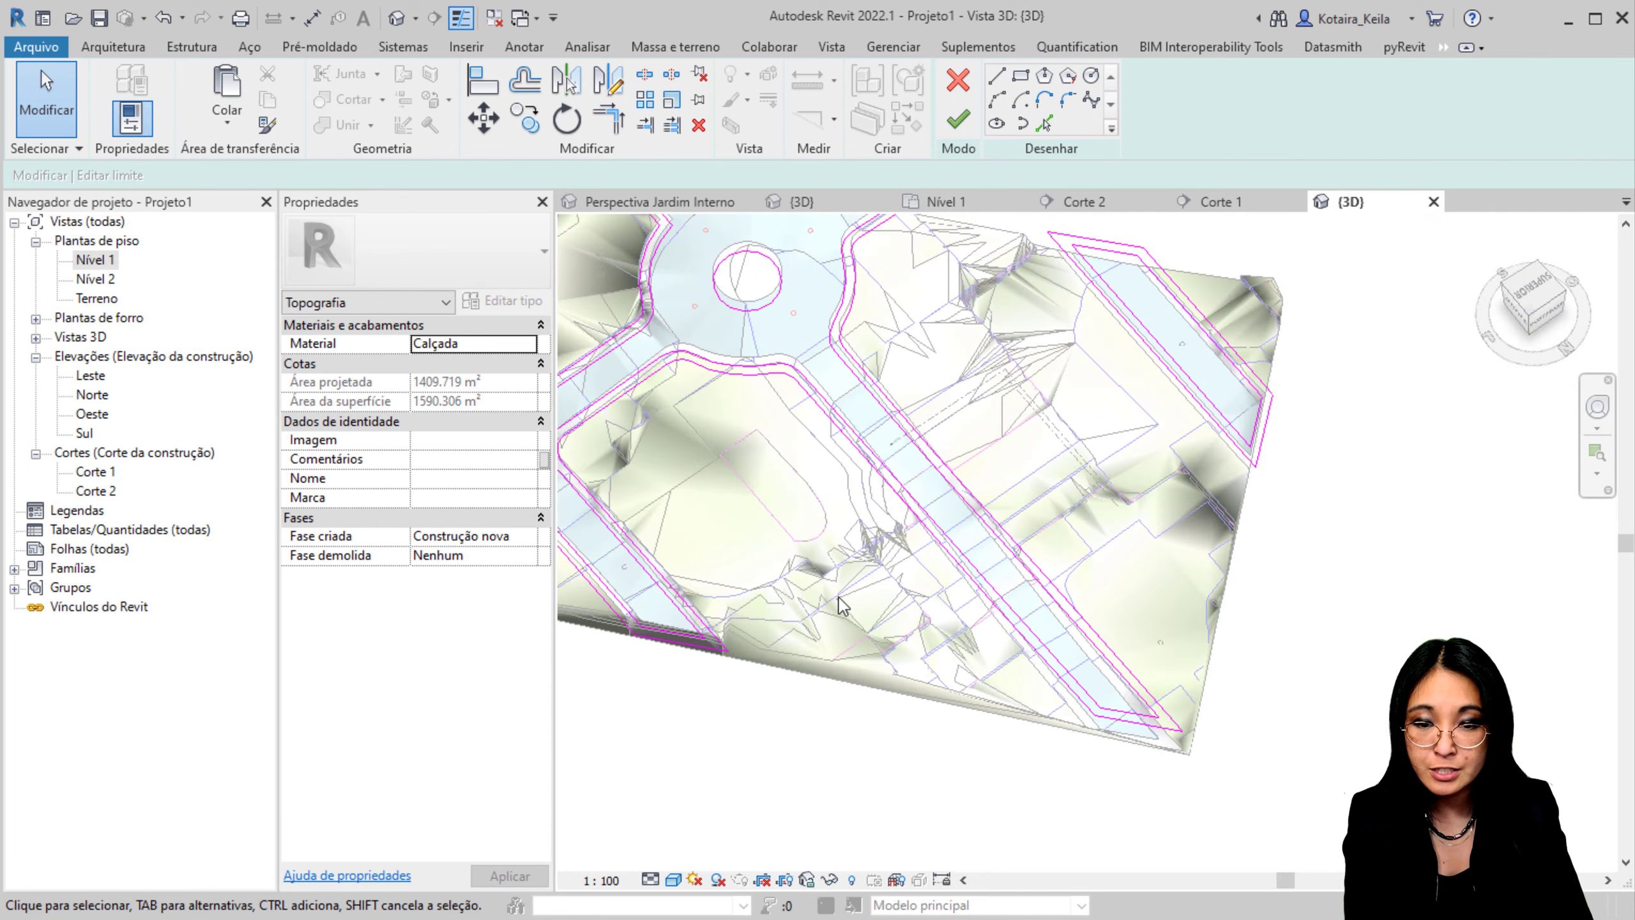
key("Tab")
left_click(933, 443)
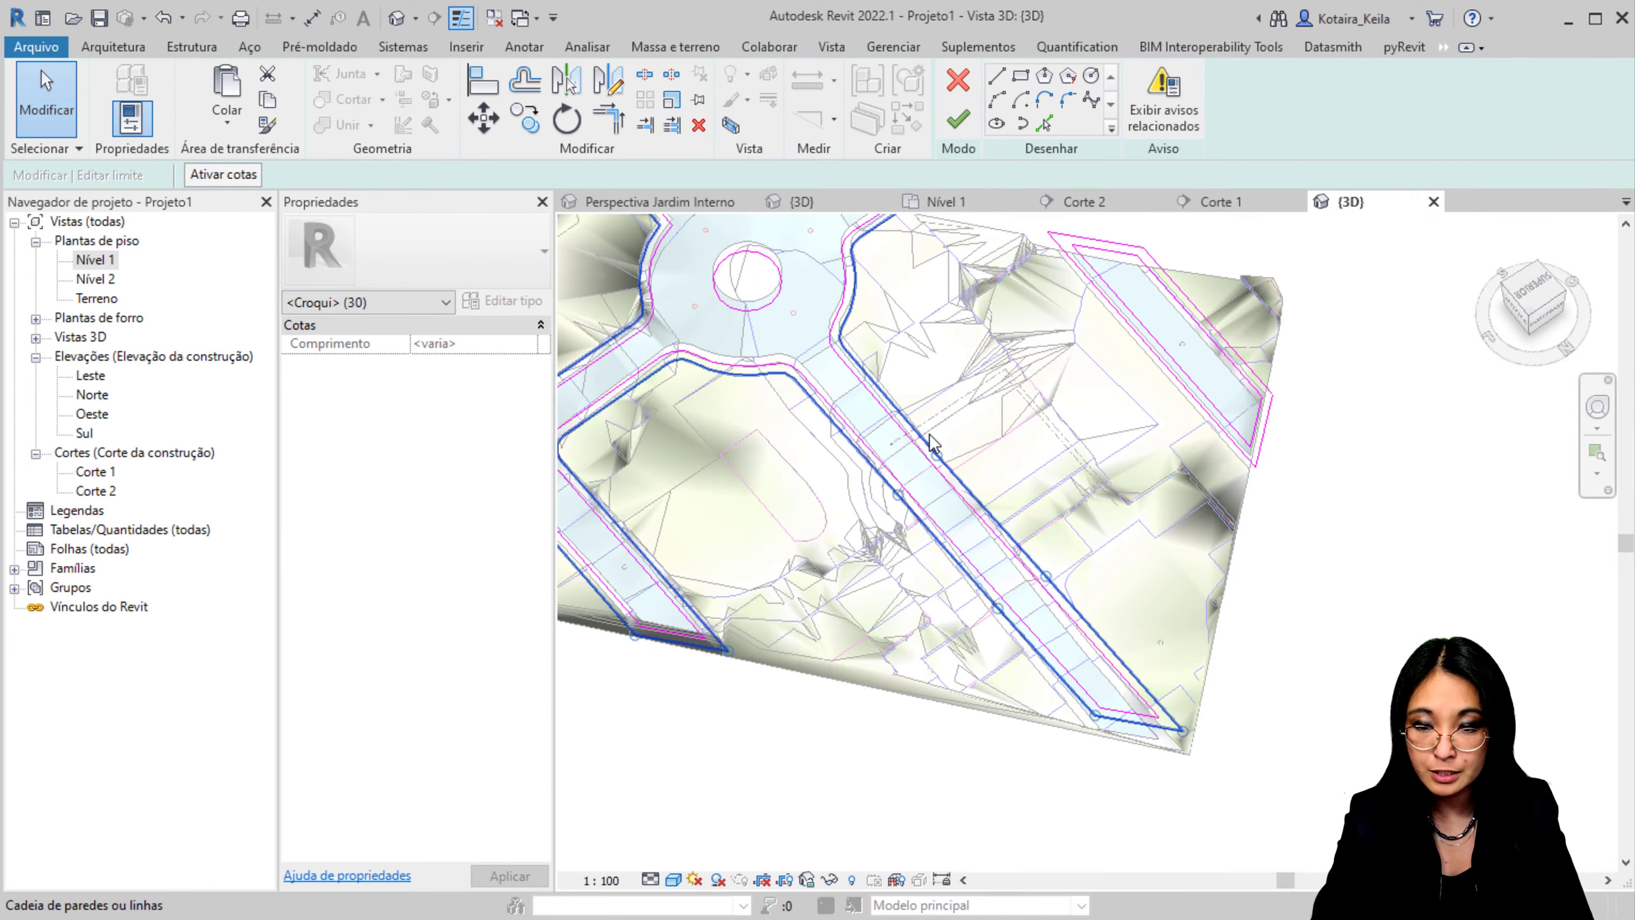
left_click(959, 121)
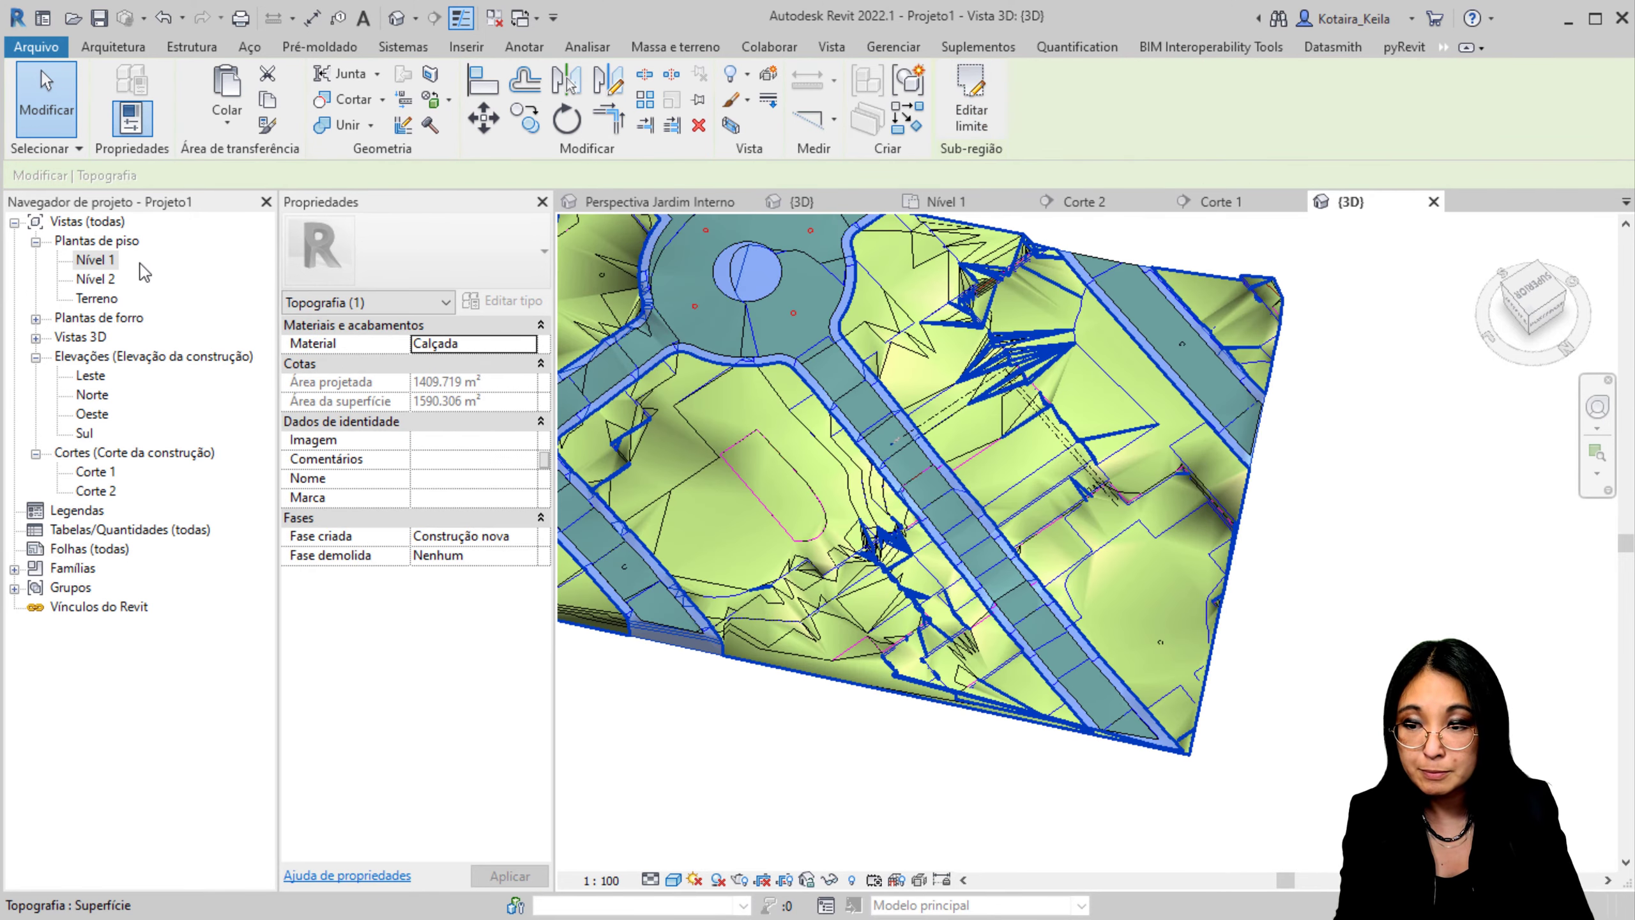
Step: Start a new subregion in the Nível 1 plan and paste the copied outer sidewalk boundary aligned with the current view
double_click(106, 261)
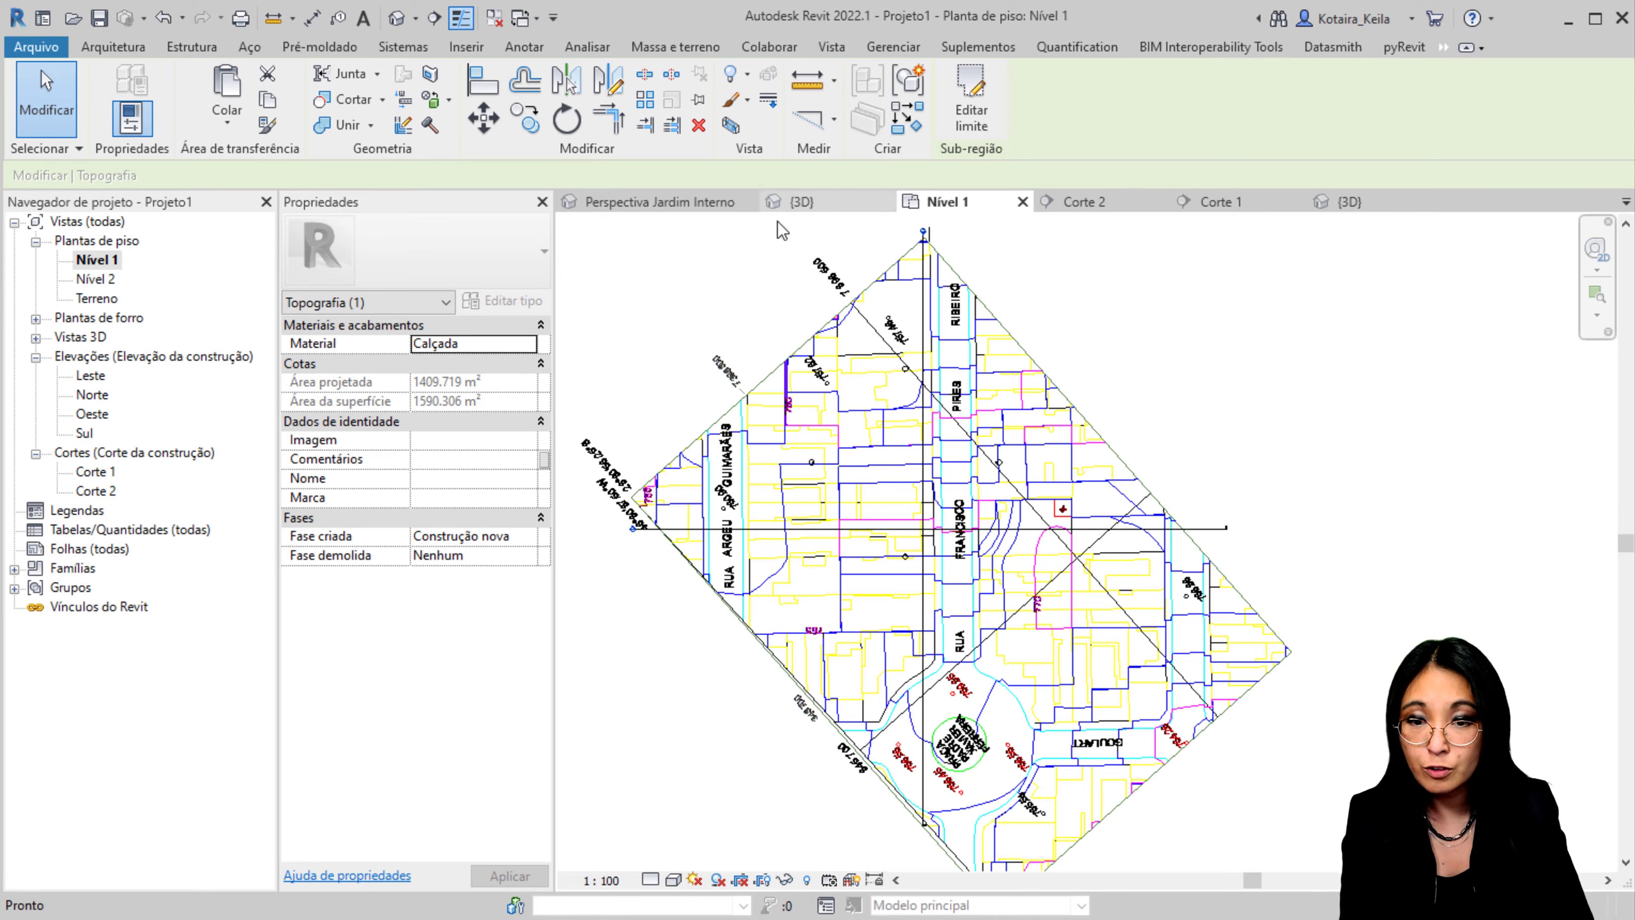
left_click(668, 309)
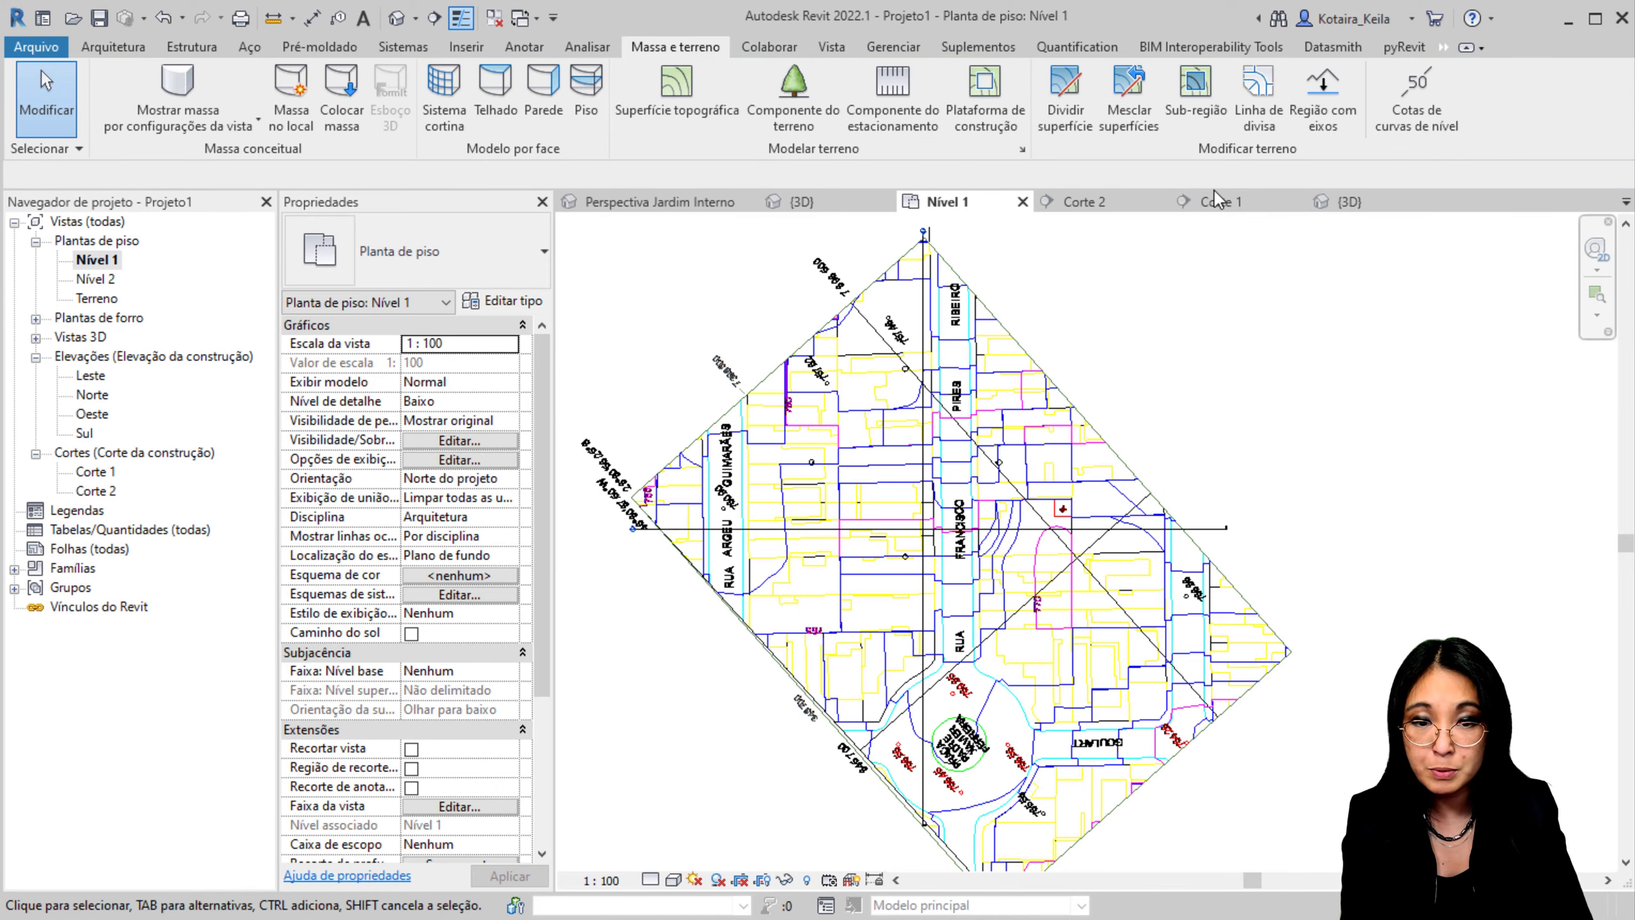
left_click(1201, 119)
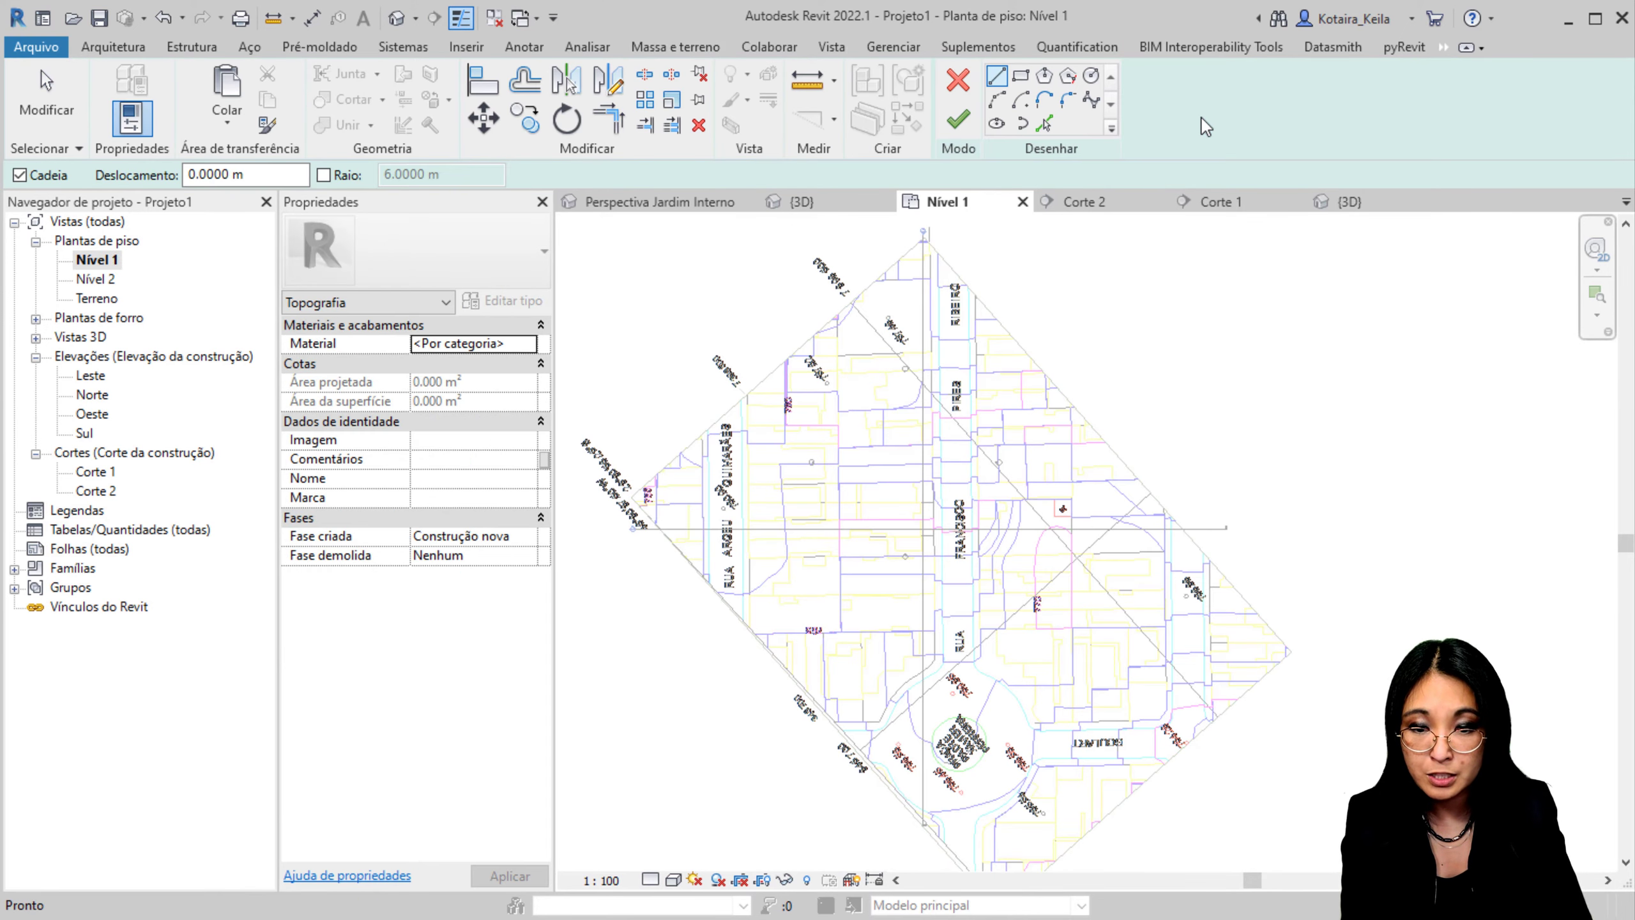
left_click(219, 118)
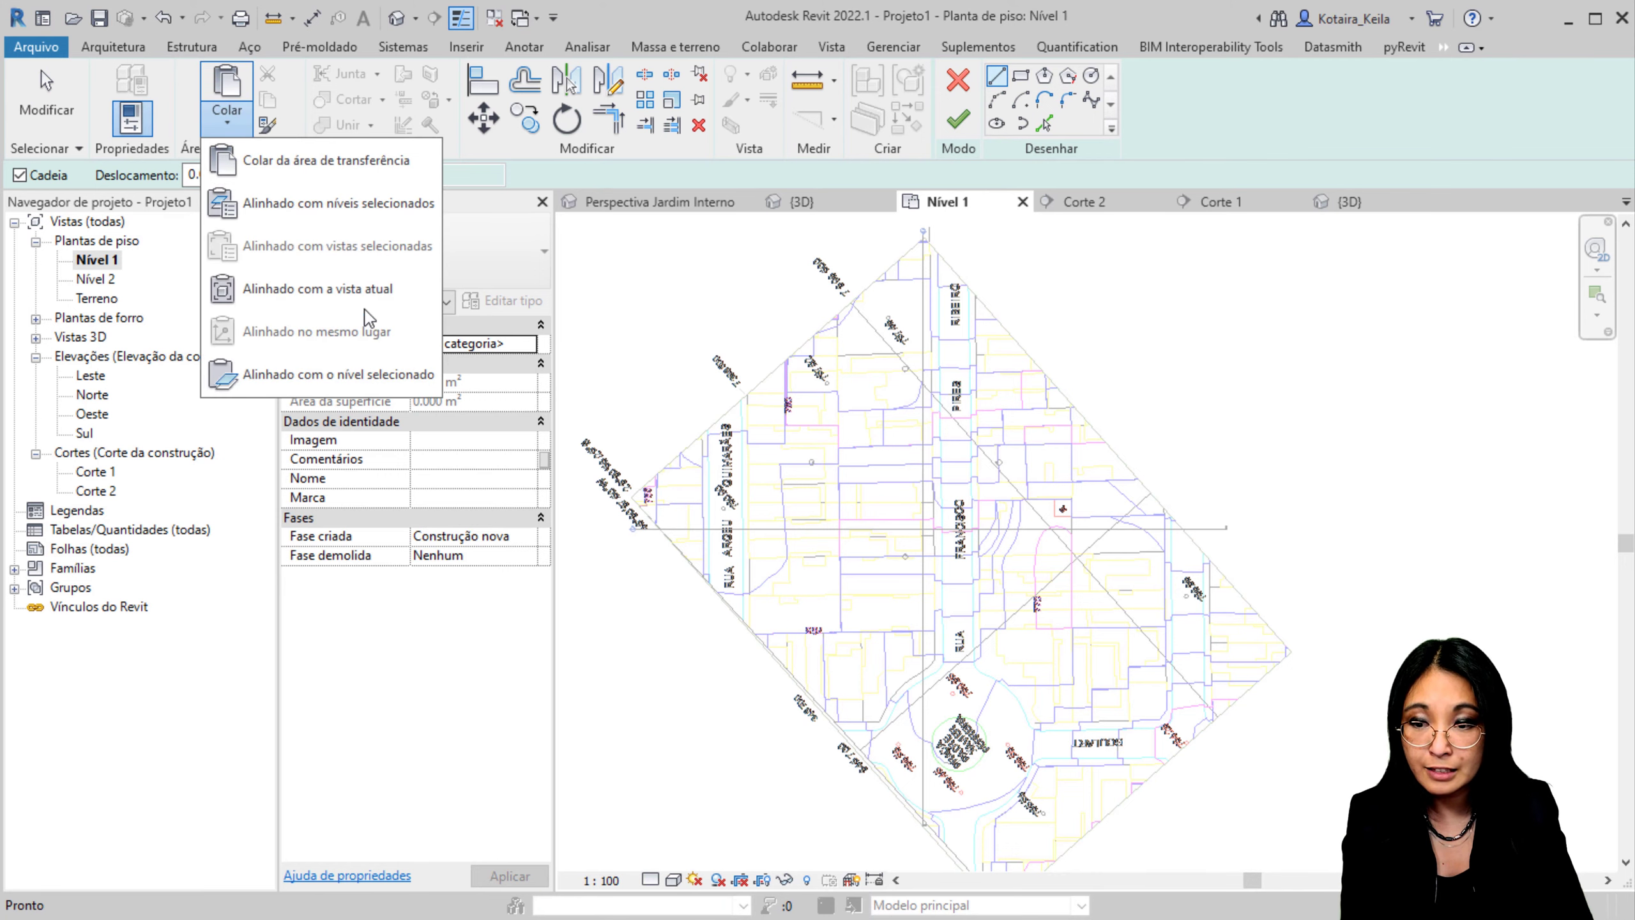
left_click(374, 322)
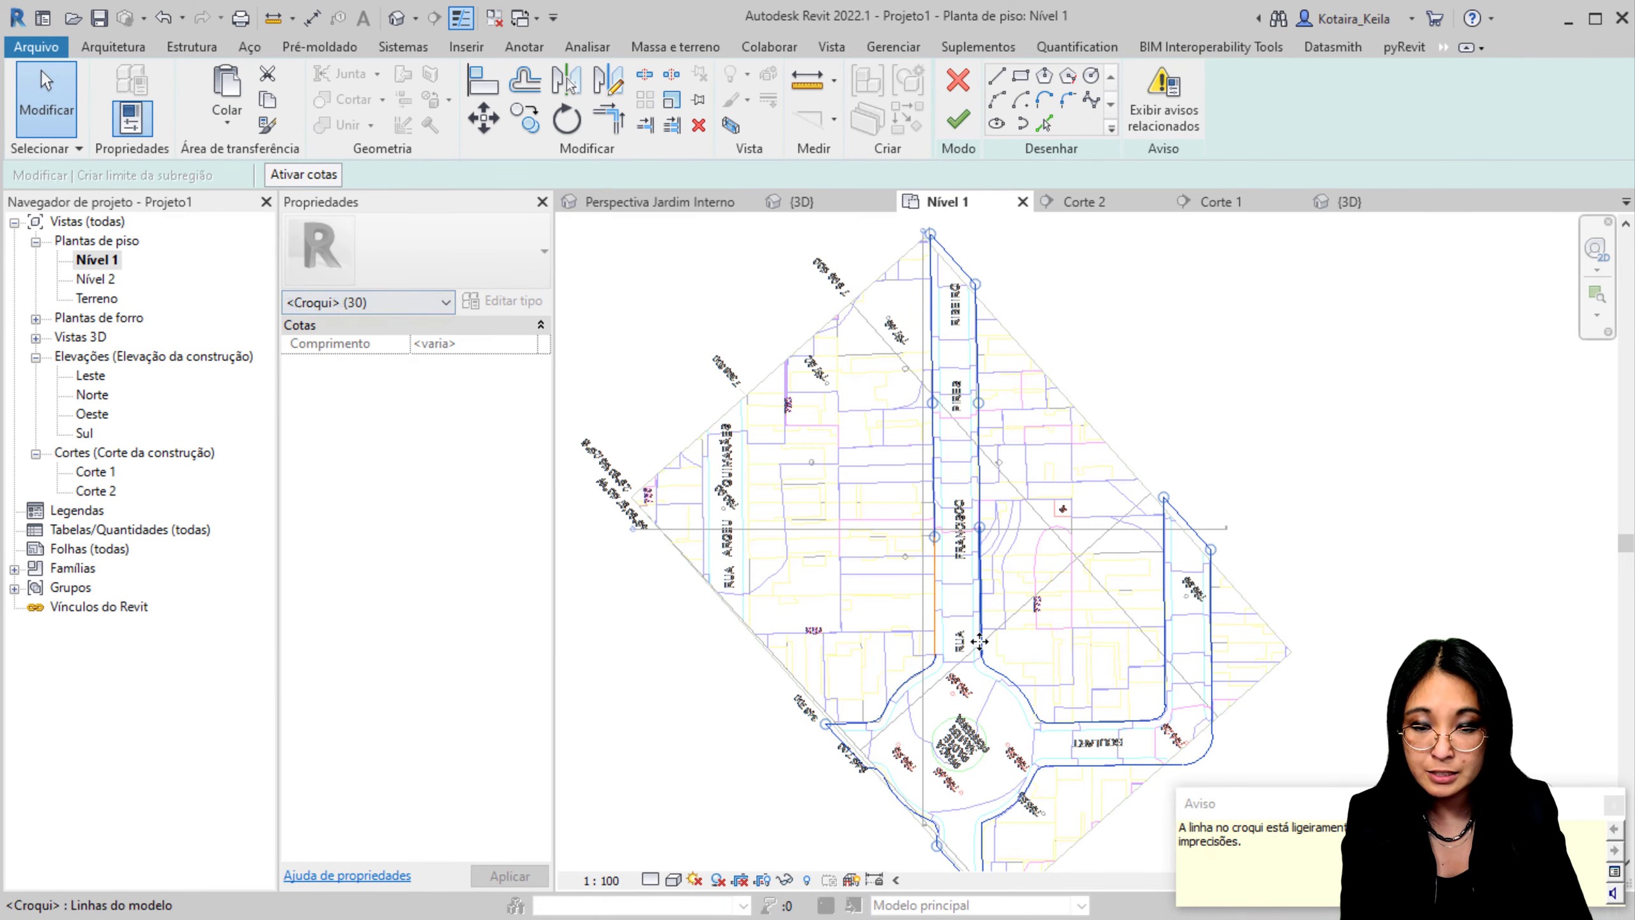
Step: Pick the upper, rear and partial lower lines of the lot beside Rua Francisco from the imported drawing as boundary lines
middle_click_drag(977, 648, 865, 667)
scroll(837, 551, "up", 5)
middle_click_drag(846, 592, 941, 573)
scroll(945, 501, "down", 1)
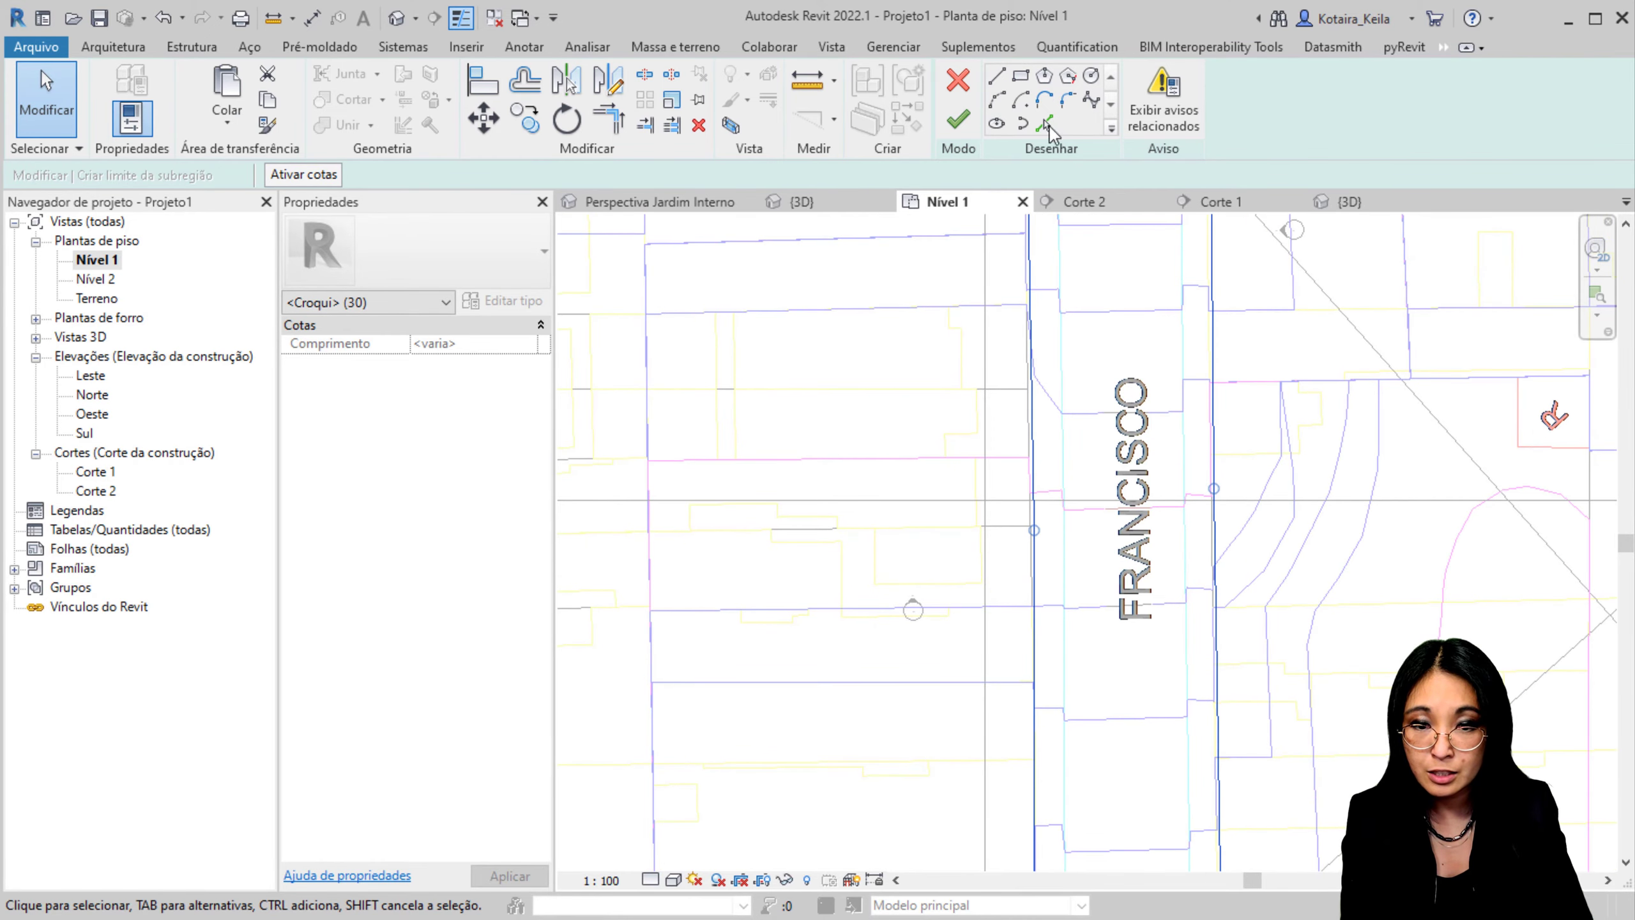
left_click(1046, 124)
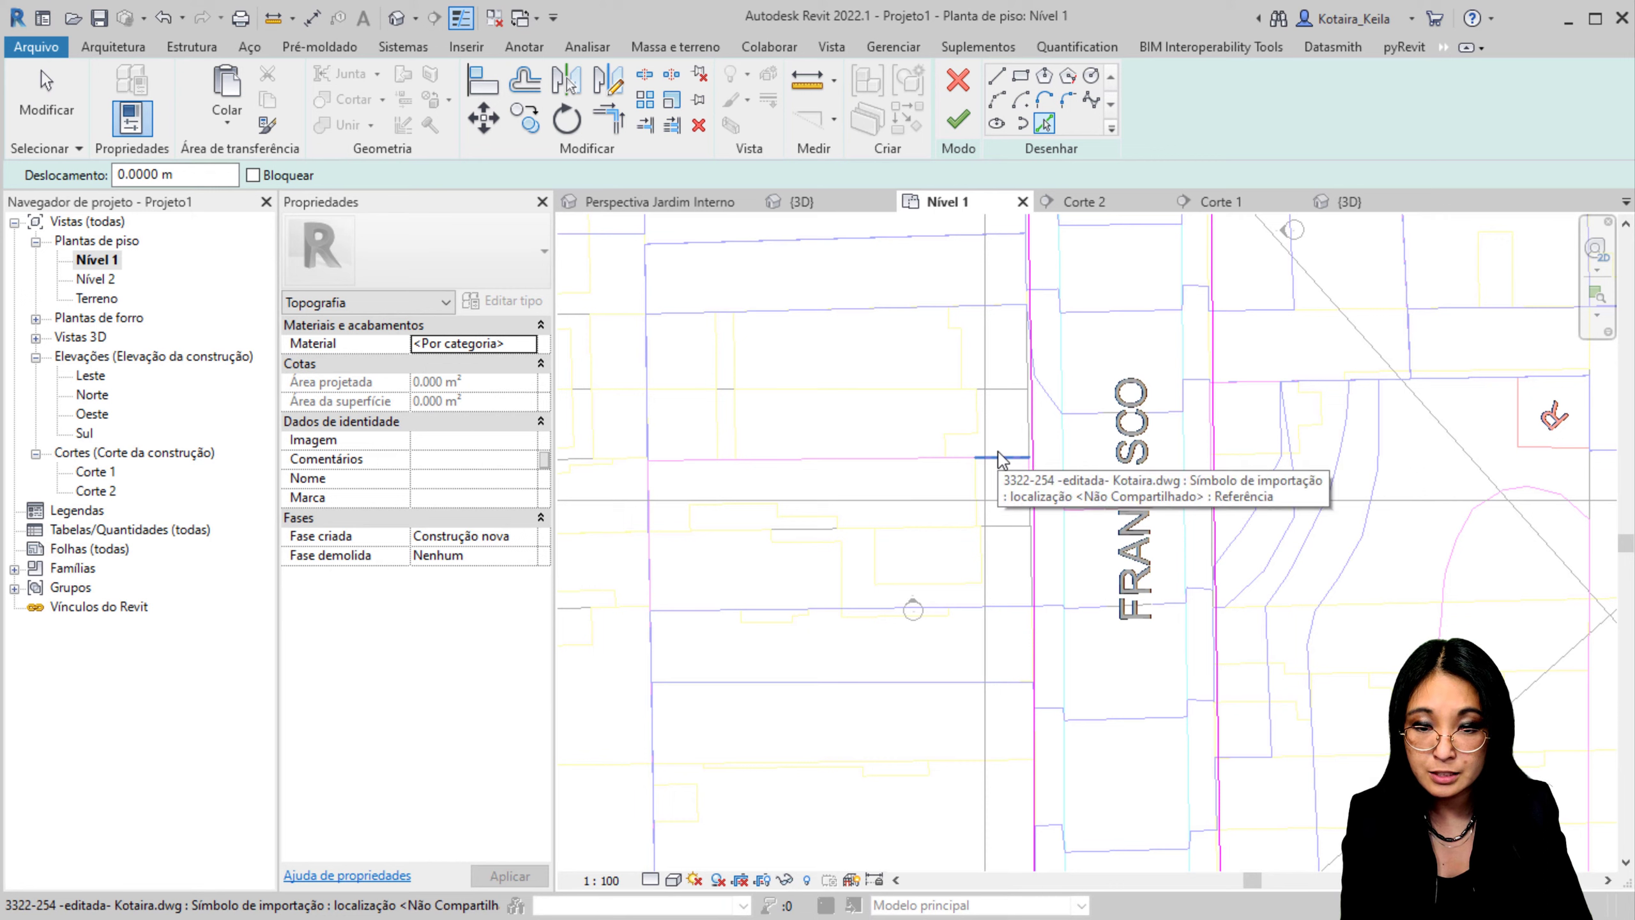
left_click(882, 459)
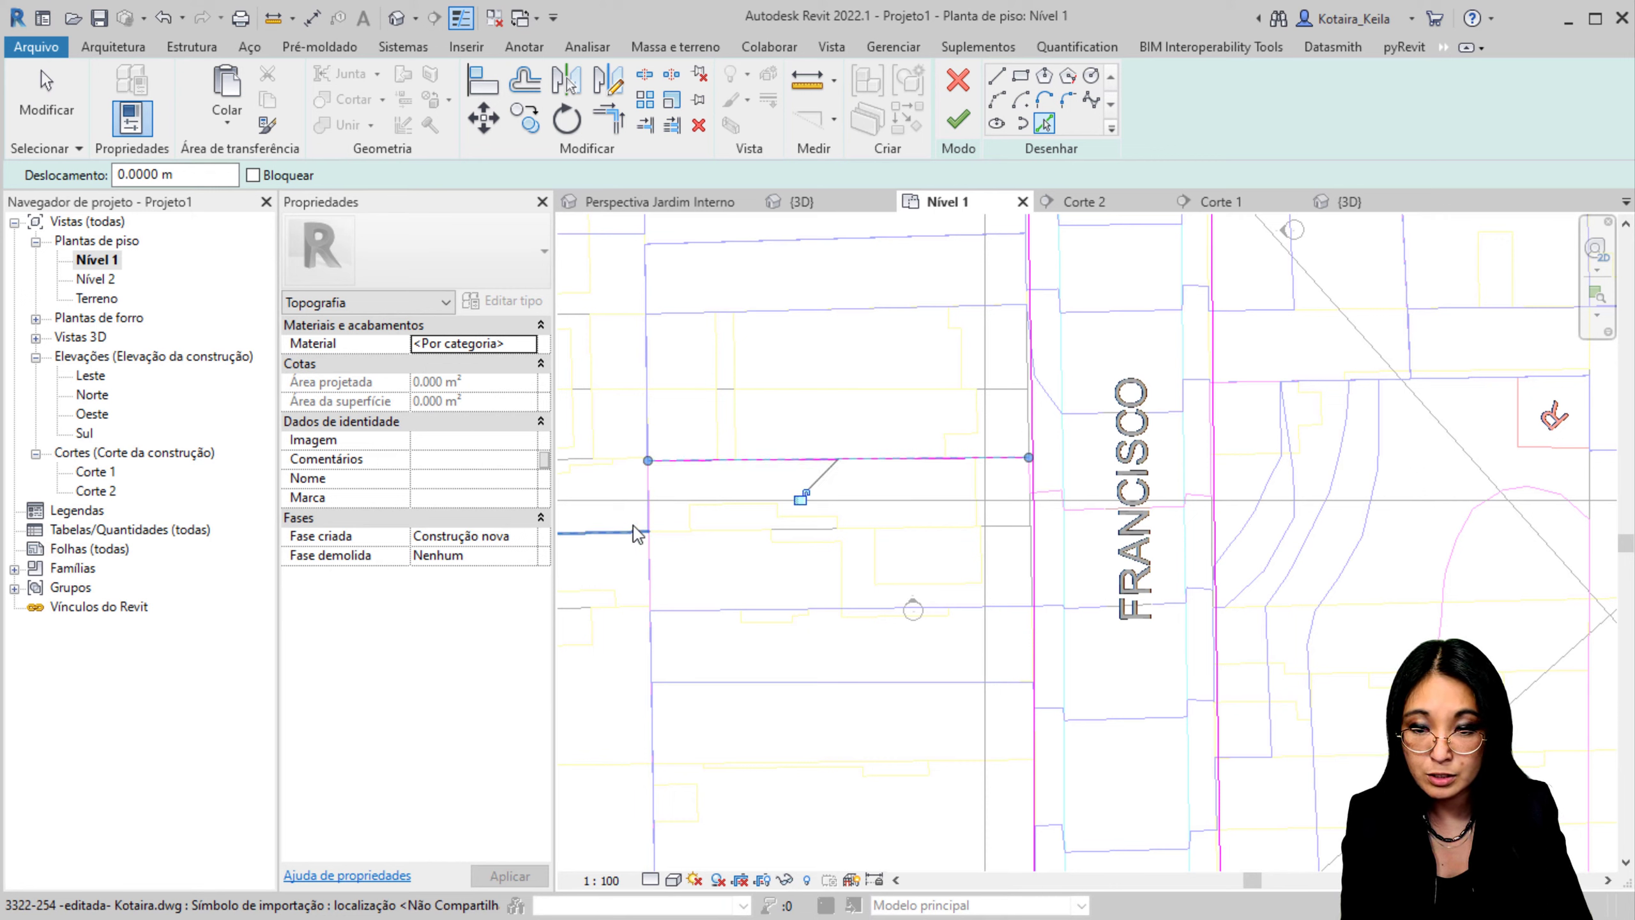
left_click(1015, 536)
left_click(649, 529)
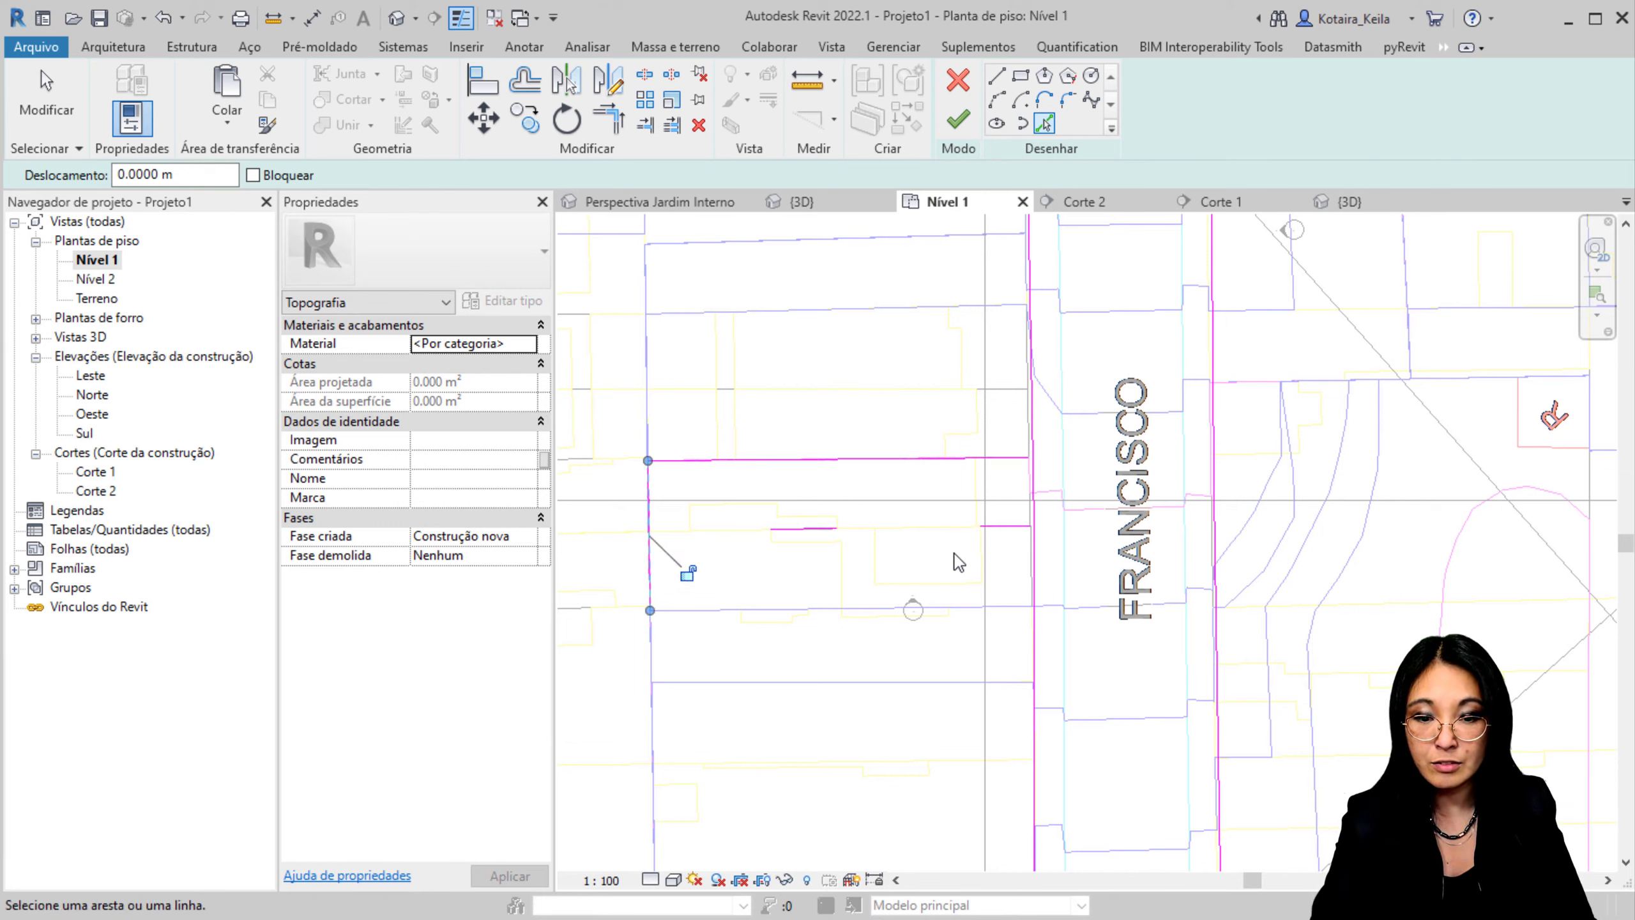
Step: Trim the lot's upper boundary line to a corner with the outer sidewalk edge line
key("t")
key("r")
left_click(1001, 459)
left_click(1030, 483)
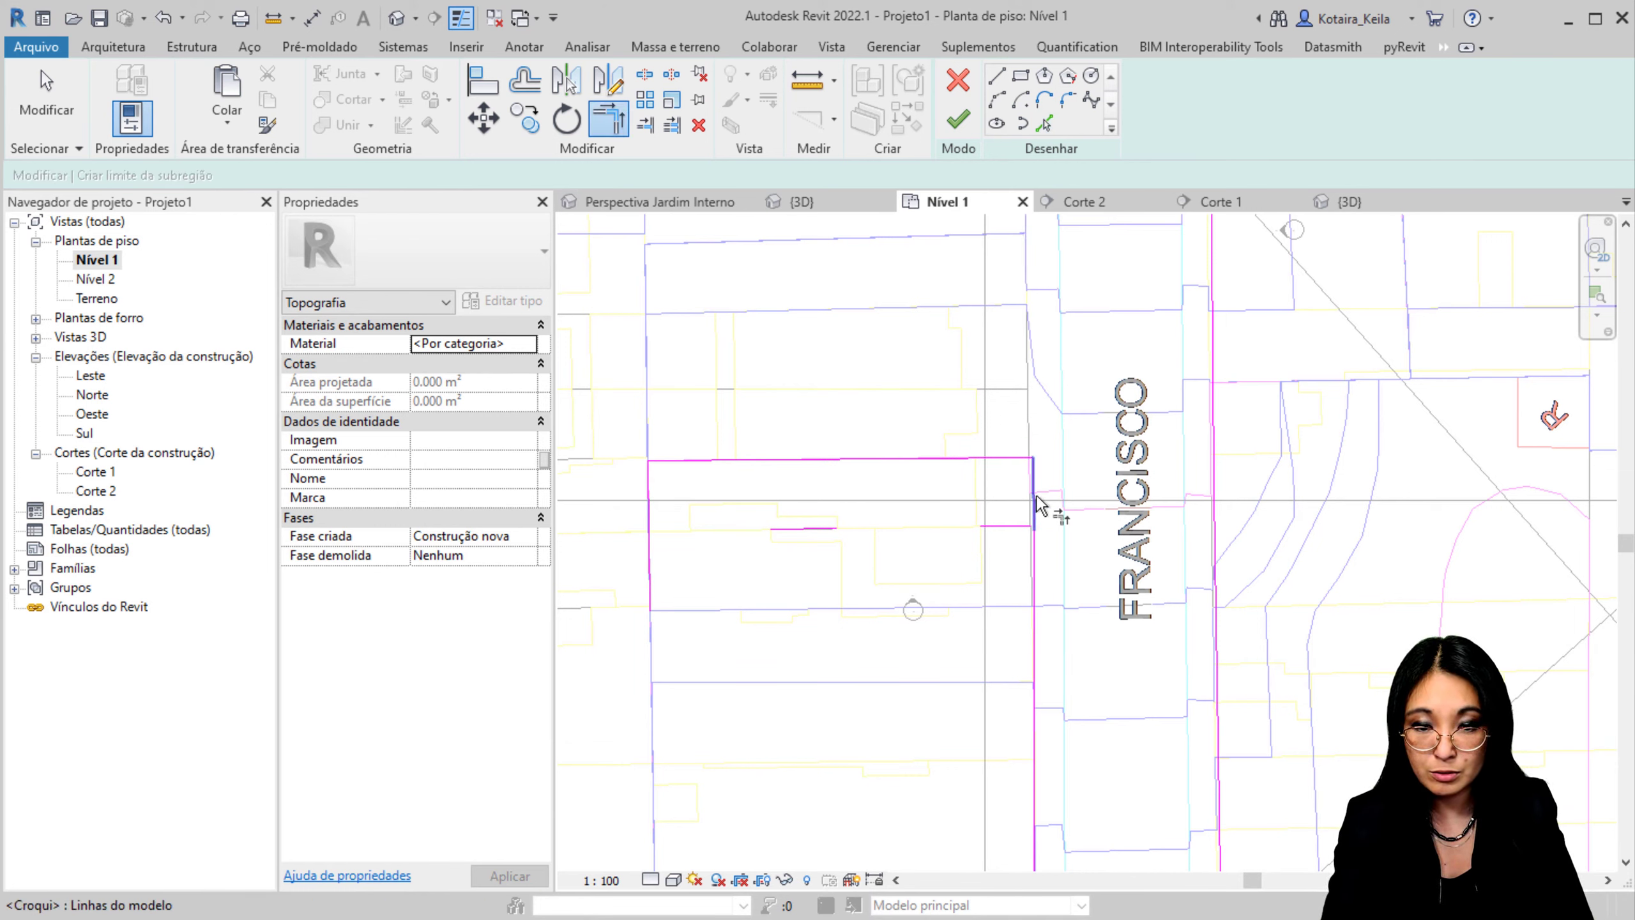
Step: Trim the lot's front and rear lines to the partial lower lines, then delete those partial lines
left_click(996, 527)
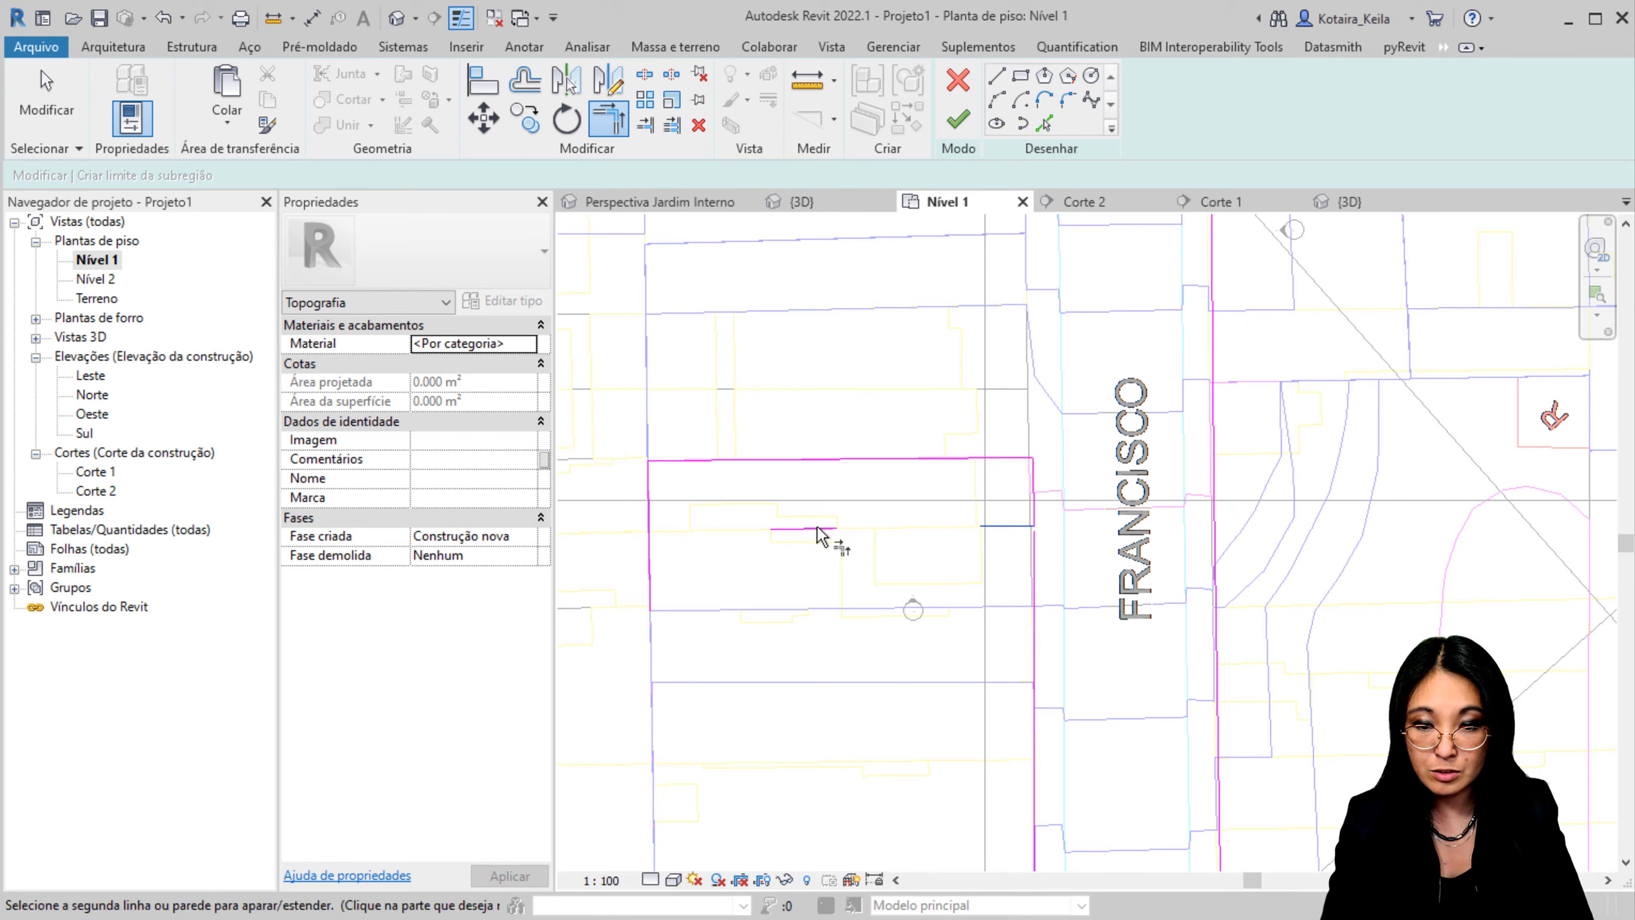
left_click(826, 531)
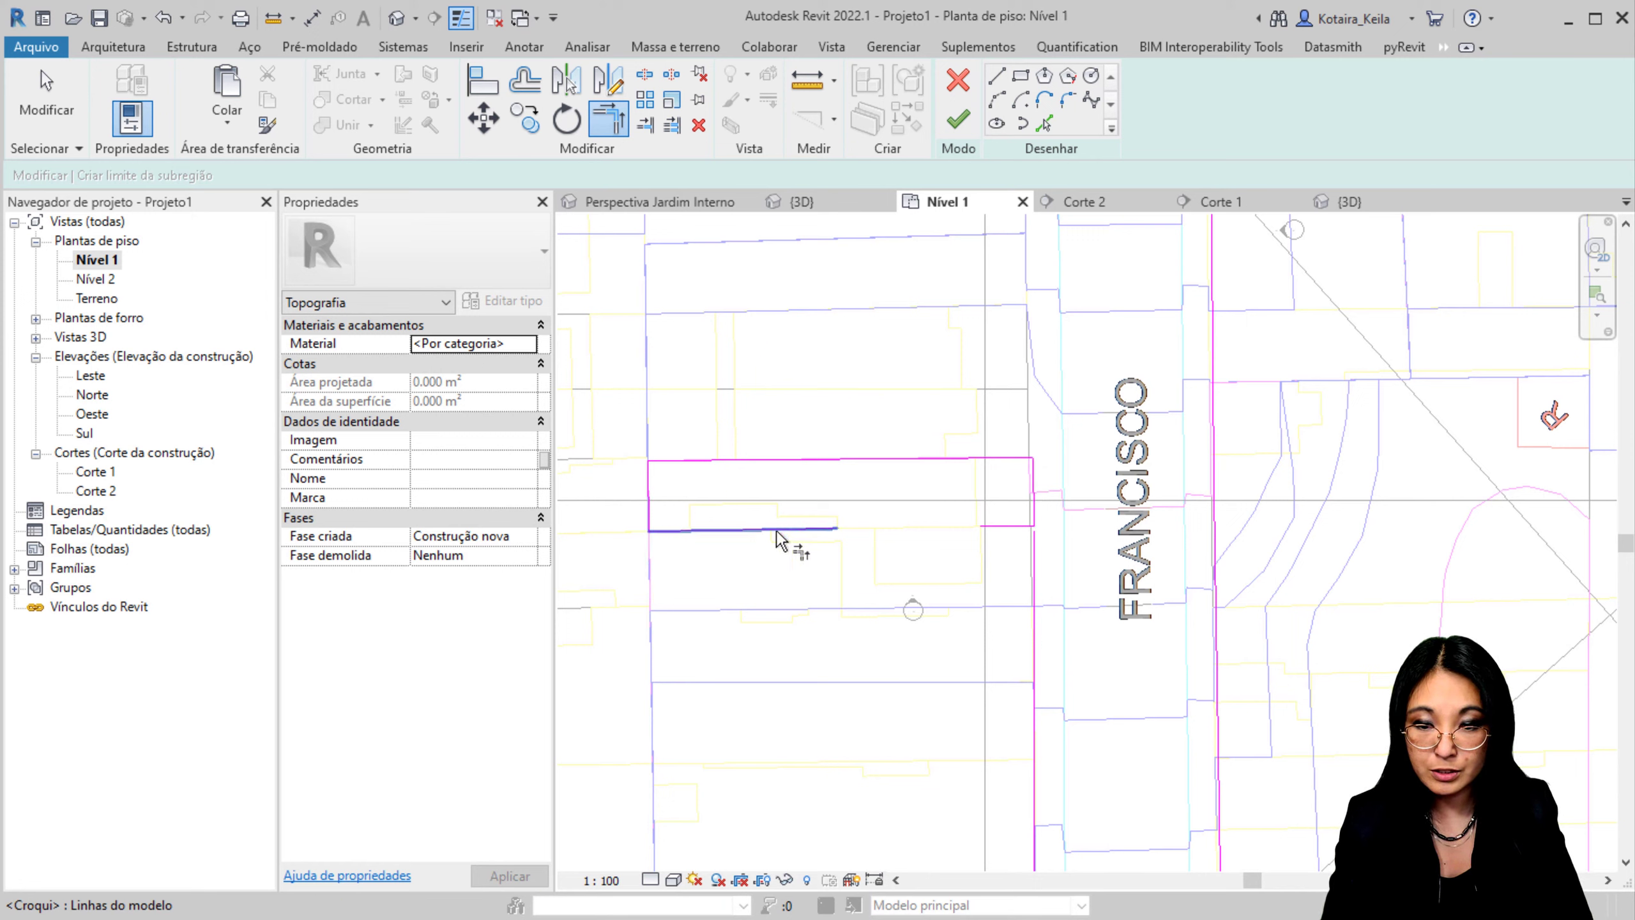
key("Escape")
left_click(1008, 527)
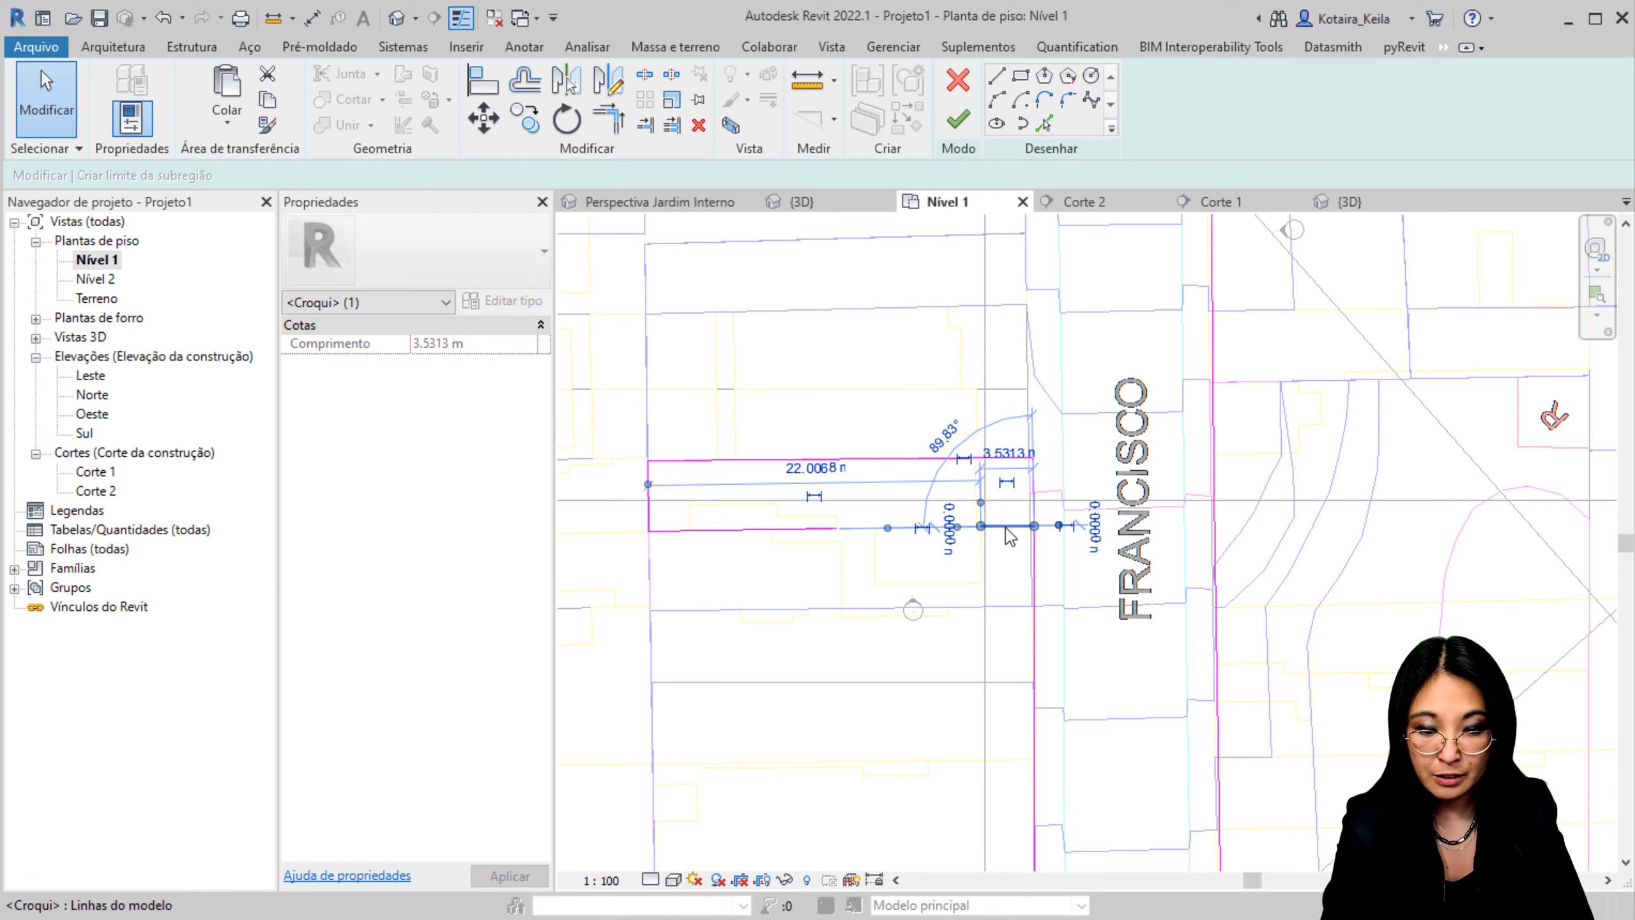
key("Escape")
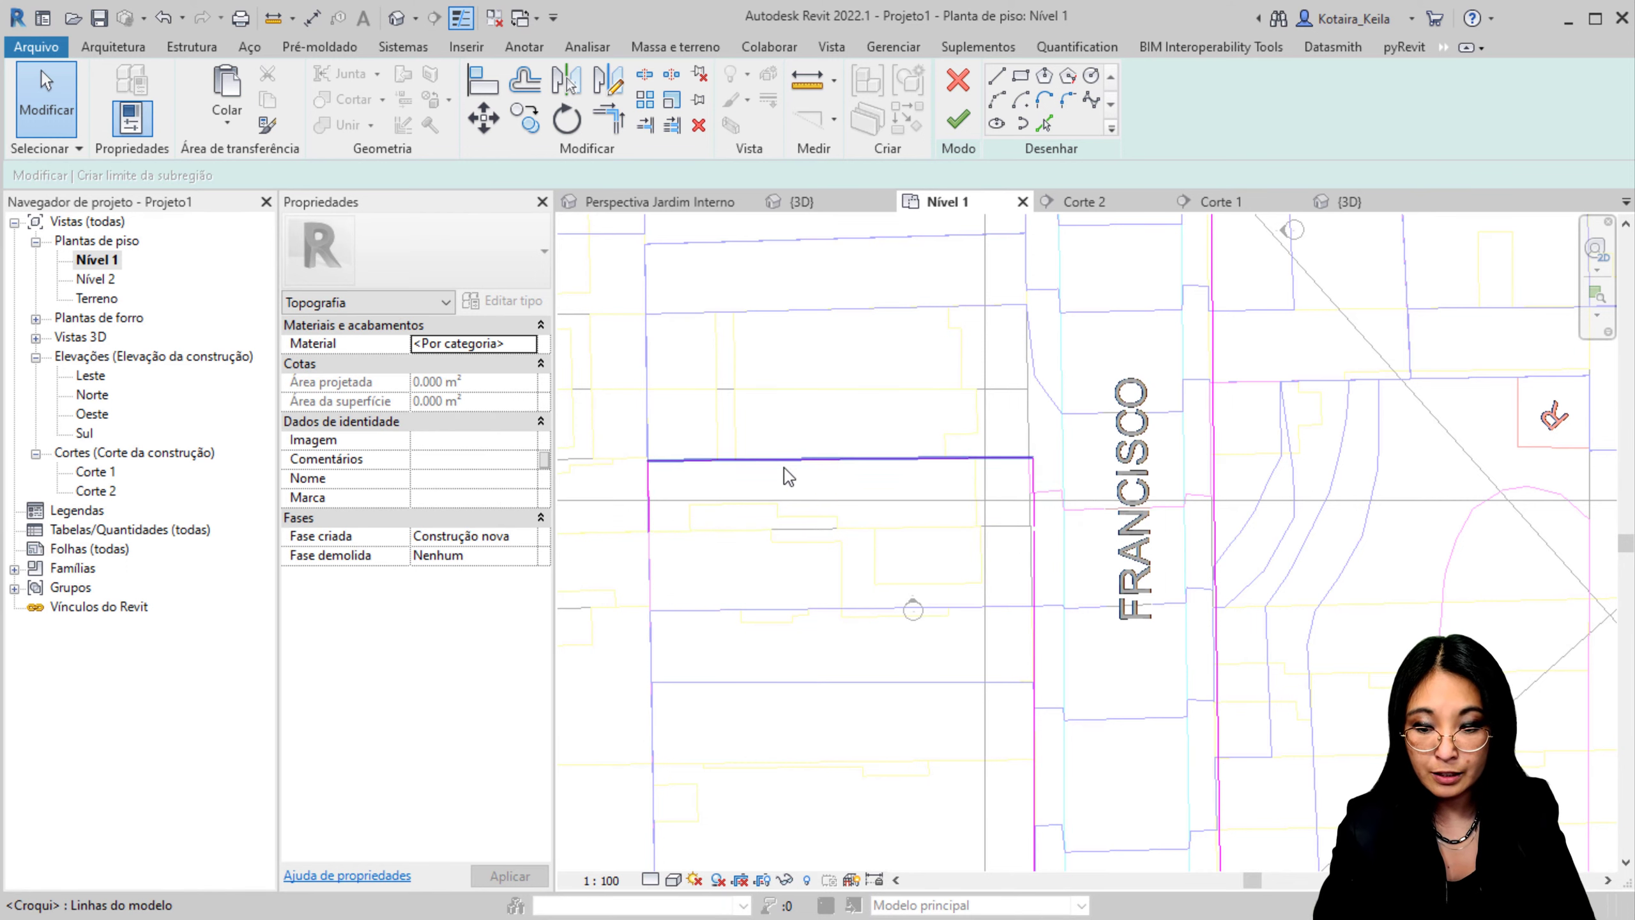
Step: Copy the lot's upper line down to the rear line's lower end and trim it with the outer sidewalk edge
left_click(778, 465)
key("c")
key("o")
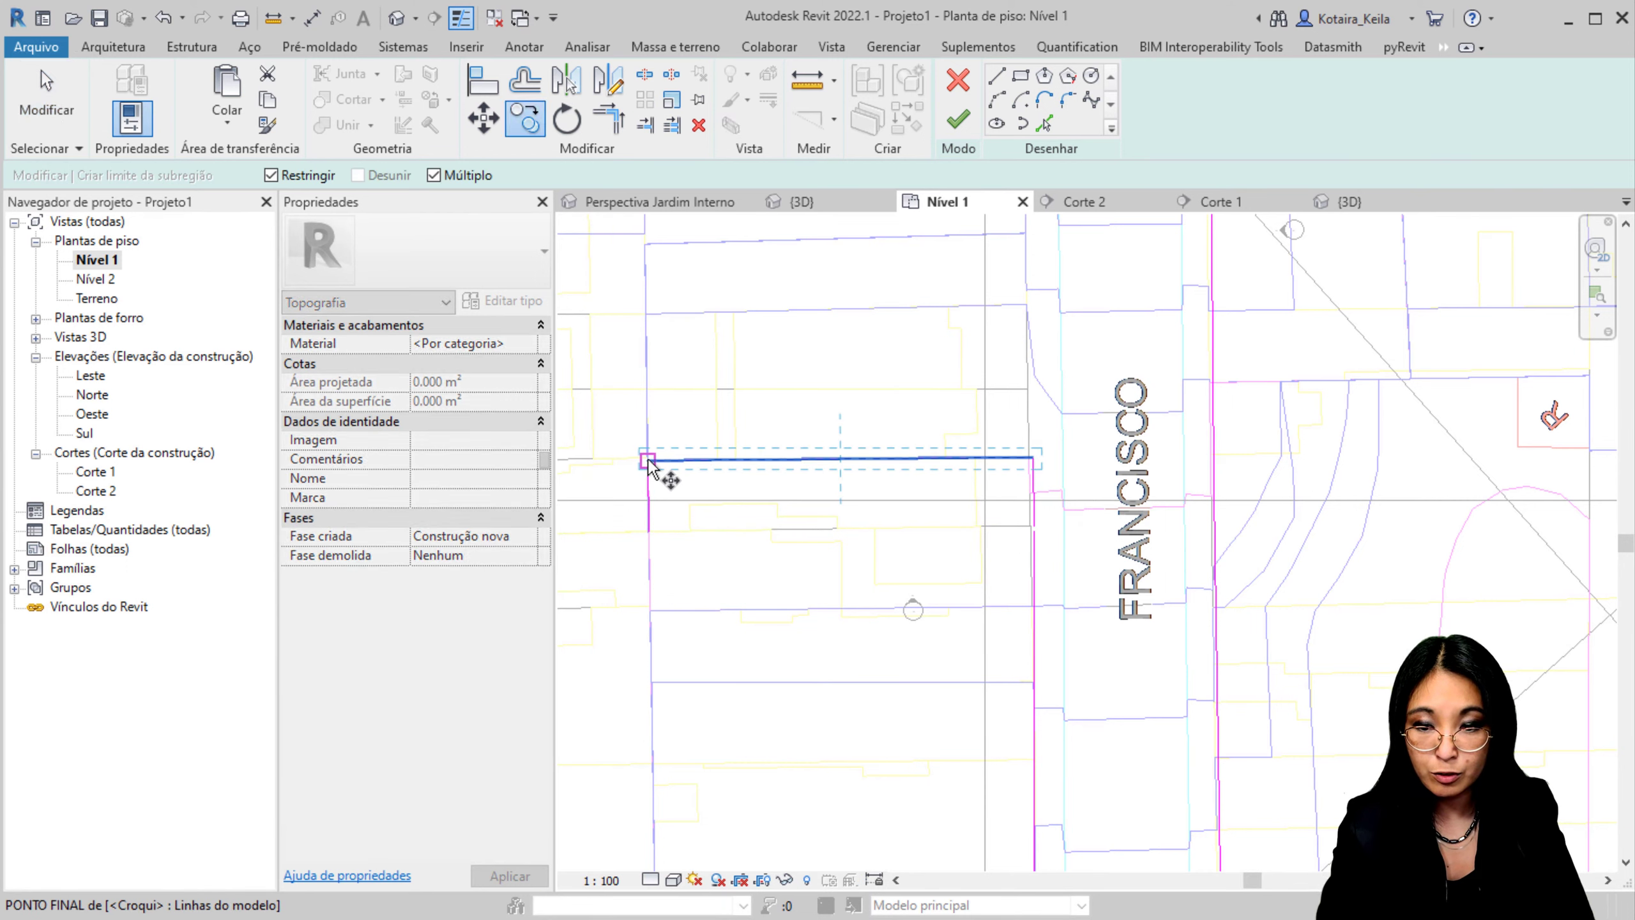
left_click(649, 460)
left_click(650, 533)
key("t")
key("r")
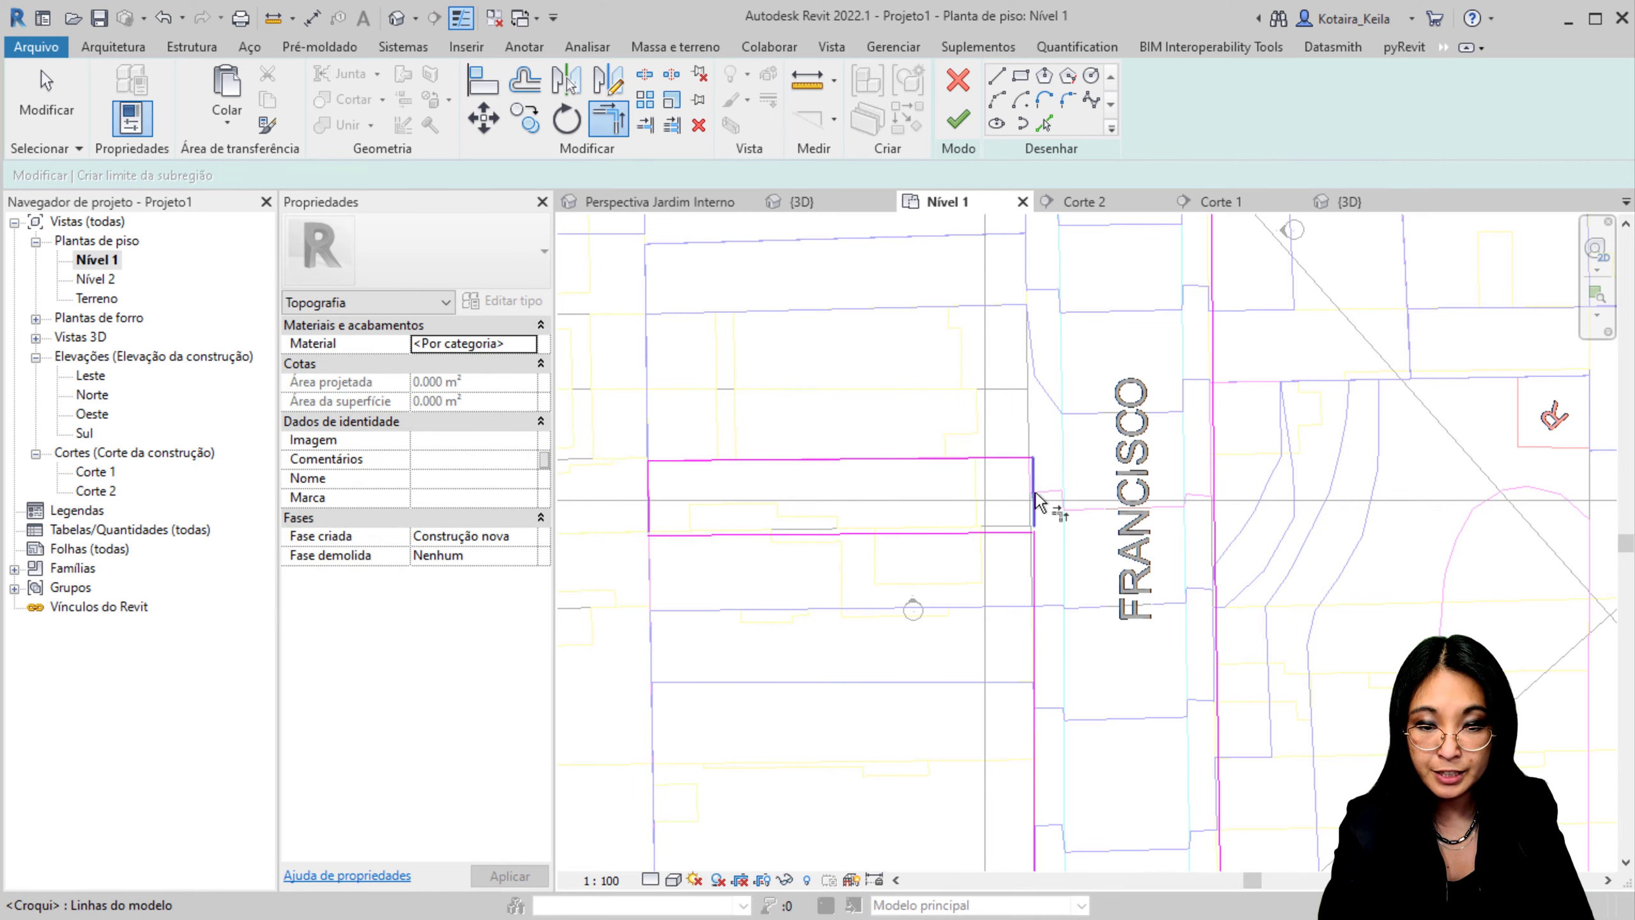
key("Escape")
left_click(1035, 638)
key("Escape")
Step: Delete the leftover chain of pasted sidewalk boundary lines, keeping only the lot outline
scroll(999, 701, "down", 5)
middle_click_drag(1000, 701, 798, 625)
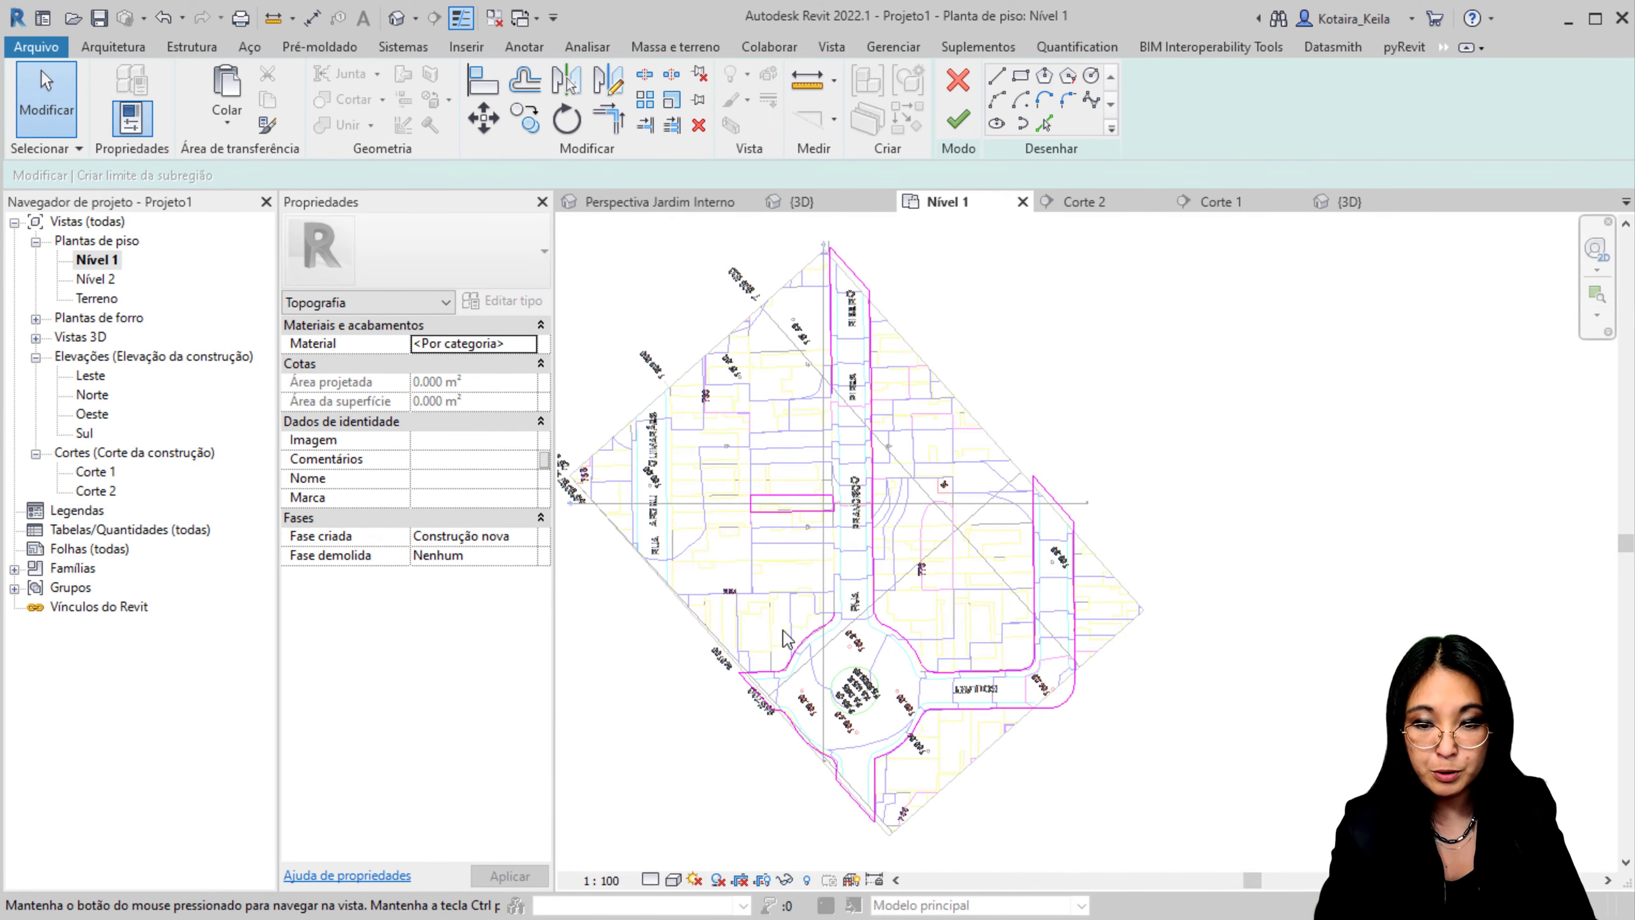
key("Tab")
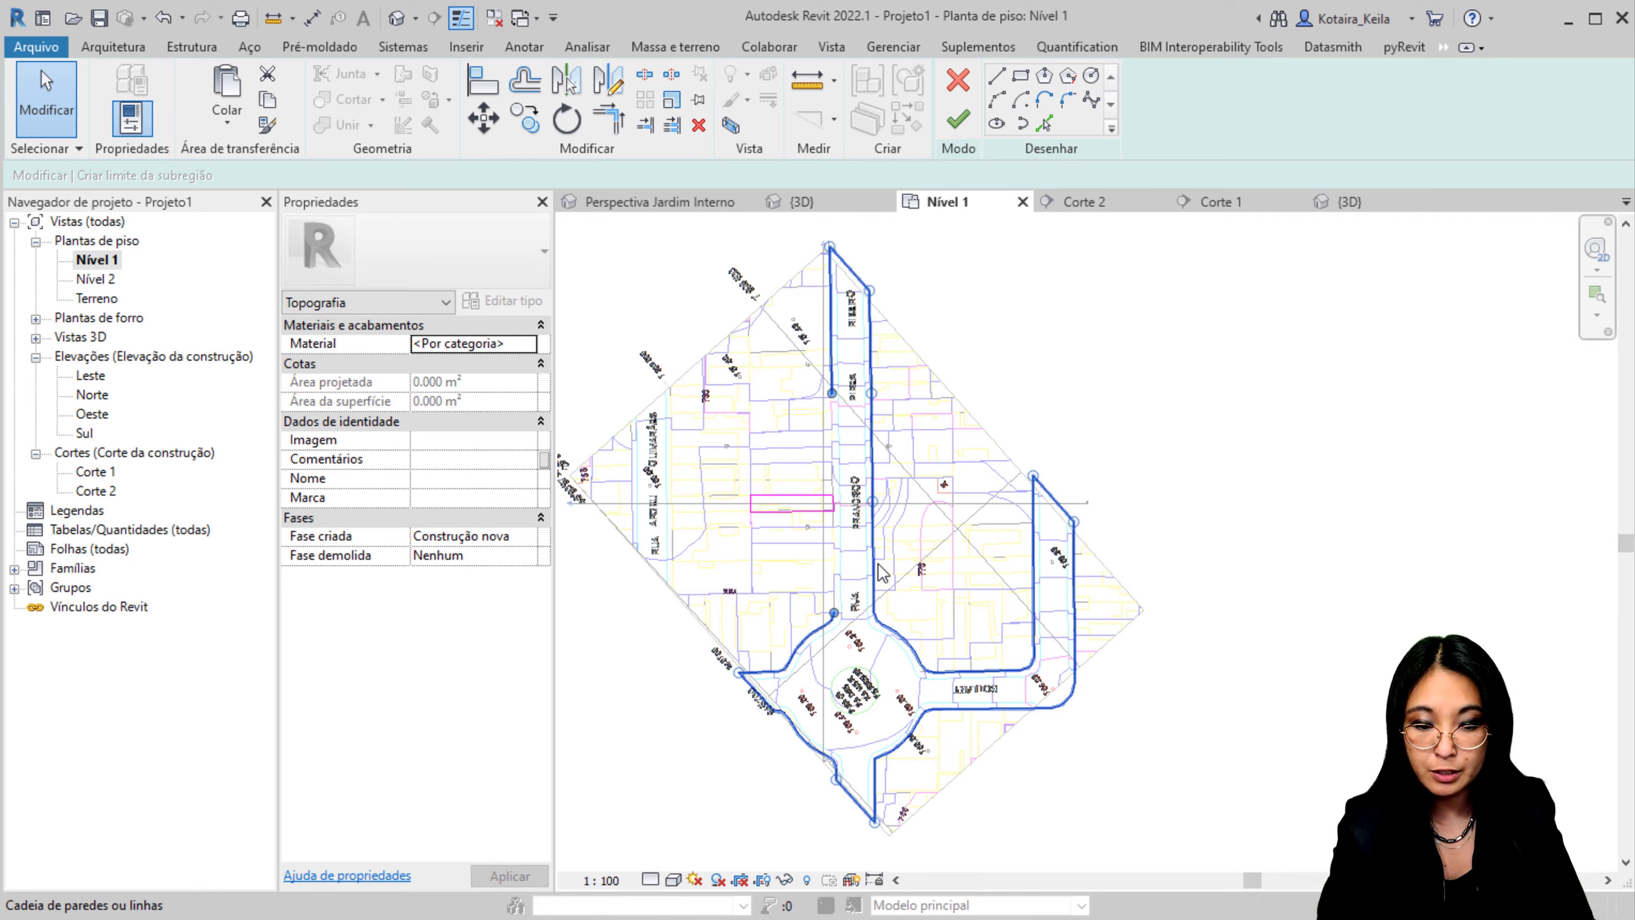
left_click(877, 571)
key("Delete")
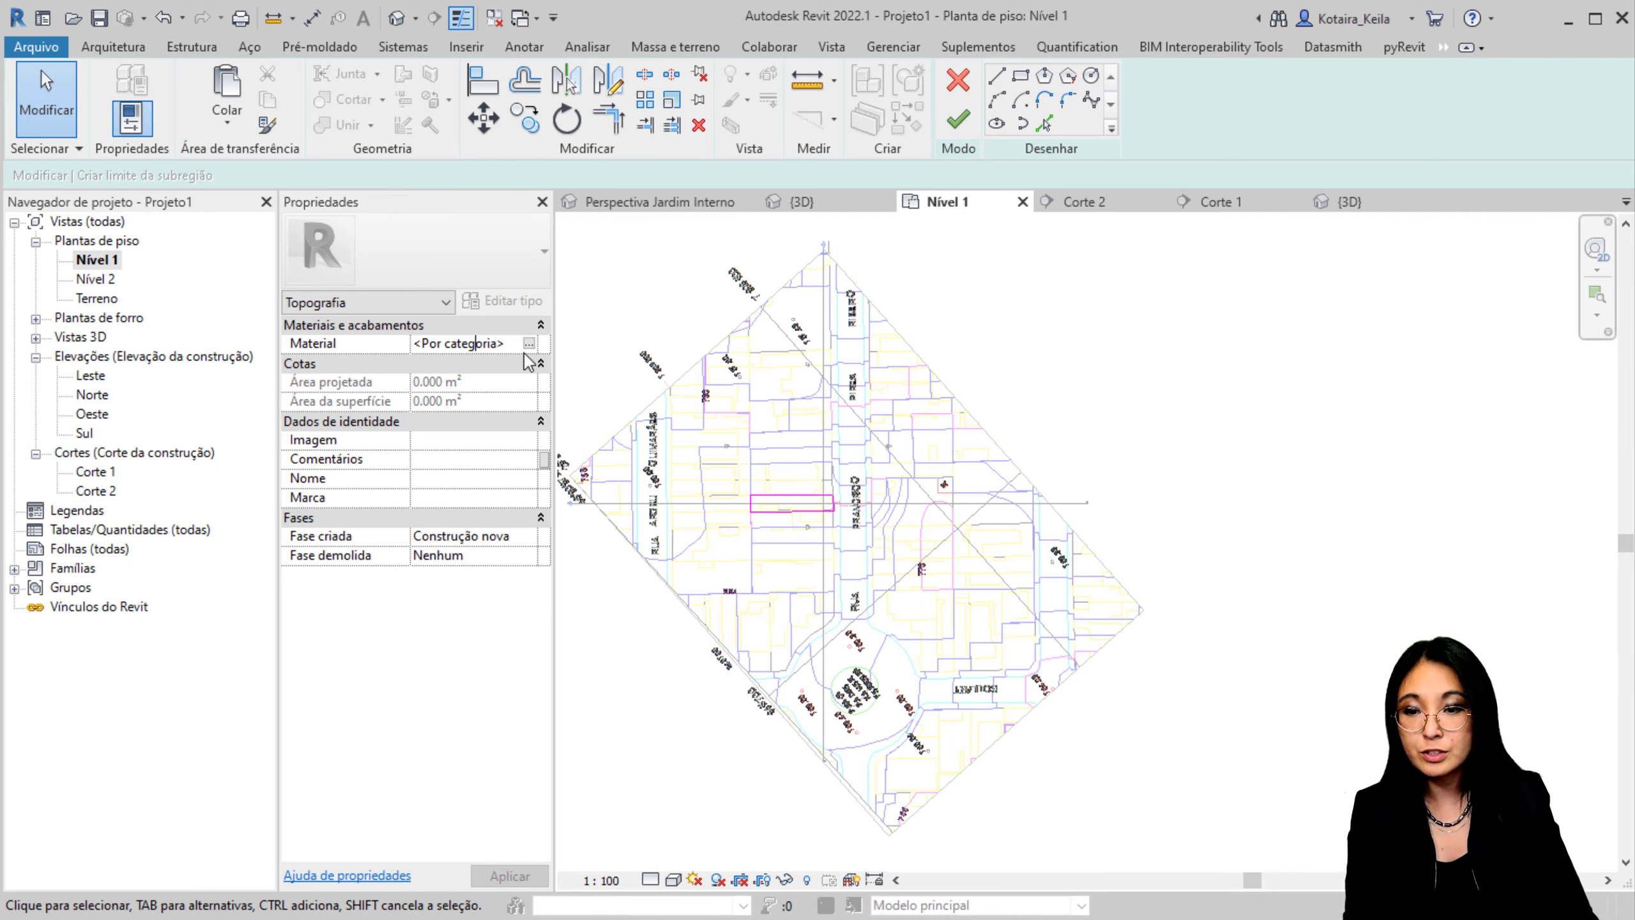
Step: Assign the Areia material to the lot subregion
left_click(530, 348)
left_click(529, 343)
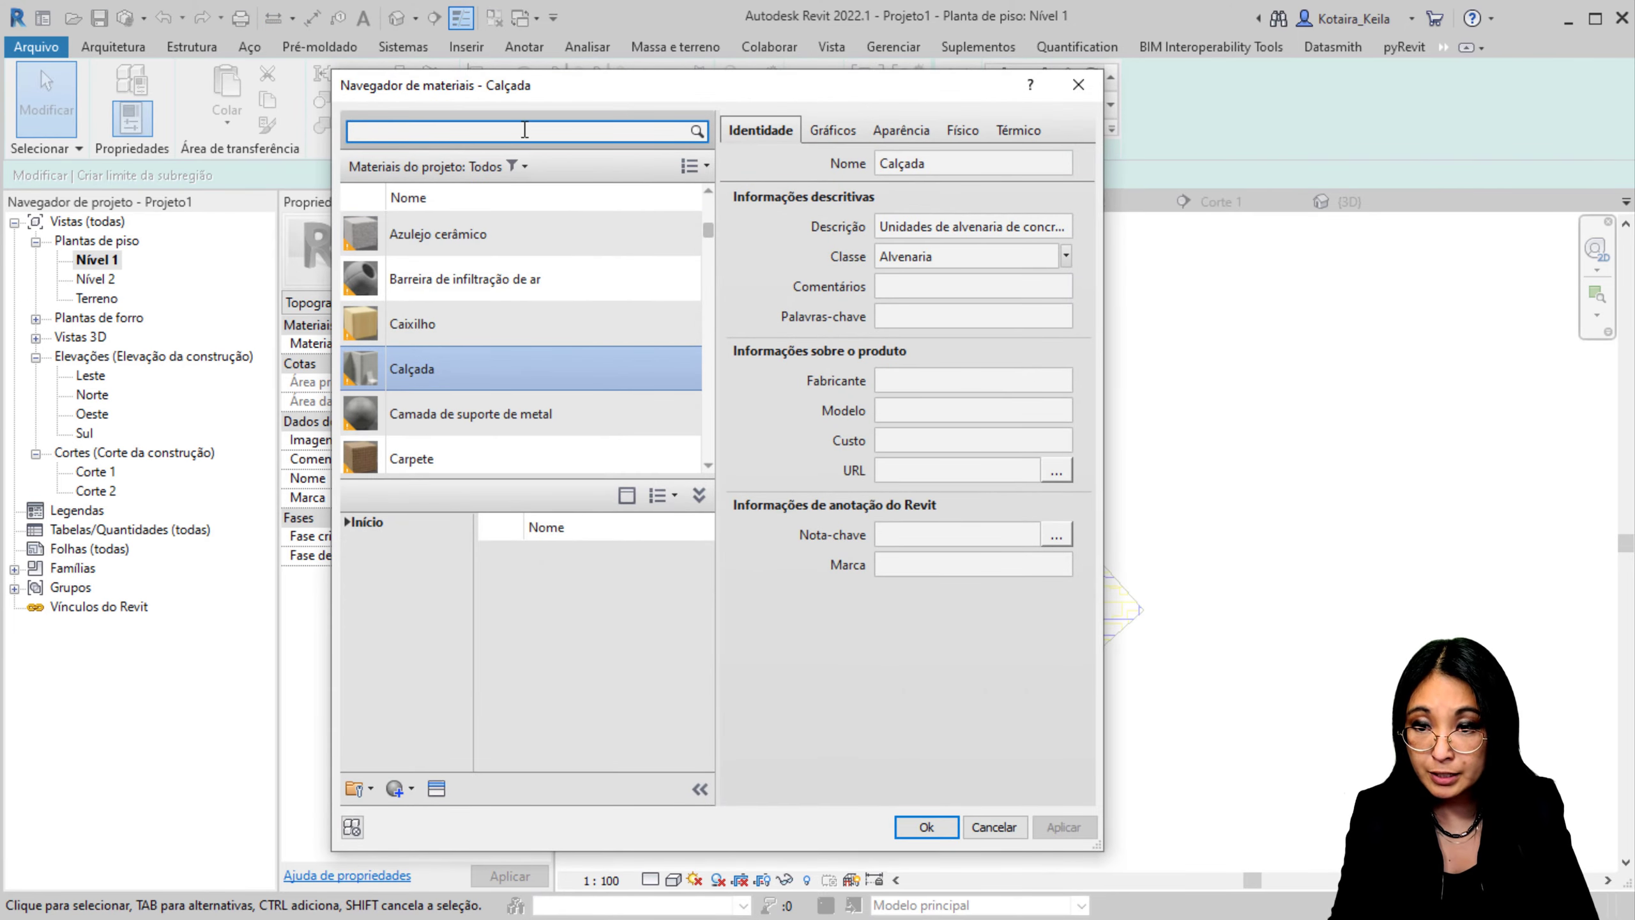
left_click(523, 136)
type("arei")
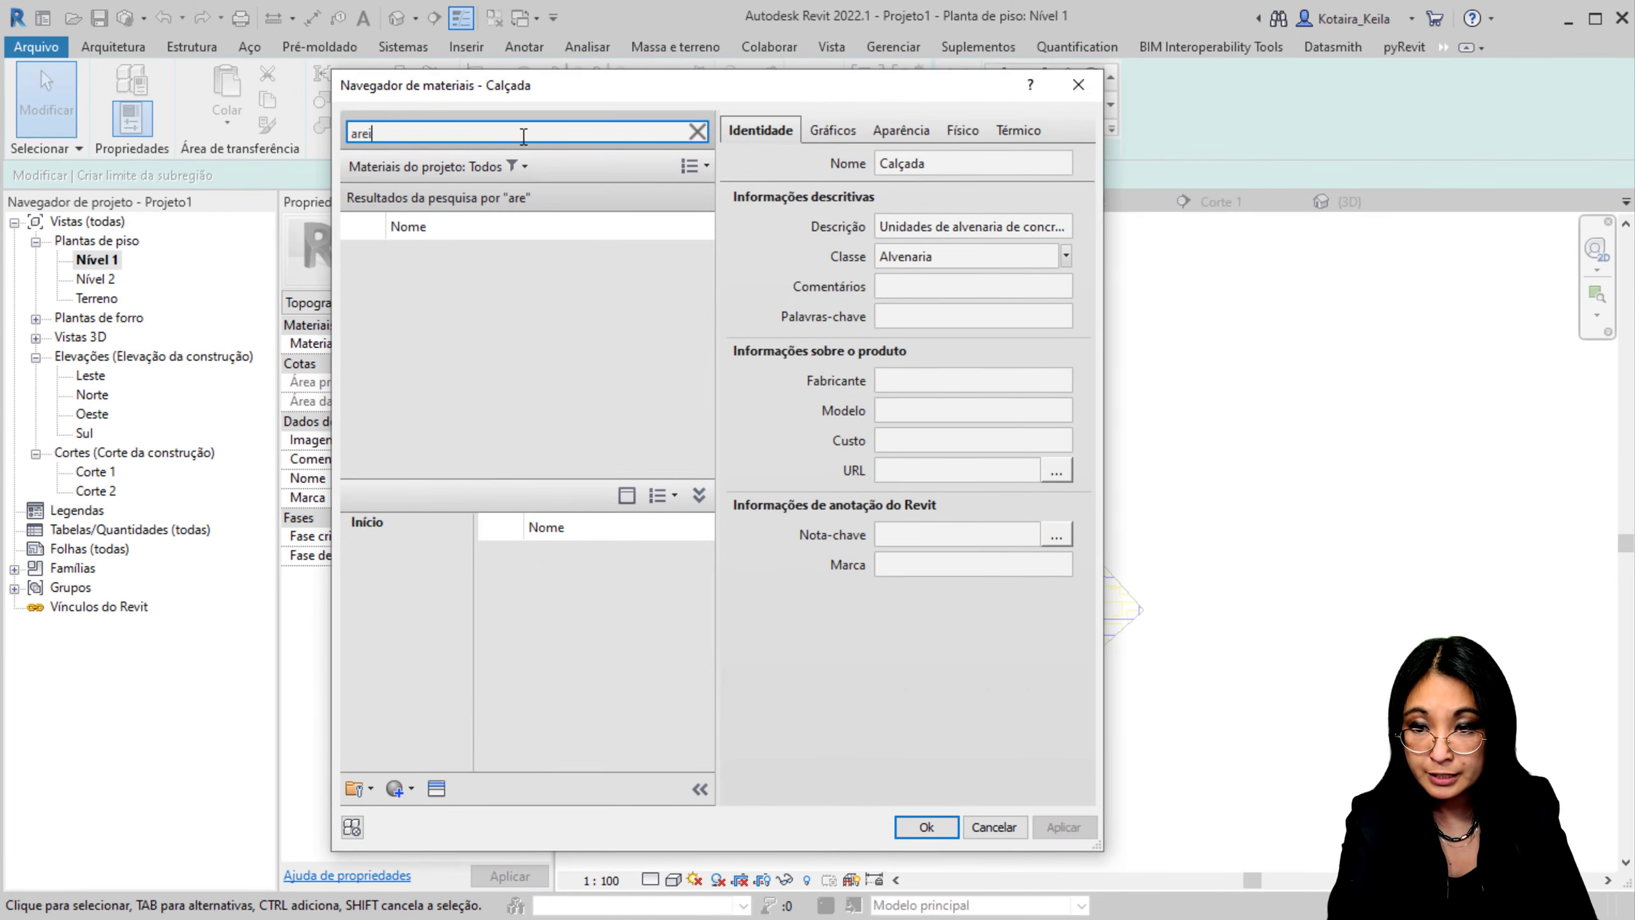
left_click(457, 263)
left_click(832, 131)
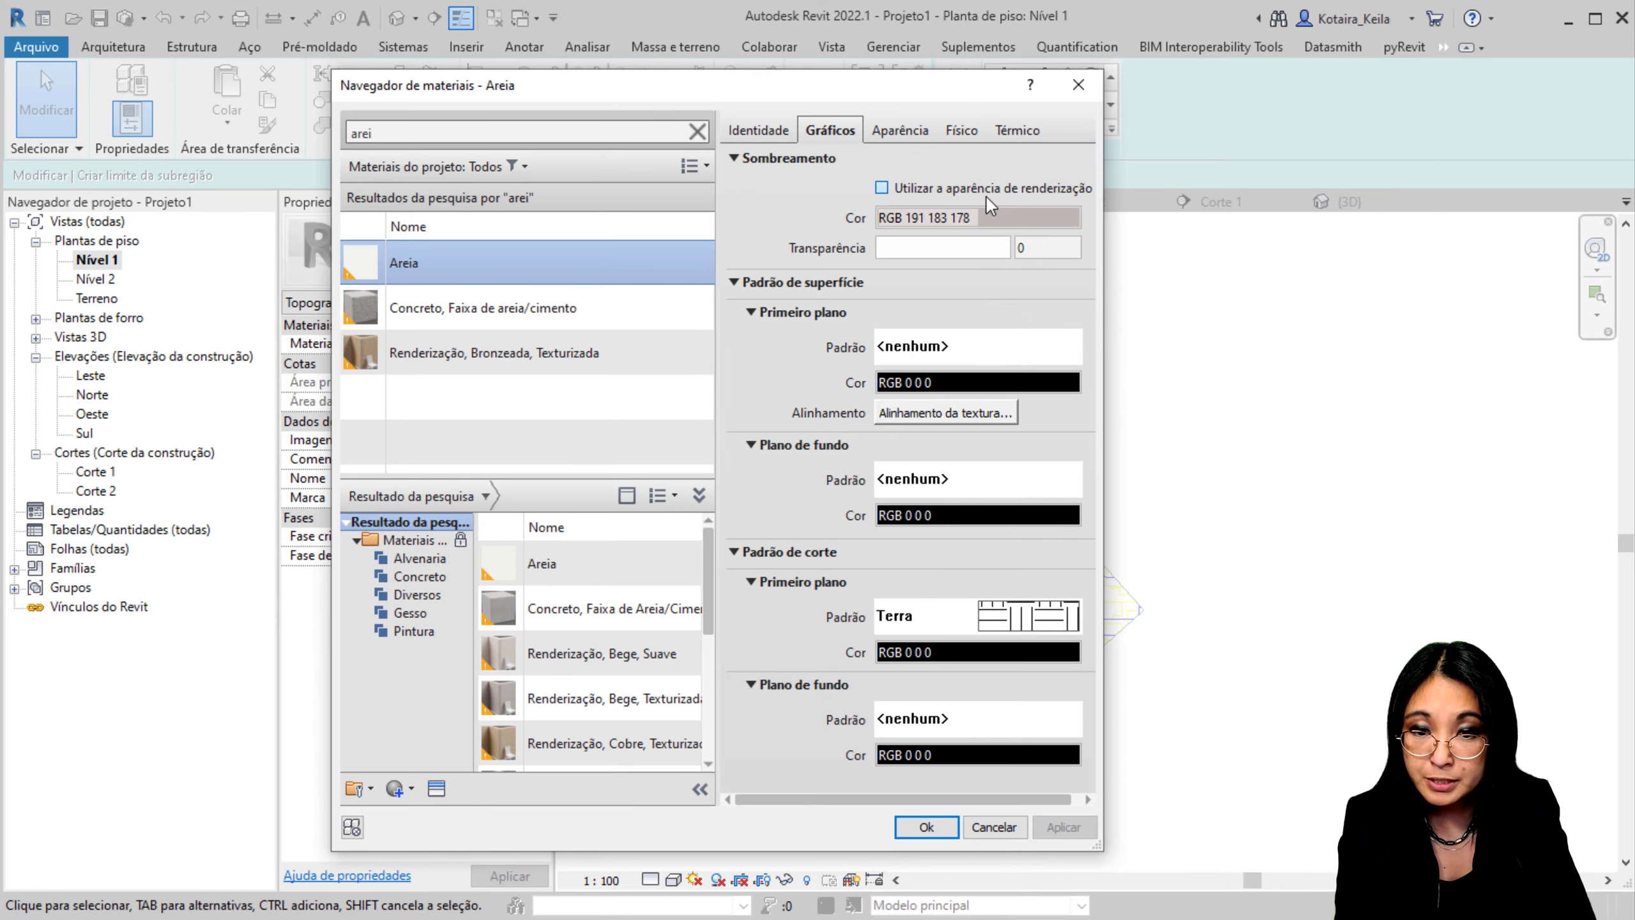
left_click(937, 826)
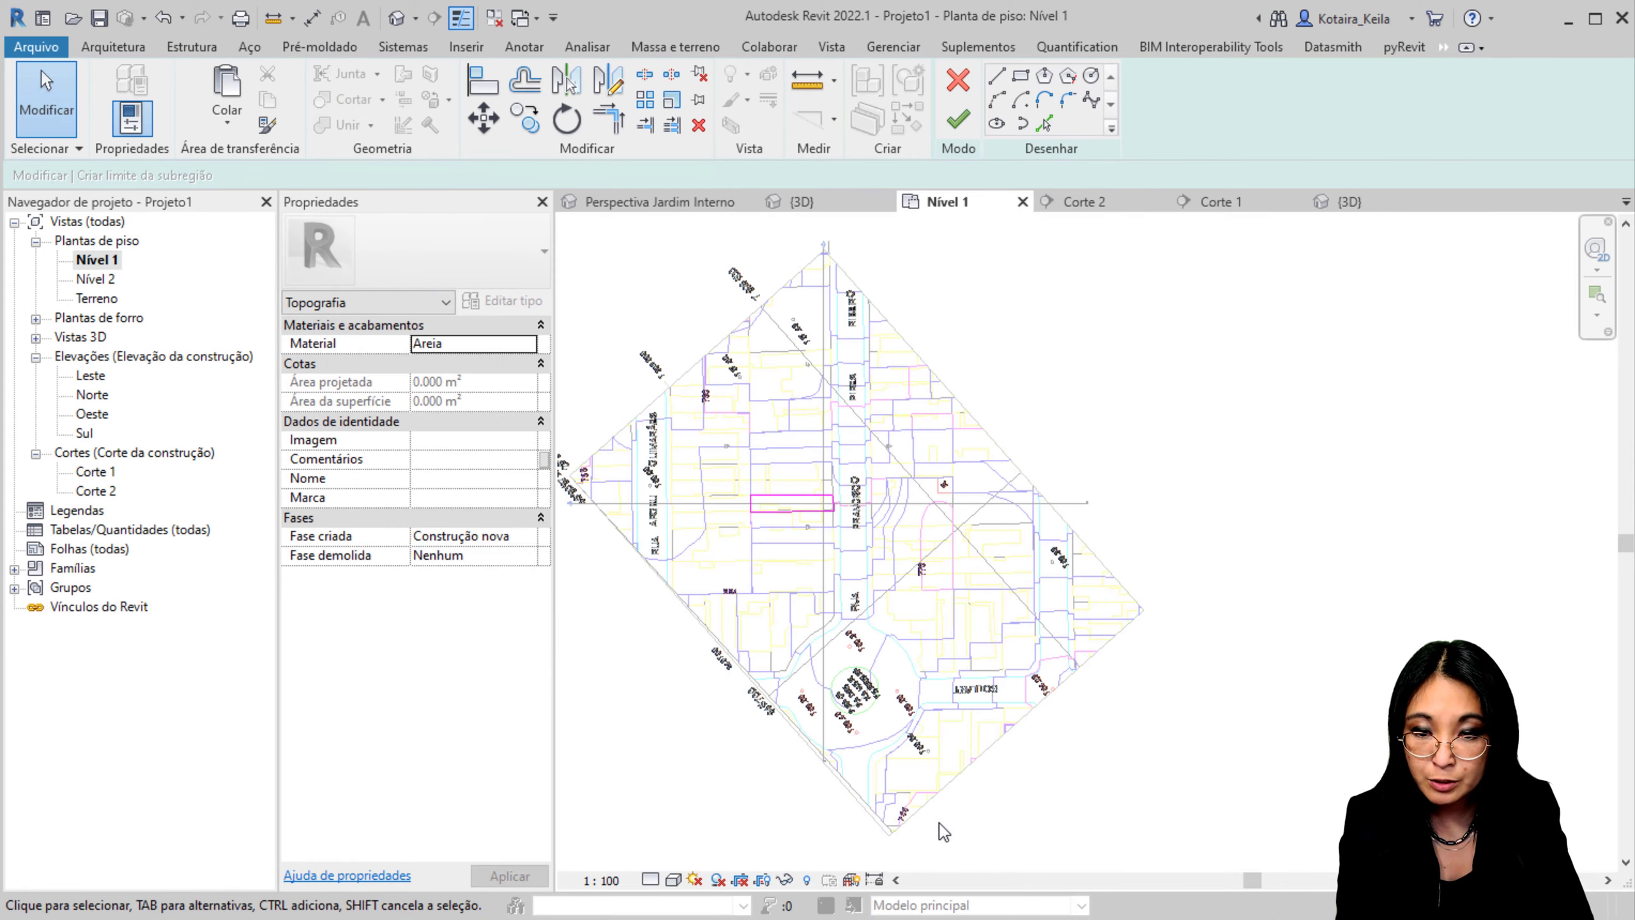
Step: Close the open corner between the lot's rear and lower lines by trimming them, and finish the subregion boundary
left_click(959, 119)
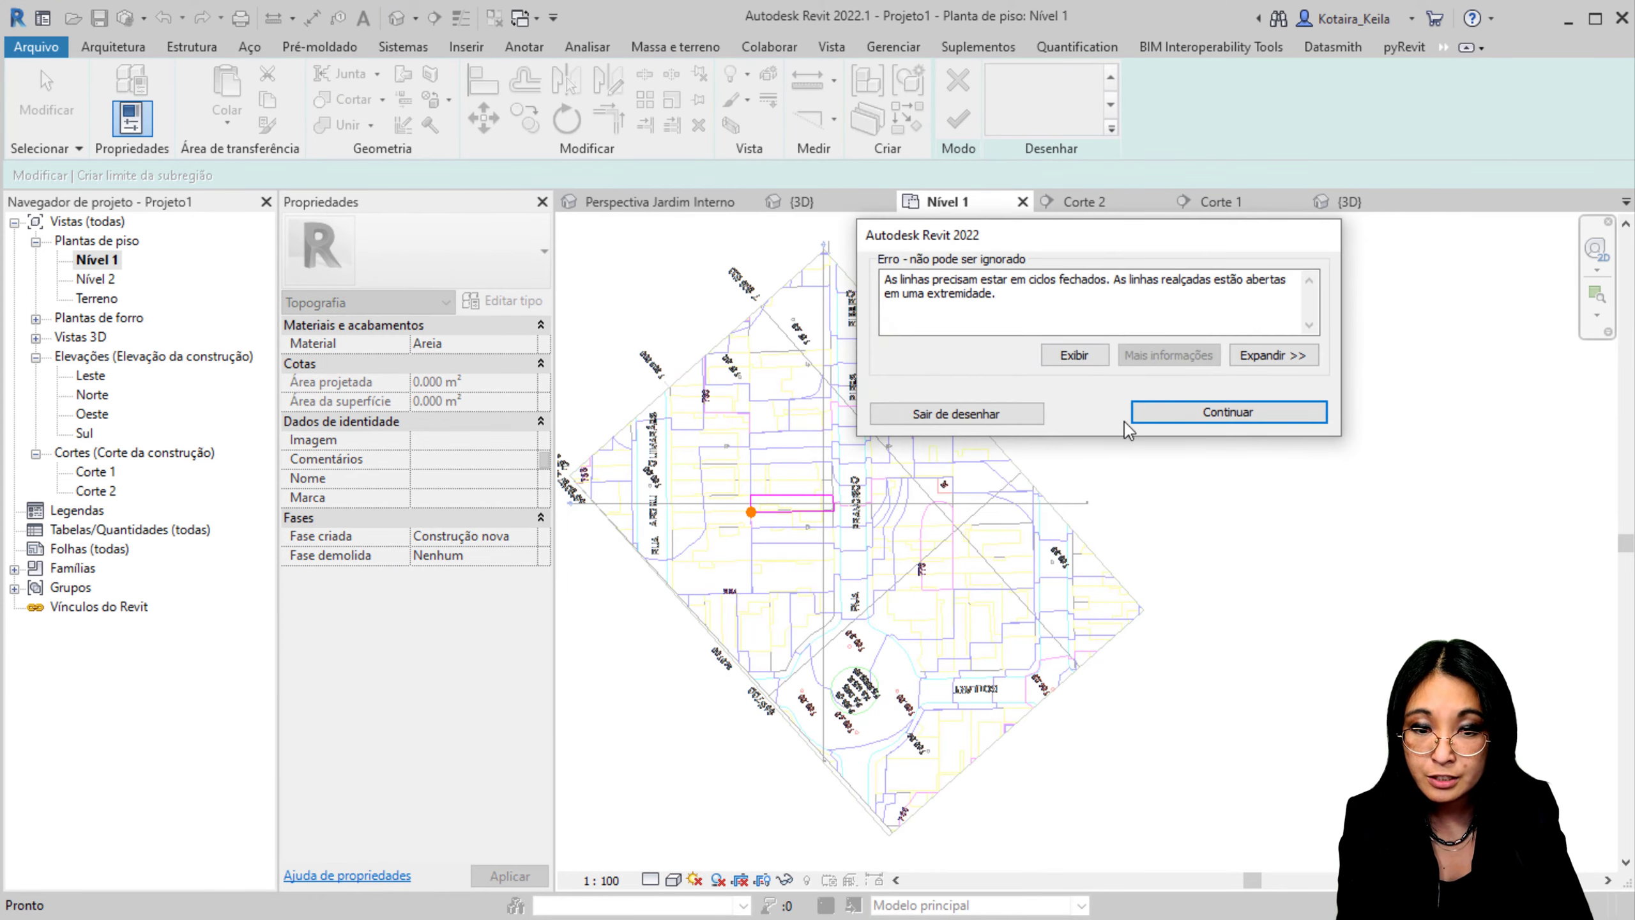
left_click(1227, 412)
scroll(753, 509, "up", 8)
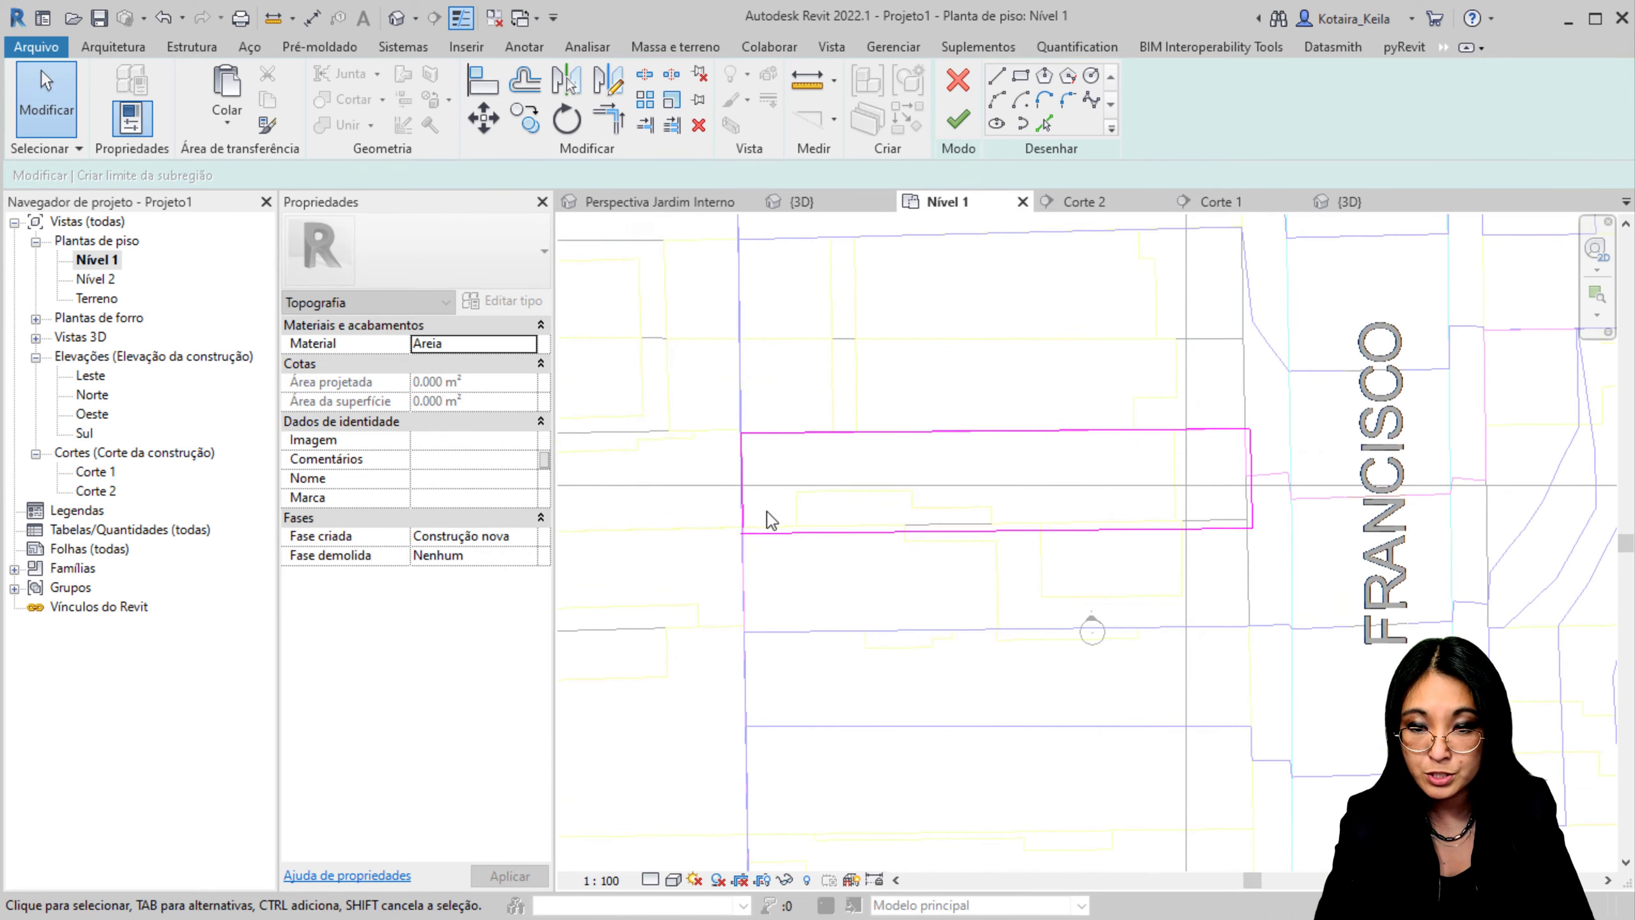
key("t")
key("r")
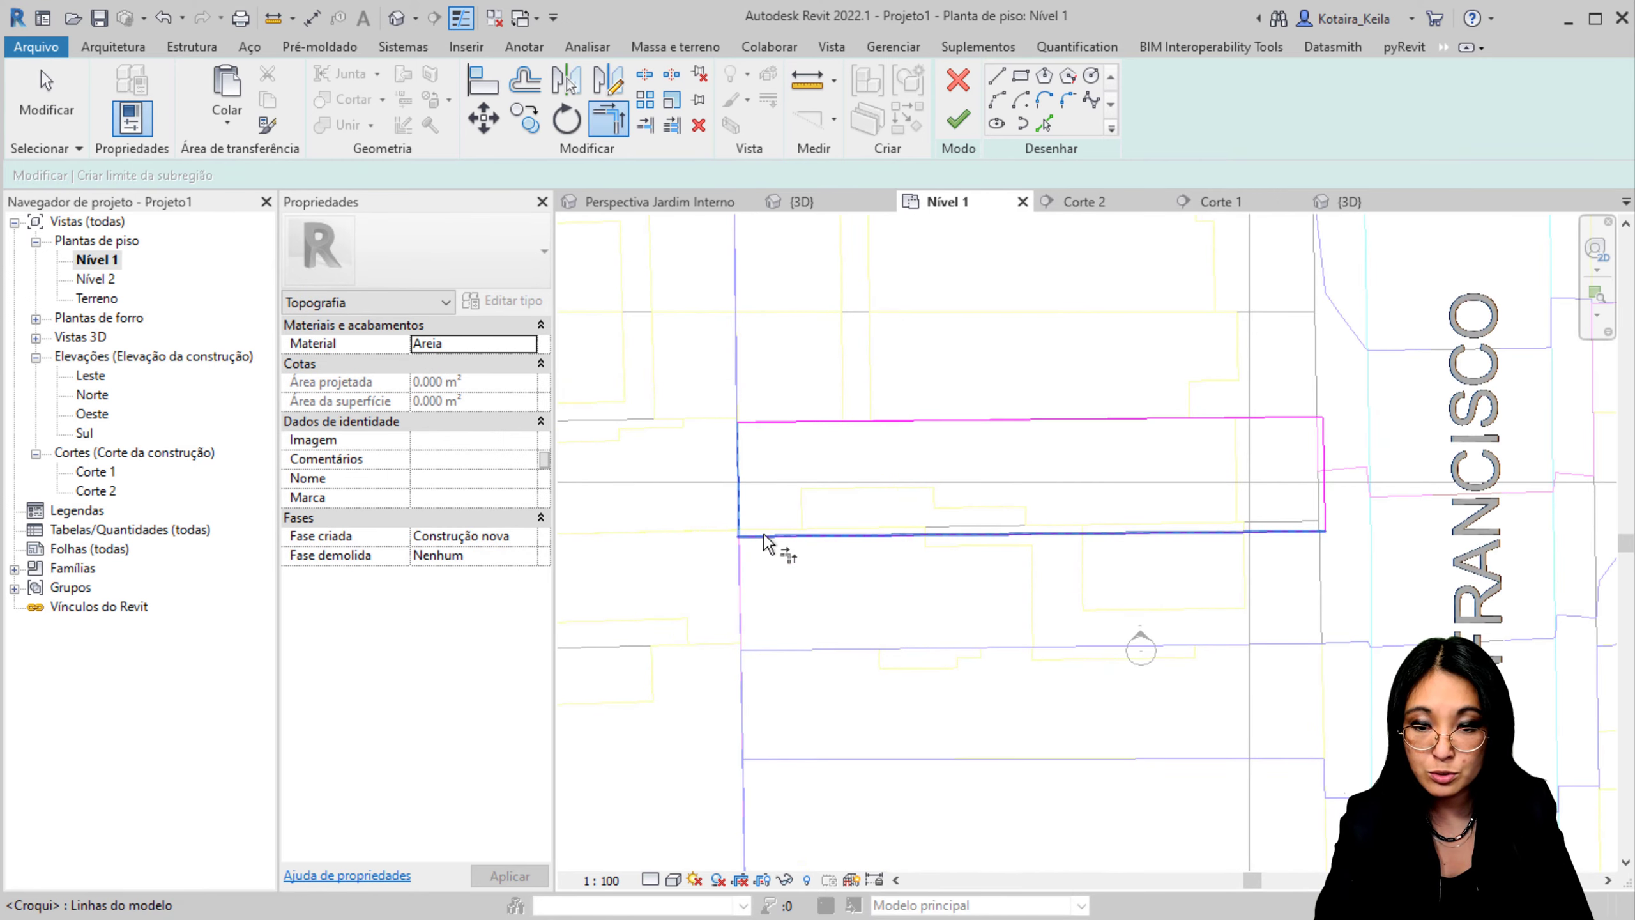
left_click(959, 122)
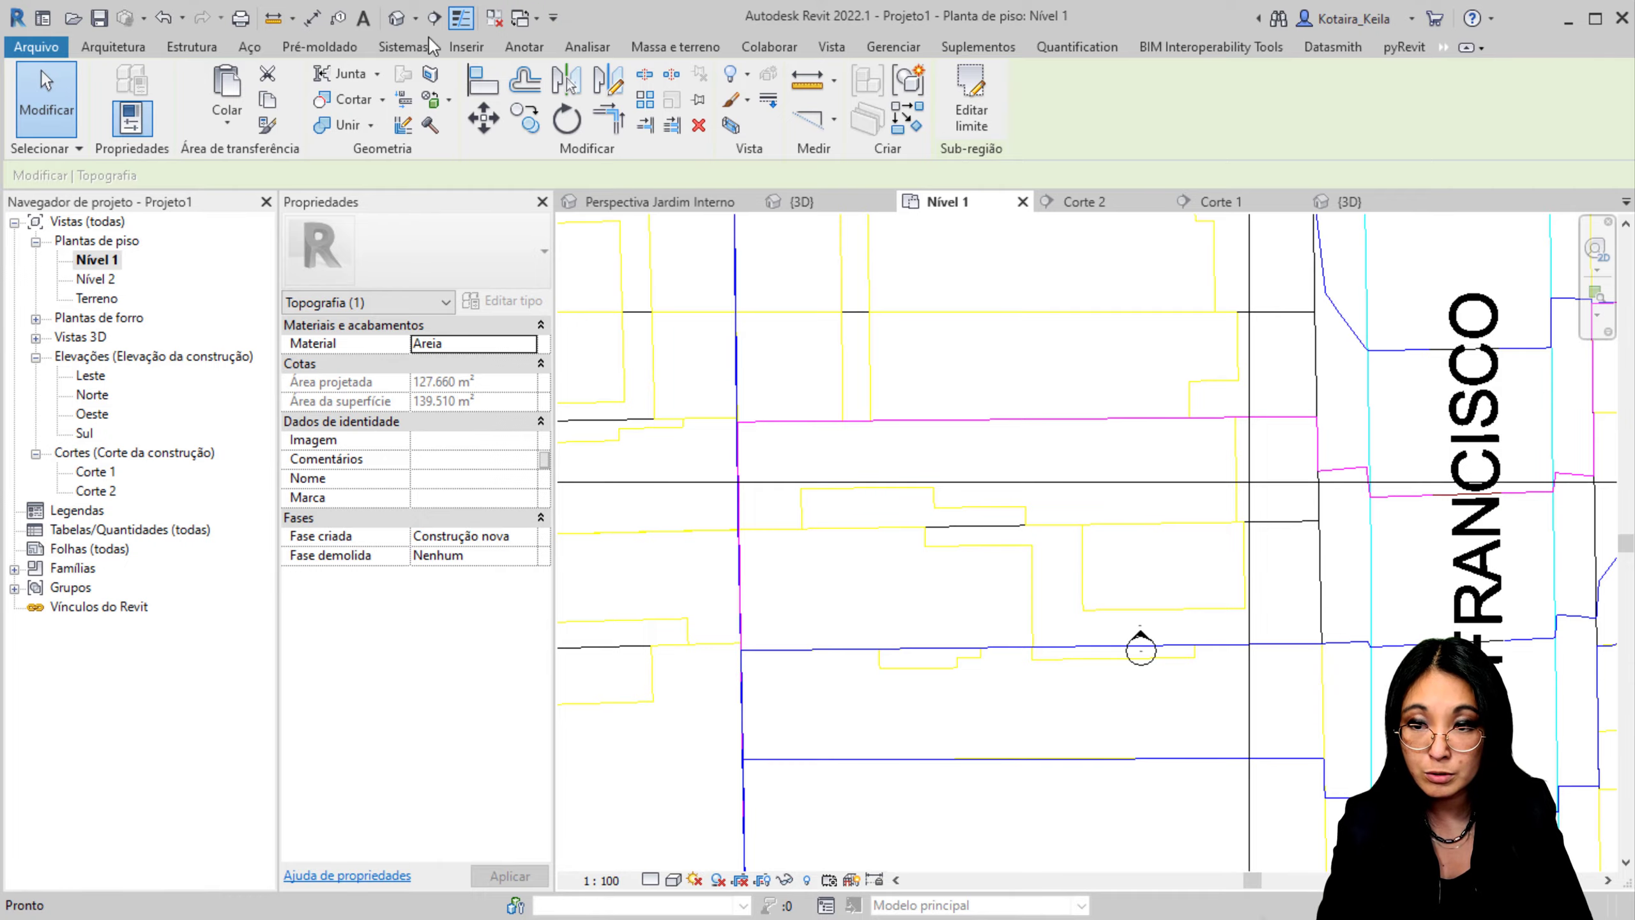
Step: Examine the lot subregion and surrounding topography in the default 3D view, then close it and return to the Nível 1 plan
left_click(400, 26)
scroll(1072, 570, "up", 5)
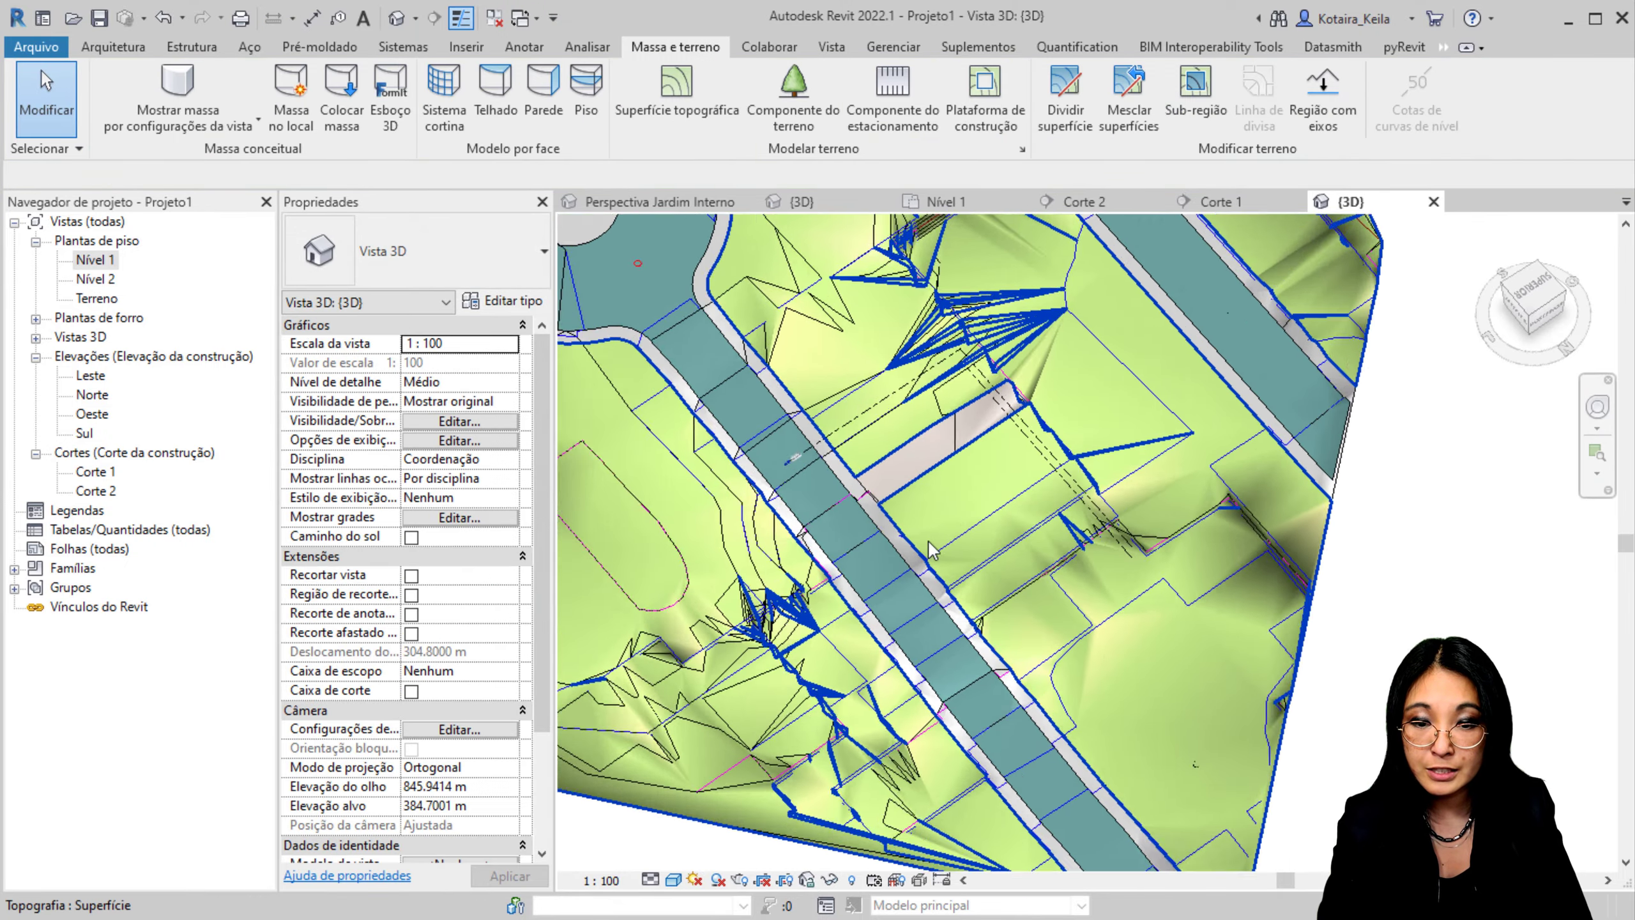
middle_click_drag(1072, 569, 997, 427, "shift")
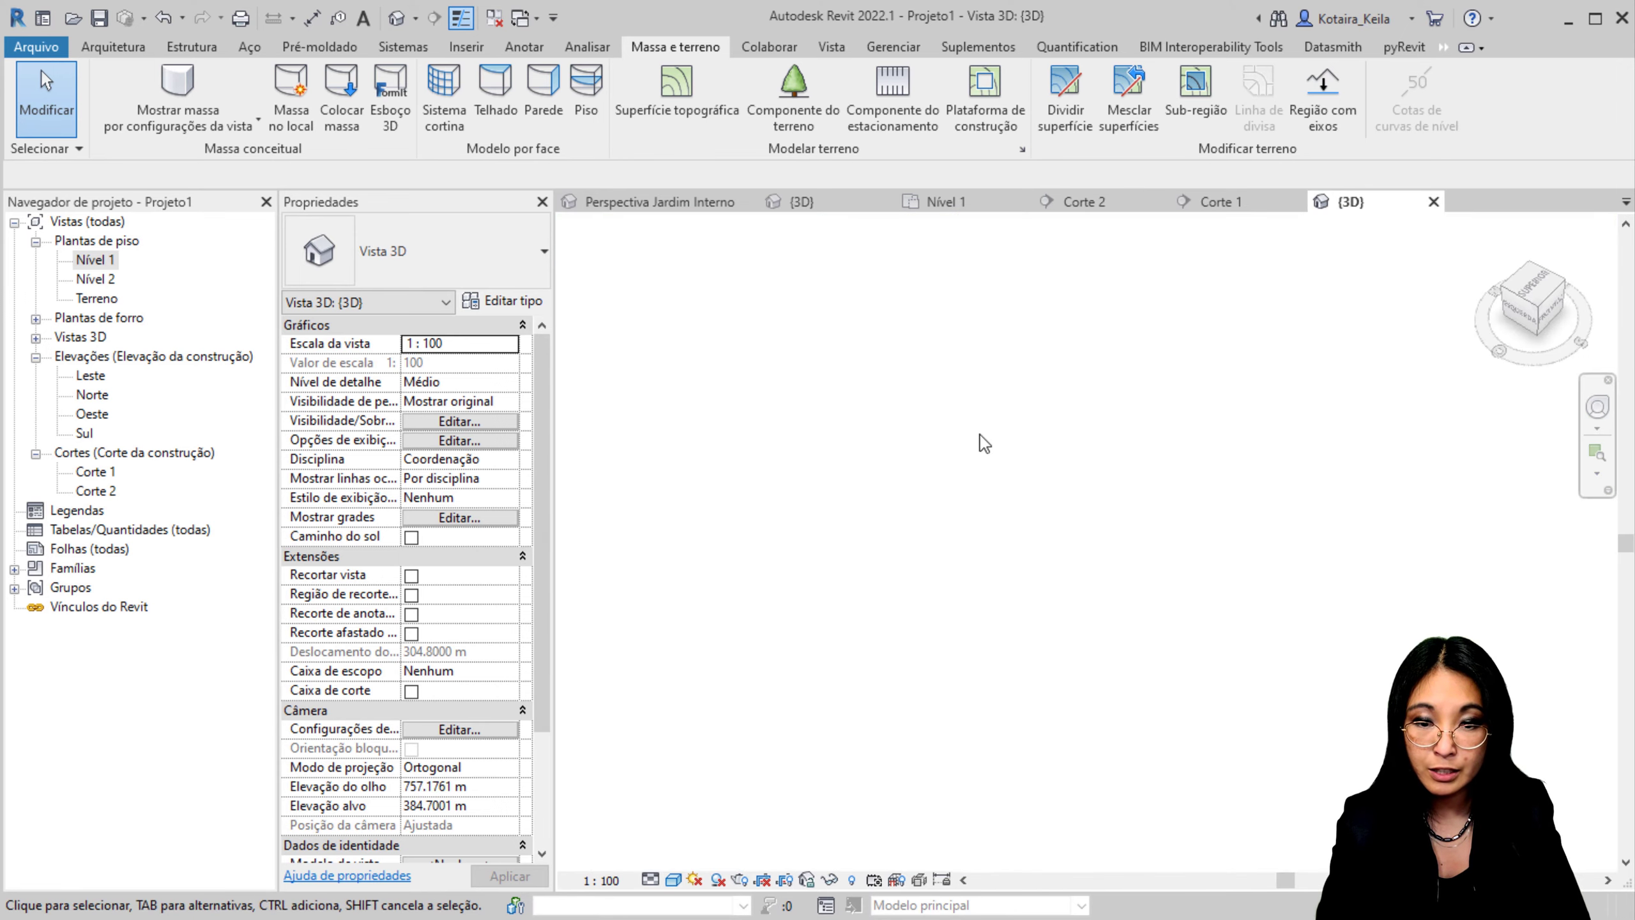
mouse_move(836, 518)
middle_mouse_down("shift")
mouse_move(813, 412)
mouse_move(855, 532)
middle_mouse_up("shift")
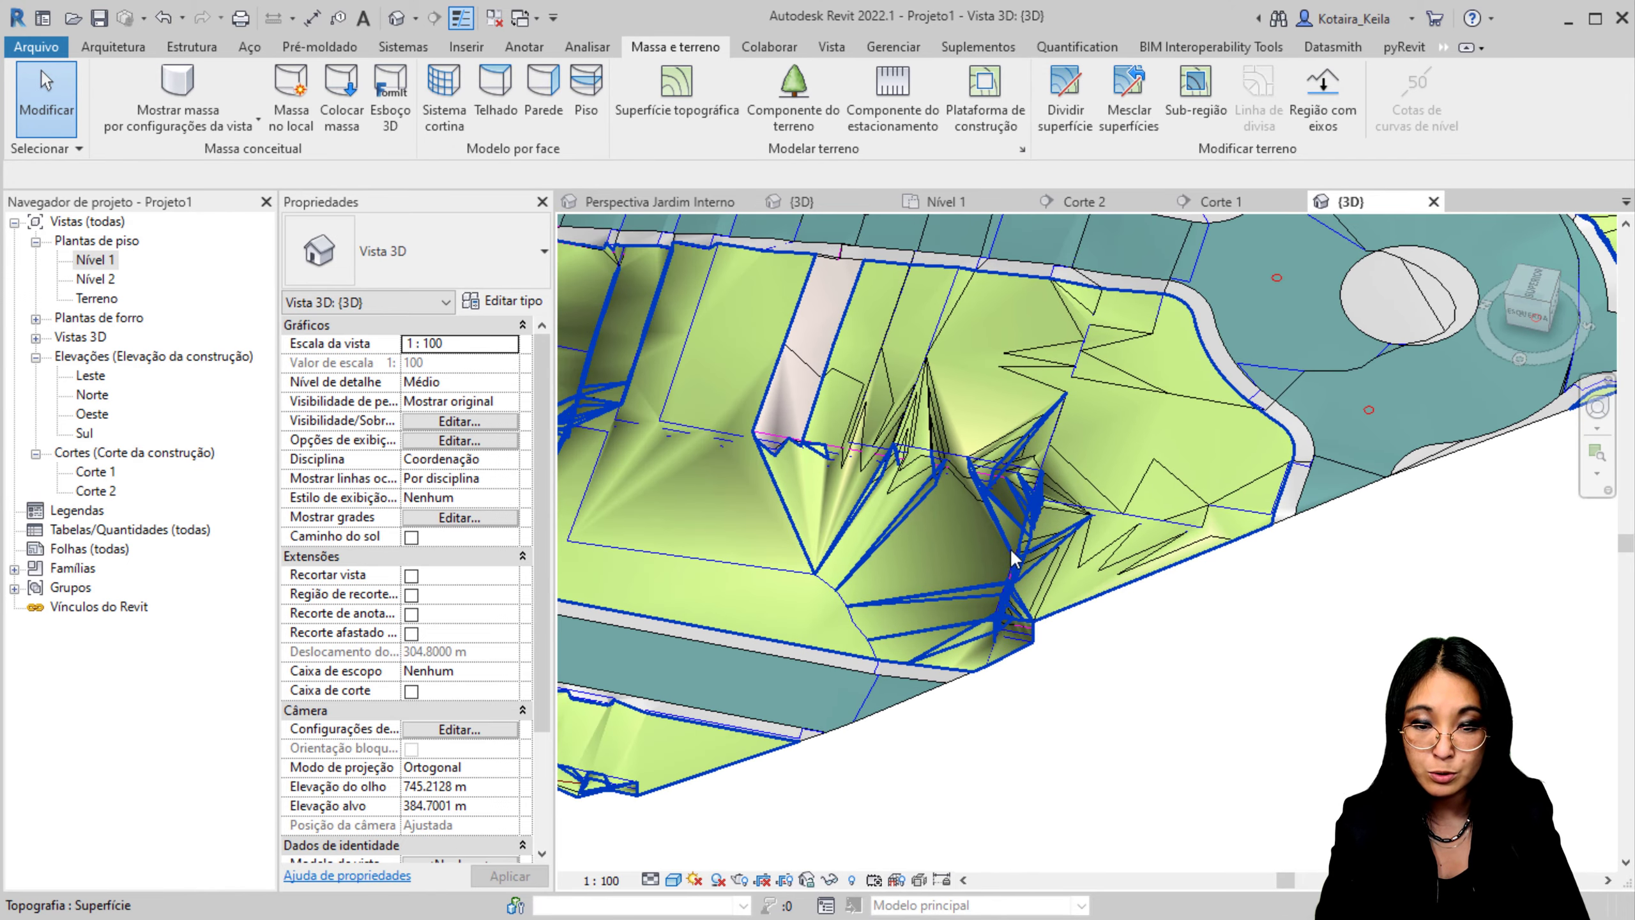
scroll(1024, 540, "up", 2)
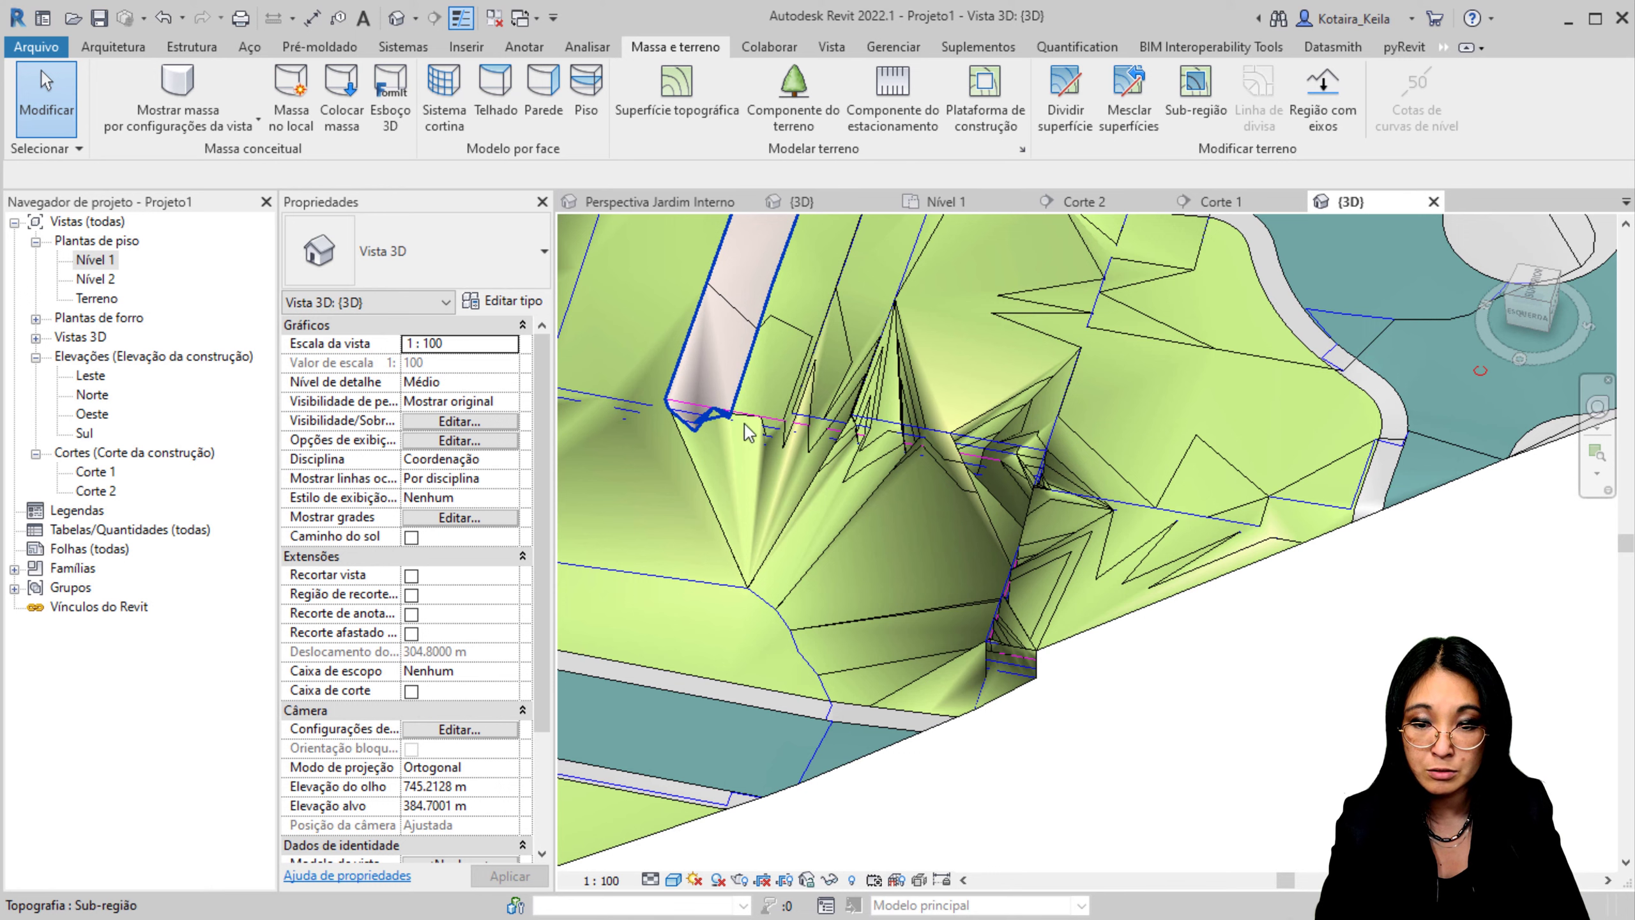
scroll(824, 583, "down", 4)
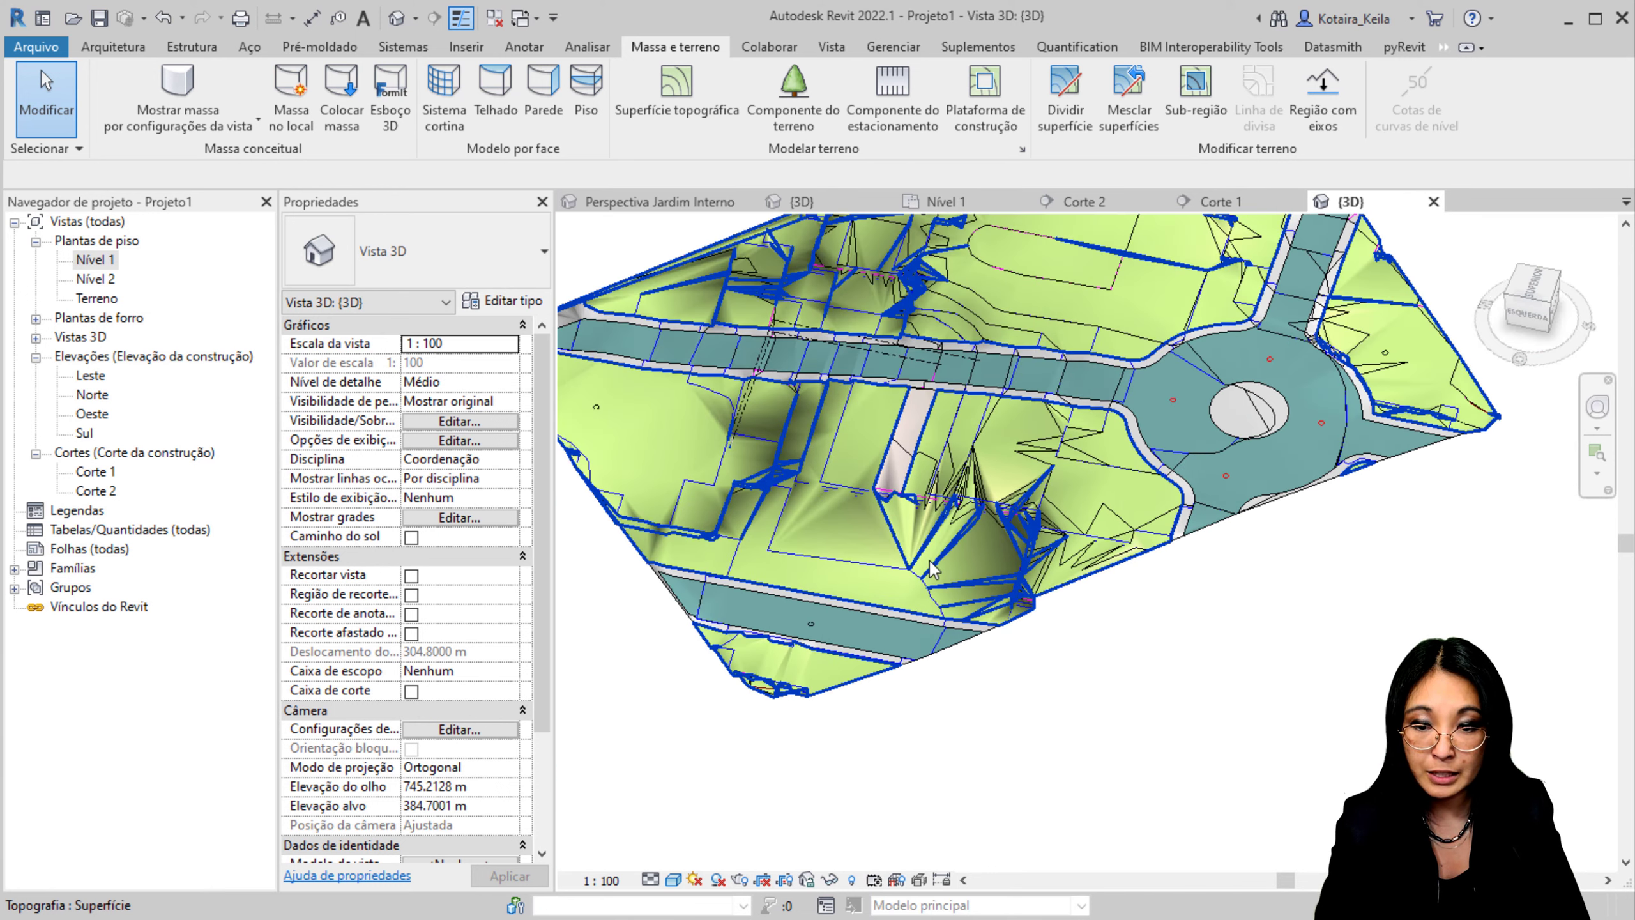
middle_click_drag(1025, 567, 863, 430, "shift")
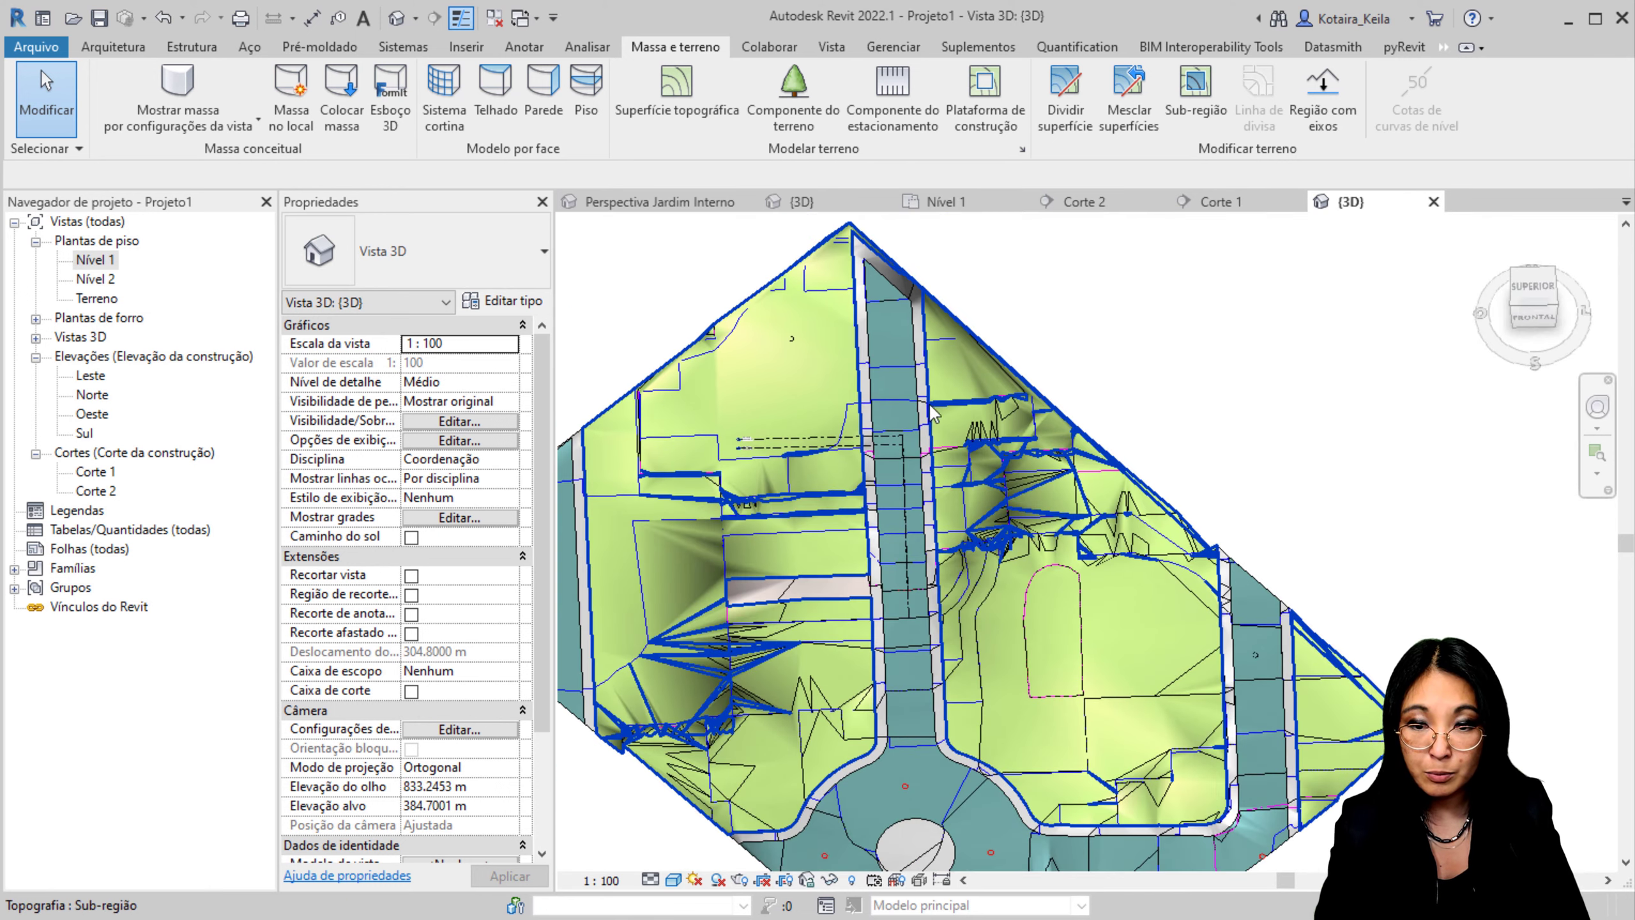
left_click(871, 422)
middle_click_drag(871, 423, 708, 580, "shift")
scroll(838, 610, "down", 7)
scroll(844, 691, "up", 3)
scroll(843, 688, "up", 1)
scroll(844, 688, "down", 2)
middle_click_drag(843, 688, 874, 561)
scroll(954, 714, "up", 3)
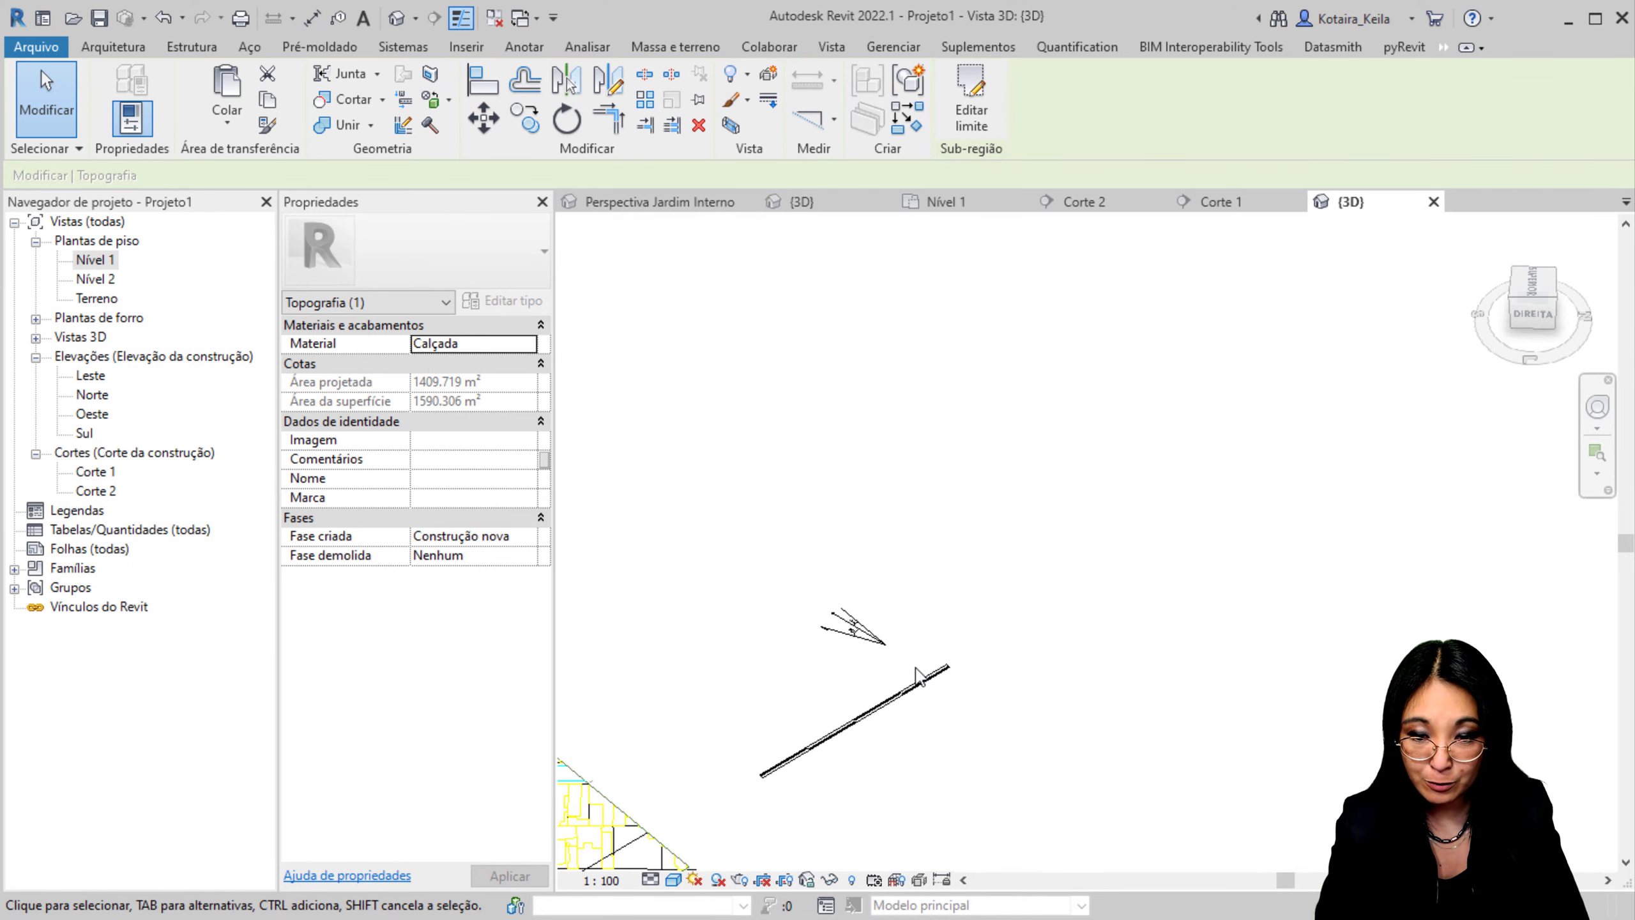
scroll(1038, 531, "up", 2)
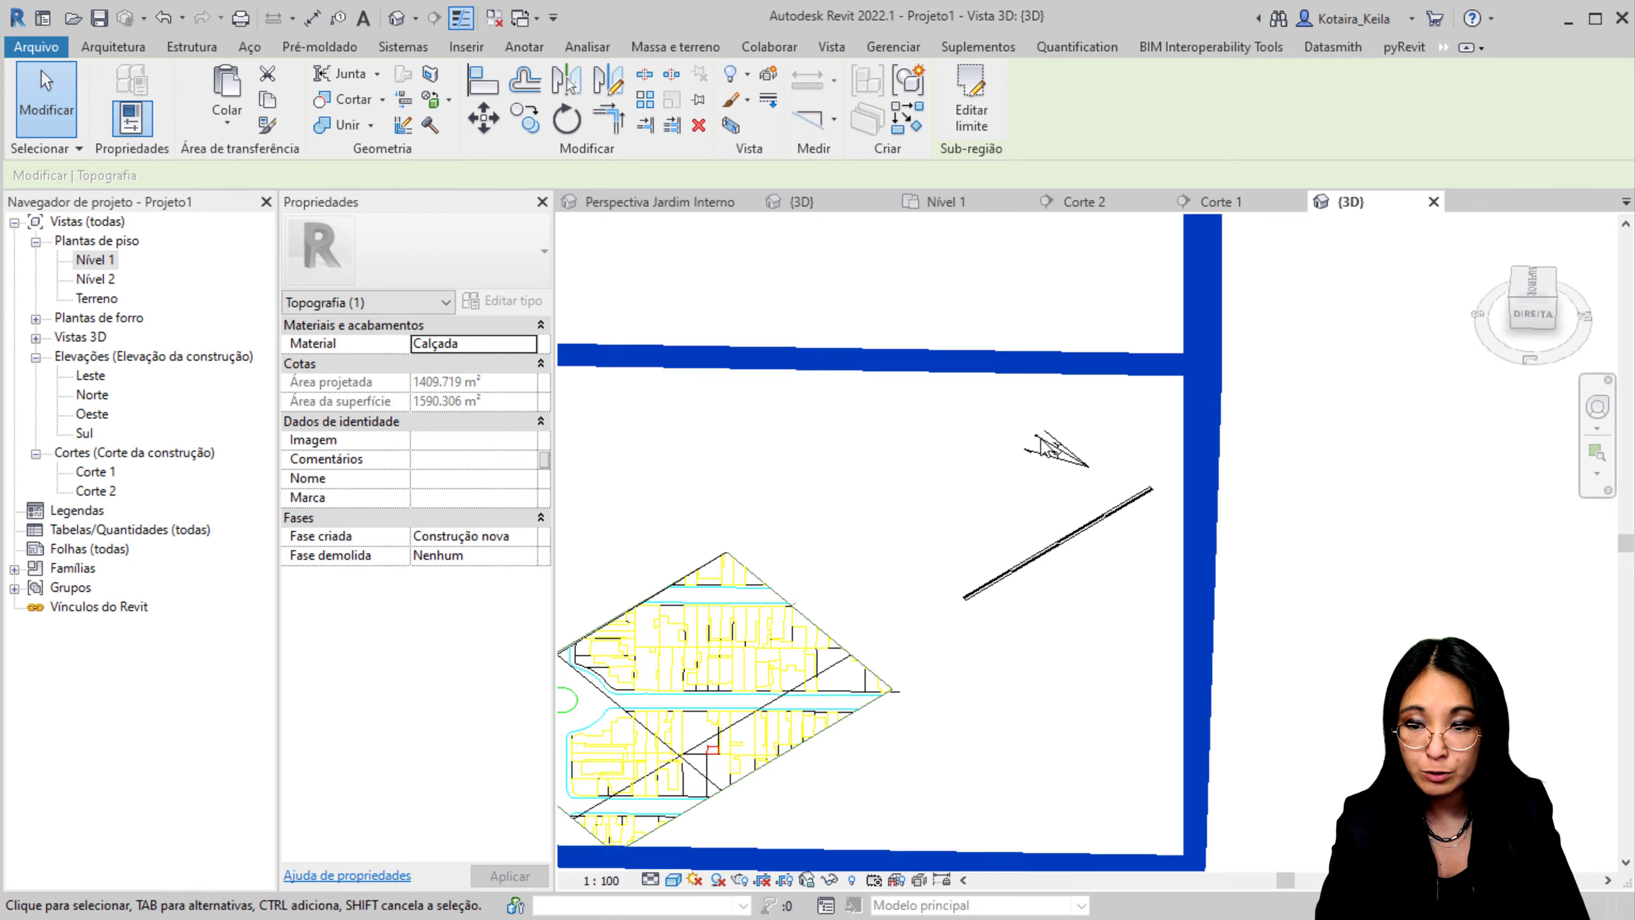
left_click(1434, 202)
left_click(1048, 271)
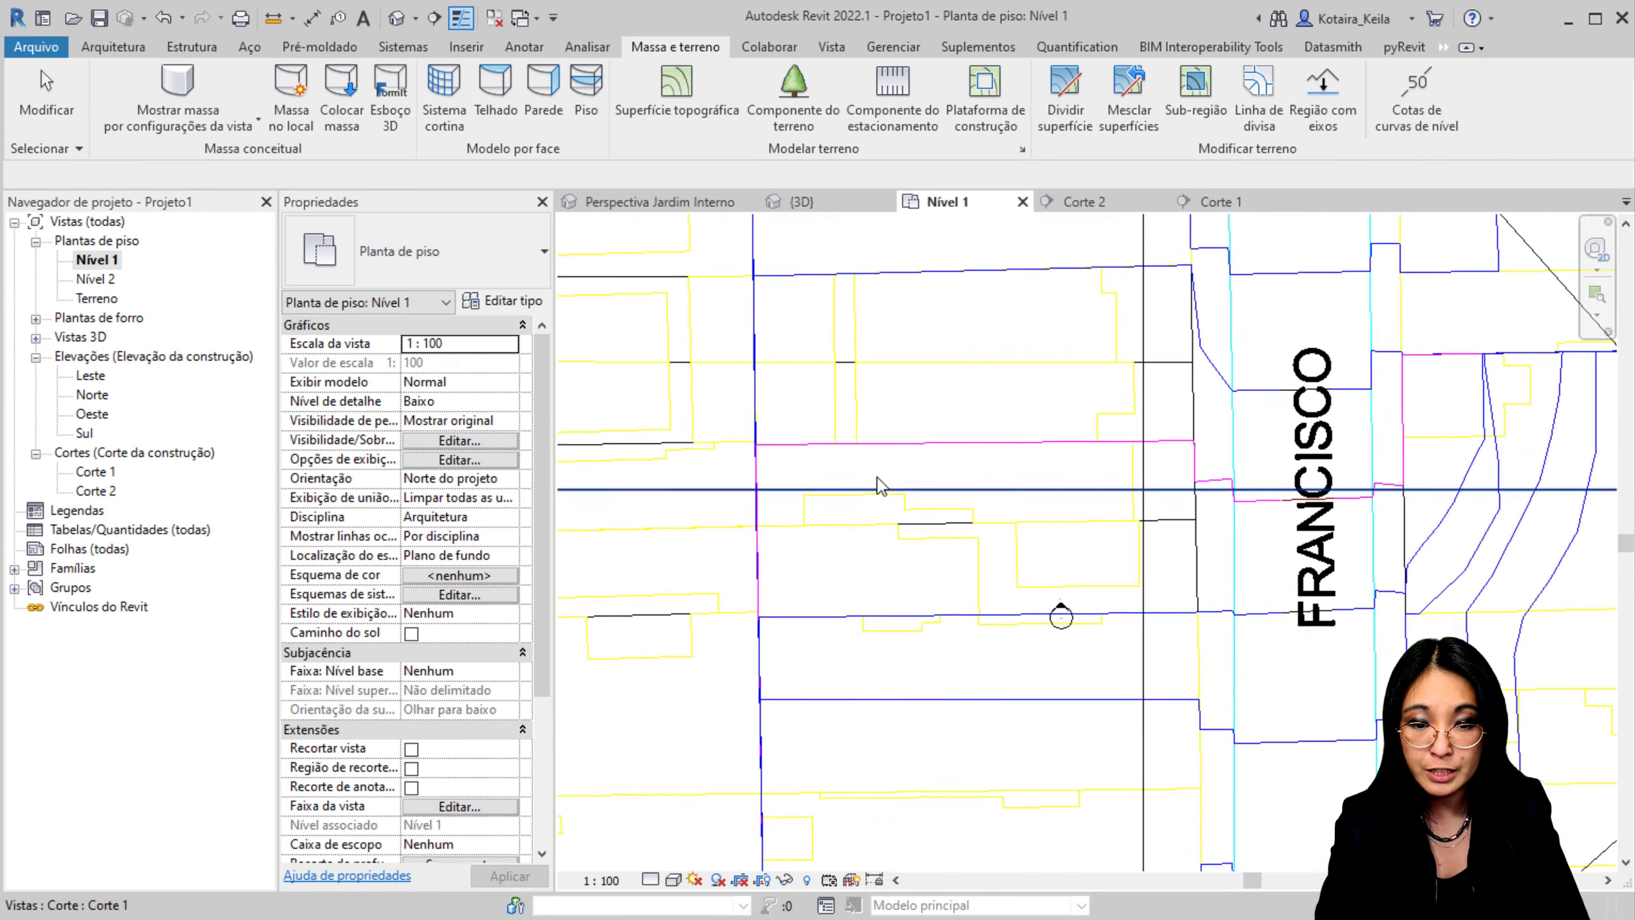
Step: Place the M_Seta norte-2 symbol at the point where the imported drawing's NQ, NG and NM north lines meet, and select it
scroll(999, 539, "down", 5)
scroll(833, 365, "down", 3)
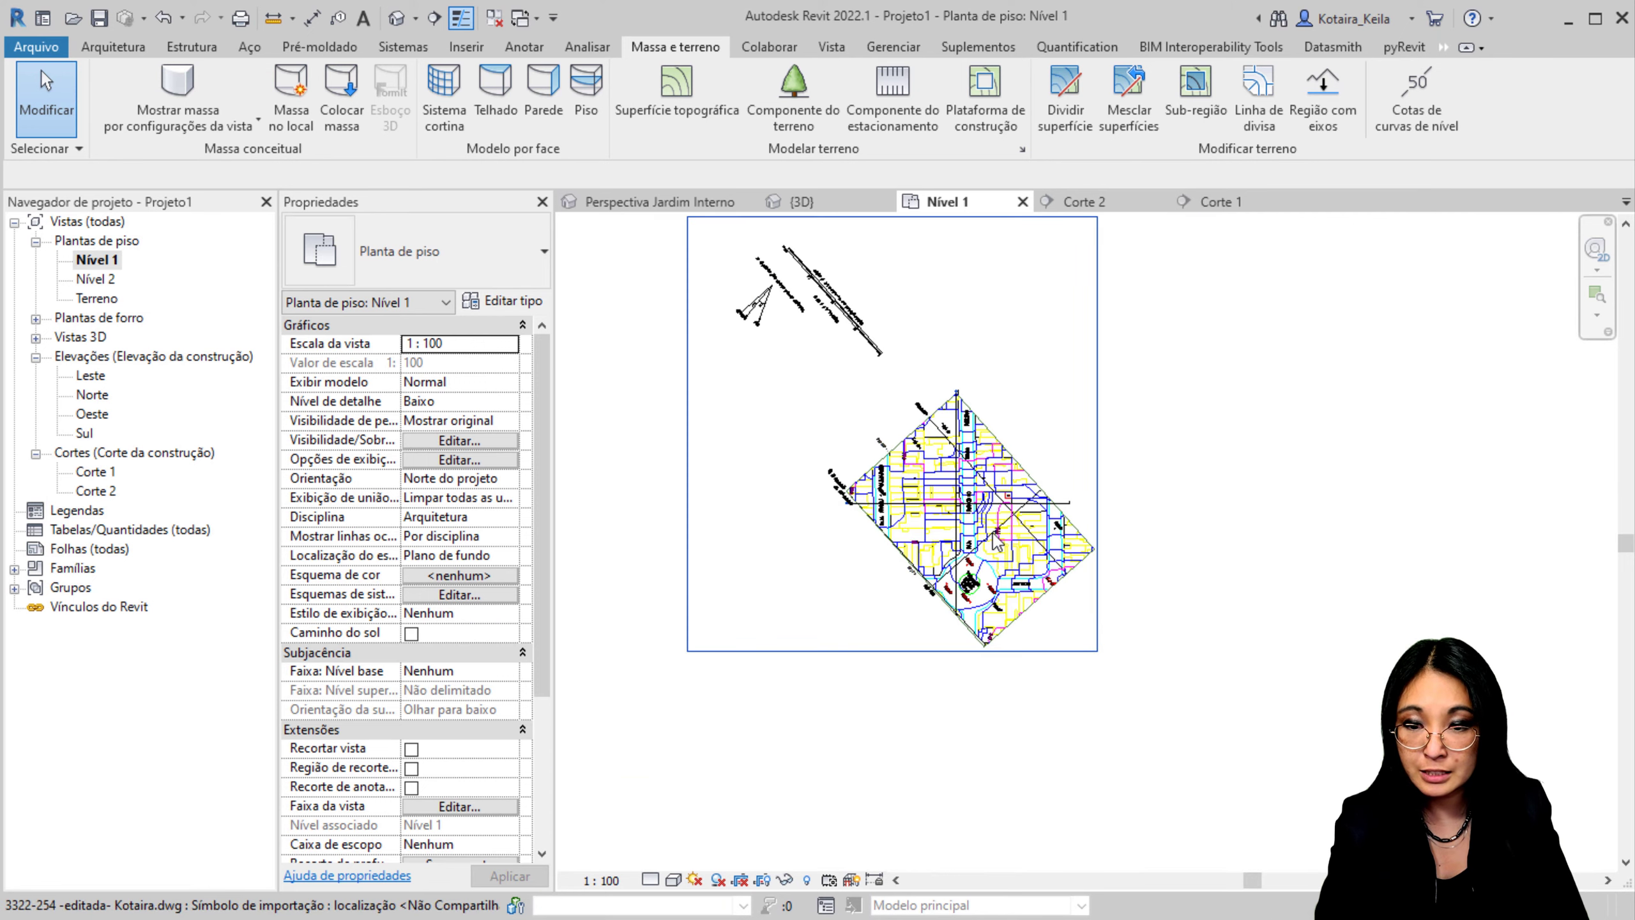
scroll(780, 328, "up", 8)
scroll(780, 329, "up", 3)
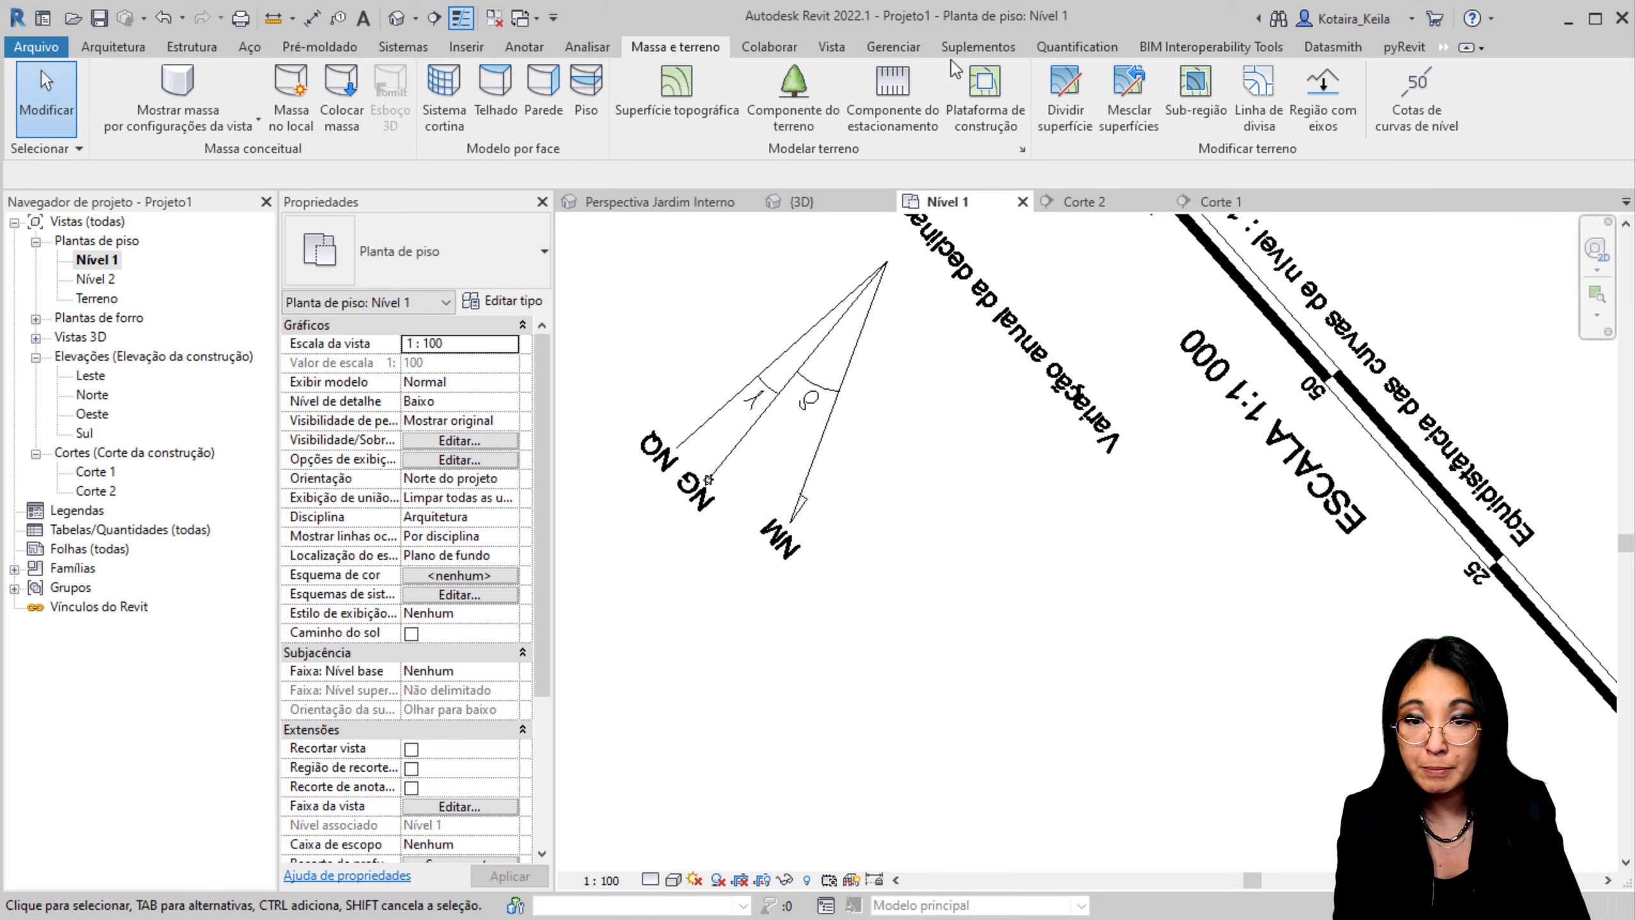
left_click(525, 47)
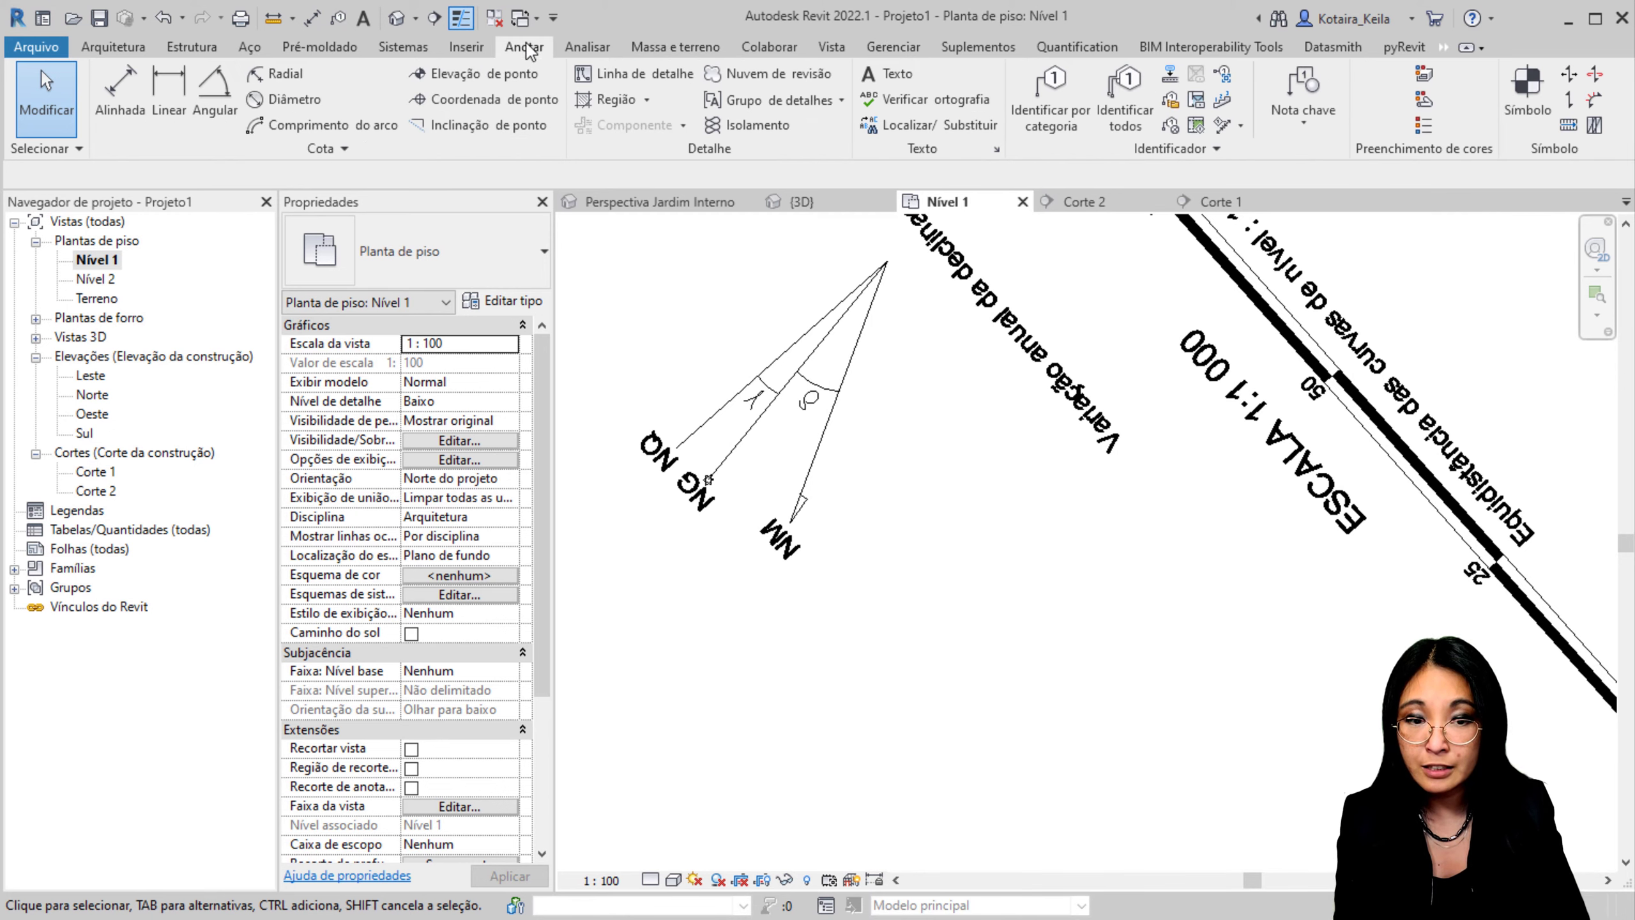
left_click(1517, 112)
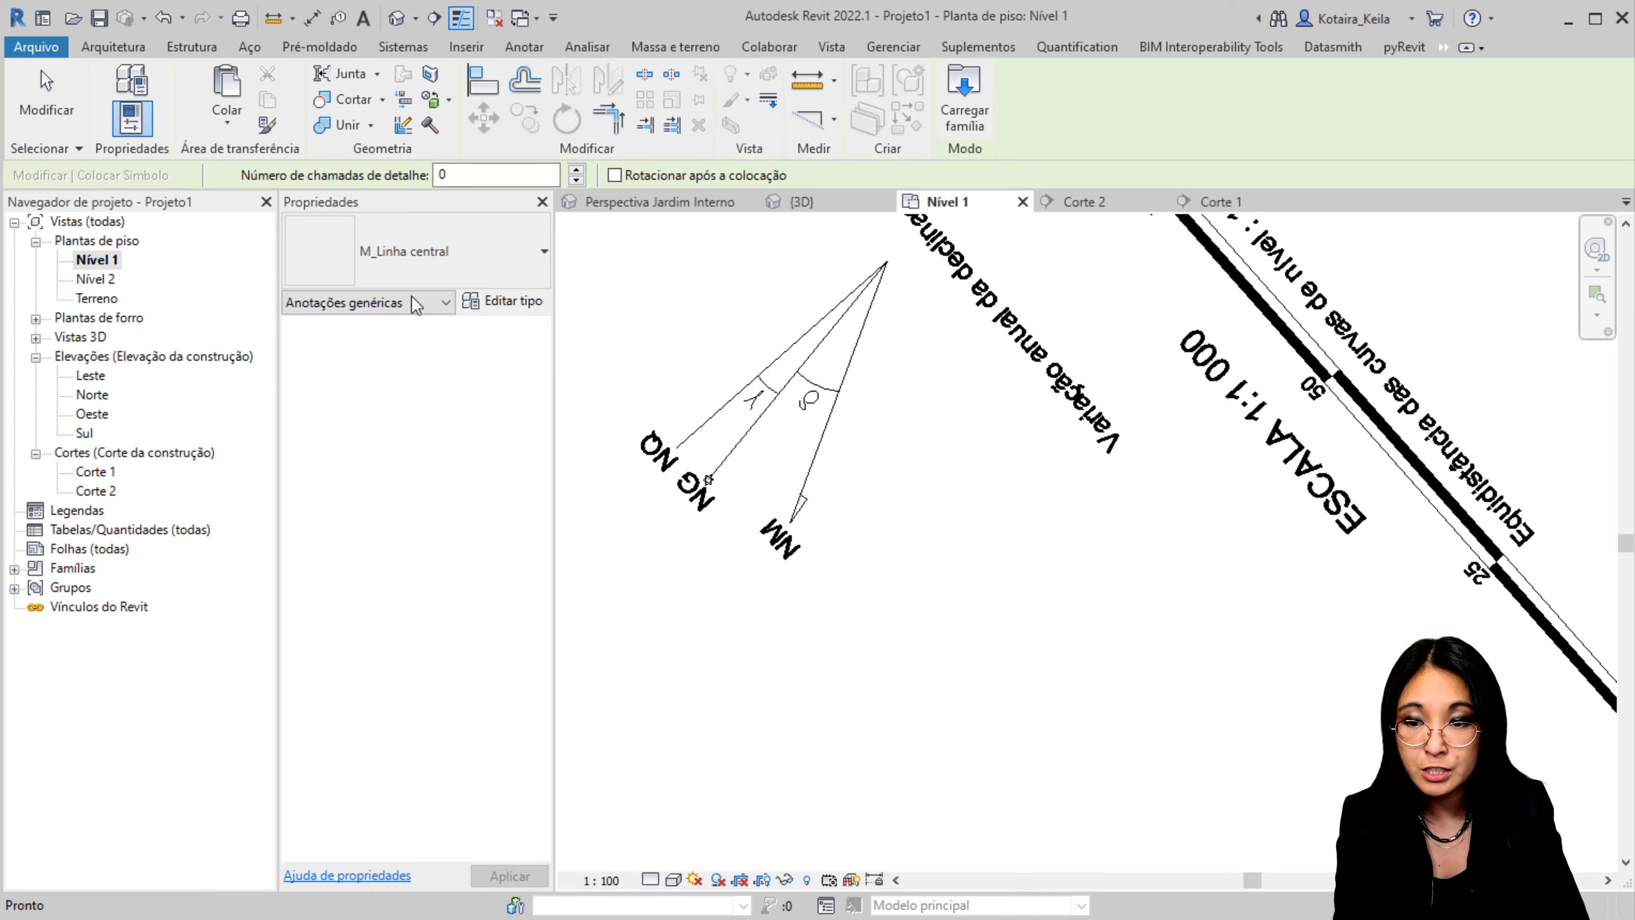
left_click(412, 250)
left_click(364, 406)
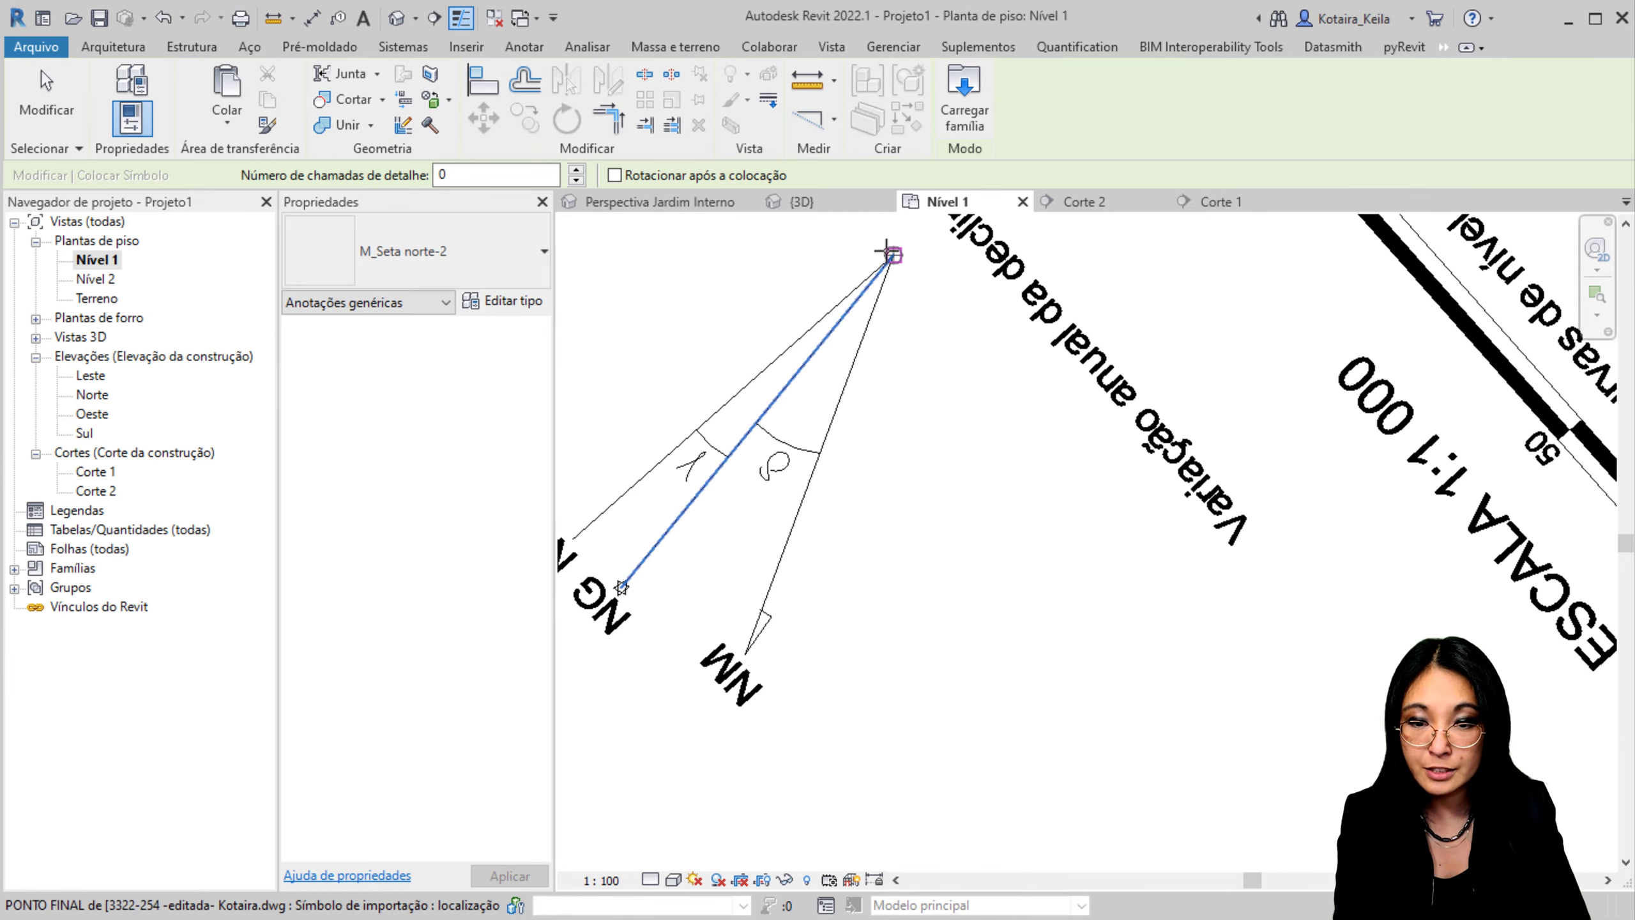
scroll(892, 258, "up", 4)
scroll(927, 348, "down", 5)
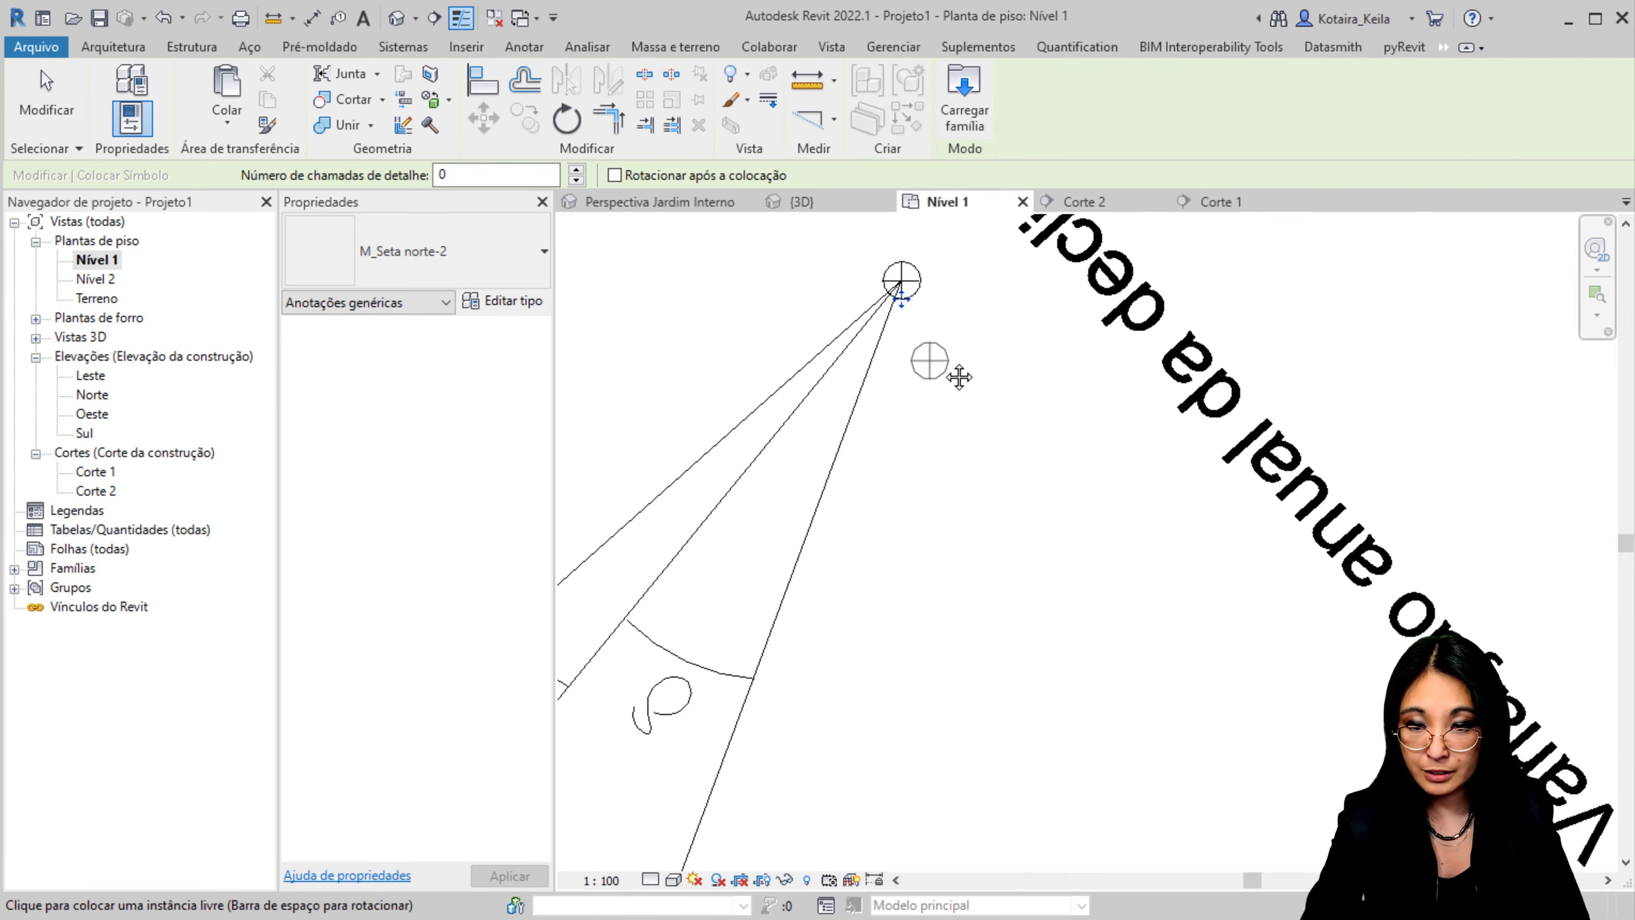
key("Escape")
key("Escape")
middle_click_drag(1050, 387, 1027, 490)
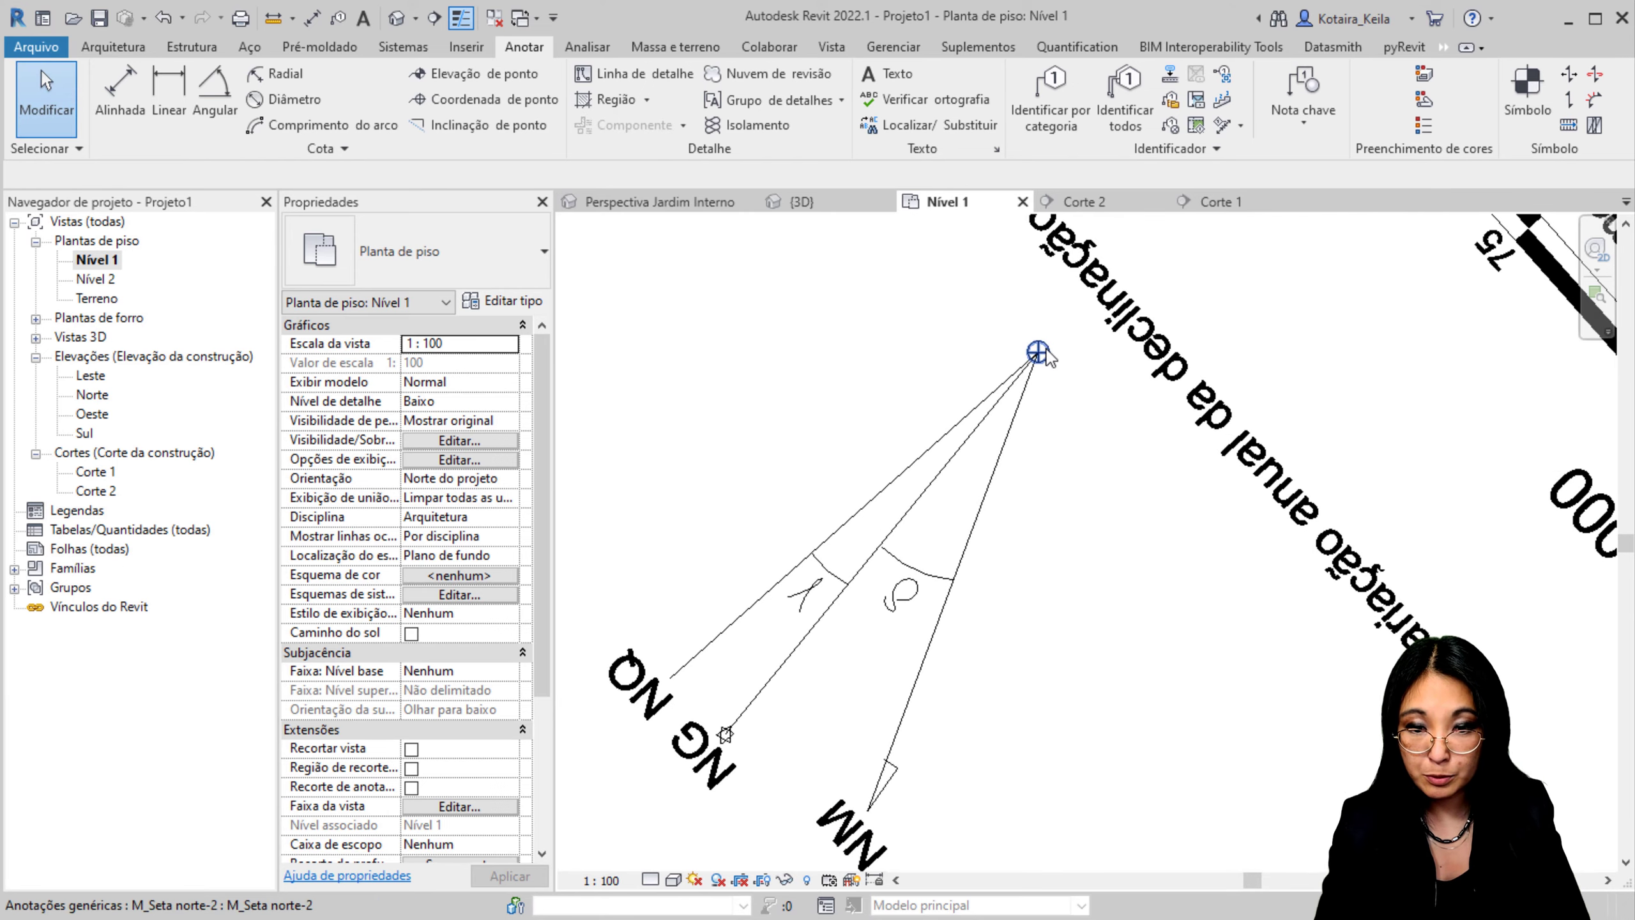
left_click(1001, 451)
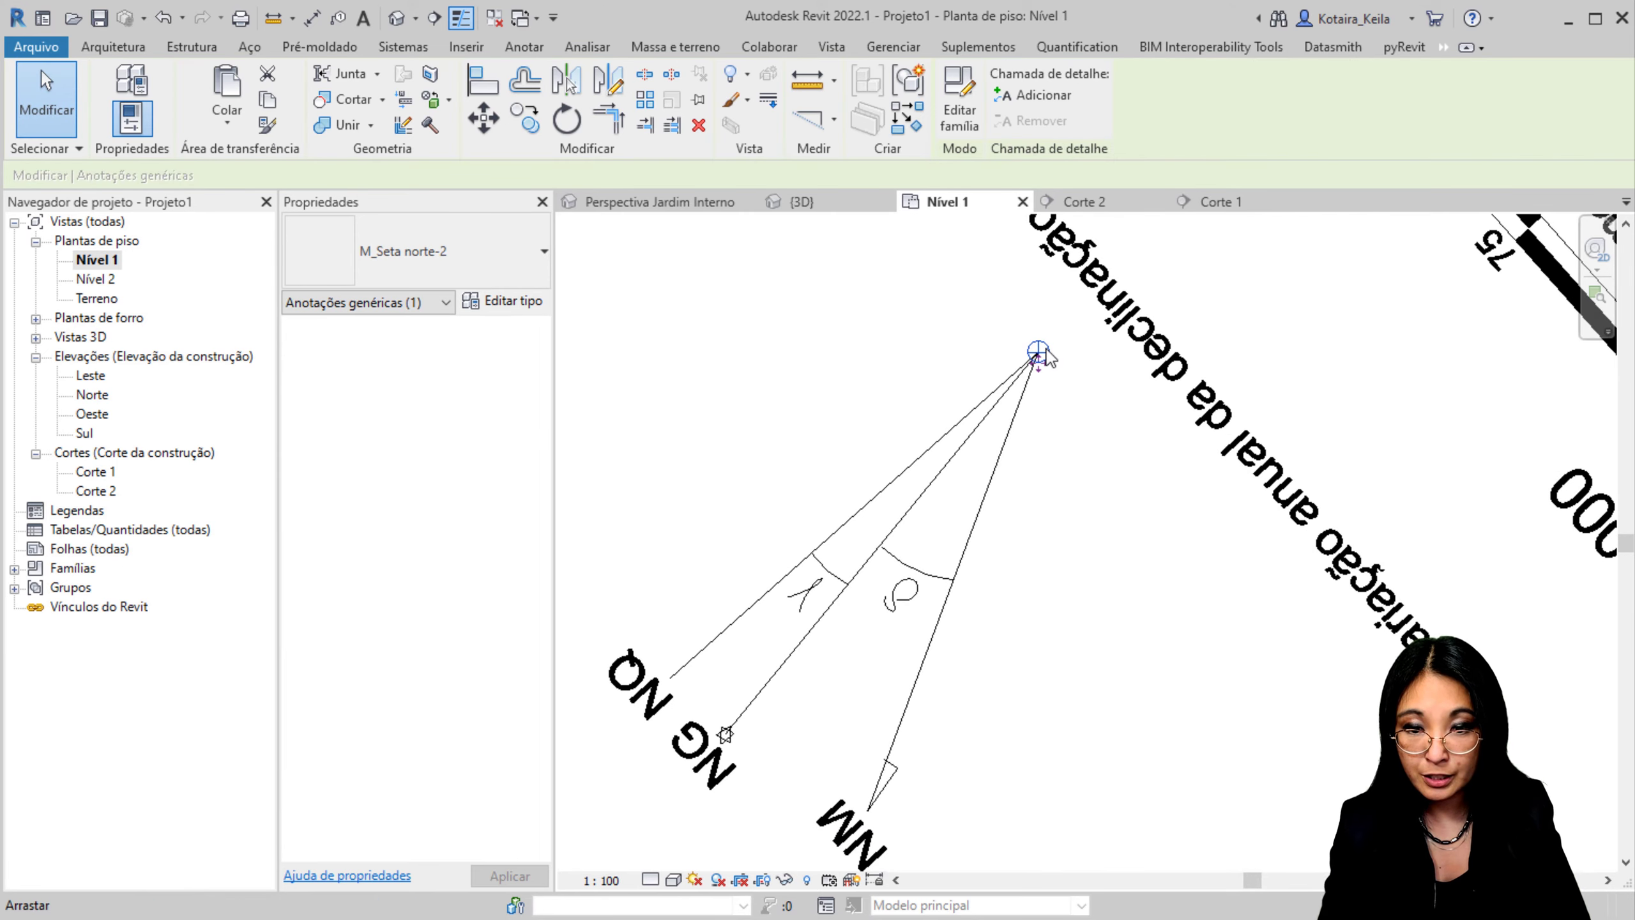
Step: Edit the M_Seta norte-2 family and create a triangular filled region joining the circle's upper, left and right quadrant points
left_click(960, 101)
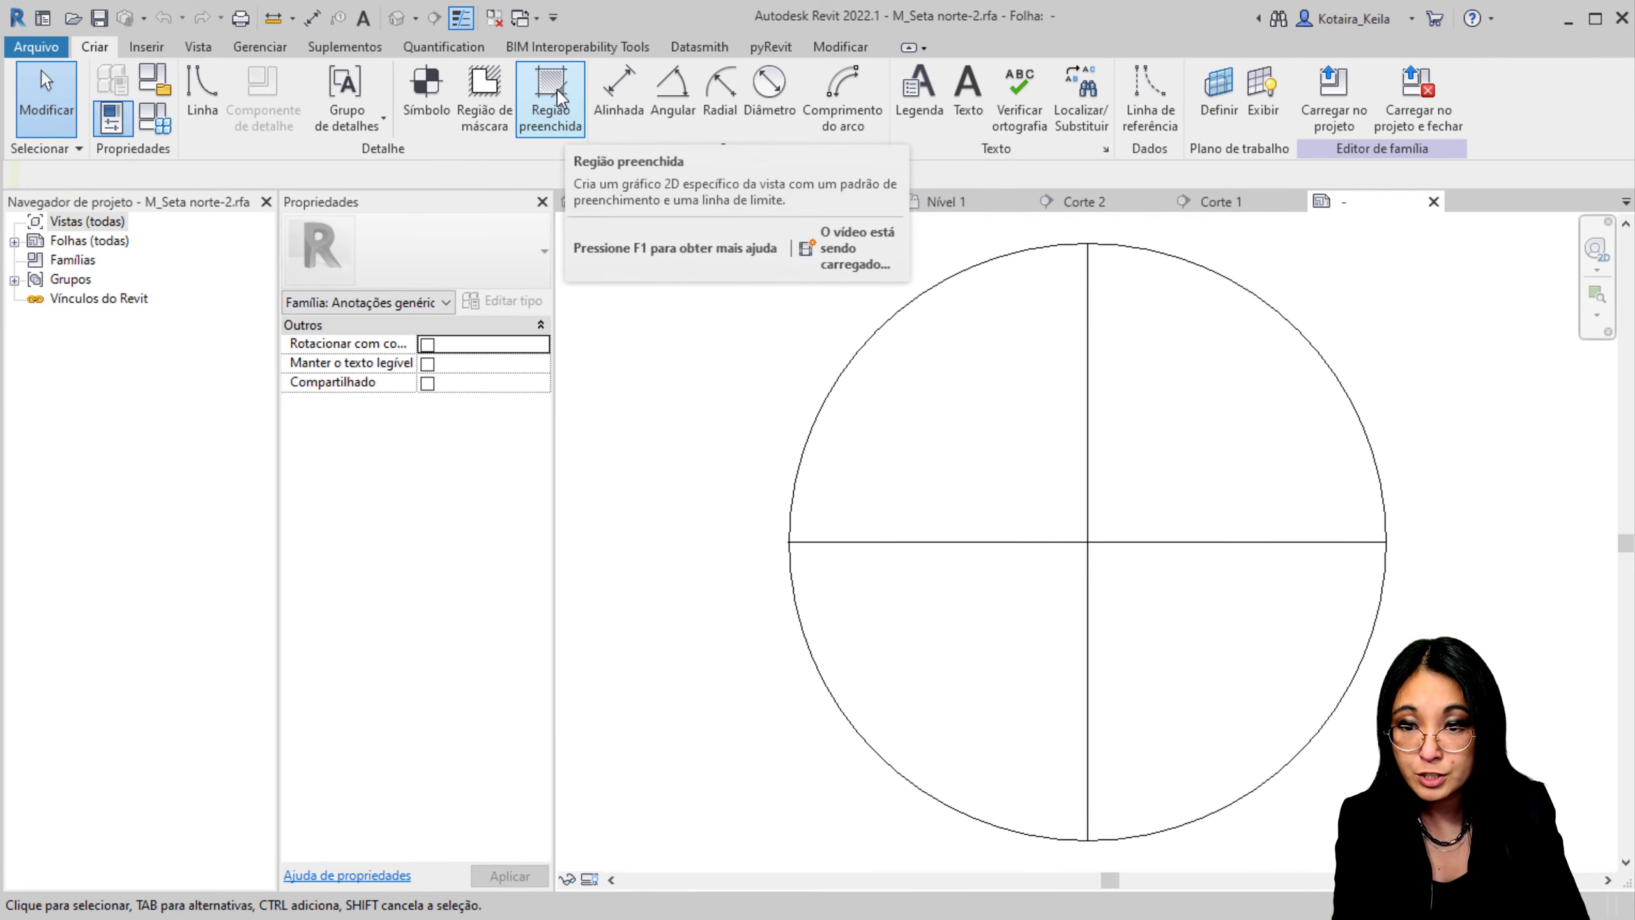
left_click(565, 125)
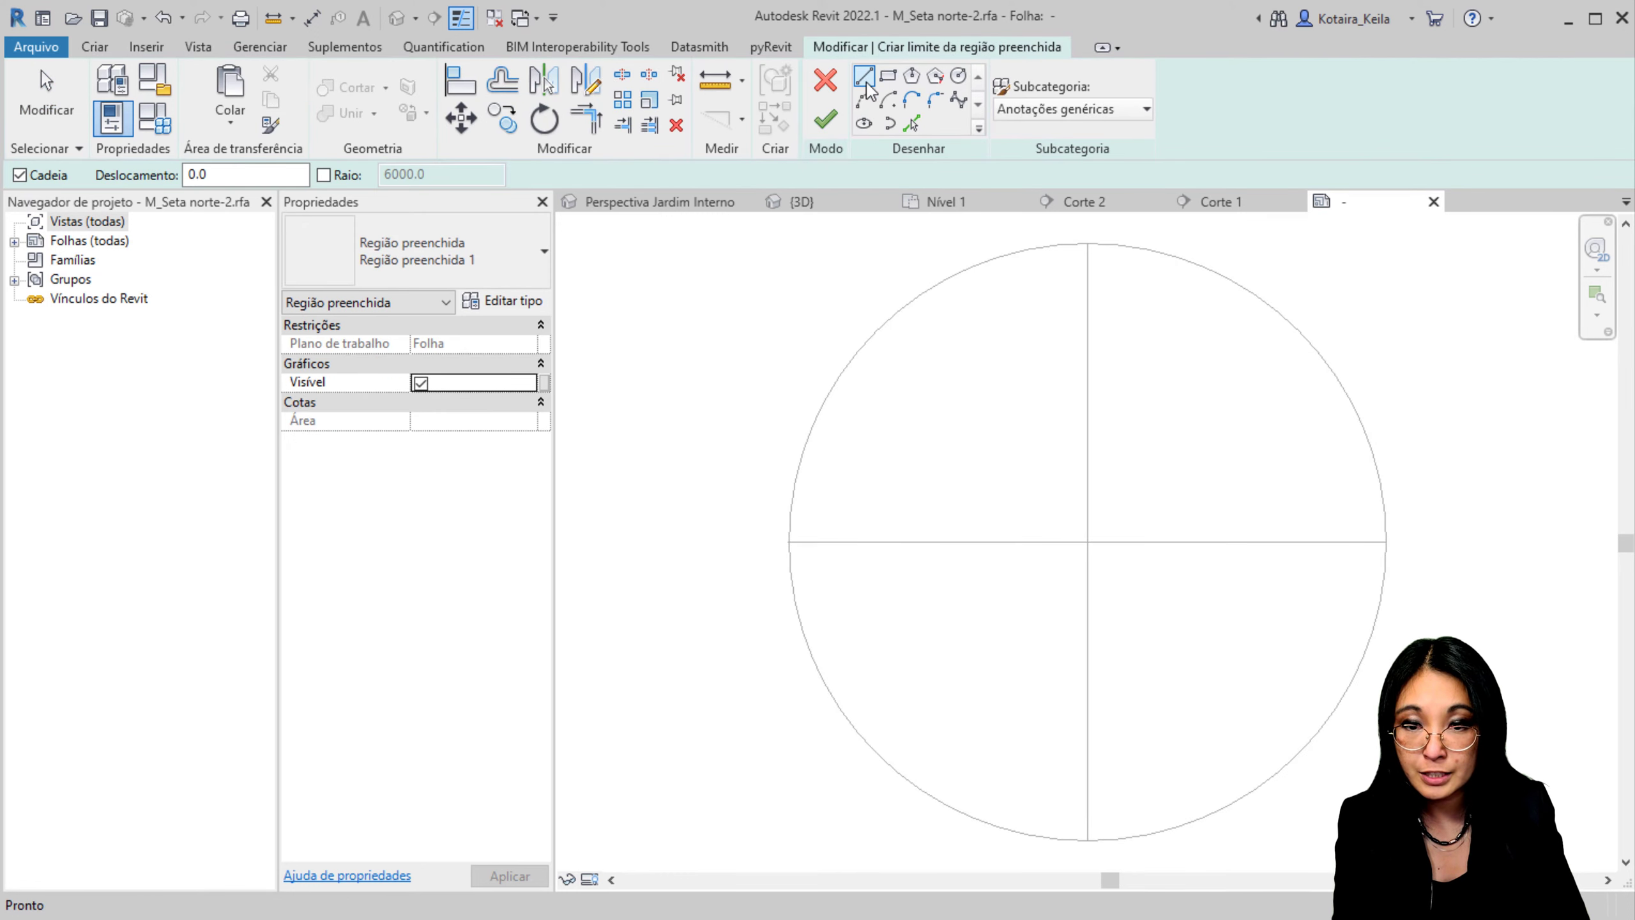
left_click(1088, 243)
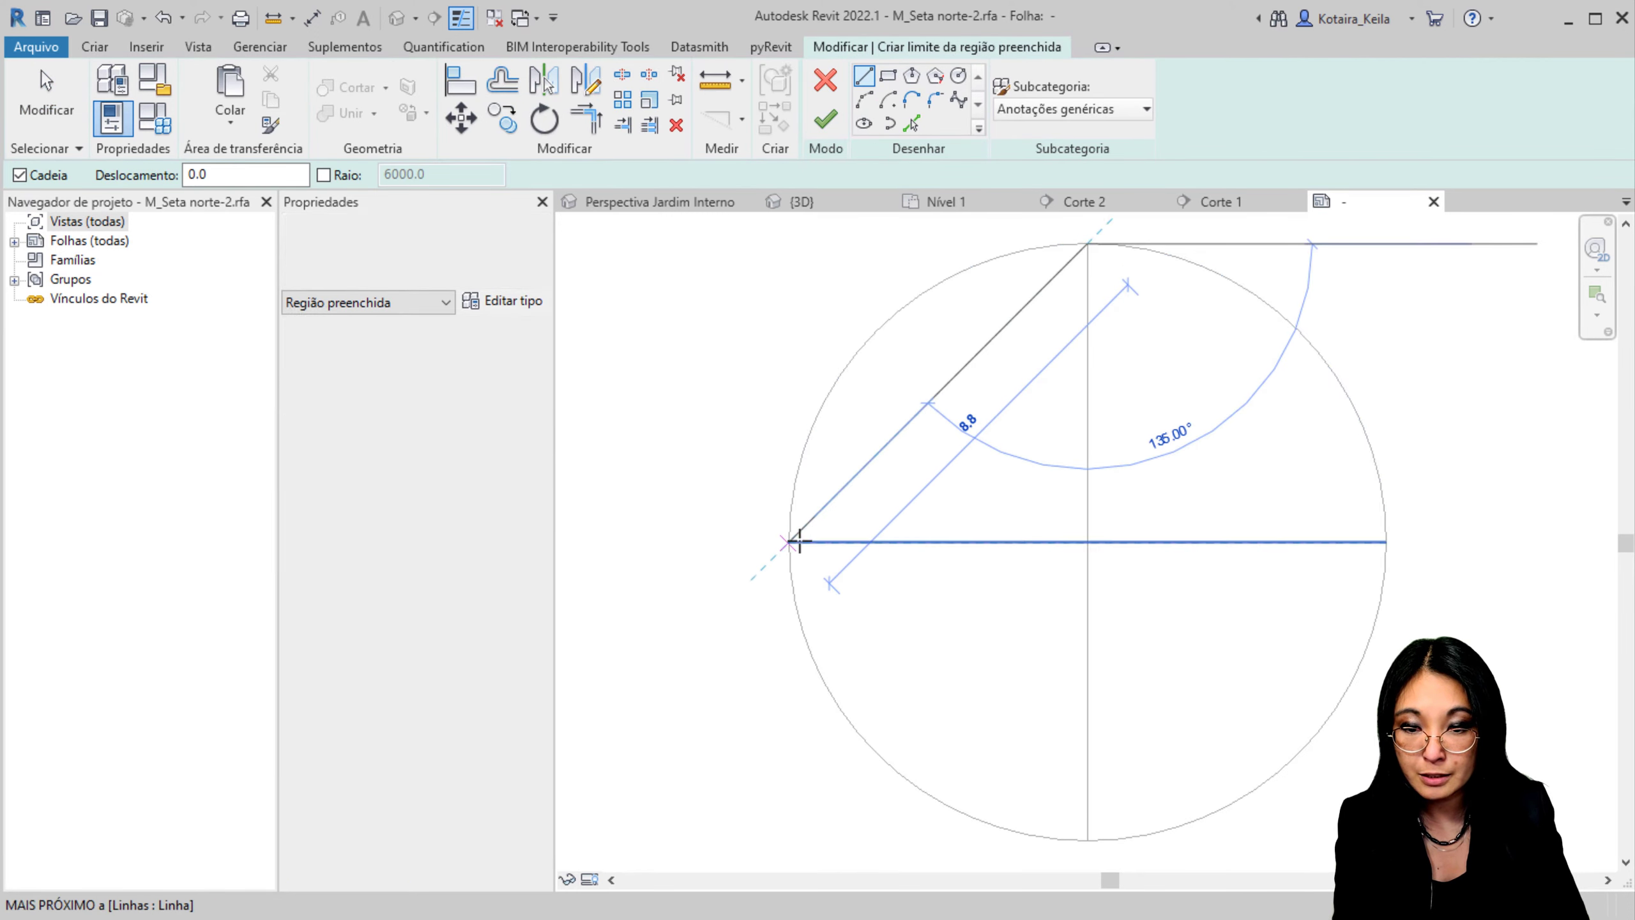
left_click(796, 541)
left_click(1088, 243)
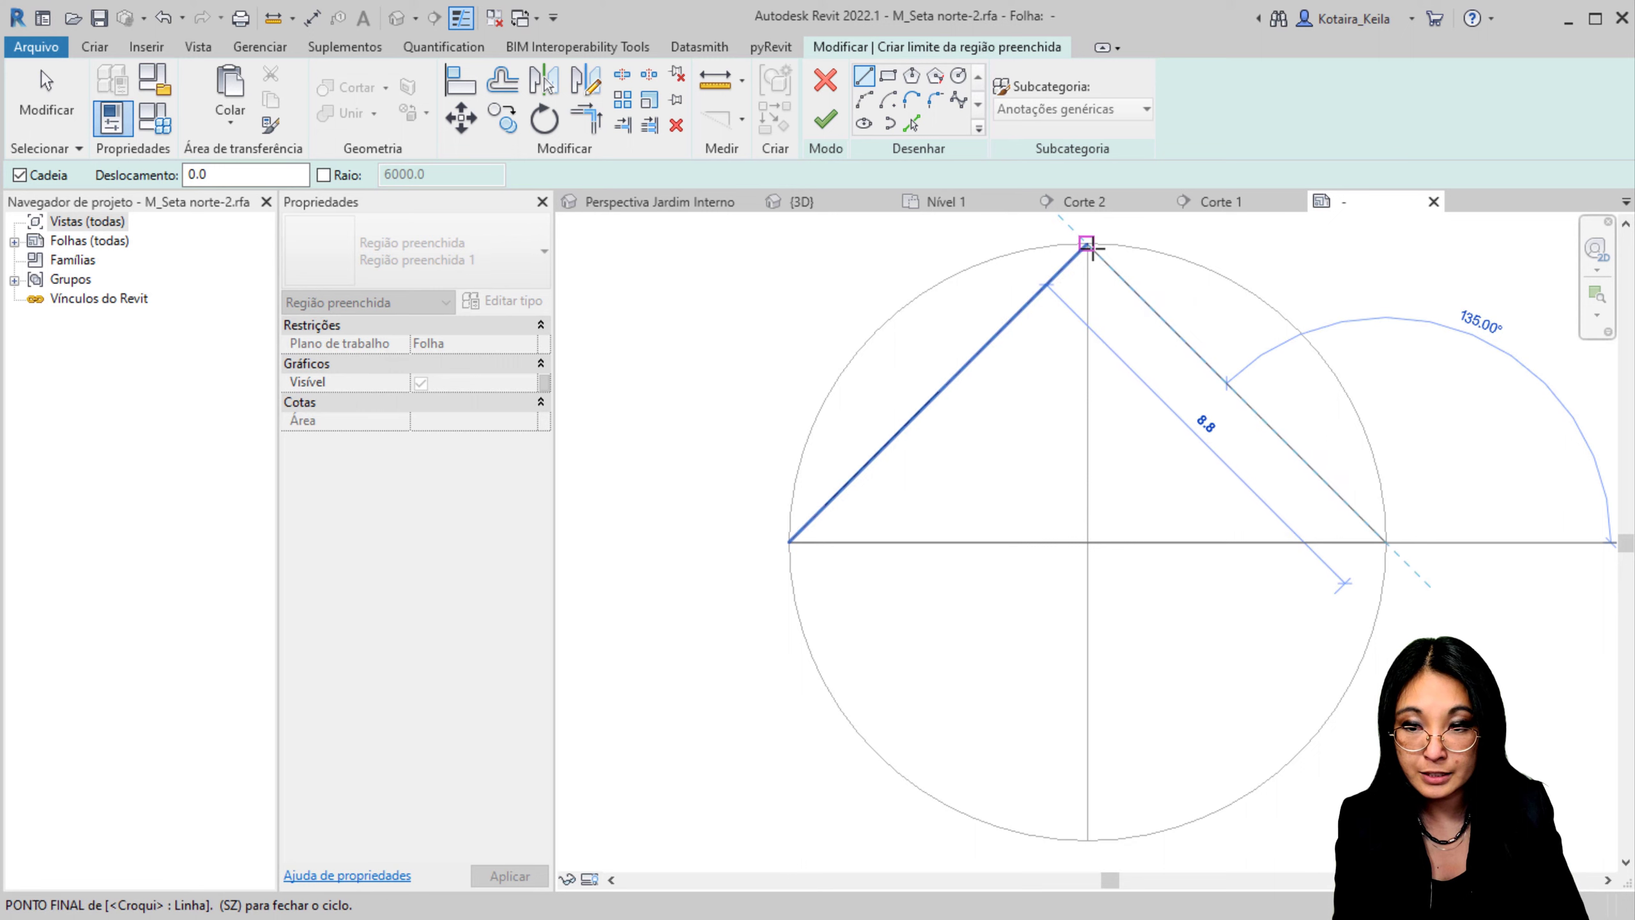
left_click(825, 119)
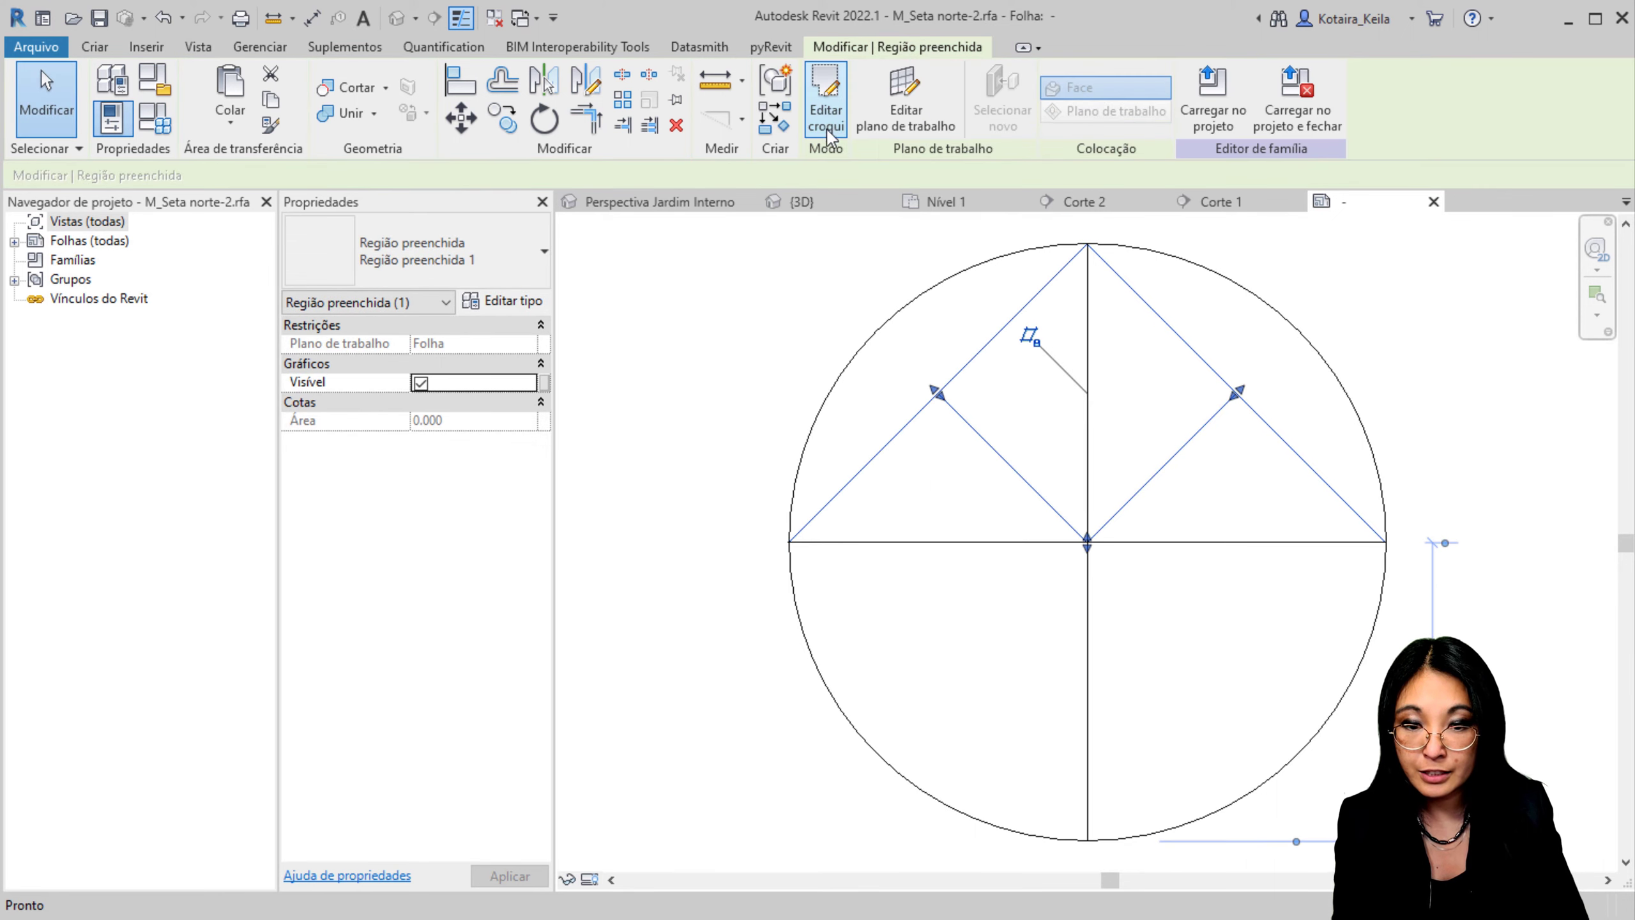
Step: Set the foreground fill pattern of the Região preenchida 1 type to <Preenchimento sólido>
left_click(513, 301)
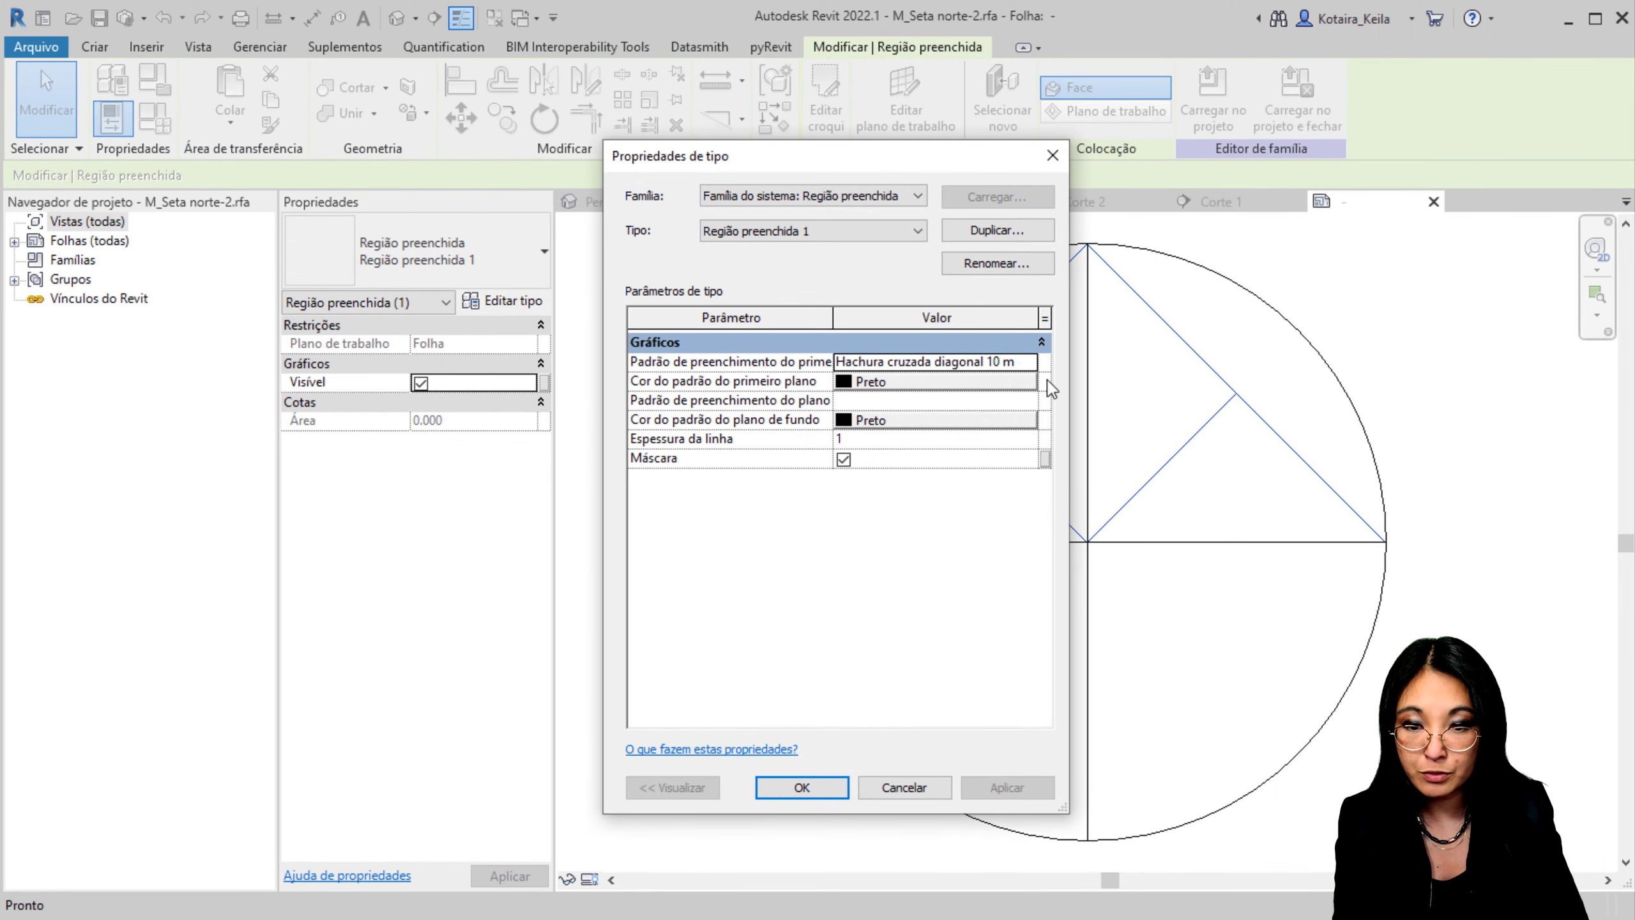
left_click(1030, 361)
left_click(1286, 298)
left_click(1383, 652)
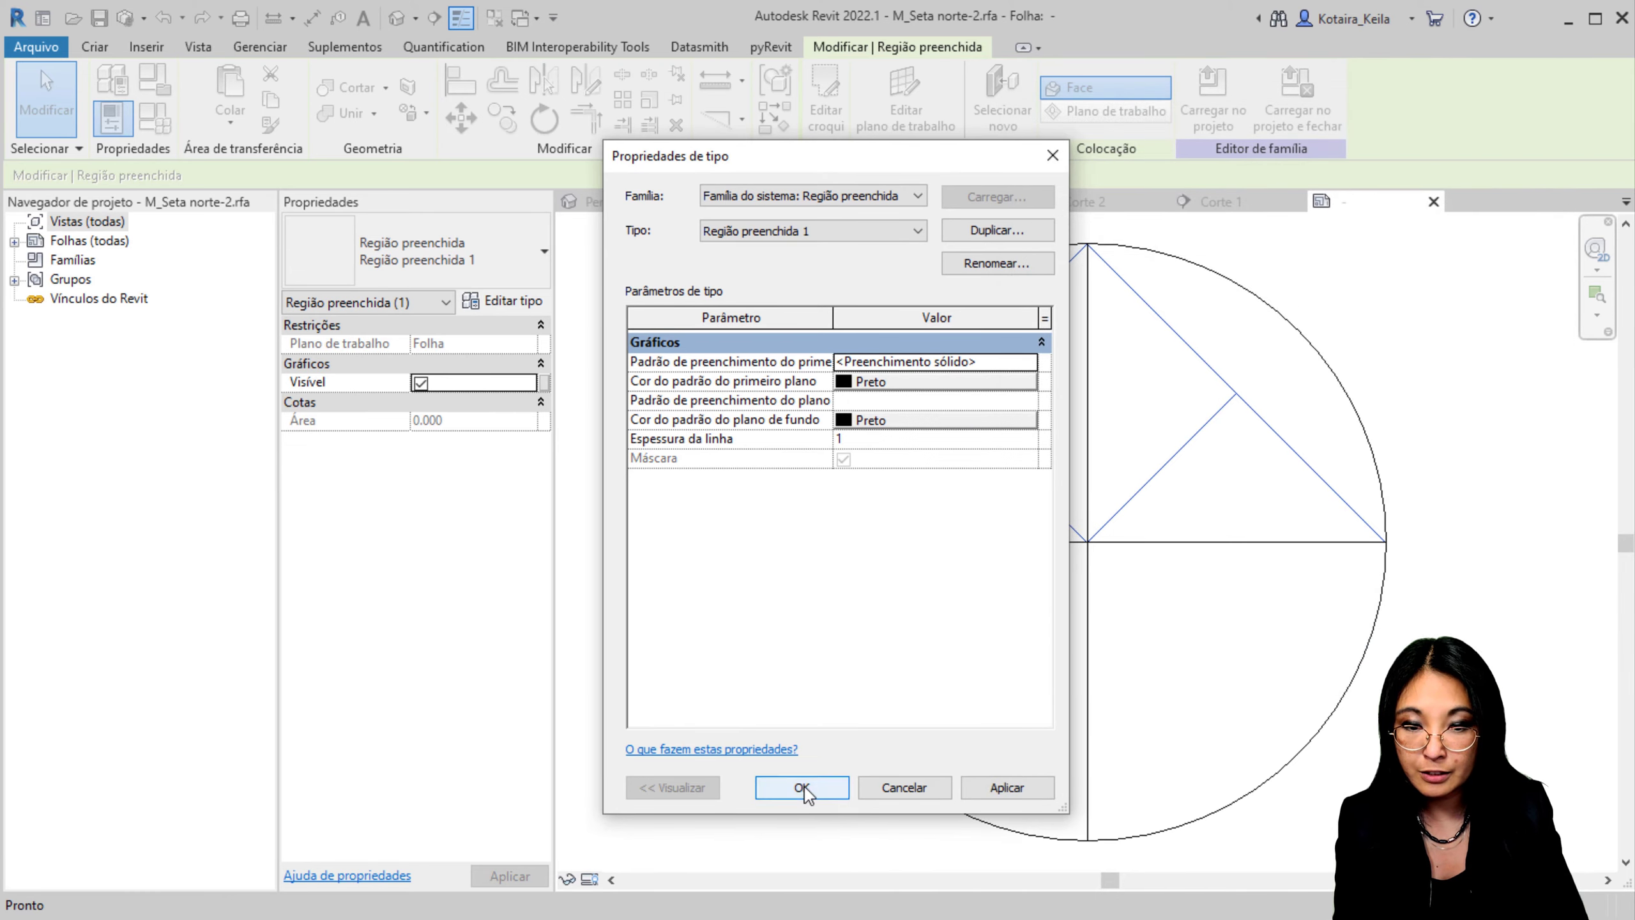
left_click(804, 787)
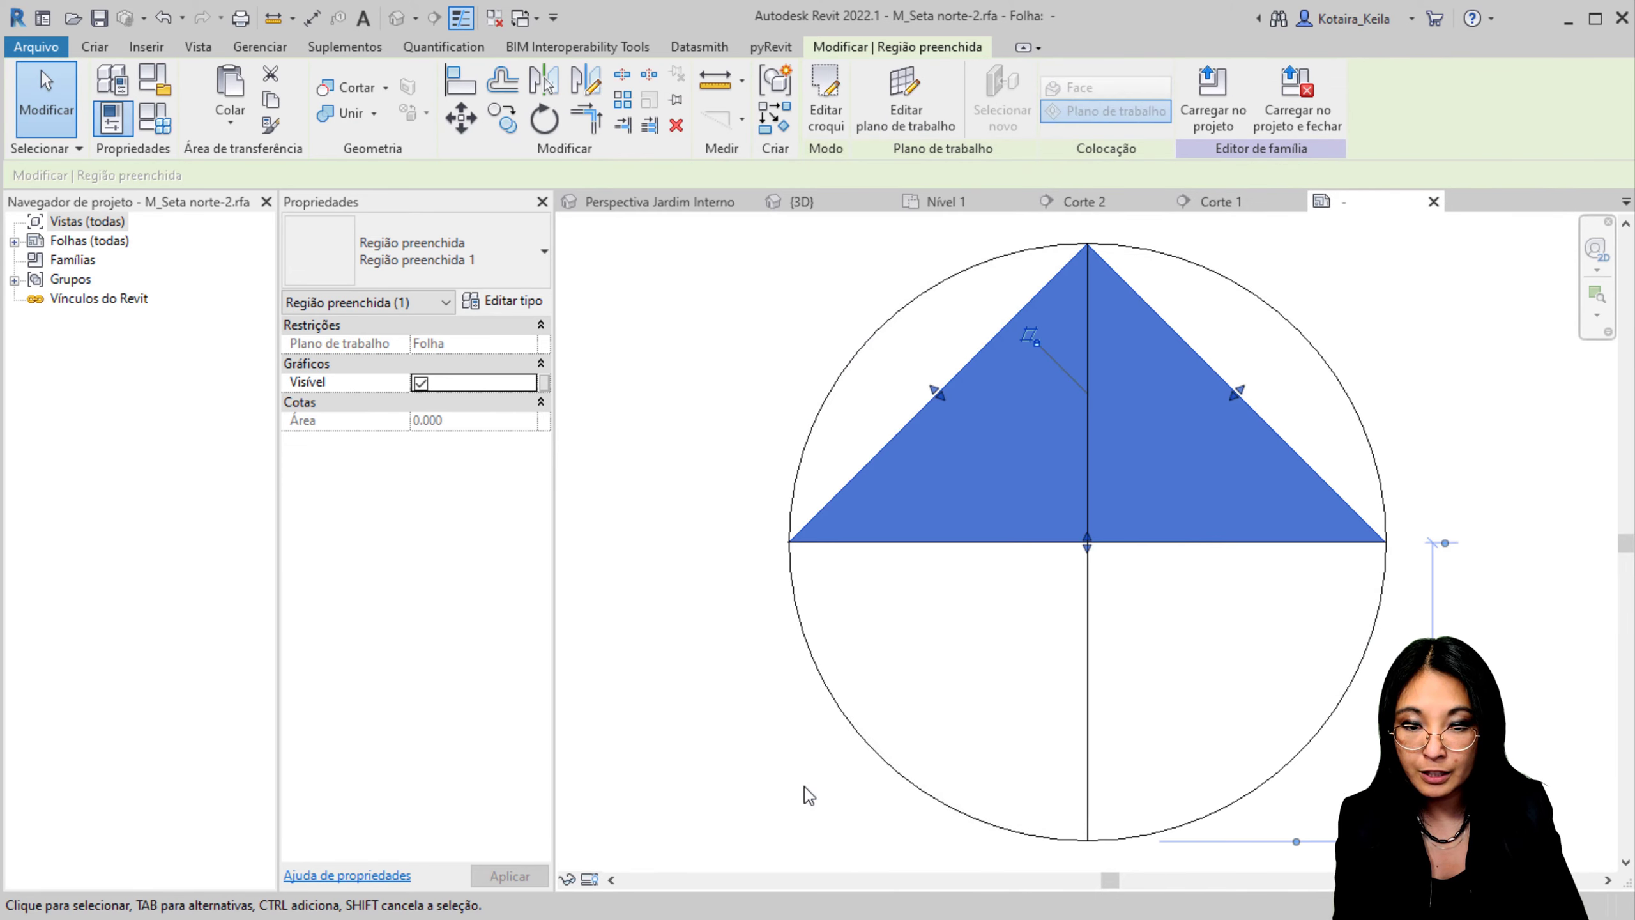
Step: Load the edited family into the project, closing it without saving the file and replacing the existing version
left_click(1298, 106)
left_click(677, 369)
left_click(756, 633)
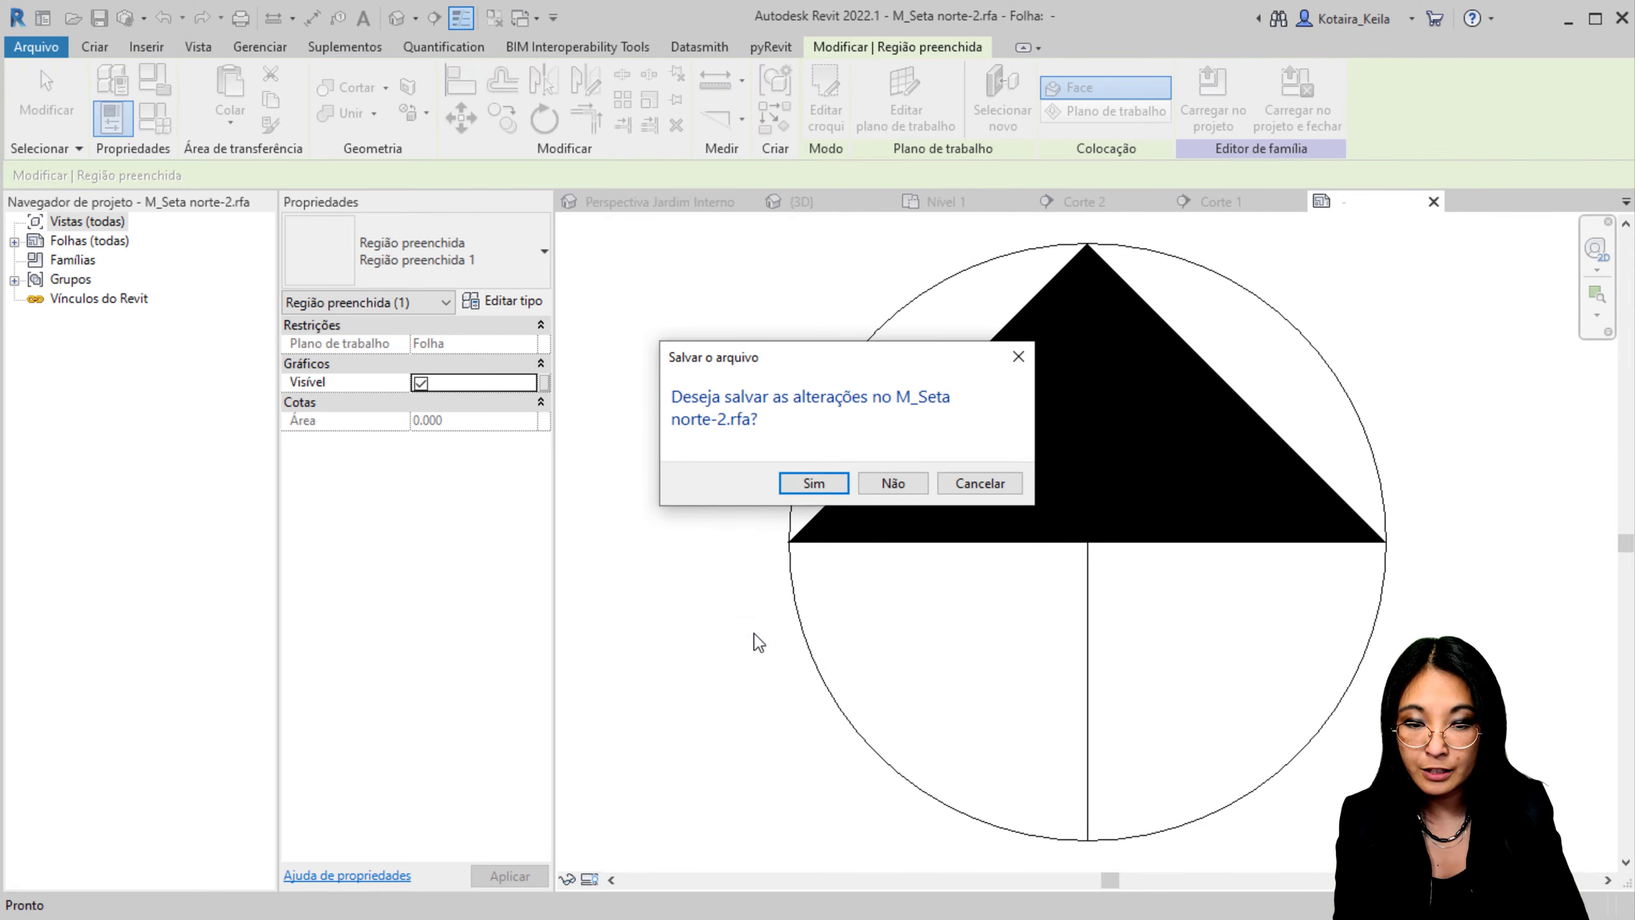
left_click(894, 484)
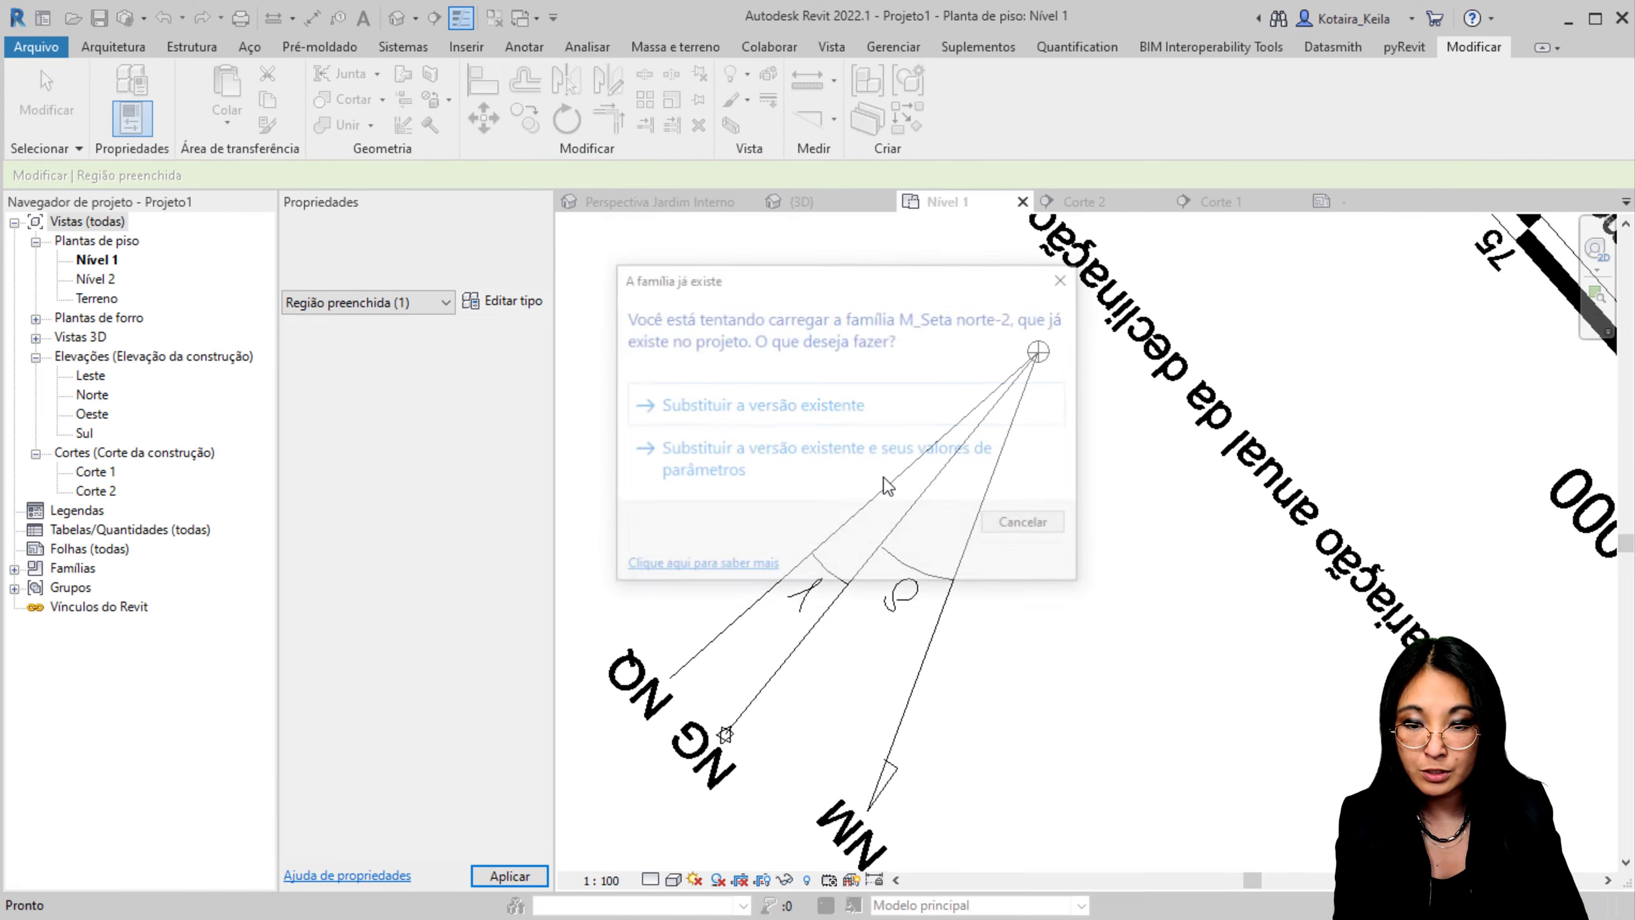
left_click(825, 409)
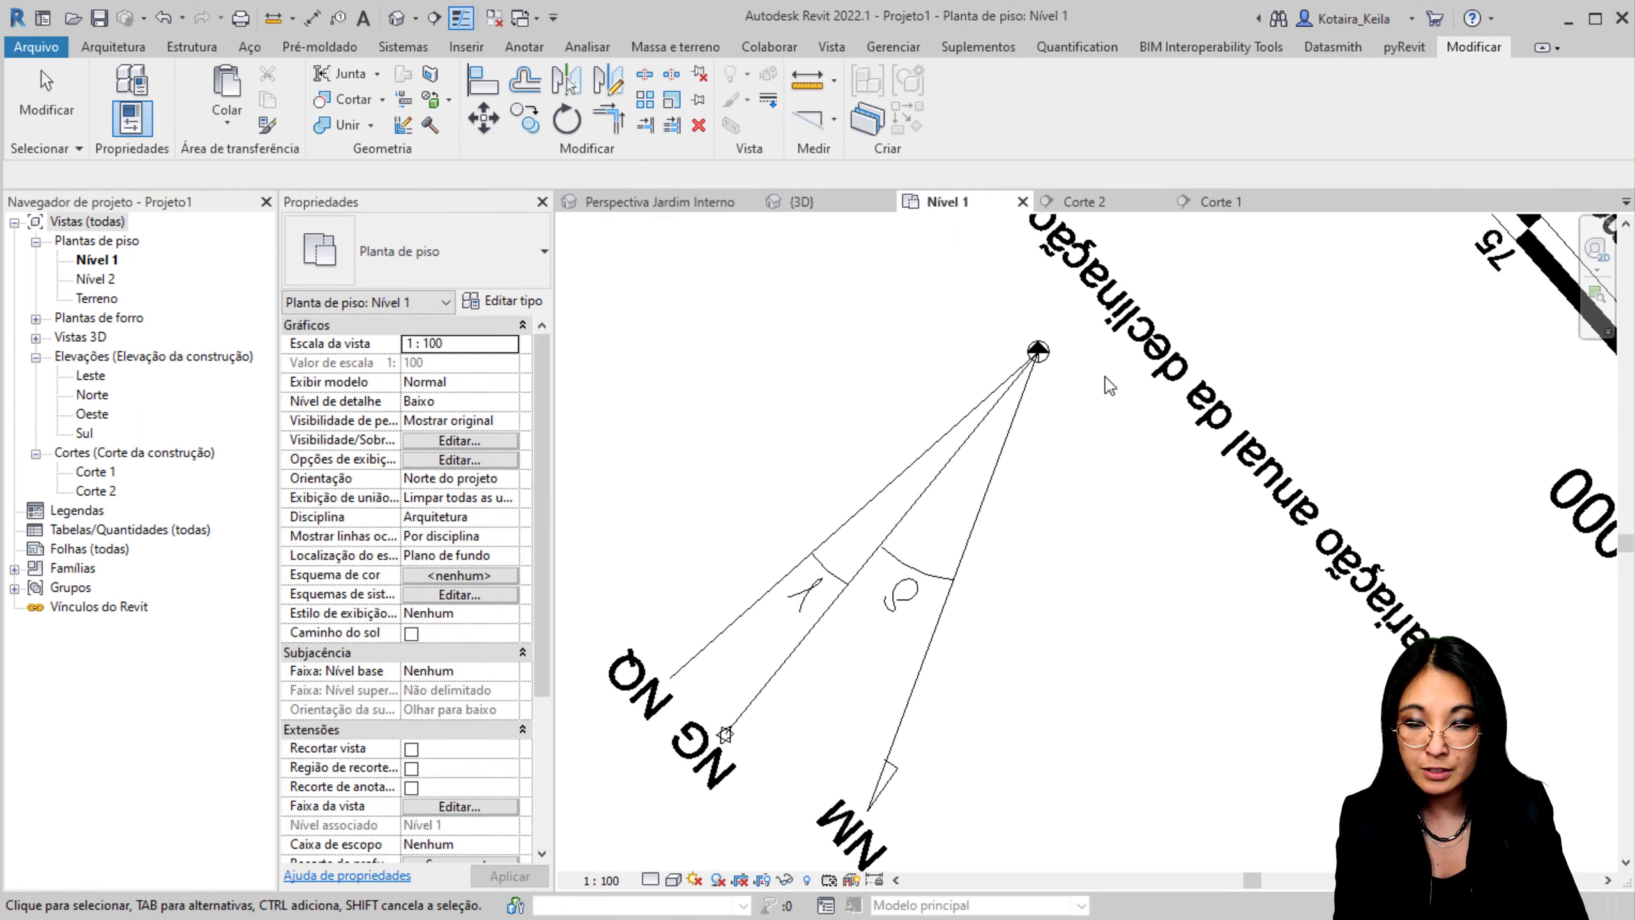
Step: Rotate a copy of the north symbol about its centre so its solid triangle points along the NG line
left_click(1038, 353)
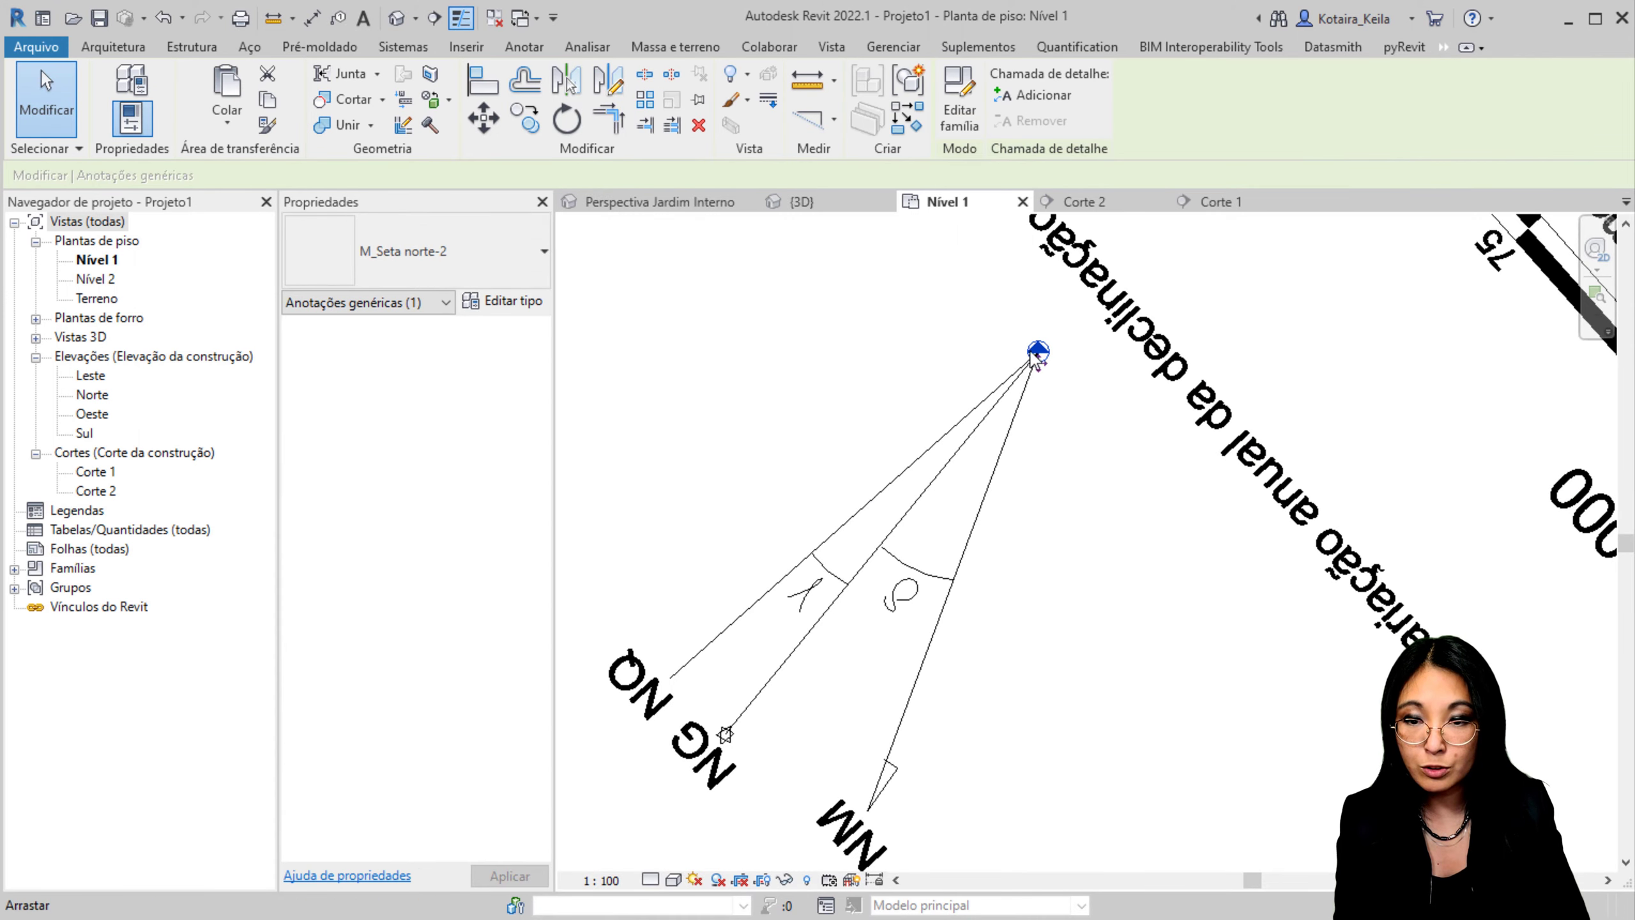
left_click(567, 120)
scroll(1116, 334, "up", 5)
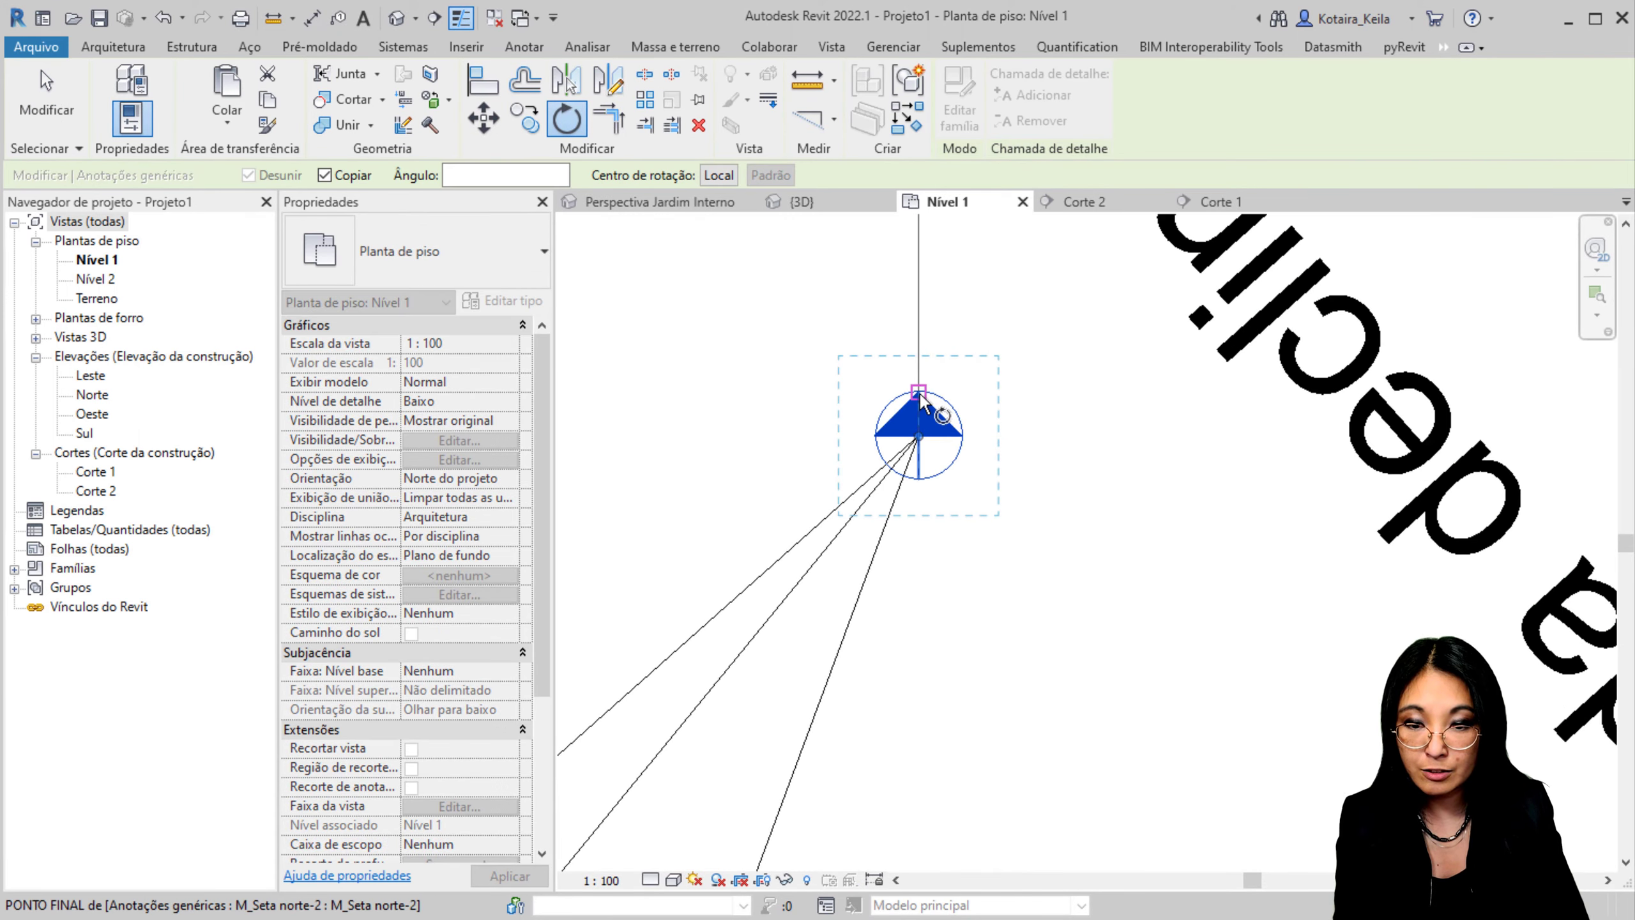
left_click(919, 393)
left_click(836, 540)
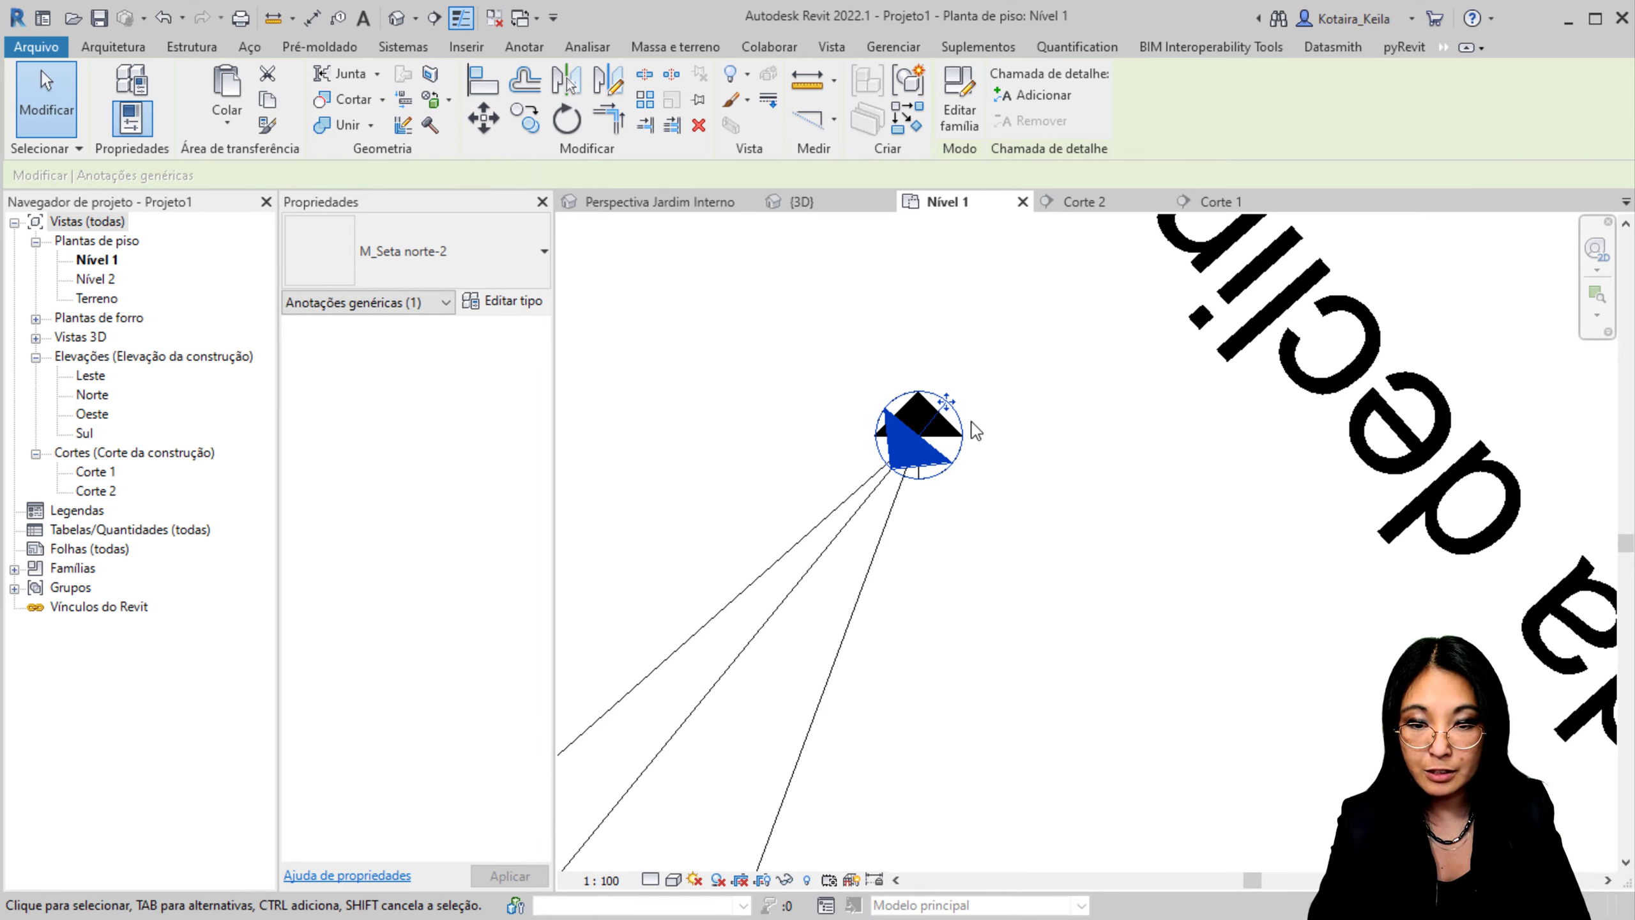
Step: Remove the original unrotated north symbol while temporarily hiding the rotated copy, and reset the temporary hide
key("h")
key("h")
left_click(952, 422)
key("h")
key("h")
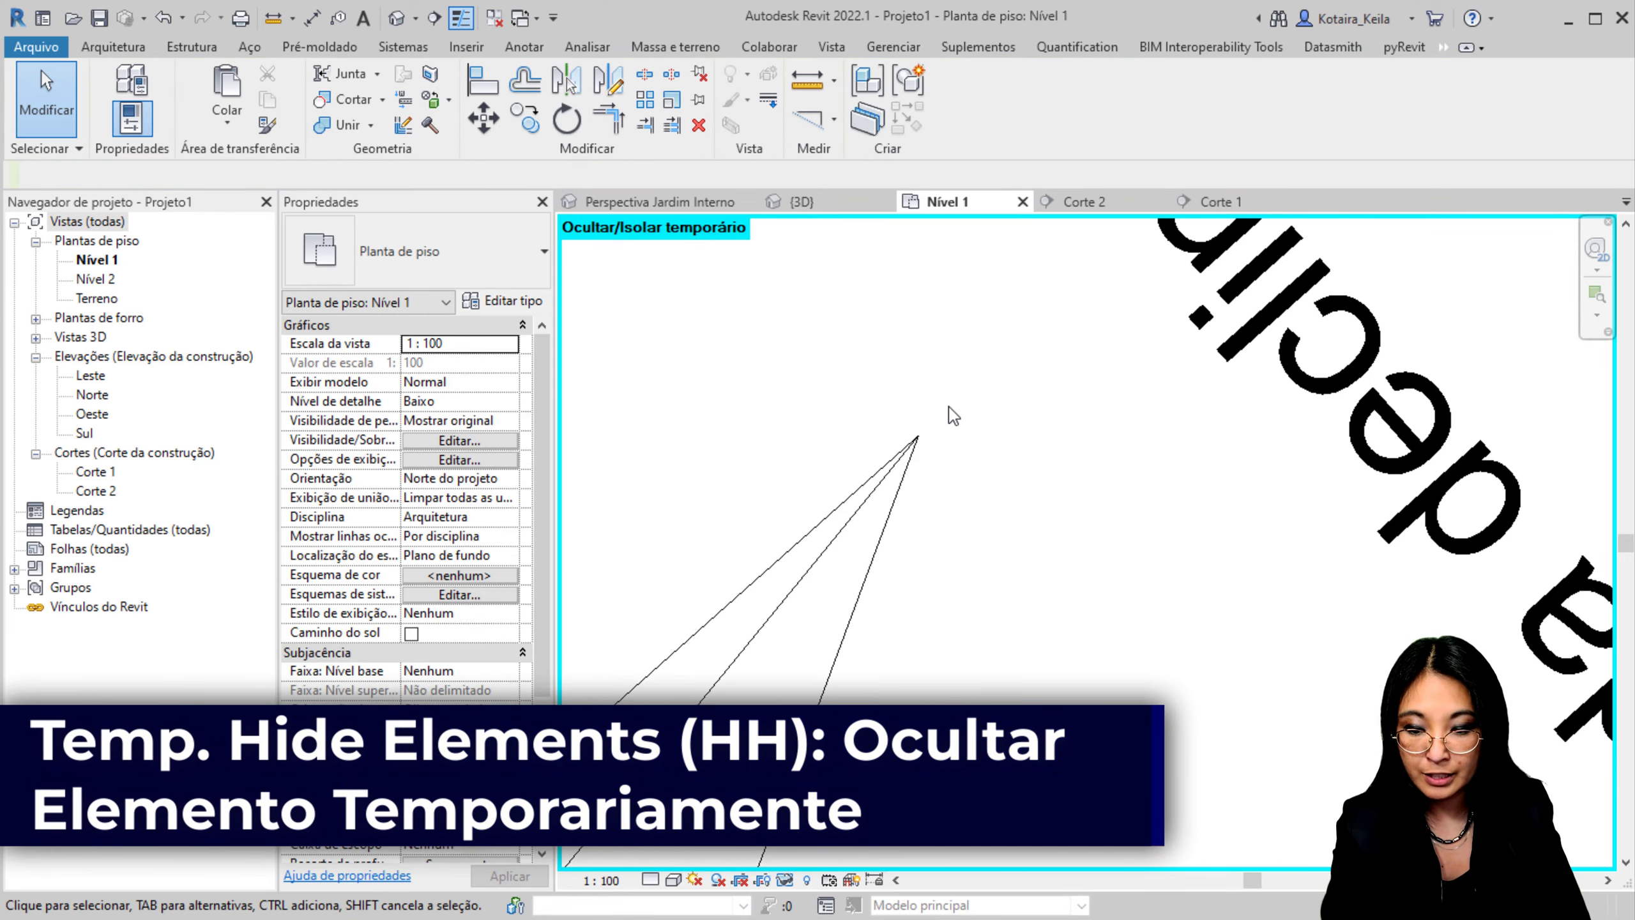
key("h")
key("r")
middle_click_drag(959, 703, 1008, 433)
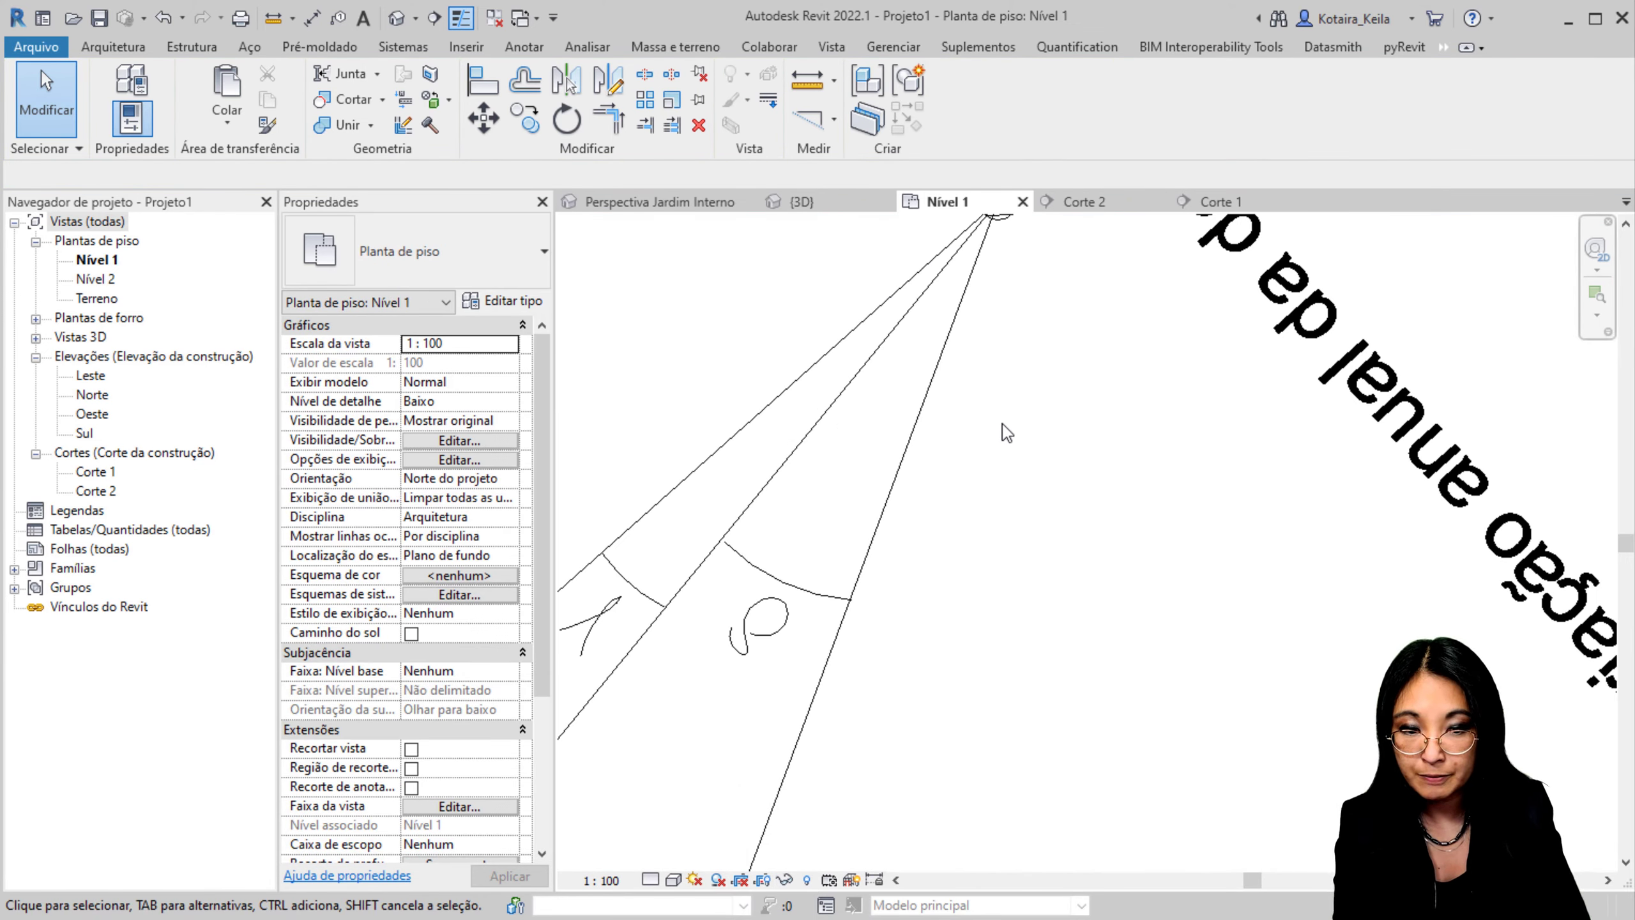
scroll(1007, 433, "down", 3)
scroll(870, 426, "up", 3)
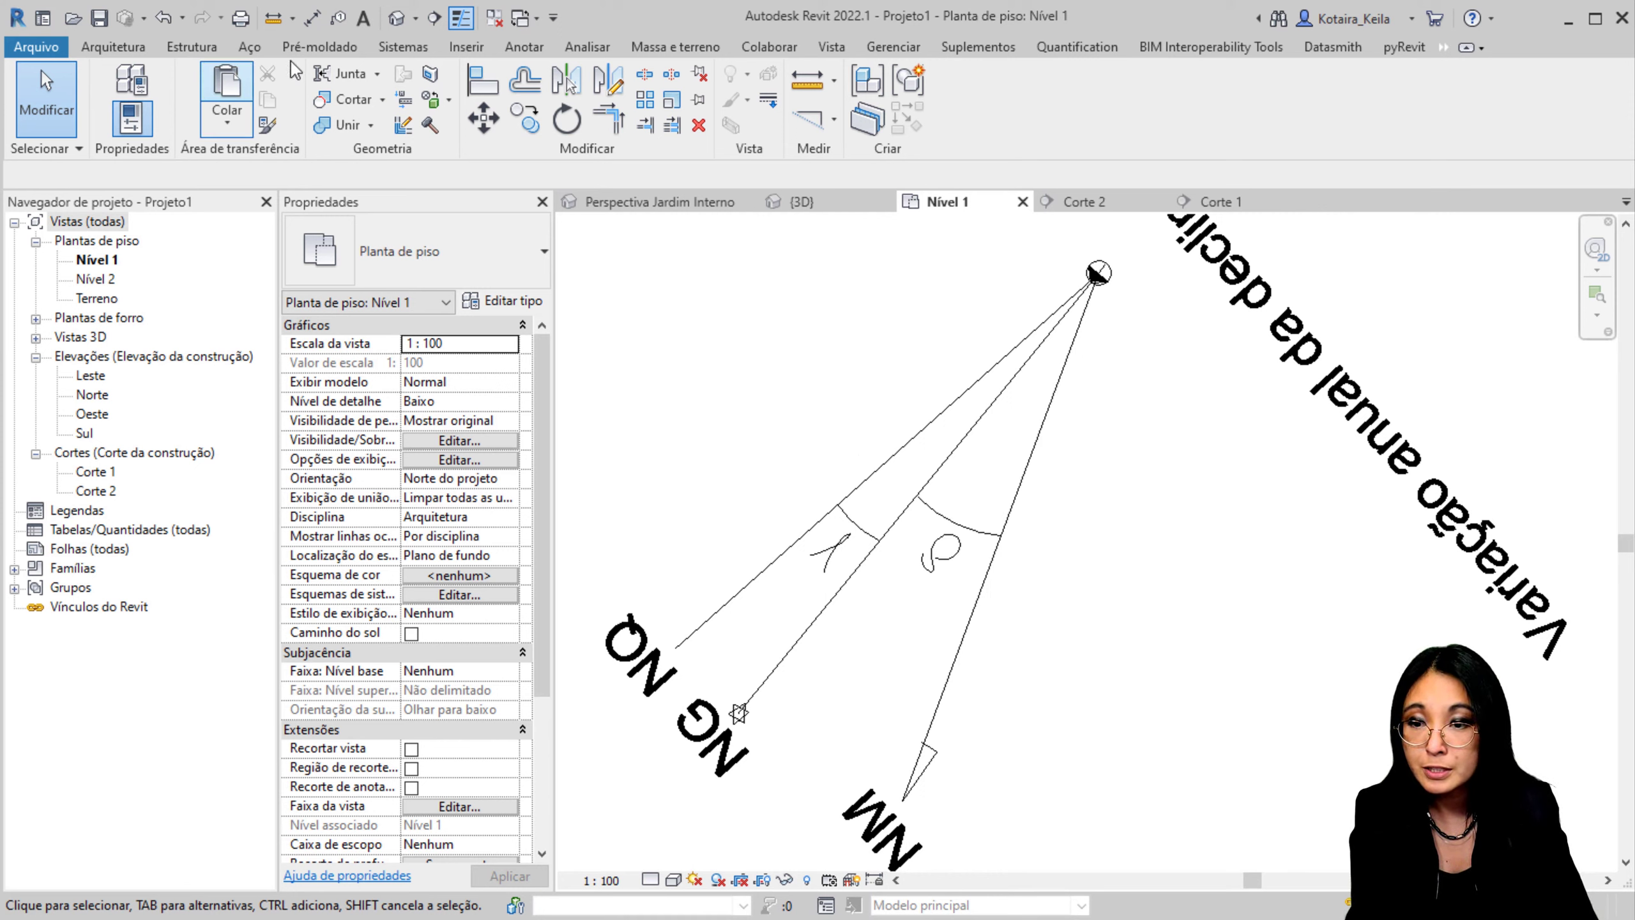
Step: Try to move the north symbol by the tail end of its axis with movement constrained
left_click(518, 48)
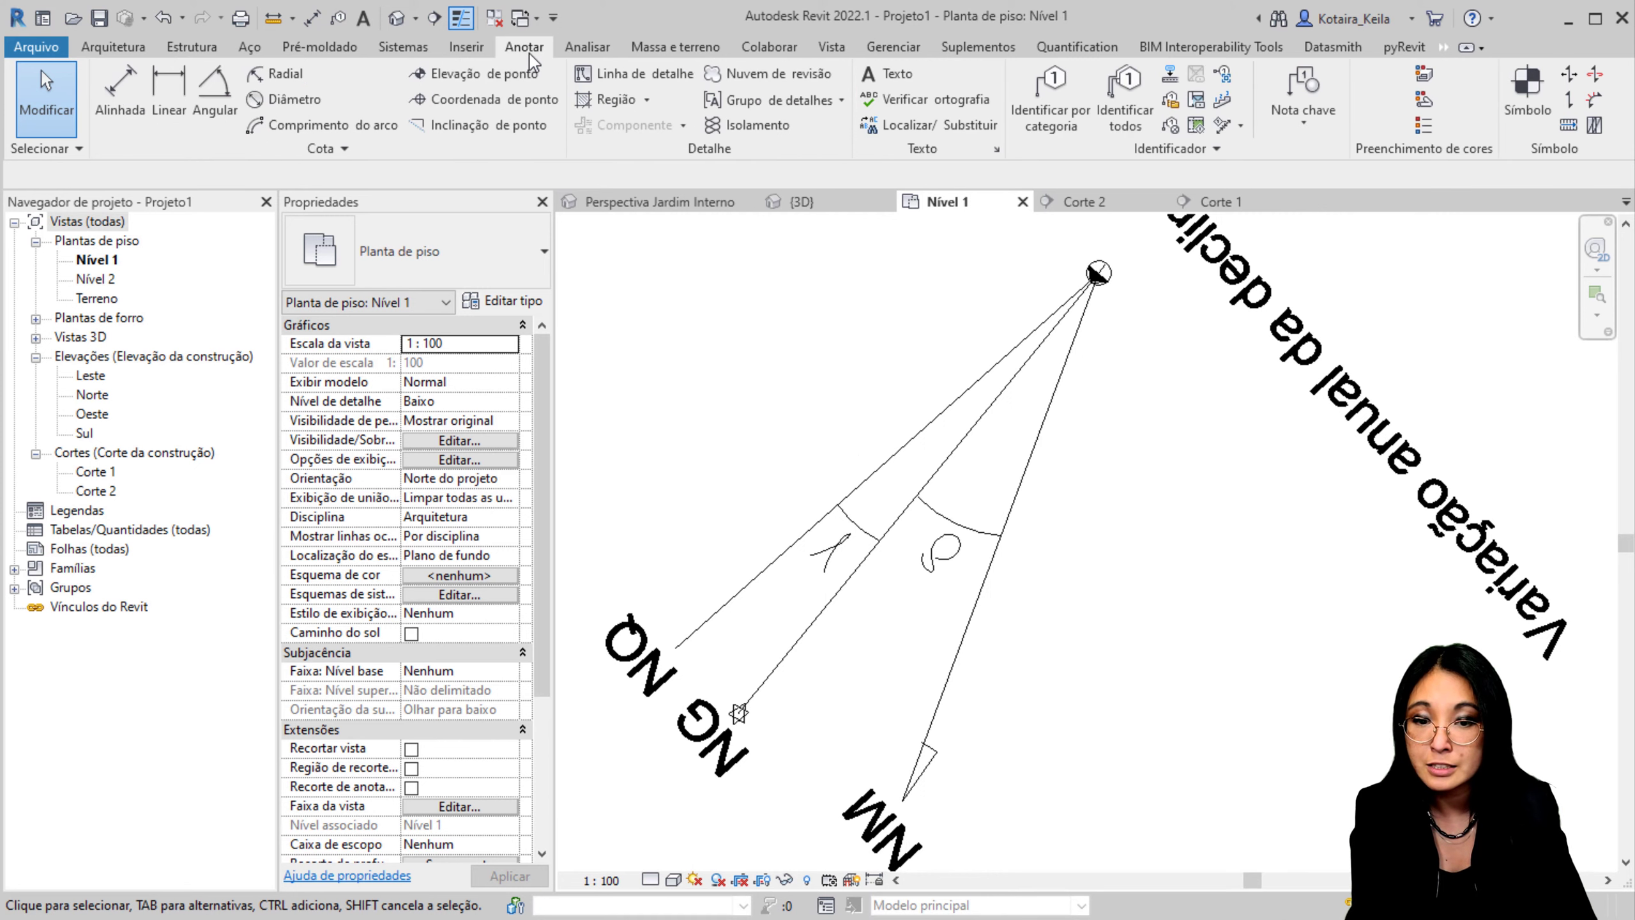
scroll(1194, 285, "up", 5)
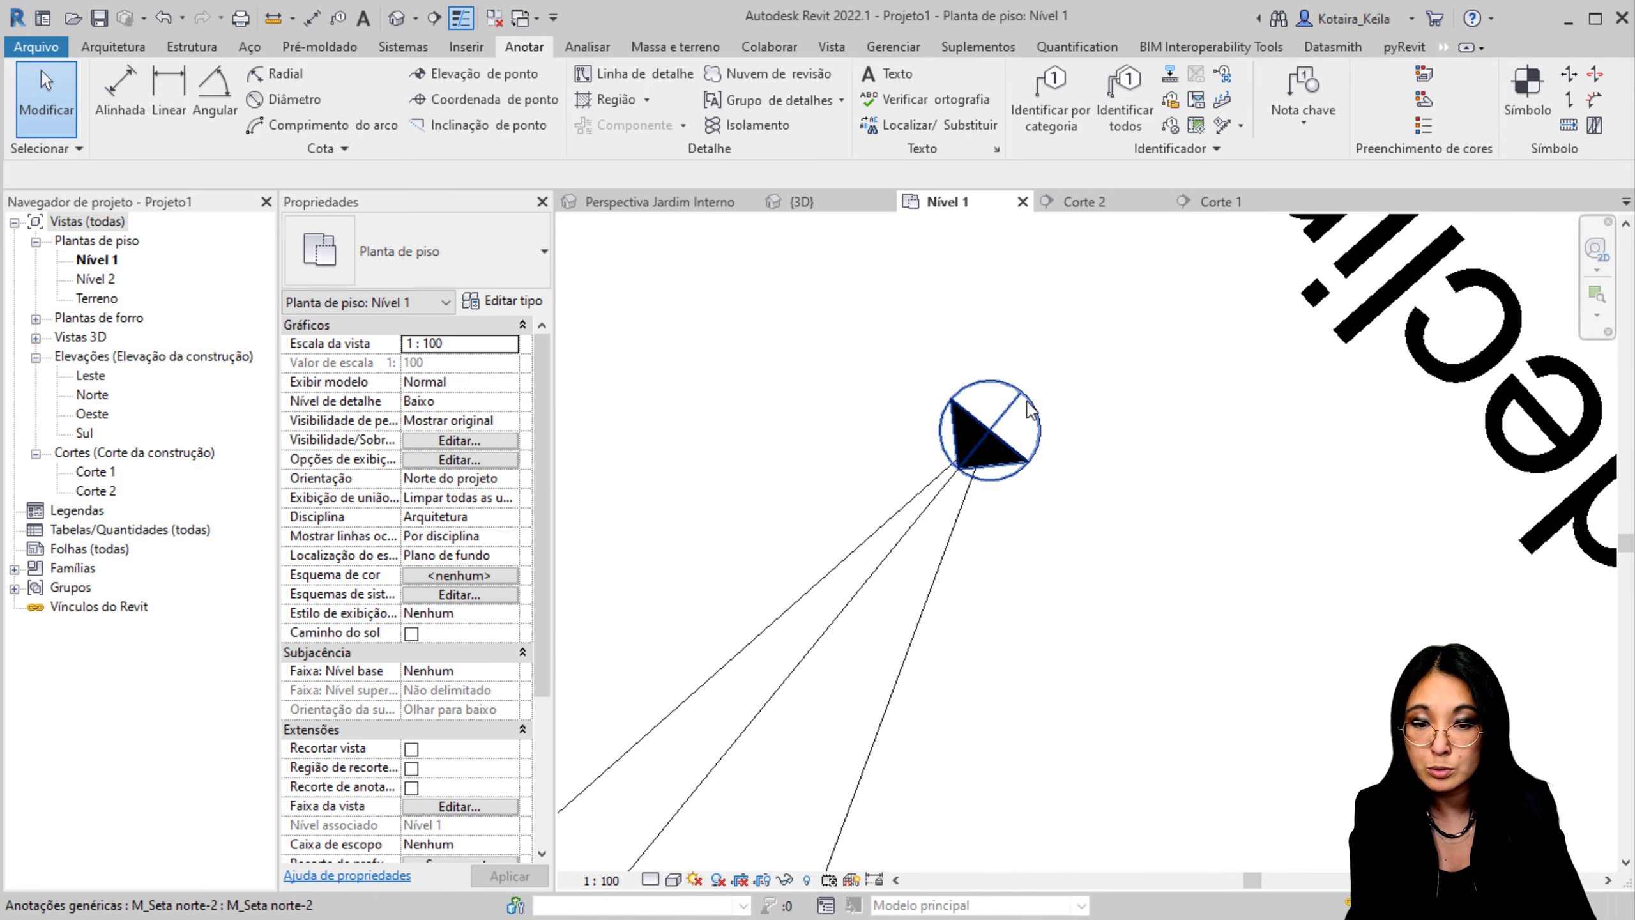
left_click(1044, 404)
left_click(566, 120)
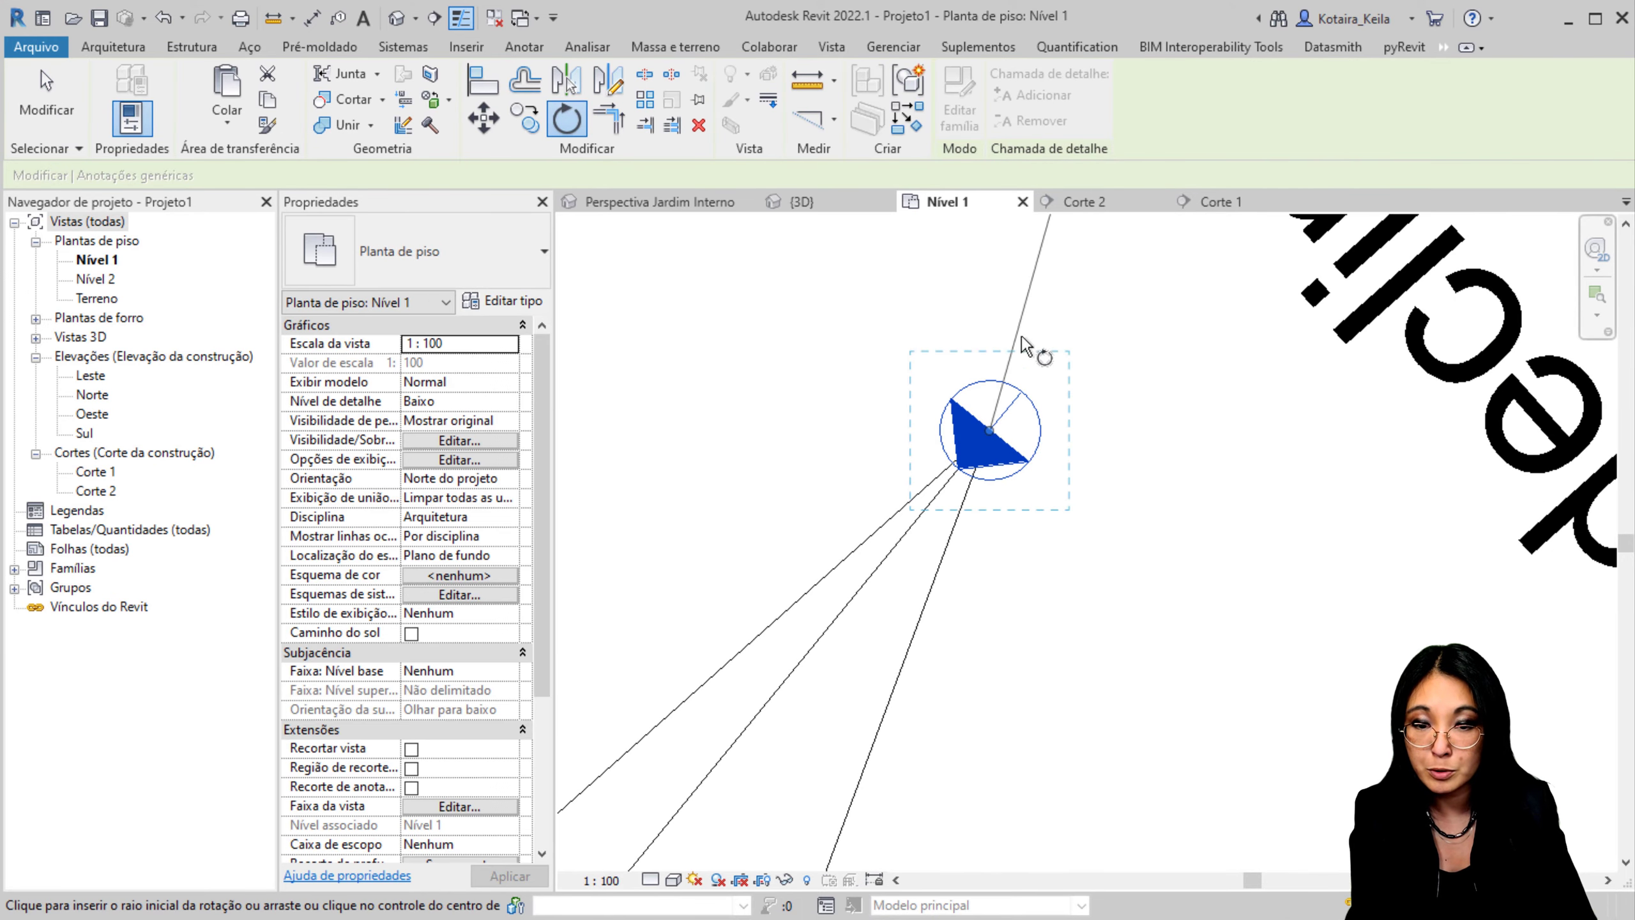
key("m")
key("v")
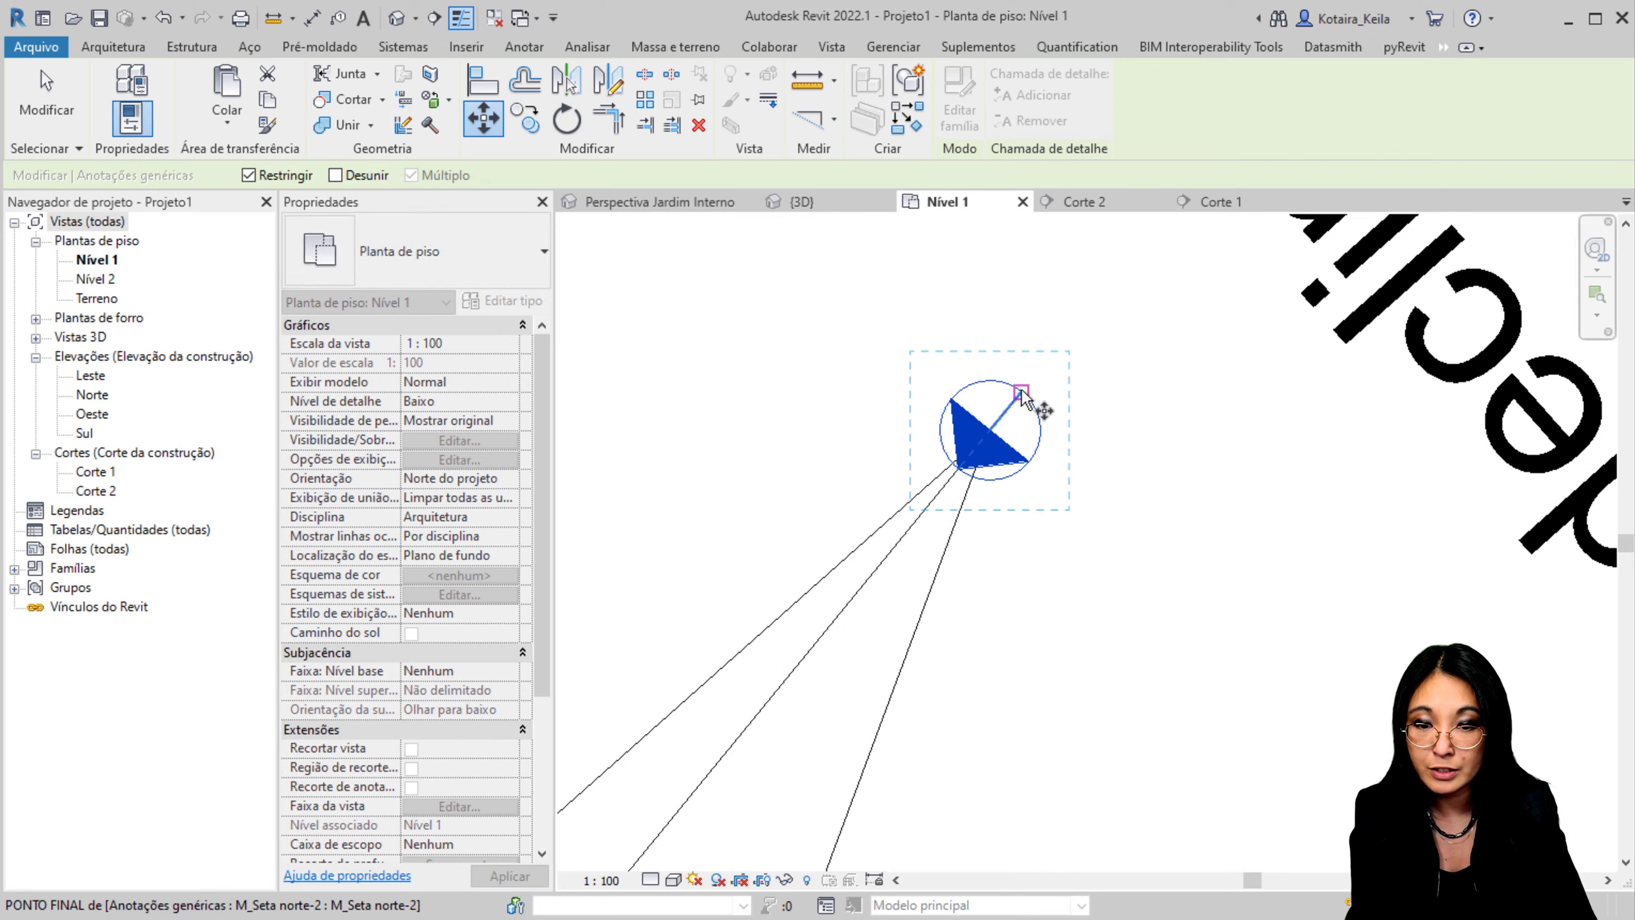
left_click(1023, 394)
key("Escape")
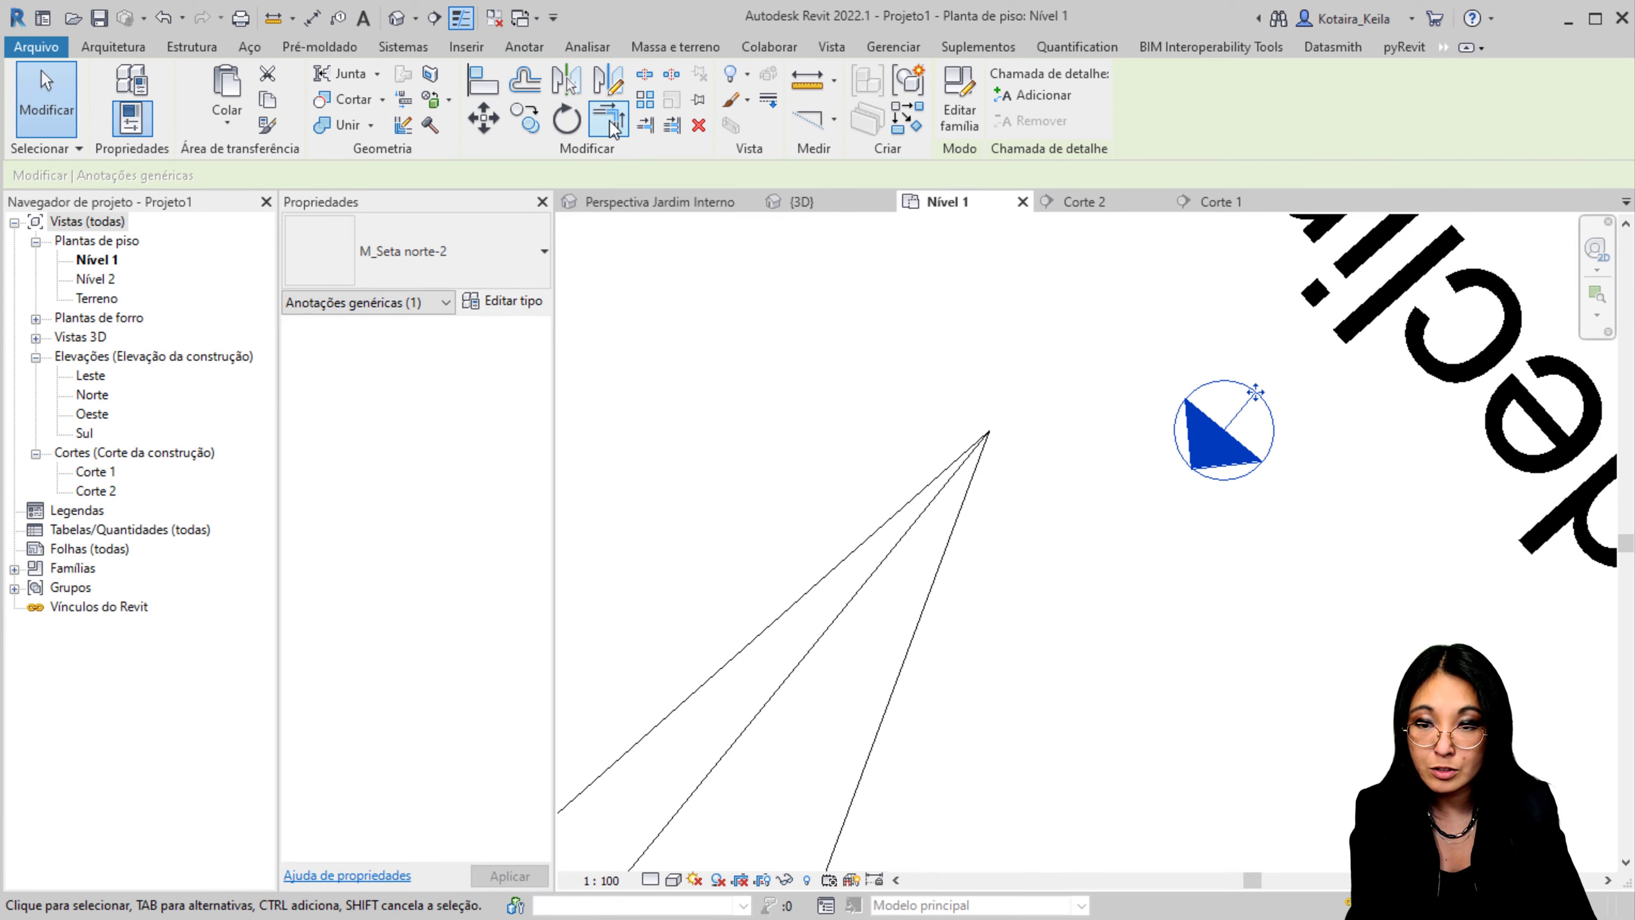
Step: Move the north symbol without constraint so the tail end of its axis sits where the three north lines meet
left_click(484, 119)
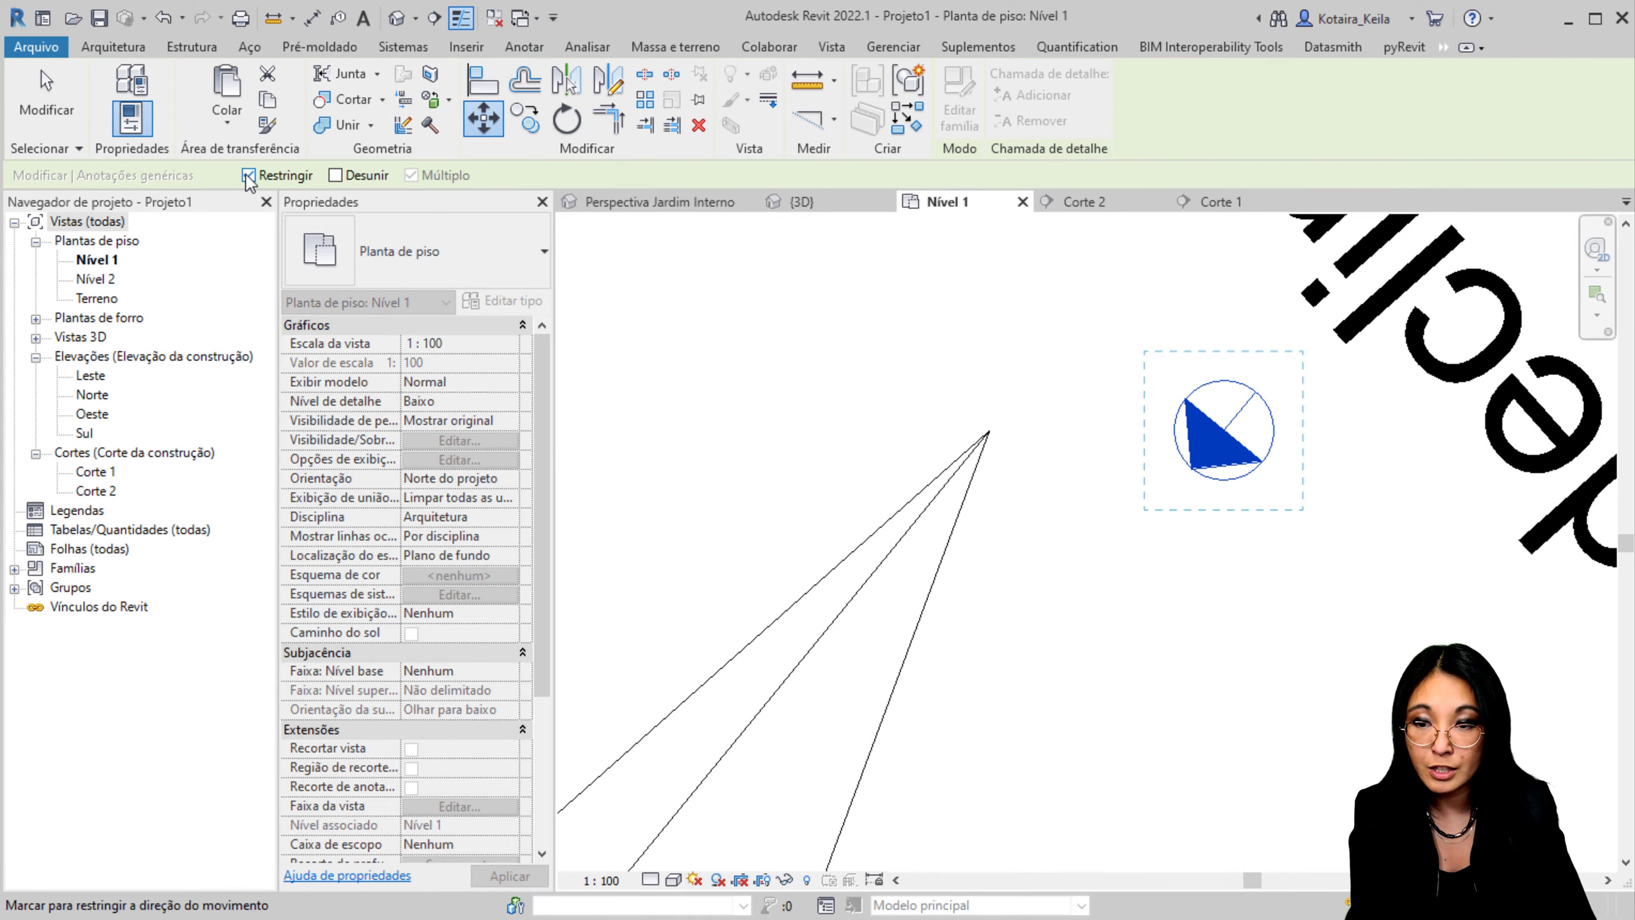
left_click(1256, 394)
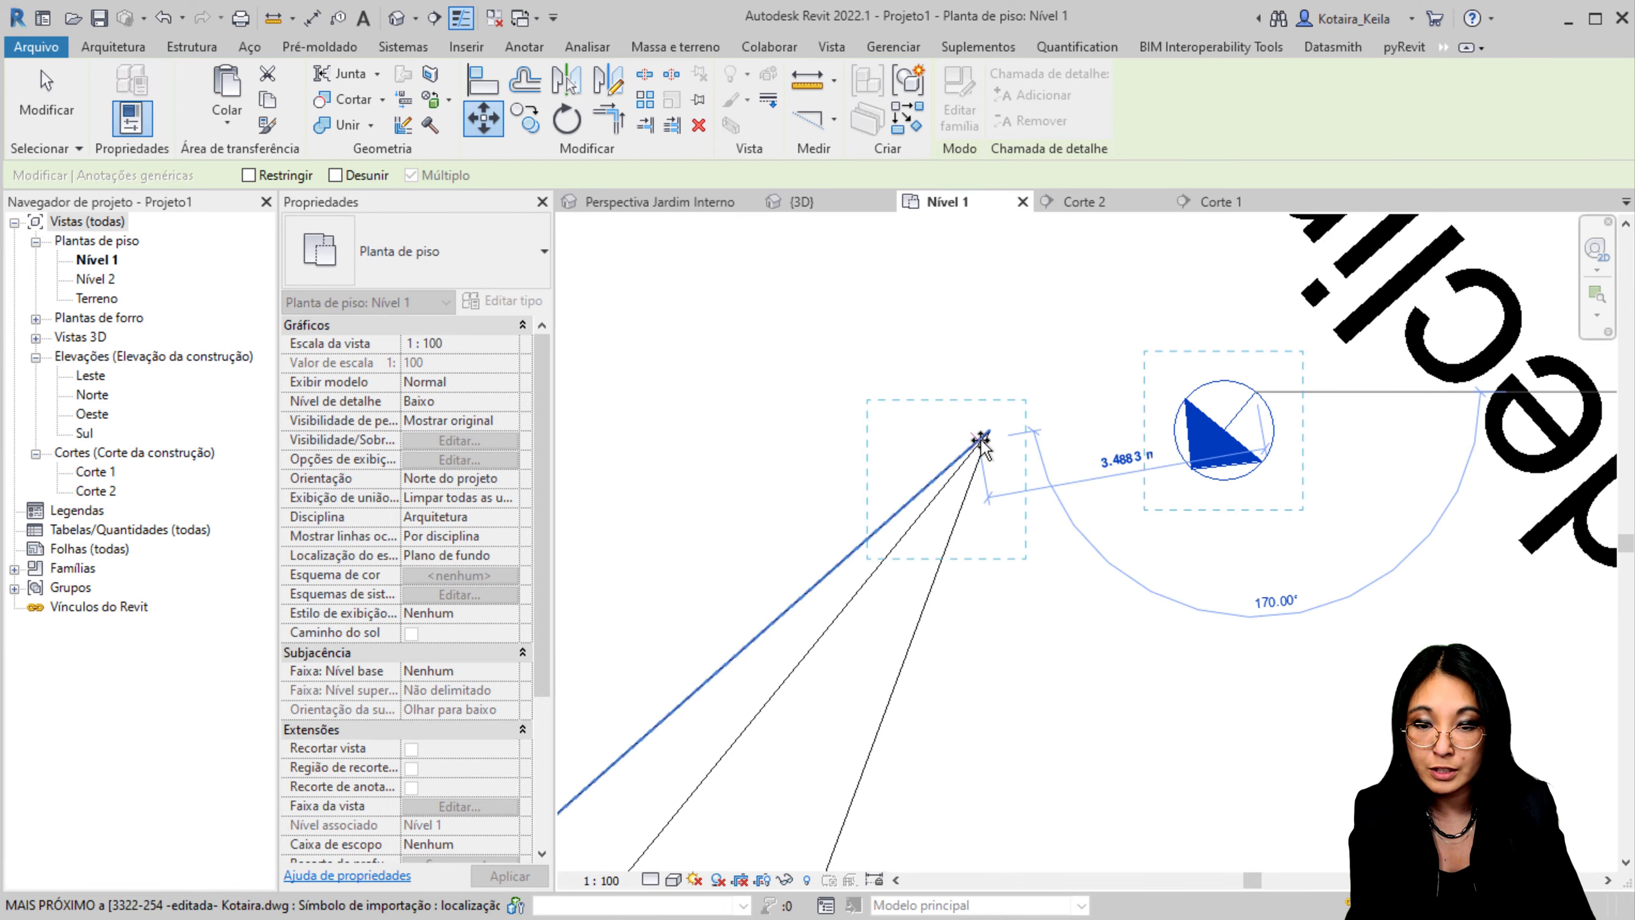
scroll(985, 433, "up", 3)
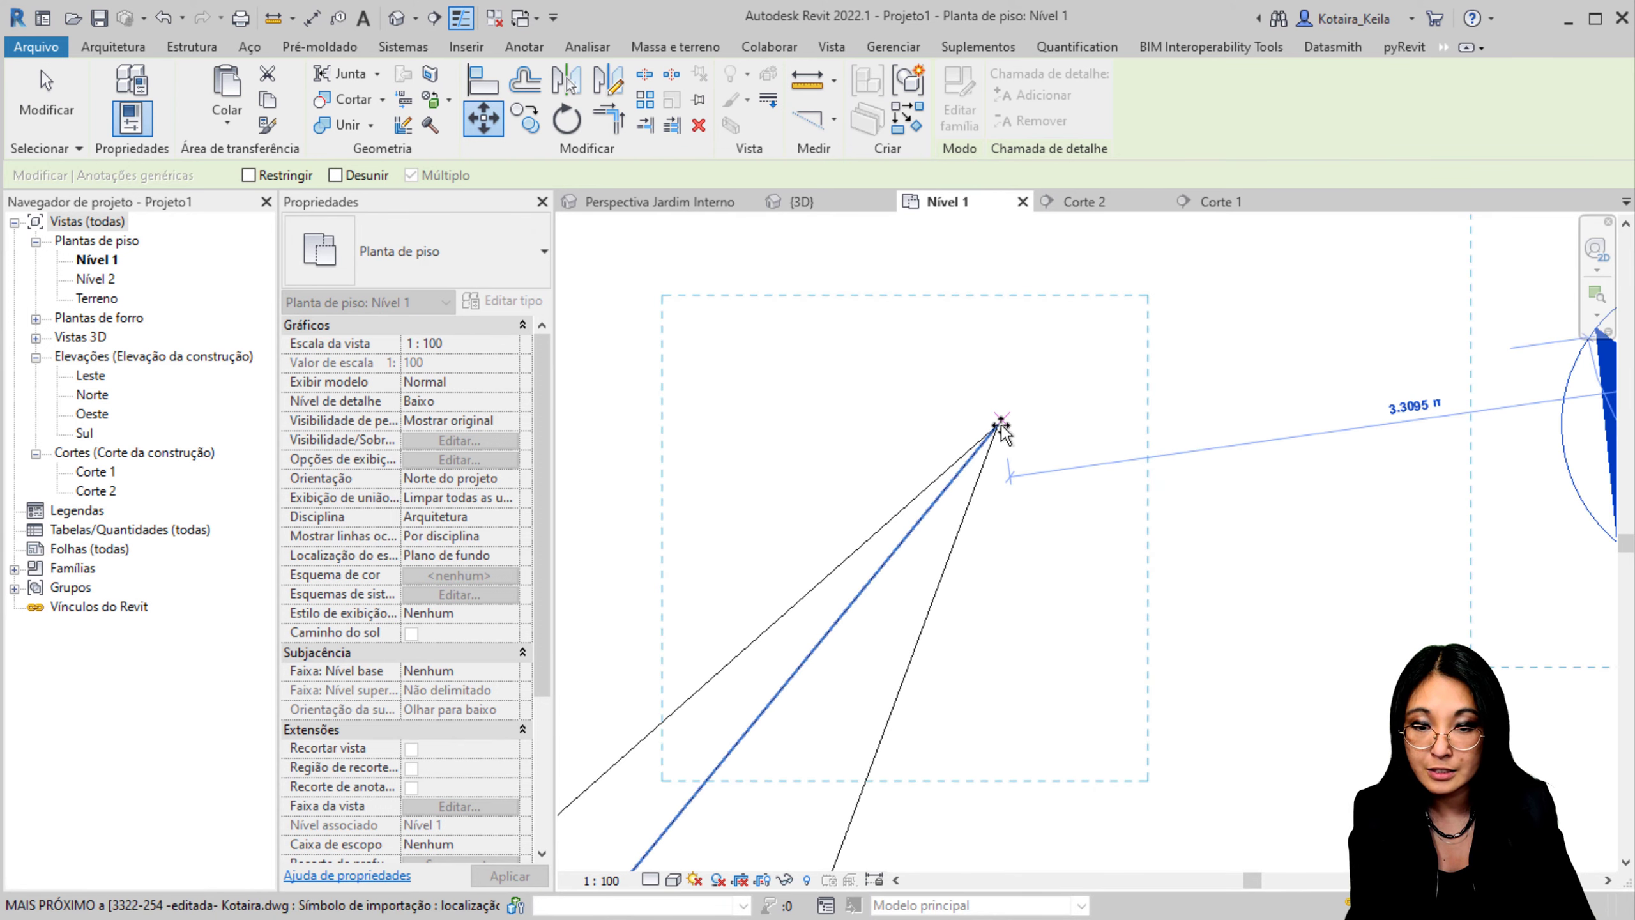
left_click(1000, 423)
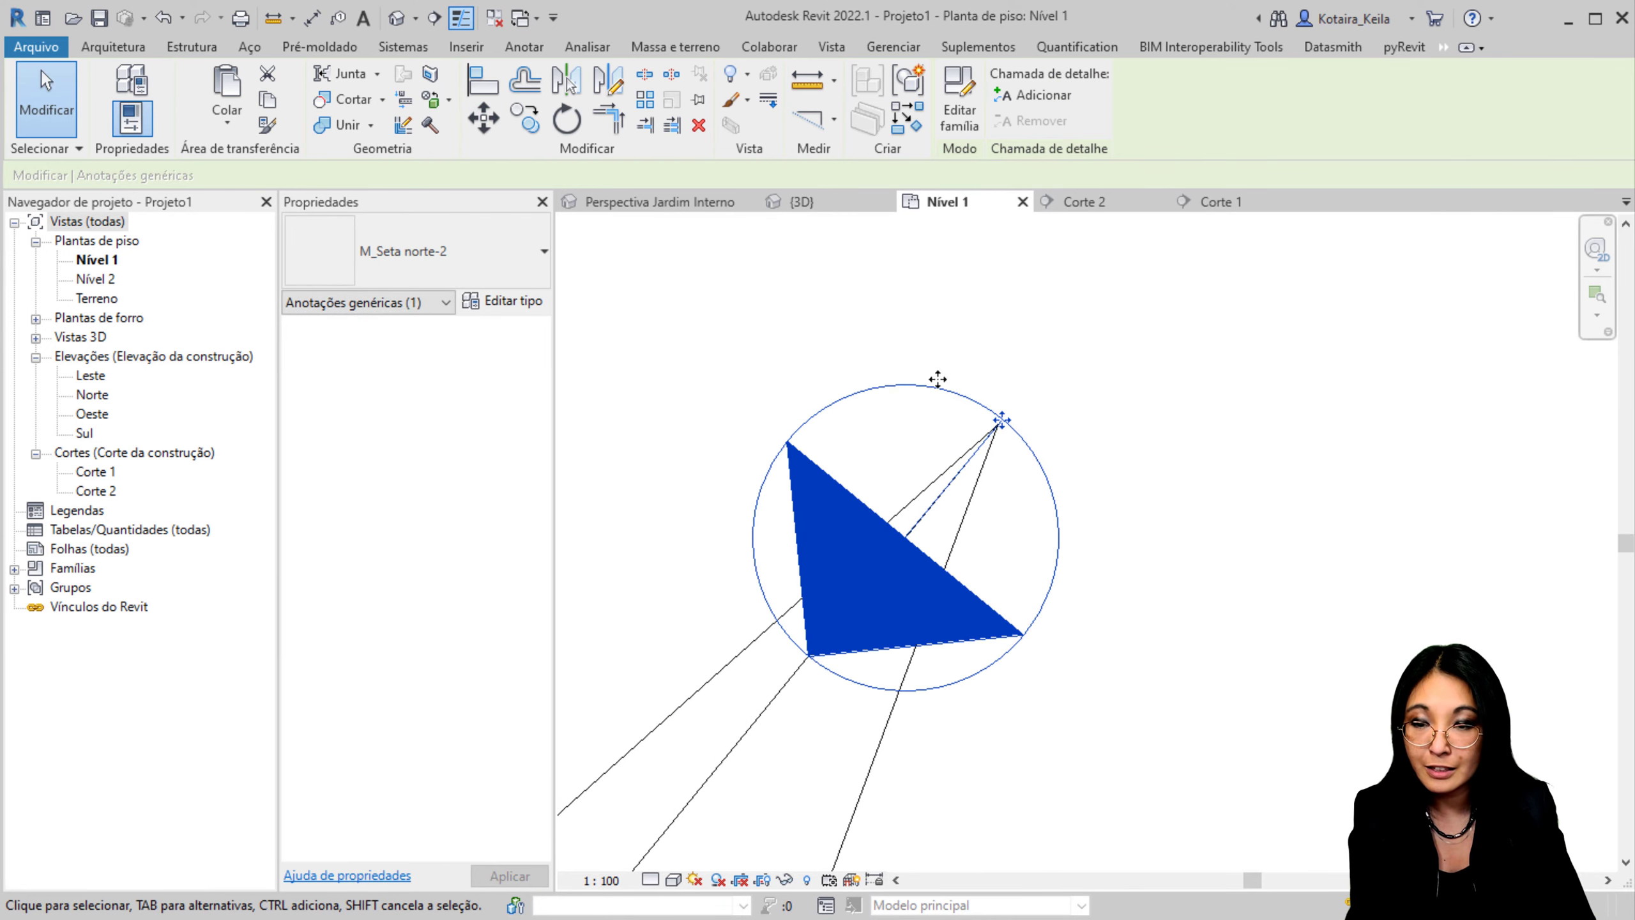
left_click(672, 332)
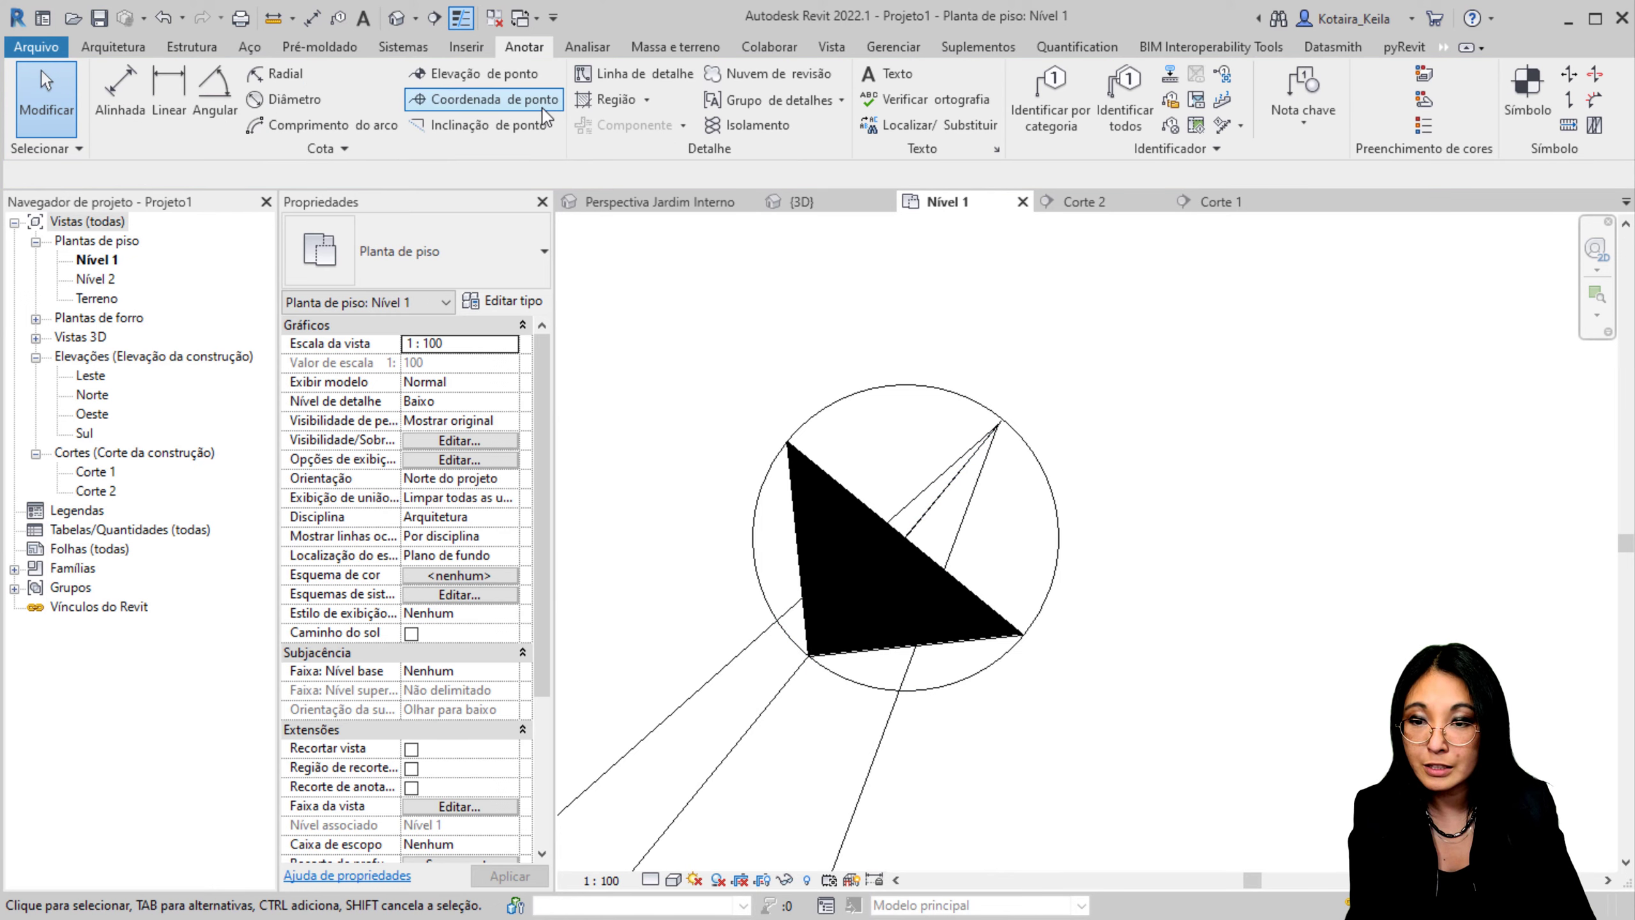
Step: Trace the imported NM, NQ and NG north lines with picked detail lines in the <Linhas finas> style
left_click(624, 77)
left_click(999, 423)
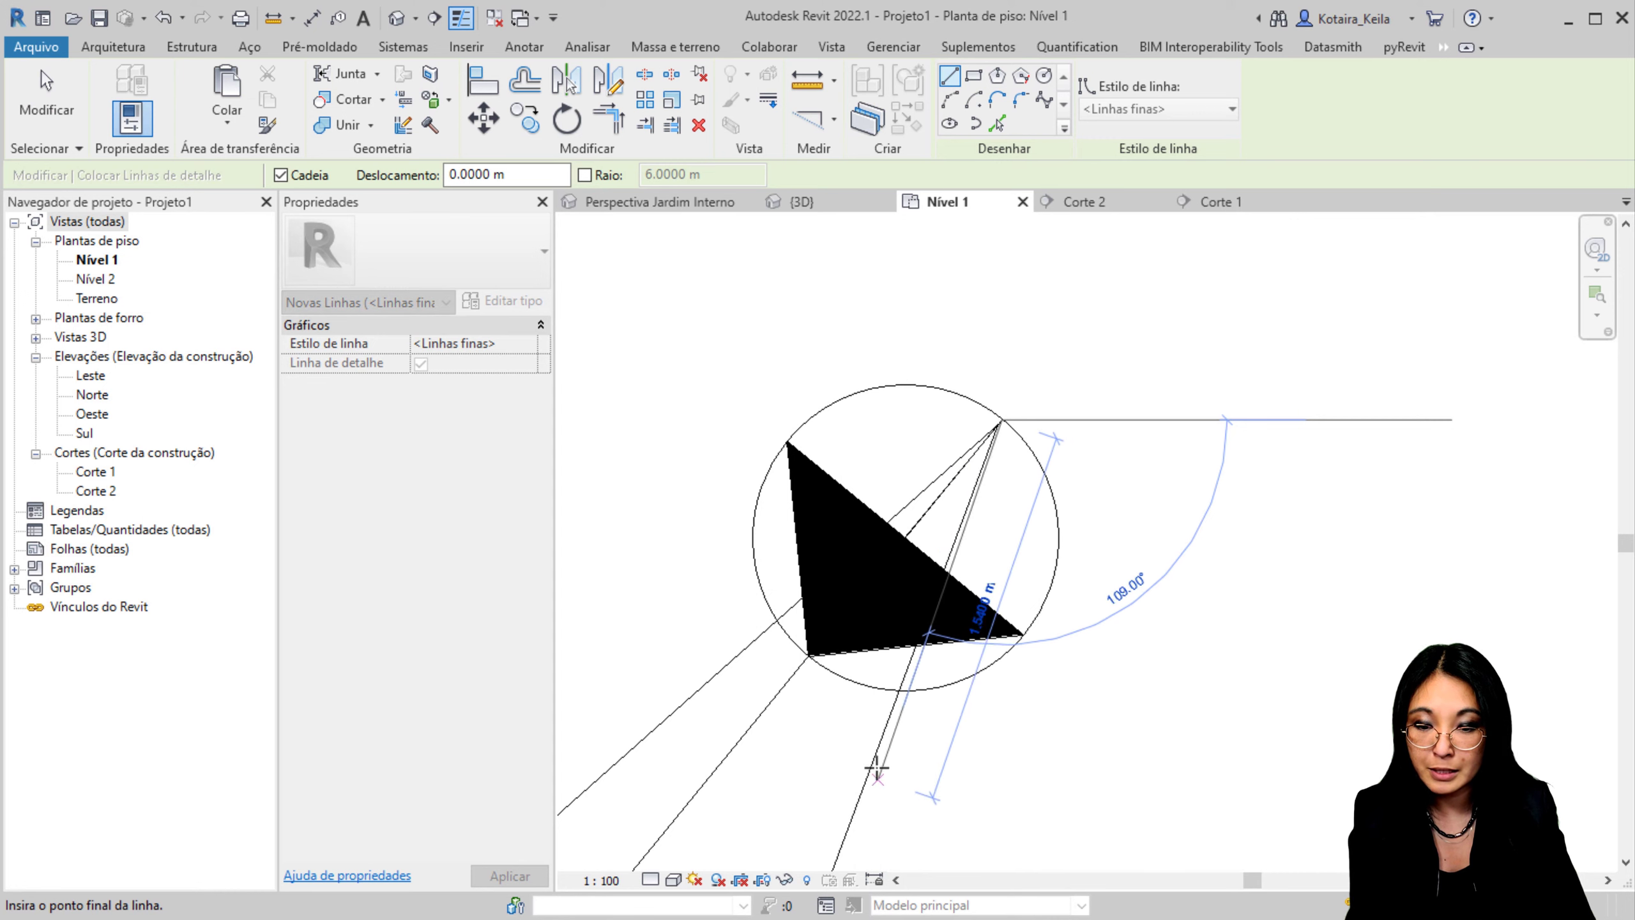
scroll(876, 756, "up", 1)
left_click(997, 122)
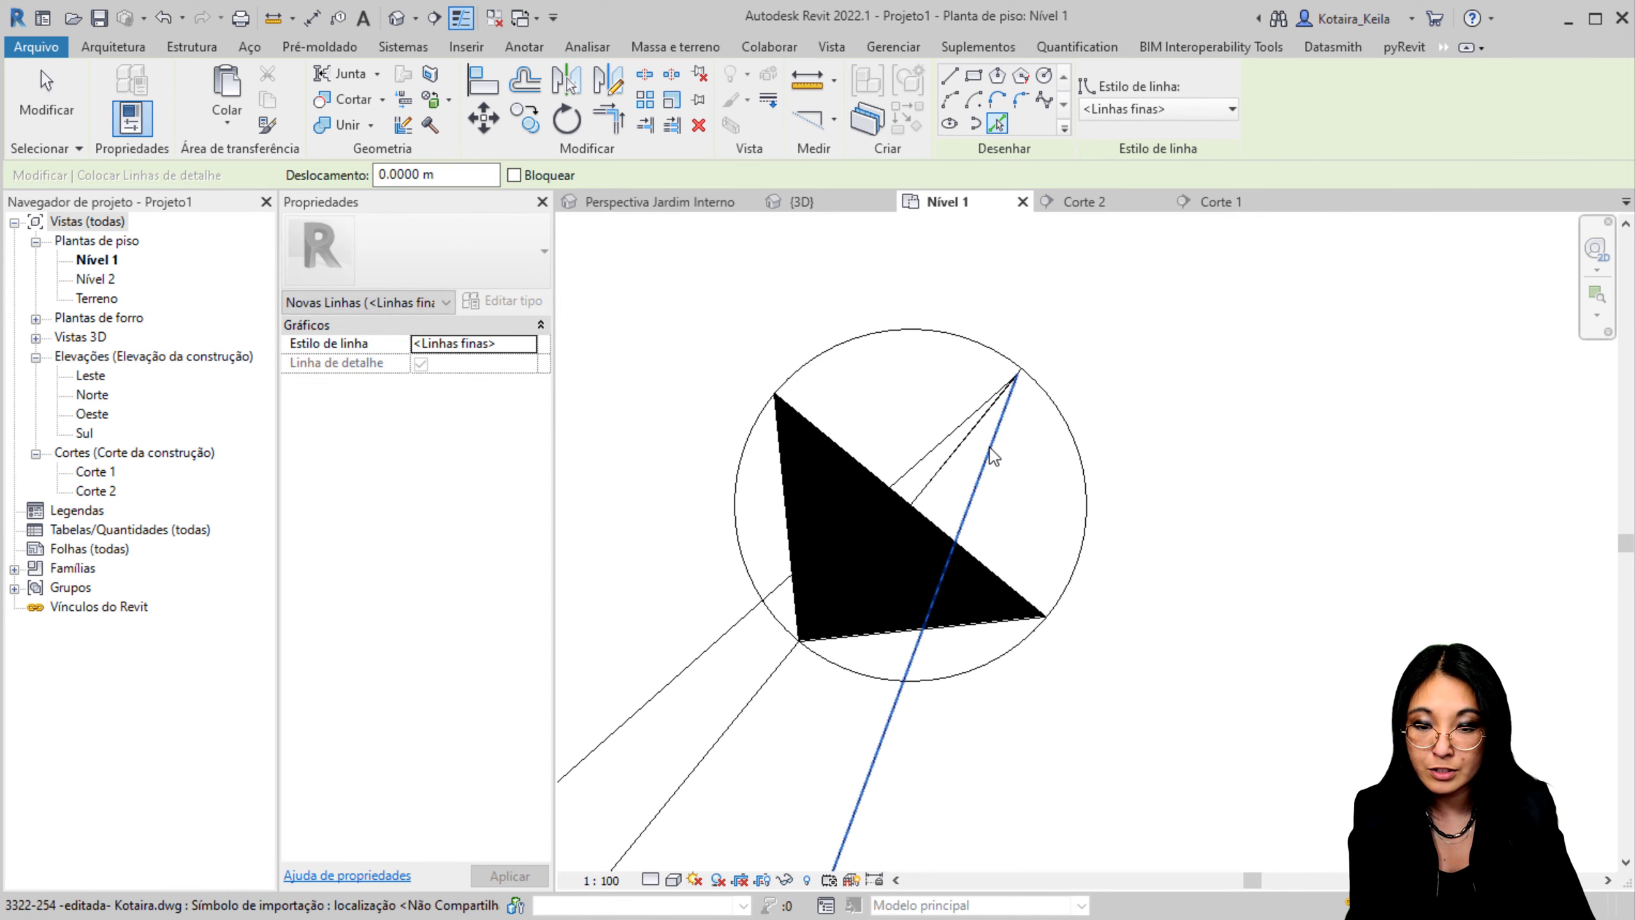
left_click(986, 453)
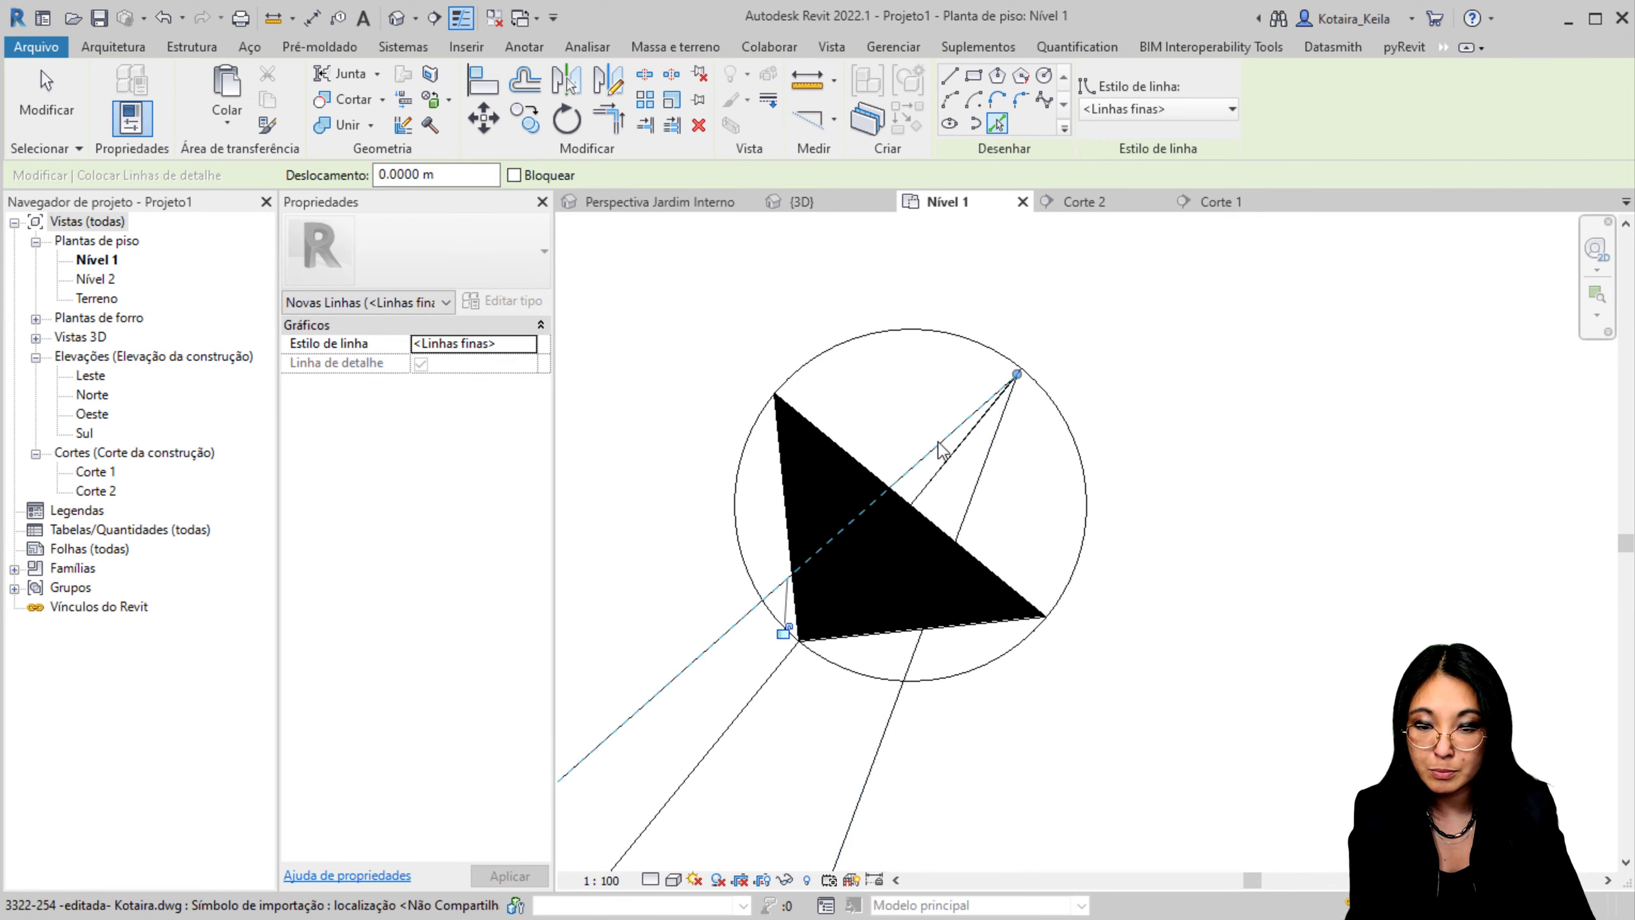
left_click(792, 665)
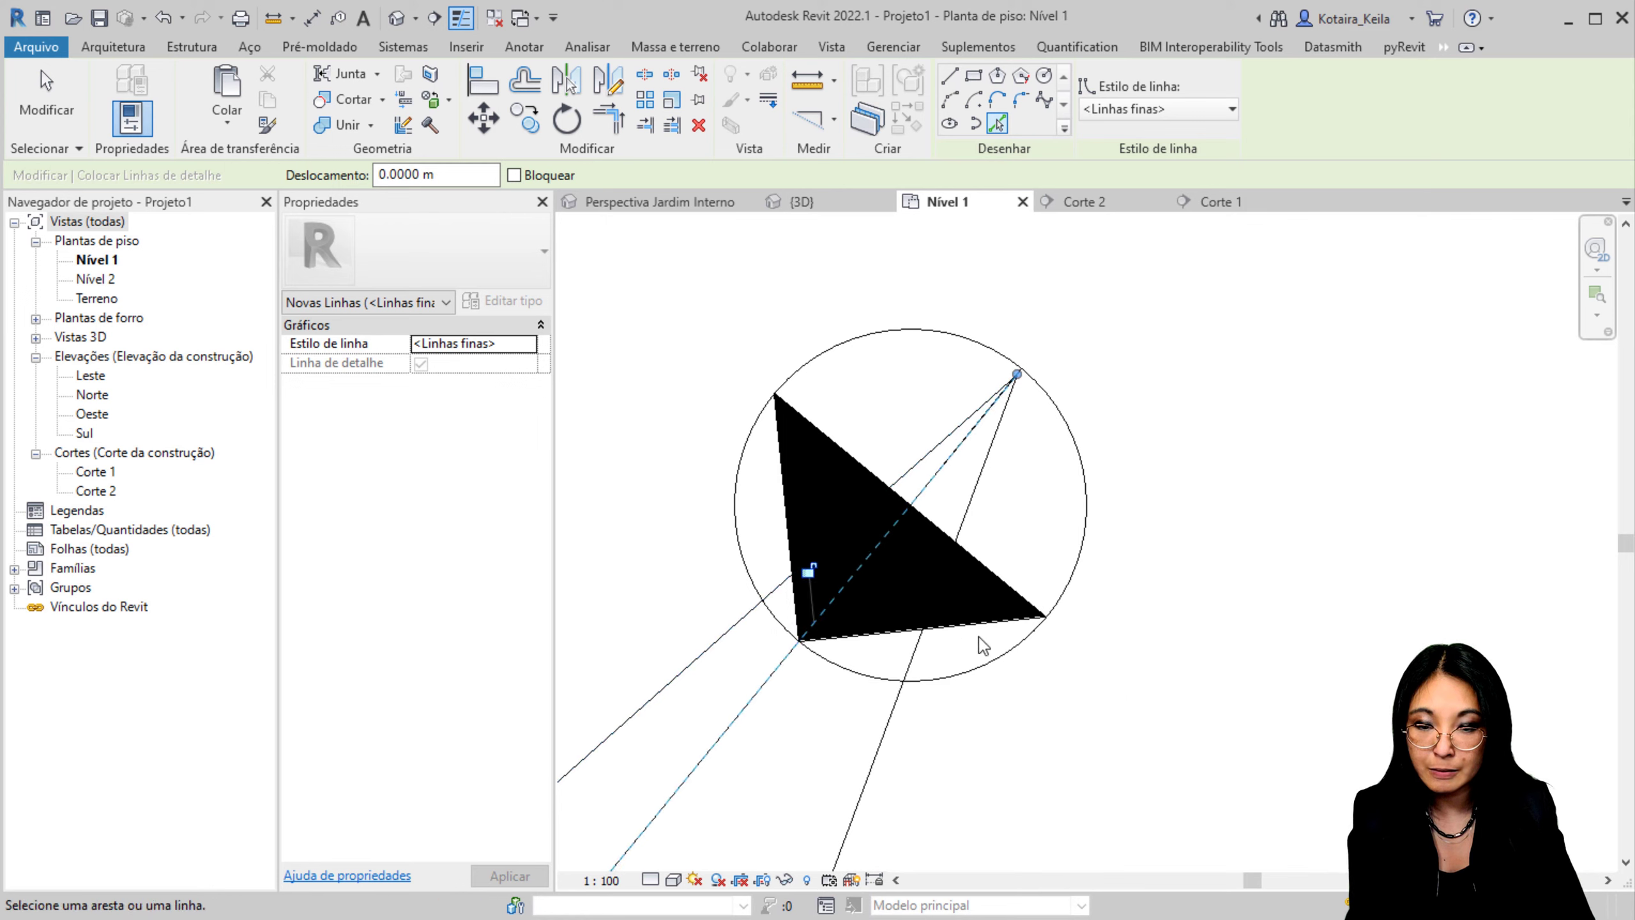
Step: Split the traced north detail lines where they cross the north symbol's circle
left_click(671, 128)
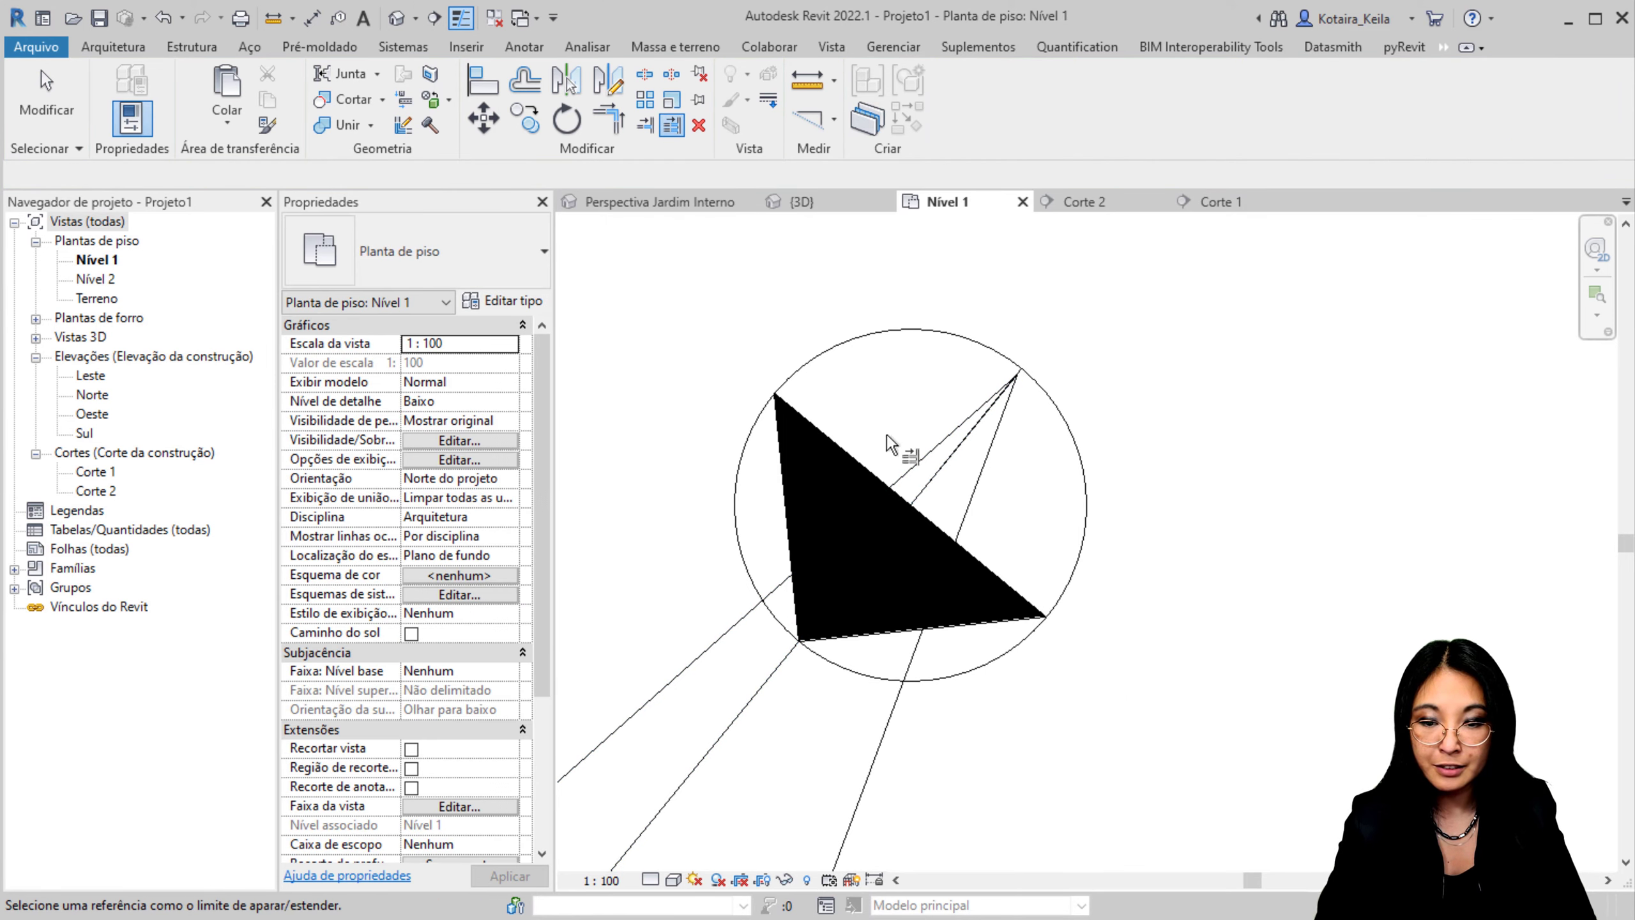
key("Escape")
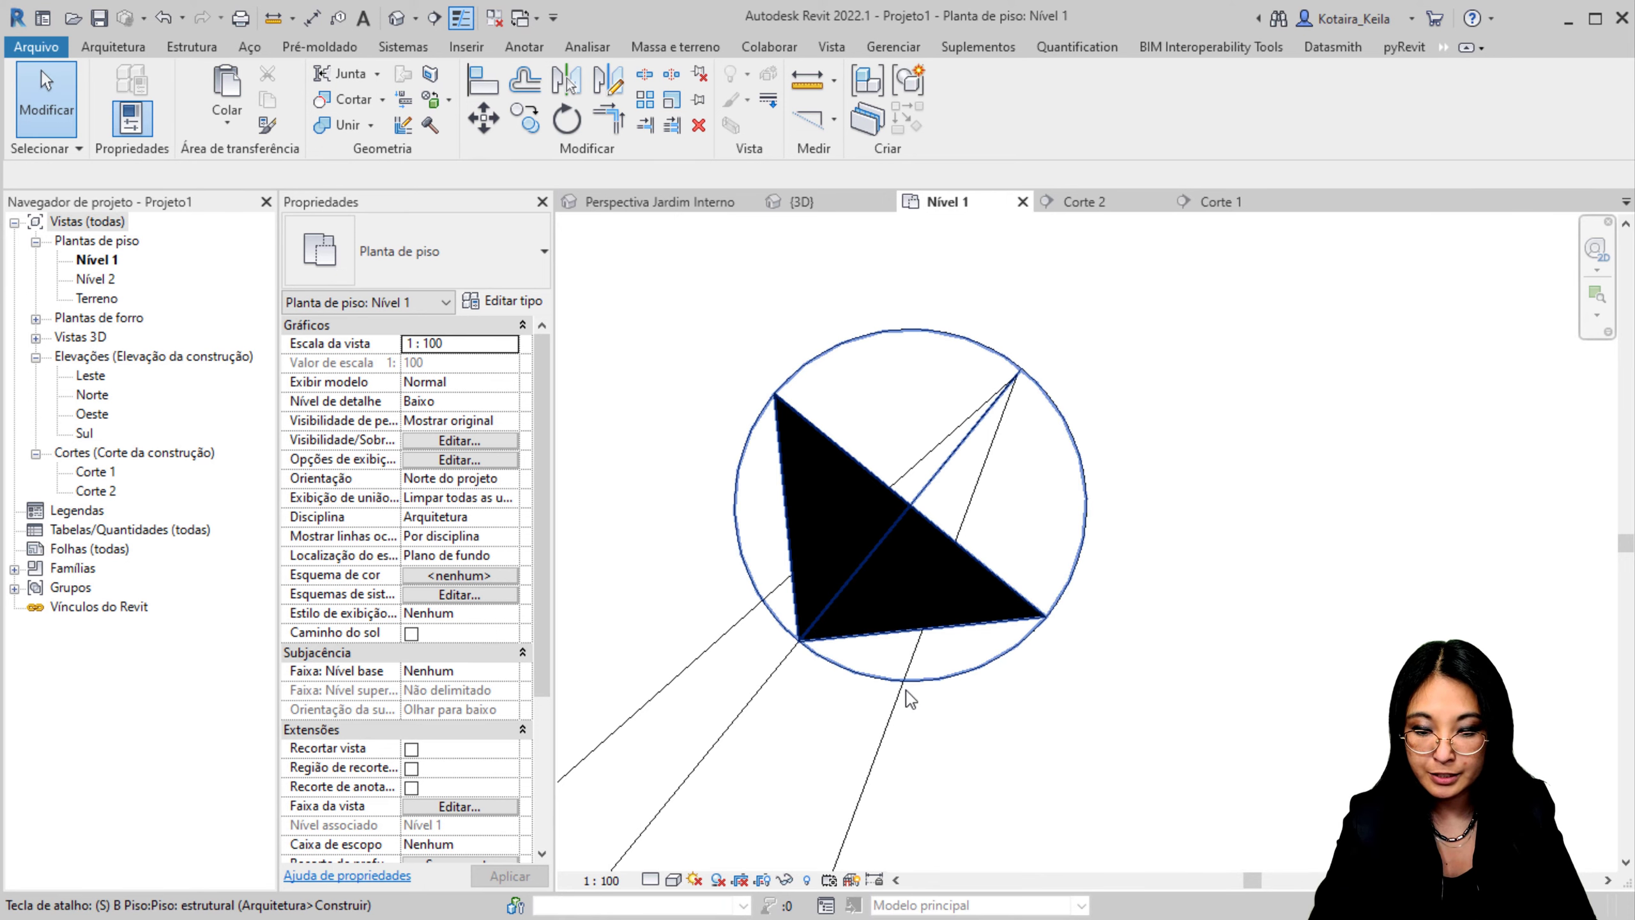
key("s")
key("l")
left_click(904, 682)
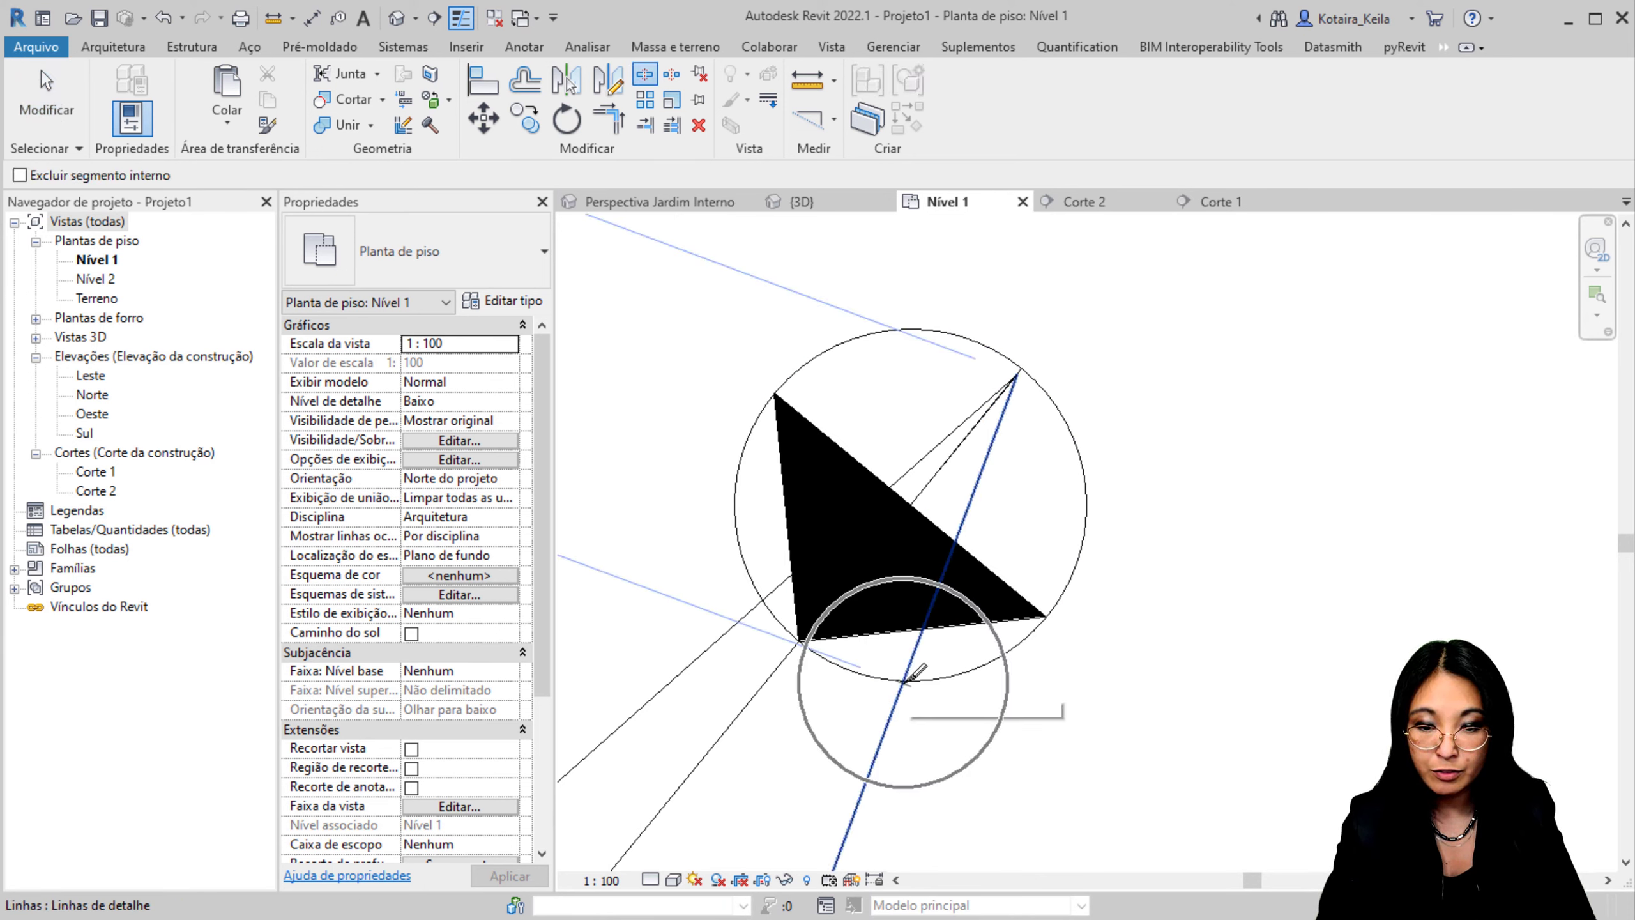
left_click(763, 600)
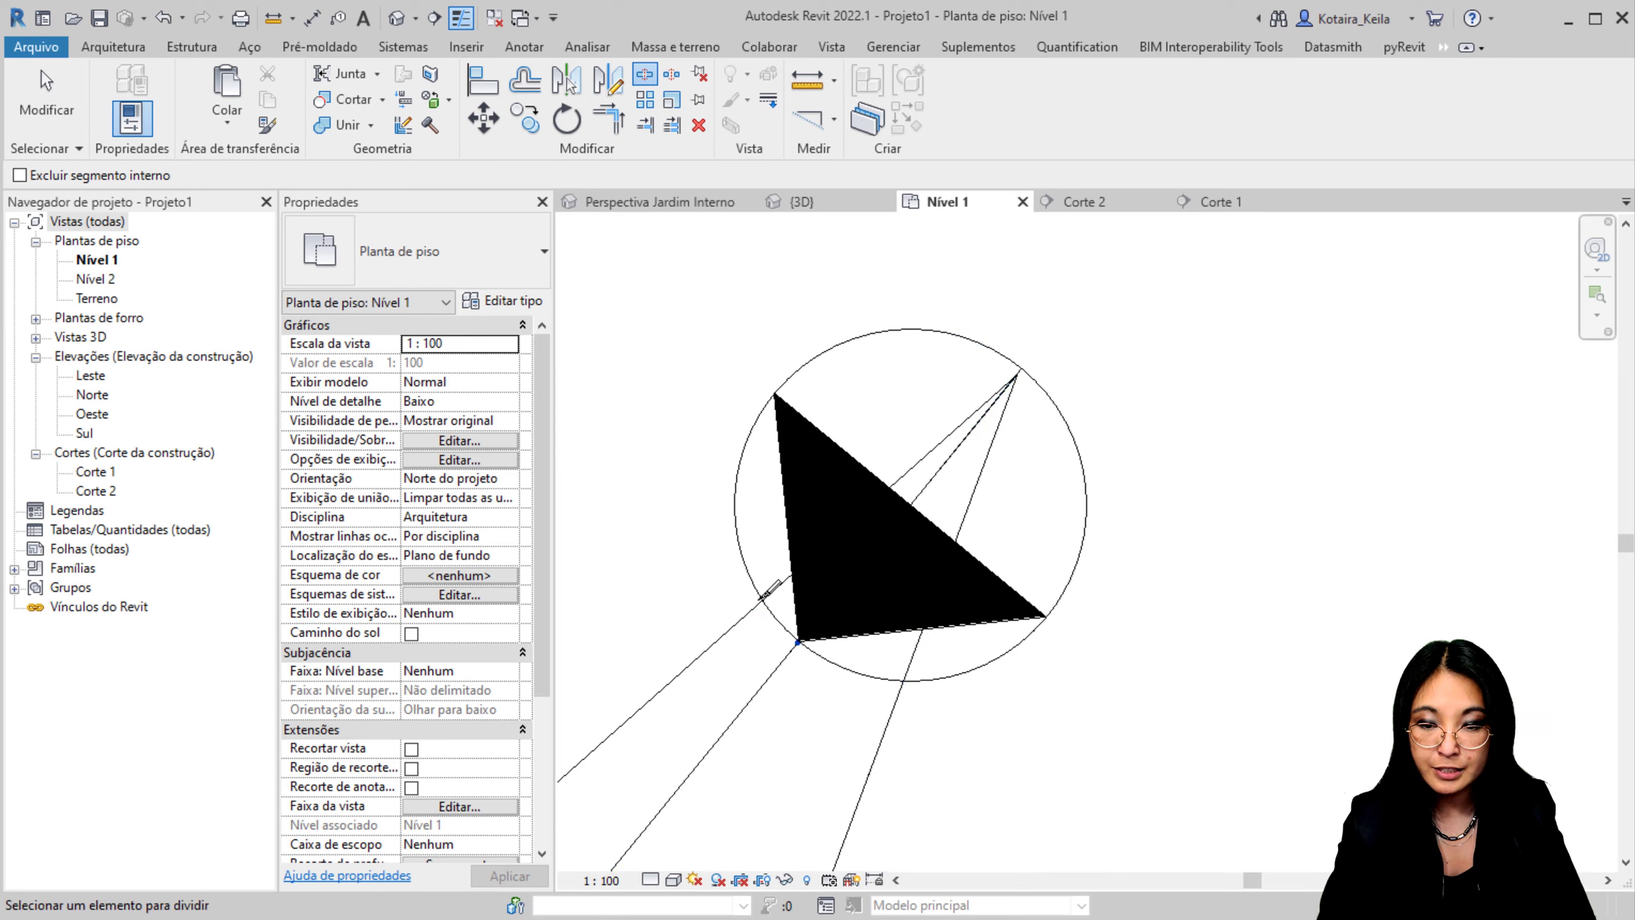
Step: Check the split detail line segments outside the north symbol's circle
key("Escape")
left_click(871, 762)
key("Escape")
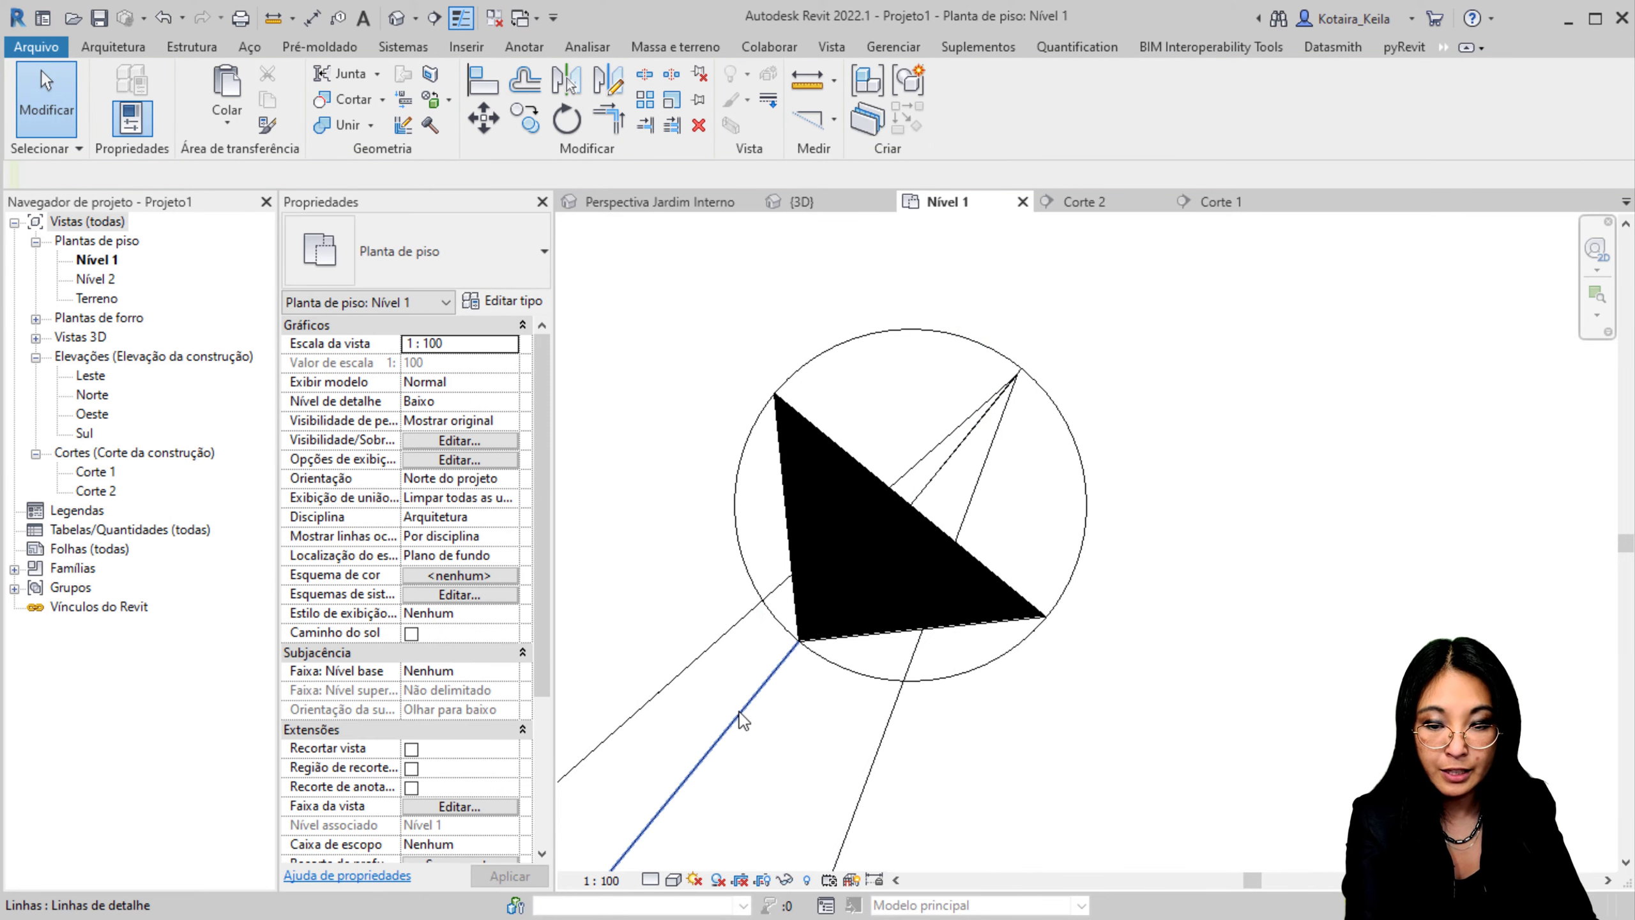
left_click(722, 646)
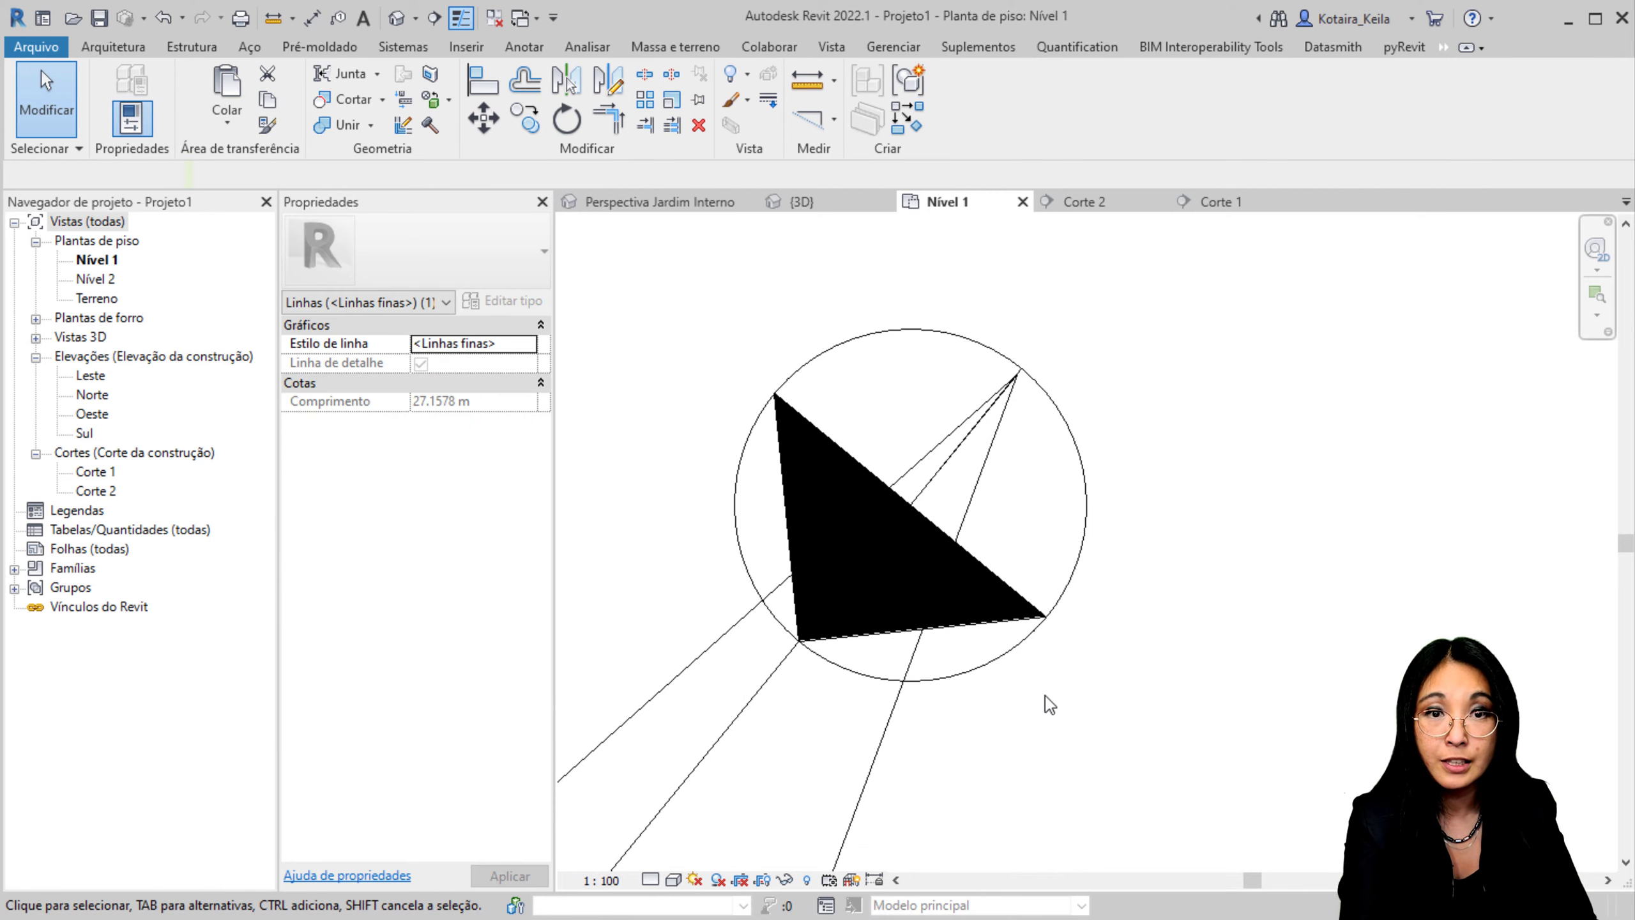
key("Escape")
scroll(1094, 688, "down", 1)
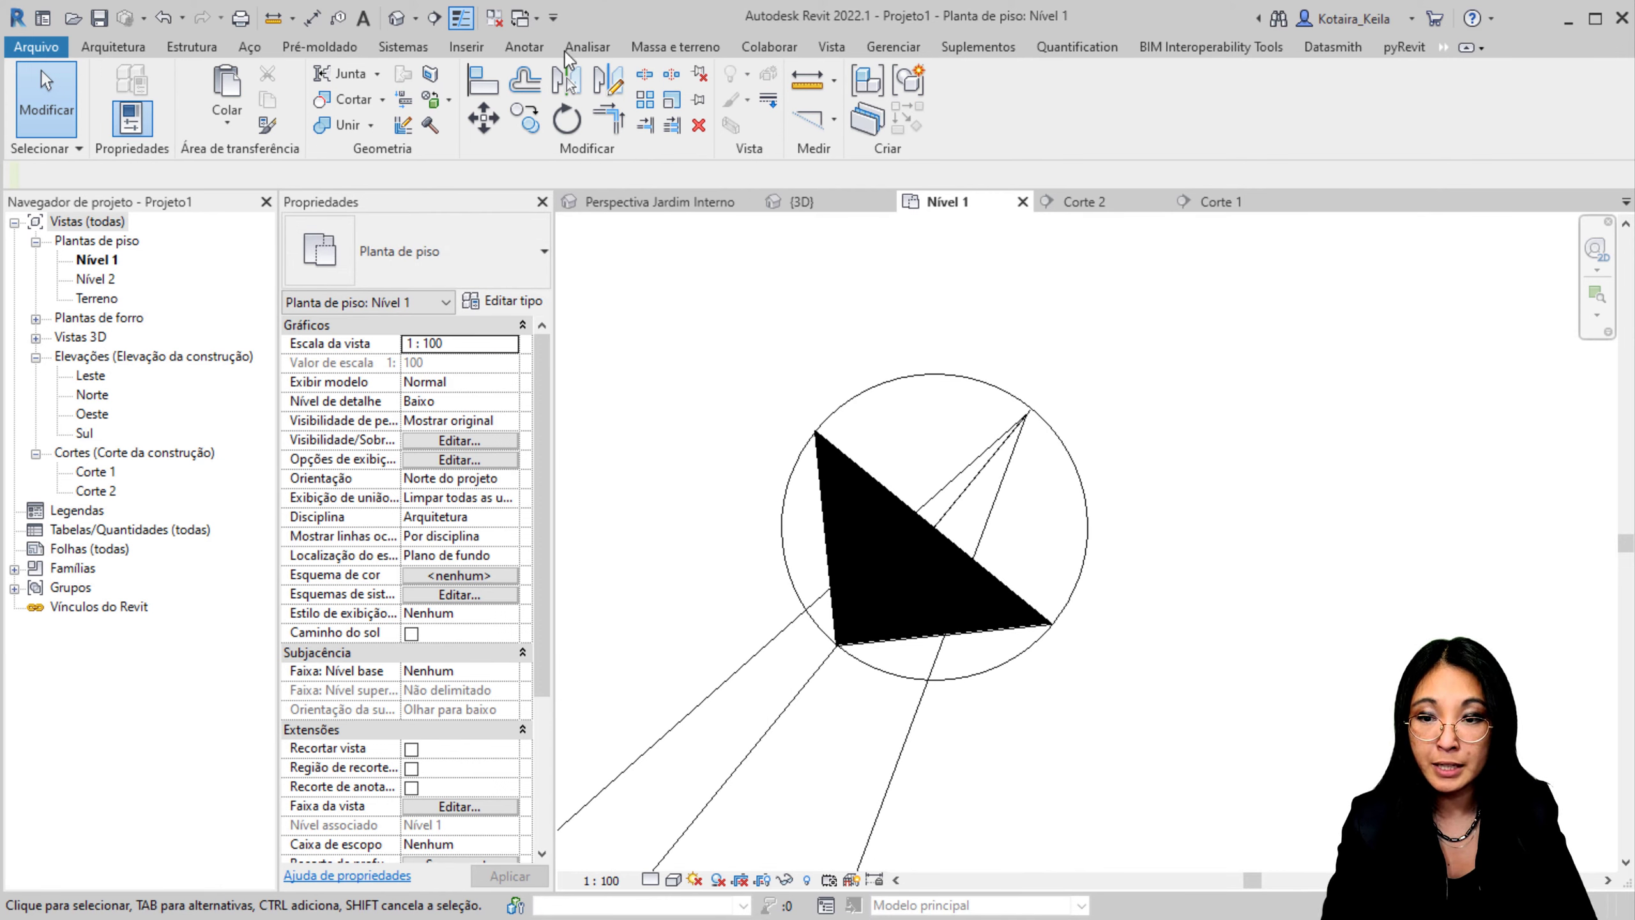
Step: Place a text note reading N in the 5mm Arial type beside the north symbol where the north lines leave the circle
left_click(524, 52)
left_click(901, 81)
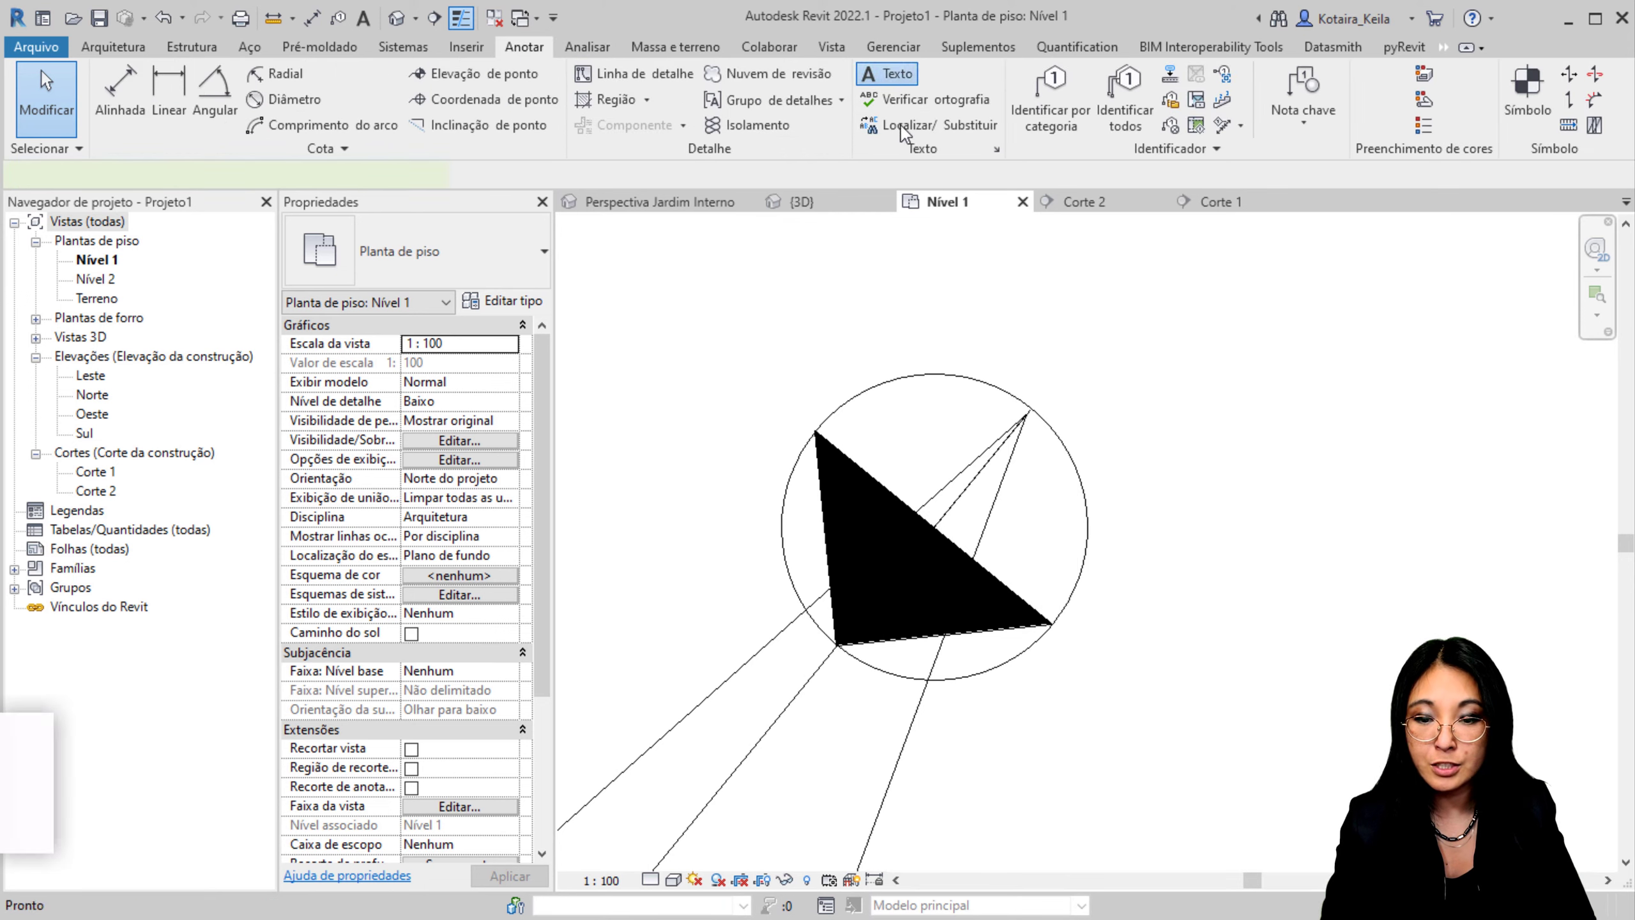
left_click(470, 283)
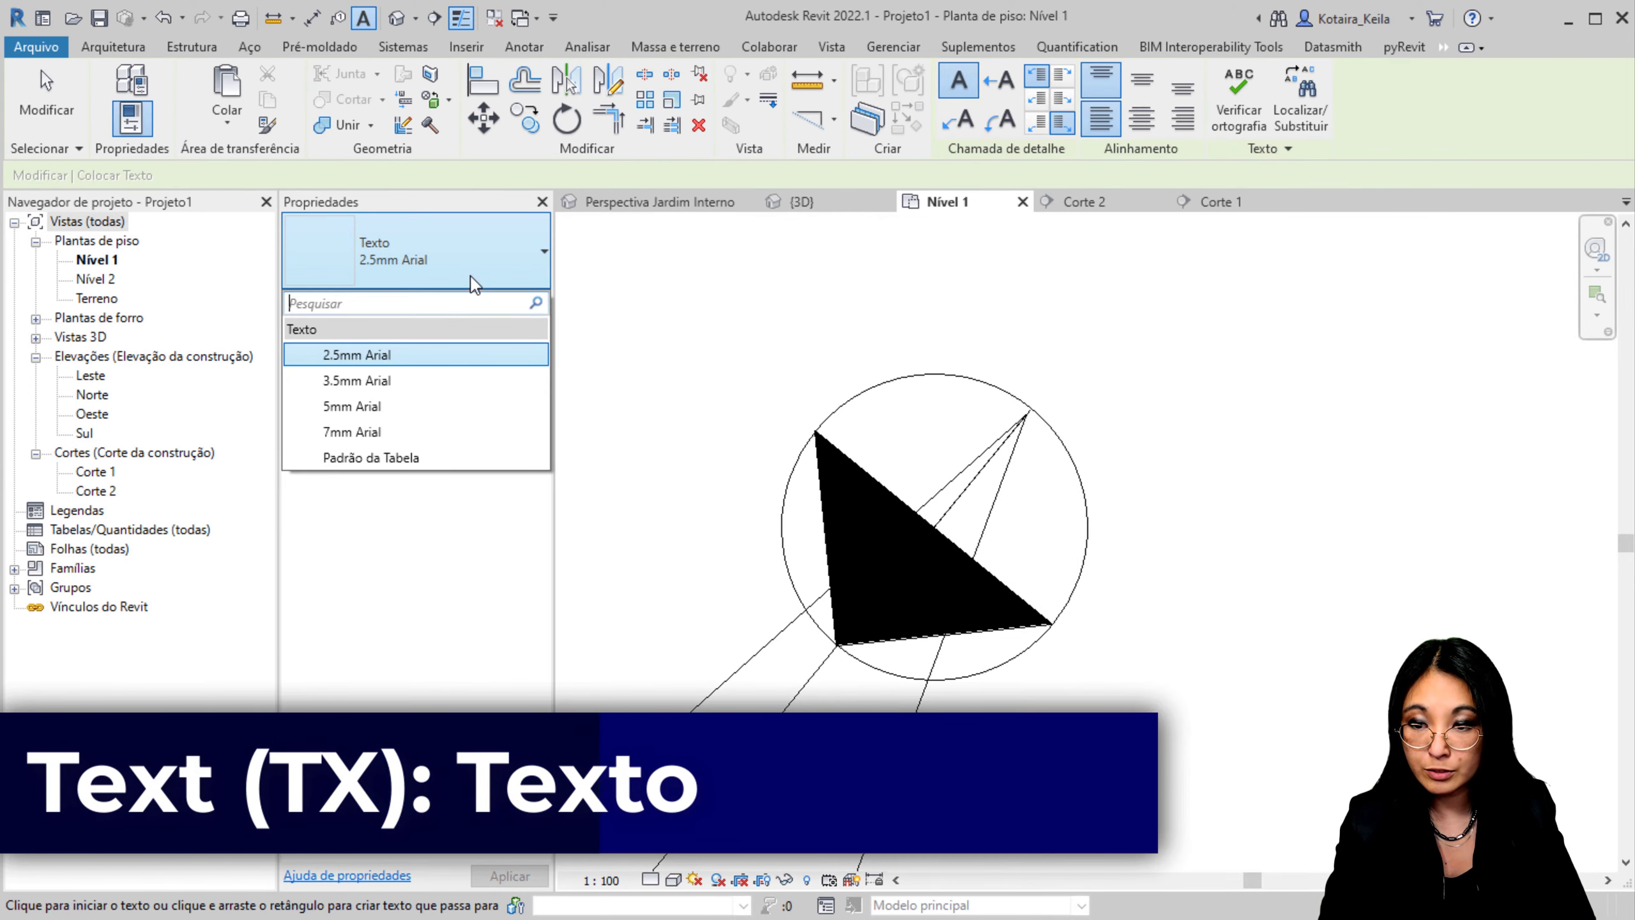
left_click(424, 412)
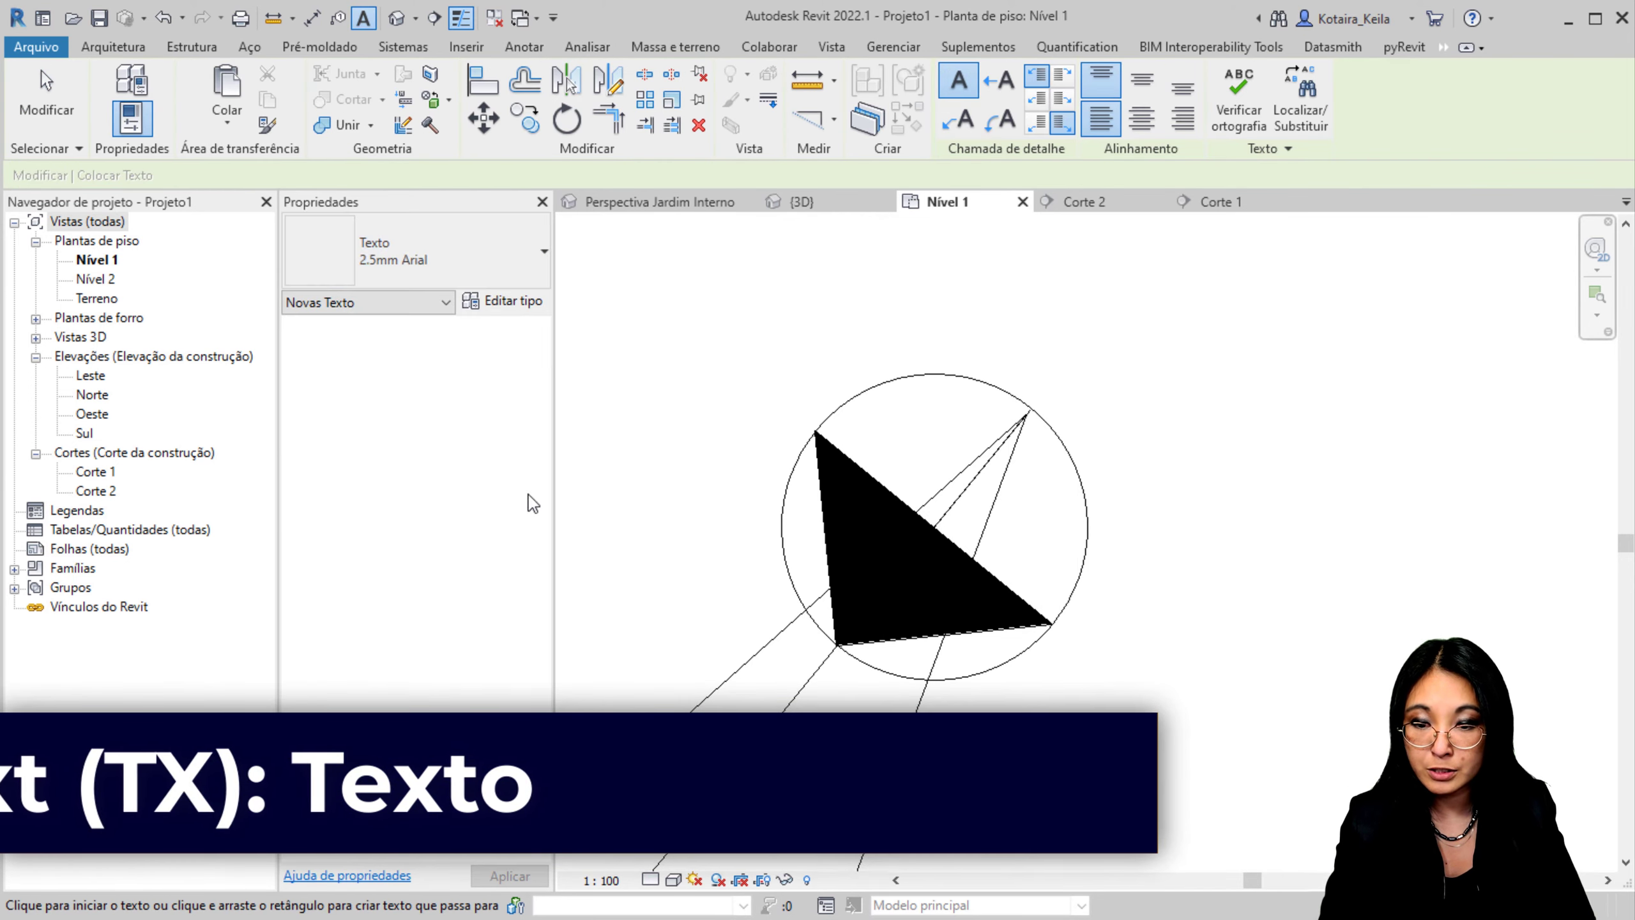
left_click(815, 669)
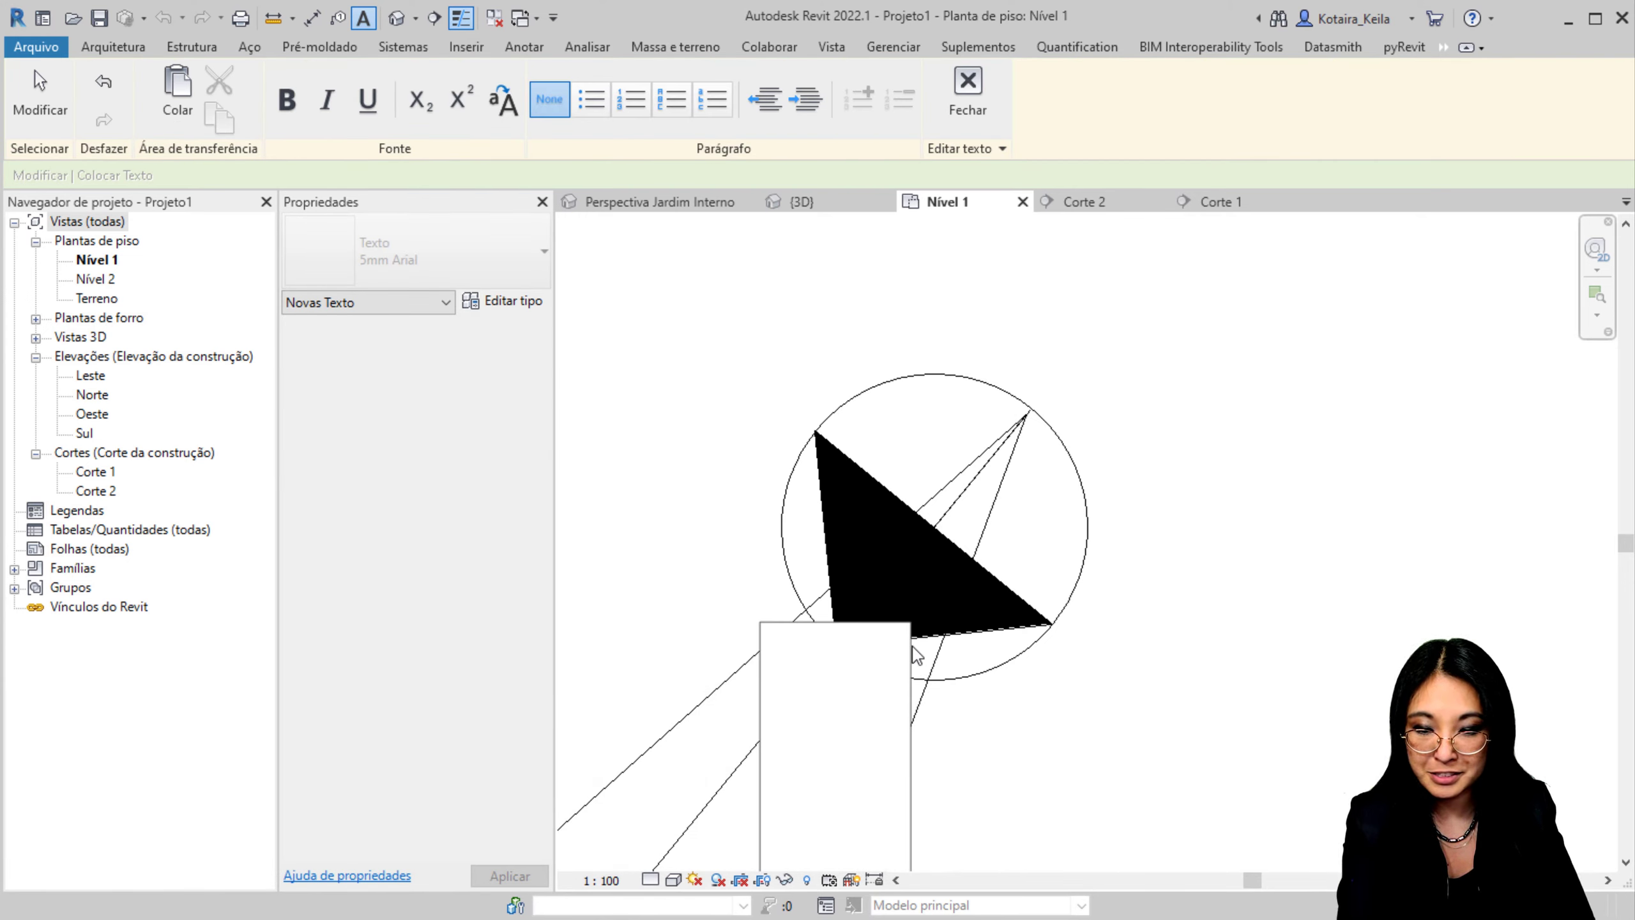
type("N")
left_click(1210, 720)
middle_click_drag(1005, 664, 992, 516)
key("Escape")
Step: Change the N label's text type to 2.5mm Arial and shift it closer to the tip of the north arrow
left_click(835, 596)
left_click(501, 256)
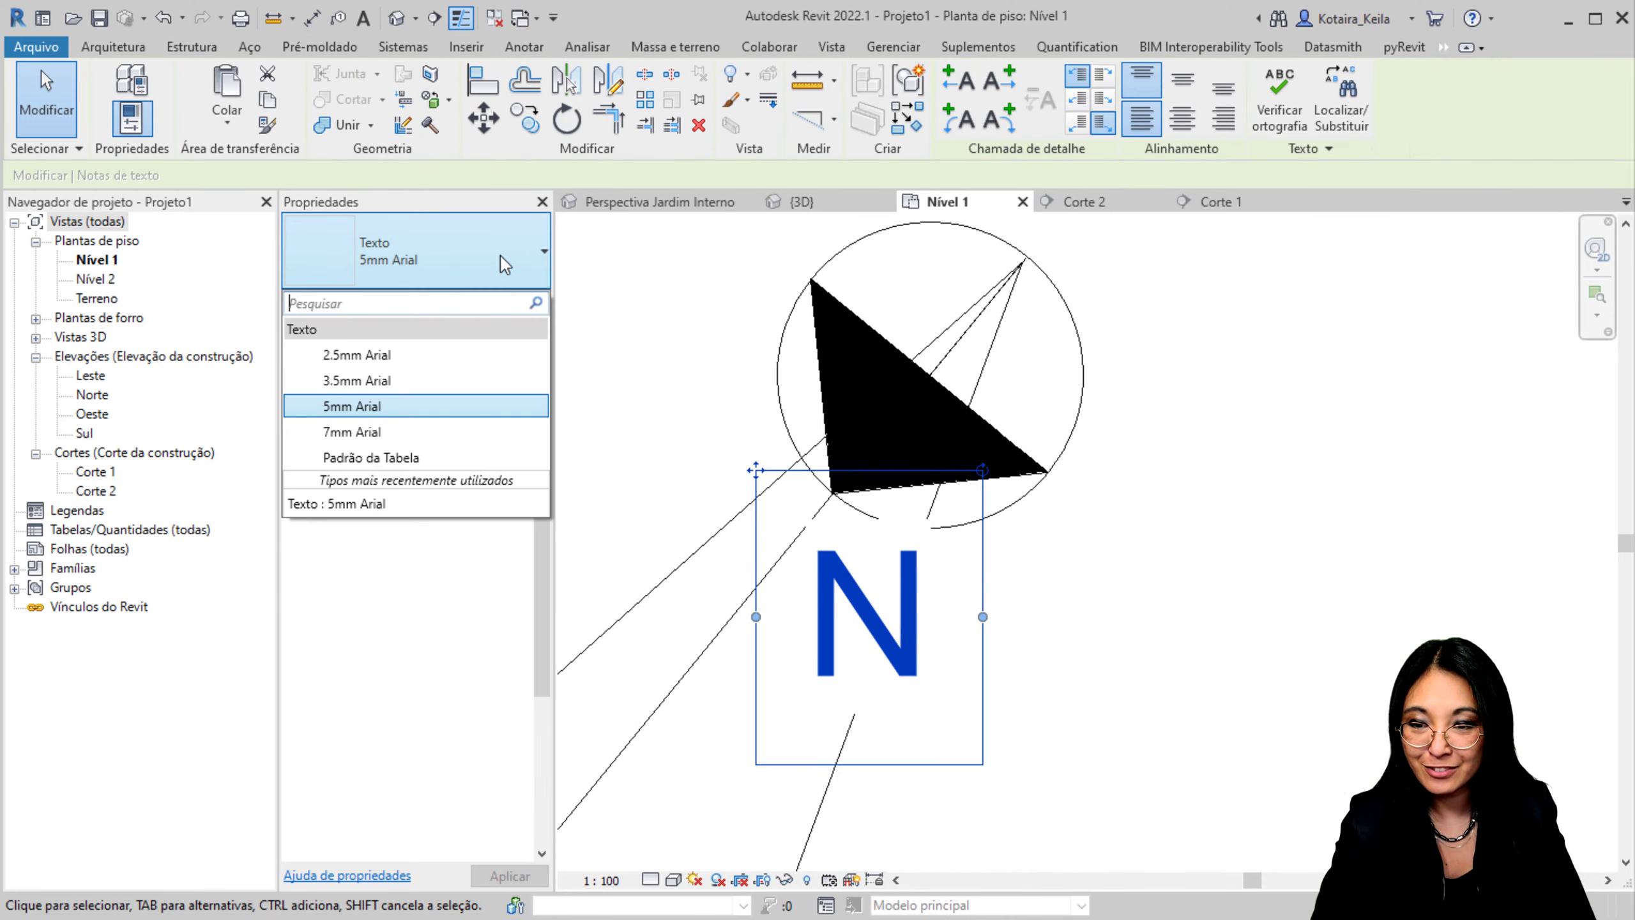
left_click(415, 356)
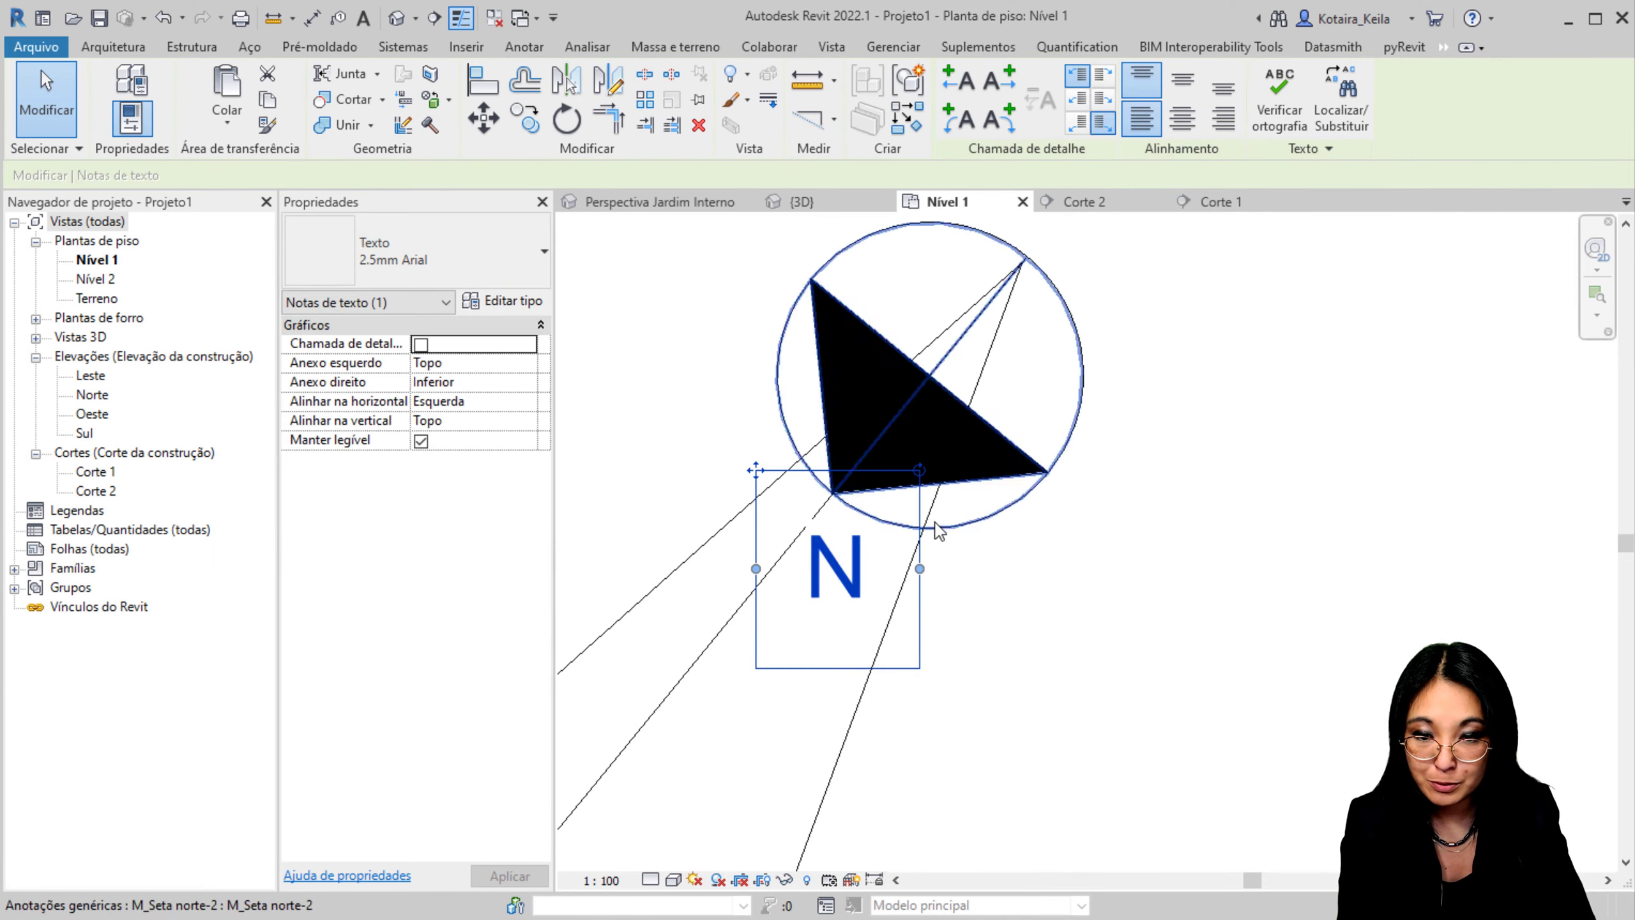
left_click_drag(756, 470, 720, 439)
Step: Copy the N label onto the magnetic north line just outside the circle
scroll(914, 476, "down", 5)
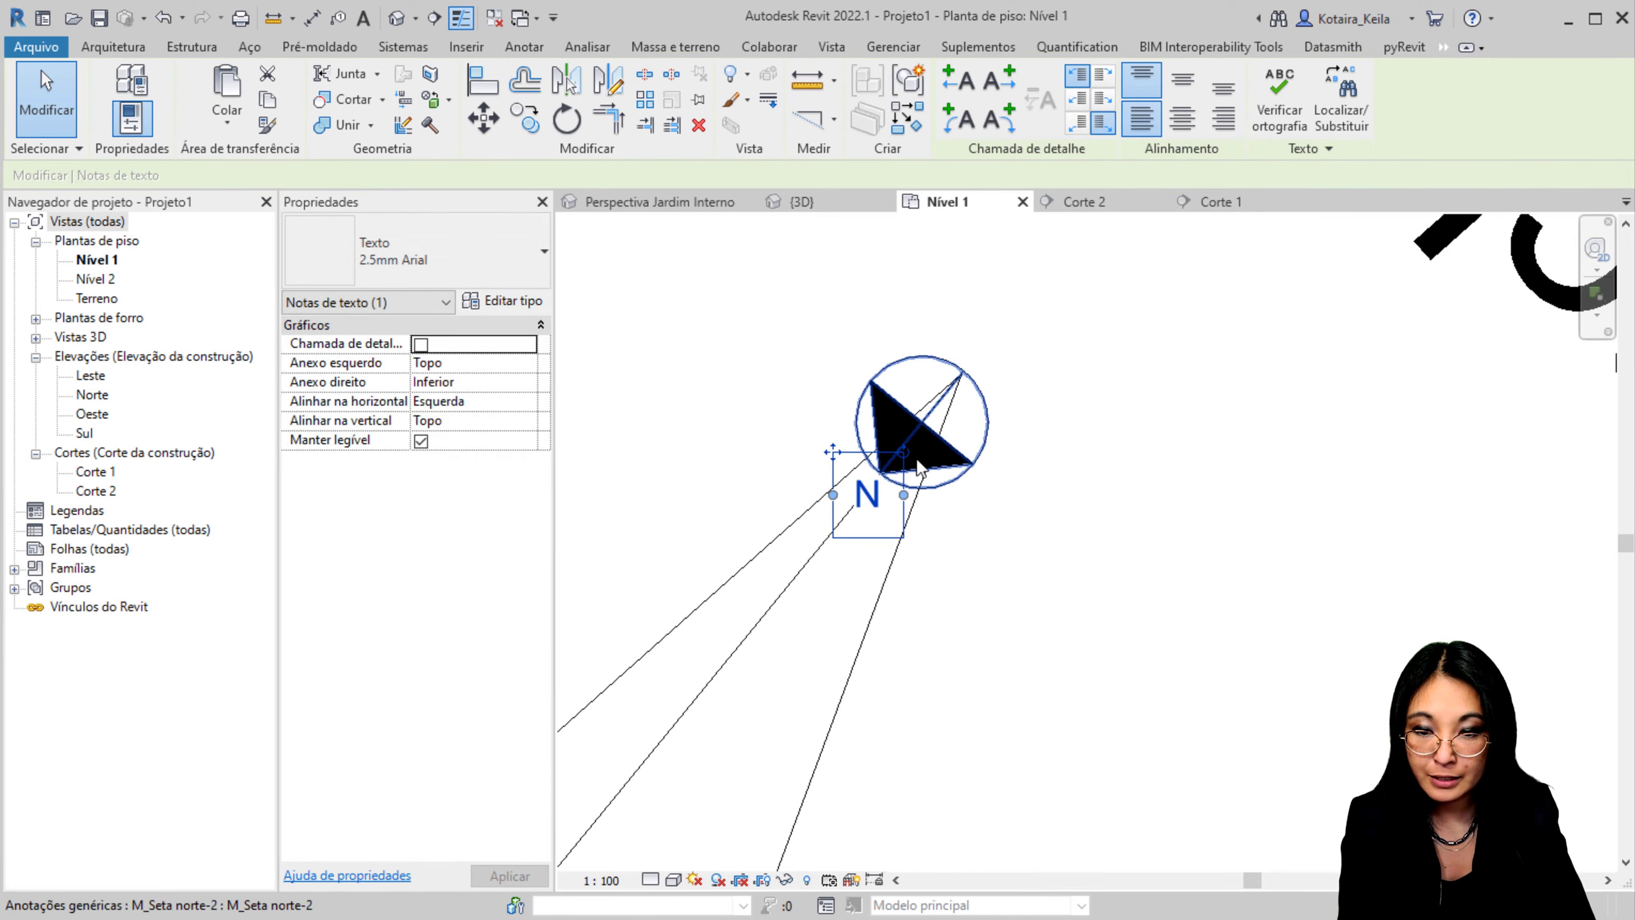
scroll(992, 509, "down", 4)
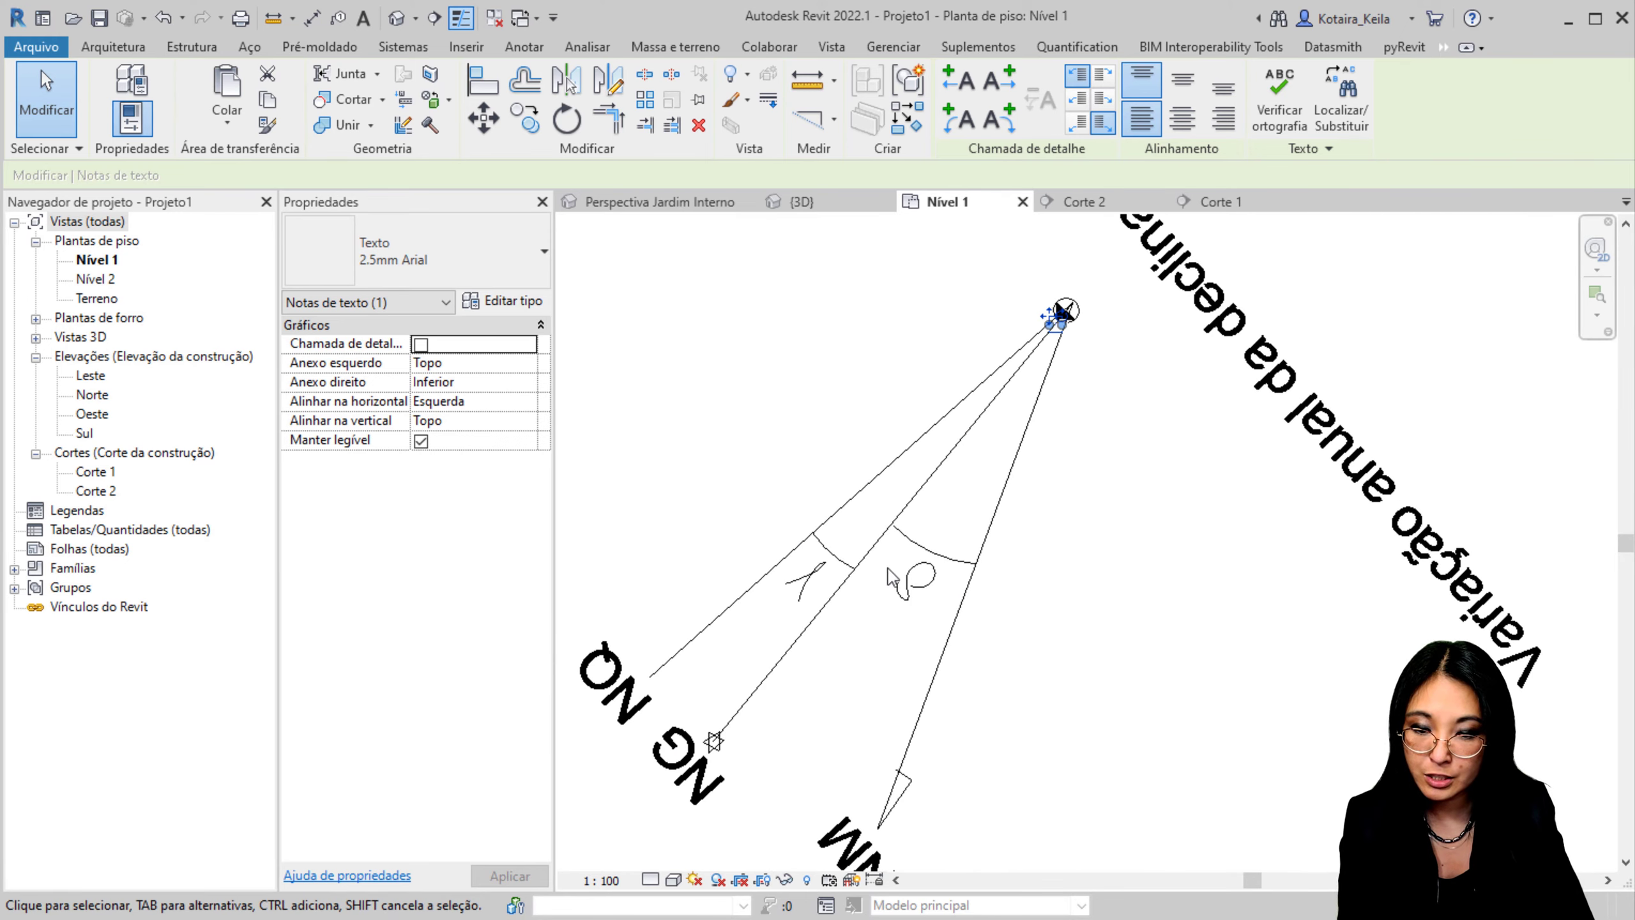
scroll(1076, 336, "up", 5)
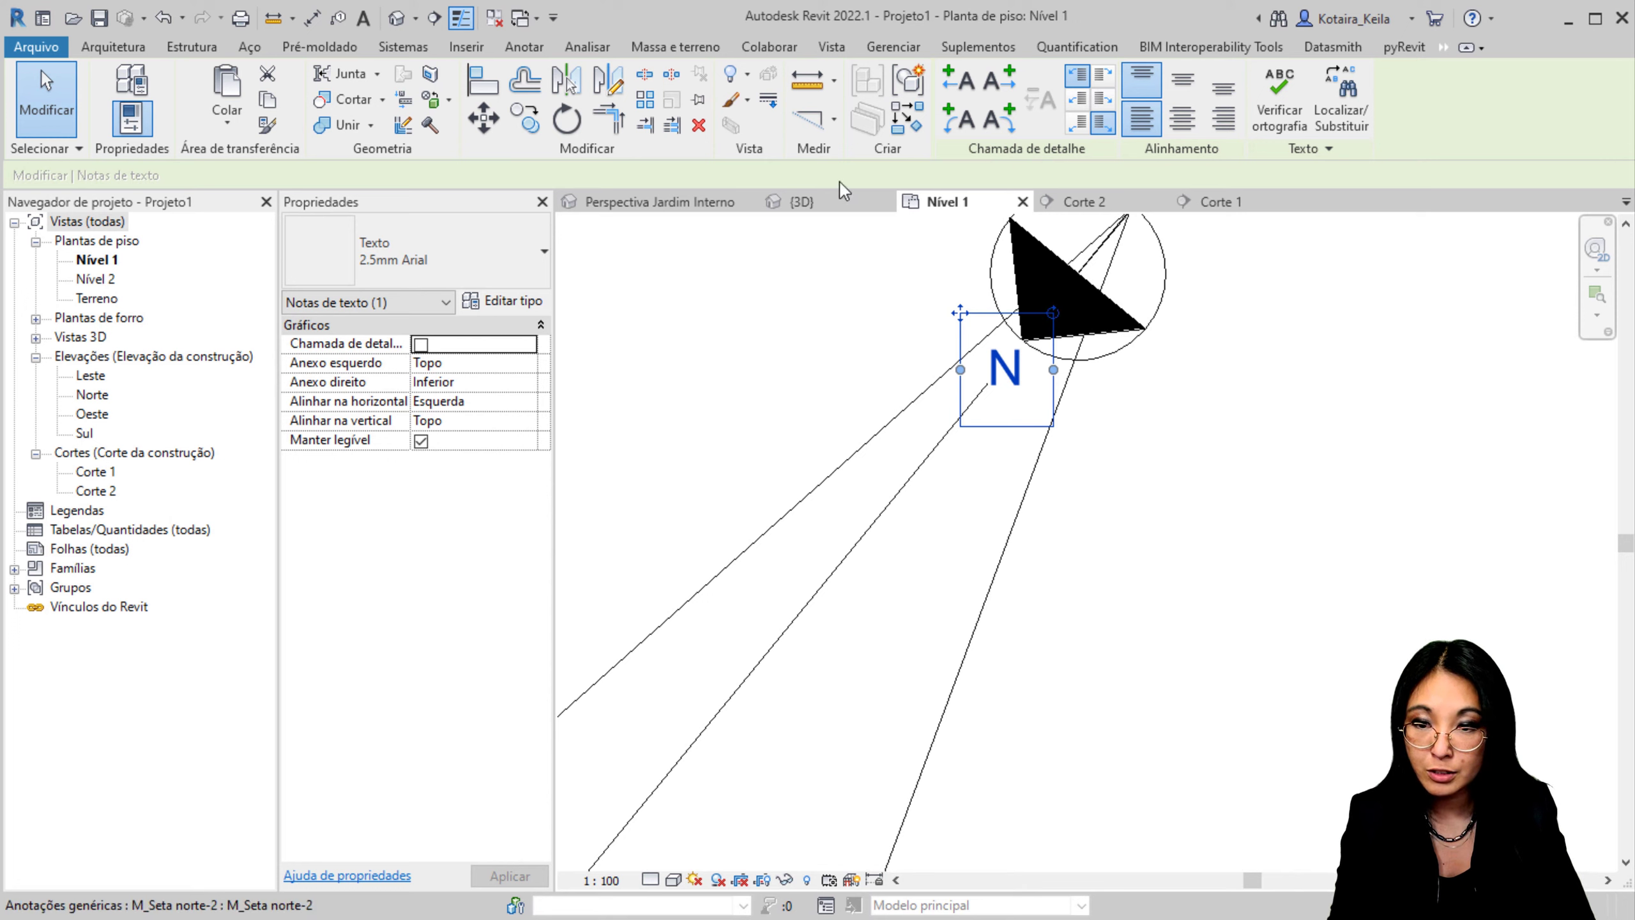
left_click(525, 119)
left_click(1042, 357)
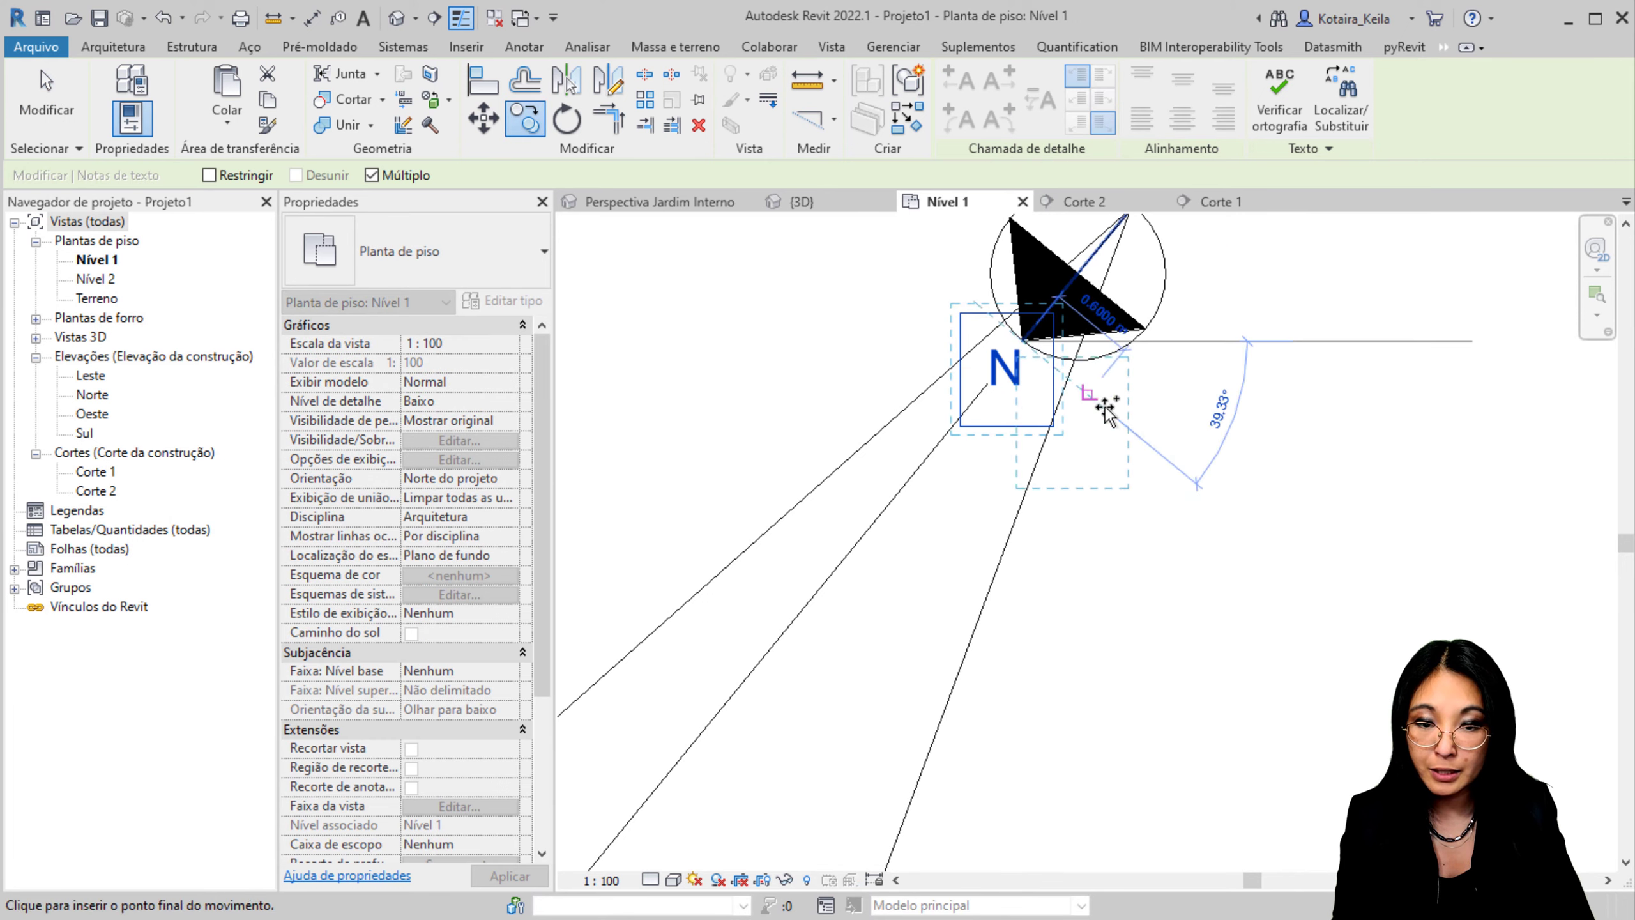
left_click(1091, 374)
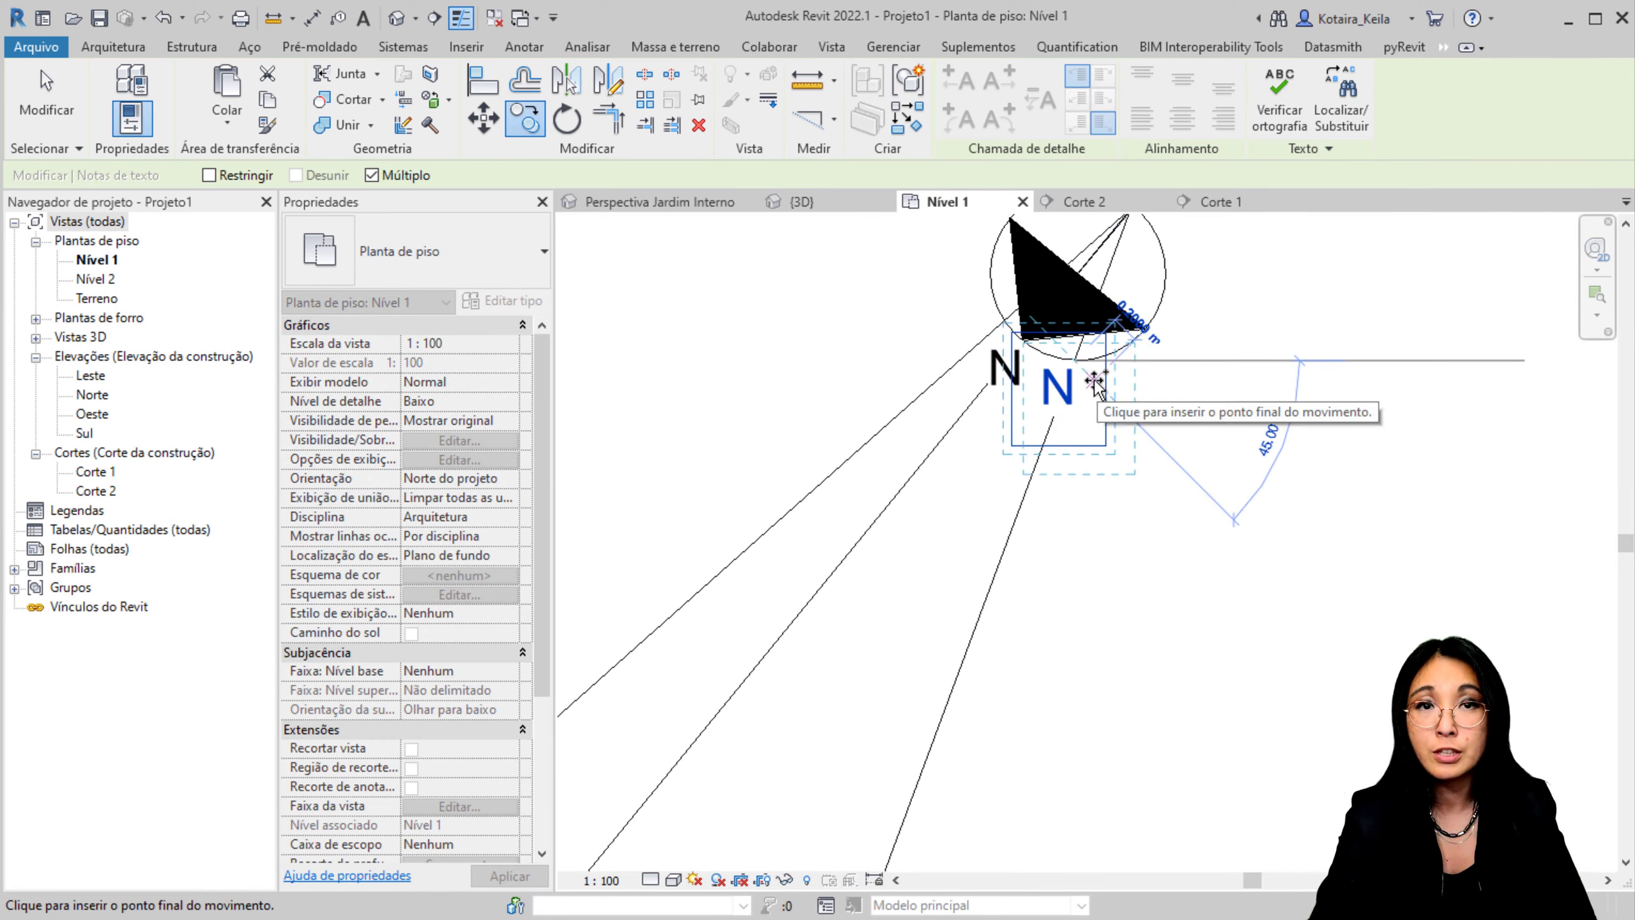
key("Escape")
key("Escape")
Step: Edit the copied label on the magnetic north line to read NM
left_click(1068, 389)
left_click(1074, 396)
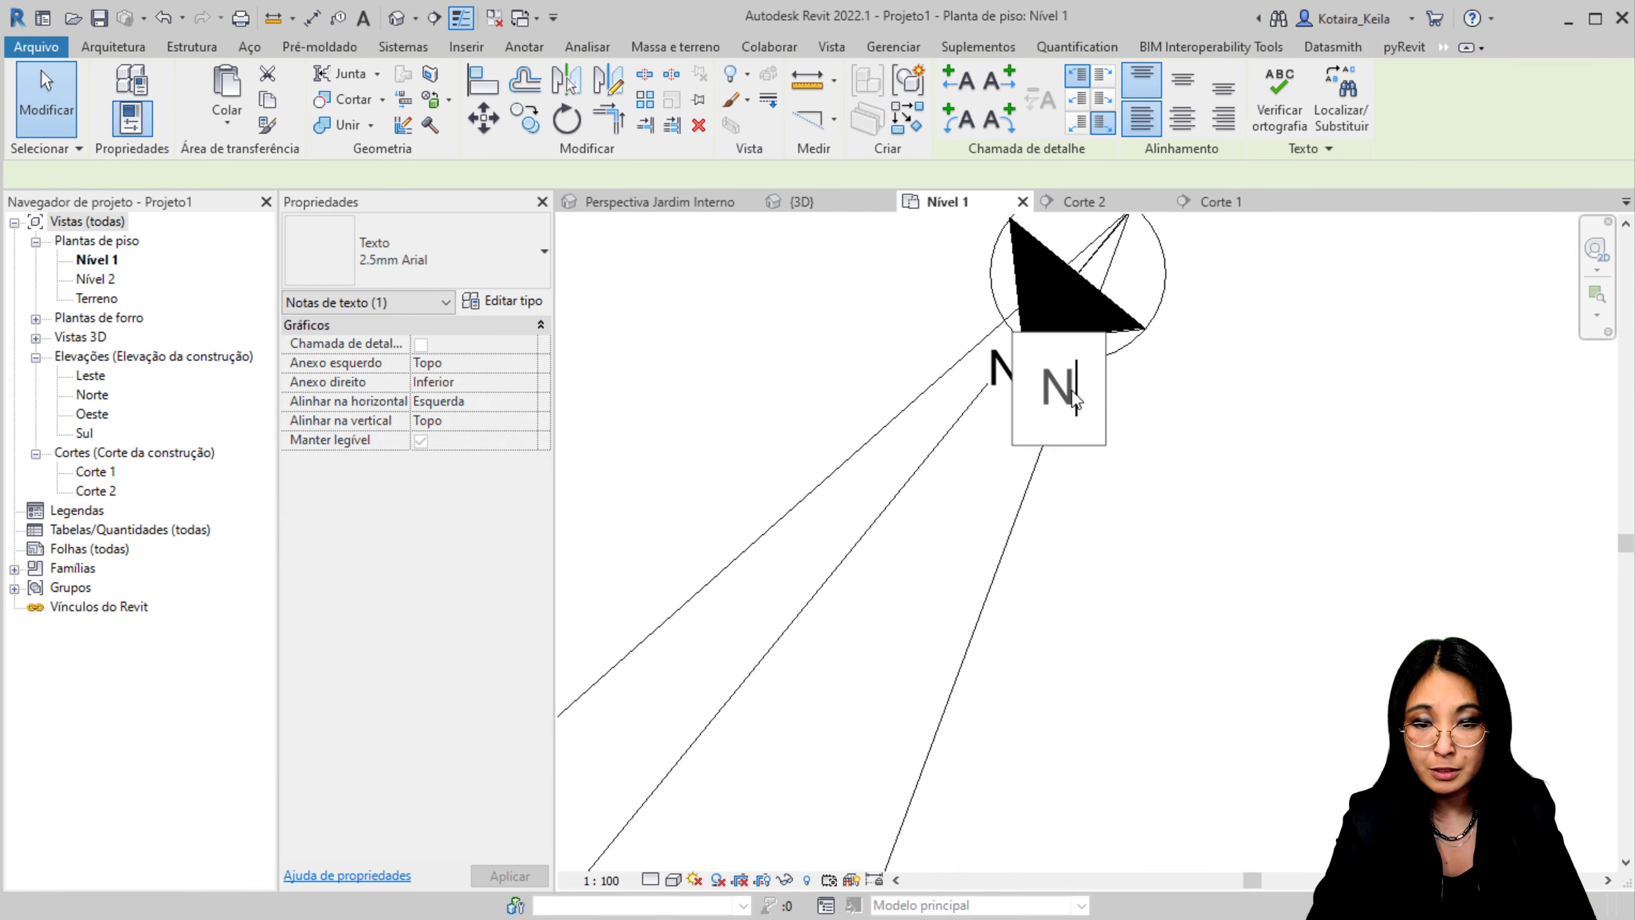
type("M")
left_click(1234, 458)
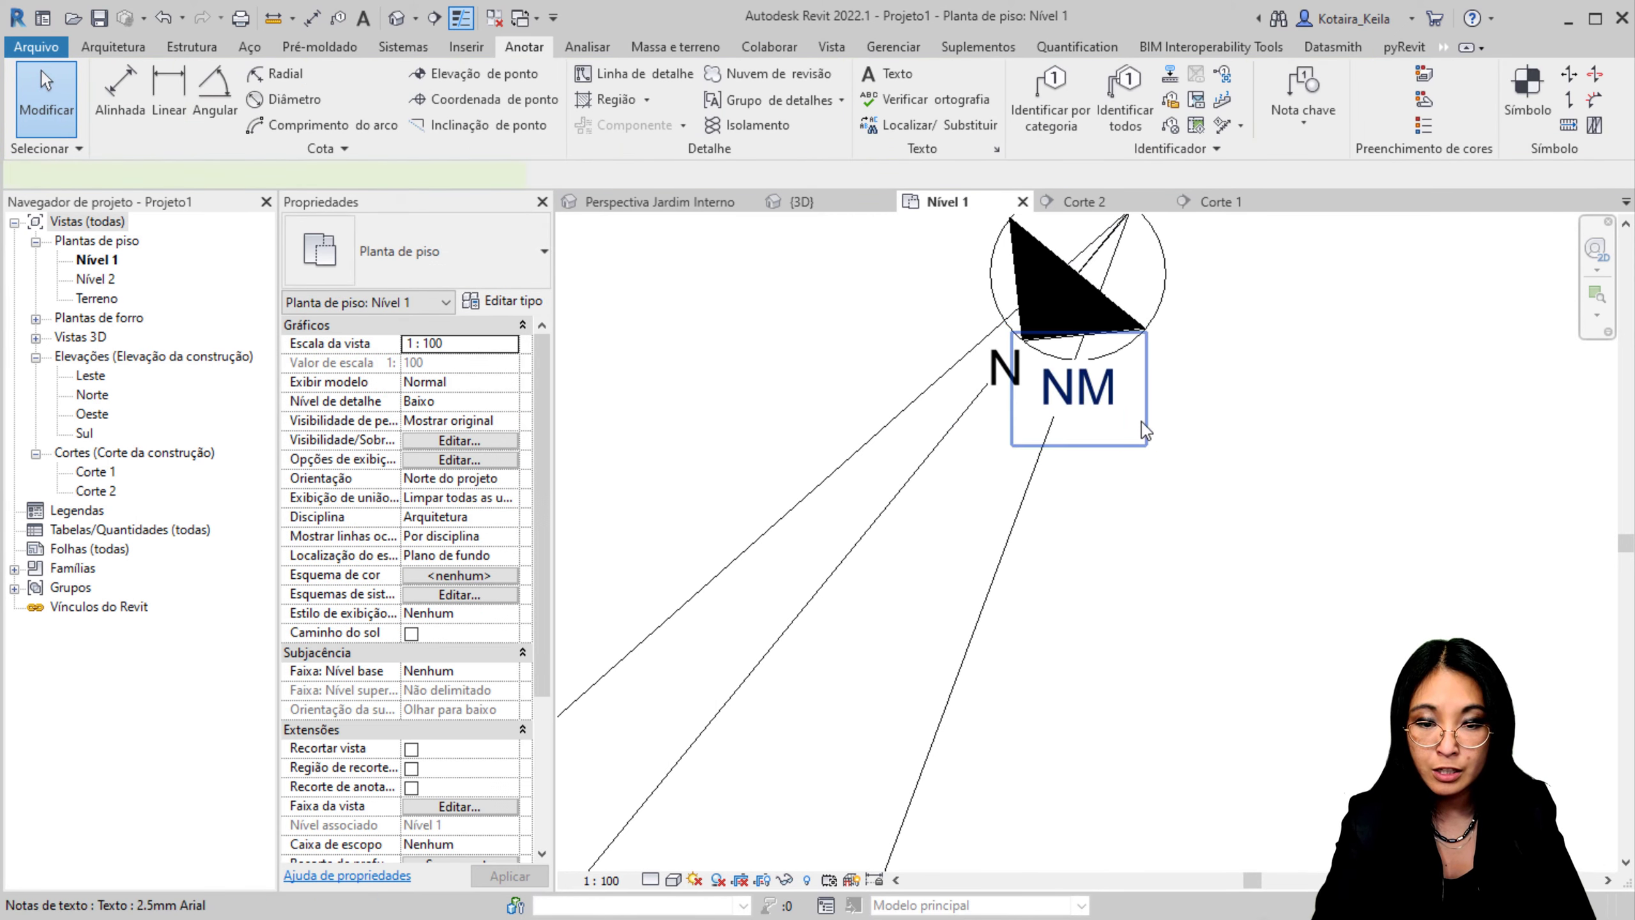
left_click(1109, 405)
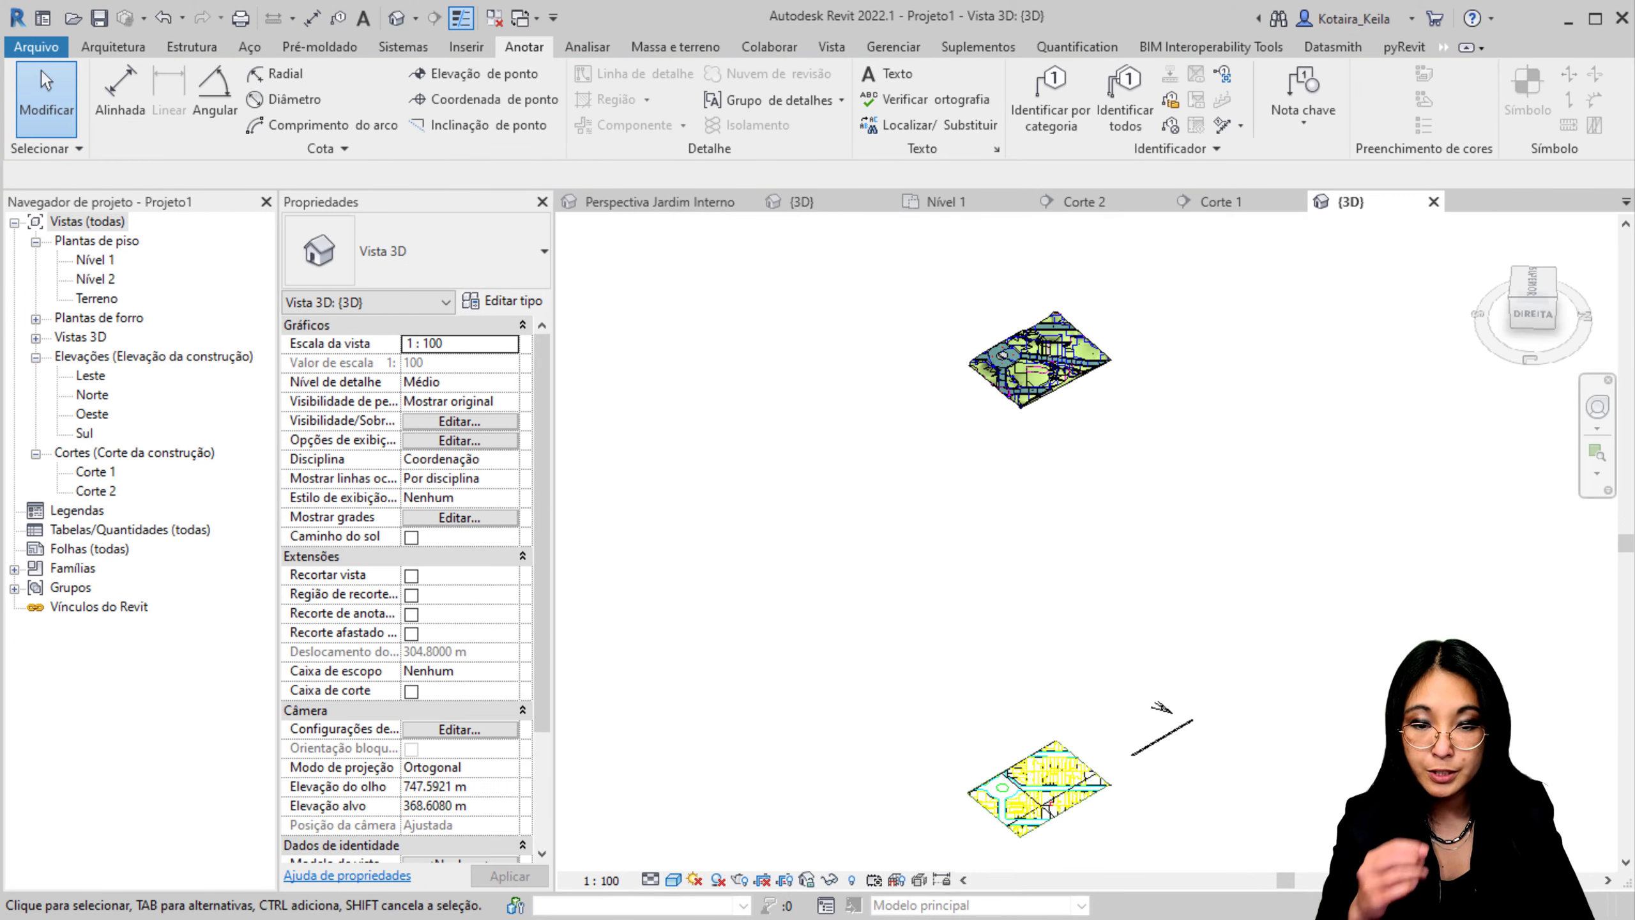
middle_click_drag(1410, 715, 1225, 632)
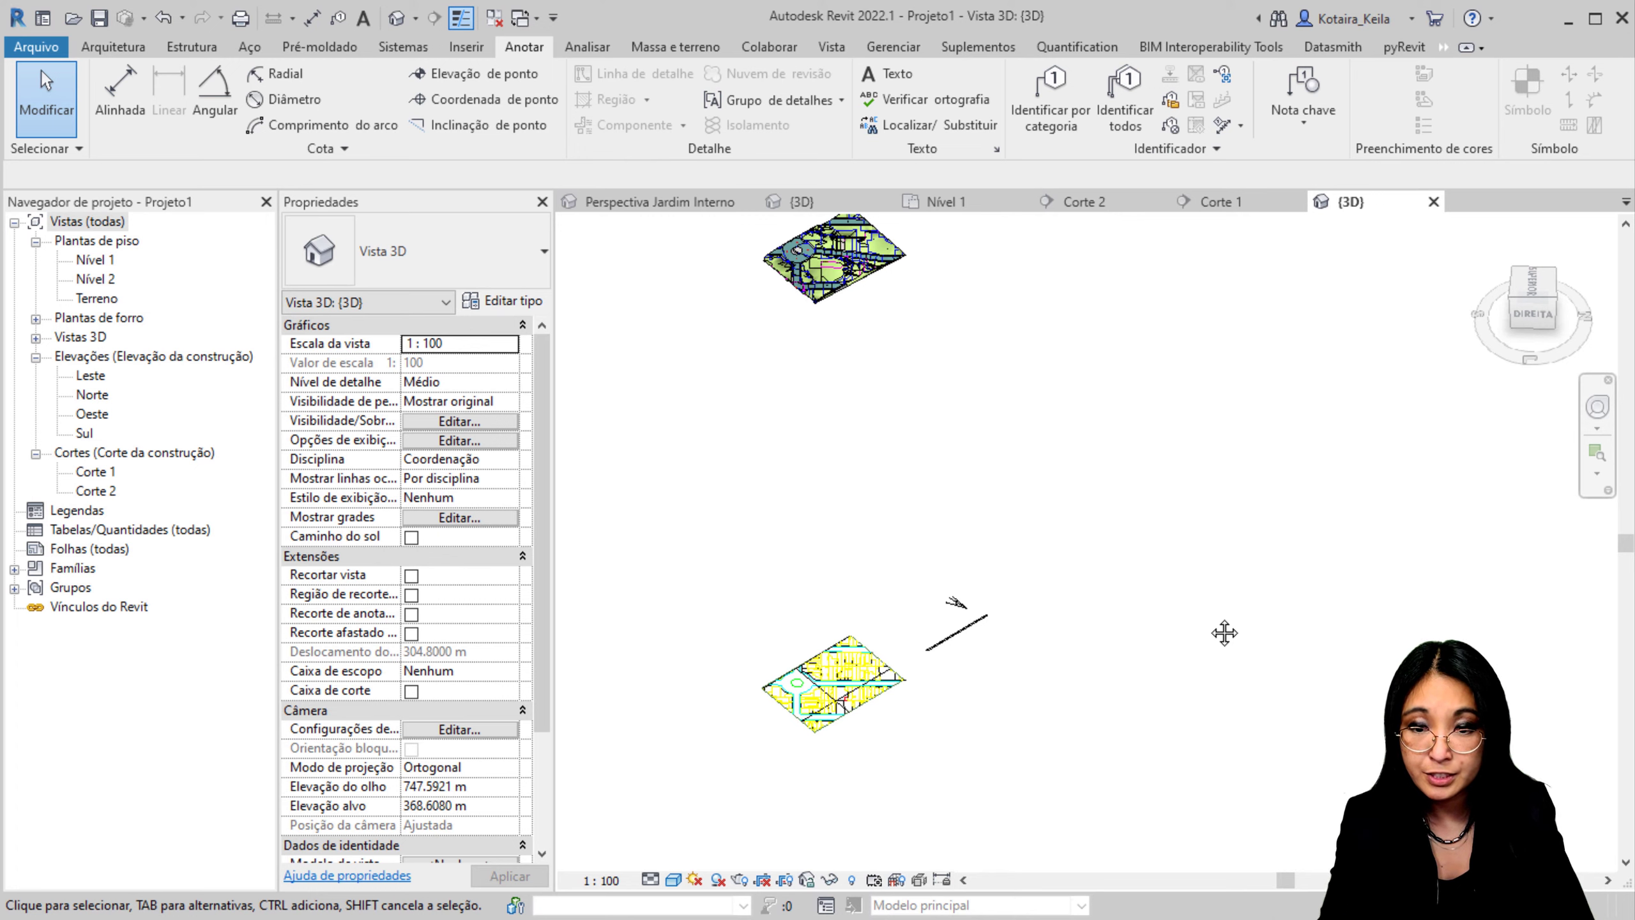
scroll(840, 435, "up", 6)
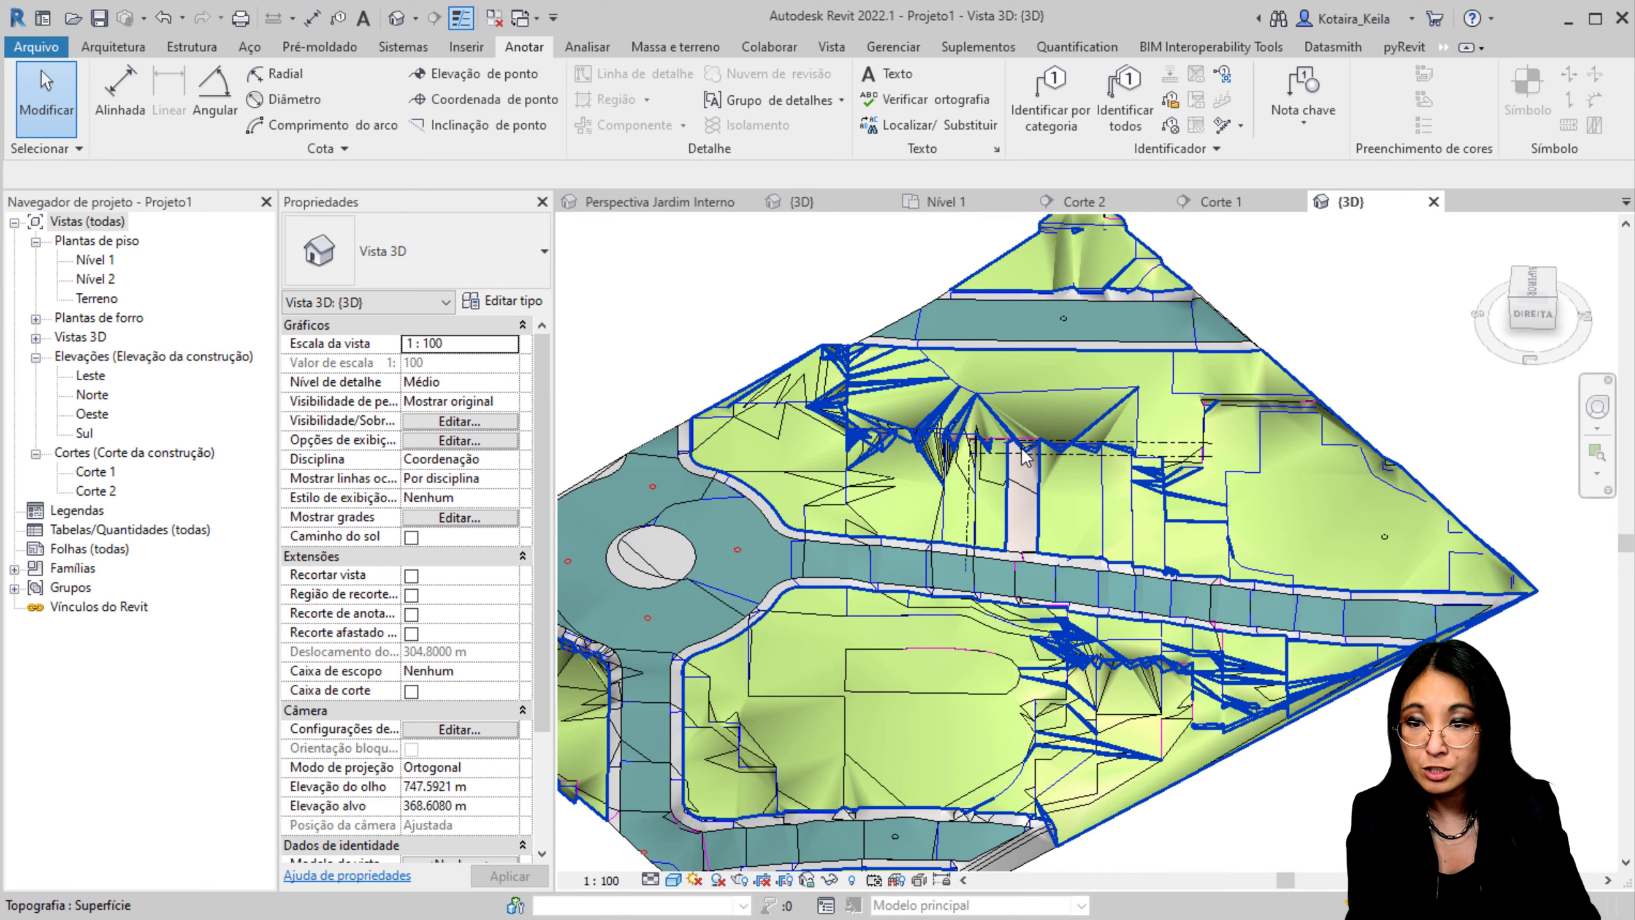
left_click(462, 48)
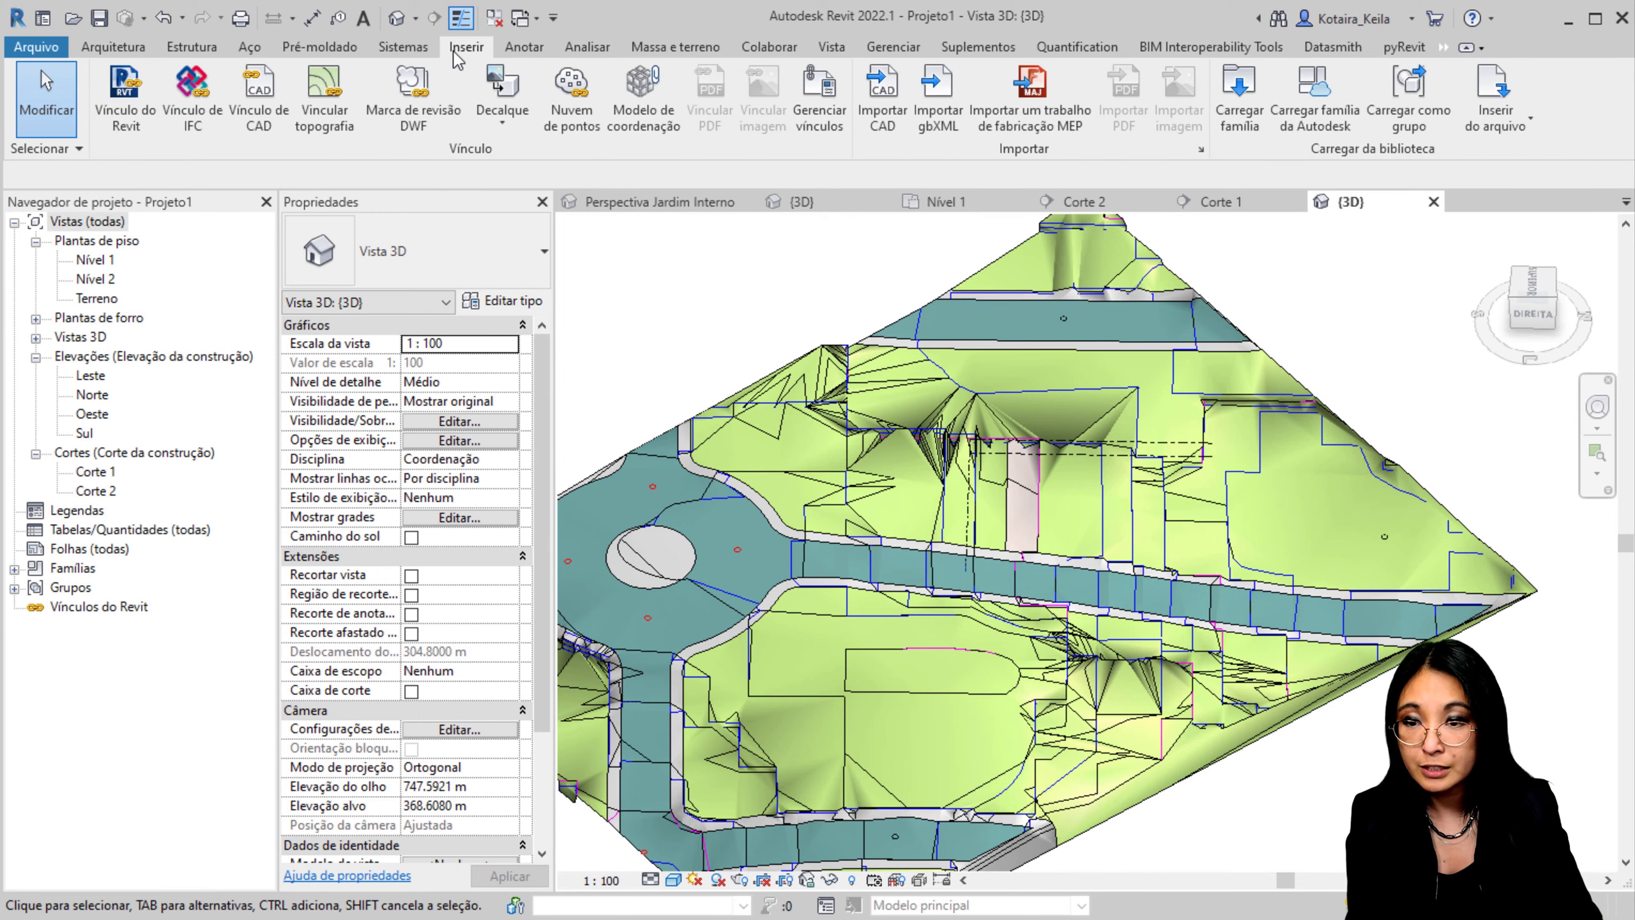
left_click(143, 125)
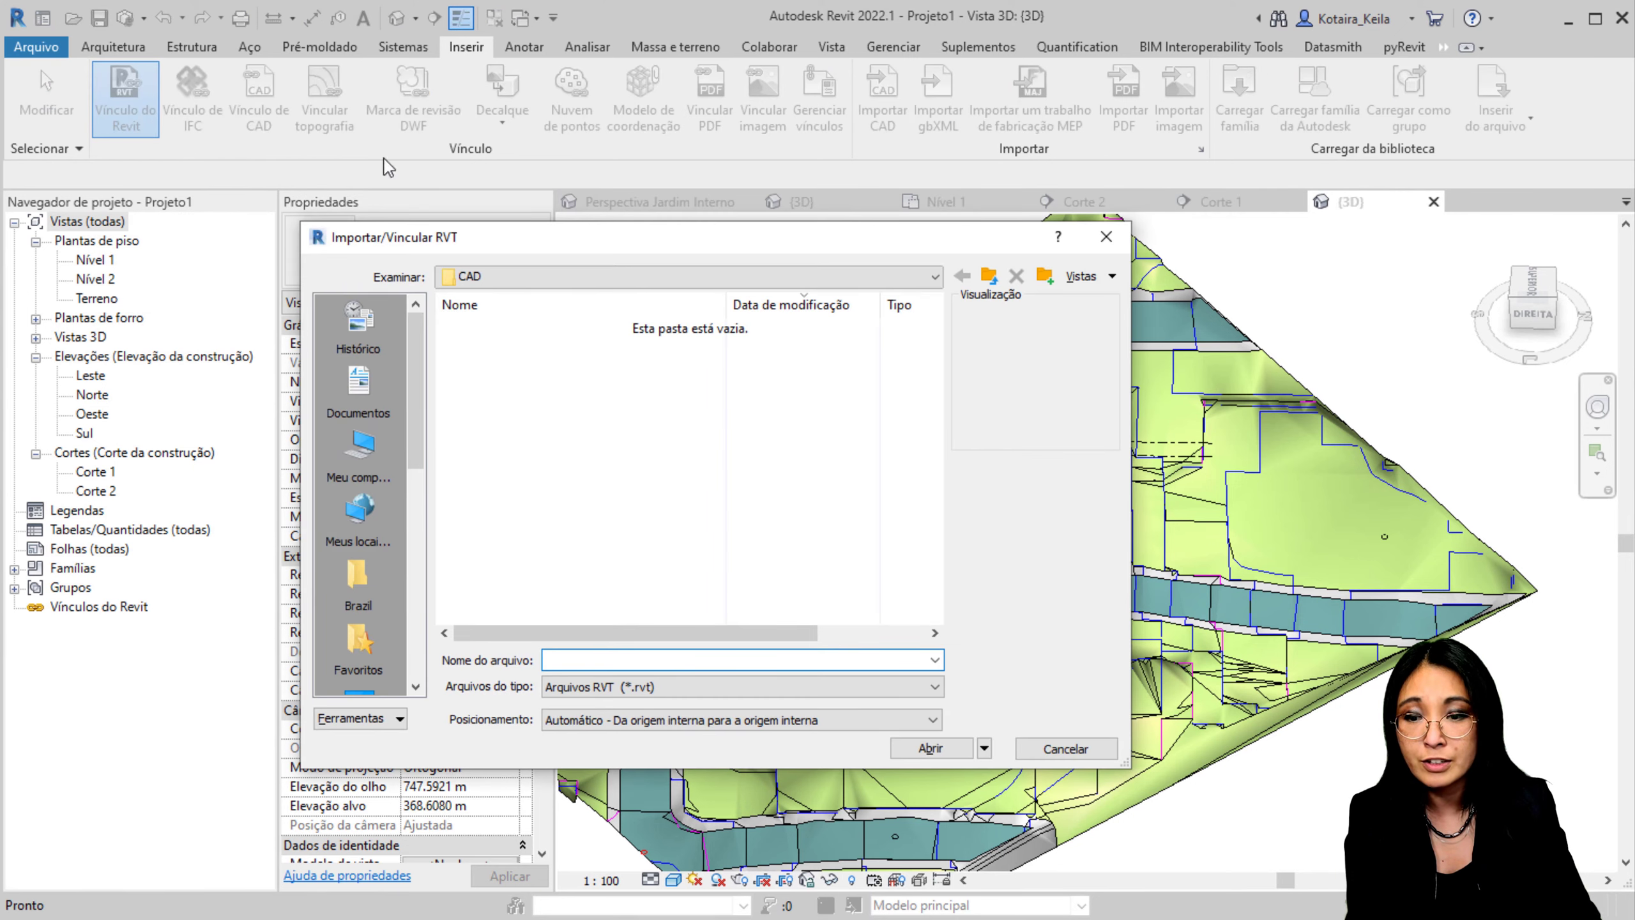
left_click(989, 276)
left_click(625, 329)
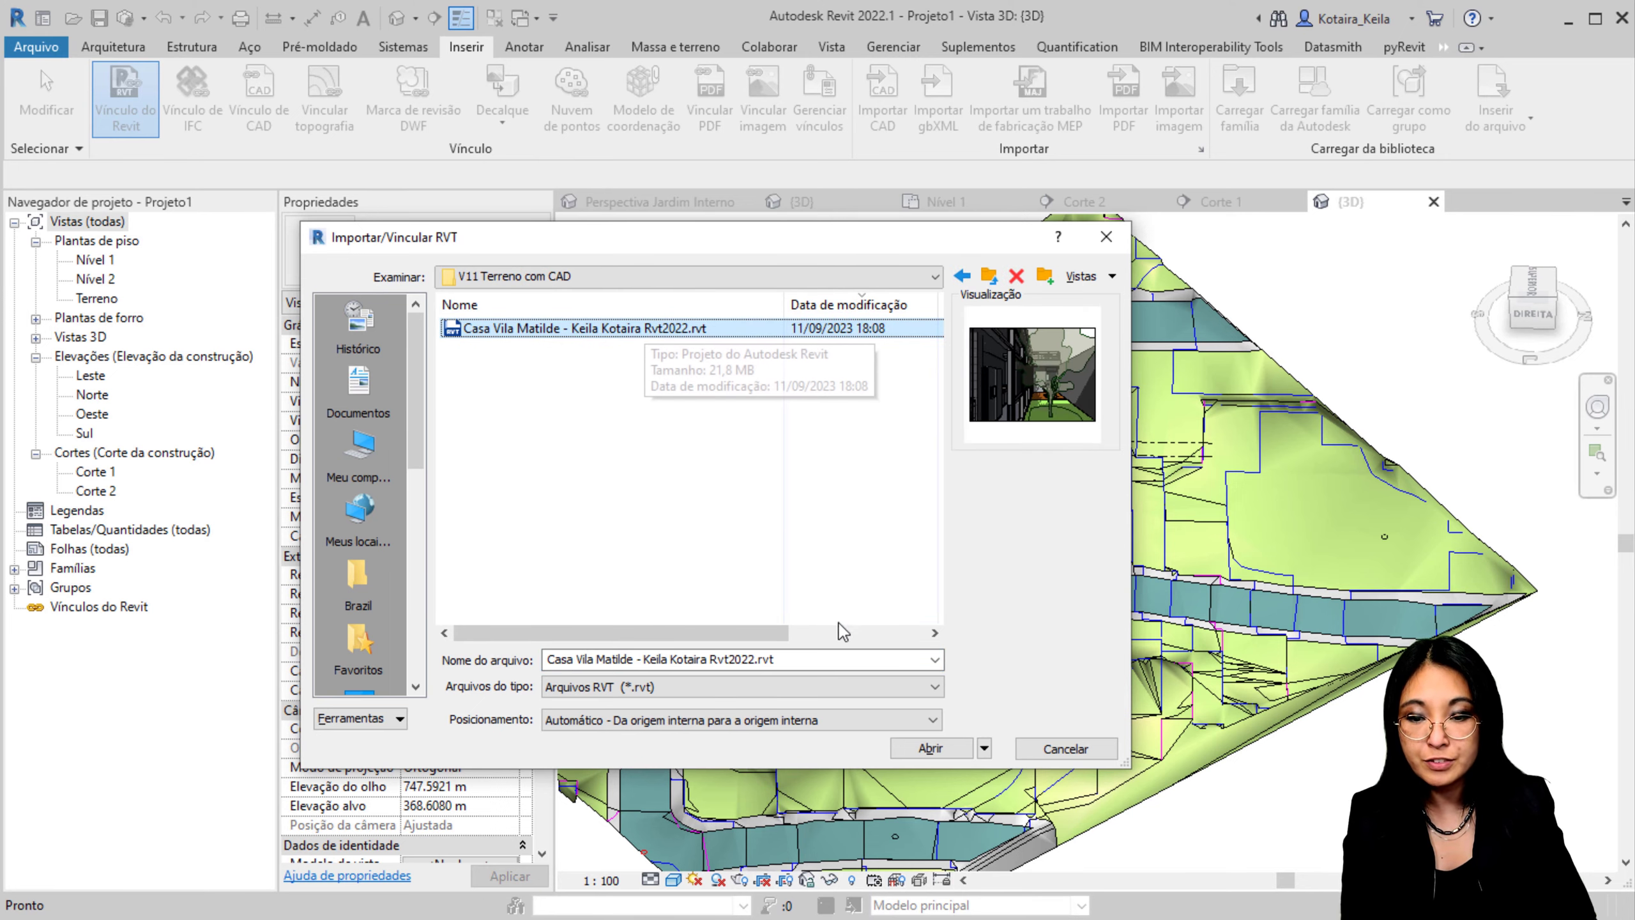
left_click(1066, 749)
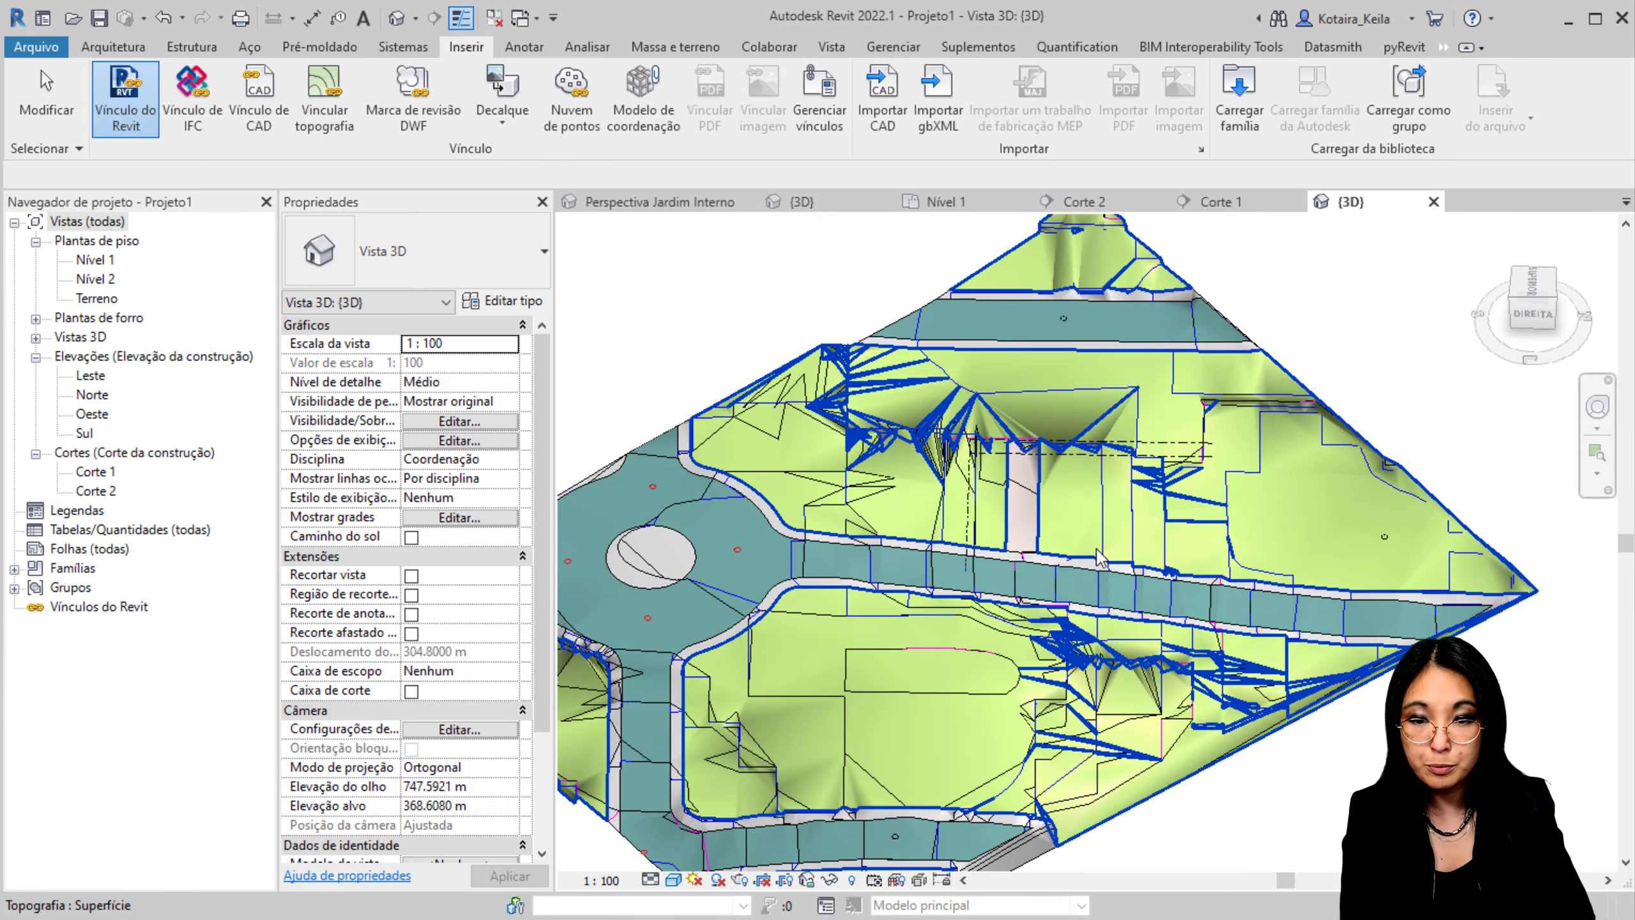
Step: Close the open Casa Vila Matilde project and link its Revit file from the V11 Terreno com CAD folder, positioned internal origin to internal origin
left_click(496, 23)
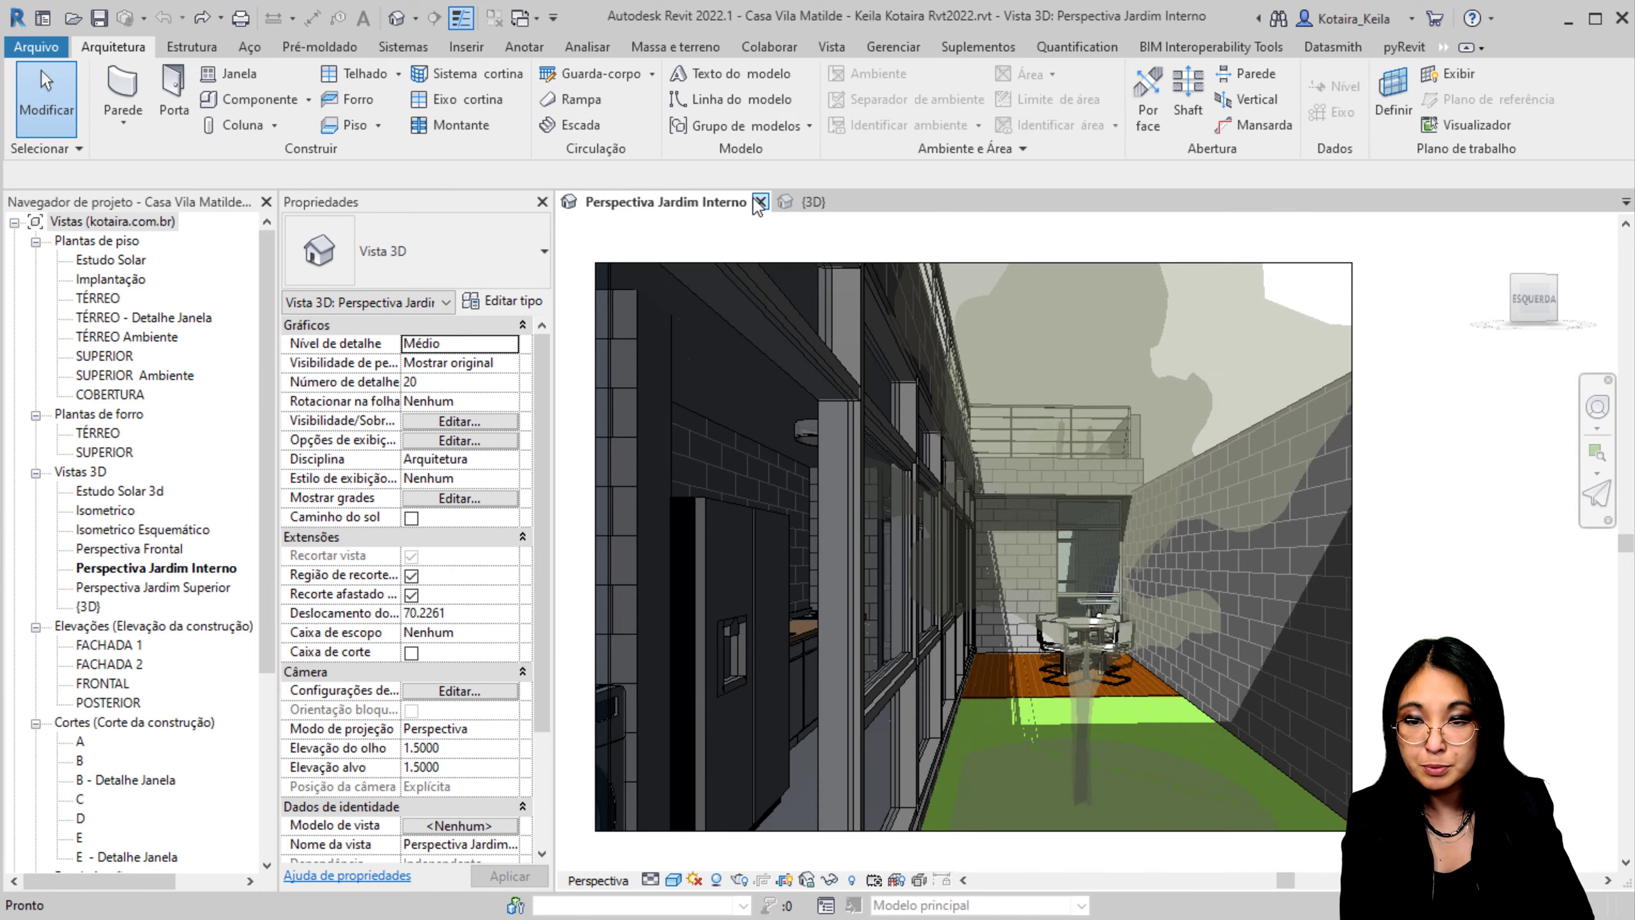
left_click(760, 203)
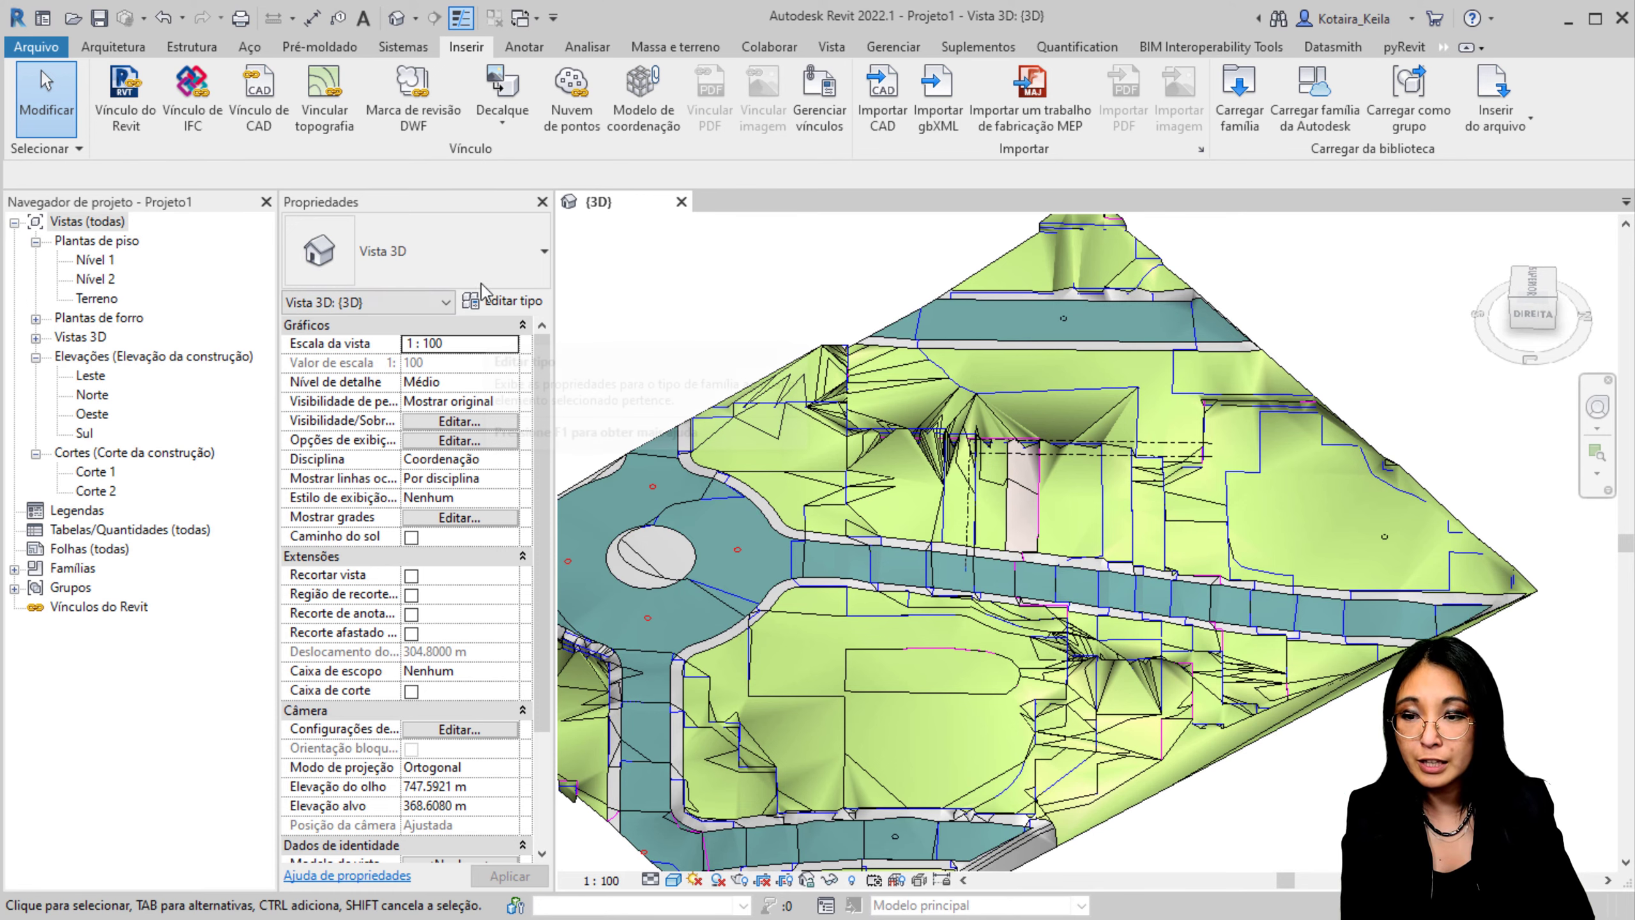
left_click(126, 97)
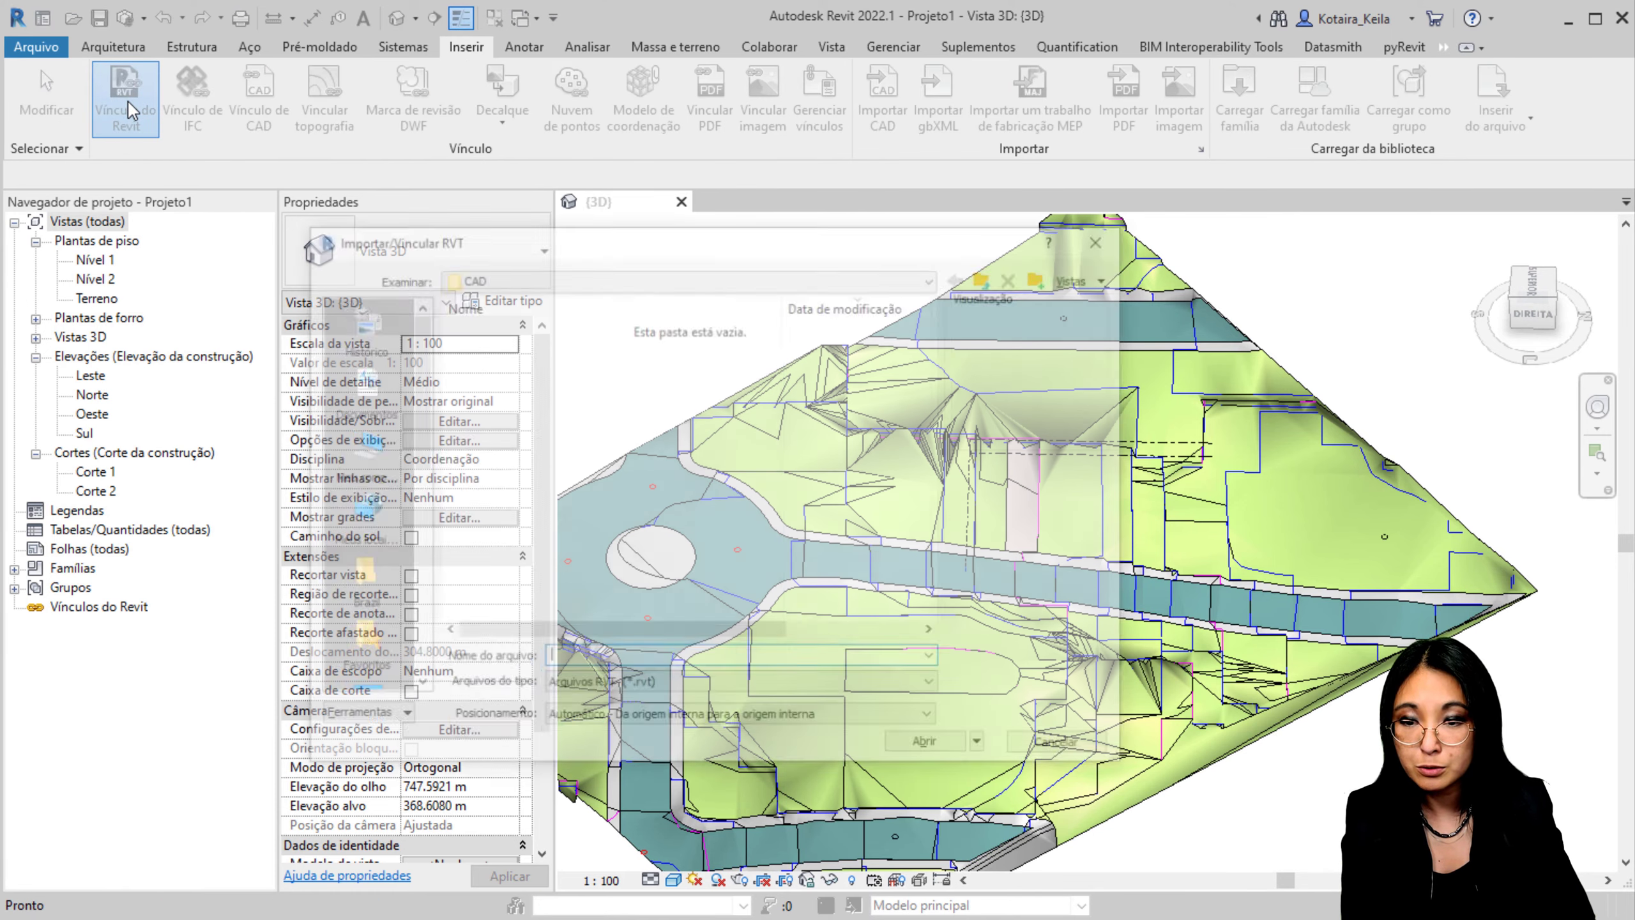
left_click(990, 277)
left_click(939, 749)
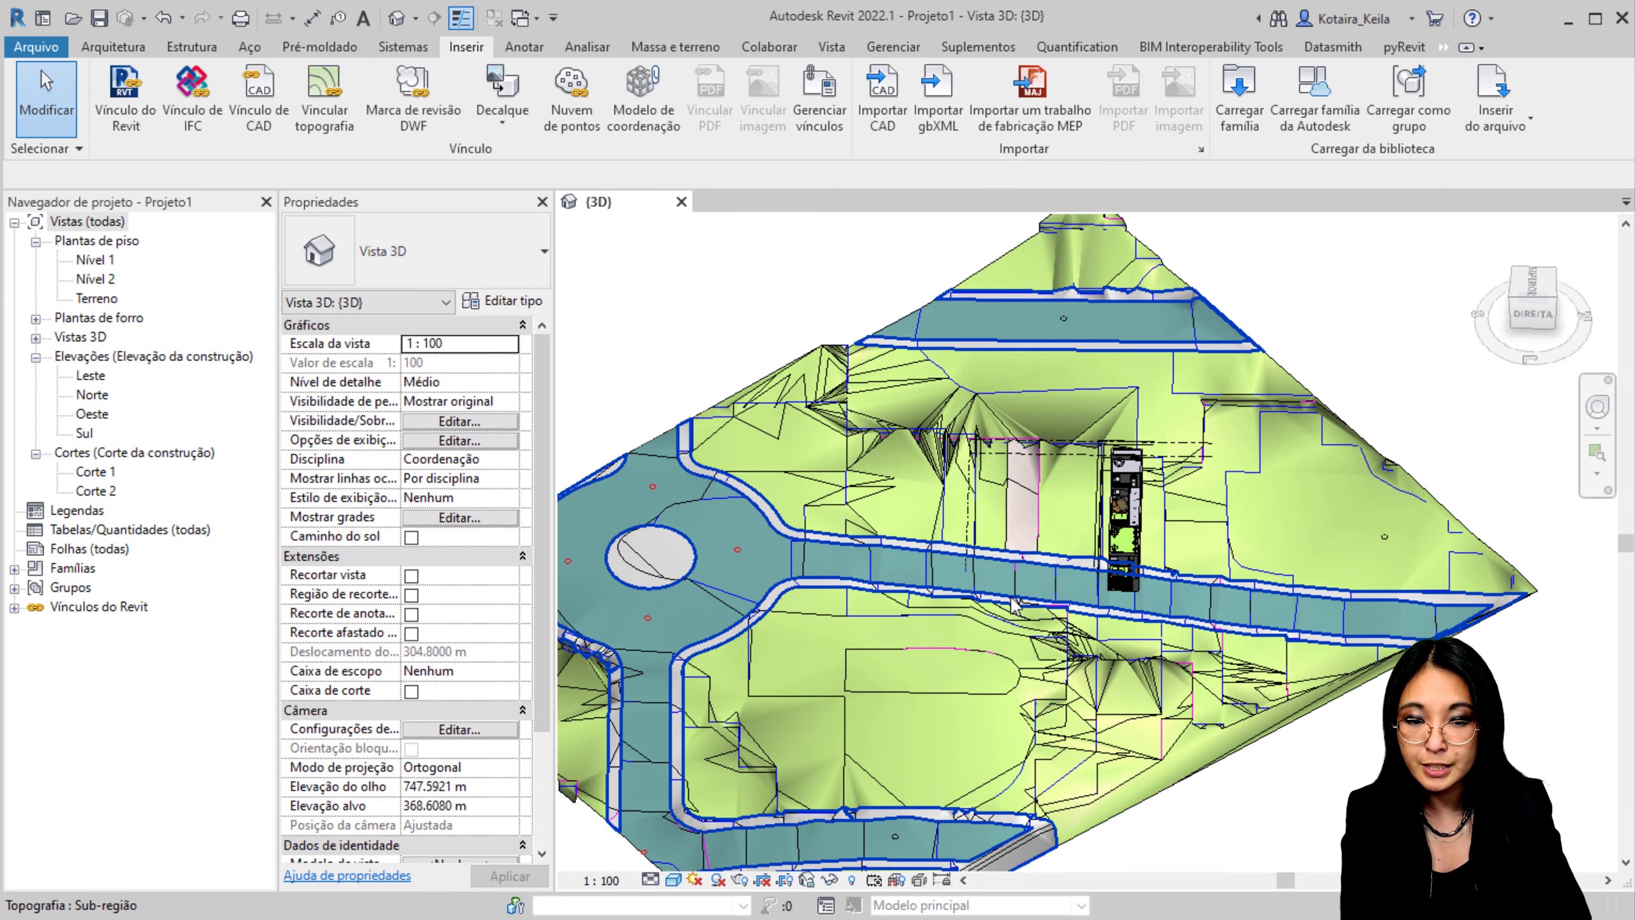
Step: Open the Nível 1 floor plan and shift the linked house roughly toward its lot, clear of the street
double_click(95, 260)
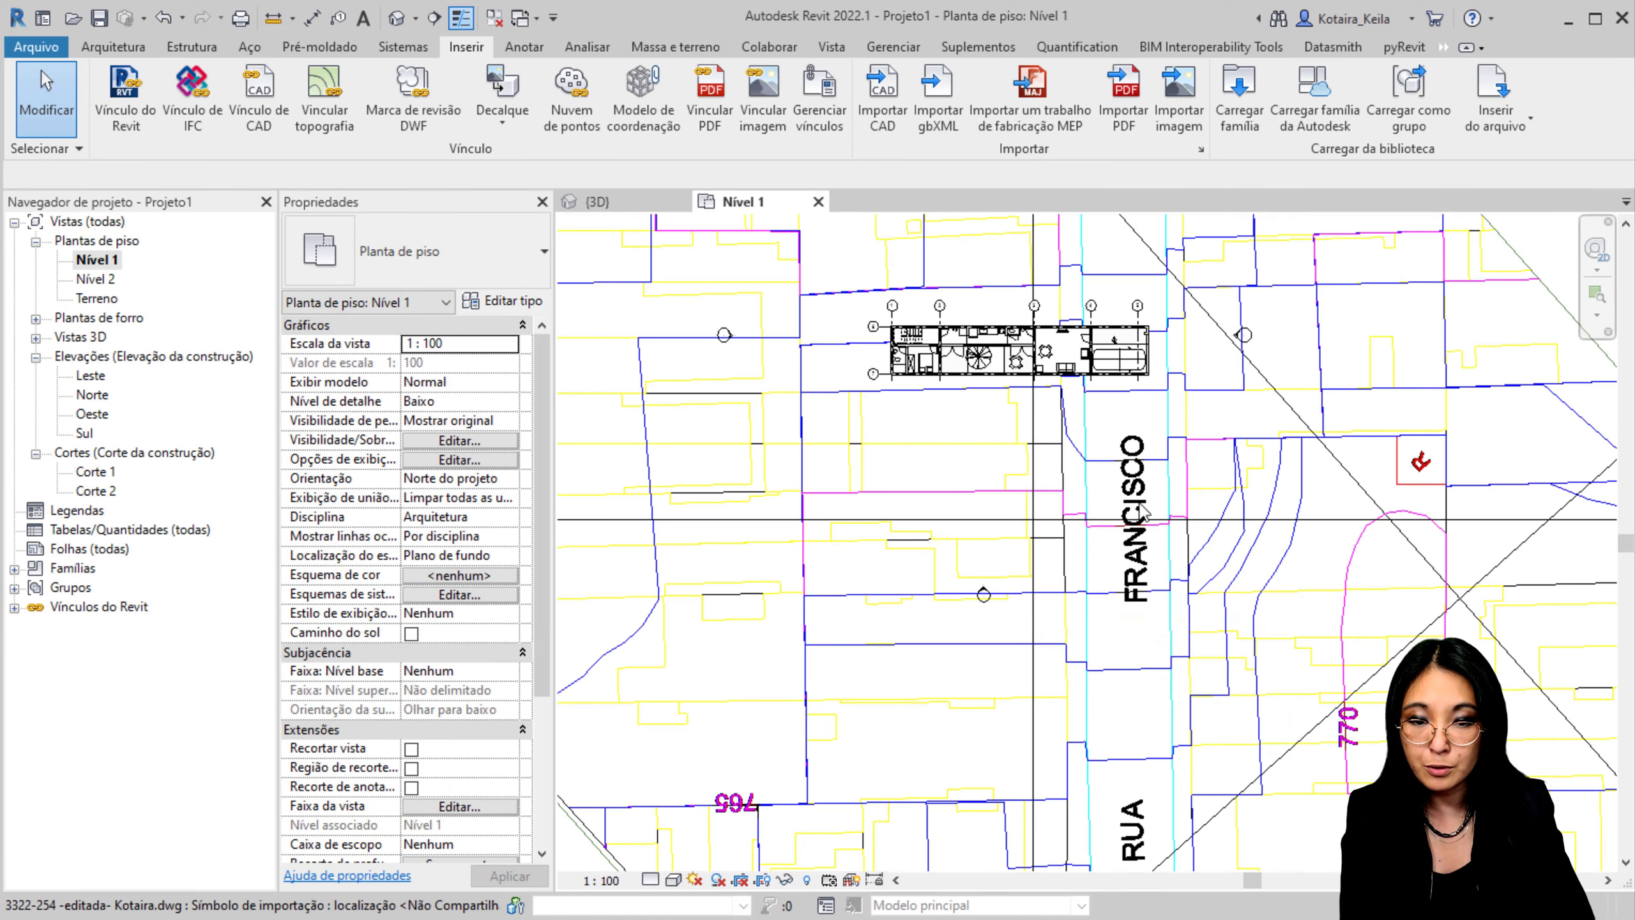
left_click(1131, 357)
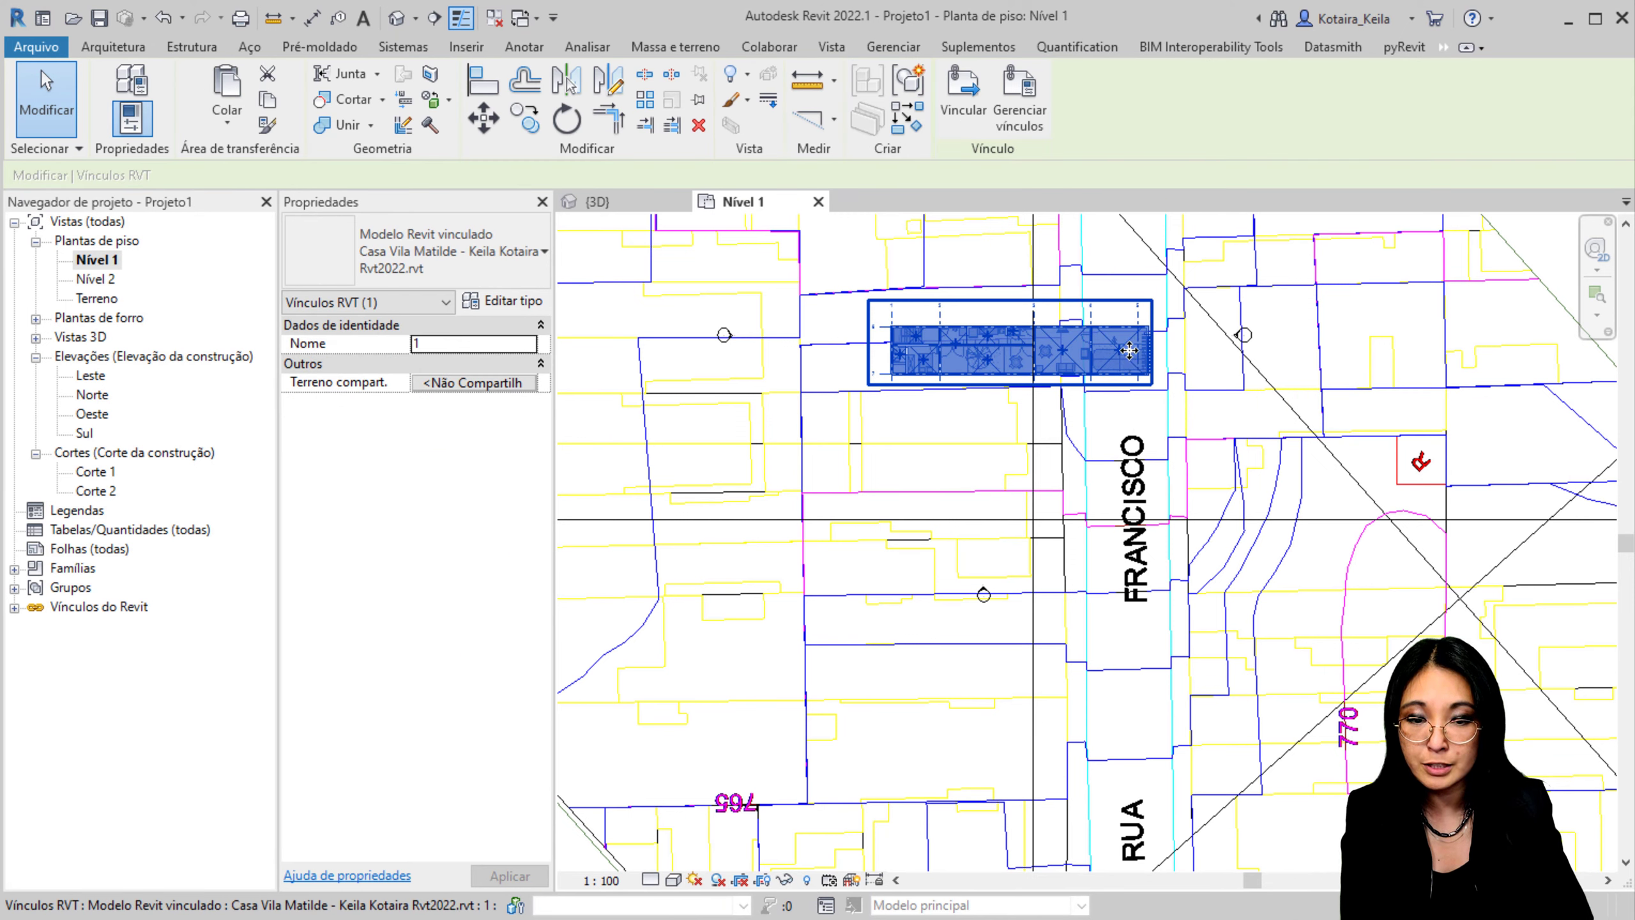
left_click_drag(1128, 353, 997, 424)
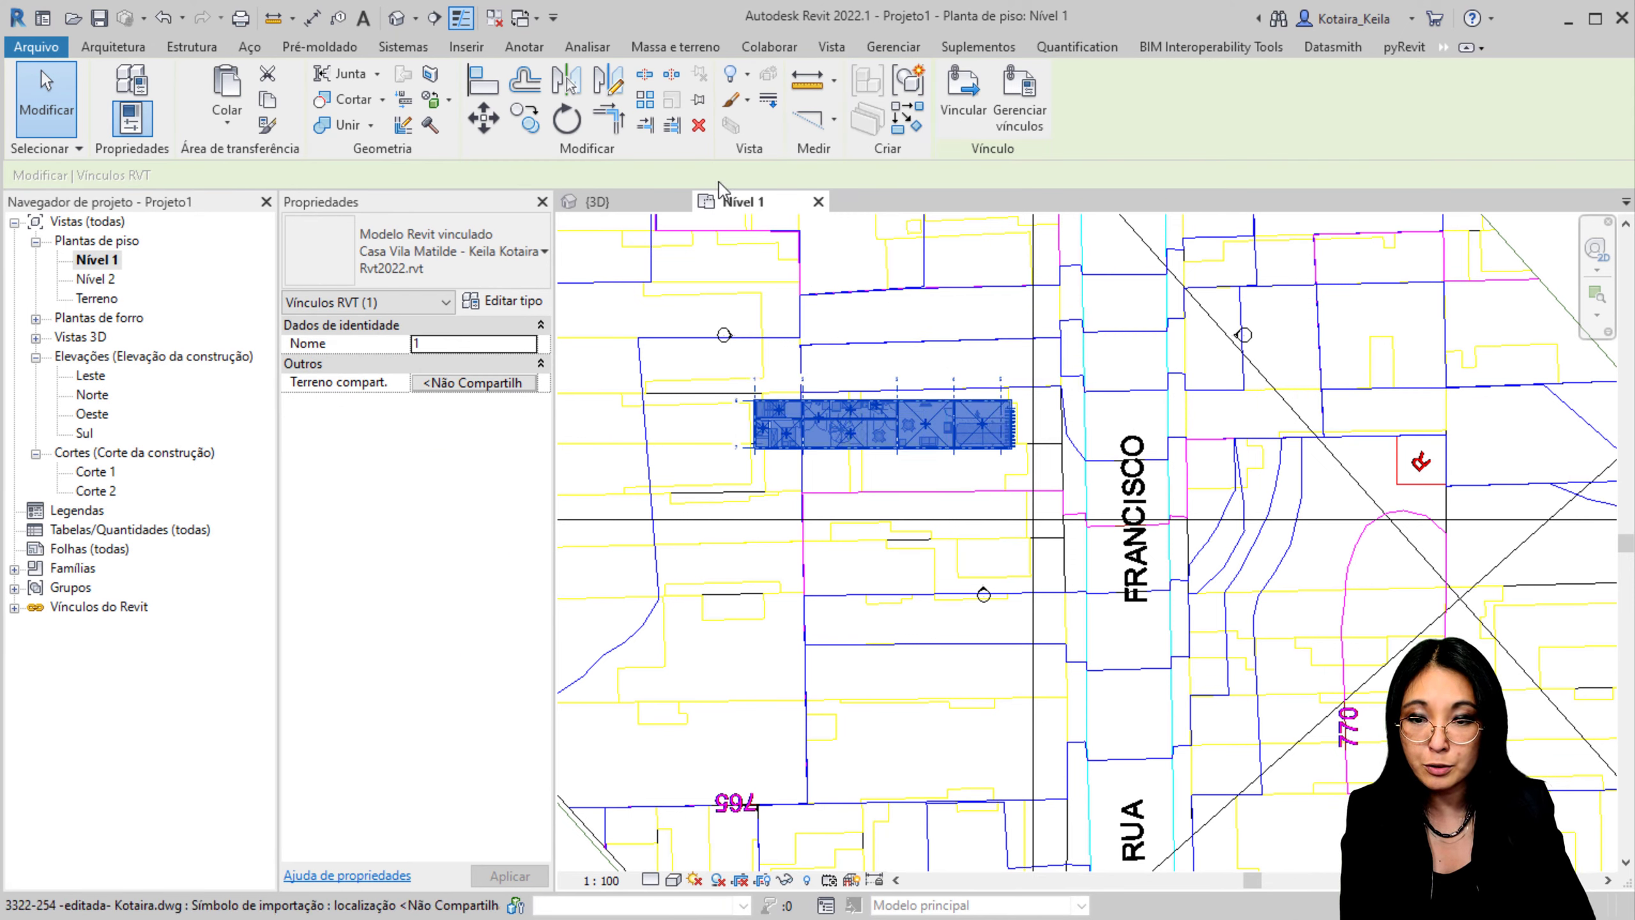
Step: Move the linked house without constraint from its street-side upper corner to the matching lot corner, and show the result in 3D
left_click(501, 134)
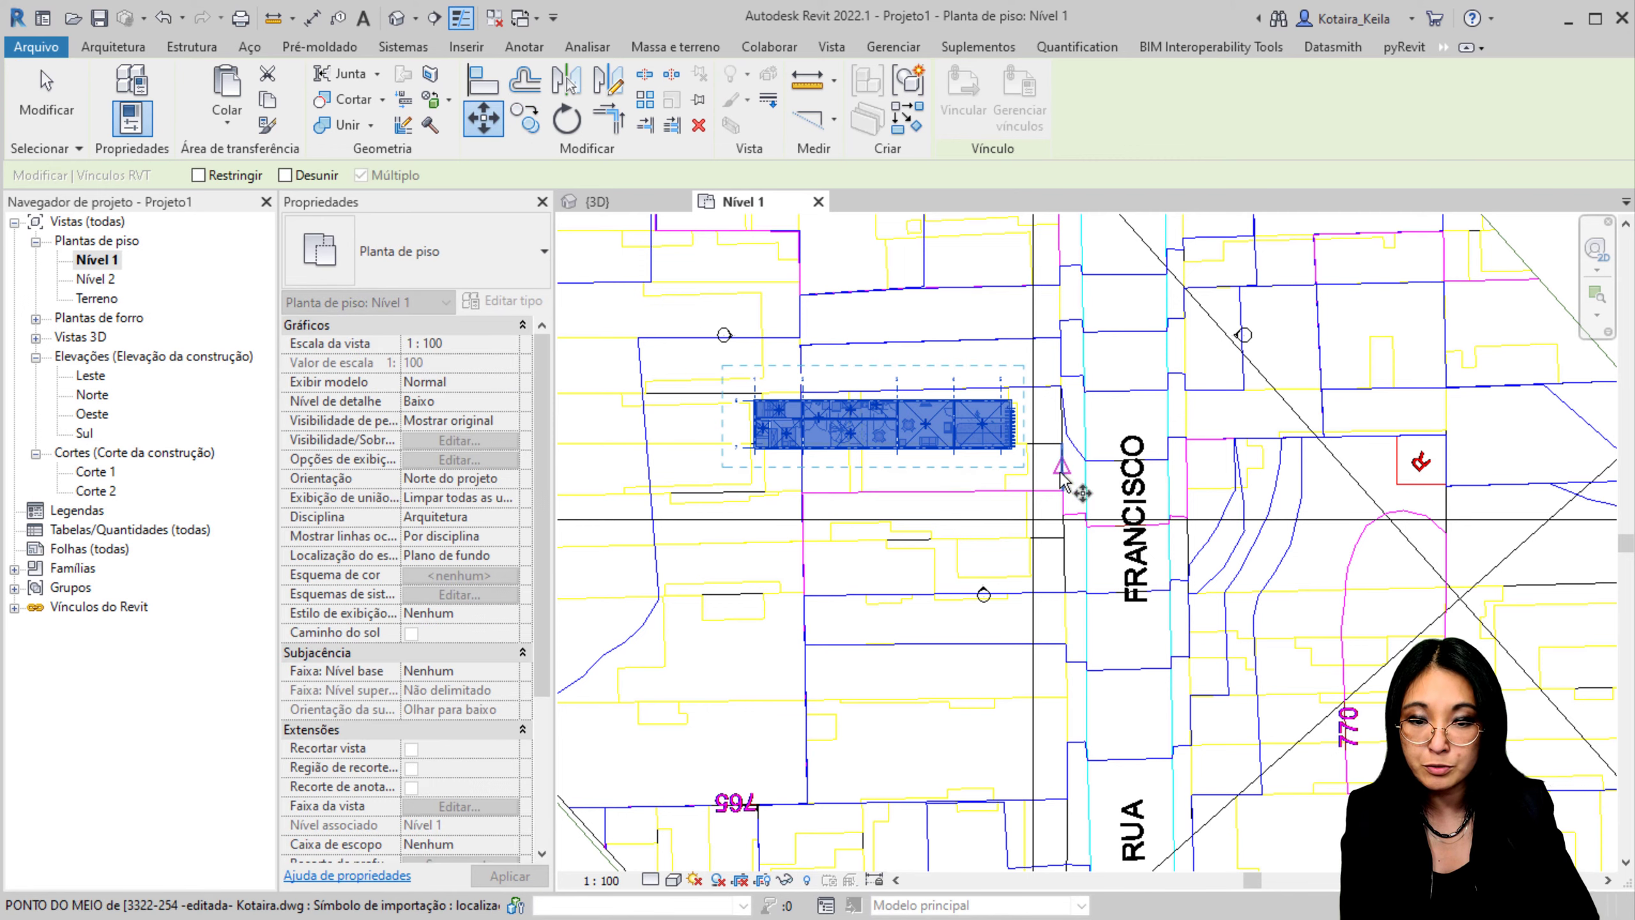
scroll(1012, 402, "up", 5)
left_click(1011, 393)
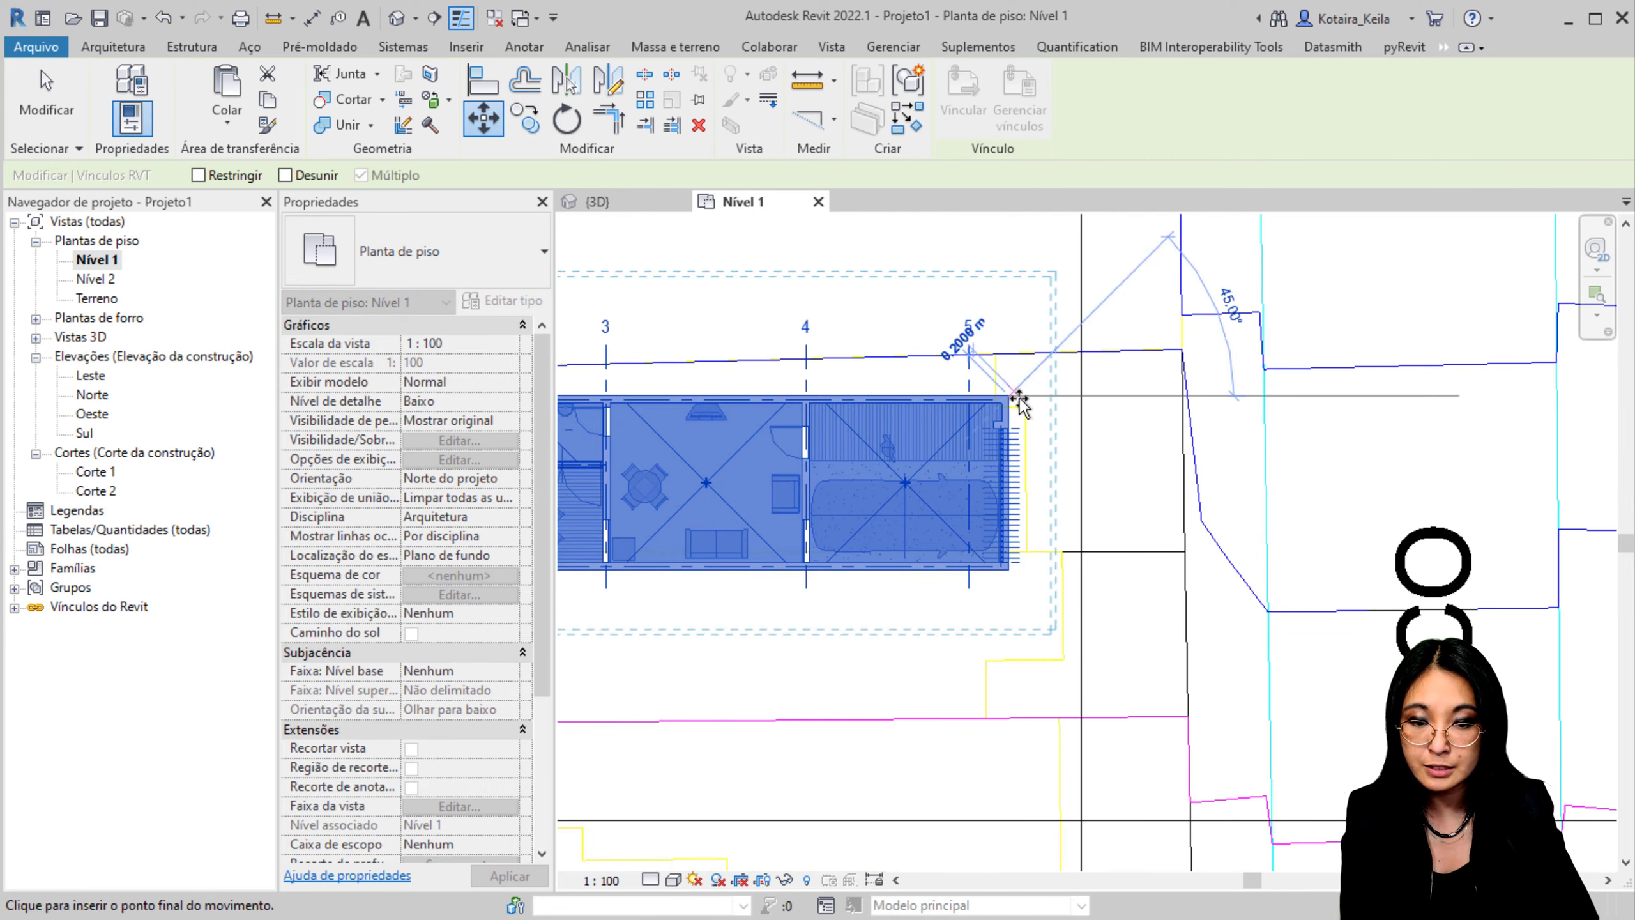
scroll(1017, 451, "down", 3)
scroll(1085, 504, "up", 3)
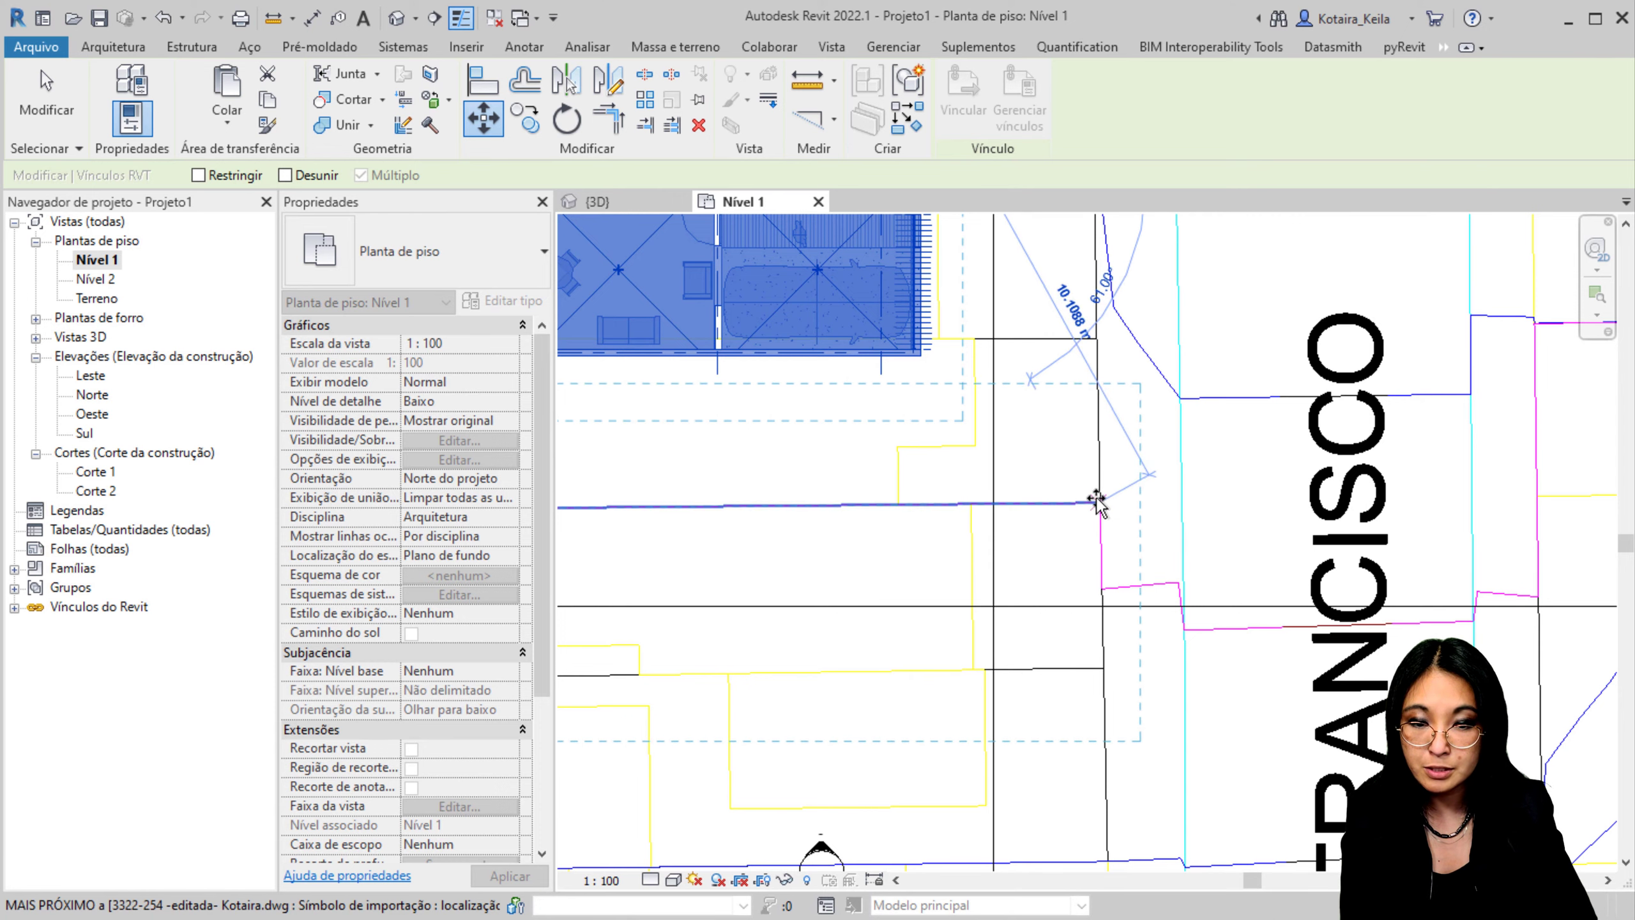
left_click(1094, 499)
scroll(1069, 535, "down", 3)
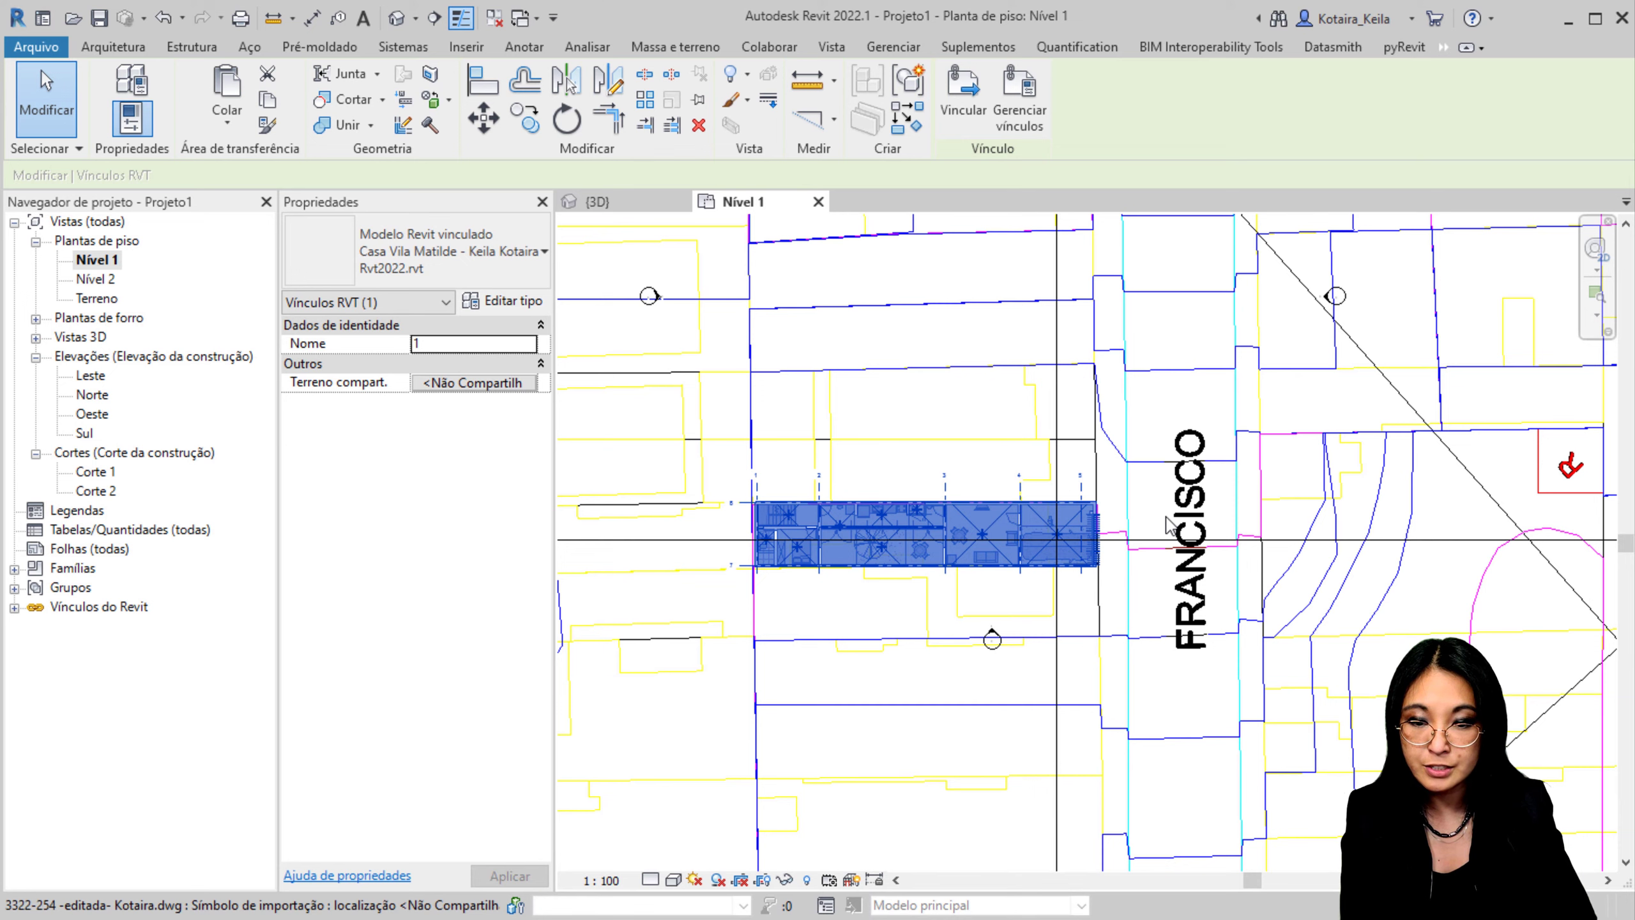
left_click(399, 19)
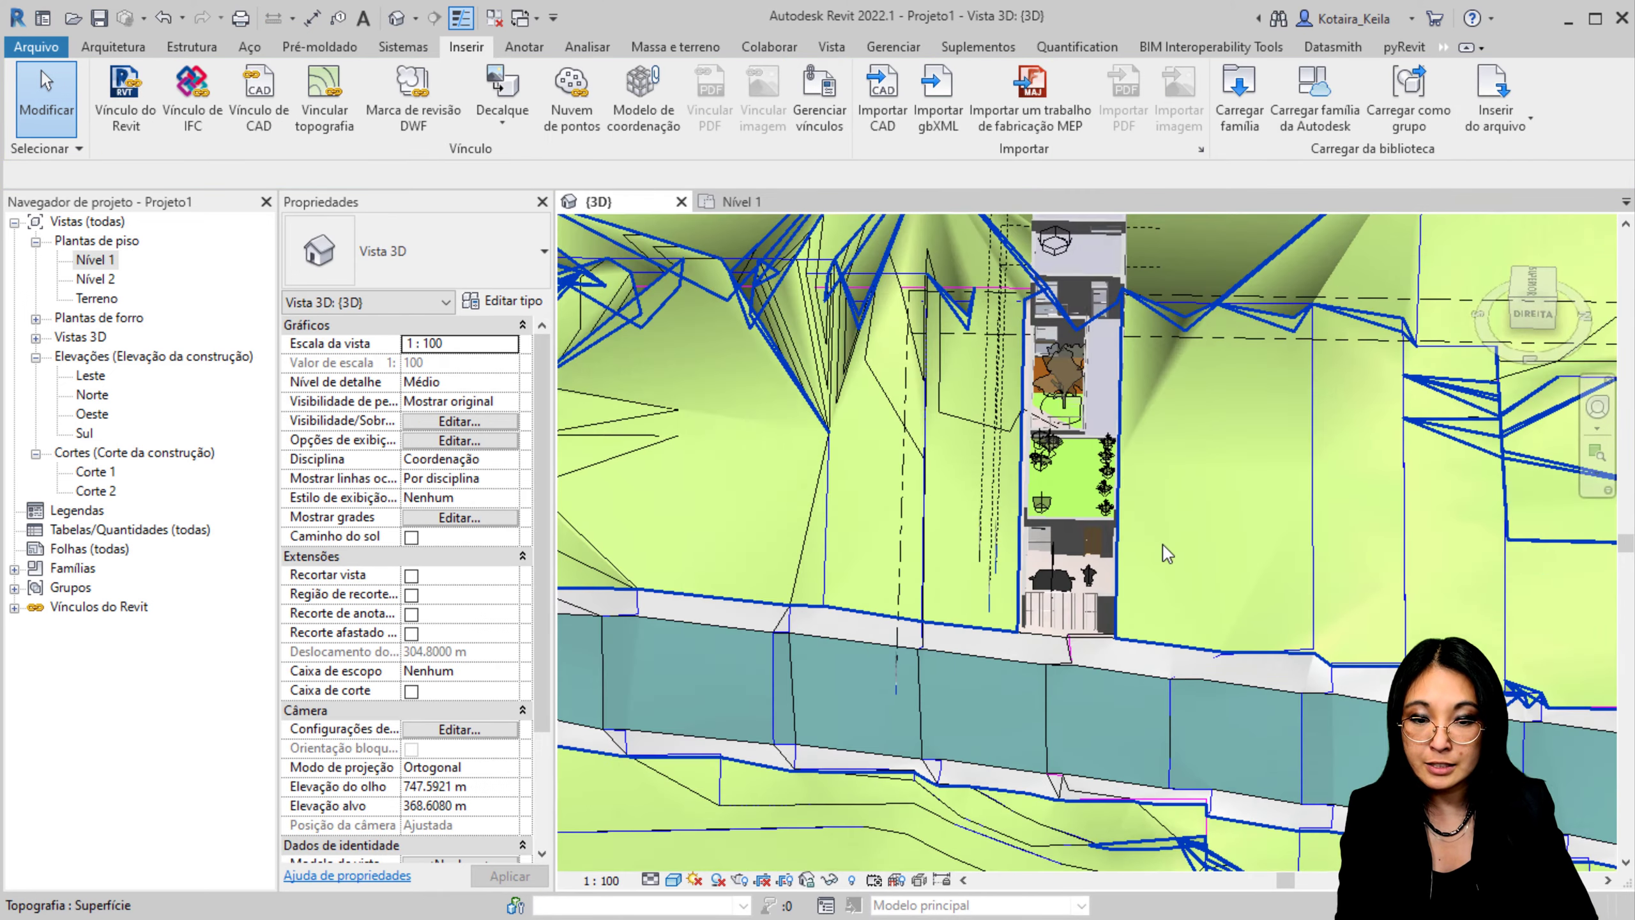
Step: Examine how the linked house sits on the selected terrain in 3D and in section Corte 1, comparing its levels with Nível 1 and Nível 2
middle_click_drag(1167, 554, 836, 643, "shift")
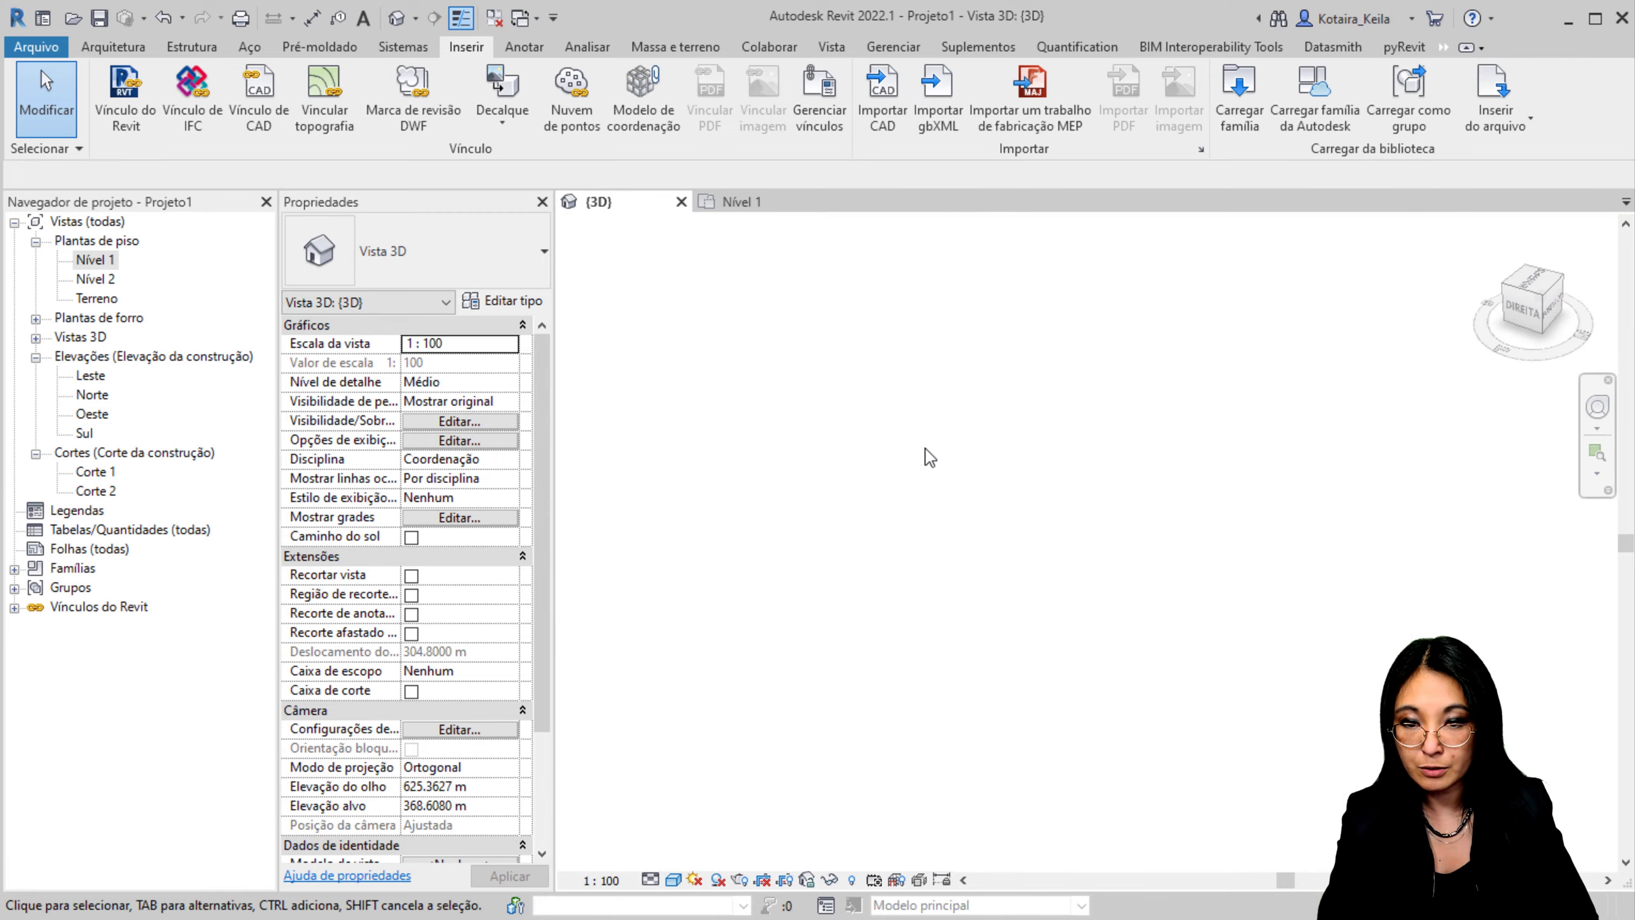
middle_click_drag(927, 502, 893, 304)
left_click(1004, 394)
scroll(890, 304, "up", 5)
middle_click_drag(923, 566, 966, 517, "shift")
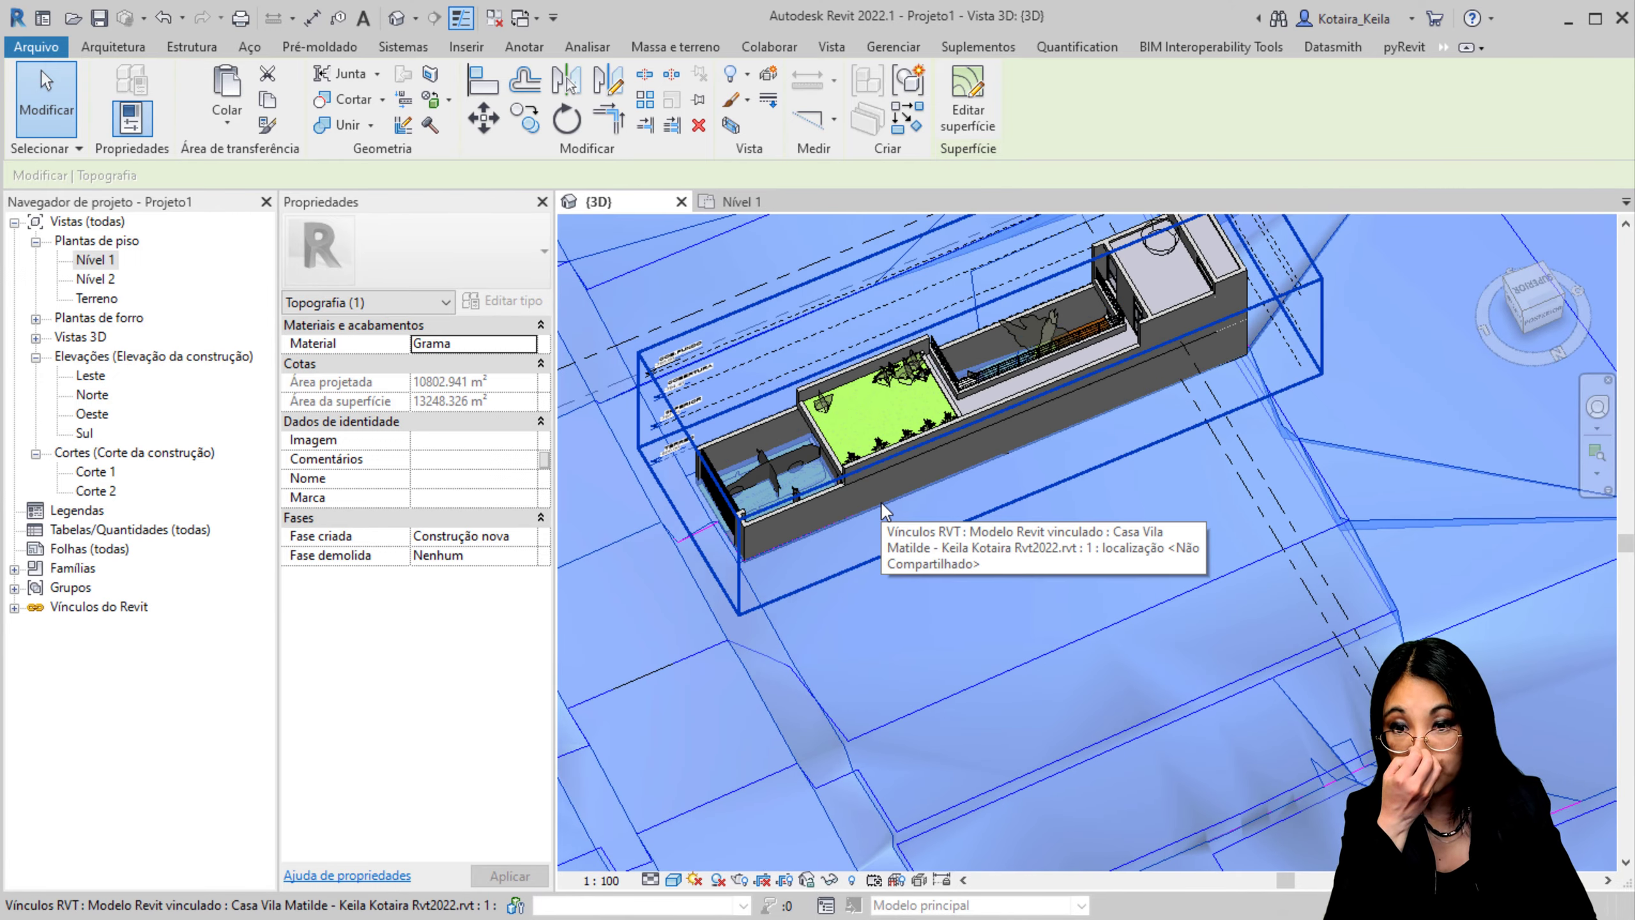
double_click(116, 477)
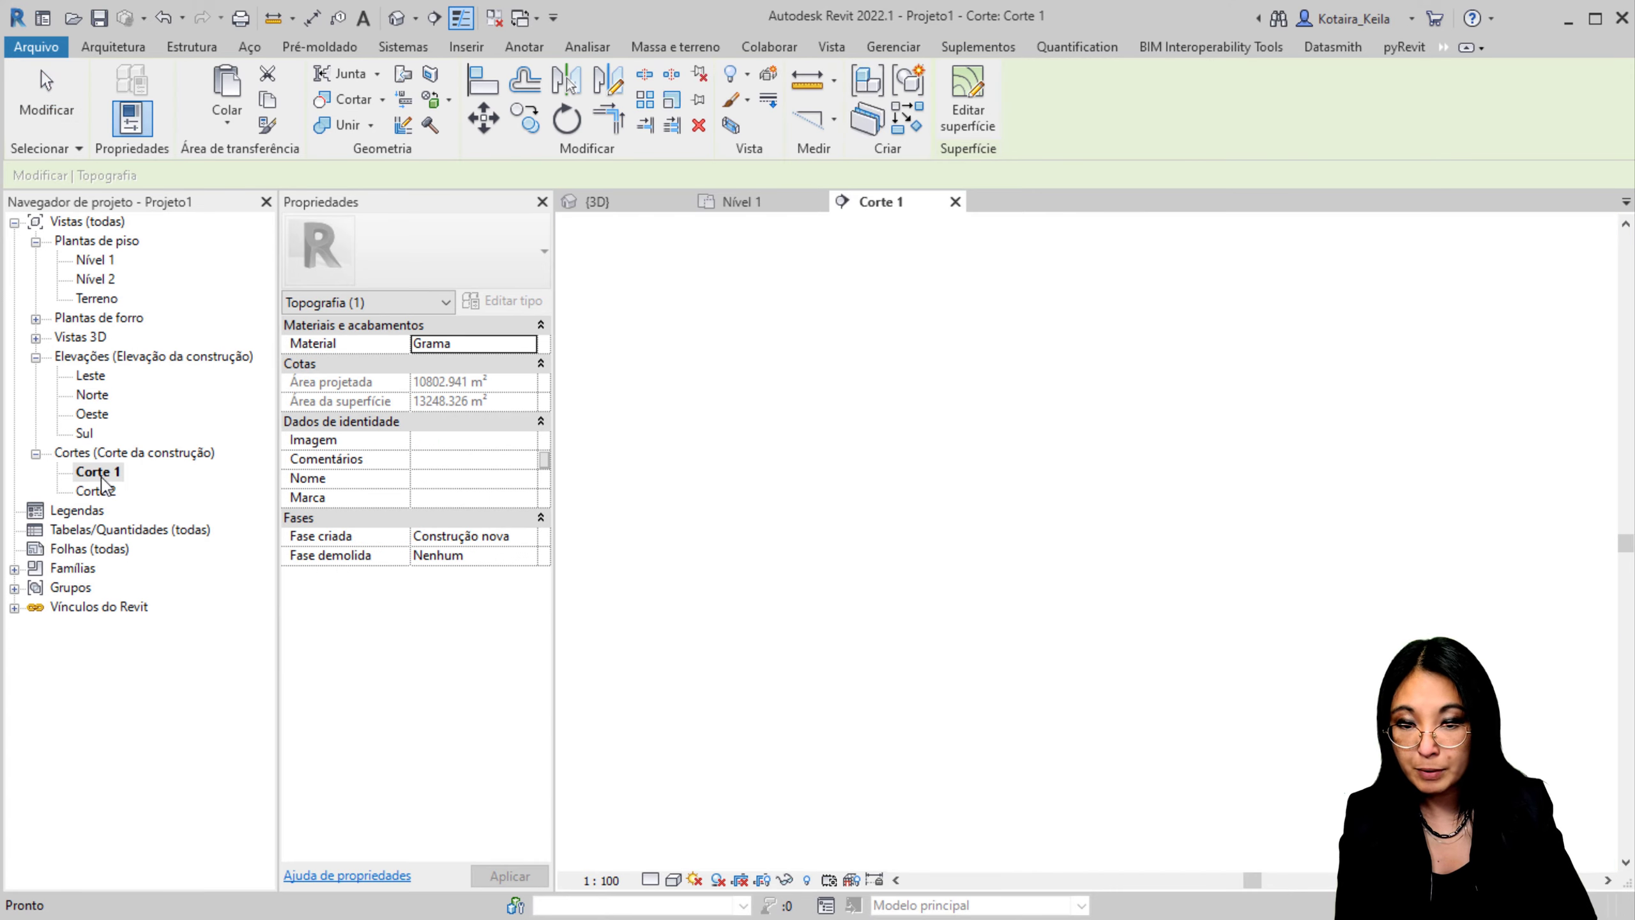
scroll(1111, 568, "up", 10)
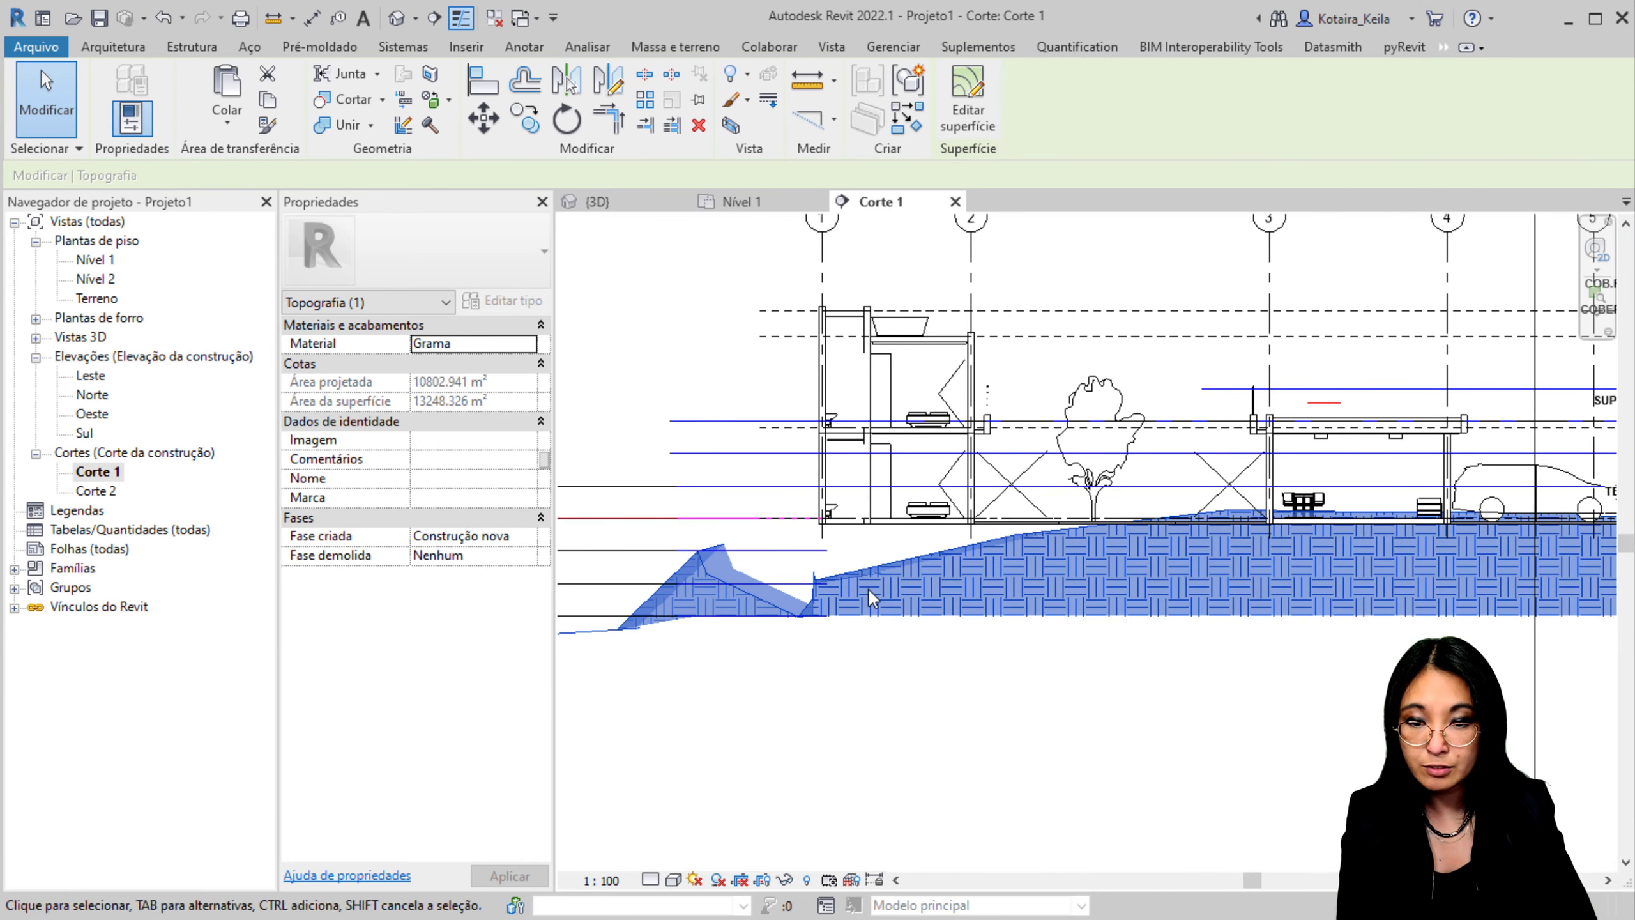
mouse_move(931, 596)
middle_mouse_down()
mouse_move(1114, 607)
mouse_move(959, 604)
middle_mouse_up()
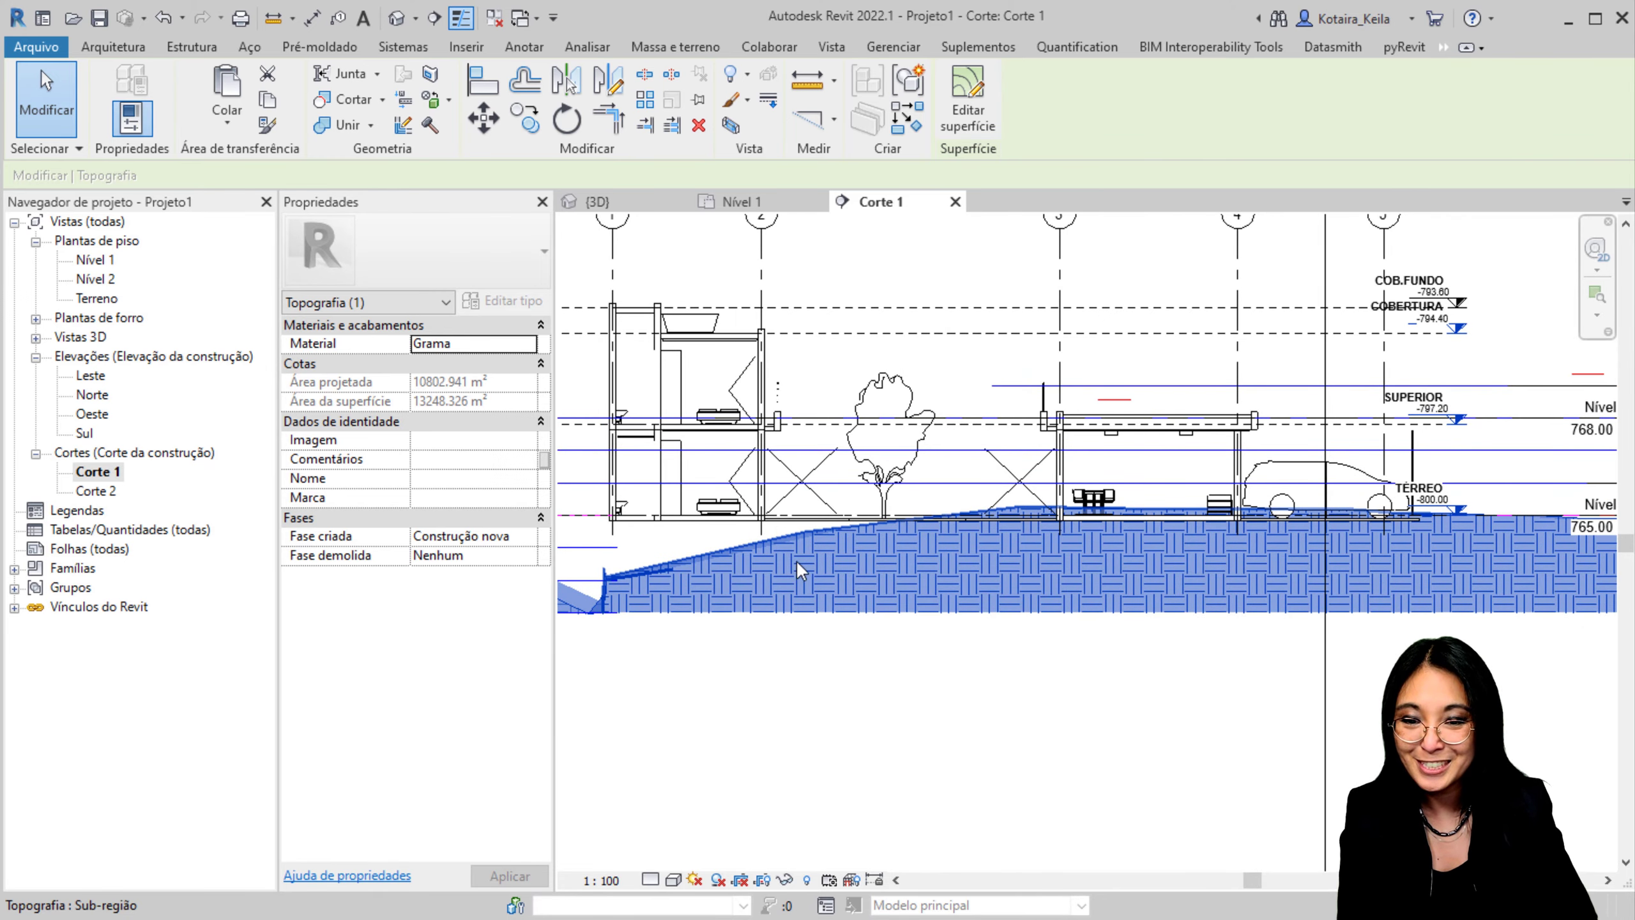
middle_click_drag(1225, 537, 981, 551)
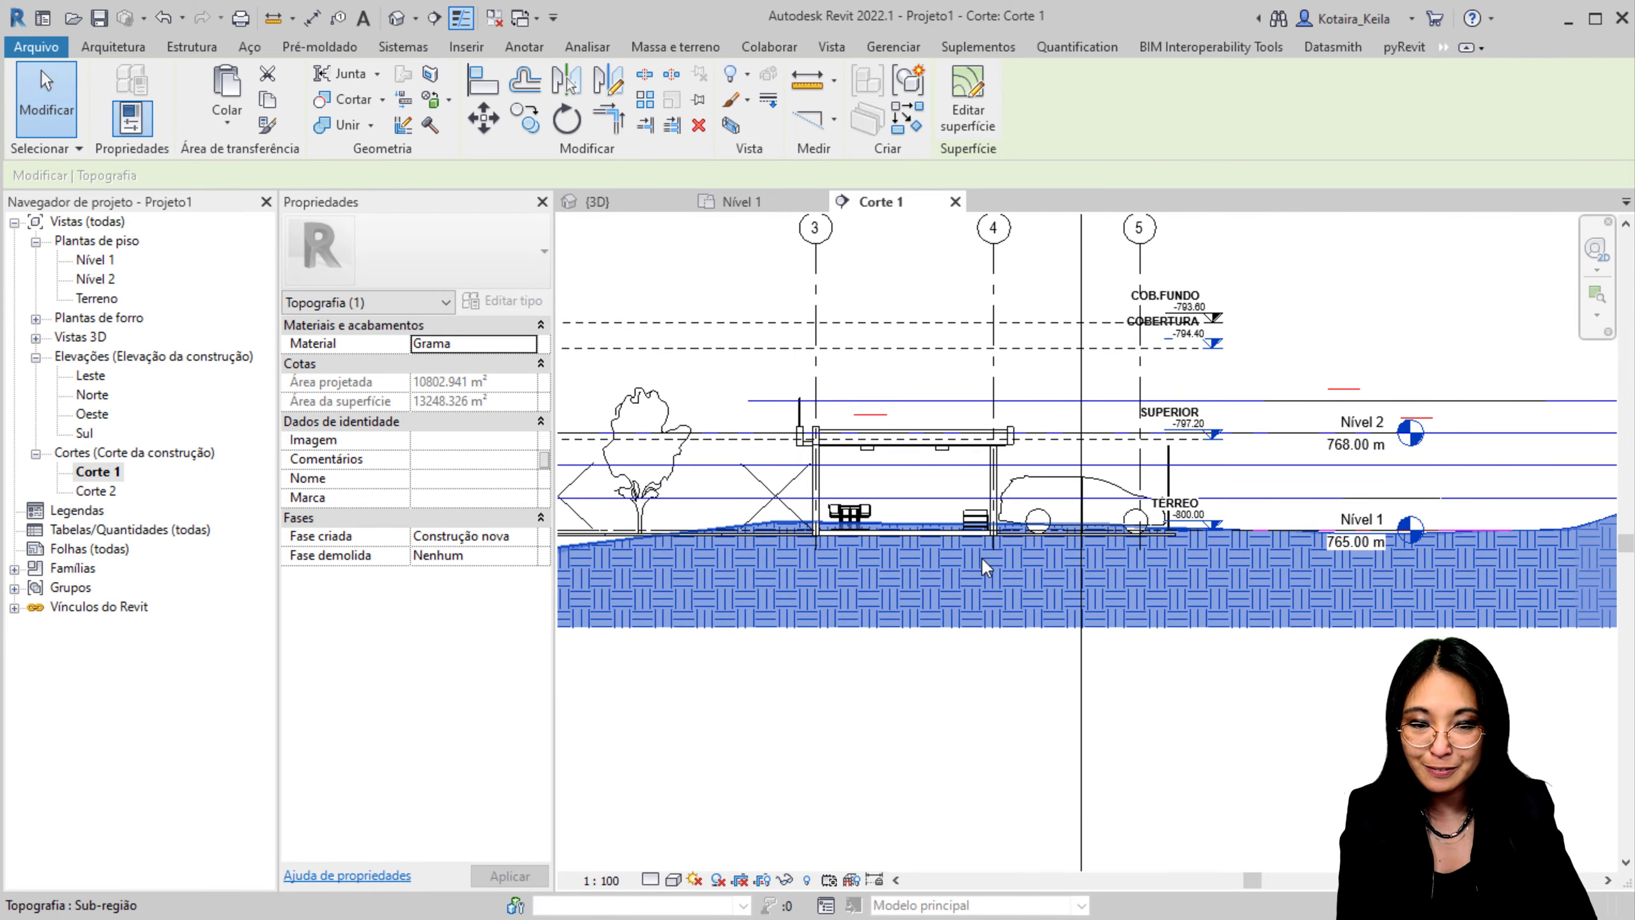
scroll(1267, 520, "up", 5)
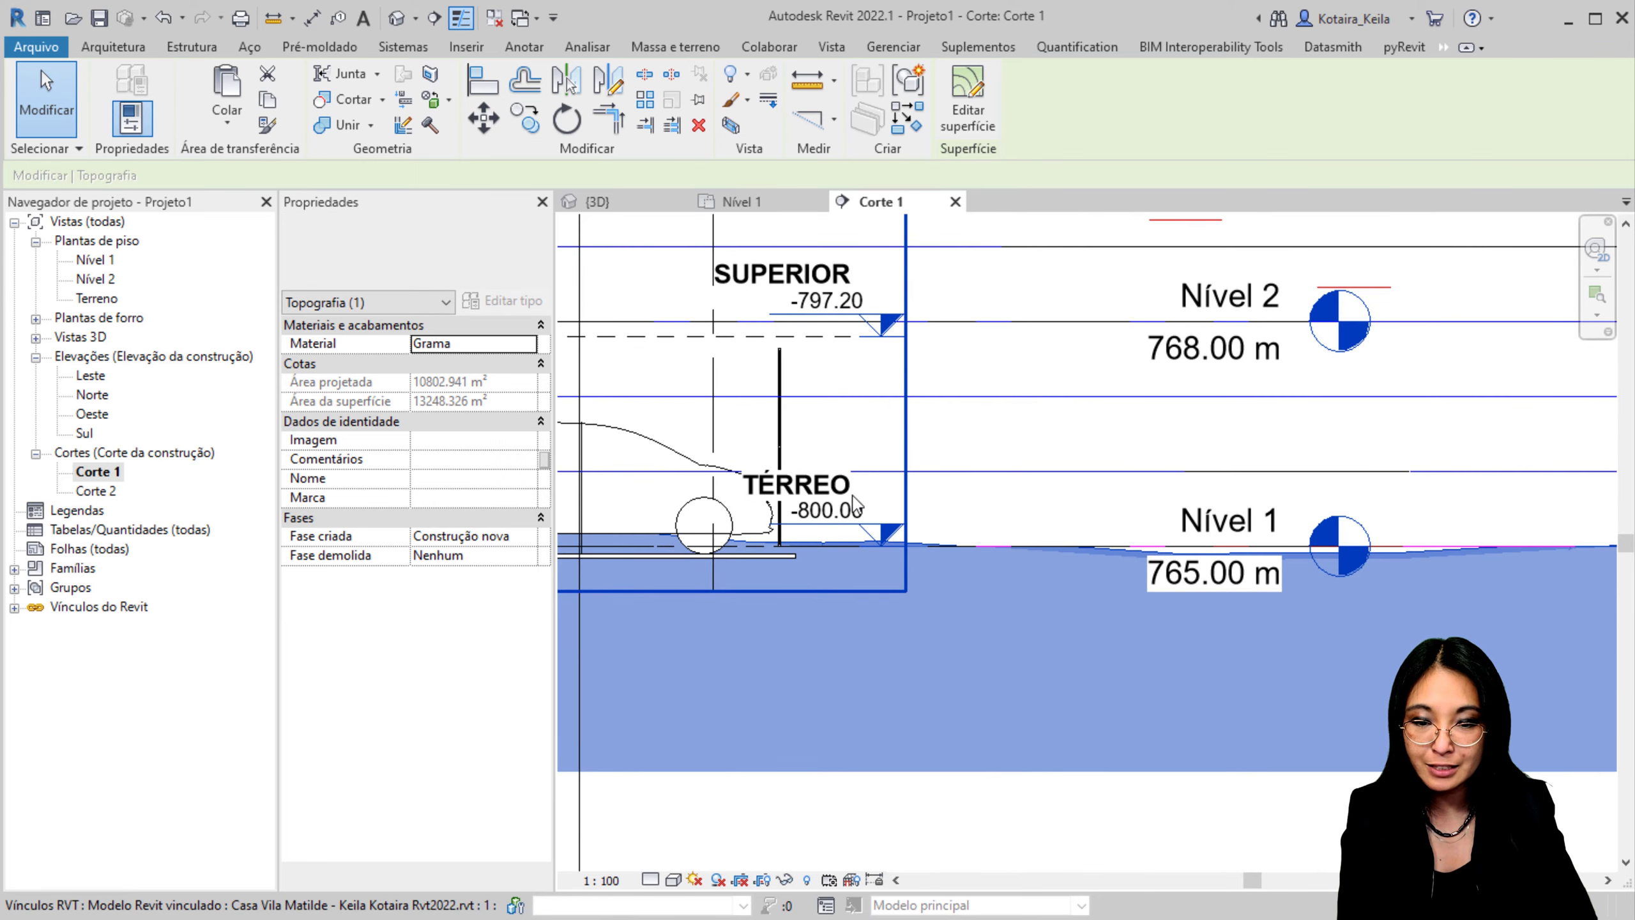
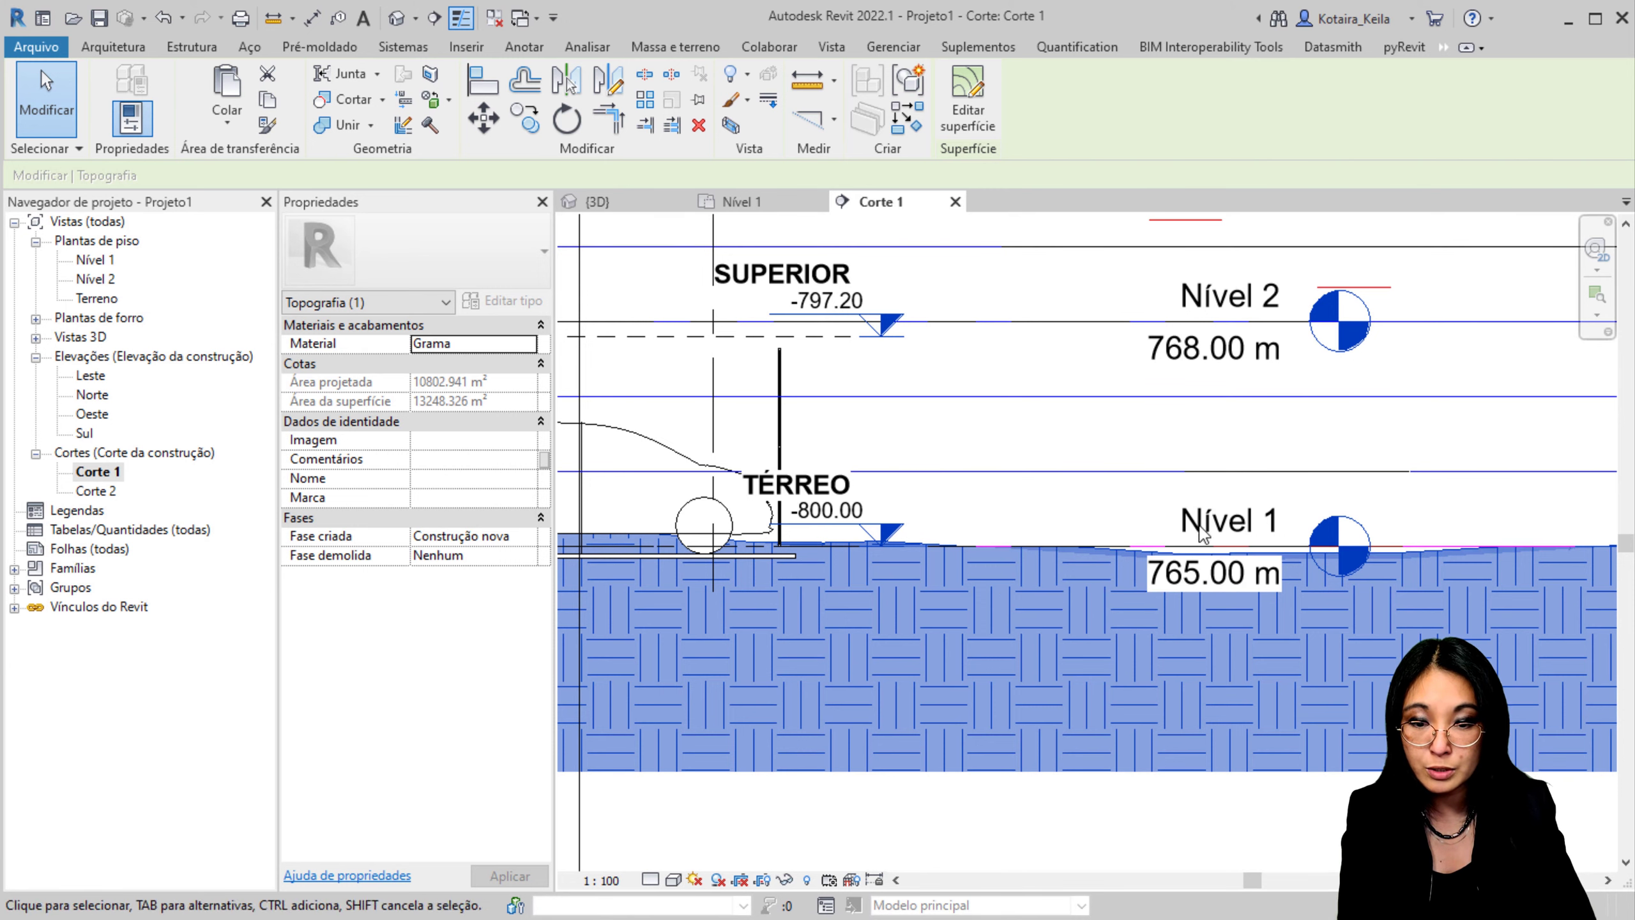
Step: Move the linked house vertically in section Corte 1 so its SUPERIOR level line aligns with Nível 2, and check its base against the terrain
scroll(1075, 591, "down", 3)
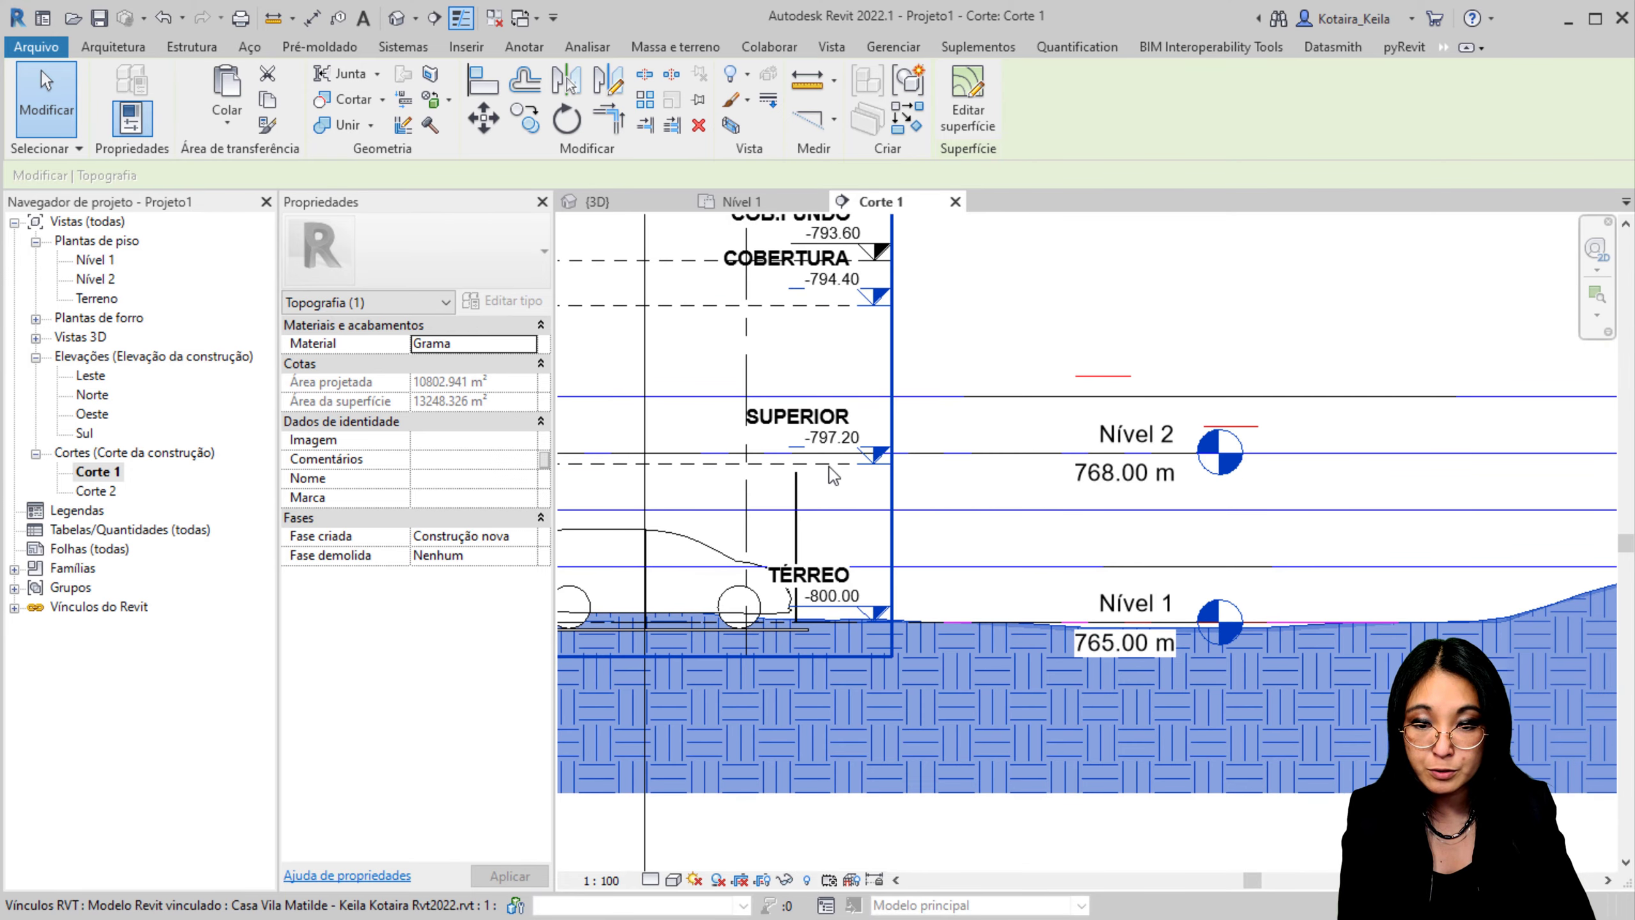
left_click(865, 476)
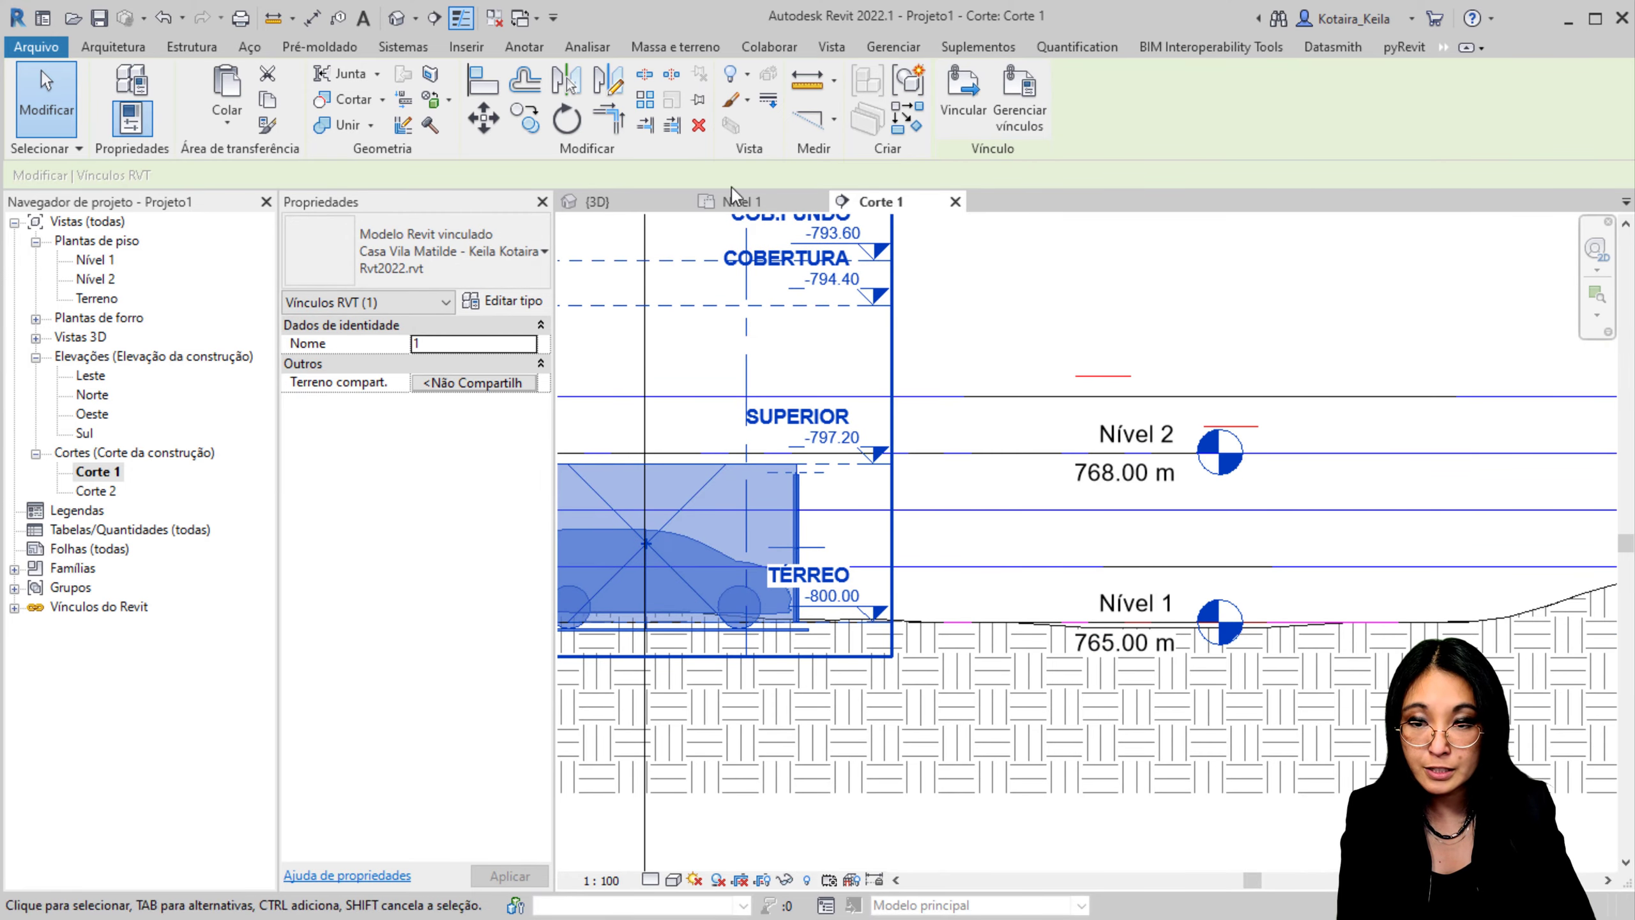
key("m")
key("v")
scroll(837, 432, "up", 2)
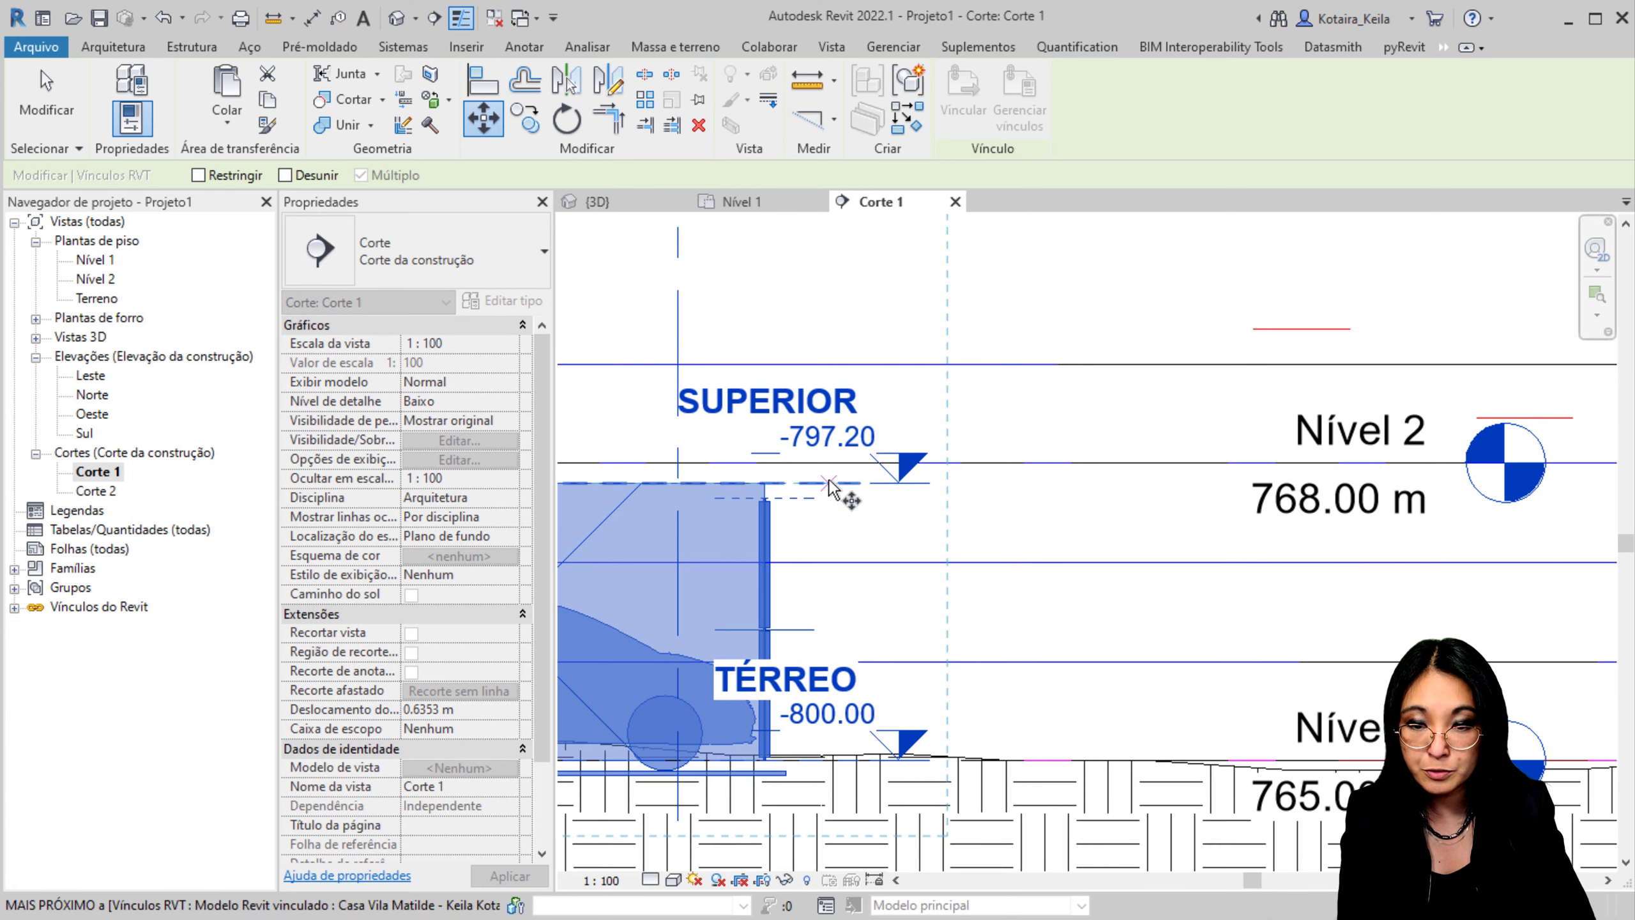
left_click(846, 484)
left_click(846, 464)
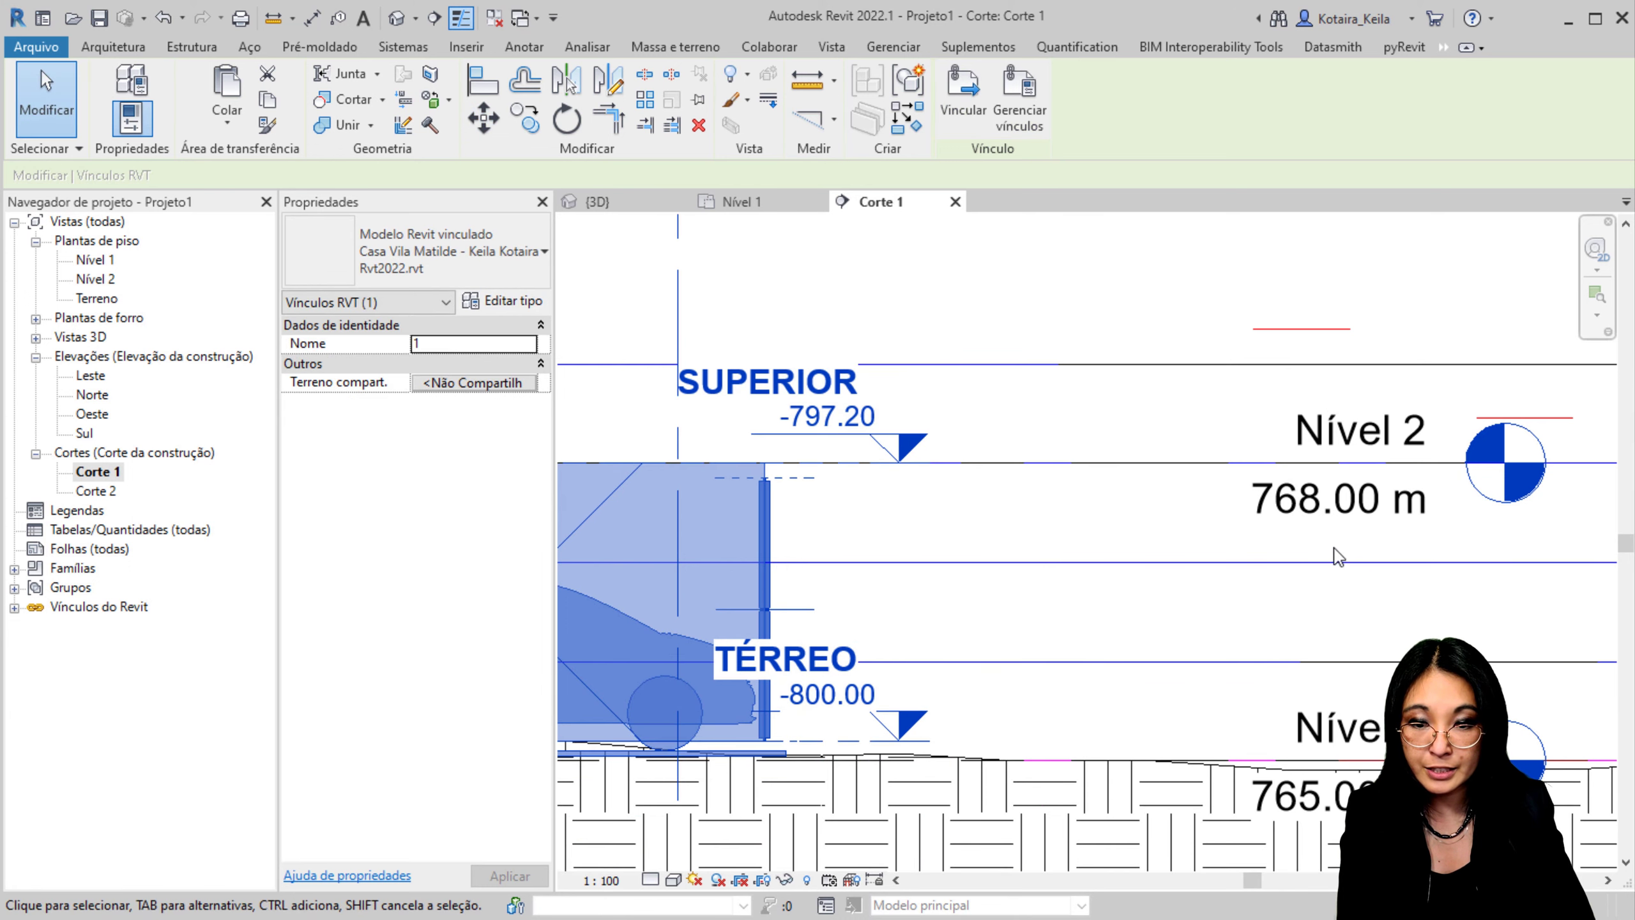
middle_click_drag(1239, 590, 1238, 349)
scroll(1252, 616, "down", 4)
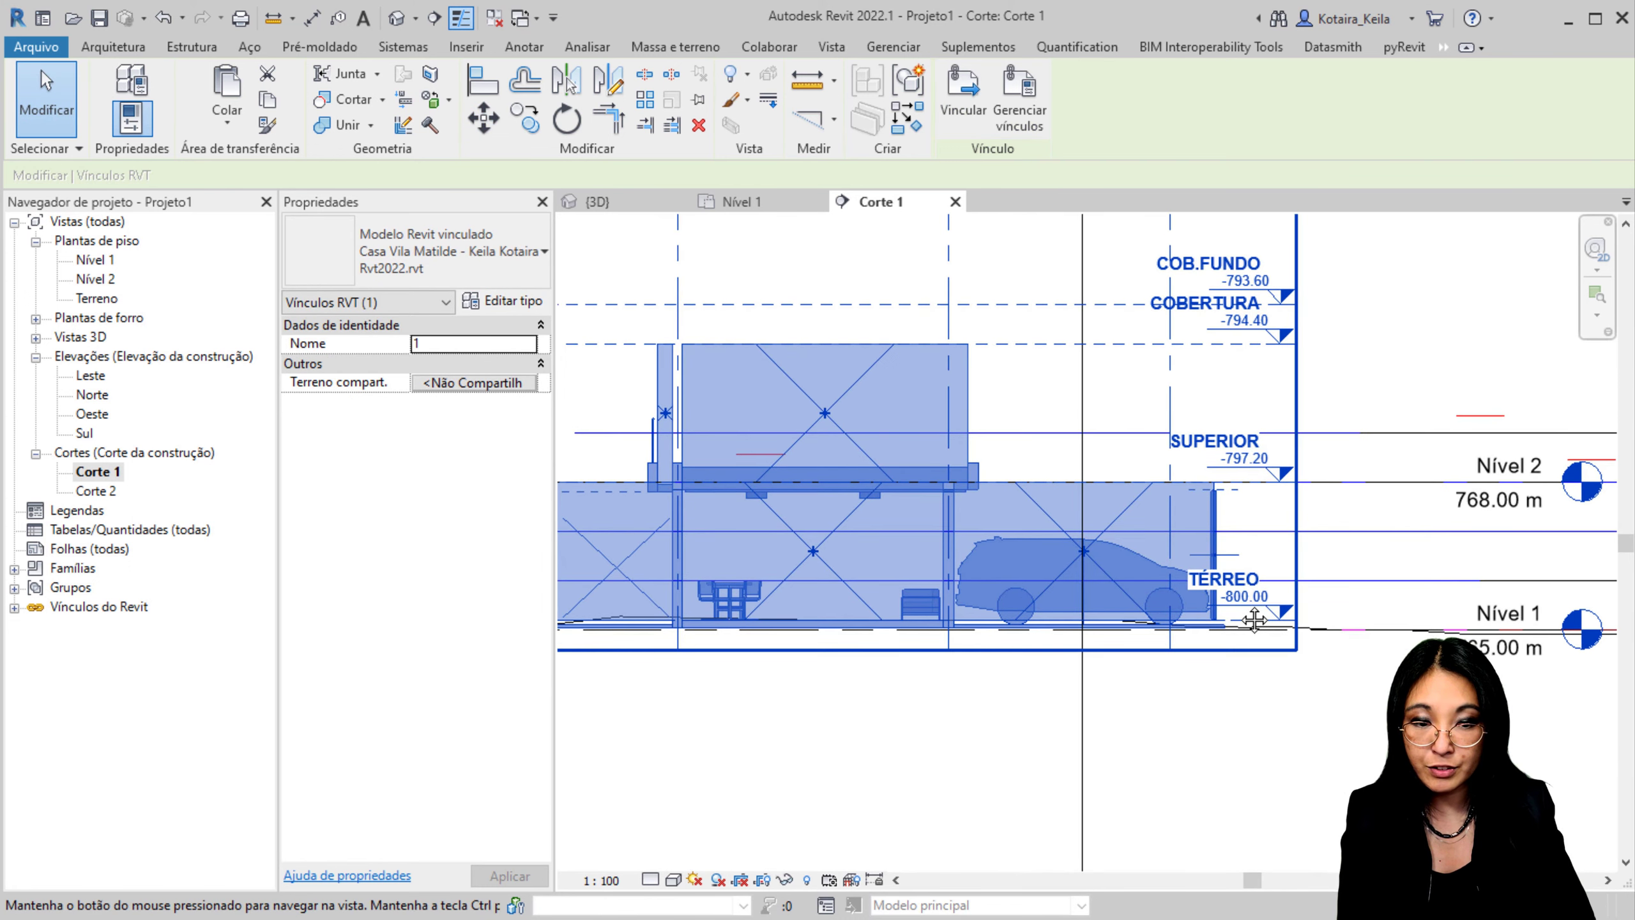
scroll(1255, 537, "up", 3)
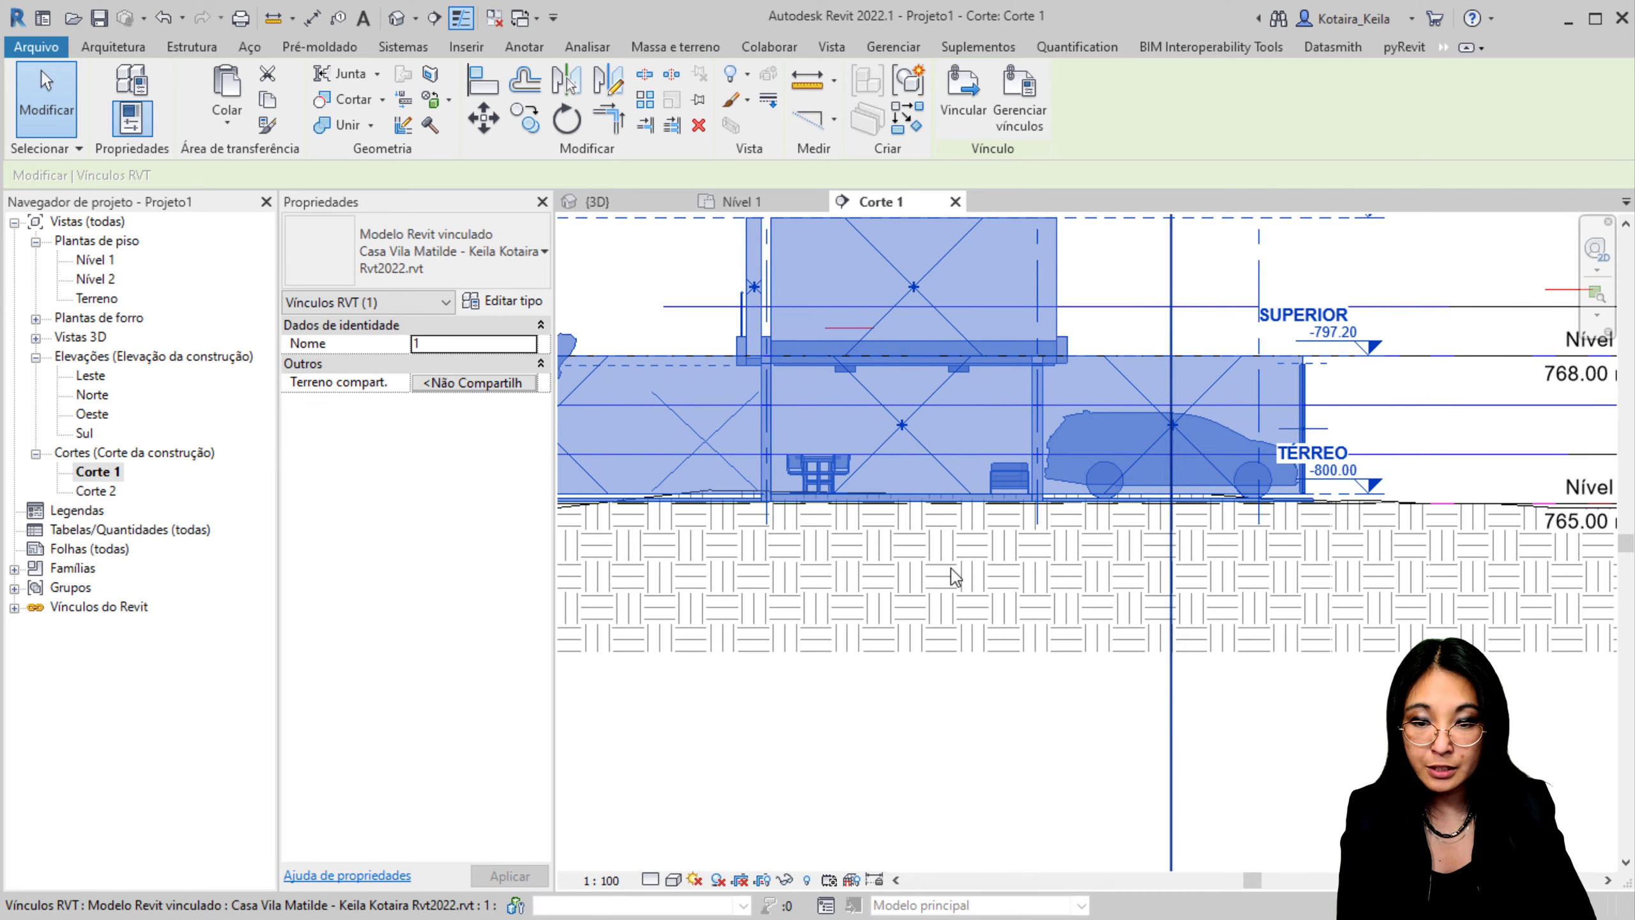
middle_click_drag(936, 590, 1347, 591)
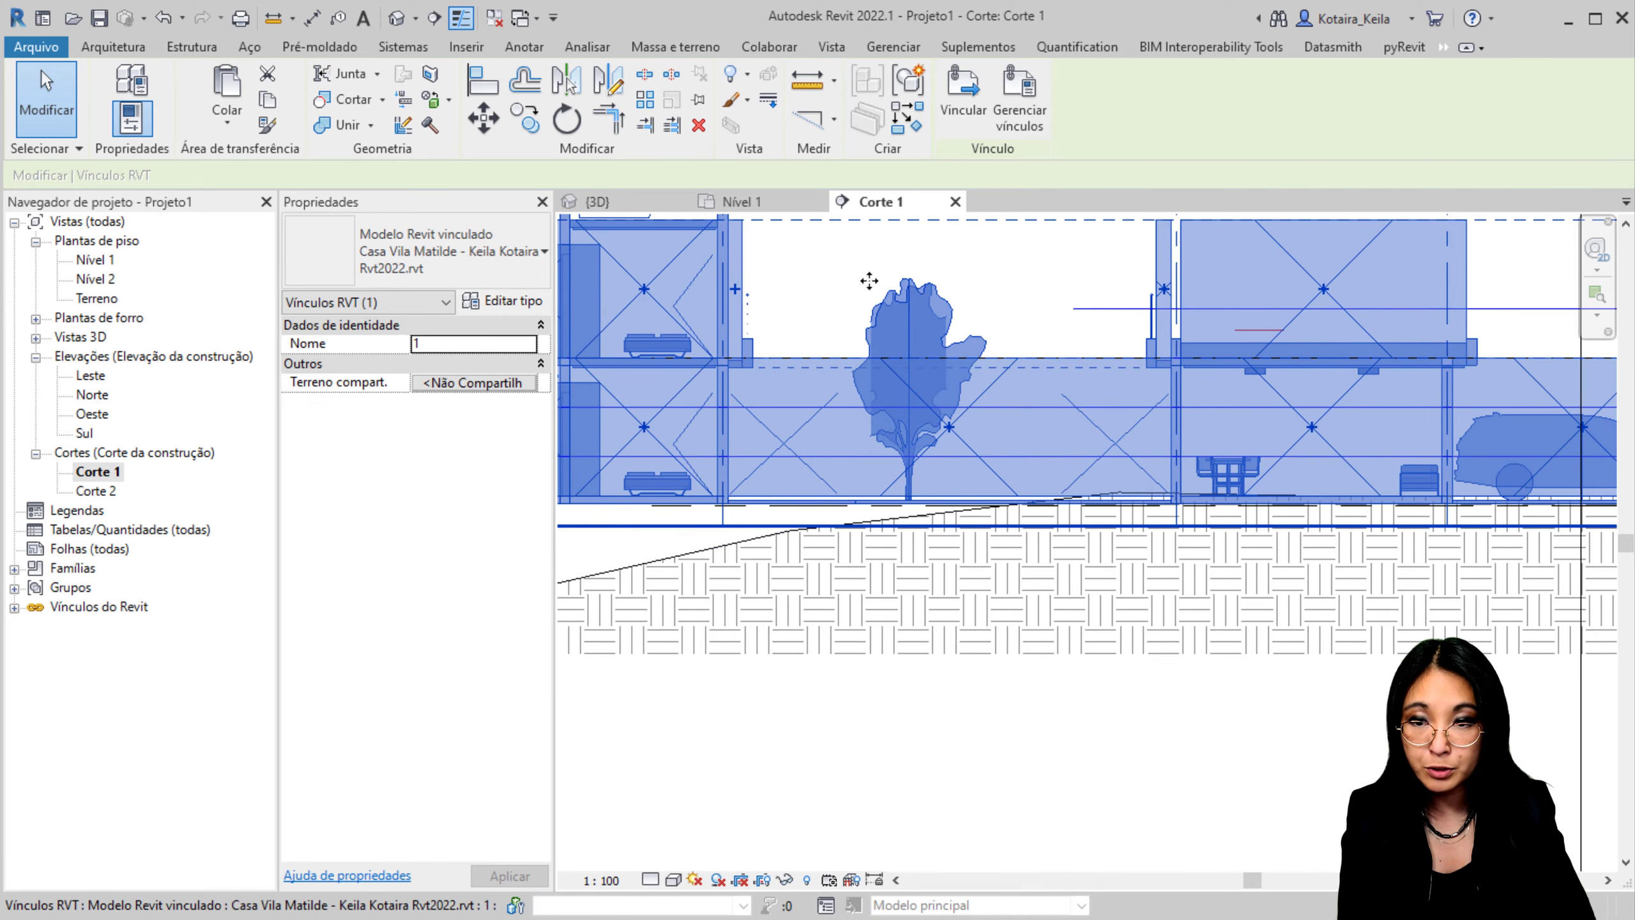
Step: Start a building pad on Nível 1 in the 3D view and pick its boundary lines from the linked house's outer edges
left_click(397, 18)
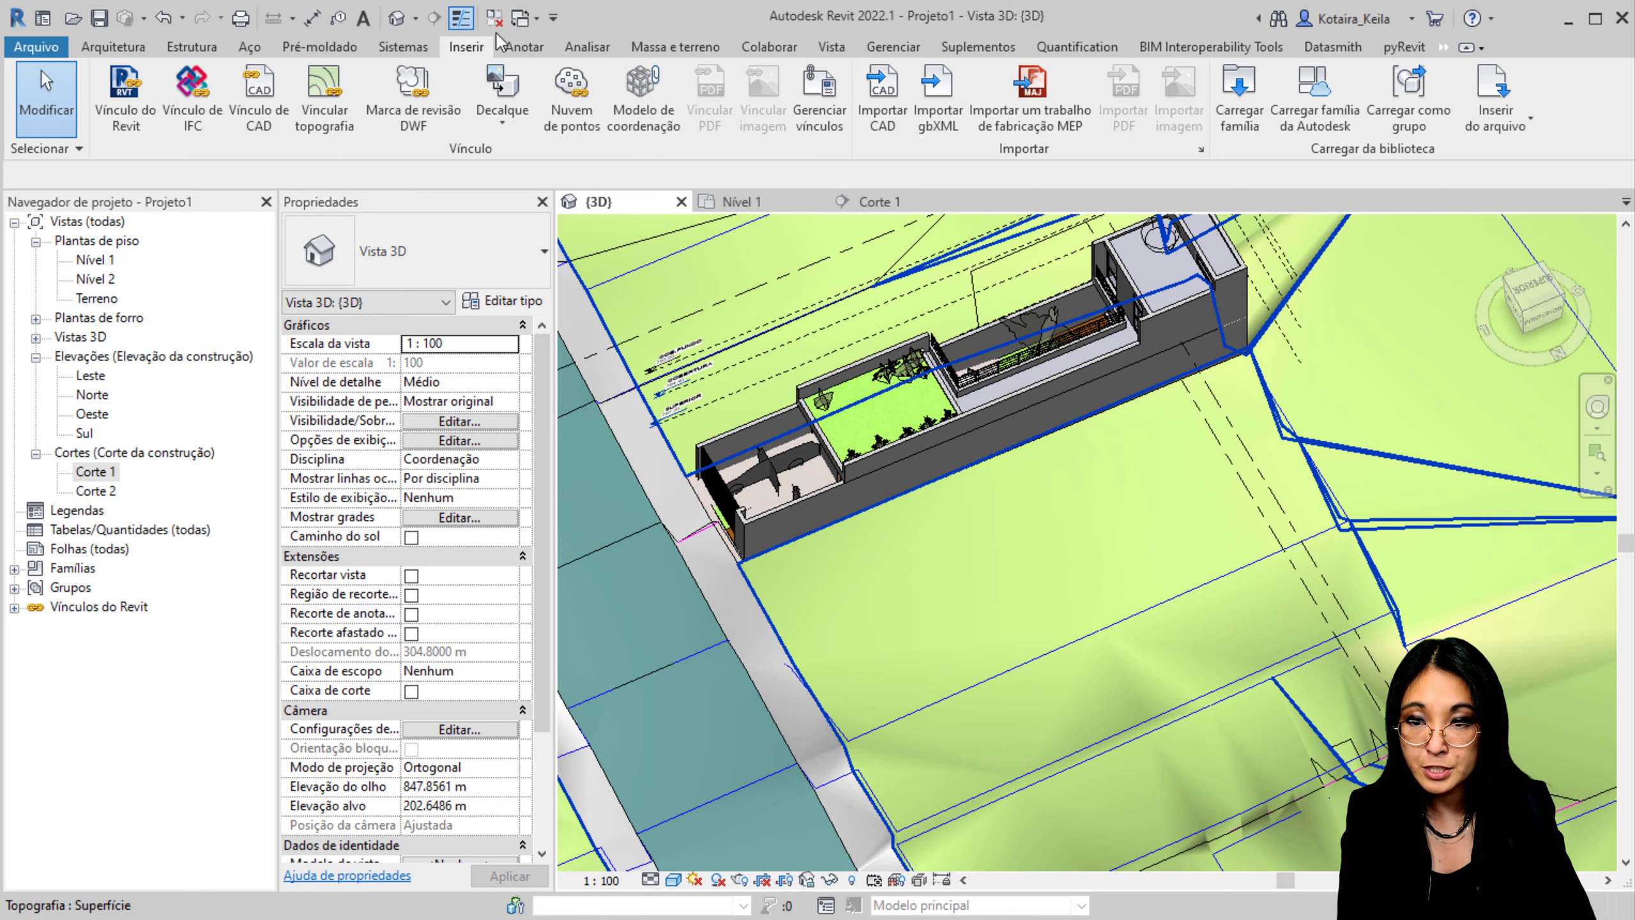
left_click(666, 49)
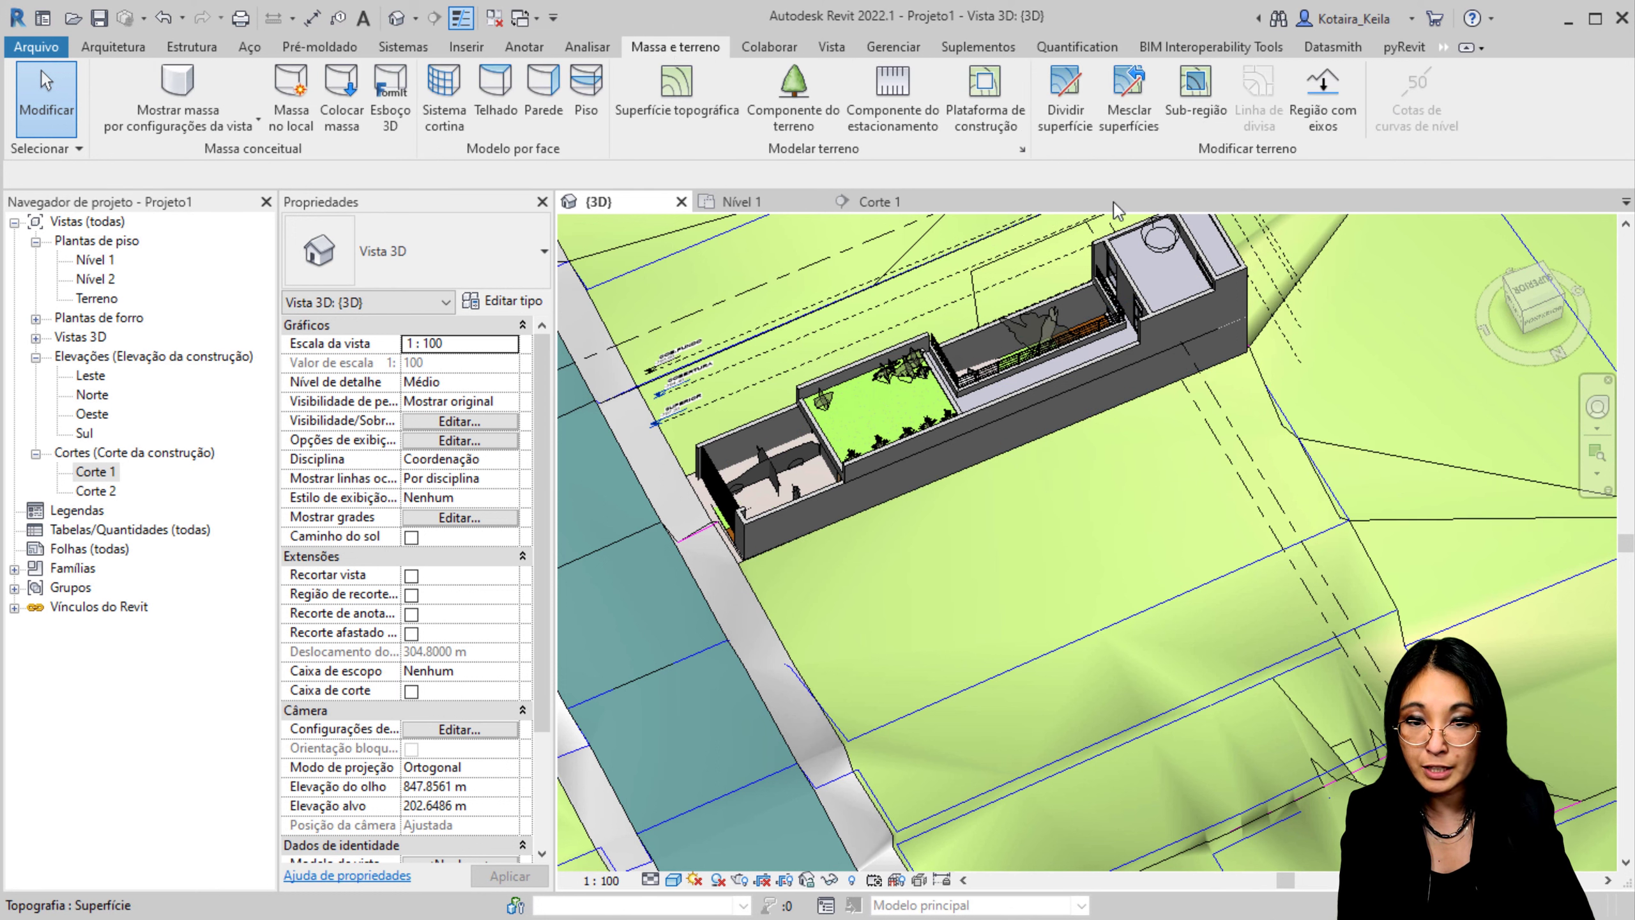
left_click(993, 126)
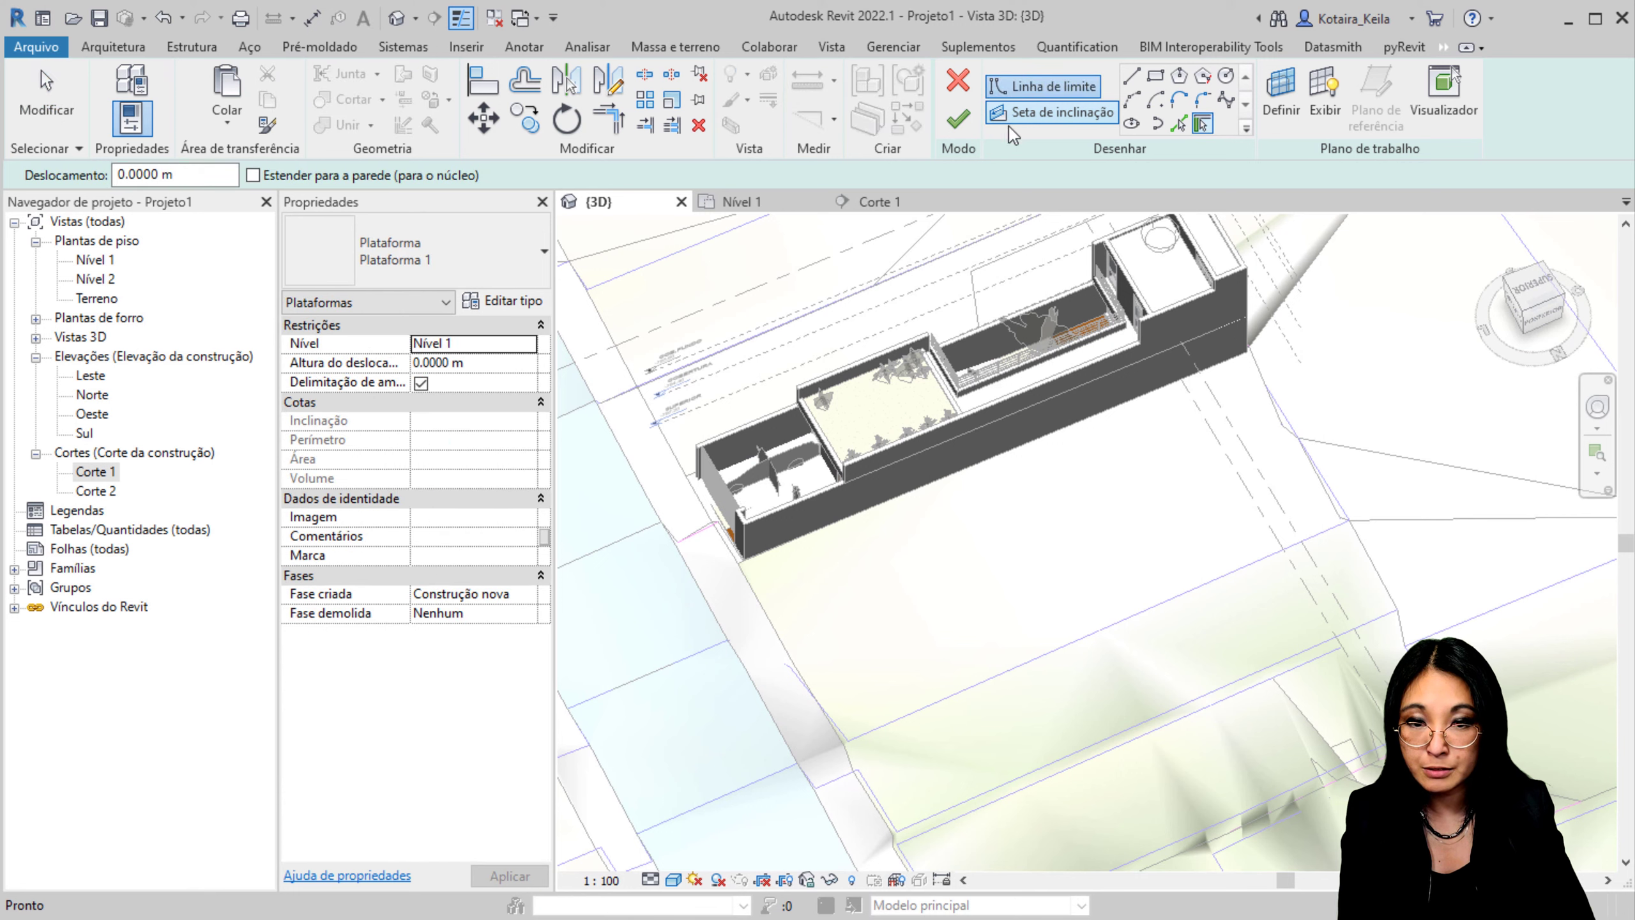
left_click(1178, 122)
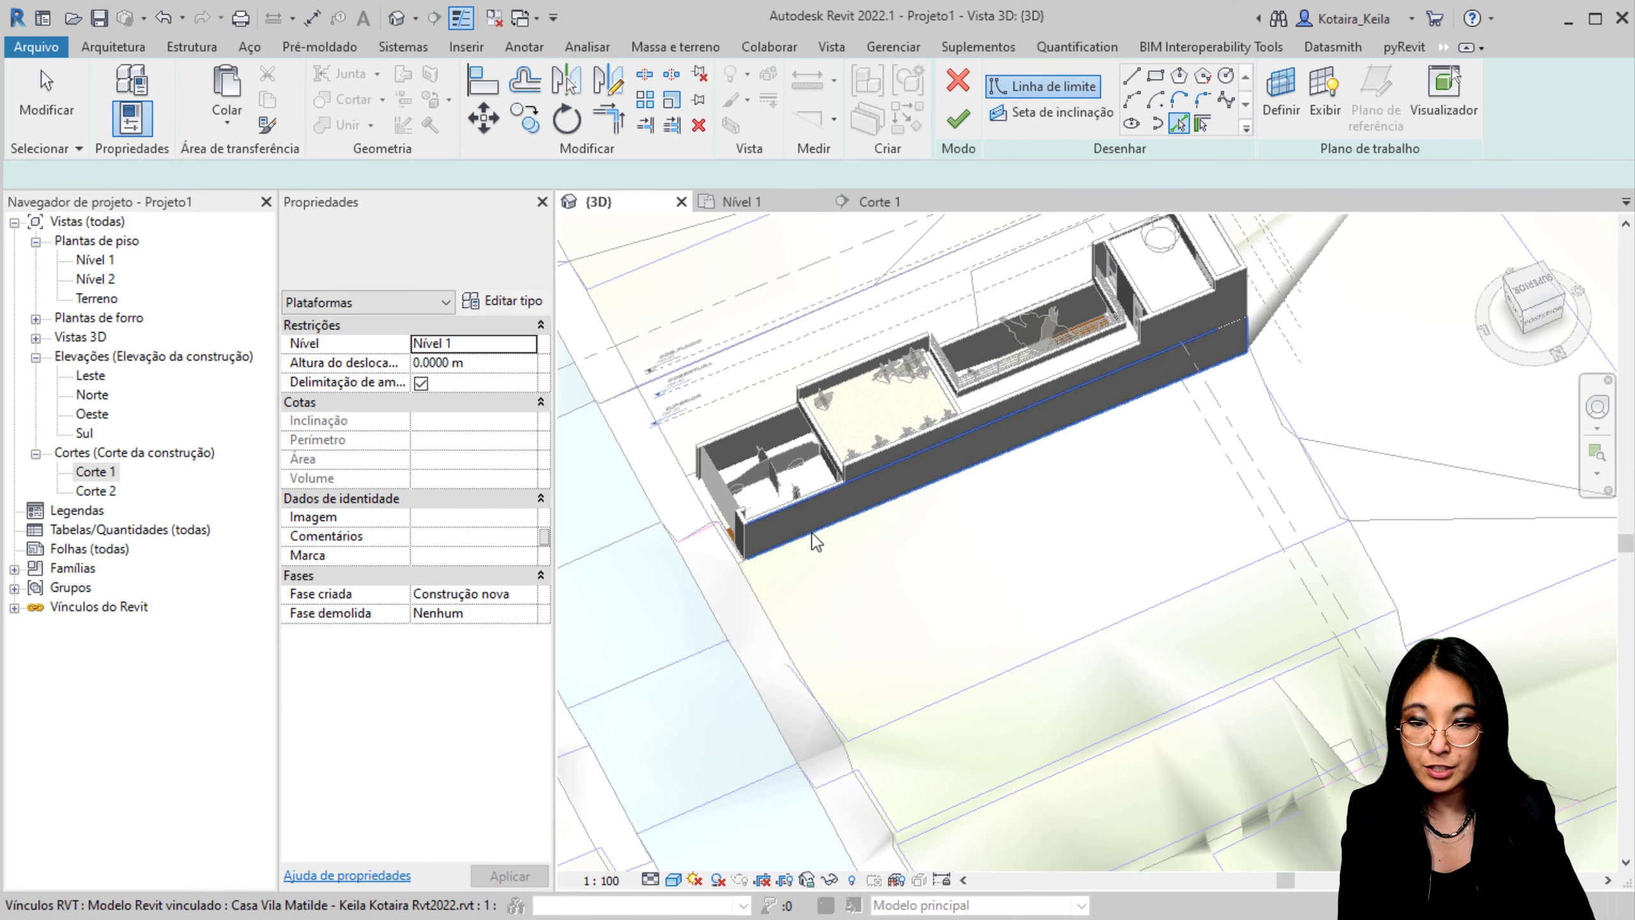
scroll(792, 547, "up", 6)
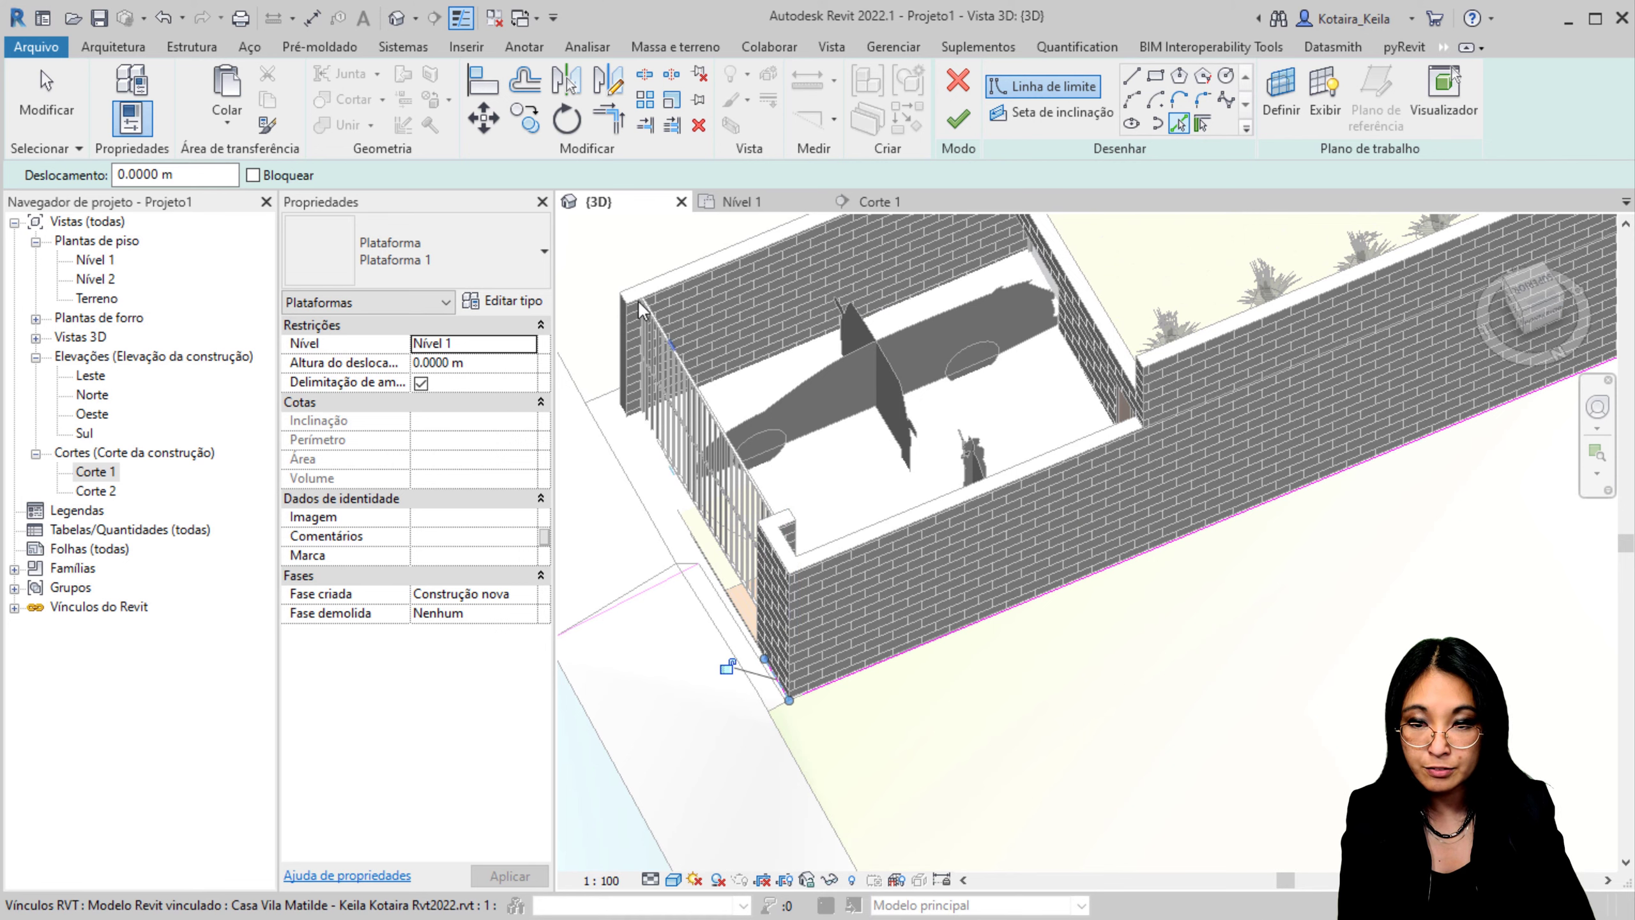
middle_click_drag(627, 371, 614, 577, "shift")
scroll(1154, 376, "down", 4)
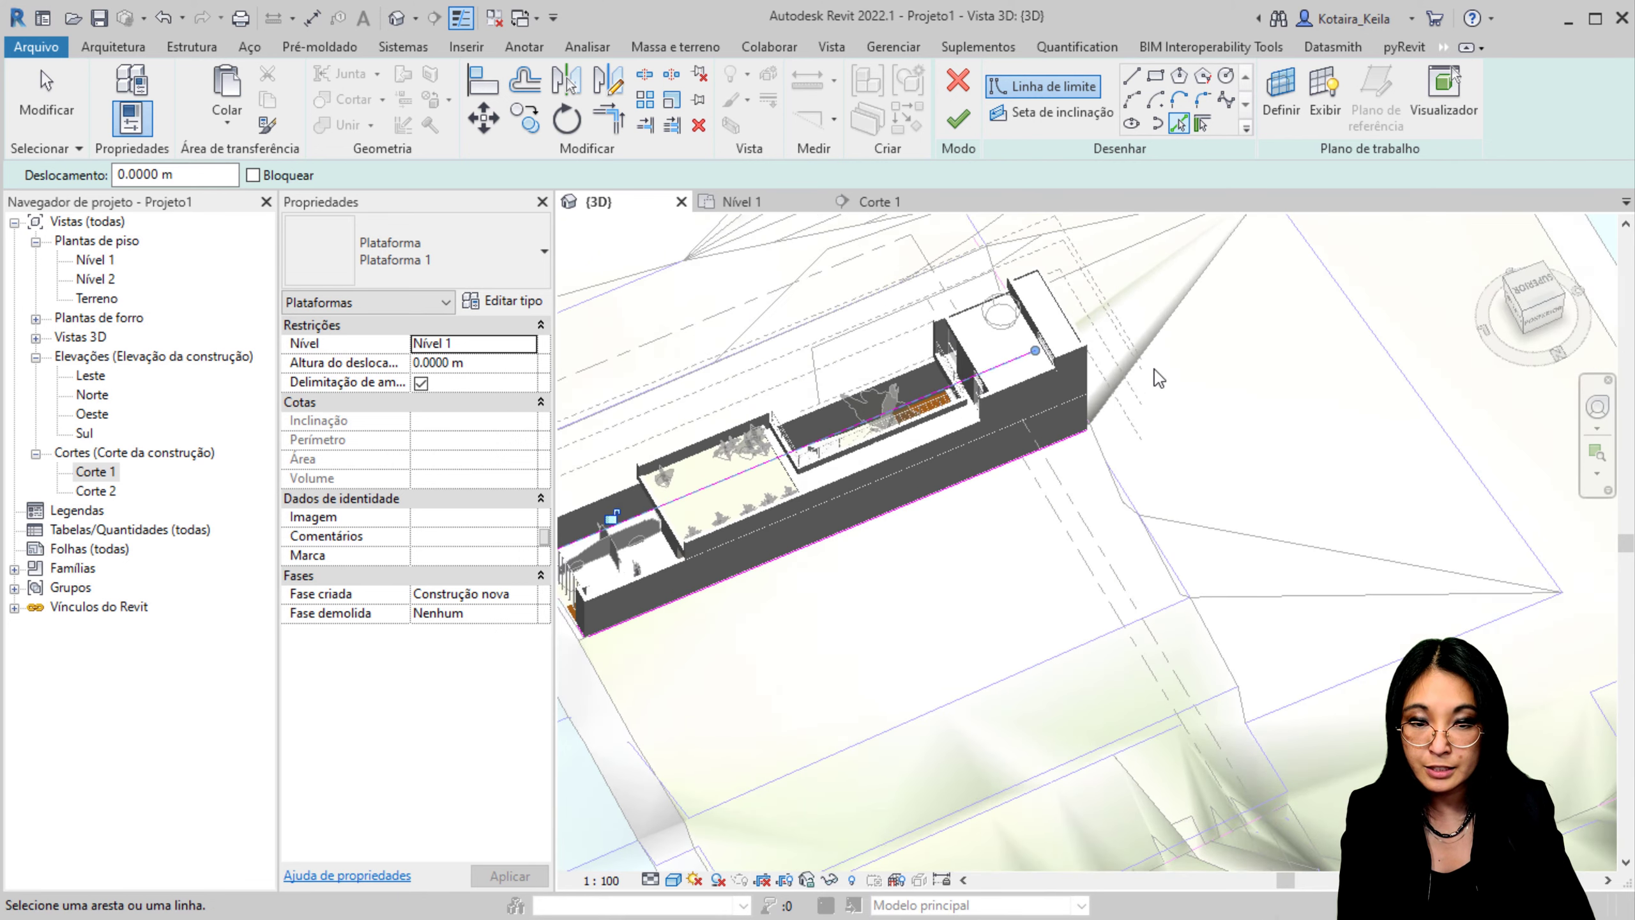
scroll(1056, 451, "up", 6)
scroll(1056, 448, "up", 2)
scroll(1031, 451, "down", 3)
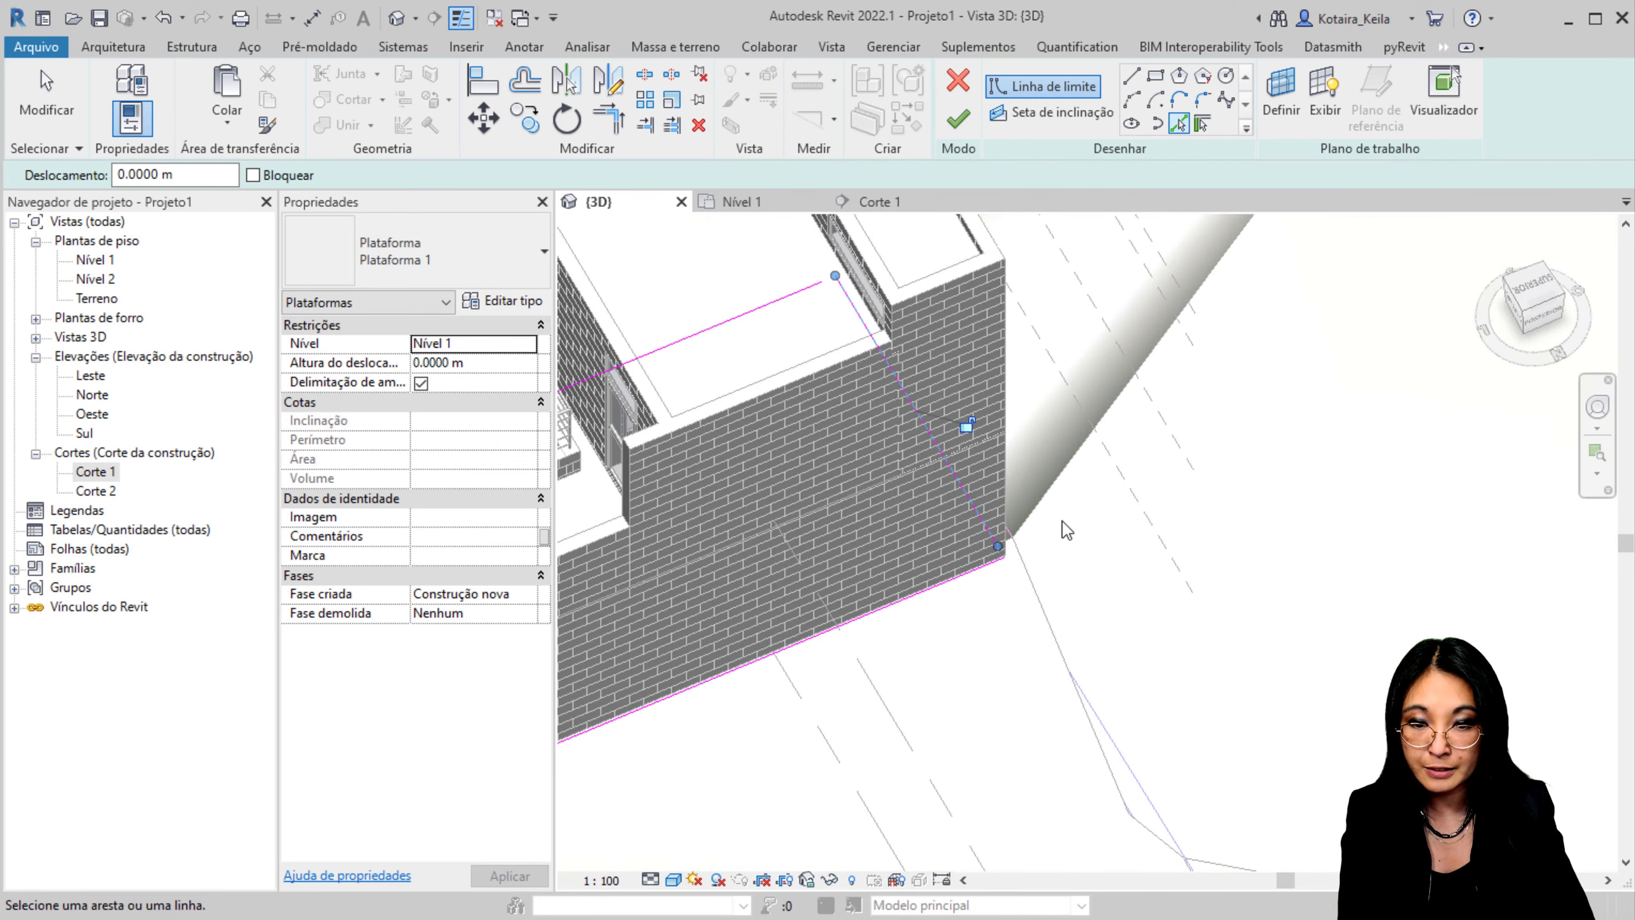
middle_click_drag(1056, 509, 1233, 468, "shift")
scroll(1192, 425, "down", 3)
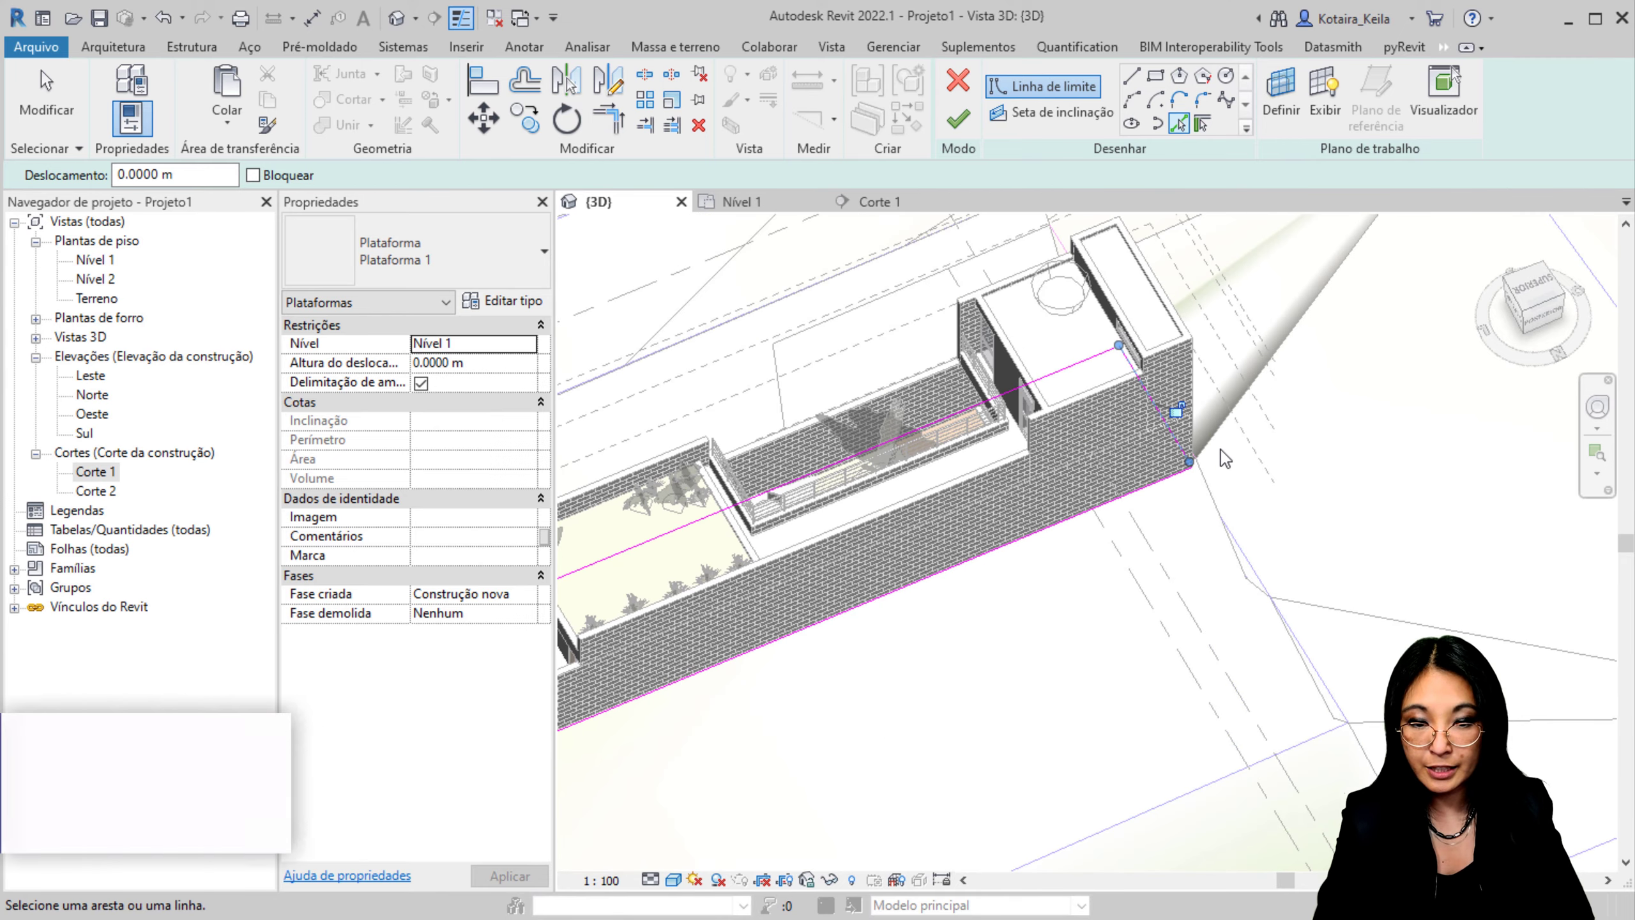
Step: Trim the pad's boundary lines to a closed corner at the street end and finish the building pad
key("t")
key("r")
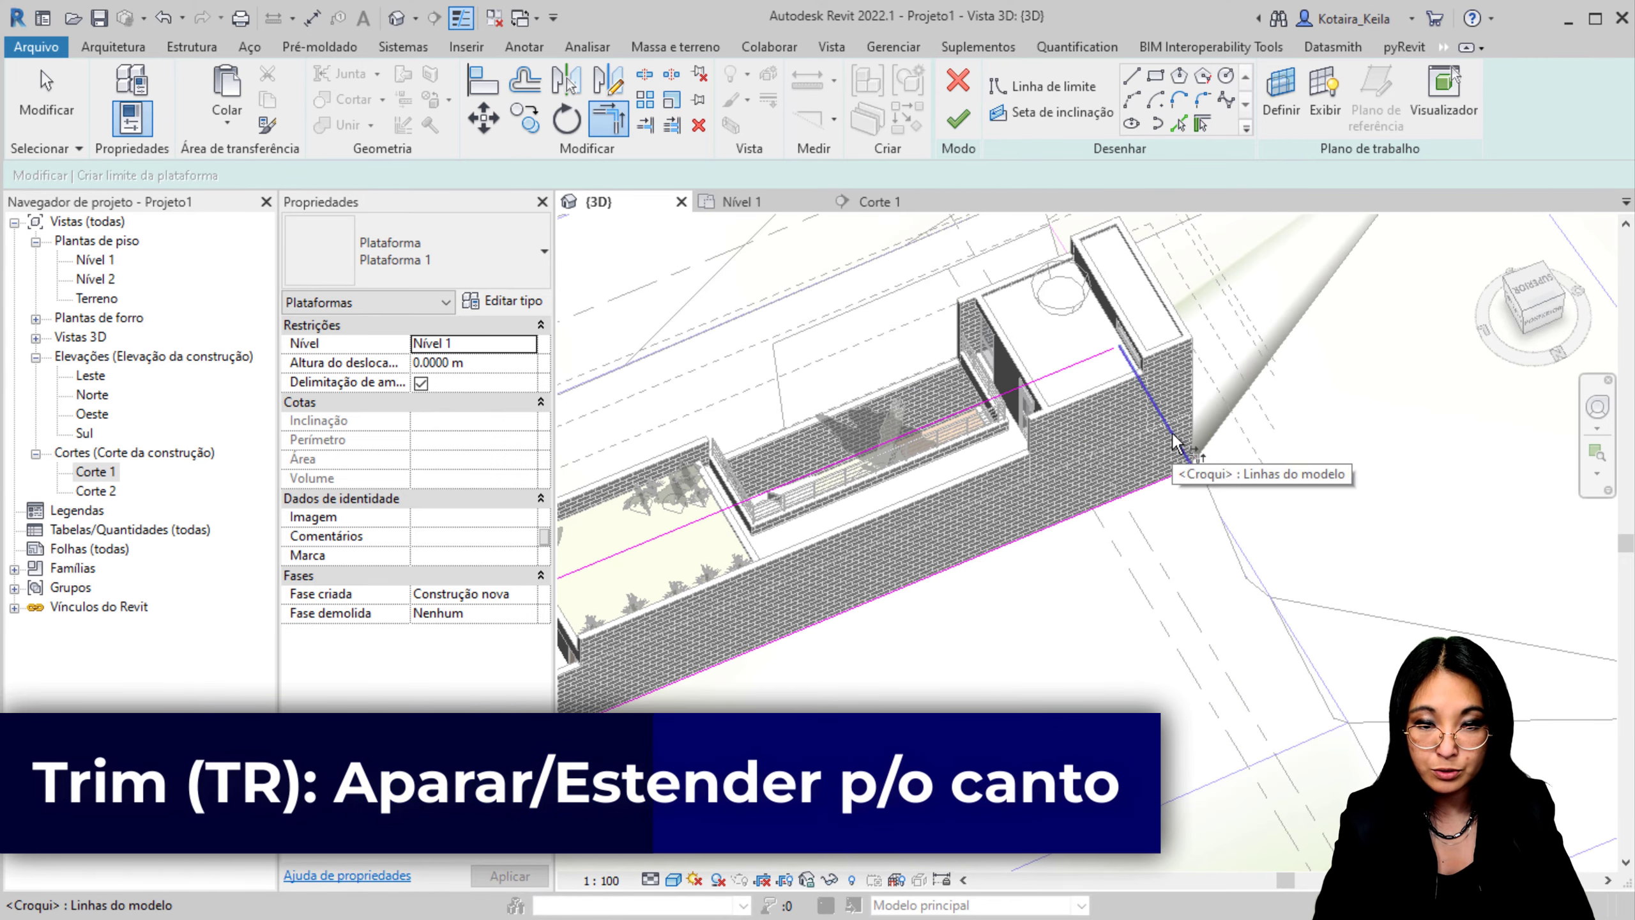
middle_click_drag(1094, 367, 956, 596, "shift")
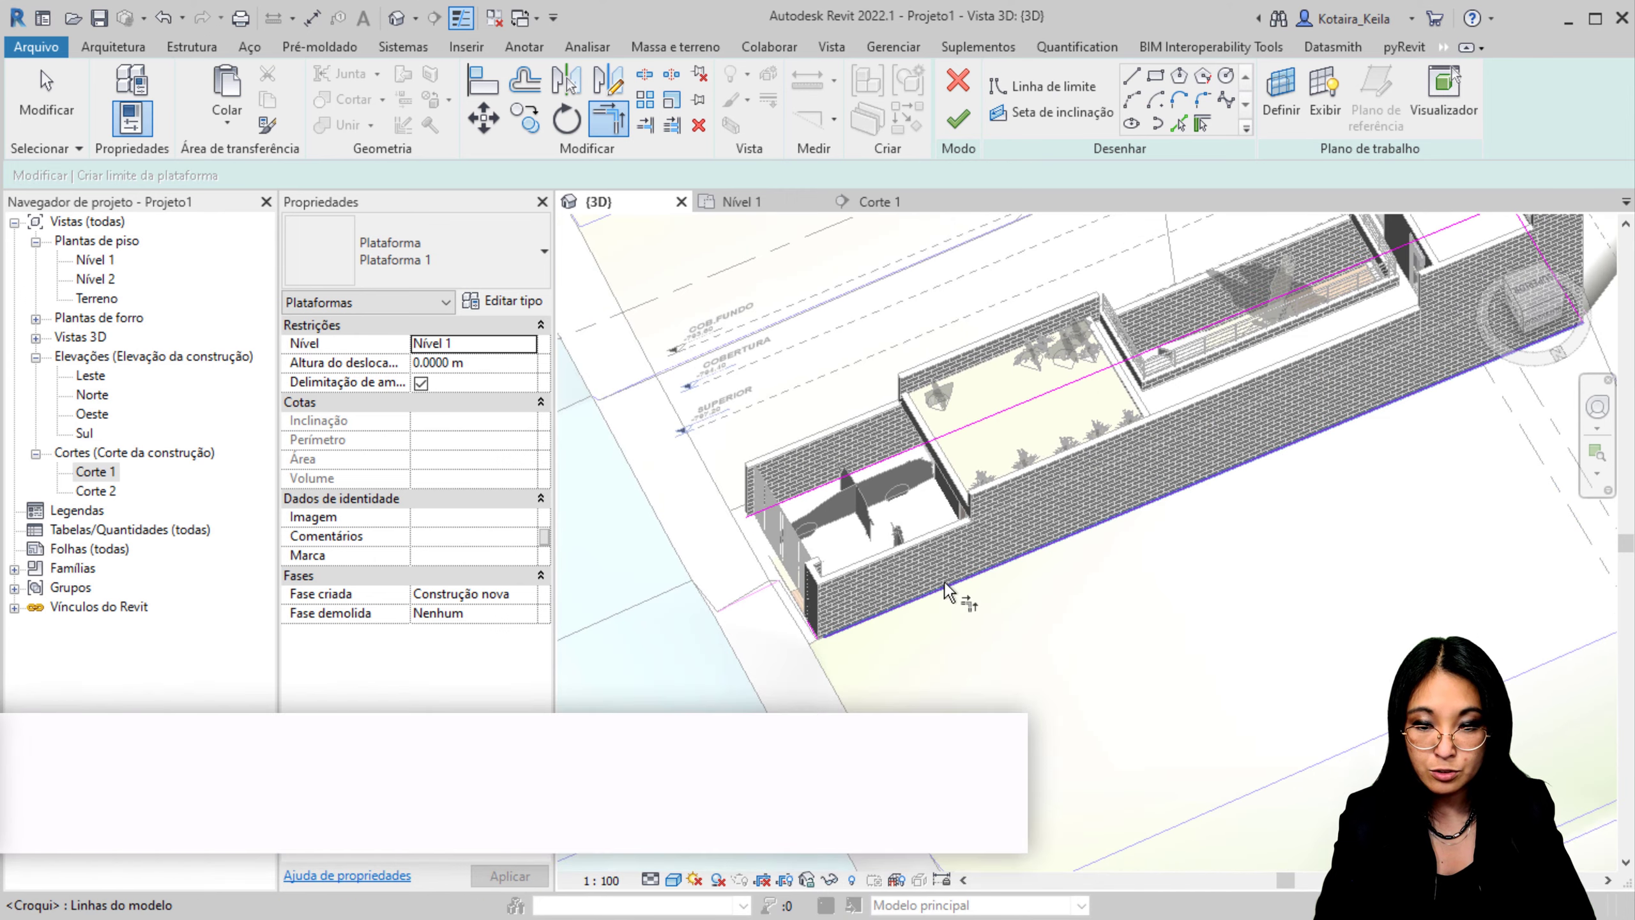
scroll(799, 643, "up", 4)
left_click(792, 646)
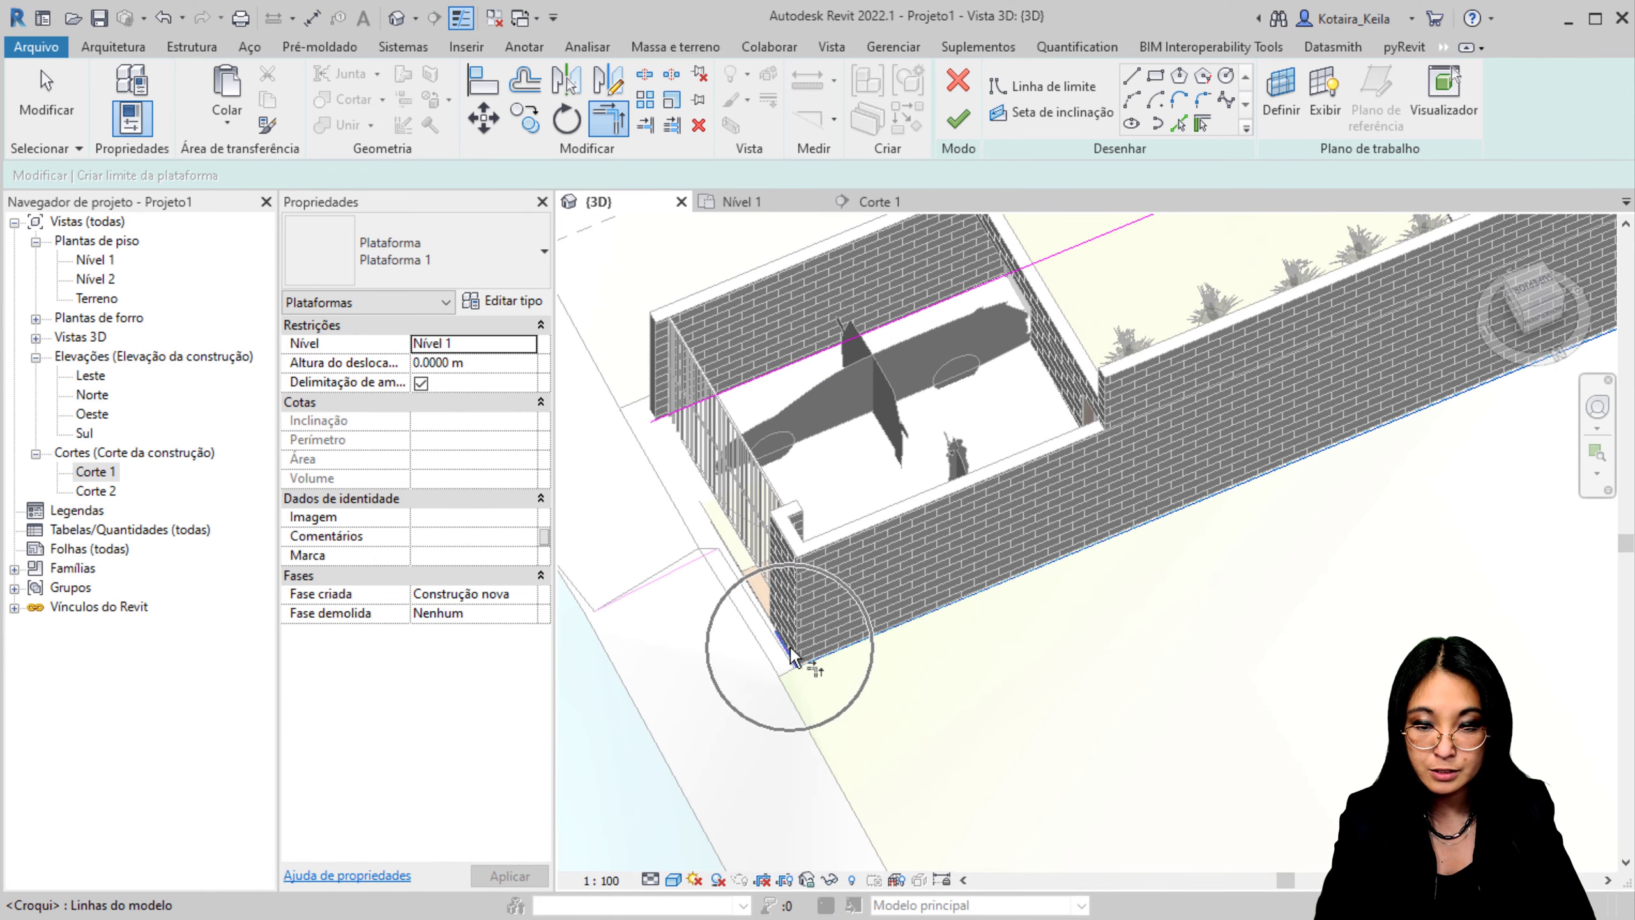
left_click(798, 377)
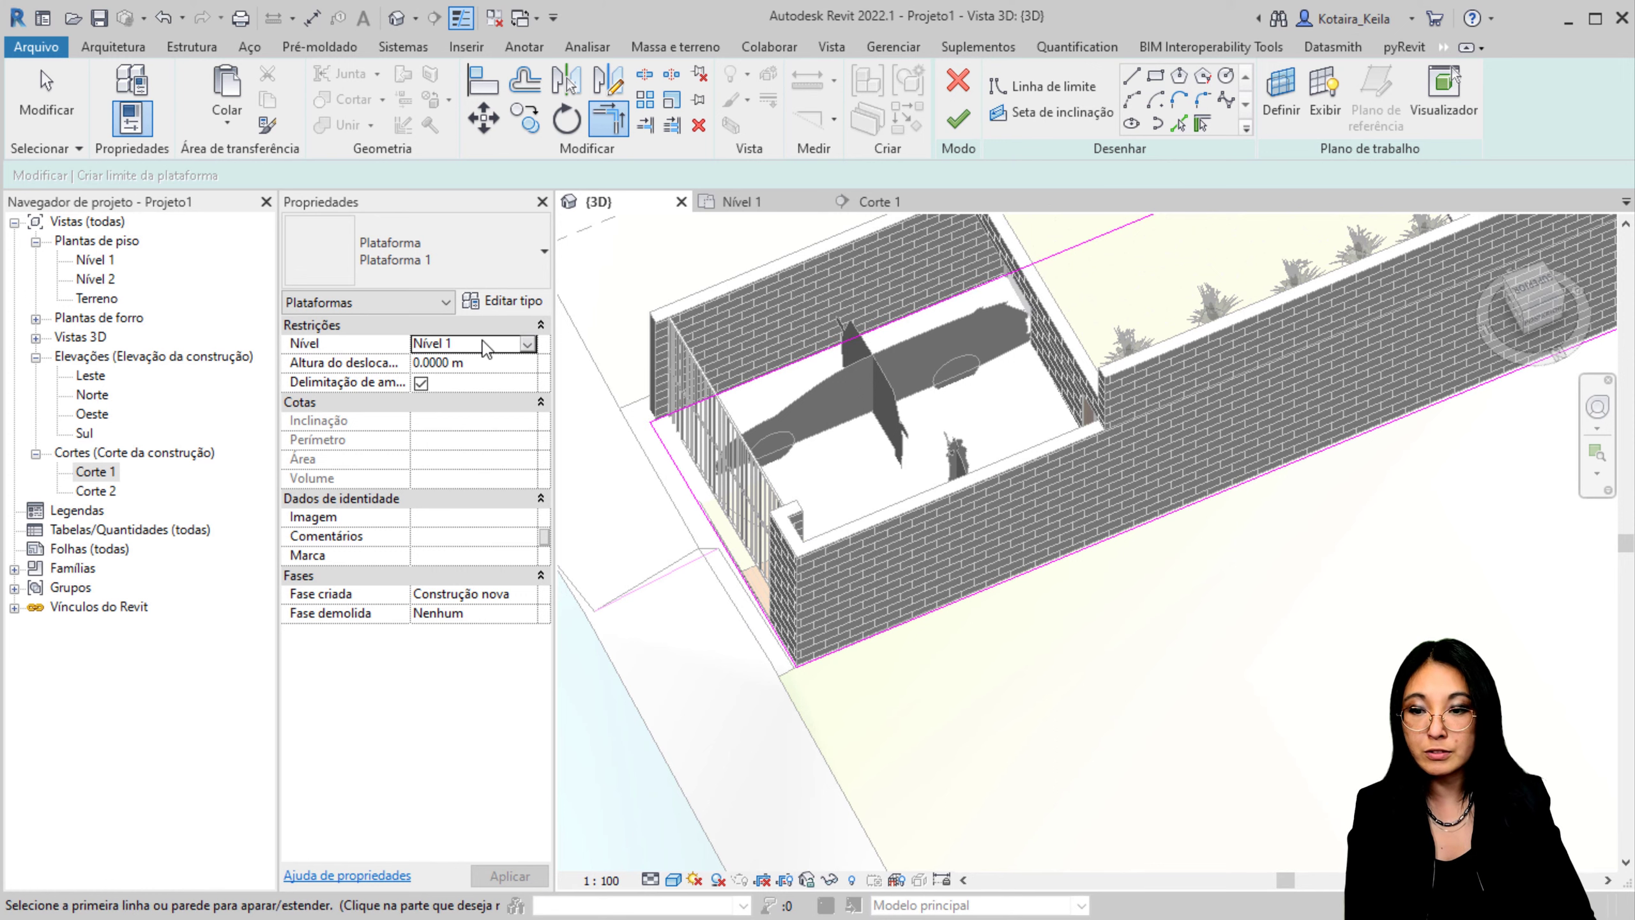
left_click(959, 122)
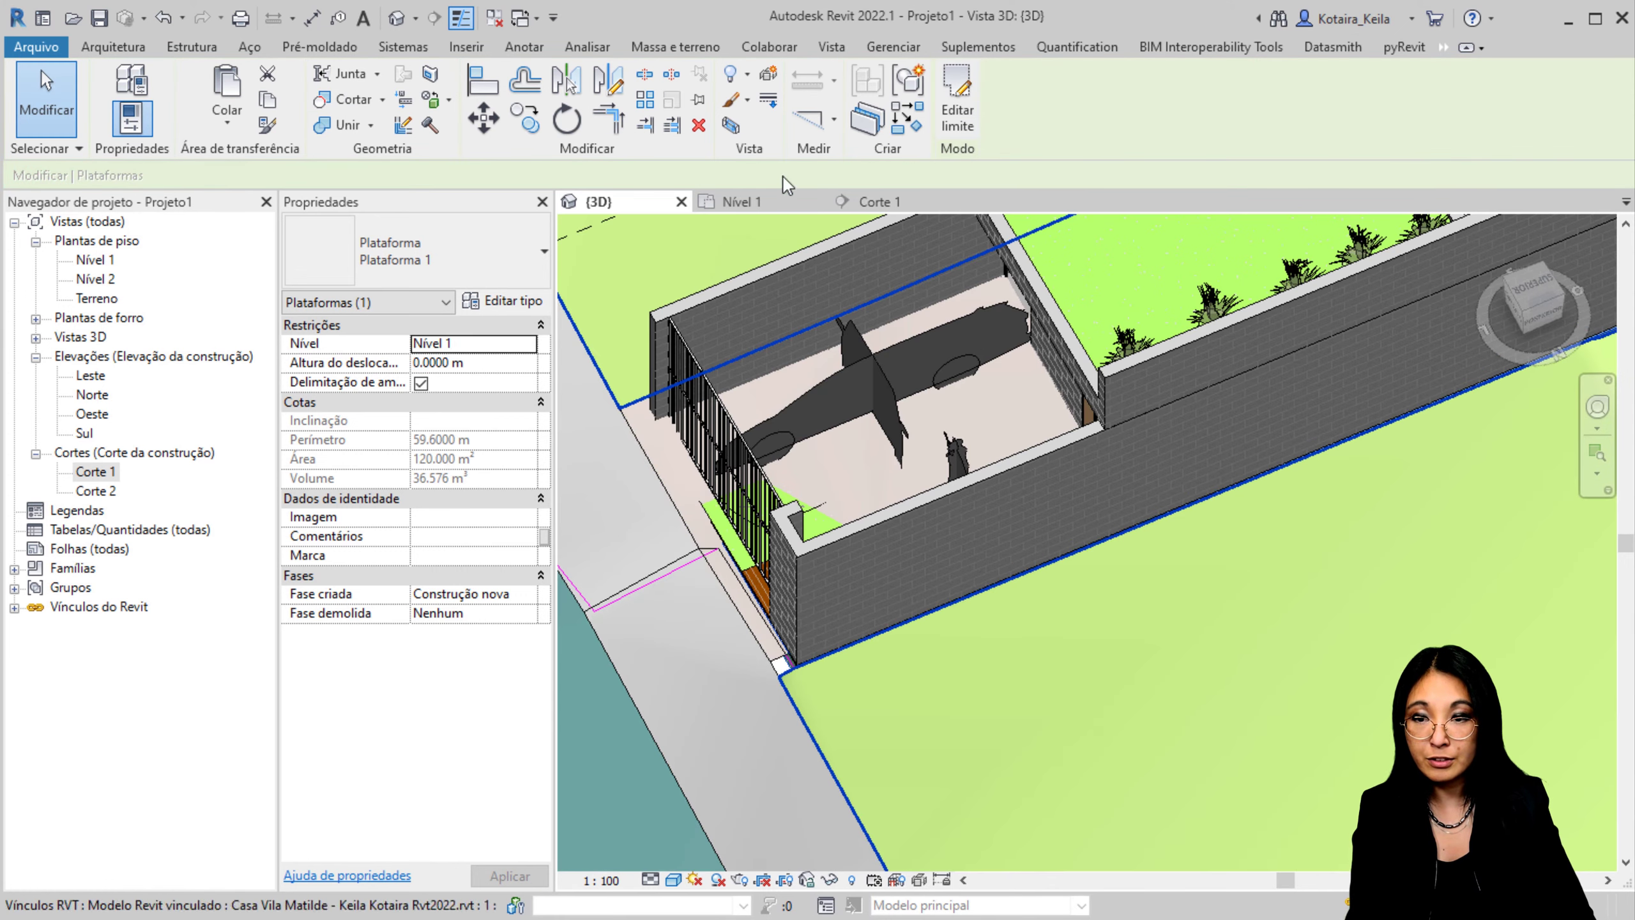
Step: Examine in section Corte 1 how the new building pad meets the house floor and cuts the terrain from front to back
left_click(856, 202)
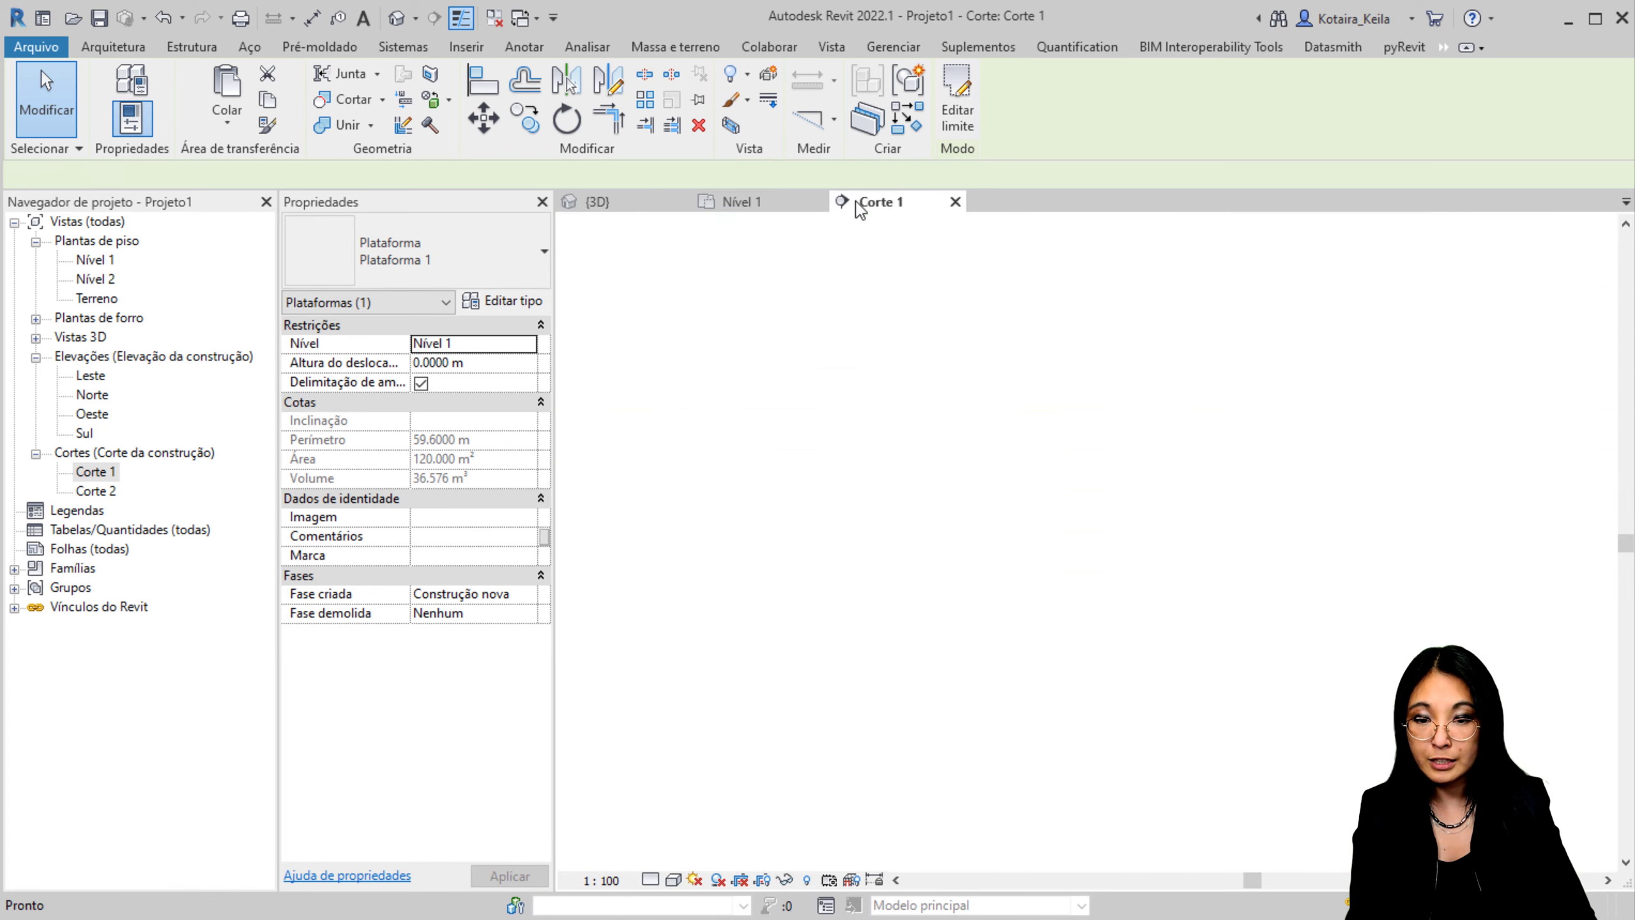
middle_click_drag(1326, 544, 811, 544)
scroll(1160, 613, "up", 5)
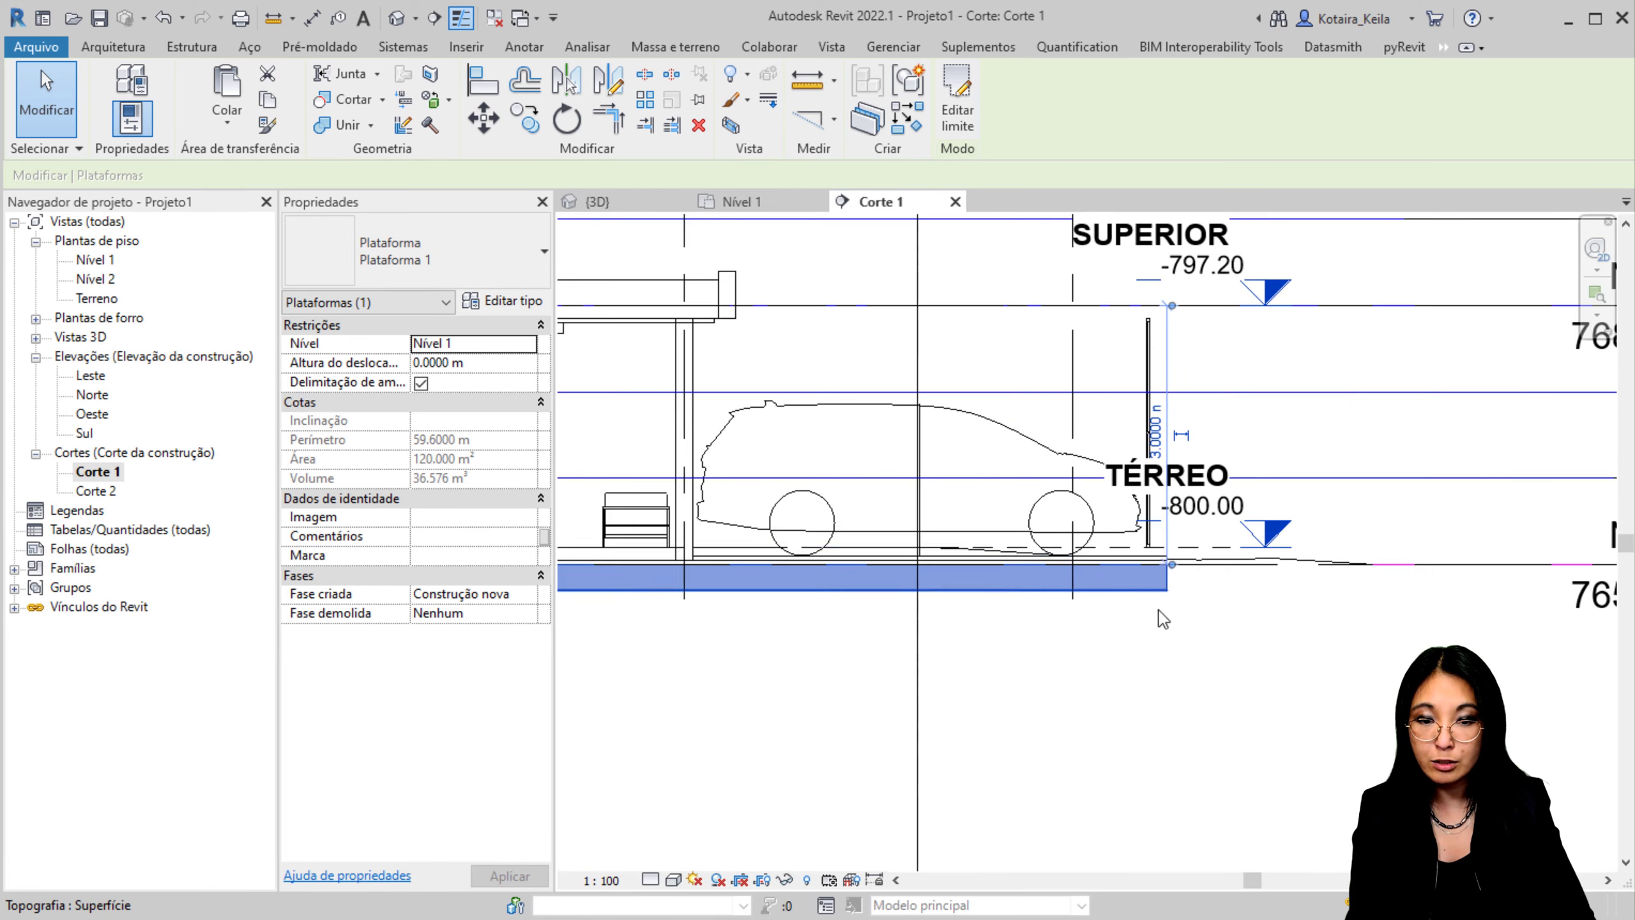
scroll(1180, 664, "down", 4)
middle_click_drag(940, 619, 817, 501)
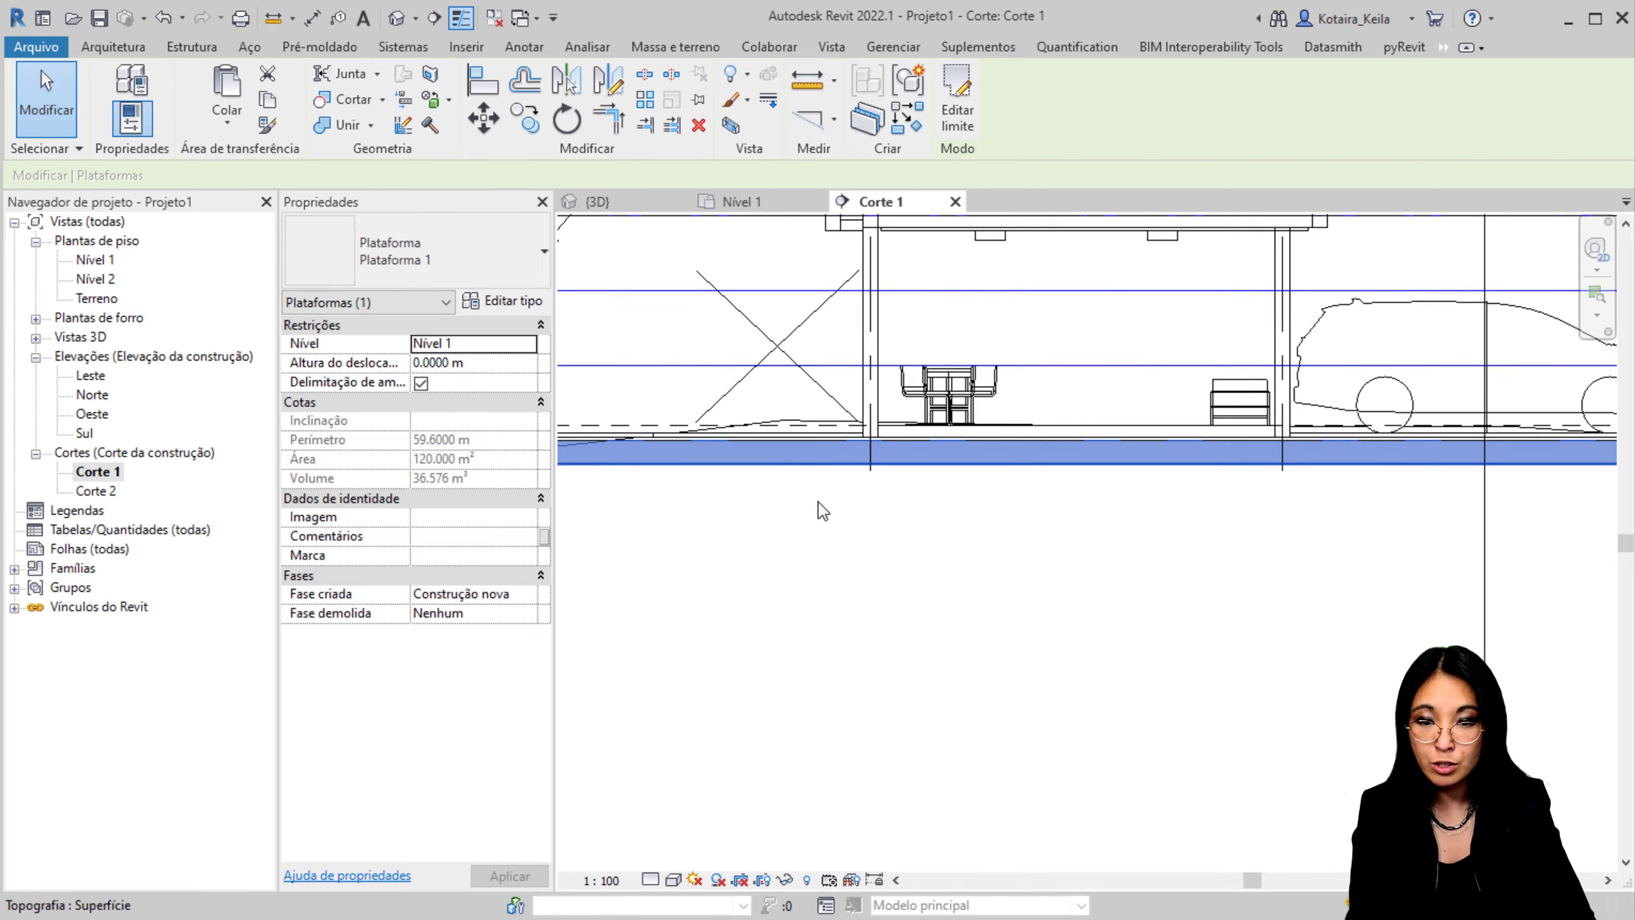
scroll(772, 516, "up", 4)
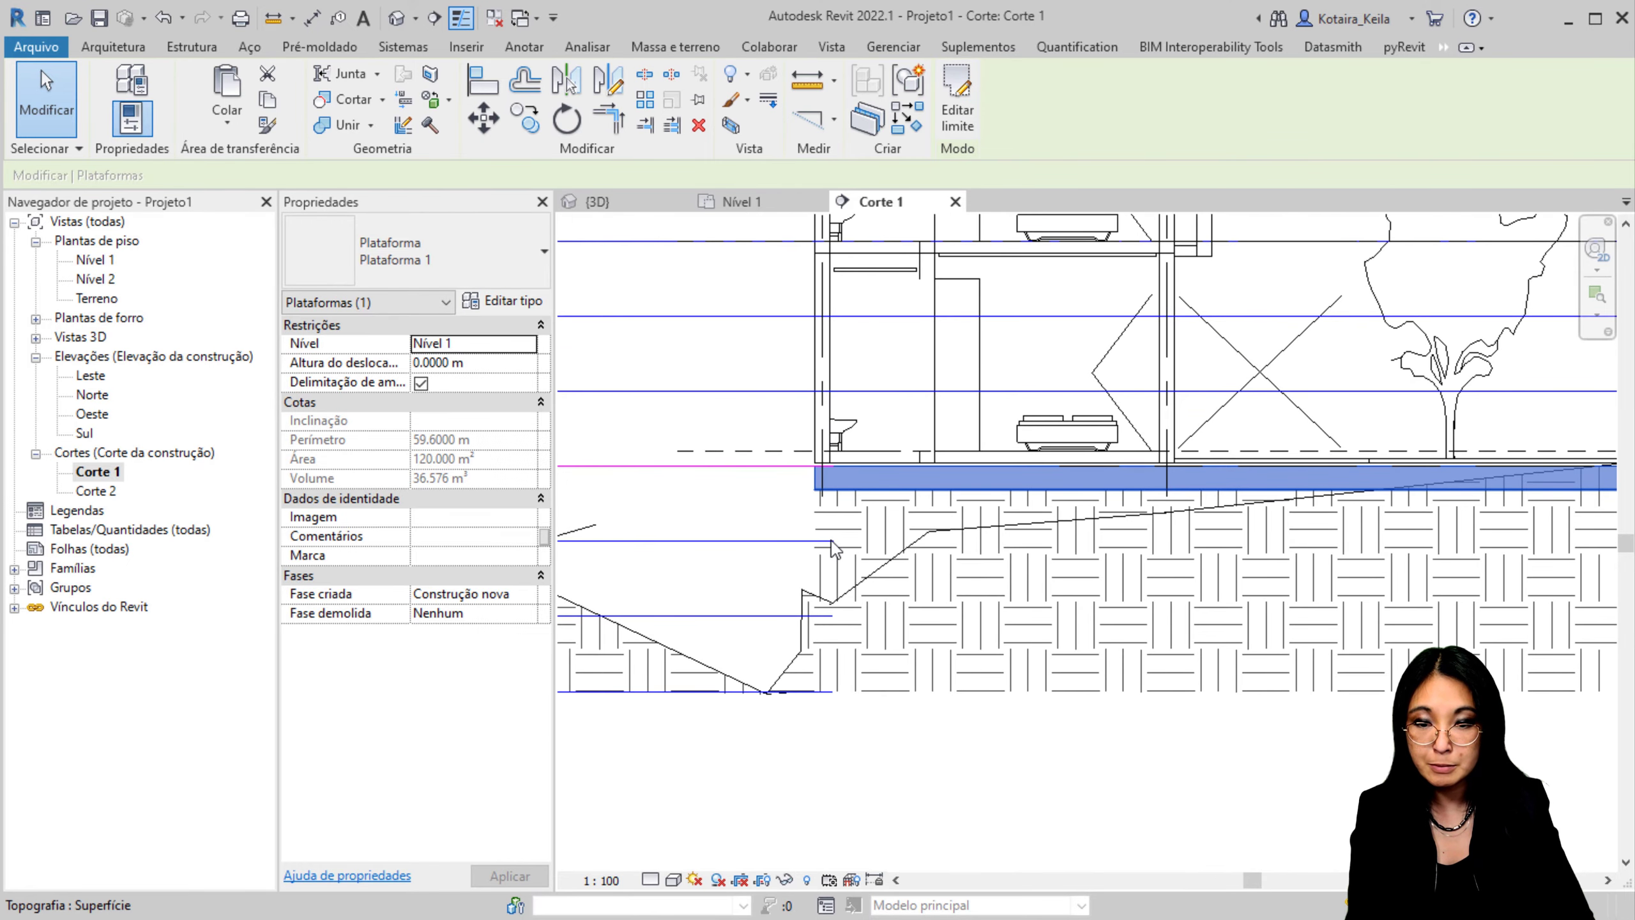
scroll(830, 477, "up", 5)
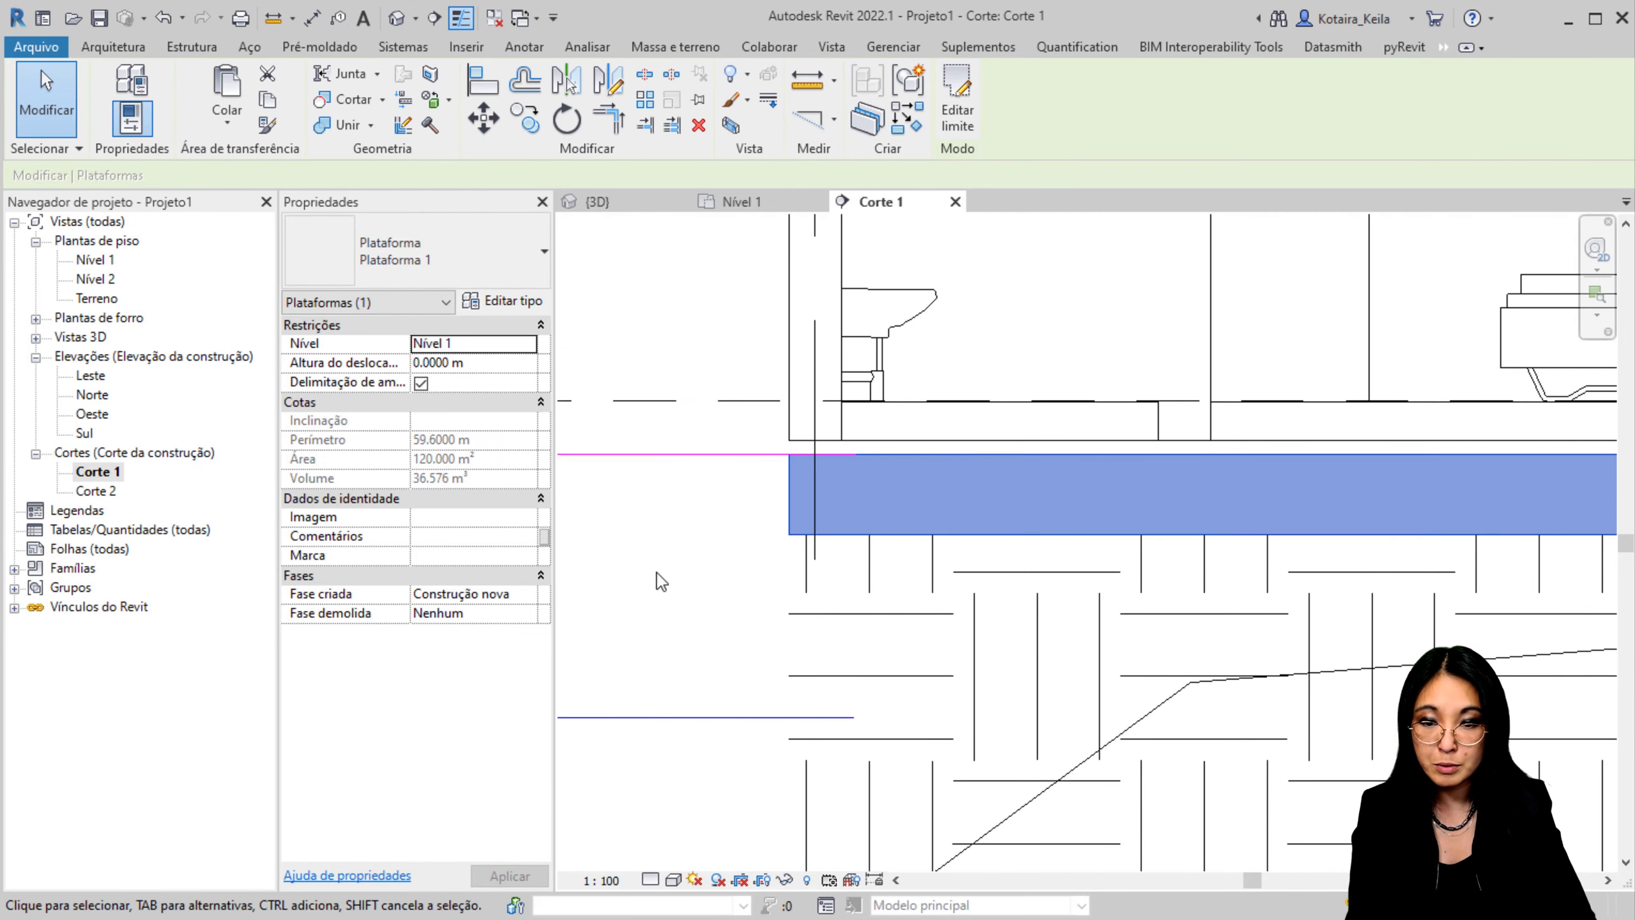
Step: Move the linked house down in section Corte 1 so the underside of its floor rests on top of the building pad
scroll(661, 582, "down", 3)
middle_click_drag(1320, 515, 805, 440)
scroll(805, 441, "up", 1)
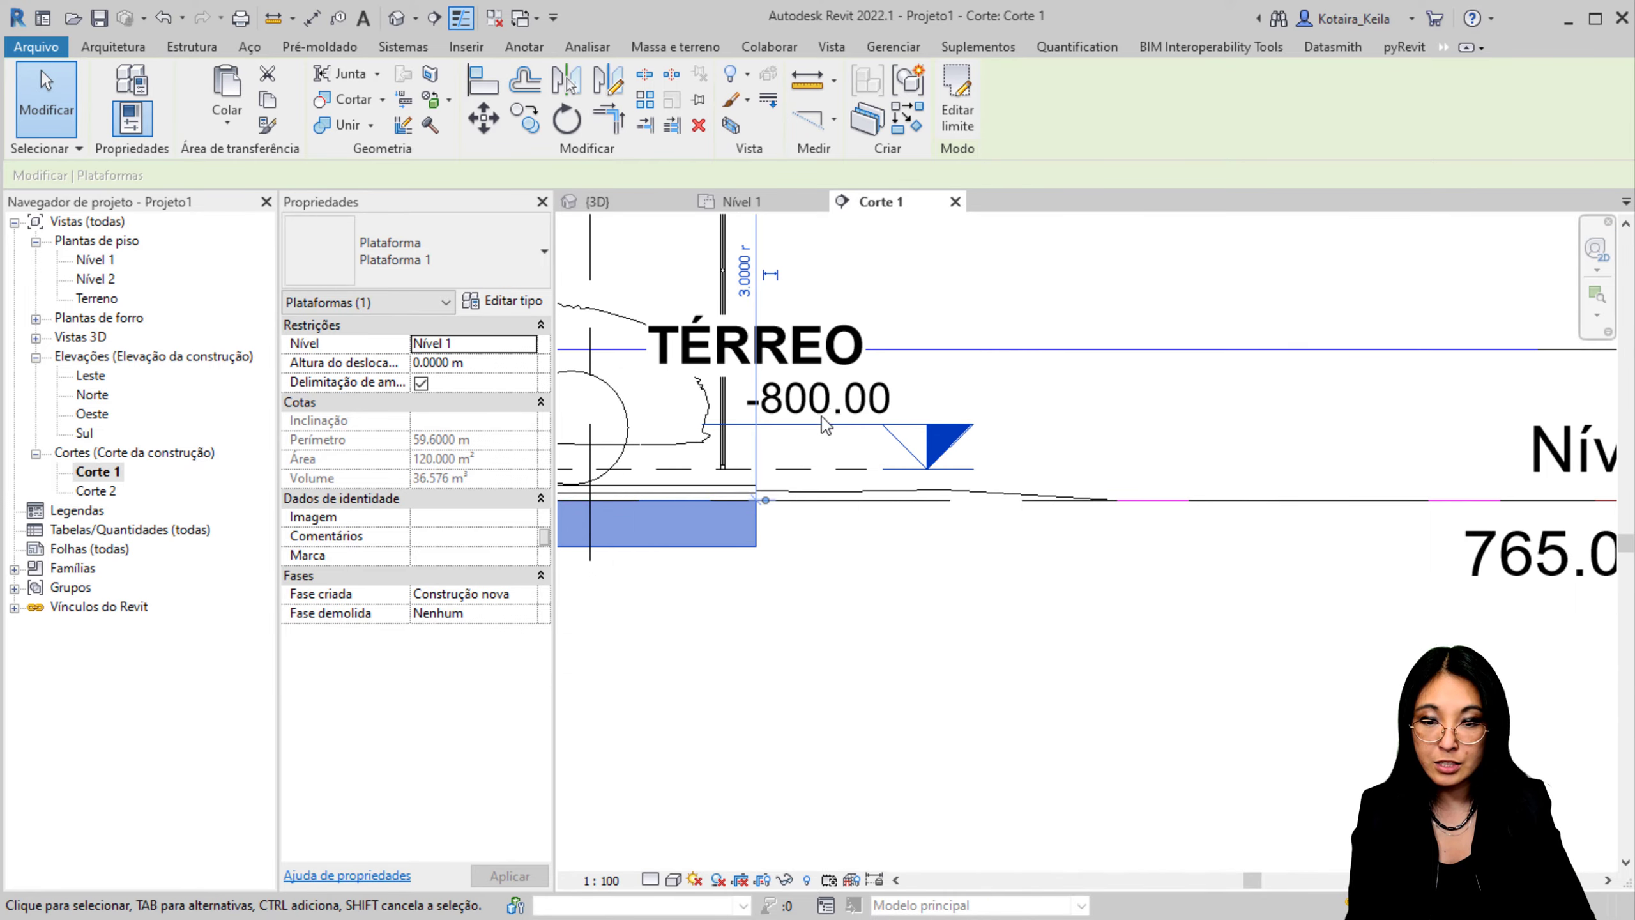
left_click(805, 435)
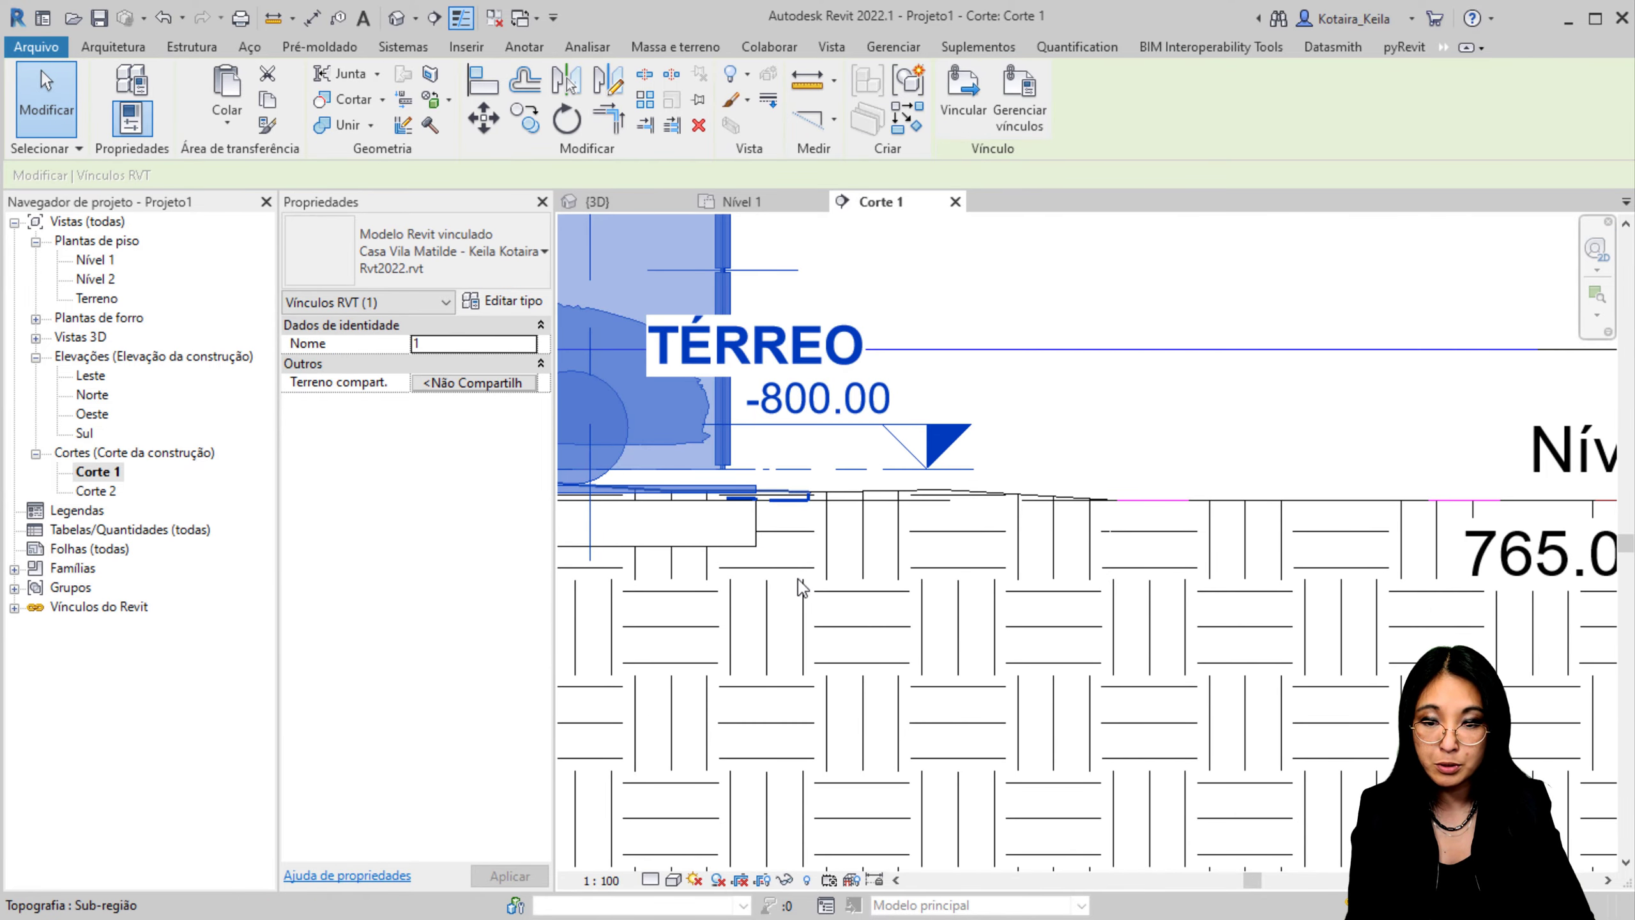
middle_click_drag(830, 585, 1332, 566)
mouse_move(807, 528)
middle_mouse_down()
mouse_move(1475, 541)
mouse_move(1432, 552)
middle_mouse_up()
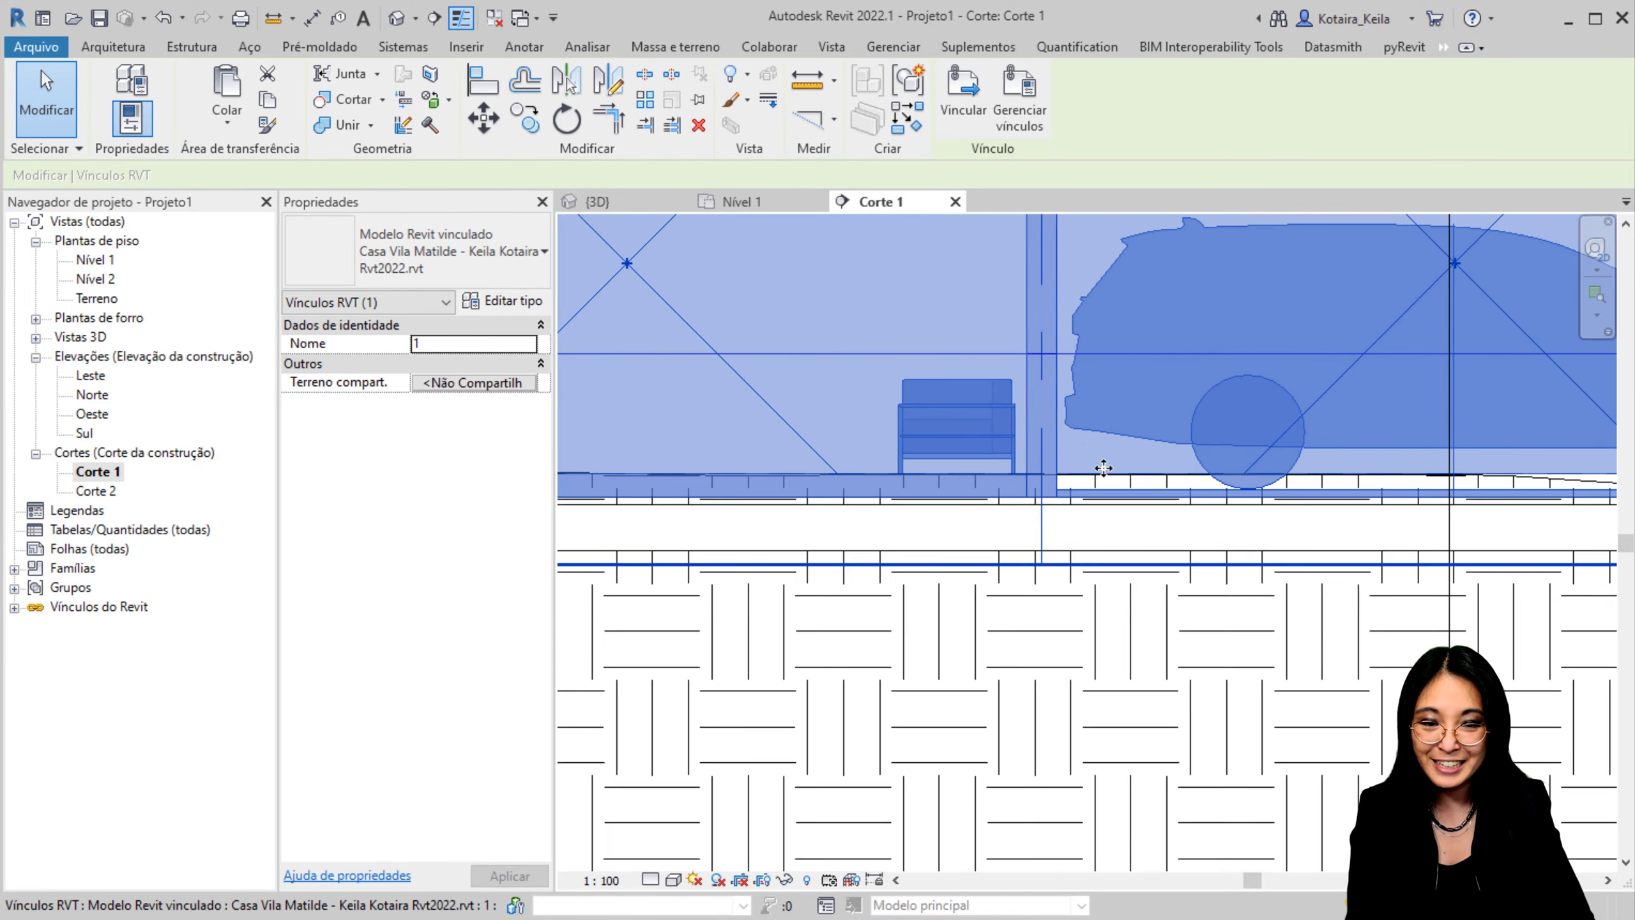
middle_click_drag(1019, 467, 621, 516)
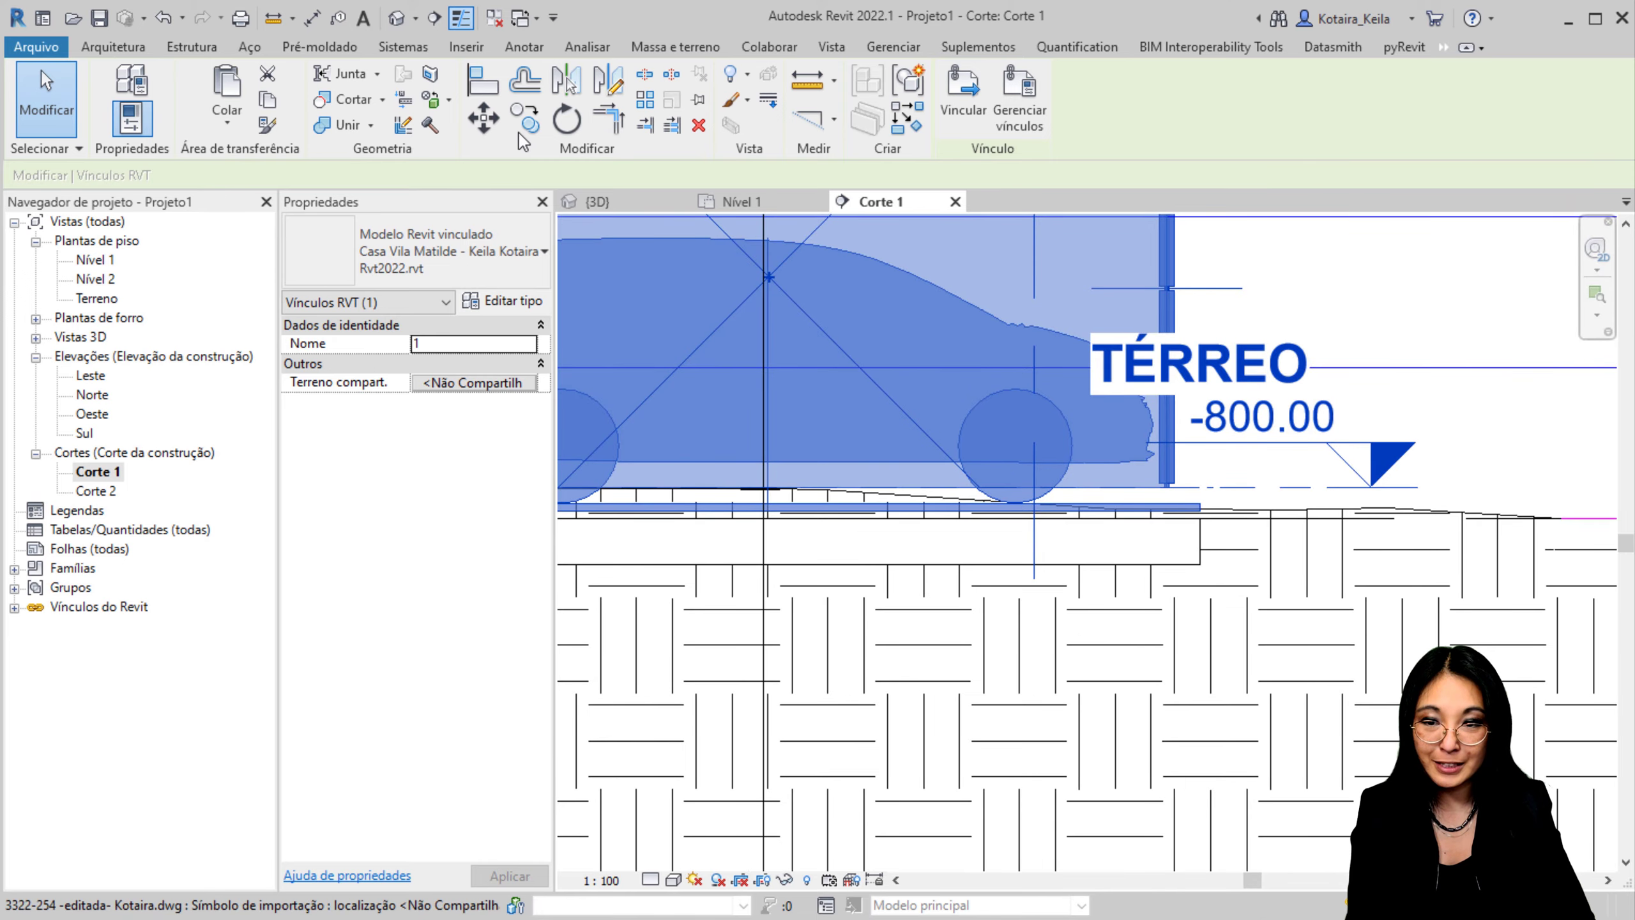
left_click(499, 126)
scroll(1049, 351, "up", 4)
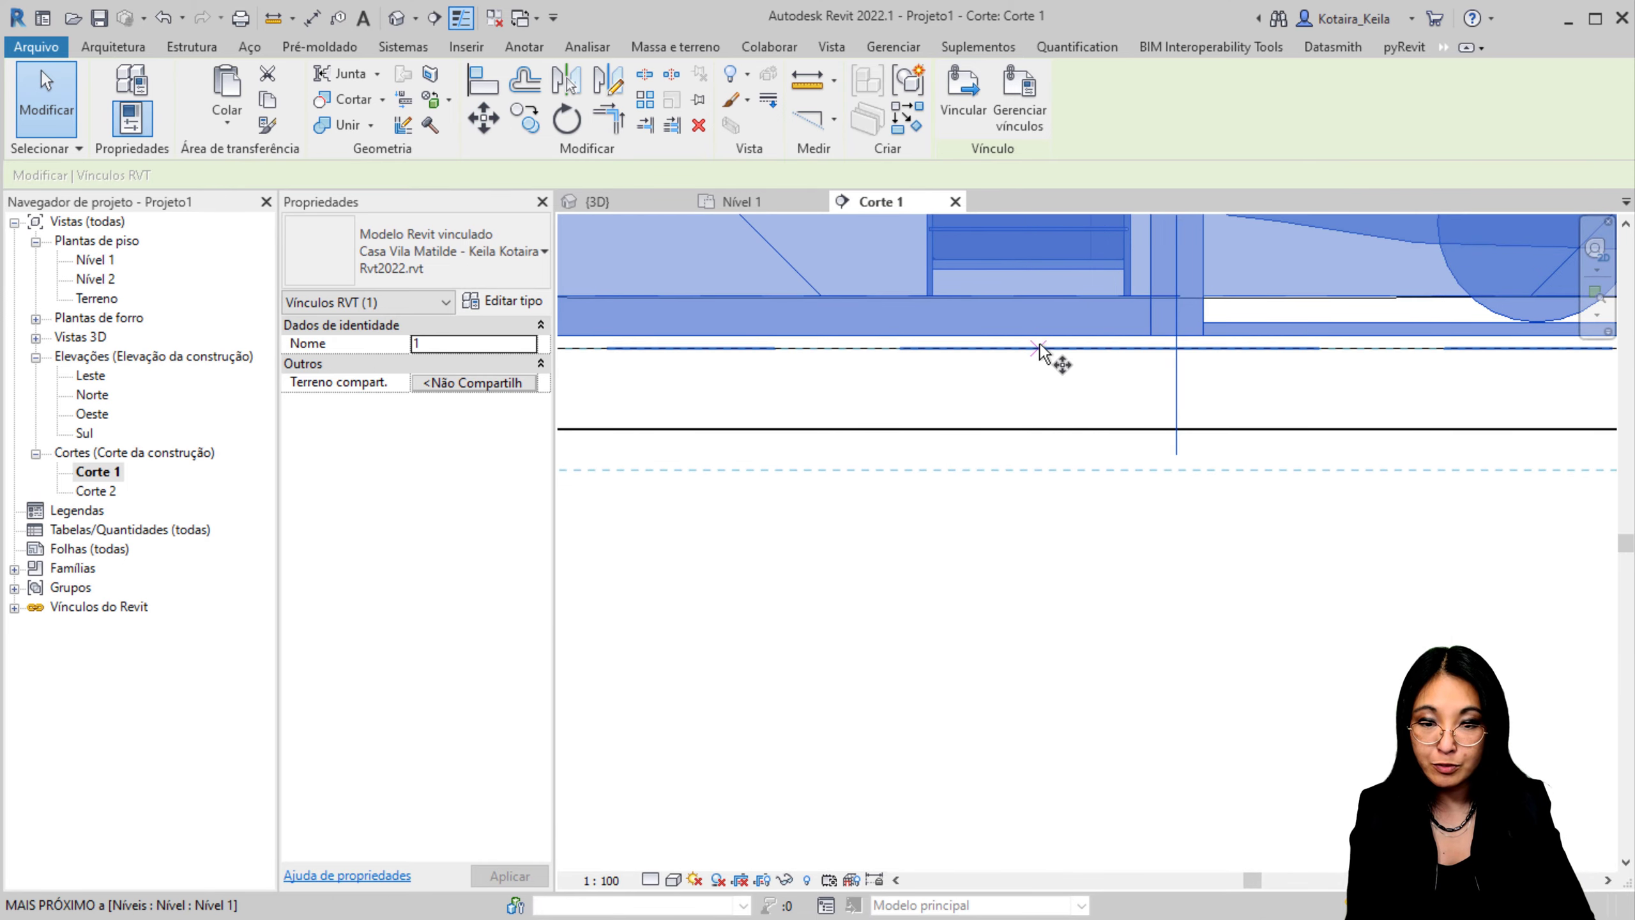
left_click(1044, 342)
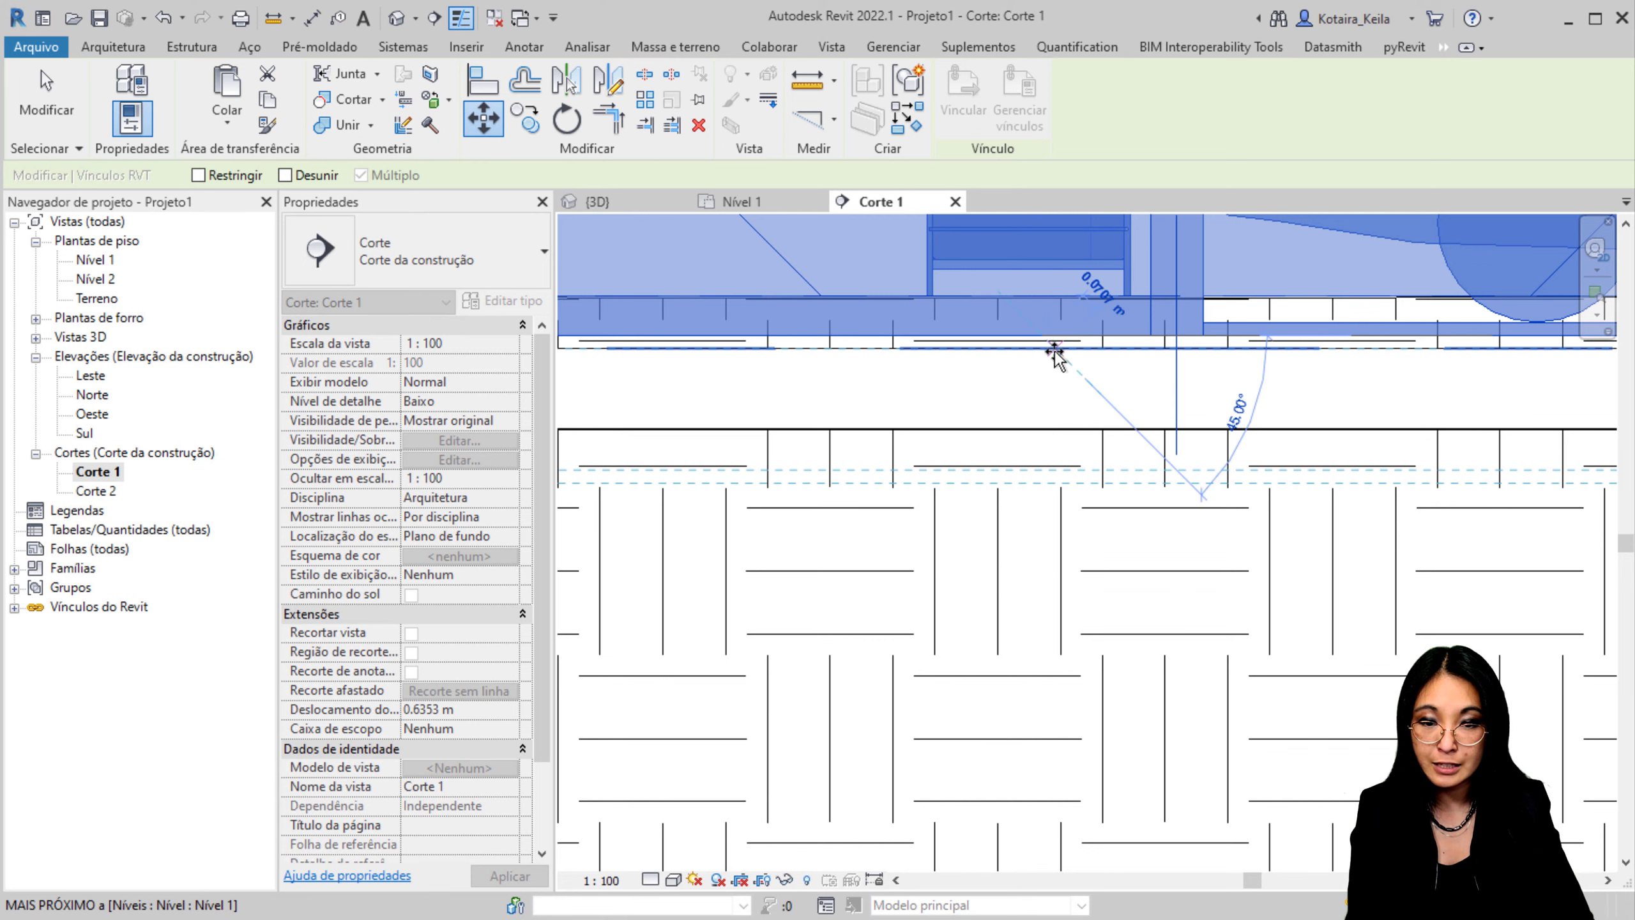
left_click(1047, 352)
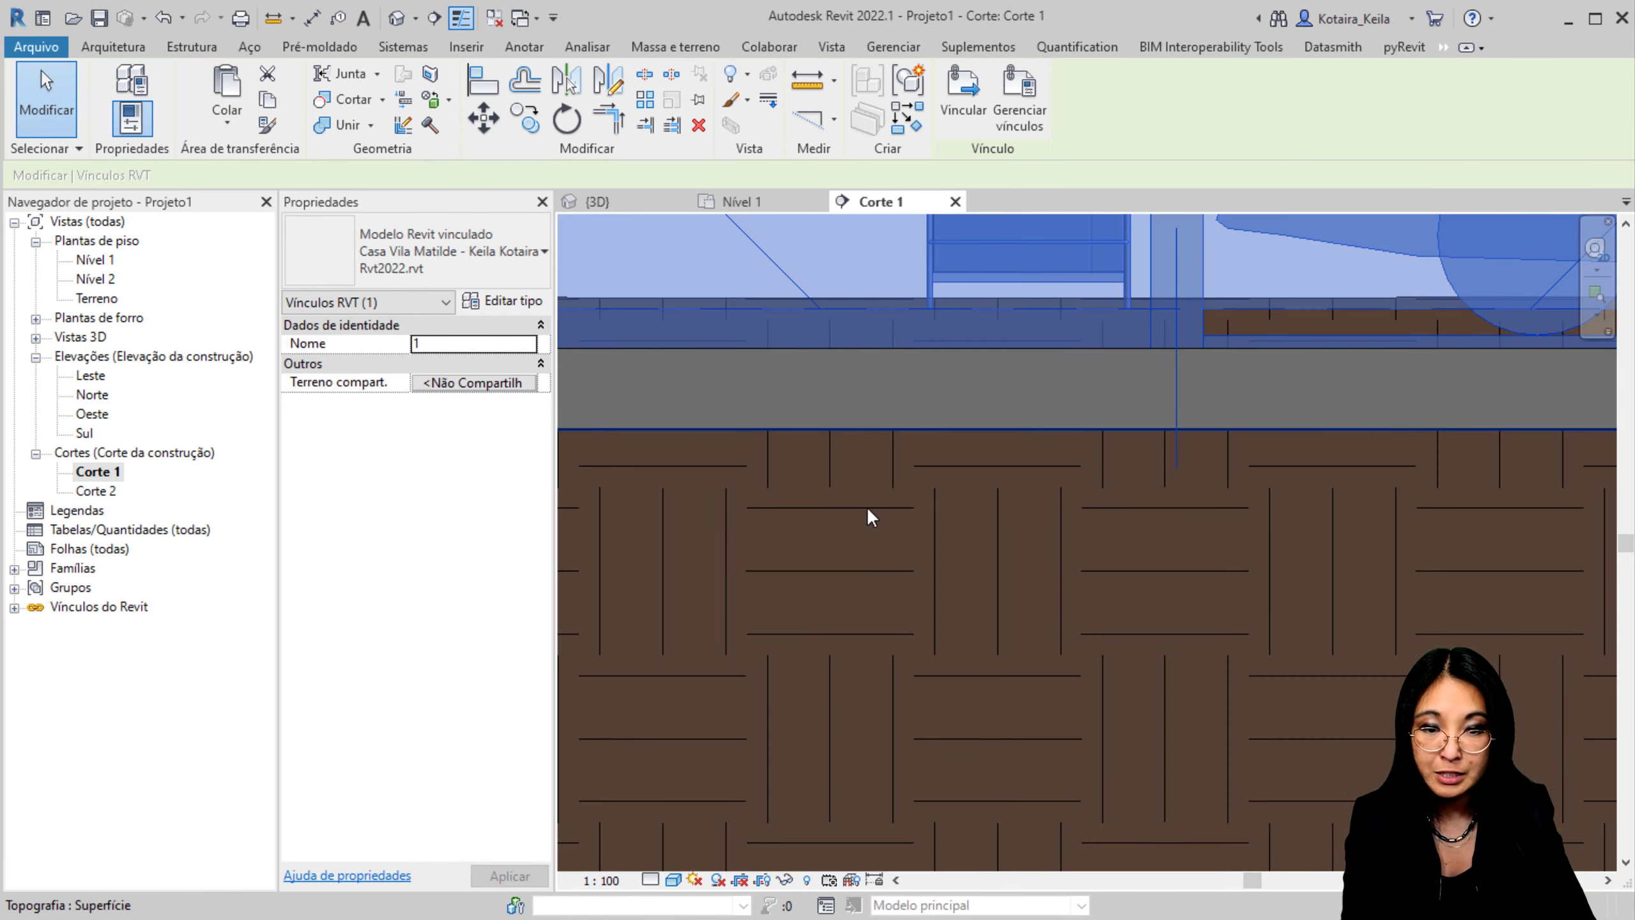
scroll(866, 507, "down", 4)
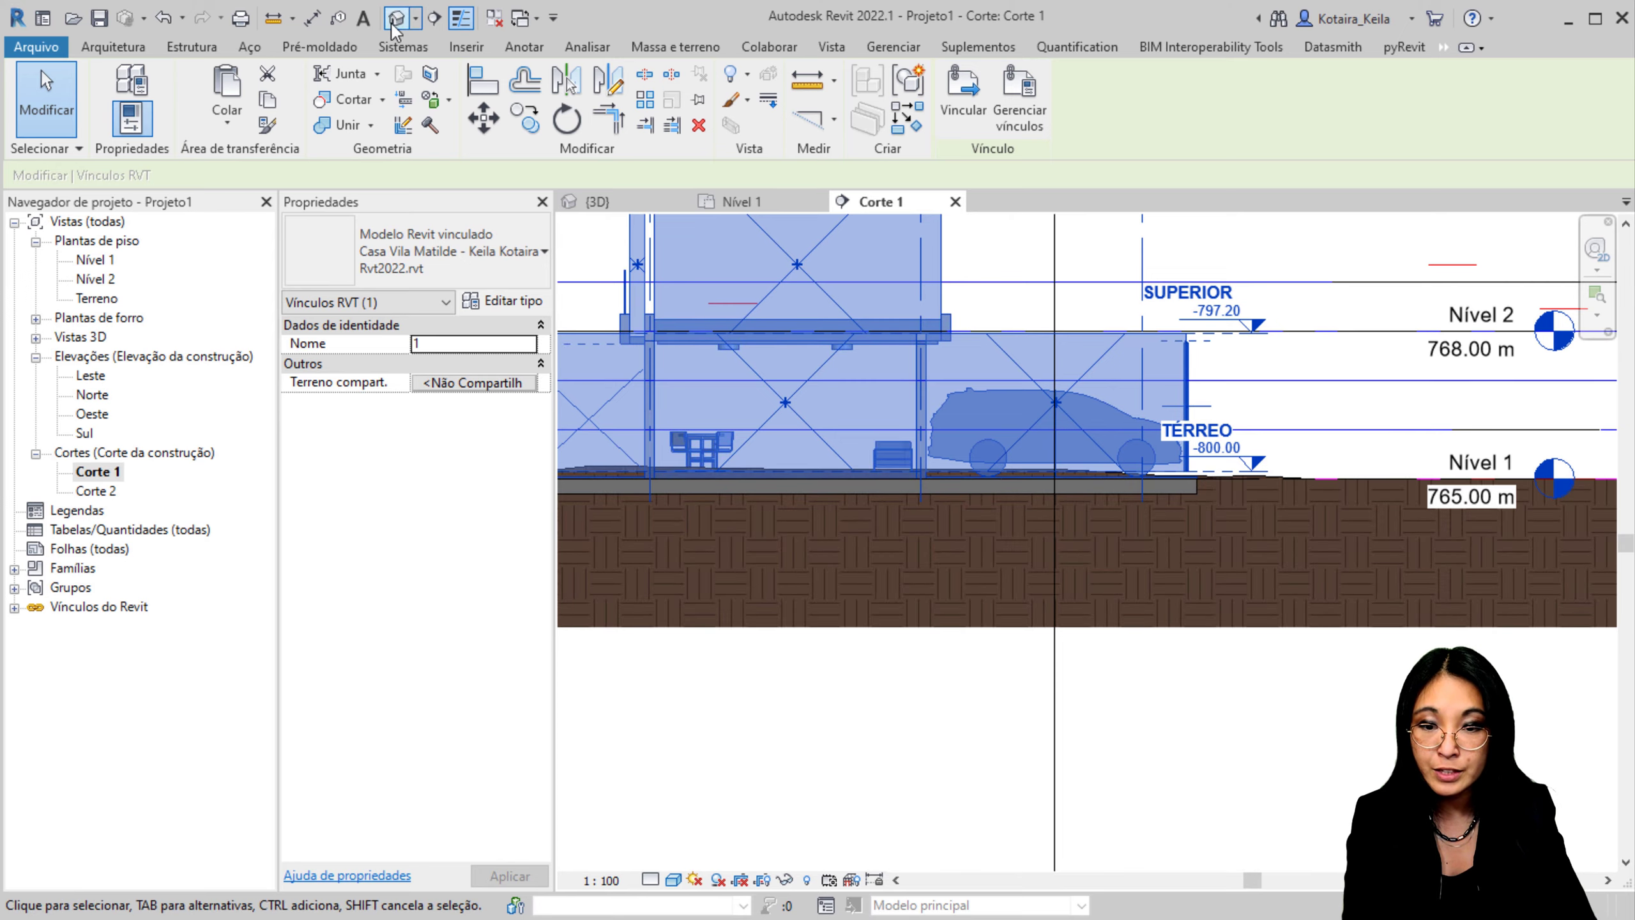
Step: Examine in the 3D view how the lowered house and its pad meet the sidewalk and the surrounding terrain
left_click(395, 19)
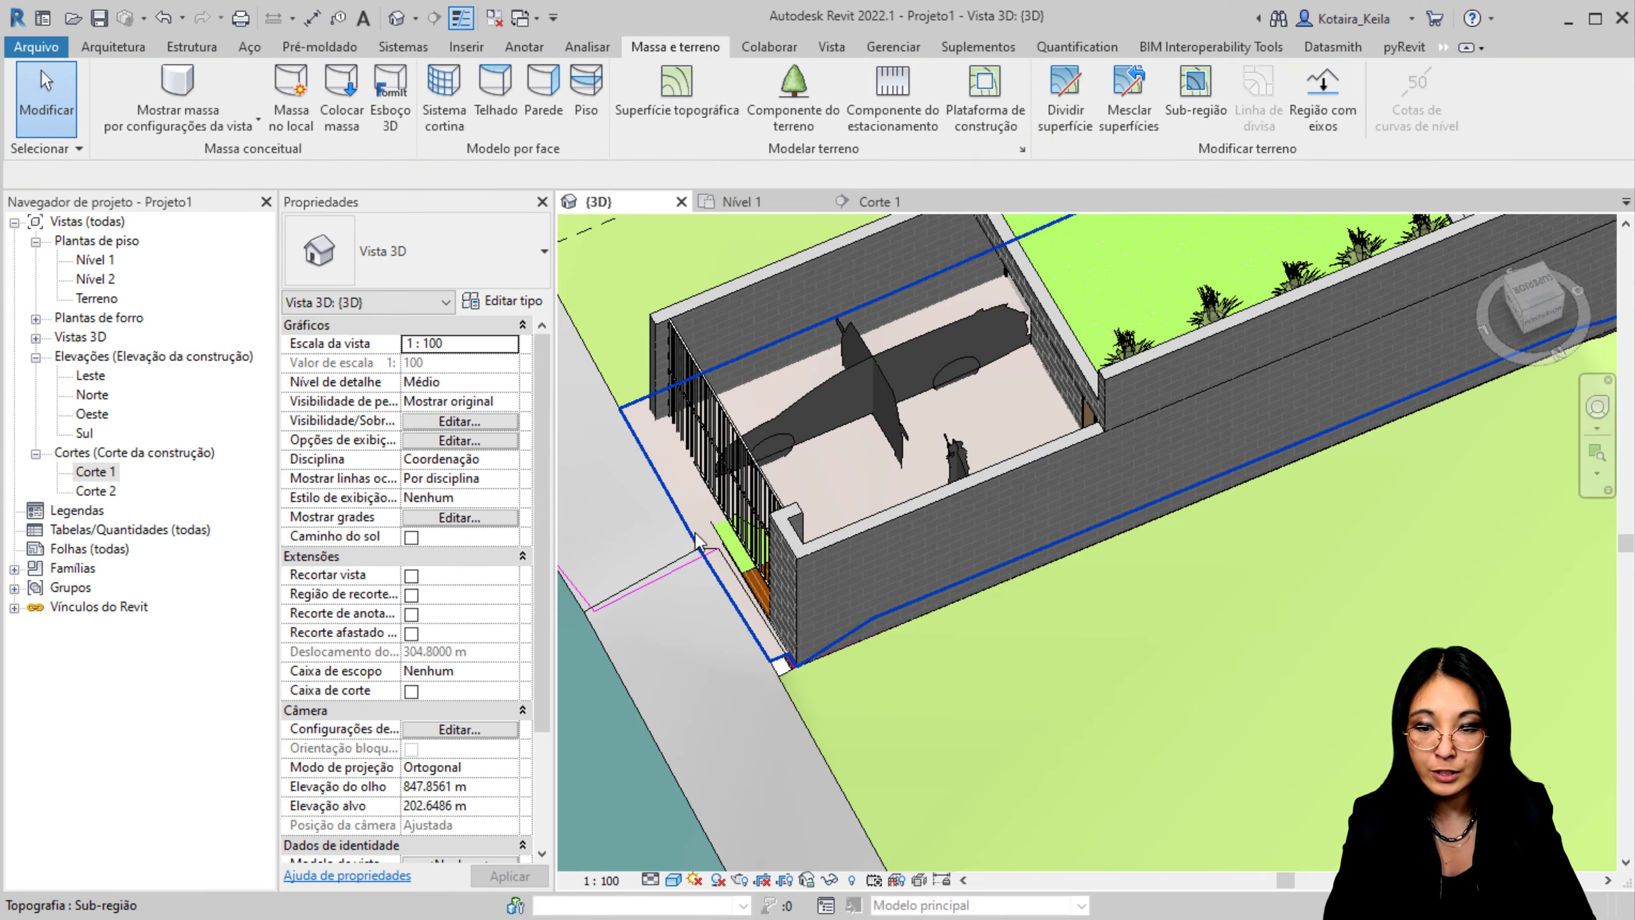
left_click(703, 532)
middle_click_drag(848, 629, 901, 412, "shift")
middle_click_drag(901, 413, 1207, 513)
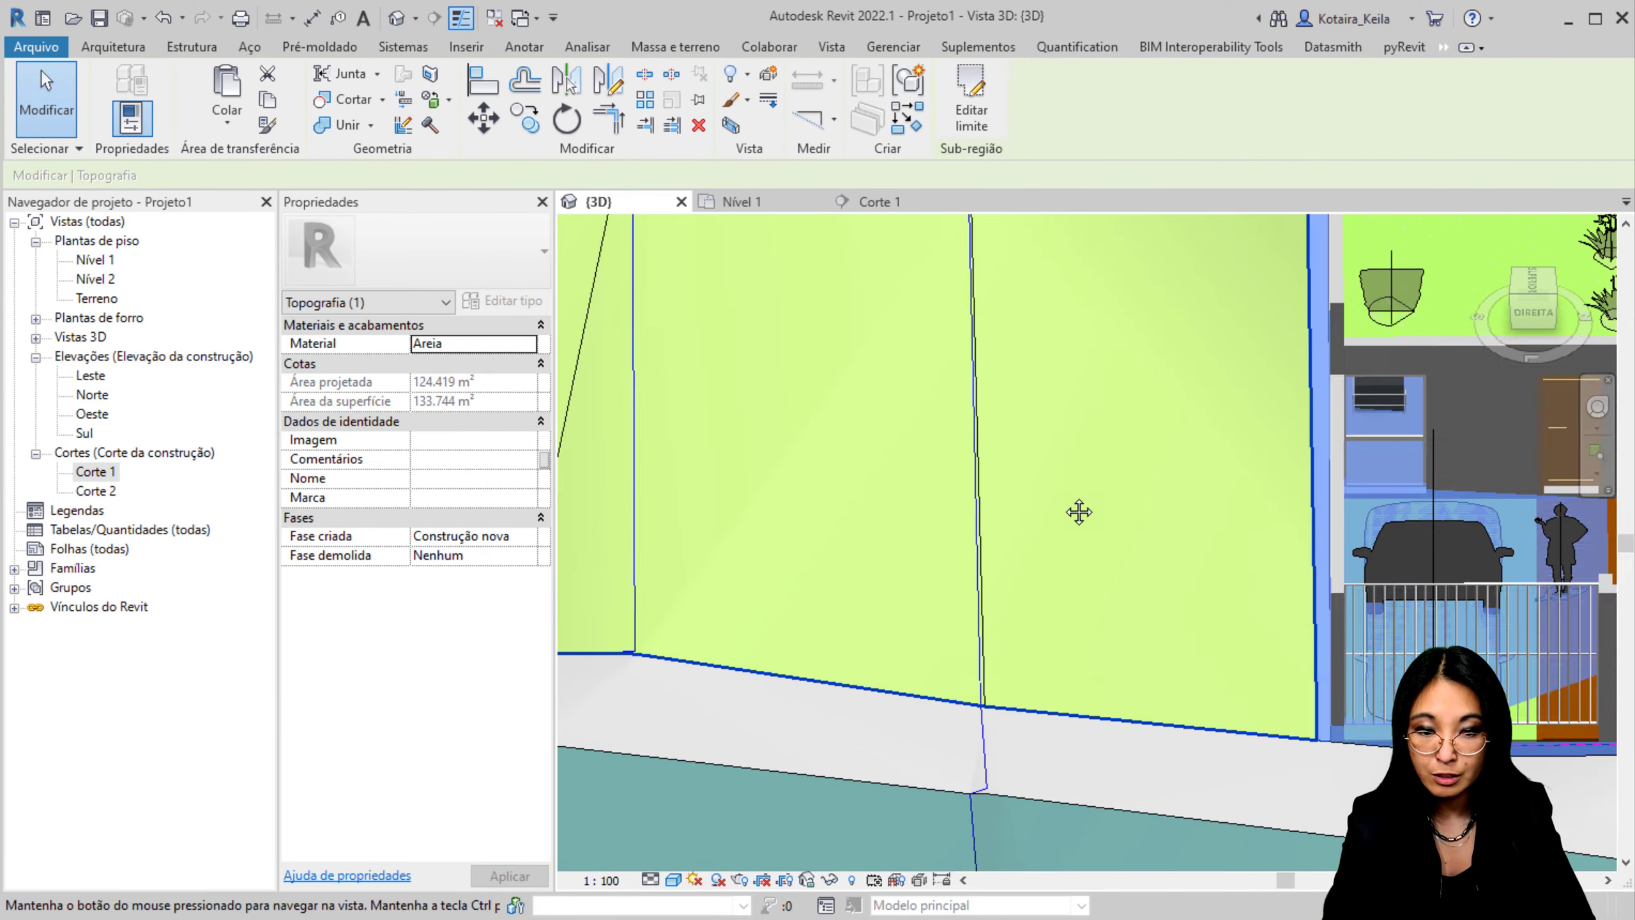
scroll(851, 522, "down", 5)
middle_click_drag(850, 522, 978, 679, "shift")
scroll(954, 608, "up", 4)
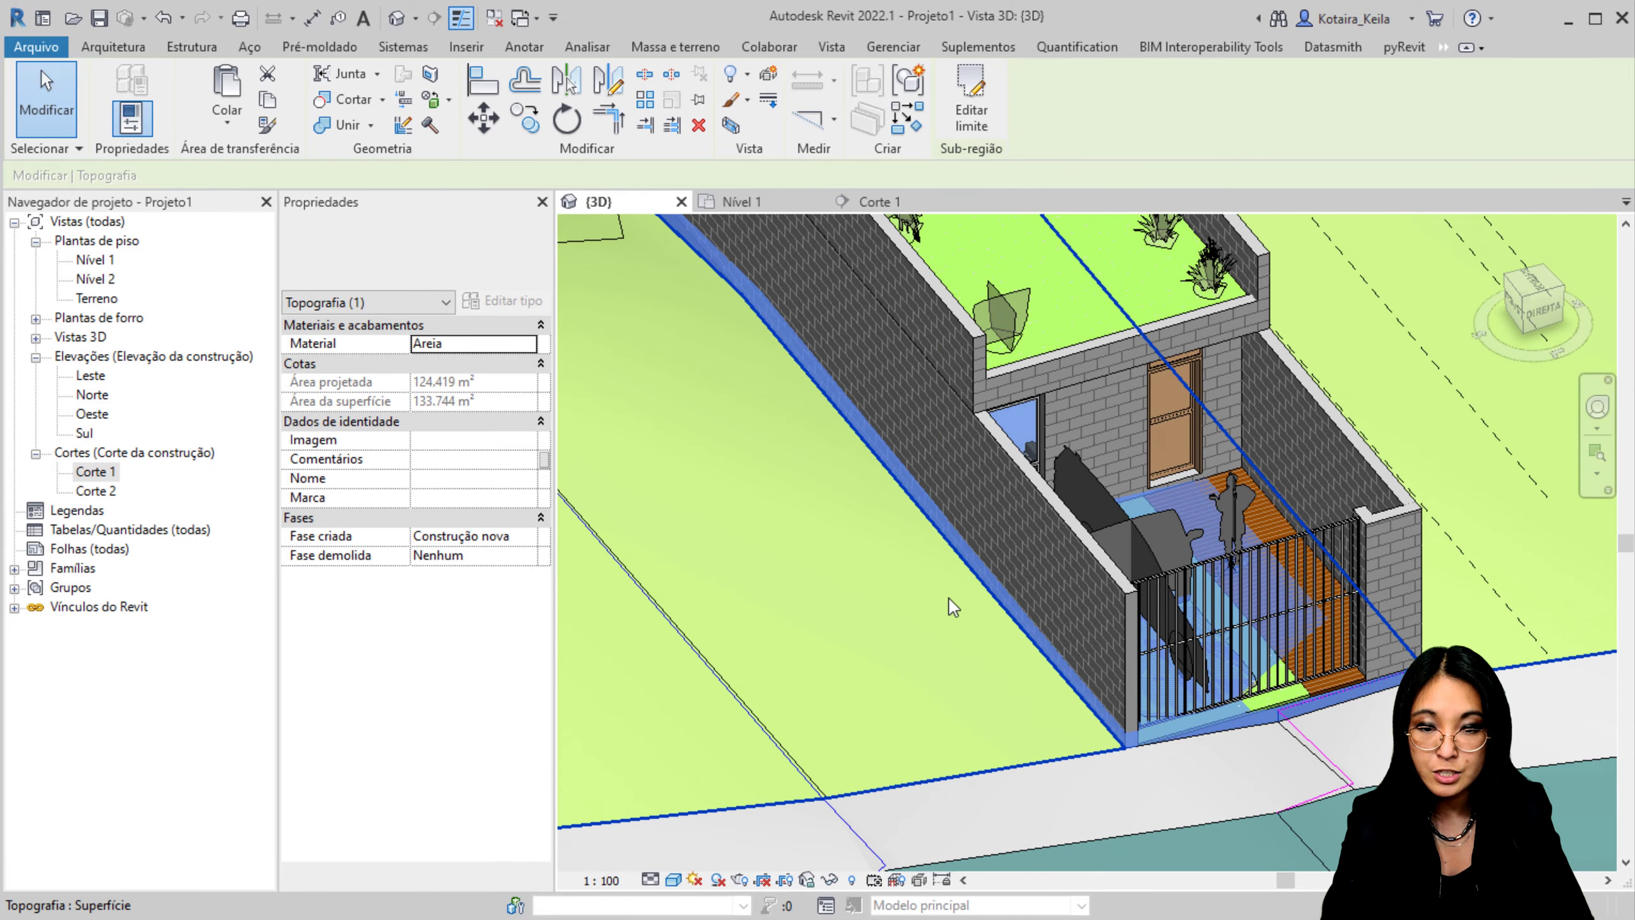
scroll(954, 607, "down", 4)
middle_click_drag(953, 608, 1309, 514, "shift")
key("Escape")
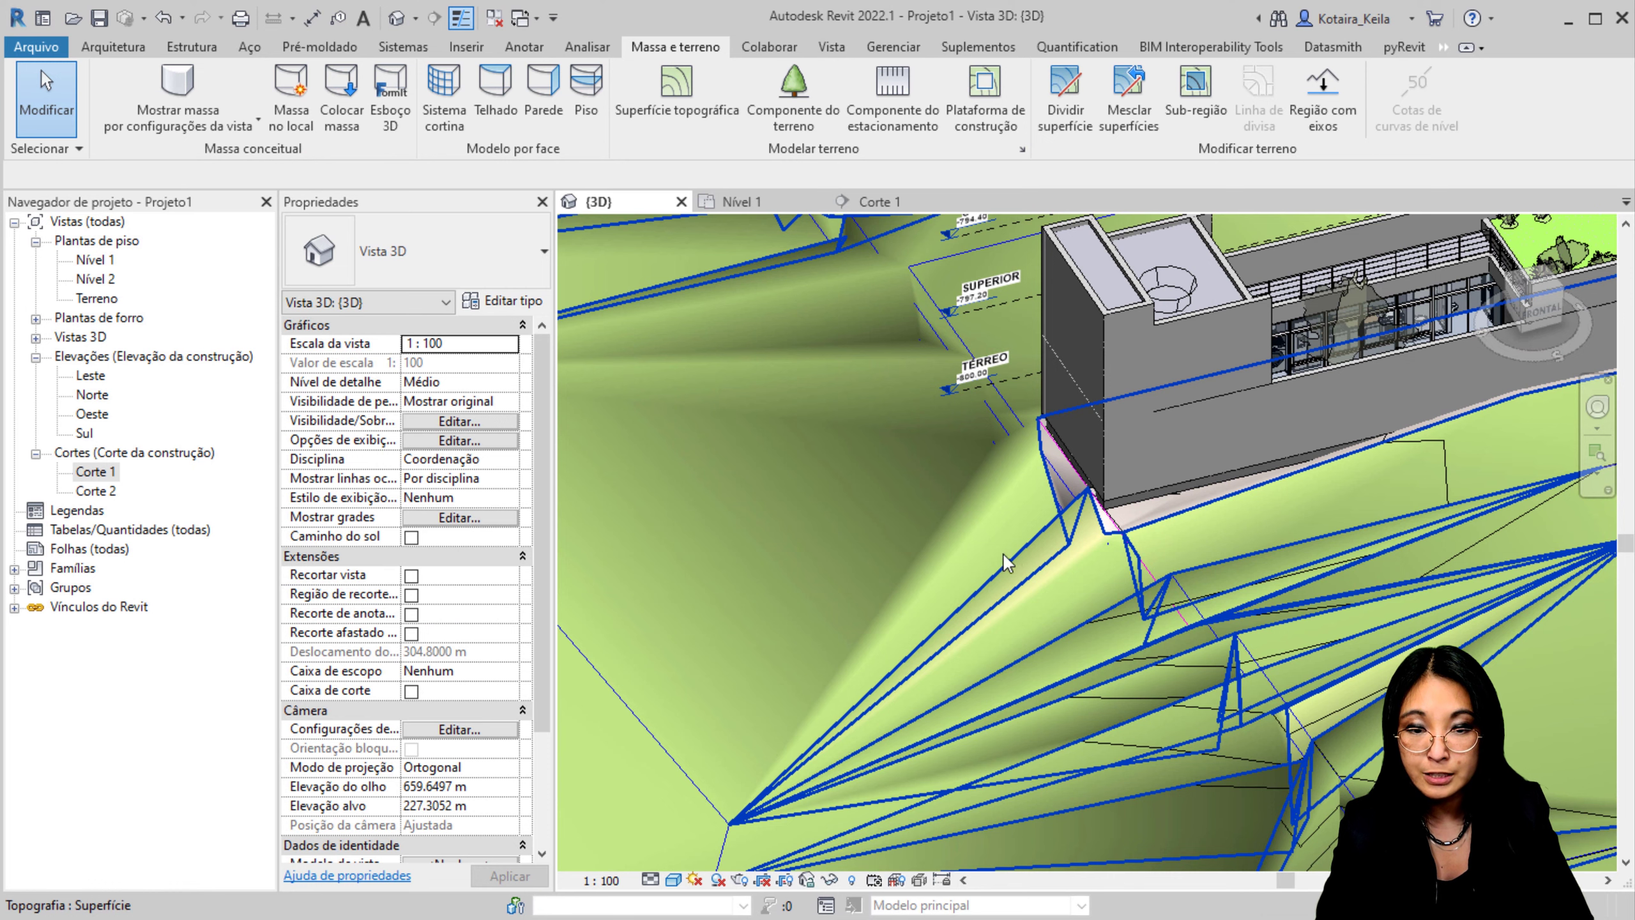
Step: Set the detail level of the 3D view to Alto
left_click(650, 880)
left_click(673, 870)
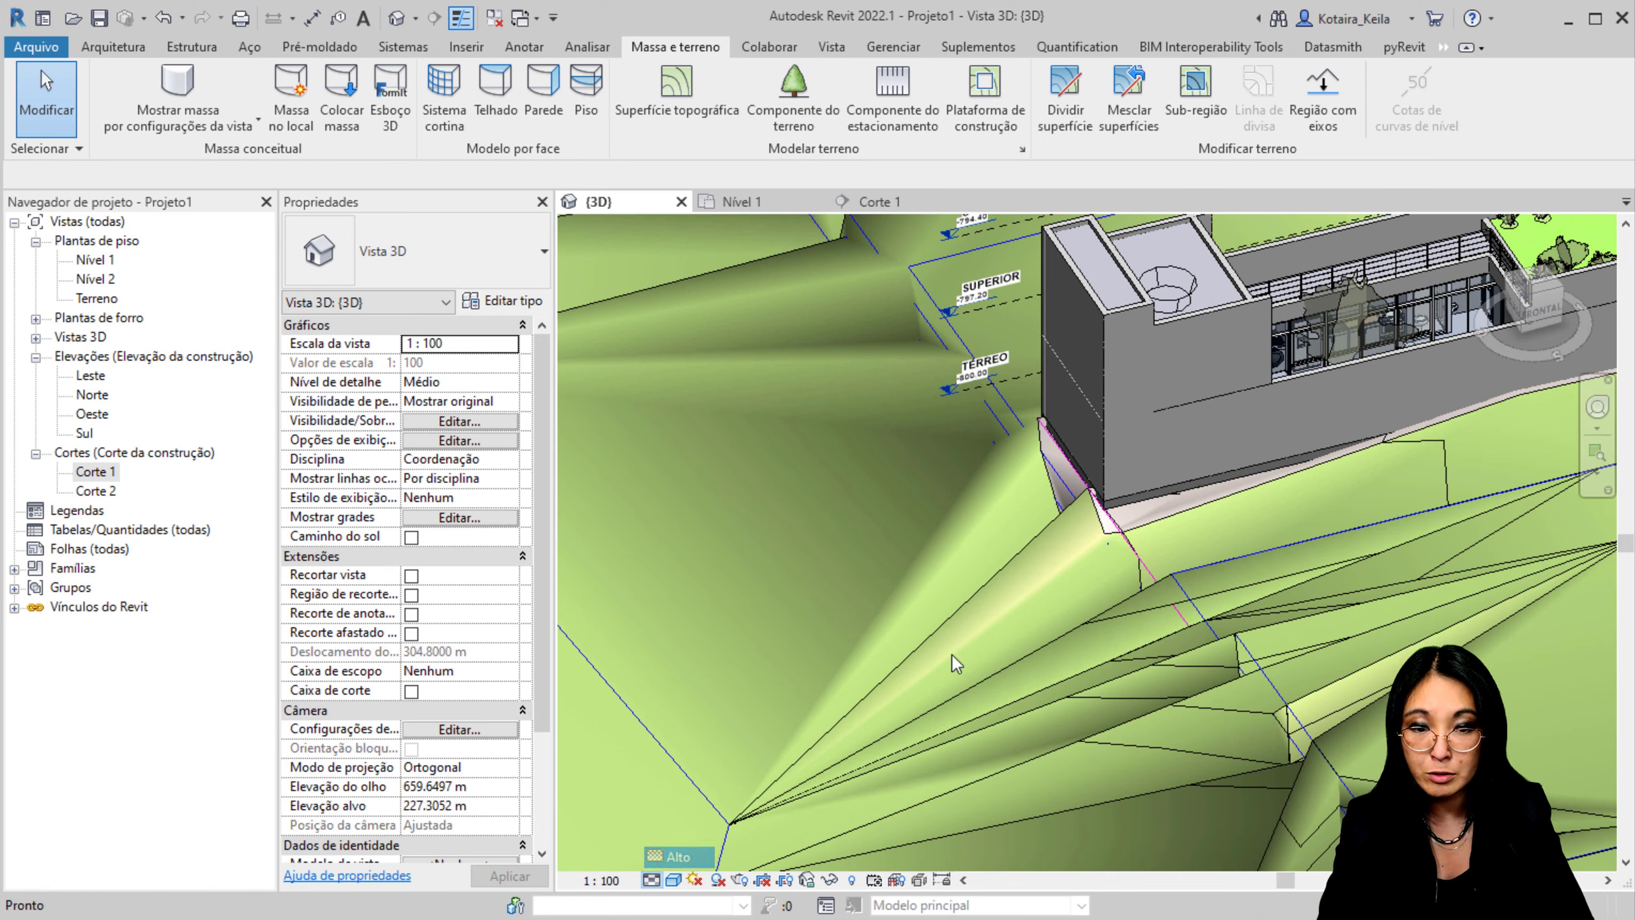
left_click(650, 879)
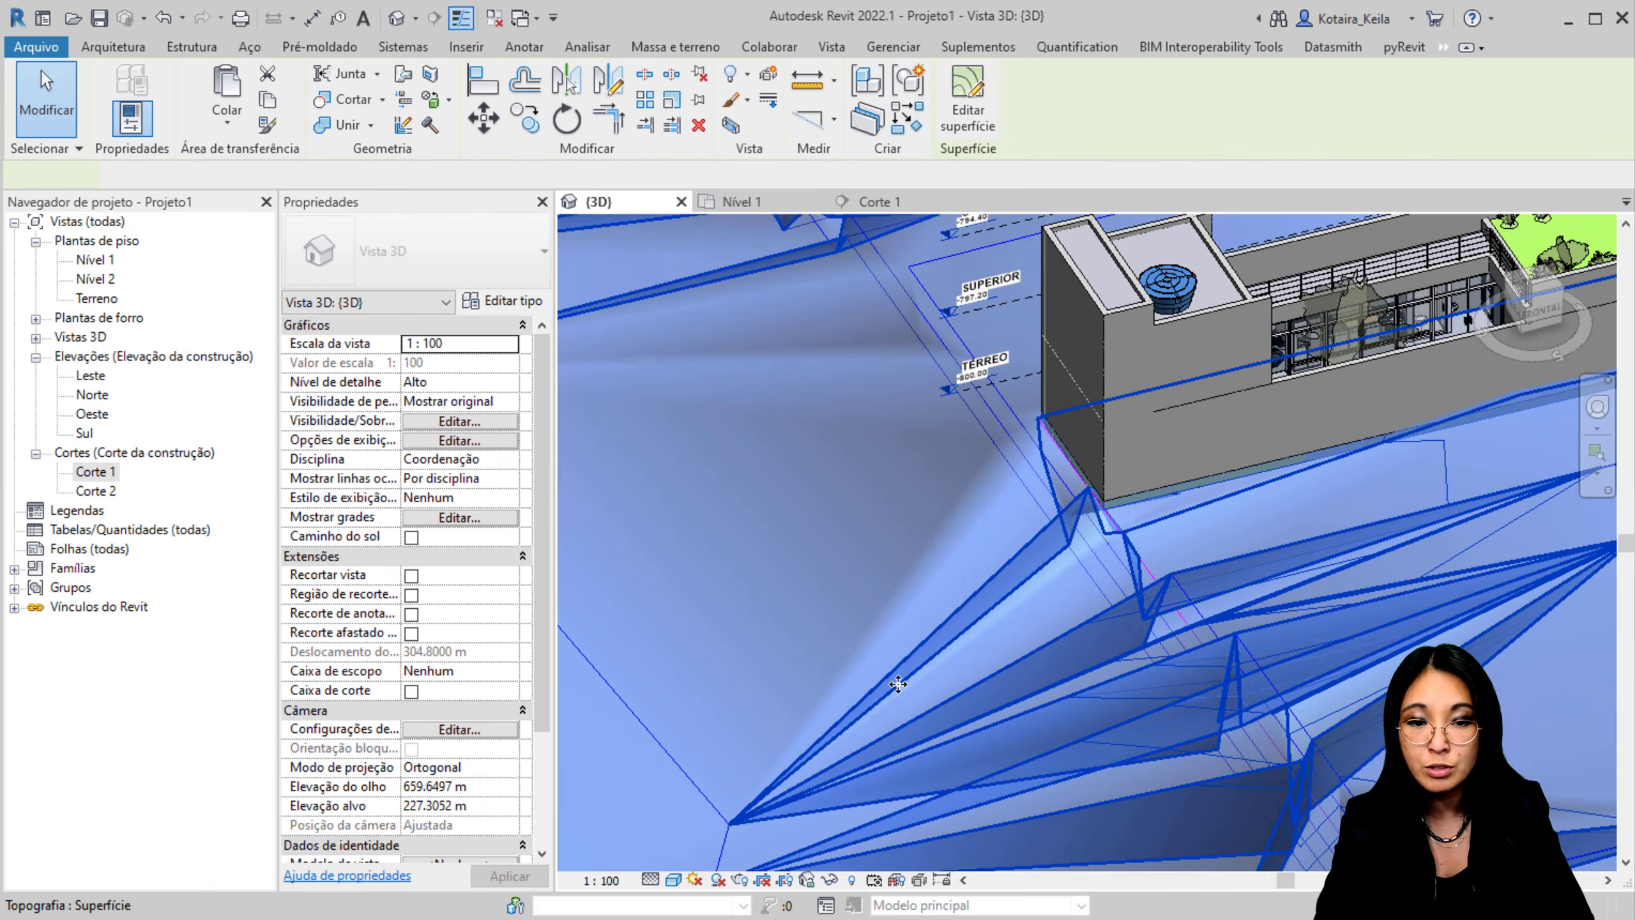
Step: Hide the category of the imported 3322-254 DWG drawing below the terrain in the 3D view
left_click(989, 751)
scroll(966, 747, "down", 5)
left_click(943, 741)
middle_click_drag(944, 742, 1003, 216, "shift")
scroll(976, 599, "down", 5)
scroll(870, 580, "down", 10)
middle_click_drag(903, 613, 956, 214)
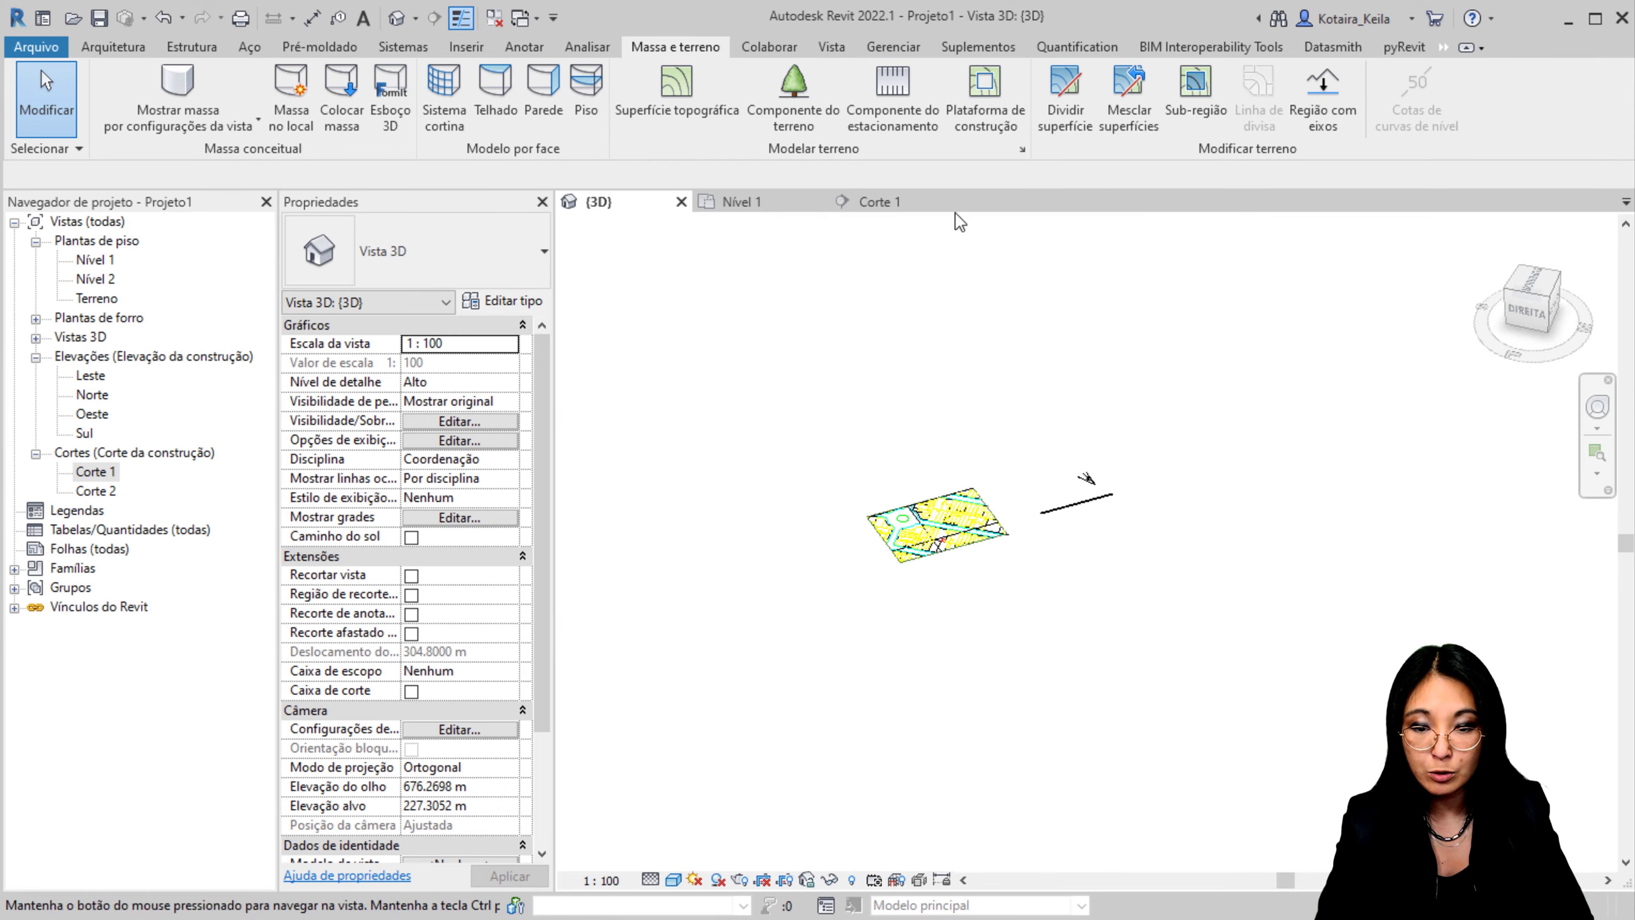
left_click(966, 538)
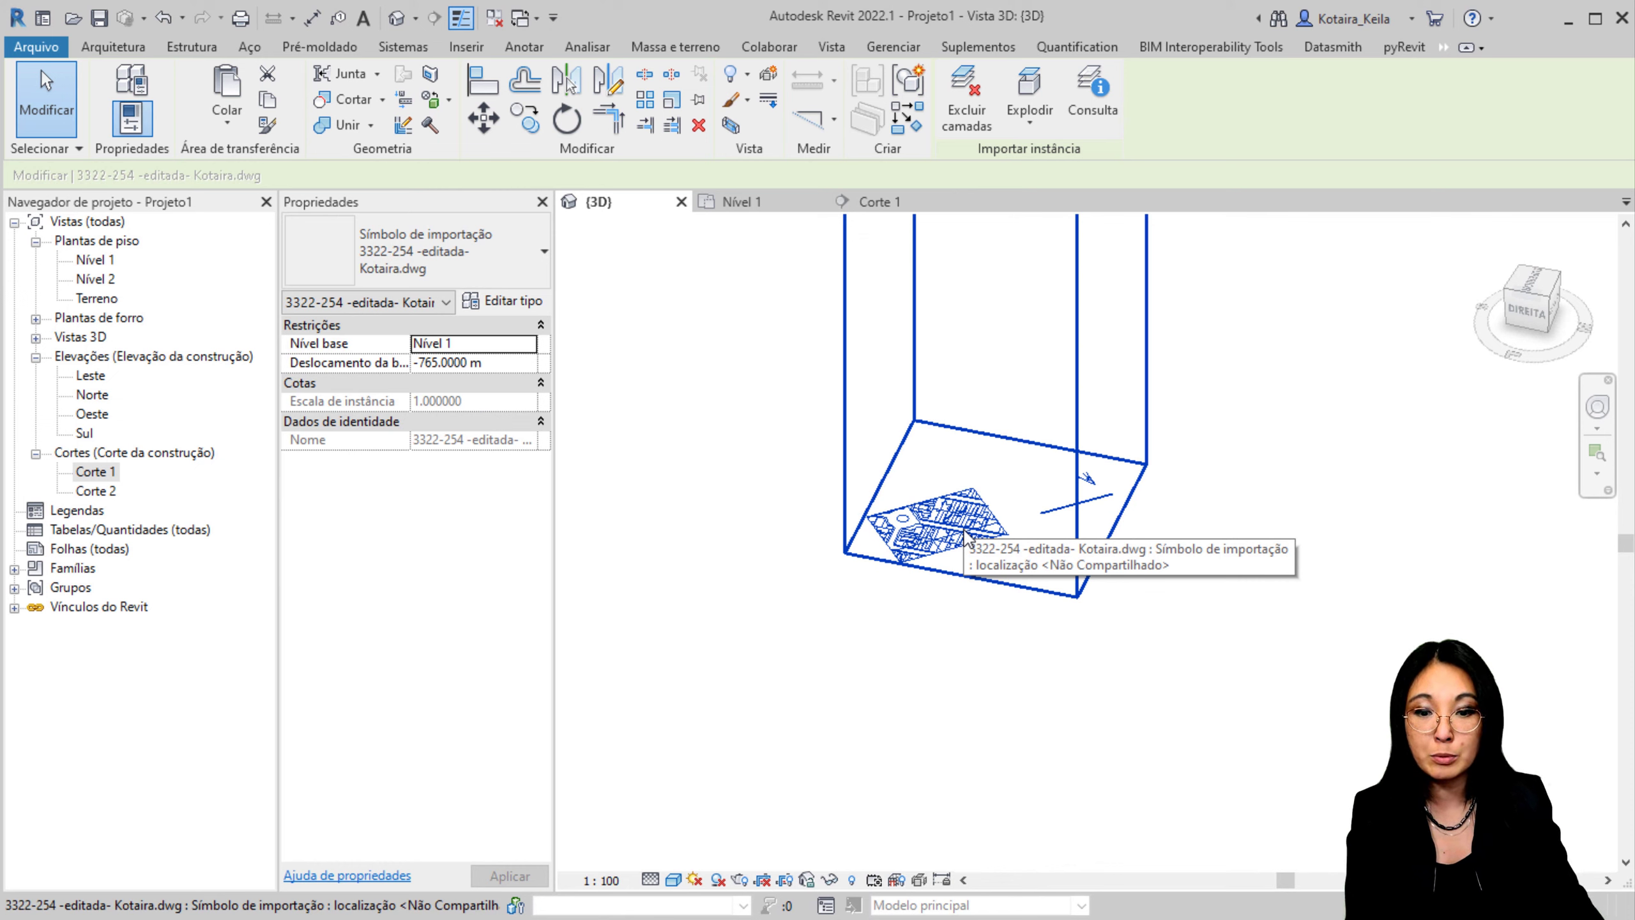
right_click(966, 538)
mouse_move(1224, 459)
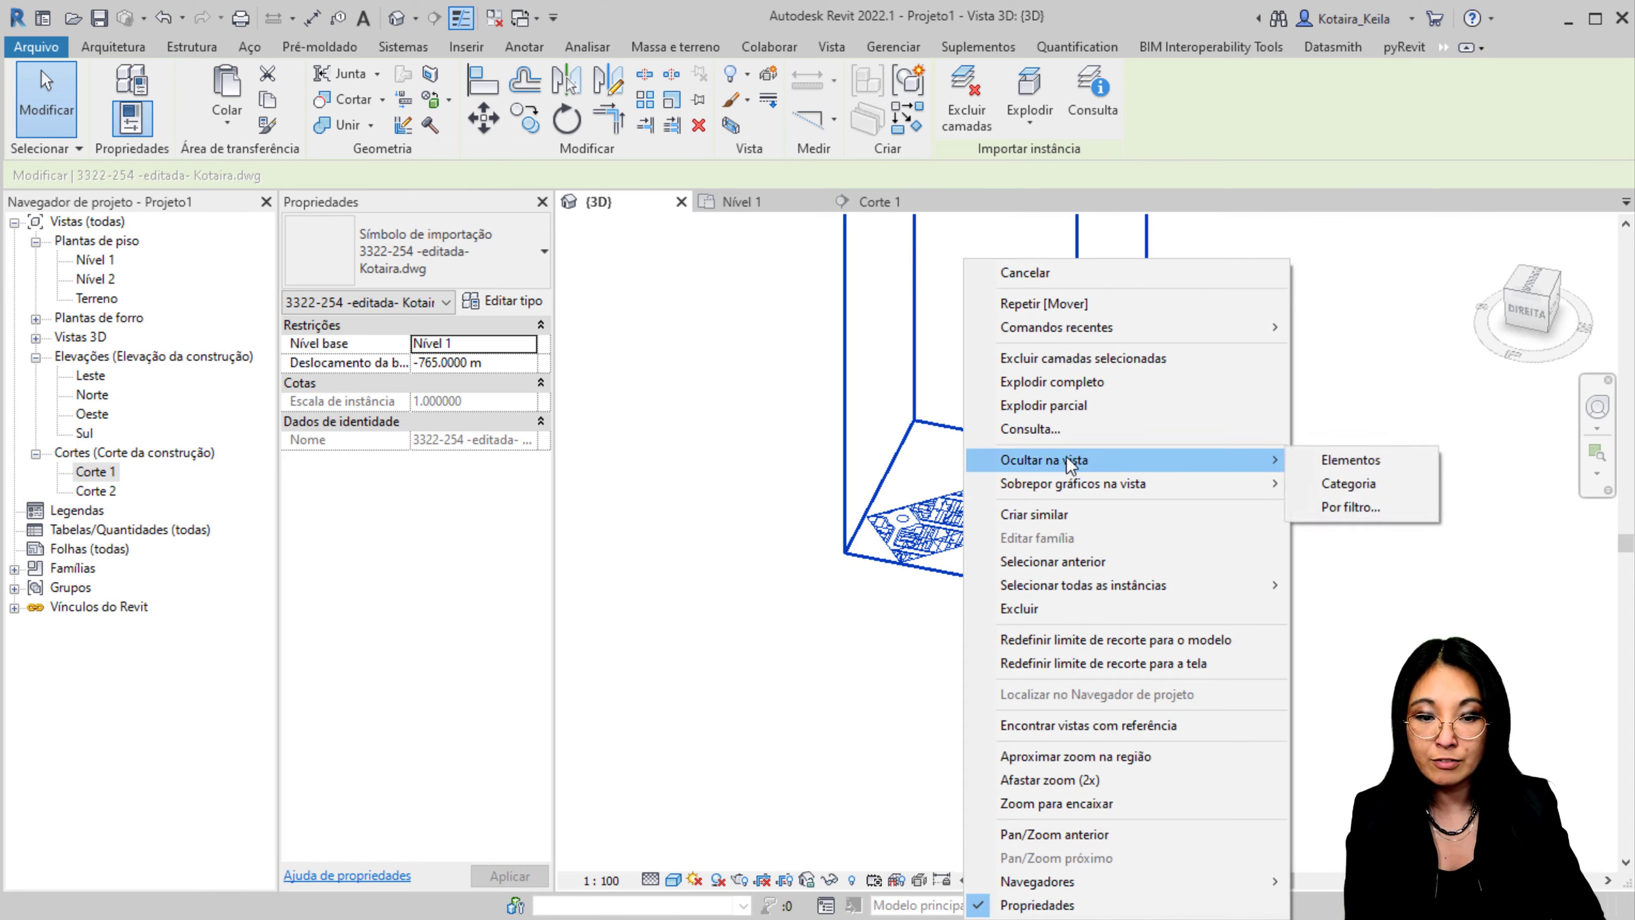
left_click(1353, 483)
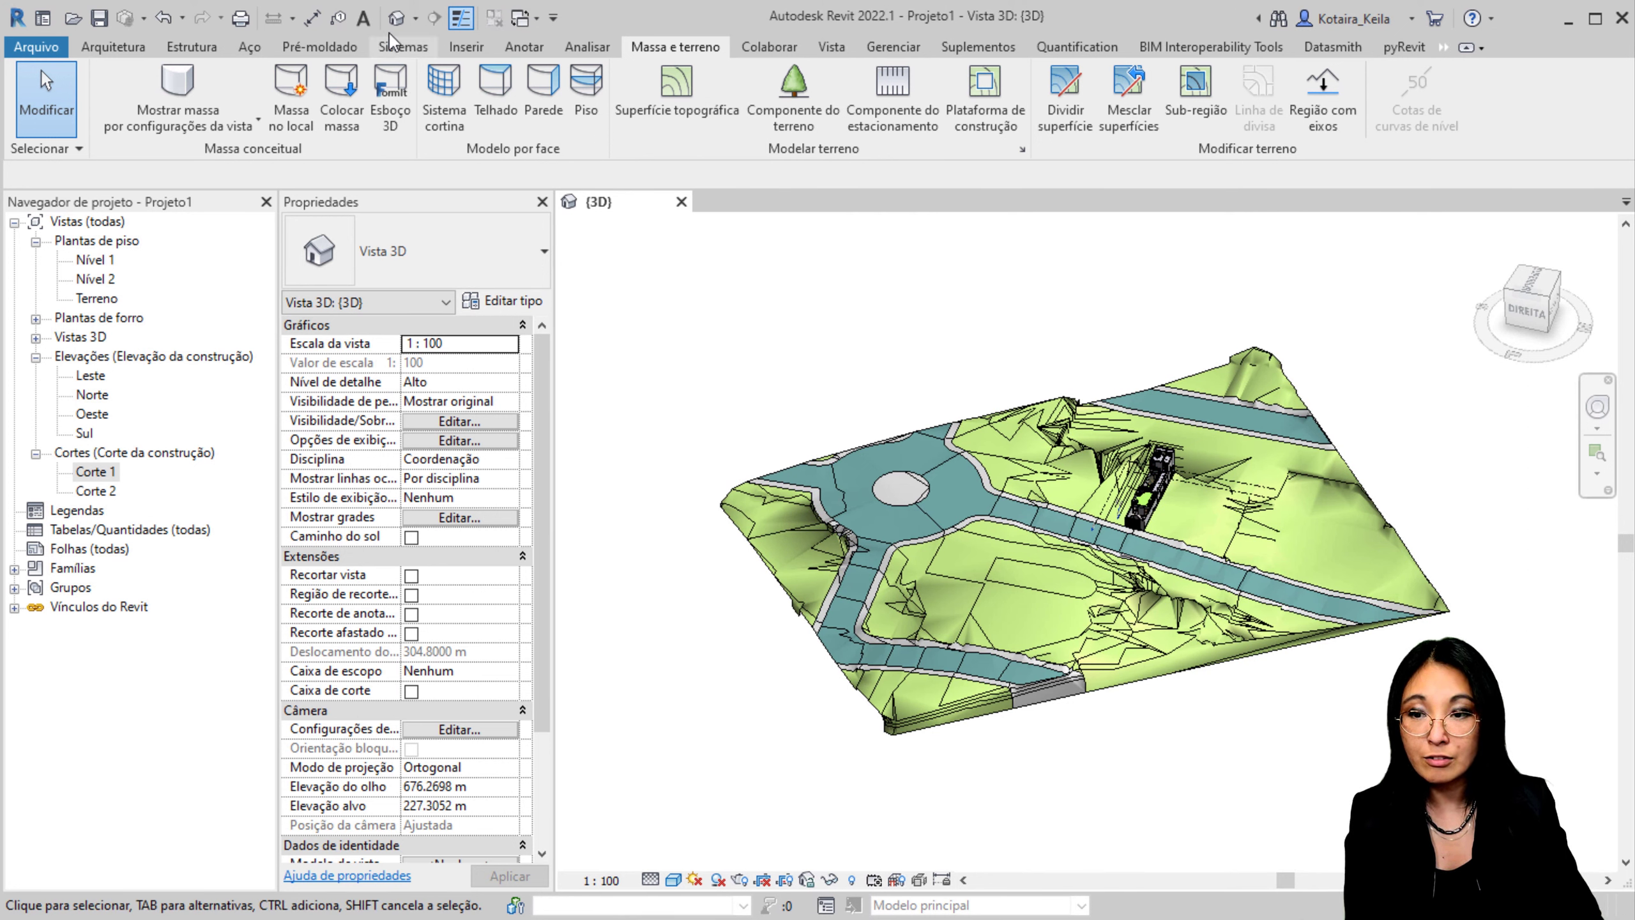
Step: Save the site project as Terreno in the V11 Terreno com CAD folder, accepting the file save options
left_click(101, 20)
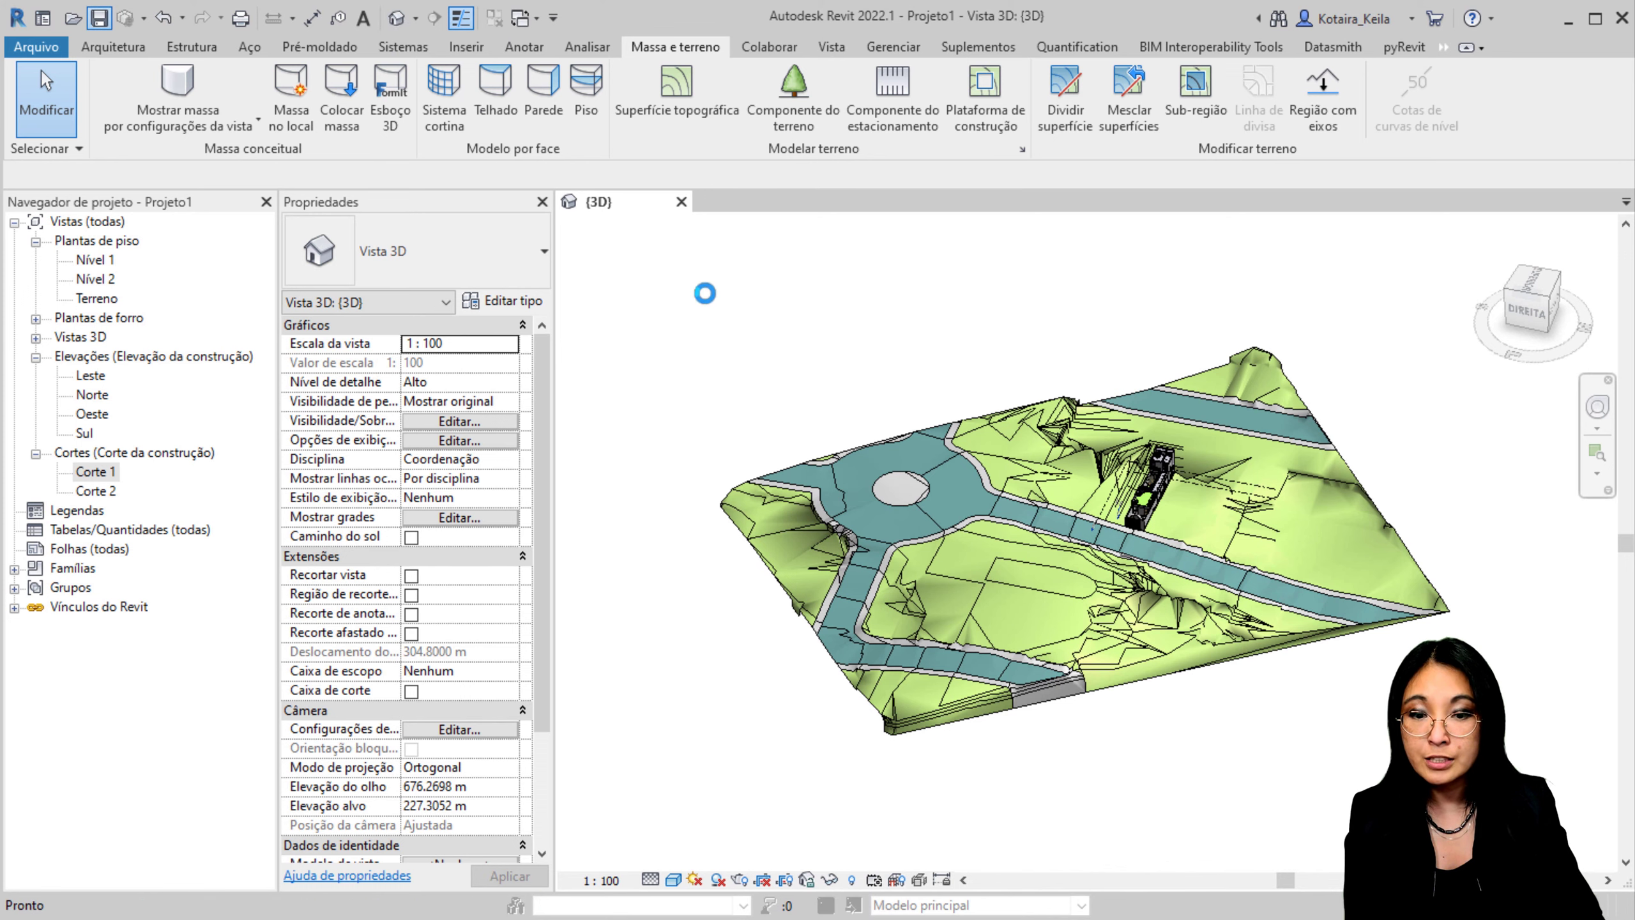
left_click(934, 680)
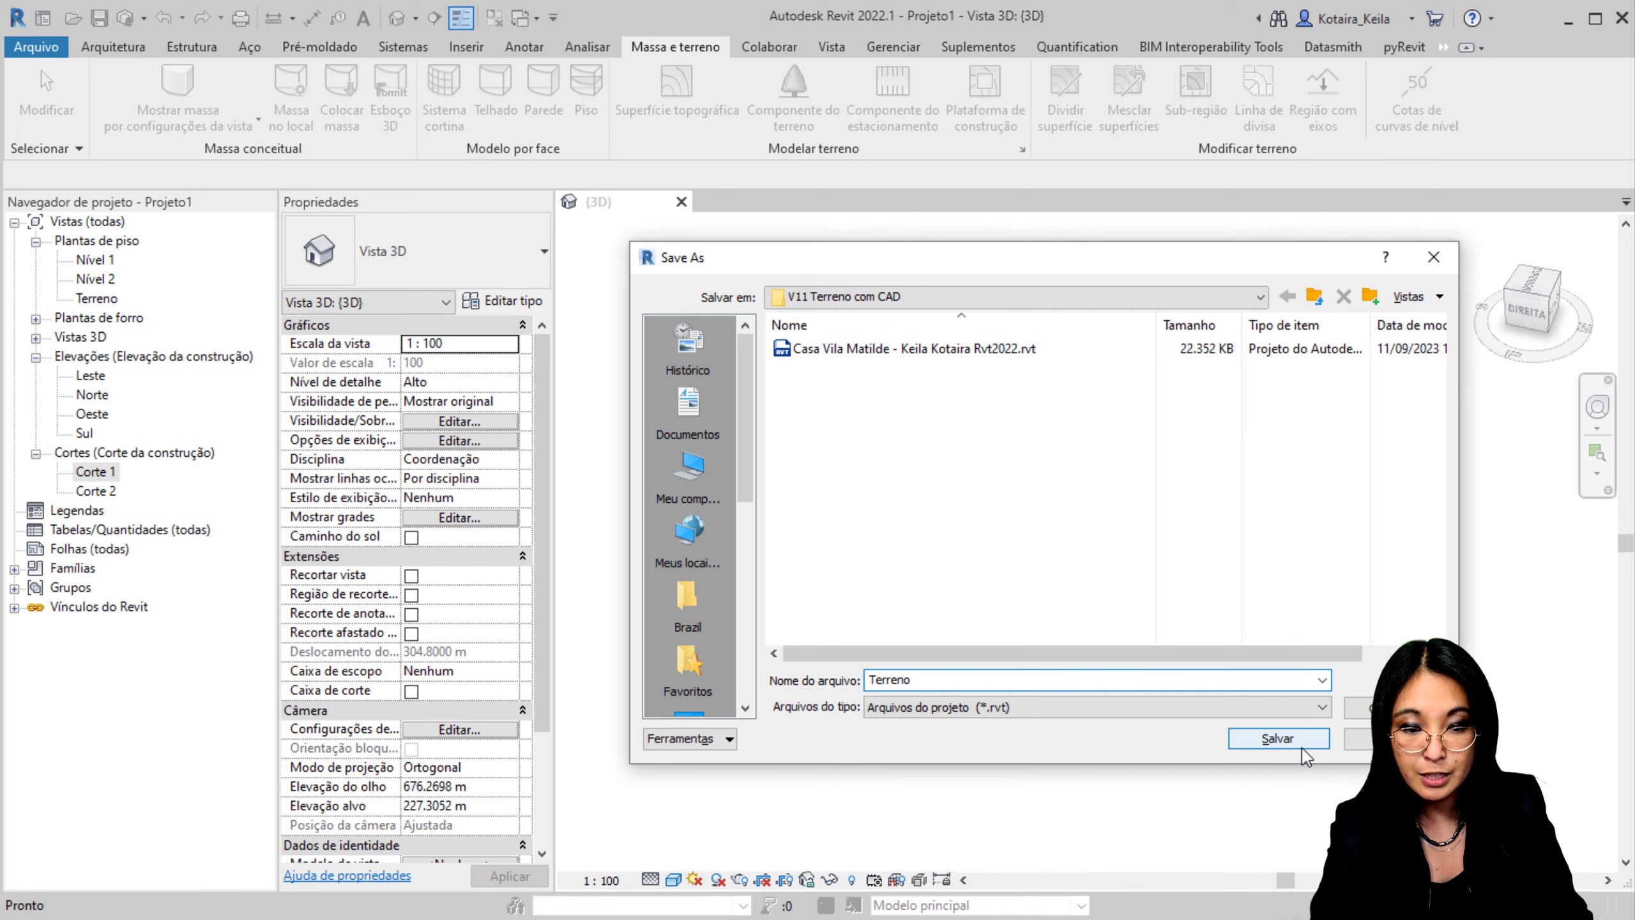
left_click_drag(1282, 271, 782, 123)
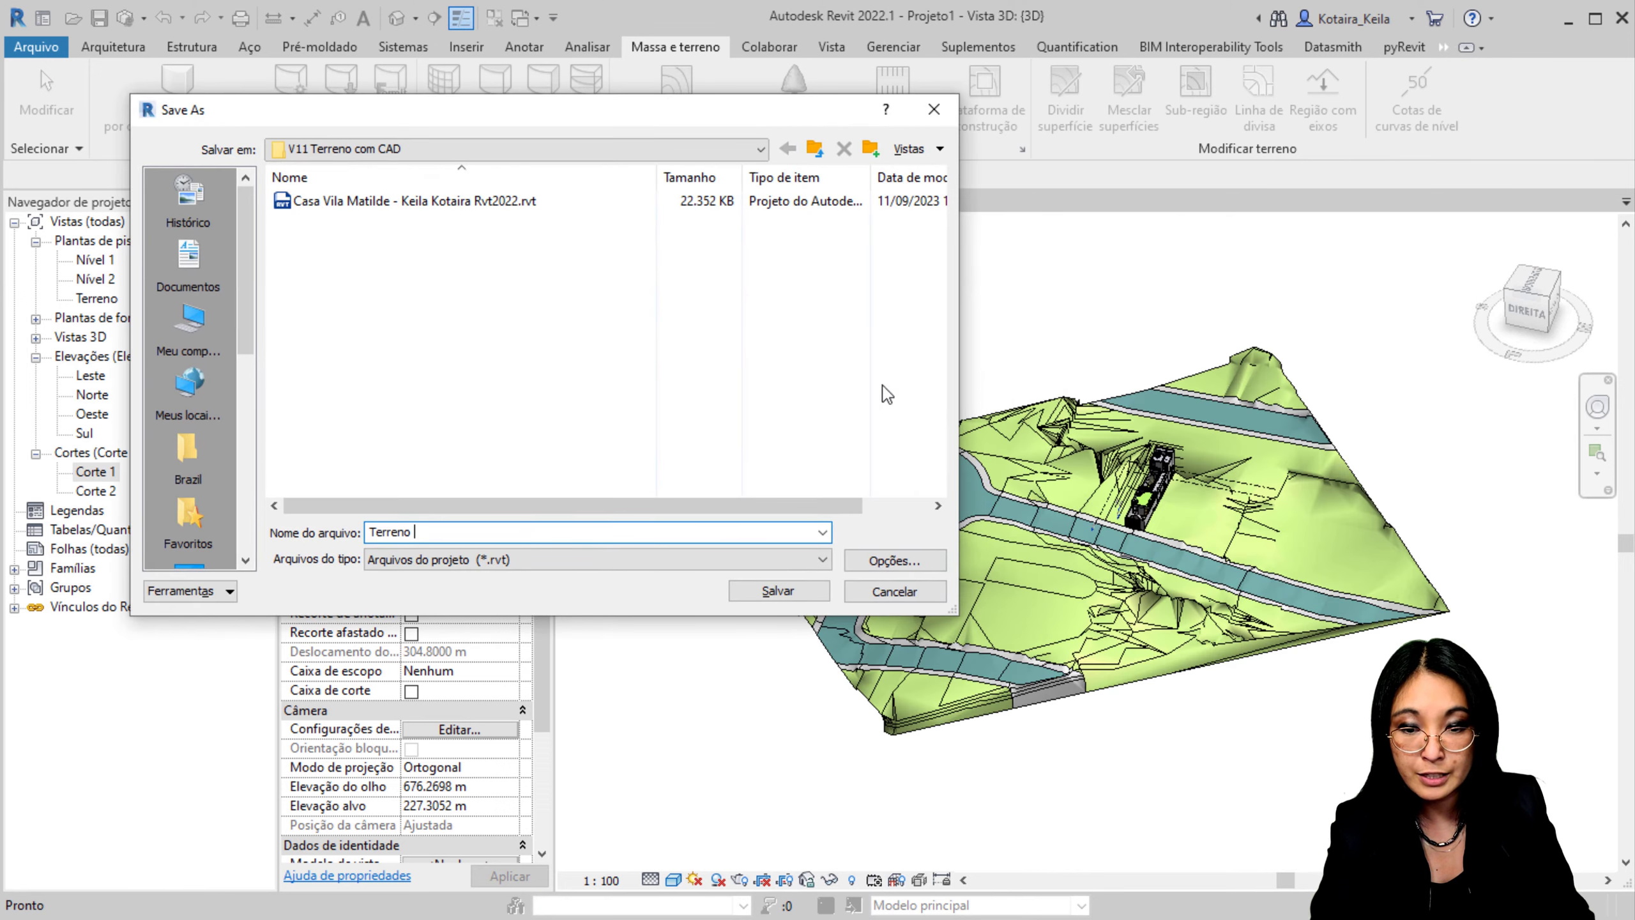
left_click(882, 562)
left_click_drag(1497, 331, 1155, 191)
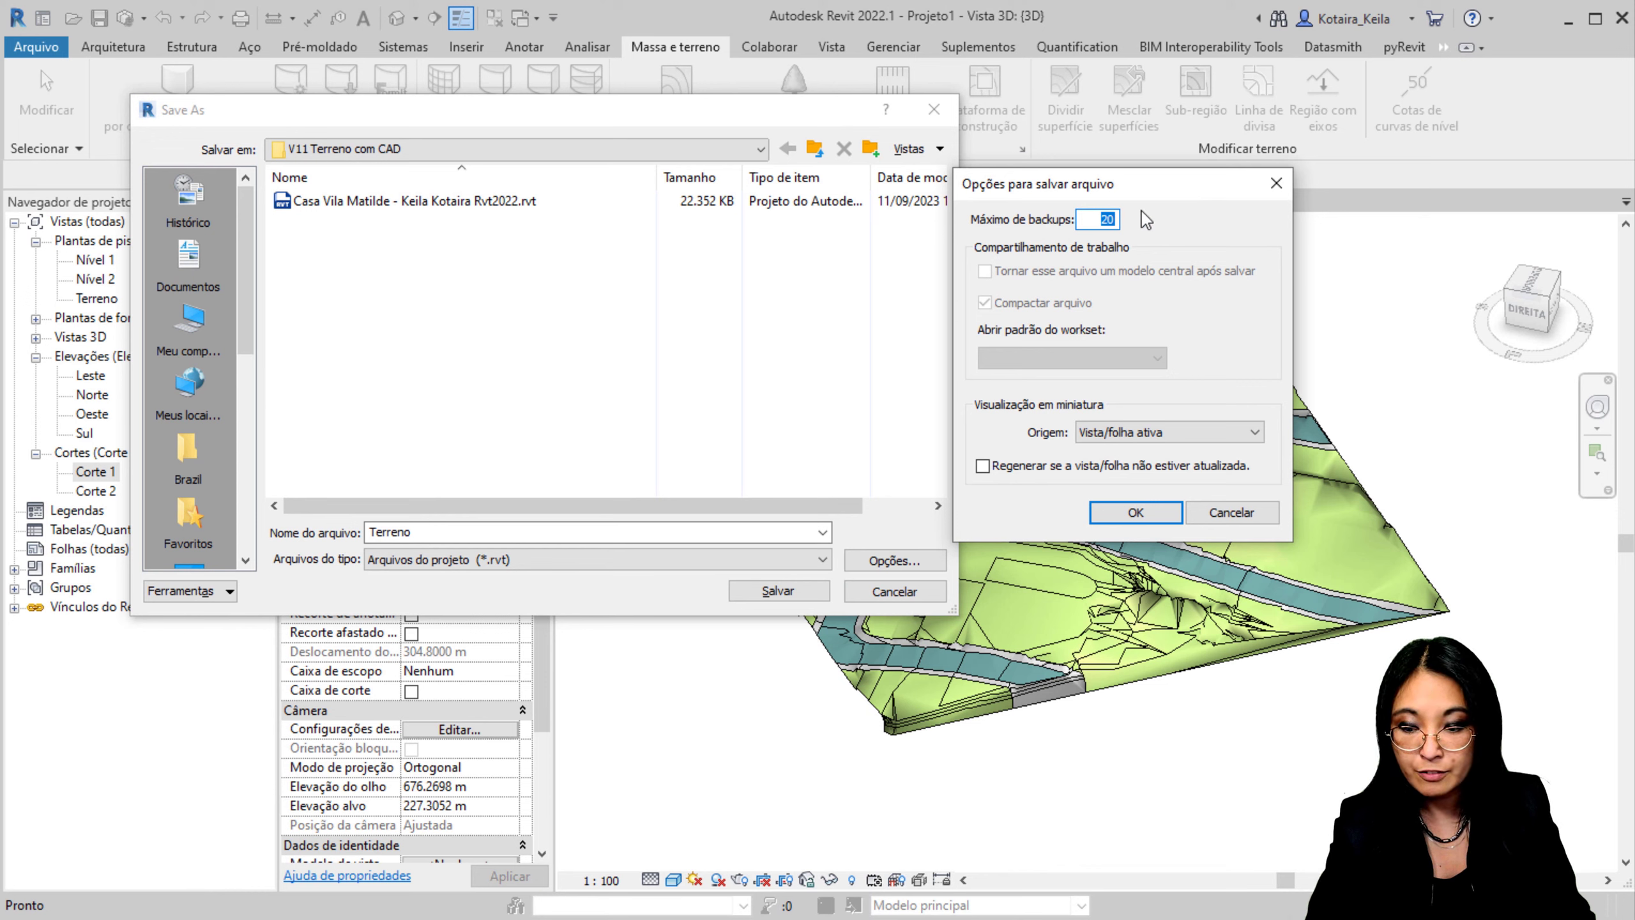
left_click(1135, 514)
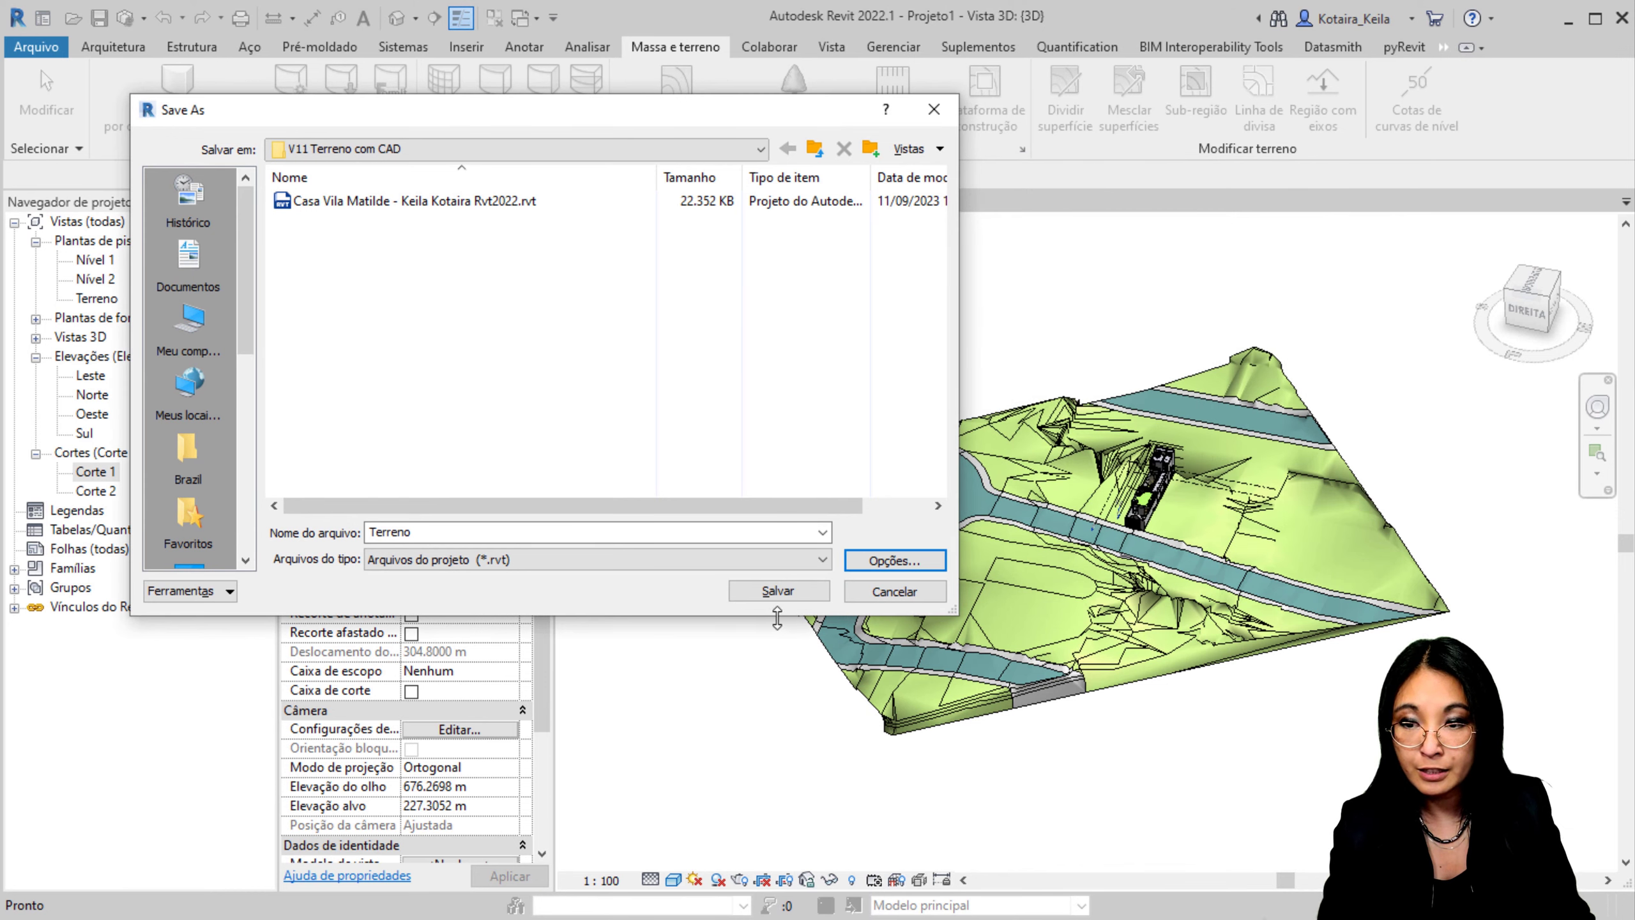
left_click(778, 592)
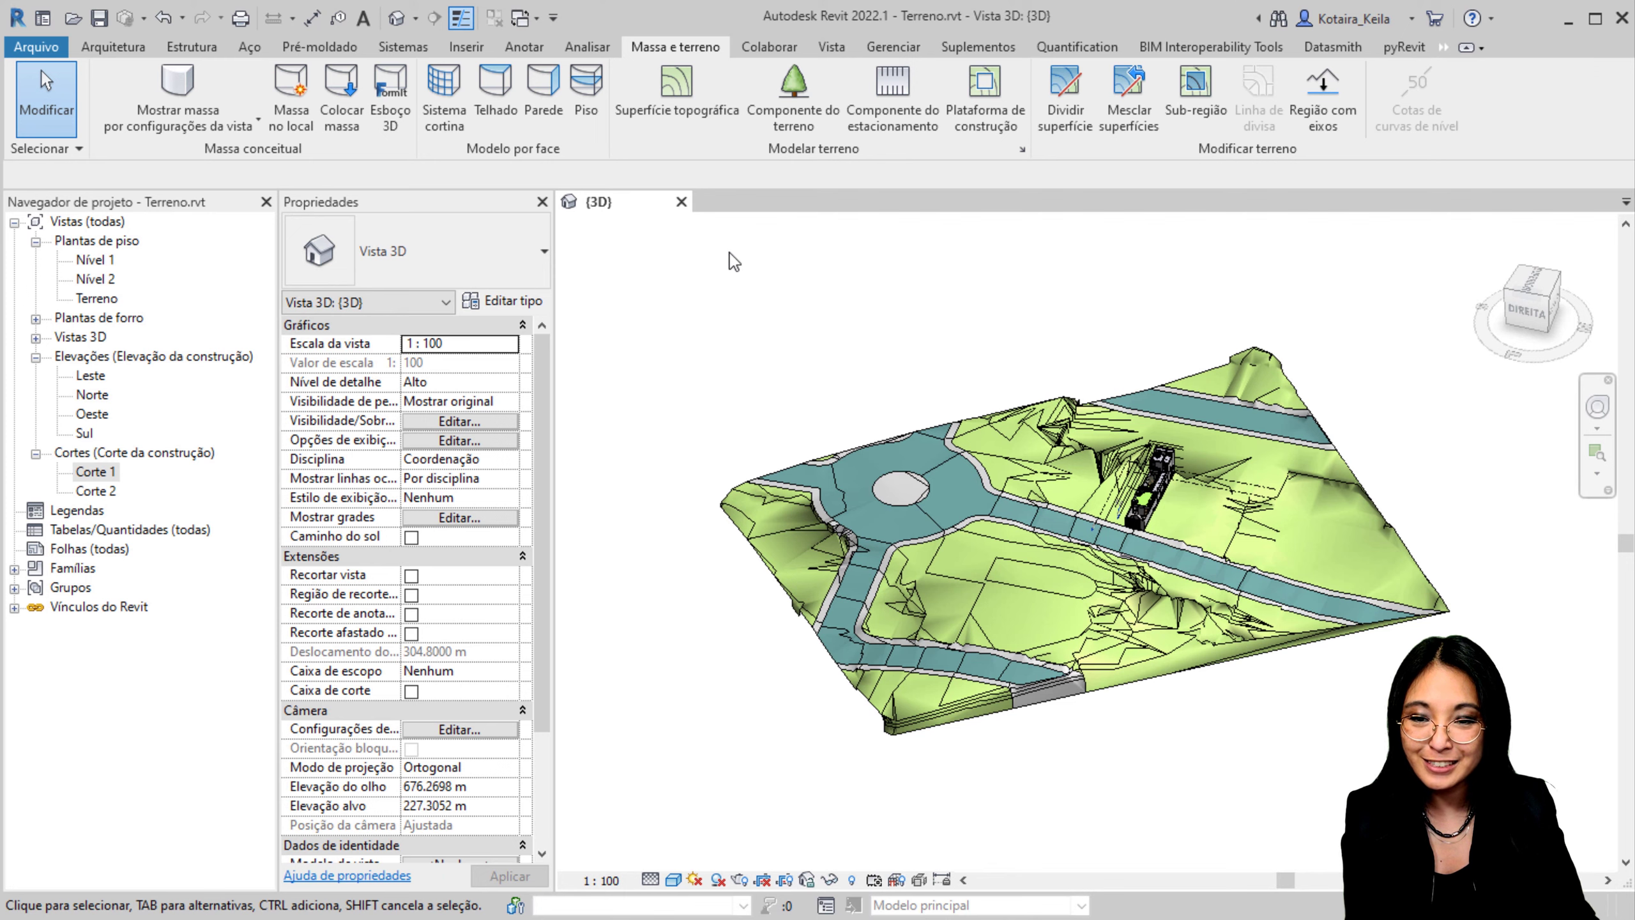
Step: Close the Terreno project and open the Casa Vila Matilde house project at its Implantação floor plan
left_click(681, 201)
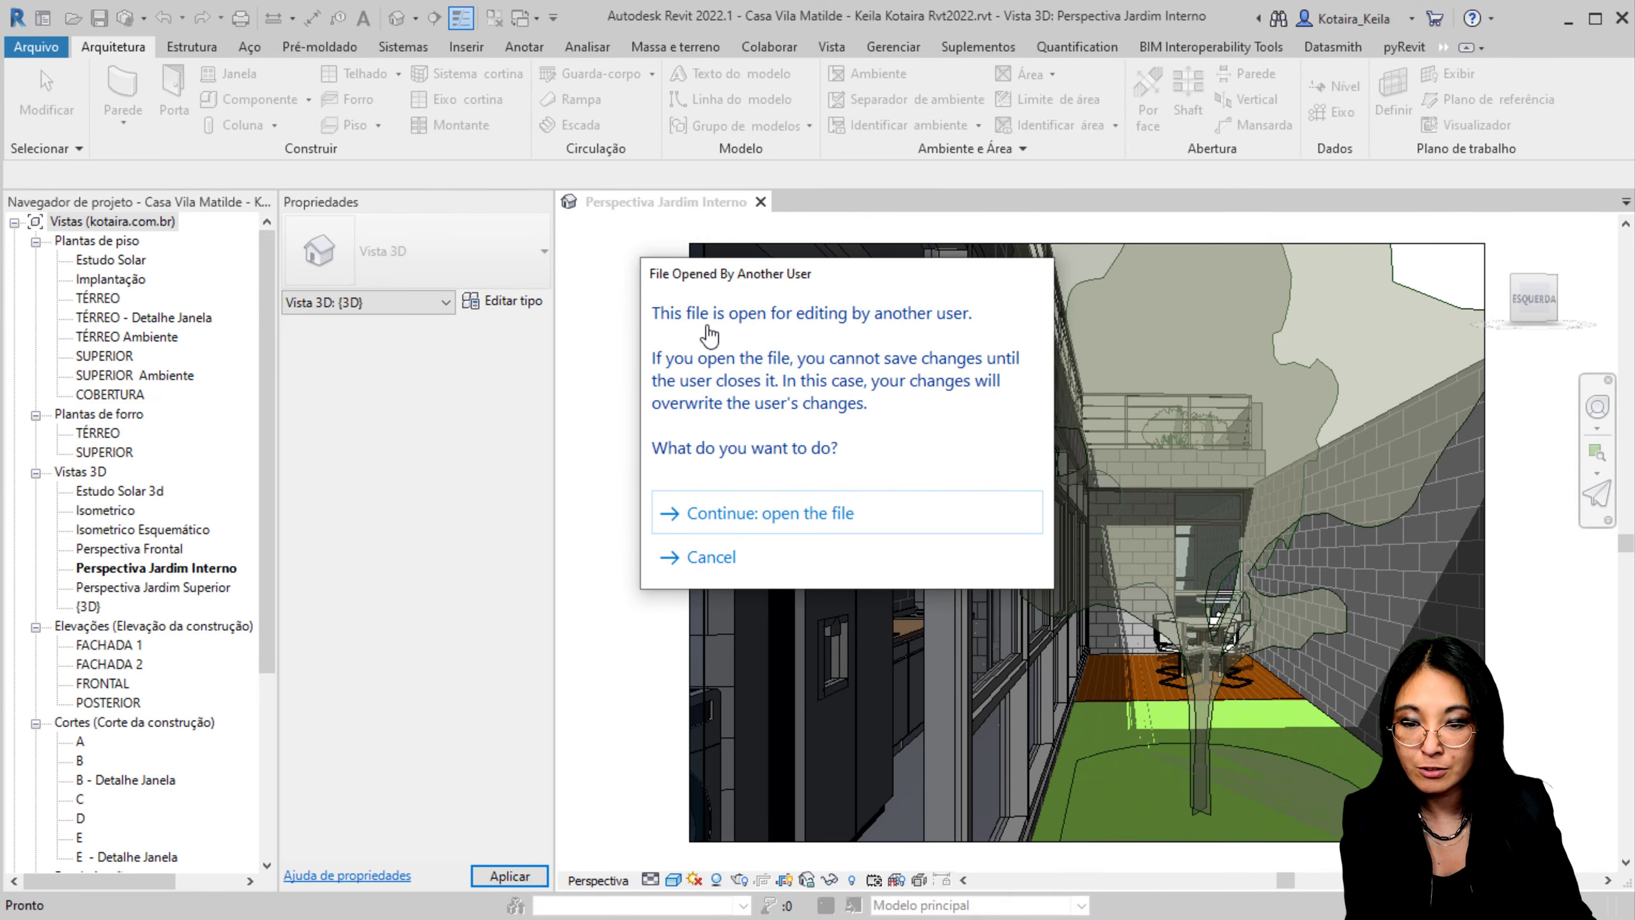
left_click(792, 511)
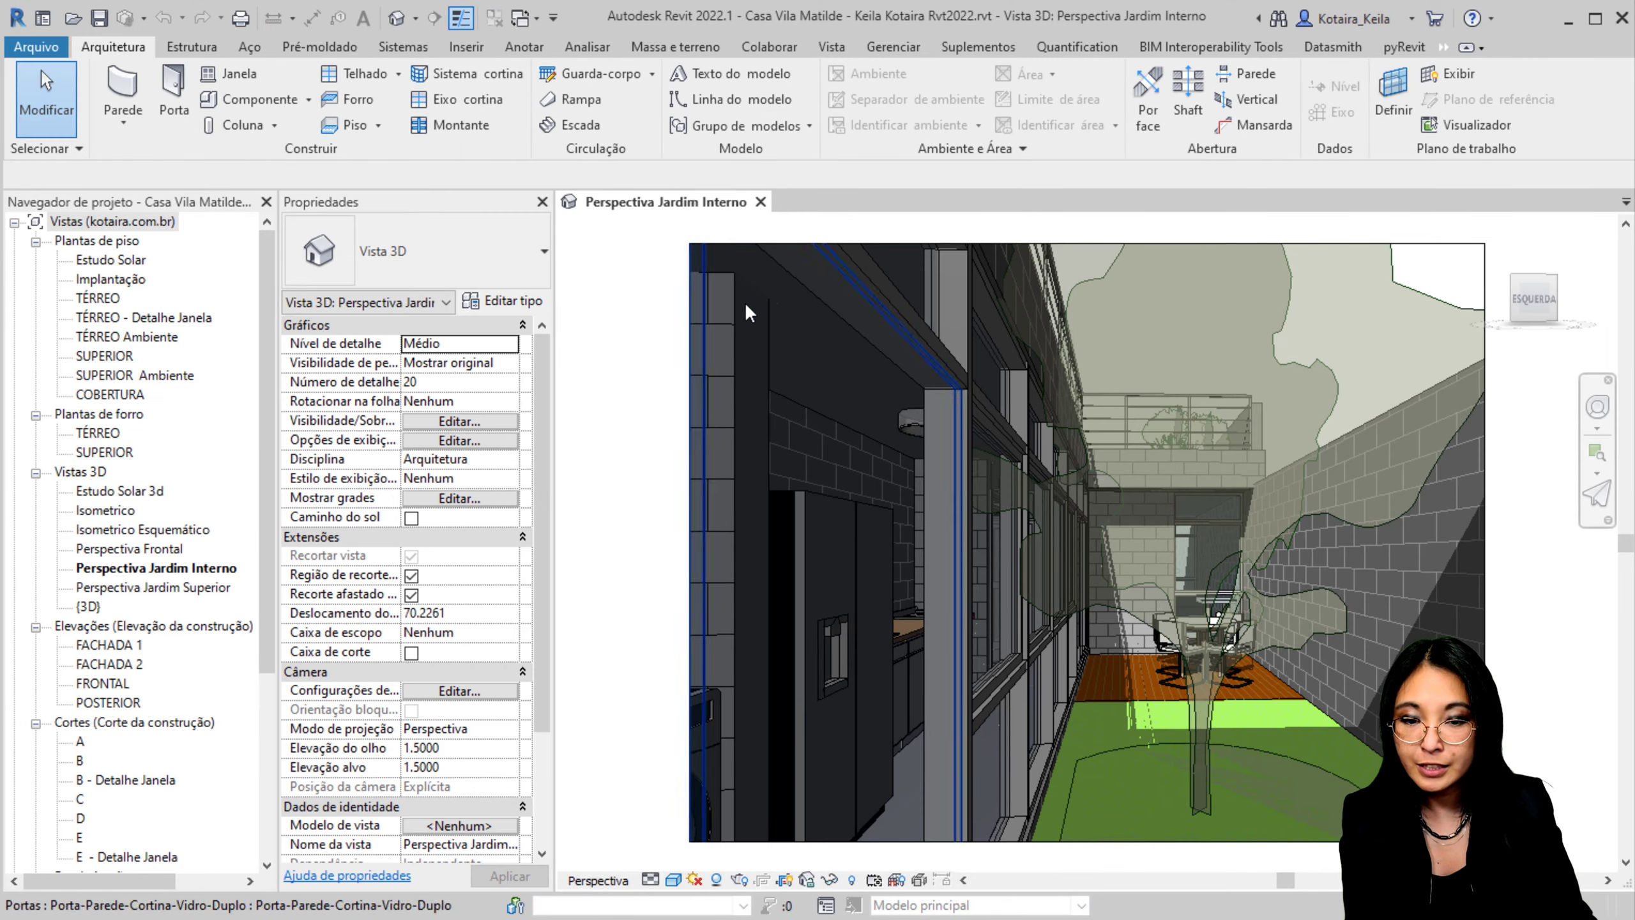
left_click(111, 280)
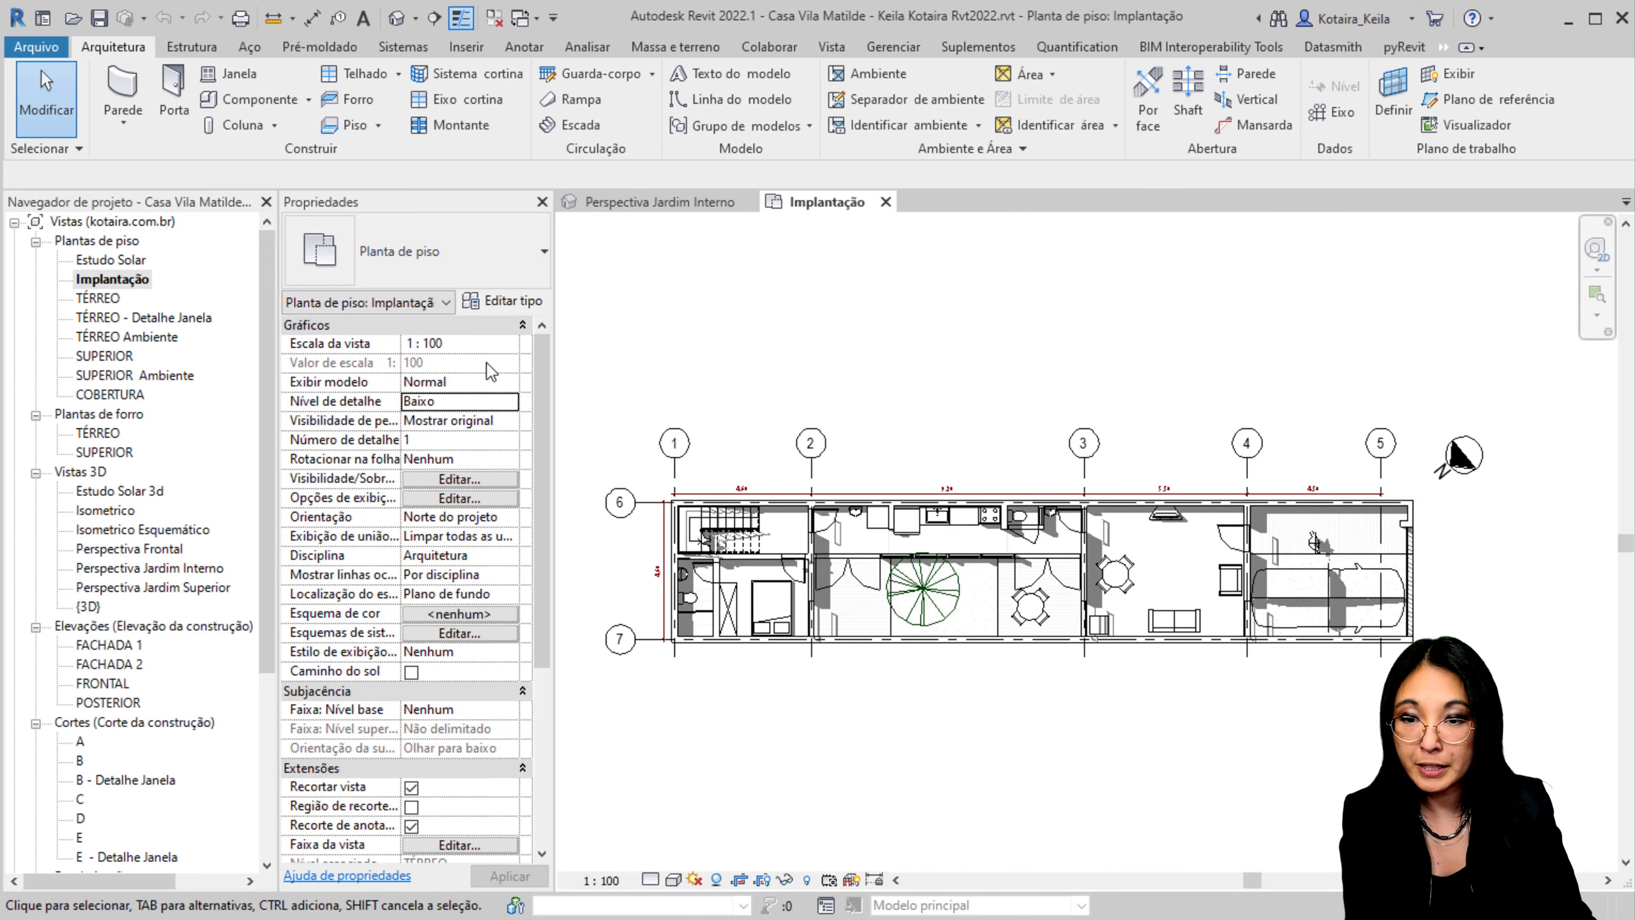
Step: Link Terreno.rvt into the house project with automatic internal origin to internal origin positioning
left_click(674, 48)
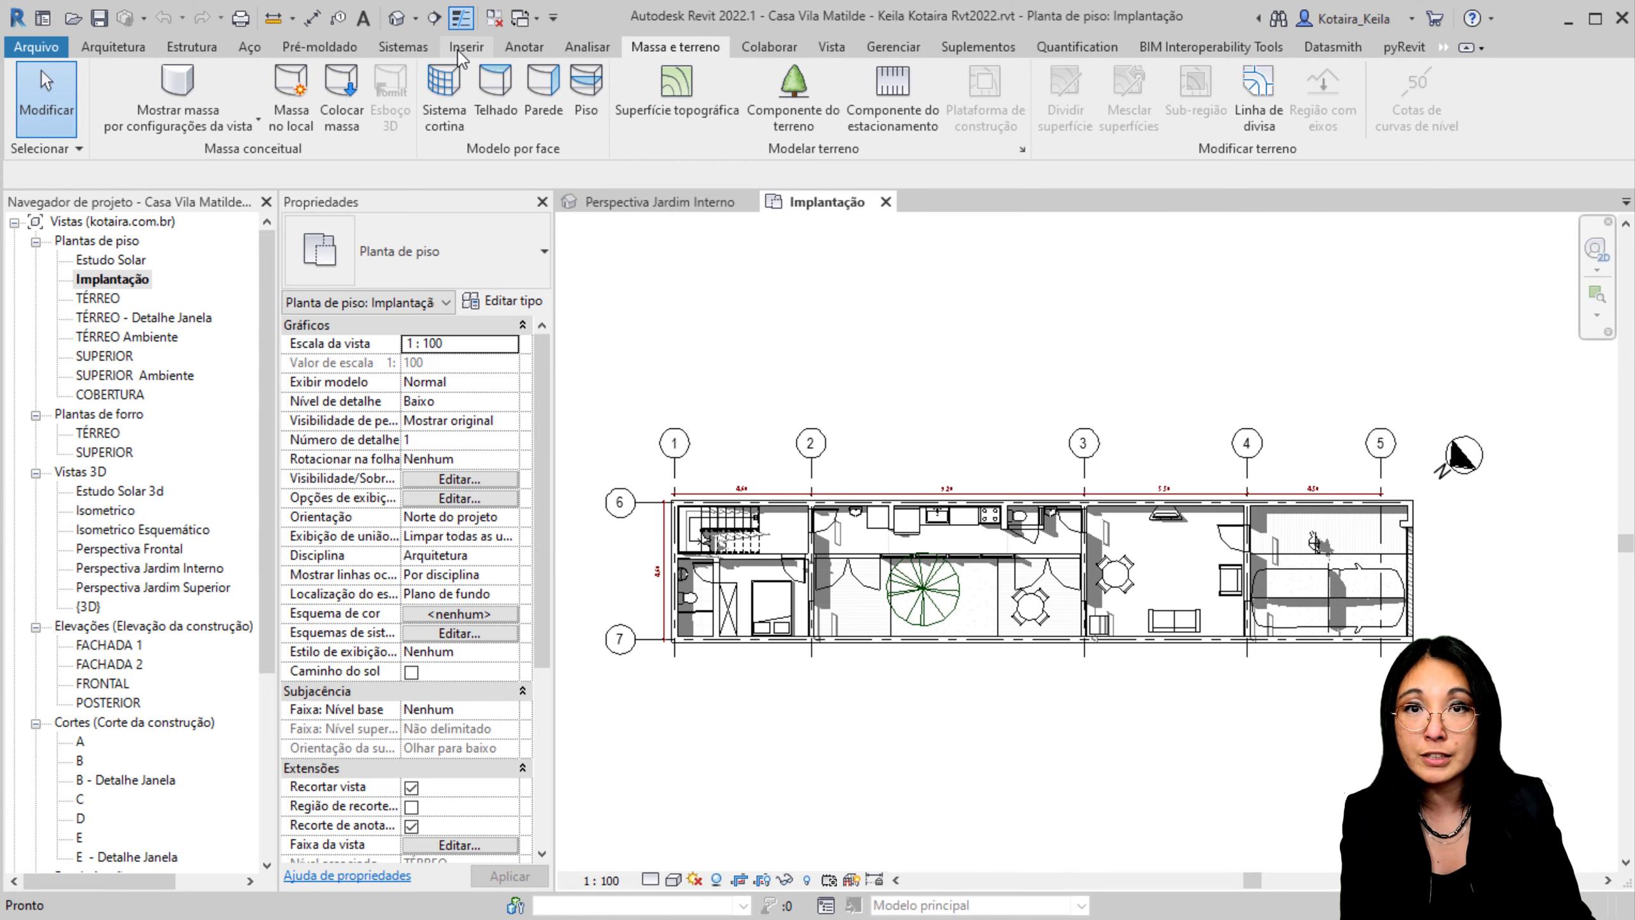
left_click(461, 50)
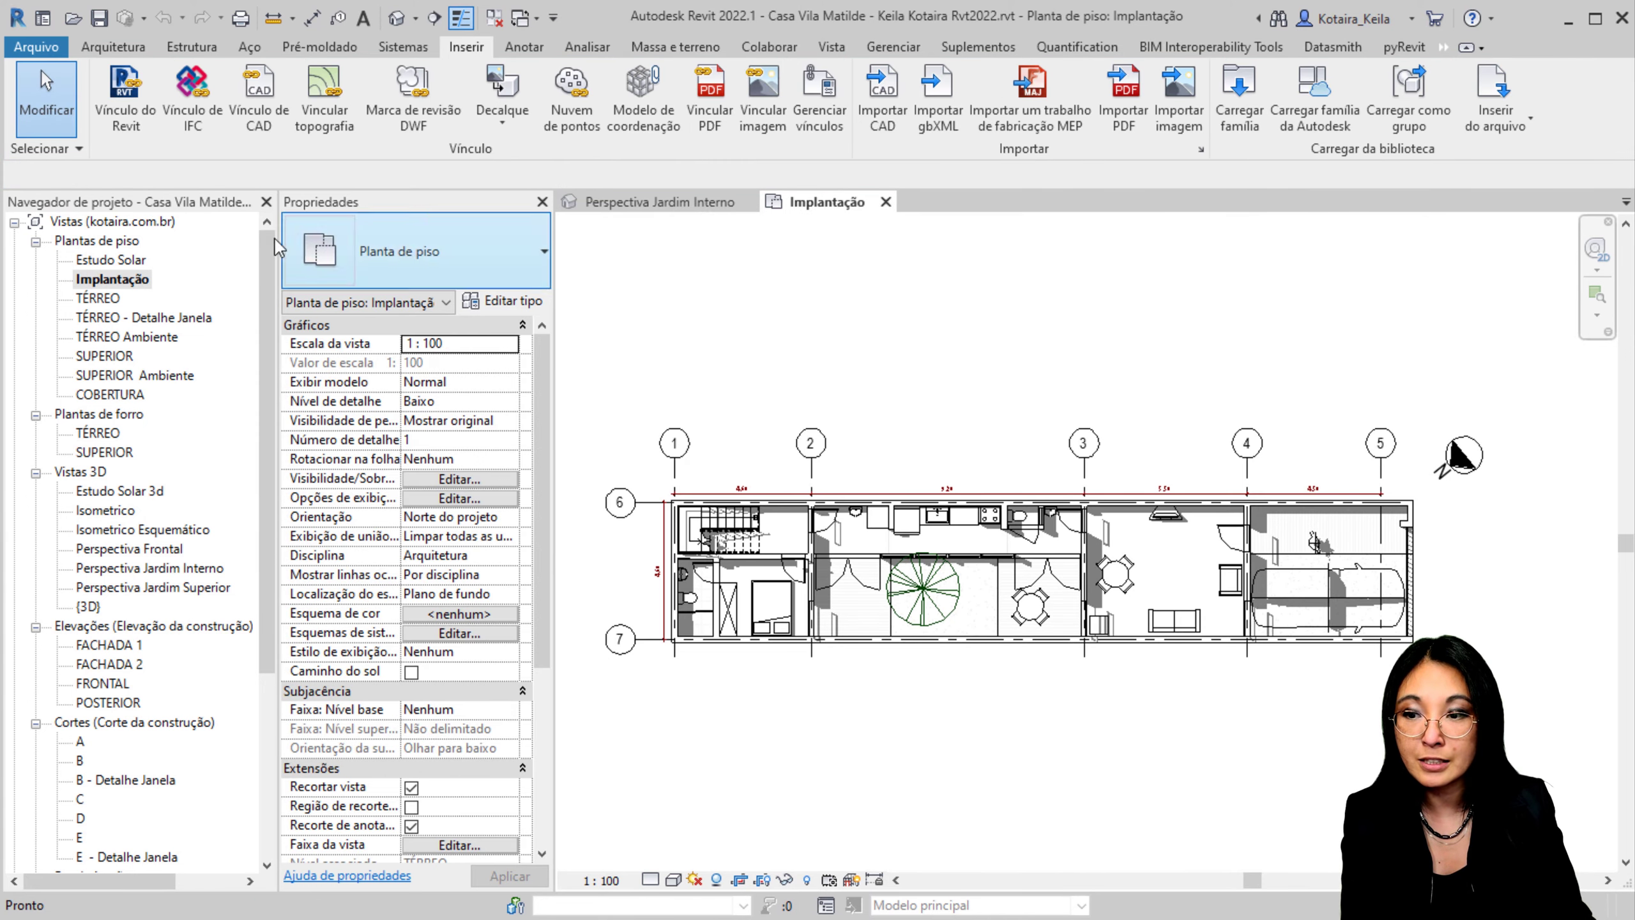
left_click(126, 100)
left_click(493, 327)
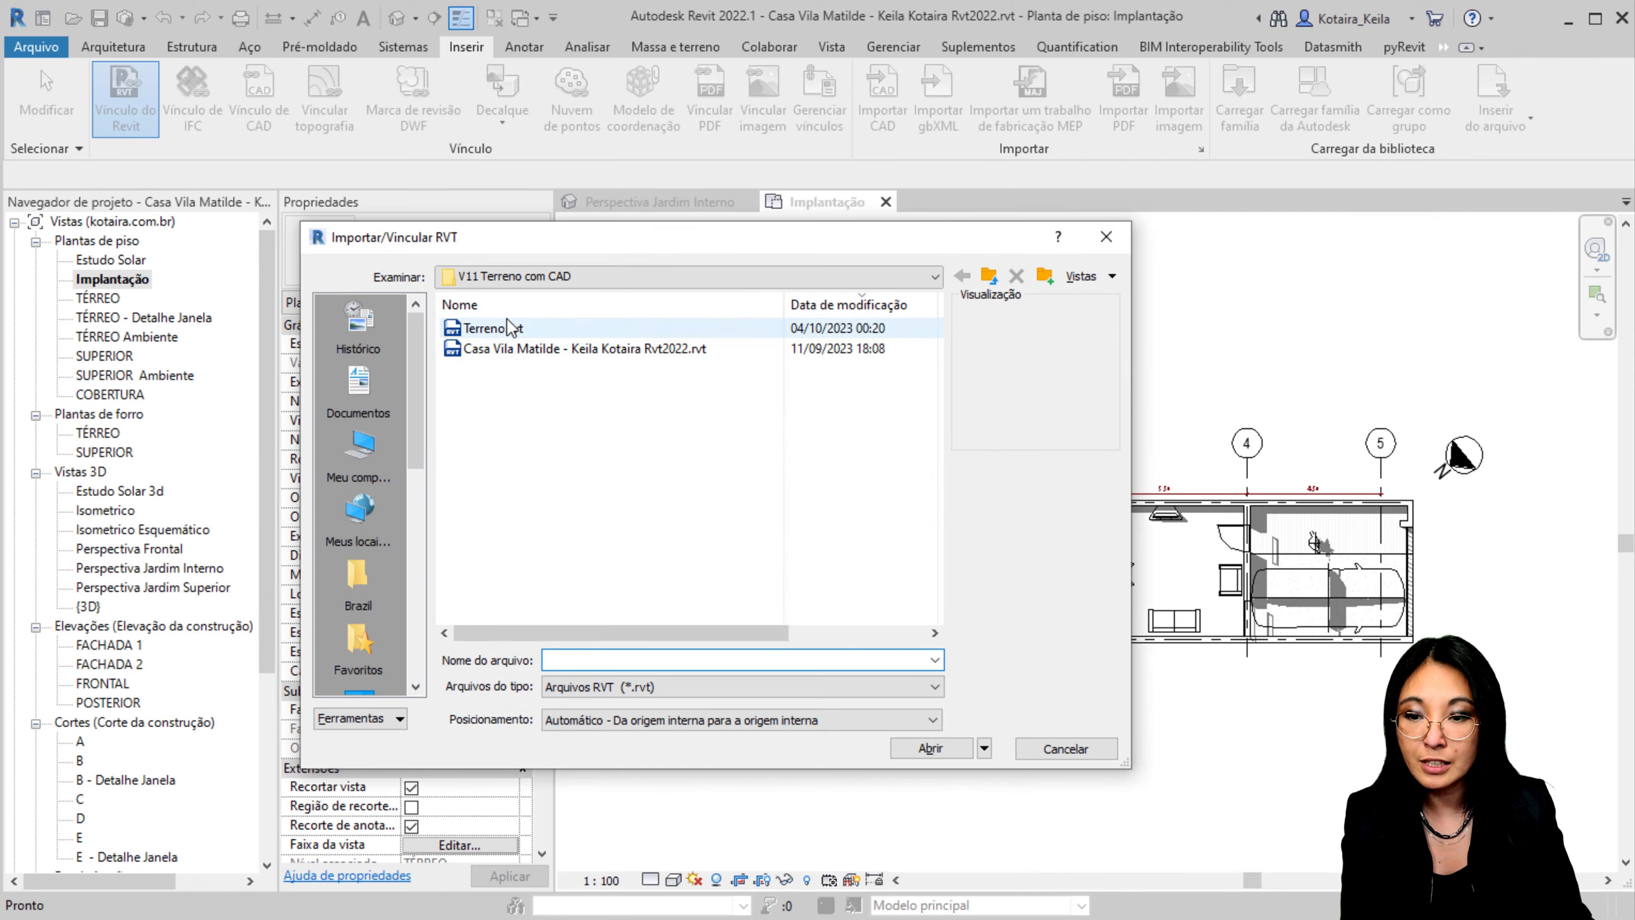
left_click(932, 754)
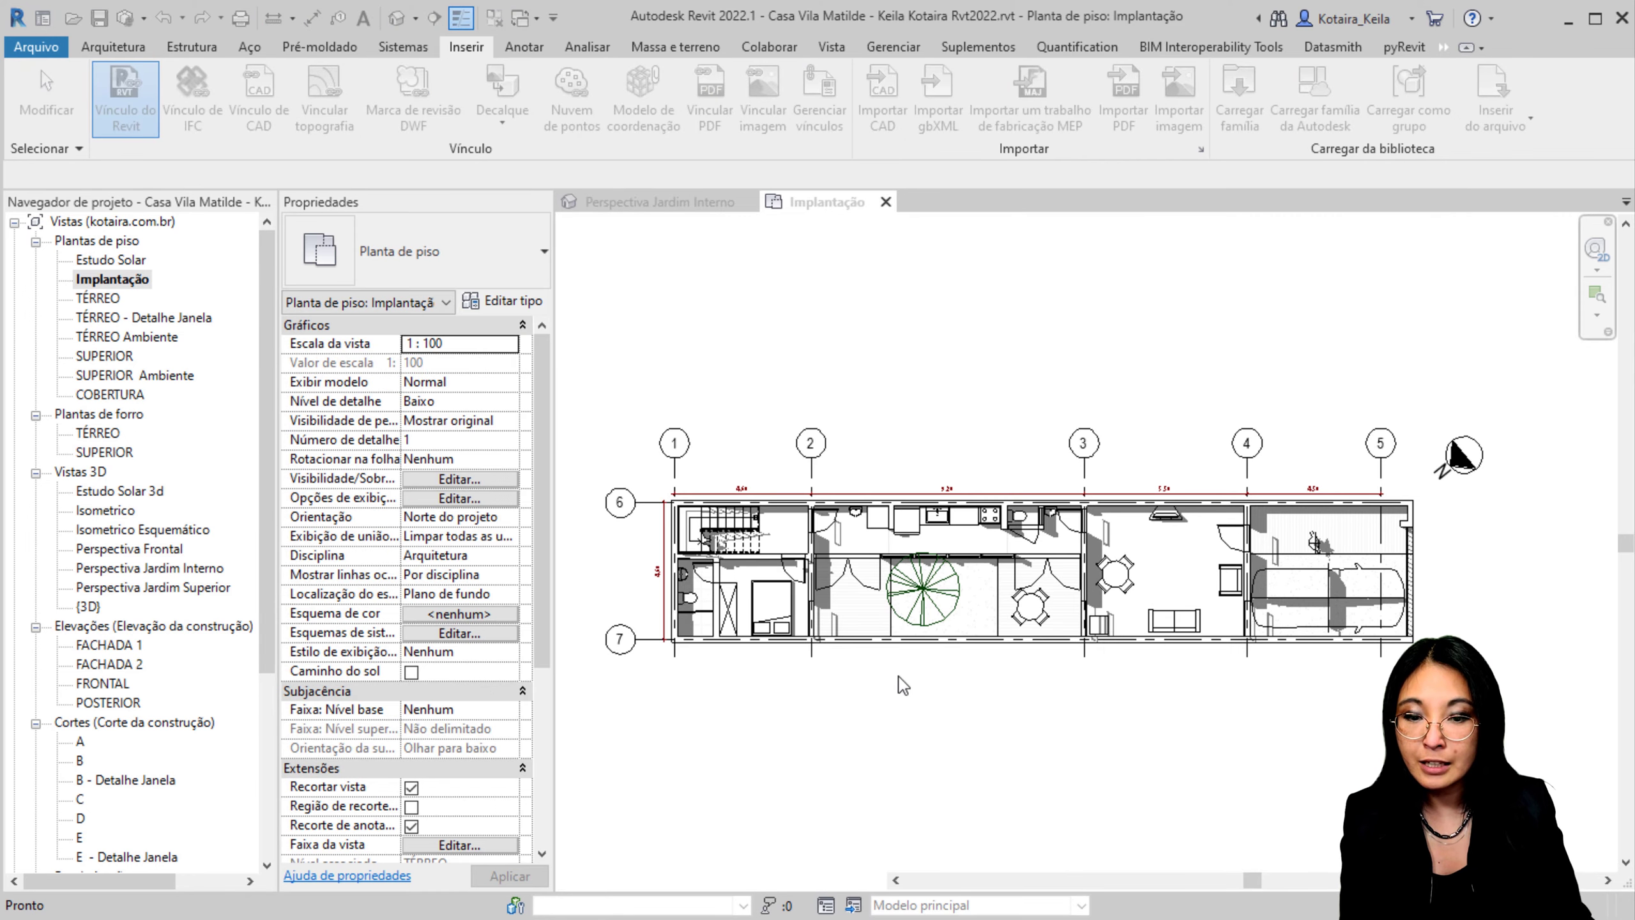
Step: Turn off view cropping in the Implantação plan and display the view shaded
scroll(837, 573, "down", 2)
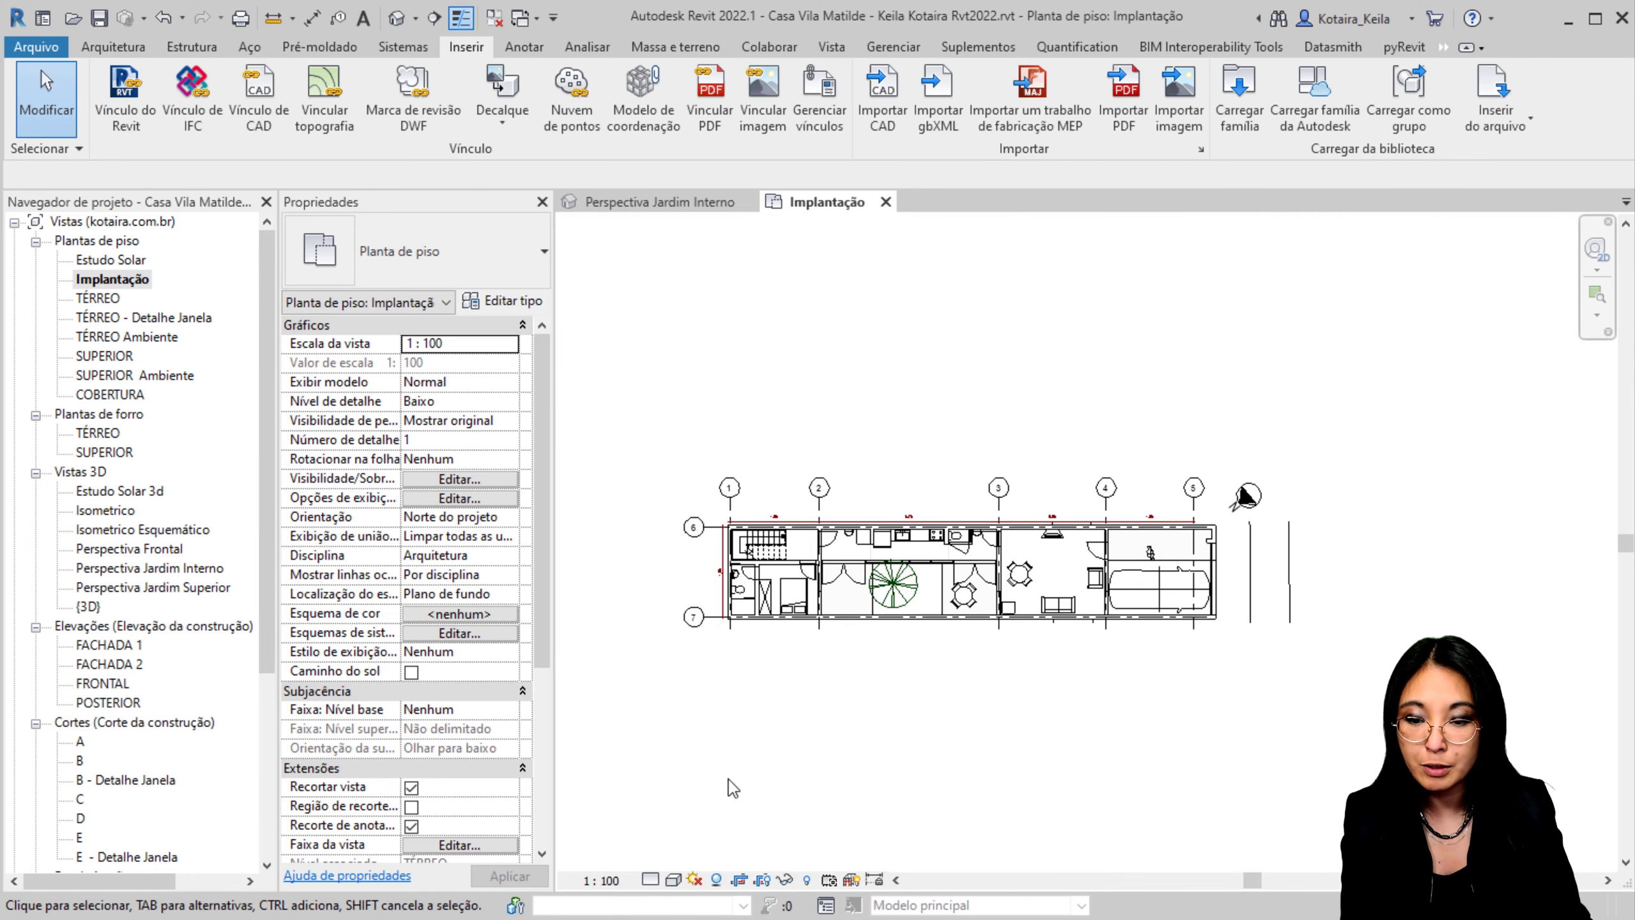
left_click(740, 879)
scroll(737, 790, "down", 5)
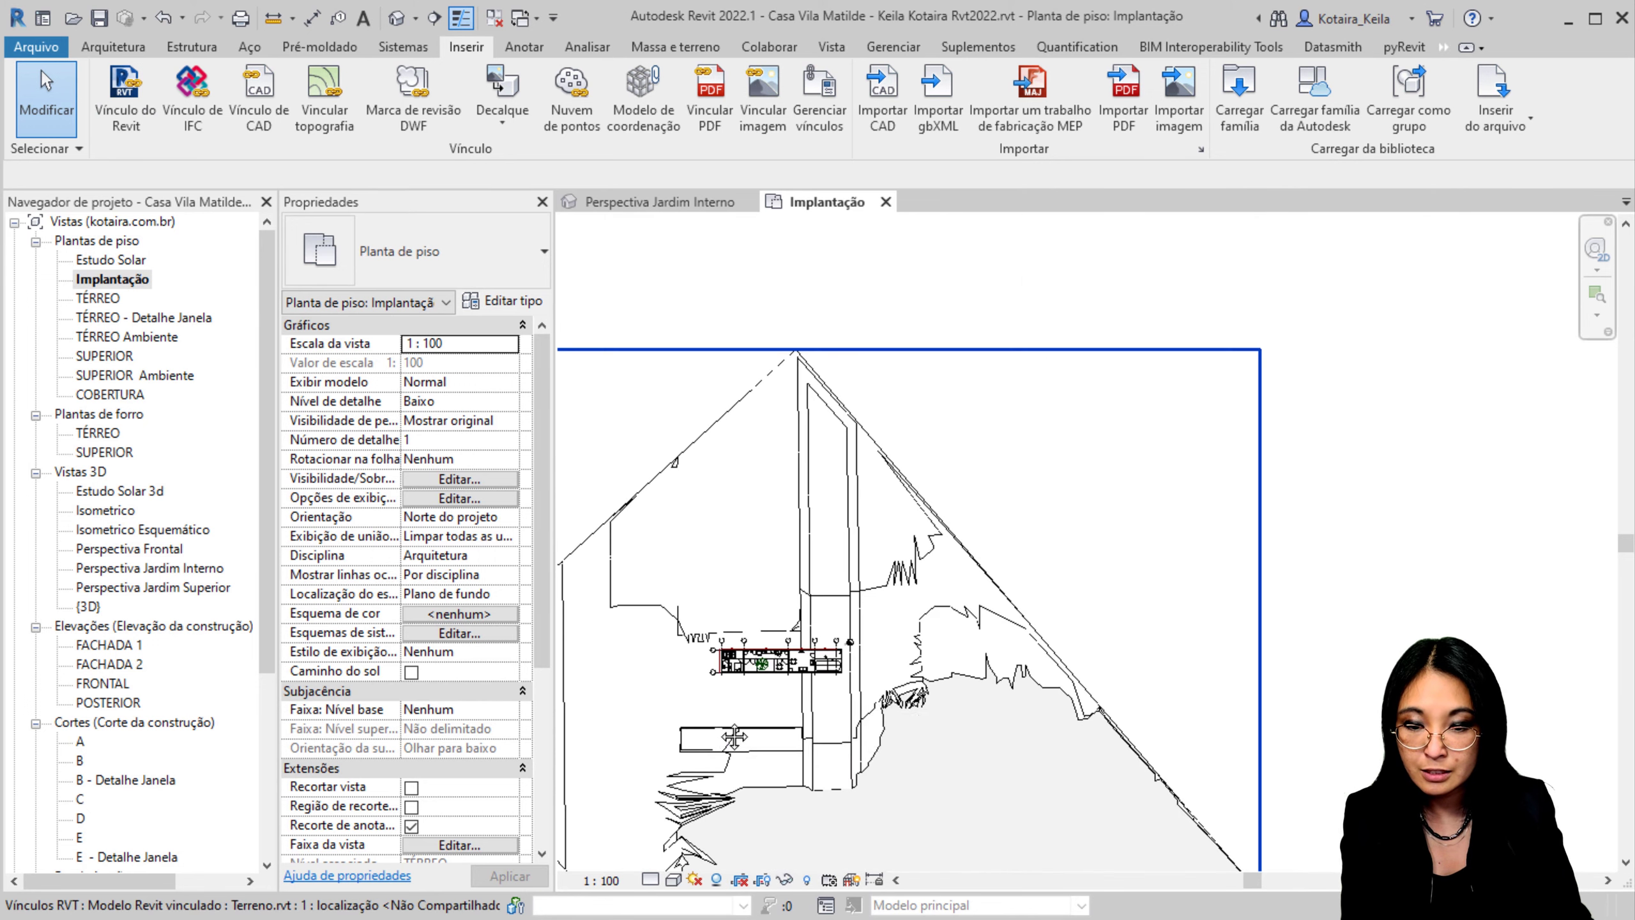
key("s")
key("d")
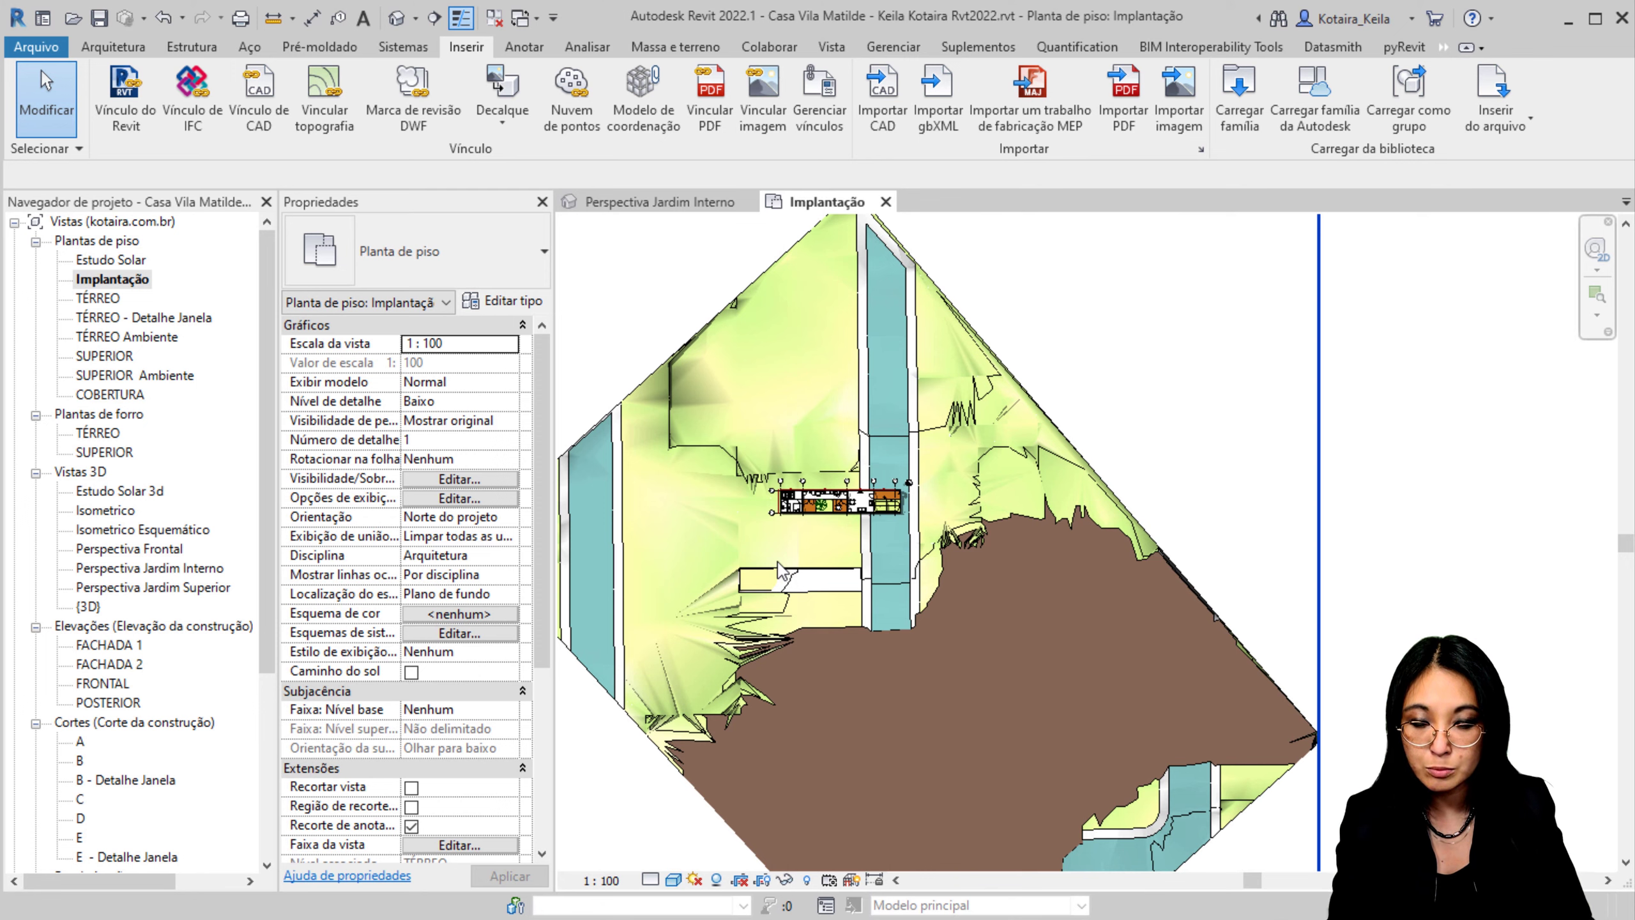
Step: Move the linked Terreno model from the building pad's upper corner beside the street to the house's outer wall corner near grid 5
left_click(777, 563)
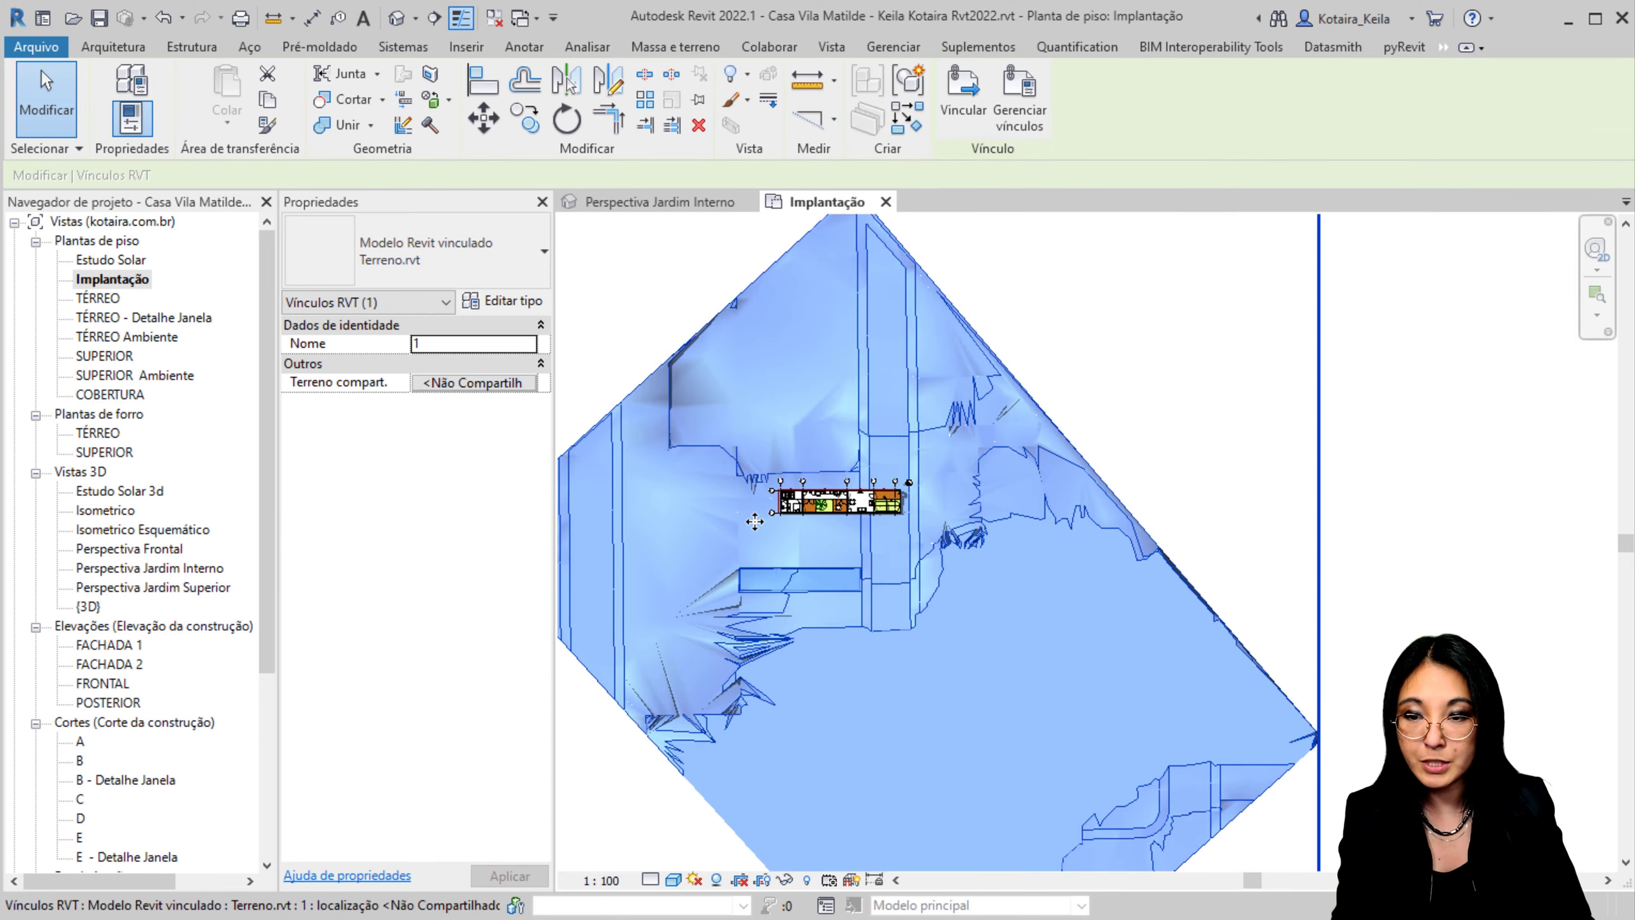
left_click(500, 129)
scroll(875, 583, "up", 6)
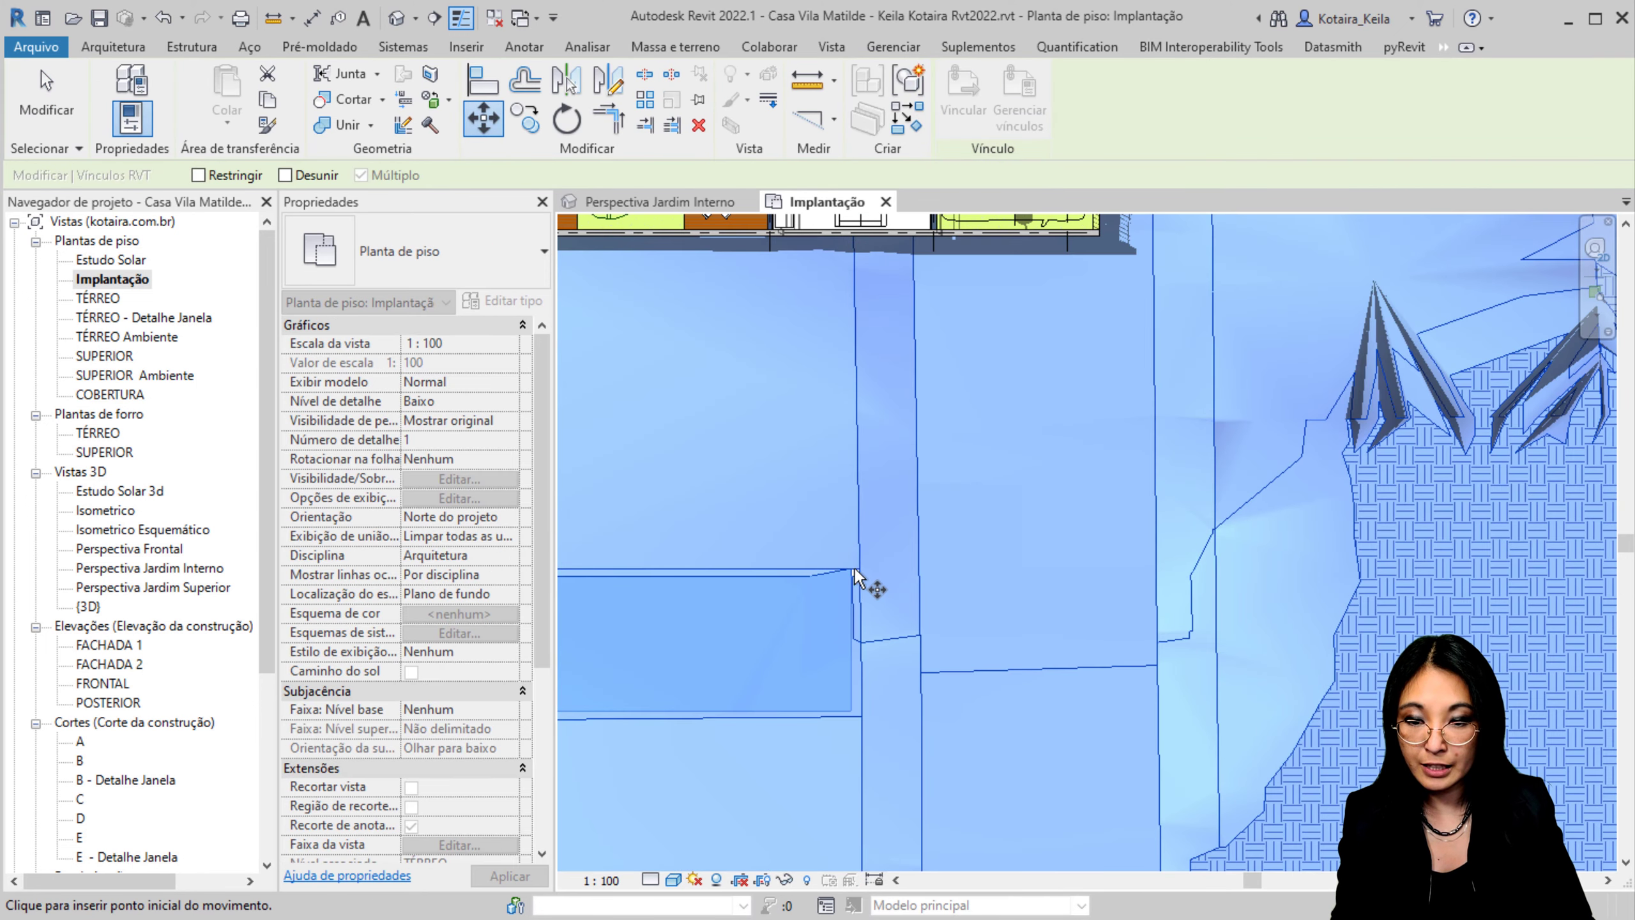
scroll(1030, 479, "down", 3)
scroll(825, 446, "up", 3)
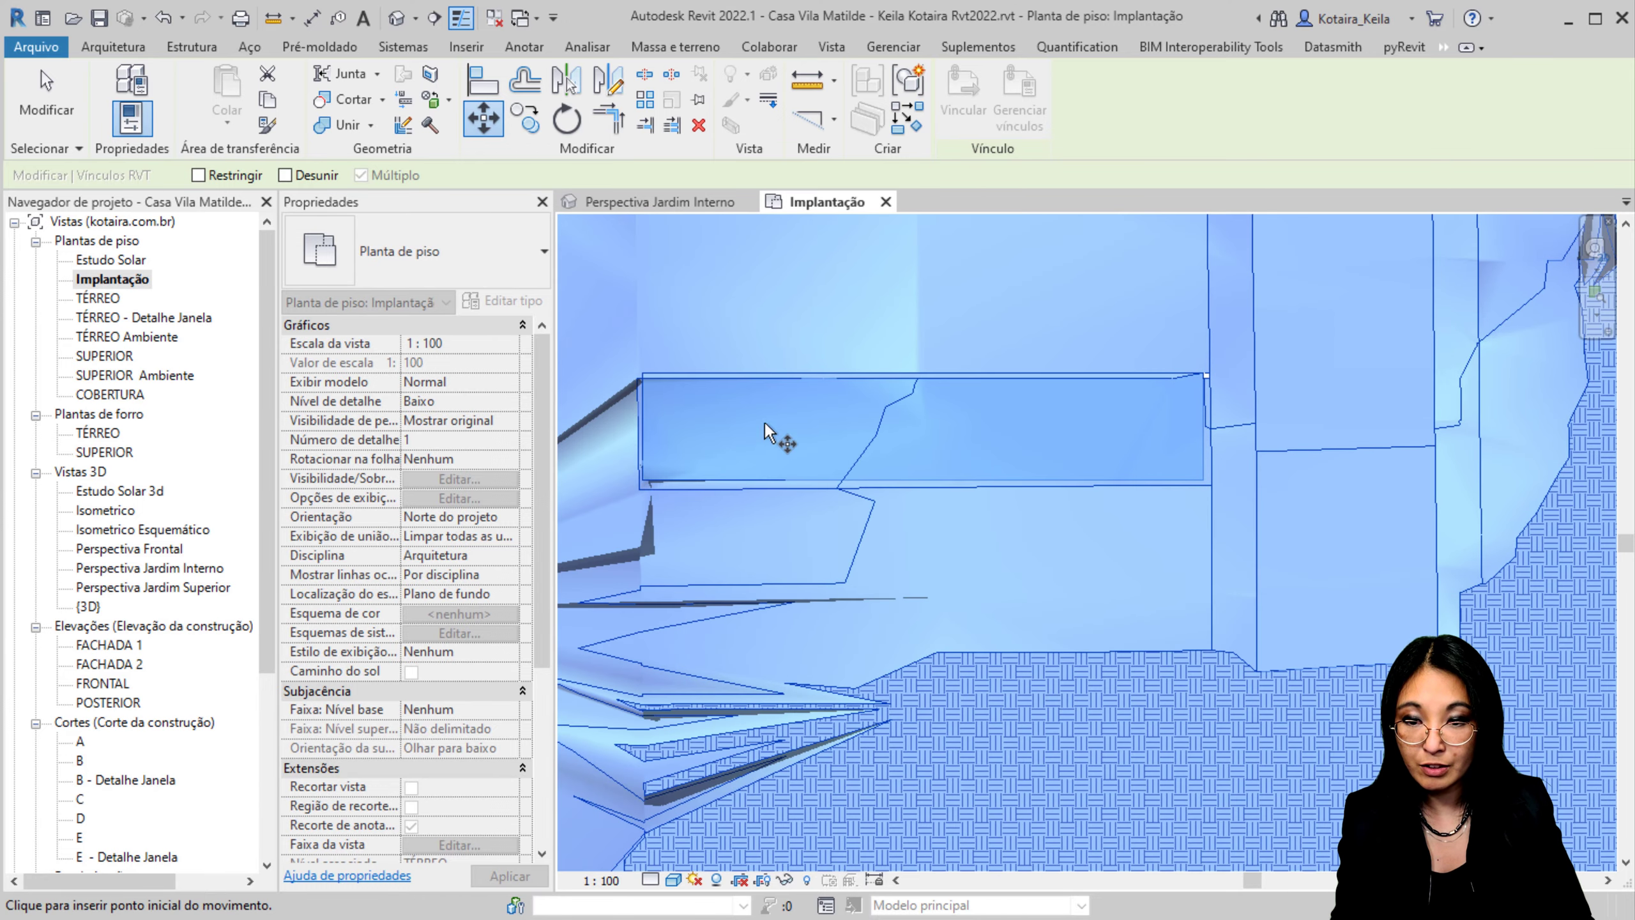
scroll(1213, 383, "up", 3)
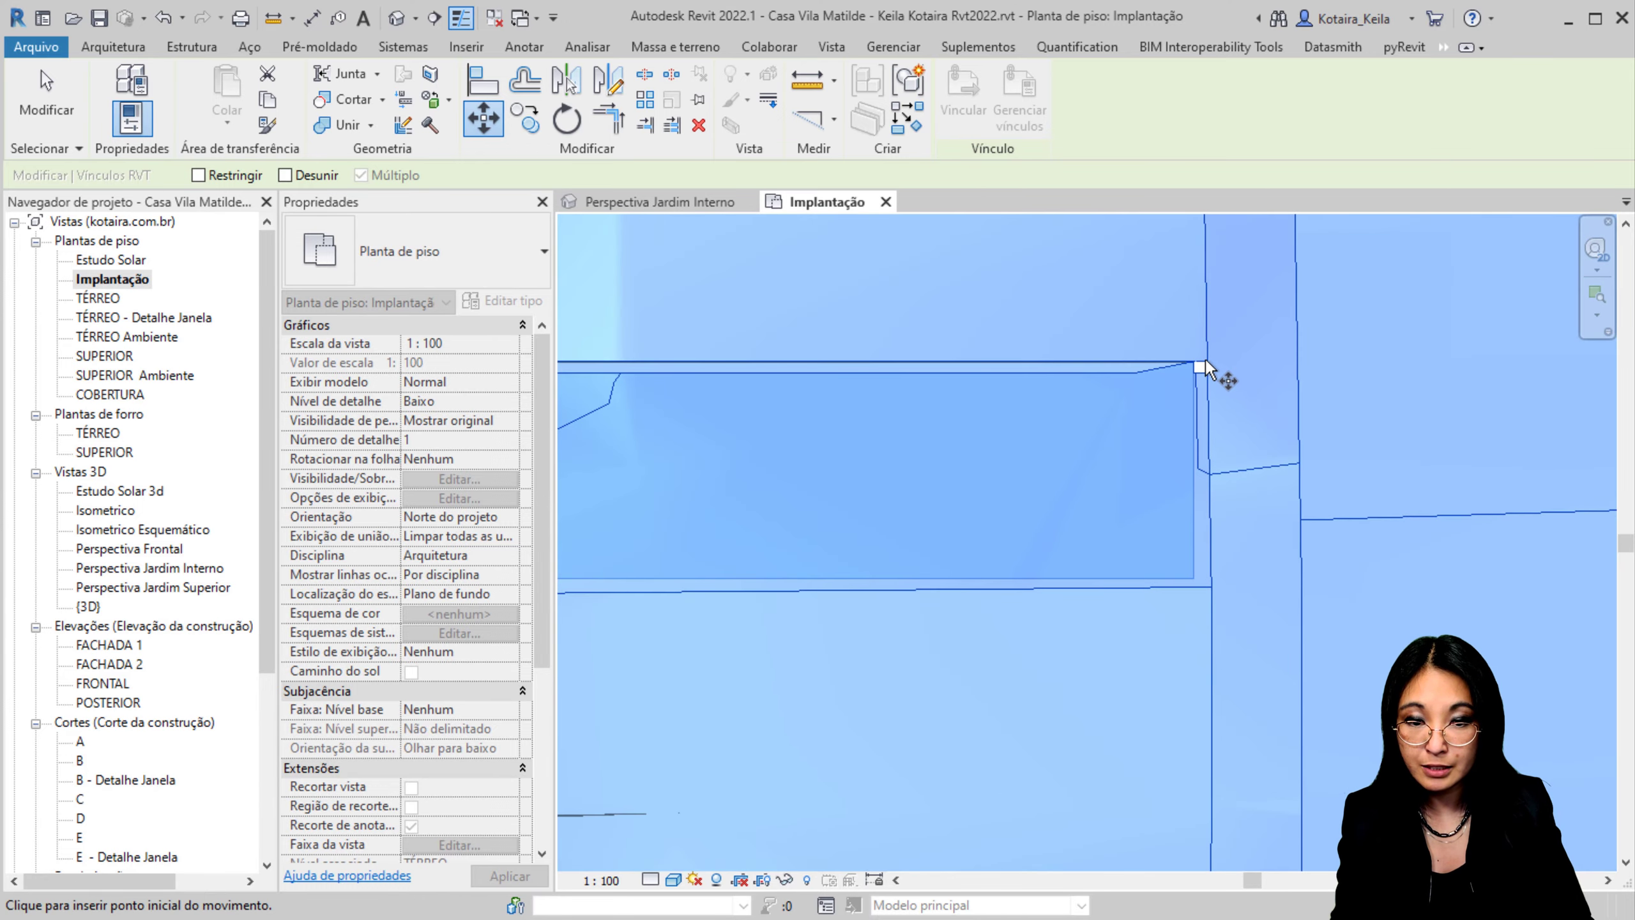
left_click(1204, 368)
scroll(1206, 370, "down", 5)
scroll(1072, 411, "up", 3)
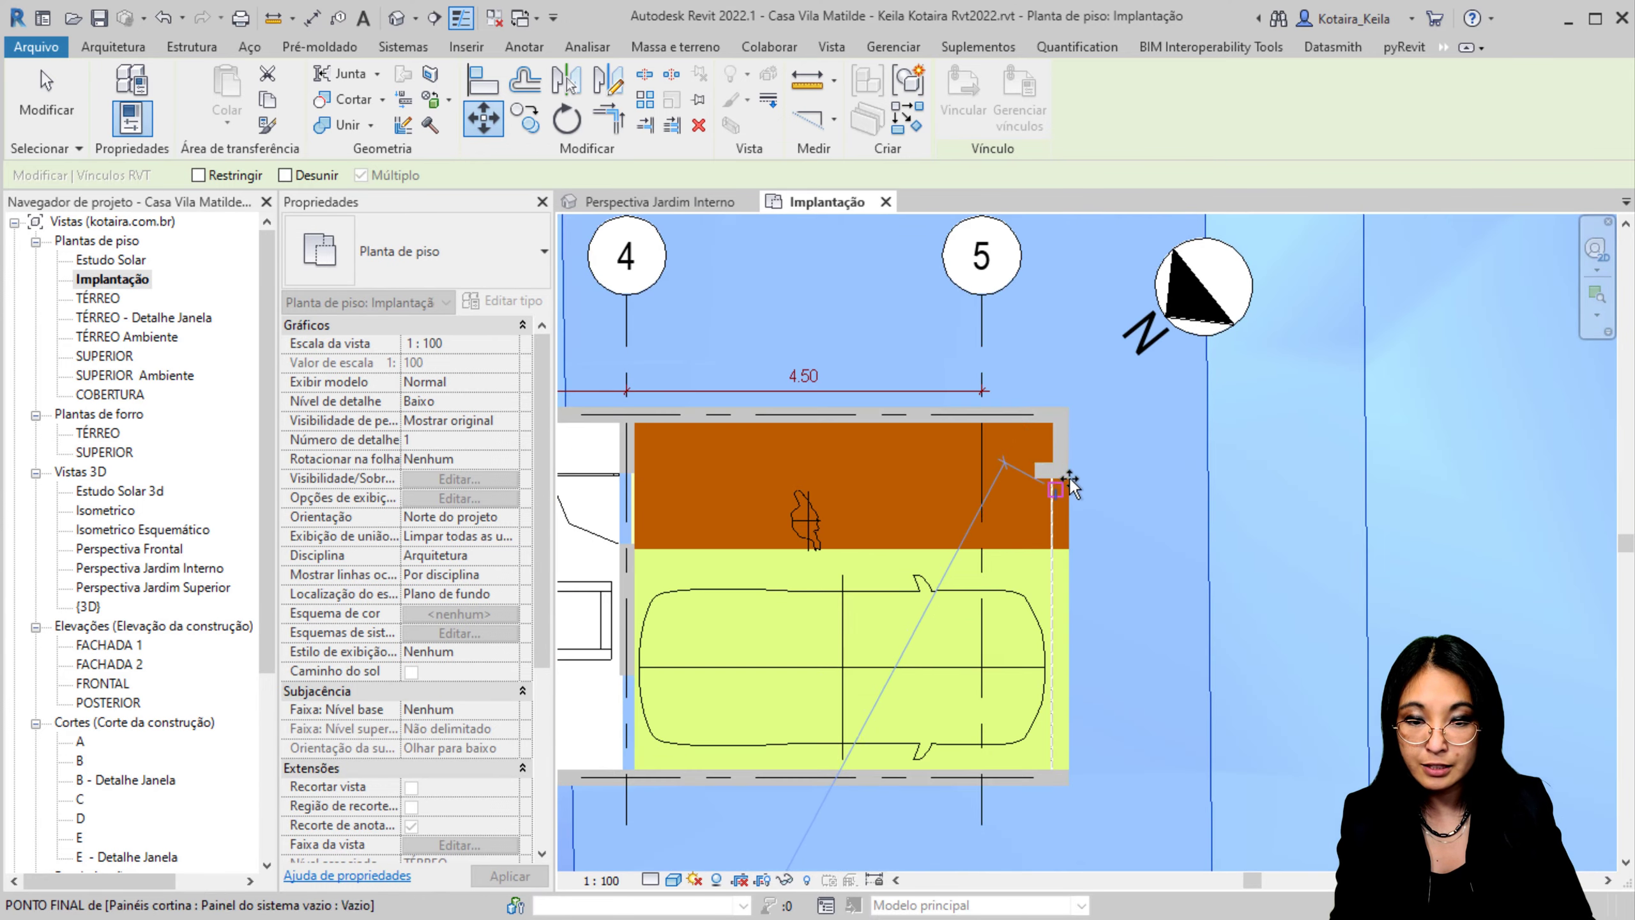
left_click(1072, 411)
scroll(1072, 411, "down", 4)
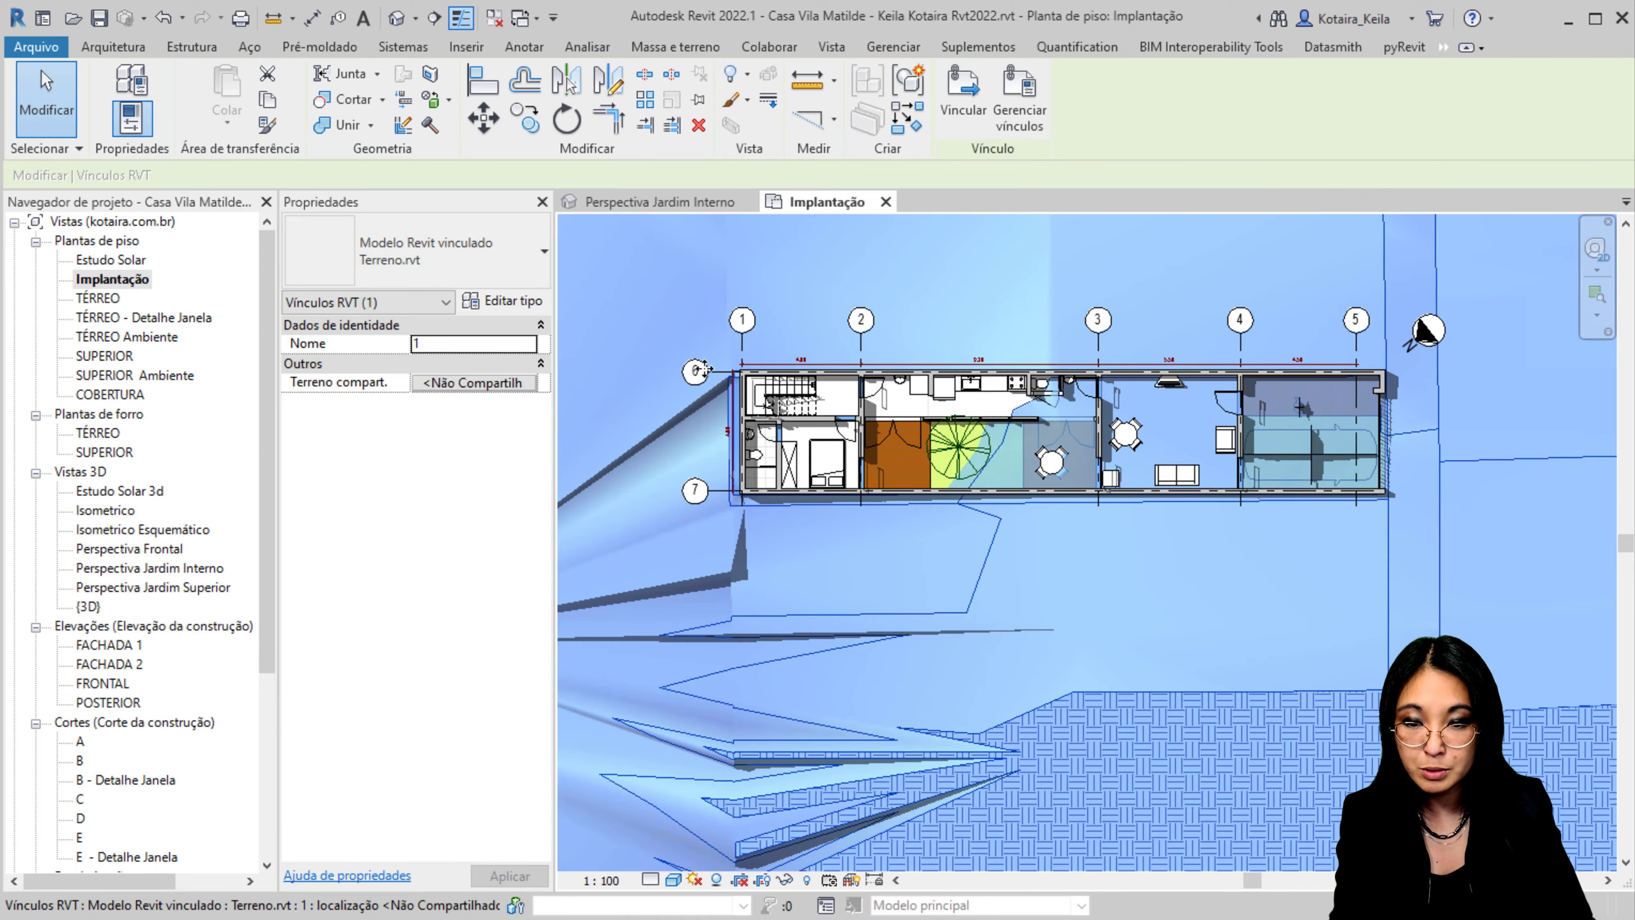
Step: Nudge the Terreno link in small increments to align the pad's edges with the house's outer wall corner near grids 1 and 6
scroll(724, 387, "up", 4)
scroll(724, 388, "up", 1)
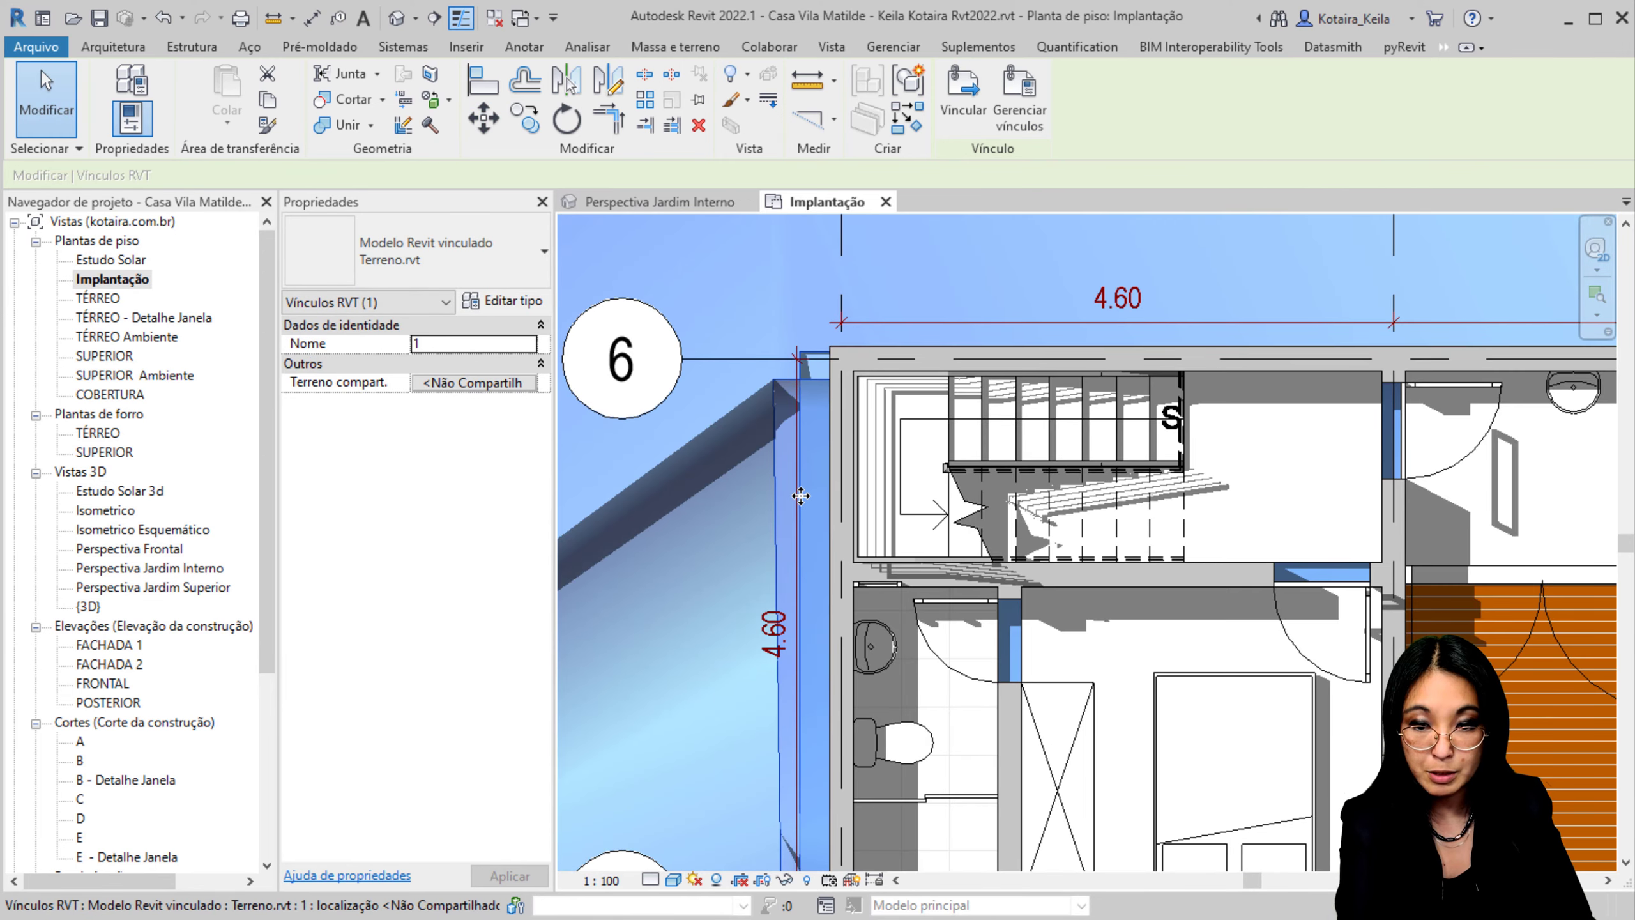
key("Down")
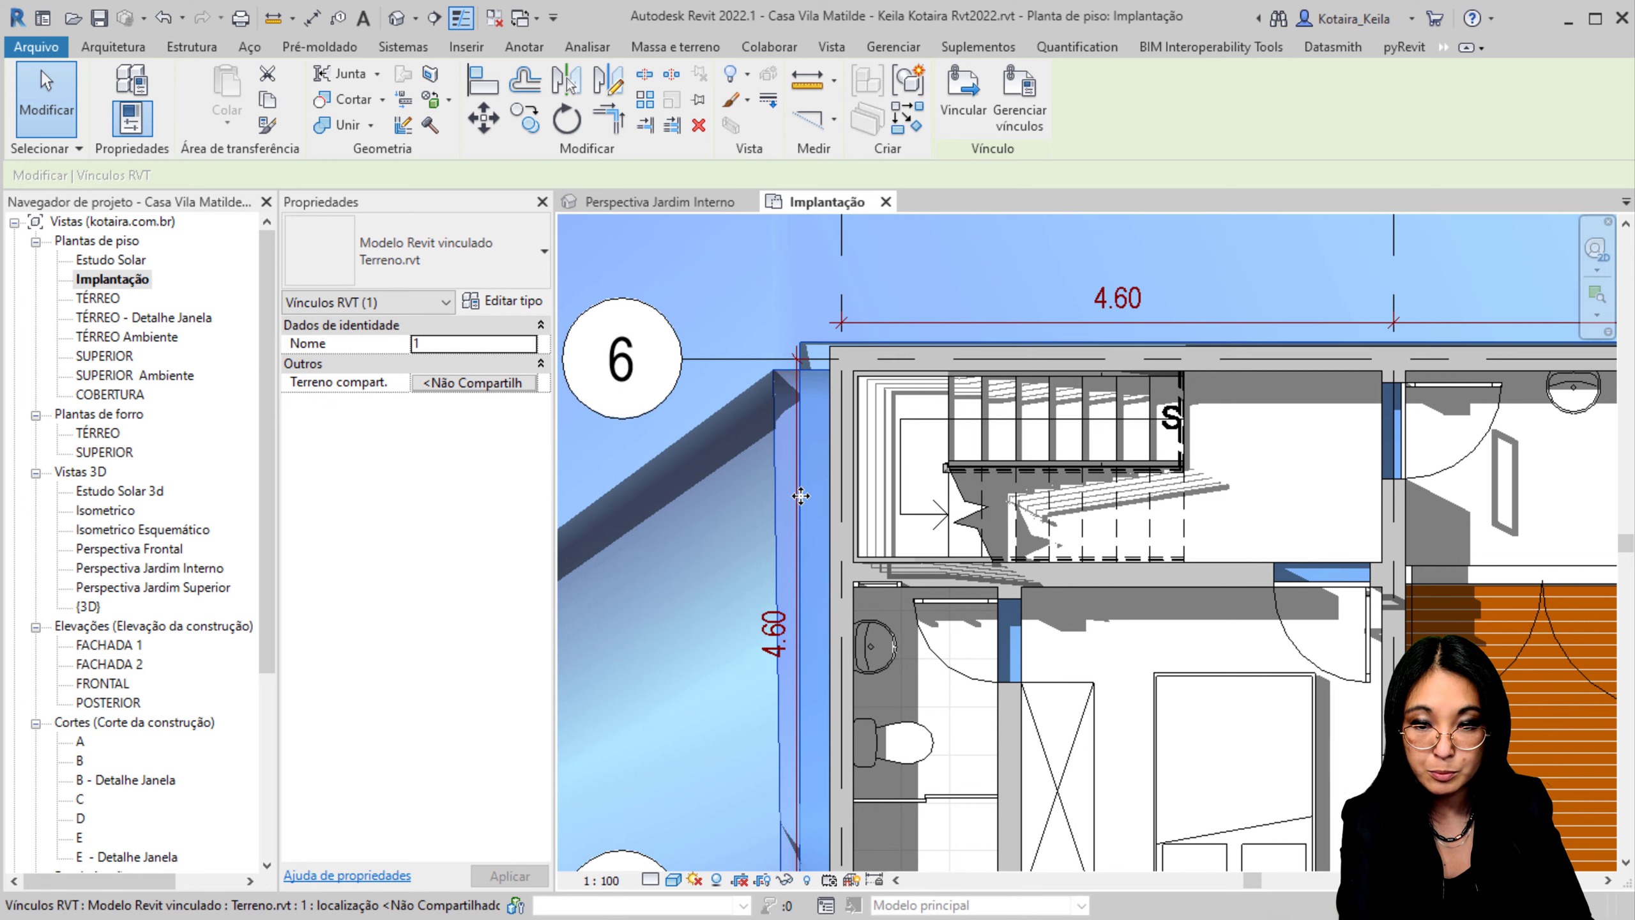
scroll(843, 342, "up", 4)
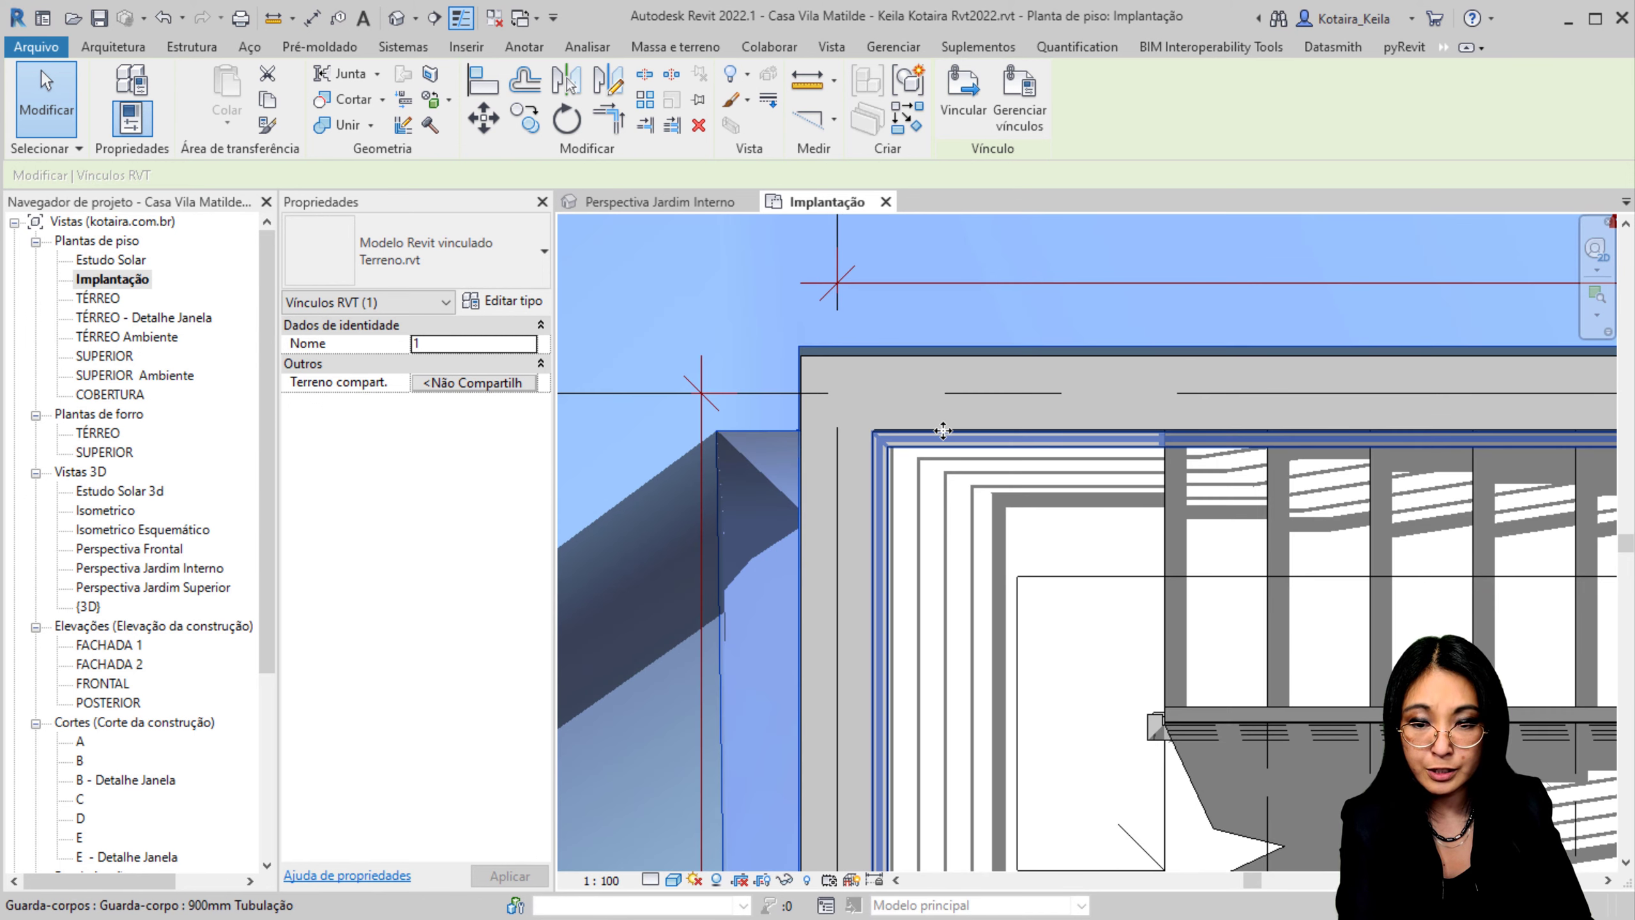
key("Right")
key("Down")
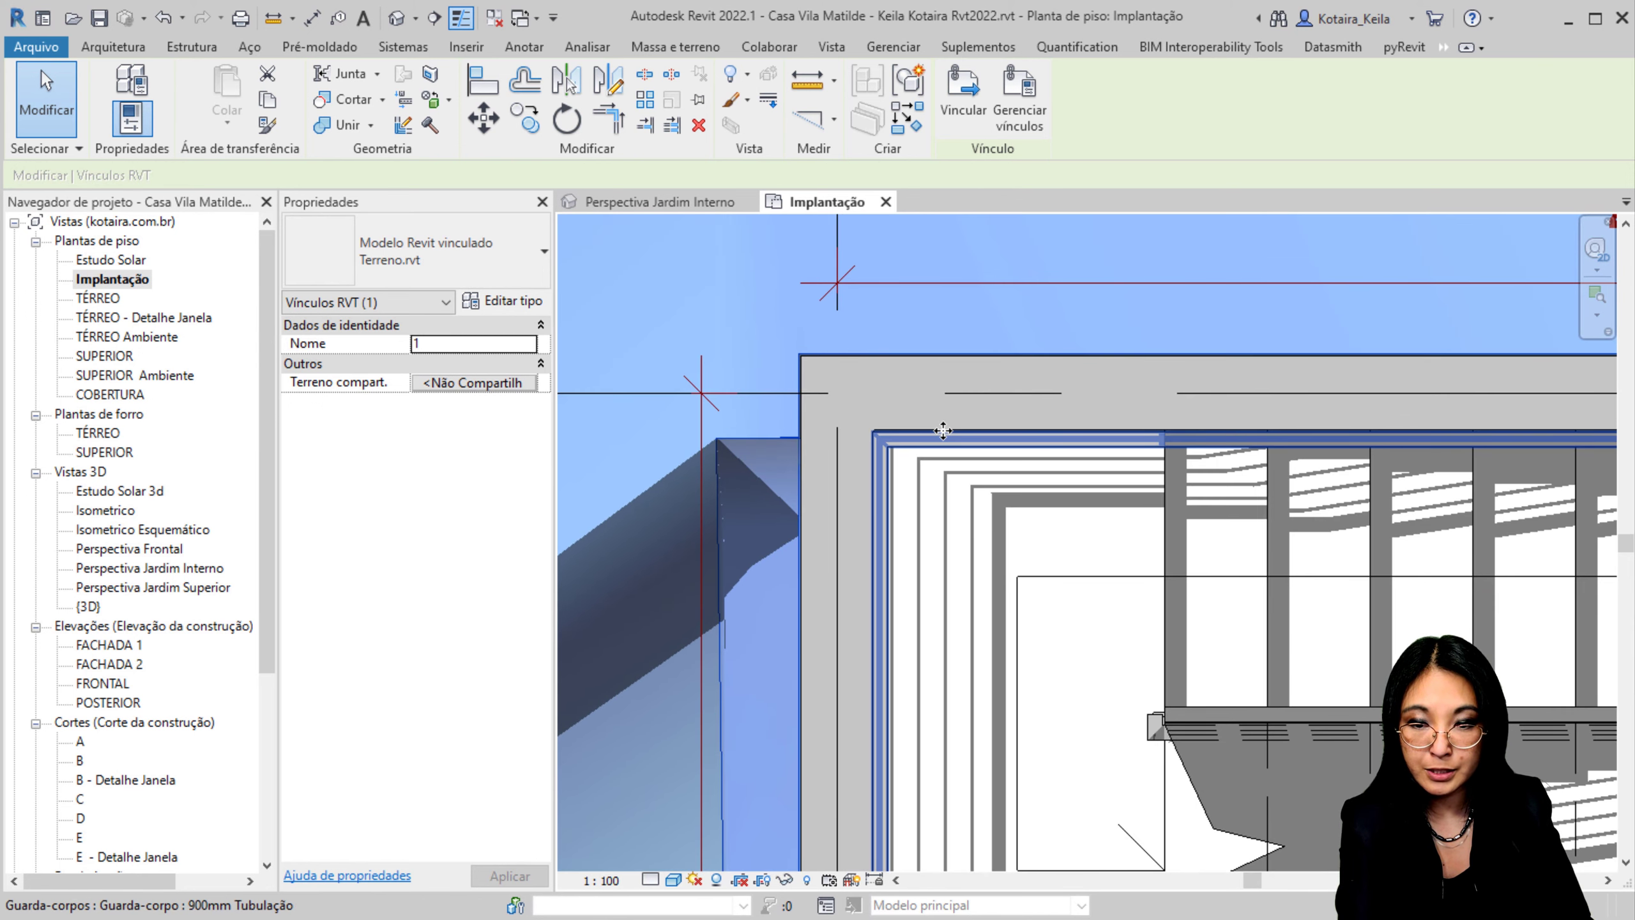
scroll(766, 410, "down", 8)
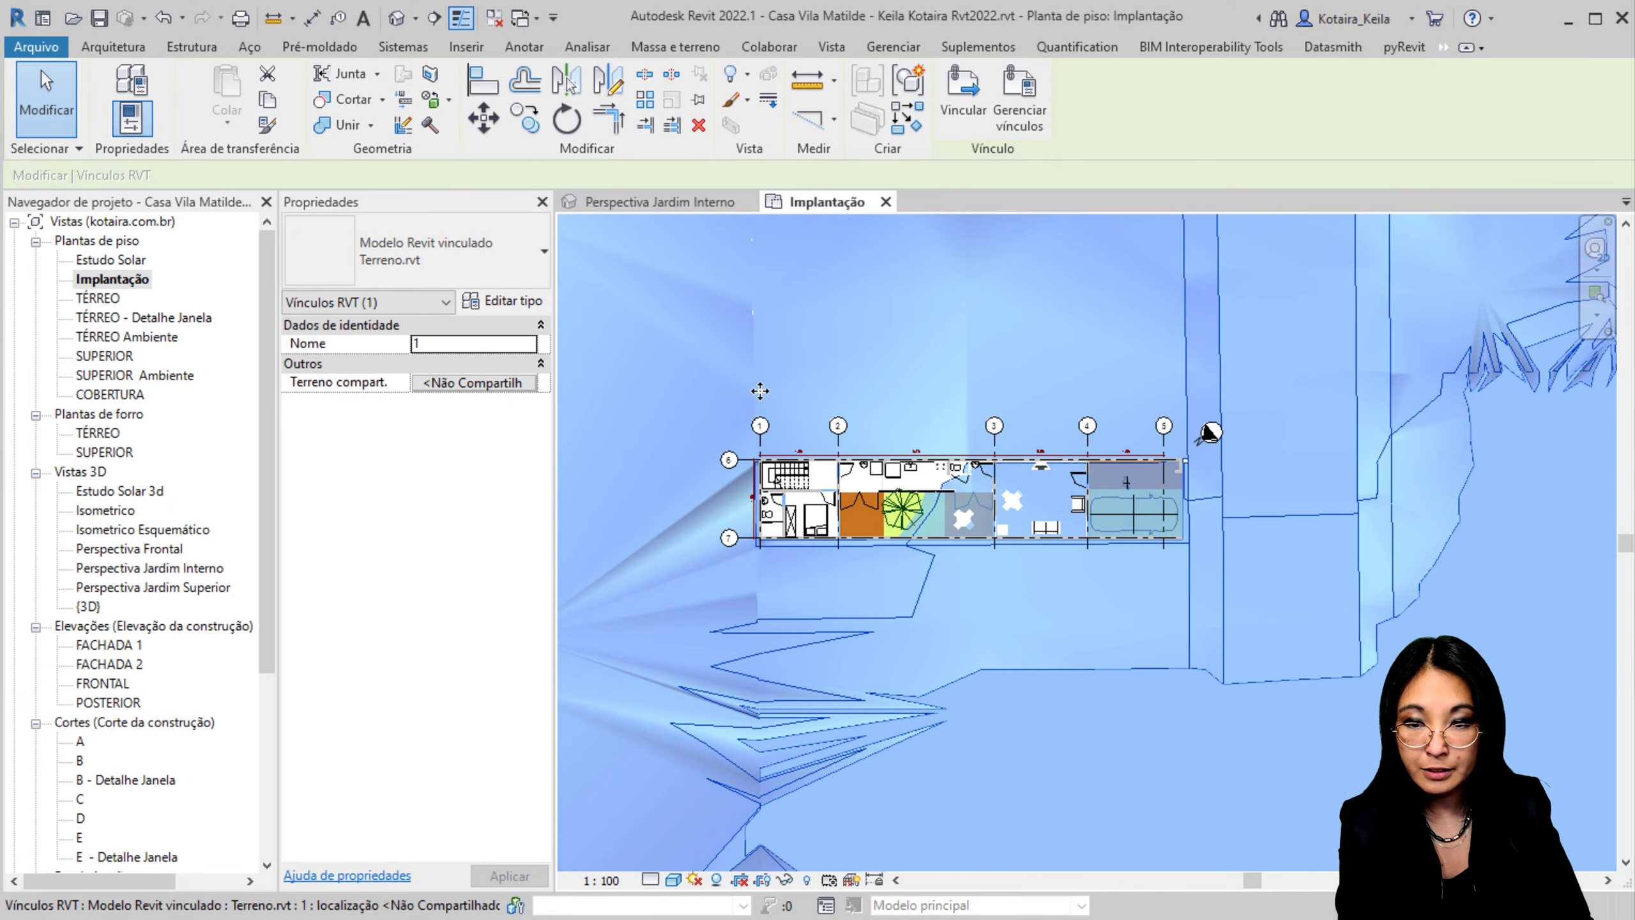
key("Escape")
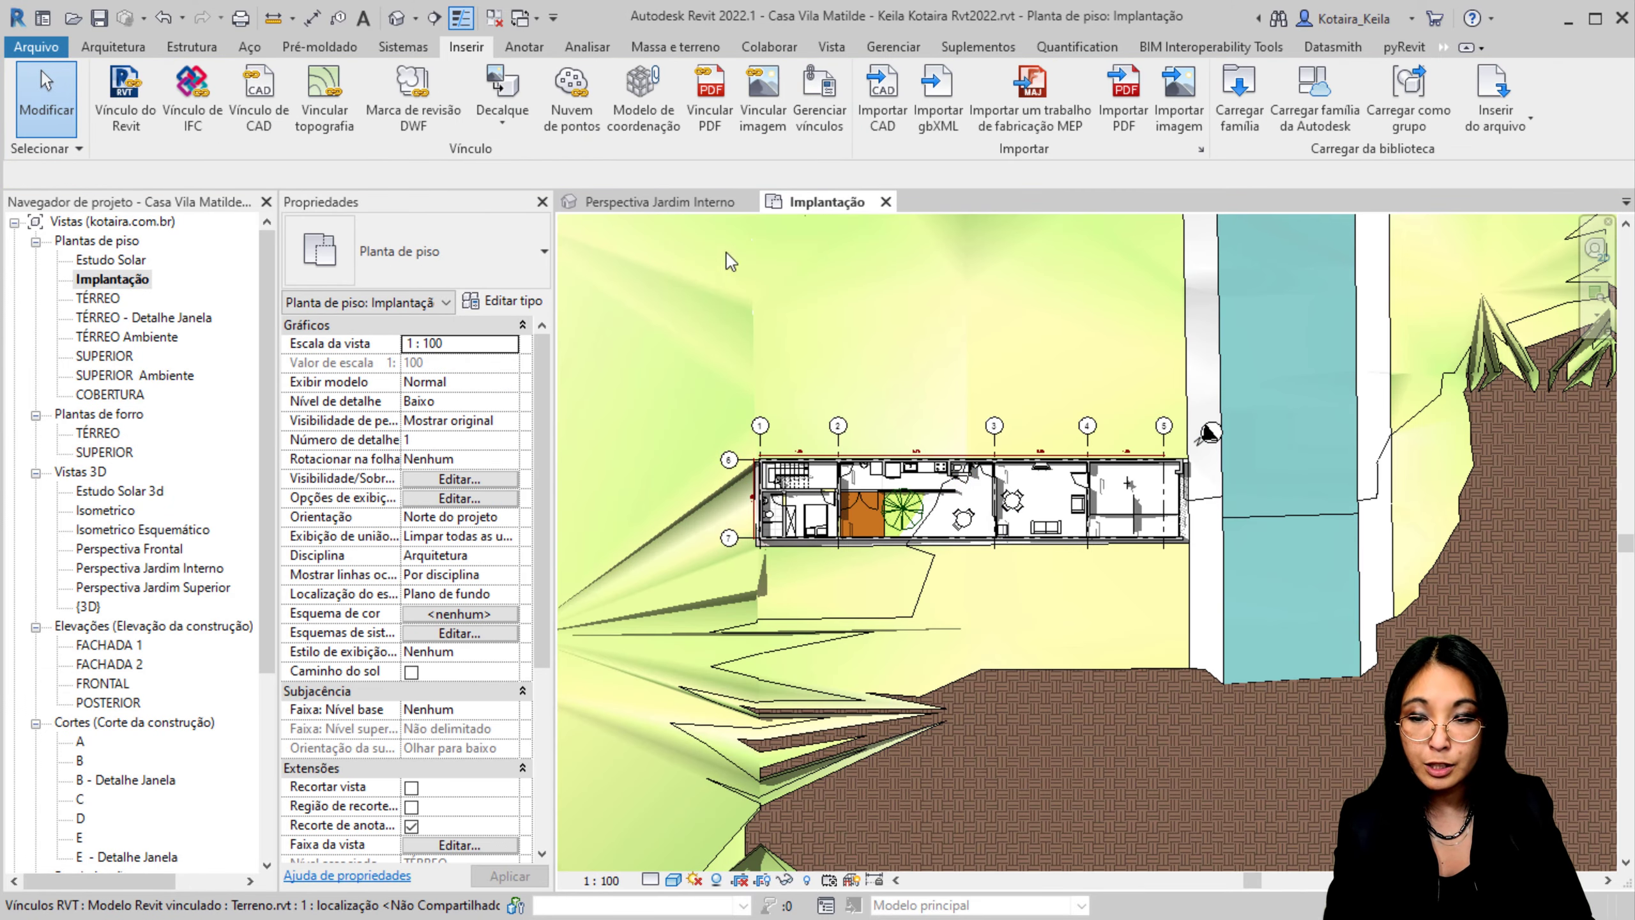
Step: Open the default 3D view and examine how the house sits on the linked terrain
left_click(397, 18)
scroll(928, 512, "up", 5)
scroll(908, 534, "up", 2)
middle_click_drag(892, 563, 1256, 639, "shift")
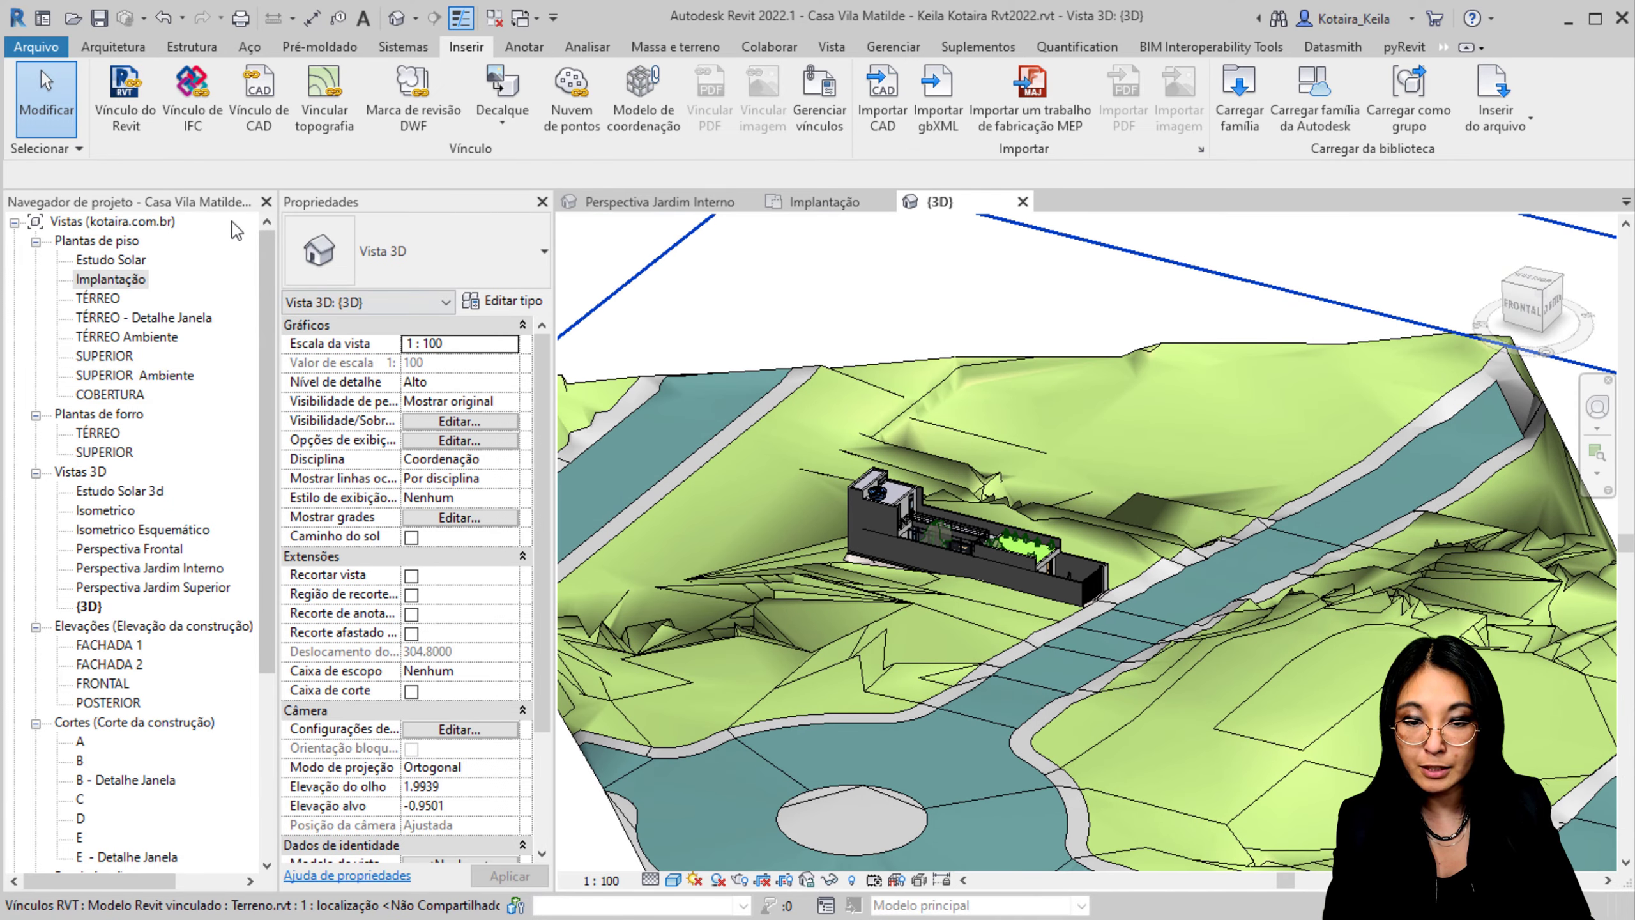